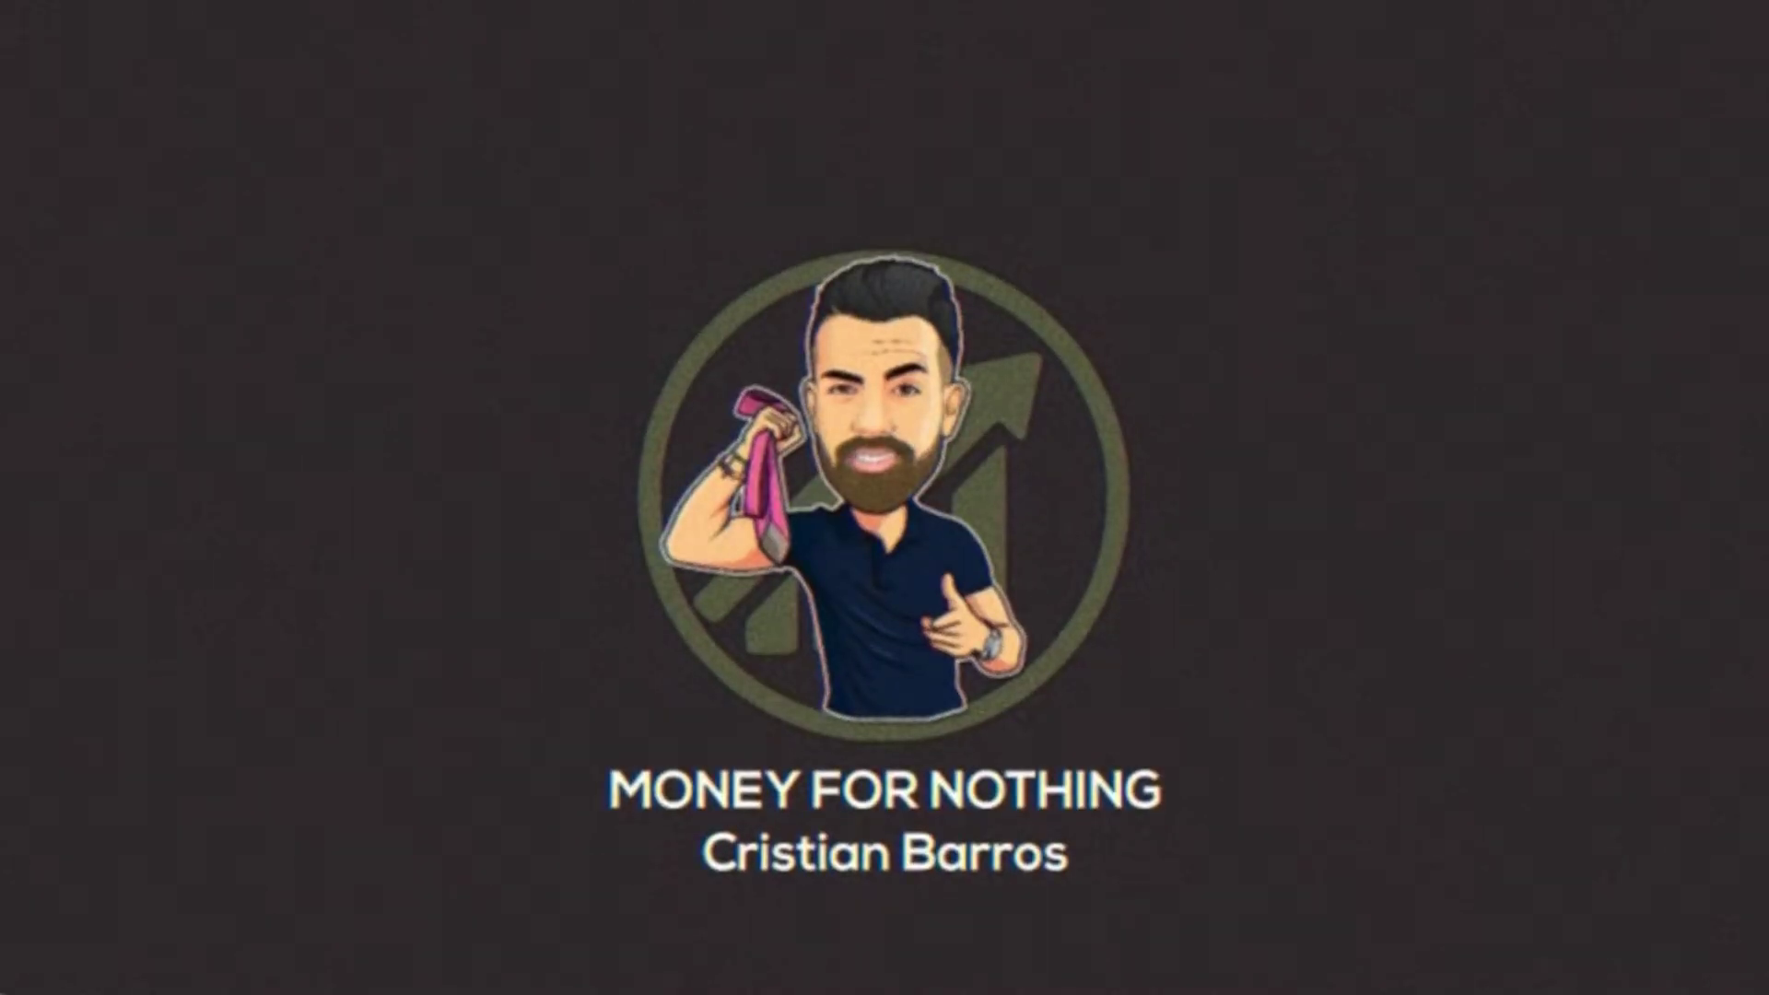
Scroll the INPUTS sheet to the notes on EU competition fines totalling 8.2 bn euros
scroll(698, 490, "up", 2)
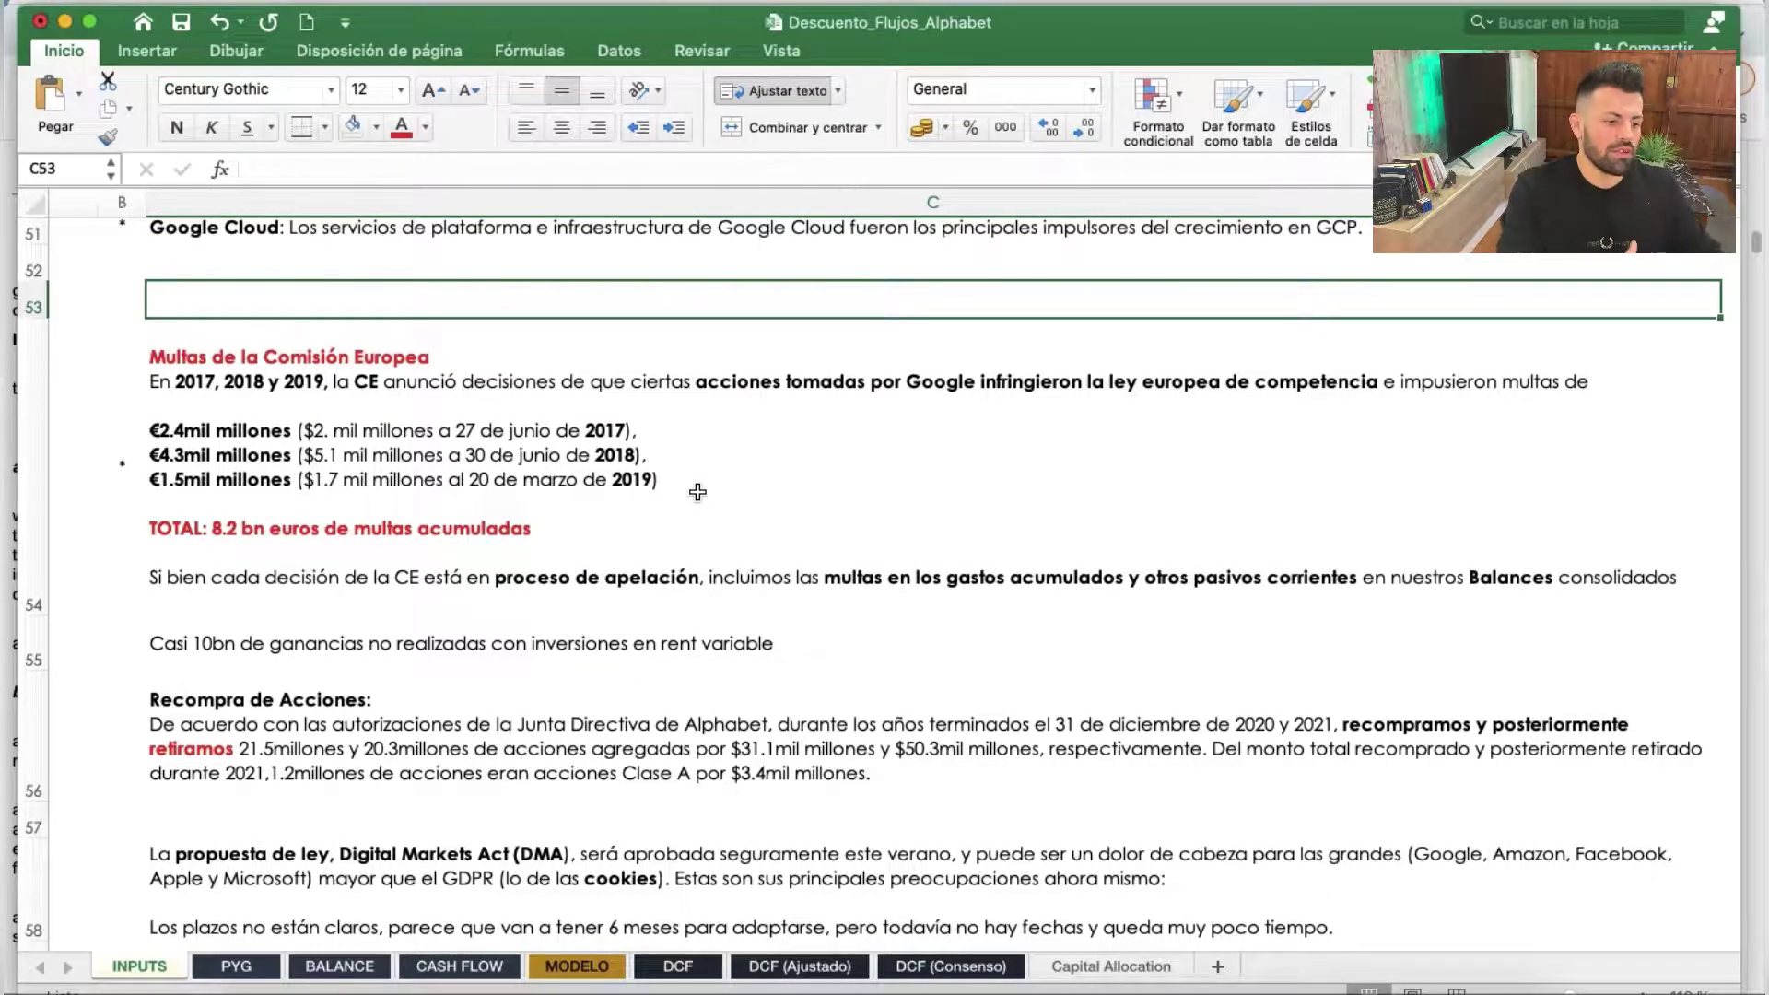
Look over the PYG income statement sheet of the Alphabet model
left_click(244, 966)
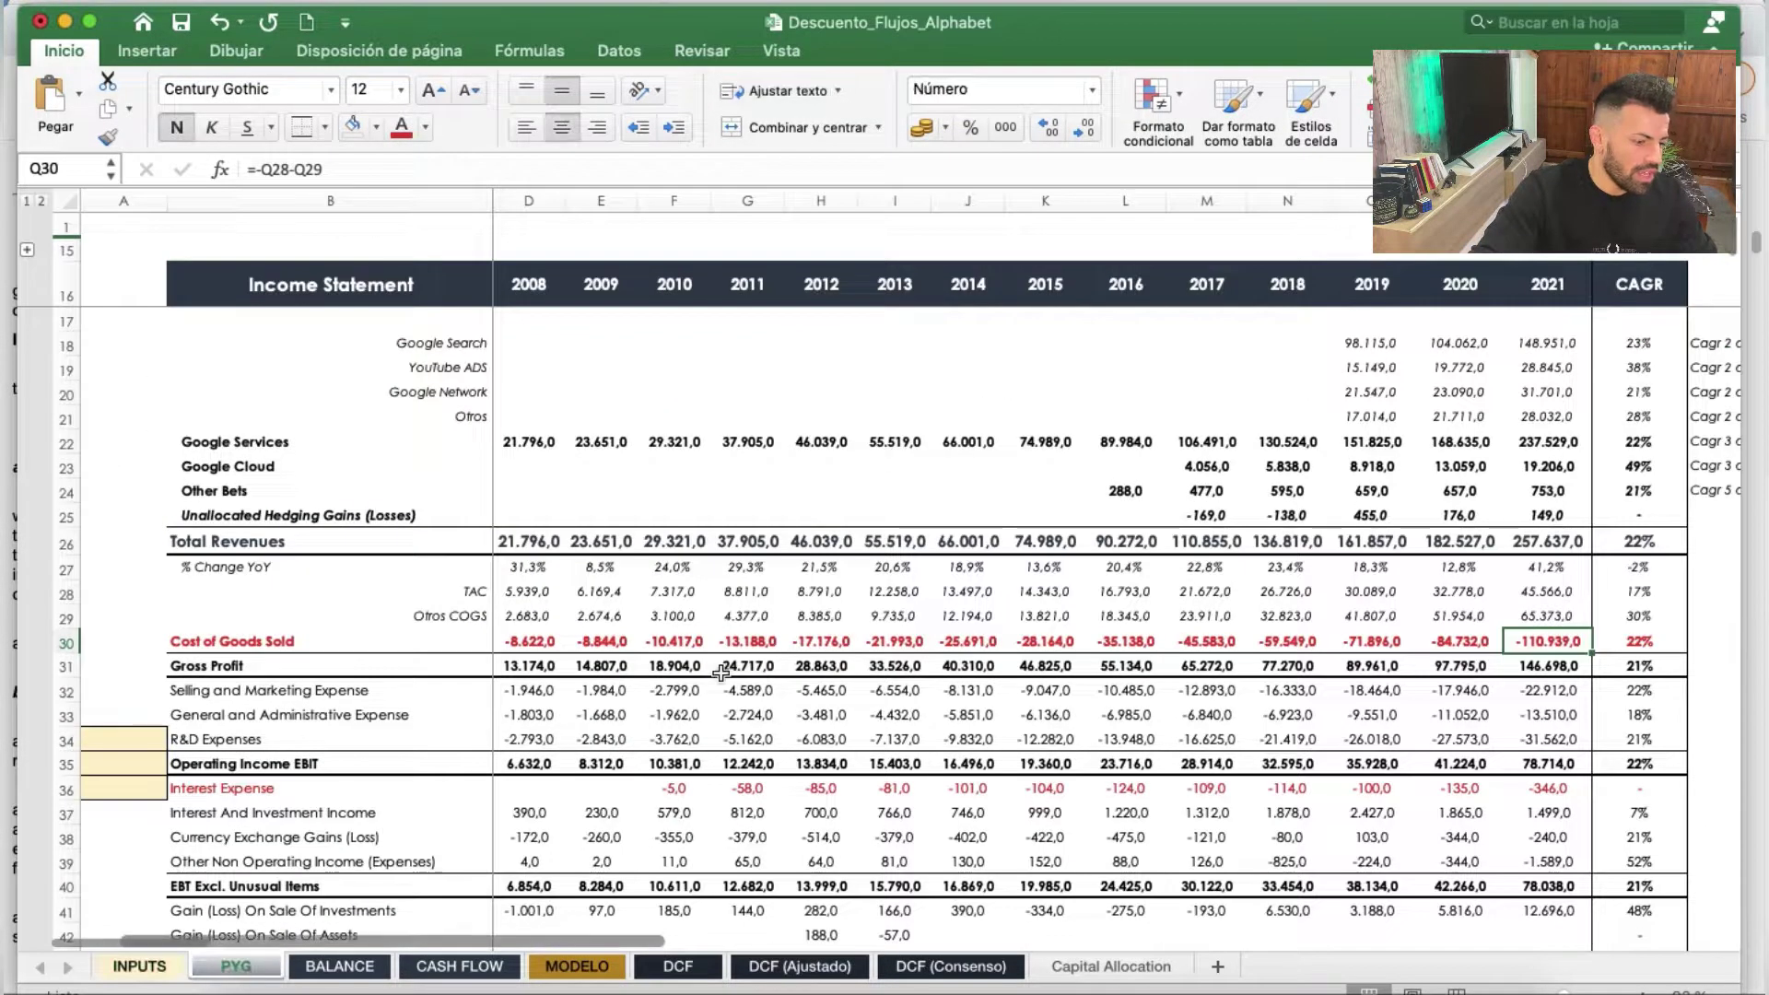
scroll(1120, 677, "left", 2)
scroll(1115, 645, "down", 2)
scroll(1105, 590, "down", 6)
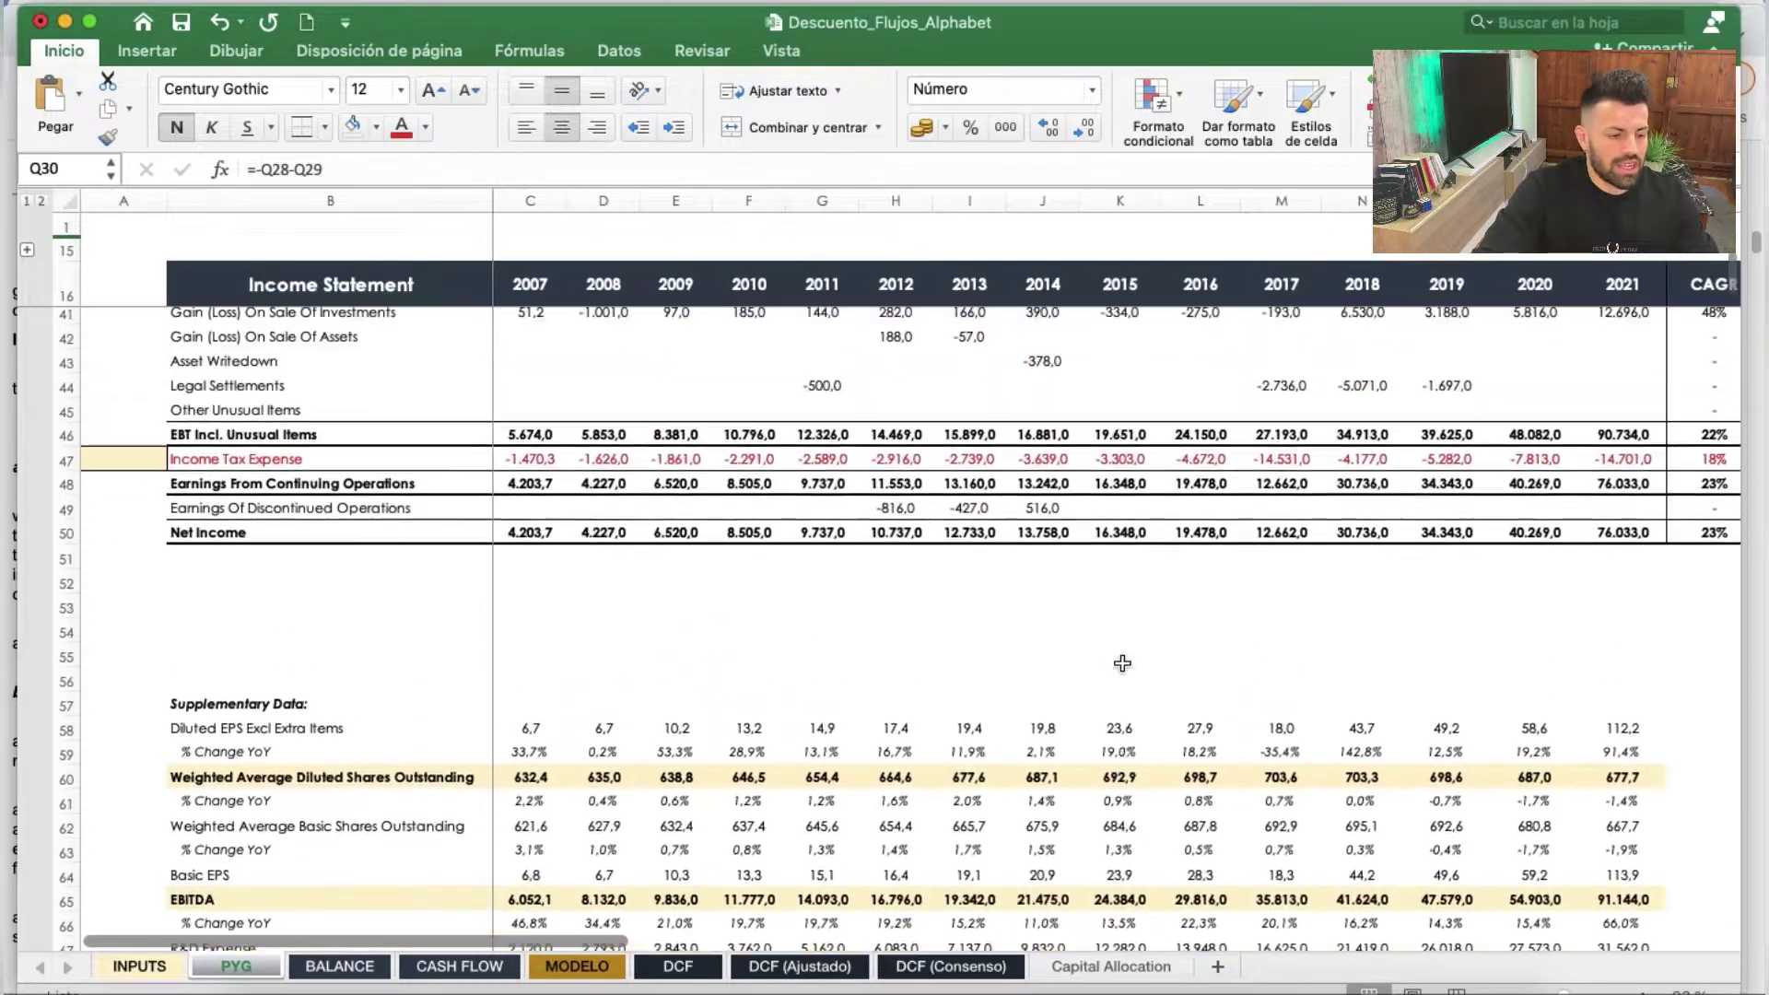
scroll(1092, 516, "up", 5)
scroll(1093, 516, "up", 5)
scroll(1093, 517, "right", 1)
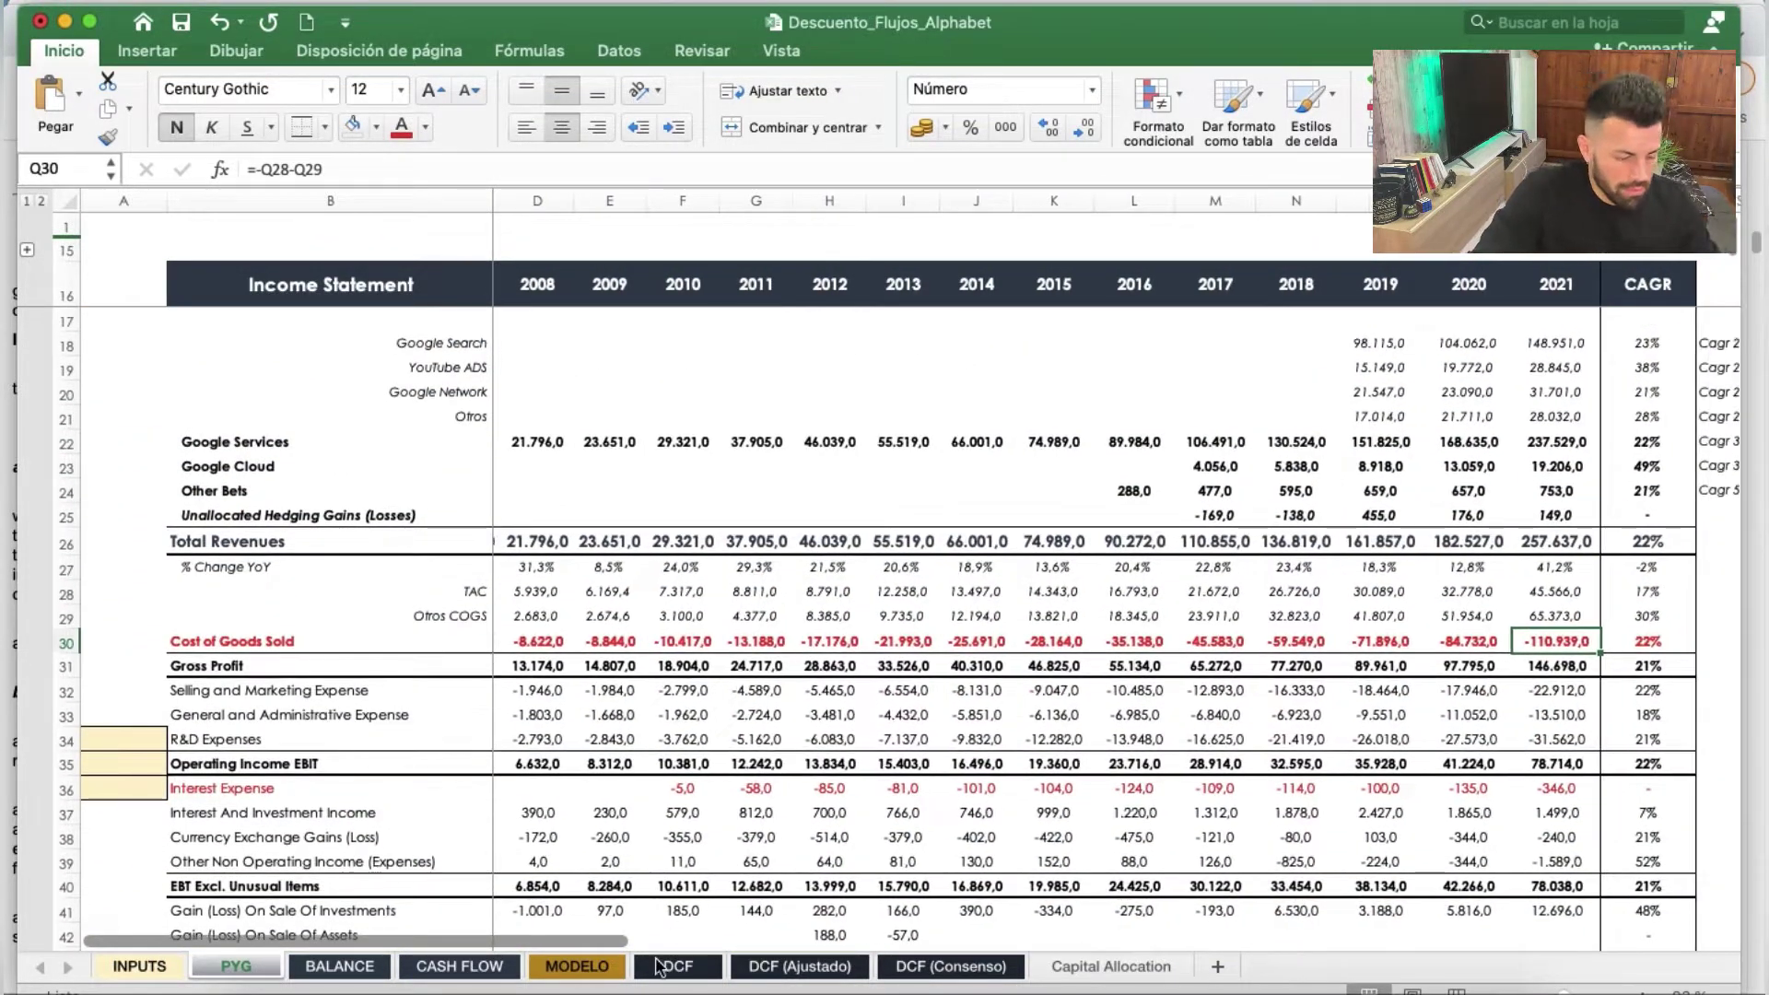
Scroll through the MODELO sheet and inspect the formula behind the 2025 Google Cloud estimate
left_click(579, 966)
scroll(874, 622, "down", 3)
scroll(874, 622, "up", 2)
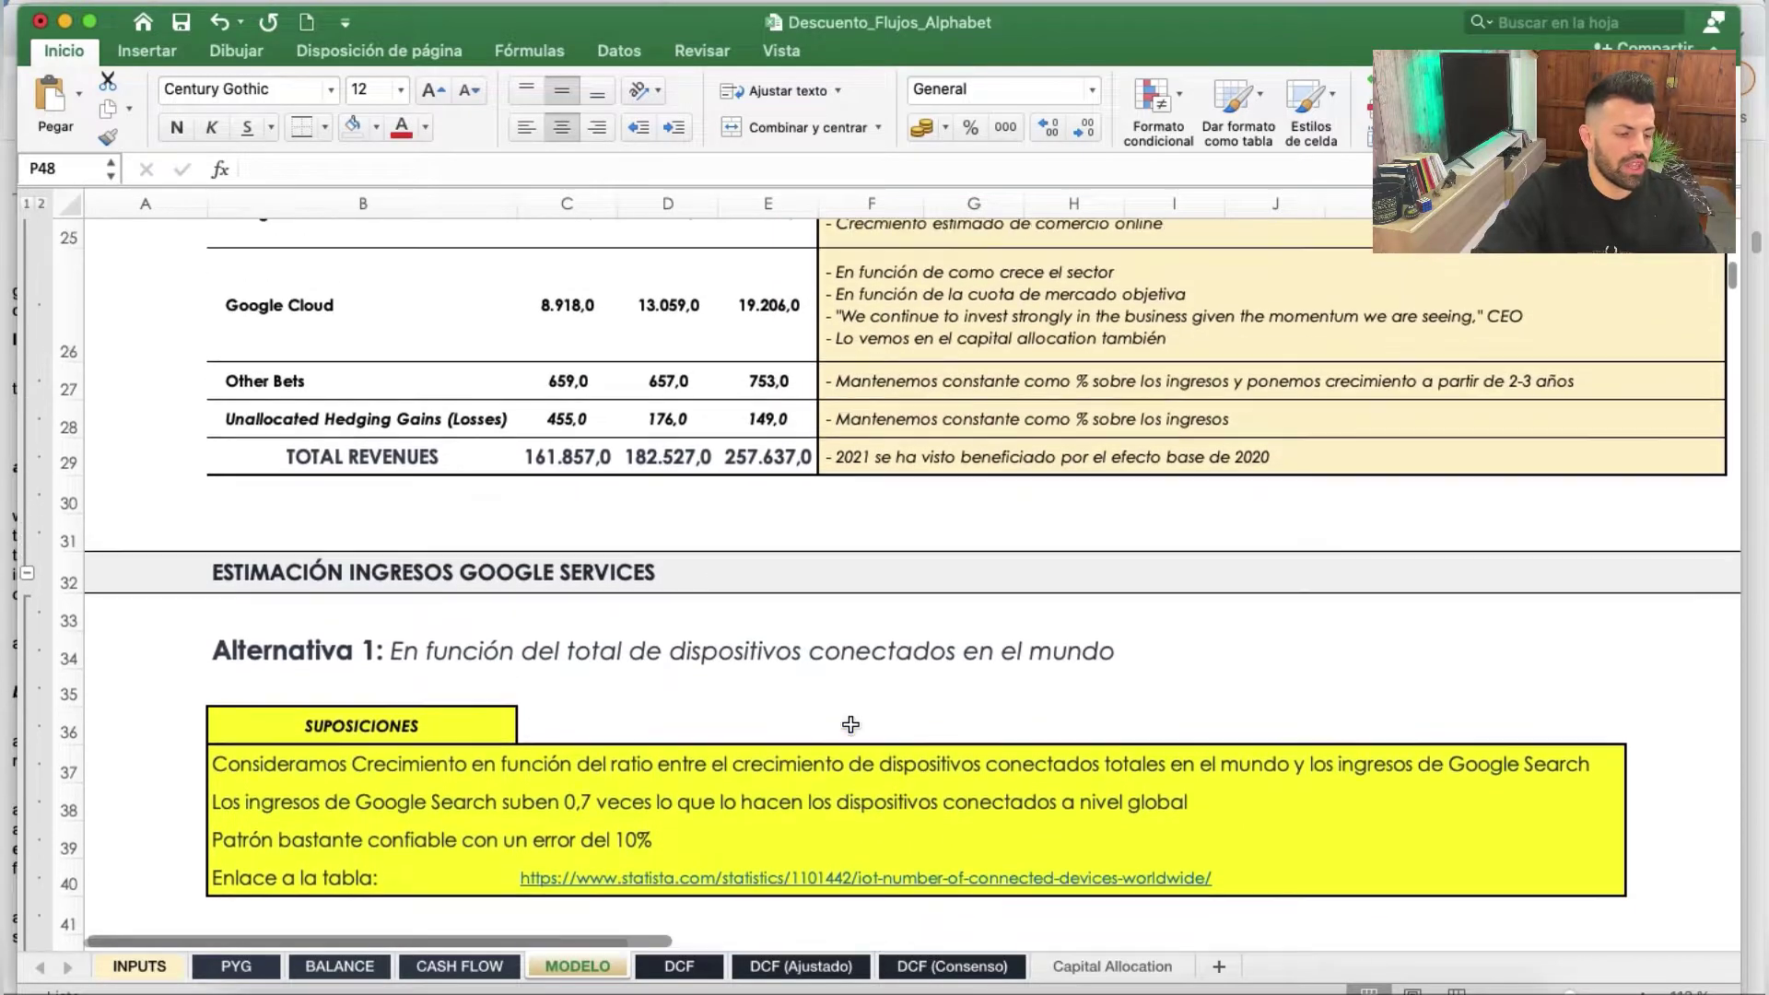
scroll(874, 622, "up", 10)
scroll(874, 622, "up", 3)
scroll(875, 617, "down", 1)
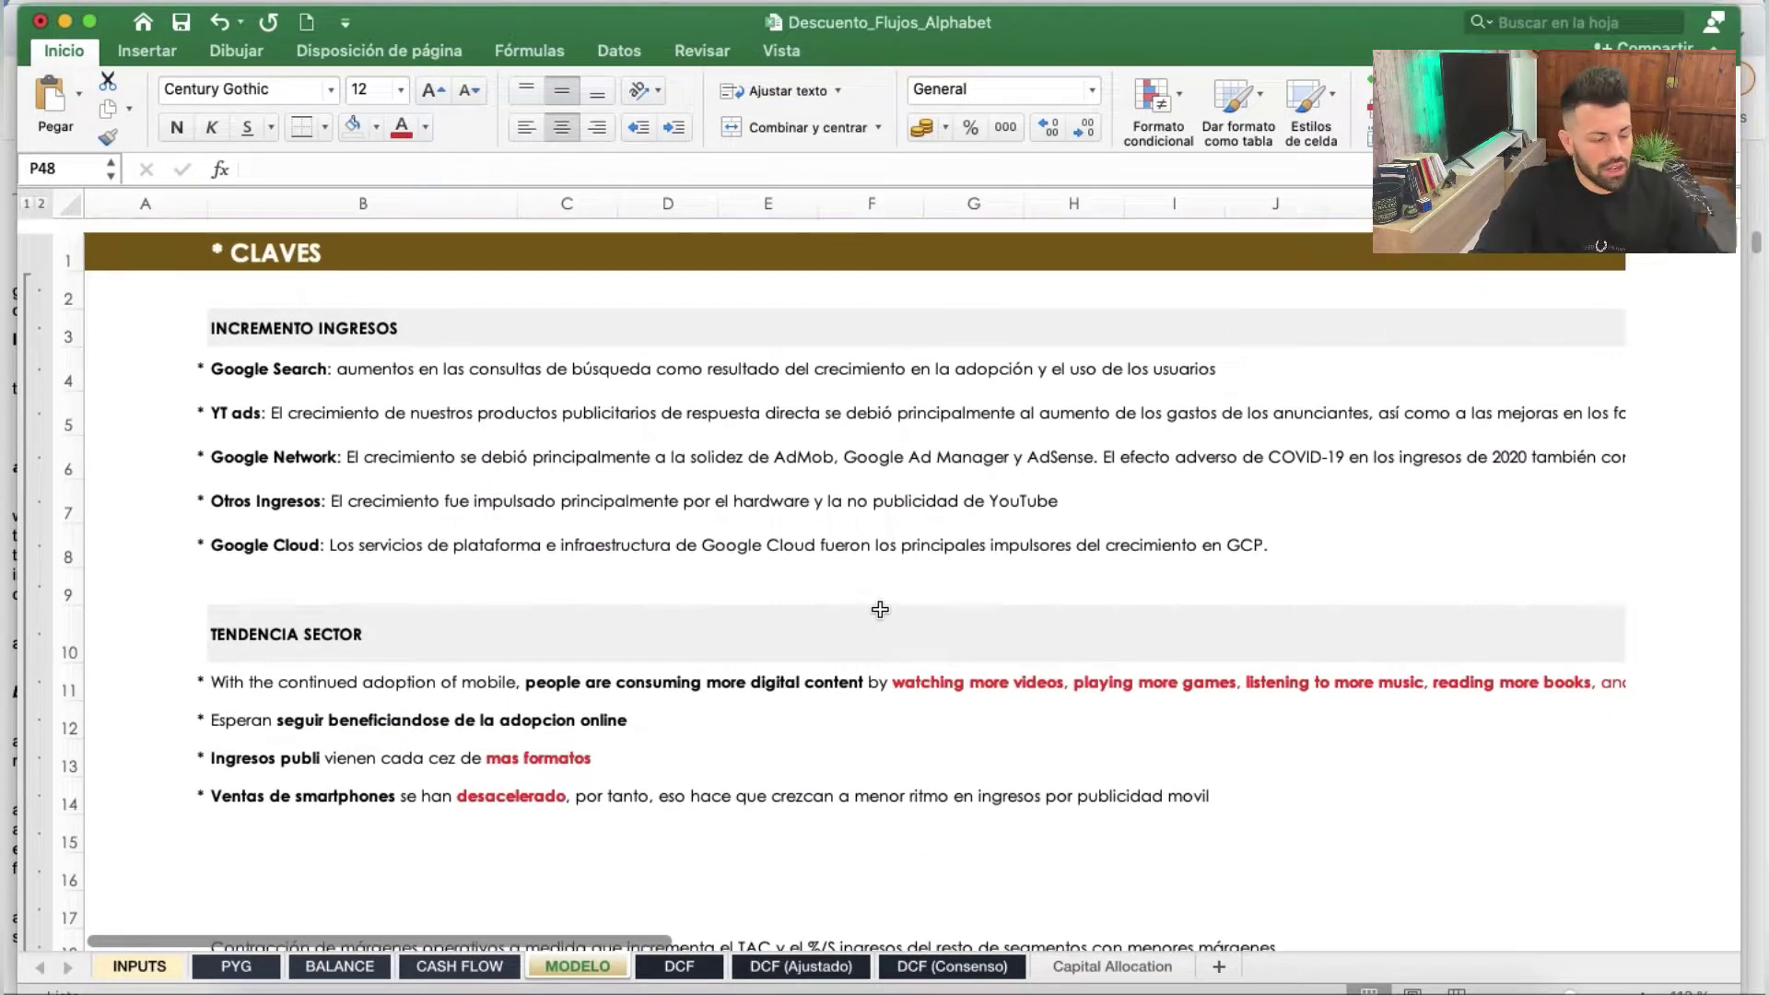
scroll(880, 609, "down", 4)
scroll(880, 609, "down", 5)
scroll(871, 611, "down", 5)
scroll(861, 613, "down", 5)
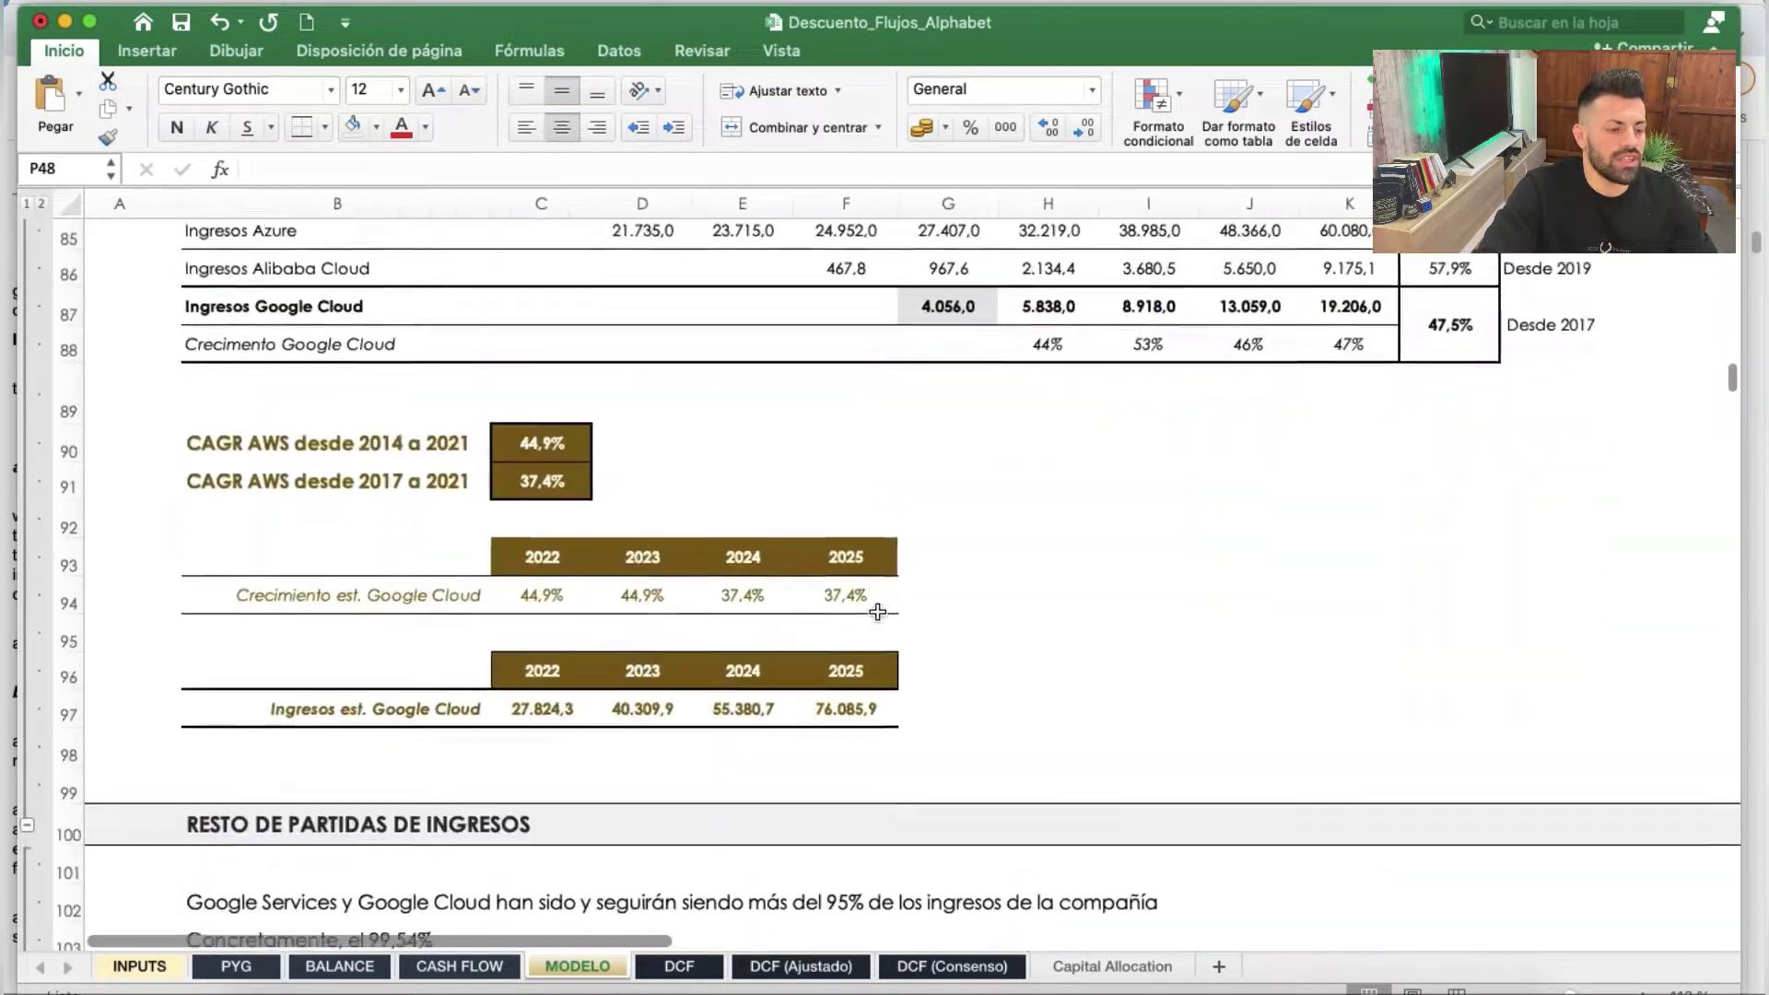
scroll(848, 616, "down", 1)
left_click(829, 522)
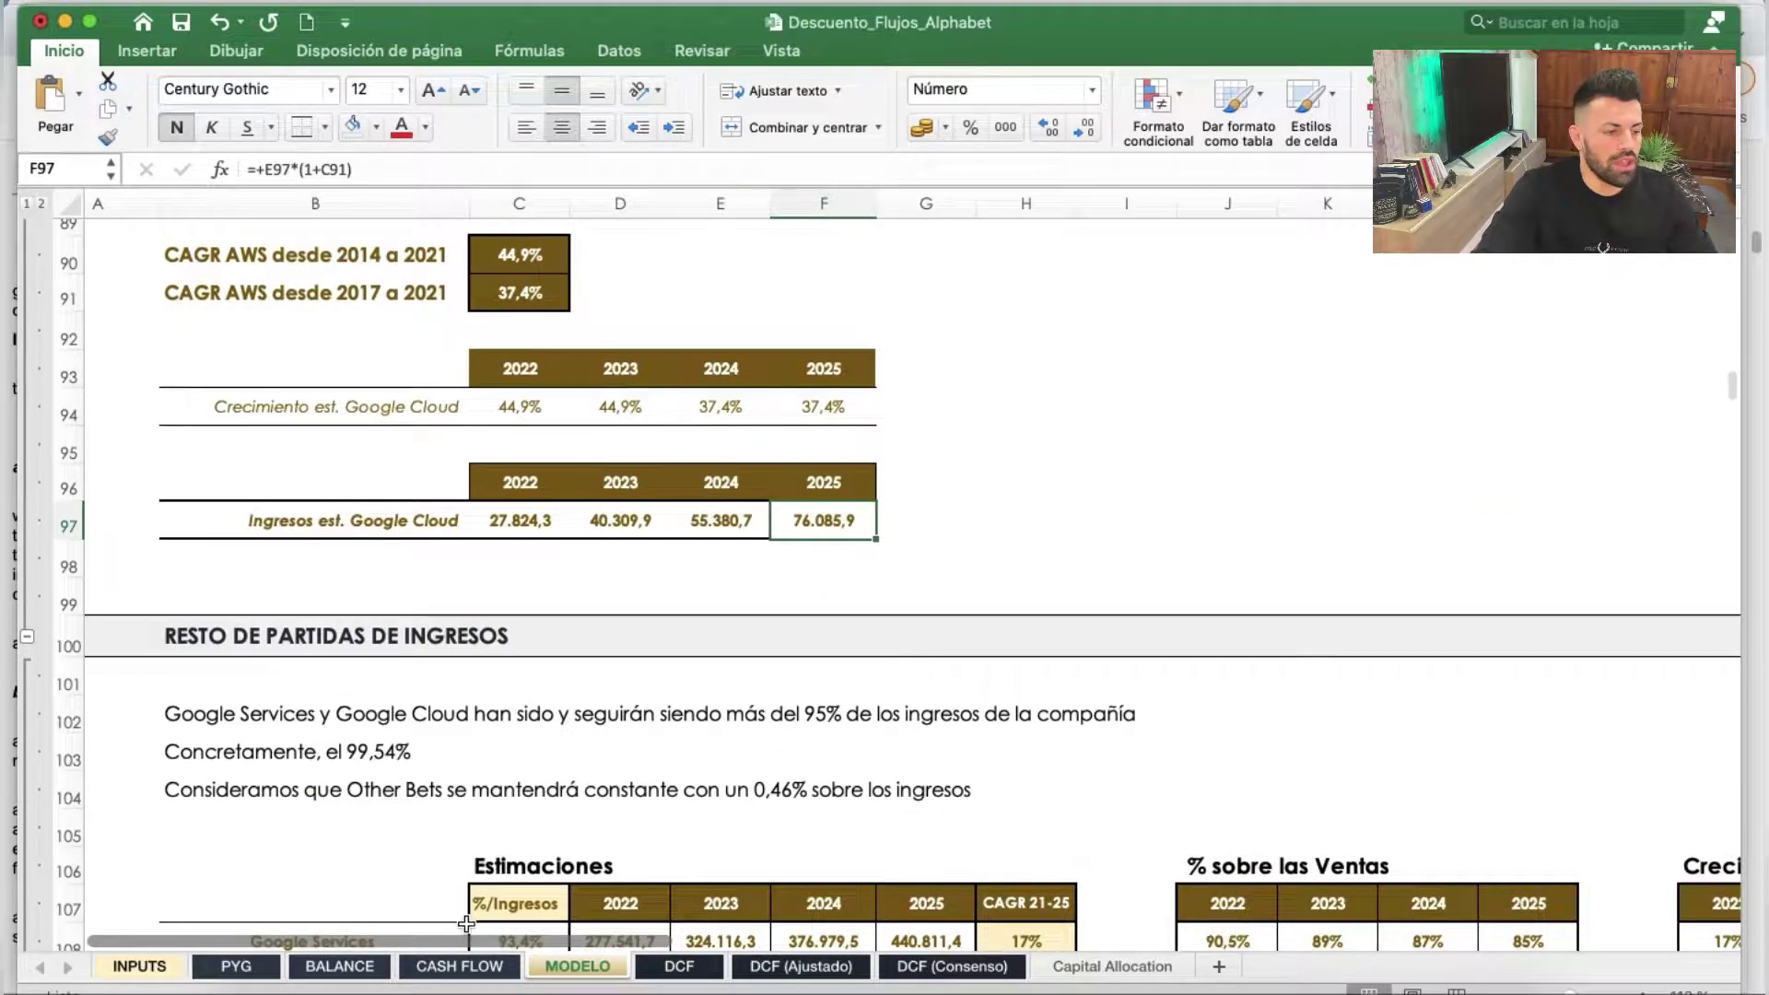
Browse the BALANCE sheet in every direction
left_click(340, 966)
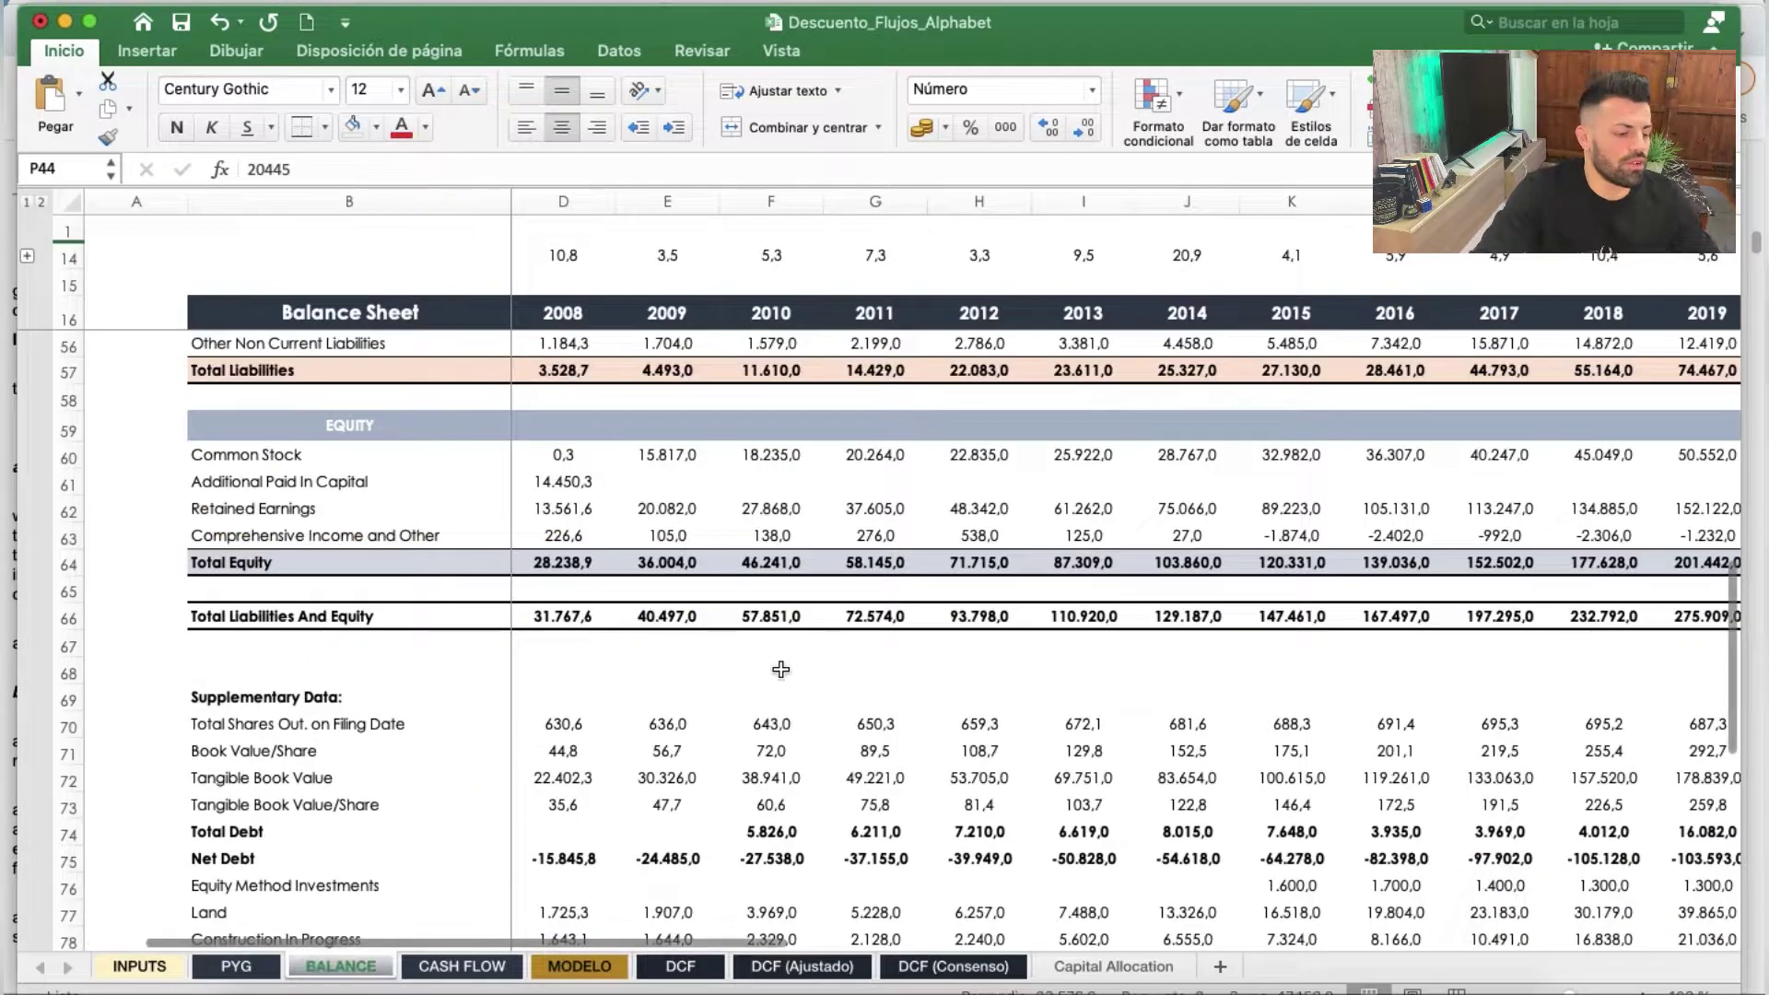
scroll(1071, 704, "down", 1)
scroll(1087, 702, "down", 3)
scroll(1133, 698, "right", 3)
scroll(1134, 699, "right", 5)
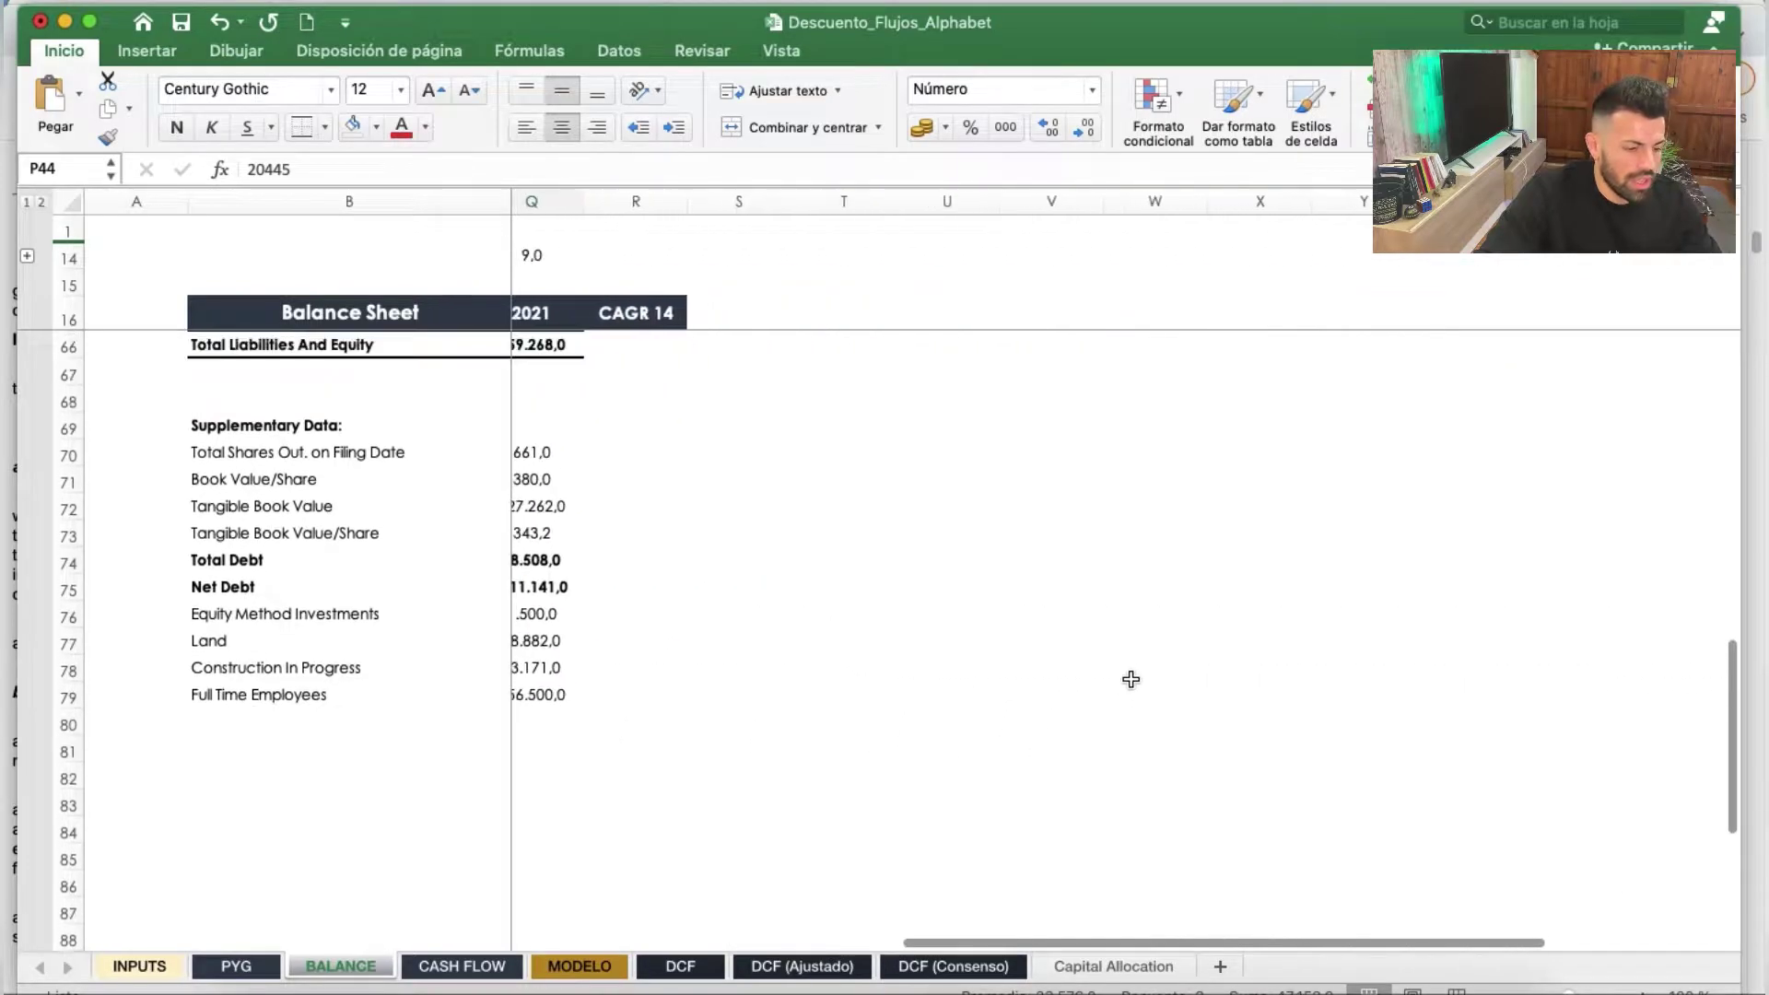
scroll(1128, 687, "up", 10)
scroll(1128, 680, "up", 5)
scroll(1152, 599, "left", 3)
scroll(1198, 467, "left", 2)
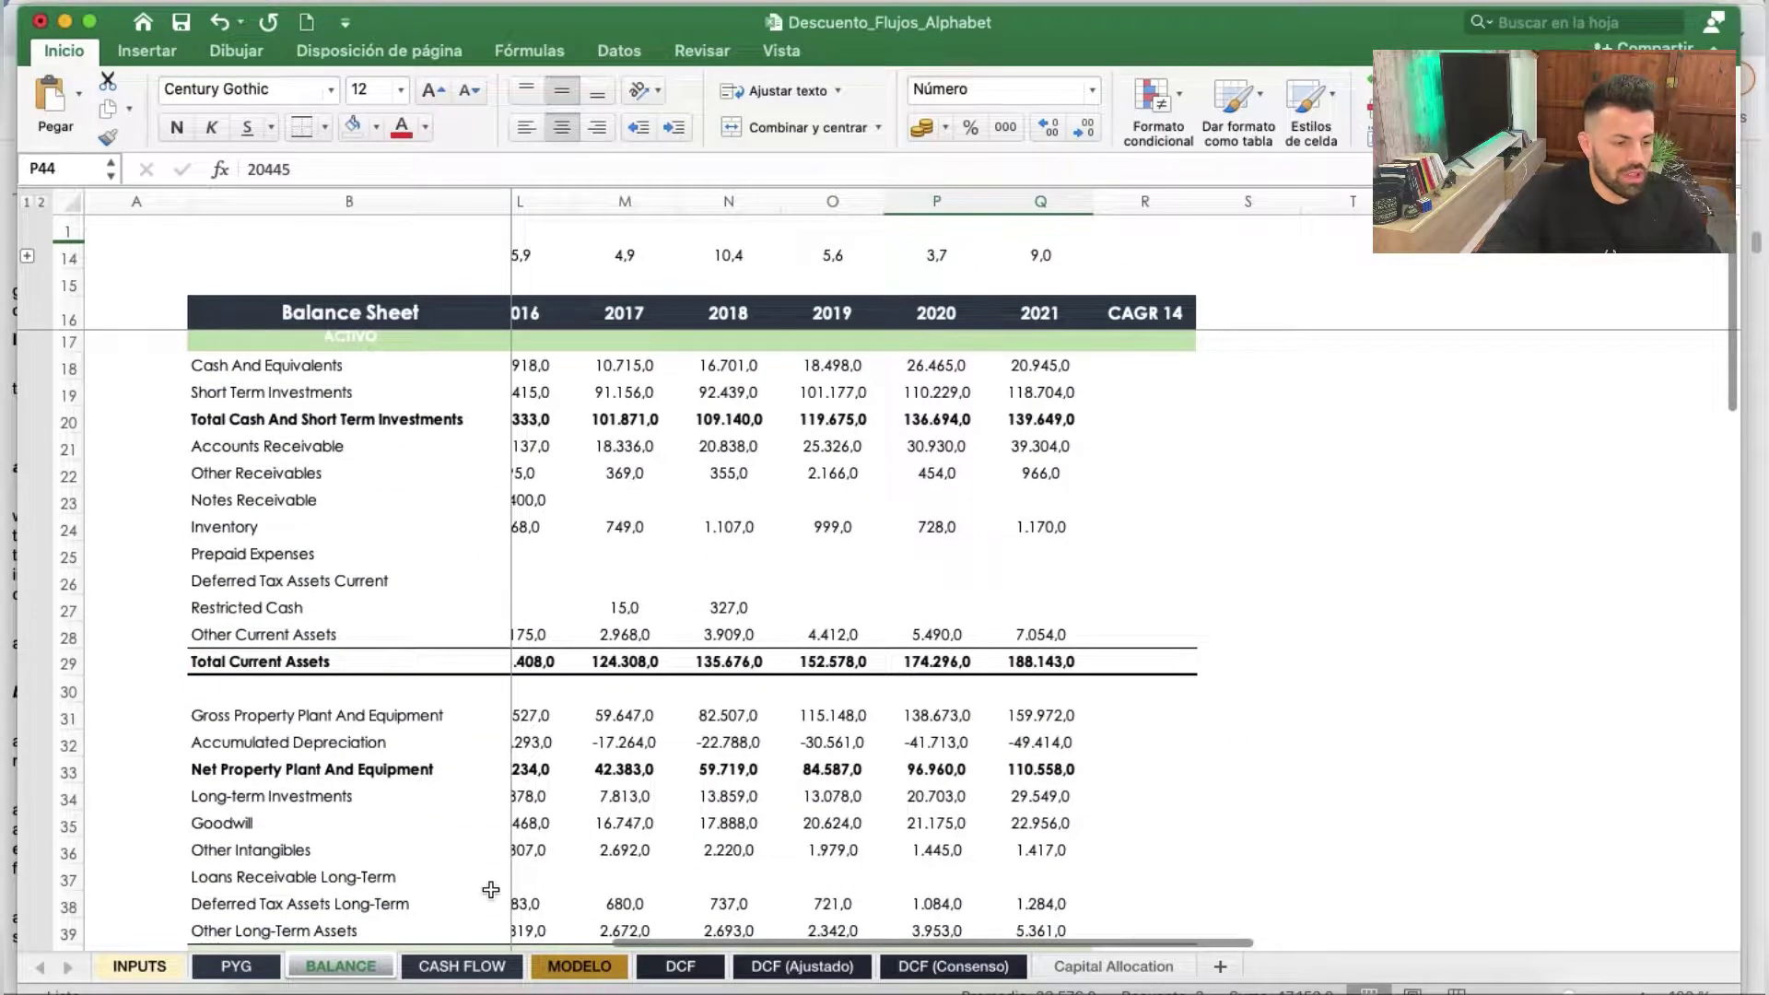
Go back to the PYG sheet showing the 2007–2021 income statement and CAGR figures
left_click(236, 965)
scroll(1414, 544, "right", 5)
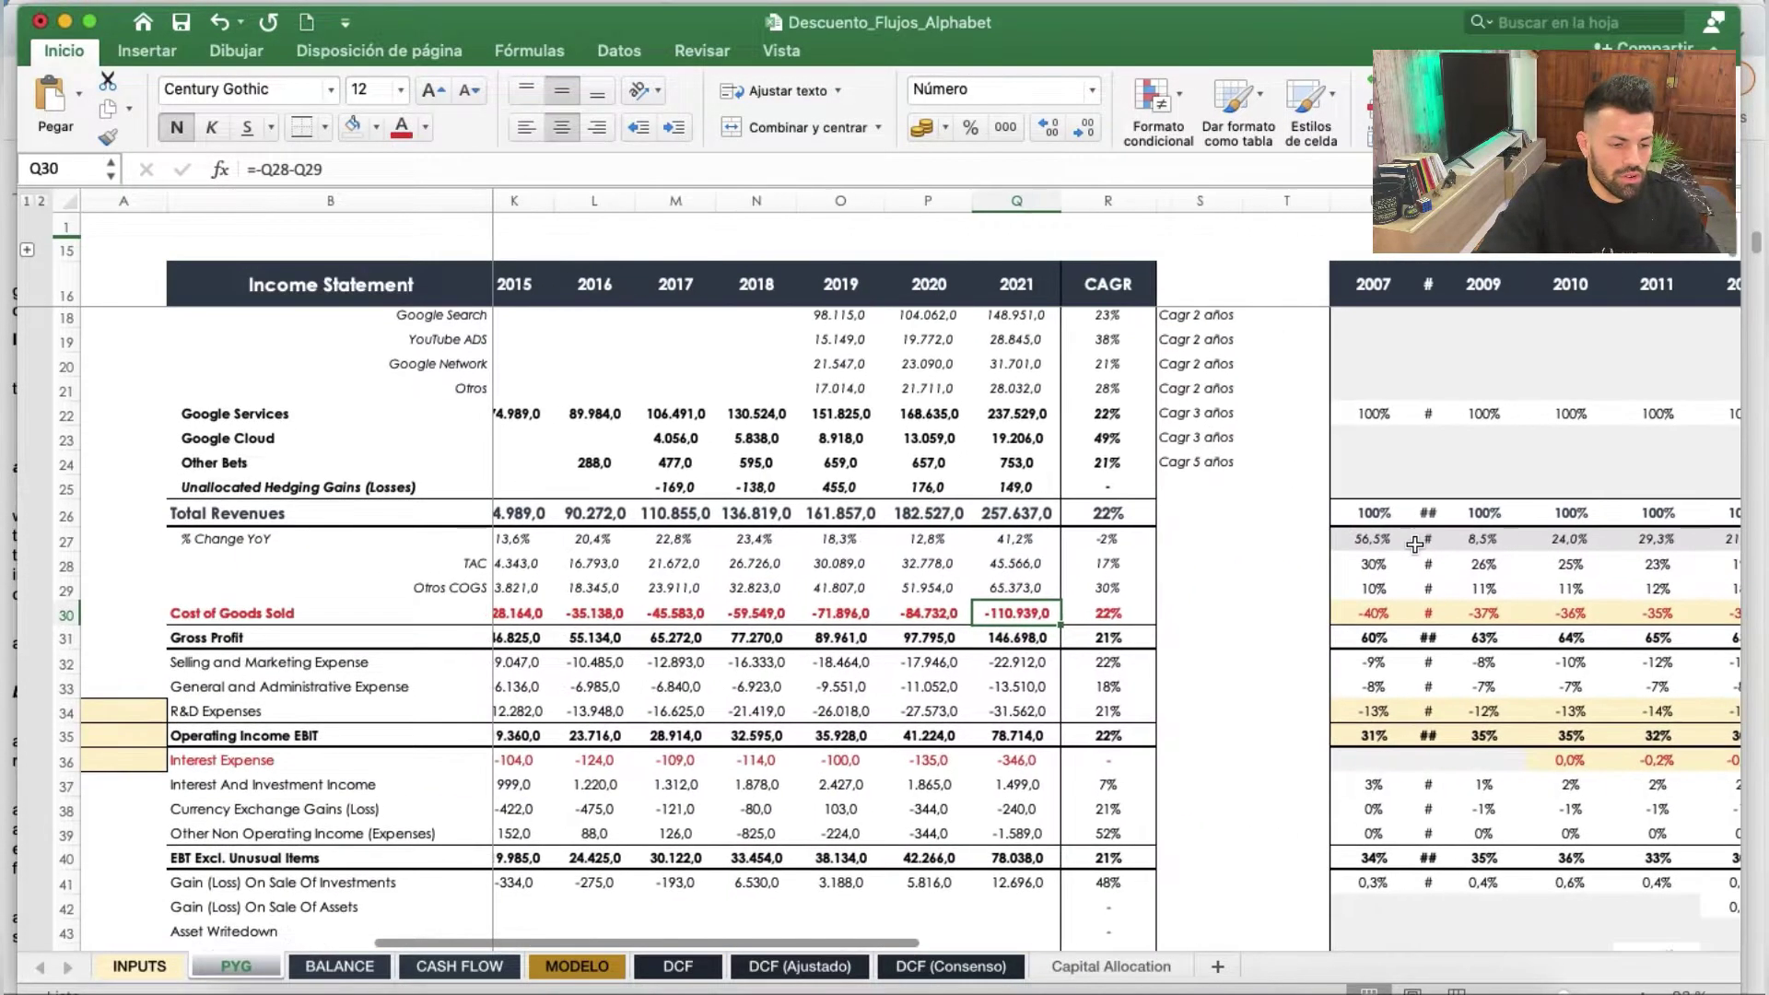
scroll(1414, 545, "up", 1)
scroll(916, 541, "left", 5)
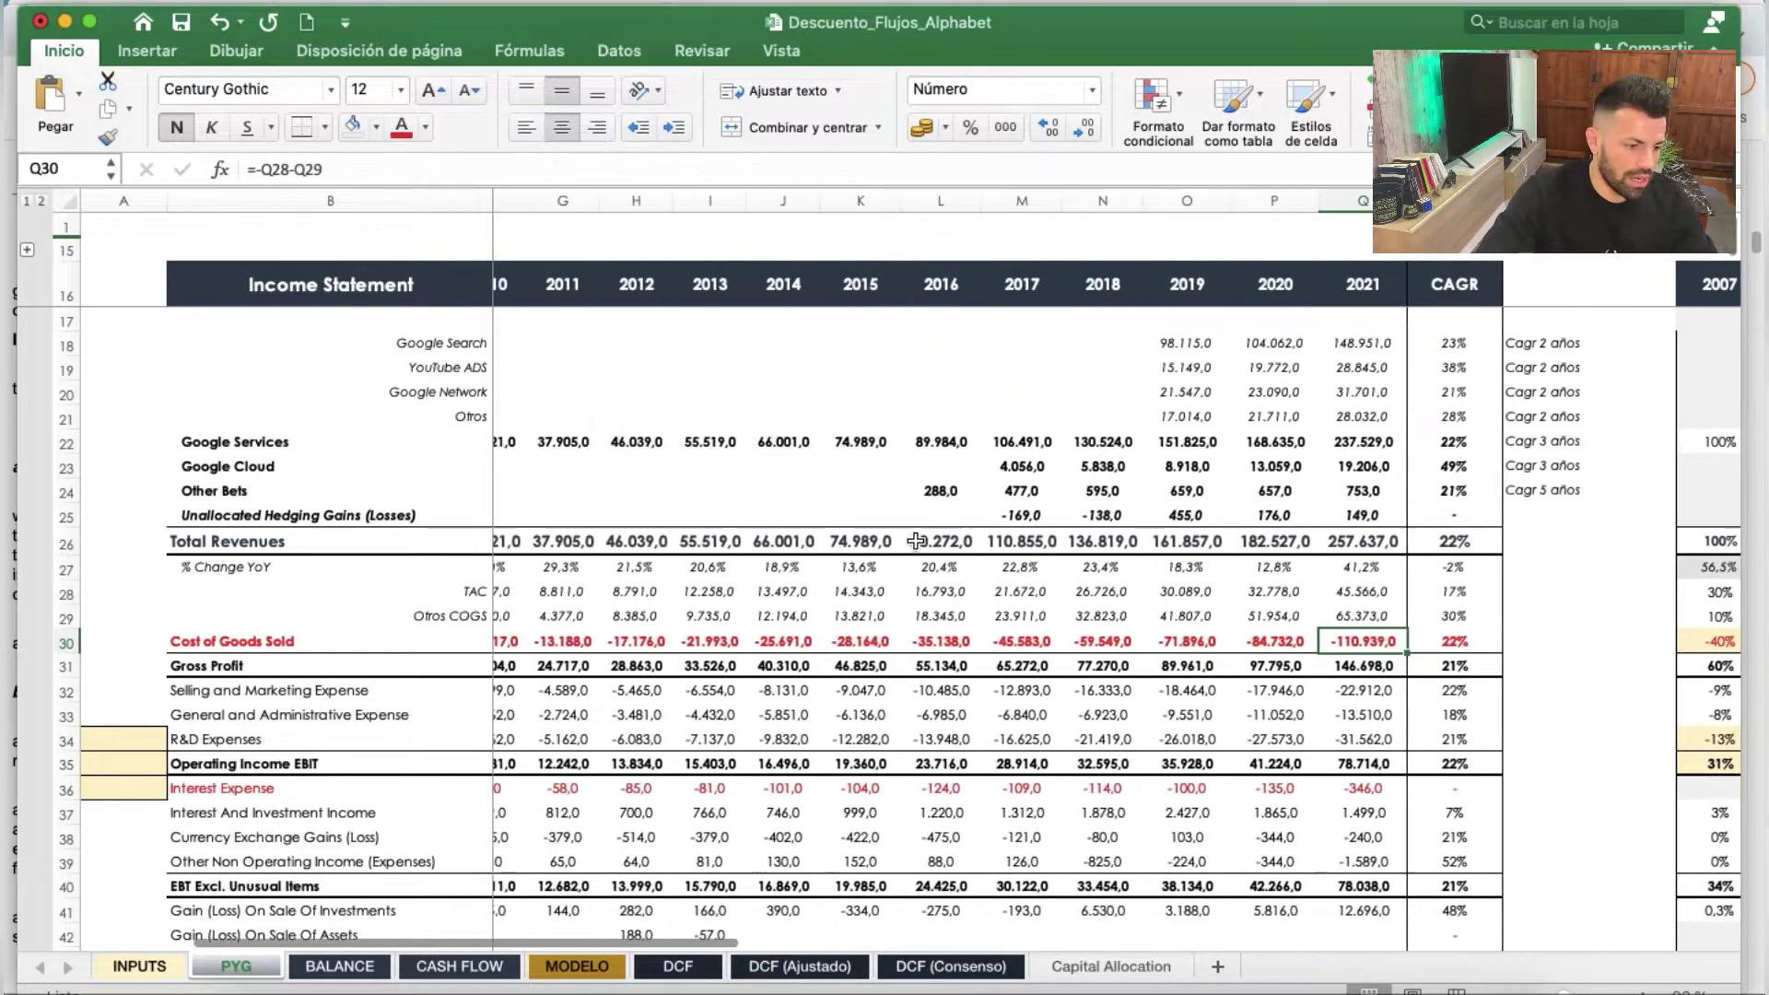
scroll(915, 541, "left", 4)
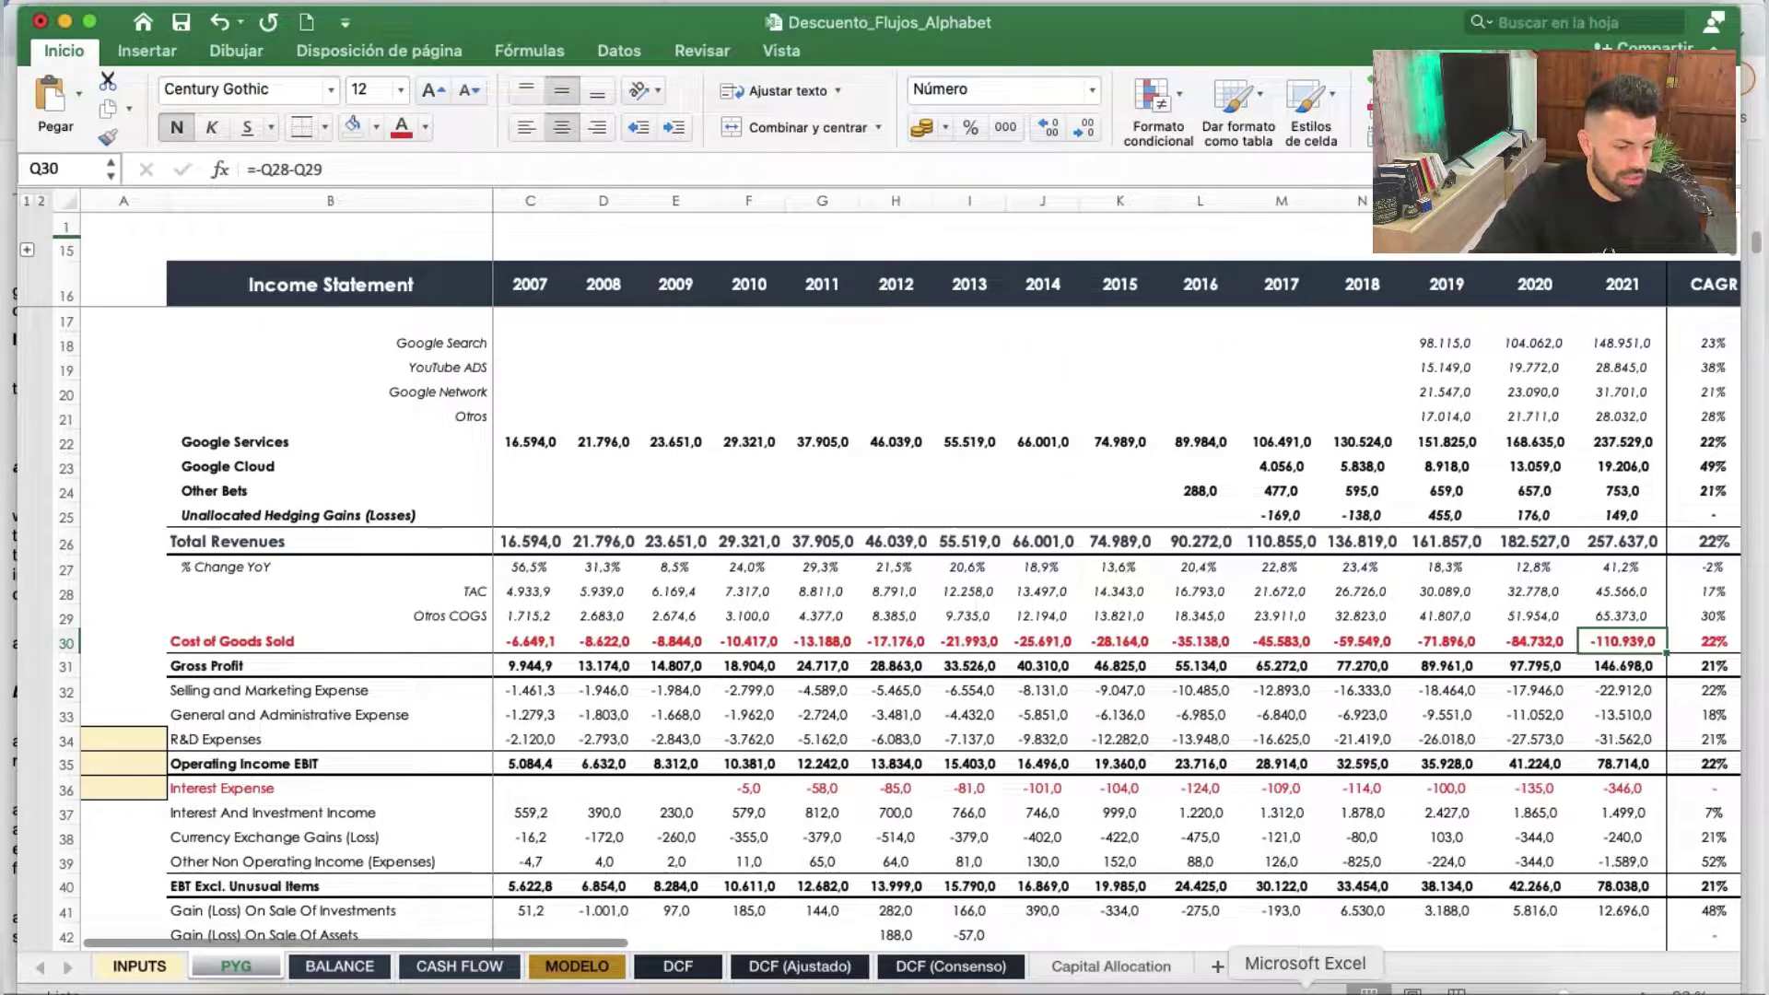
Hide the Alphabet model and add a sheet named PYG after INPUTS in Libro2
left_click(66, 22)
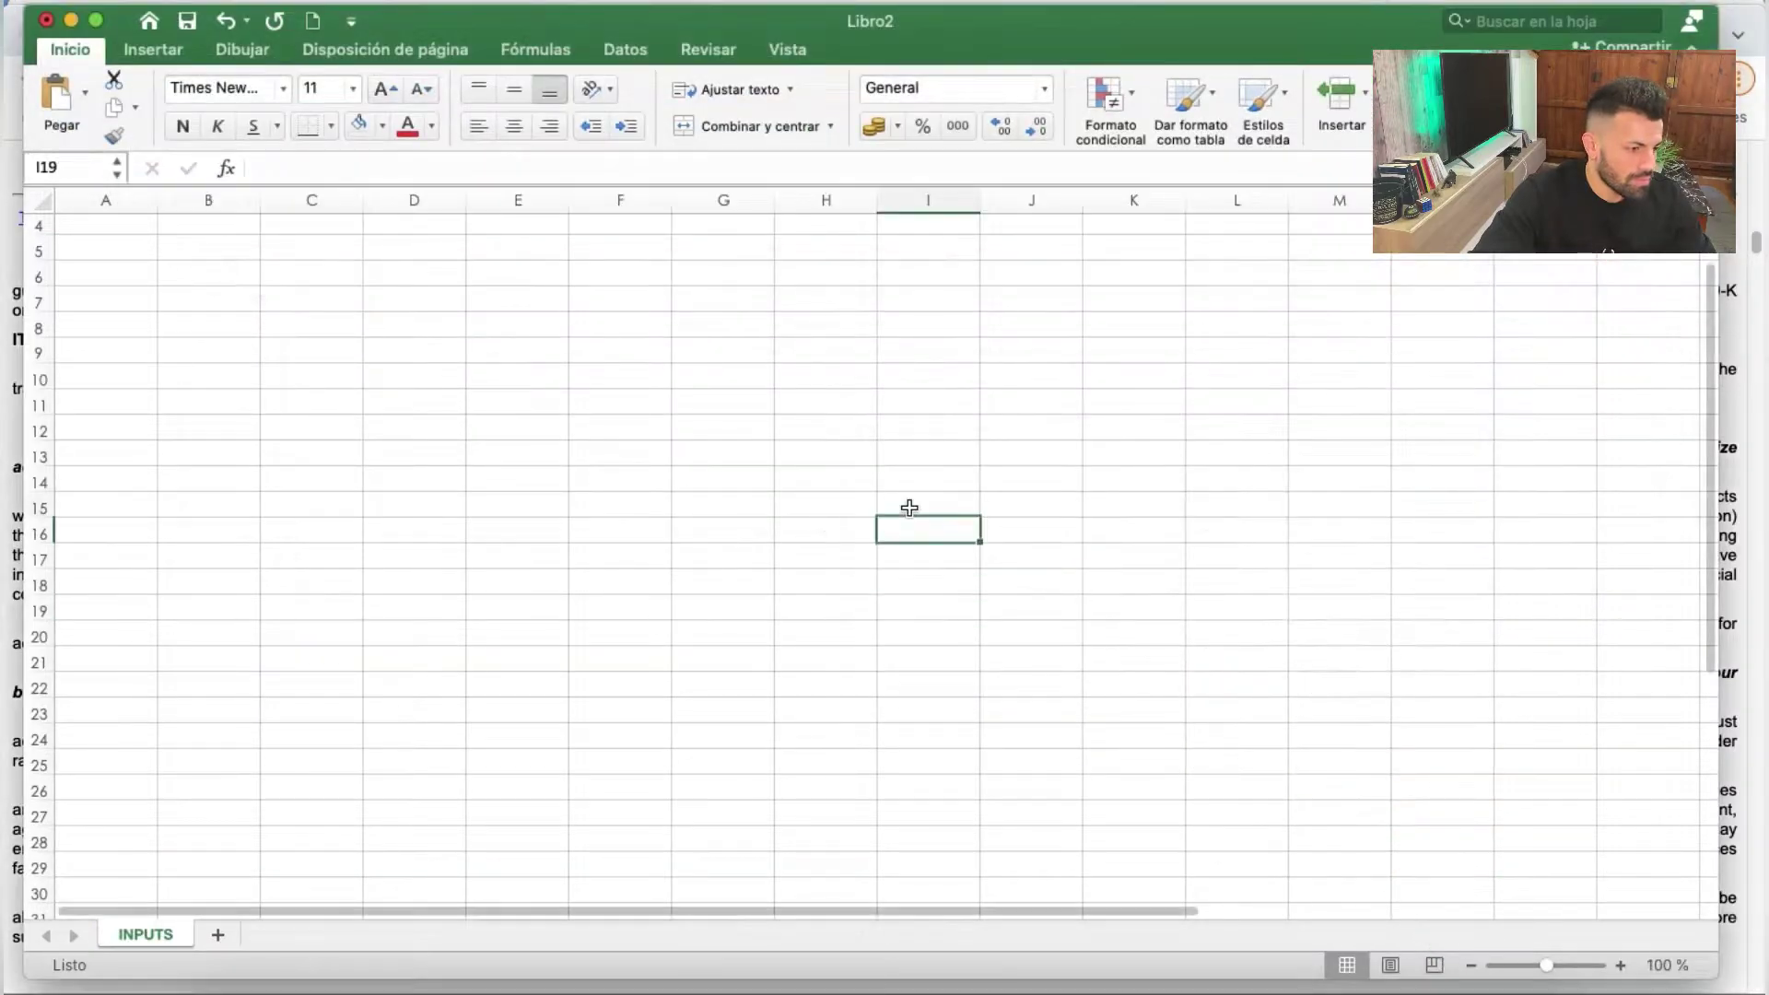
left_click(214, 934)
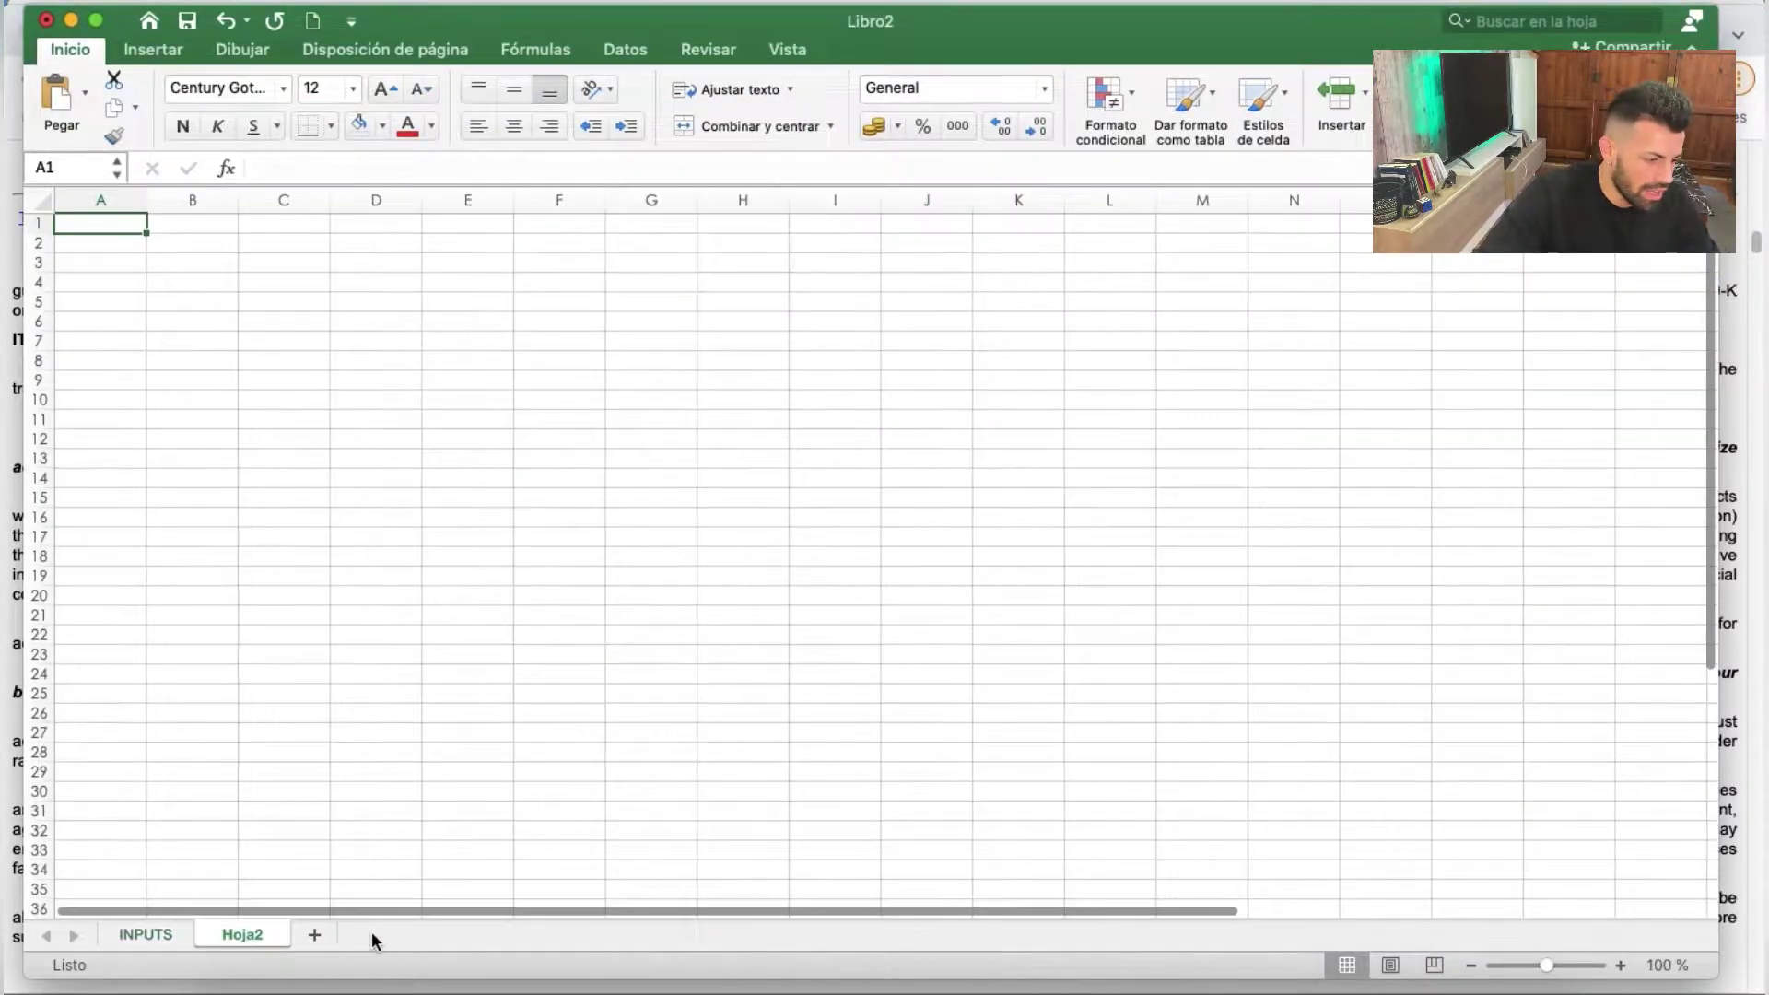
double_click(263, 931)
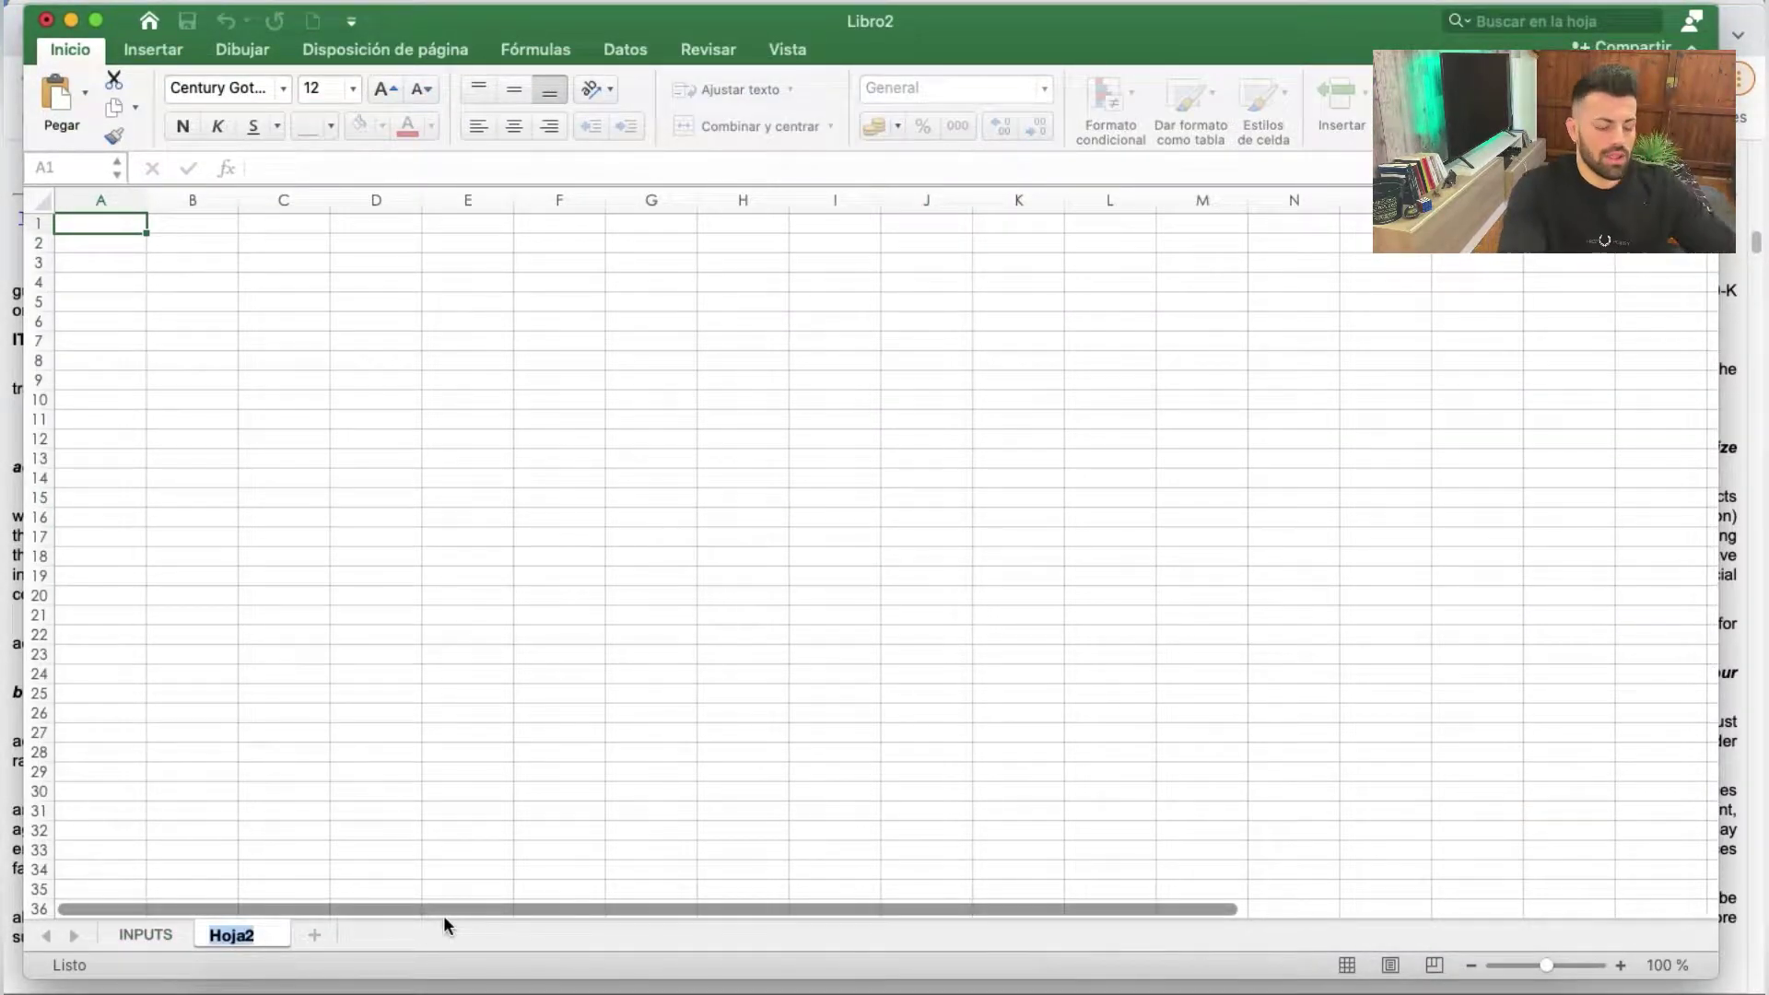
type("PYG")
key("Return")
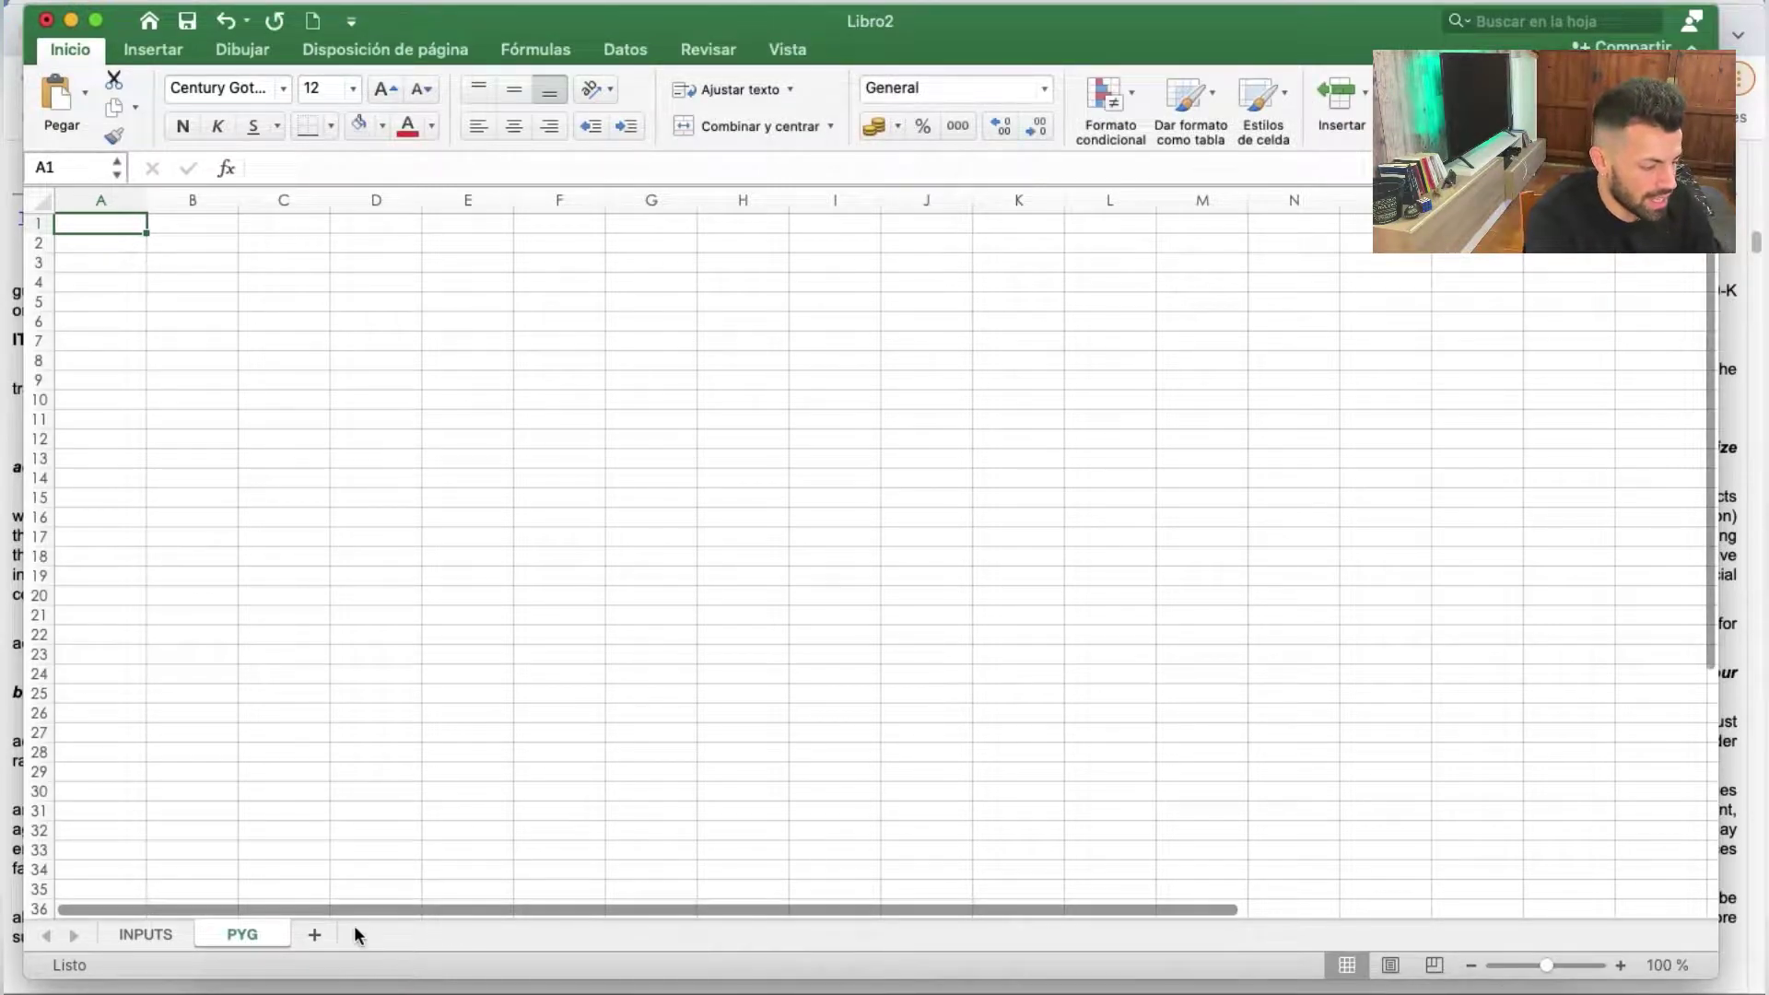
Add a third sheet named BALANCE after PYG
left_click(317, 933)
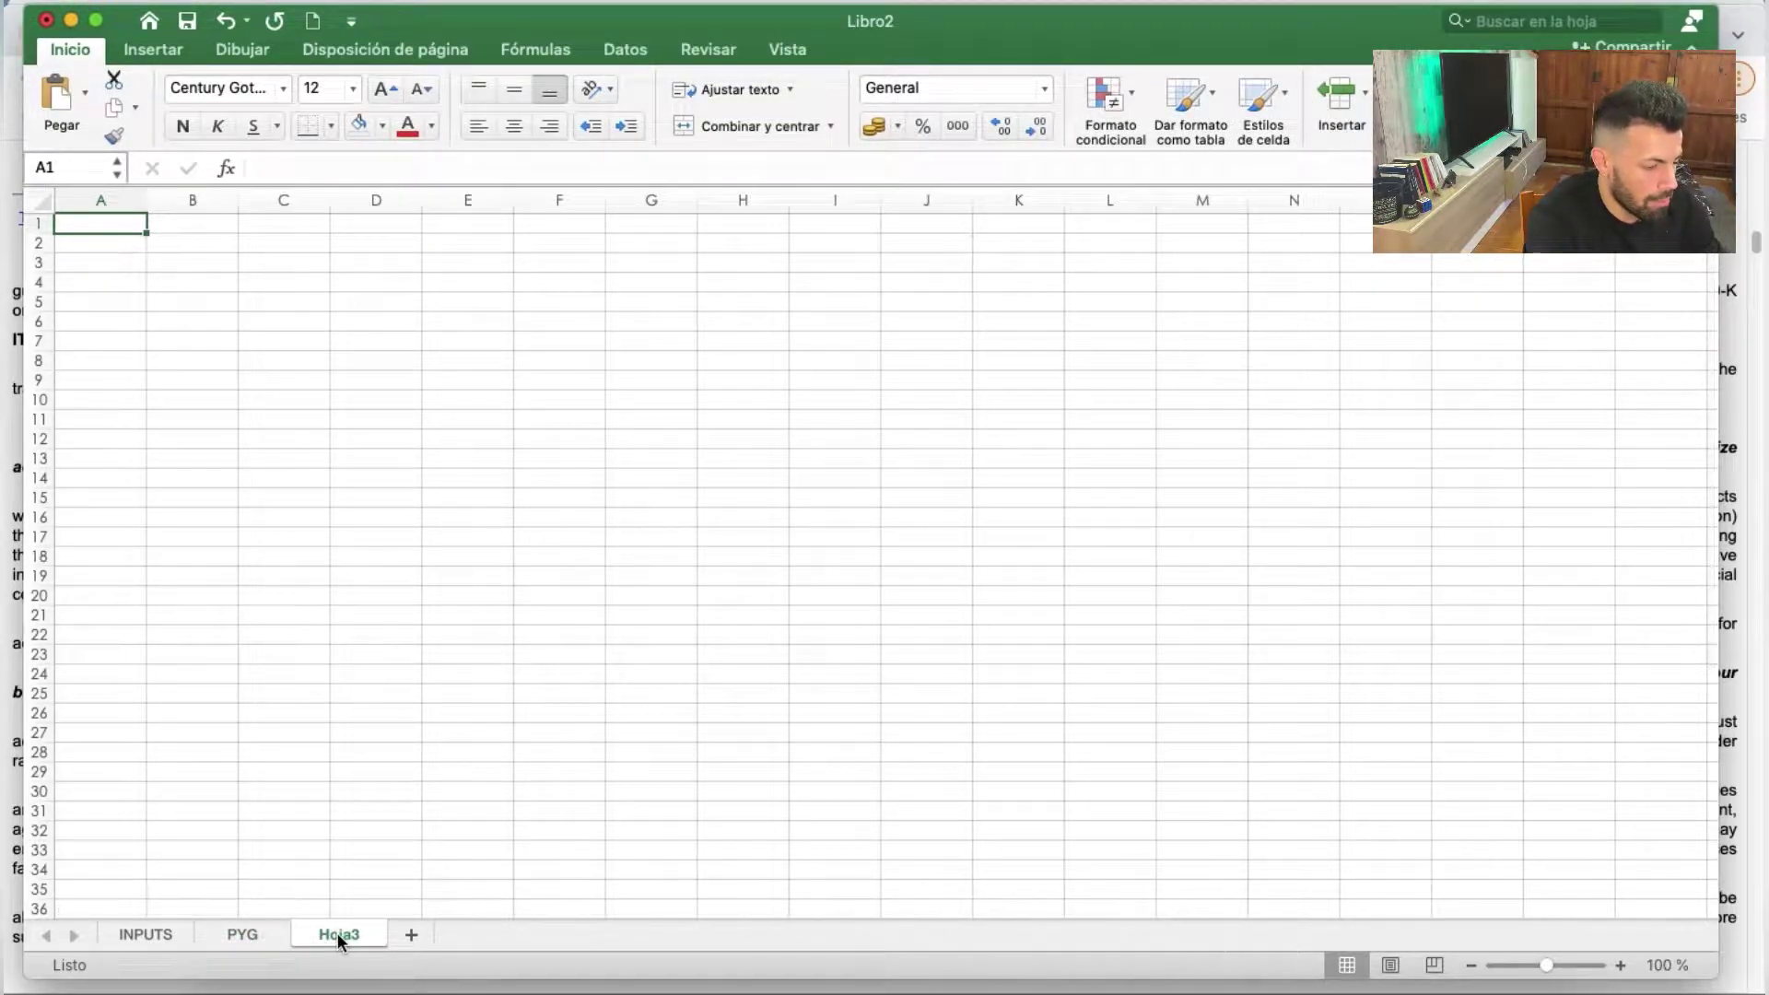
double_click(337, 932)
type("BALANCE")
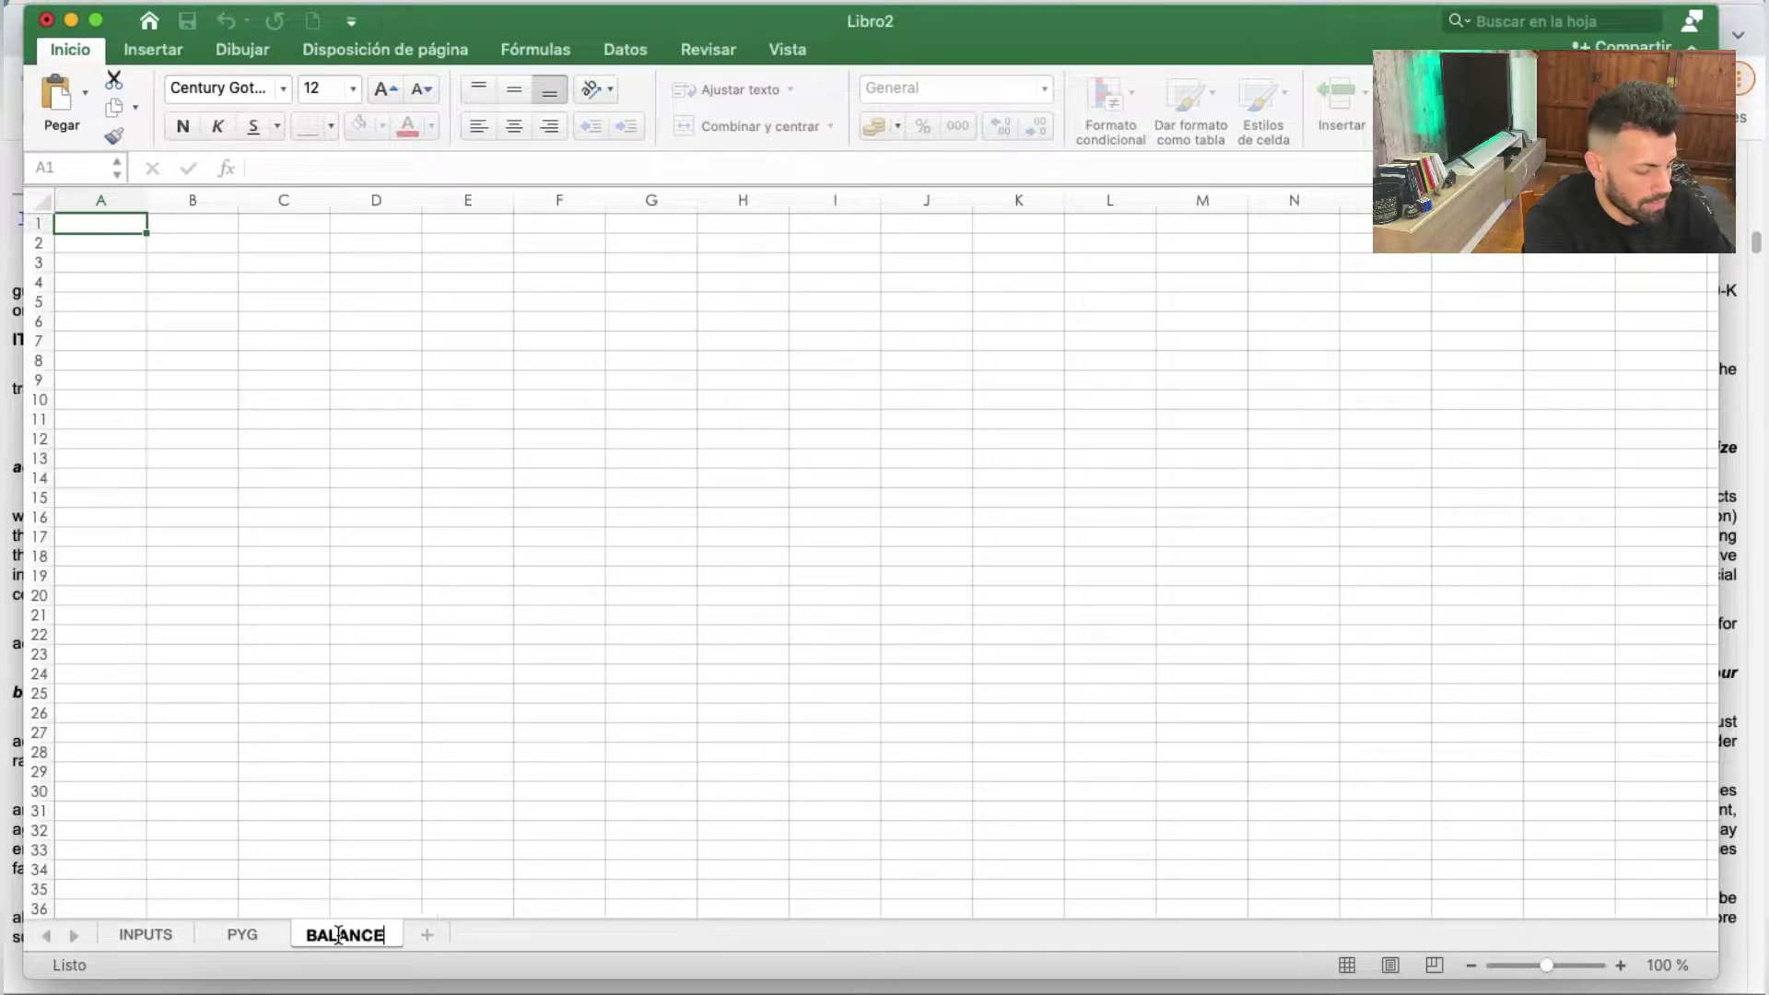
key("Return")
Add a fourth sheet named CF after BALANCE, then return to the PYG sheet
left_click(427, 932)
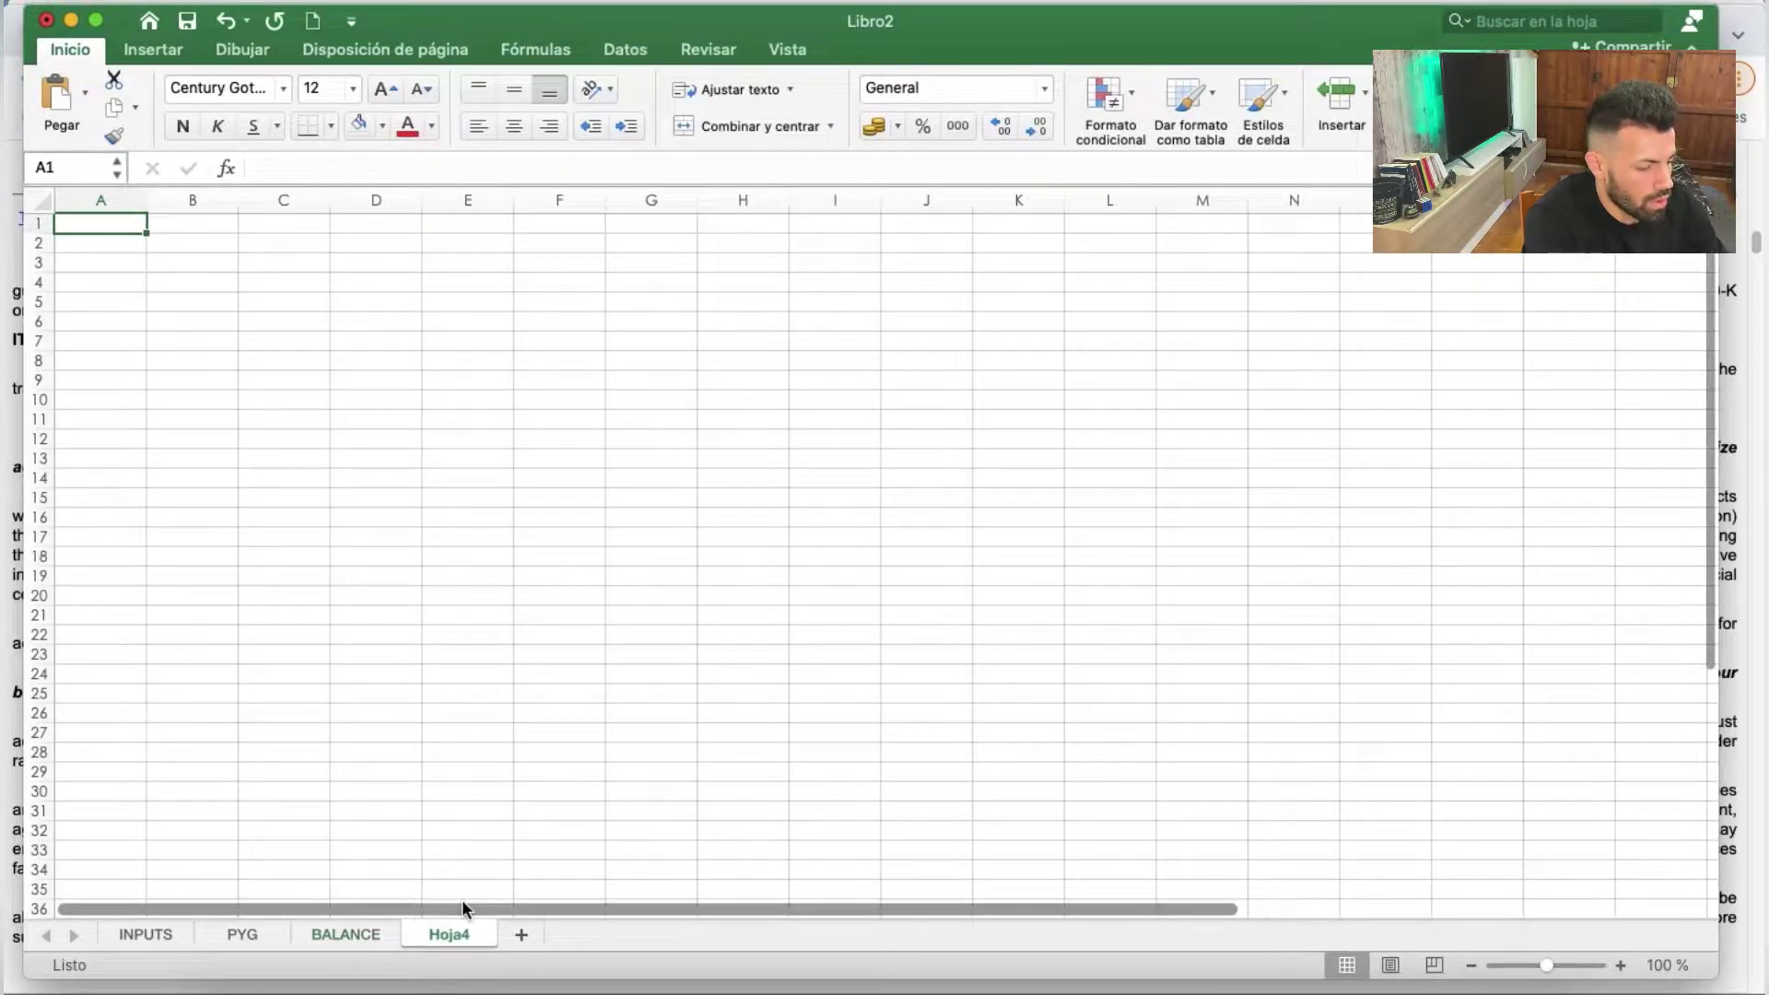
double_click(448, 932)
type("CA")
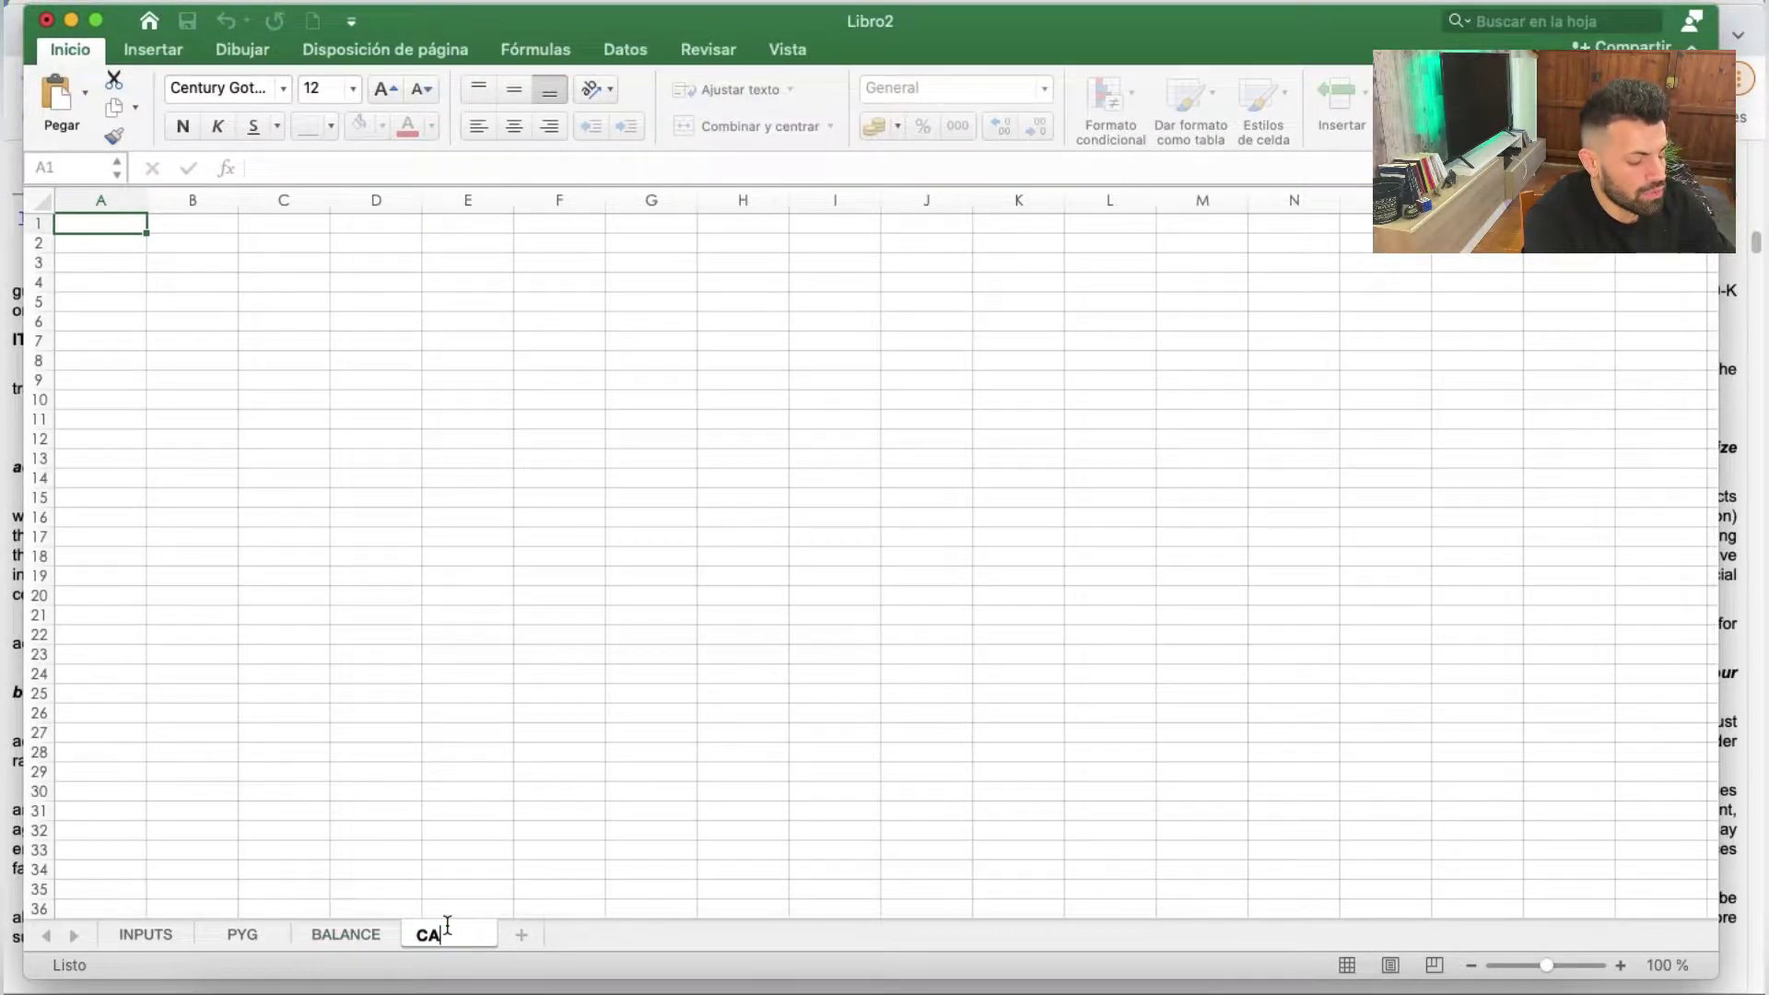
type("F")
key("Return")
left_click(459, 818)
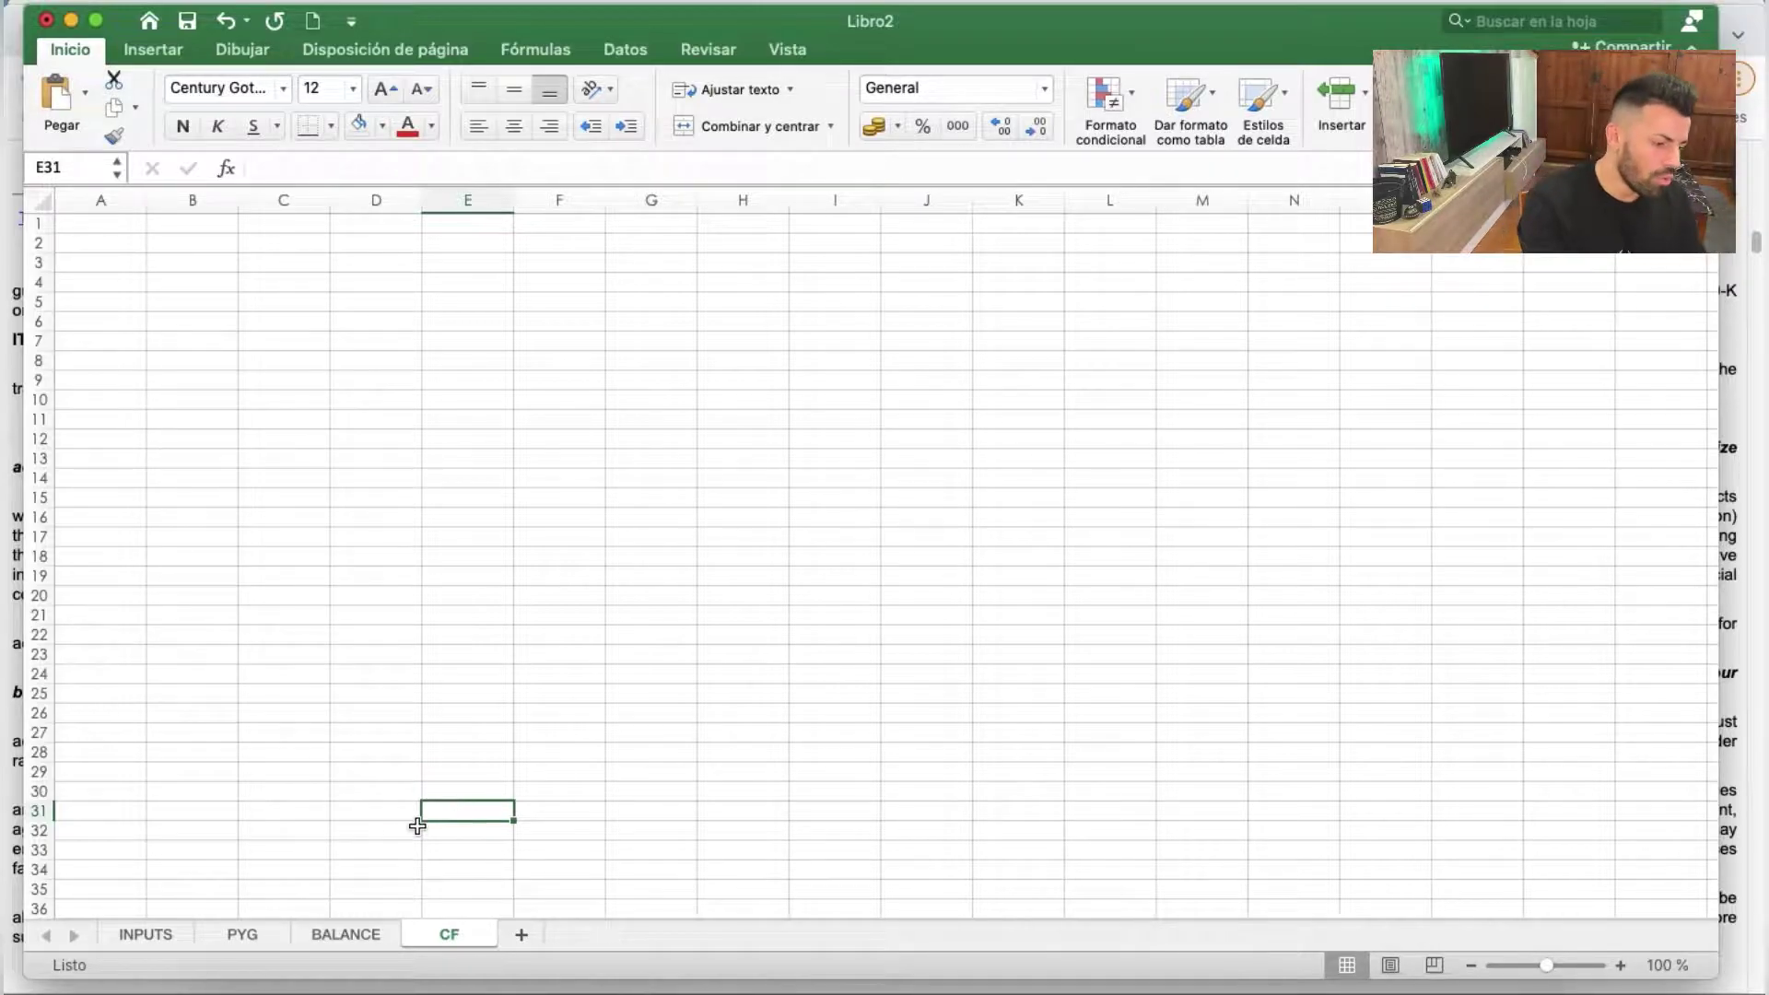
left_click(262, 933)
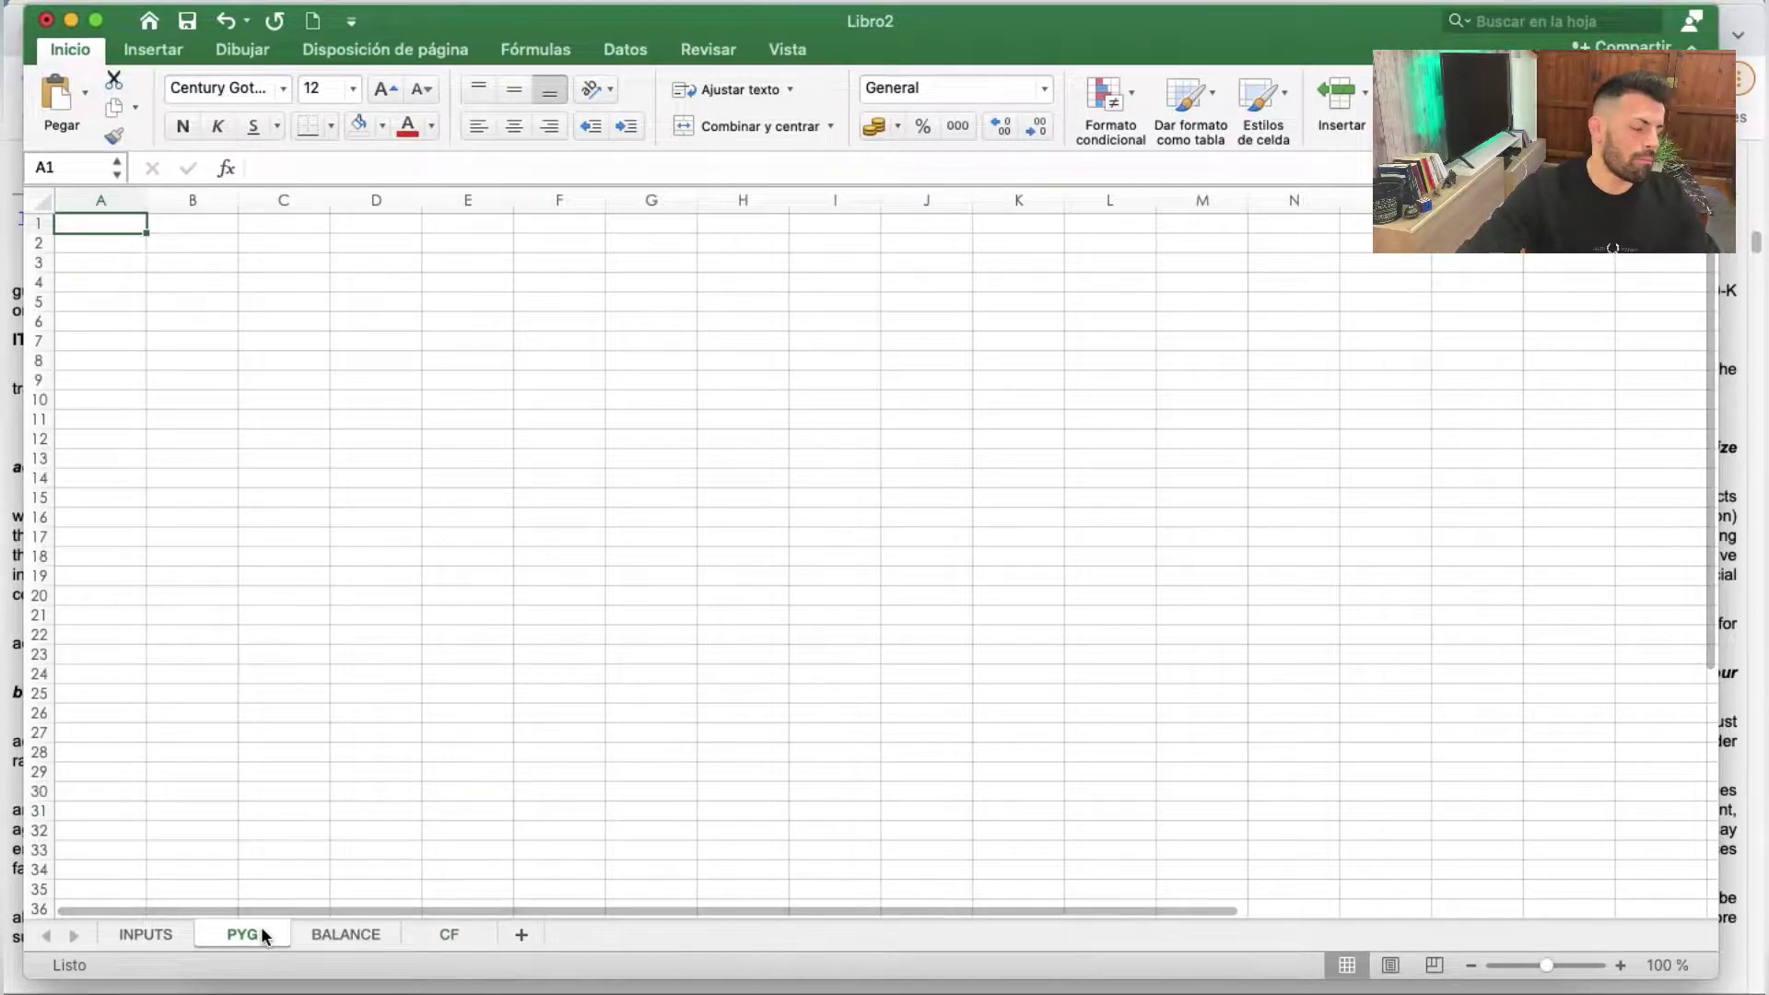
key("super+Tab")
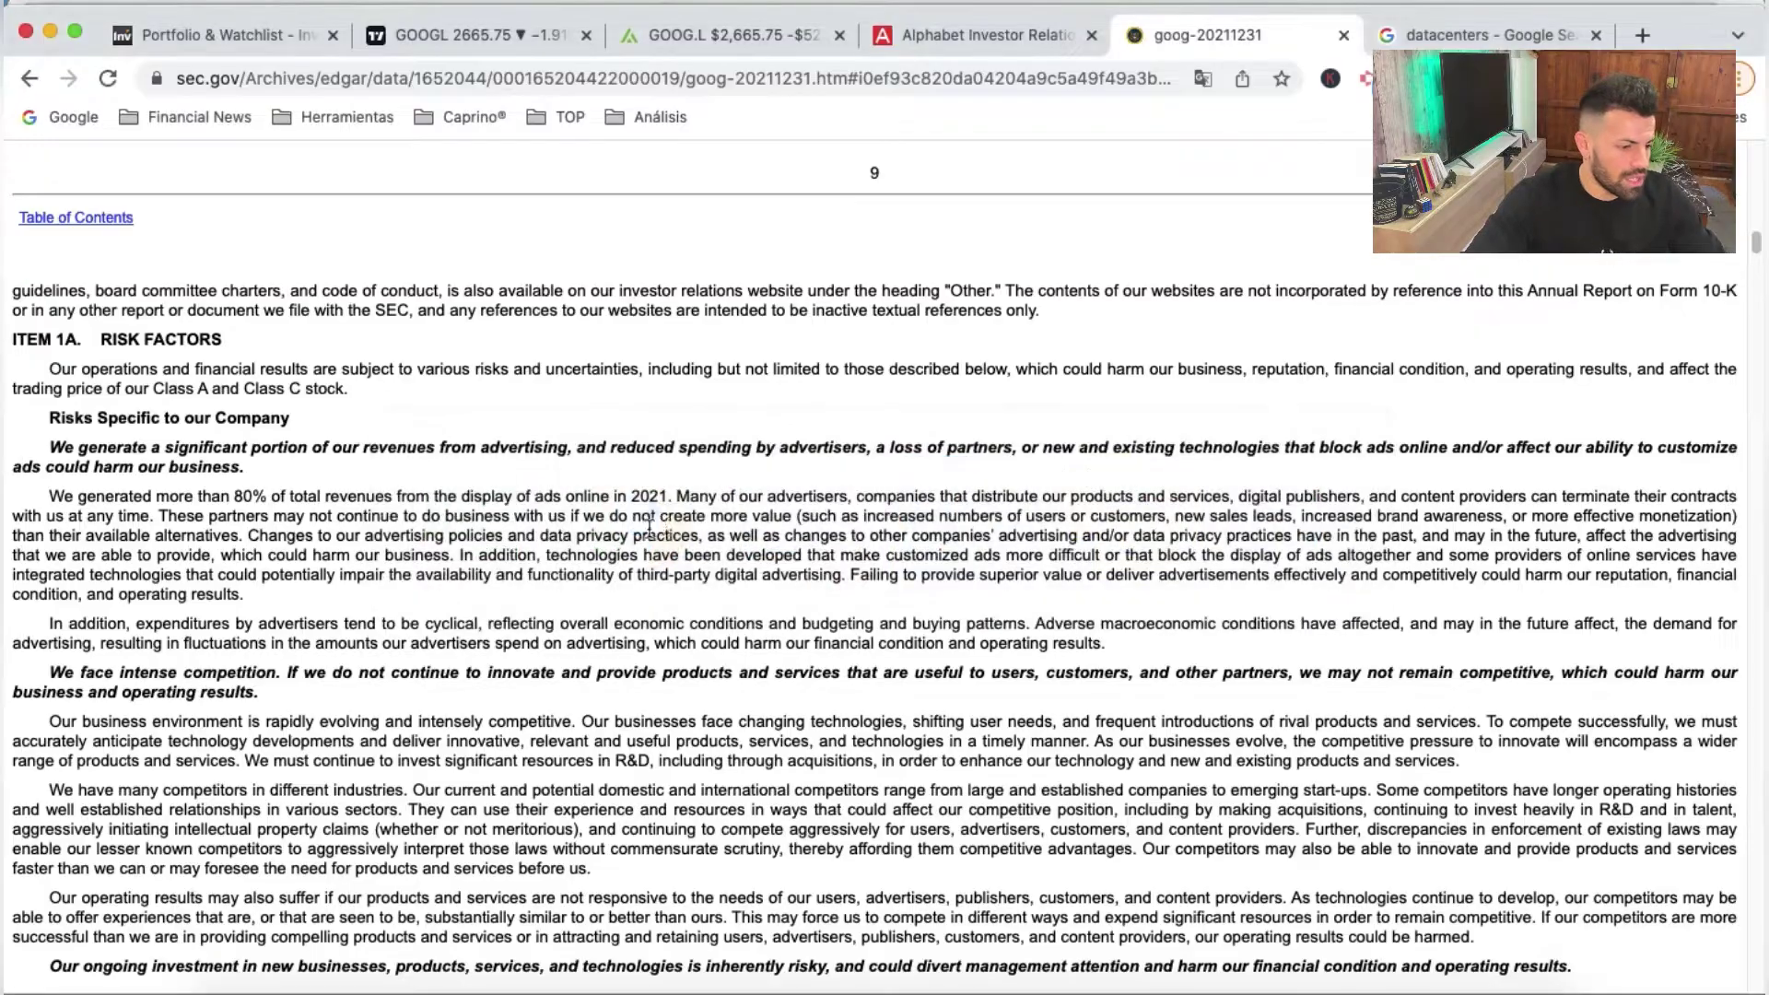
Open the TIKR financials for GOOG.L and clear the highlight on the expense rows
left_click(707, 42)
scroll(829, 598, "up", 5)
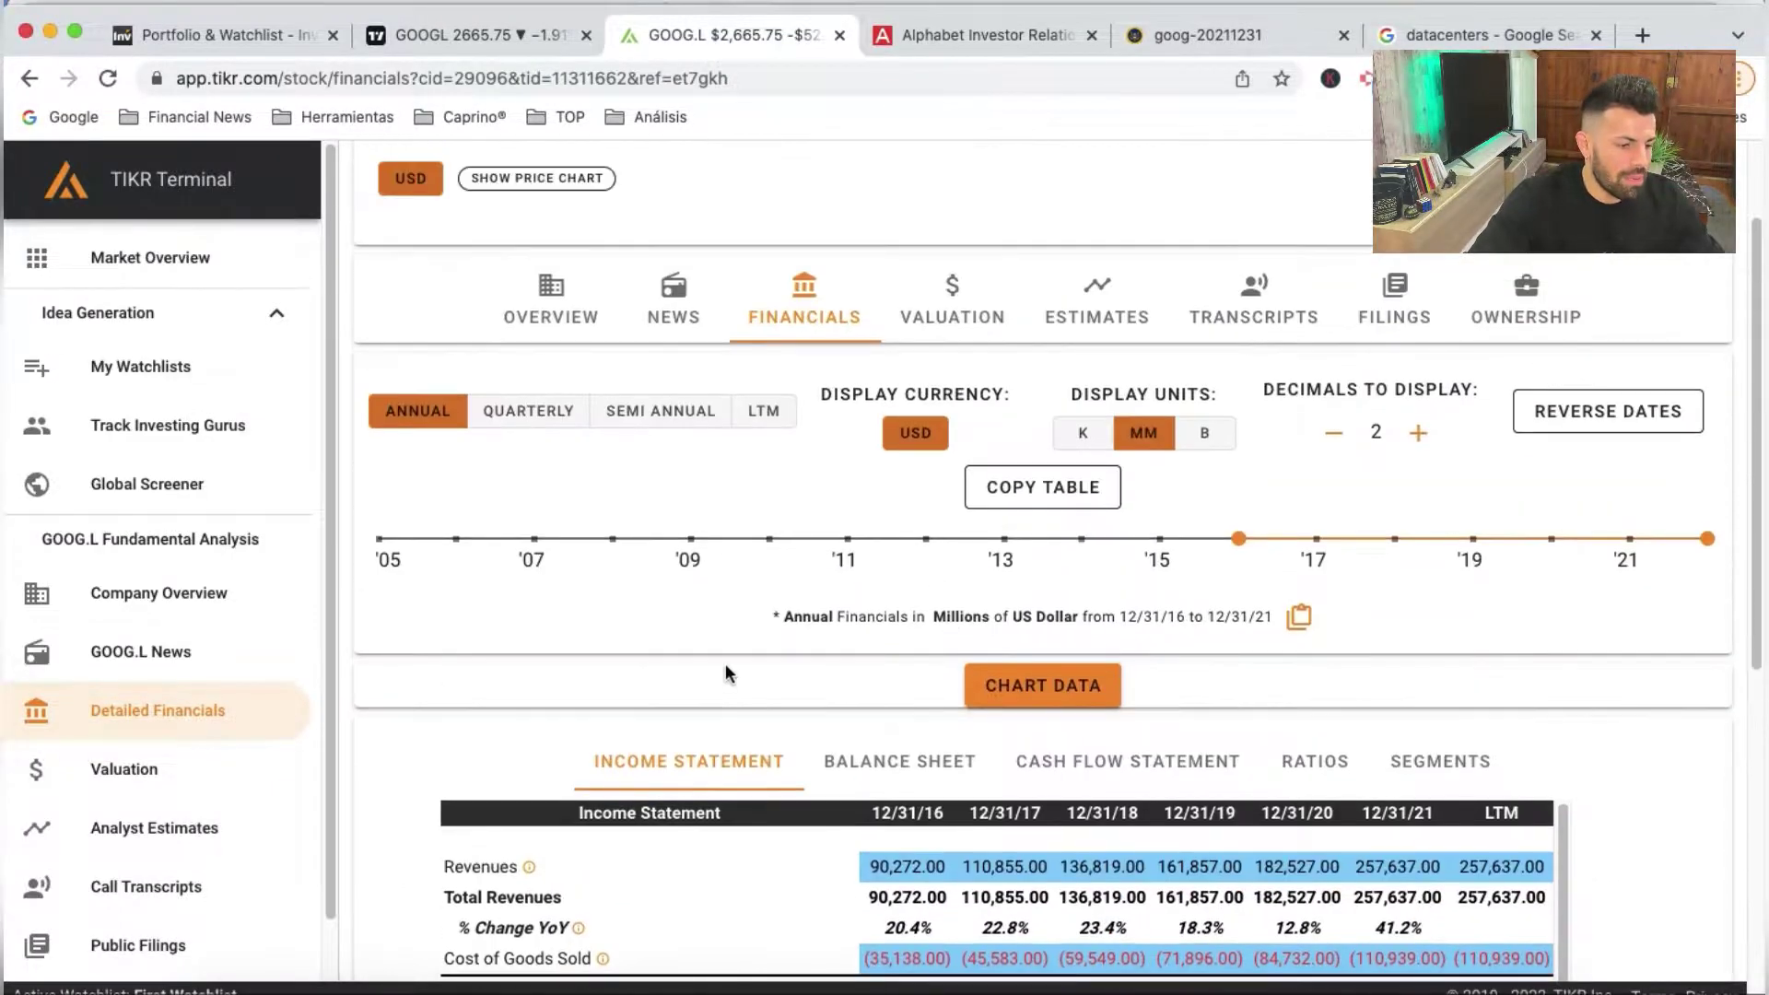
scroll(1428, 861, "down", 5)
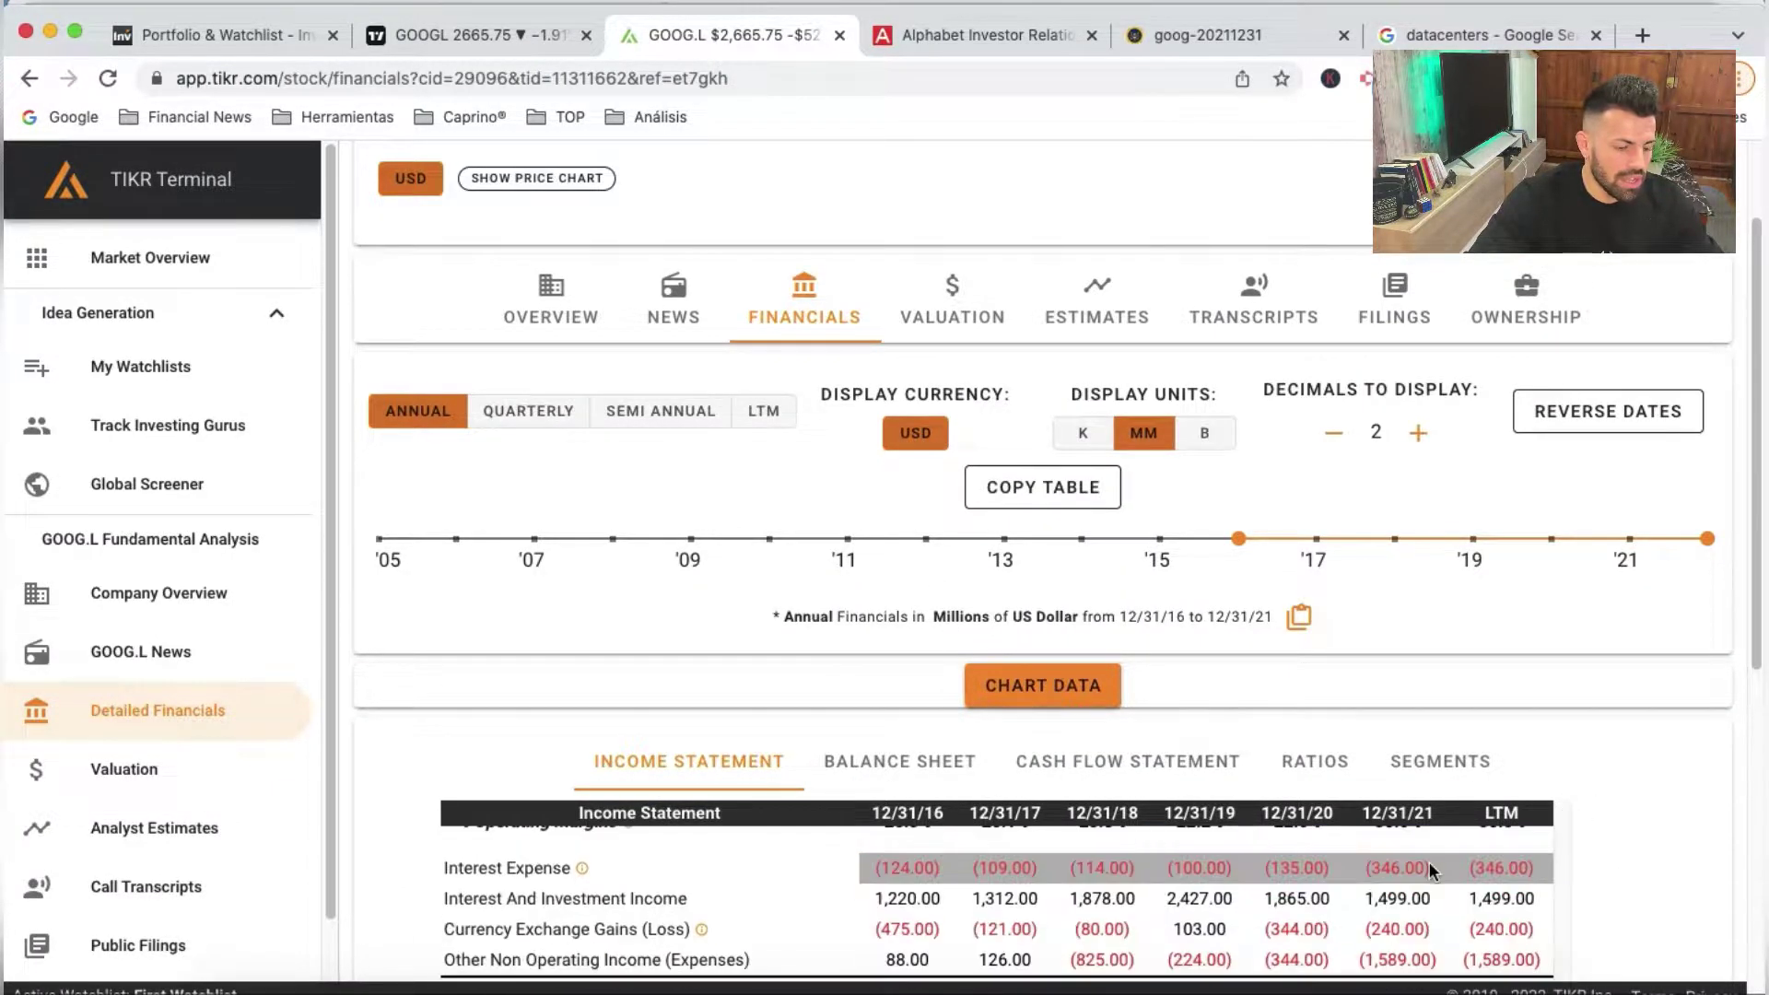
scroll(1621, 843, "up", 1)
scroll(1618, 804, "down", 5)
scroll(1371, 543, "down", 3)
scroll(1371, 542, "up", 5)
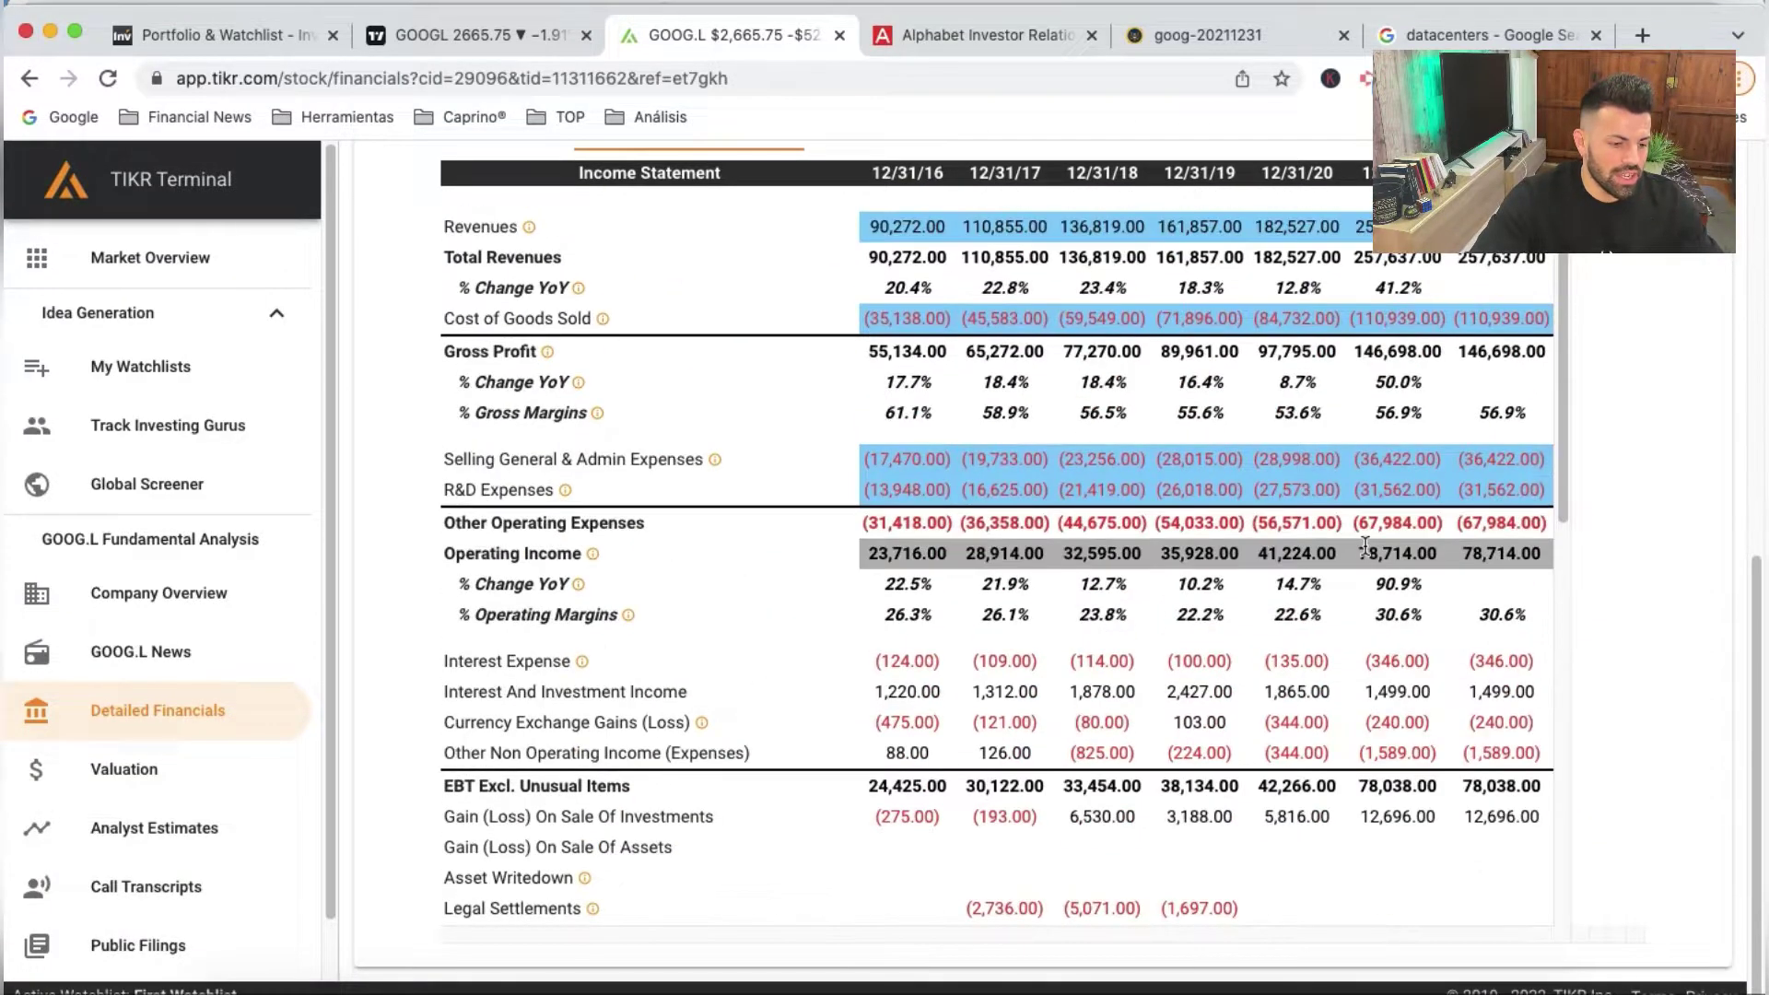
left_click(1321, 458)
left_click(1325, 491)
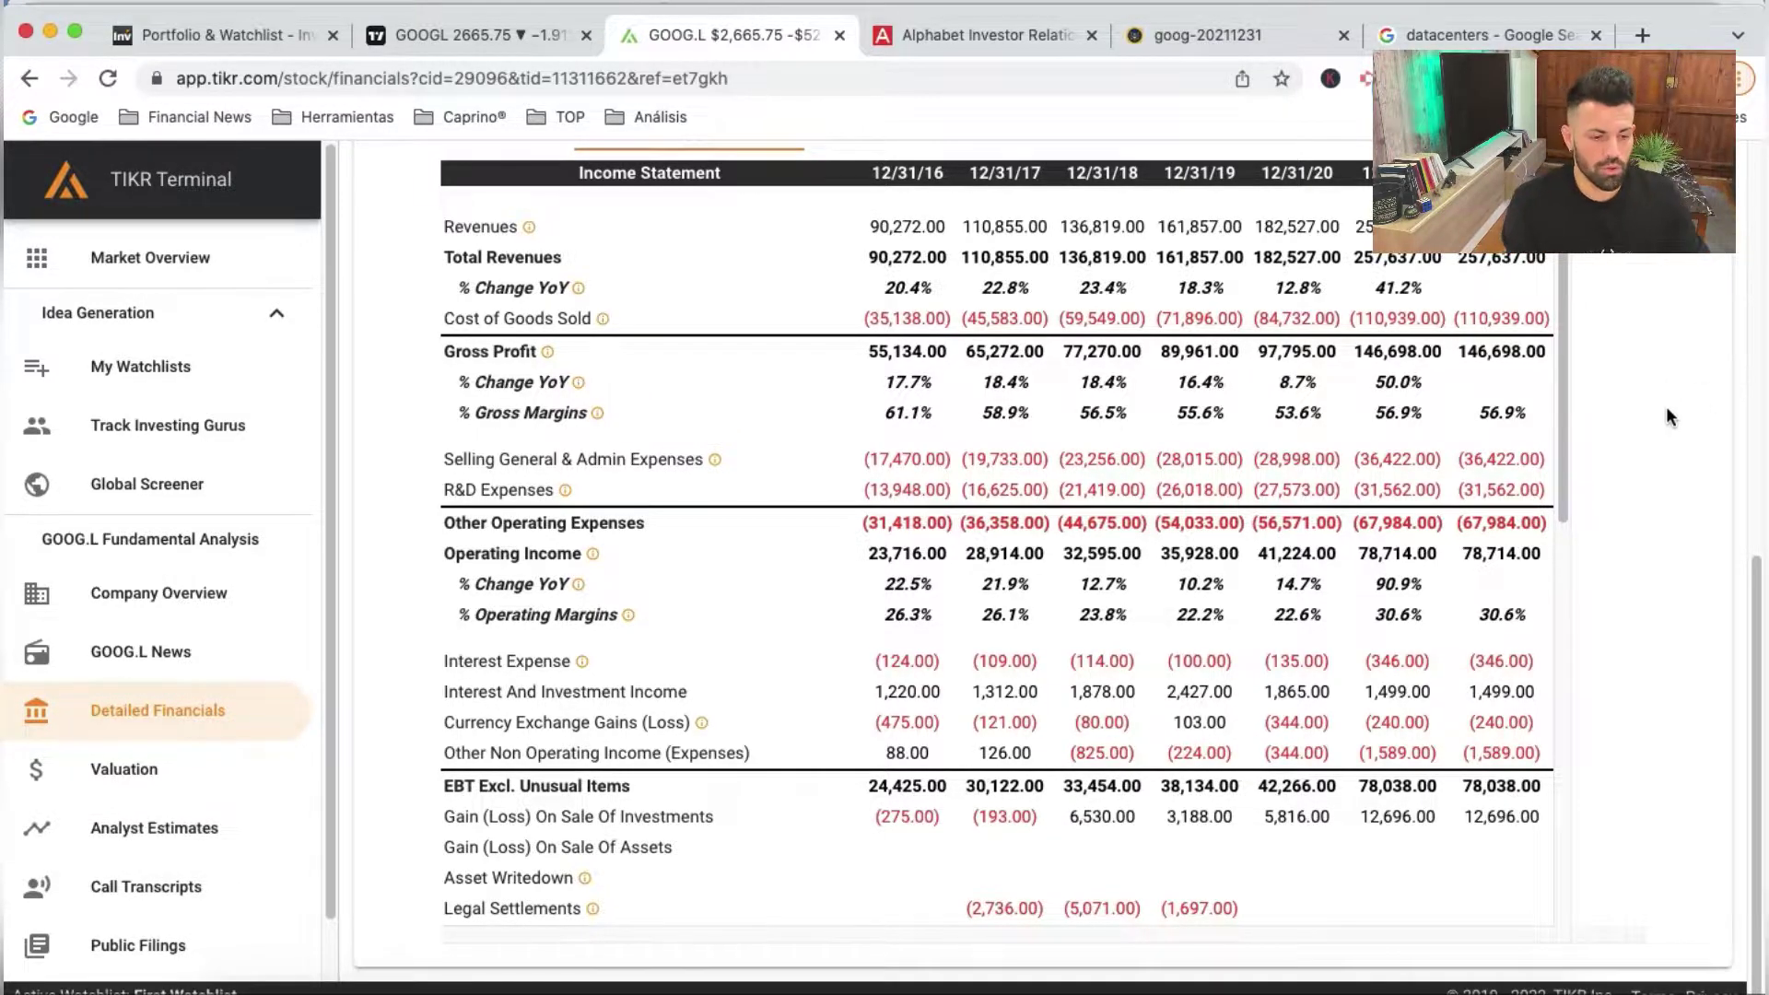
scroll(1666, 406, "up", 5)
scroll(1627, 578, "down", 3)
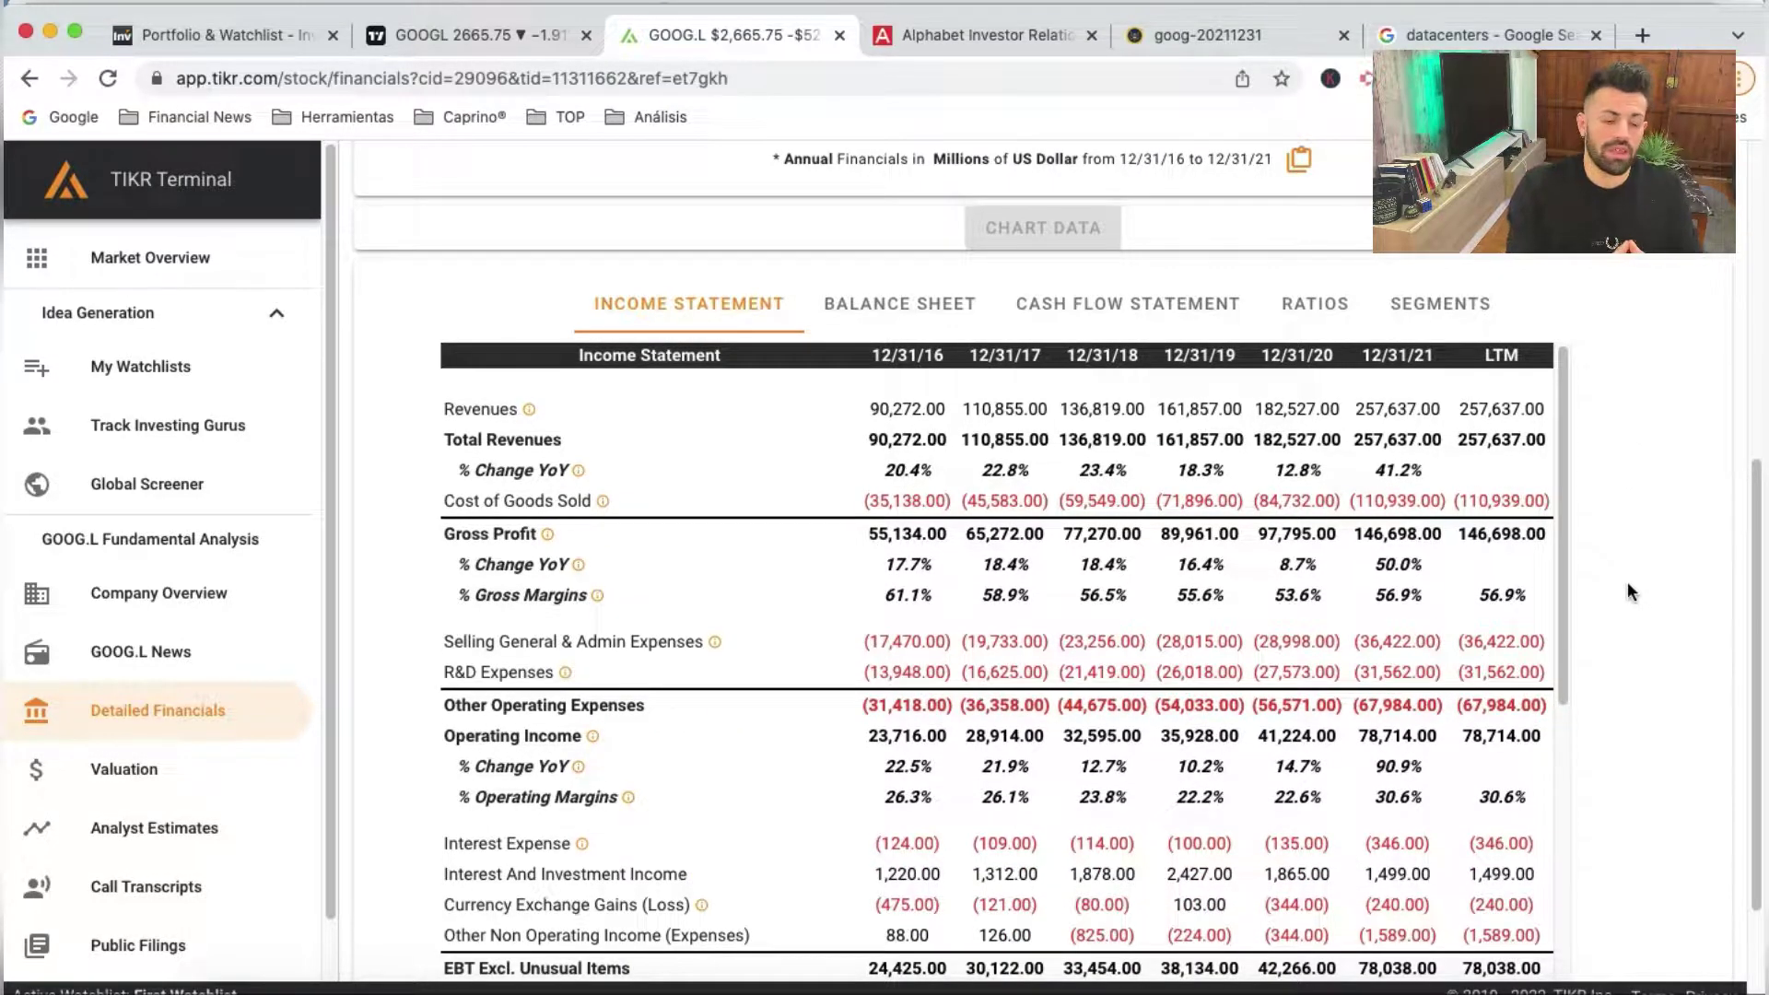
Mark Revenues, Cost of Goods Sold, Gross Profit, Operating Income and Interest Expense lines
left_click(1516, 409)
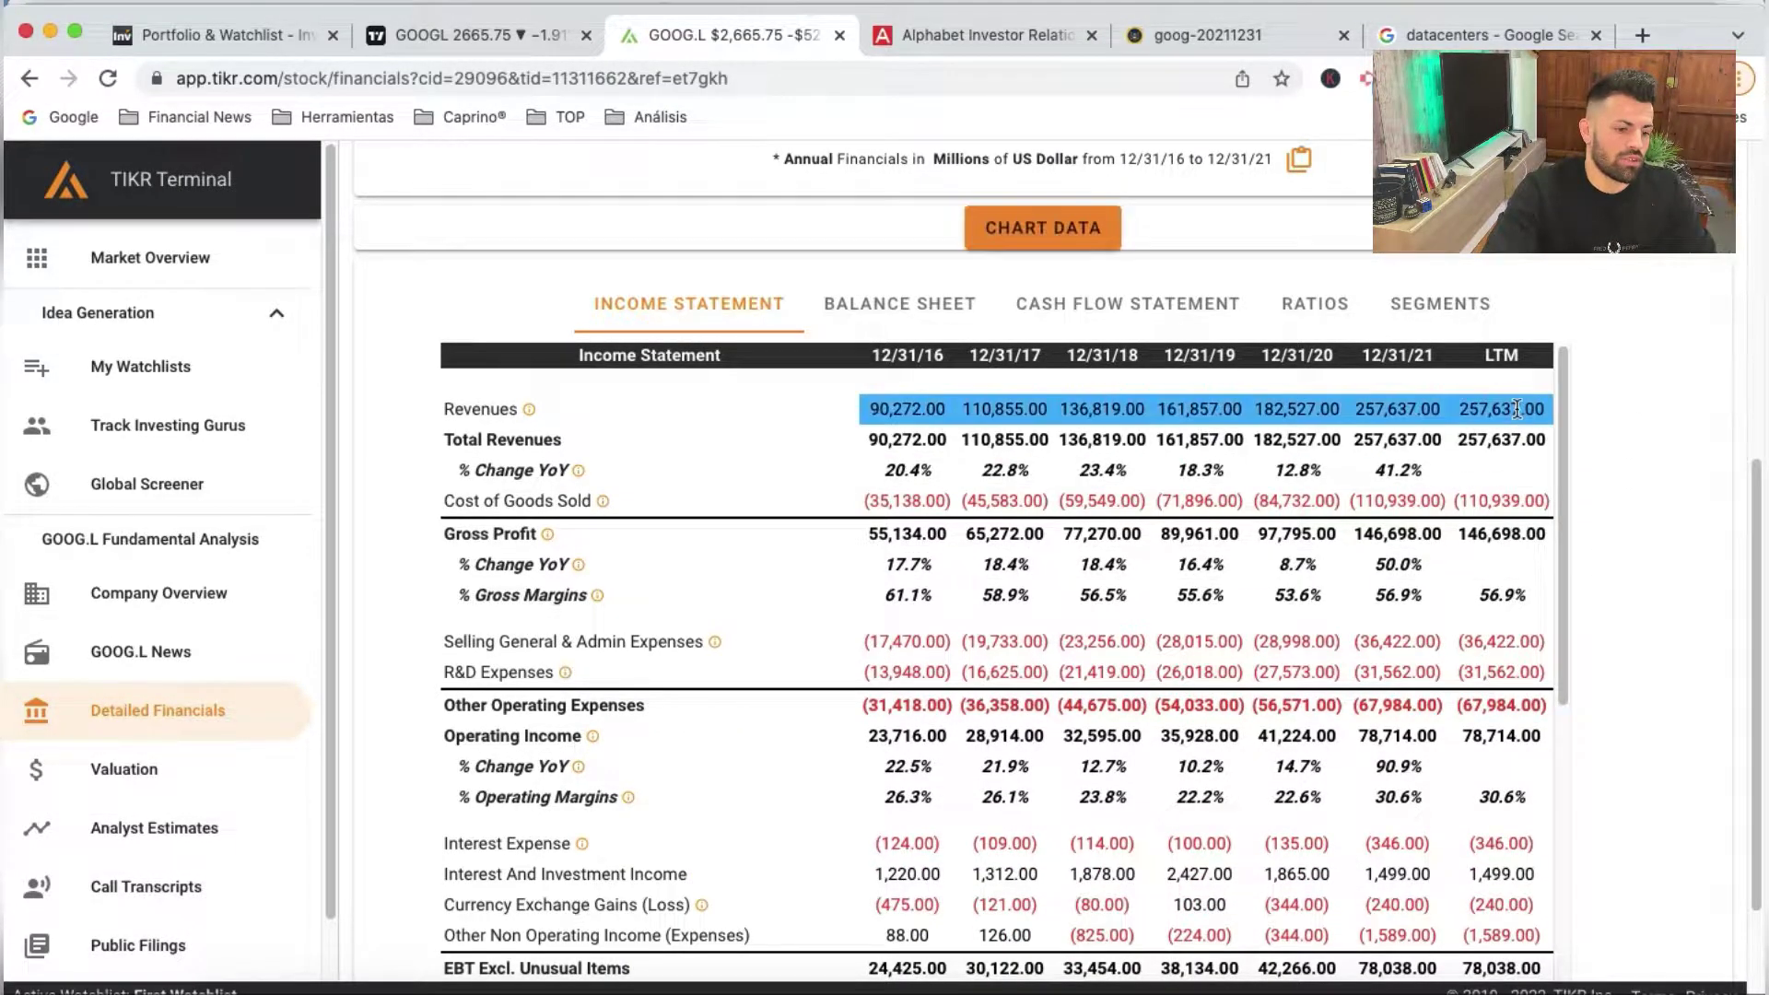
left_click(1511, 501)
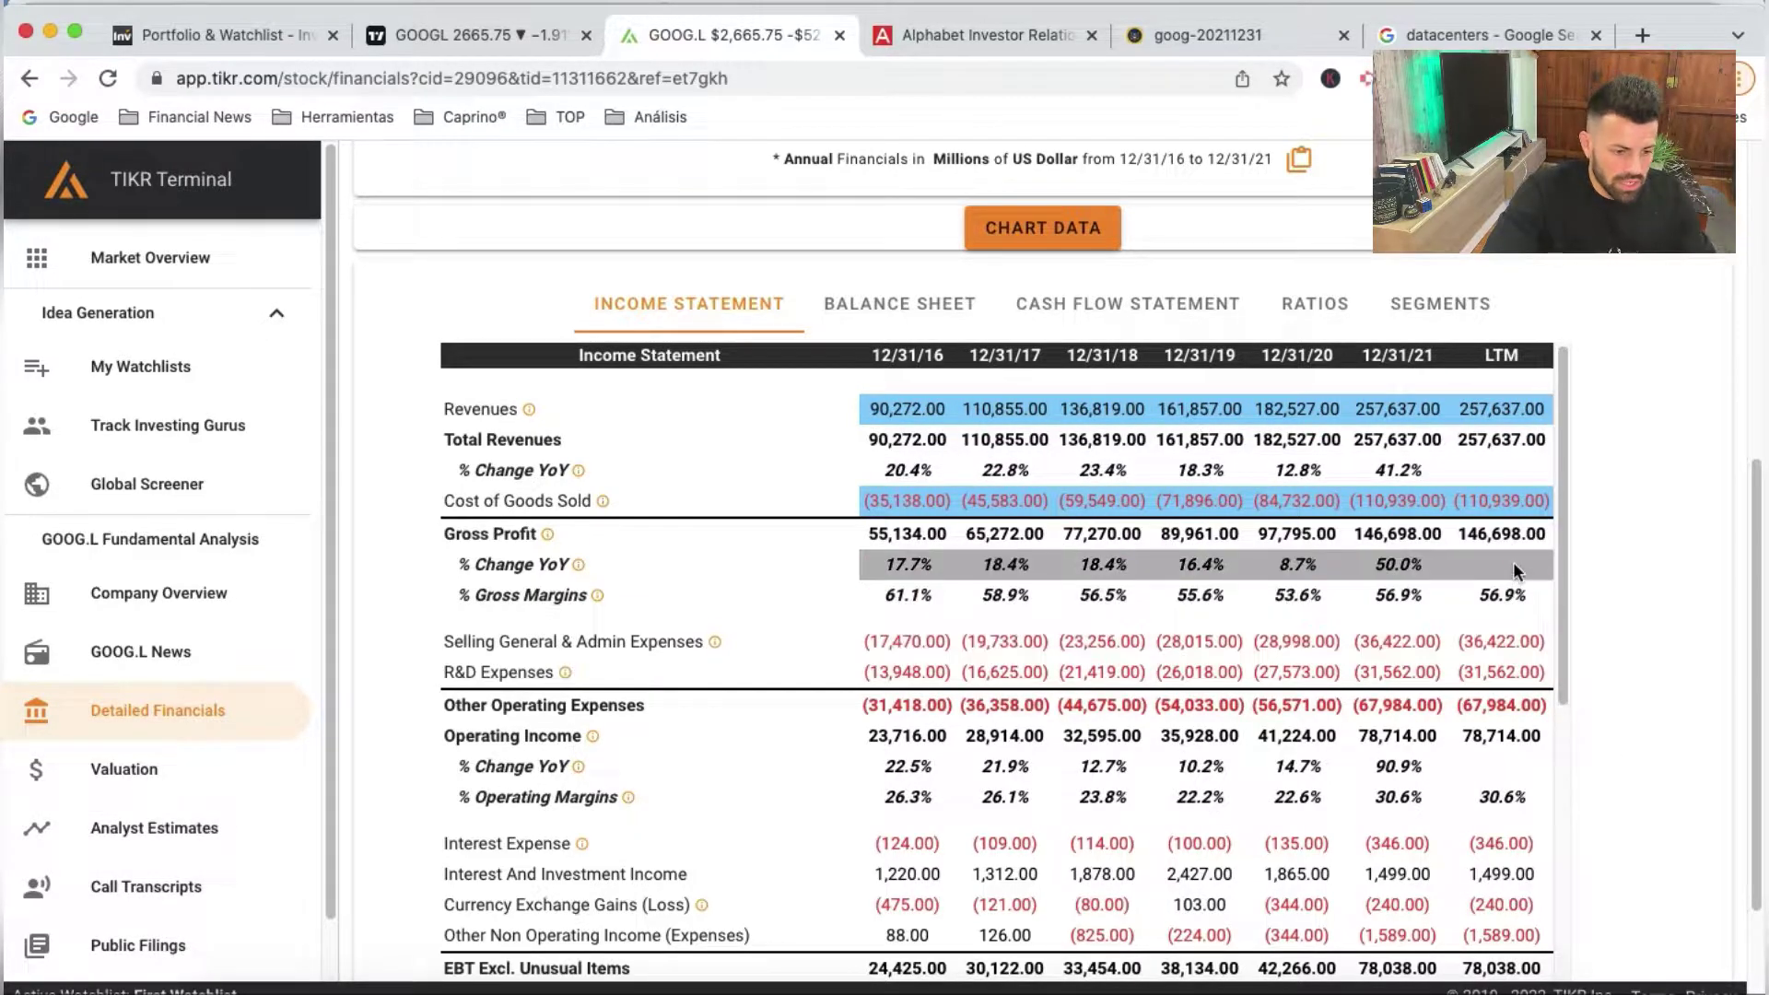
left_click(1511, 534)
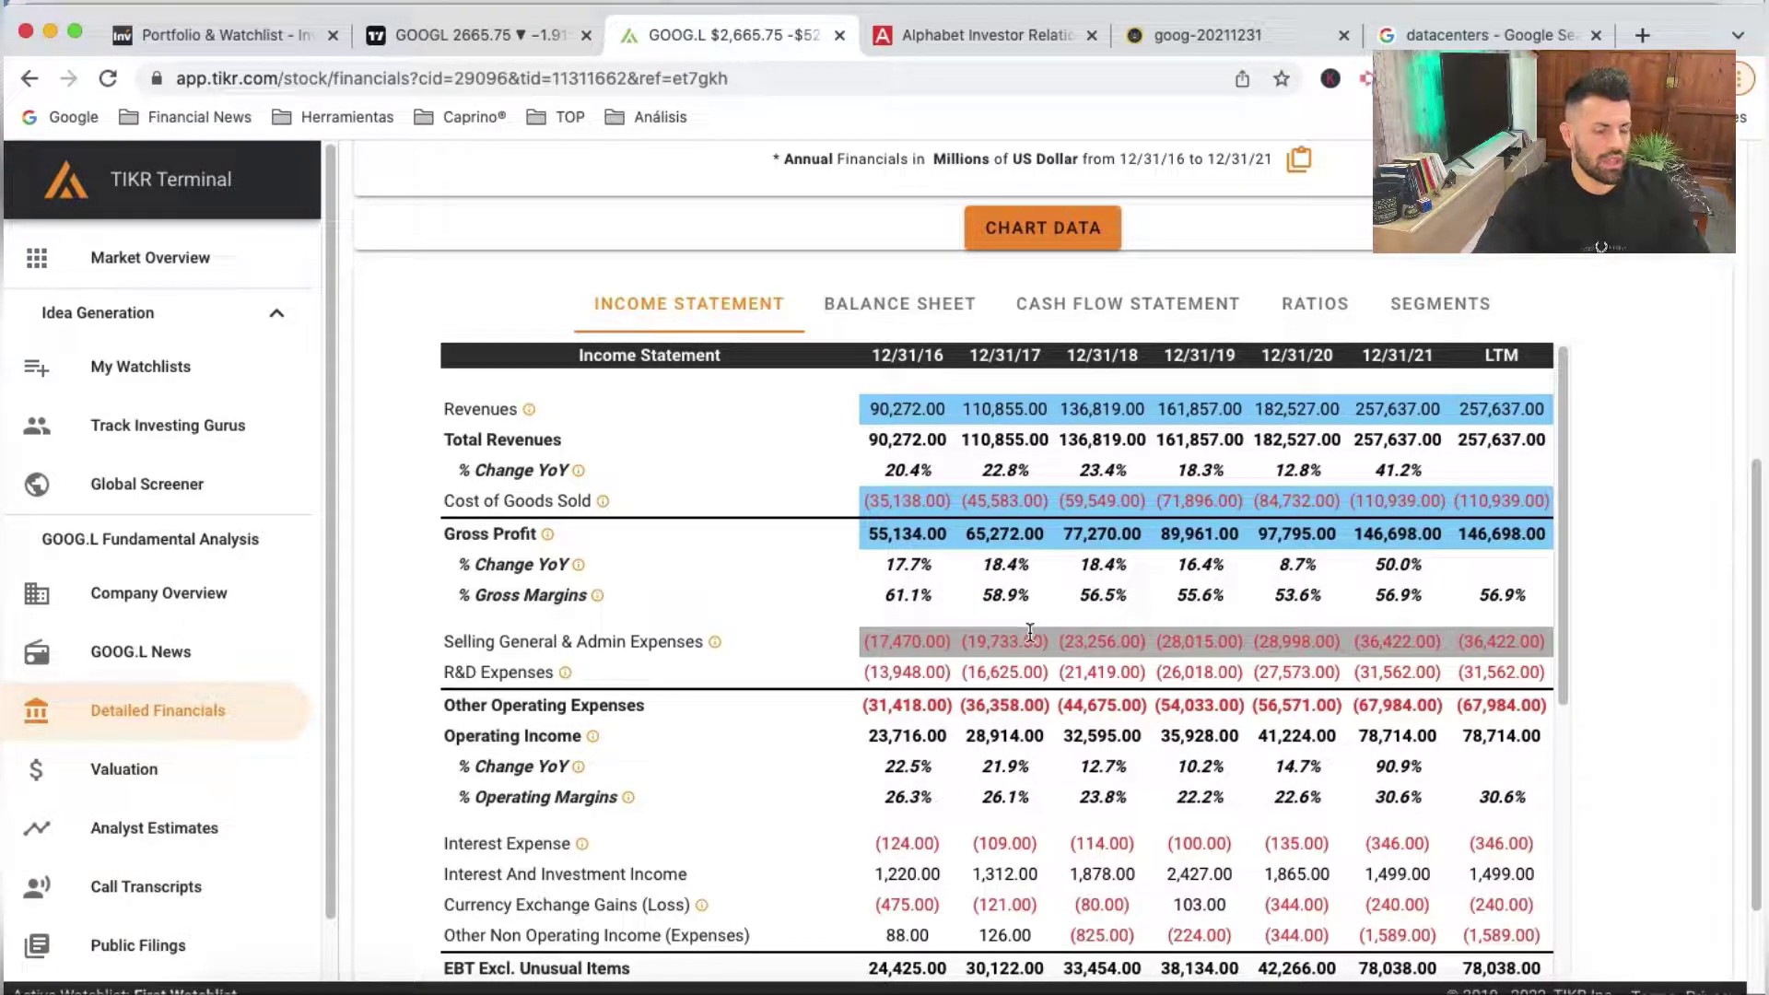
left_click(1493, 735)
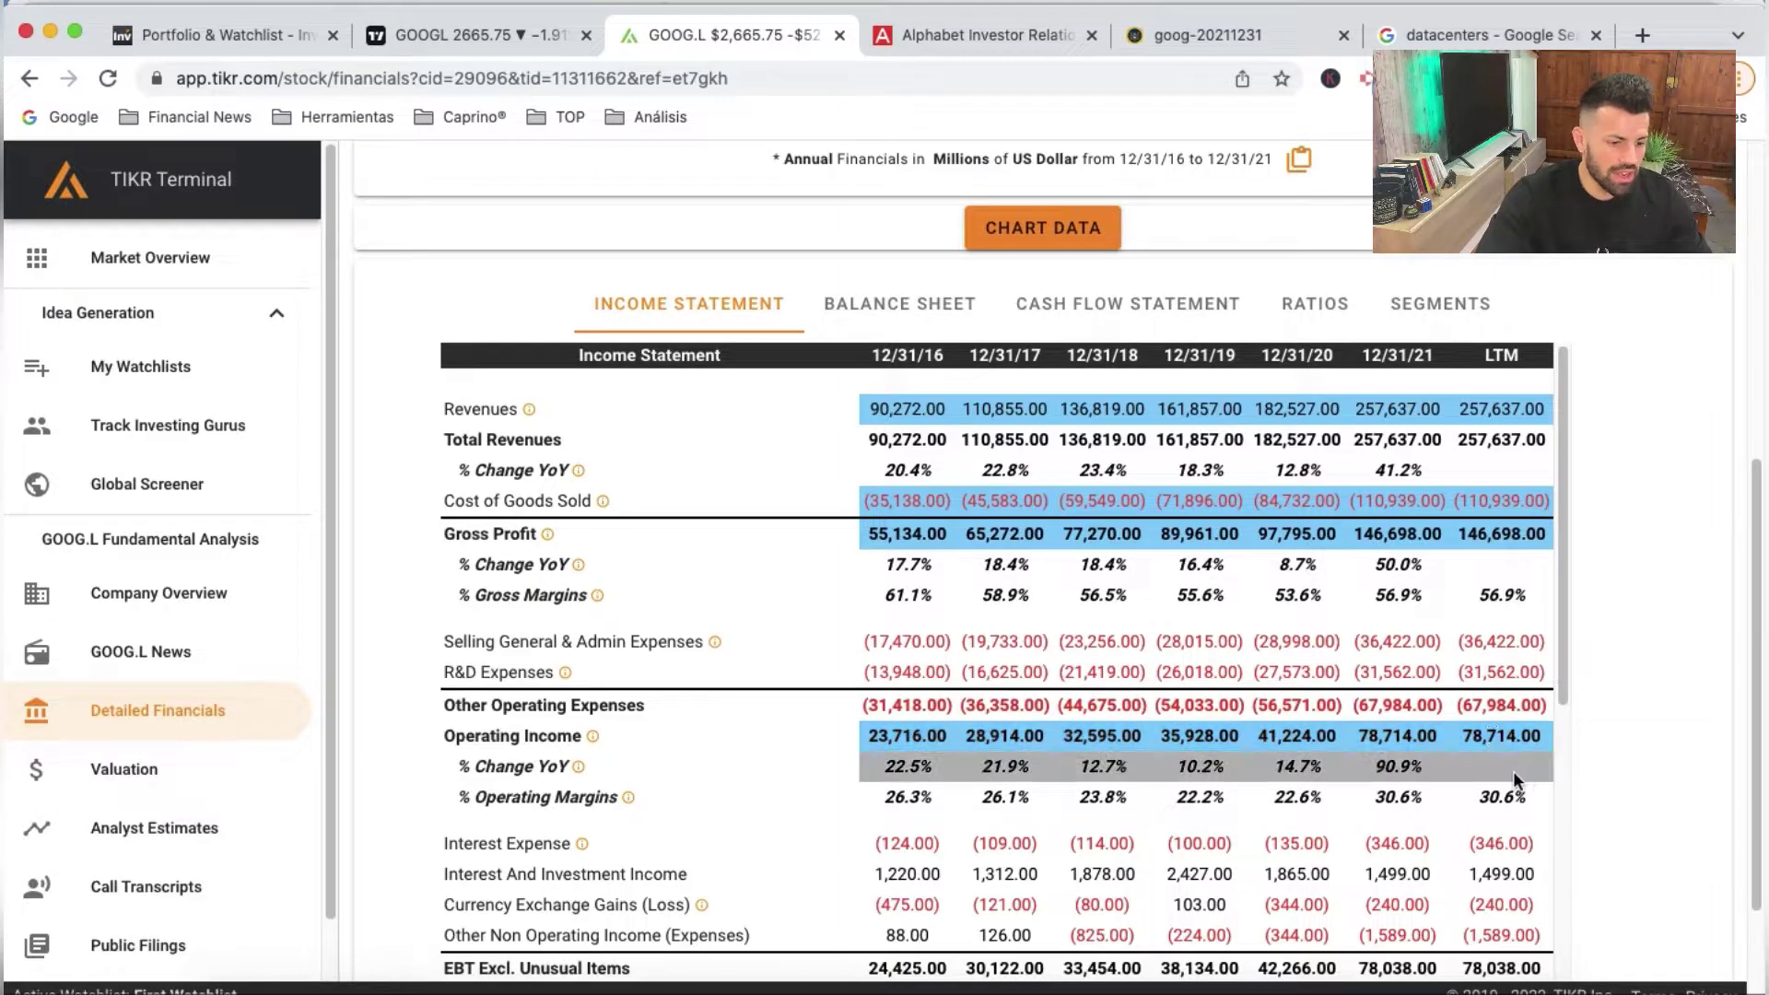
scroll(1513, 770, "down", 1)
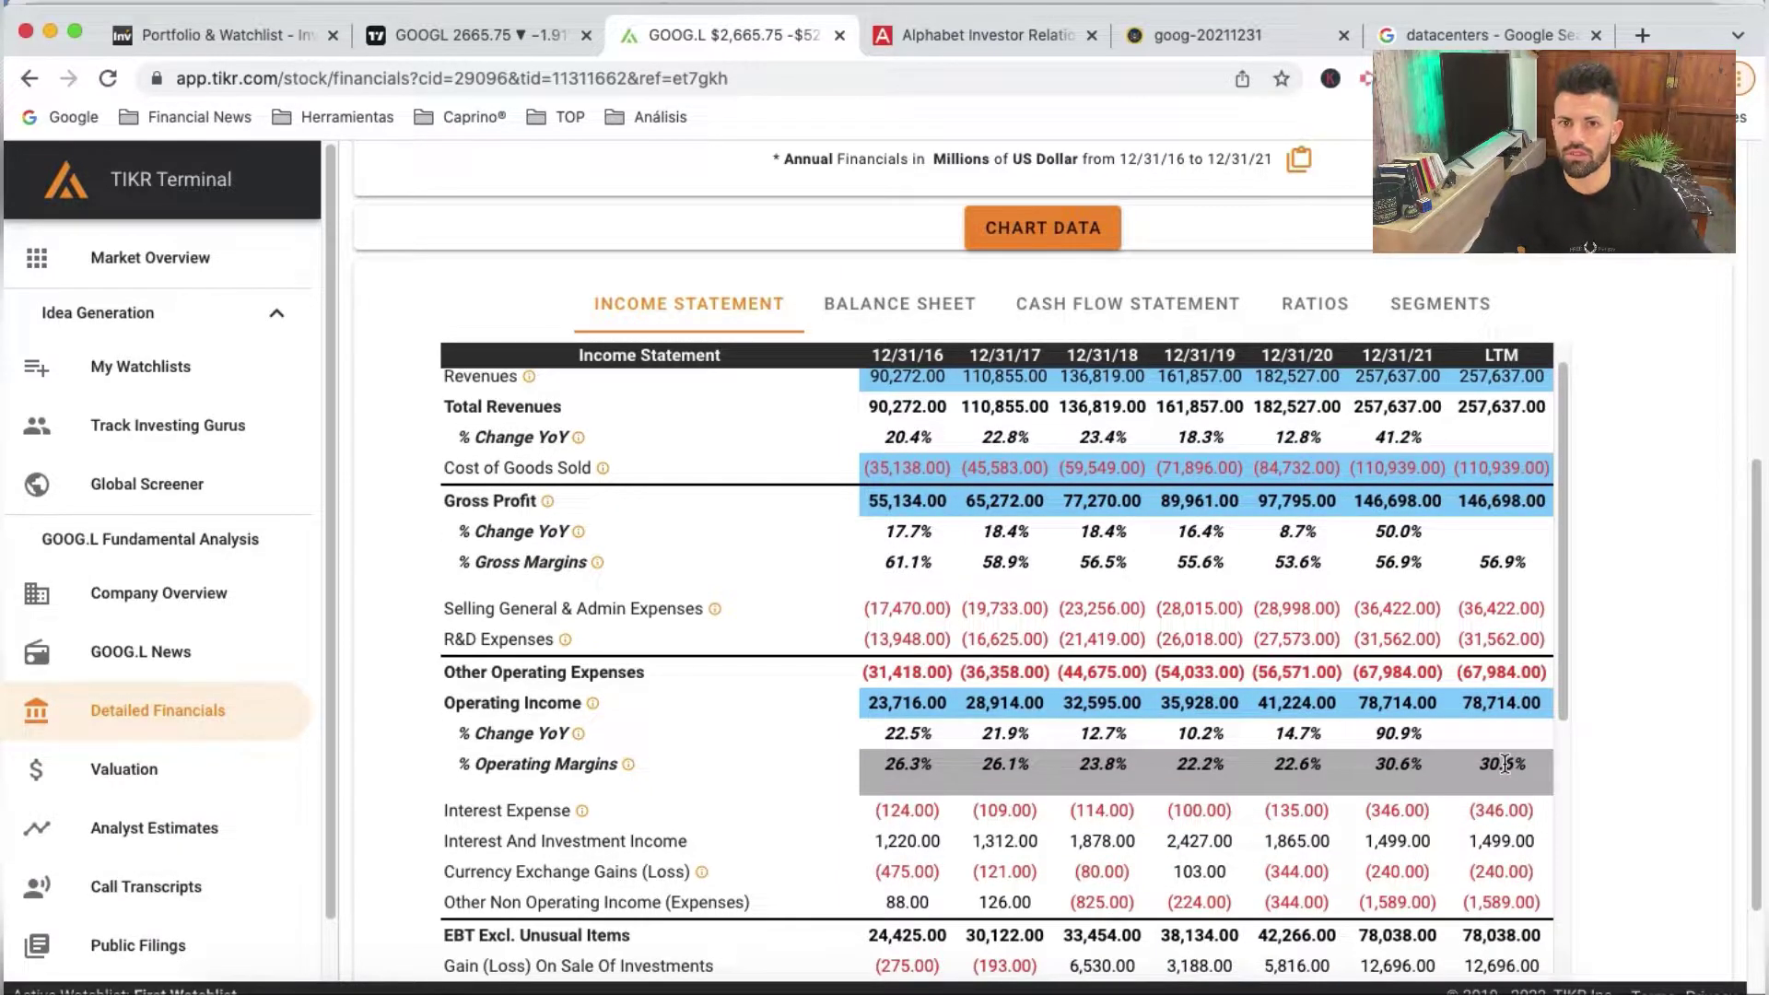
left_click(1494, 814)
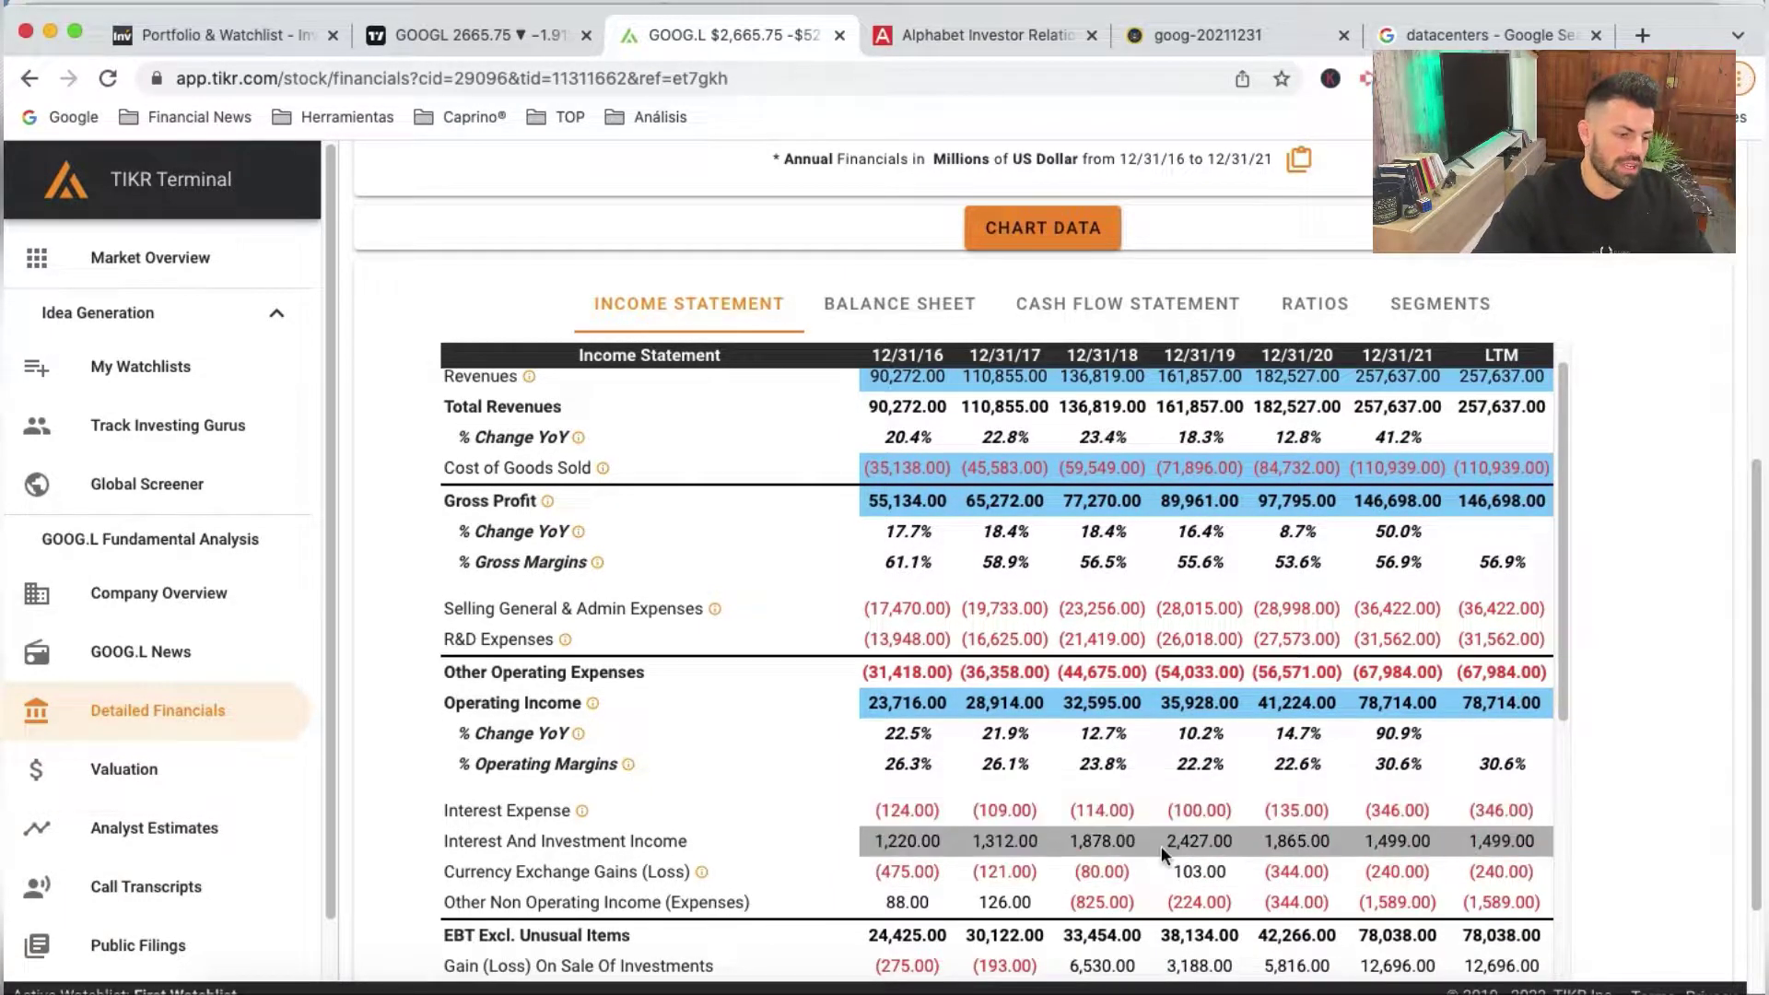
Mark EBT Excl. Unusual Items, Income Tax Expense and Earnings From Continuing Operations lines
left_click(1252, 834)
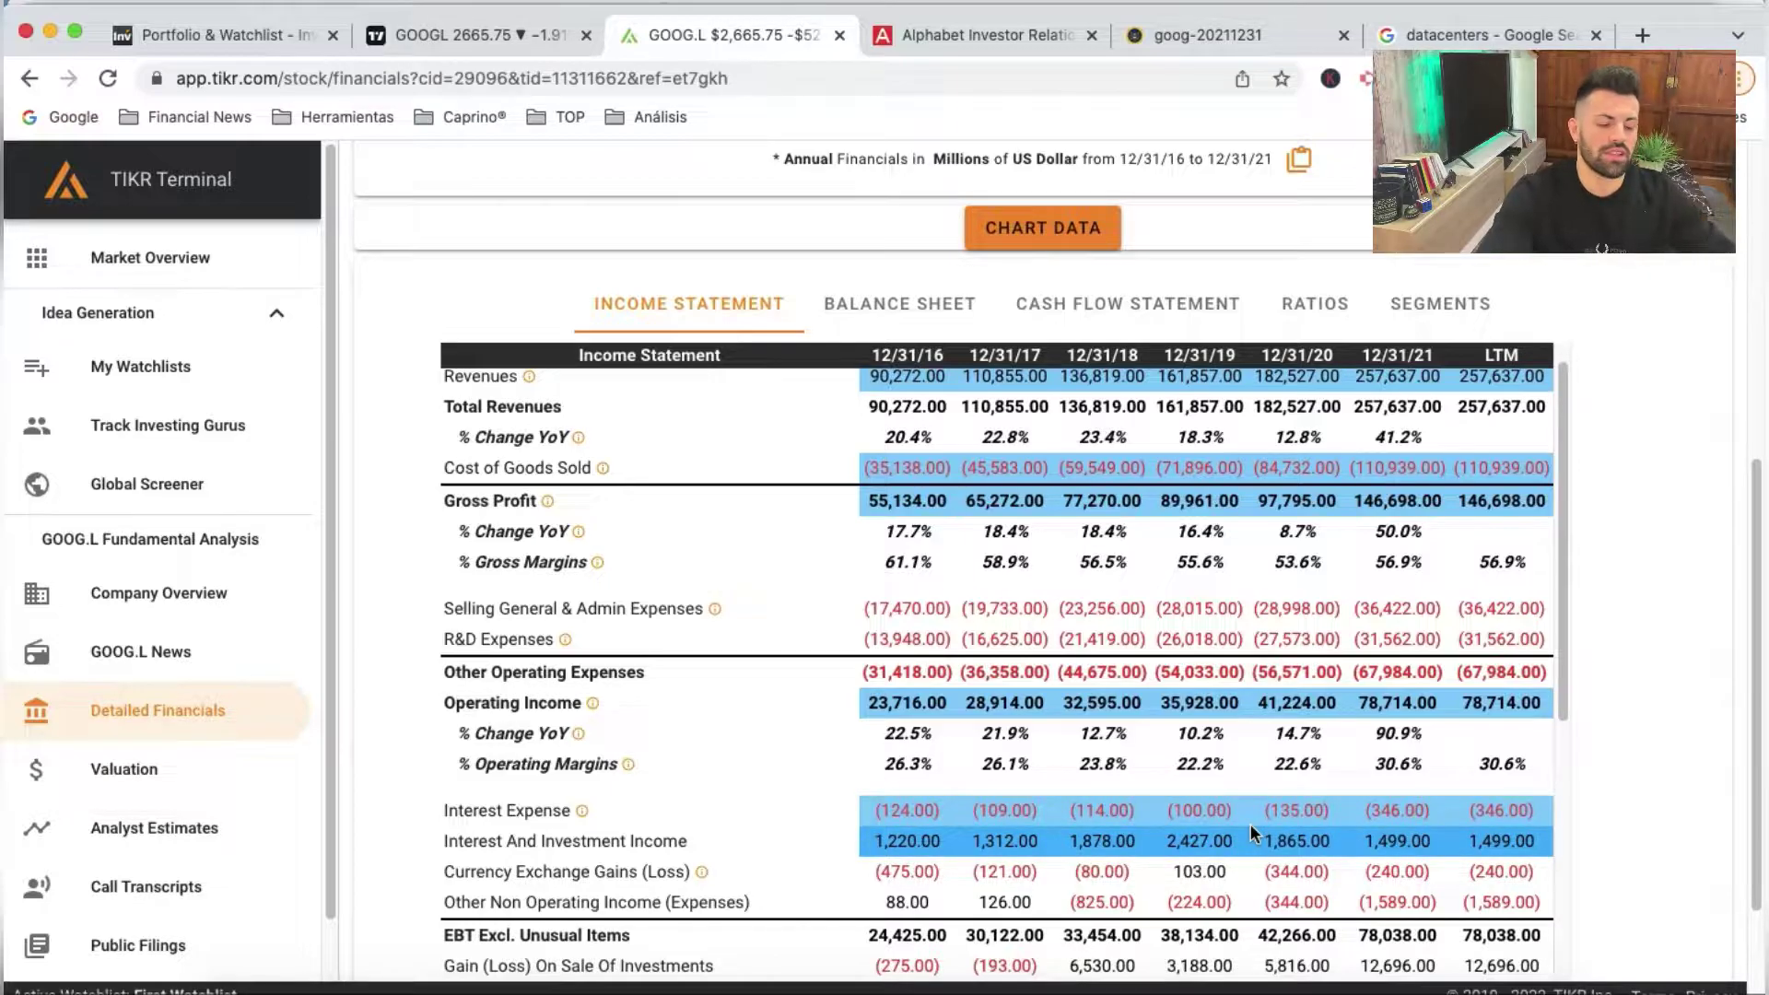
left_click(1250, 840)
scroll(1289, 811, "down", 5)
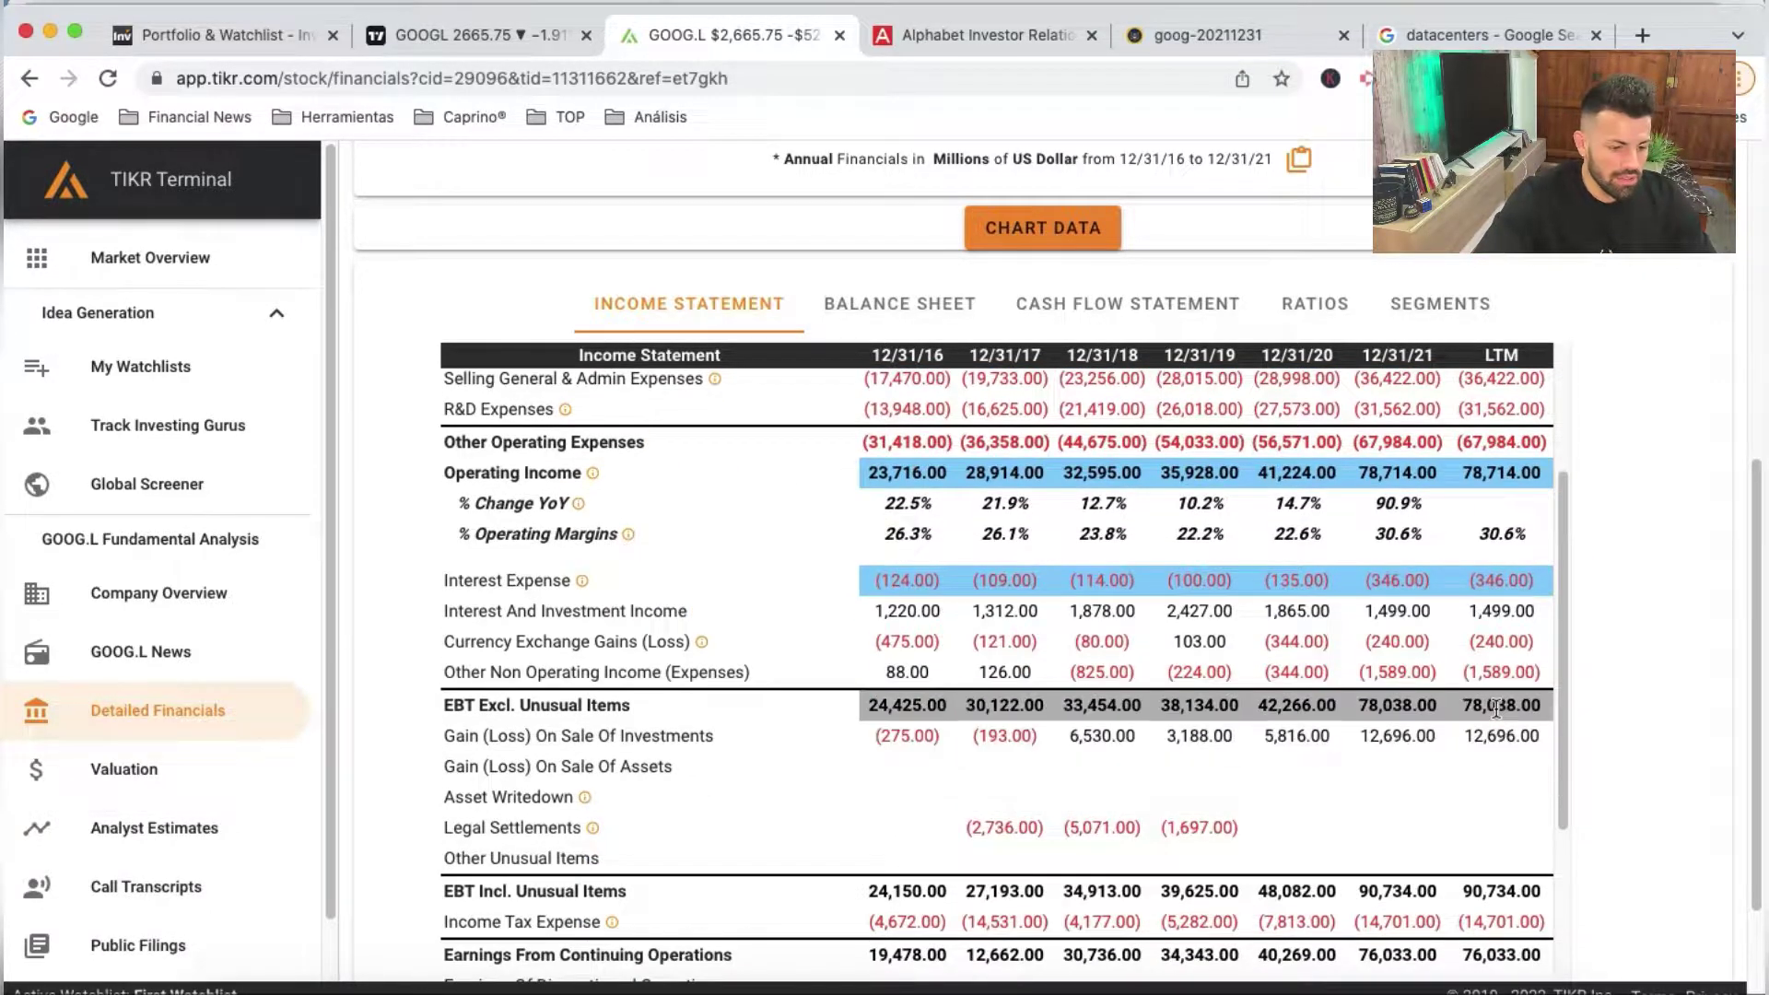
left_click(1397, 708)
scroll(1268, 715, "down", 5)
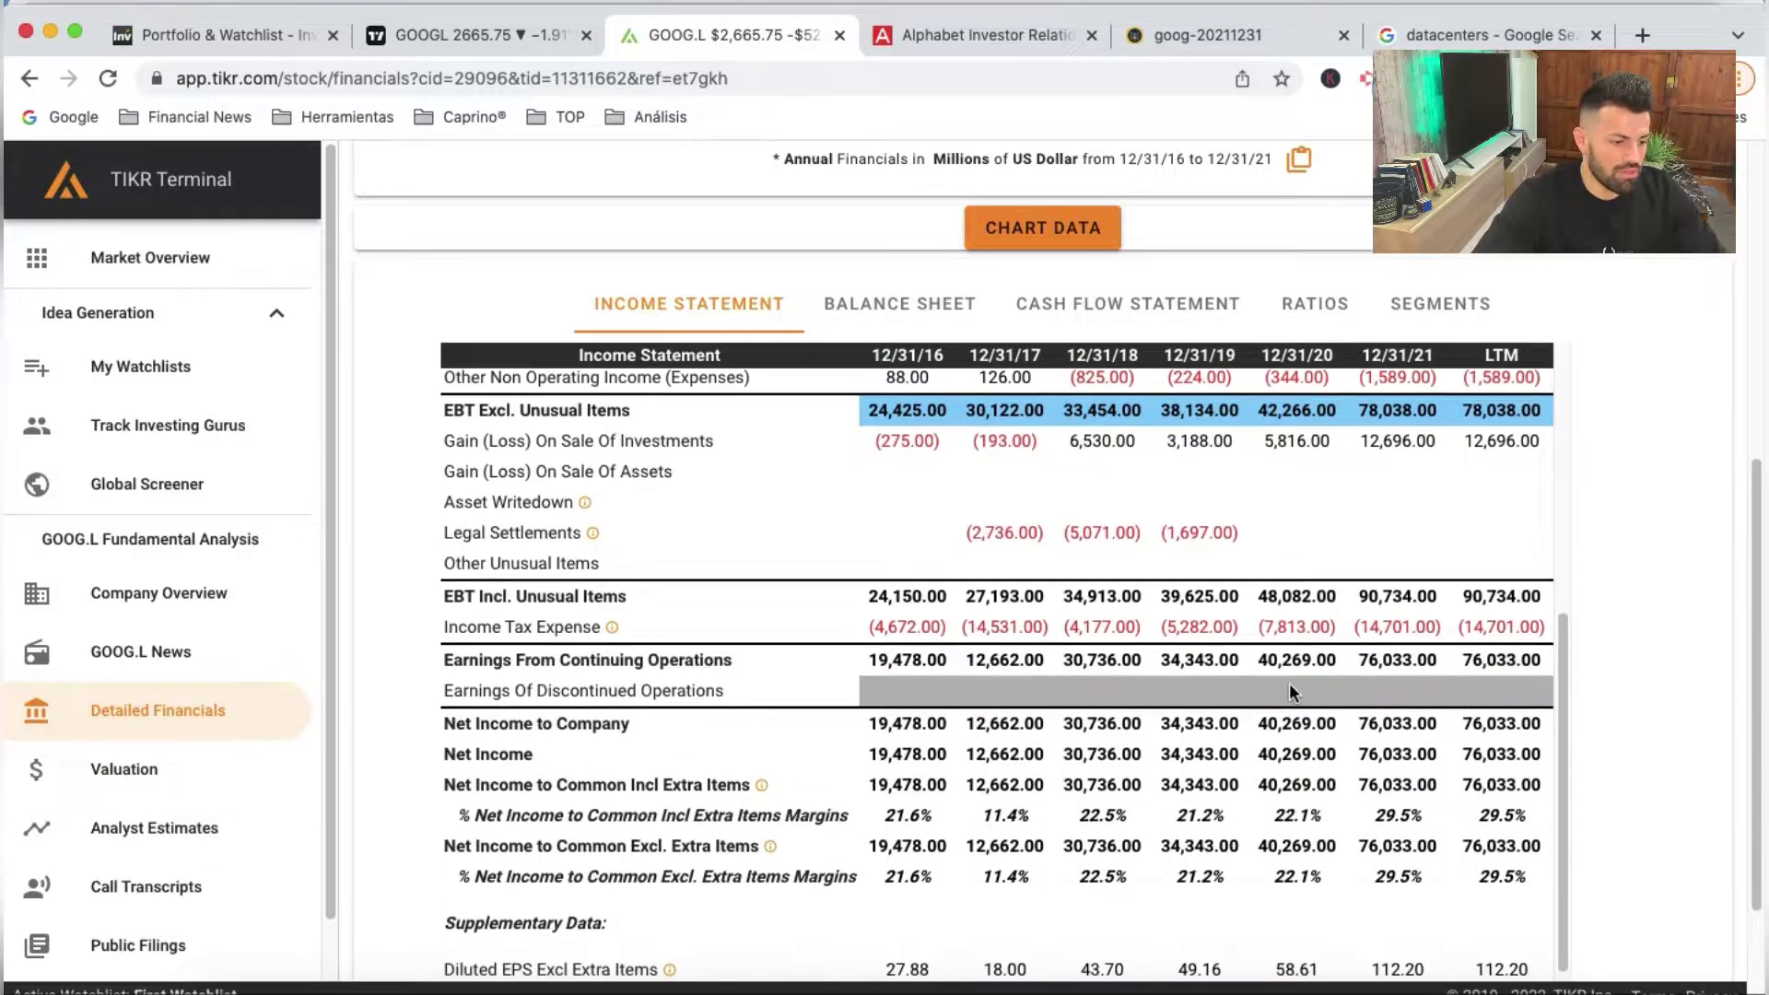
left_click(1301, 630)
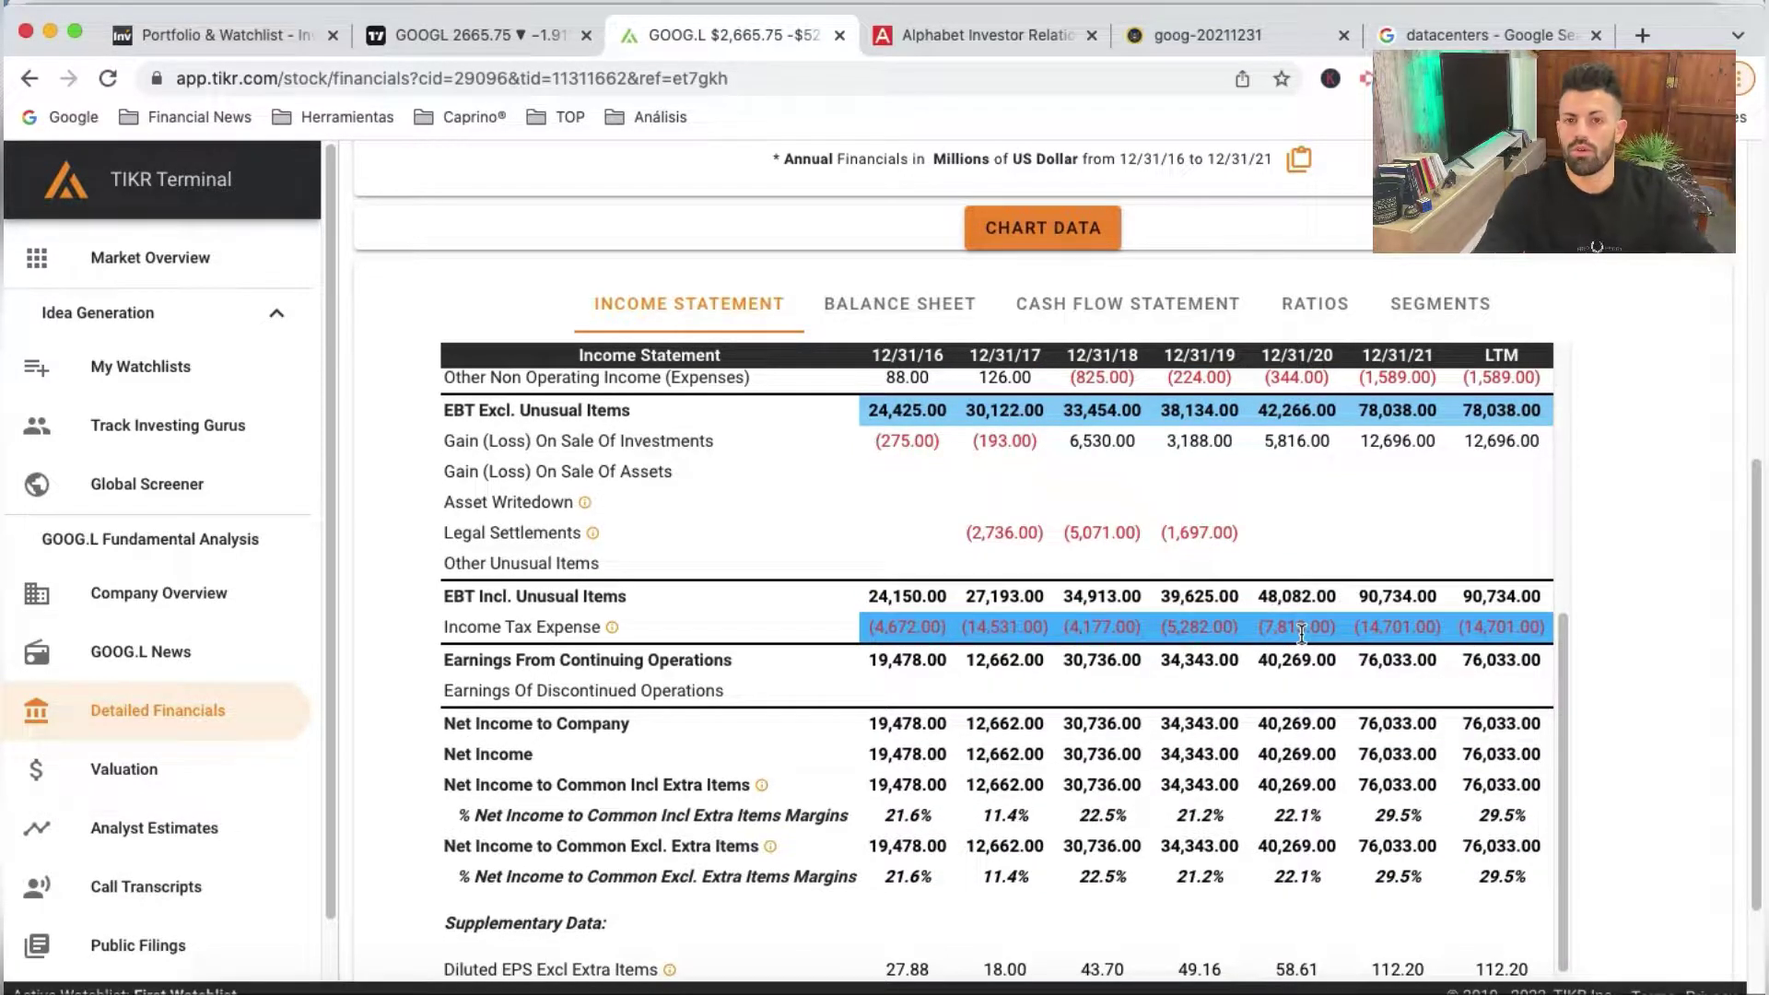
left_click(1308, 667)
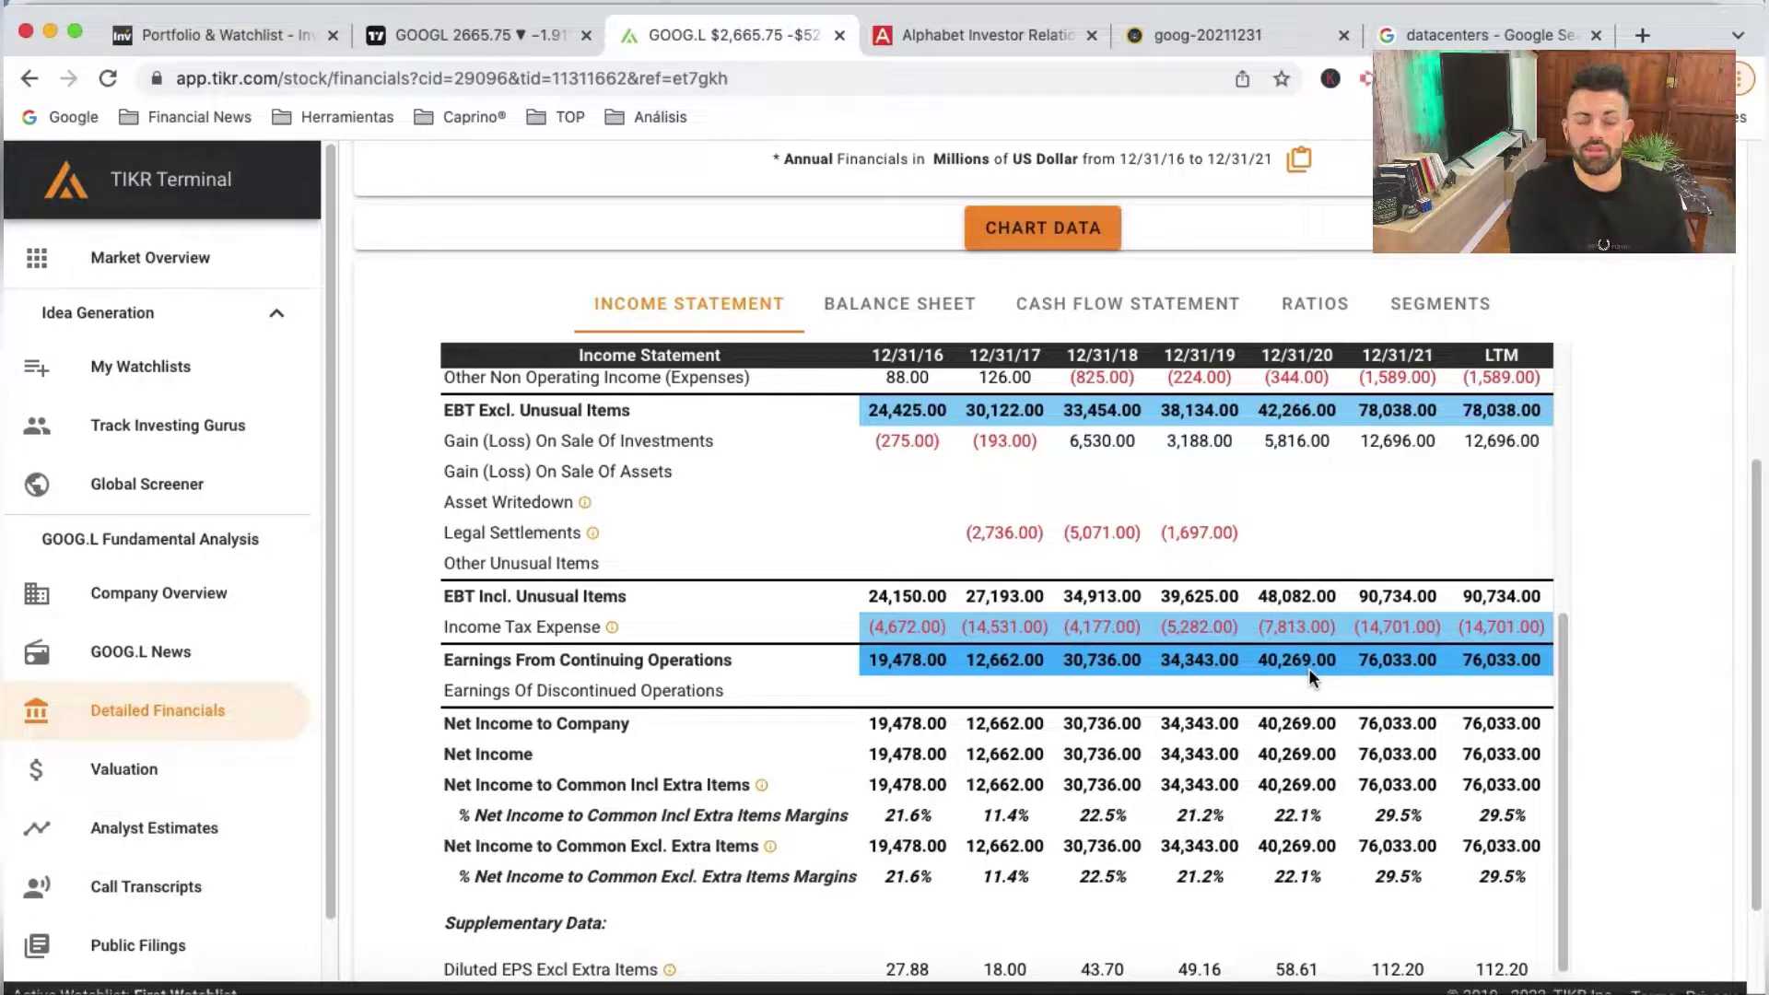
left_click(1115, 330)
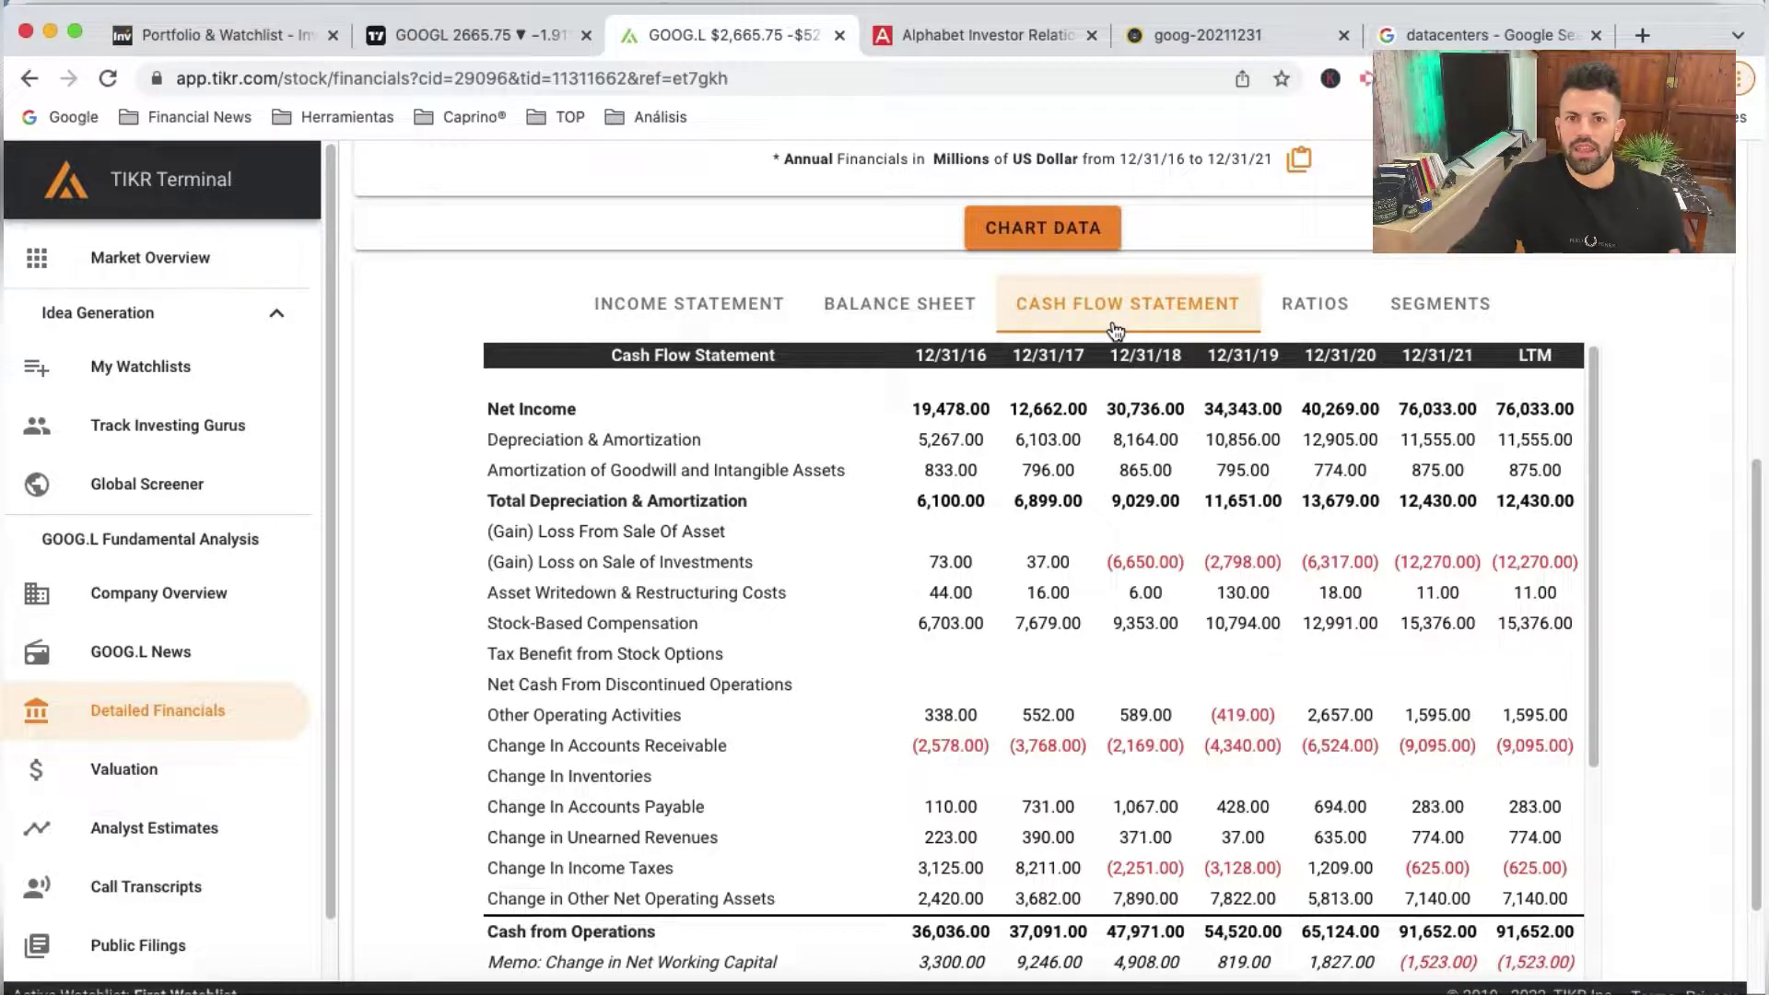
Mark the Stock-Based Compensation line and select its label text
left_click(1441, 635)
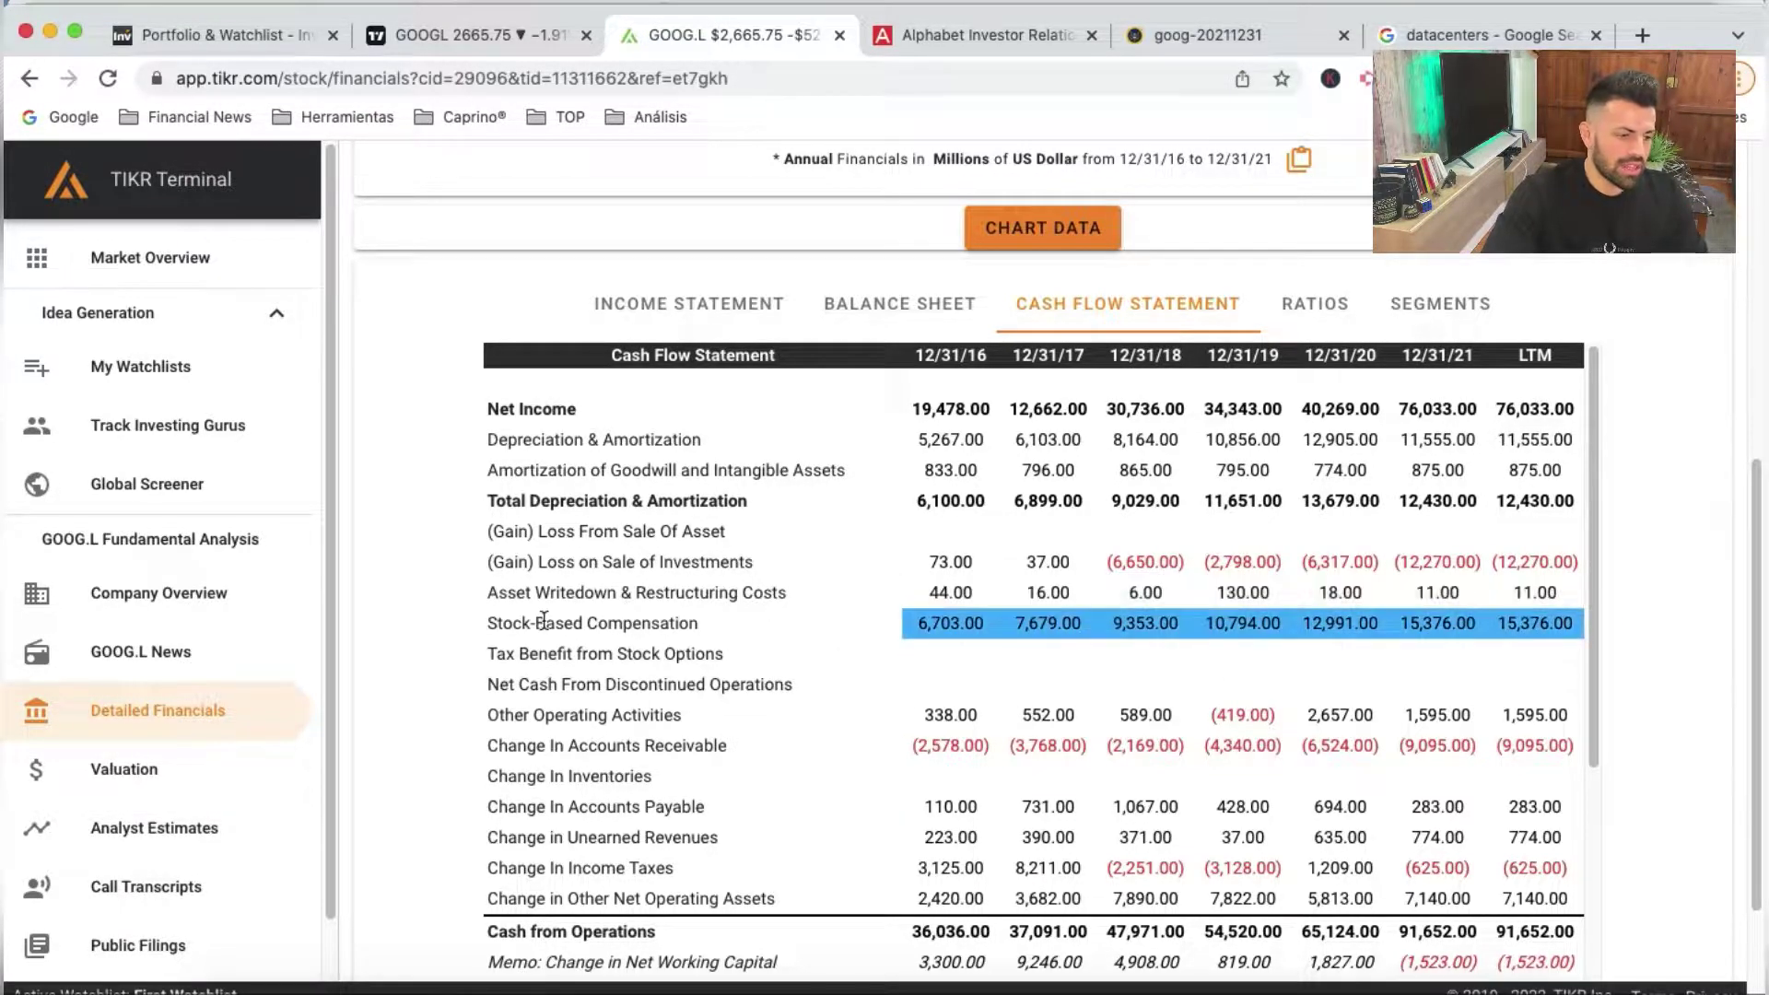
double_click(507, 626)
left_click_drag(507, 632, 668, 623)
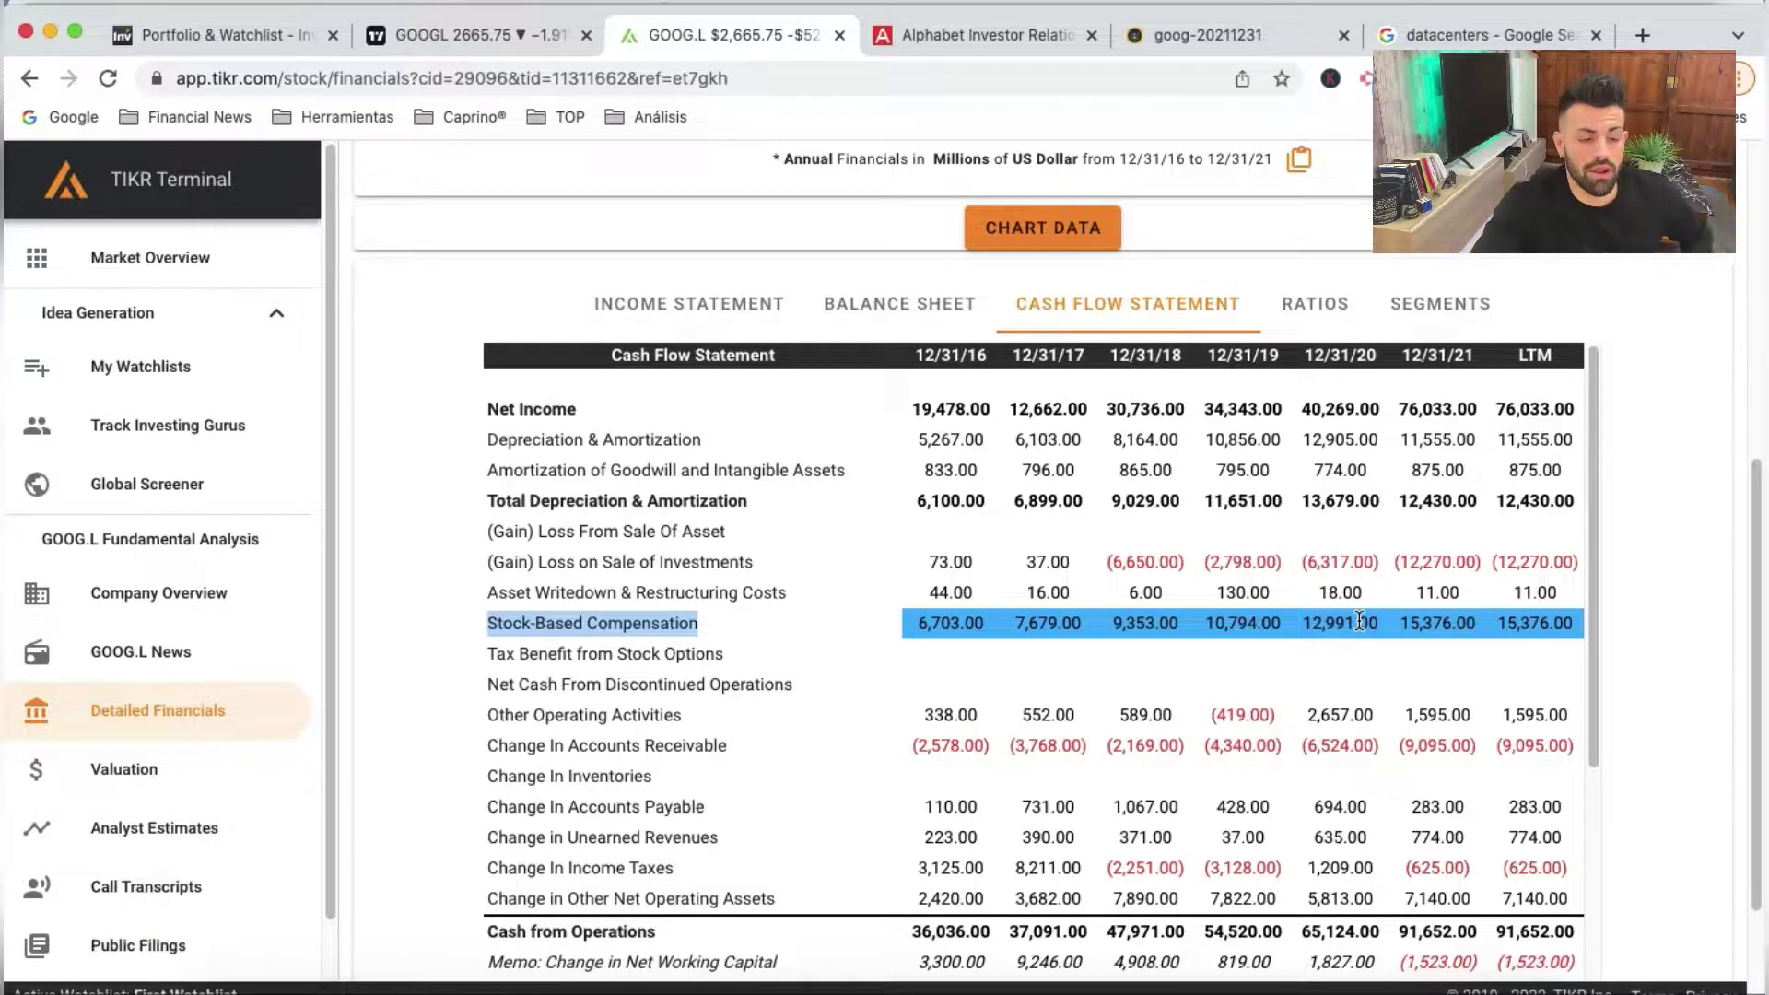
Check the income statement, then unmark Stock-Based Compensation on the cash flow statement
left_click(697, 303)
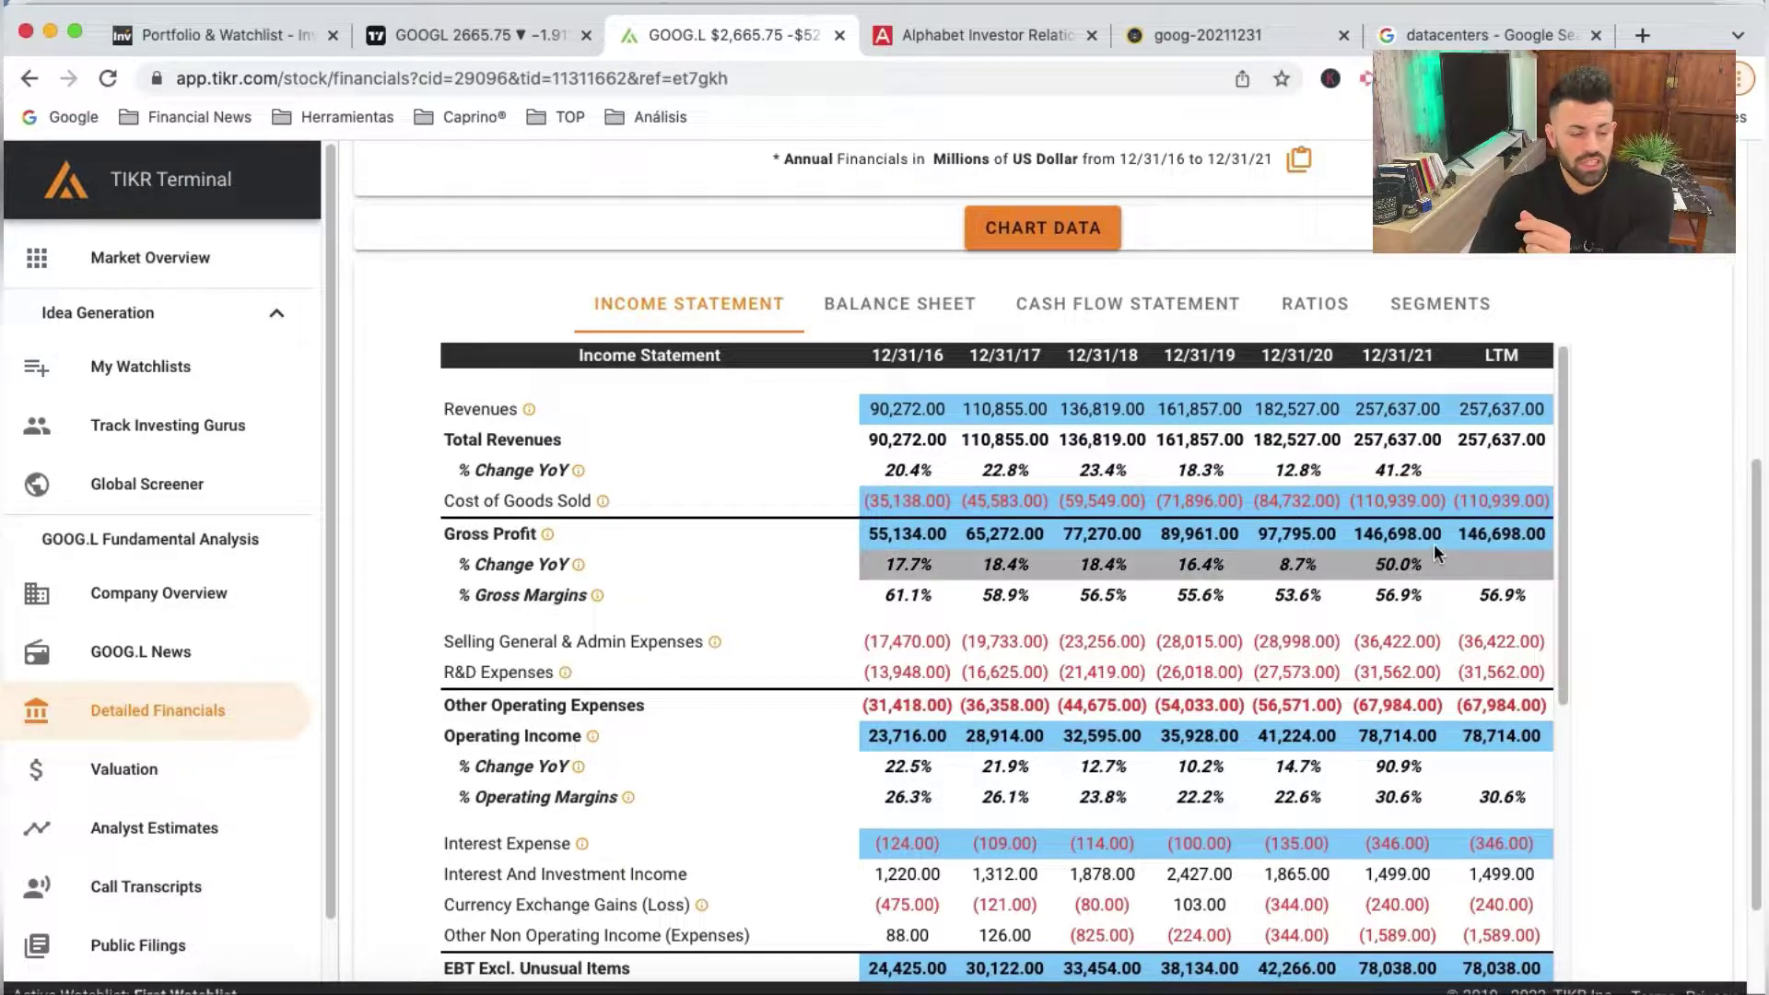
left_click(1188, 332)
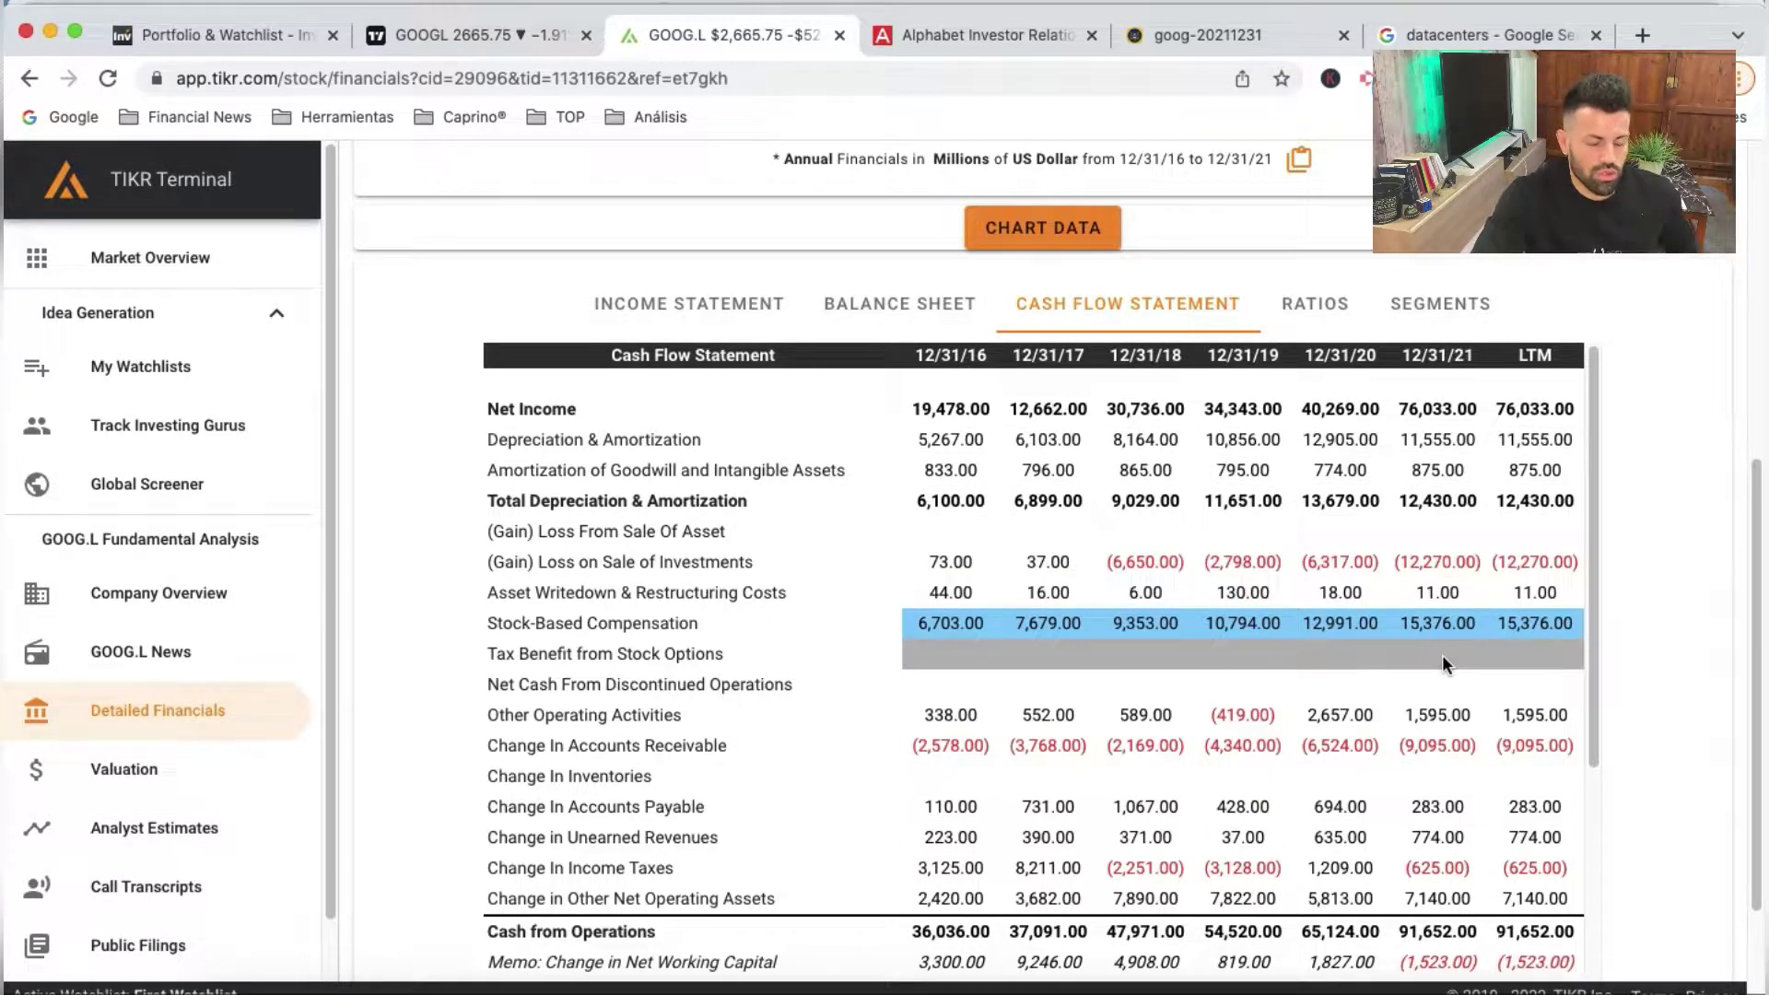
left_click(1525, 621)
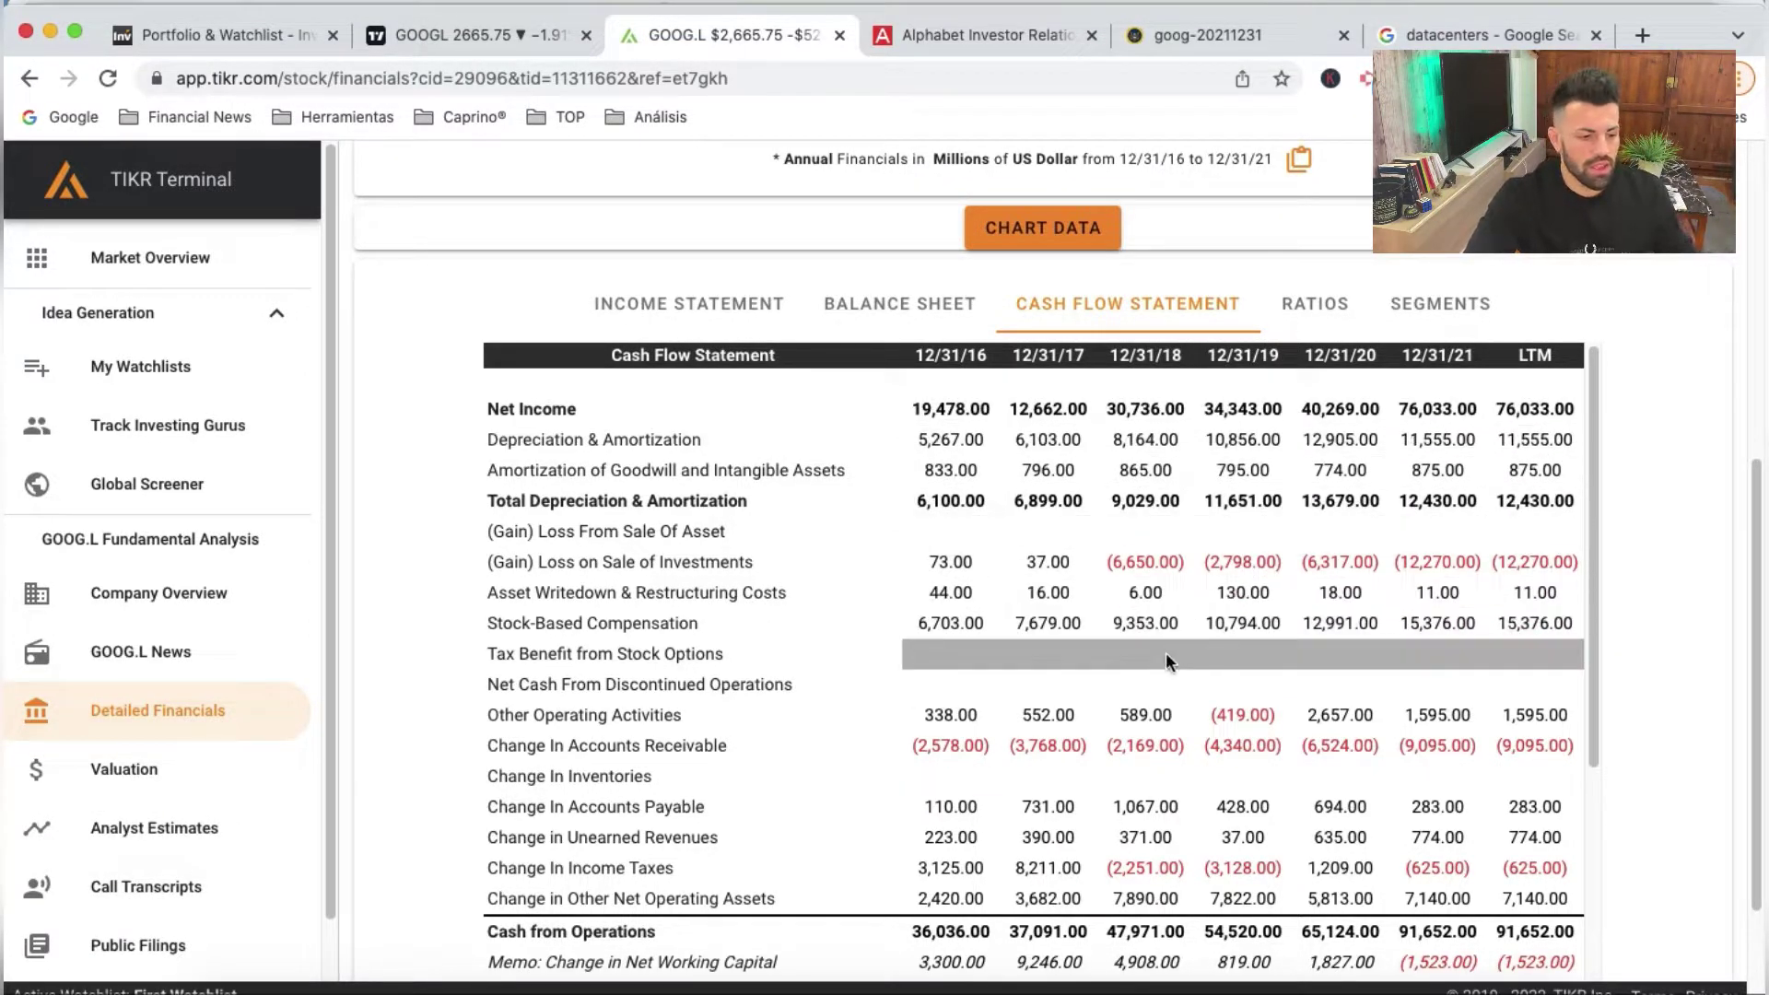
Review the cash flow table and mark Stock-Based Compensation again, 15,376 million in 2021
scroll(1151, 699, "down", 5)
scroll(1153, 698, "down", 3)
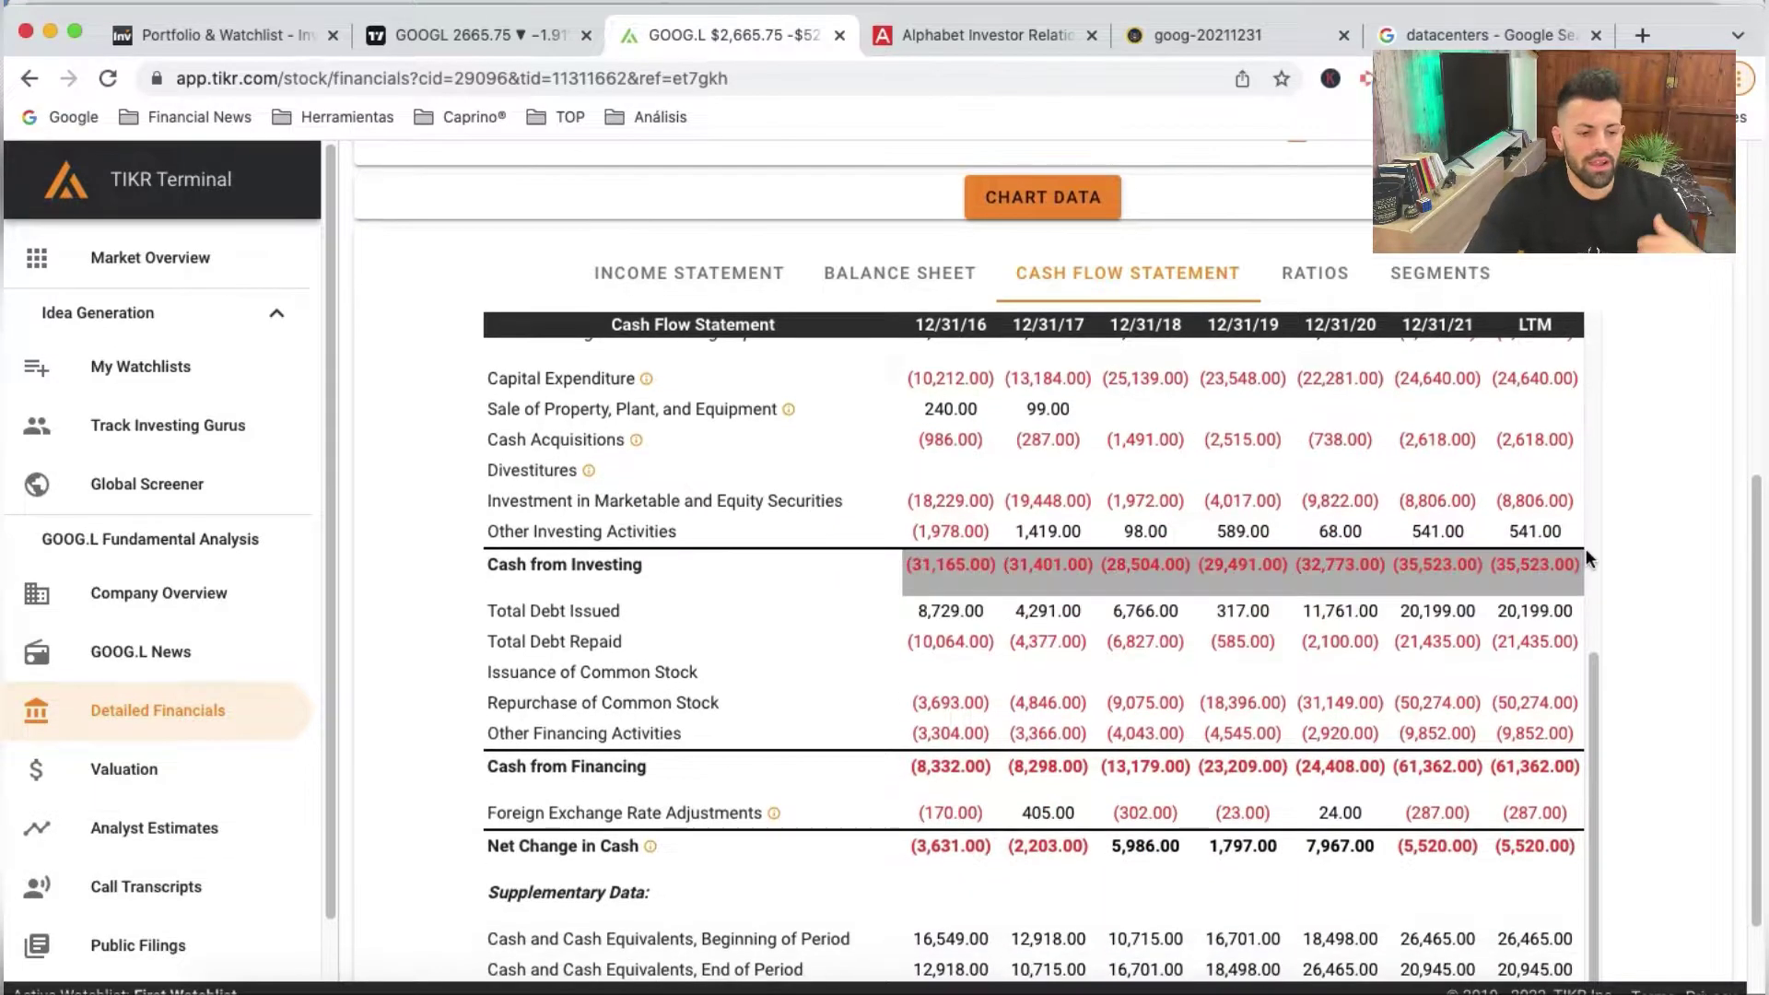
scroll(1658, 559, "up", 3)
scroll(1658, 570, "up", 2)
scroll(1575, 568, "down", 2)
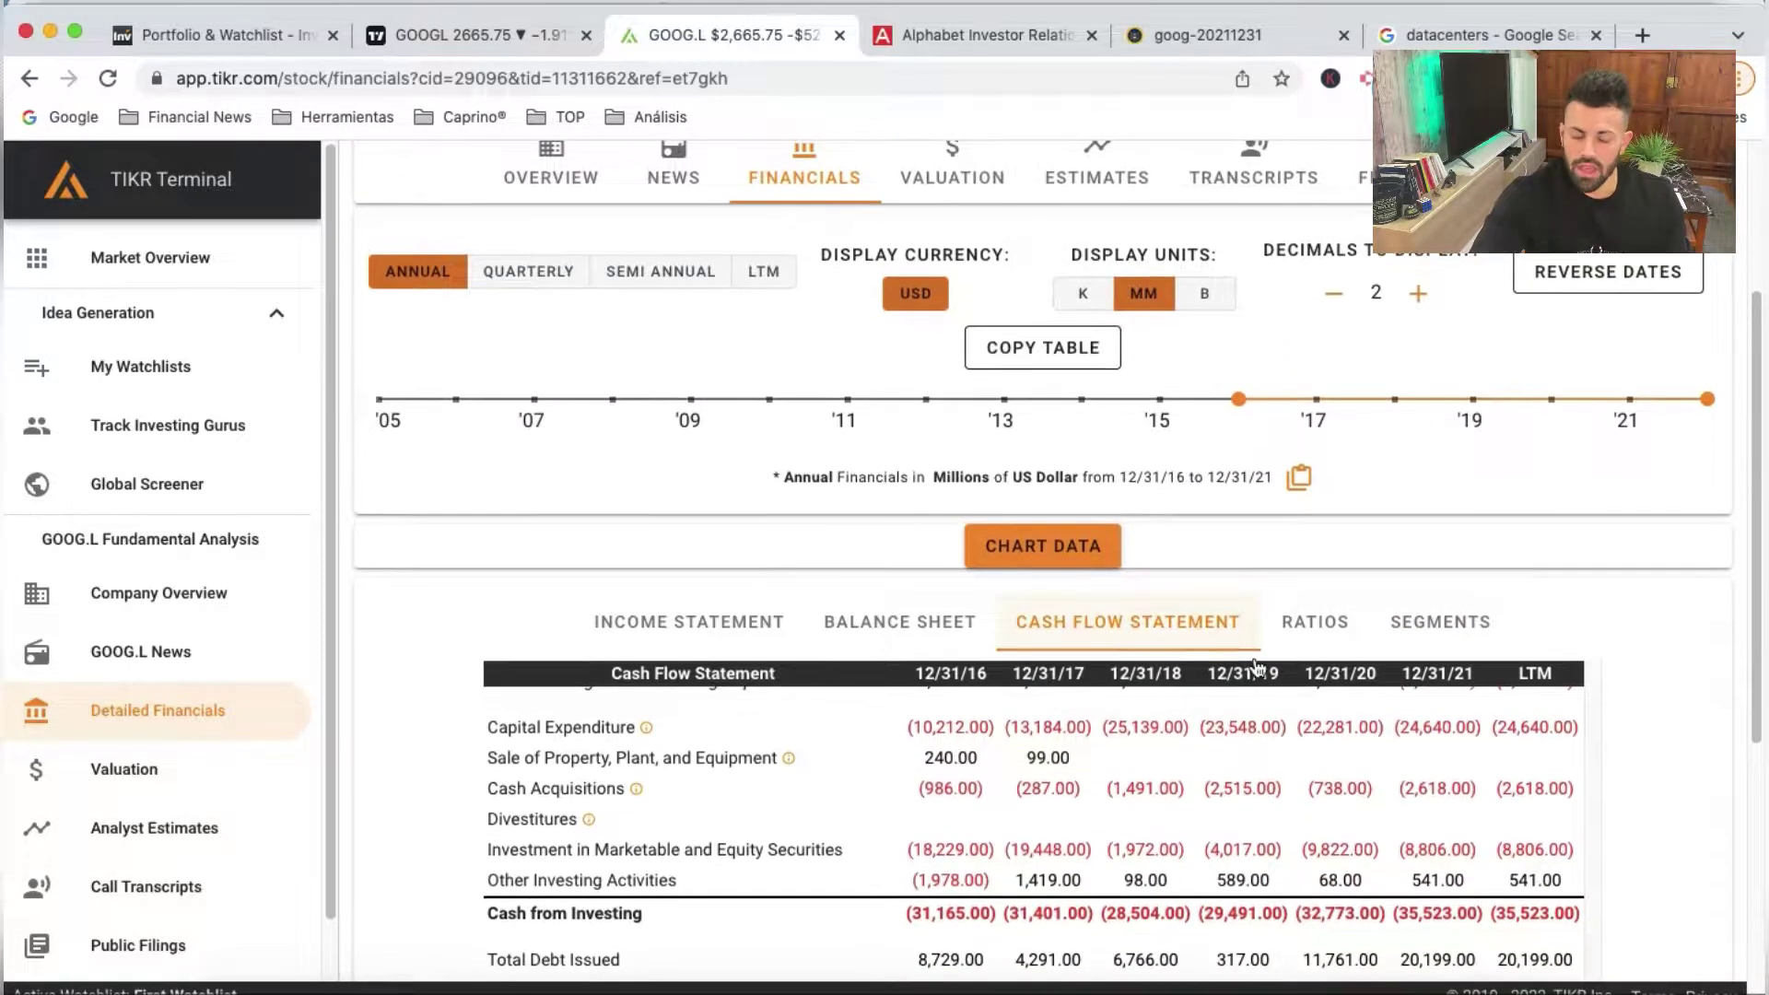
scroll(1575, 589, "down", 2)
scroll(1654, 648, "down", 5)
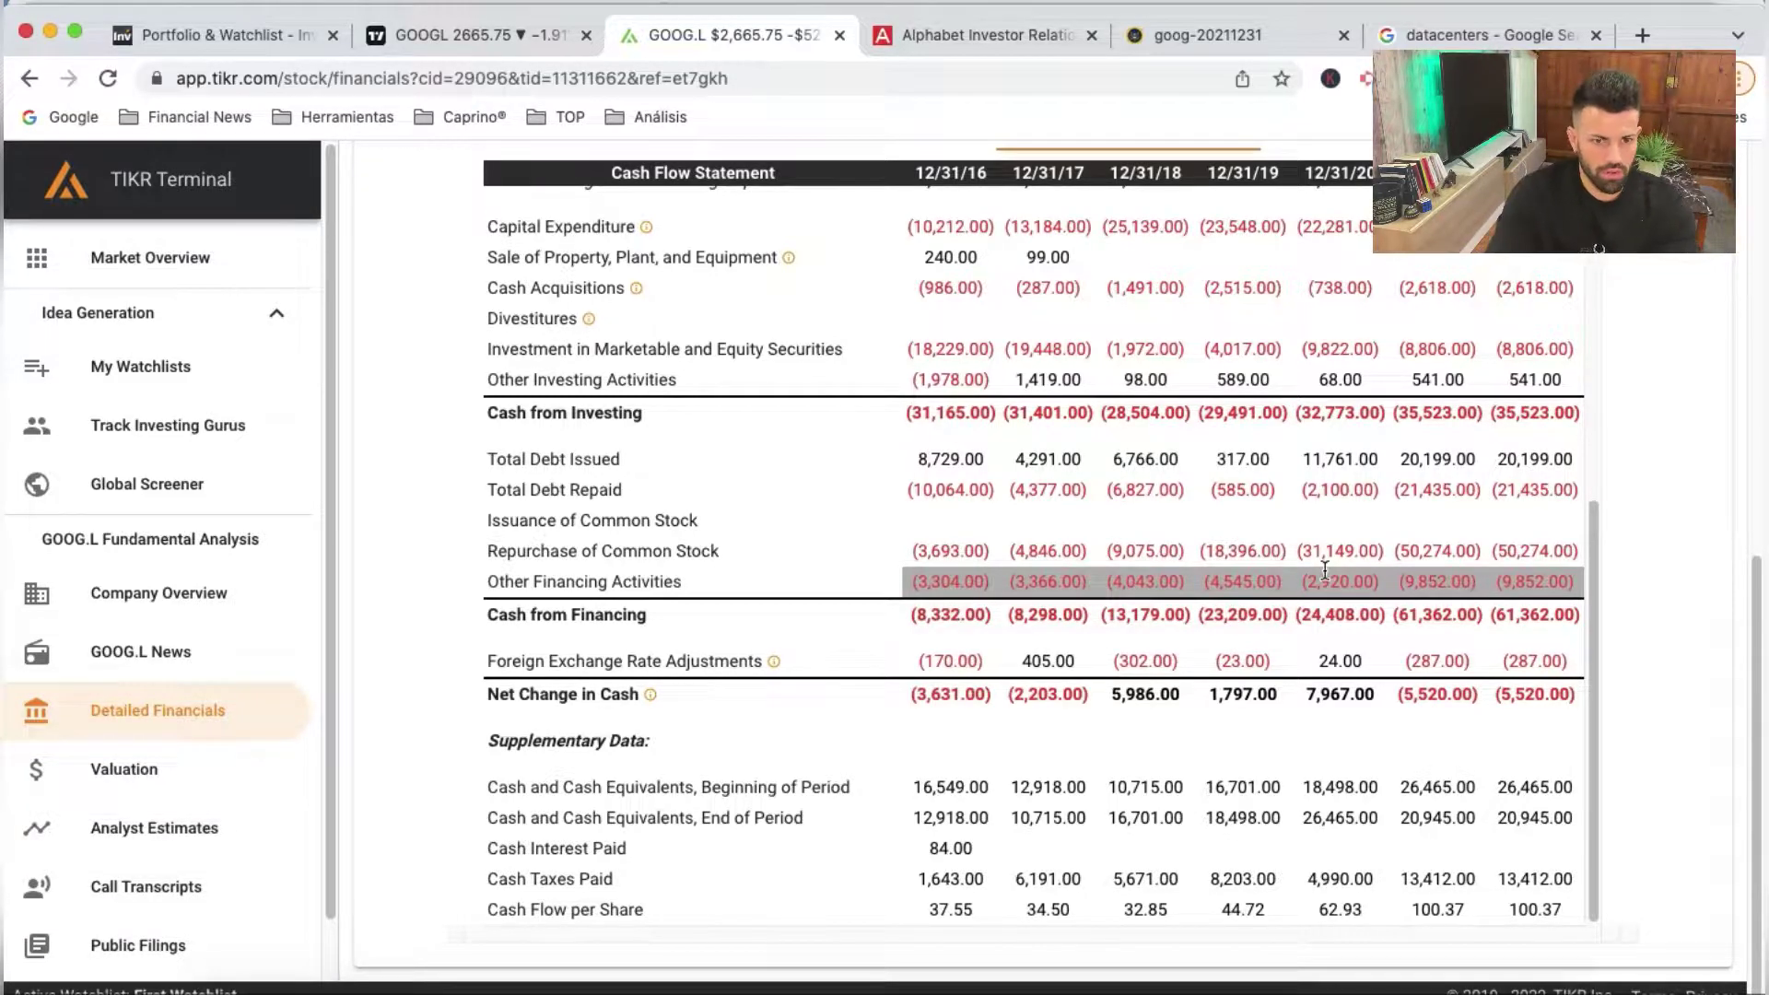
scroll(1314, 564, "up", 5)
scroll(1474, 516, "up", 2)
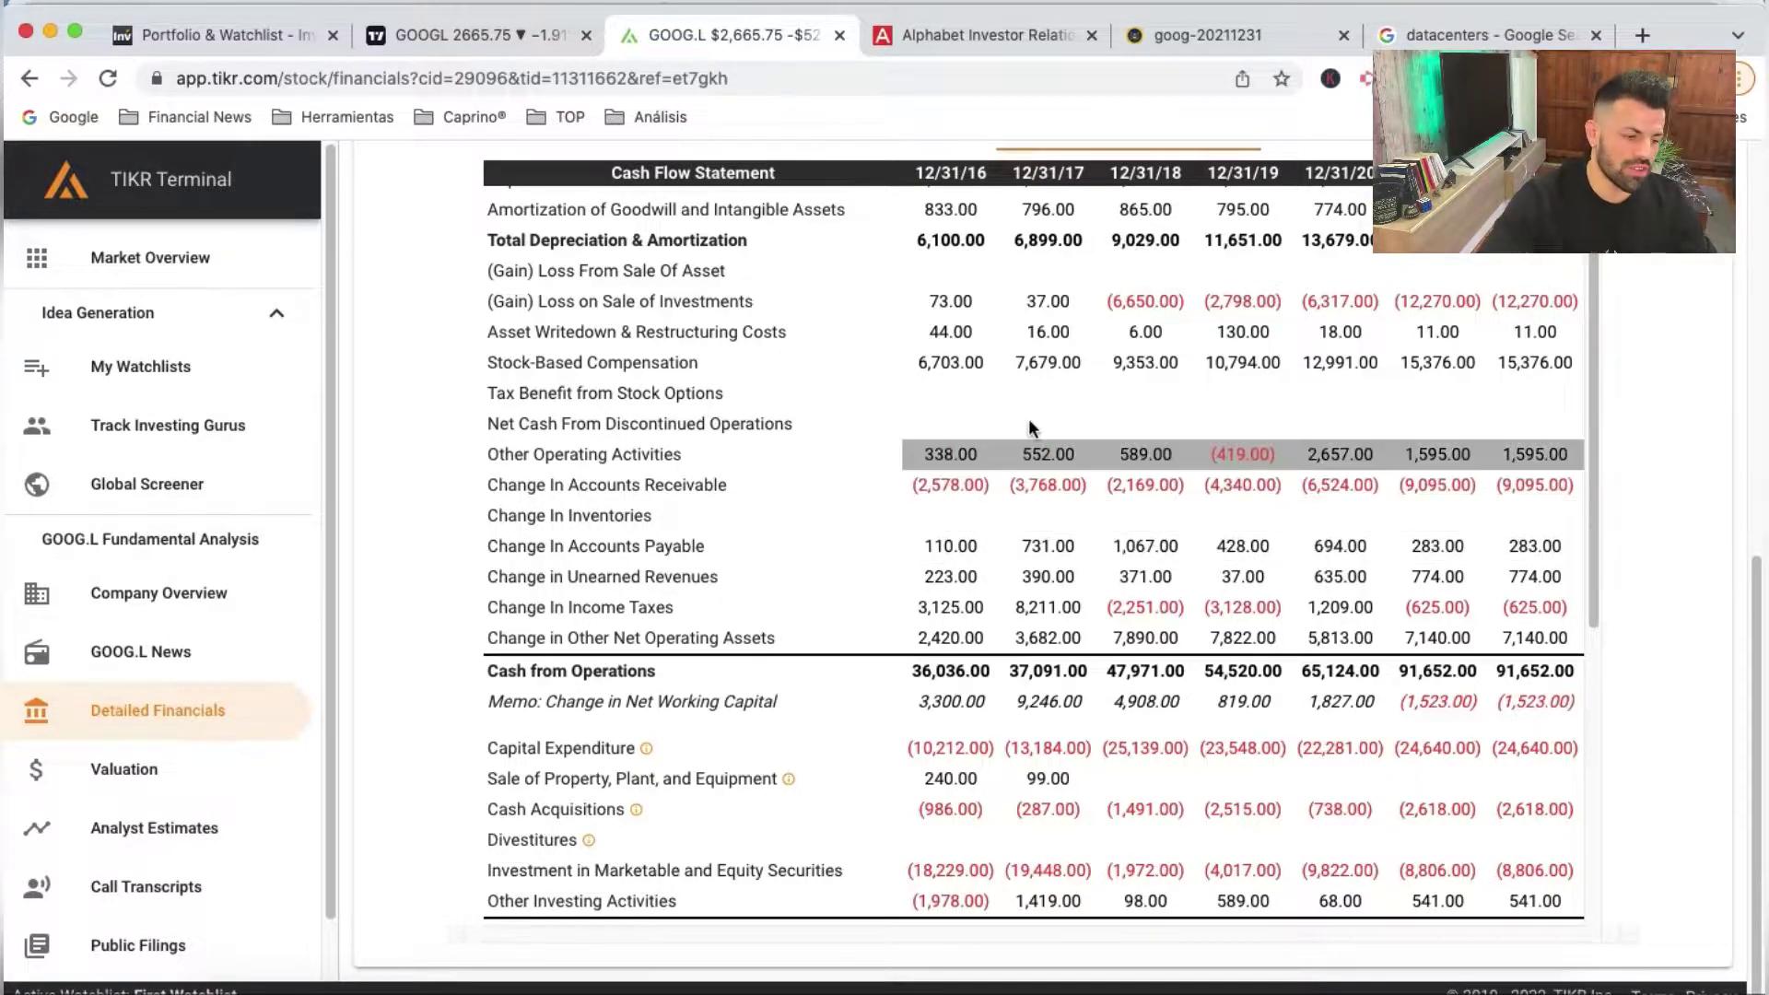
left_click(956, 358)
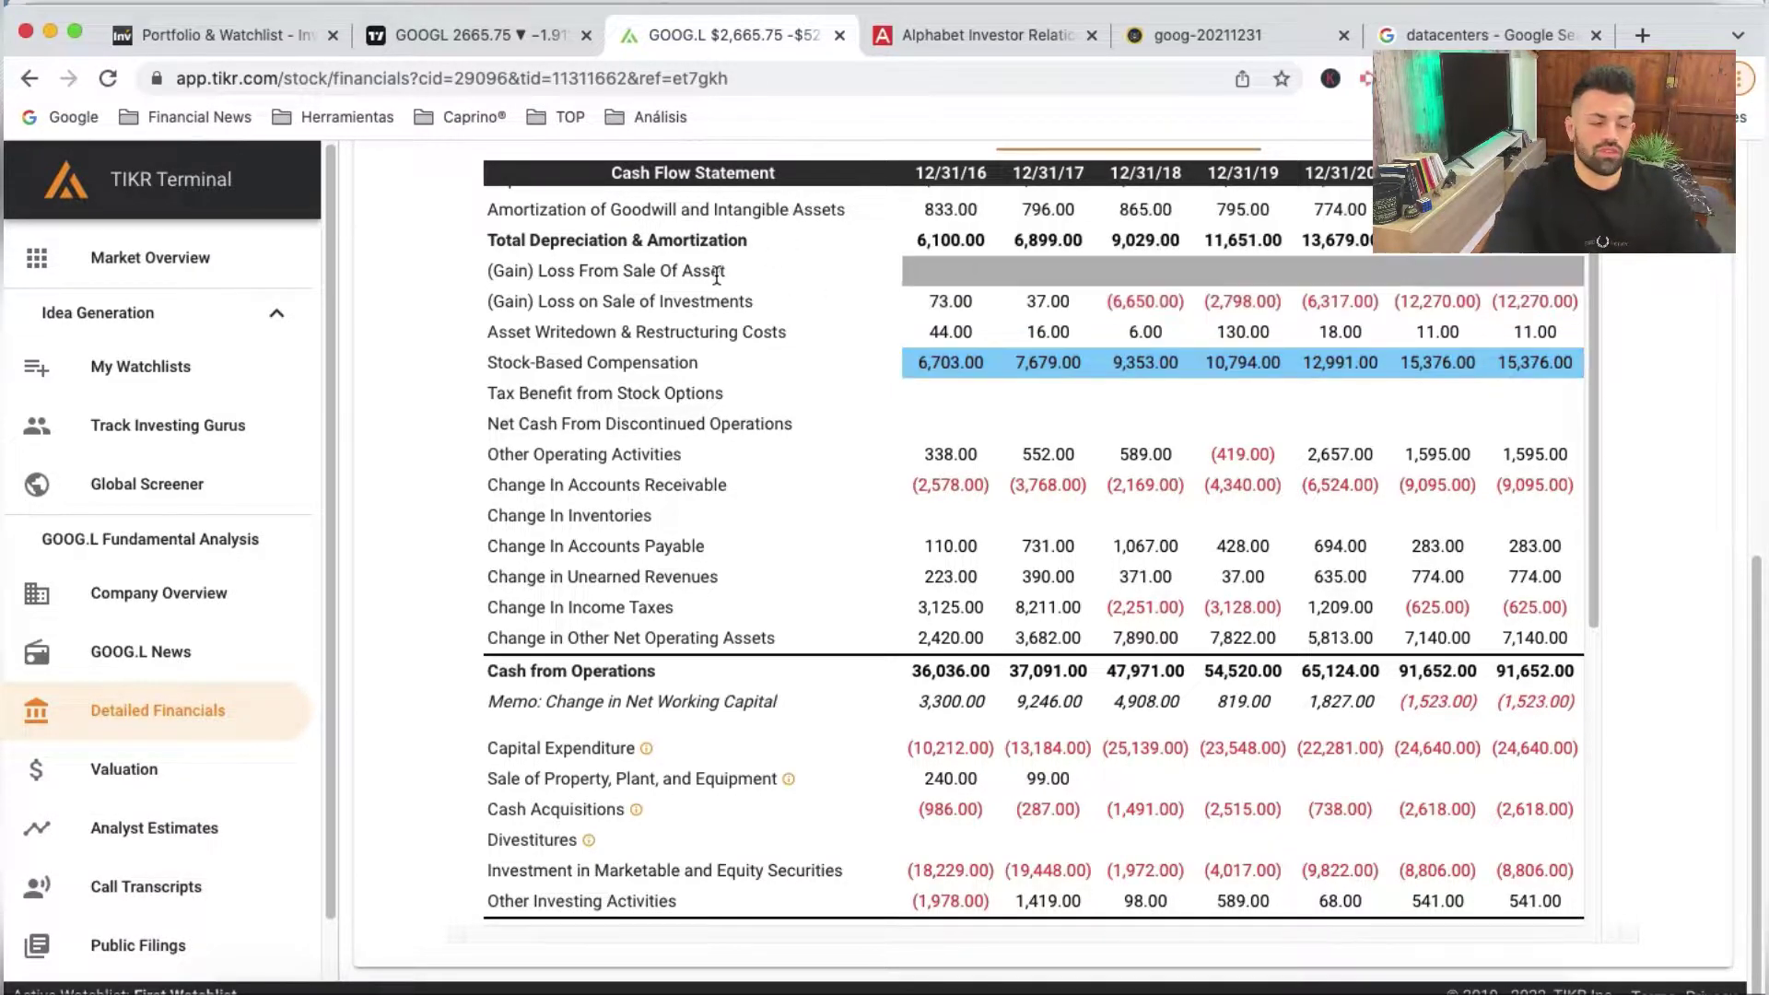
scroll(406, 317, "up", 1)
scroll(405, 318, "up", 4)
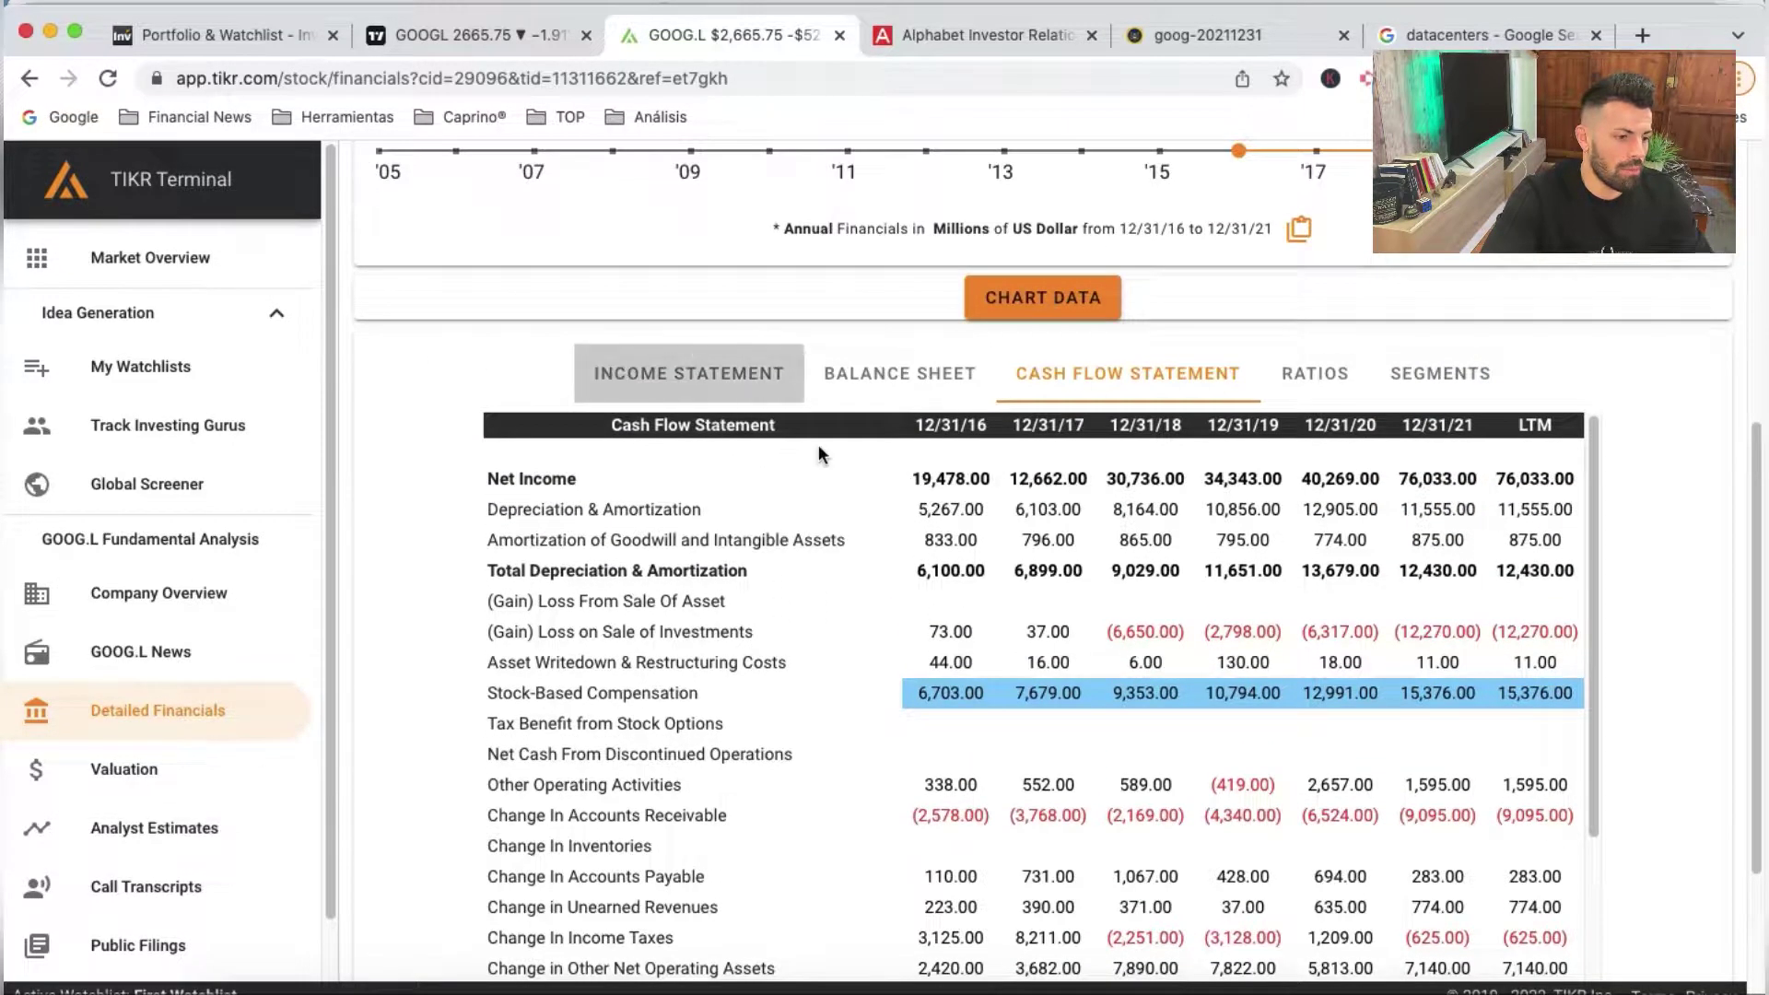
Deselect Selling General & Admin Expenses on the income statement, then view cash flows again
scroll(956, 496, "down", 1)
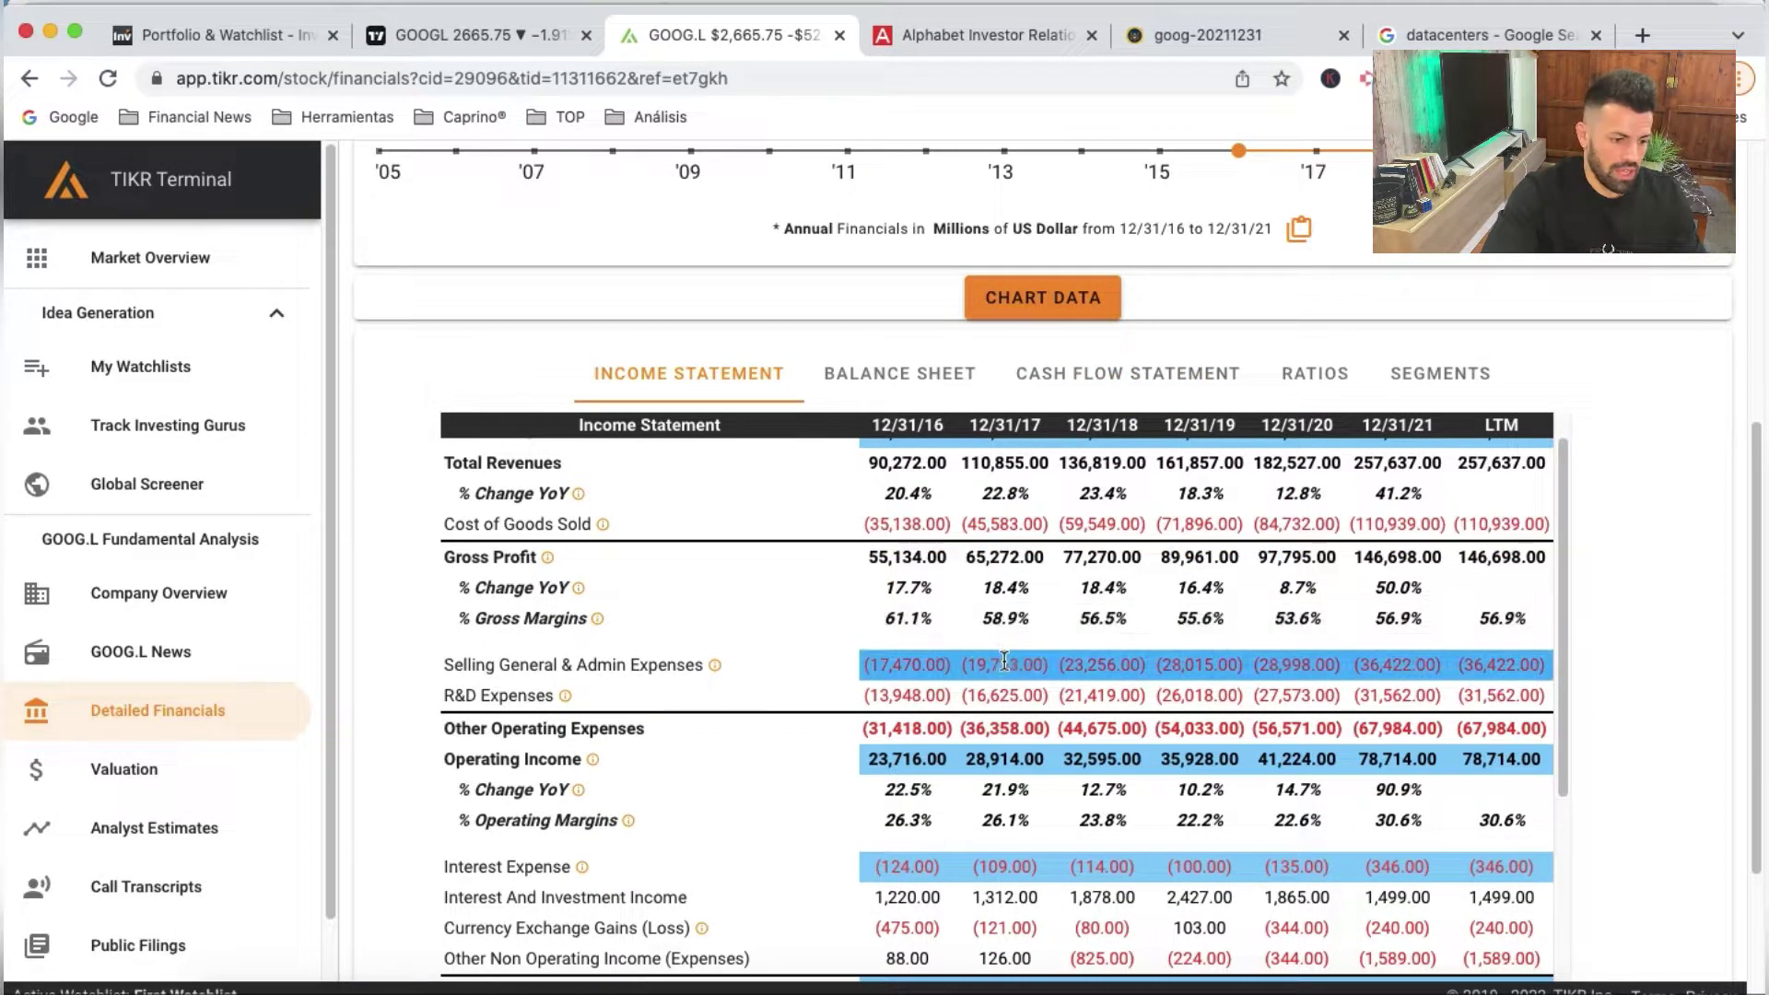
left_click(1044, 655)
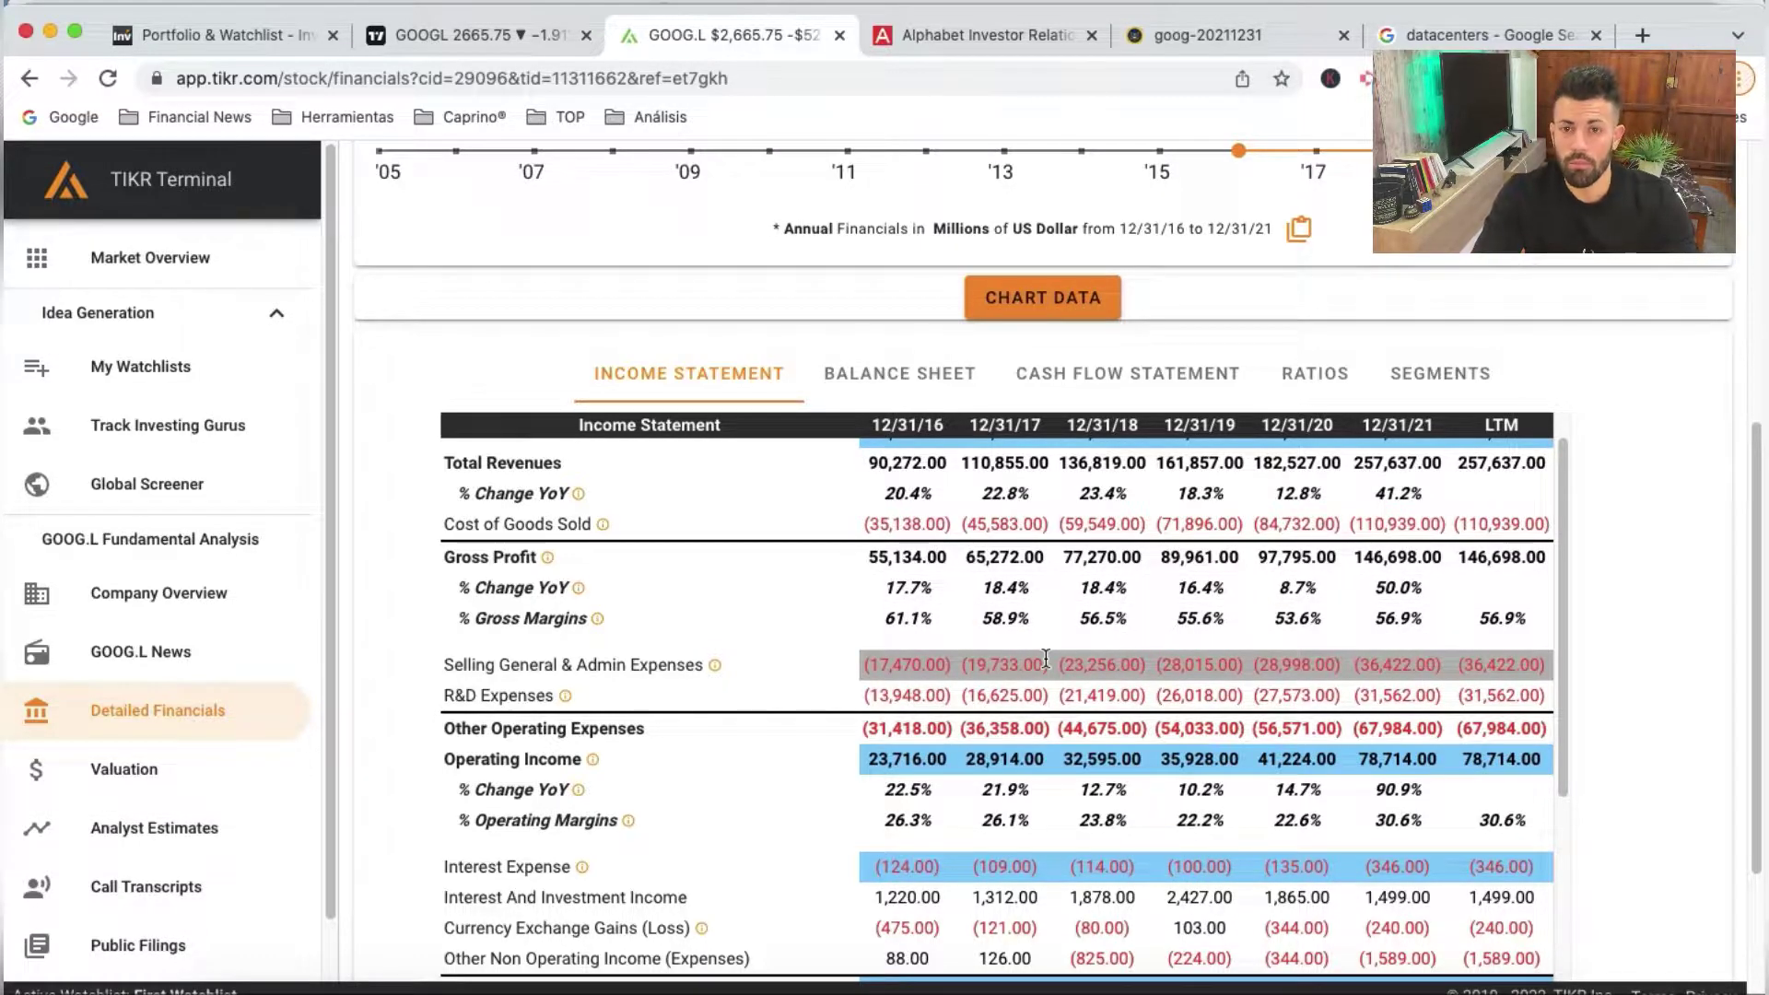
left_click(1142, 373)
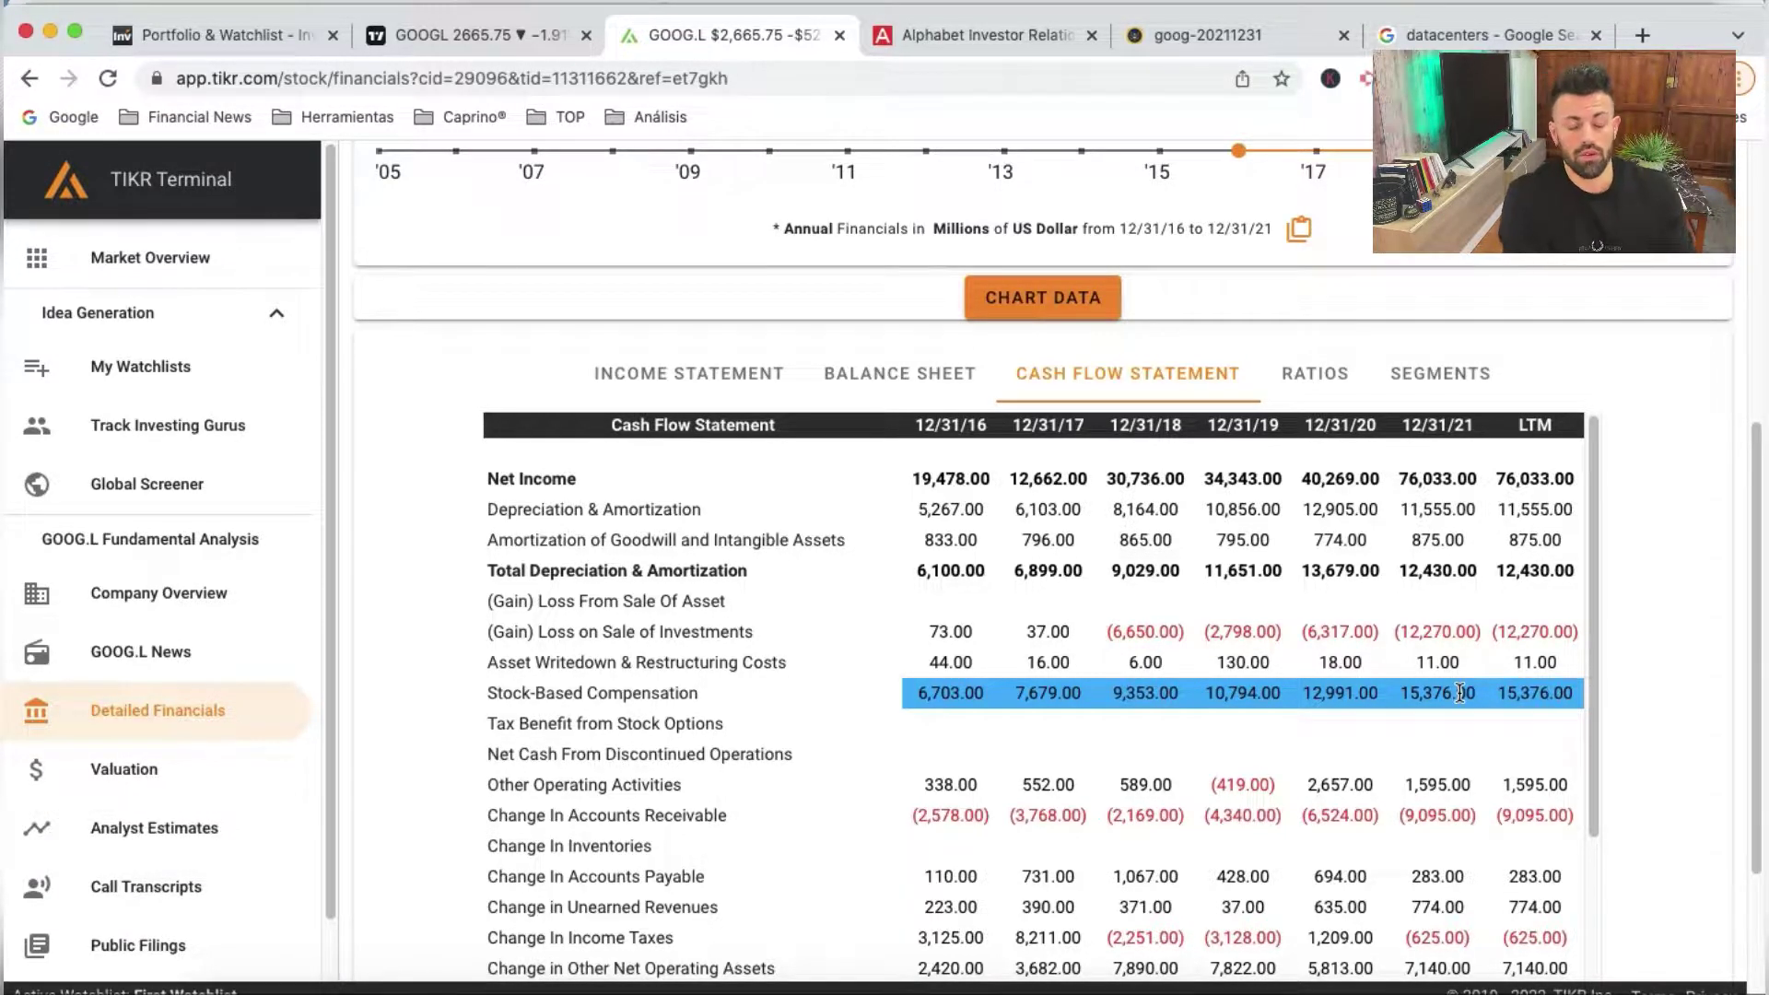
Mark Total Depreciation & Amortization, 12,430 million in 2021, in the cash flow table
scroll(1460, 693, "down", 7)
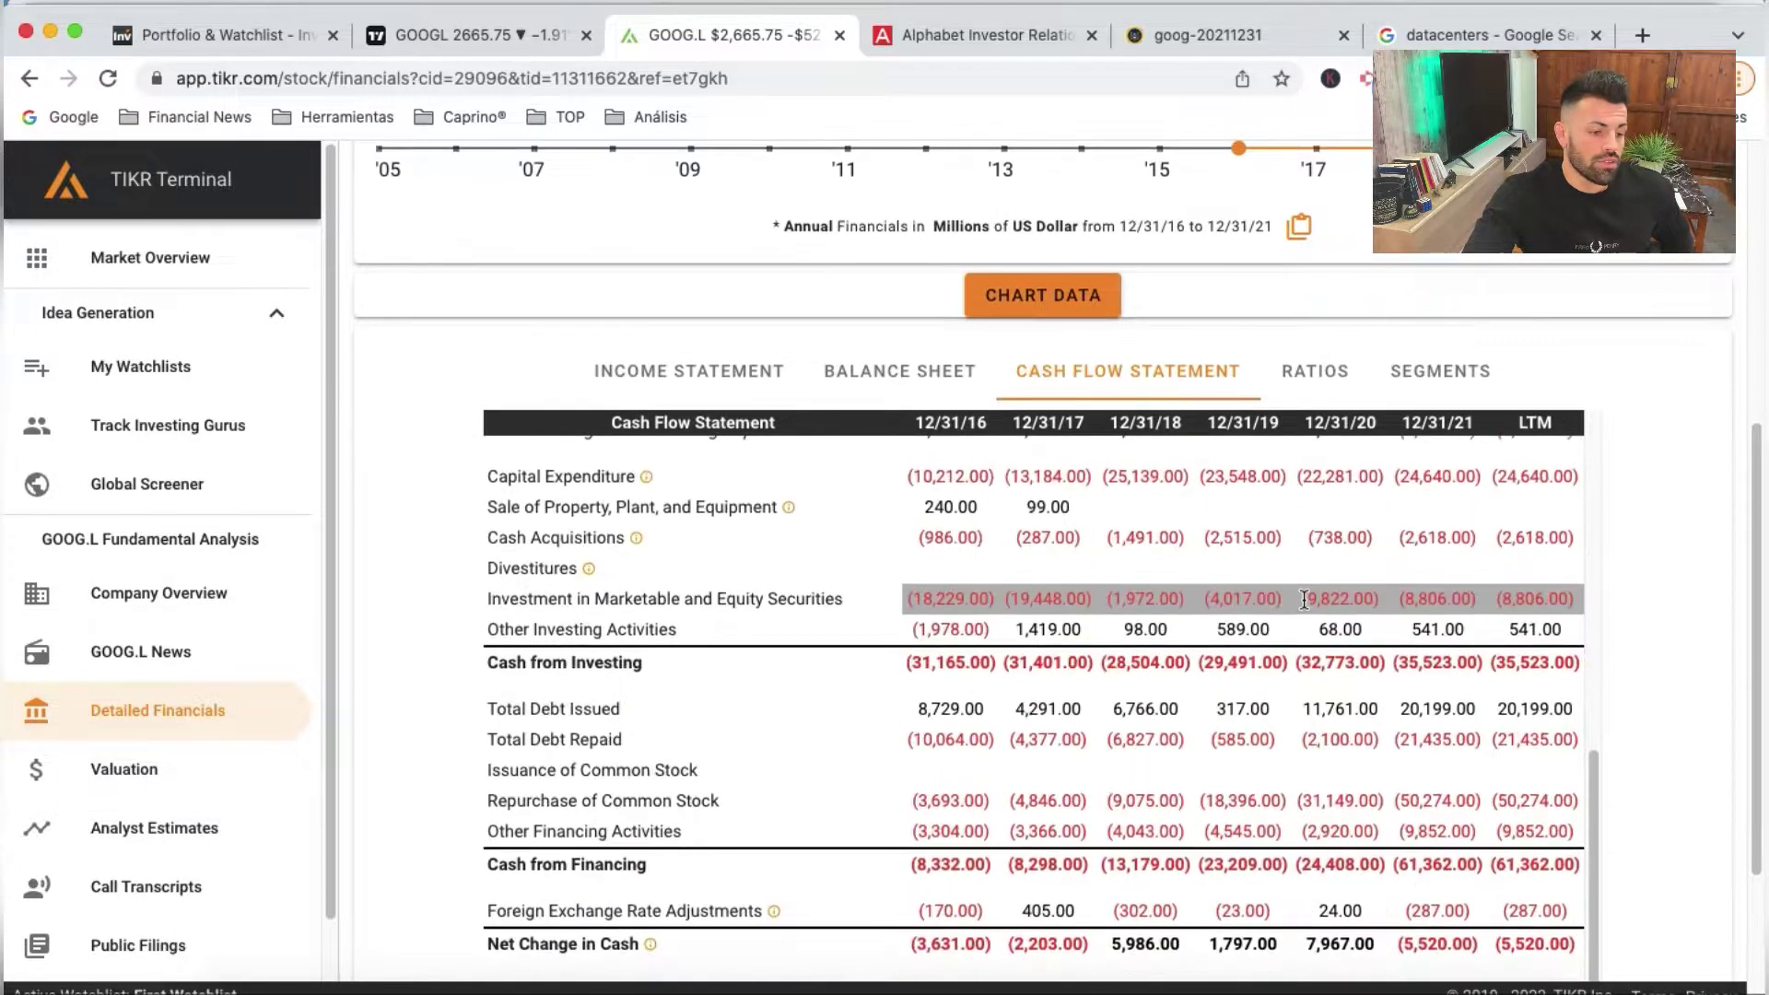
scroll(1646, 620, "up", 5)
scroll(1646, 620, "down", 5)
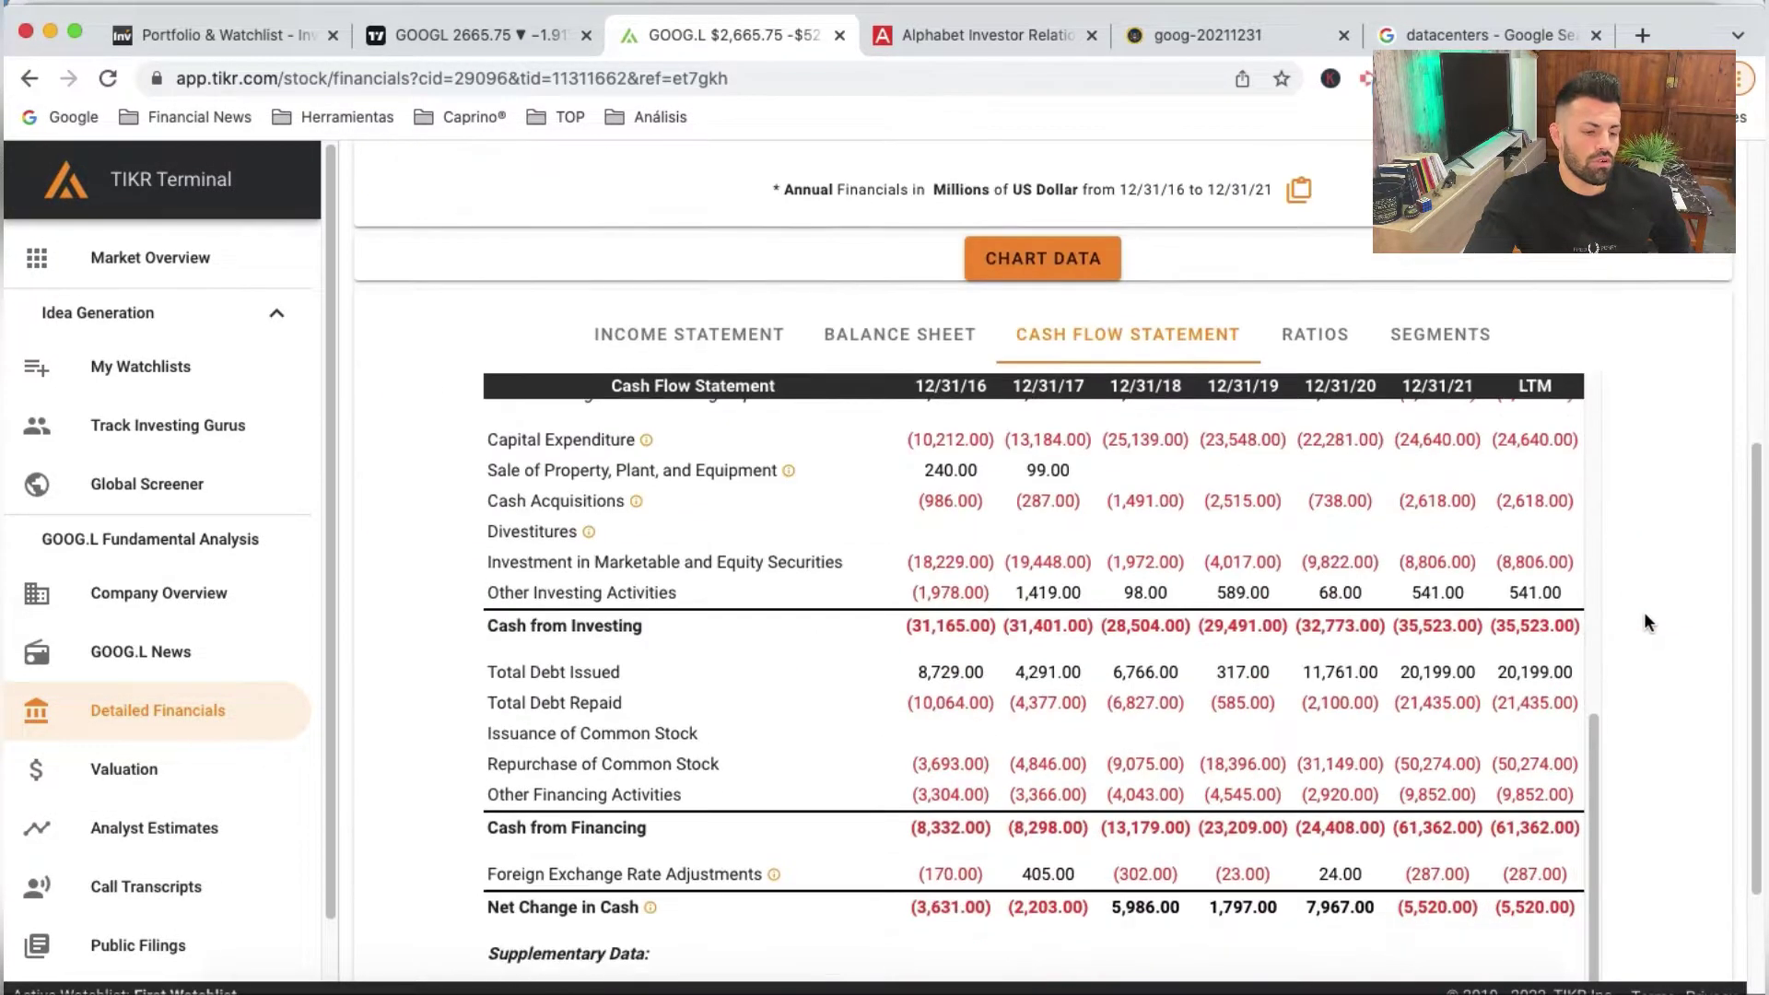
scroll(1430, 549, "up", 2)
scroll(1429, 549, "up", 1)
scroll(1688, 617, "down", 3)
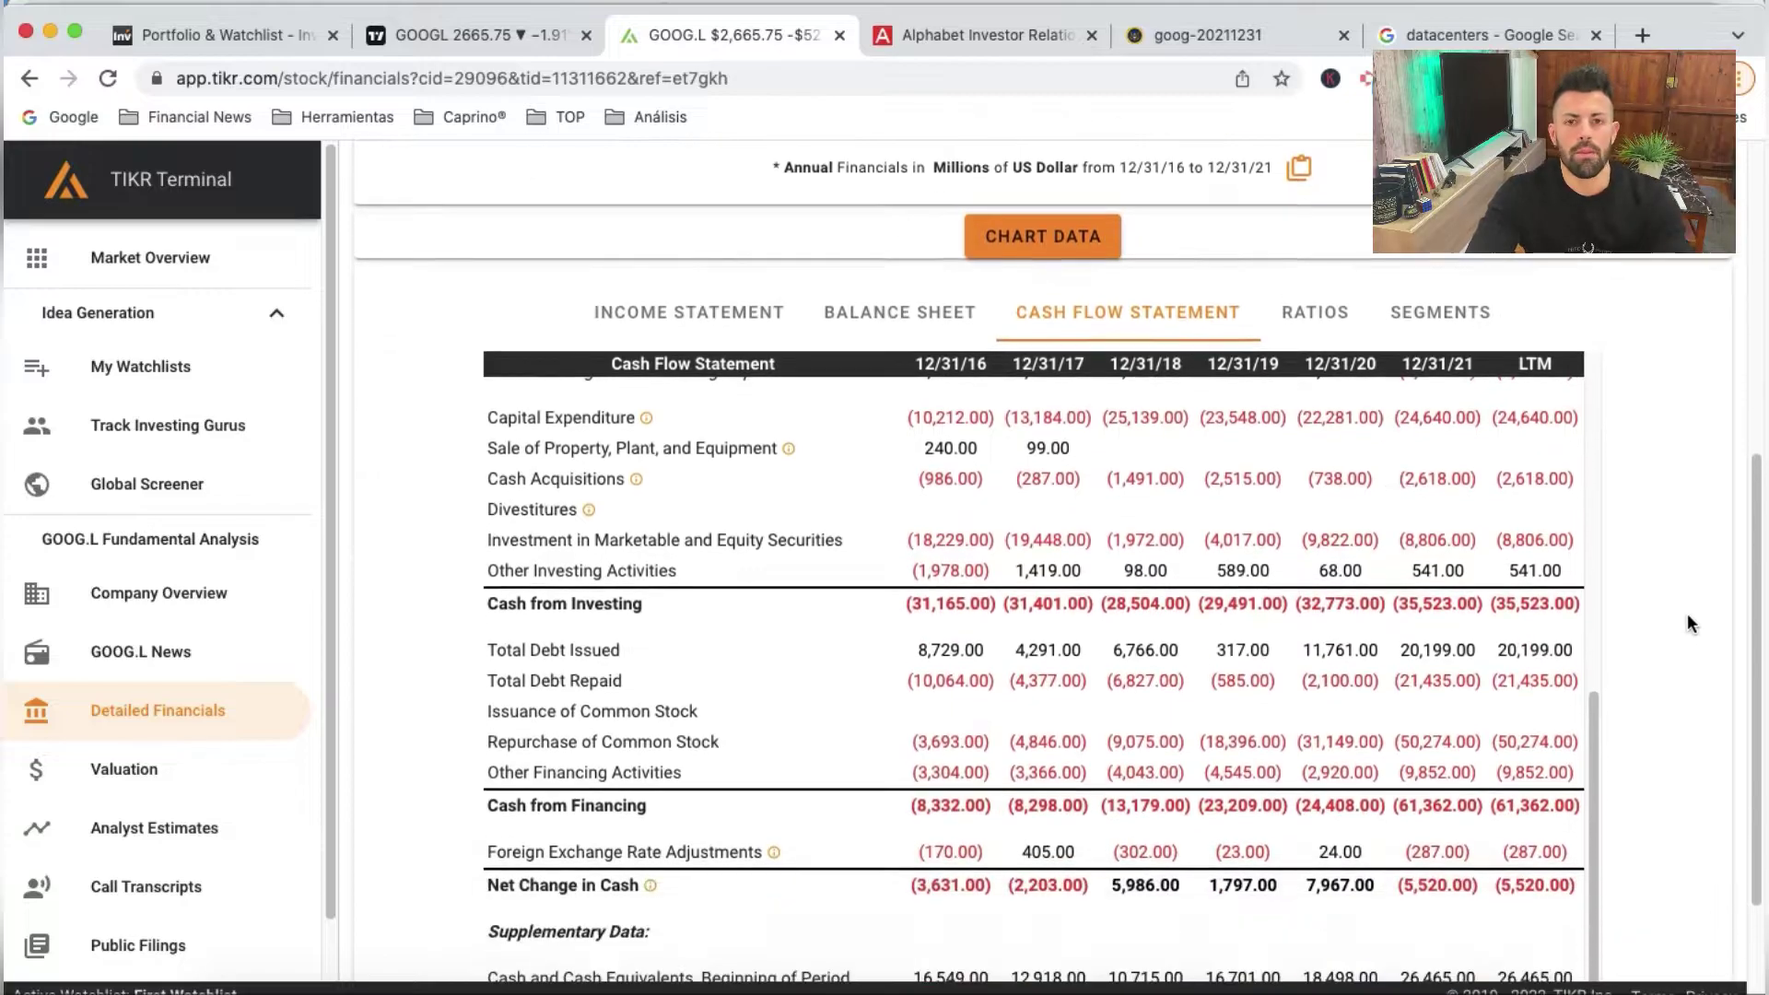
scroll(1688, 612, "down", 2)
scroll(1402, 529, "up", 3)
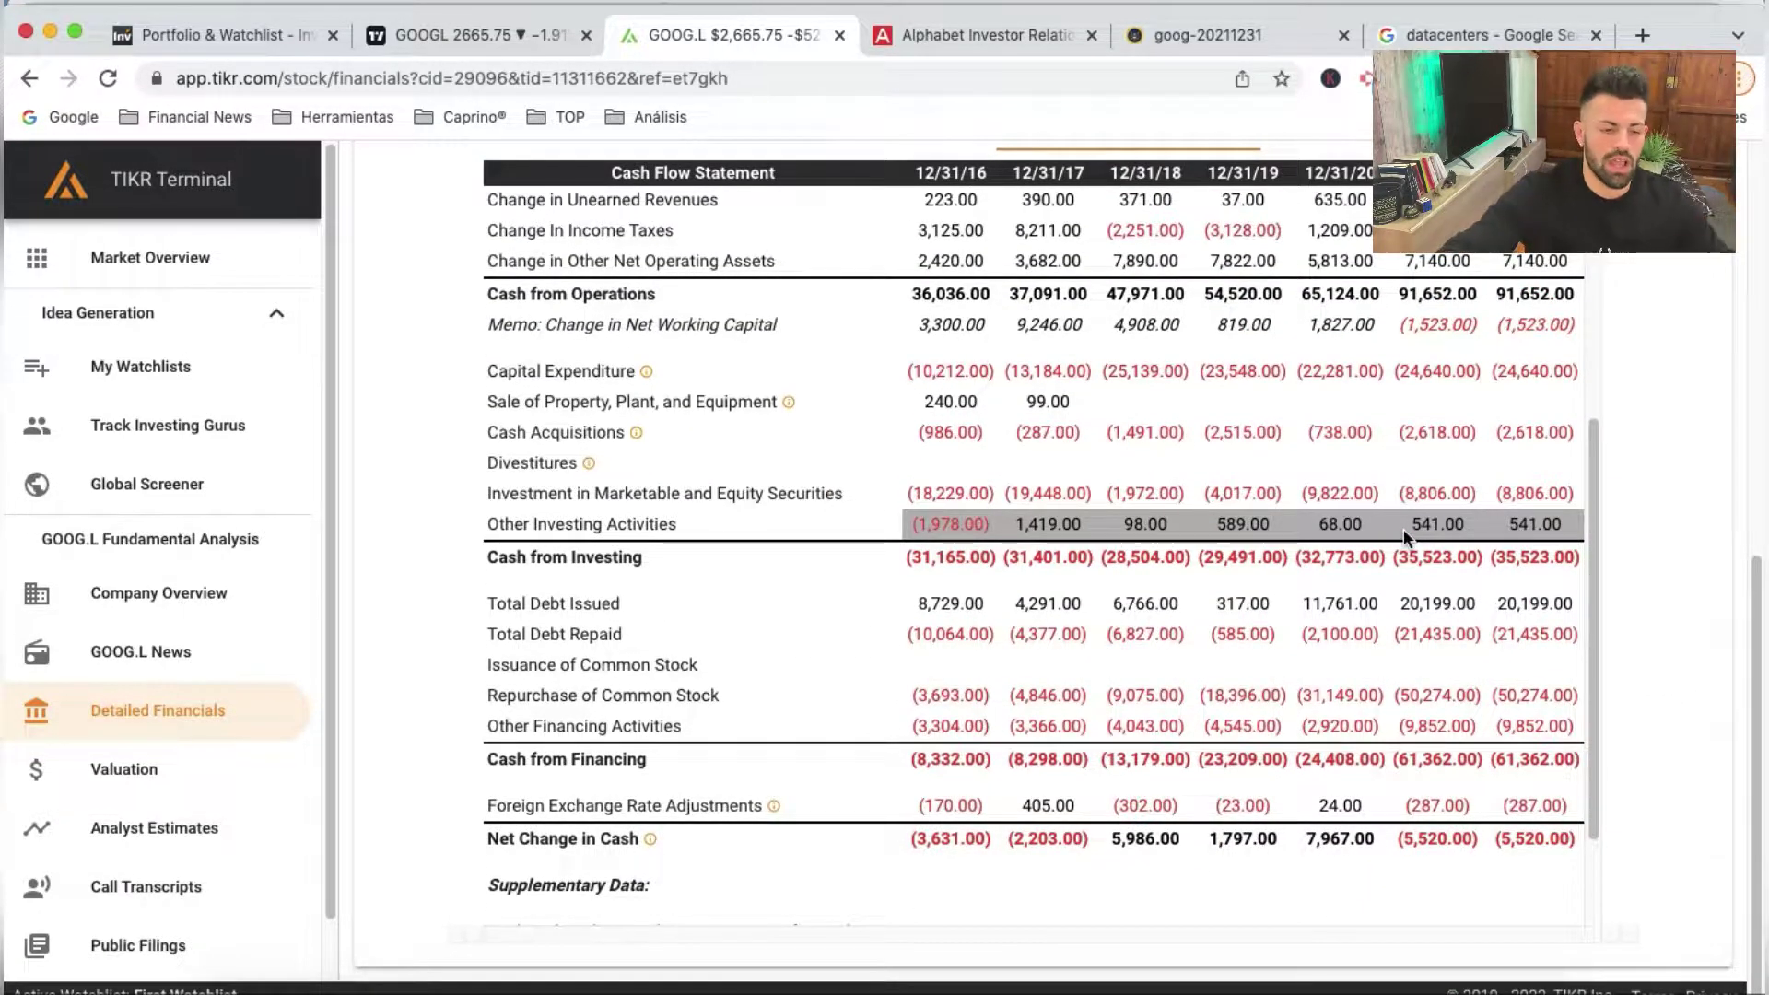
scroll(1402, 529, "up", 1)
scroll(1402, 539, "up", 8)
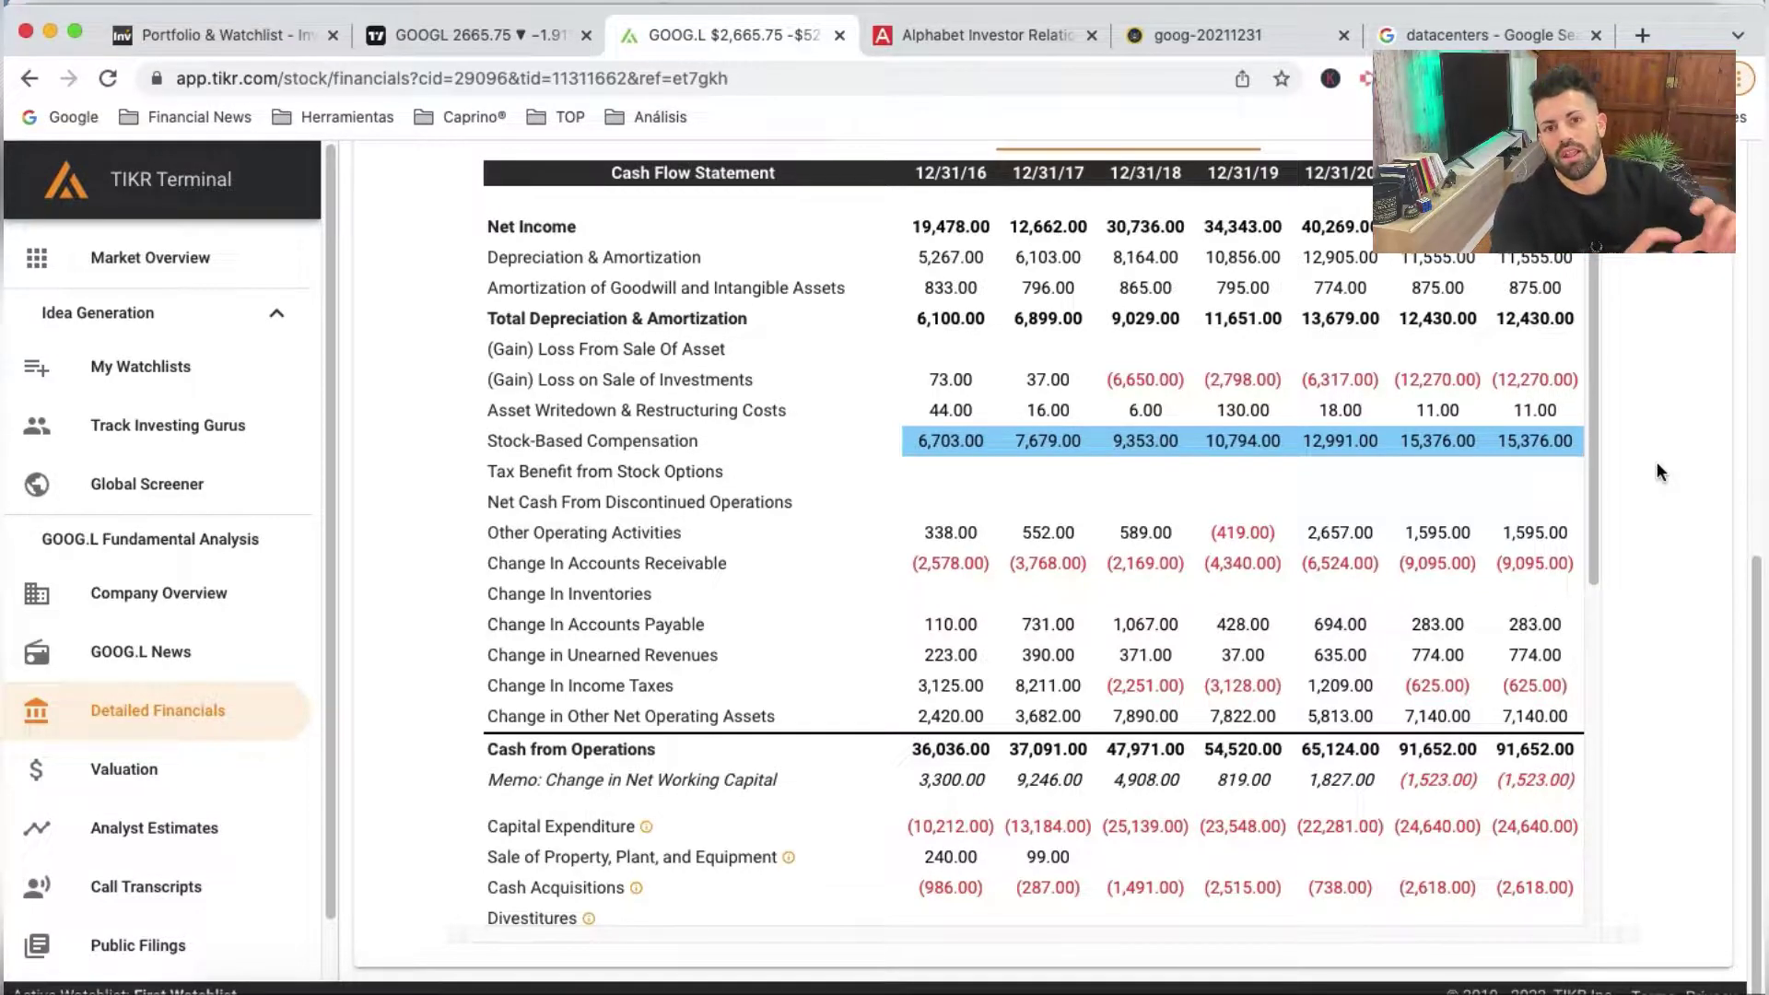
left_click(1530, 318)
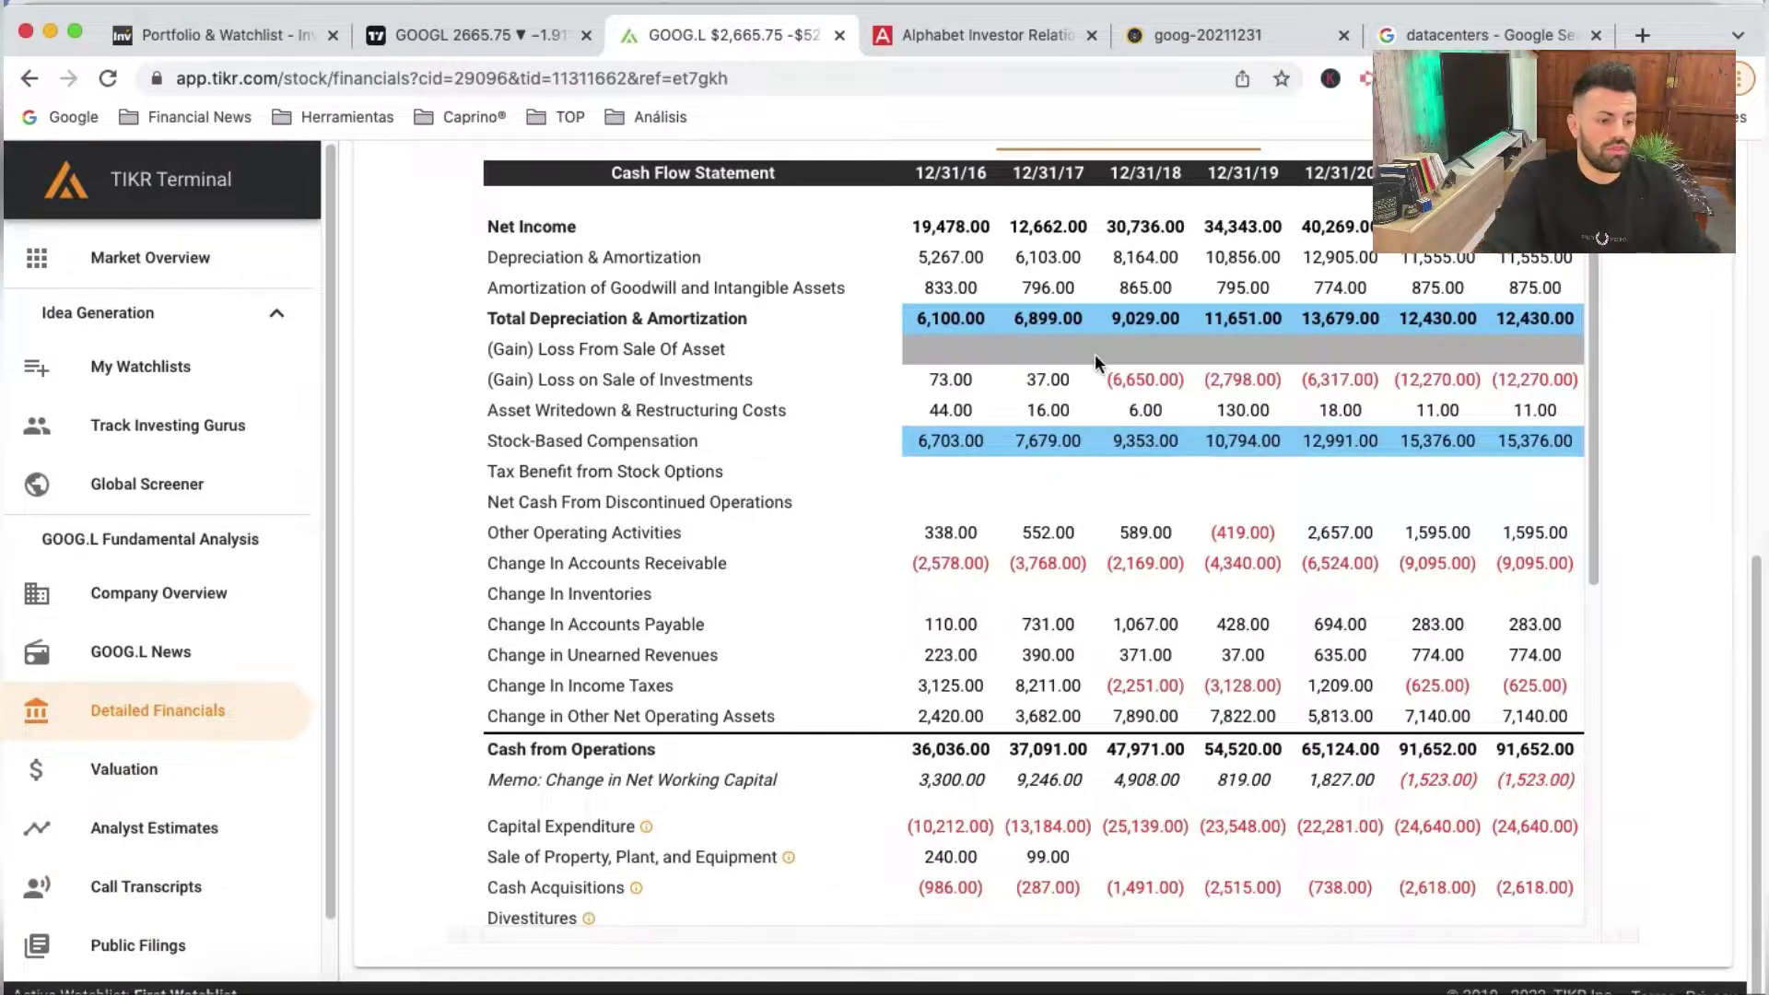
Scroll through Alphabet's annual income statement, then go back to the cash flow statement
scroll(1095, 354, "up", 5)
left_click(742, 580)
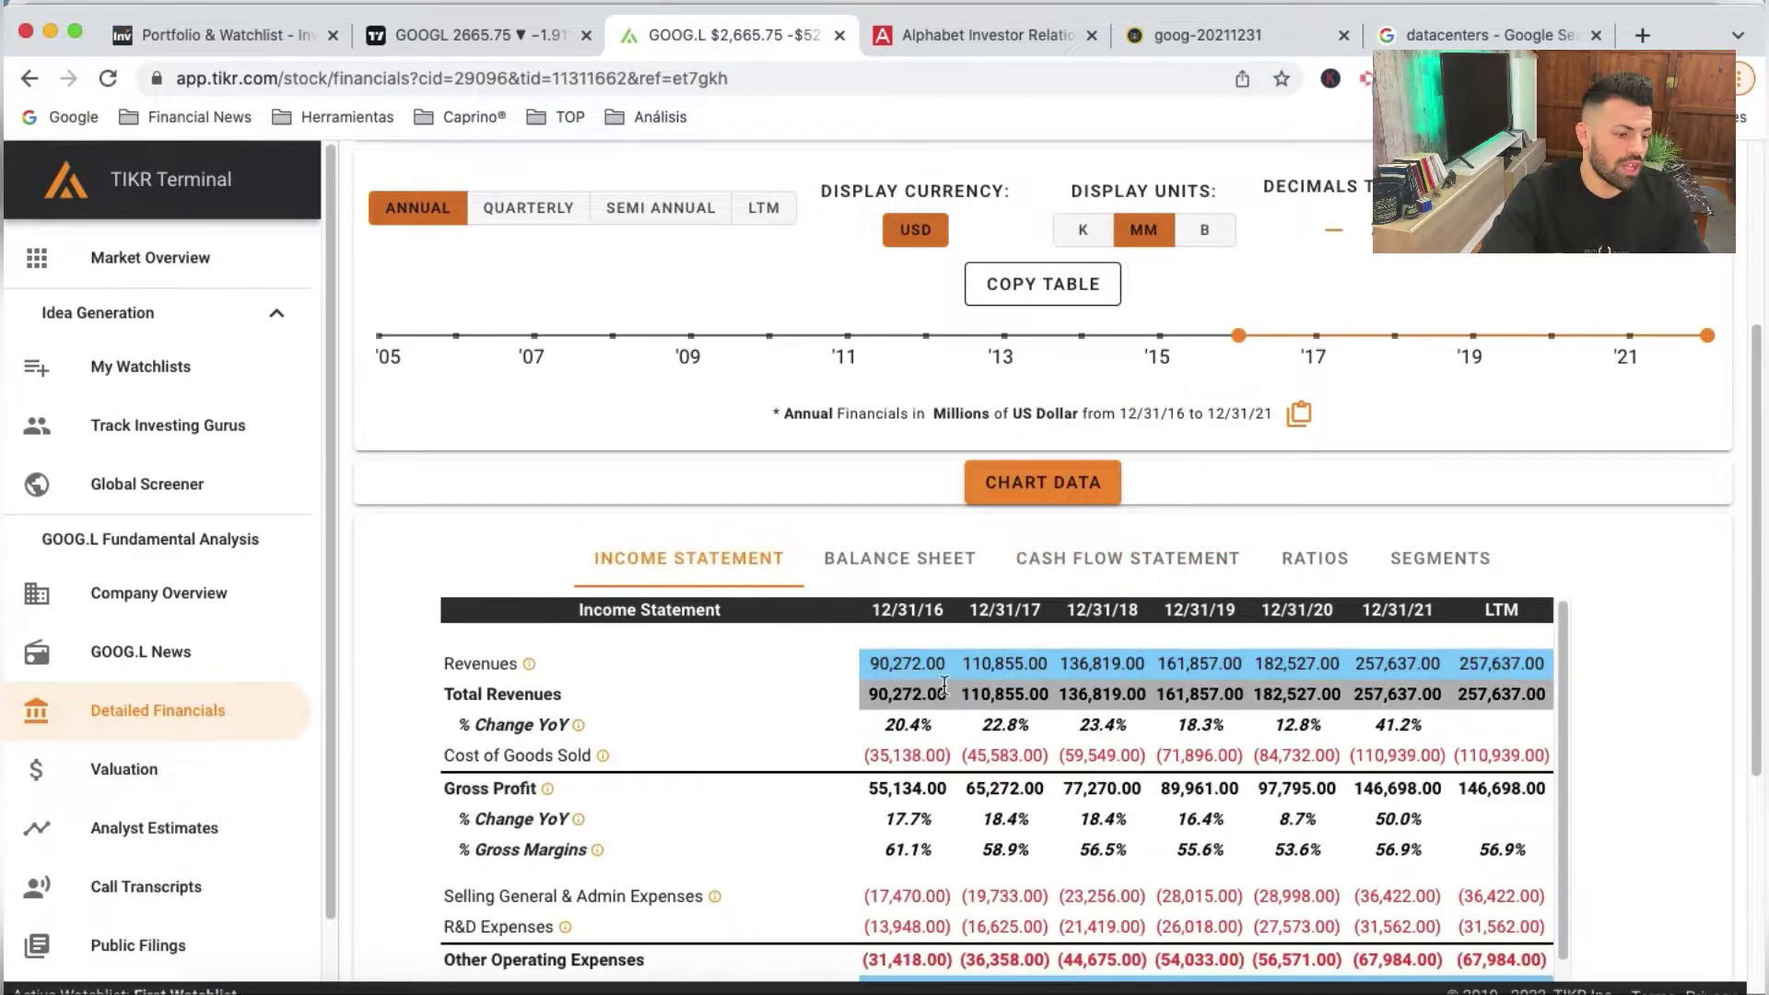
scroll(1525, 814, "down", 1)
scroll(1524, 815, "down", 2)
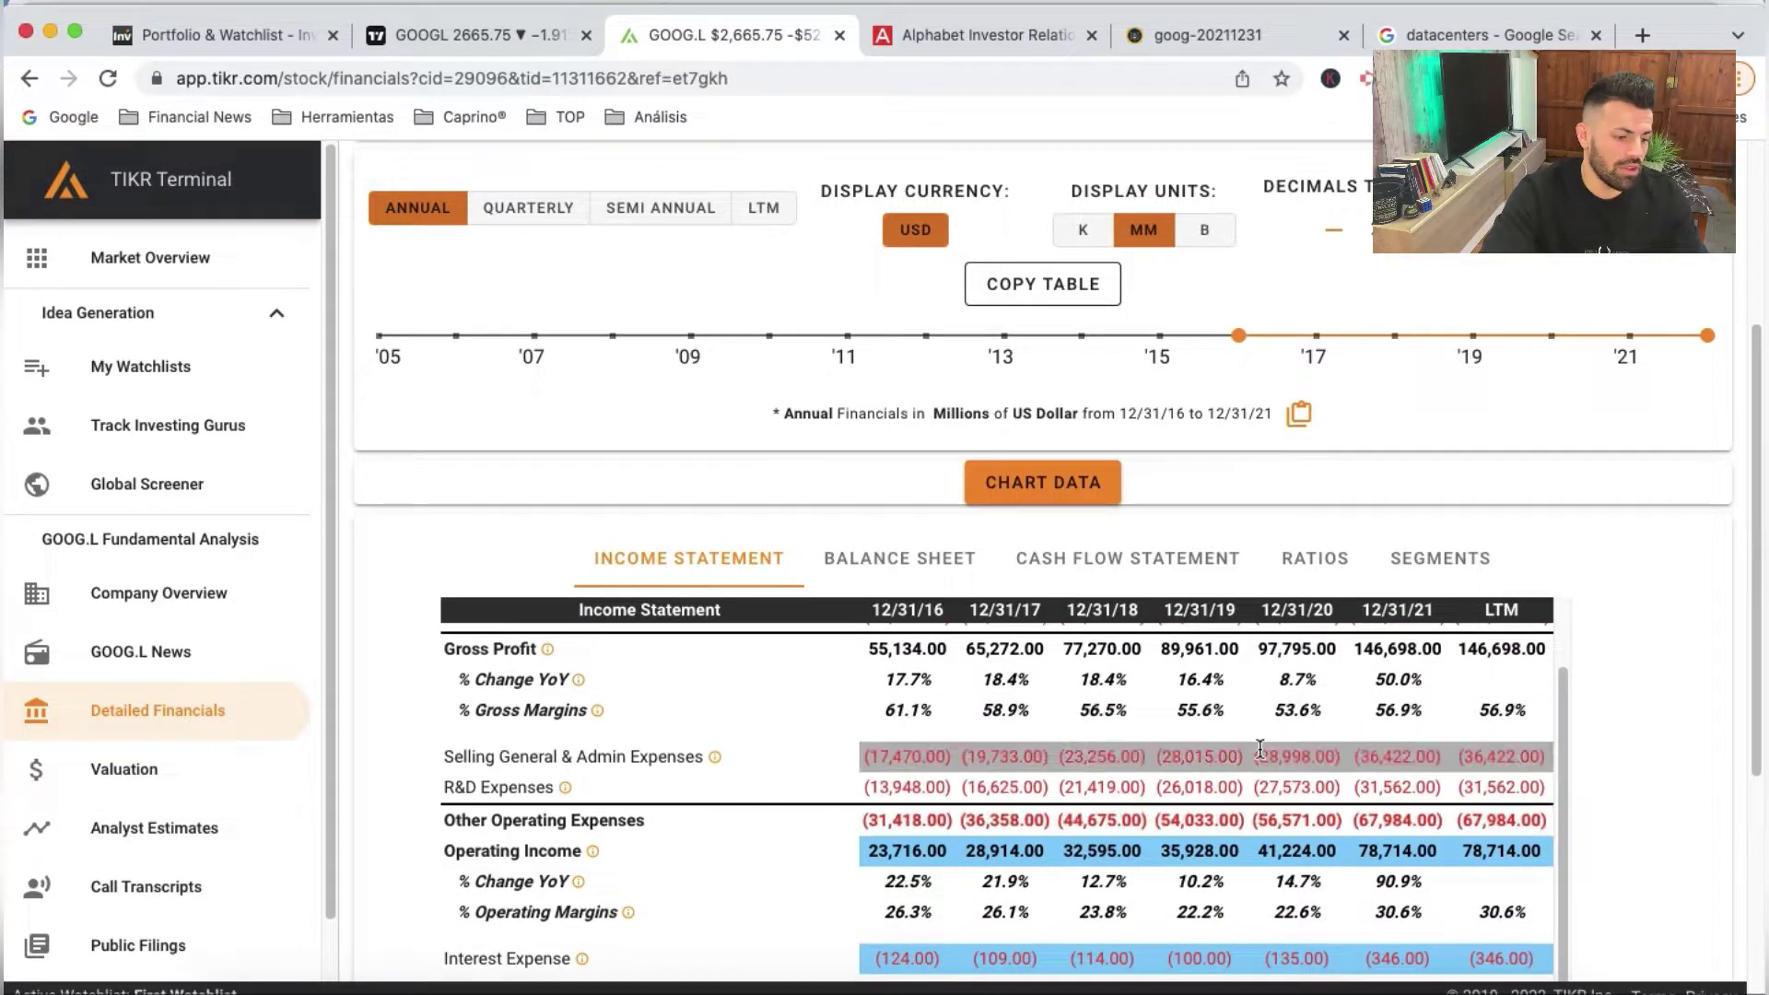
scroll(1060, 710, "up", 1)
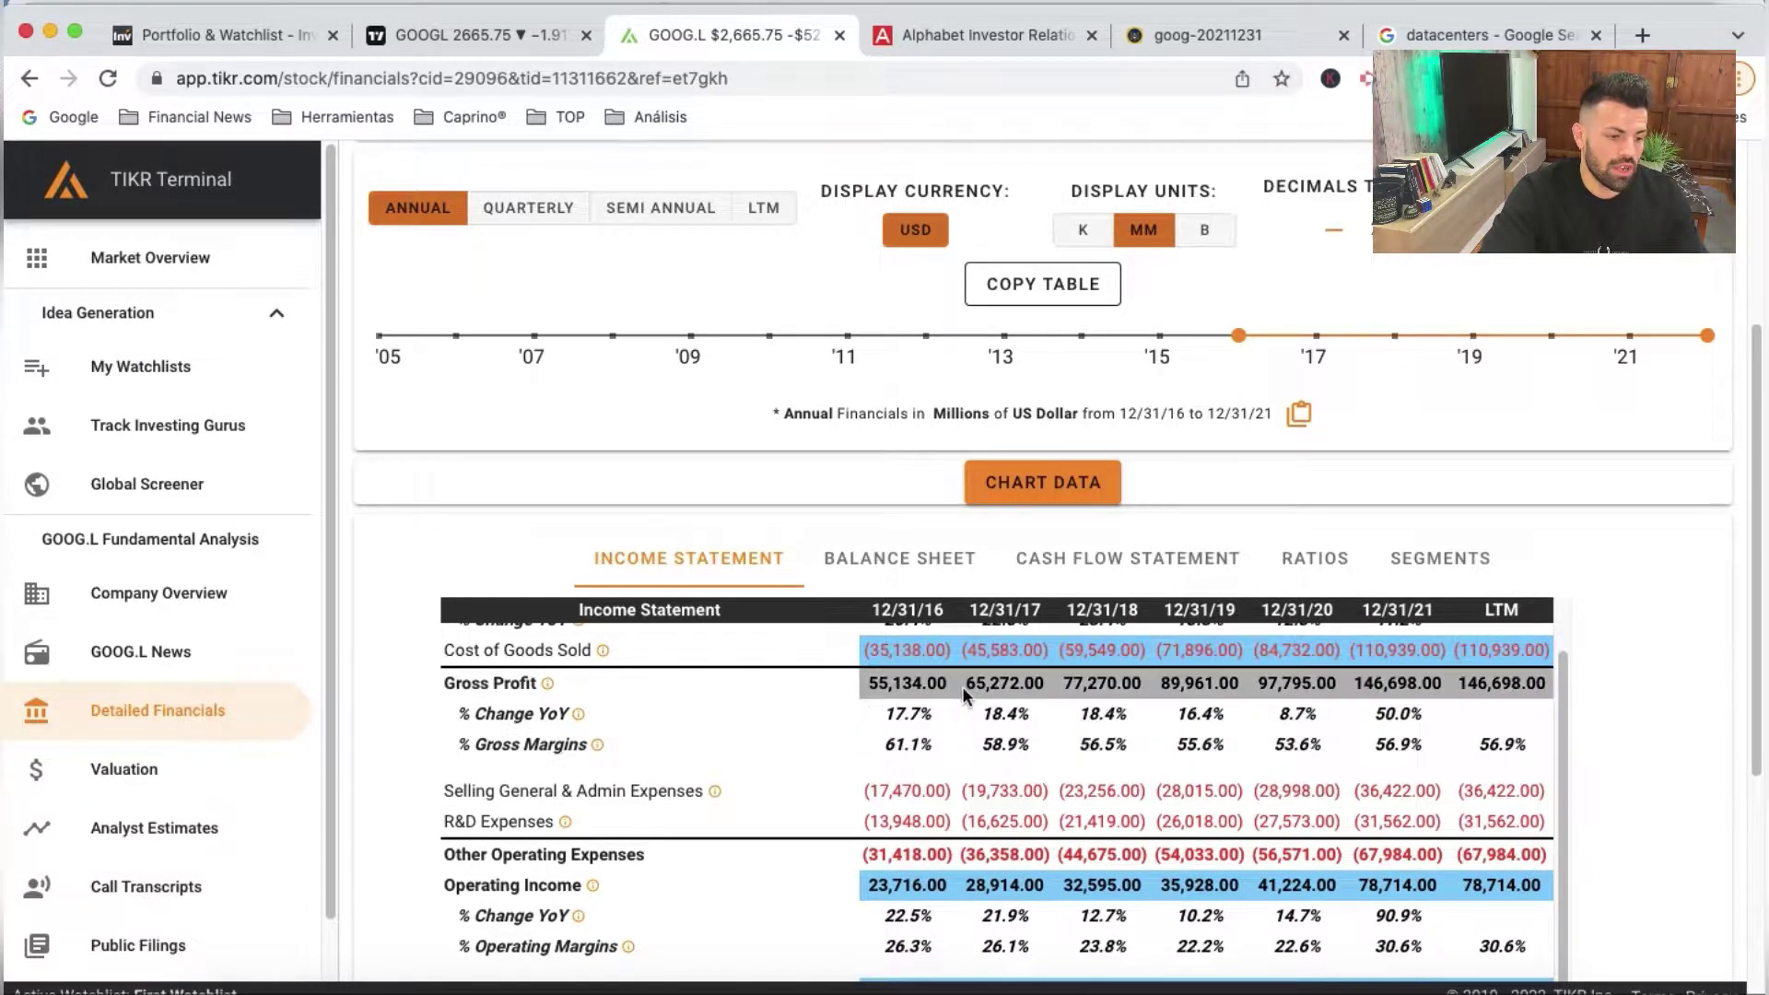
scroll(1533, 728, "down", 1)
scroll(1658, 717, "down", 1)
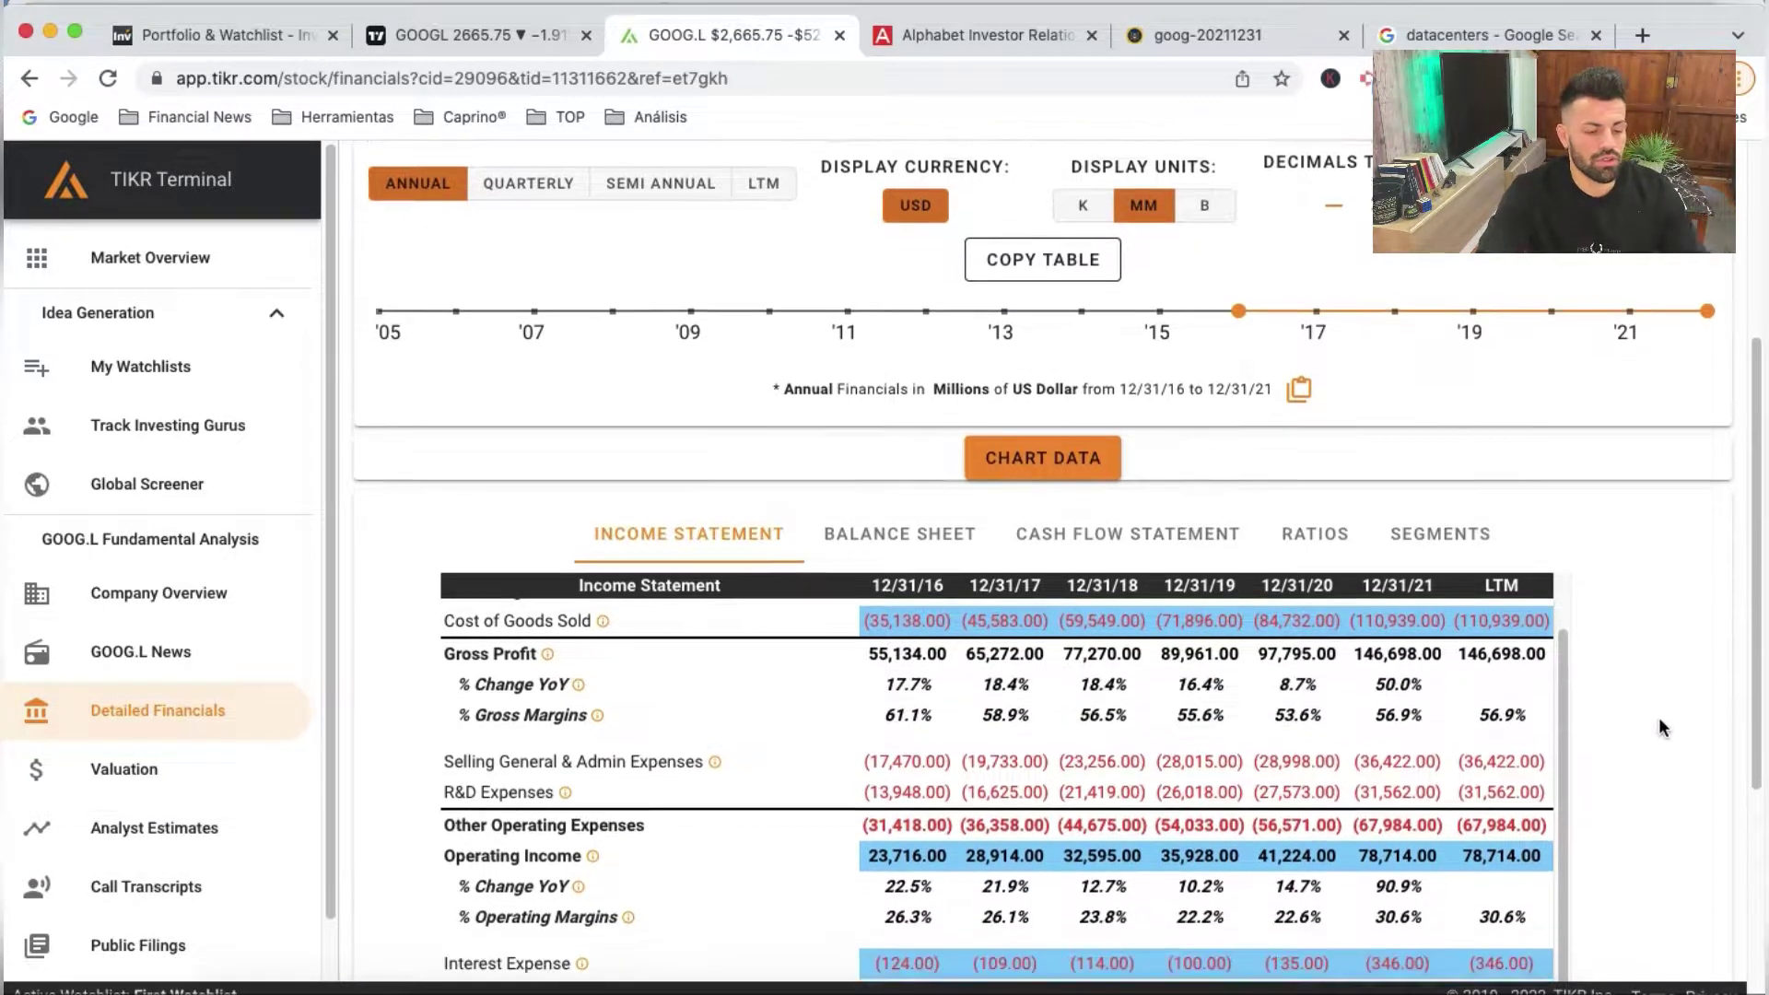
scroll(1658, 717, "up", 4)
scroll(1656, 717, "down", 3)
scroll(1662, 732, "down", 4)
scroll(1661, 743, "down", 2)
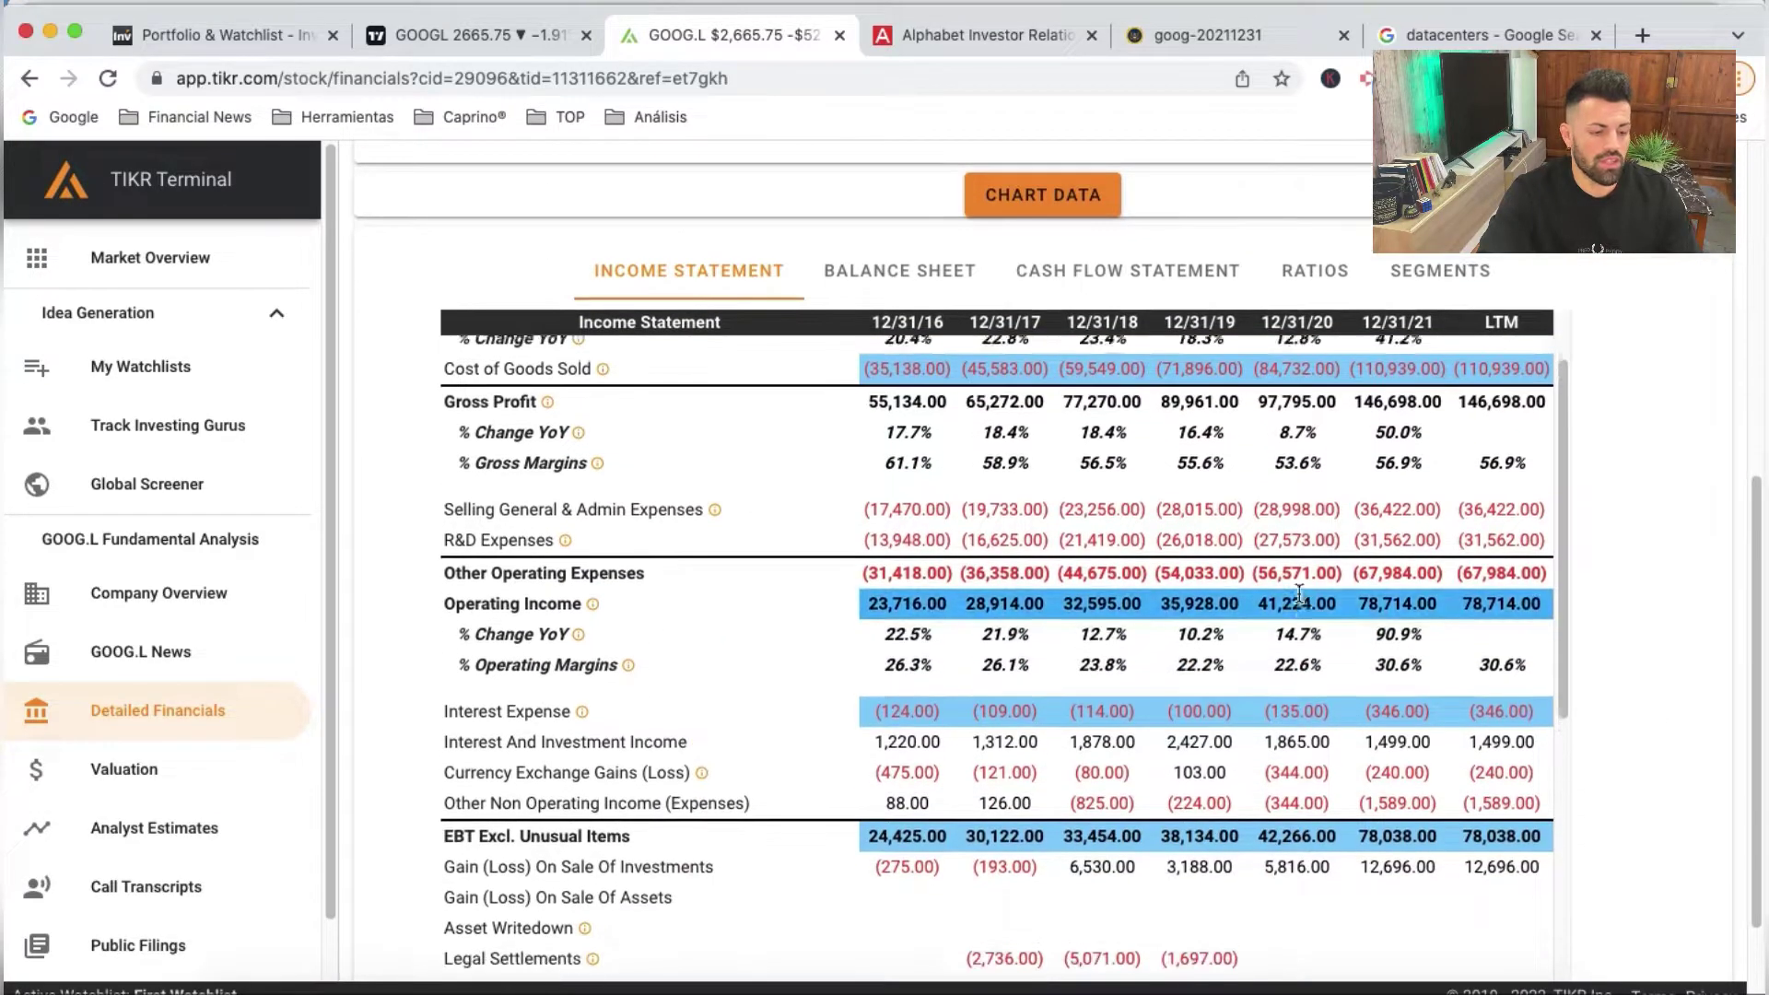
scroll(1330, 447, "up", 2)
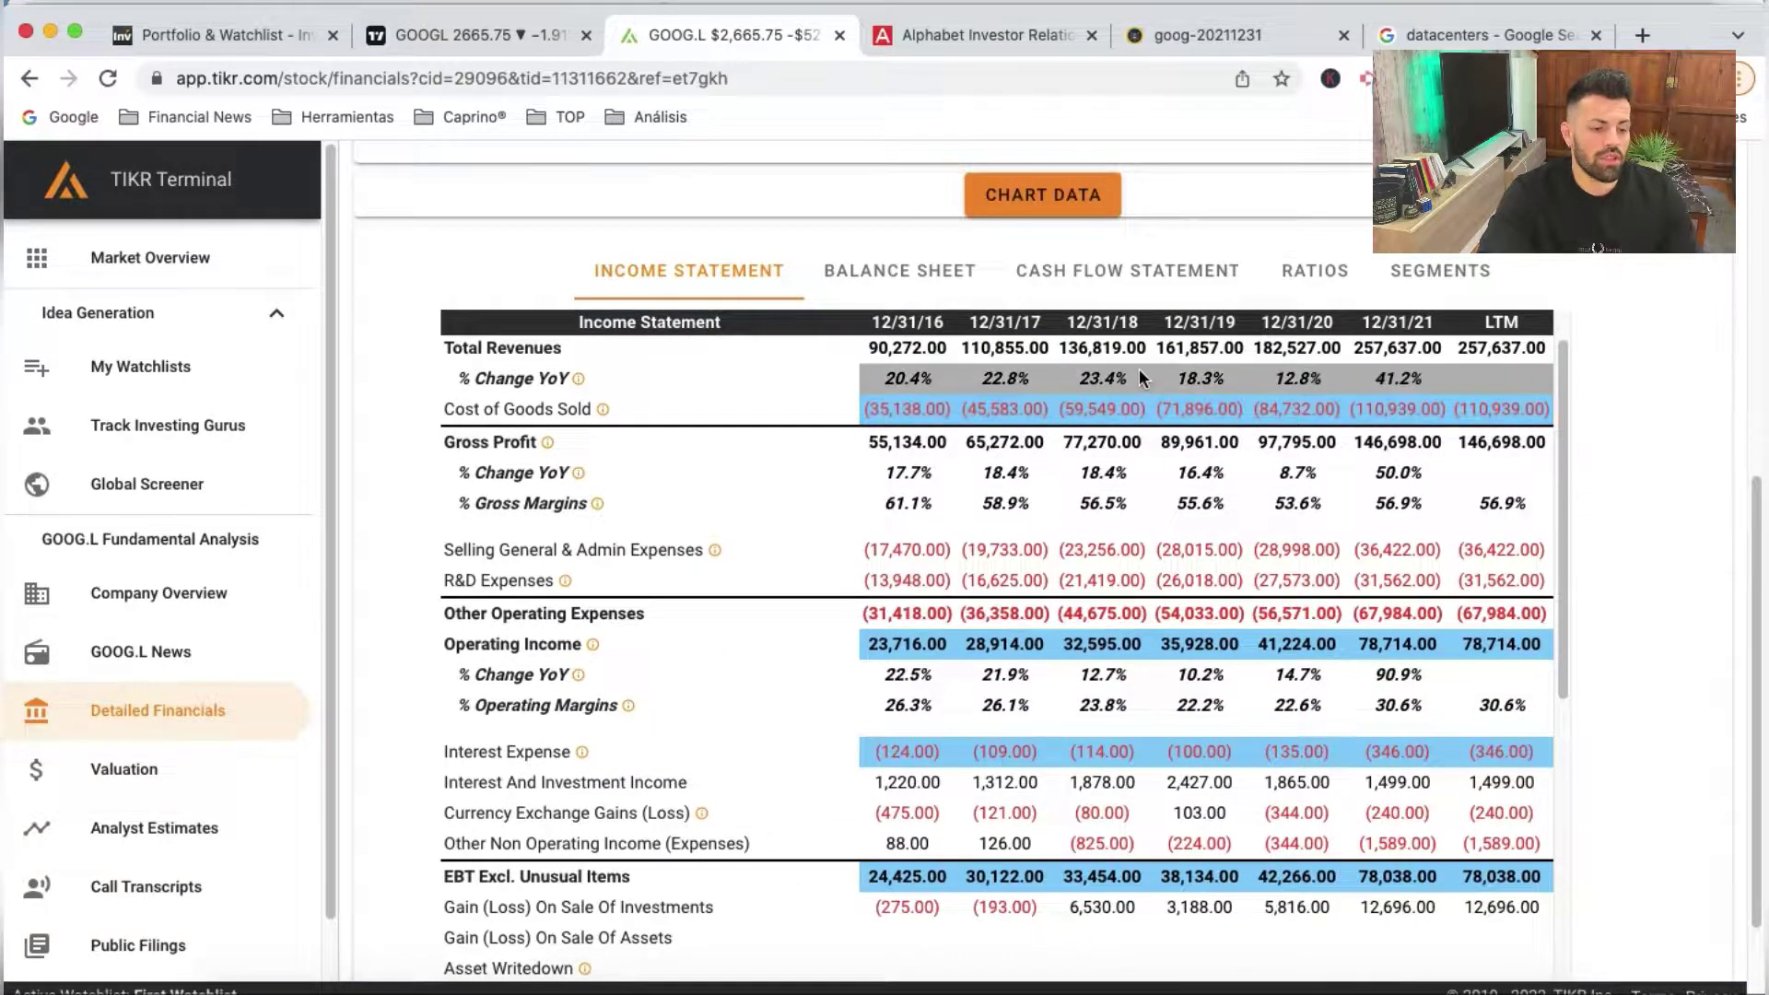
left_click(1085, 293)
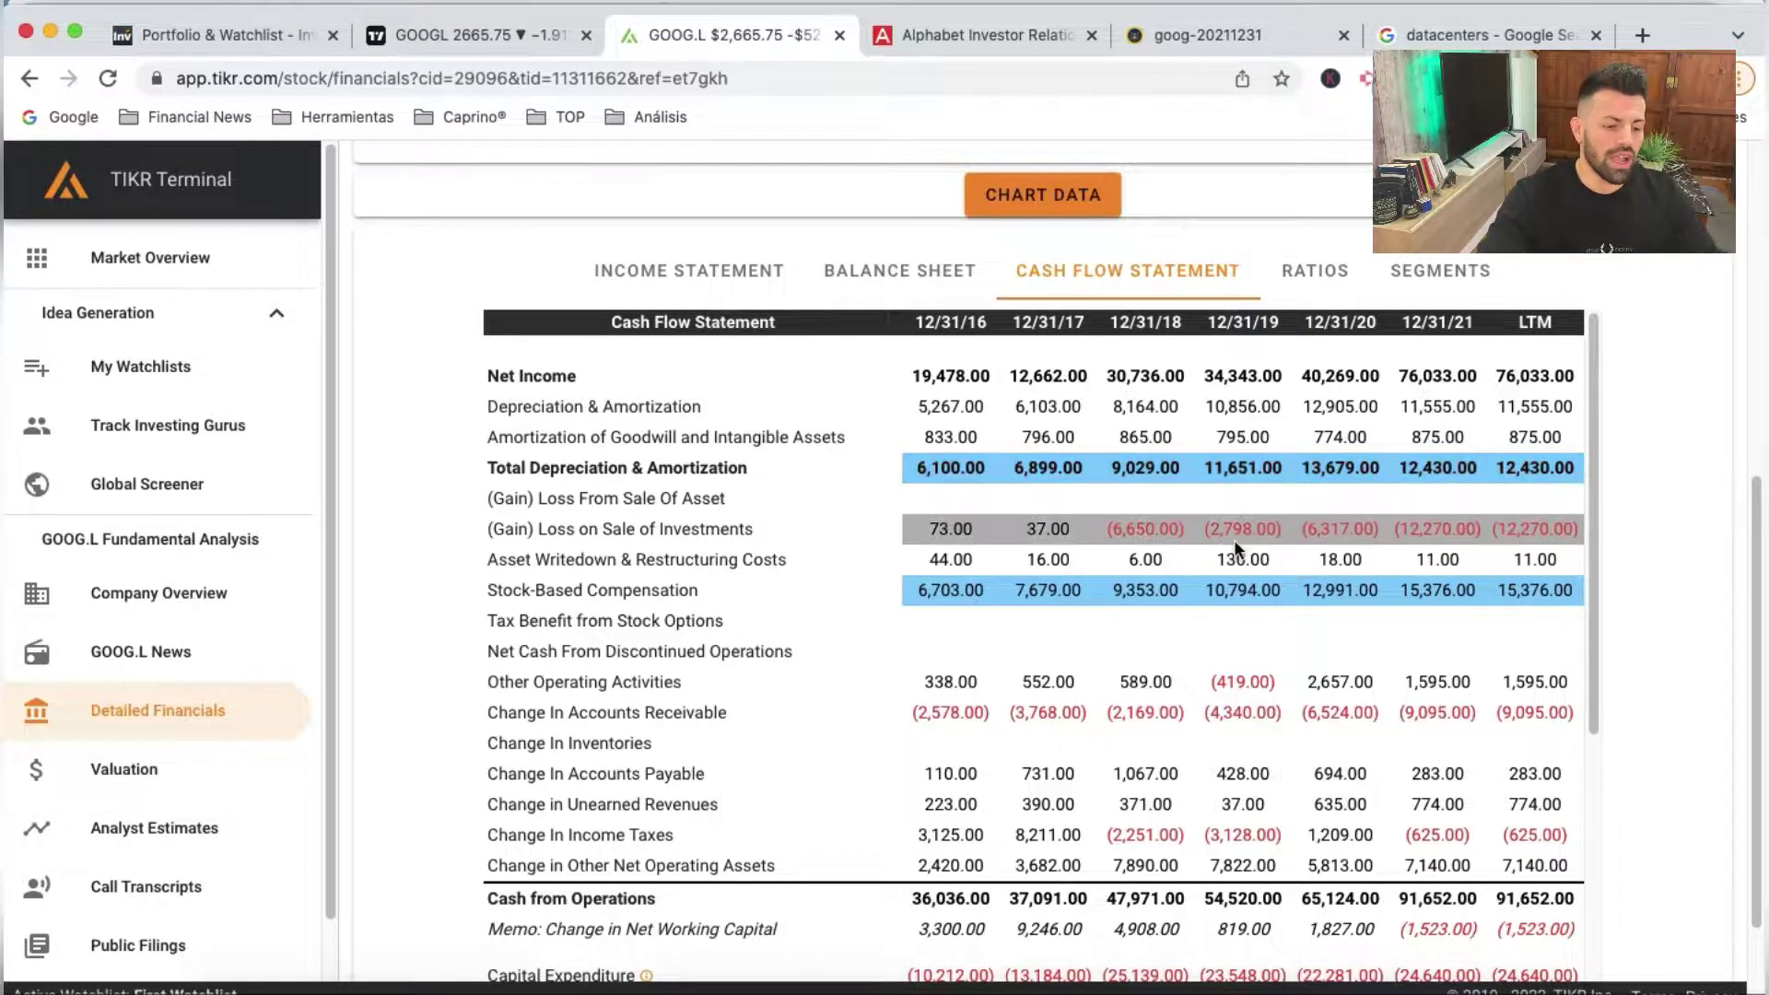
Mark Capital Expenditure, unmark Stock-Based Compensation, and switch back to the income statement
scroll(1353, 604, "down", 2)
scroll(1461, 656, "down", 3)
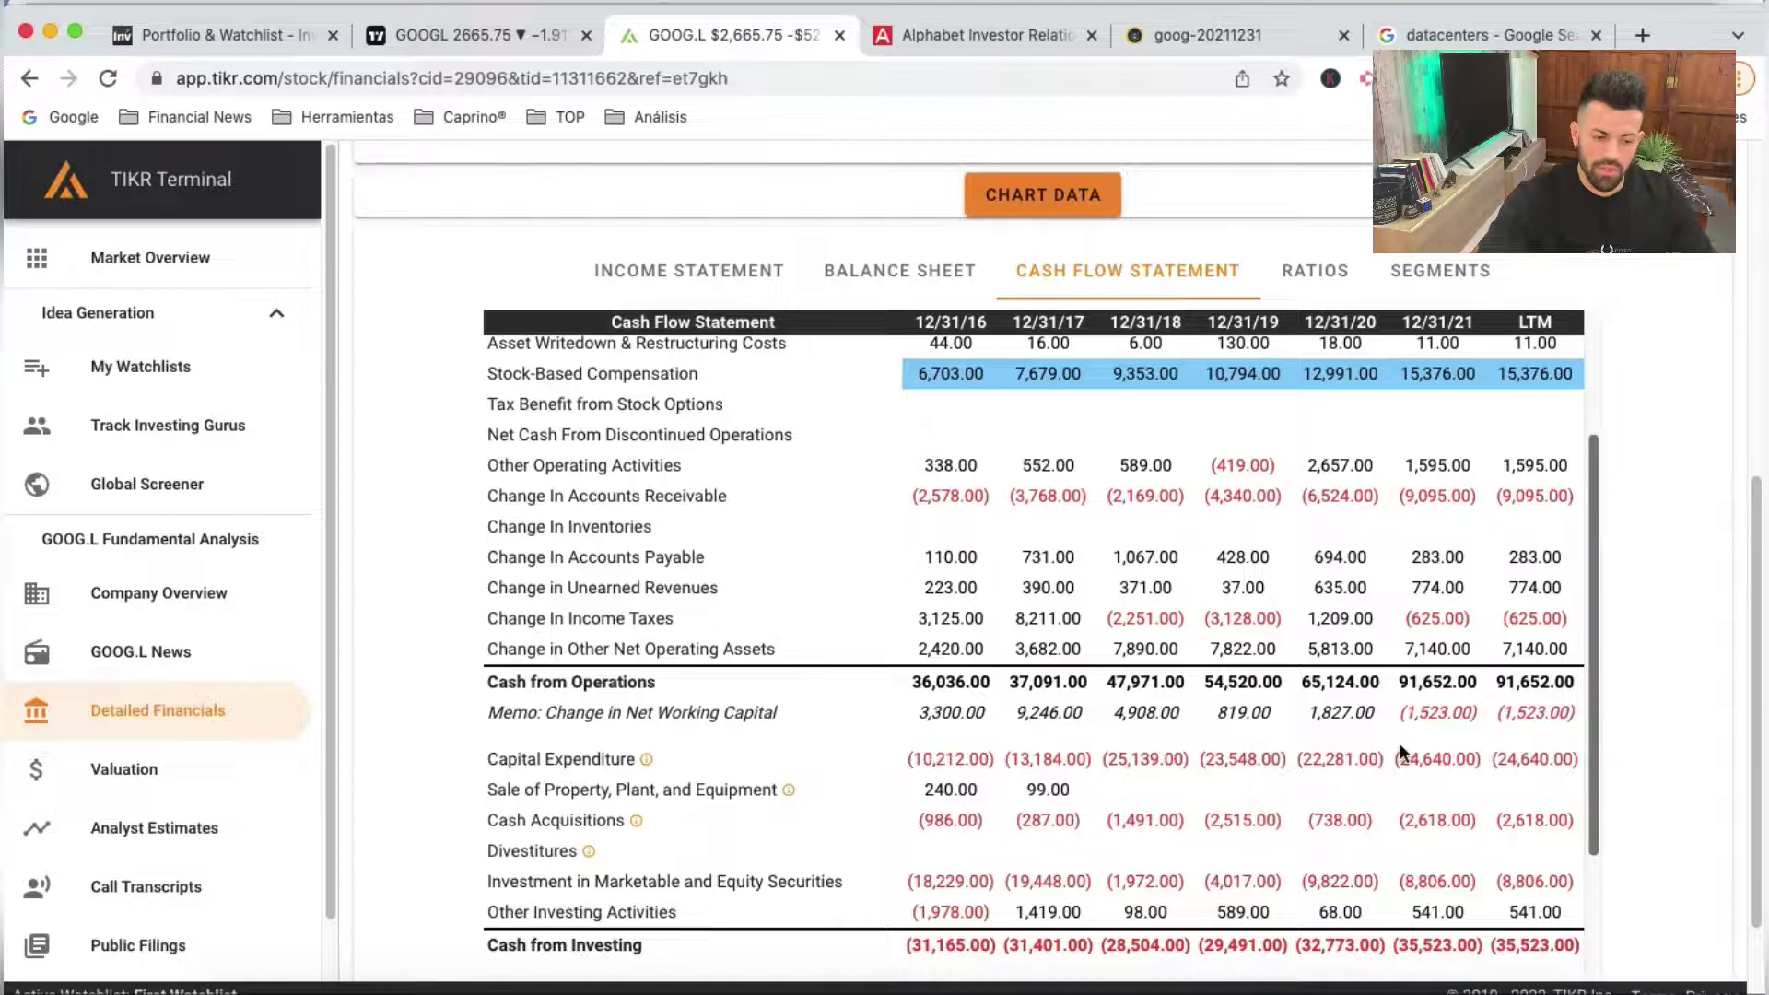
left_click(1051, 757)
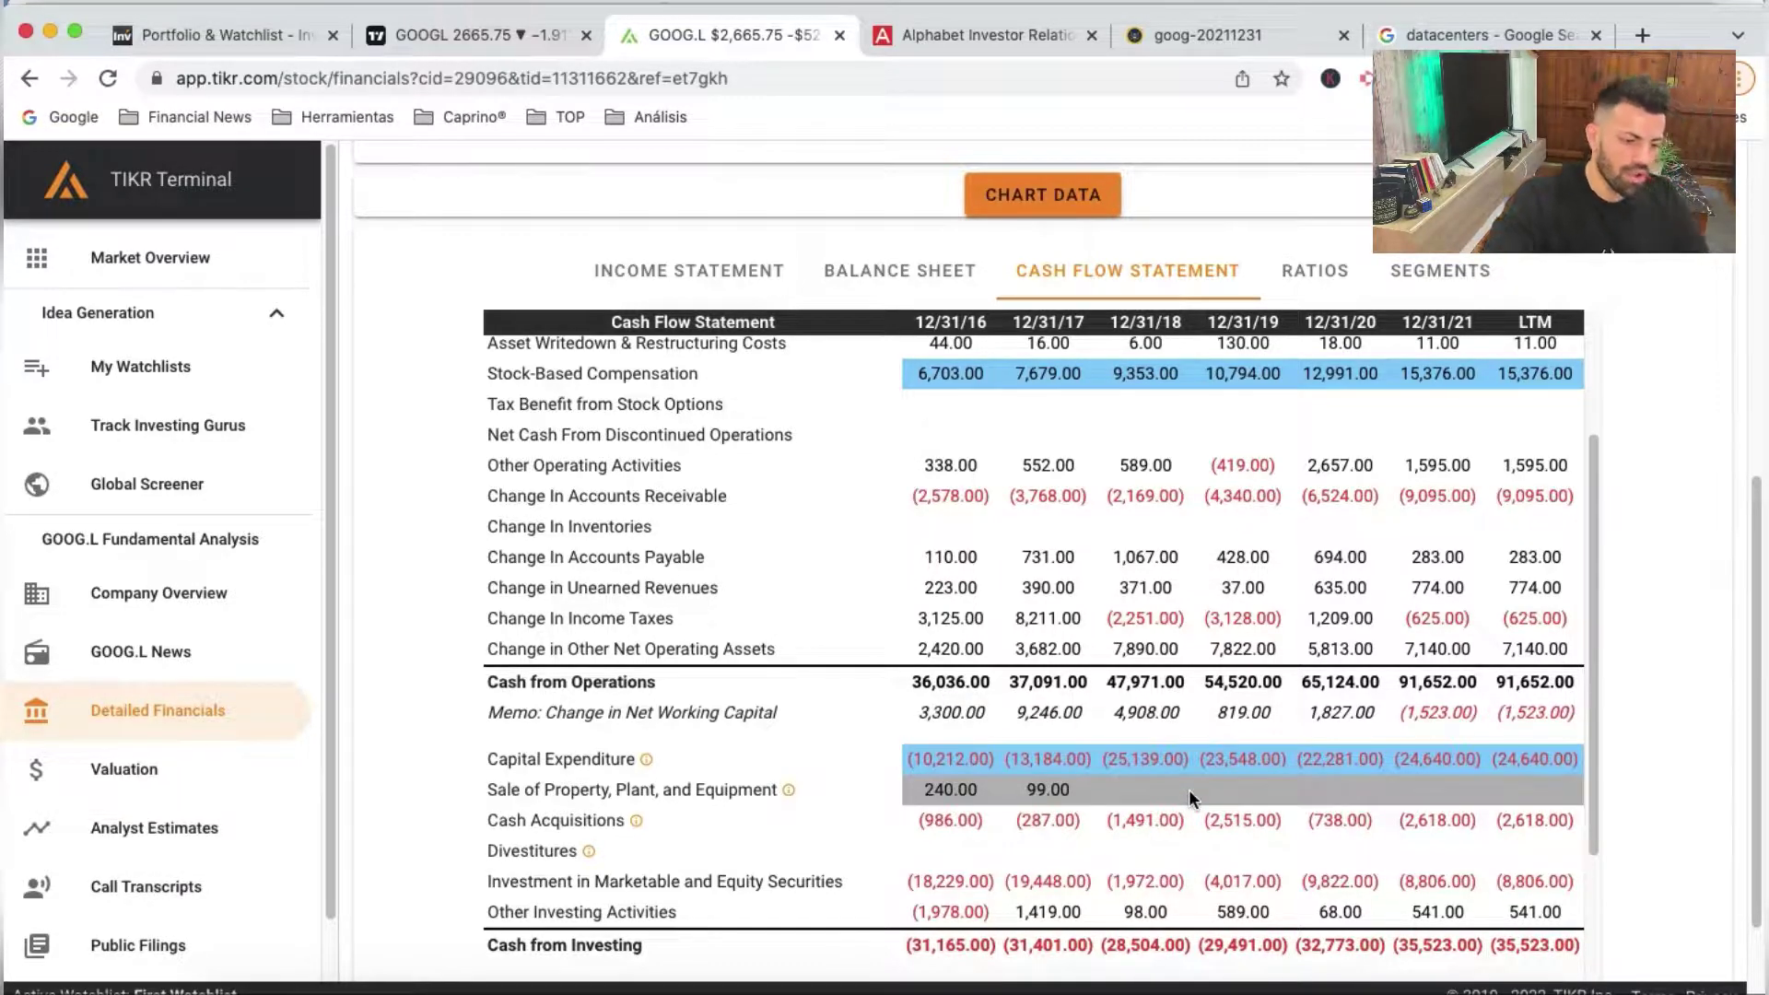
left_click(1302, 379)
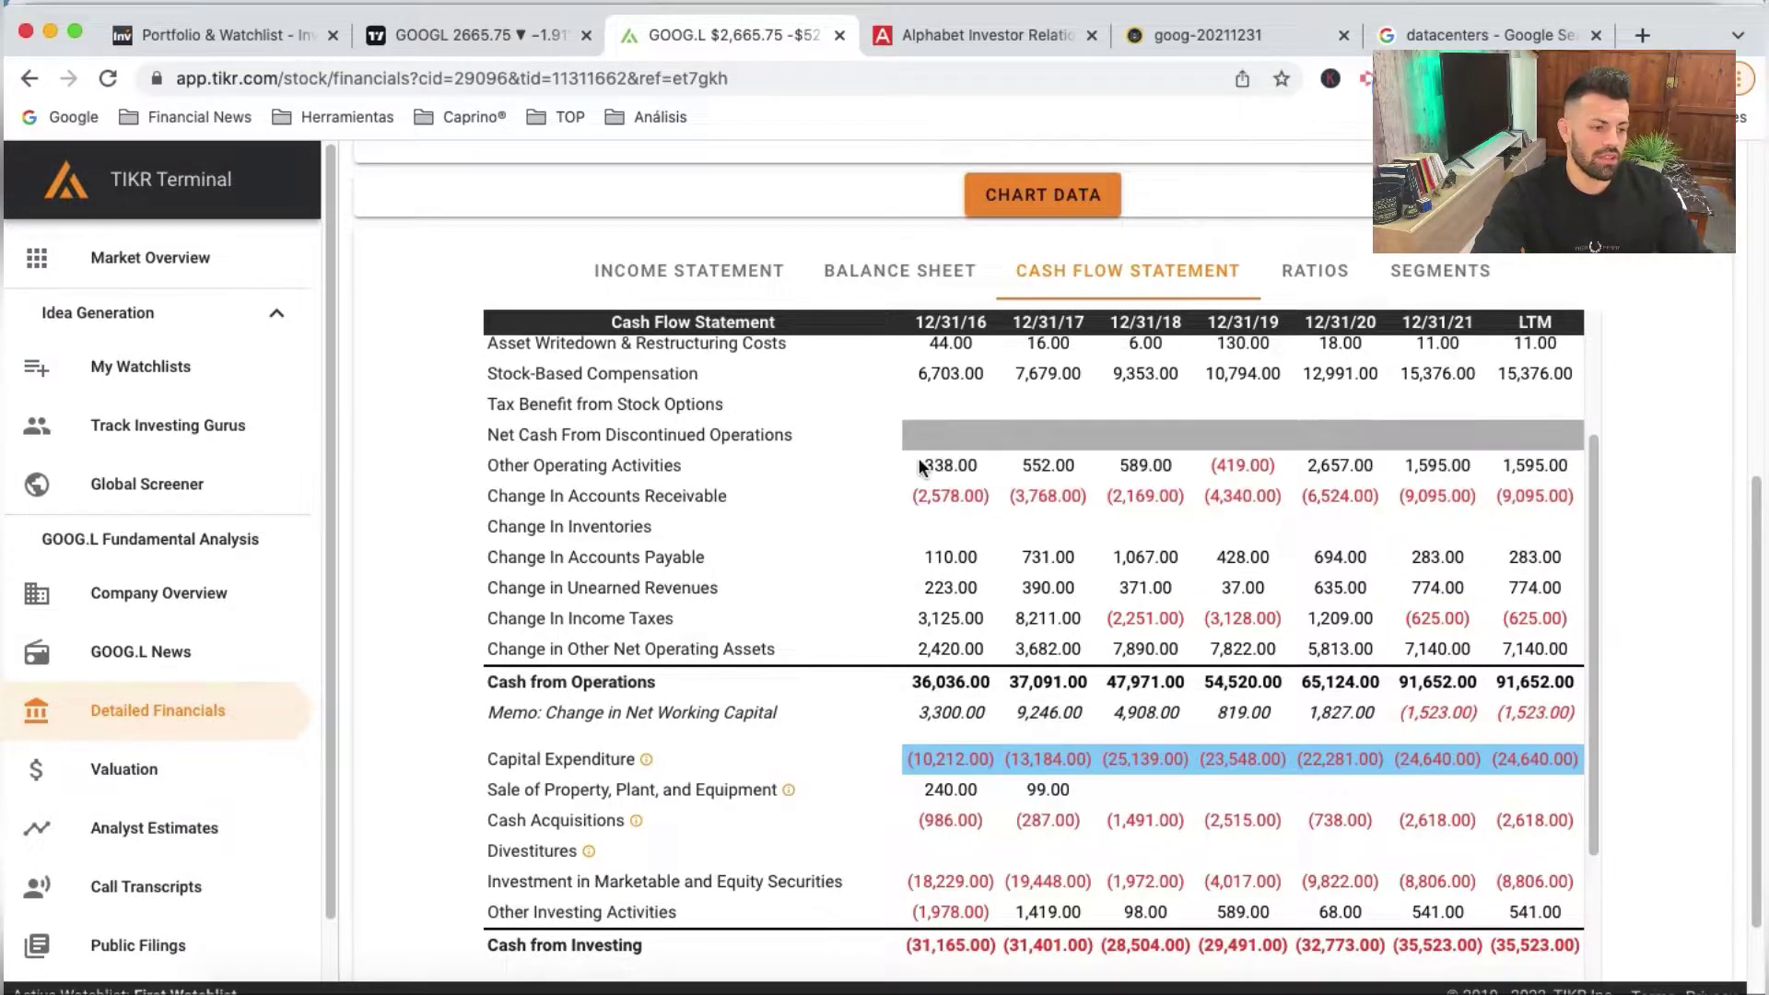
left_click(688, 270)
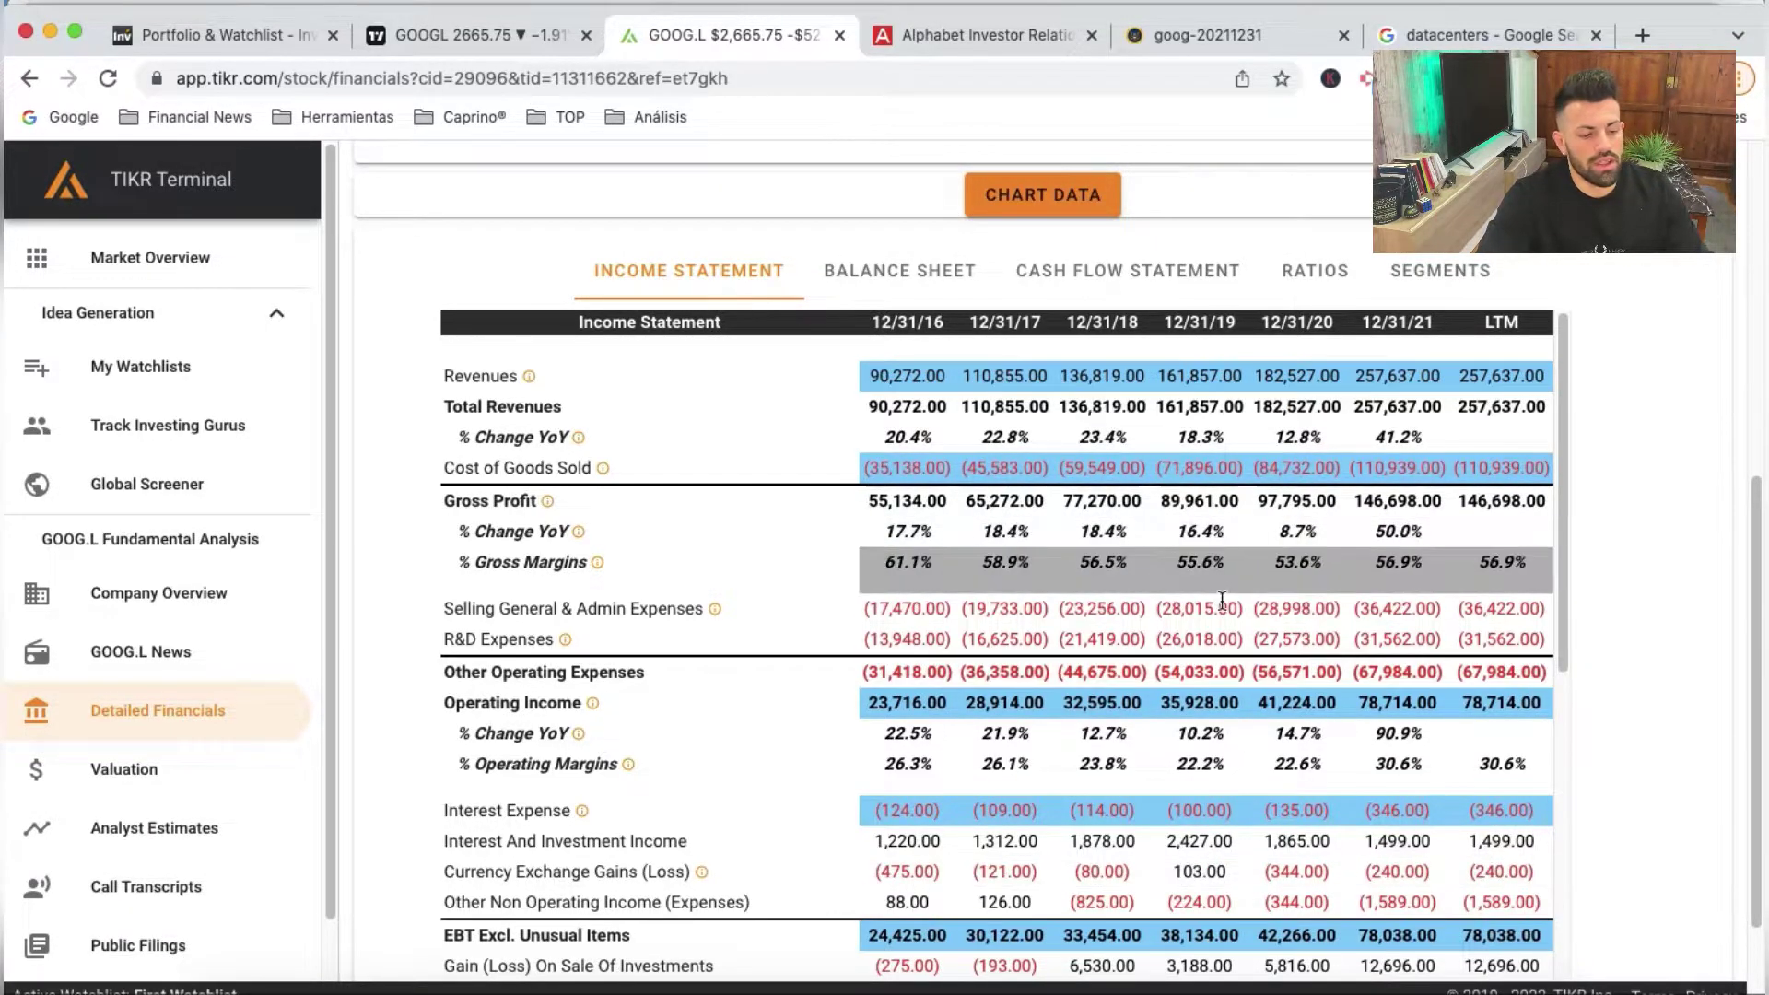
Mark the Total Debt Issued line in the cash flow statement
left_click(1148, 291)
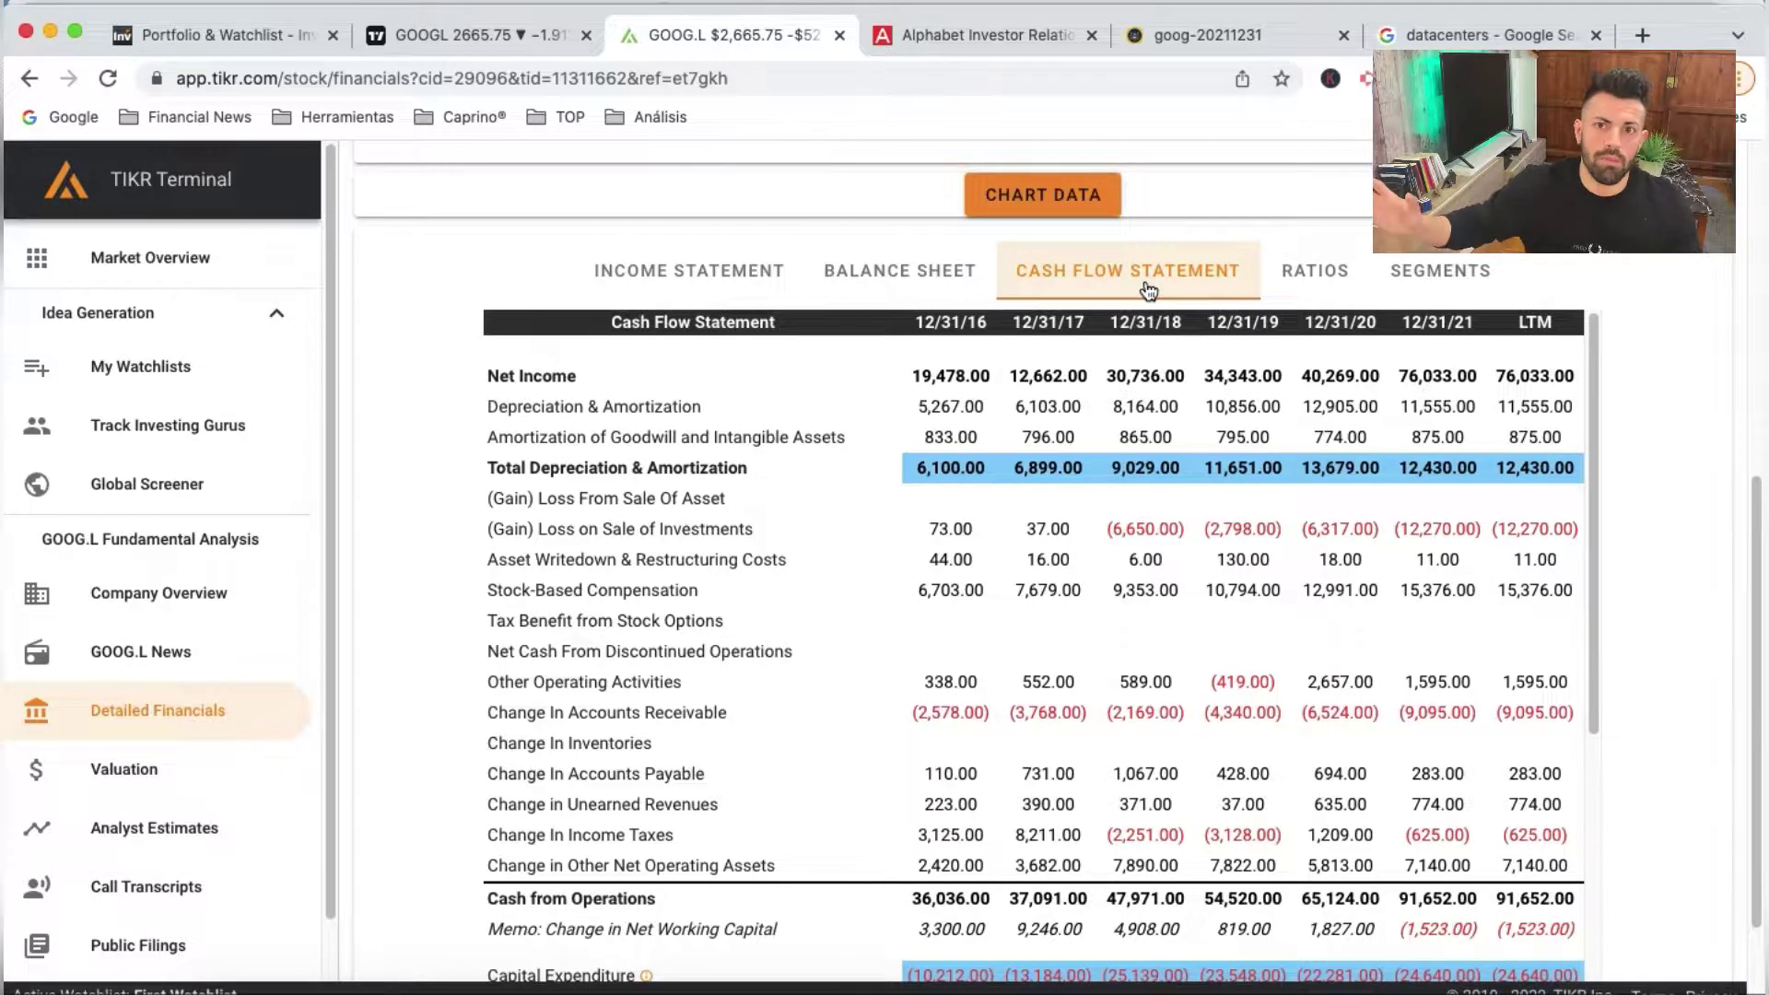
scroll(954, 398, "down", 3)
scroll(954, 398, "down", 2)
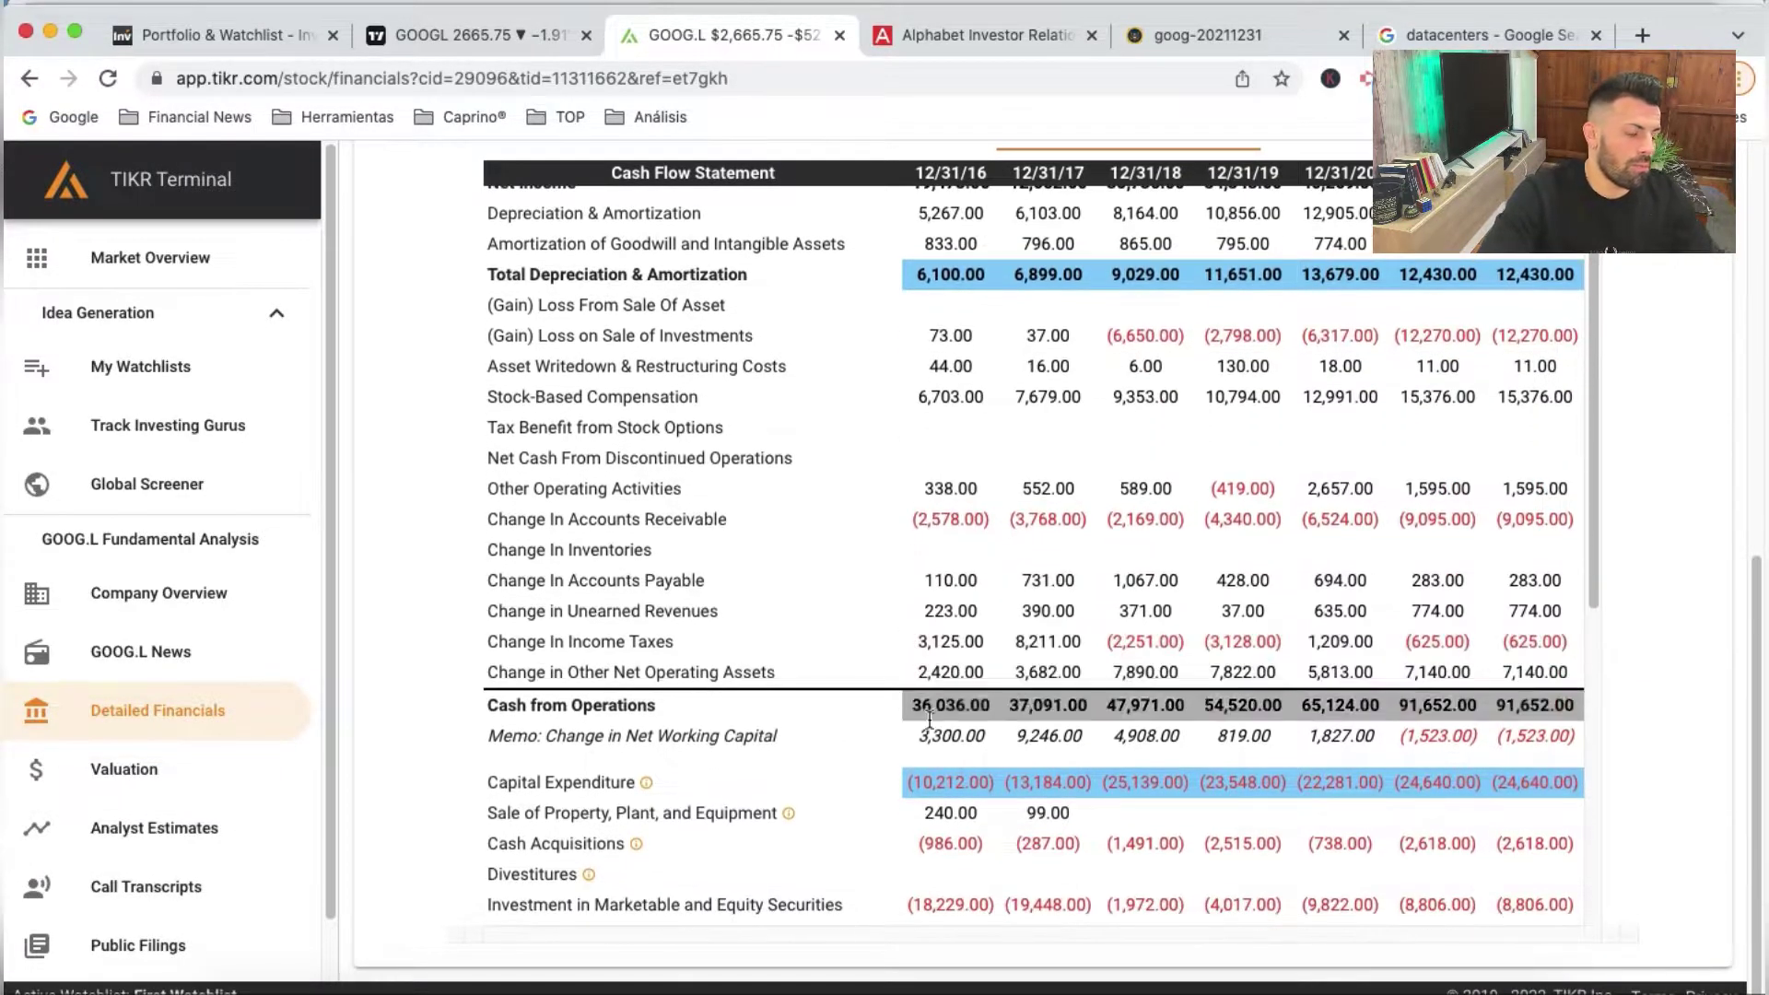
scroll(1016, 817, "down", 3)
scroll(1070, 778, "down", 3)
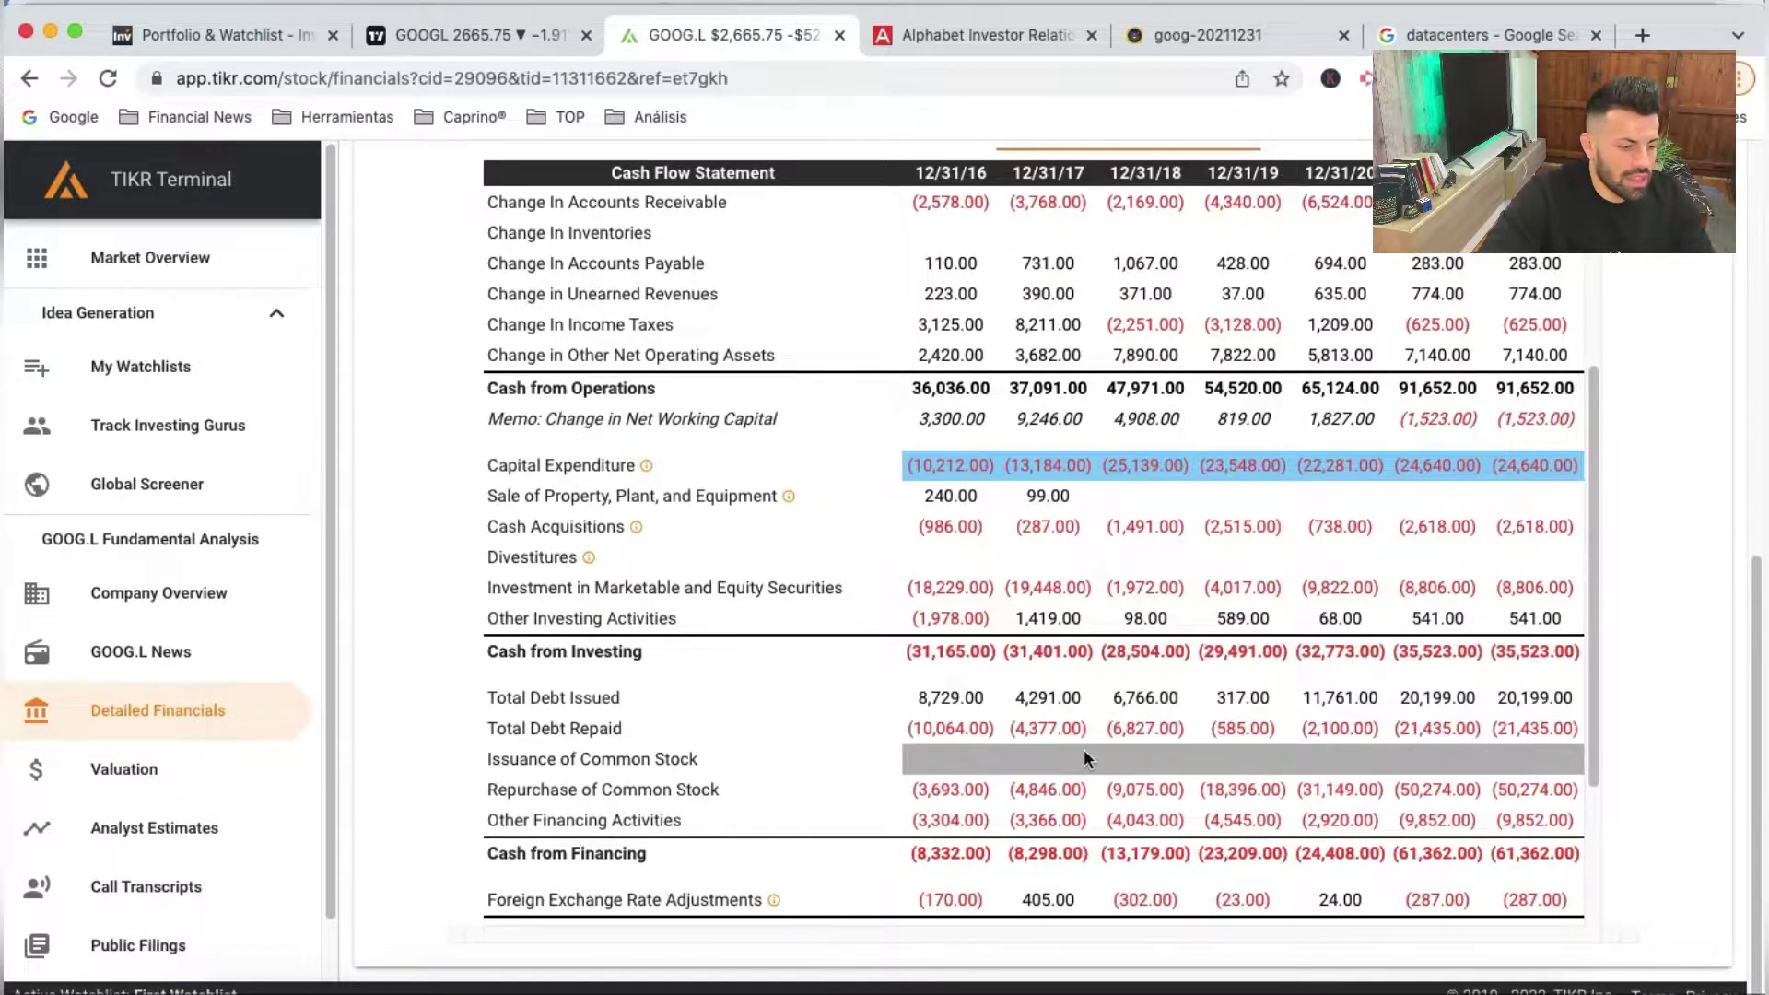
left_click(1054, 700)
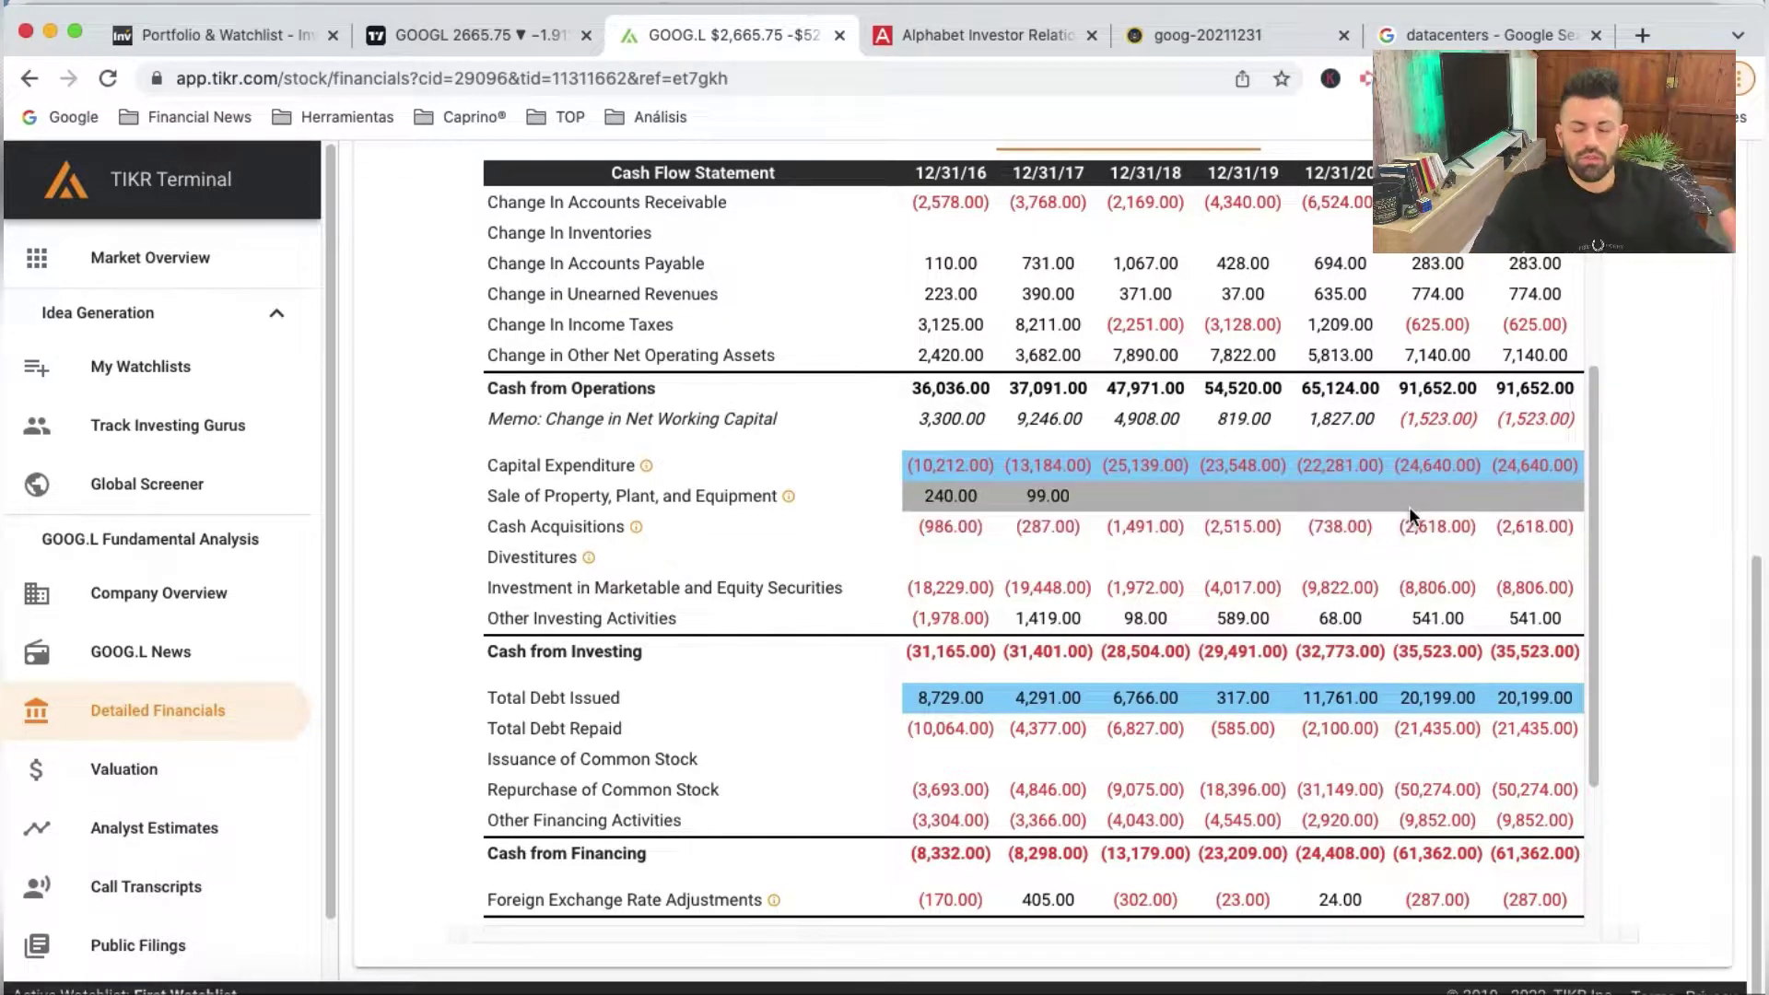
Glance at the balance sheet and income statement, then bring Excel's Libro2 to the front
scroll(1666, 415, "up", 2)
scroll(1666, 426, "up", 1)
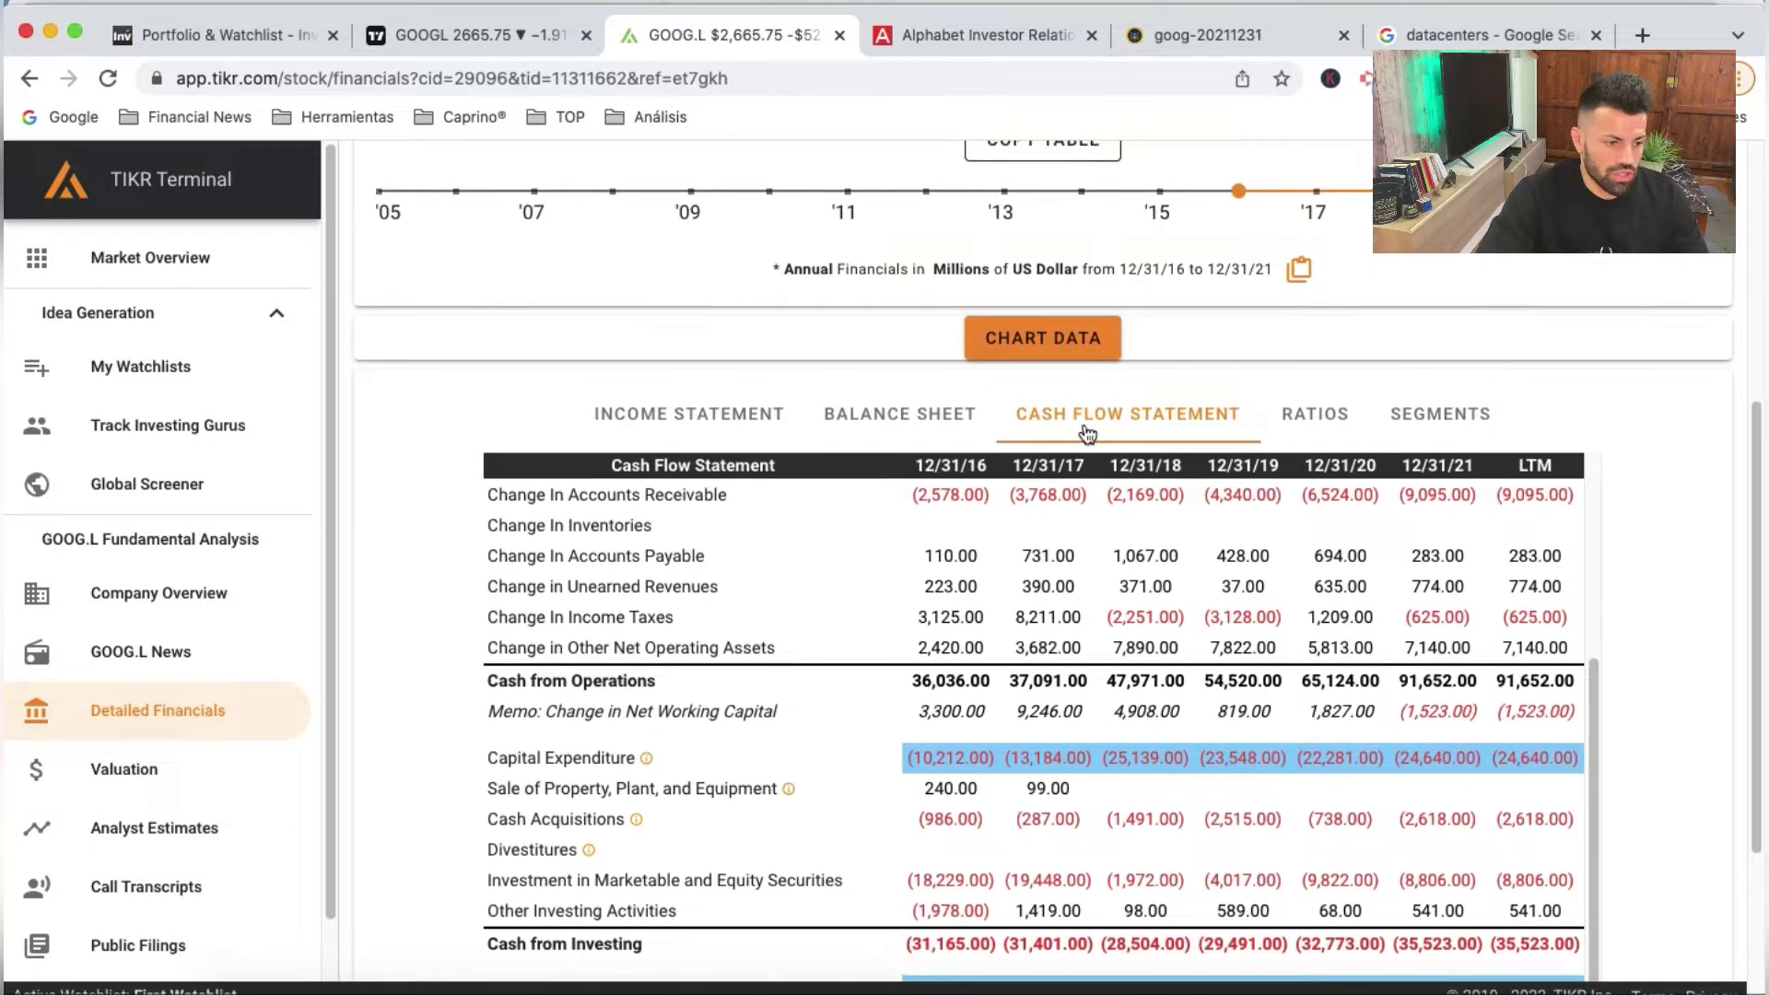
left_click(871, 415)
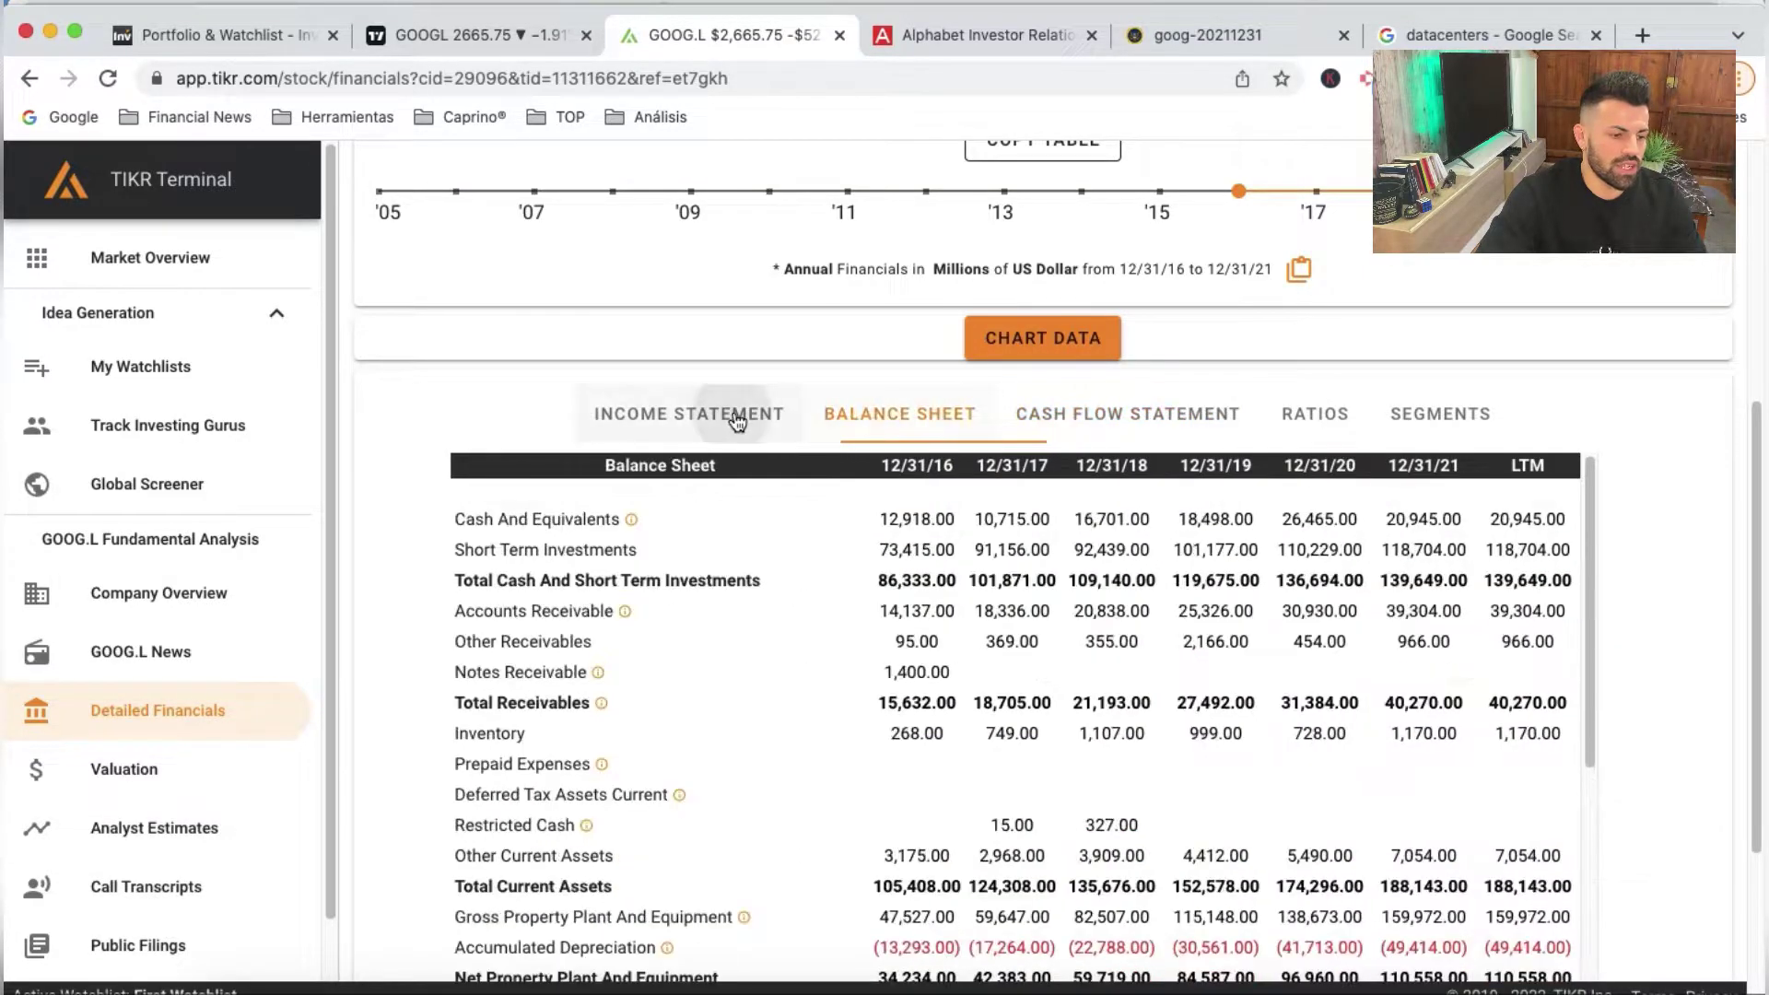
left_click(735, 414)
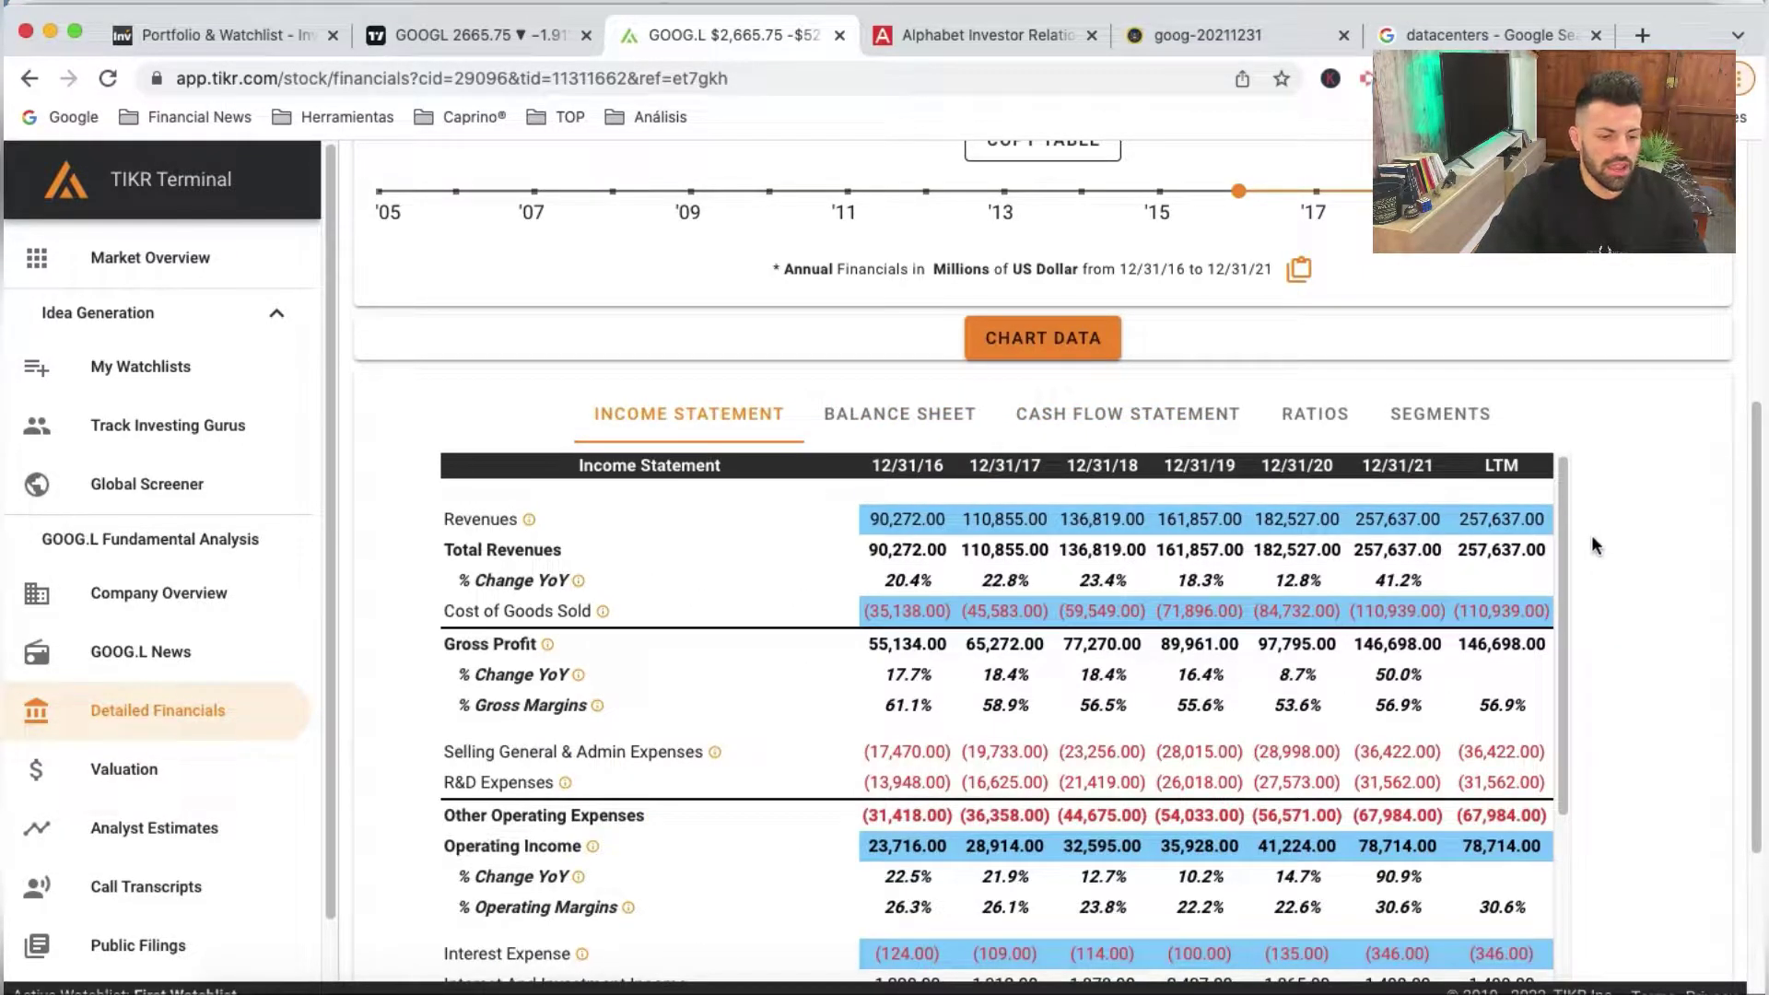
left_click(1276, 988)
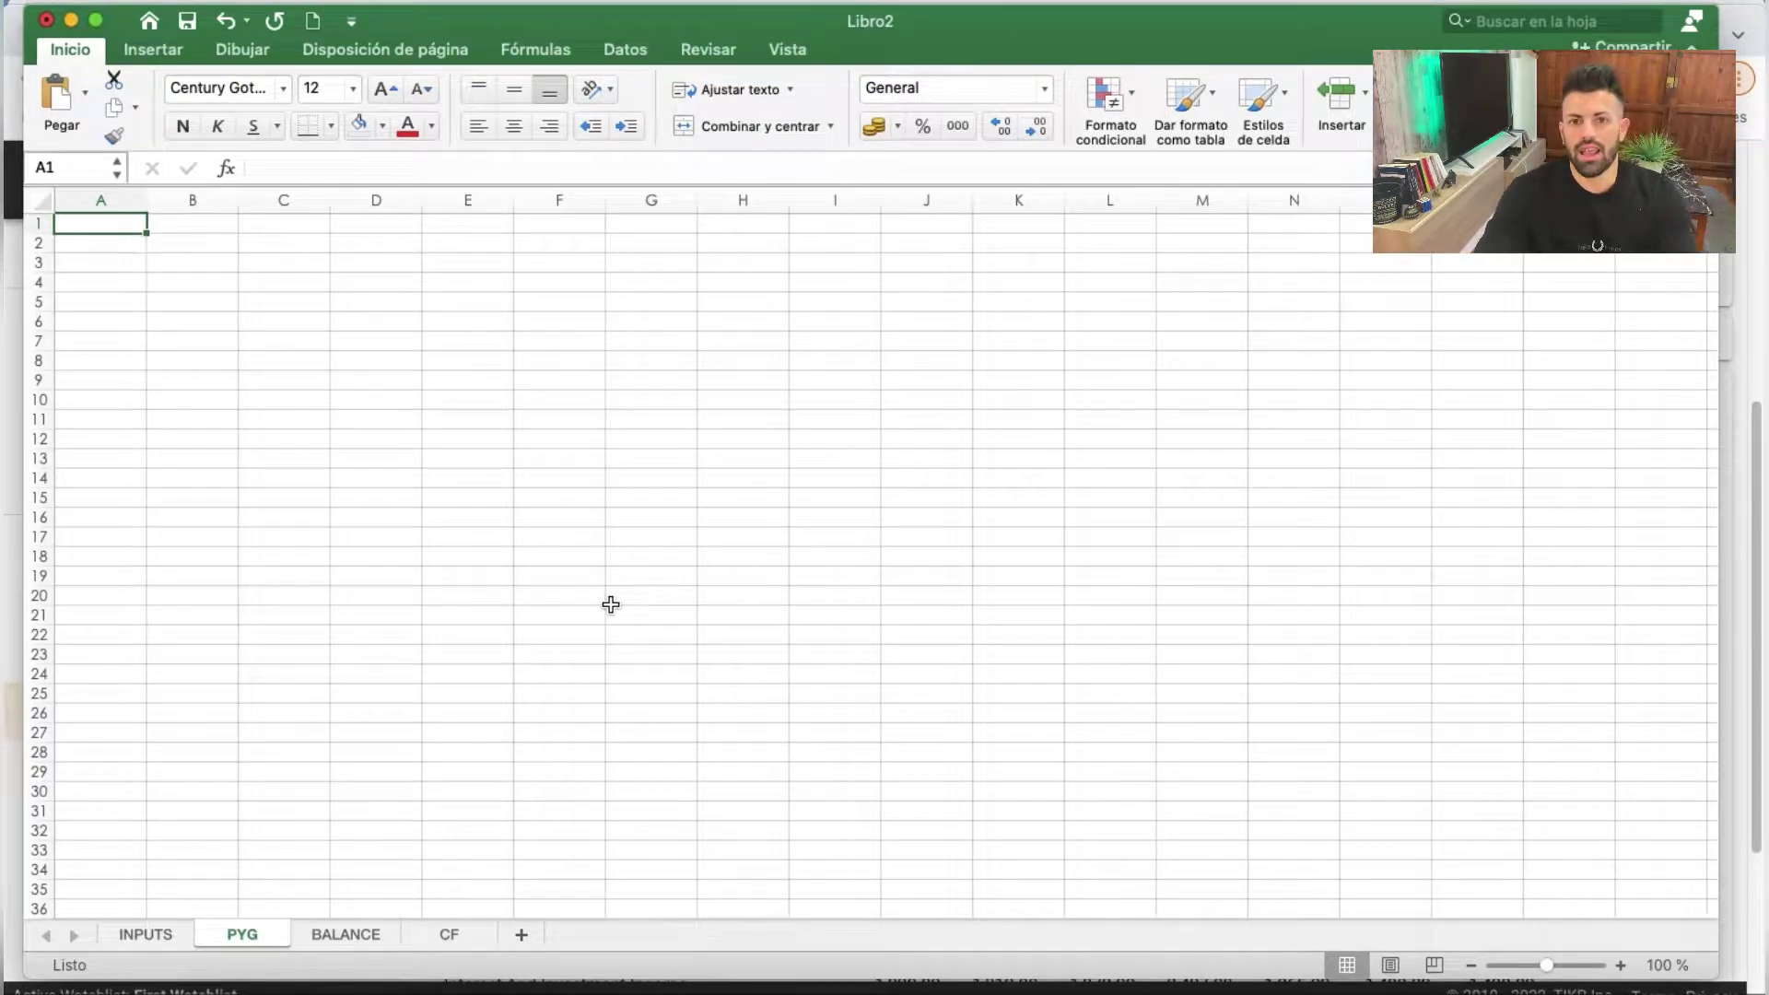
Look over Libro2's empty BALANCE, CF and PYG sheets, ending on cell F15 of PYG
left_click(365, 934)
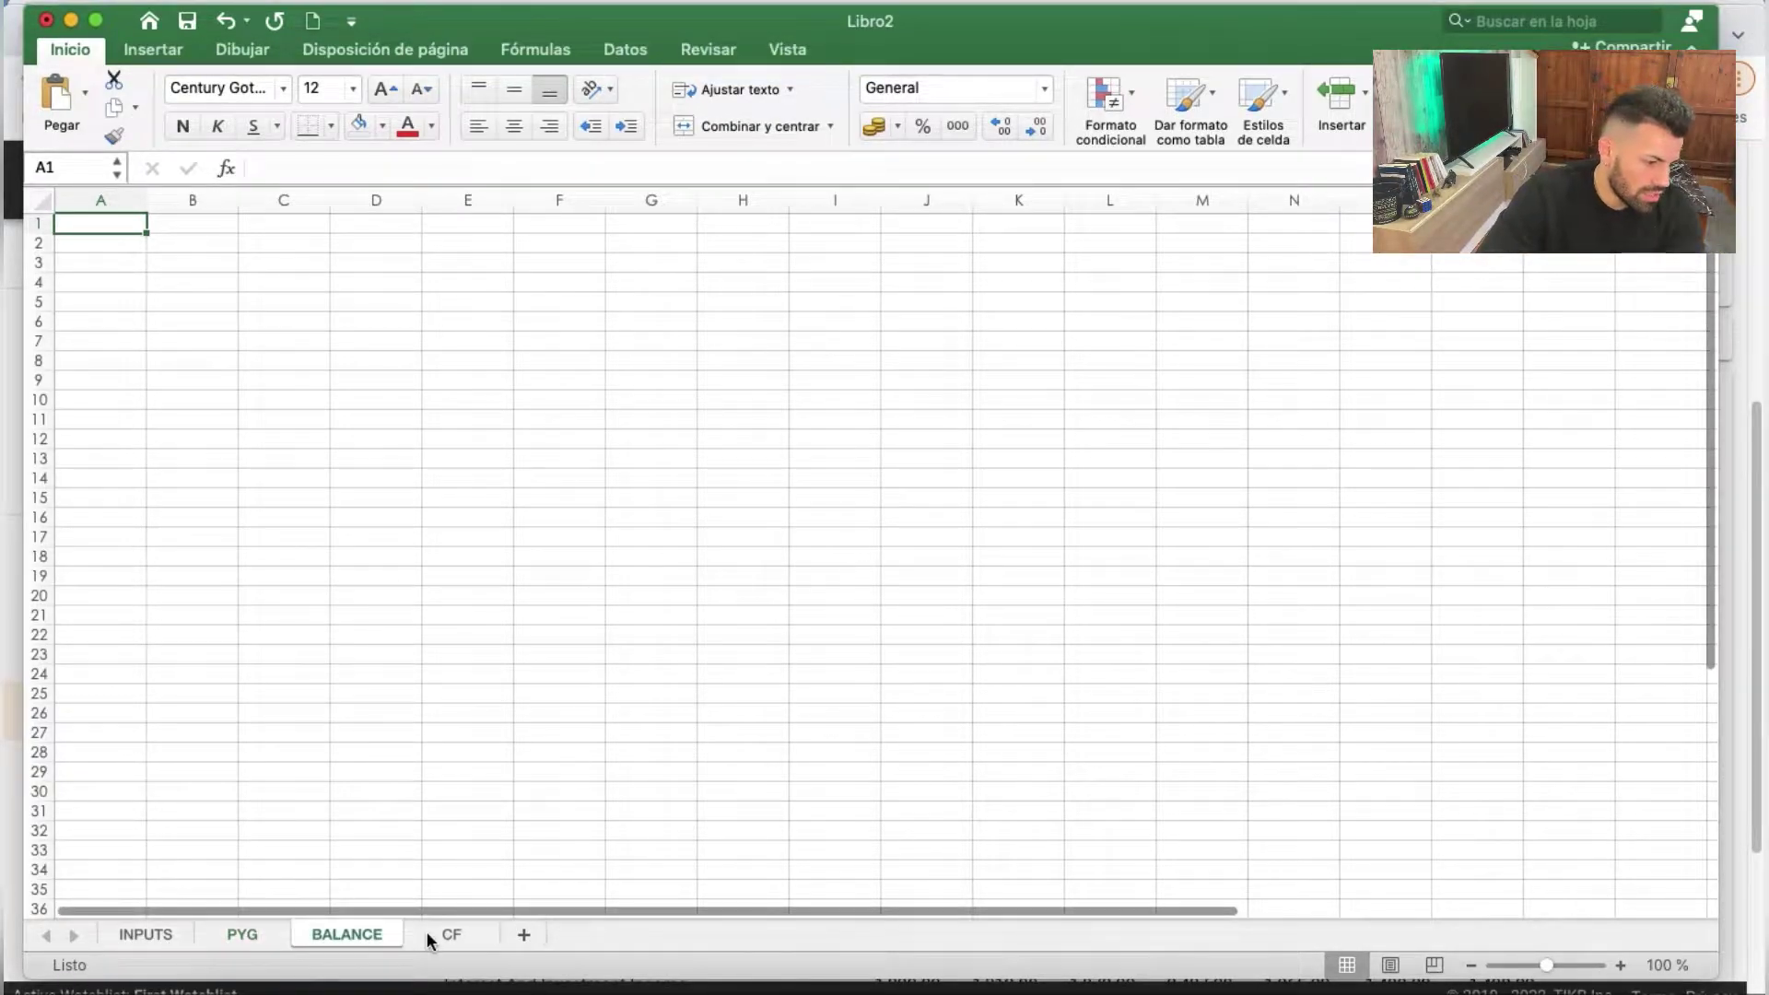
left_click(427, 931)
left_click(246, 936)
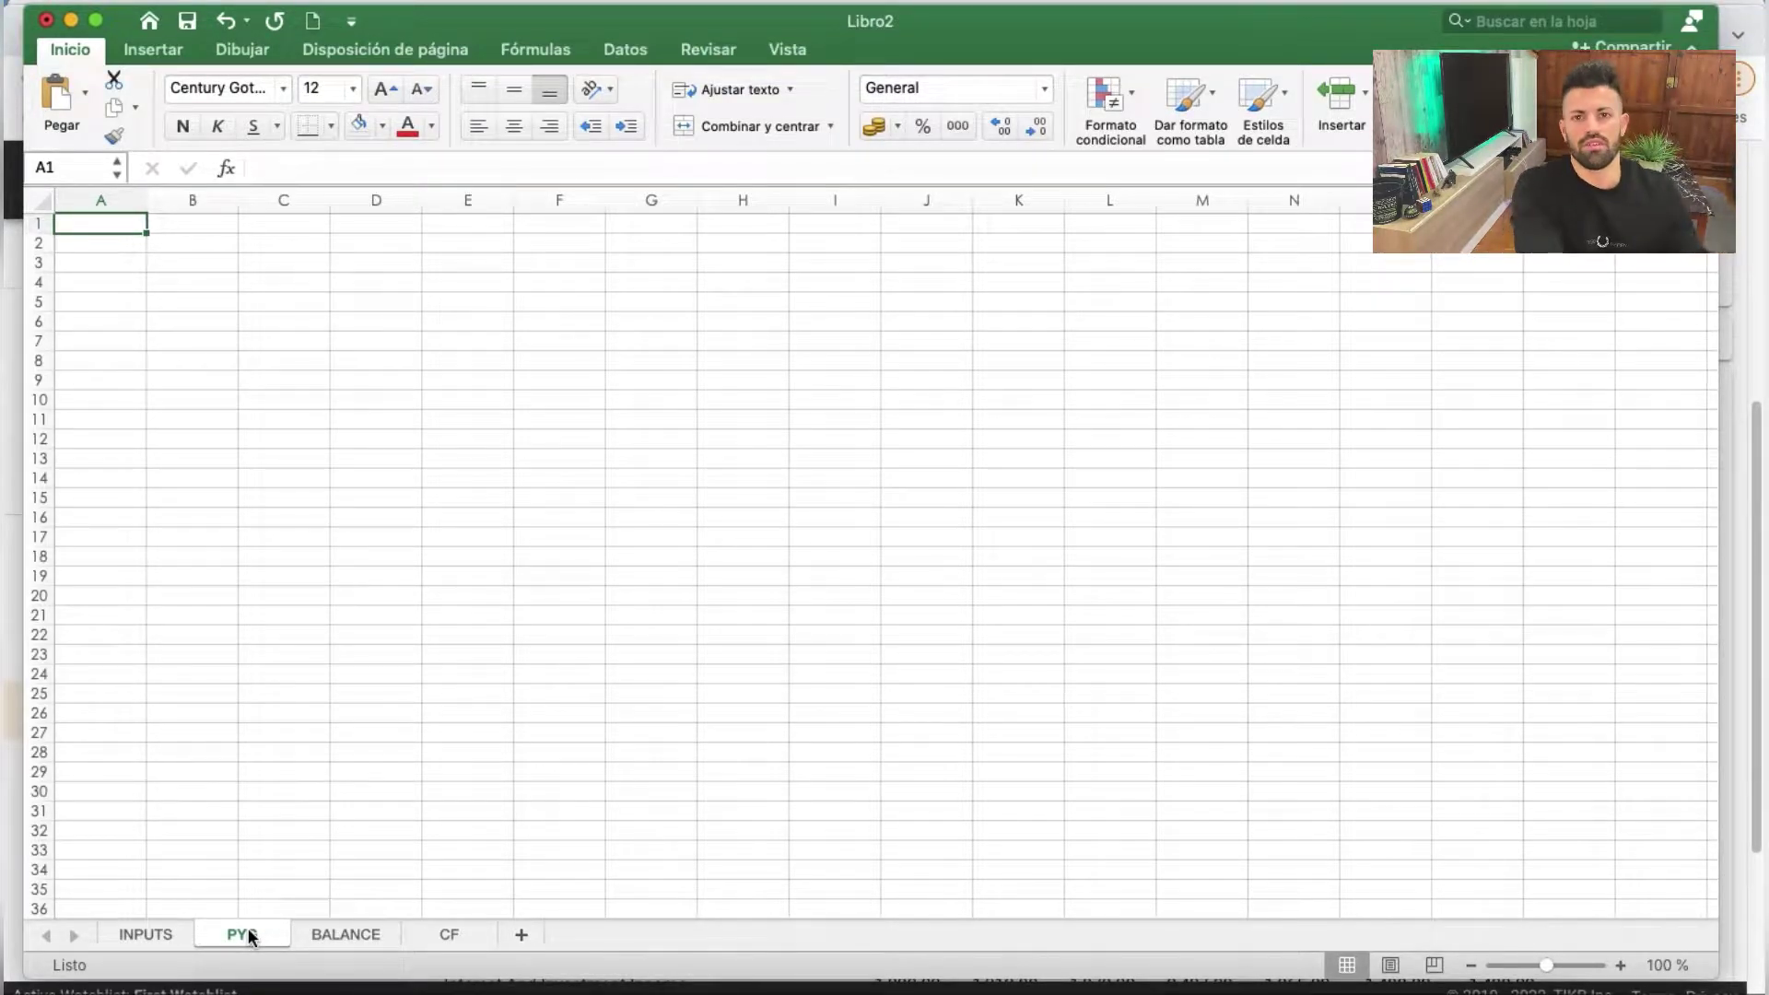
left_click(248, 934)
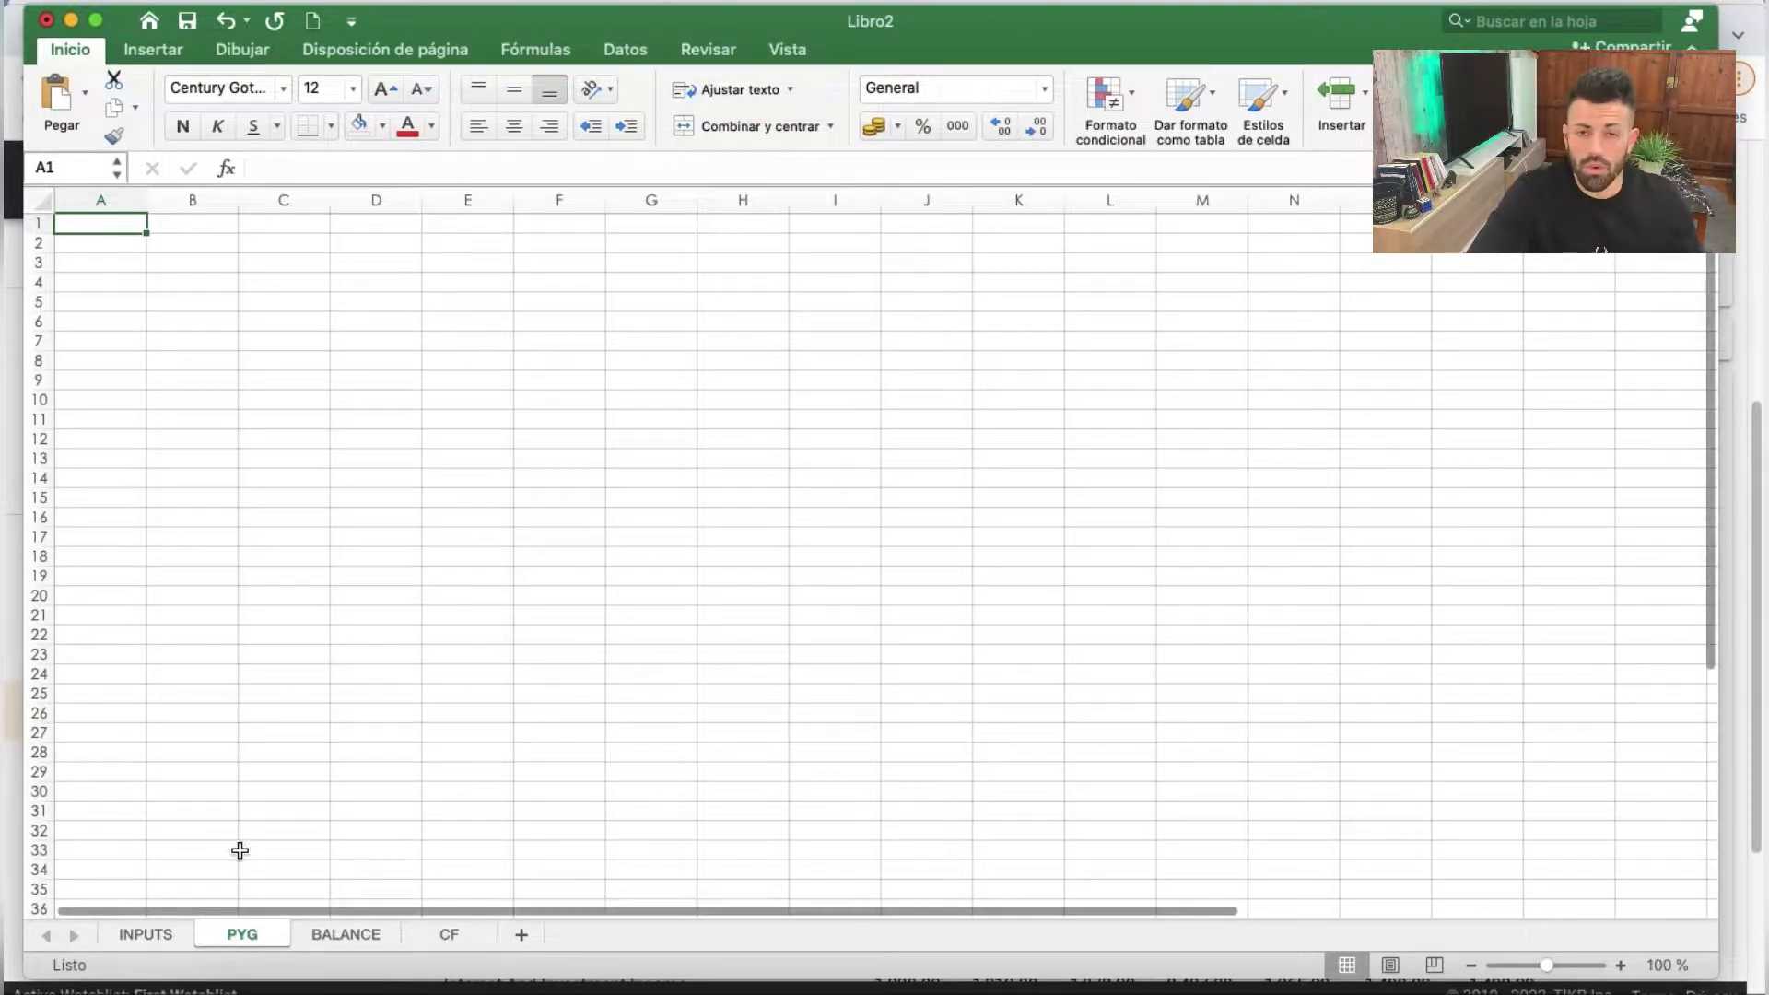
left_click(514, 508)
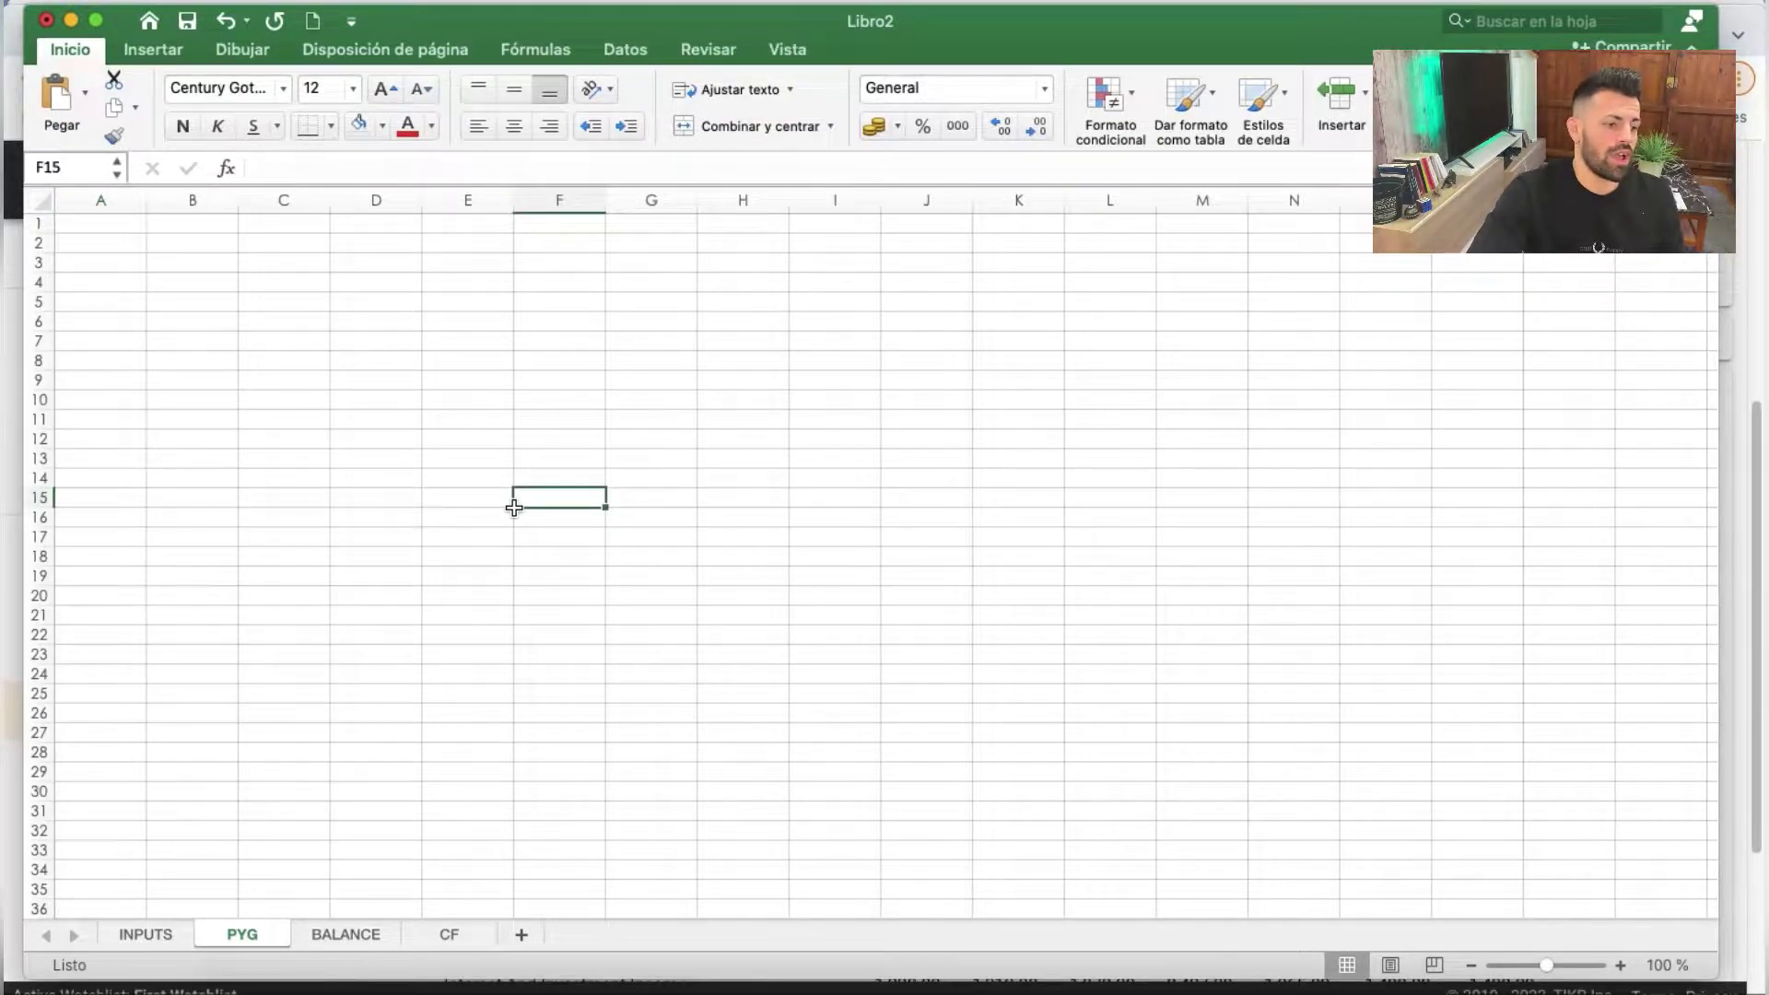
Compare TIKR's Revenues line against the PYG sheet, then return to the TIKR income statement
key("super+Tab")
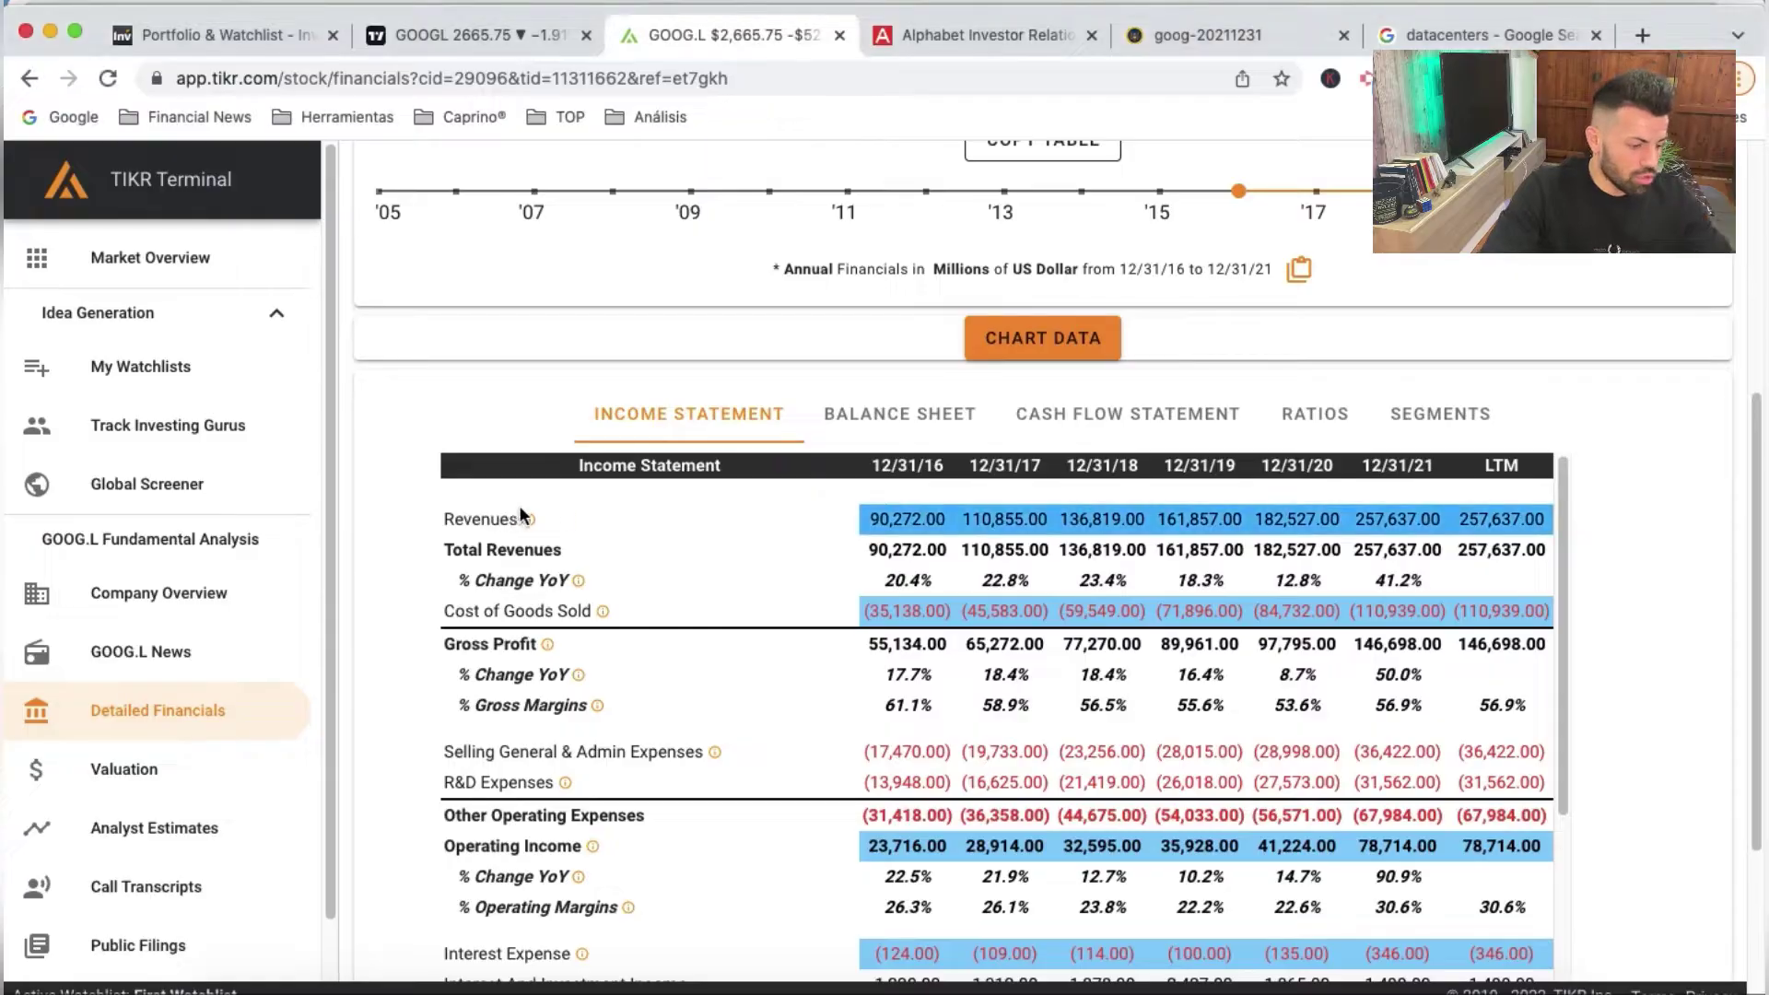
left_click(1249, 547)
key("super+Tab")
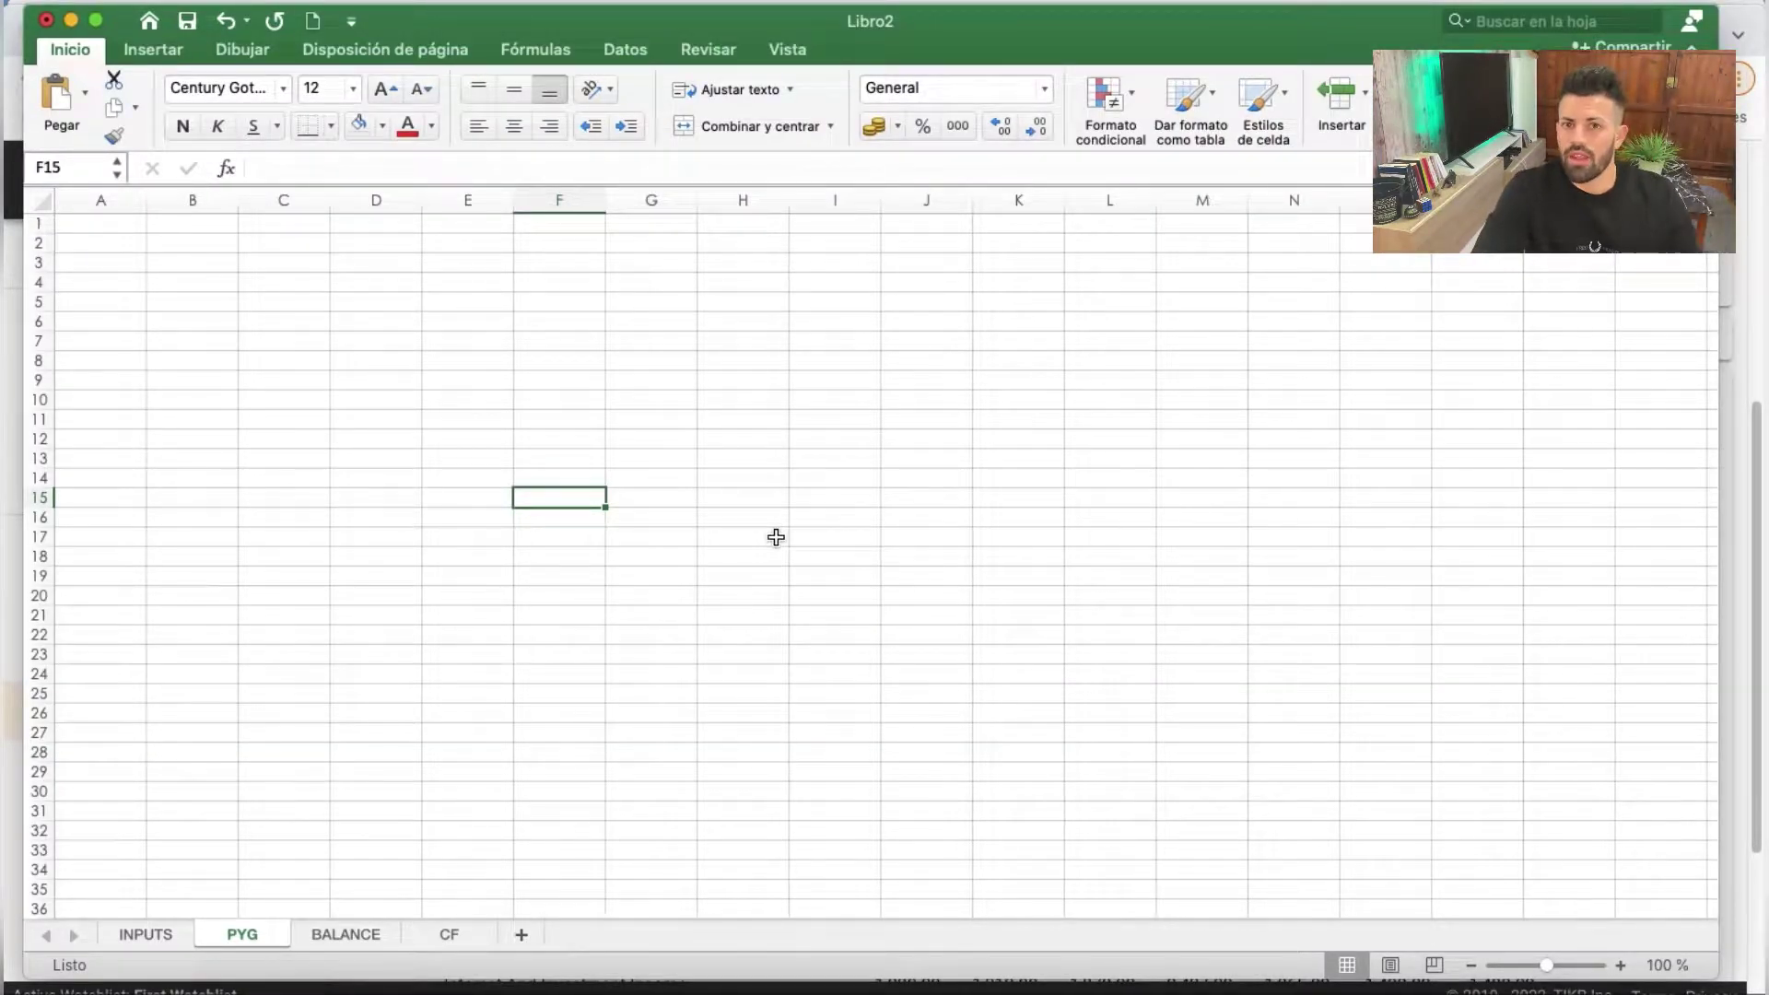
left_click(707, 403)
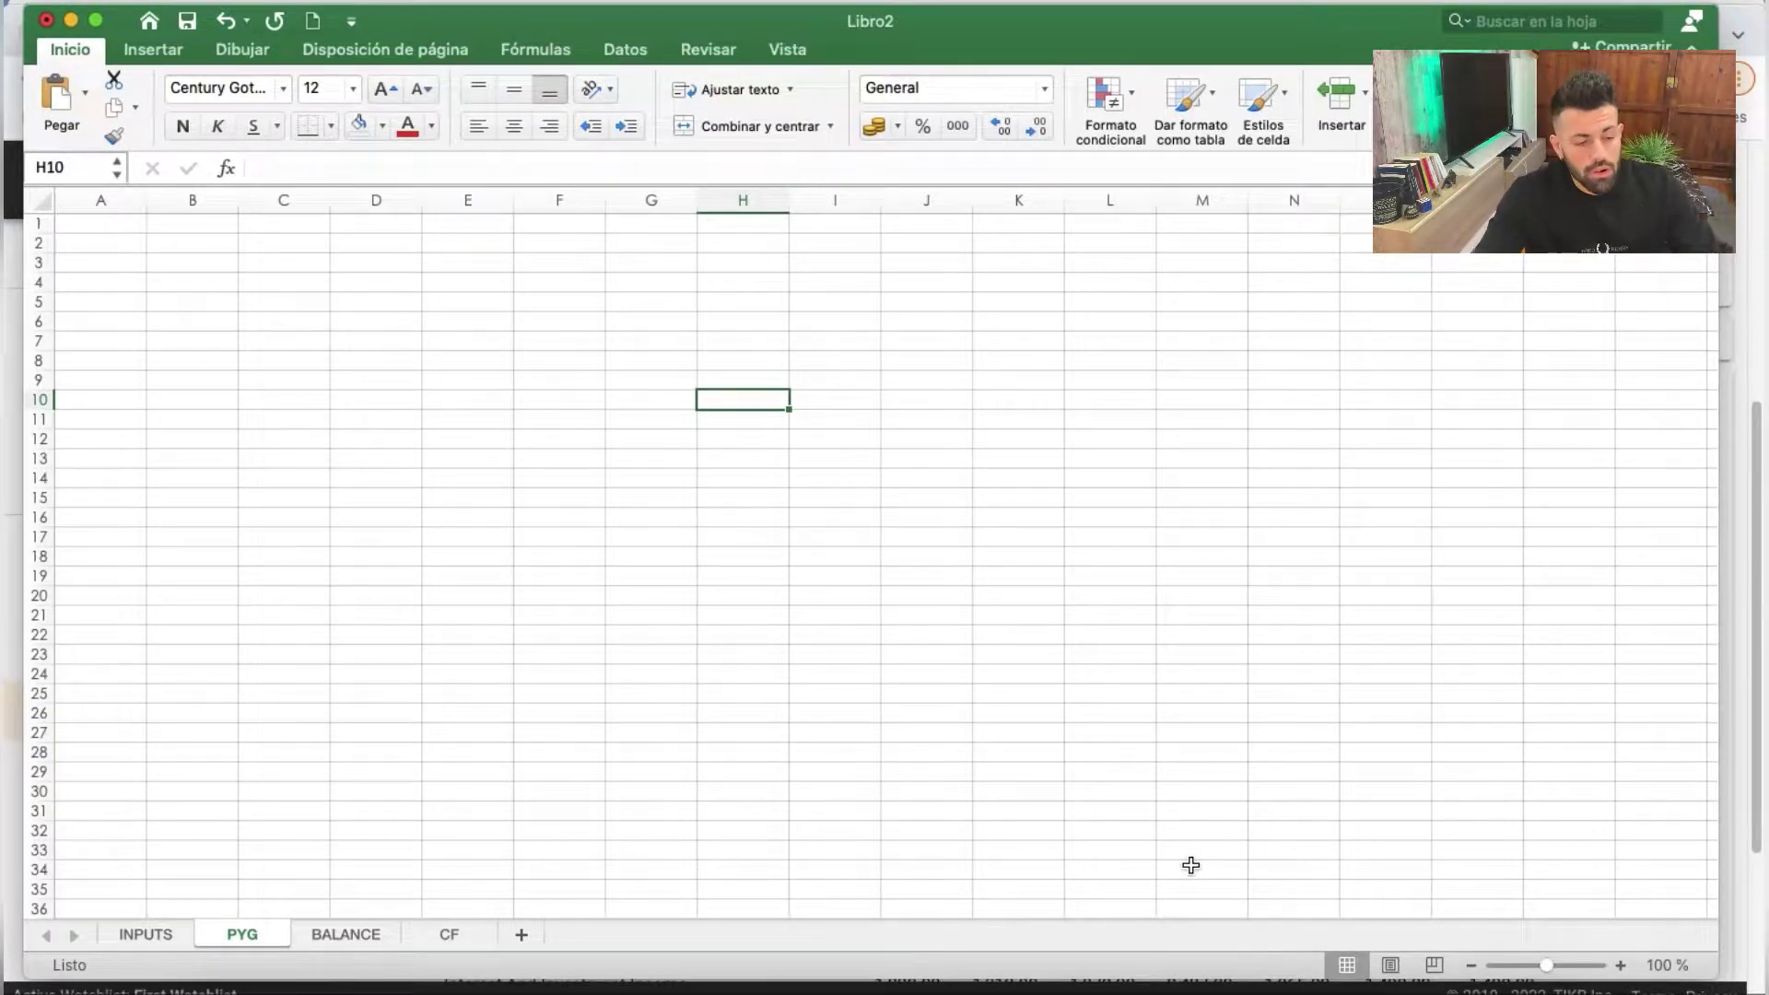
key("super+Tab")
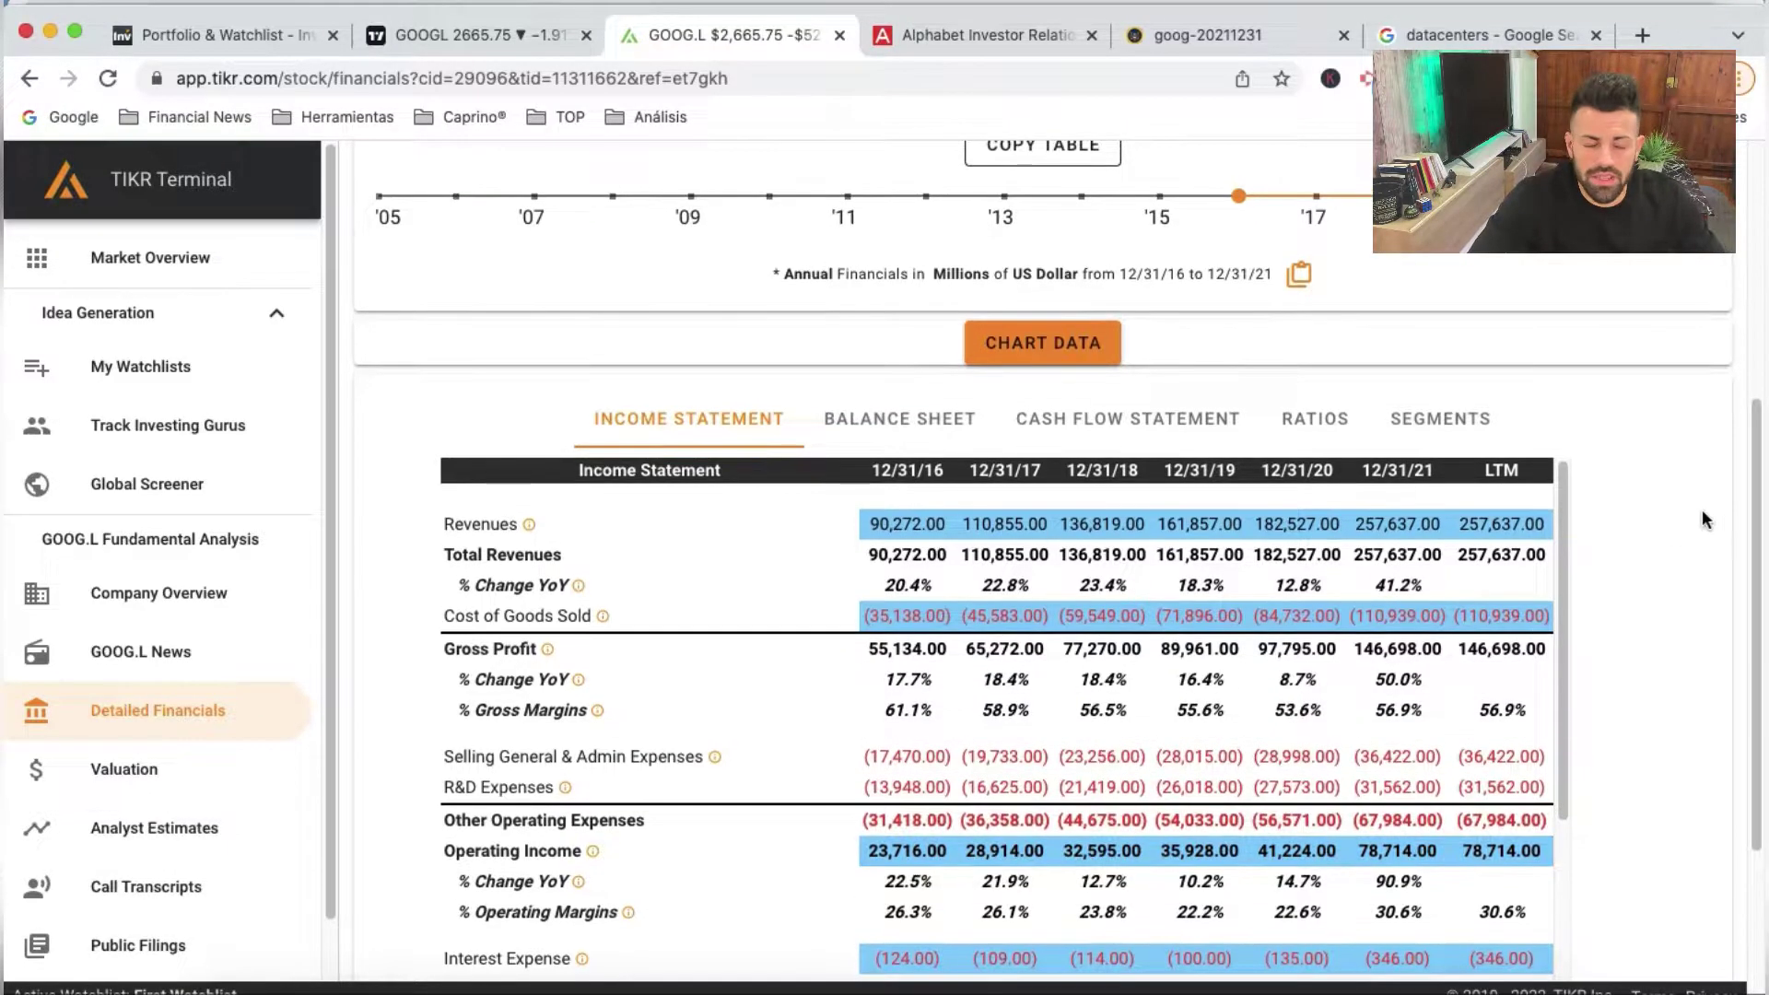
Set the TIKR income statement timeline to run from 2008 to 2021
scroll(1603, 636, "up", 1)
scroll(1622, 553, "down", 4)
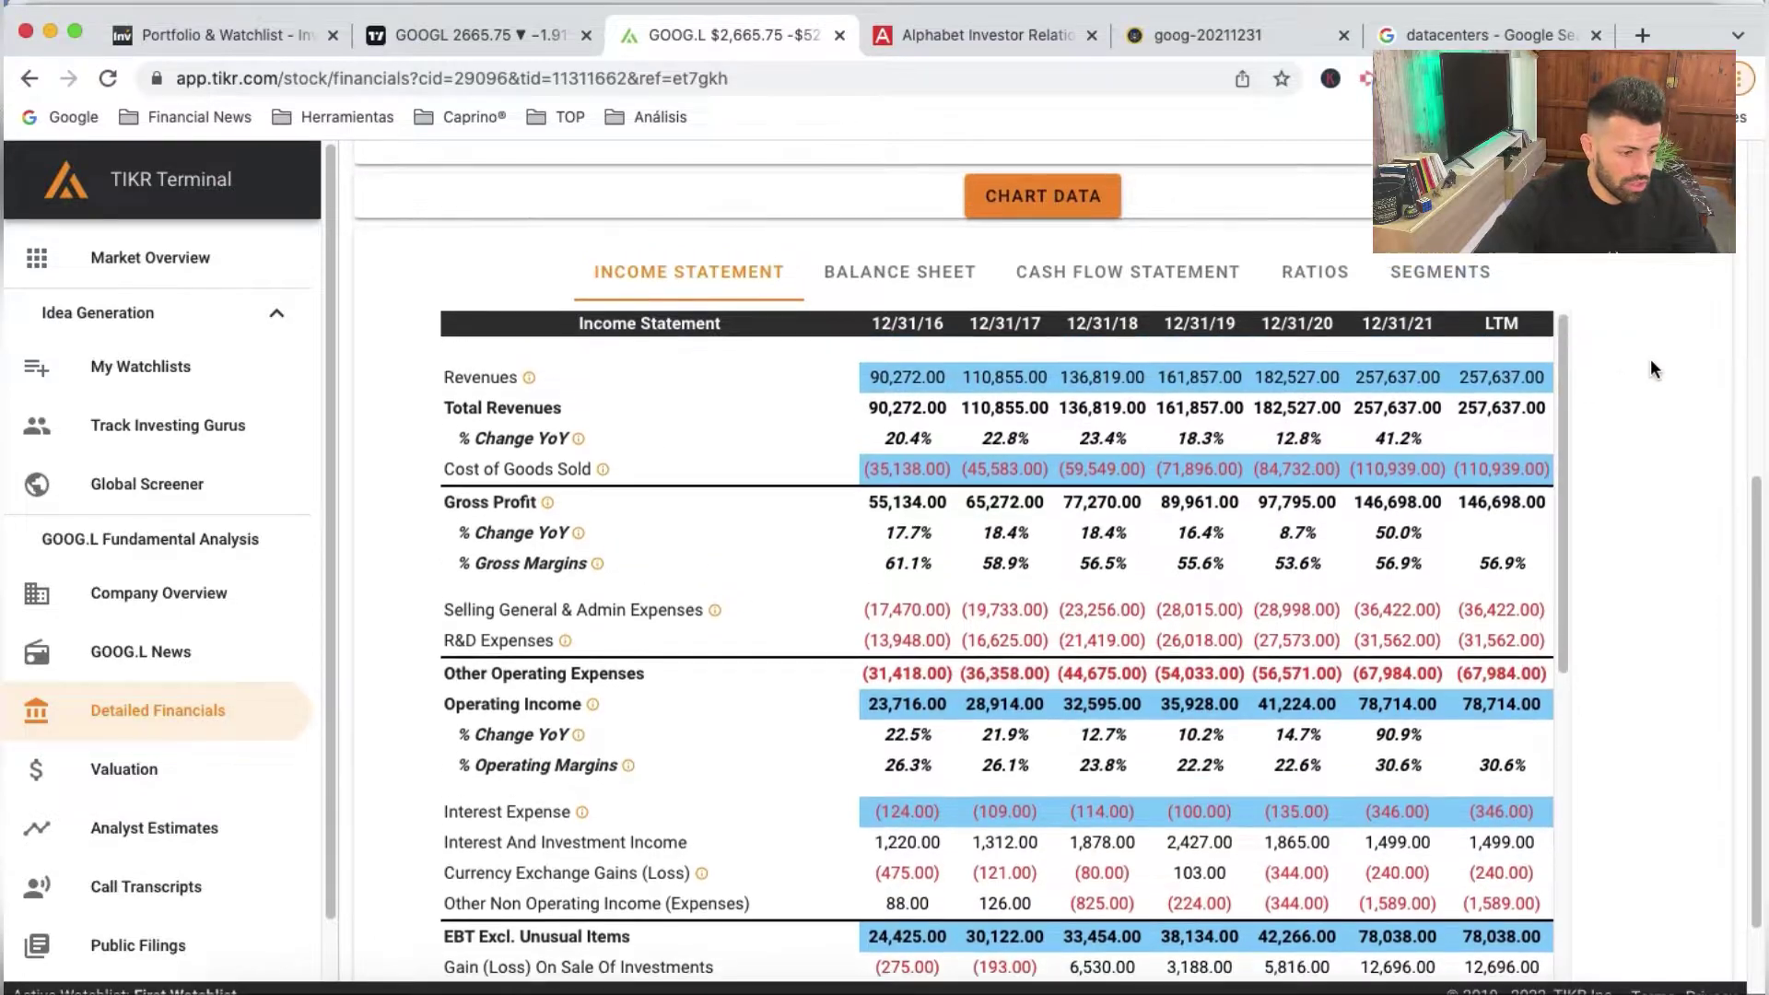
scroll(1640, 364, "up", 5)
left_click_drag(1240, 284, 613, 287)
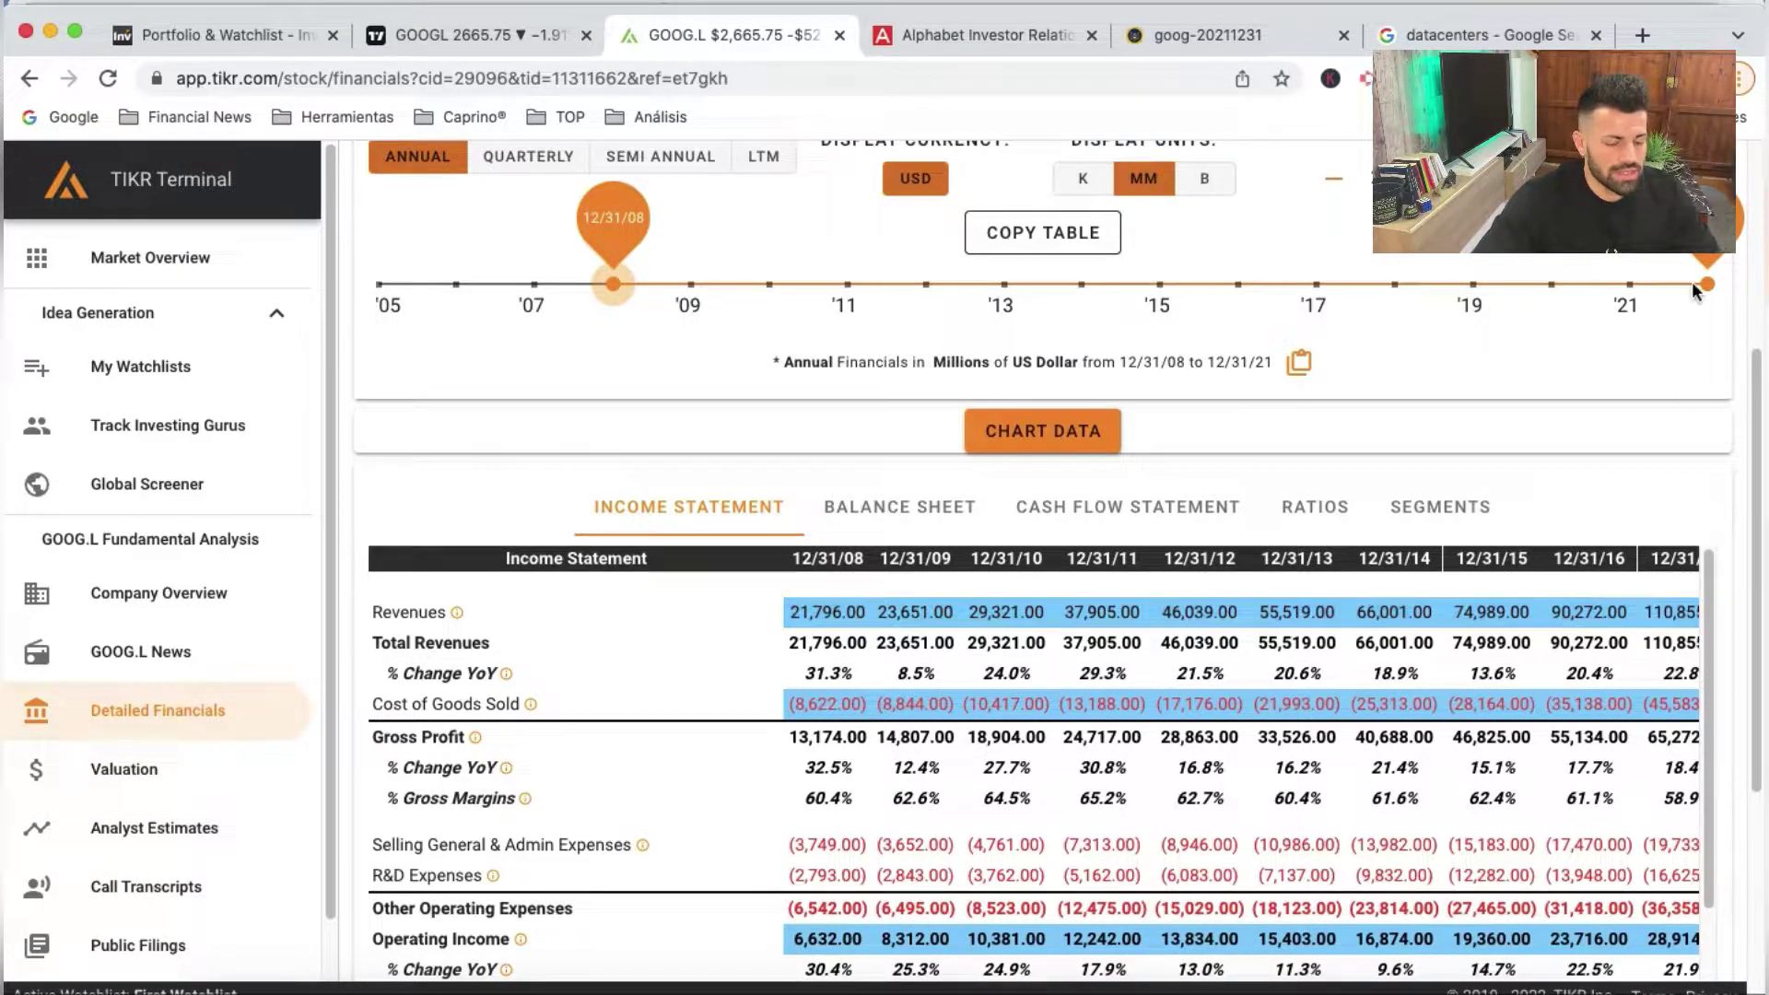
left_click_drag(1704, 284, 1631, 285)
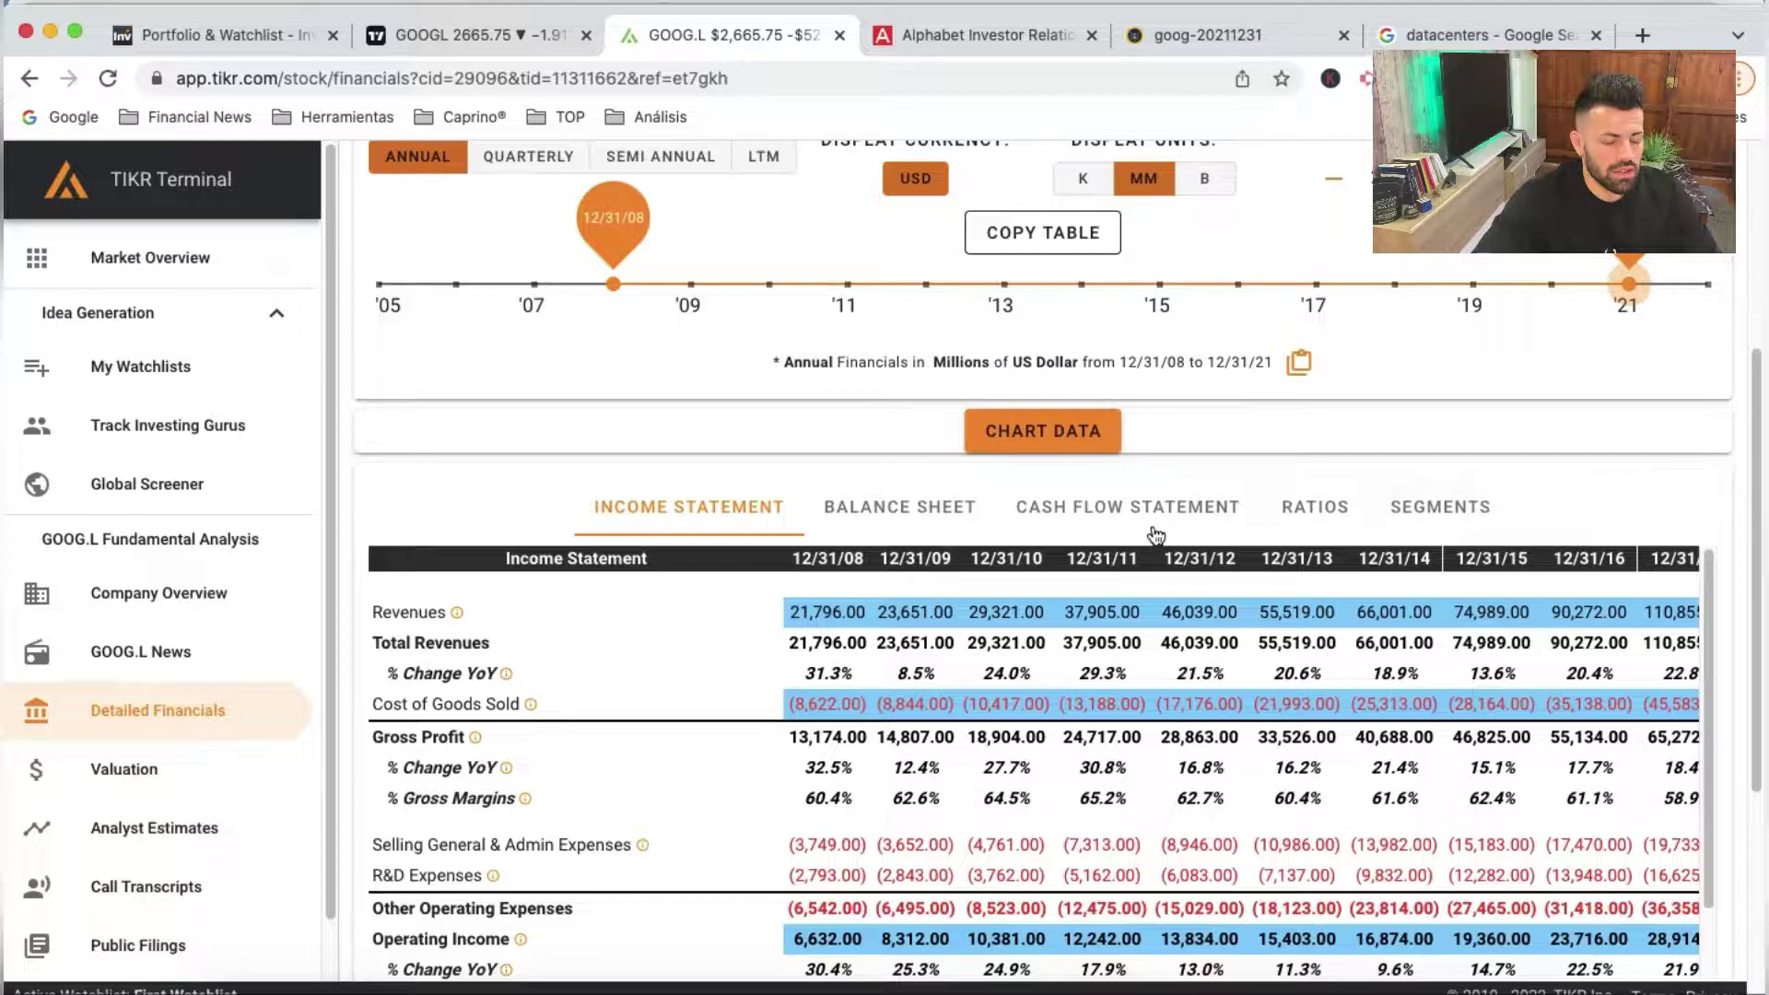
Copy the whole income statement table and target cell B3 of Excel's PYG sheet for pasting
left_click(1073, 253)
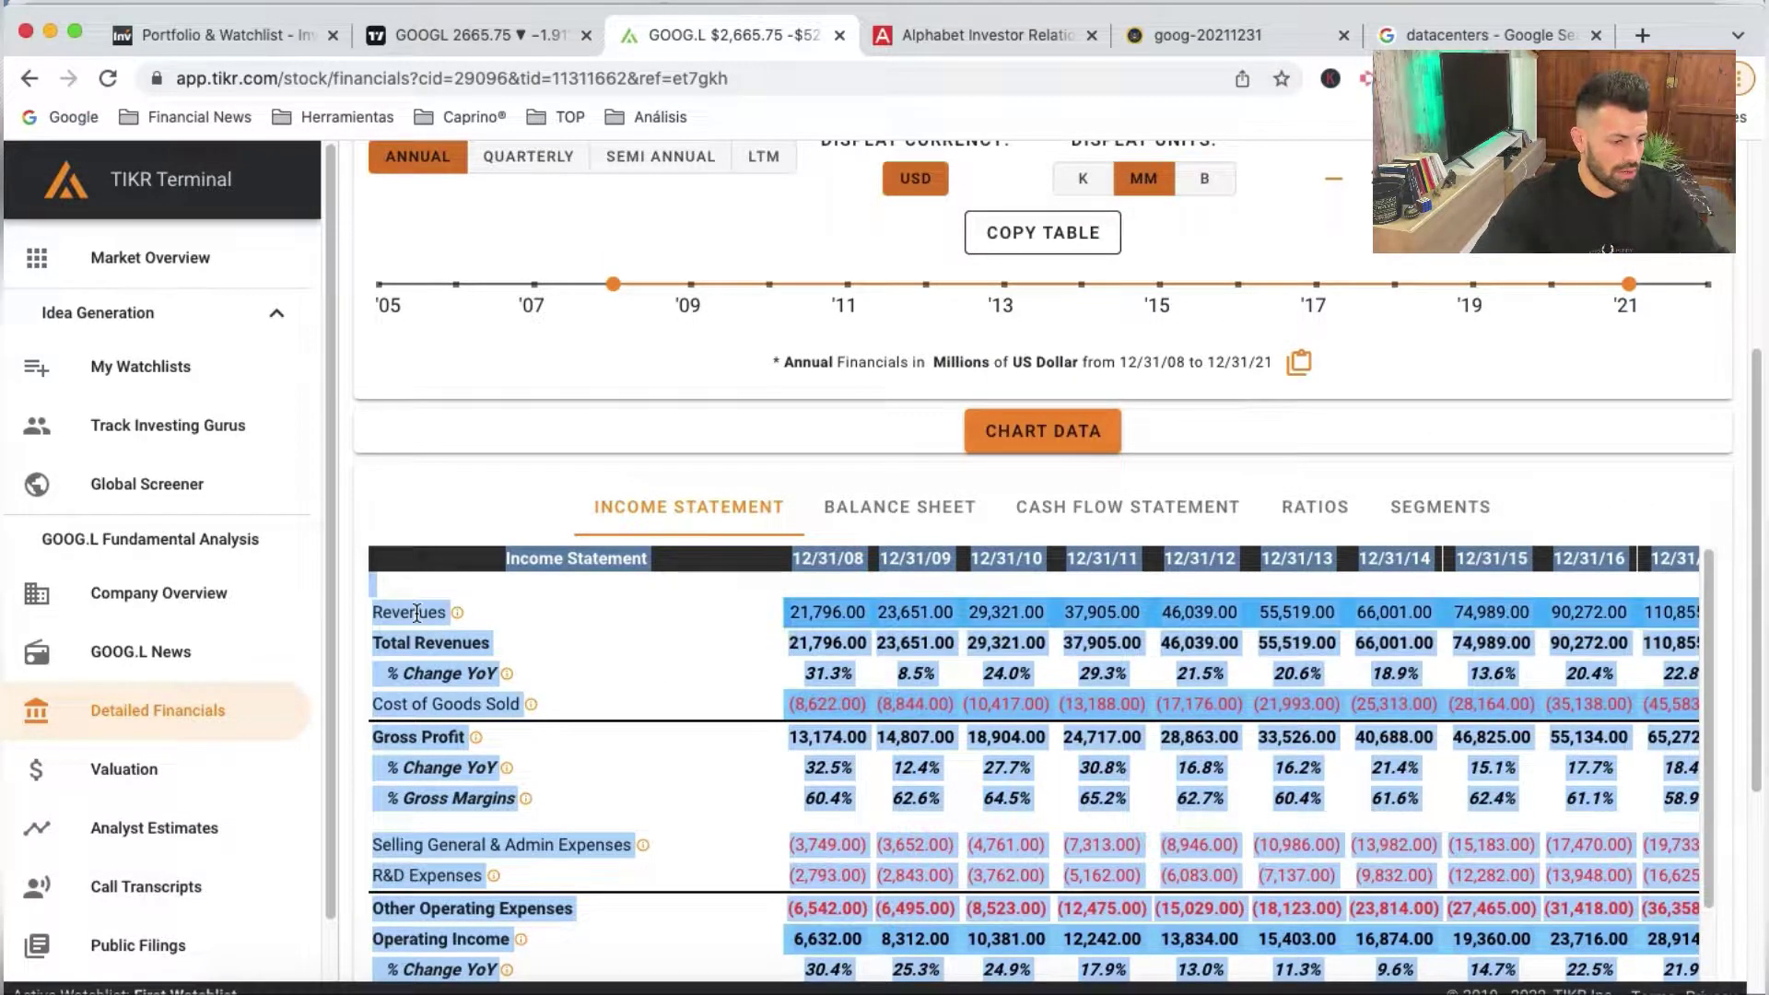
right_click(416, 613)
left_click(530, 660)
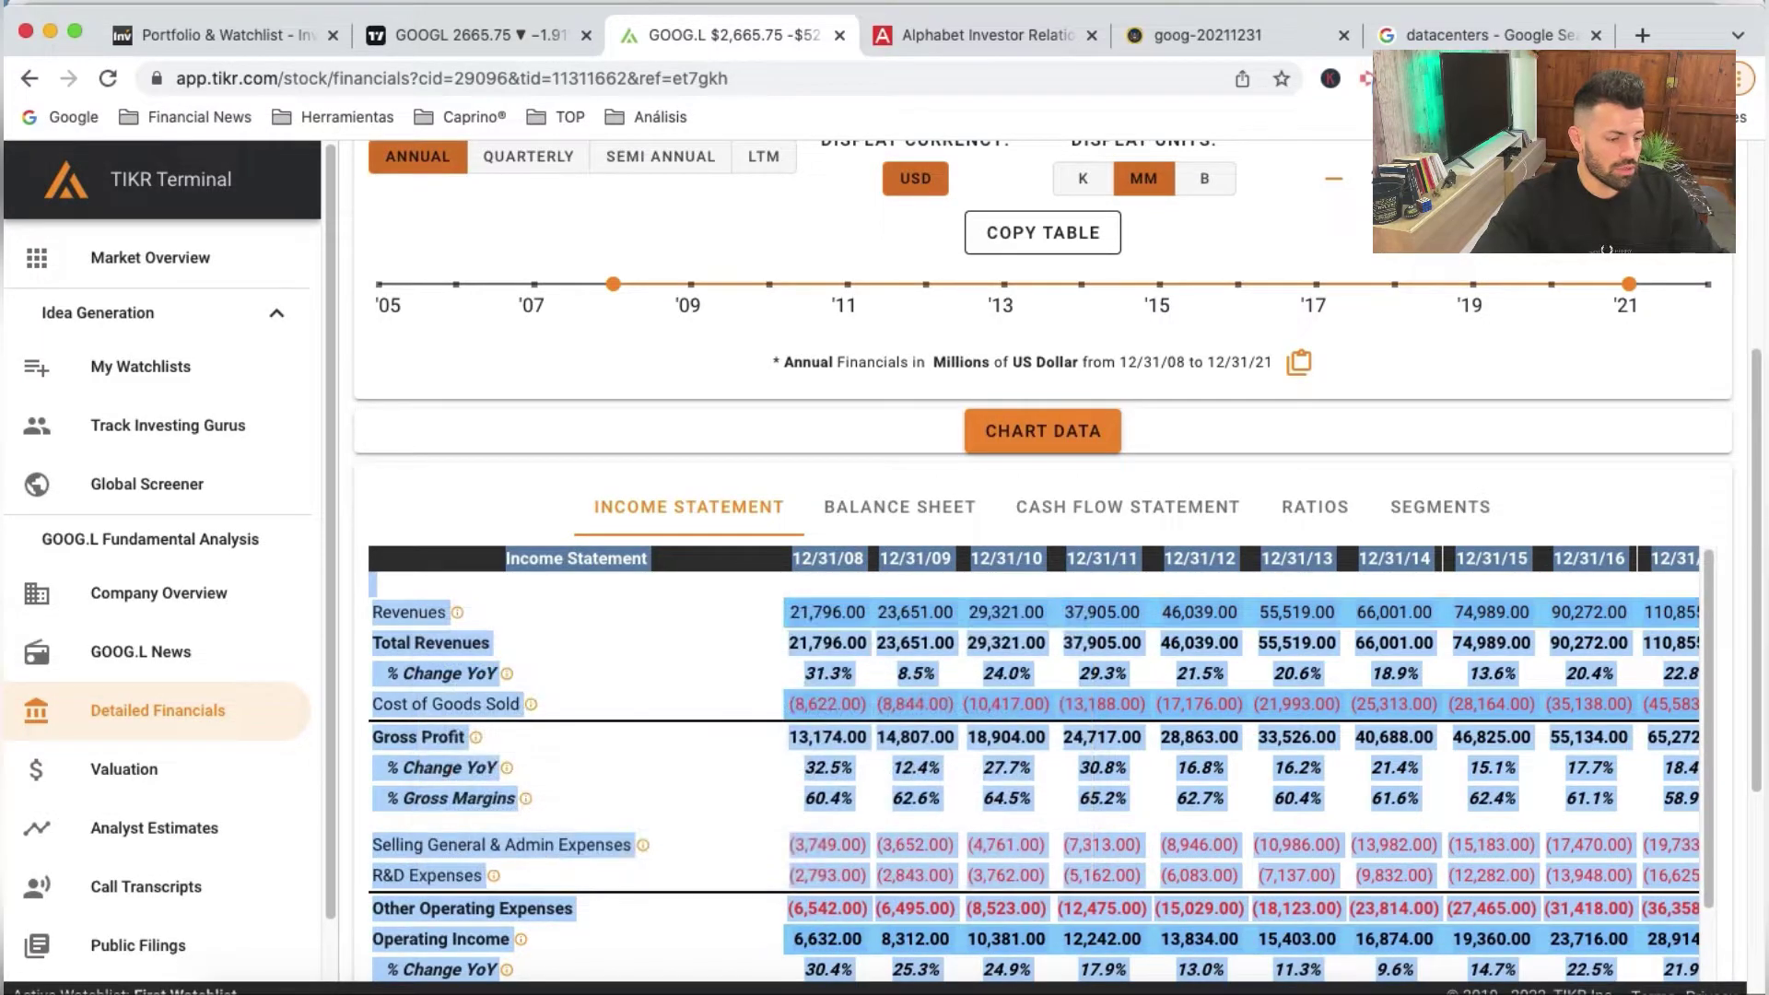
key("super+Tab")
left_click(212, 267)
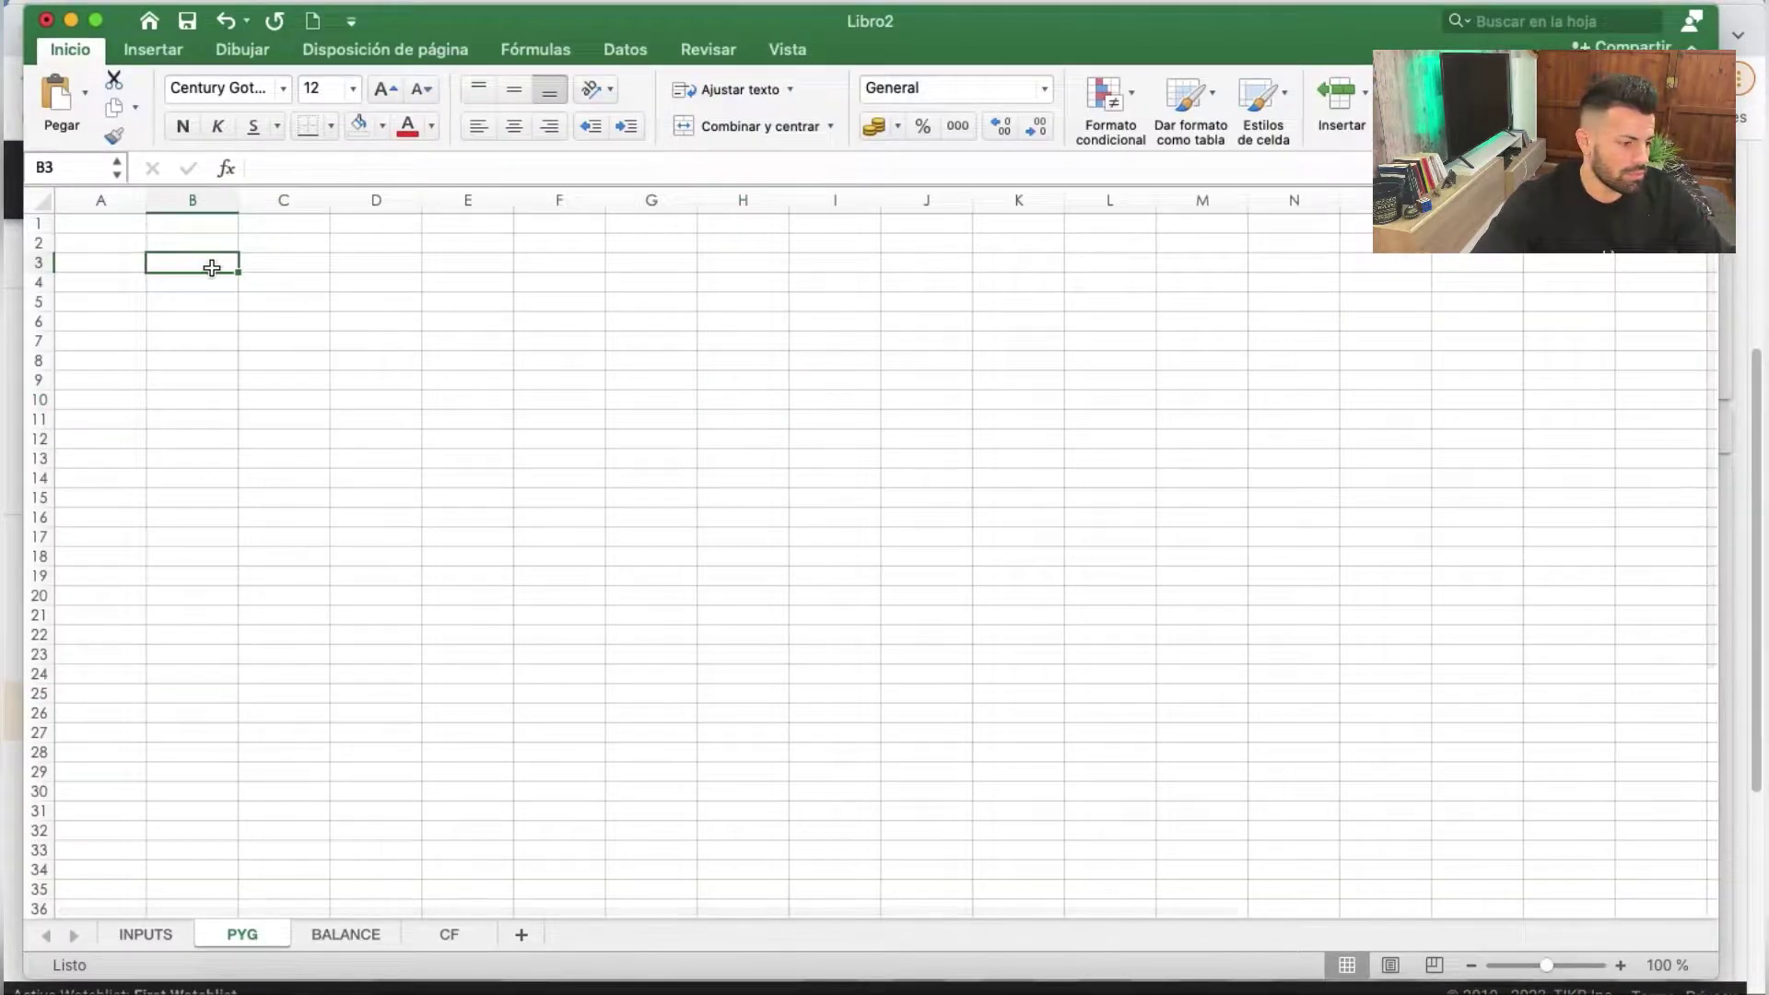
right_click(212, 266)
mouse_move(302, 349)
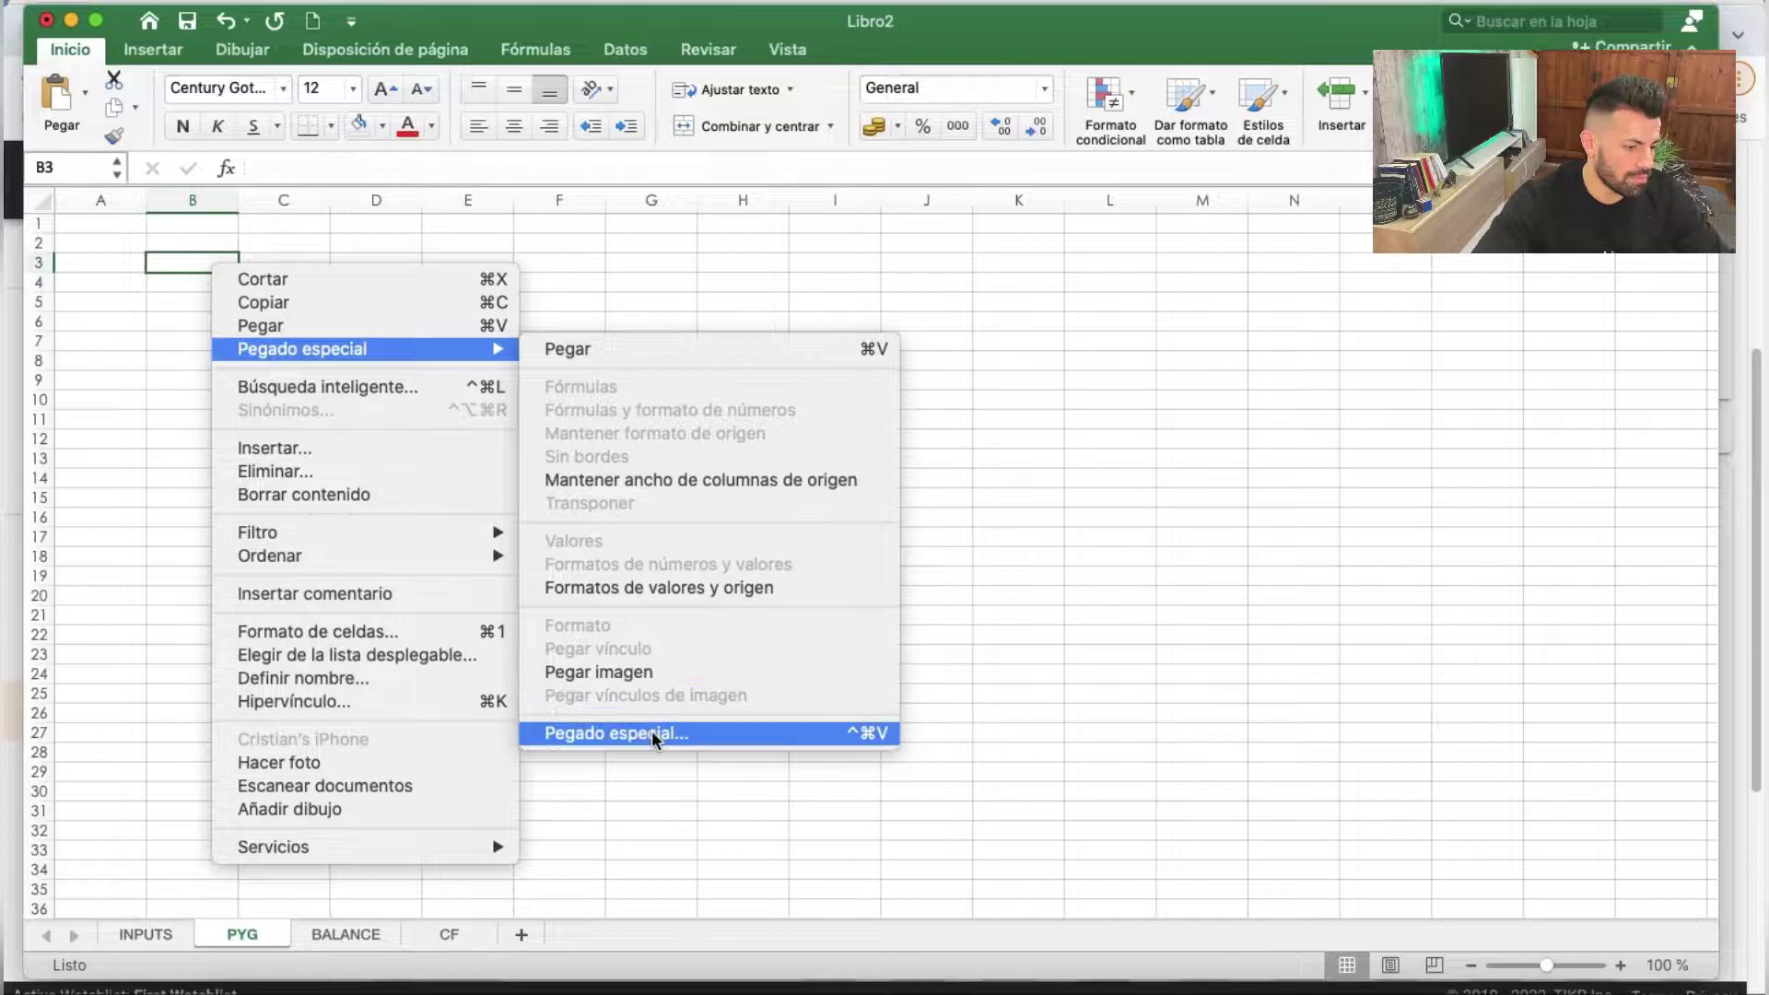
Paste the copied TIKR income statement into B3 as plain text
left_click(651, 731)
left_click(403, 385)
key("Return")
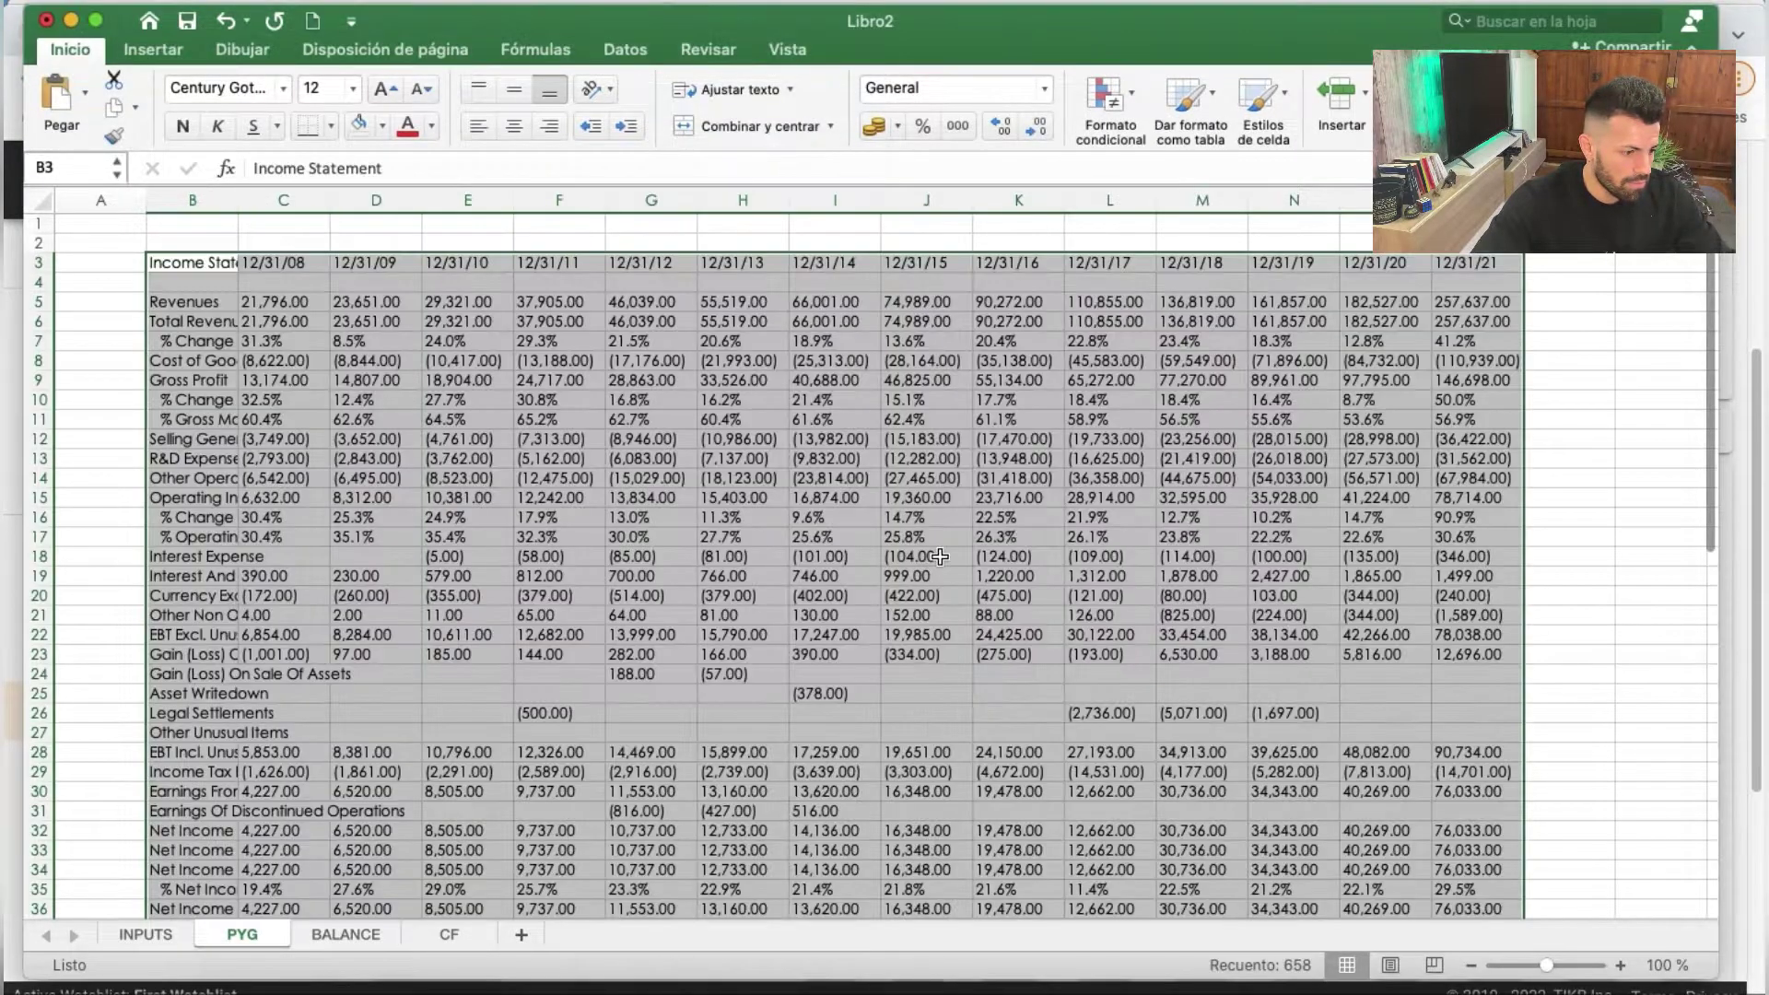
left_click(1100, 530)
Spot-check pasted values such as 2009 cost of goods, other operating expenses and 2014 gross profit
left_click(377, 357)
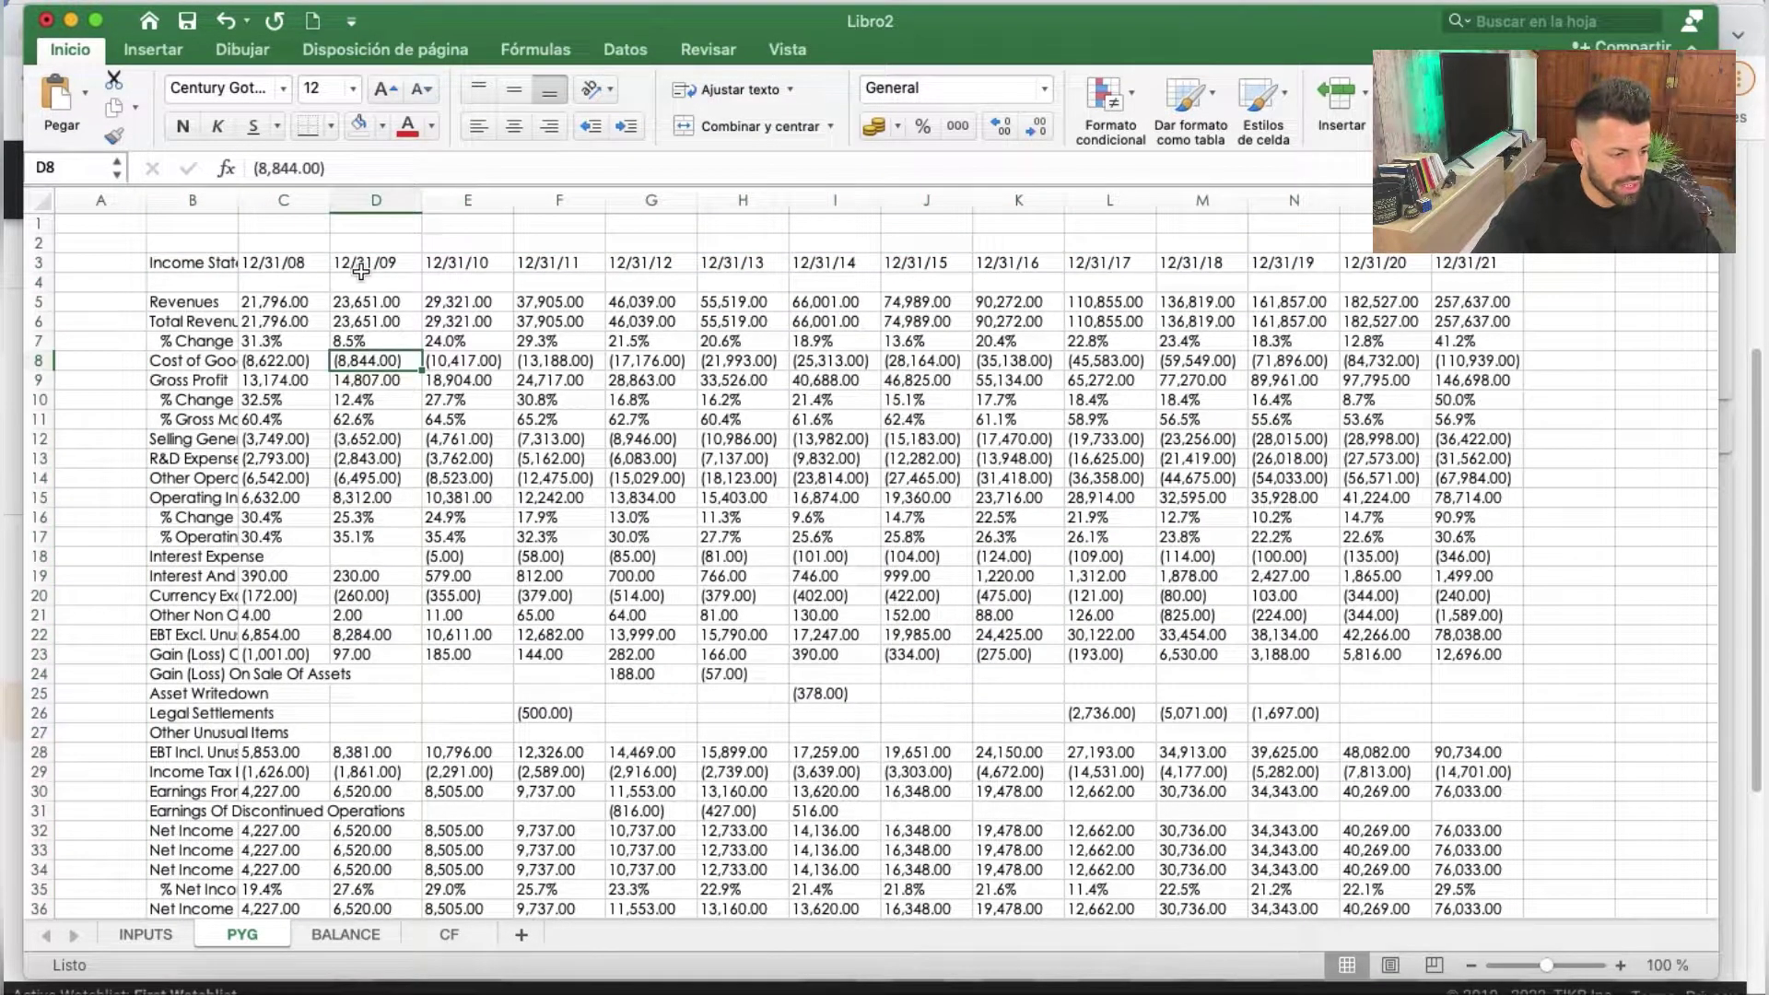
left_click(399, 481)
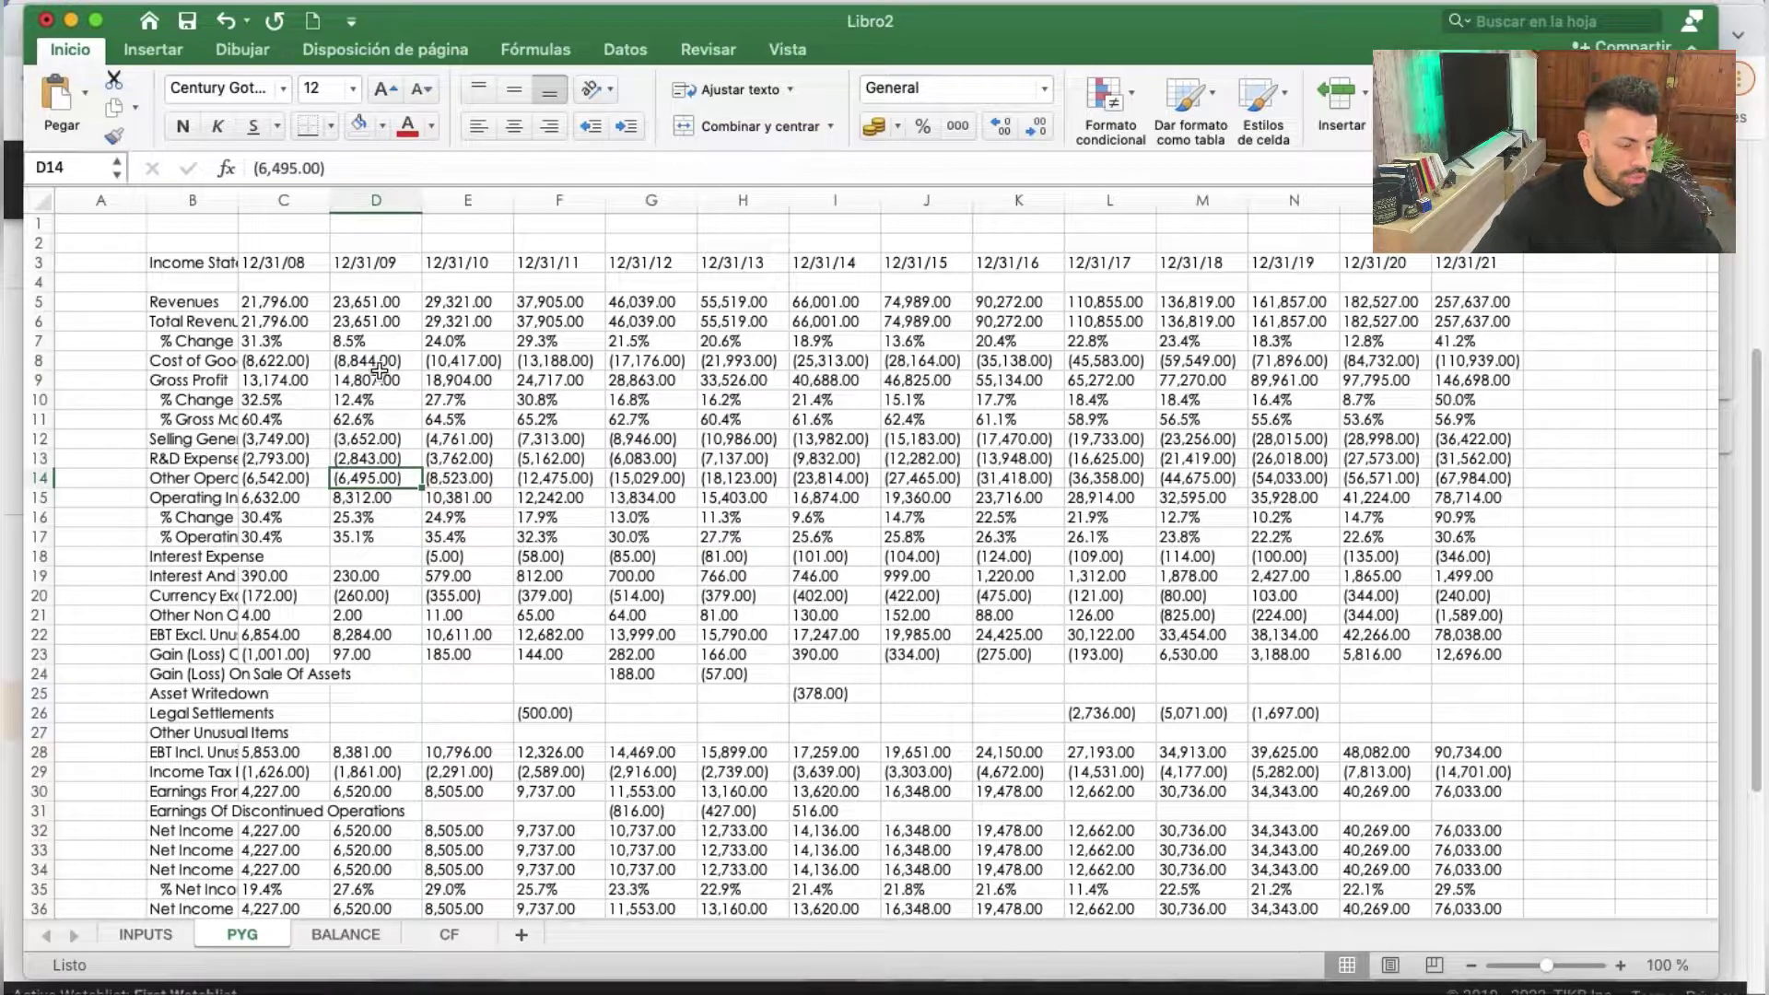
left_click(272, 167)
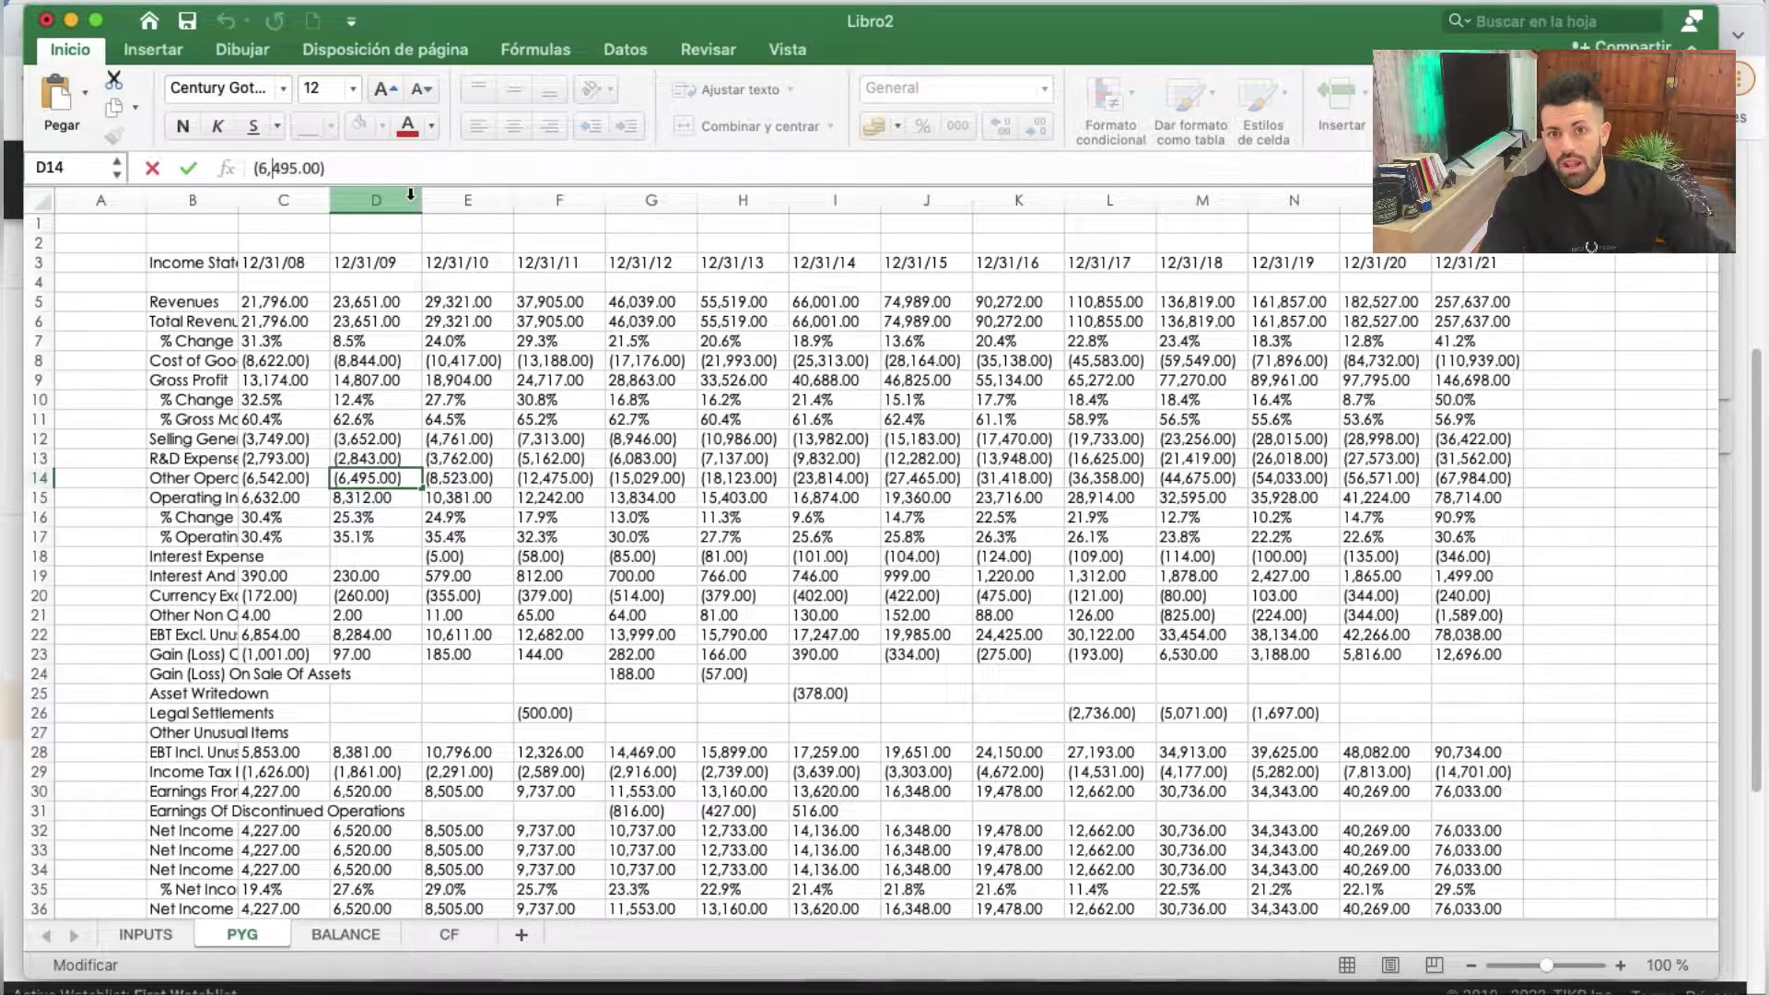
left_click(871, 379)
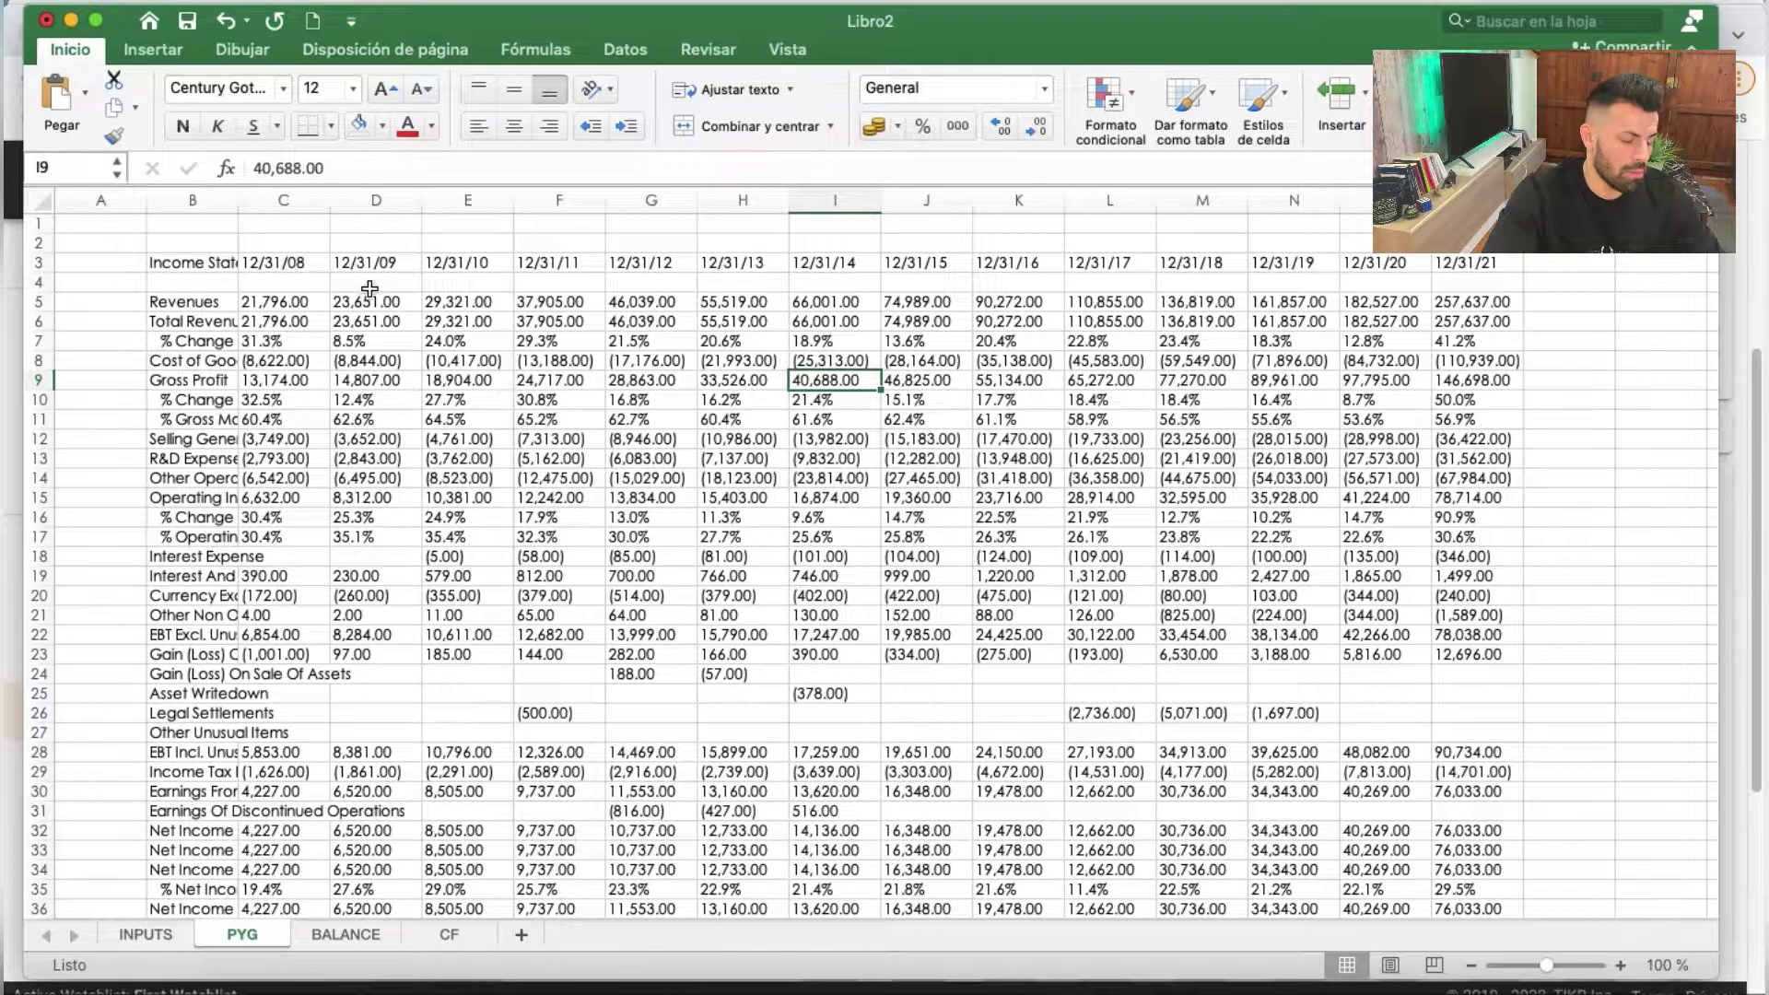
left_click(286, 298)
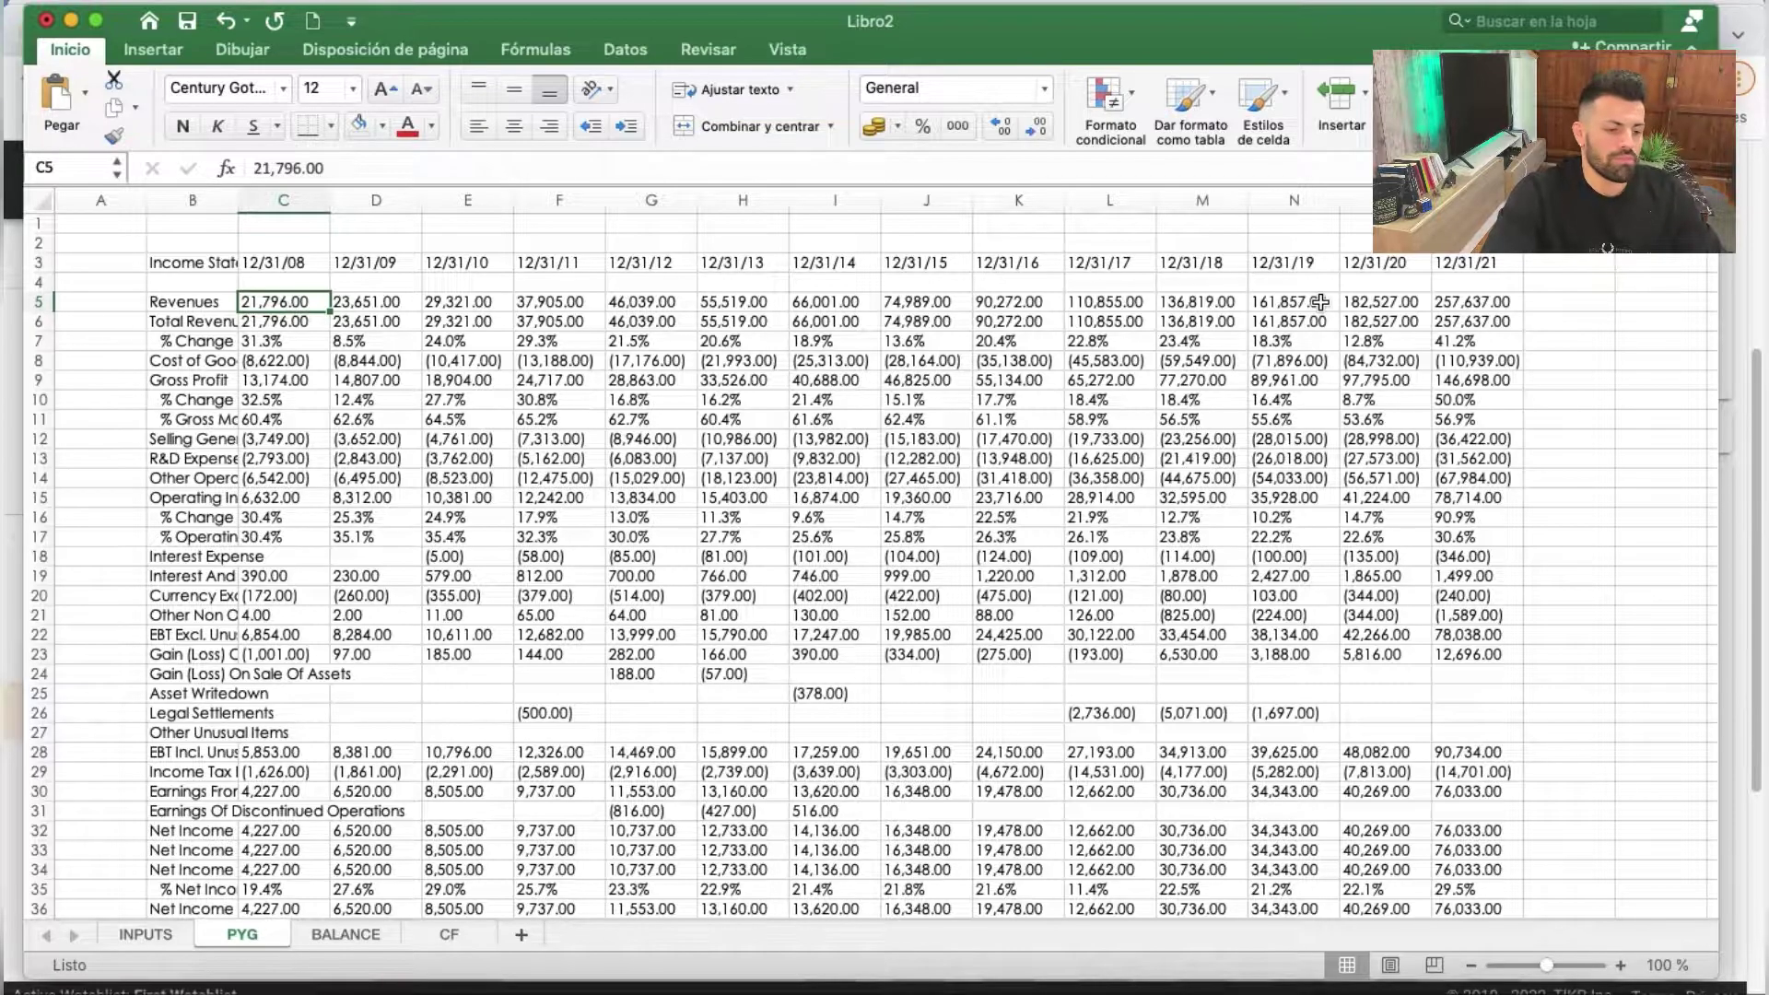
Select the statement's numeric figures from the 2021 revenue down to row 52
left_click(1481, 304)
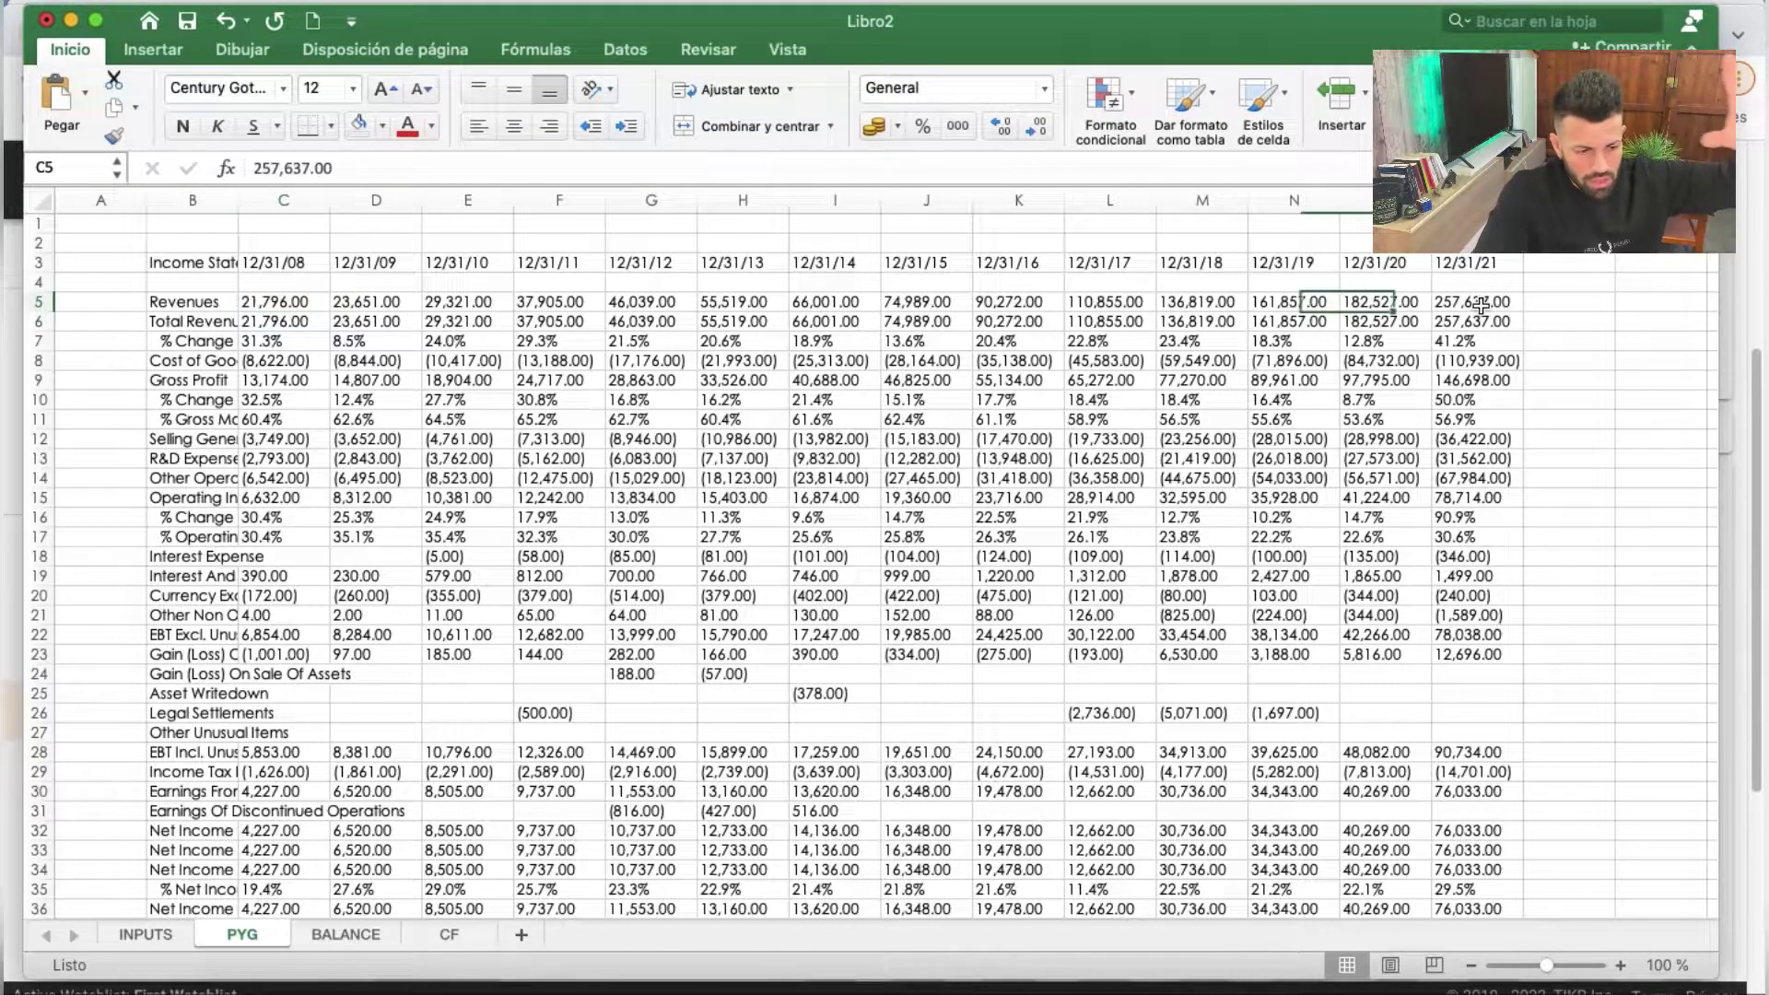
left_click_drag(1481, 304, 341, 814)
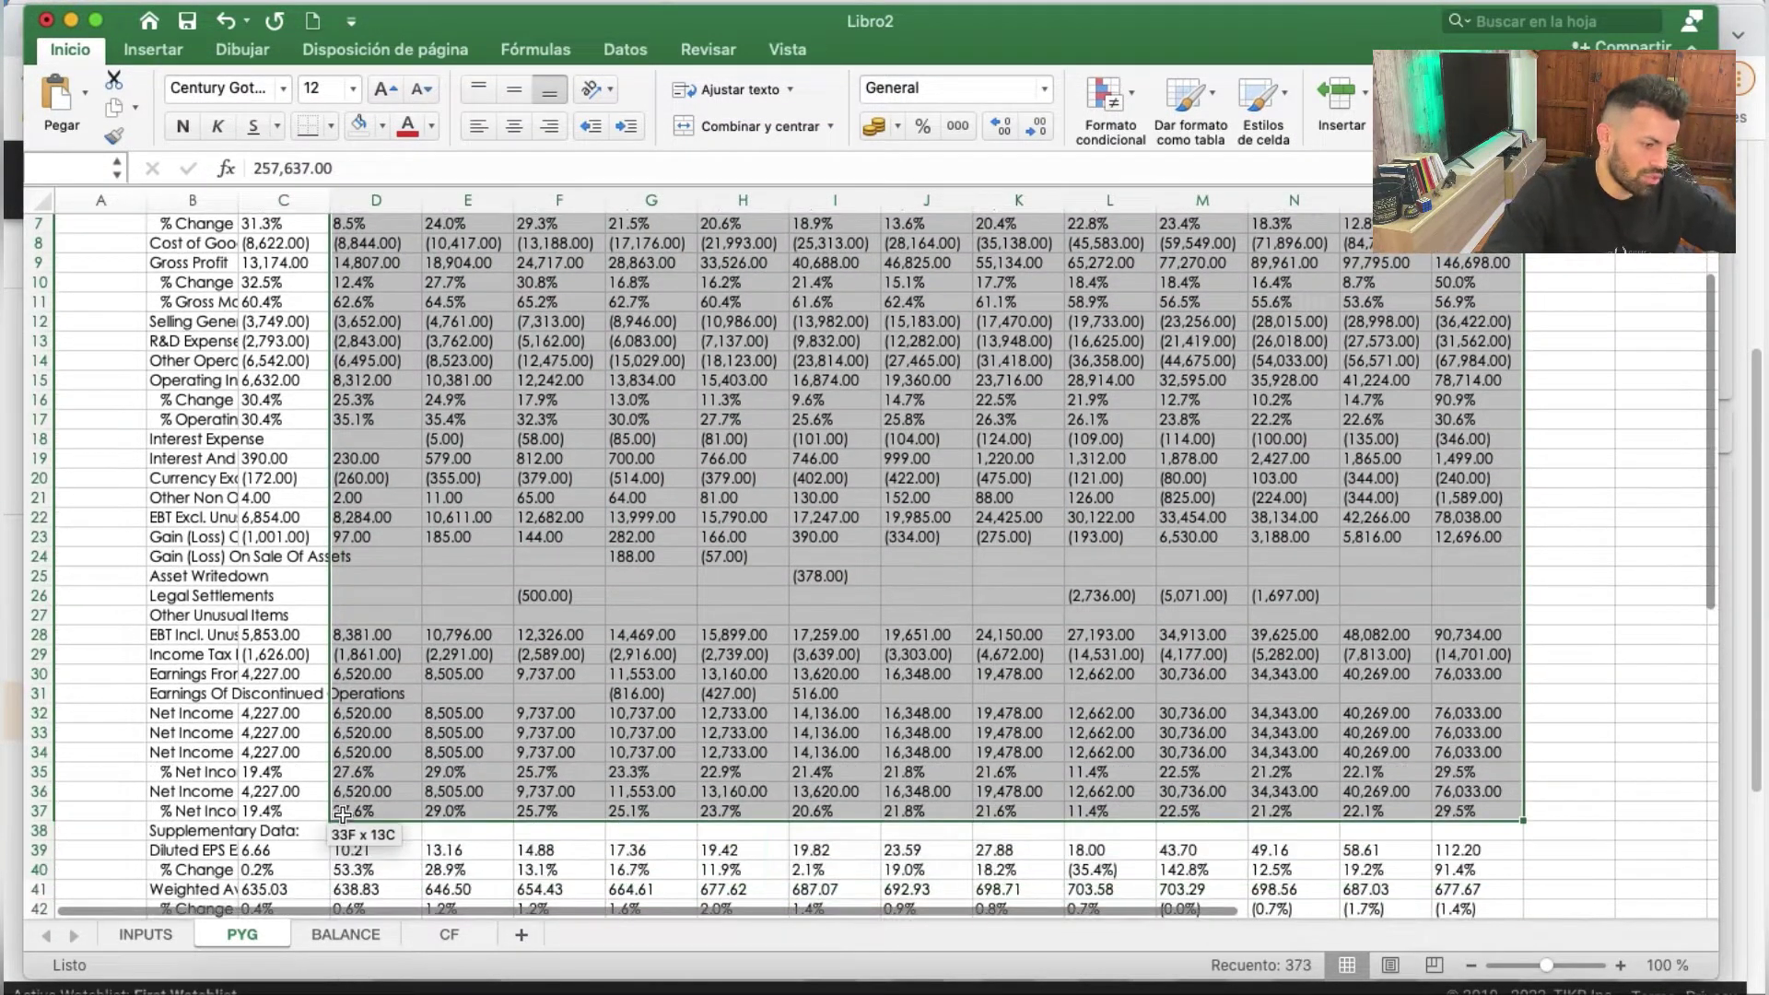
mouse_move(342, 814)
left_mouse_down()
mouse_move(244, 898)
mouse_move(327, 871)
left_mouse_up()
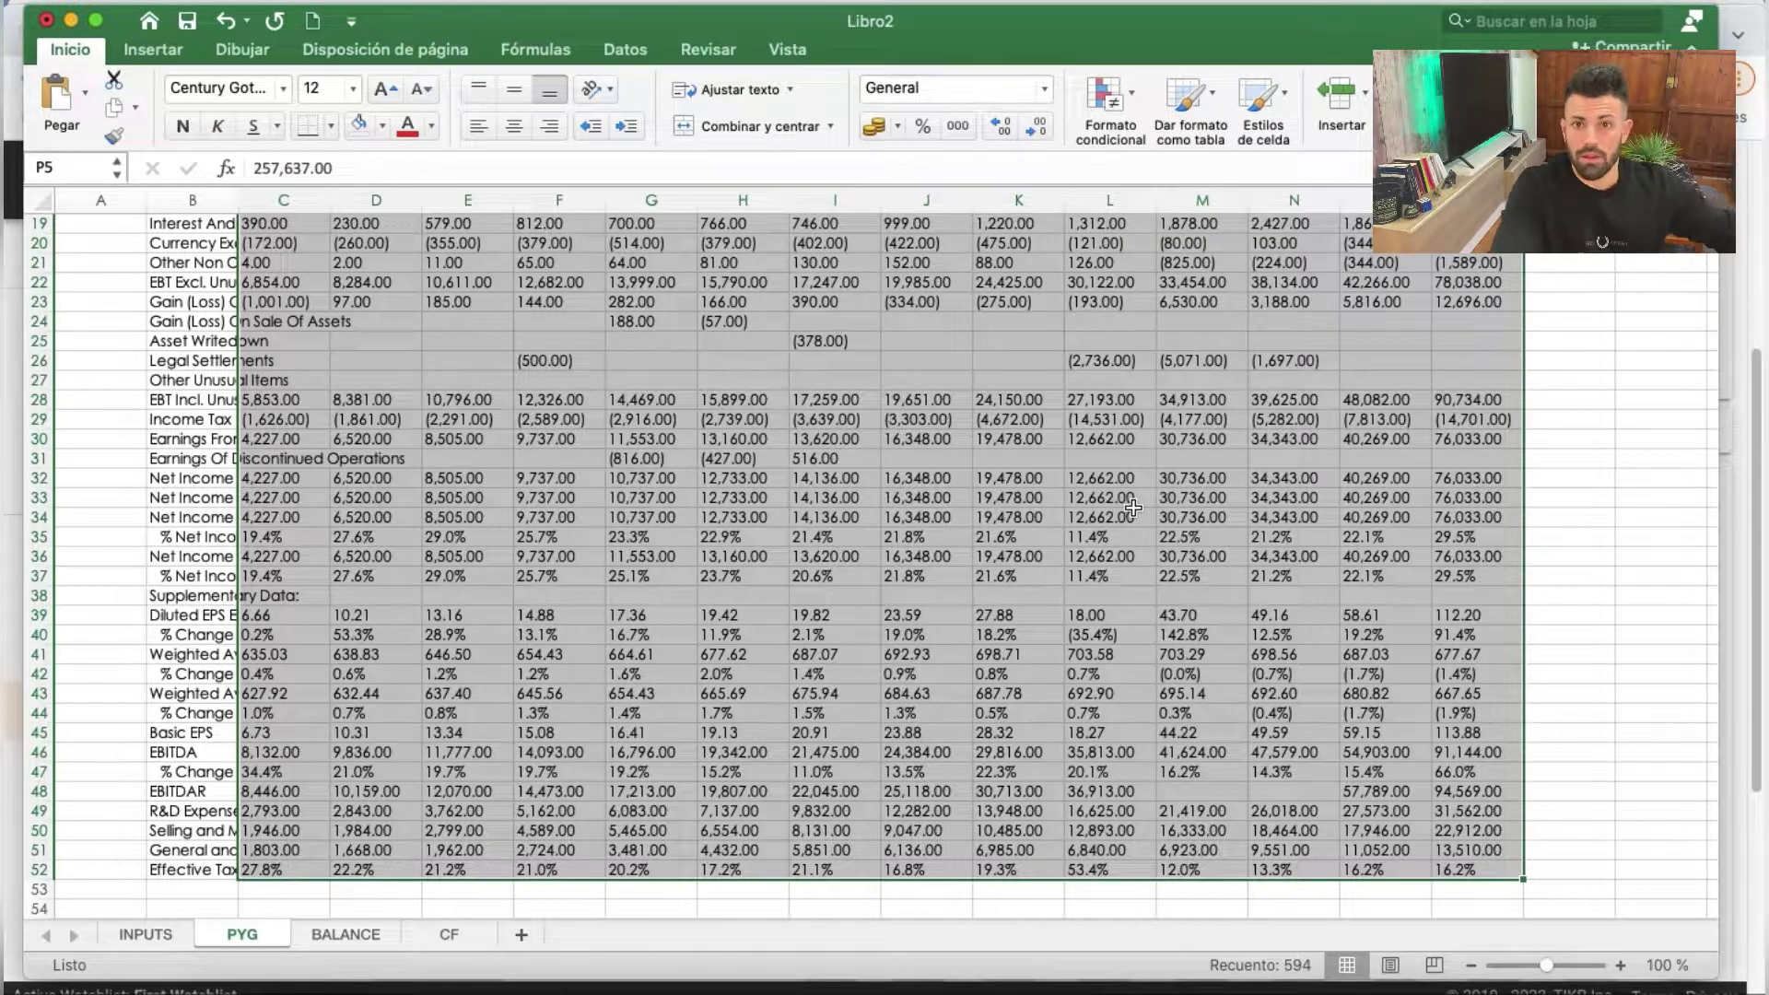
scroll(1190, 474, "up", 2)
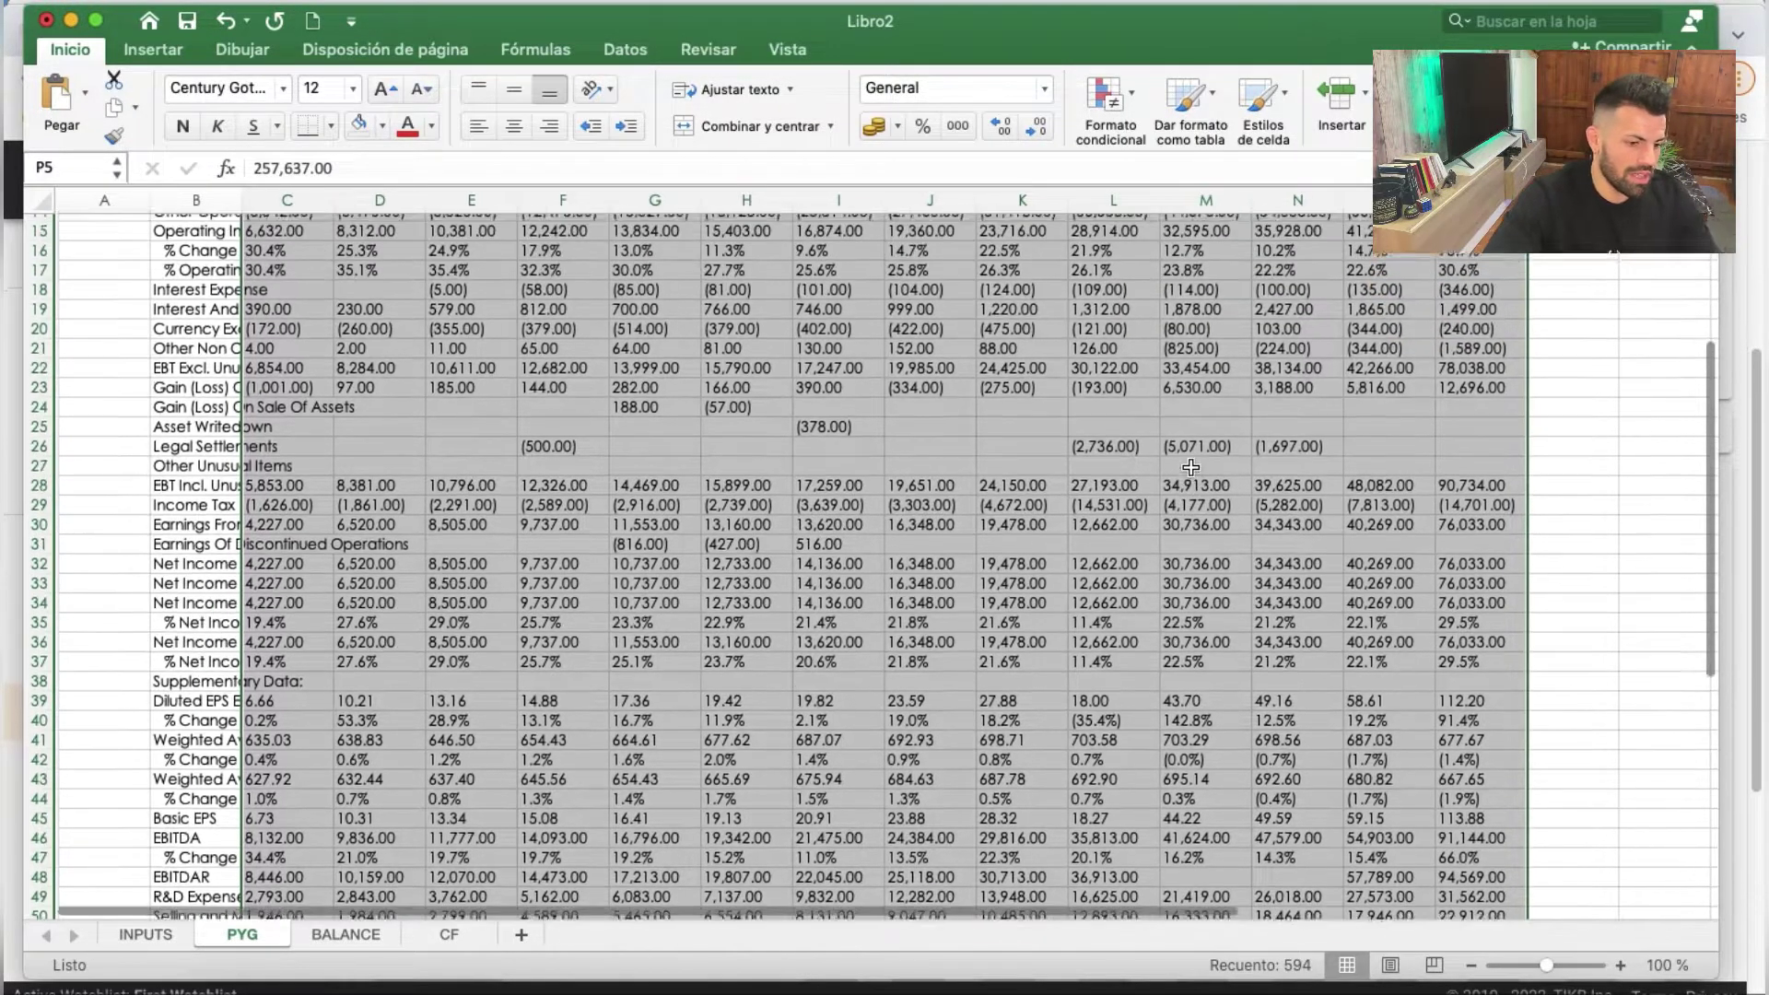
scroll(830, 516, "up", 3)
scroll(461, 553, "up", 3)
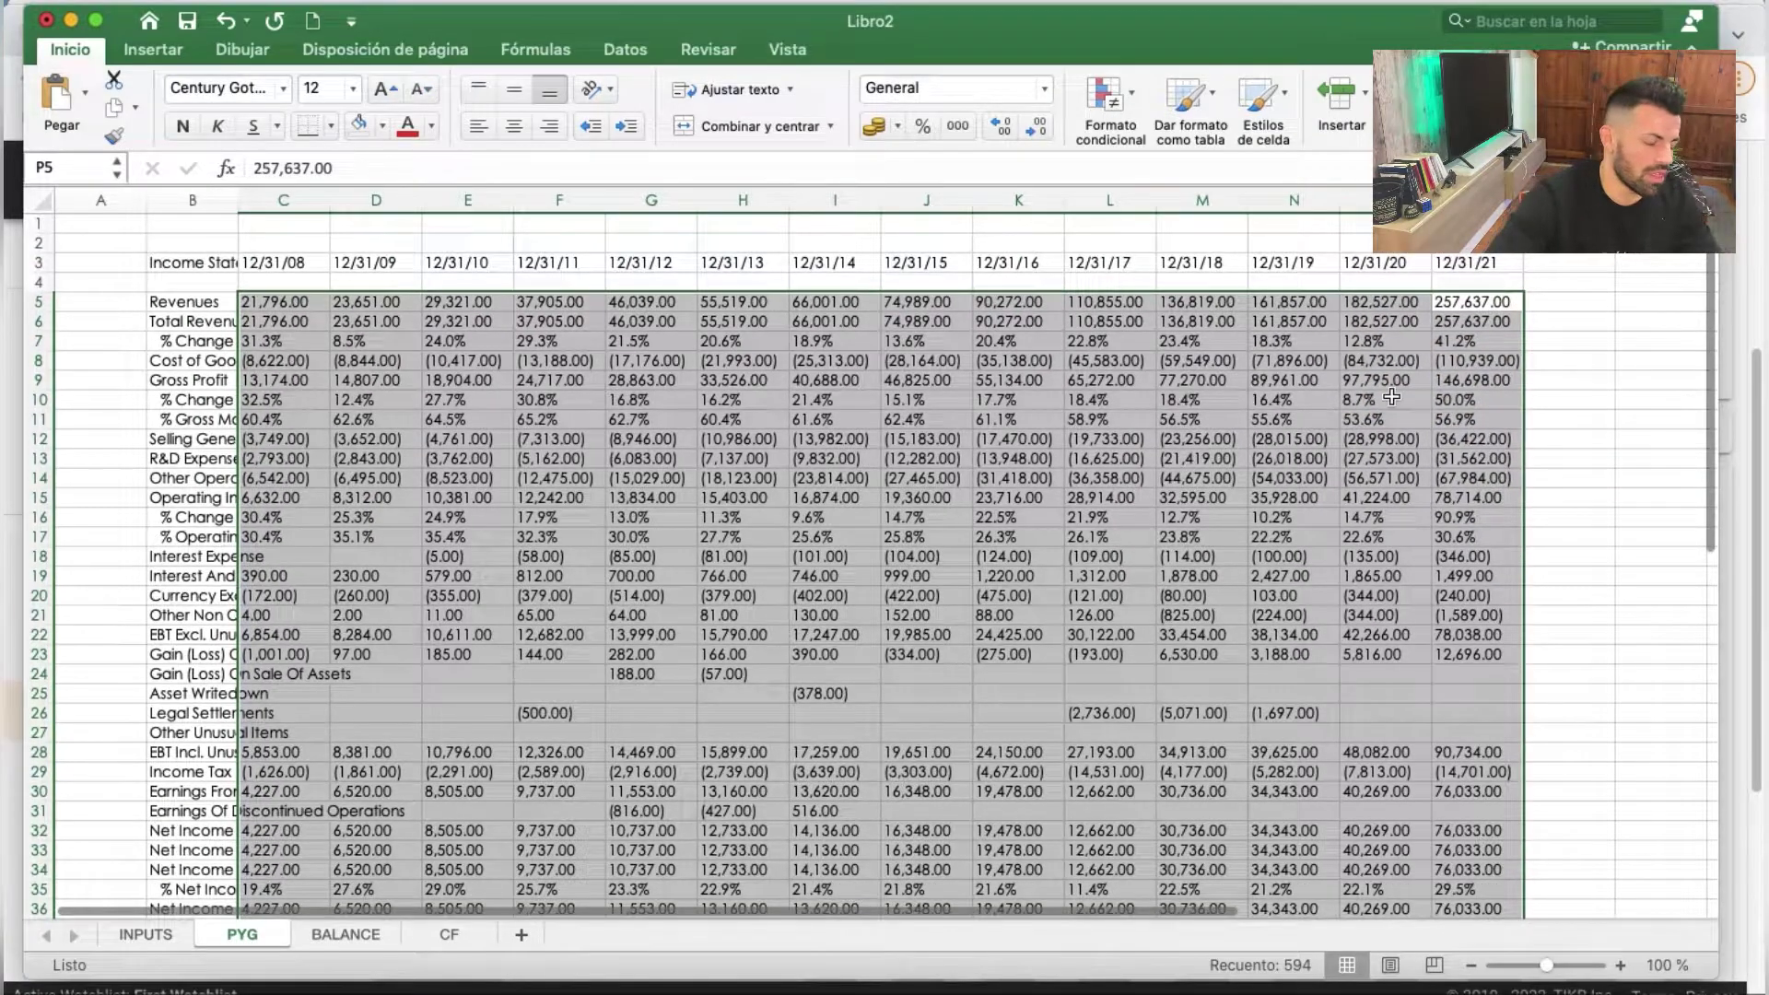
left_click(1198, 380)
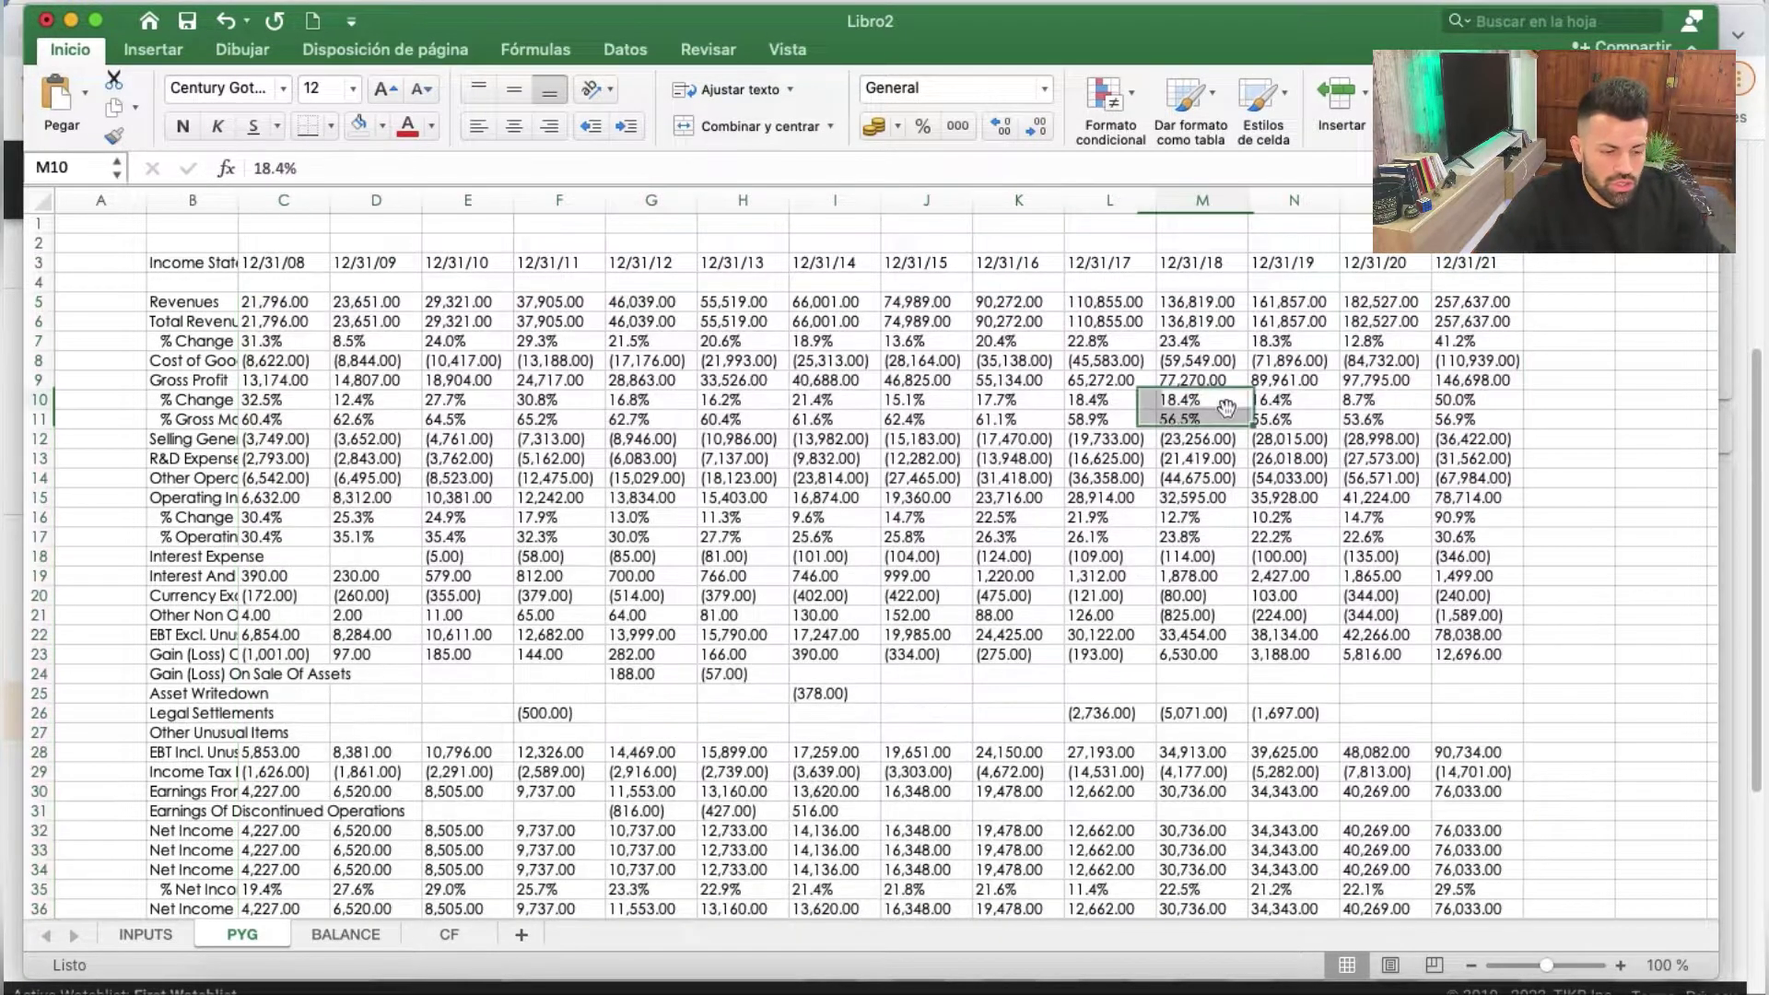
left_click(1567, 379)
type("+")
left_click(1474, 380)
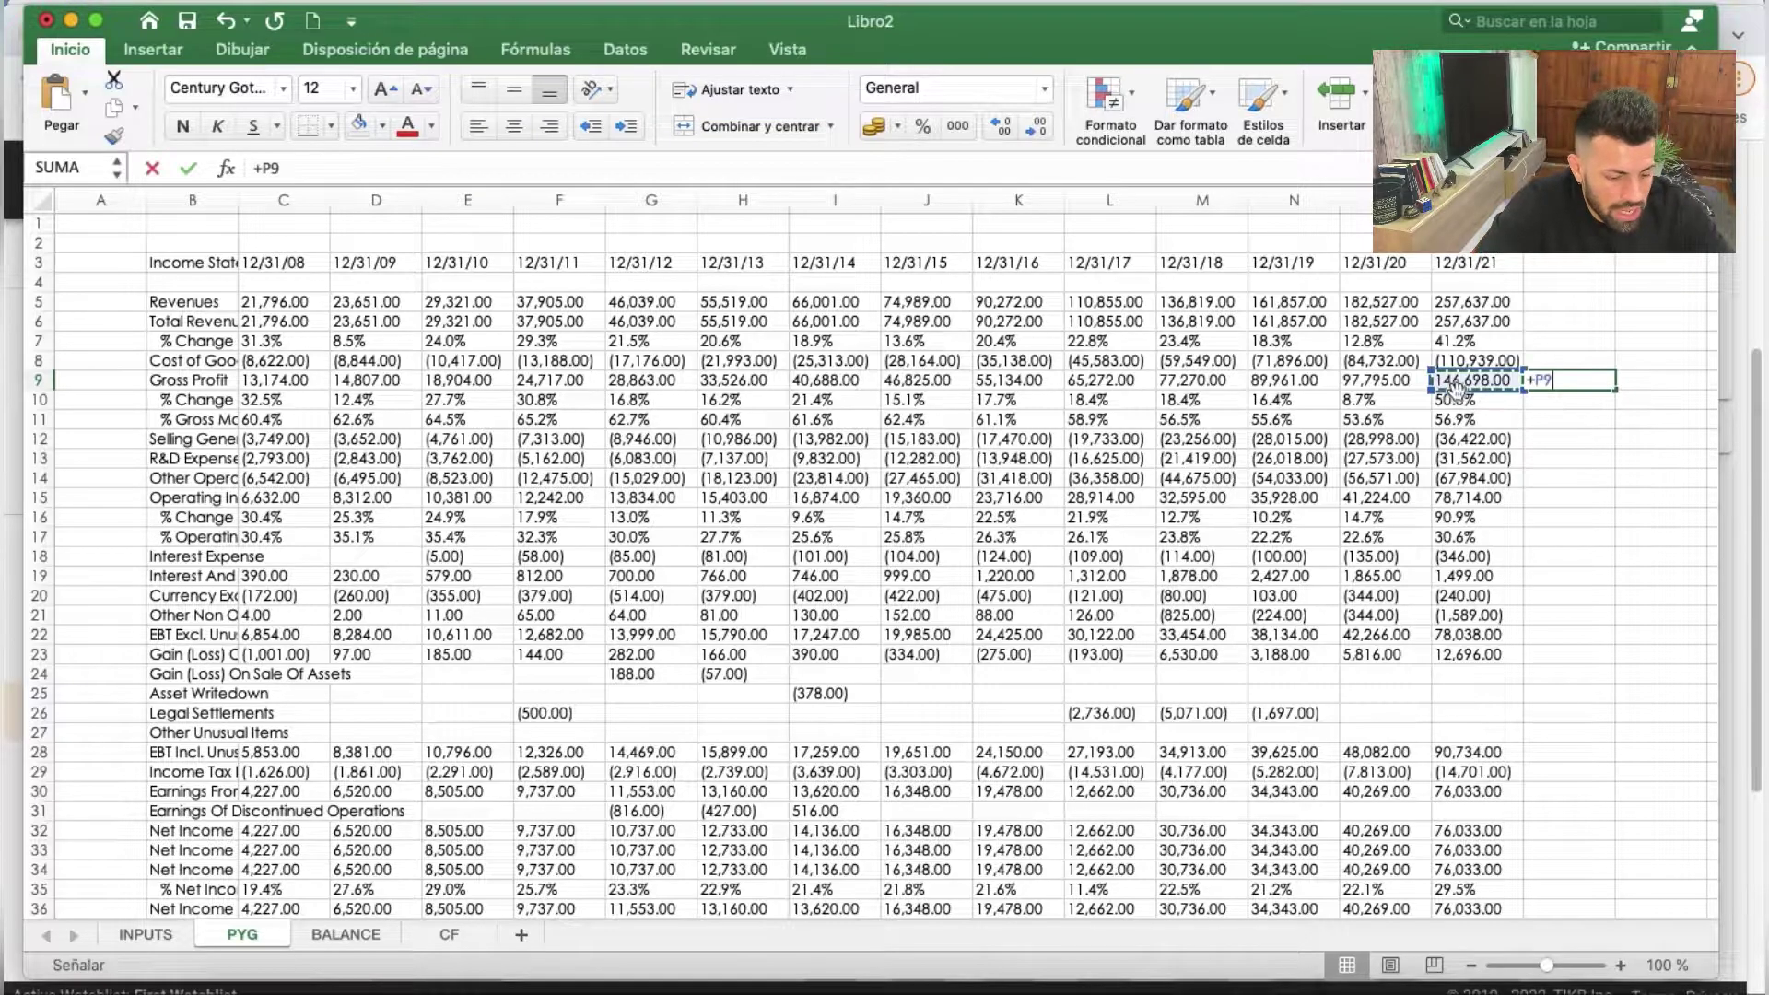
type("+")
left_click(1471, 342)
left_click(1474, 360)
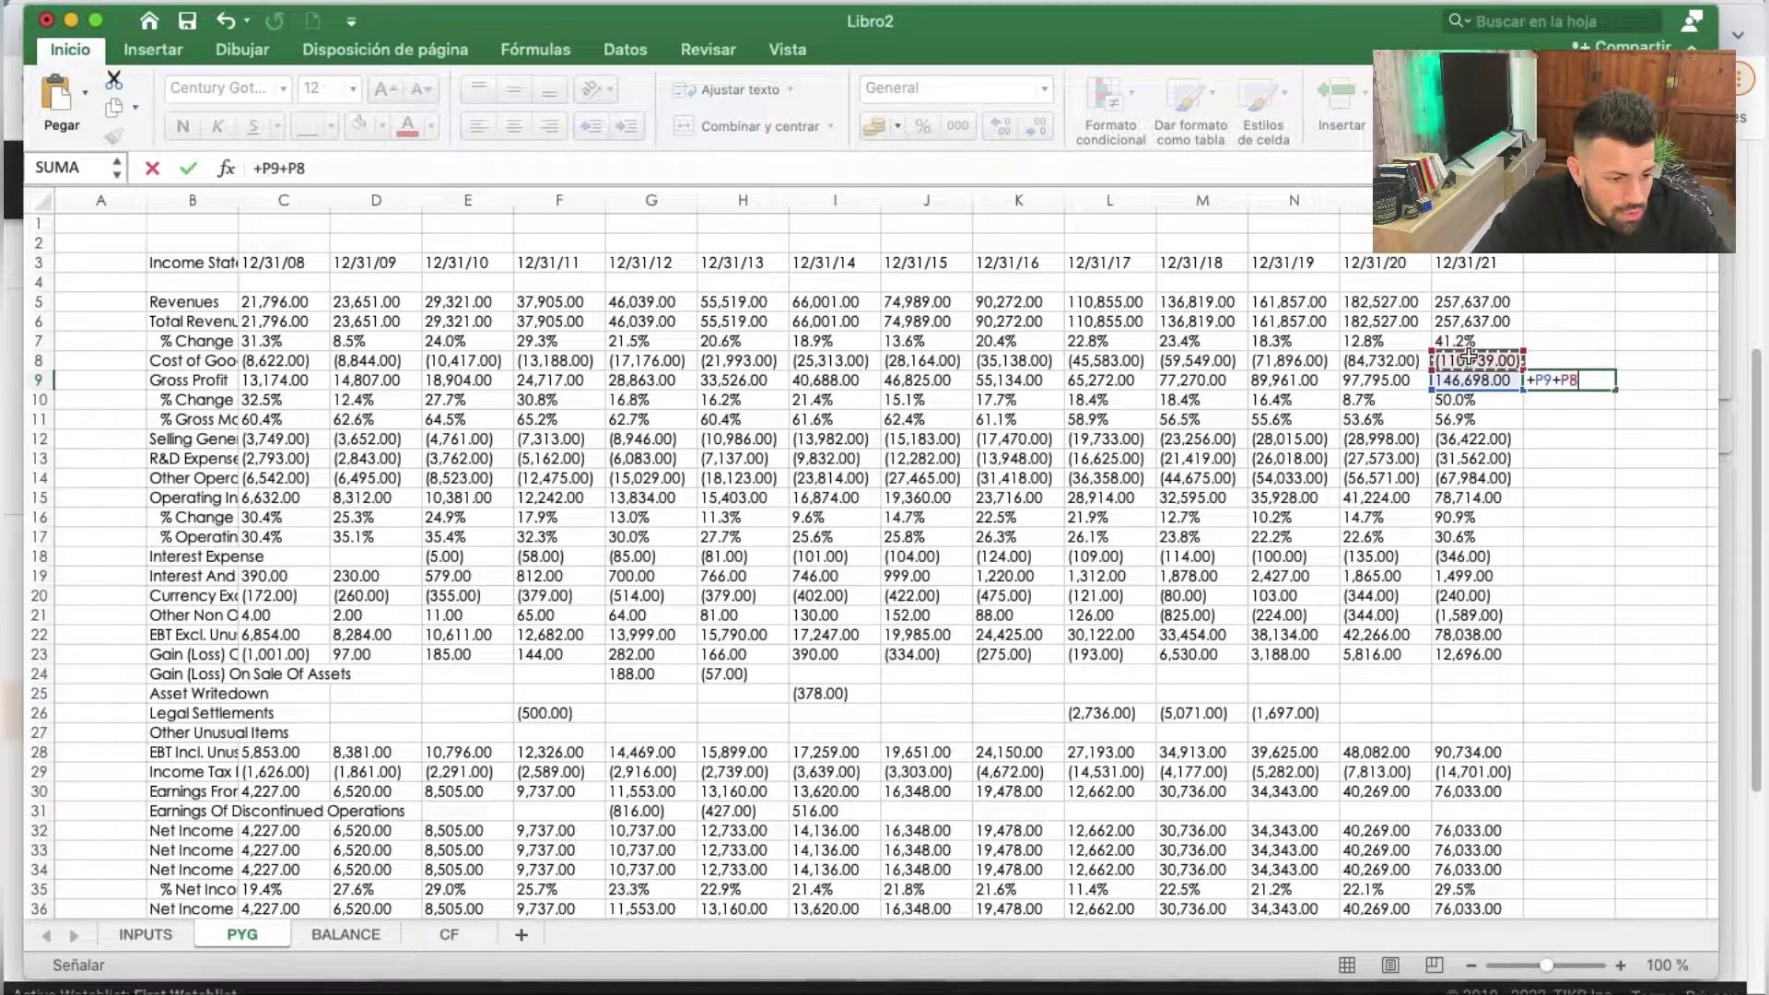
key("Return")
left_click(1601, 380)
key("ctrl+z")
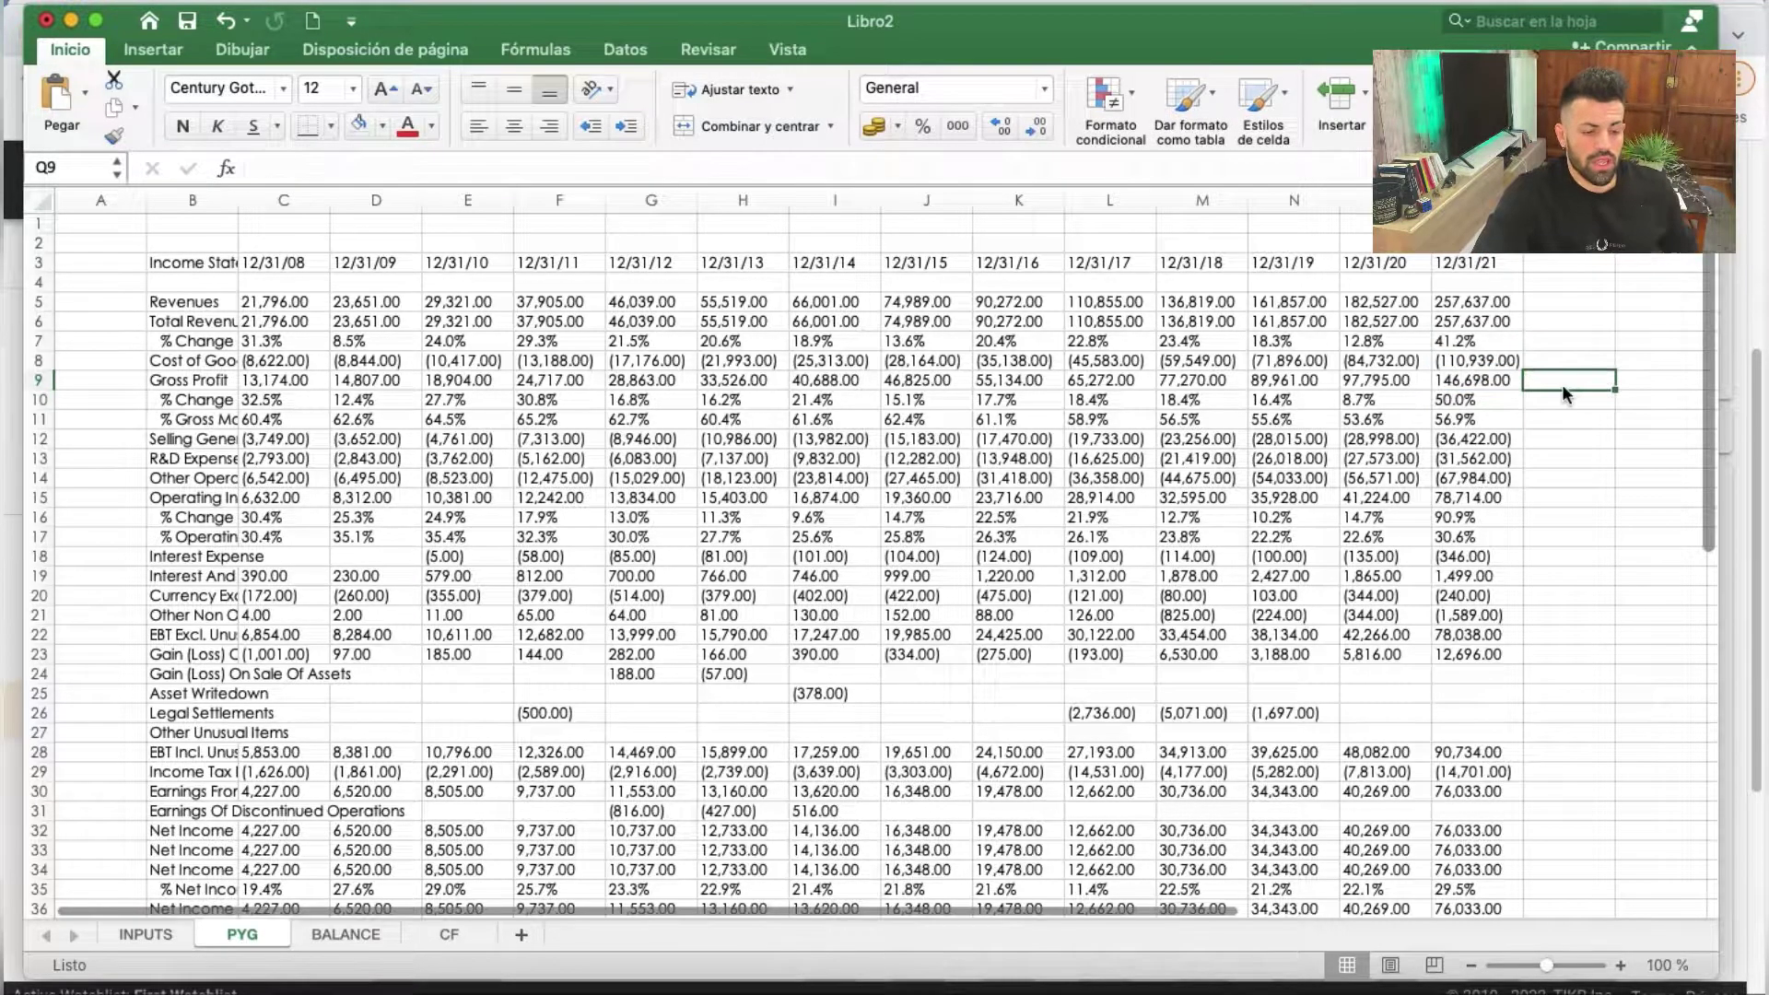
left_click(1474, 360)
left_click(1475, 384)
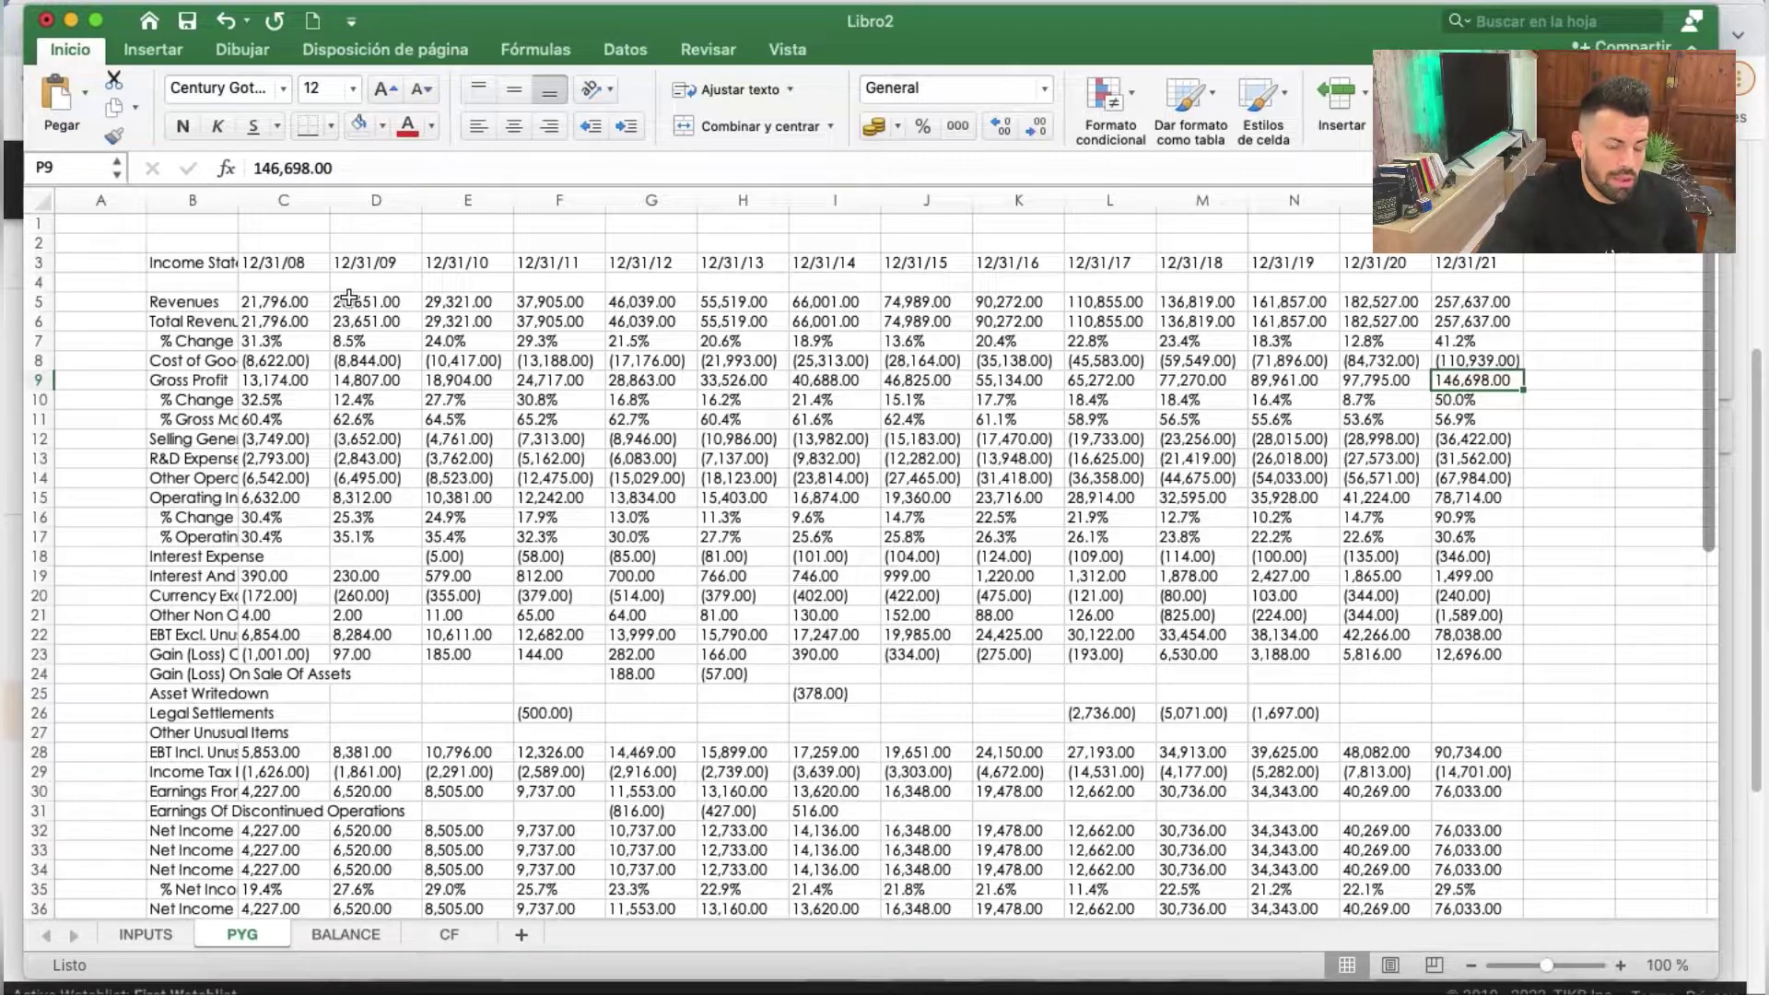
left_click_drag(349, 297, 1109, 788)
left_click_drag(1431, 898, 1465, 898)
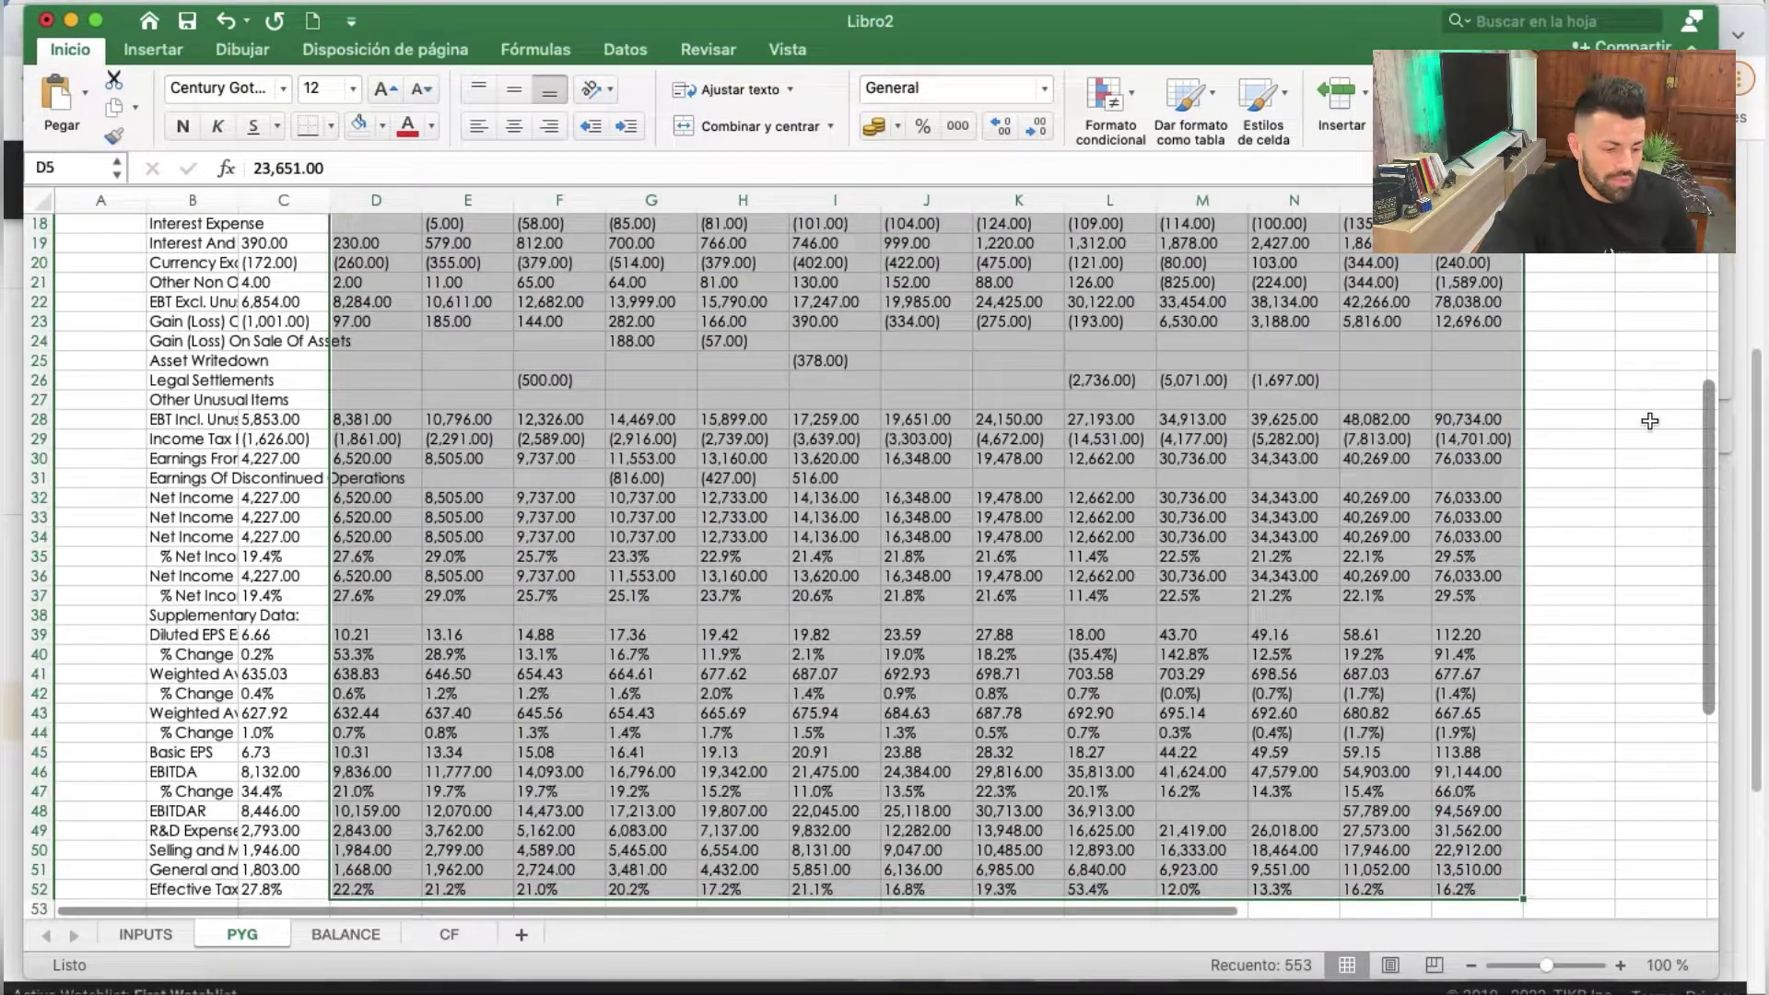
Use Find and Replace to strip all 285 thousands commas from the figures
left_click(1745, 96)
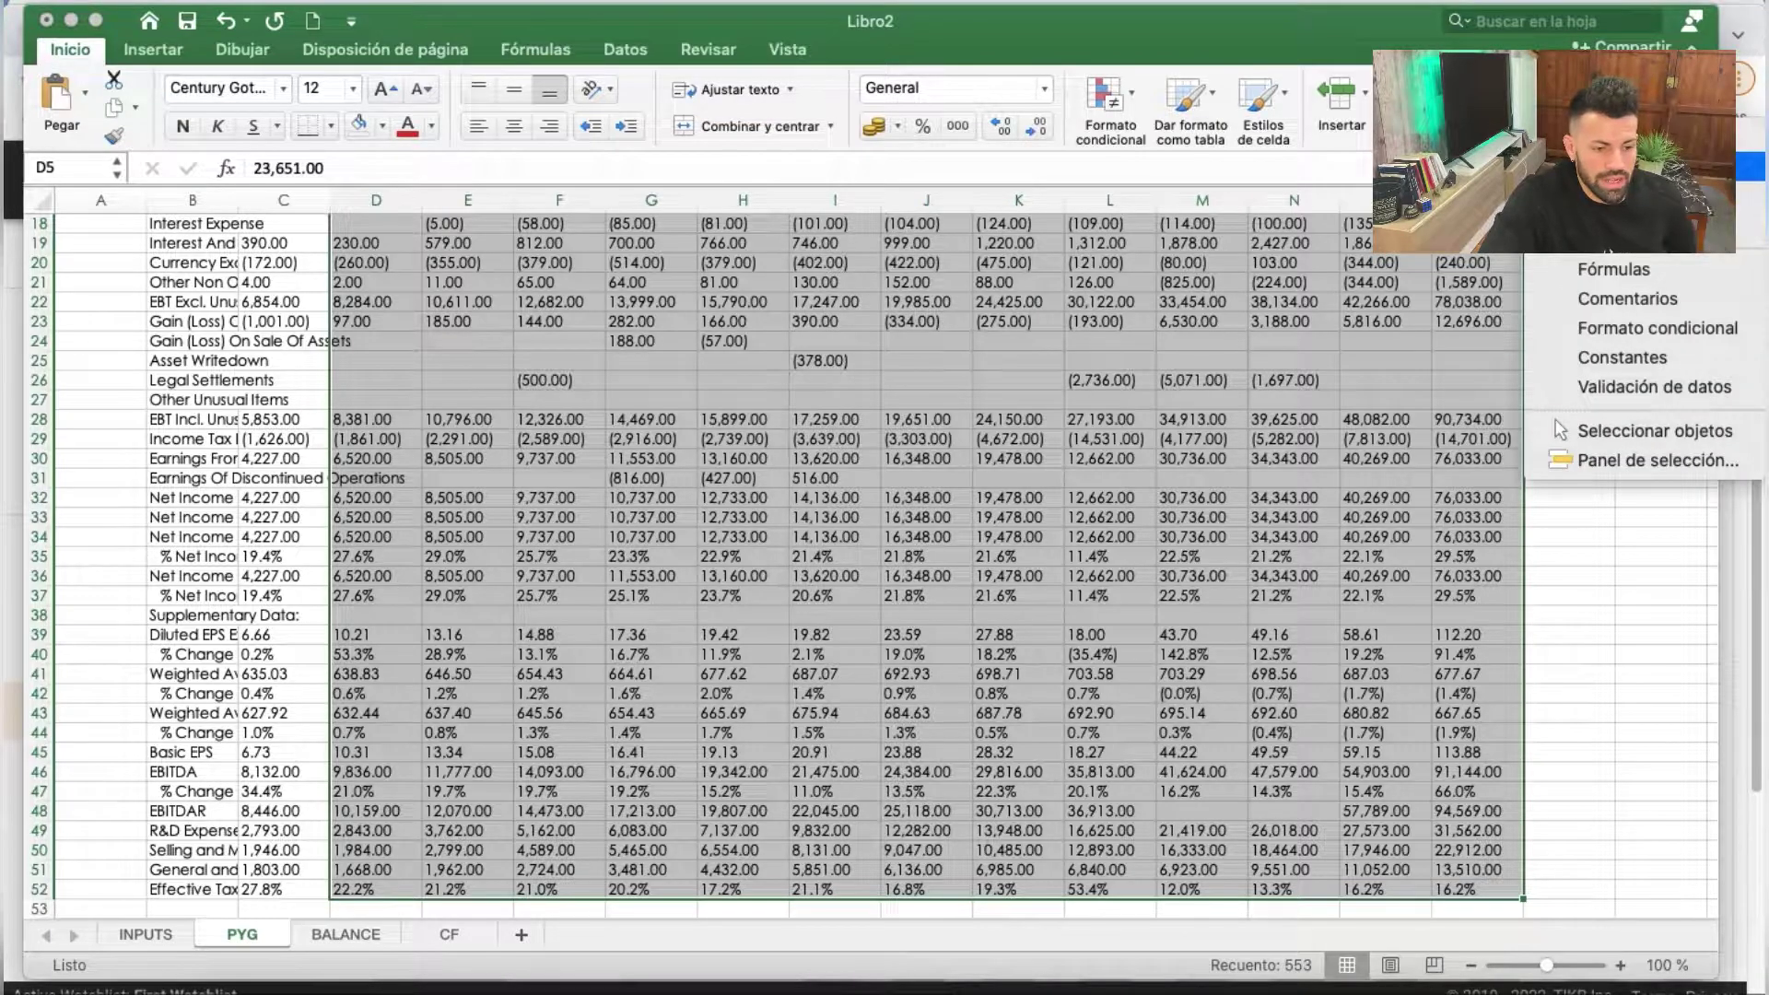
left_click(1621, 180)
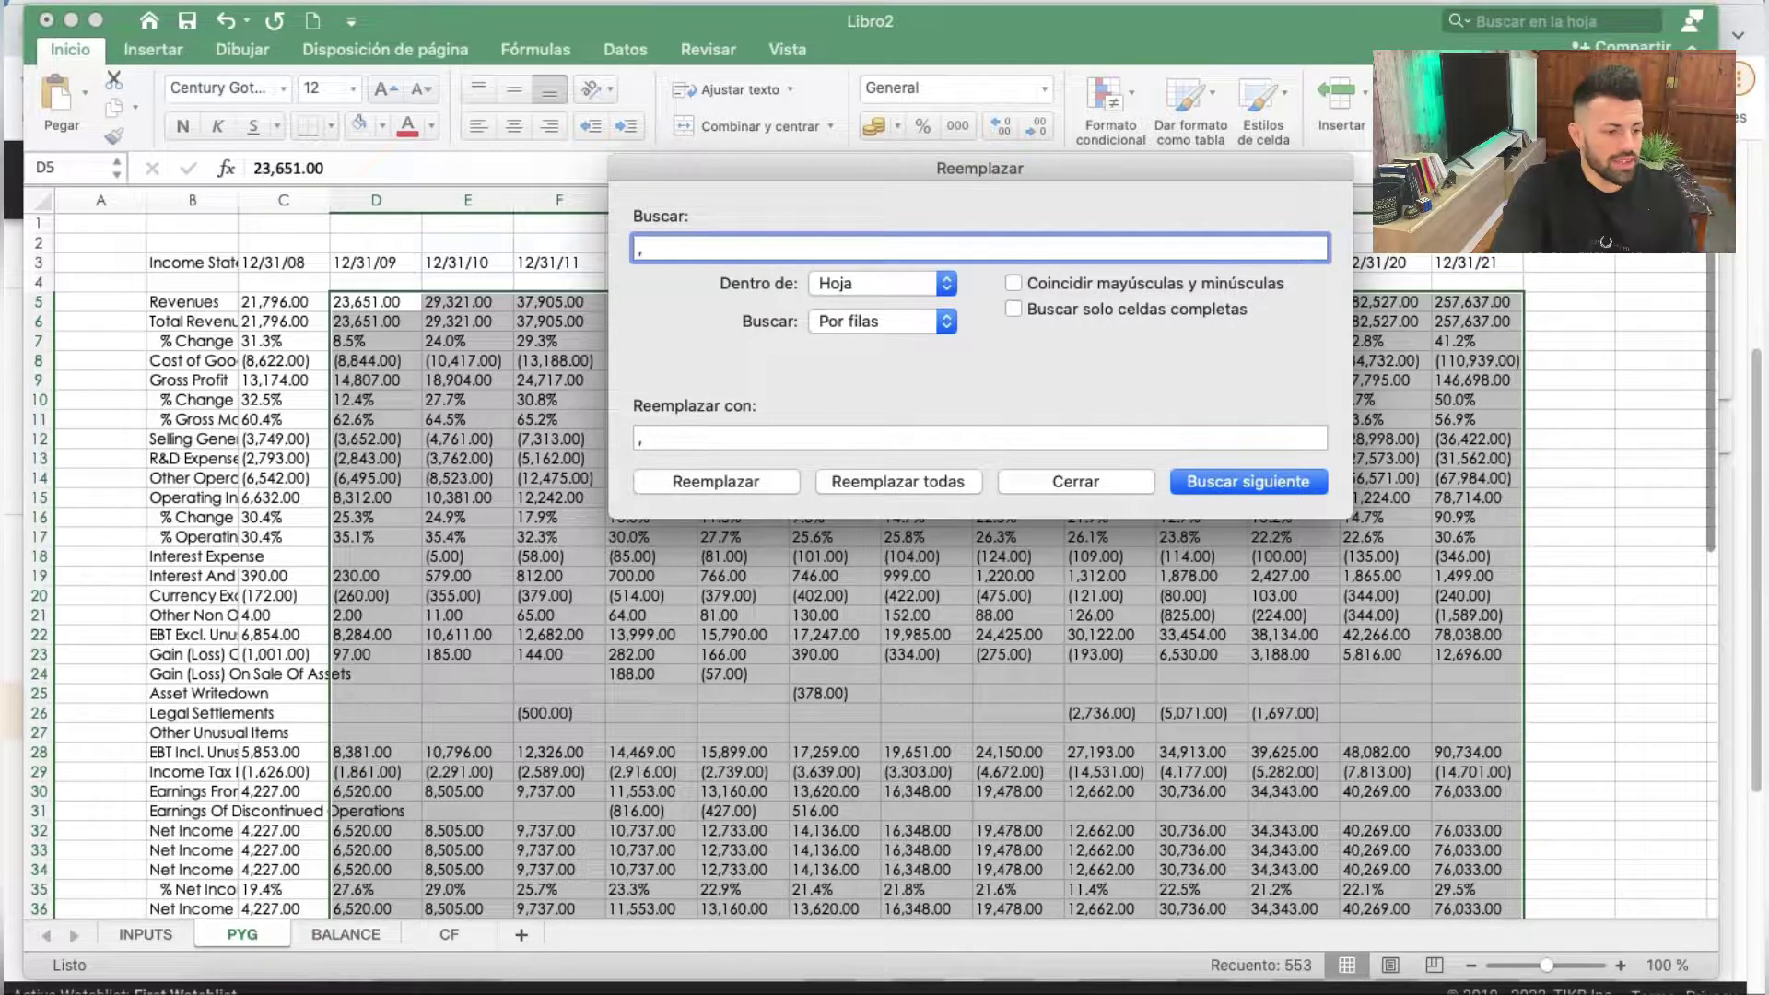
left_click(681, 435)
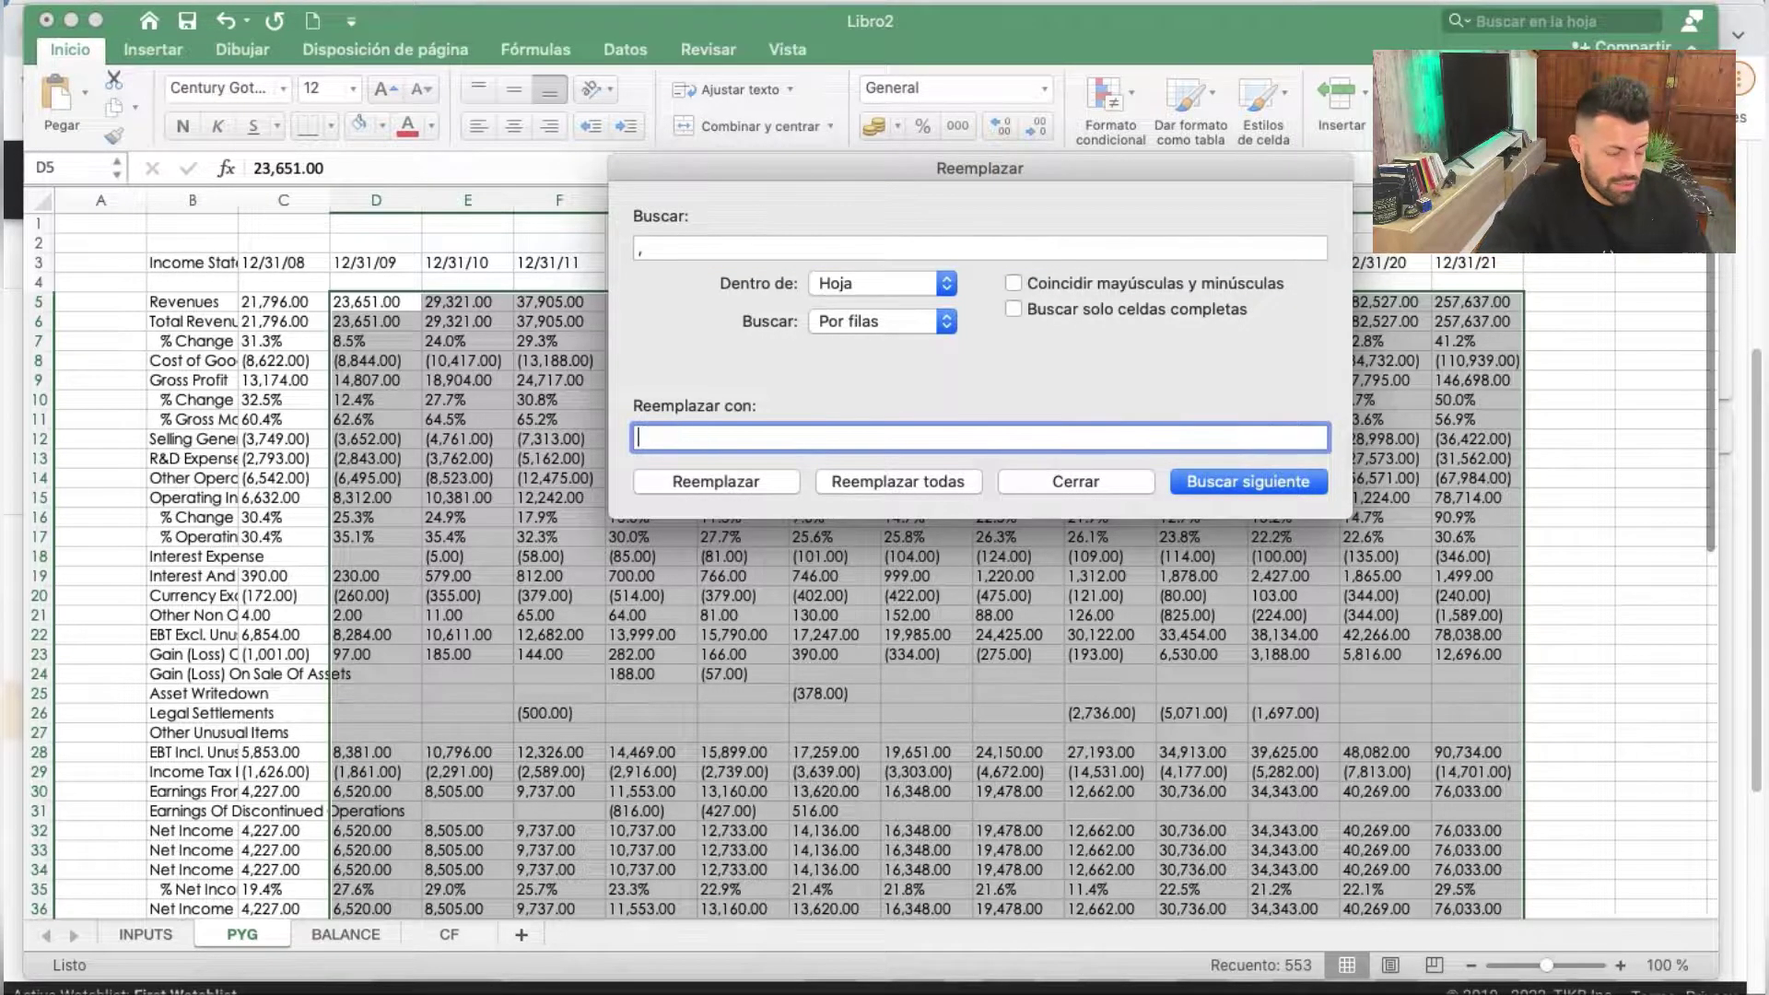
left_click(906, 485)
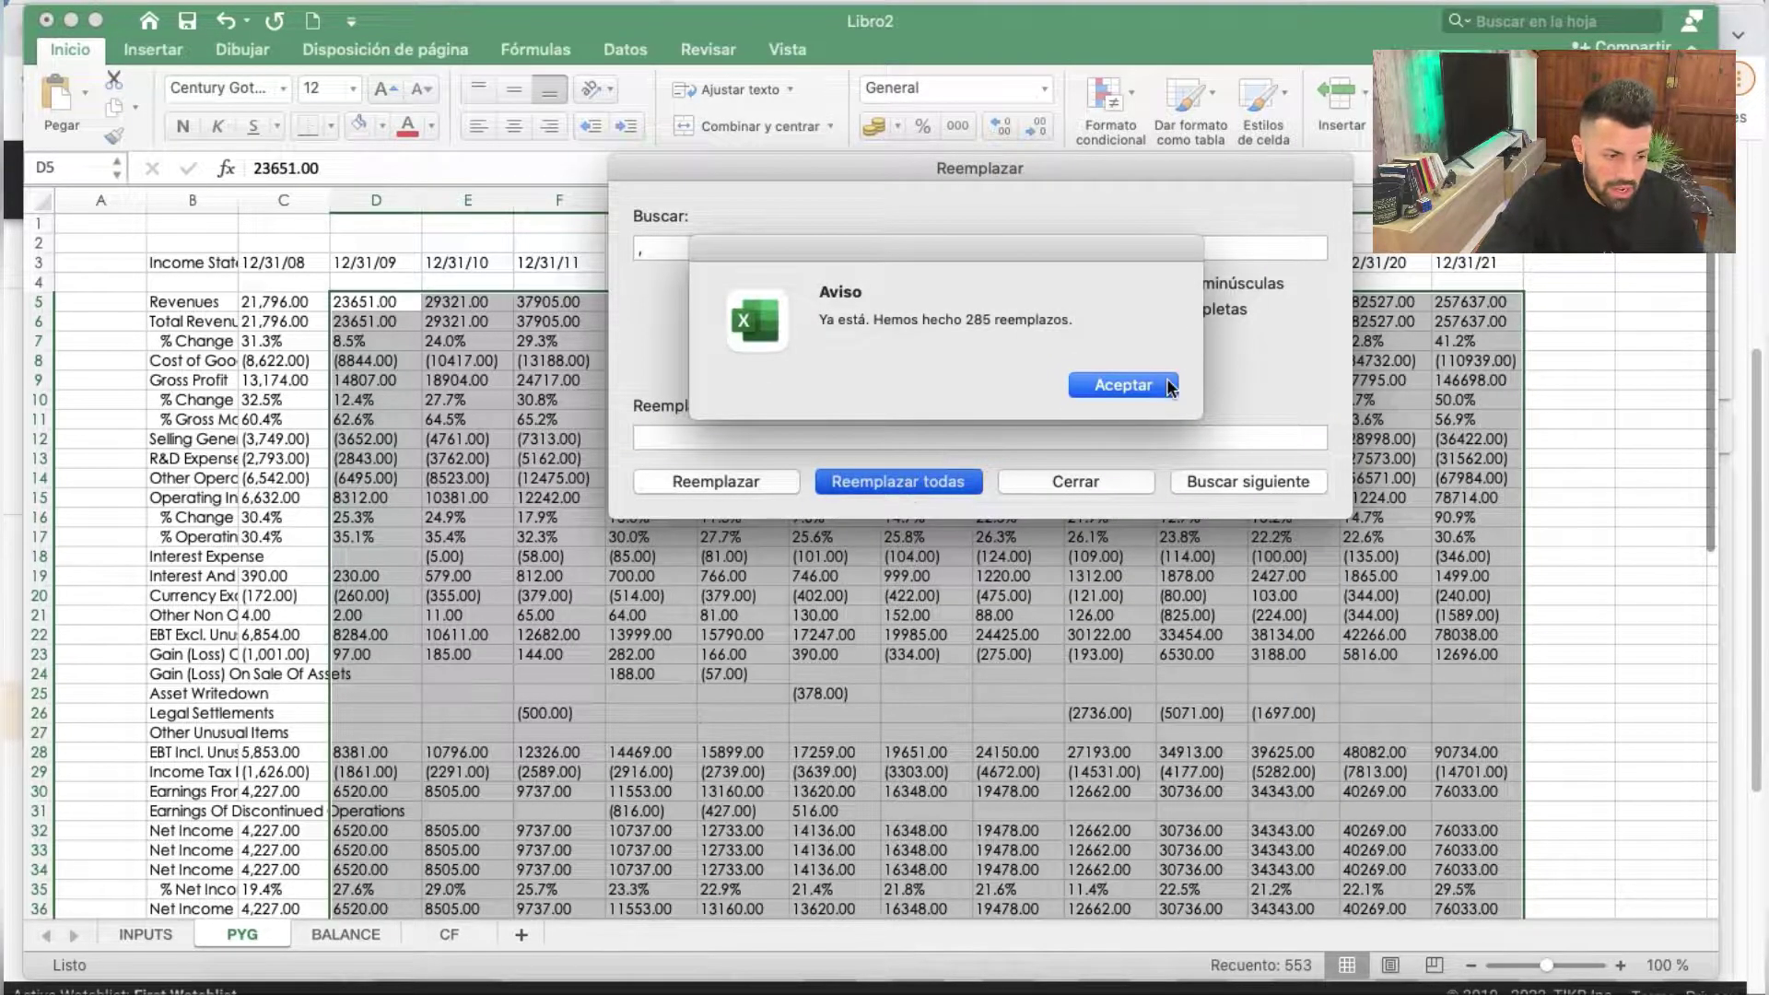
left_click(1161, 384)
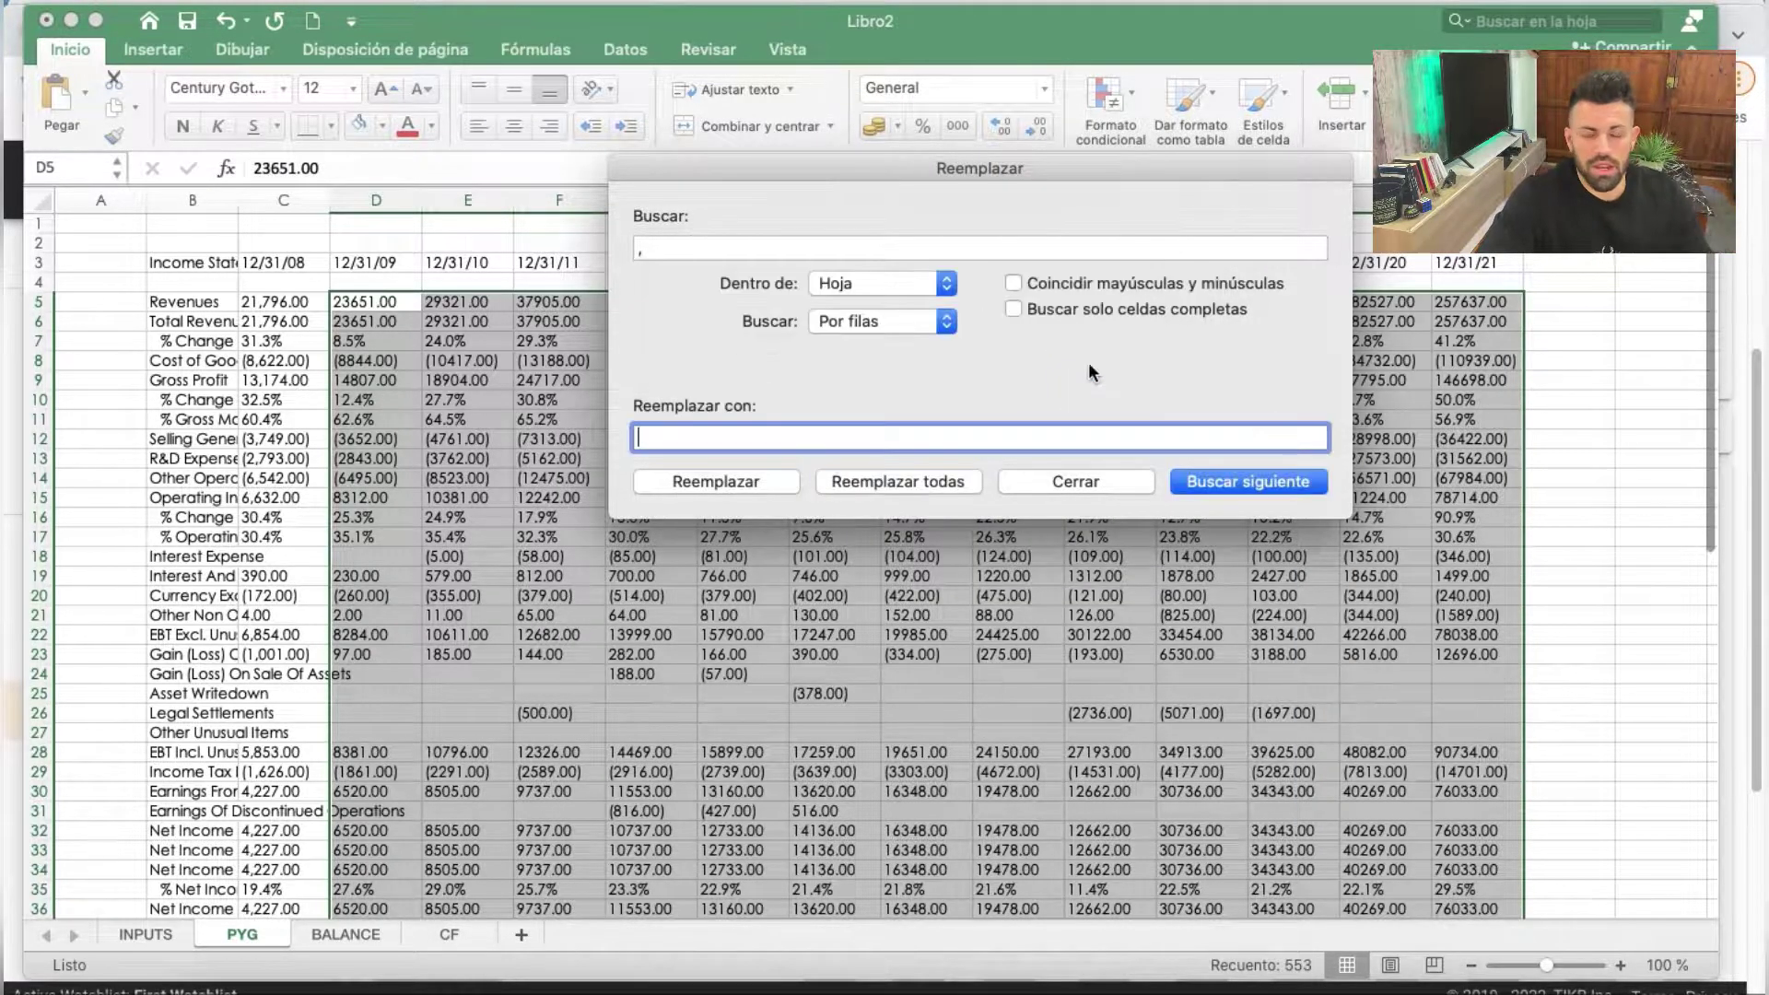
Replace every '.' with ',' so the figures use commas as decimal separators
left_click(729, 254)
type(".")
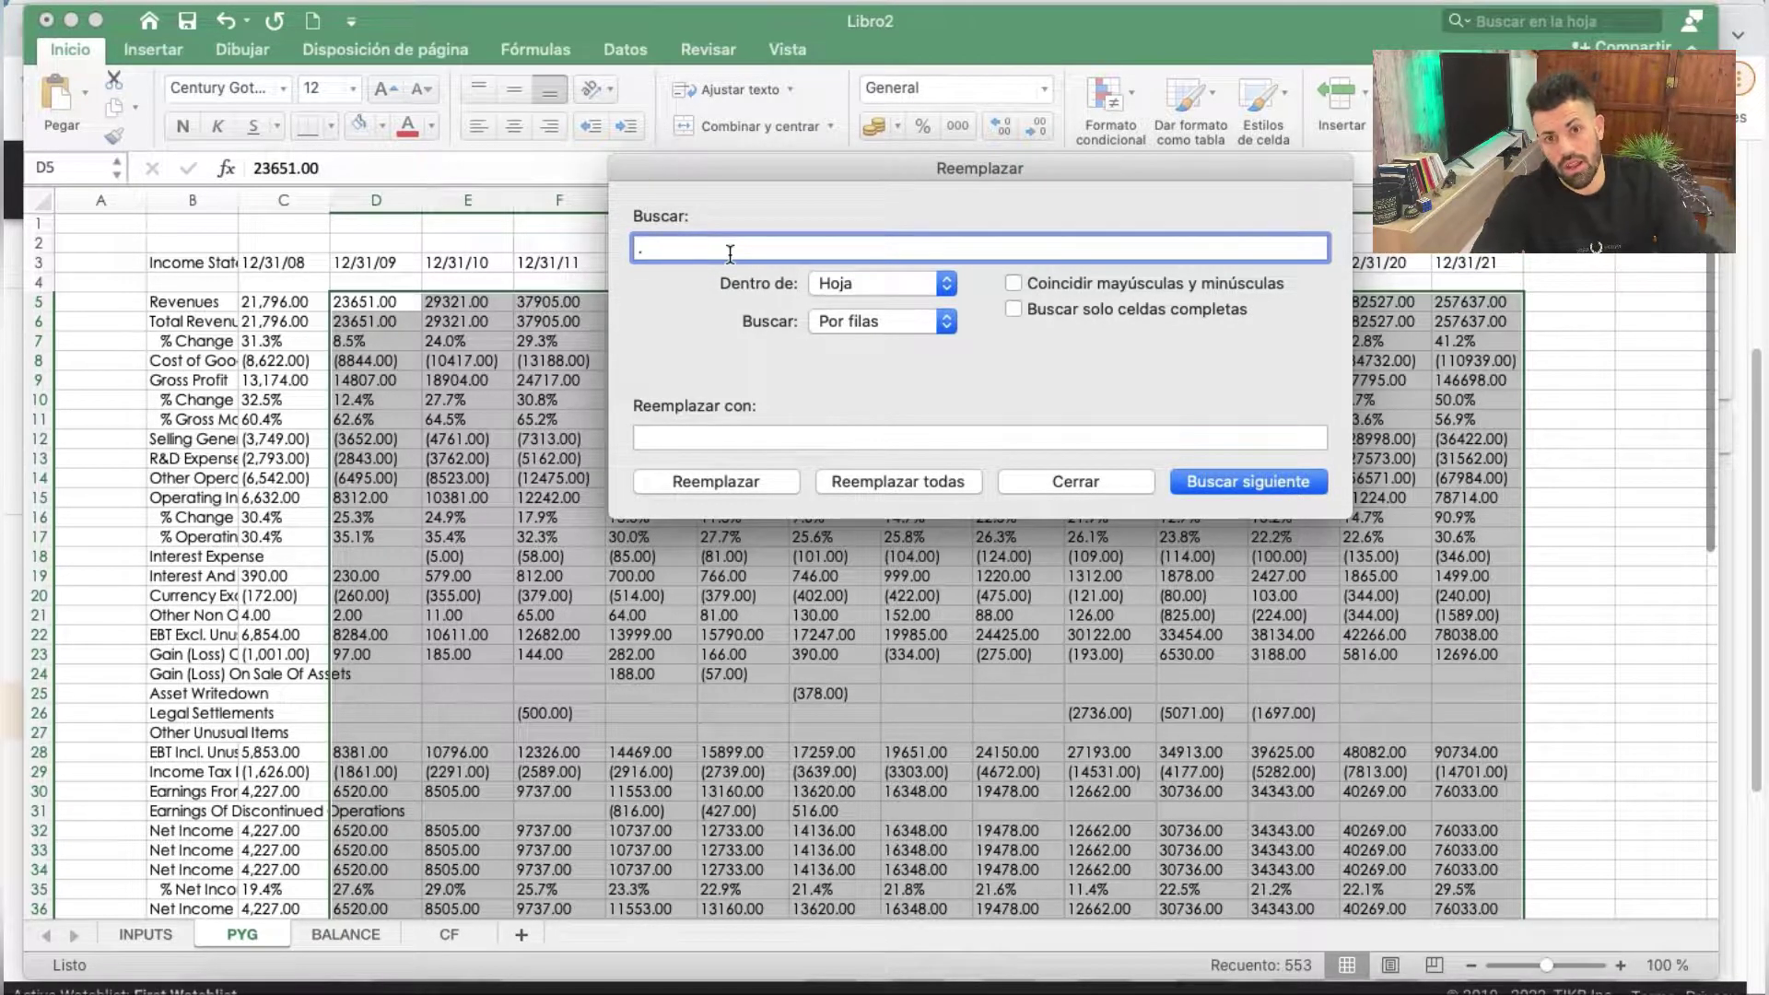
left_click(692, 439)
type(",")
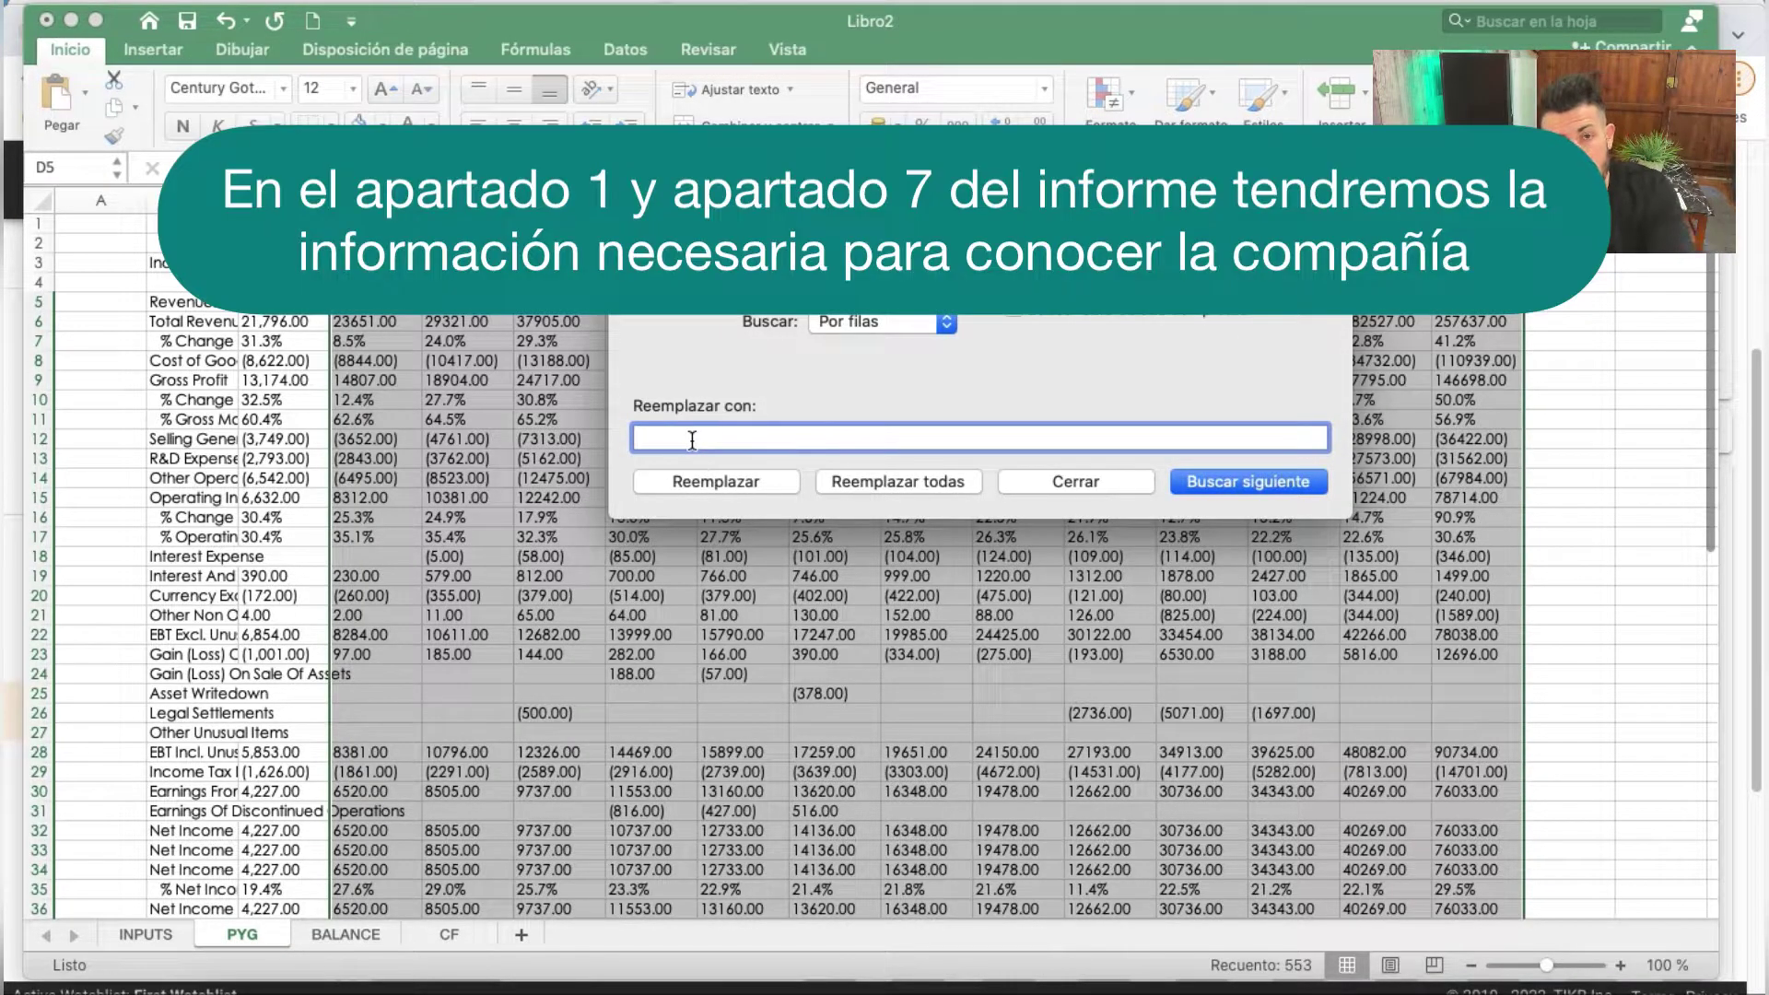
left_click(870, 481)
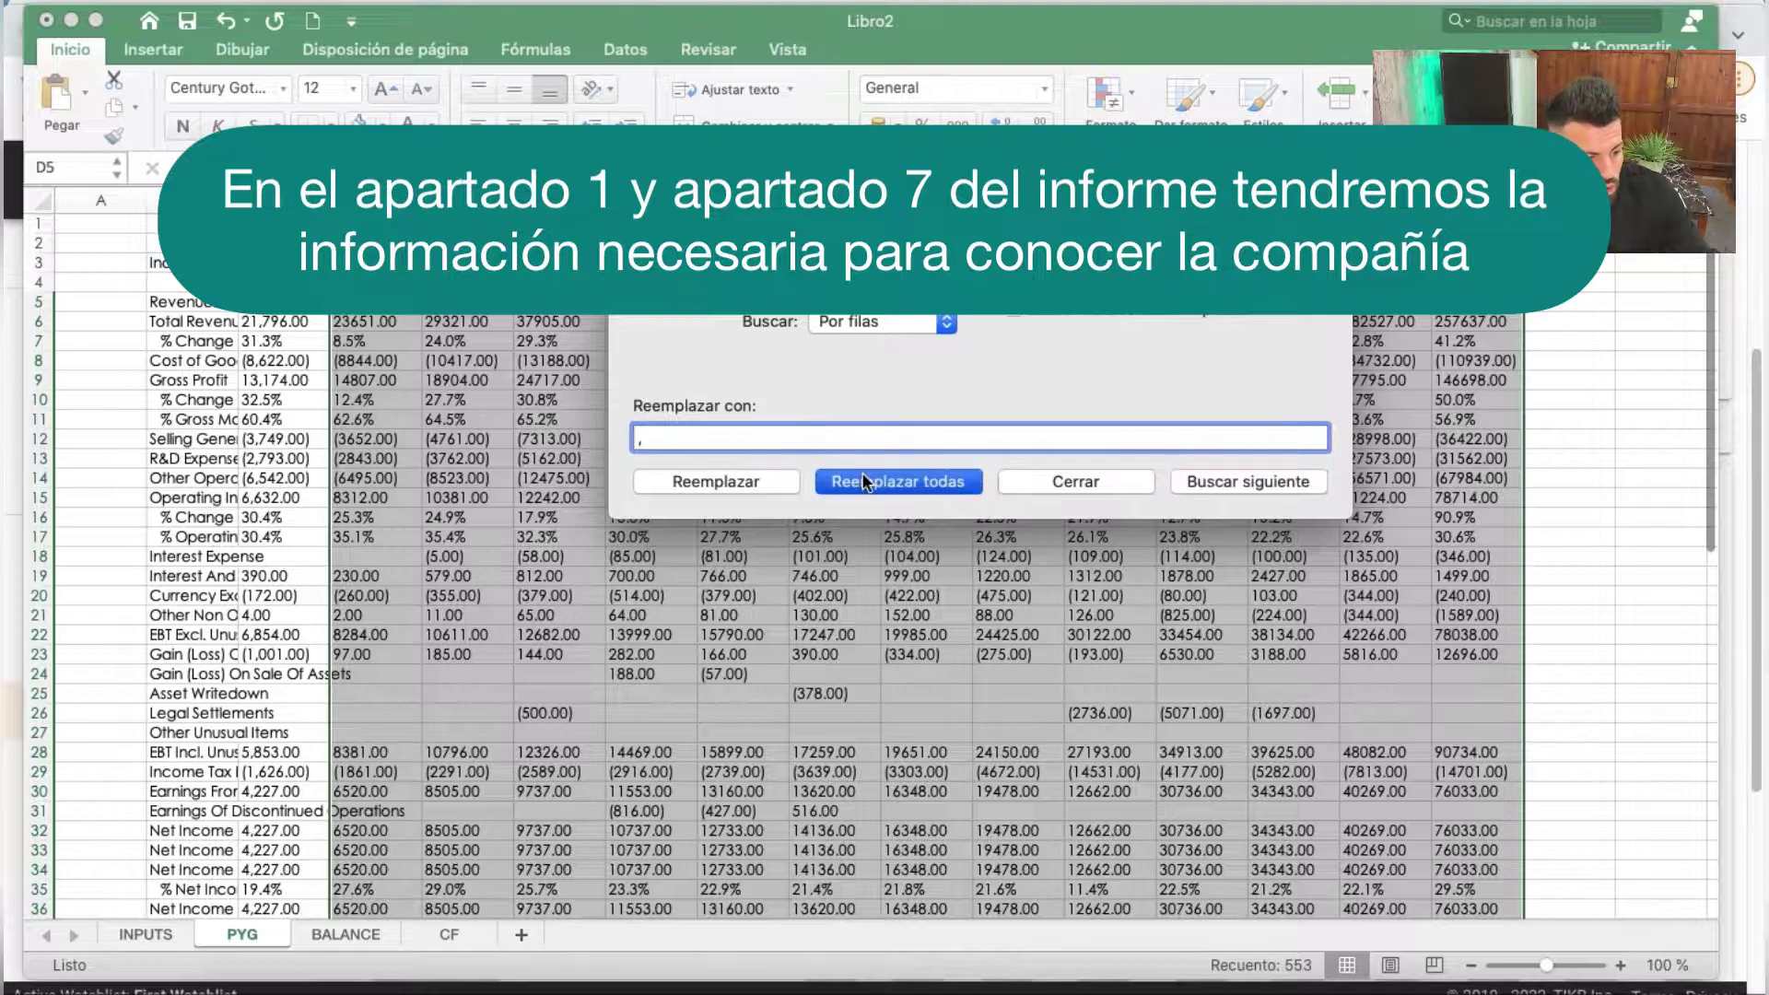
left_click(1120, 387)
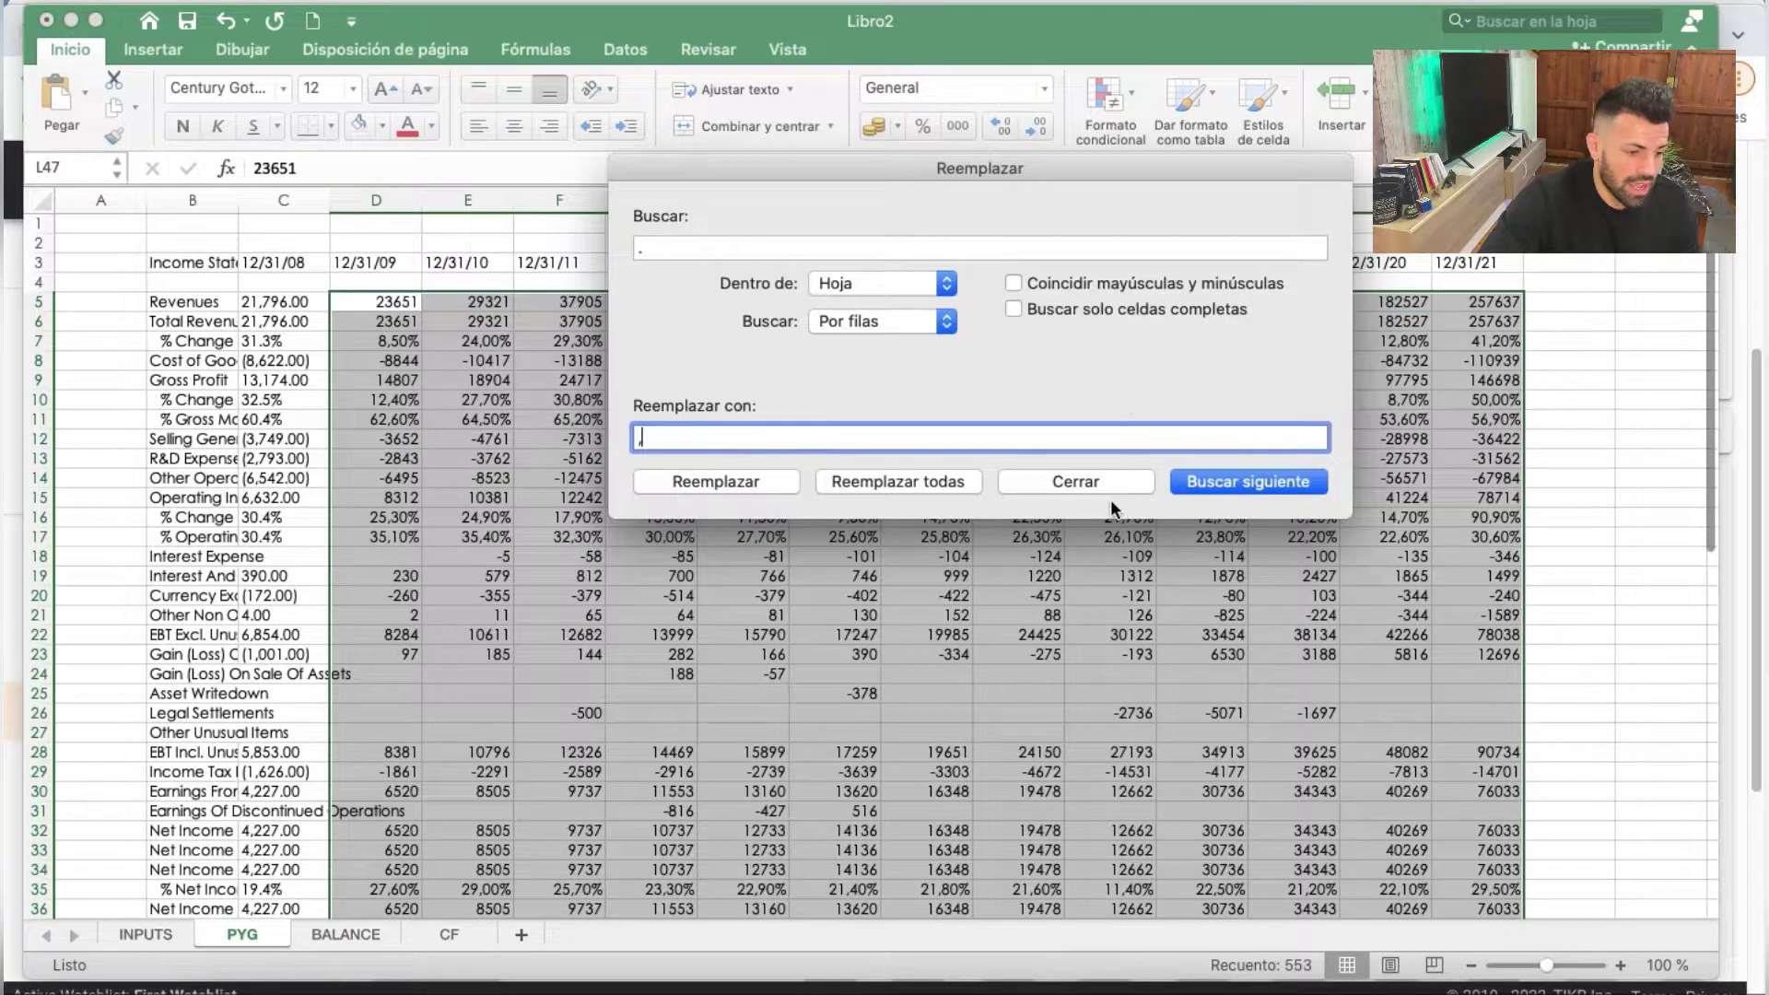
left_click(1105, 483)
left_click(1554, 461)
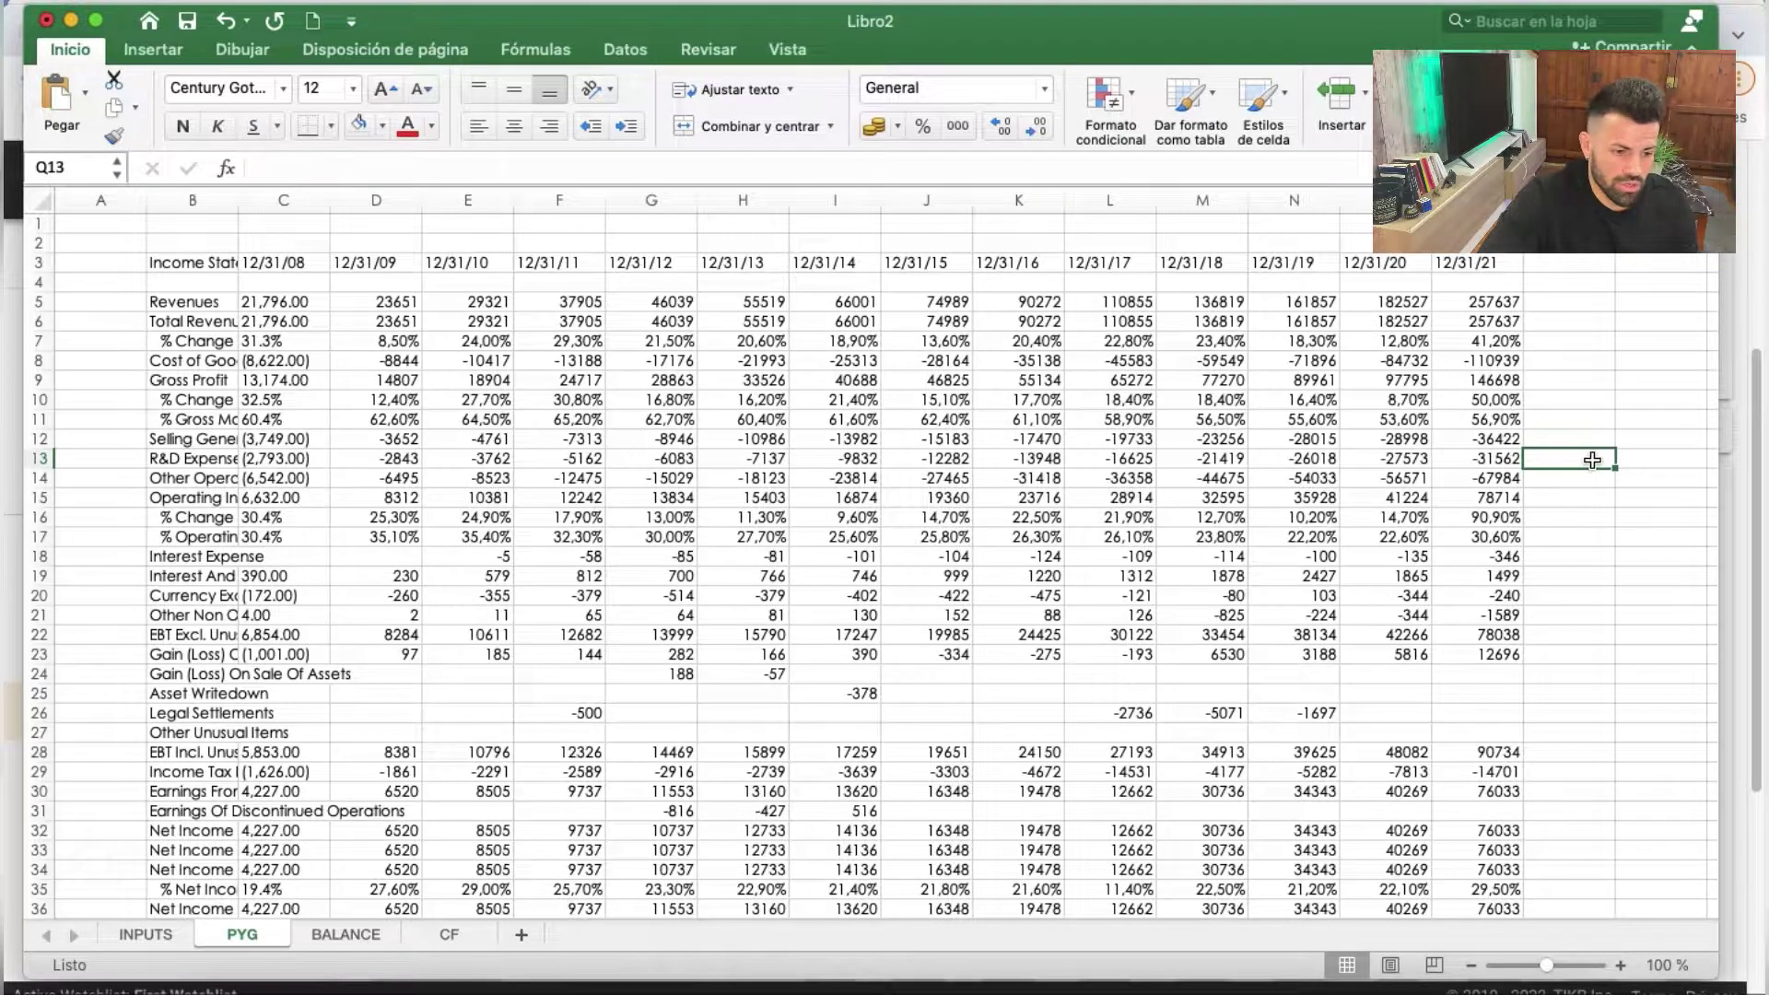
Test a sum of O8 and O9 in Q13 to confirm the figures are numbers, then undo it
type("+")
left_click(1404, 362)
type("+")
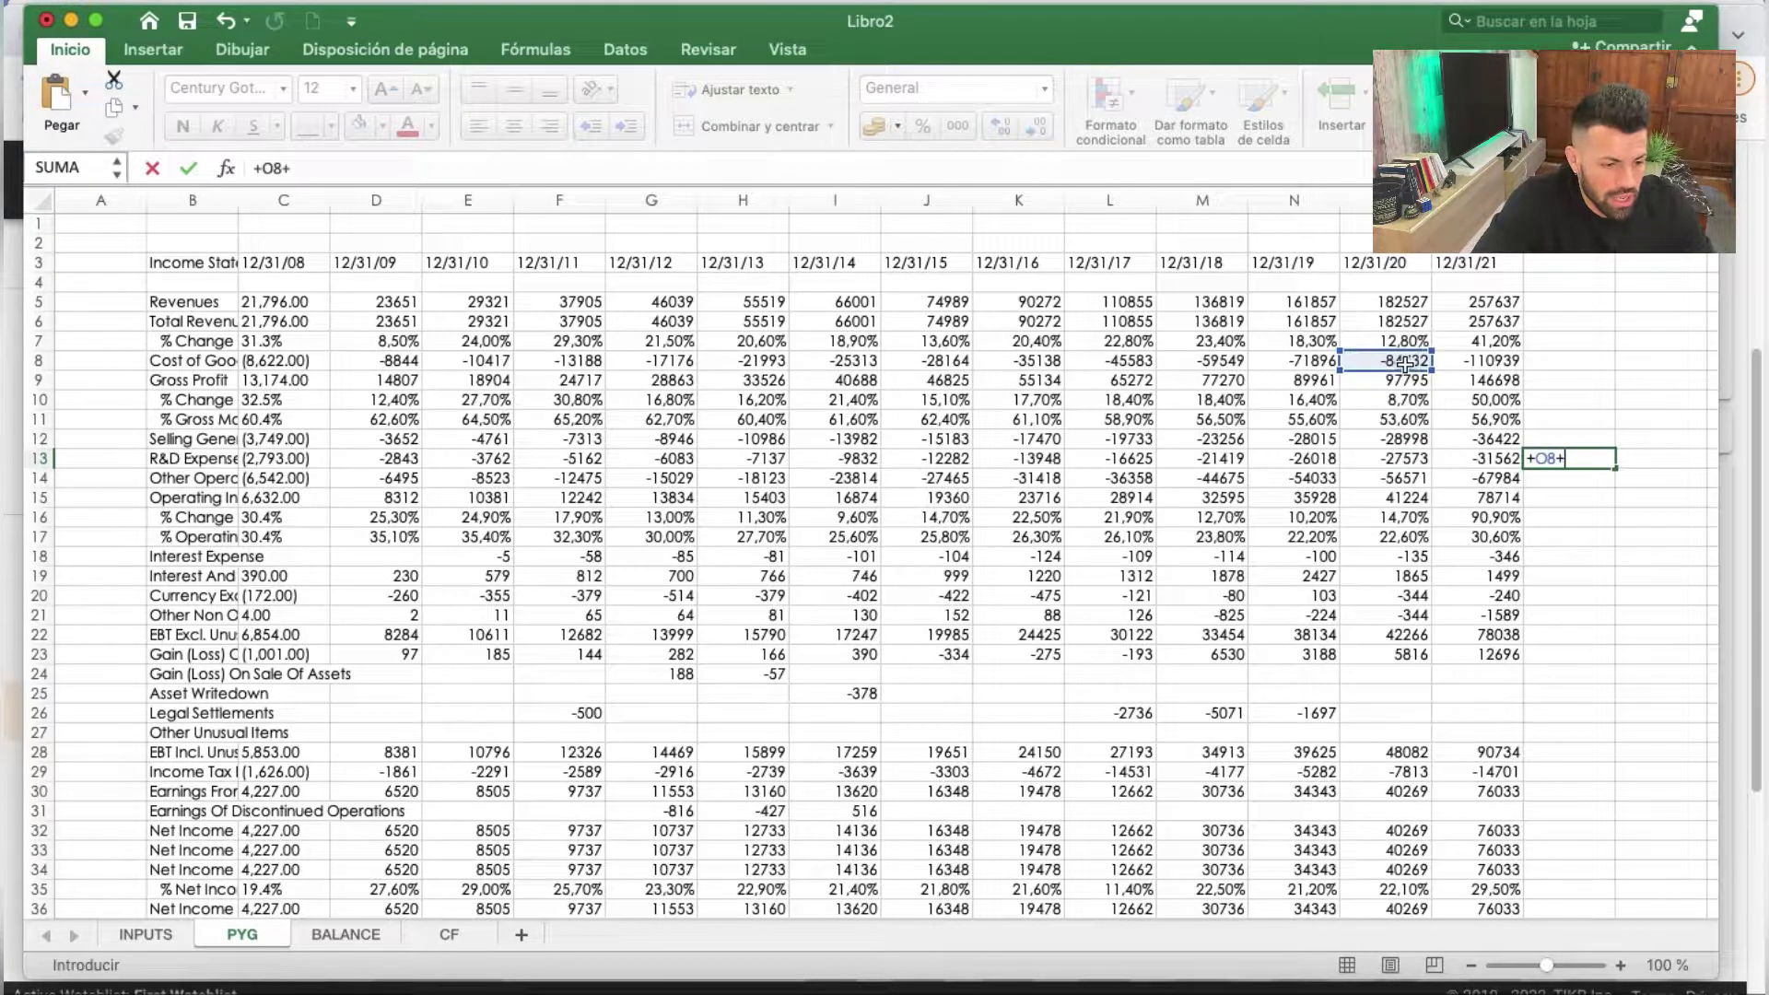
left_click(1404, 380)
key("Return")
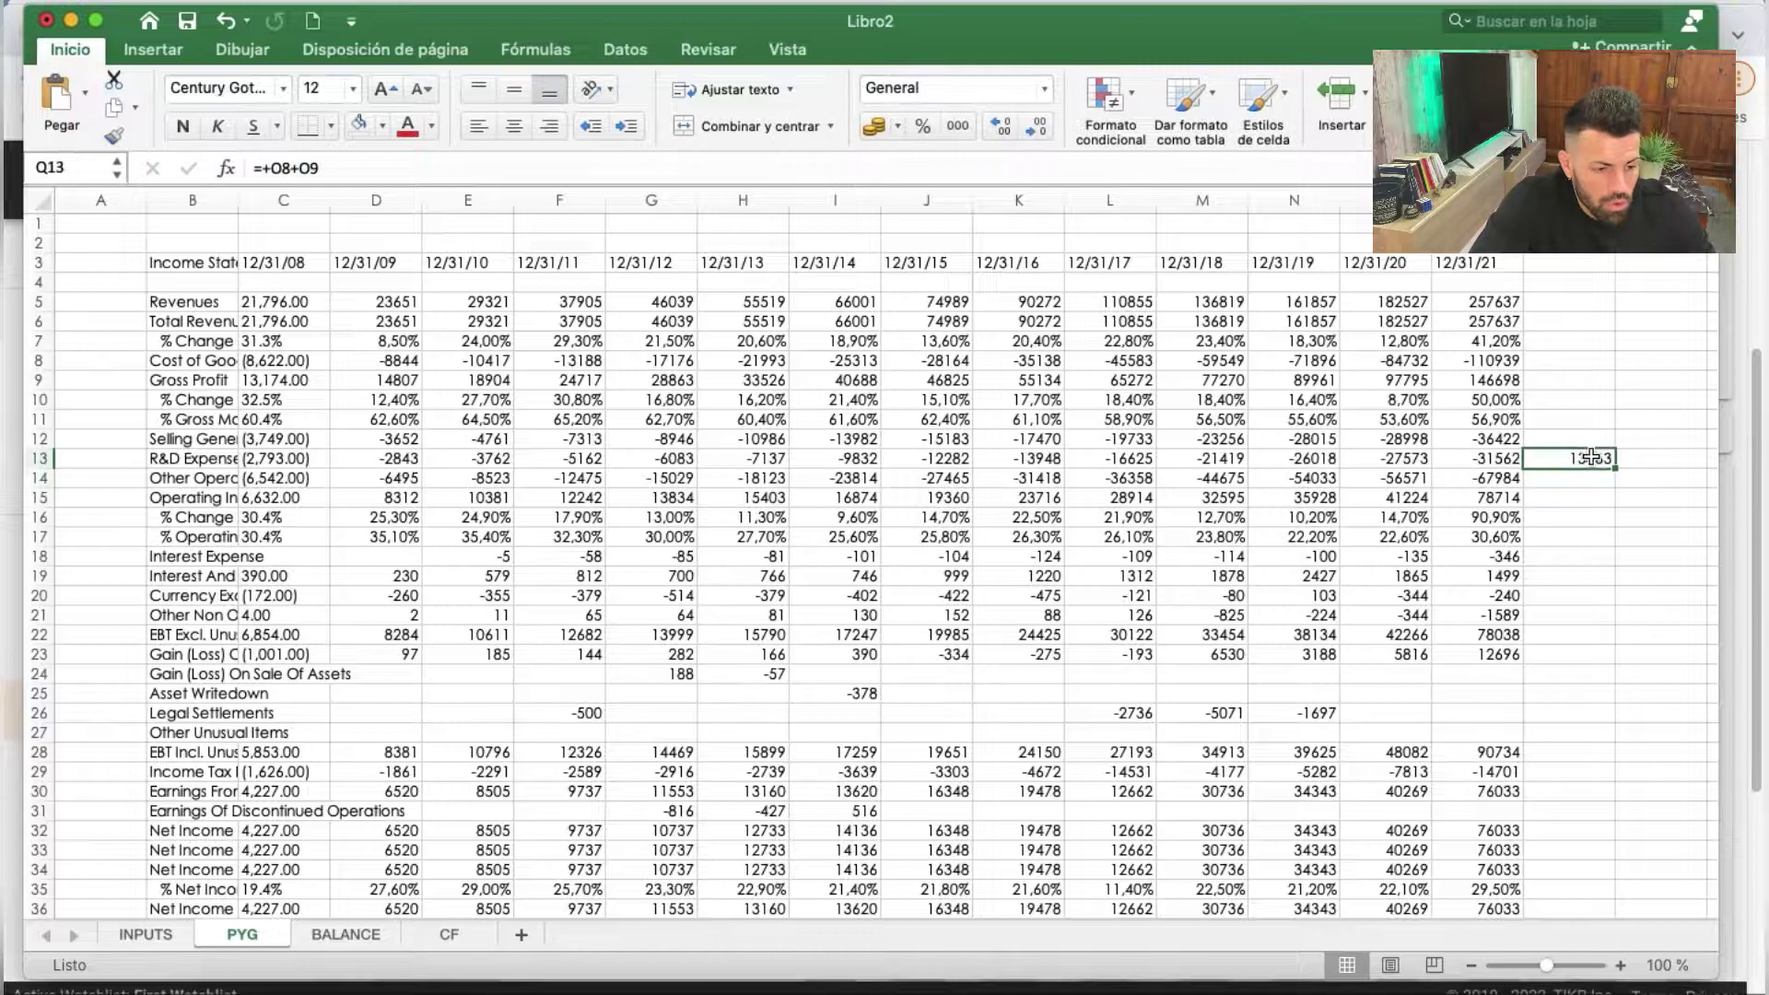
key("super+z")
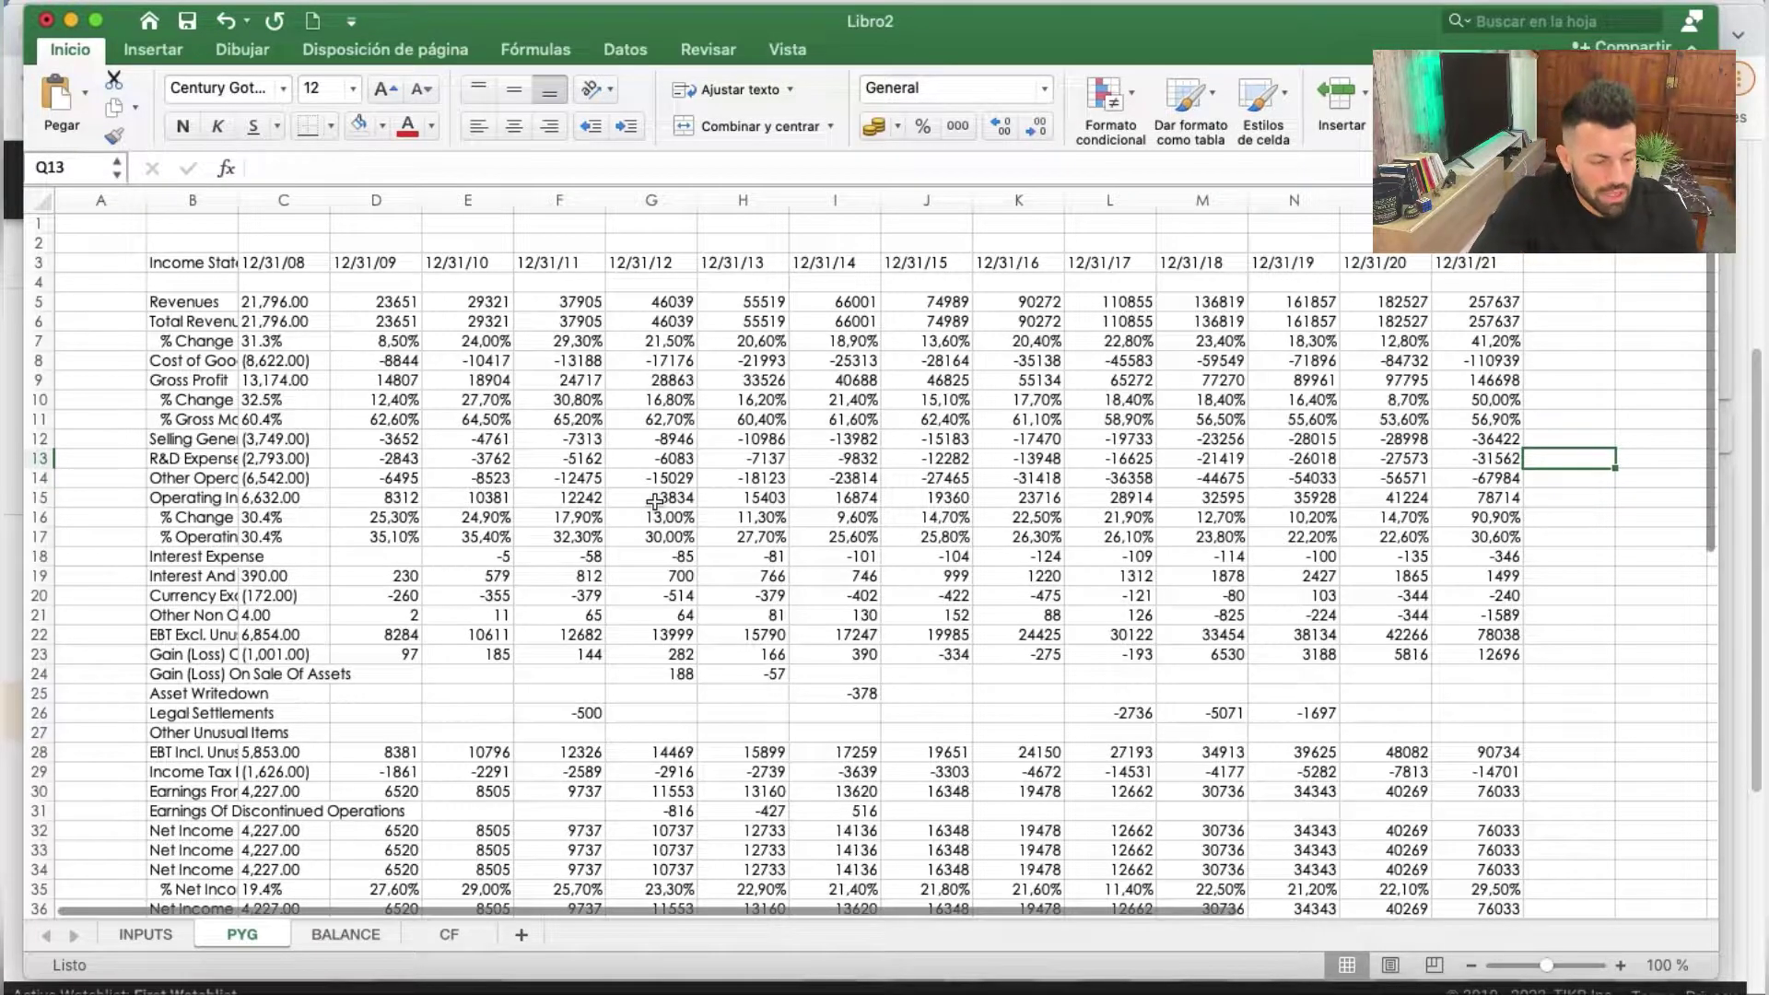
Widen column B to show the full row labels
double_click(237, 200)
left_click(578, 509)
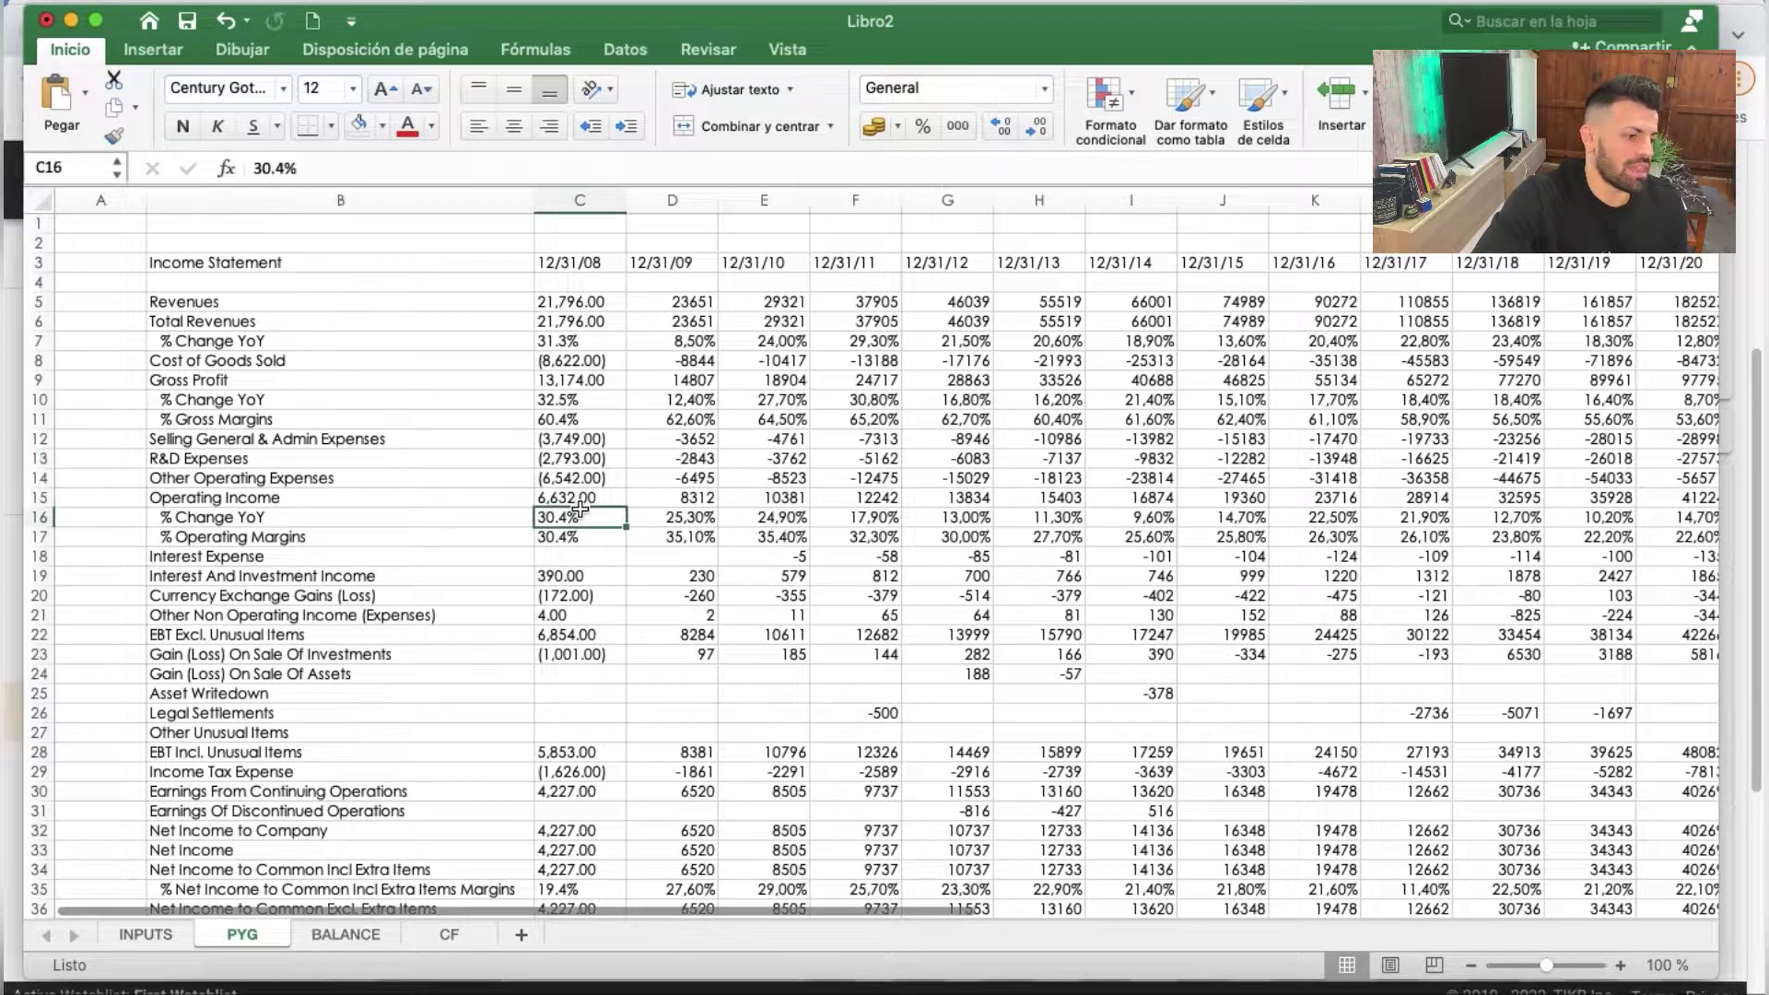
scroll(1142, 608, "down", 2)
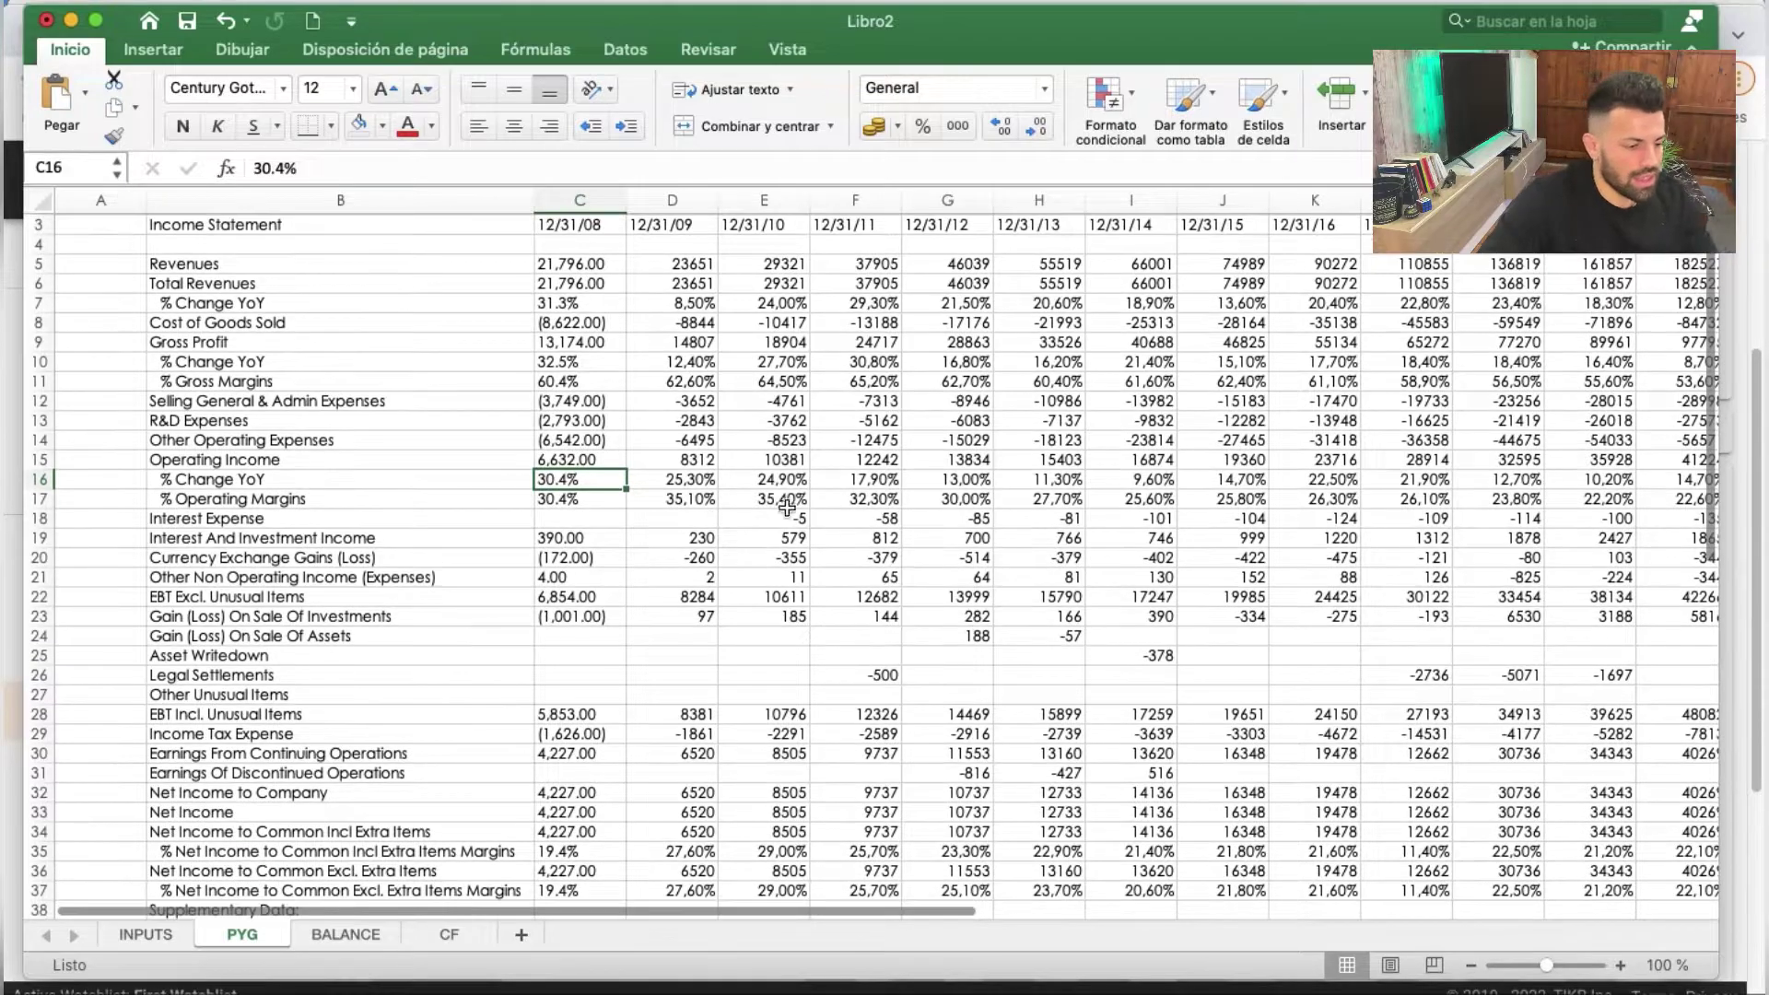
scroll(786, 507, "up", 1)
left_click_drag(571, 276, 571, 314)
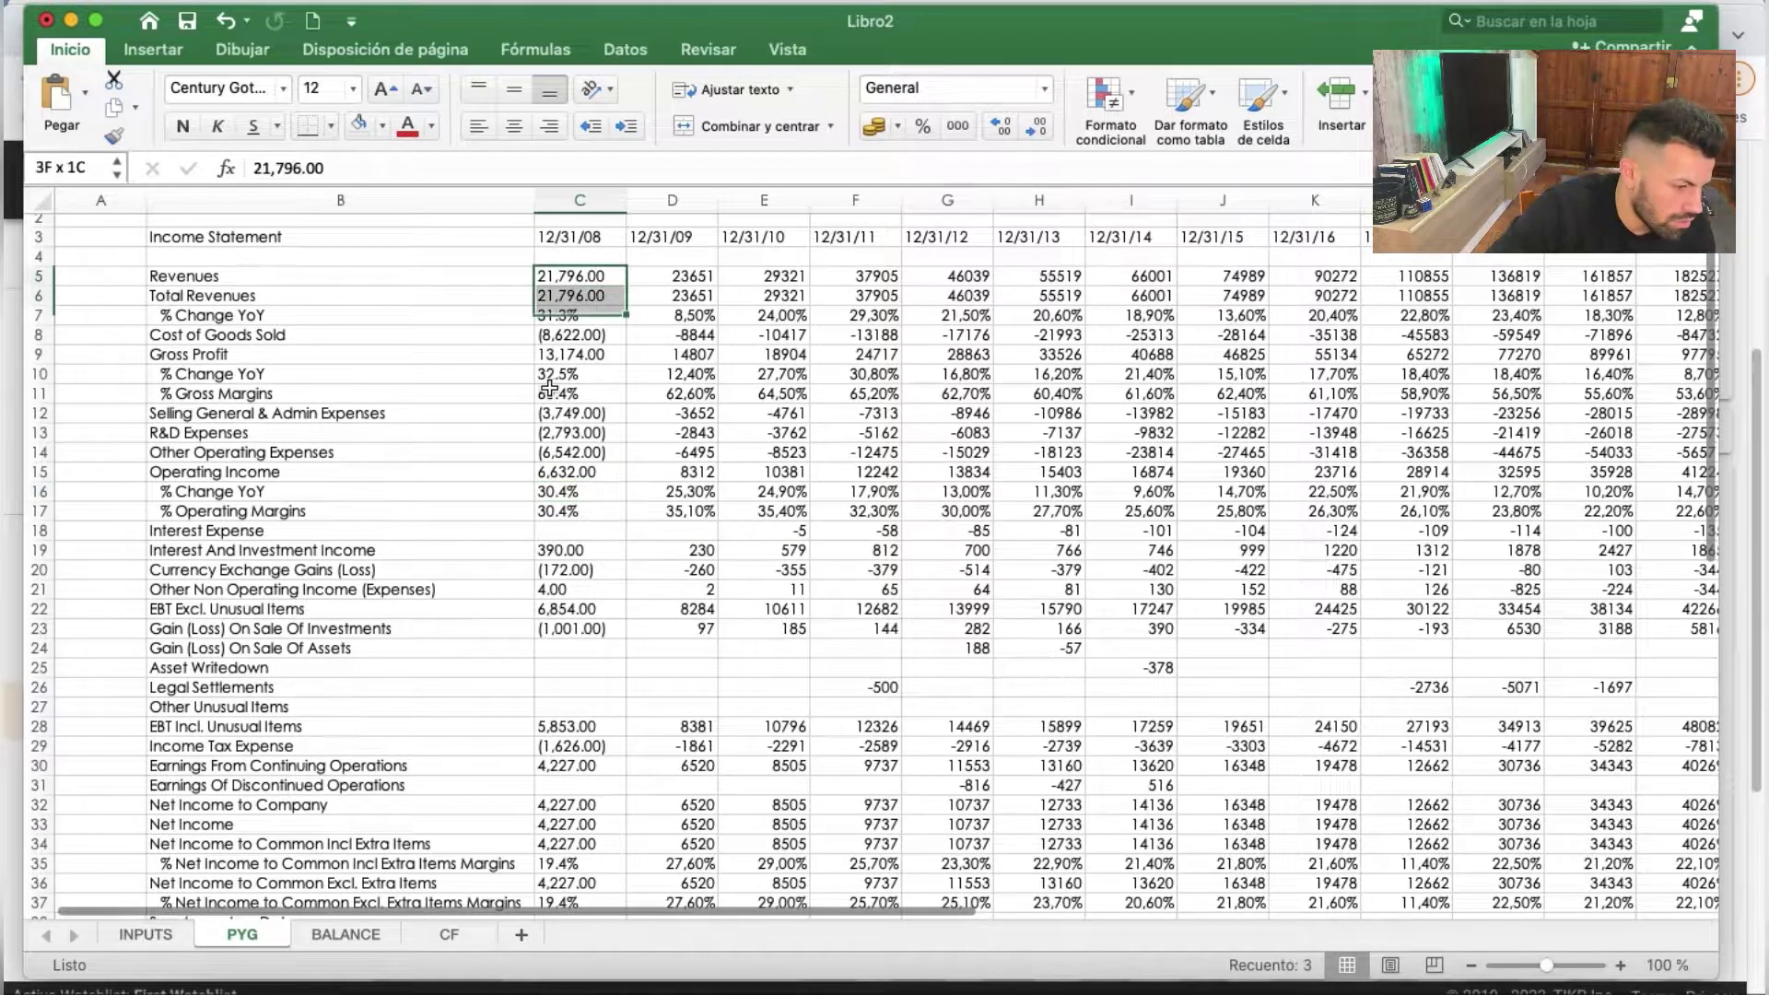
Delete the 12/31/08 column so the statement begins at 12/31/09
left_click(580, 200)
right_click(579, 200)
left_click(1048, 499)
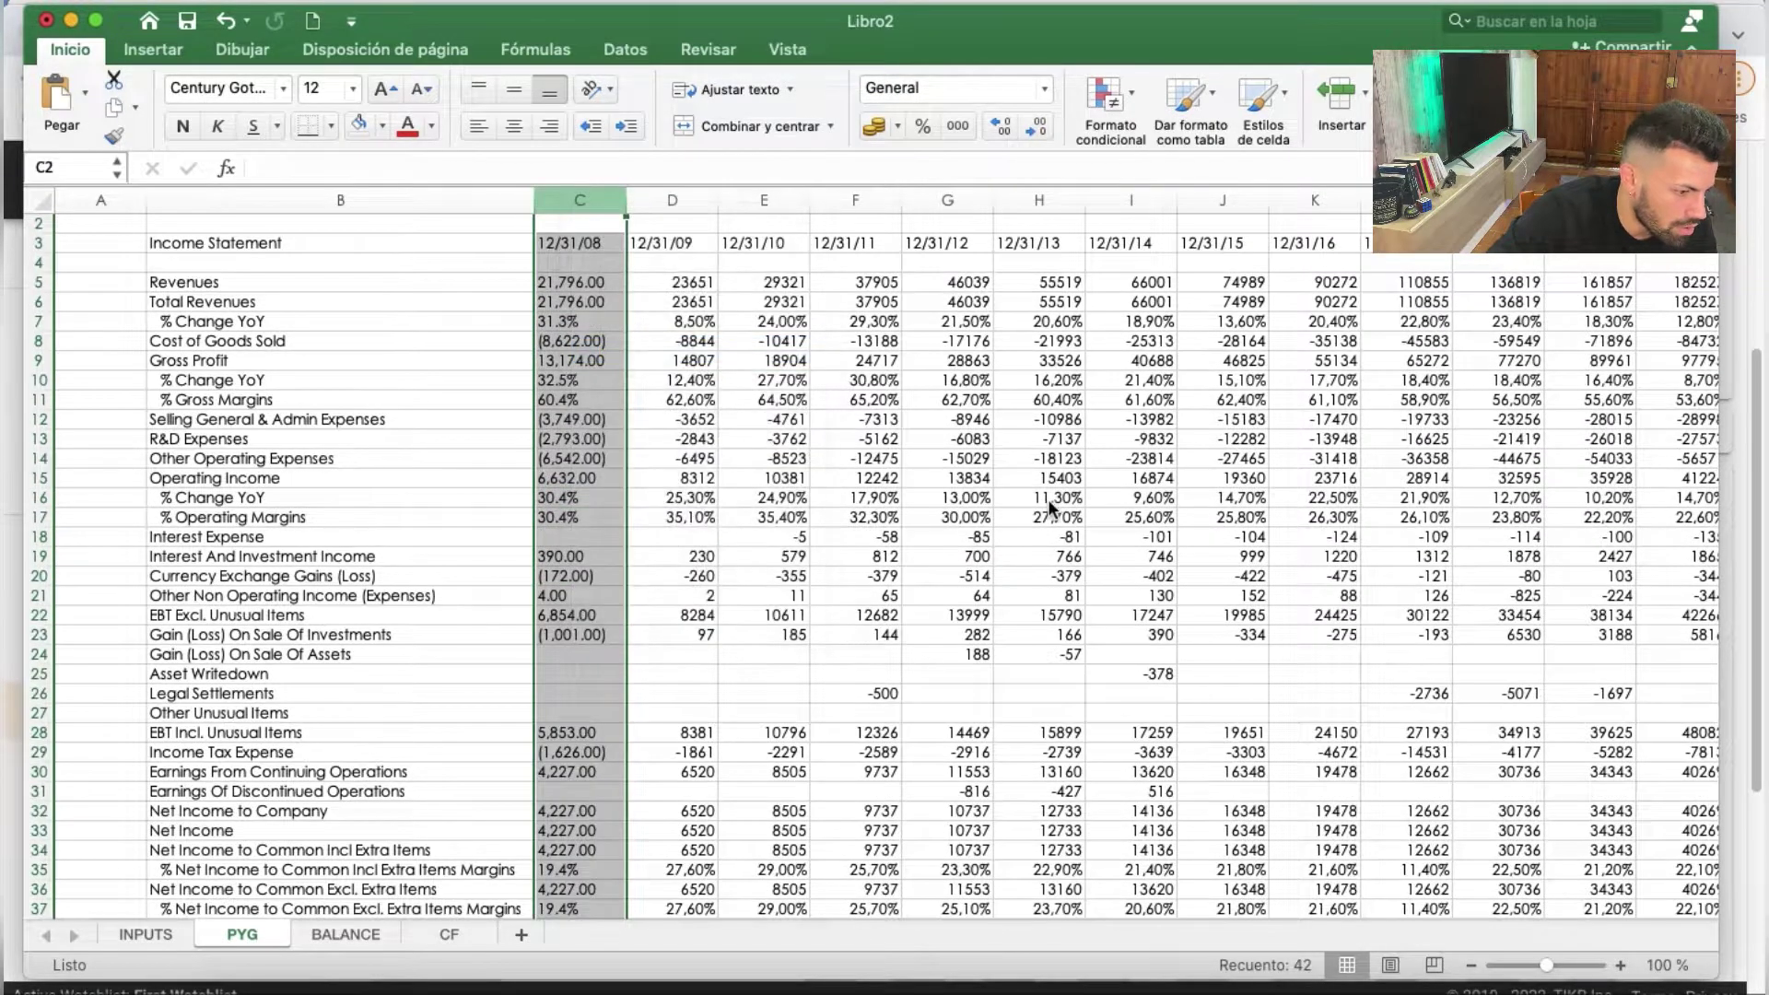
left_click(1047, 499)
scroll(627, 300, "up", 1)
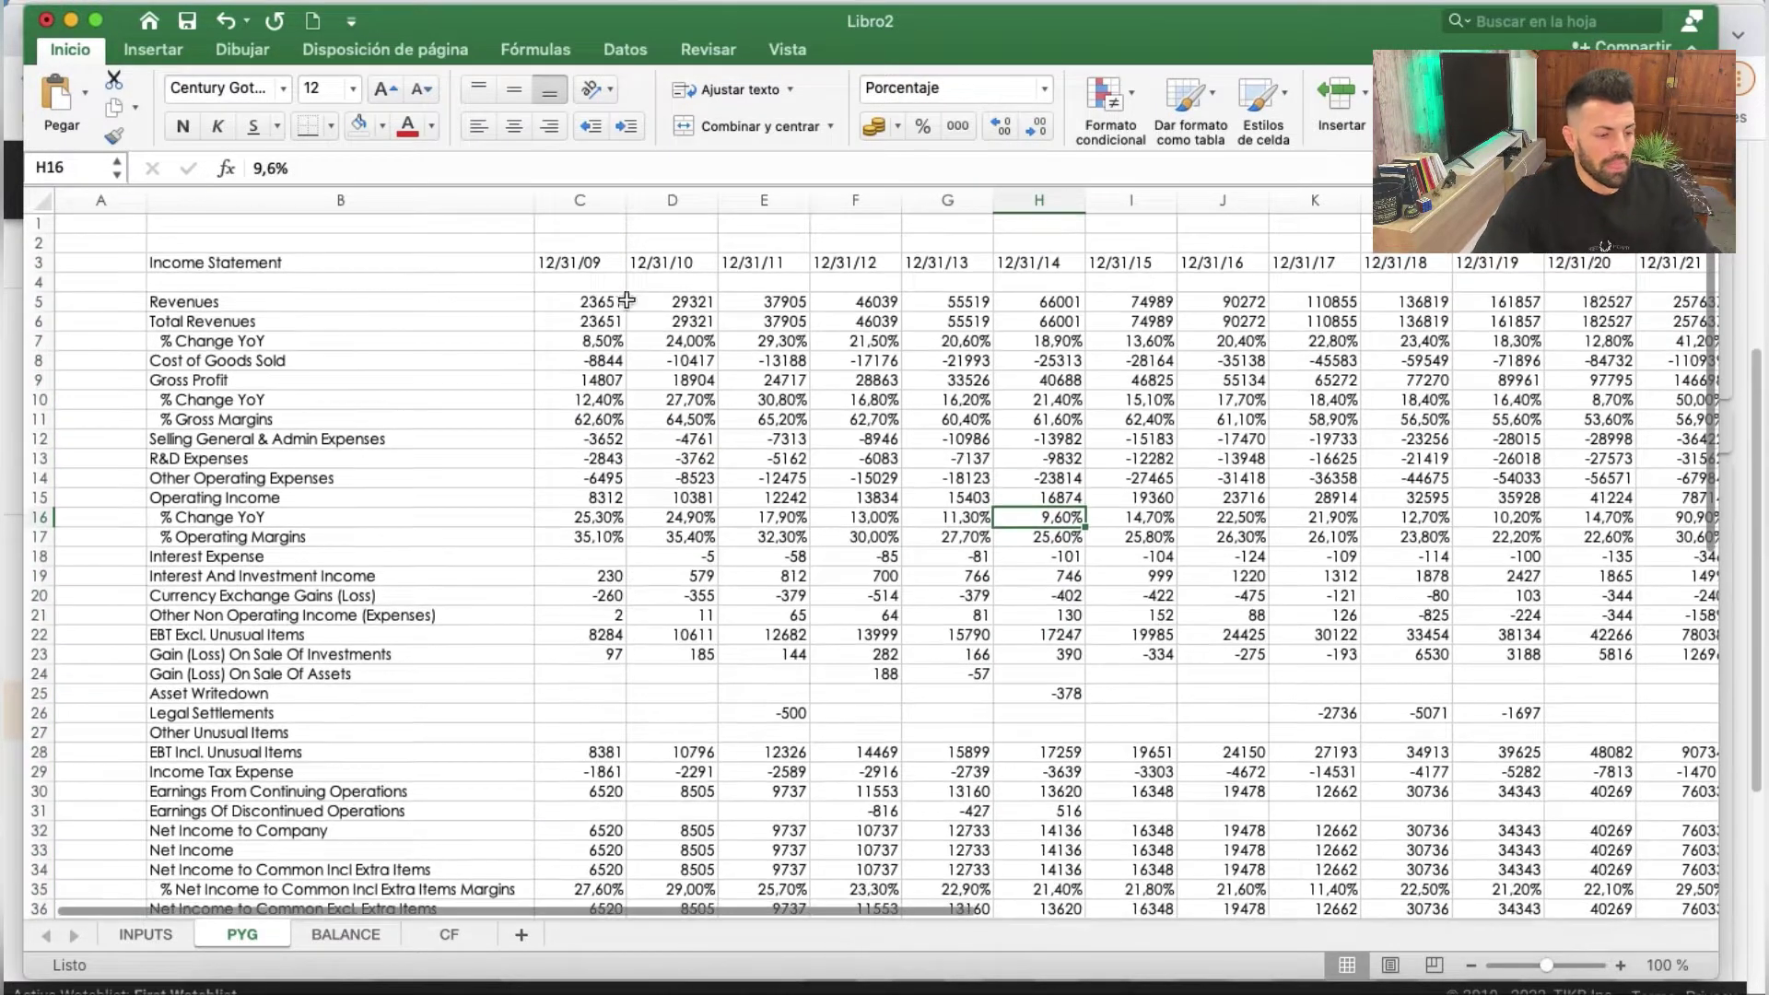
left_click(599, 265)
left_click_drag(378, 301, 374, 342)
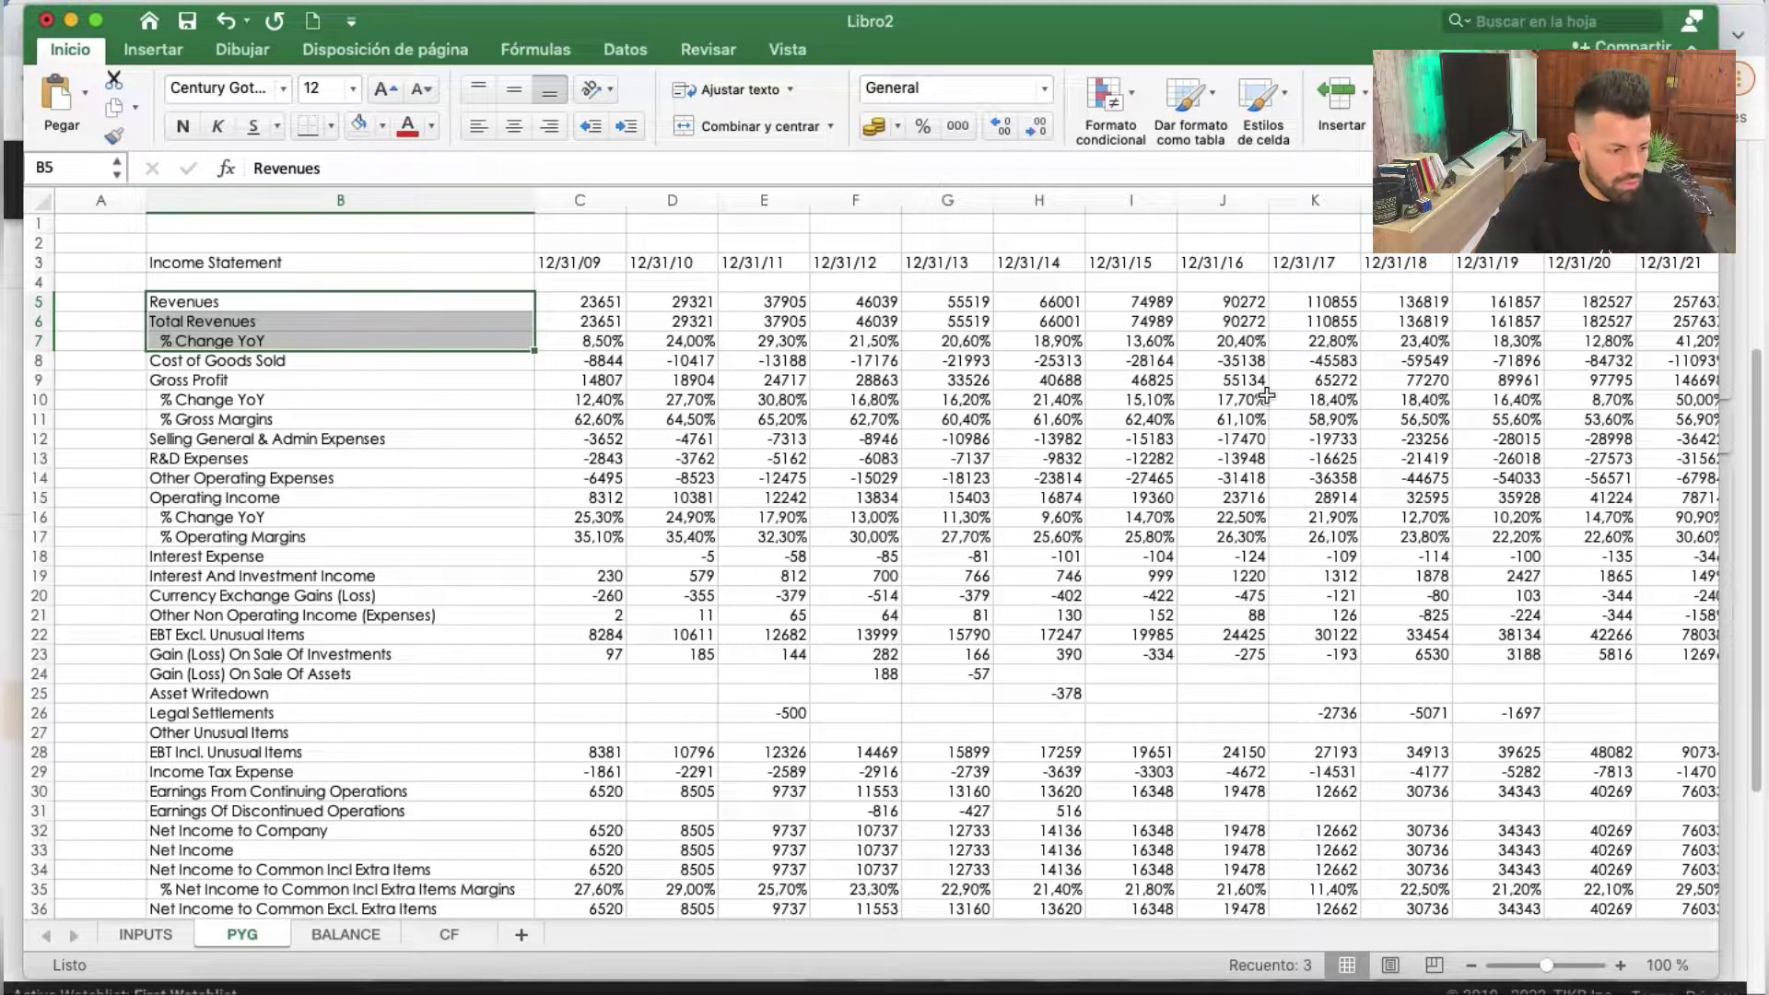
left_click(361, 440)
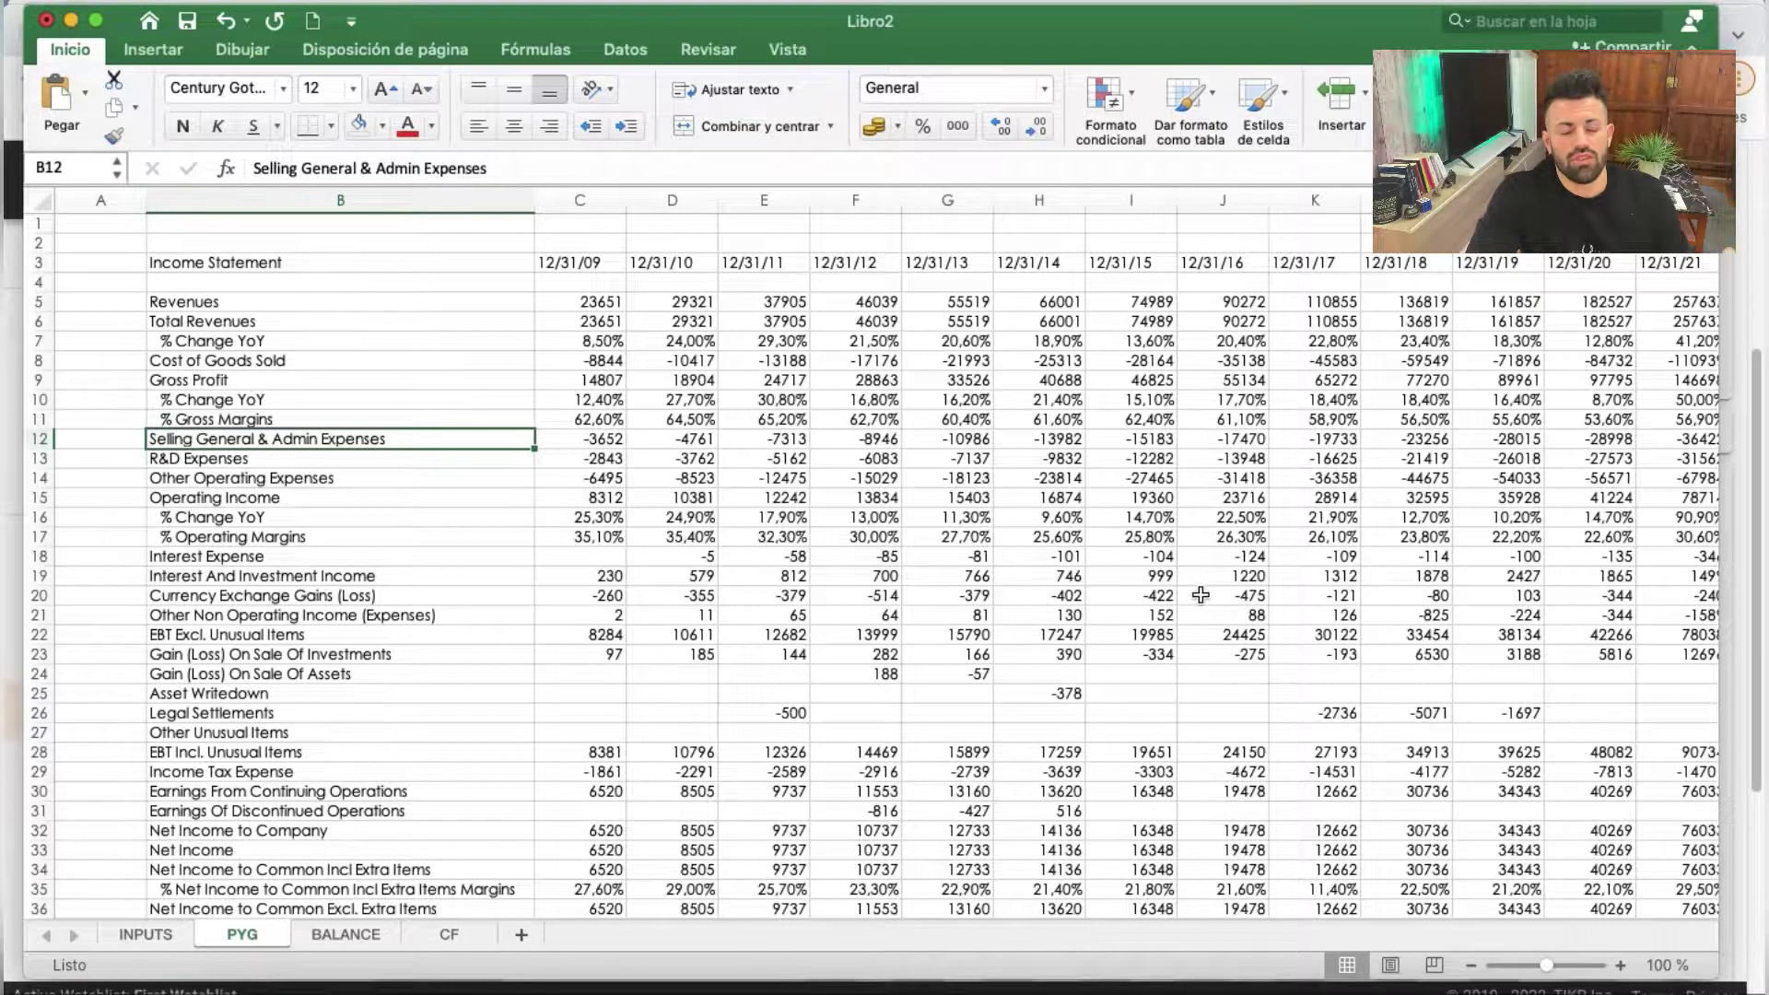
key("Up")
key("Right")
key("Right")
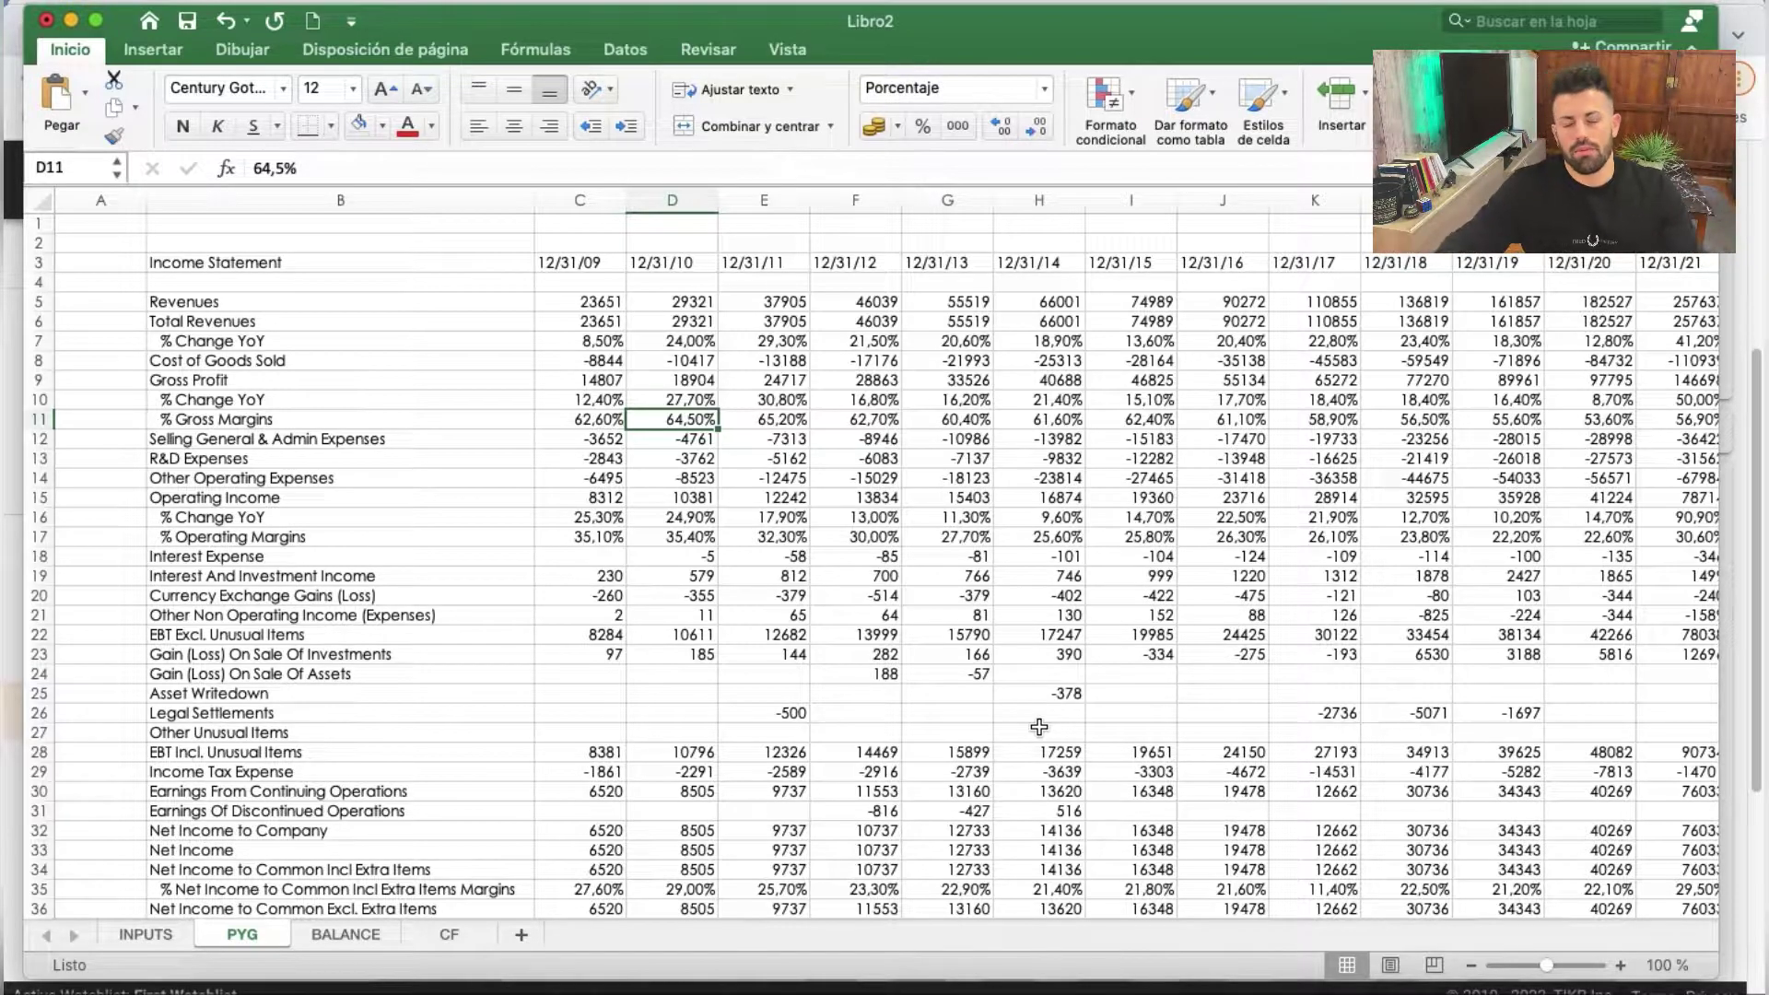
left_click(339, 935)
left_click(455, 932)
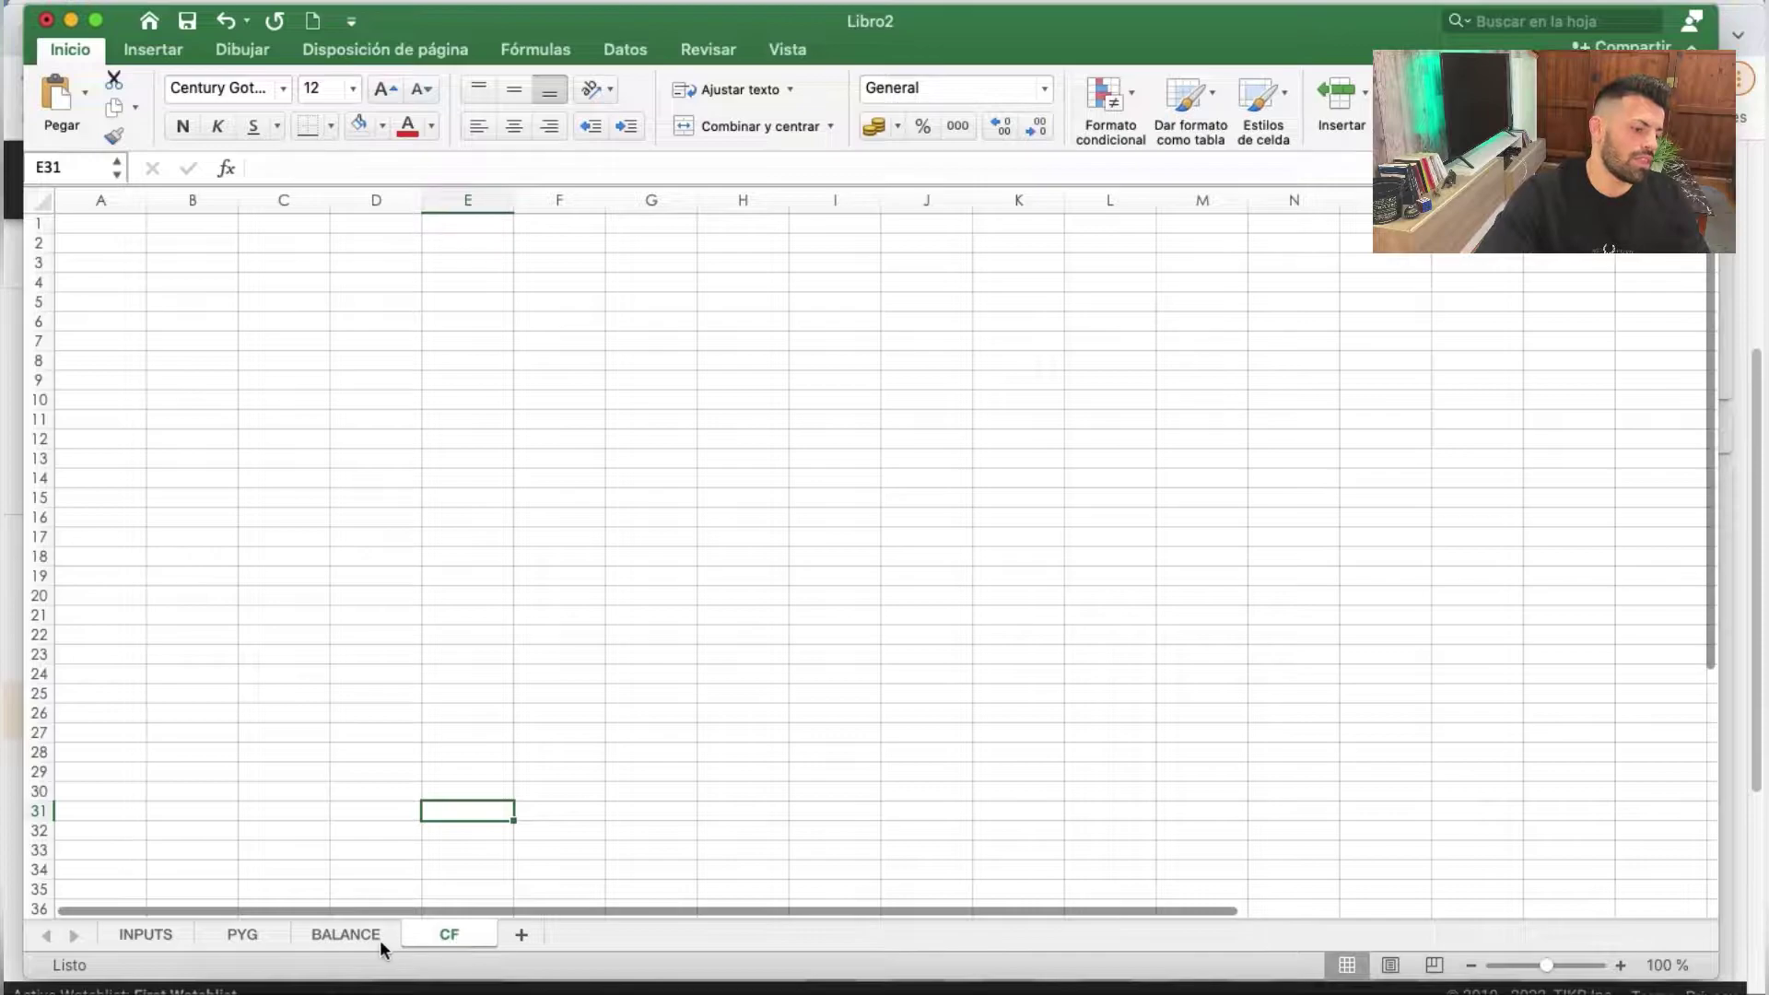
left_click(241, 934)
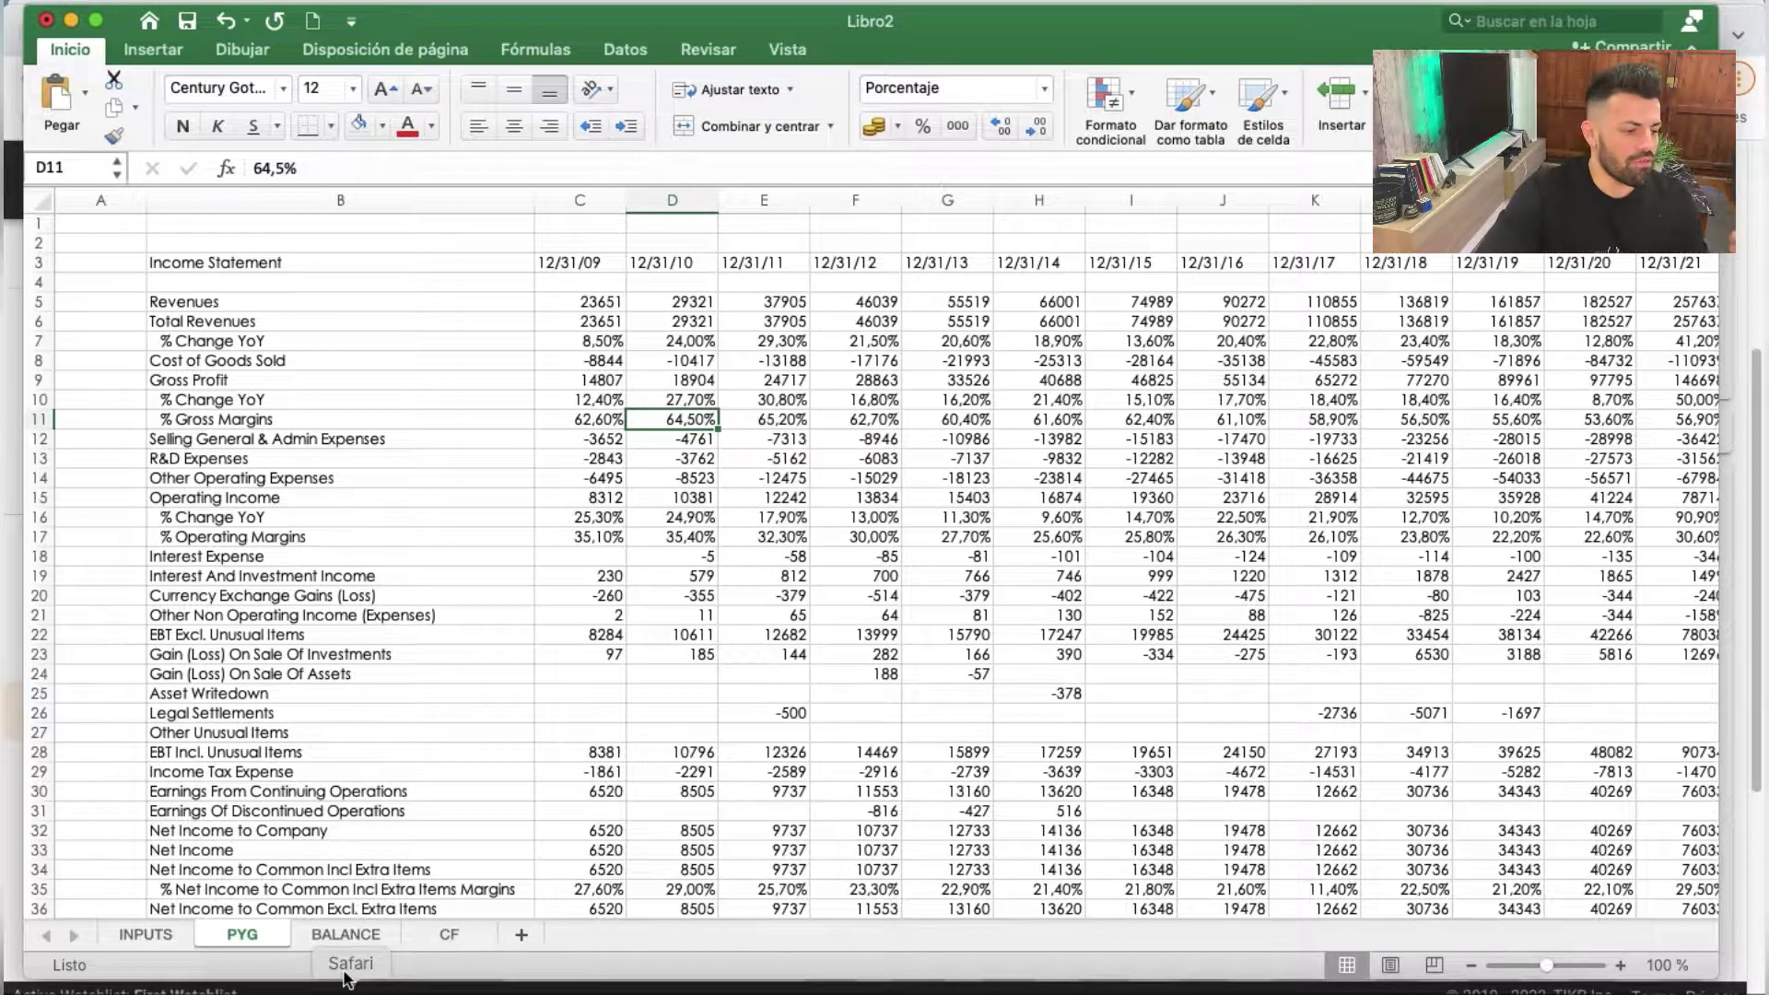
left_click(343, 936)
left_click(446, 933)
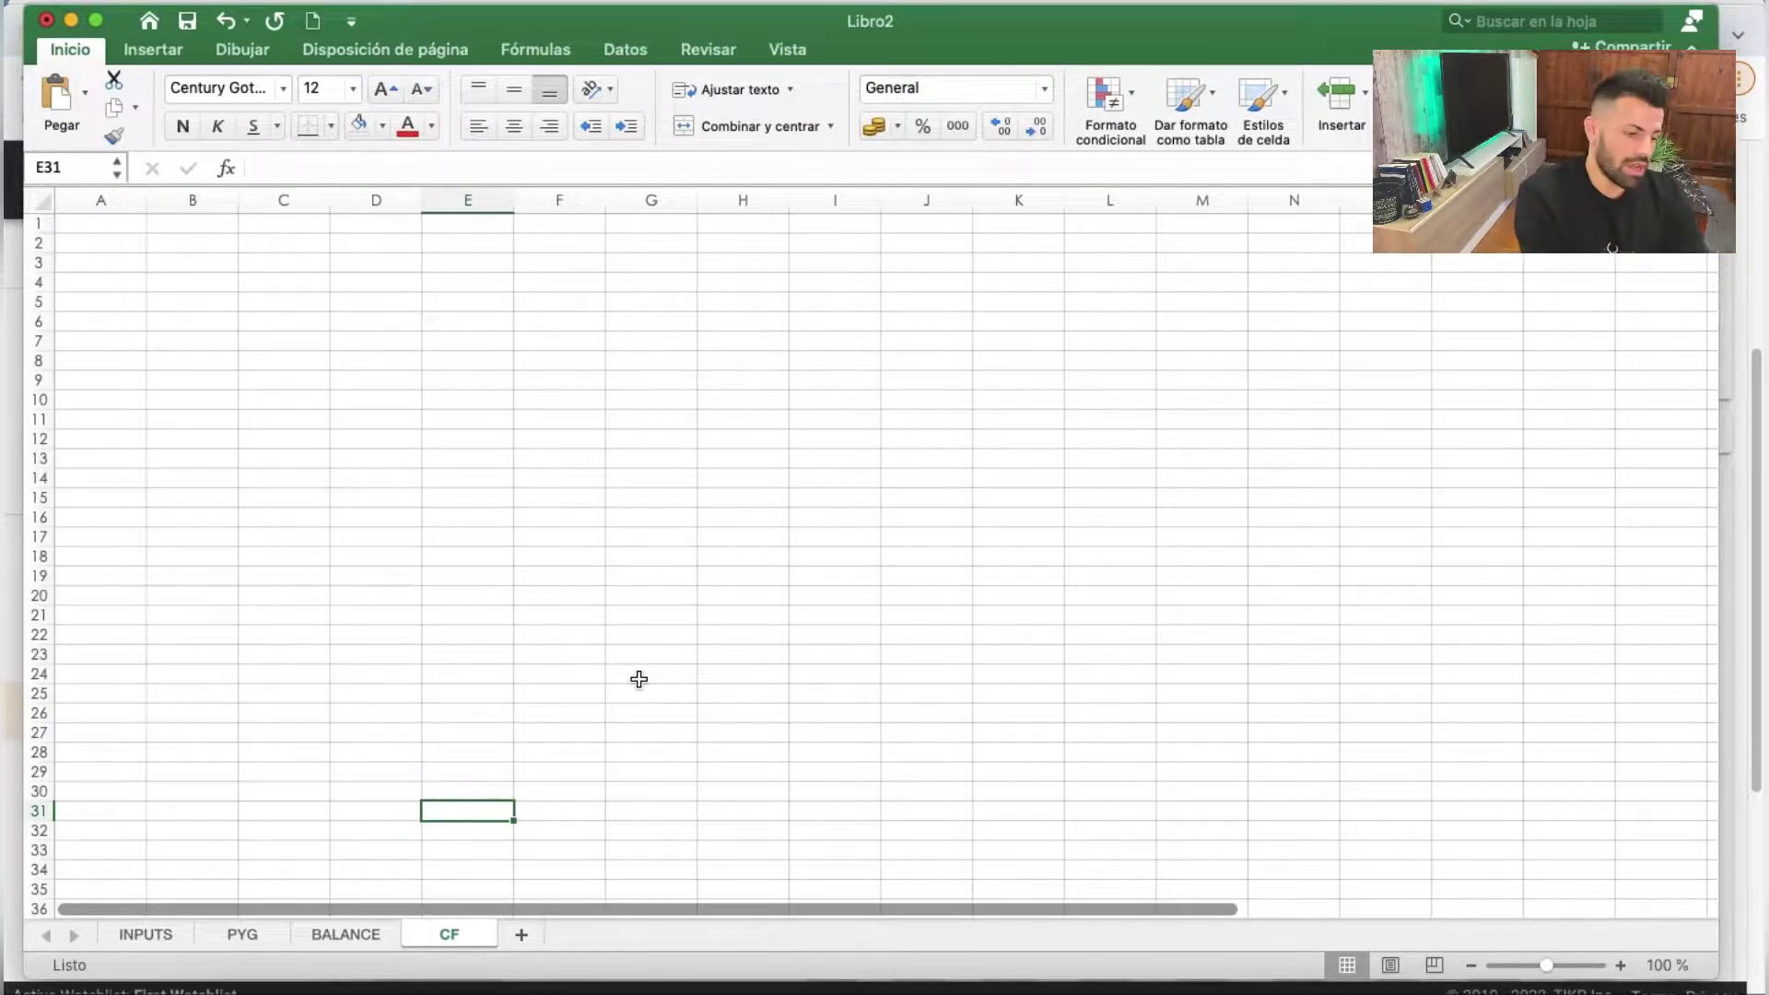
left_click(261, 934)
left_click(353, 936)
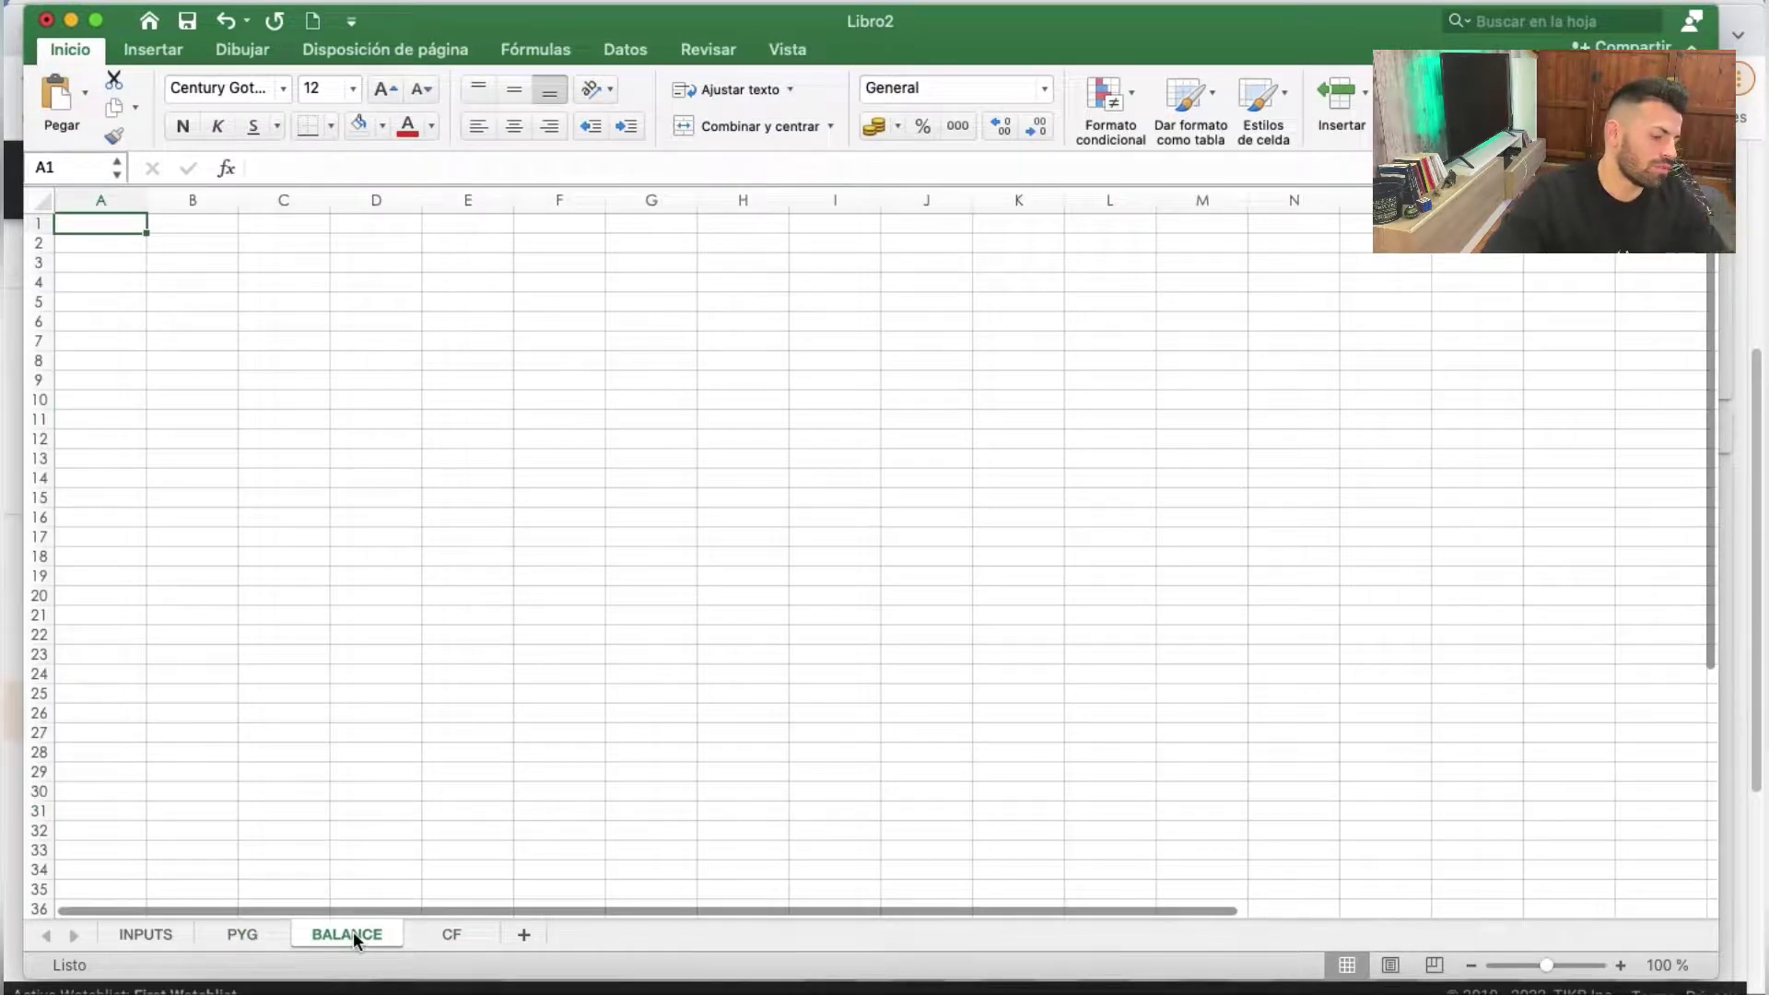
left_click(438, 929)
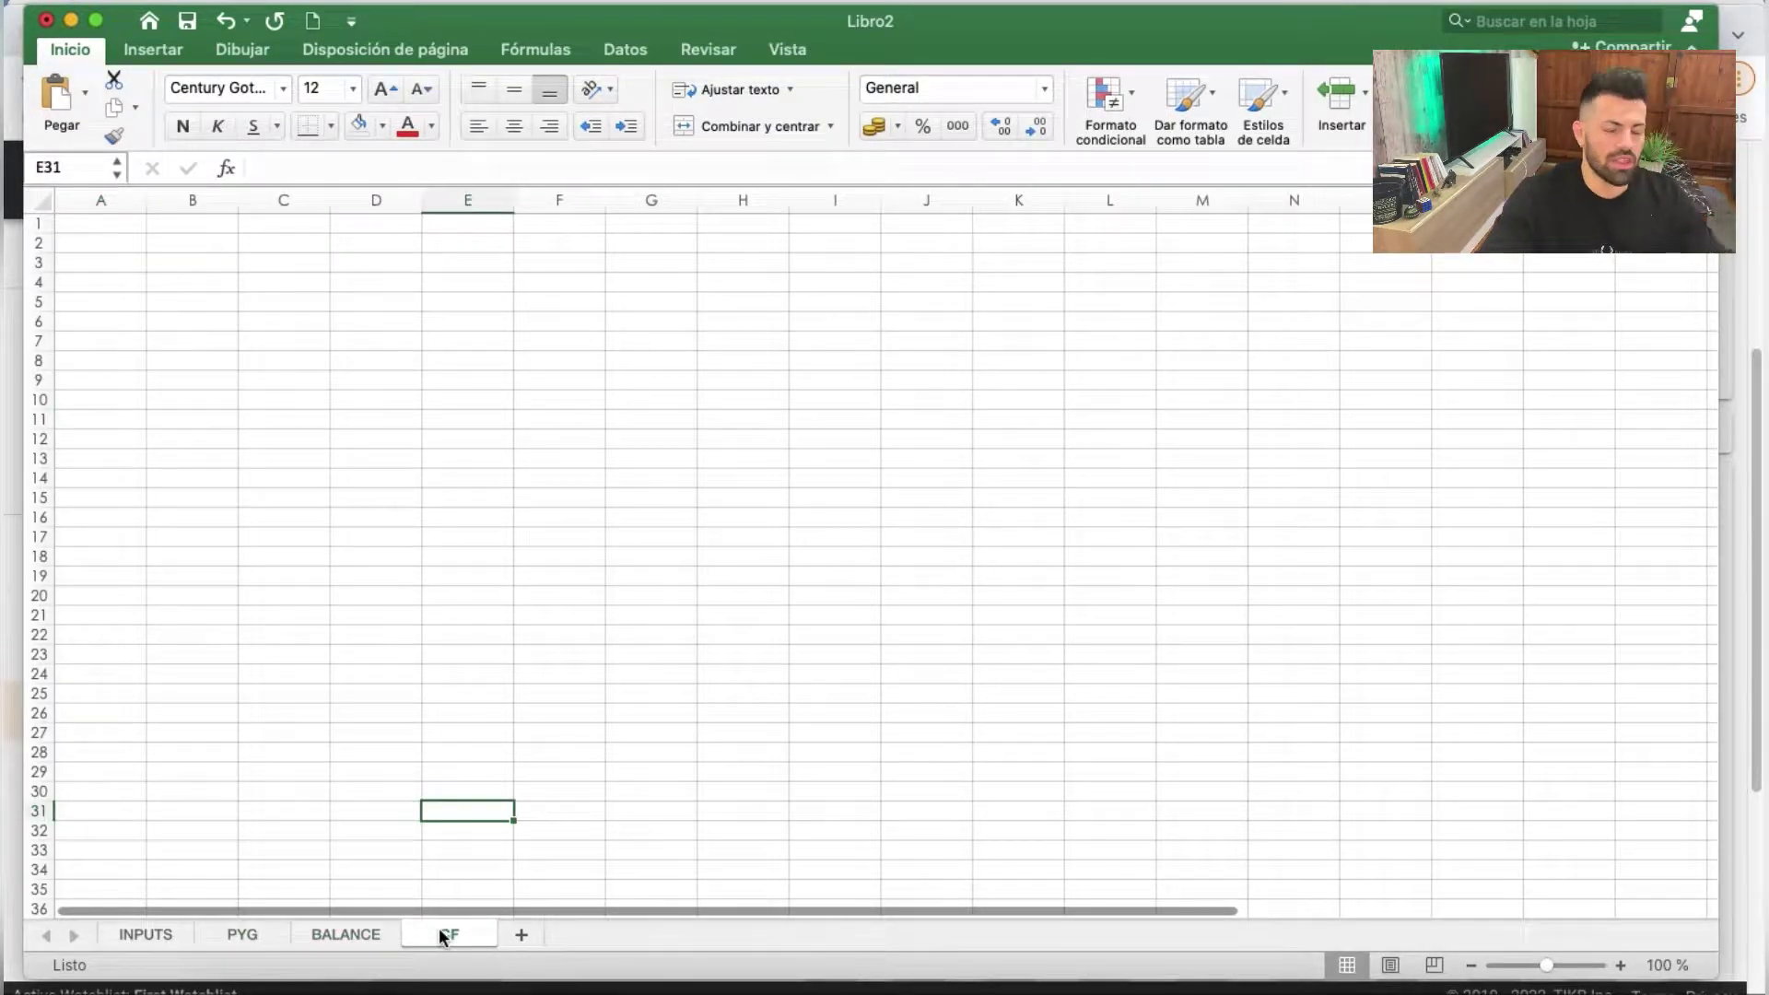
left_click(230, 930)
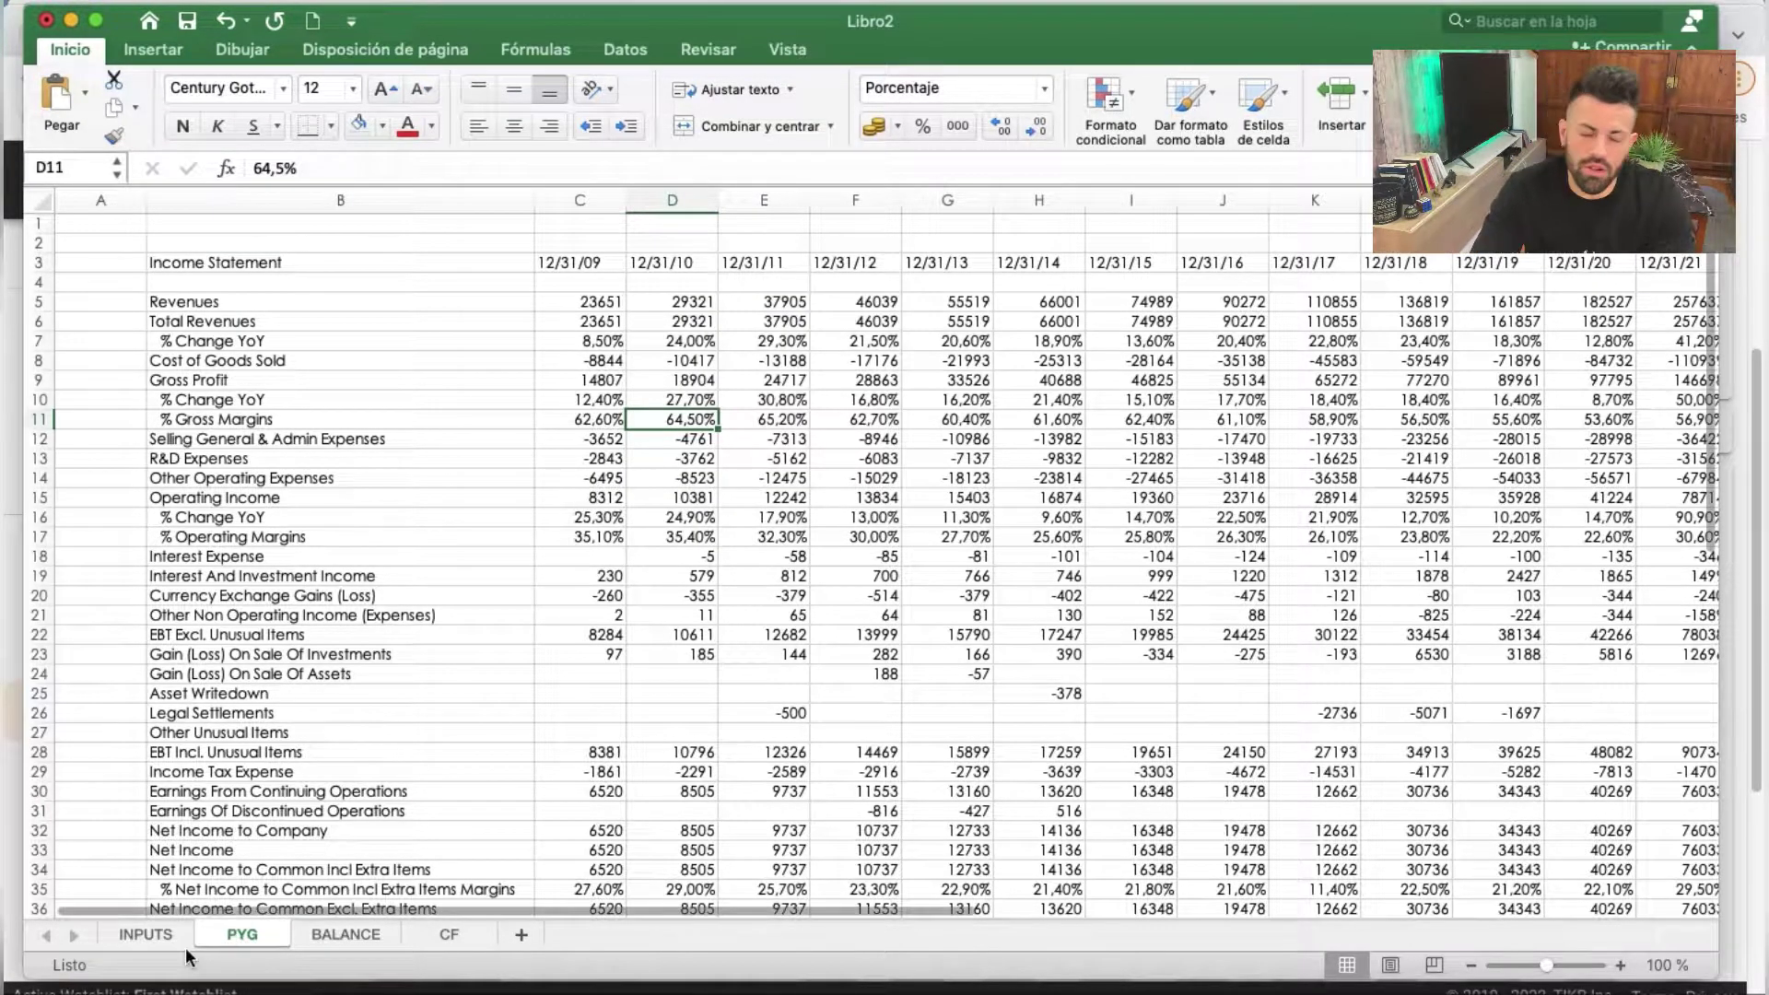
Inspect PYG labels and the 2010–2011 gross profit growth, cost of goods and gross margin values
left_click(364, 594)
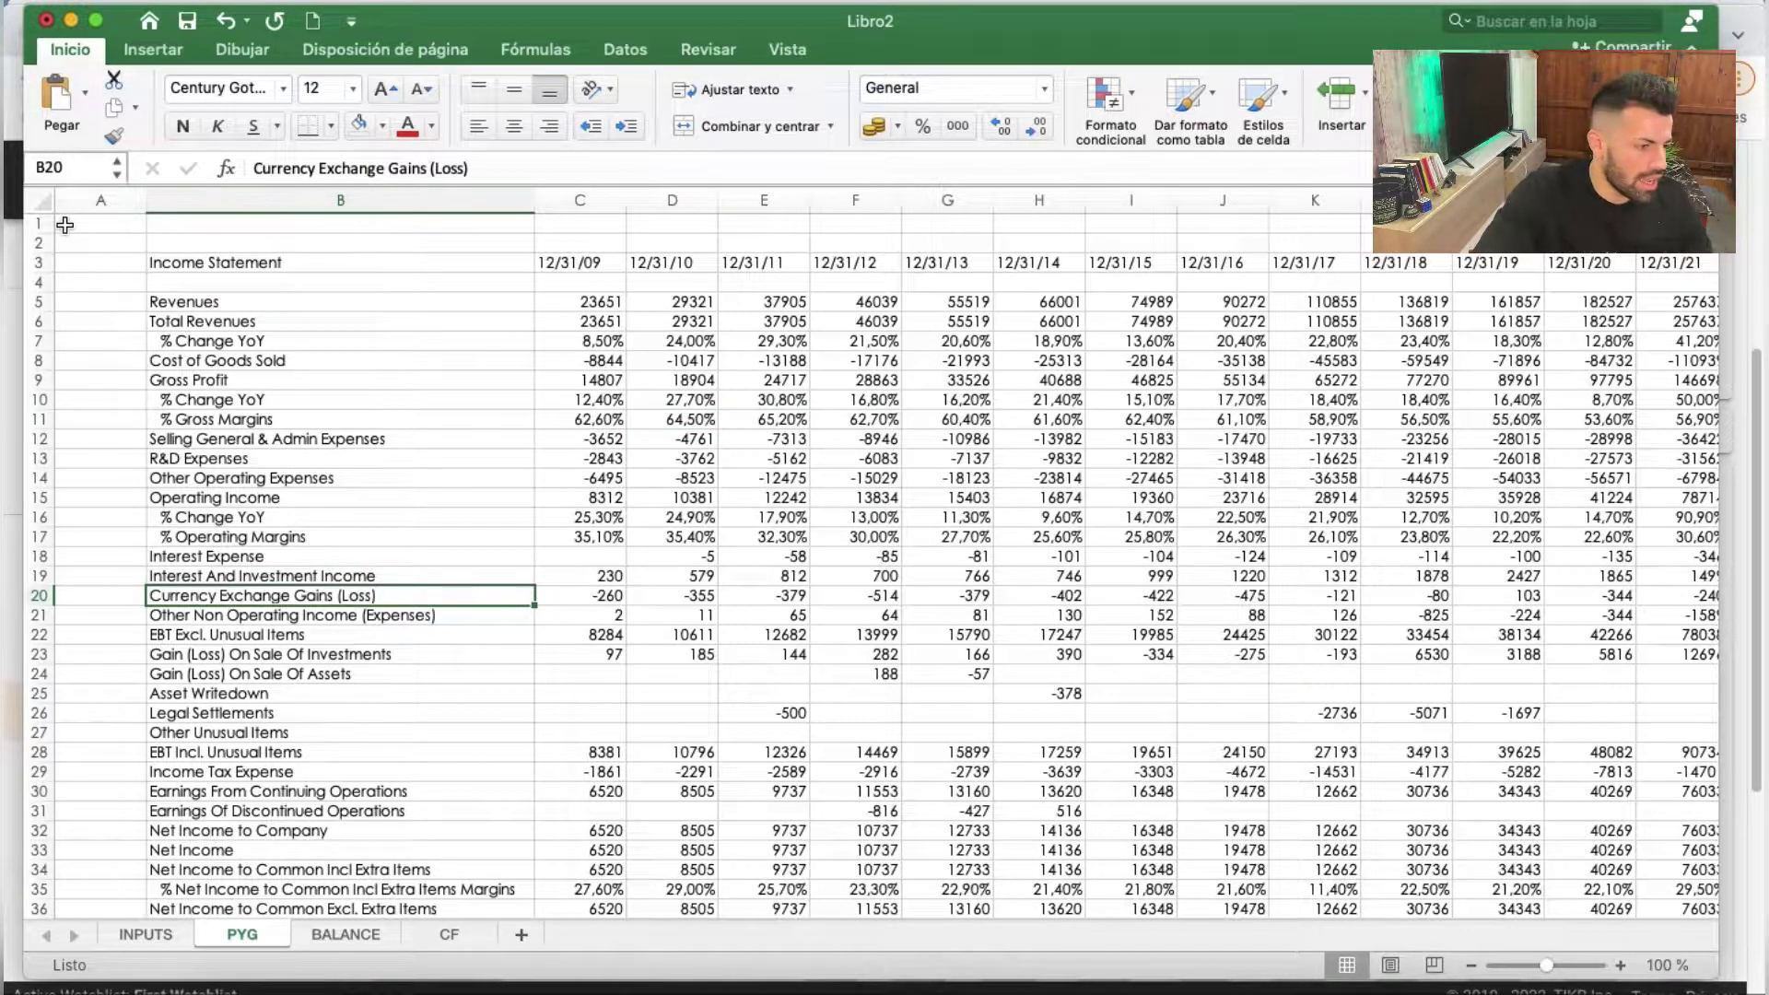
left_click(40, 201)
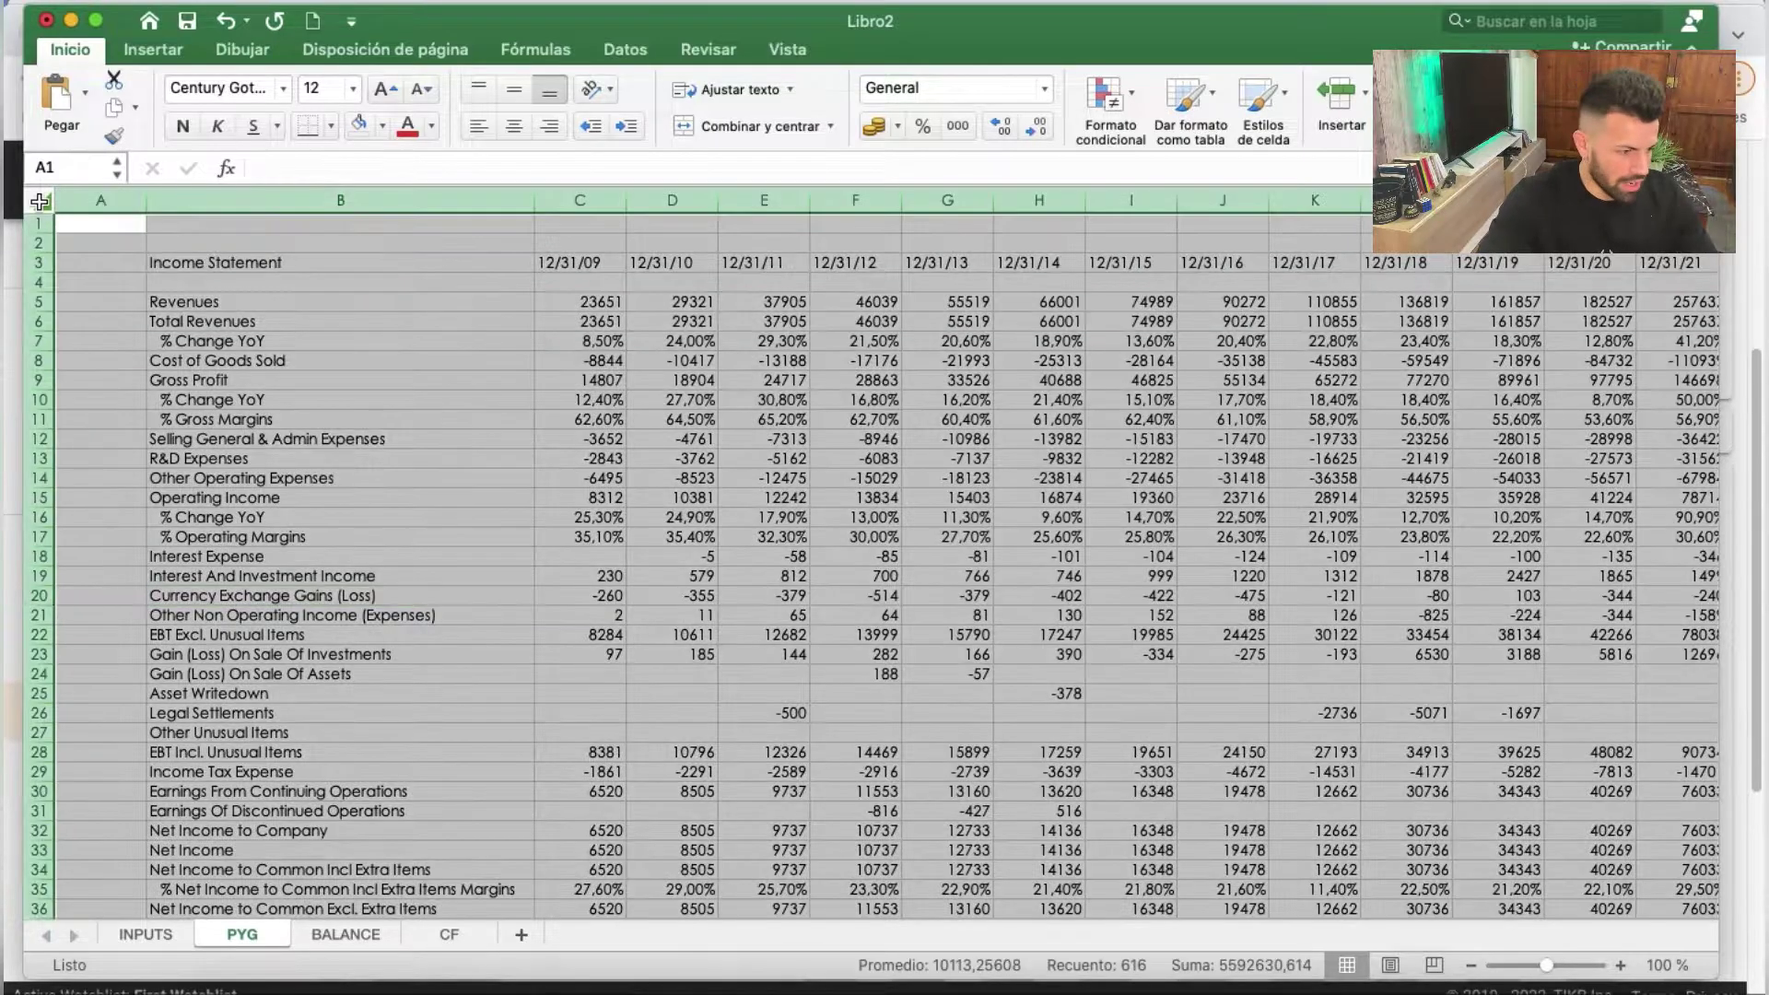
left_click(286, 399)
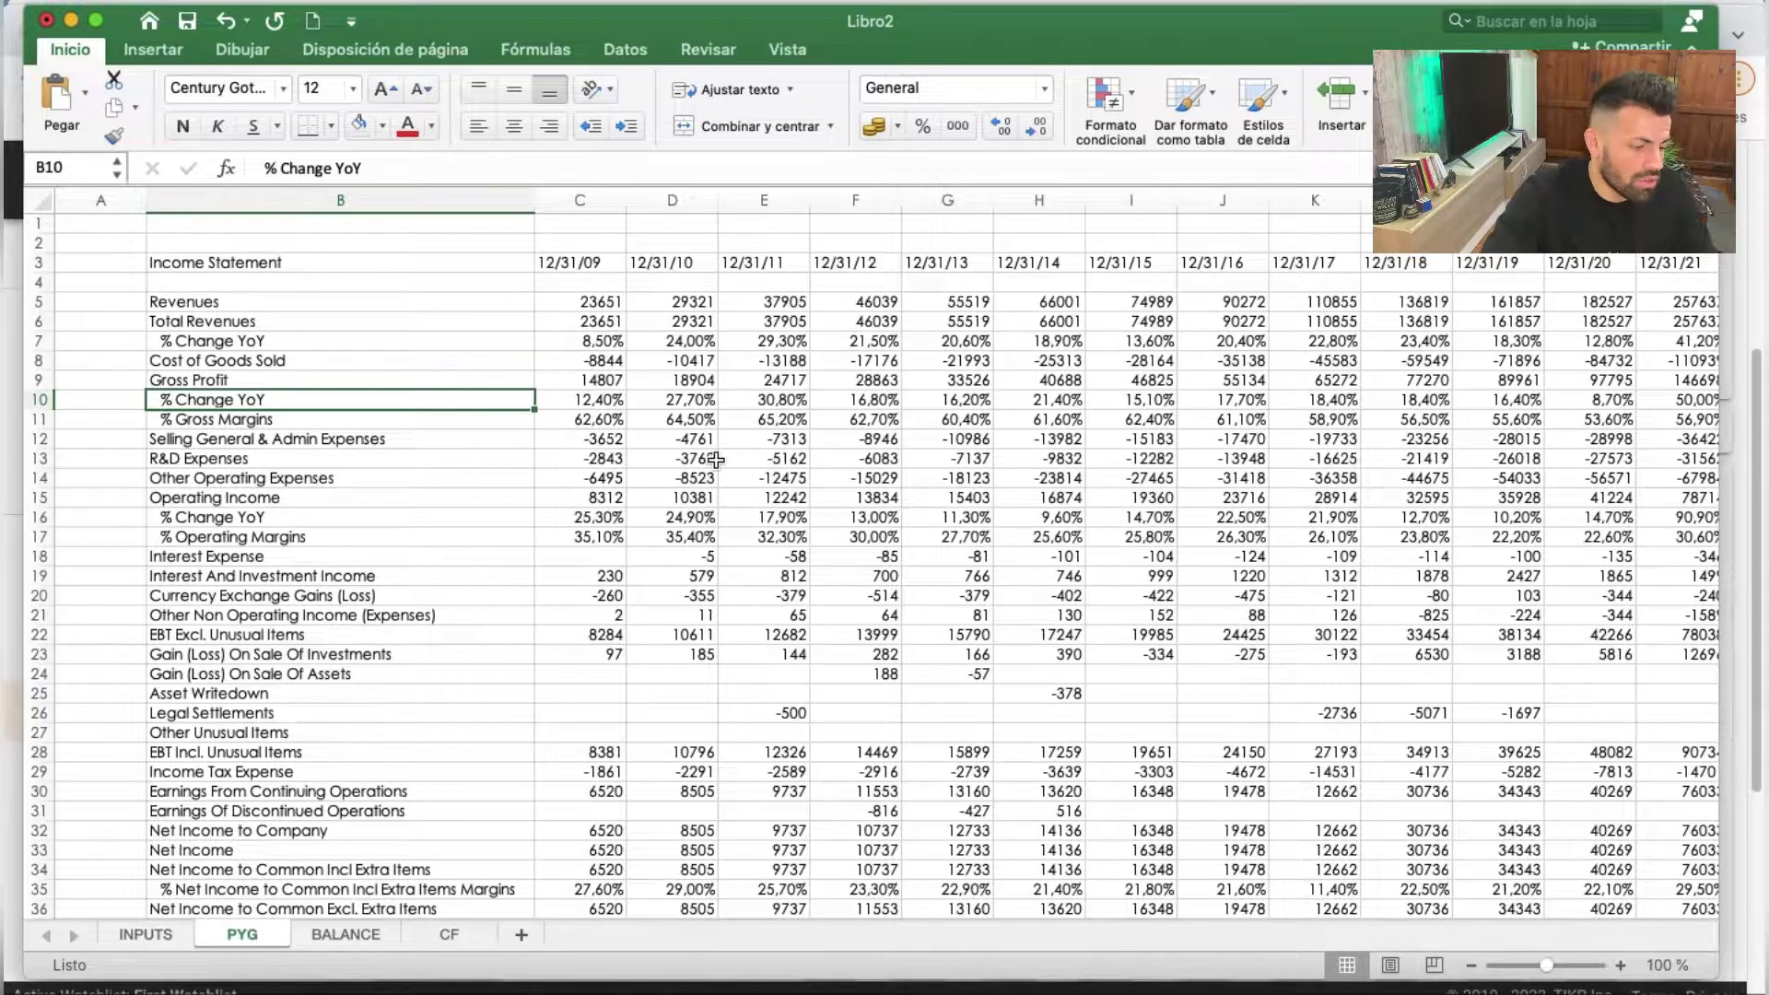
left_click(660, 395)
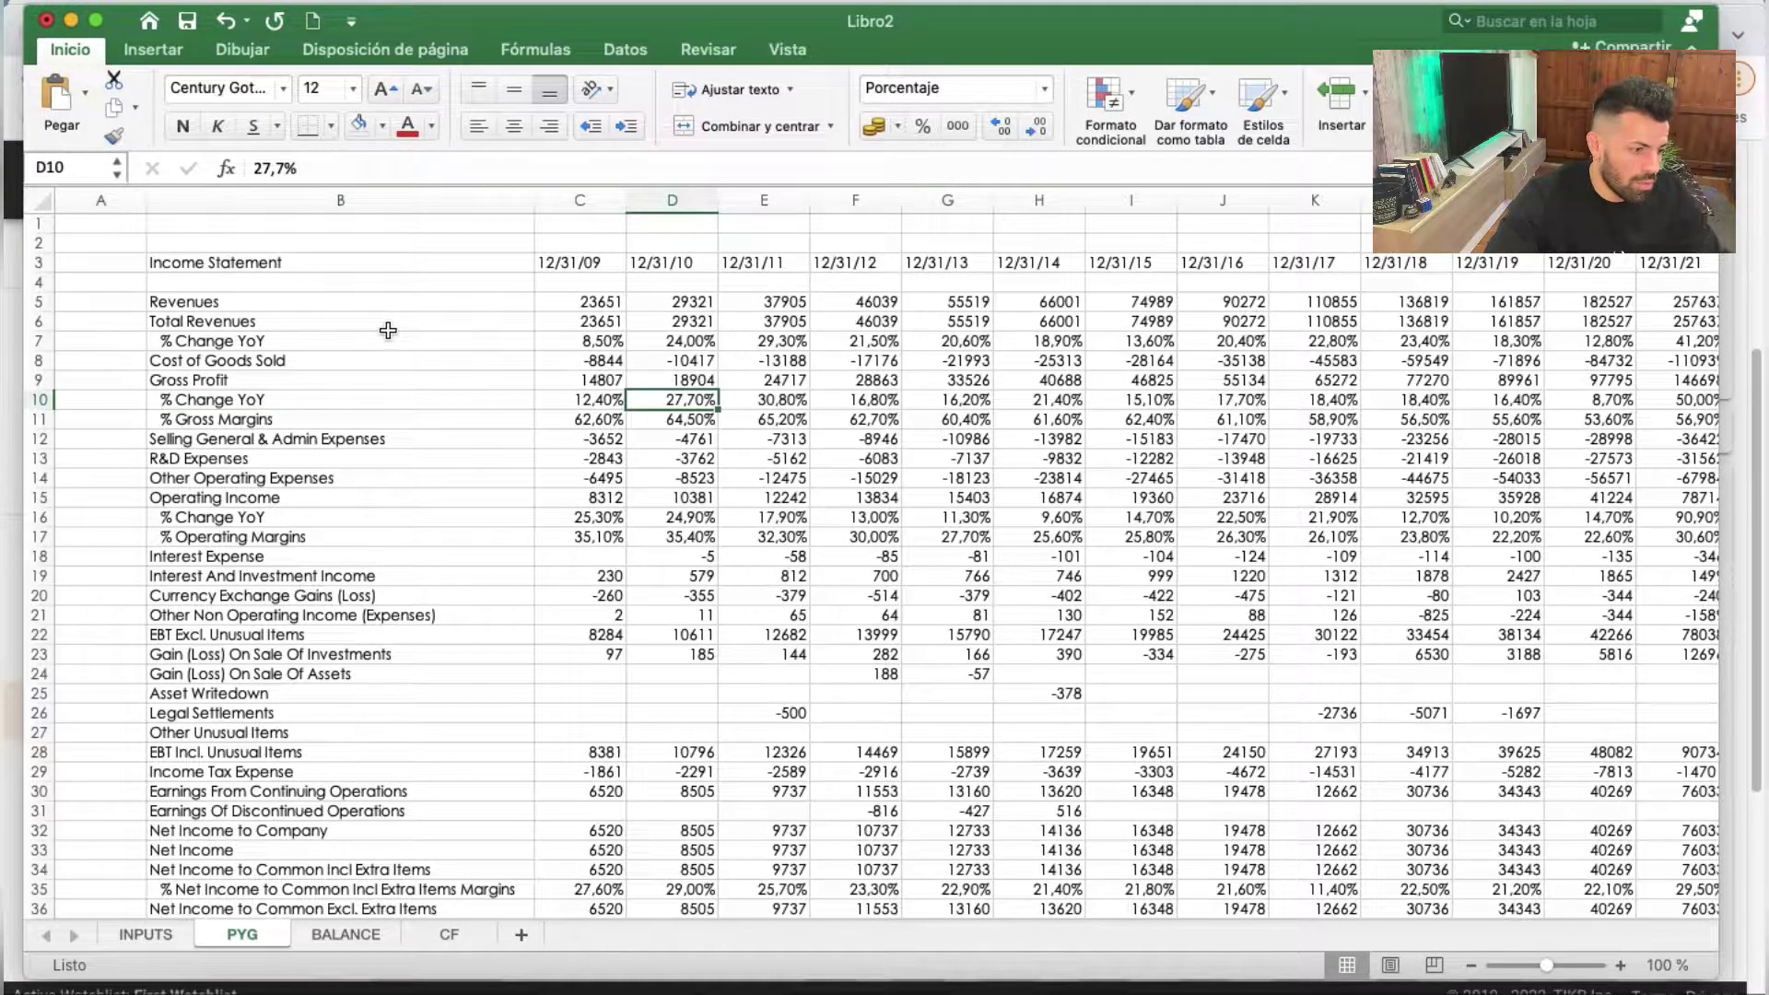
left_click(764, 360)
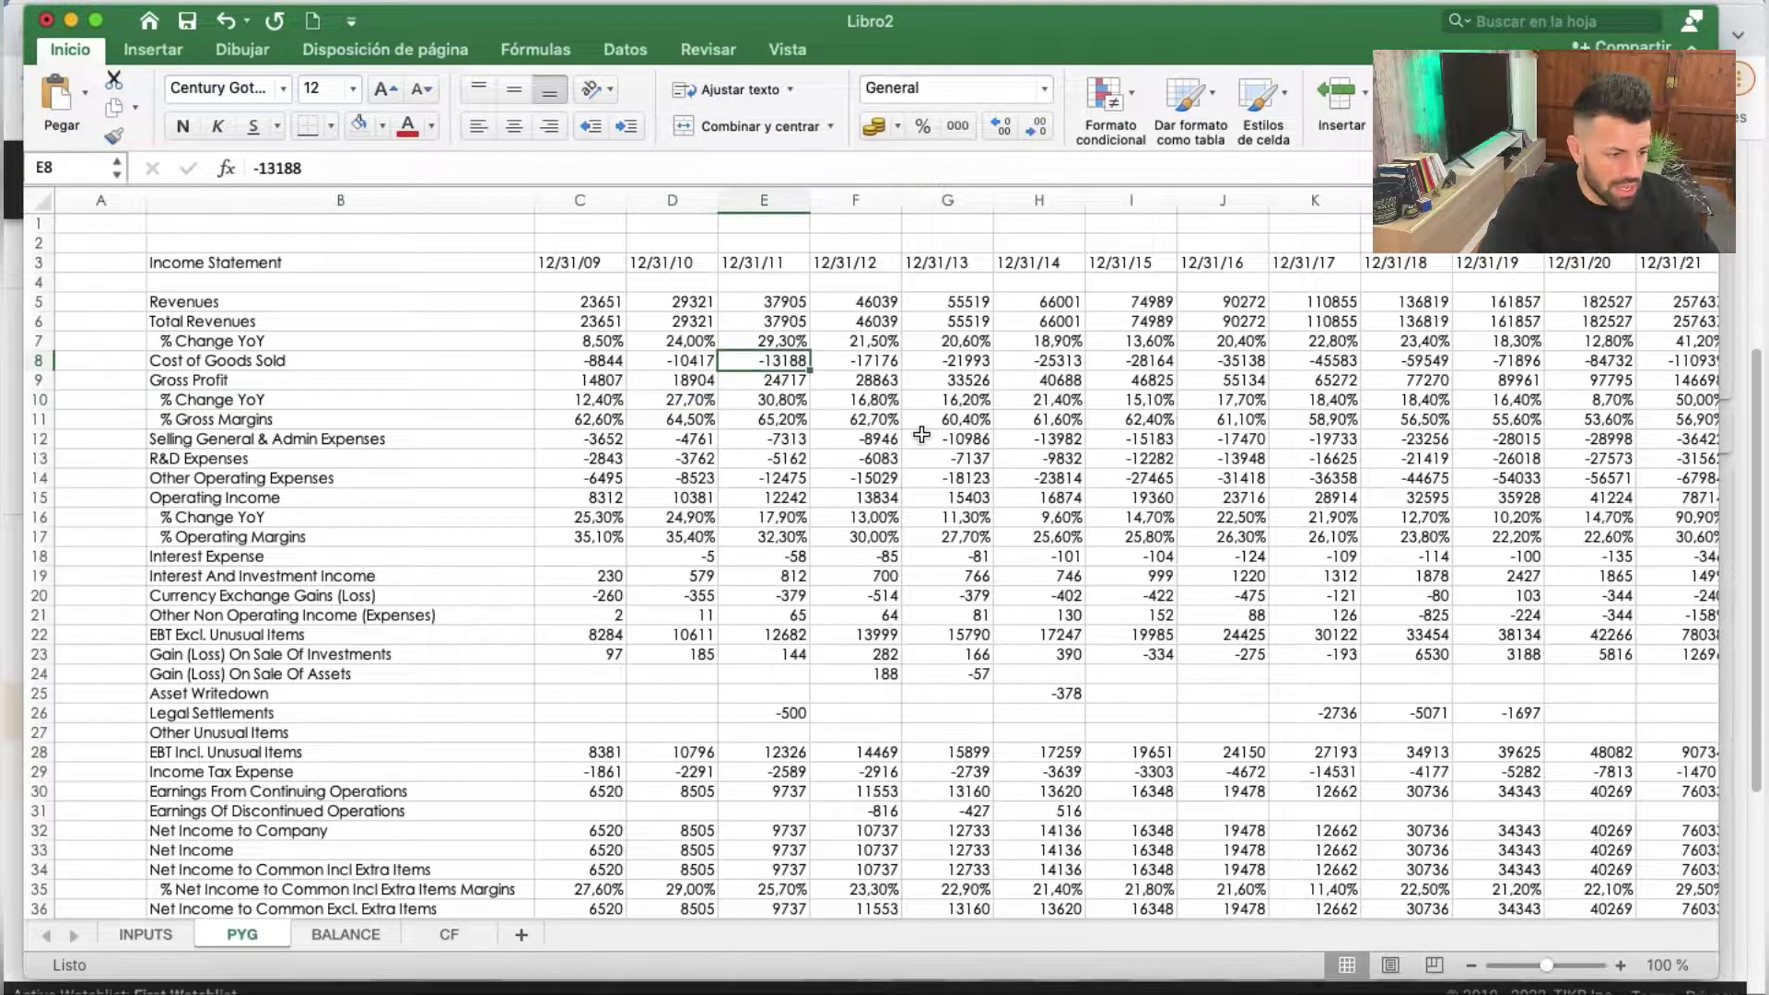
left_click(696, 419)
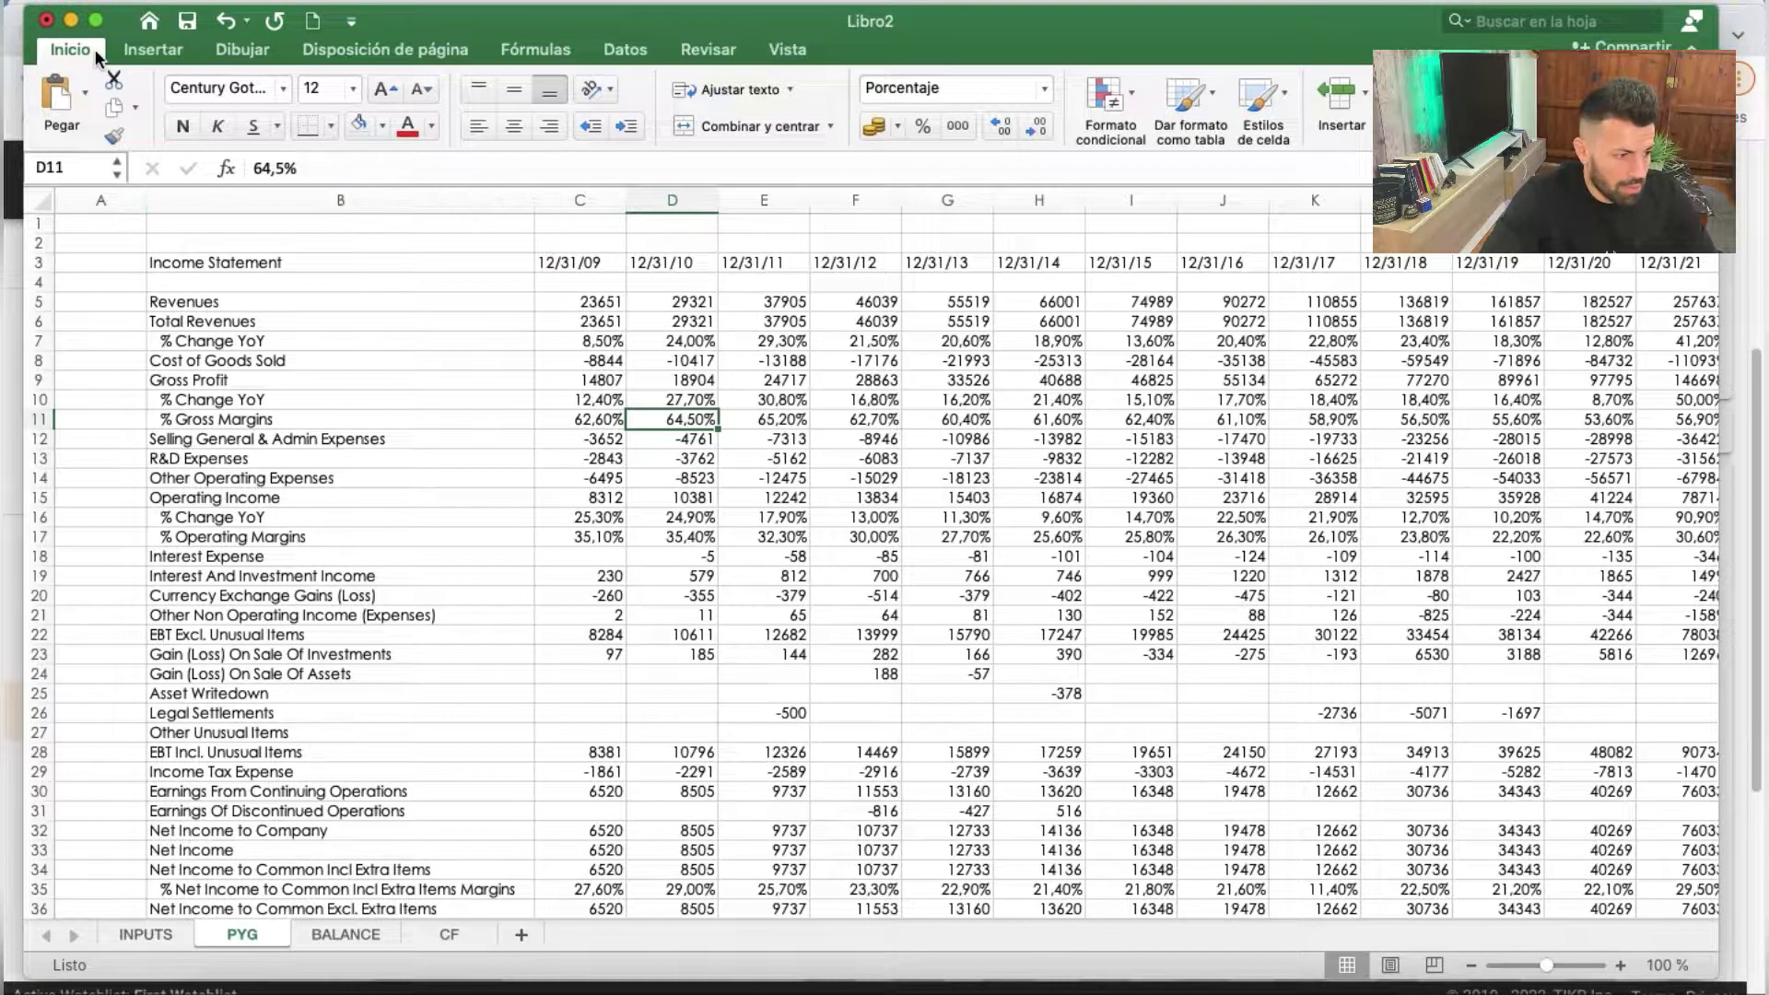
Minimize Excel to check TIKR, then bring the Descuento_Flujos_Alphabet workbook to the front
left_click(70, 25)
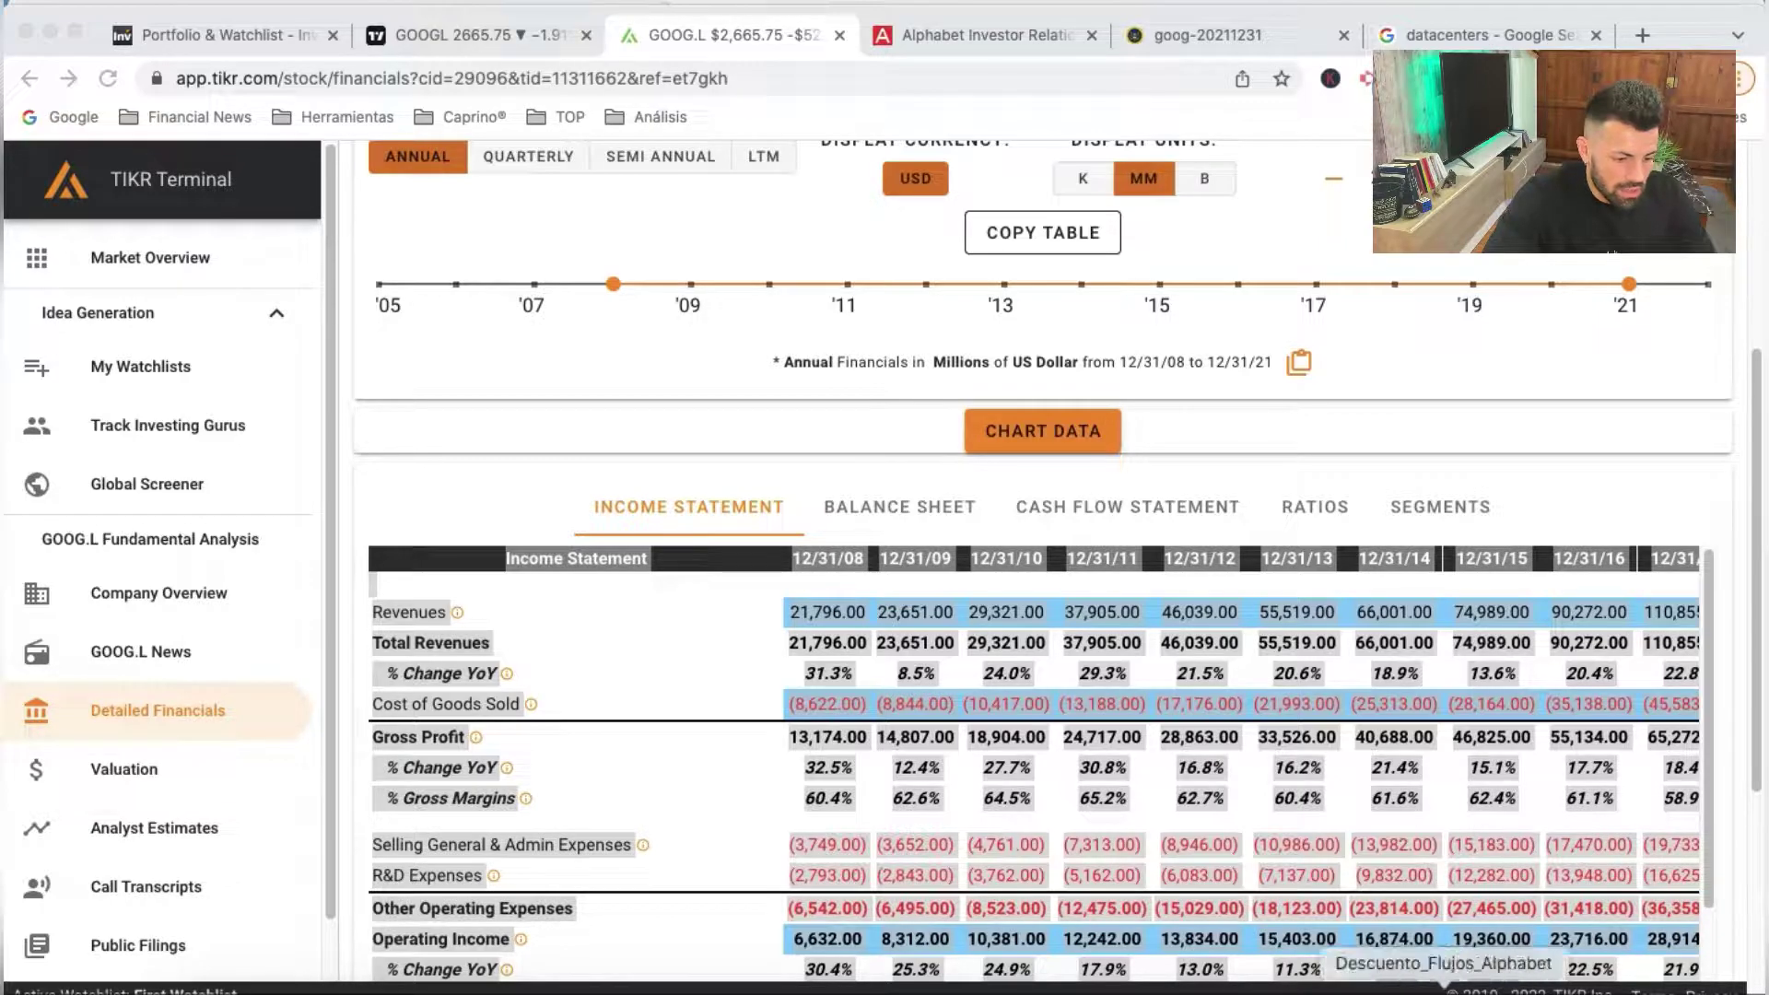
left_click(1443, 990)
left_click(893, 542)
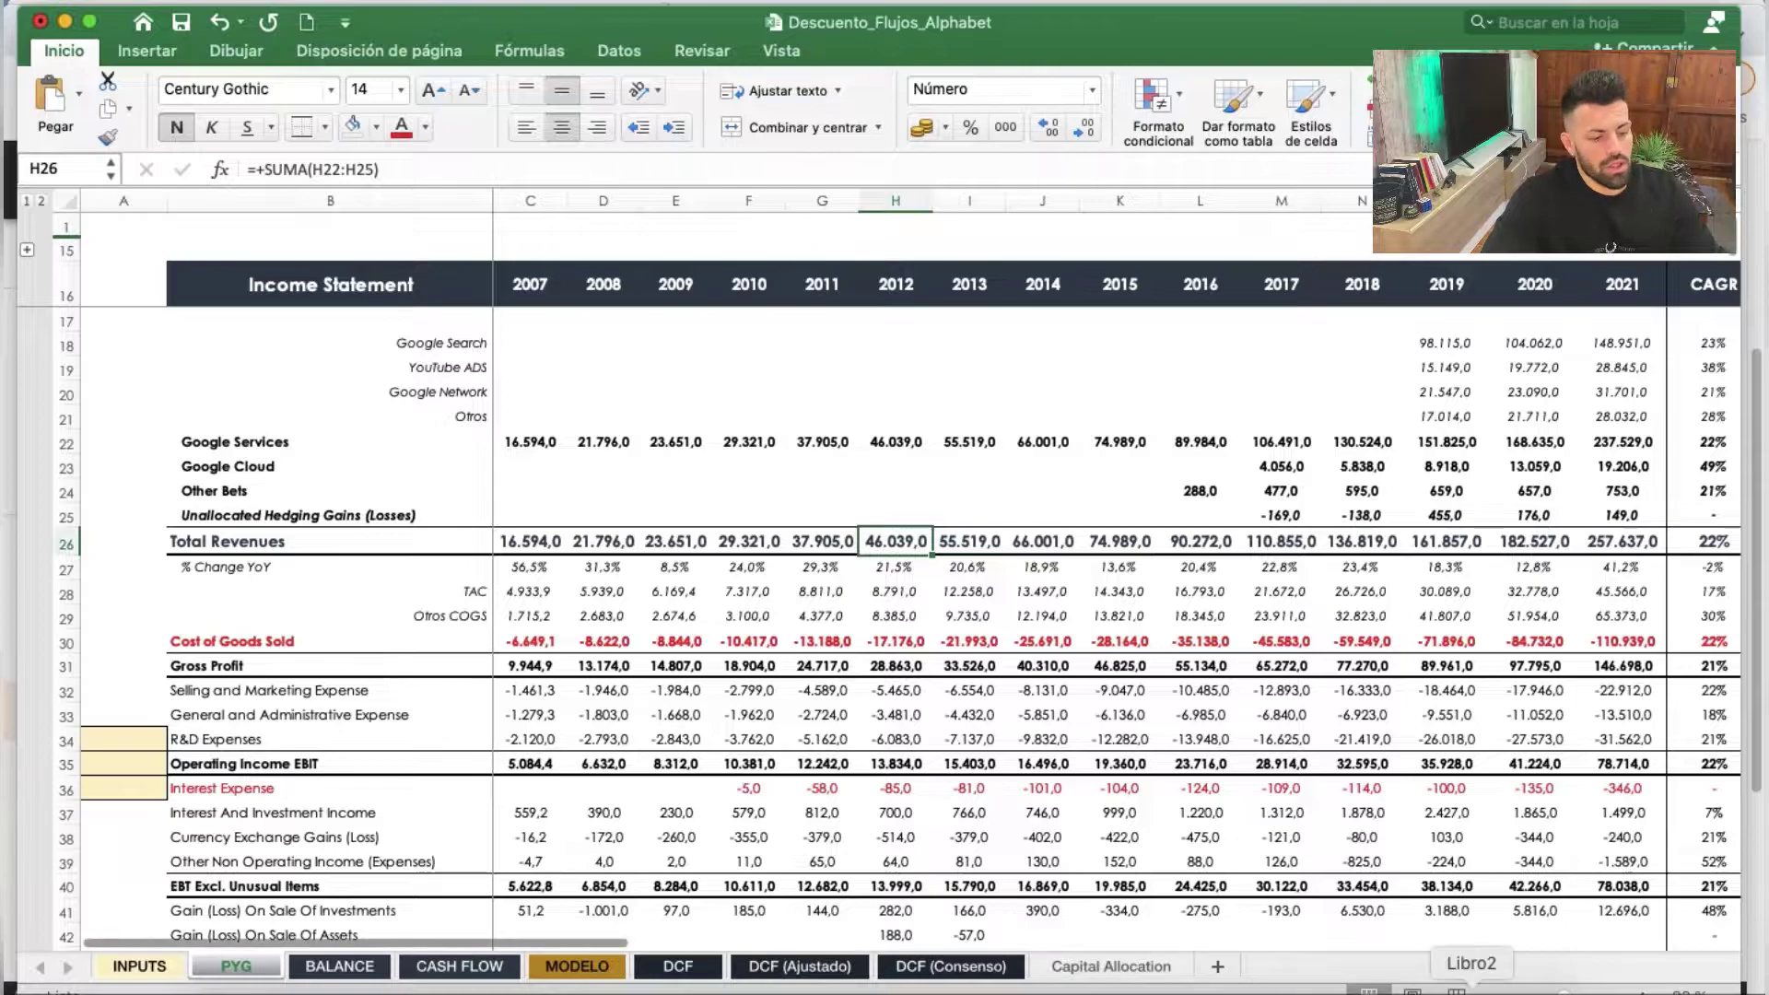
Switch from Libro2 back to the Alphabet DCF workbook and scroll its income statement
left_click(1471, 990)
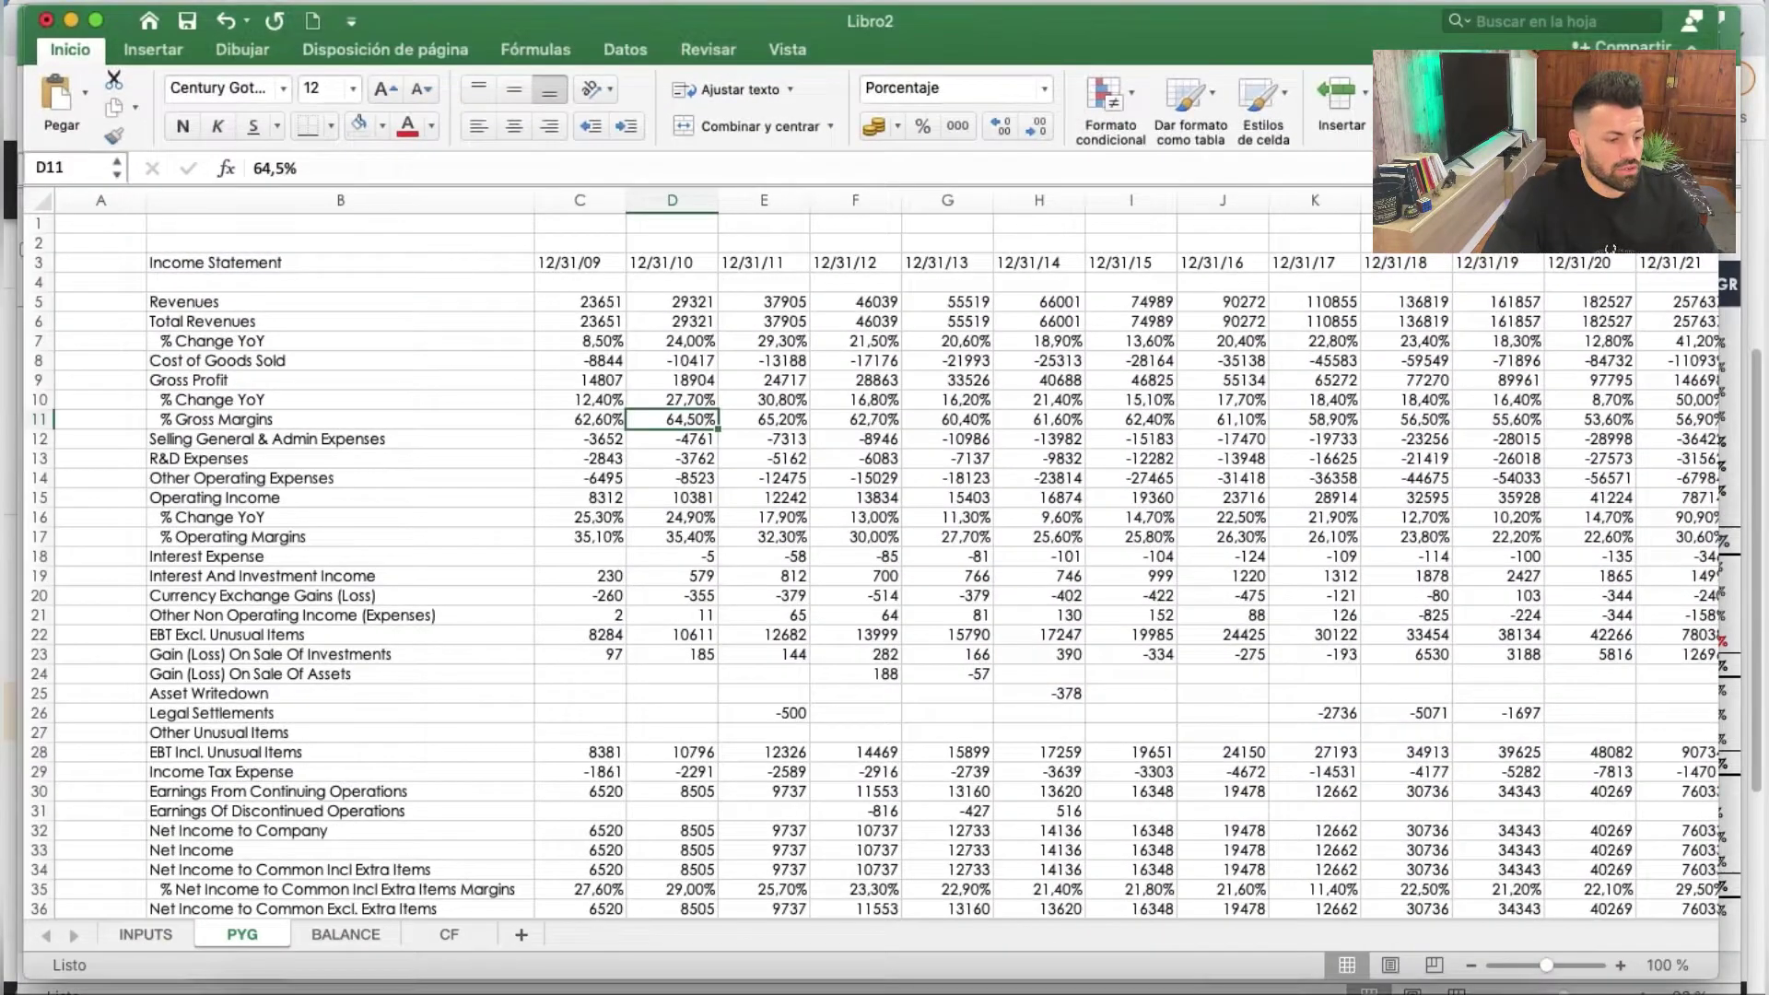
left_click(73, 21)
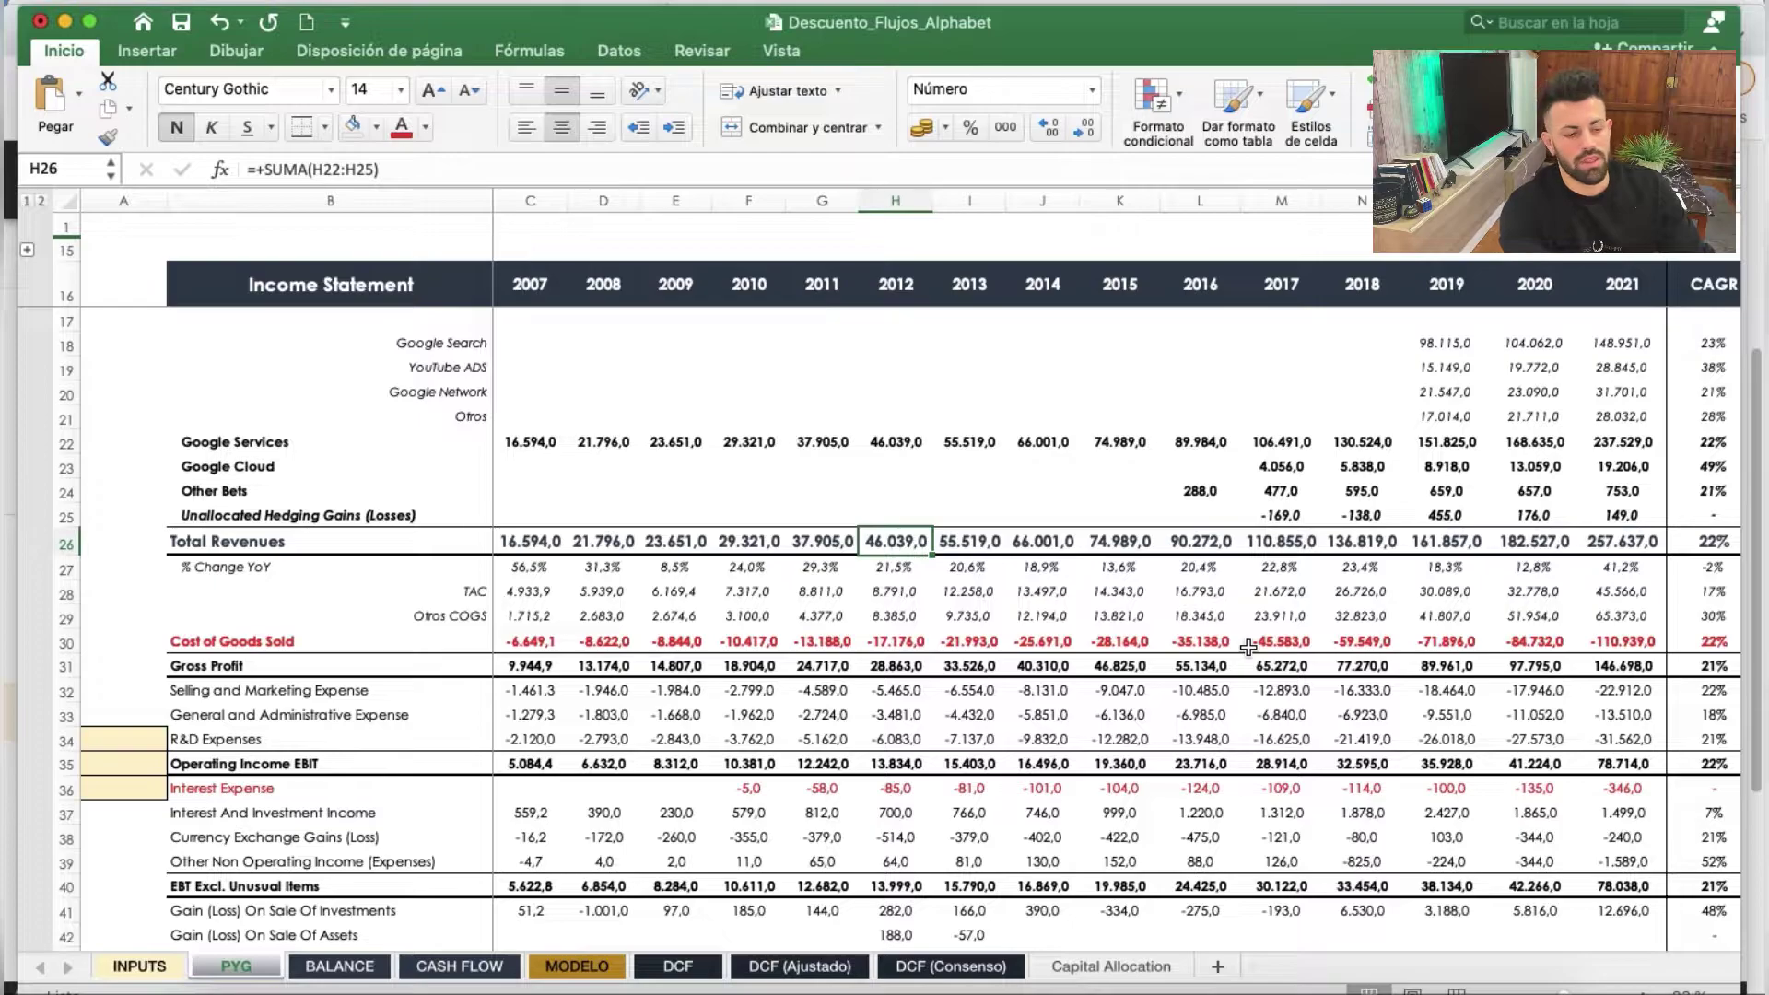
scroll(1247, 647, "right", 1)
scroll(1247, 648, "down", 1)
scroll(1248, 648, "right", 1)
scroll(1248, 648, "up", 1)
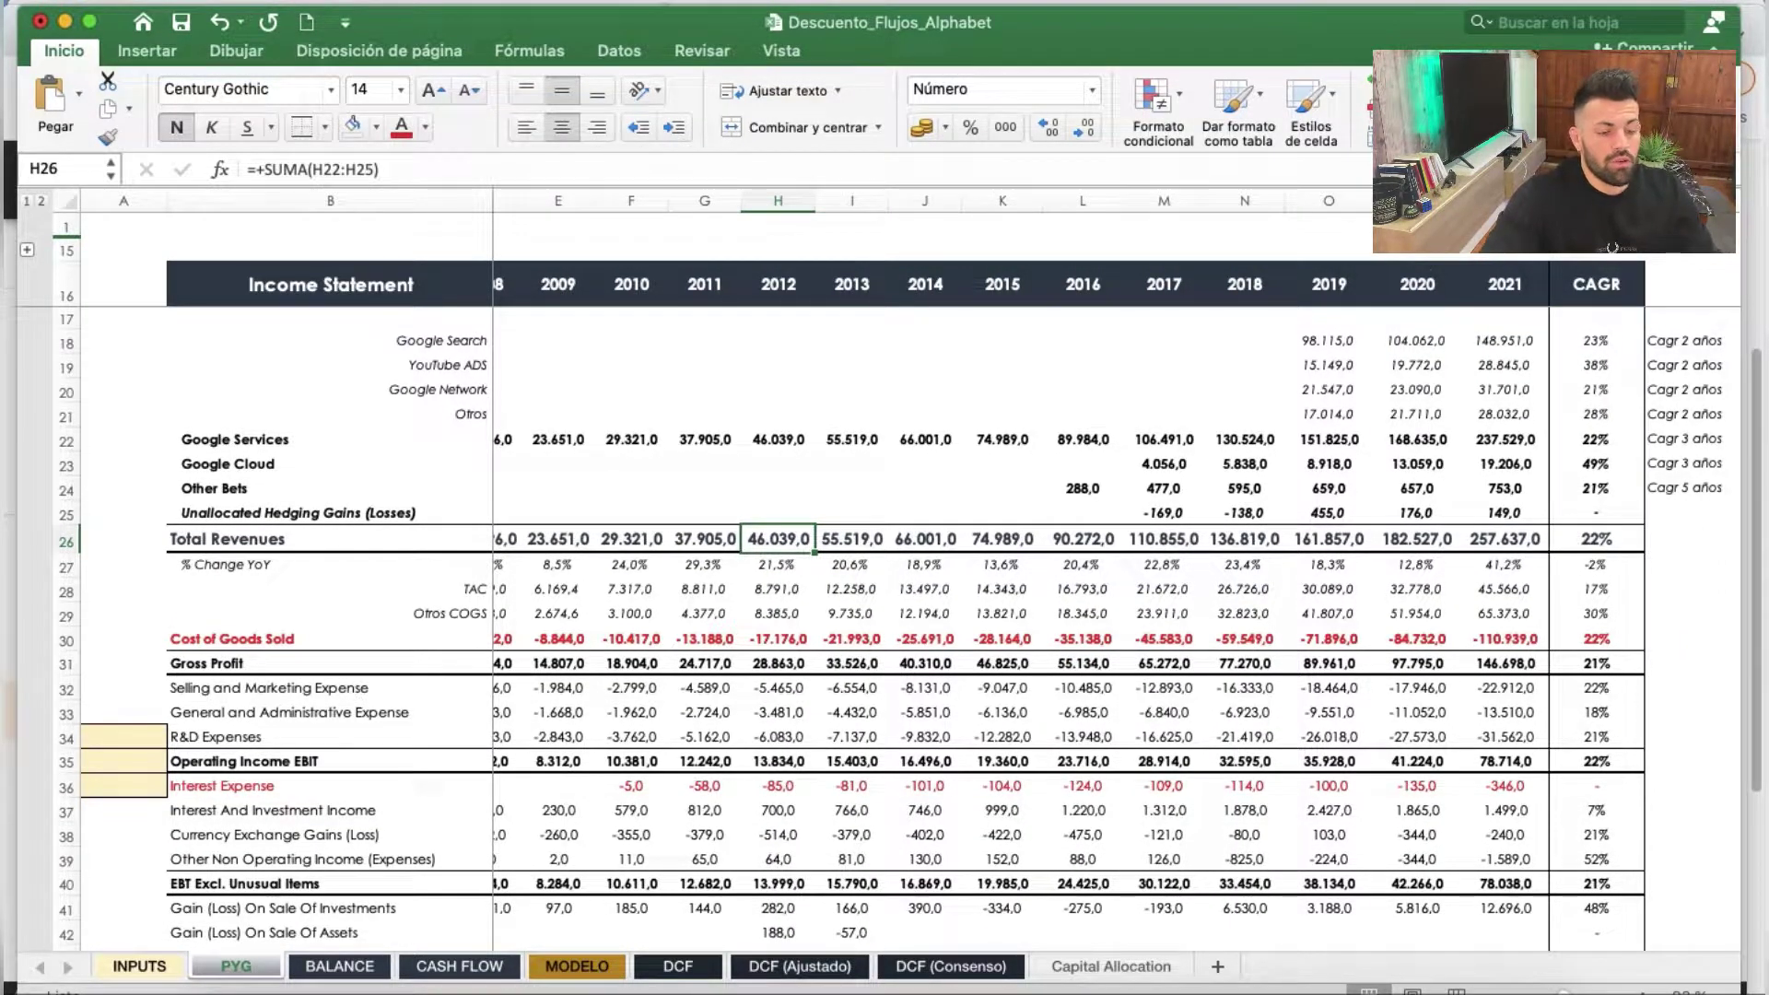
Insert an empty column before CAGR, then undo the insertion
right_click(1599, 200)
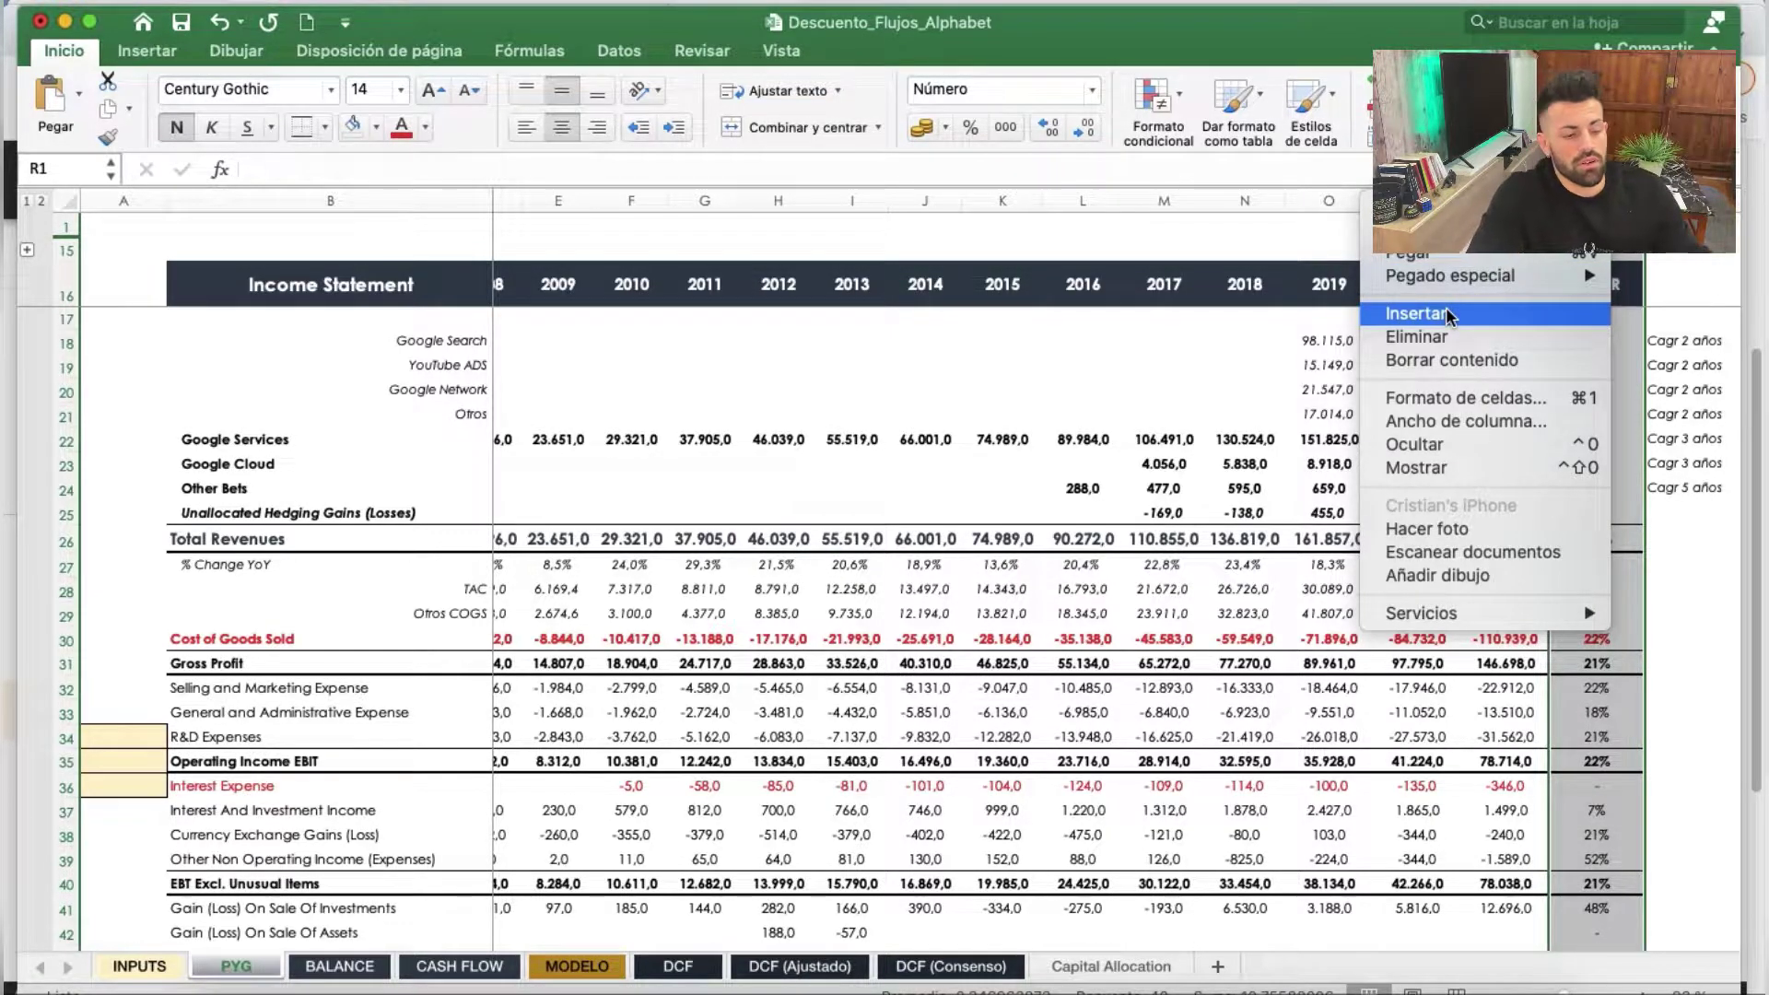
key("Escape")
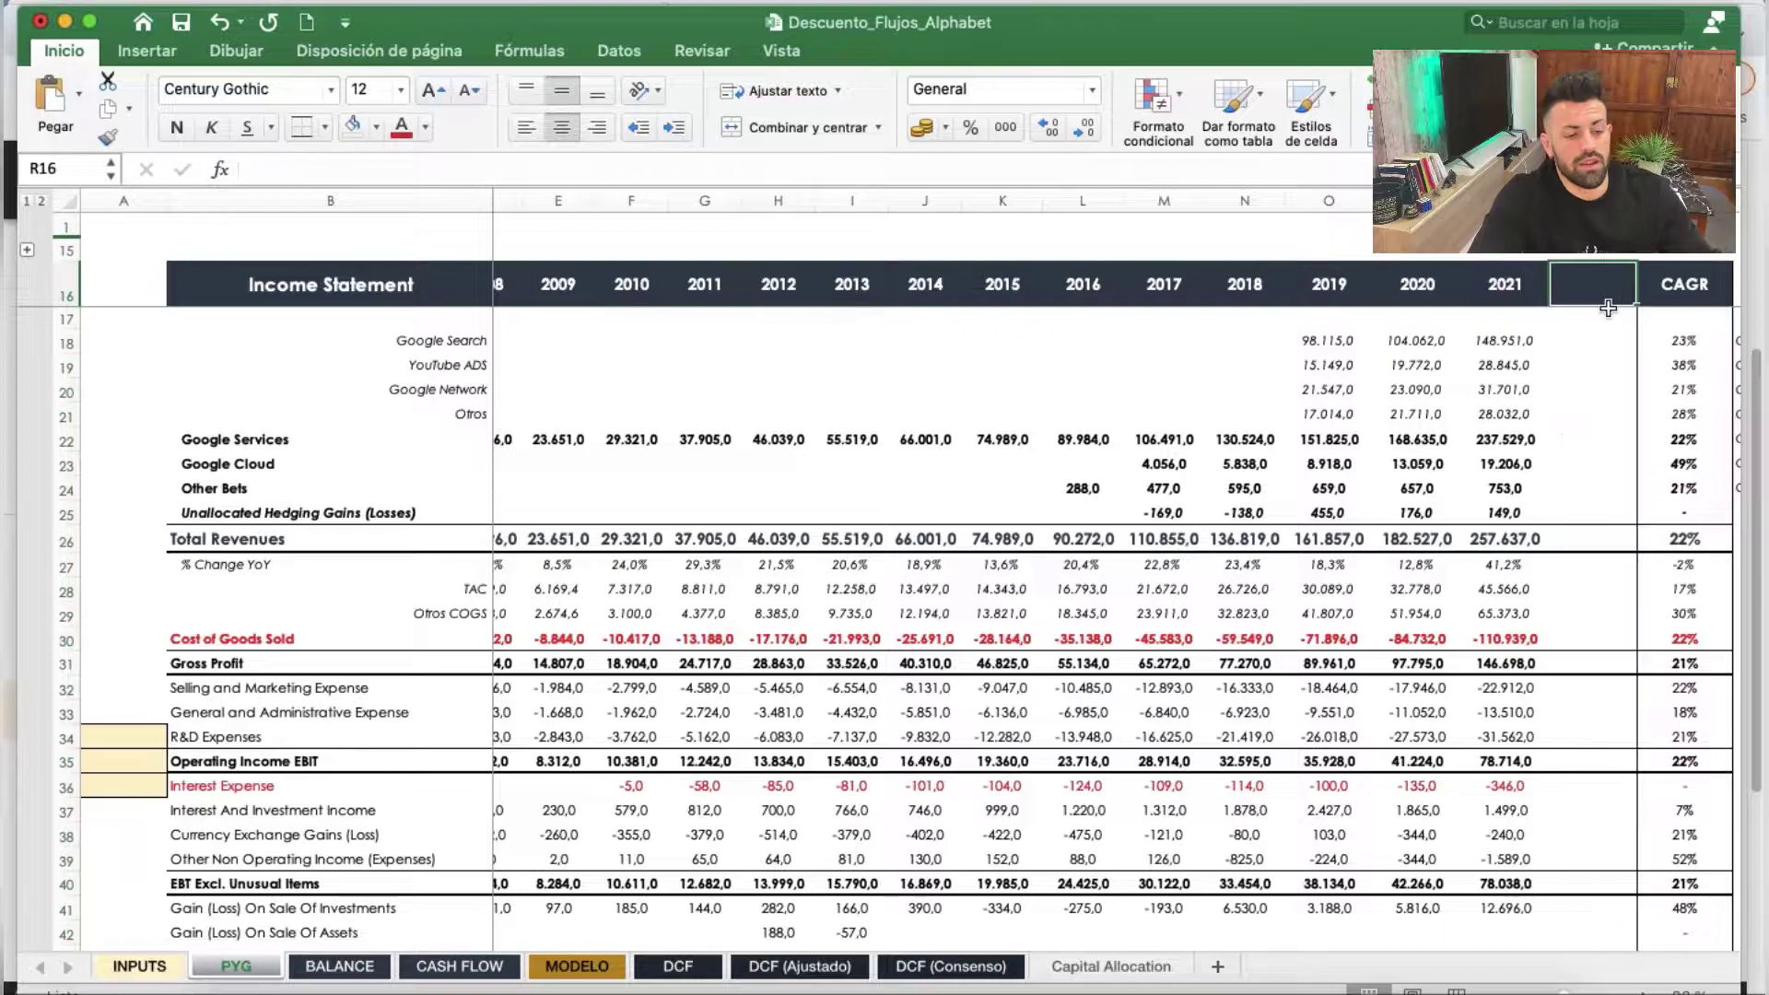
key("super+shift+plus")
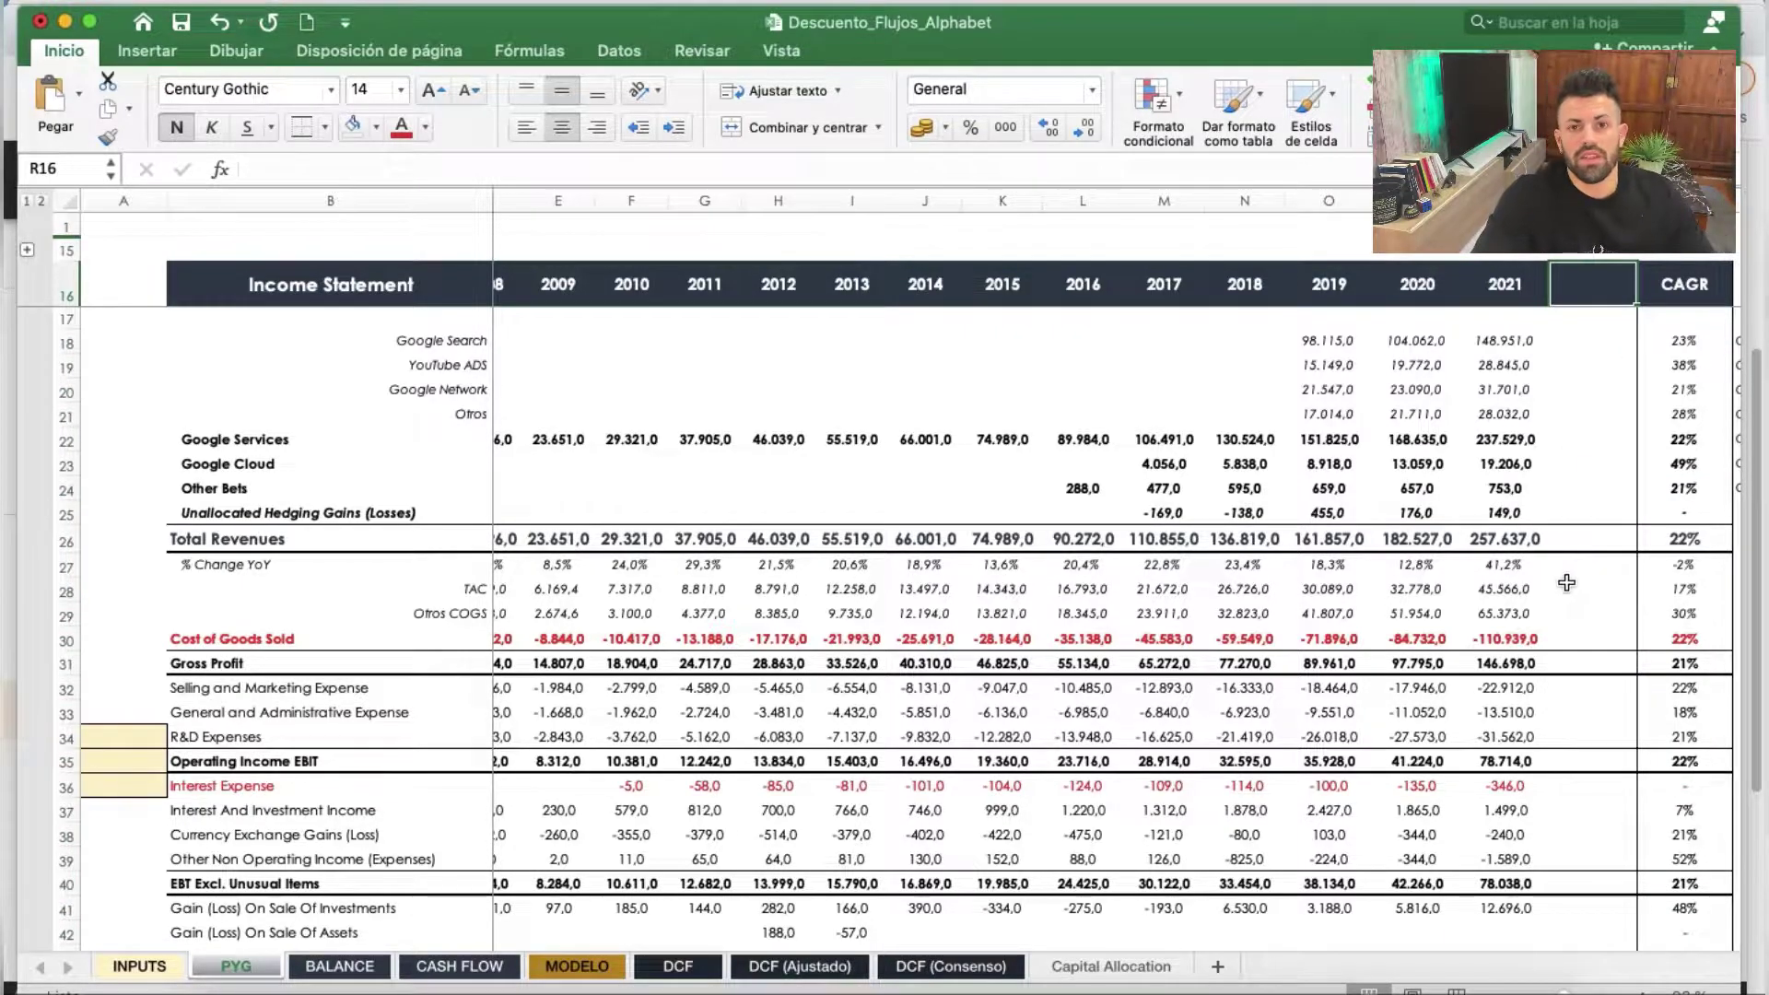
key("super+z")
Select the 2019 TAC value and scroll around the Alphabet income statement
left_click(1329, 587)
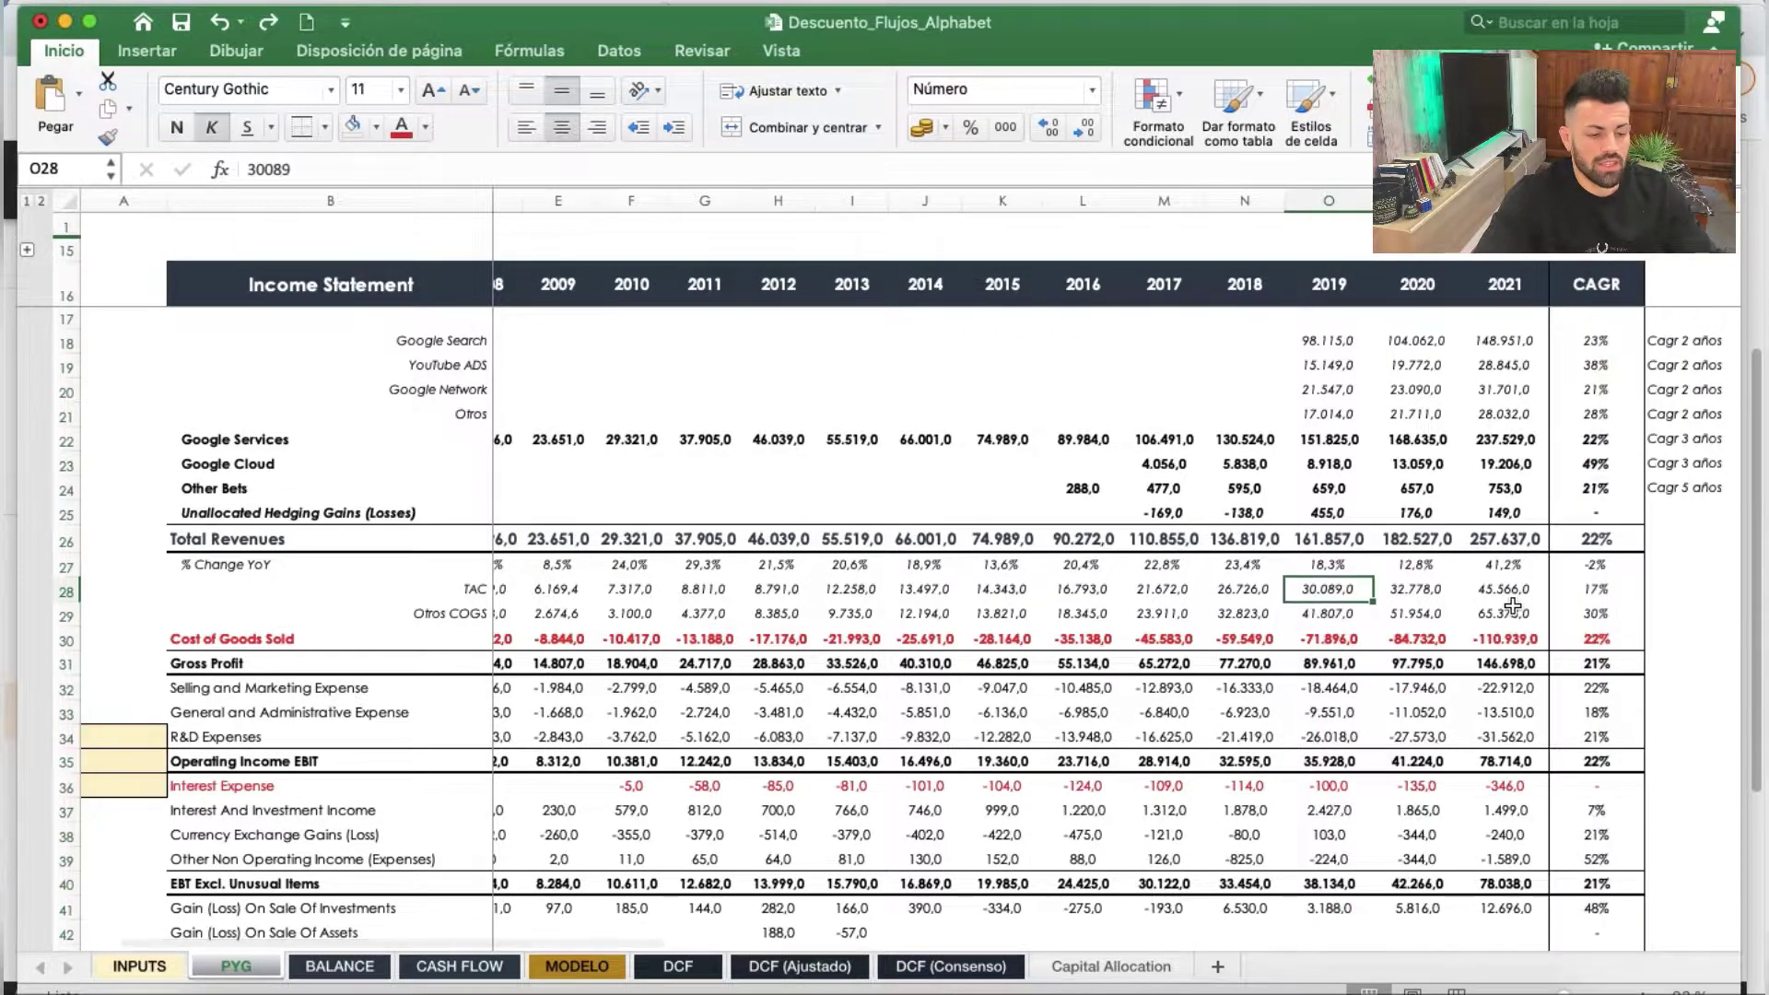
scroll(1511, 606, "down", 2)
scroll(1511, 606, "right", 1)
scroll(1511, 606, "down", 3)
scroll(1511, 605, "right", 3)
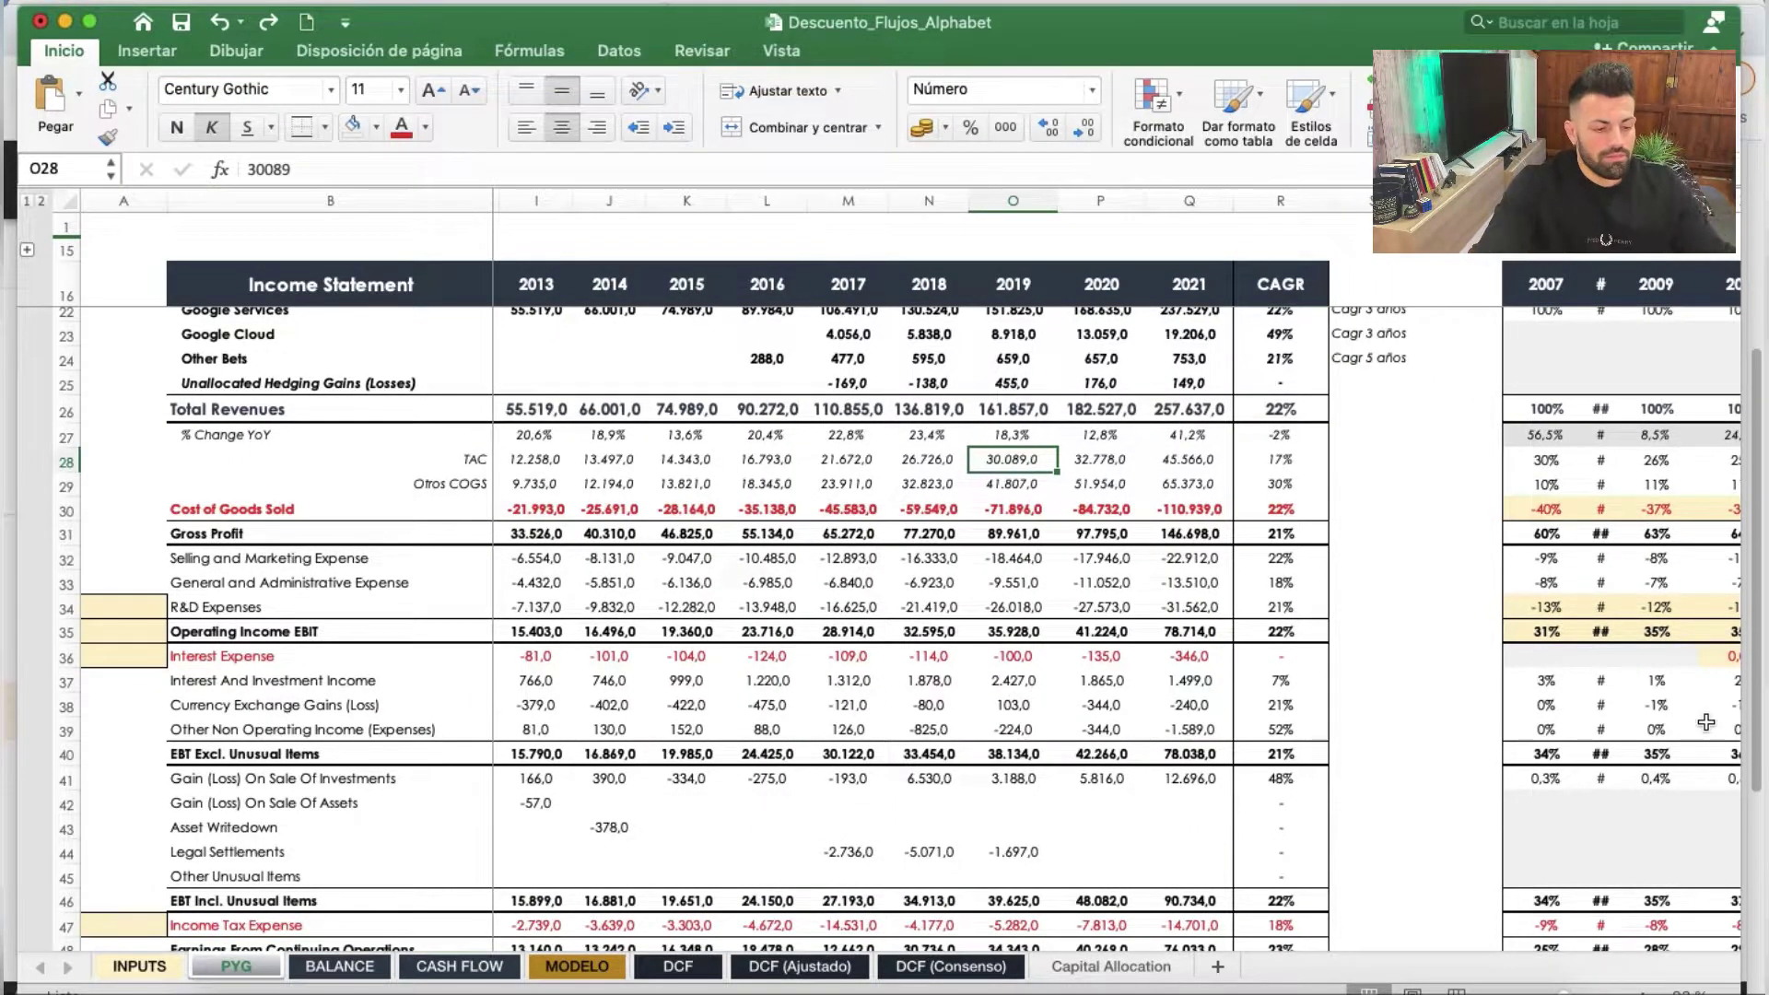
scroll(1734, 743, "up", 2)
scroll(1733, 743, "left", 1)
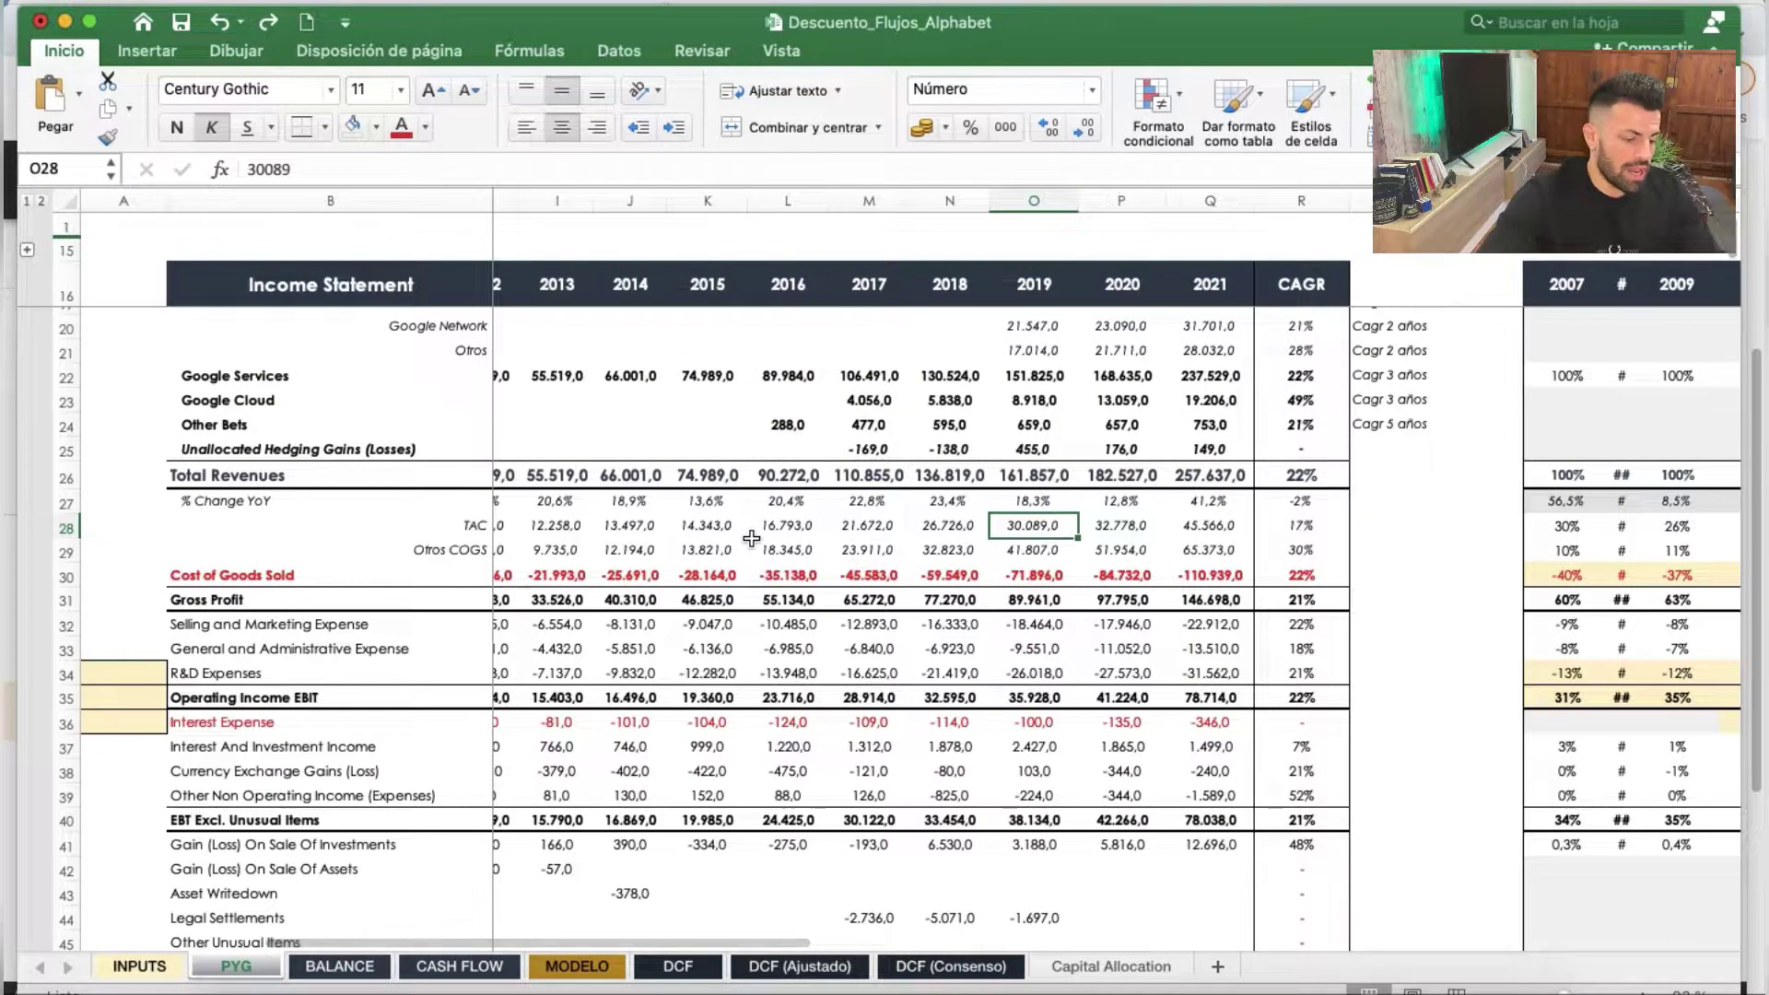
scroll(737, 599, "left", 5)
scroll(645, 618, "up", 3)
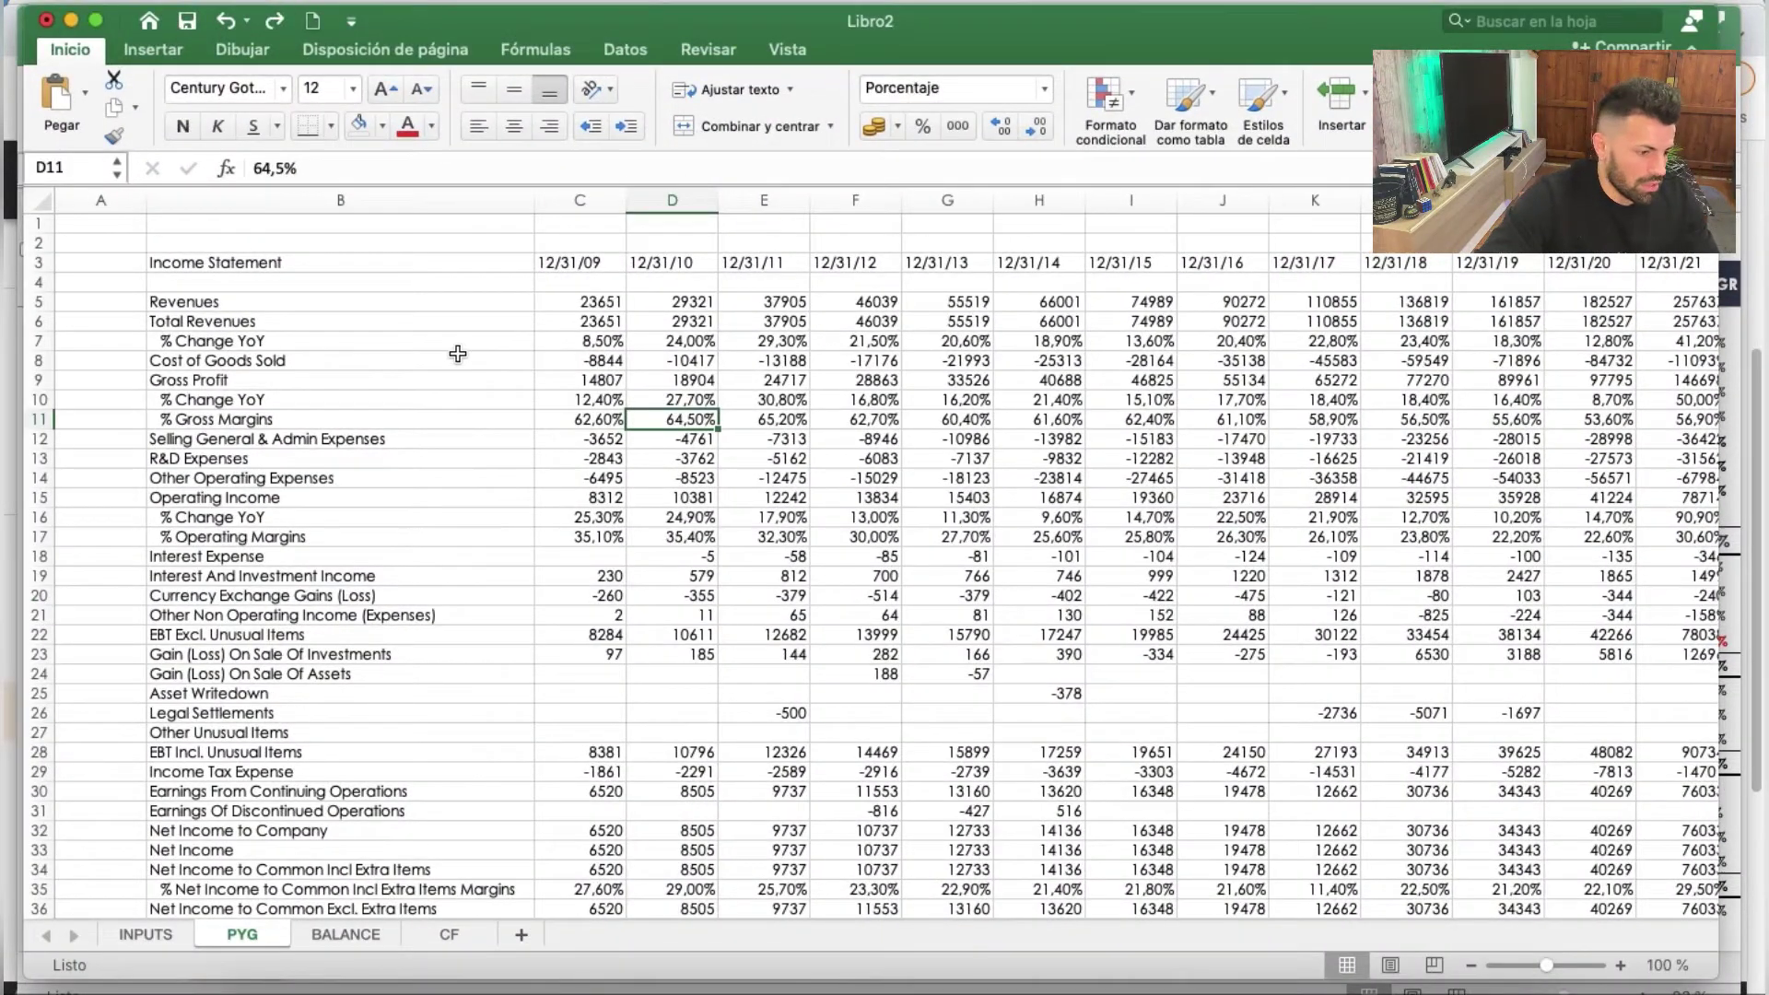
Format row 5's figures as numbers with thousands separators and one decimal place
left_click(461, 343)
left_click(592, 301)
left_click_drag(591, 300, 1187, 298)
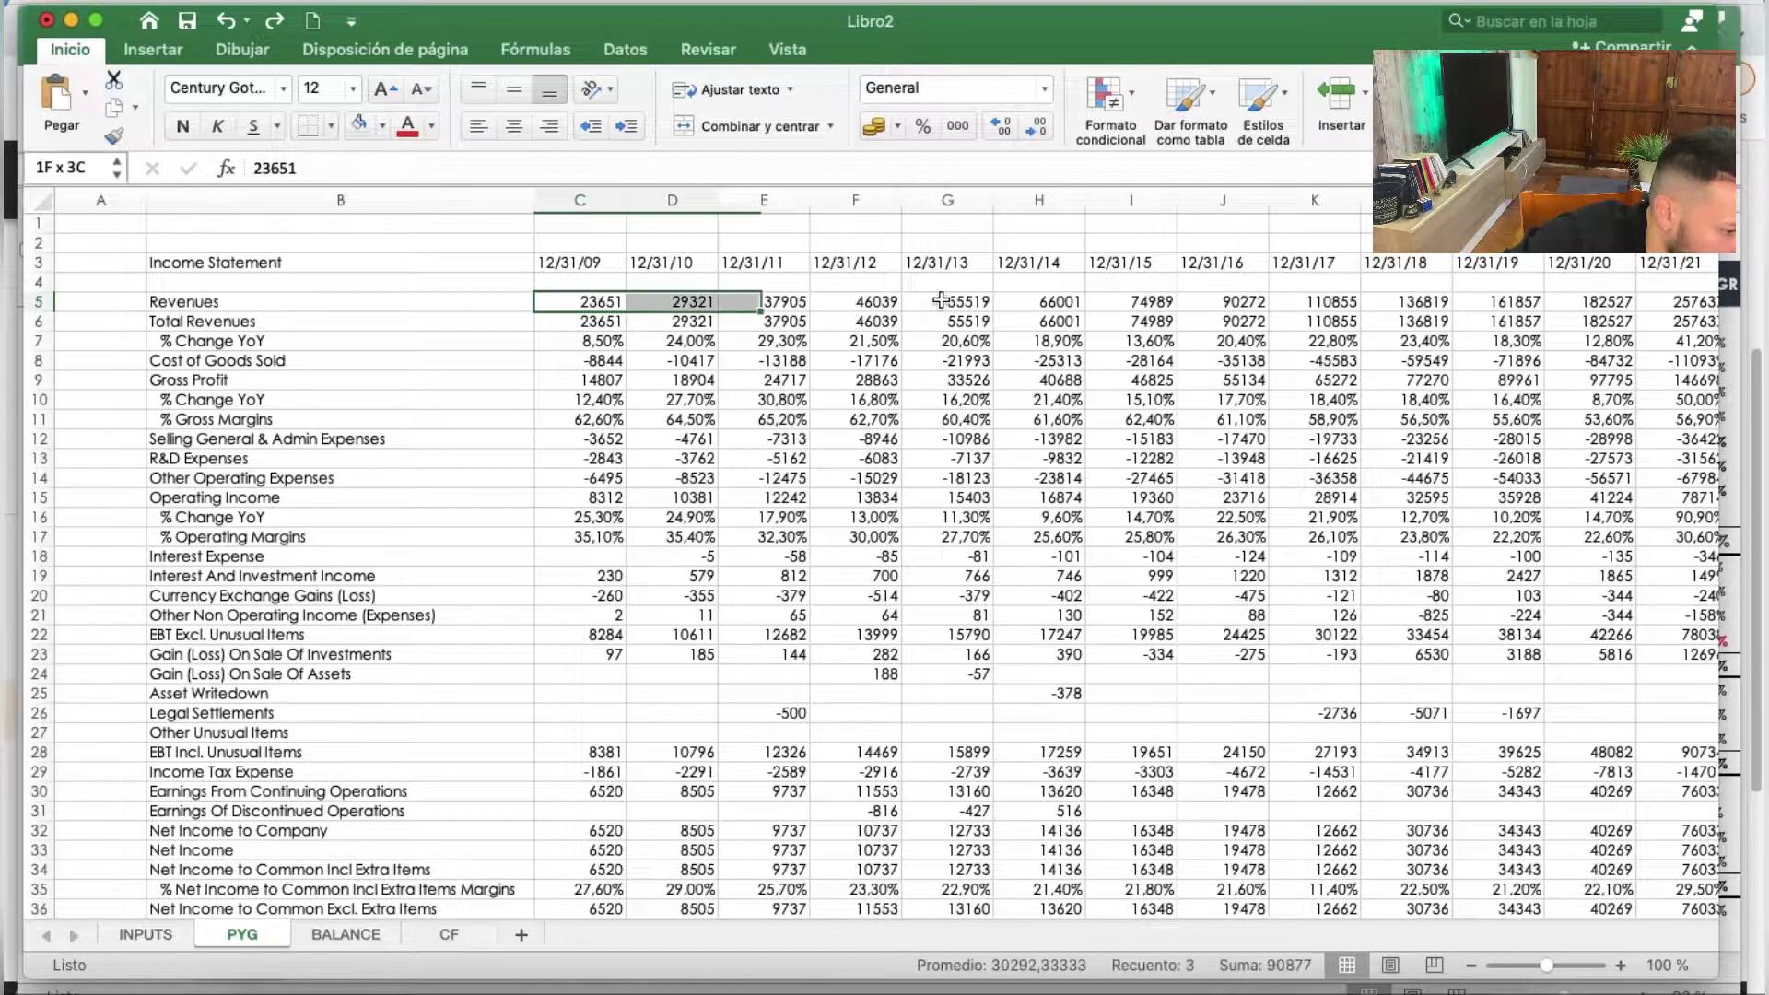
right_click(1187, 300)
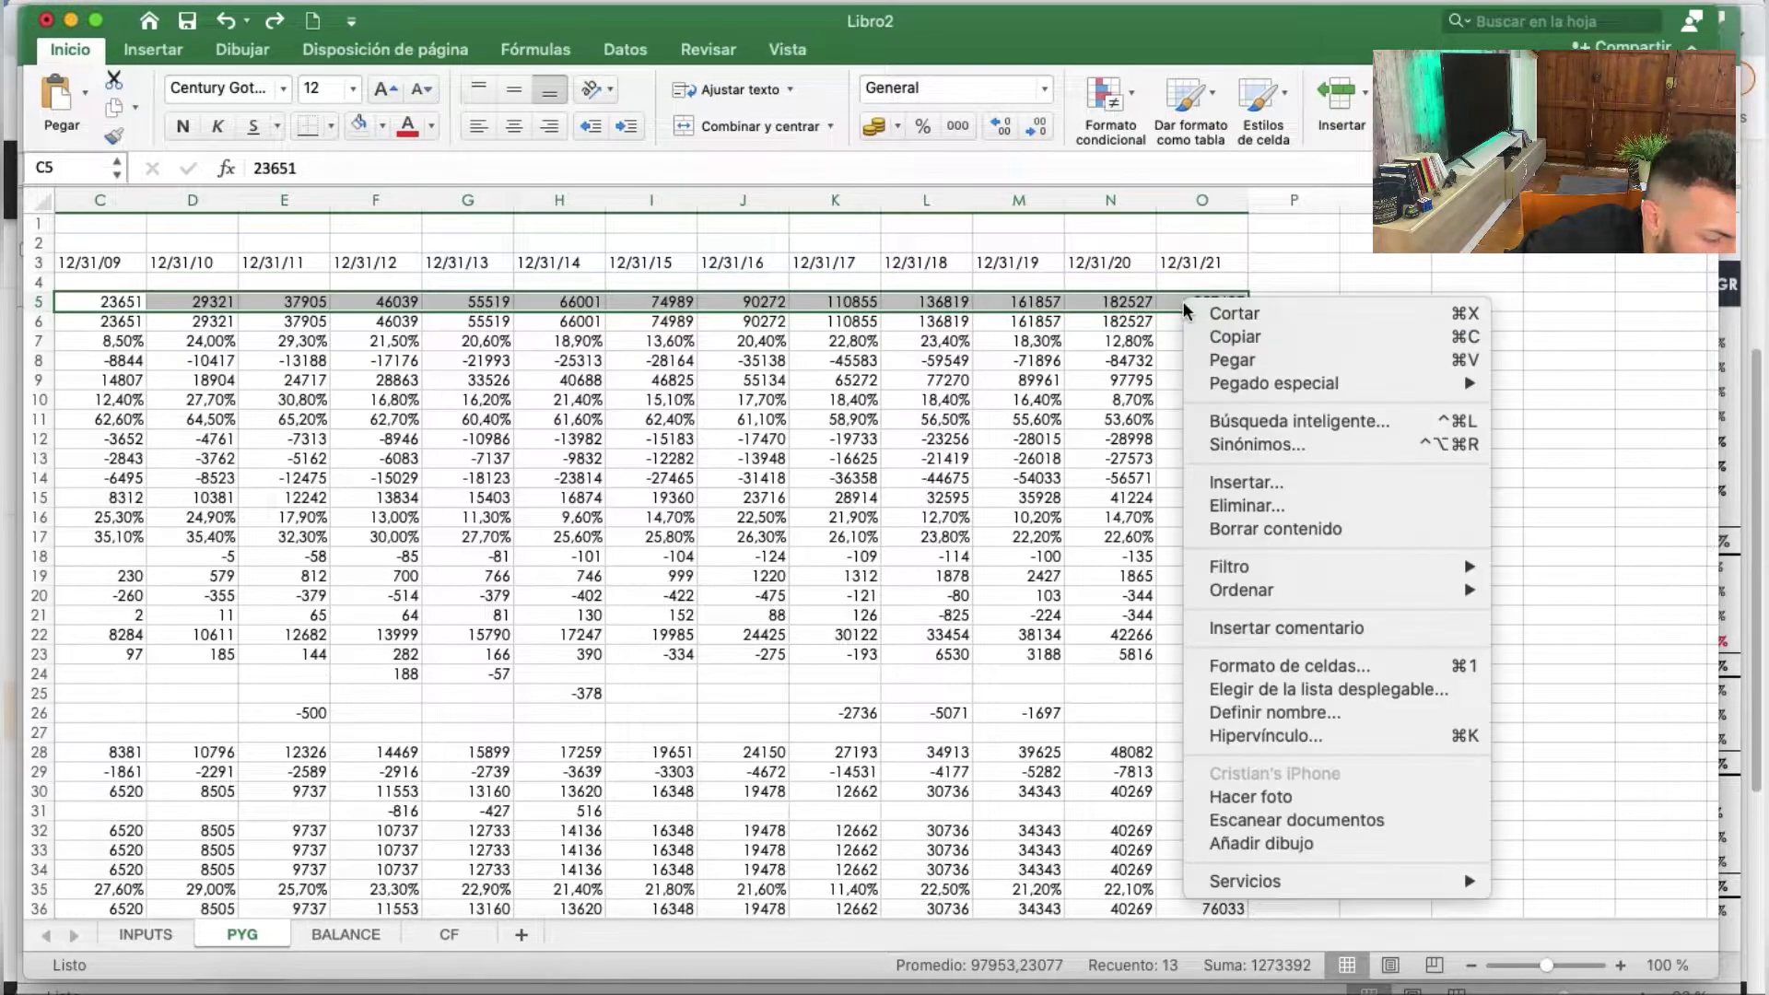
left_click(1270, 666)
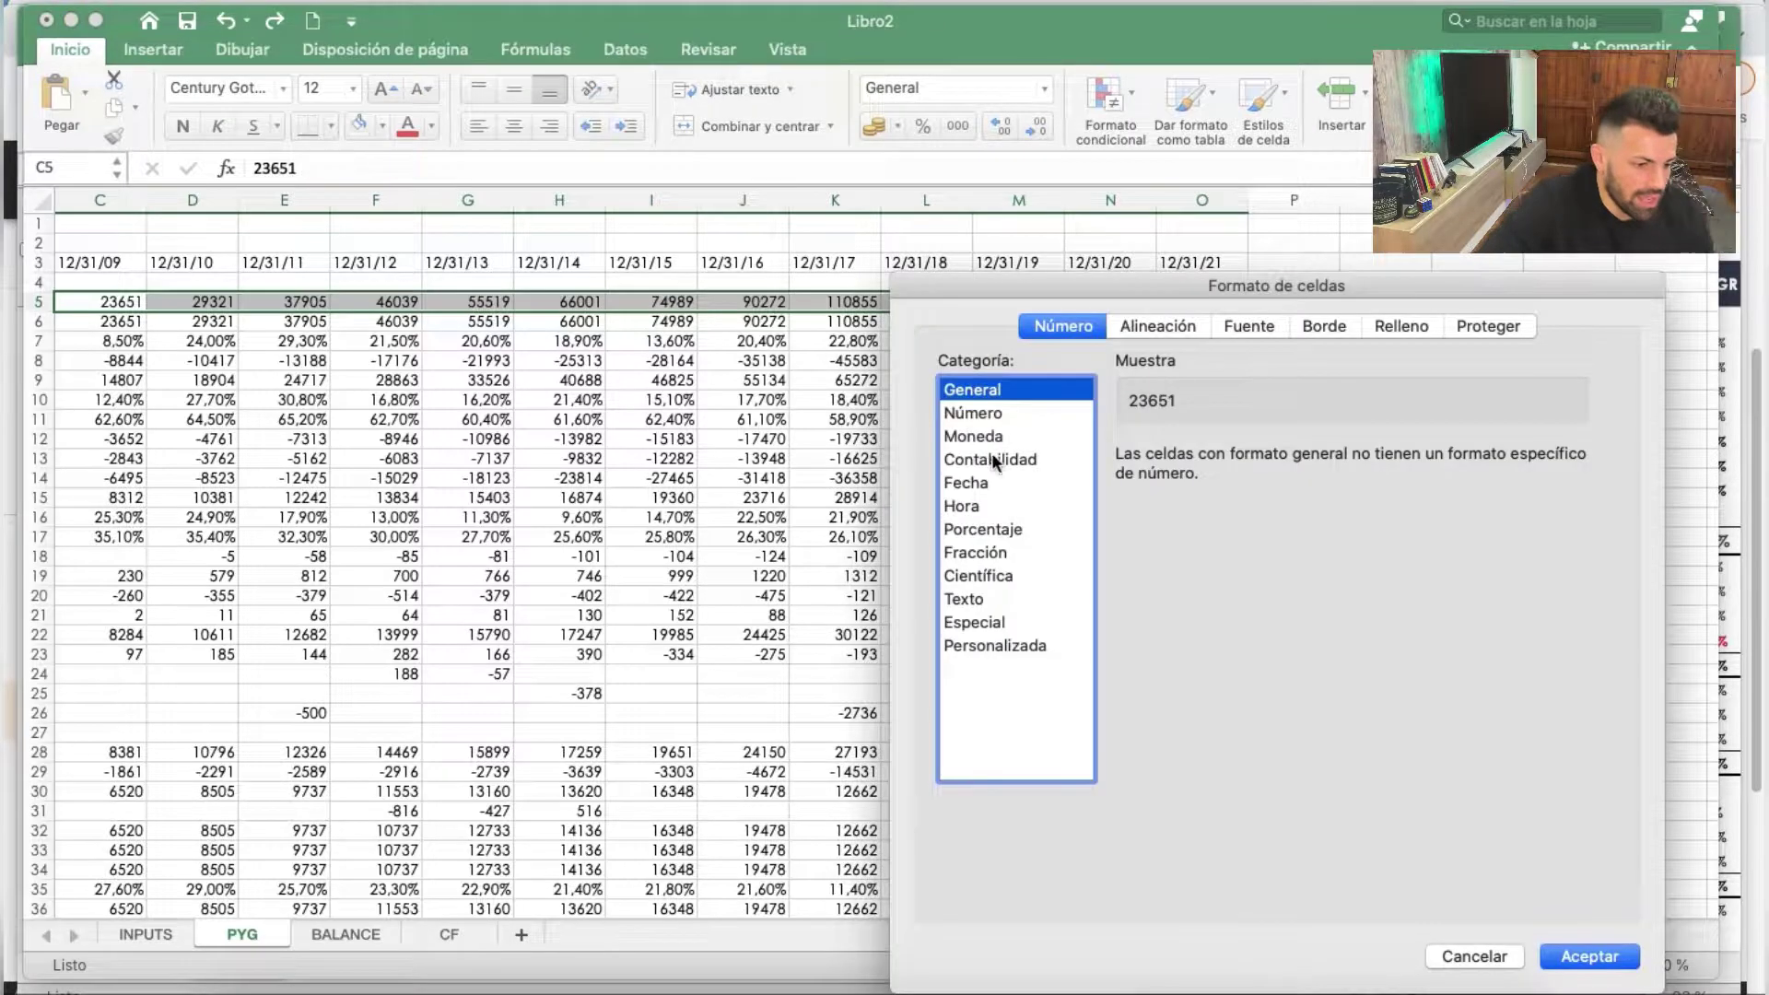
left_click(994, 414)
left_click(1163, 483)
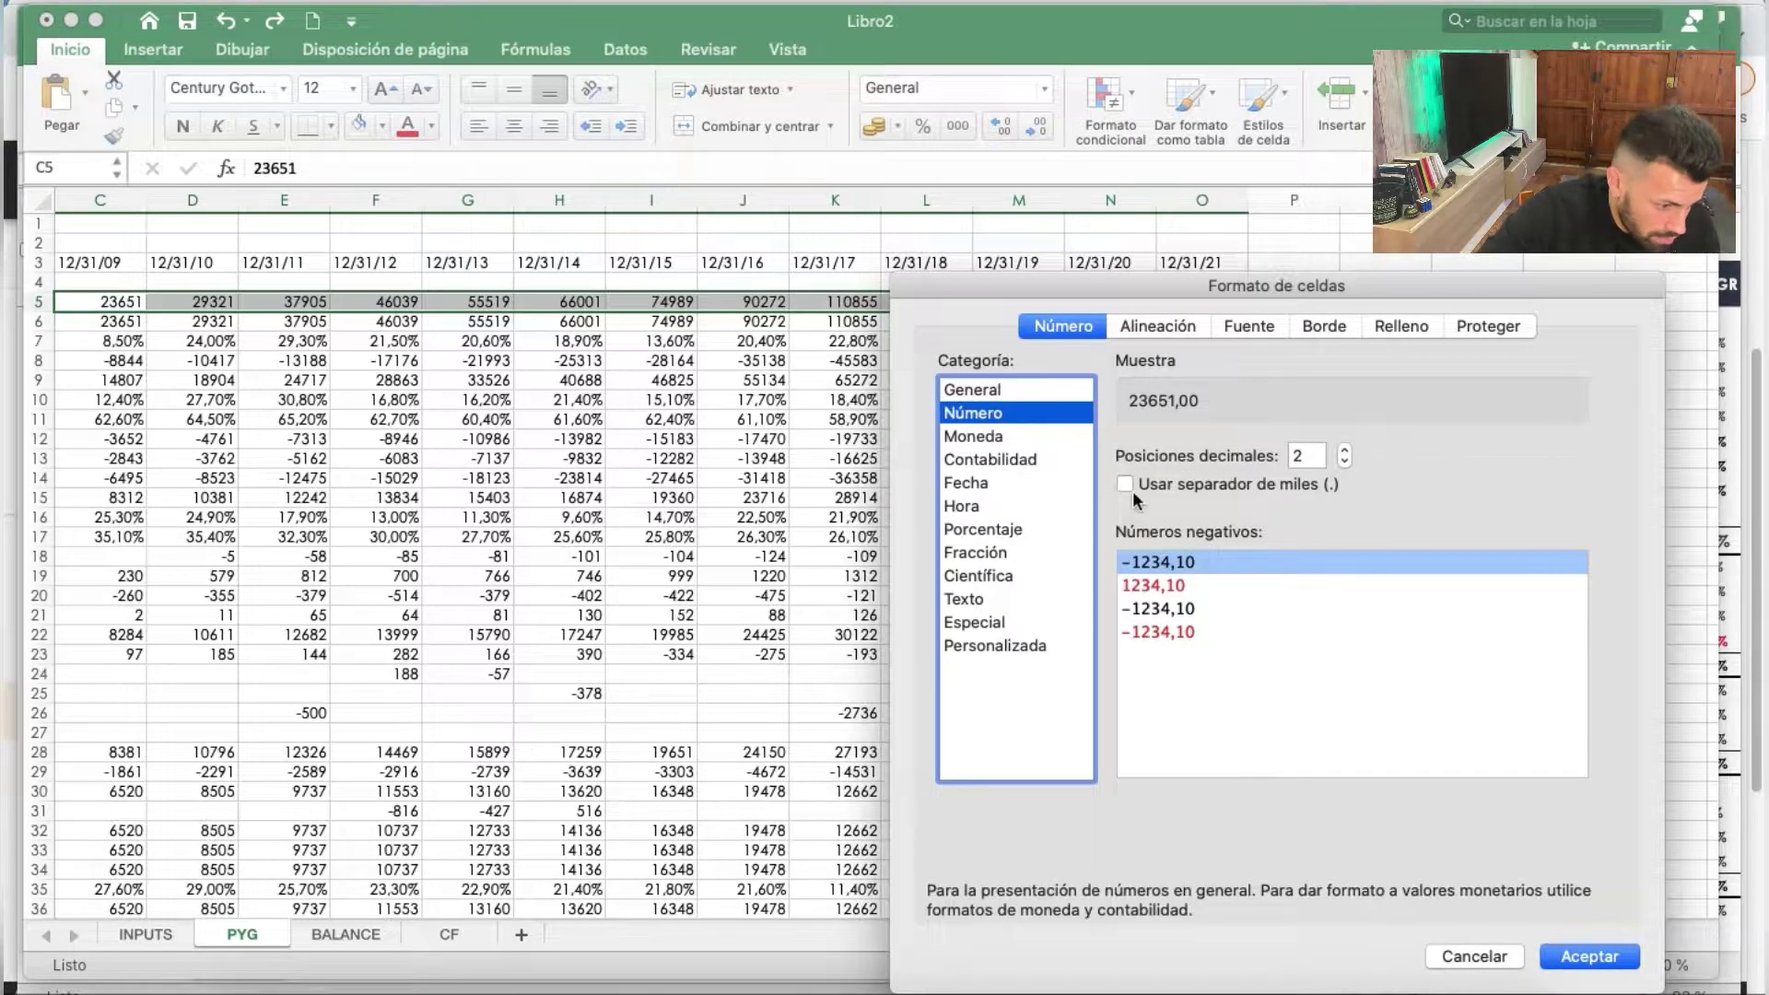
left_click(1344, 460)
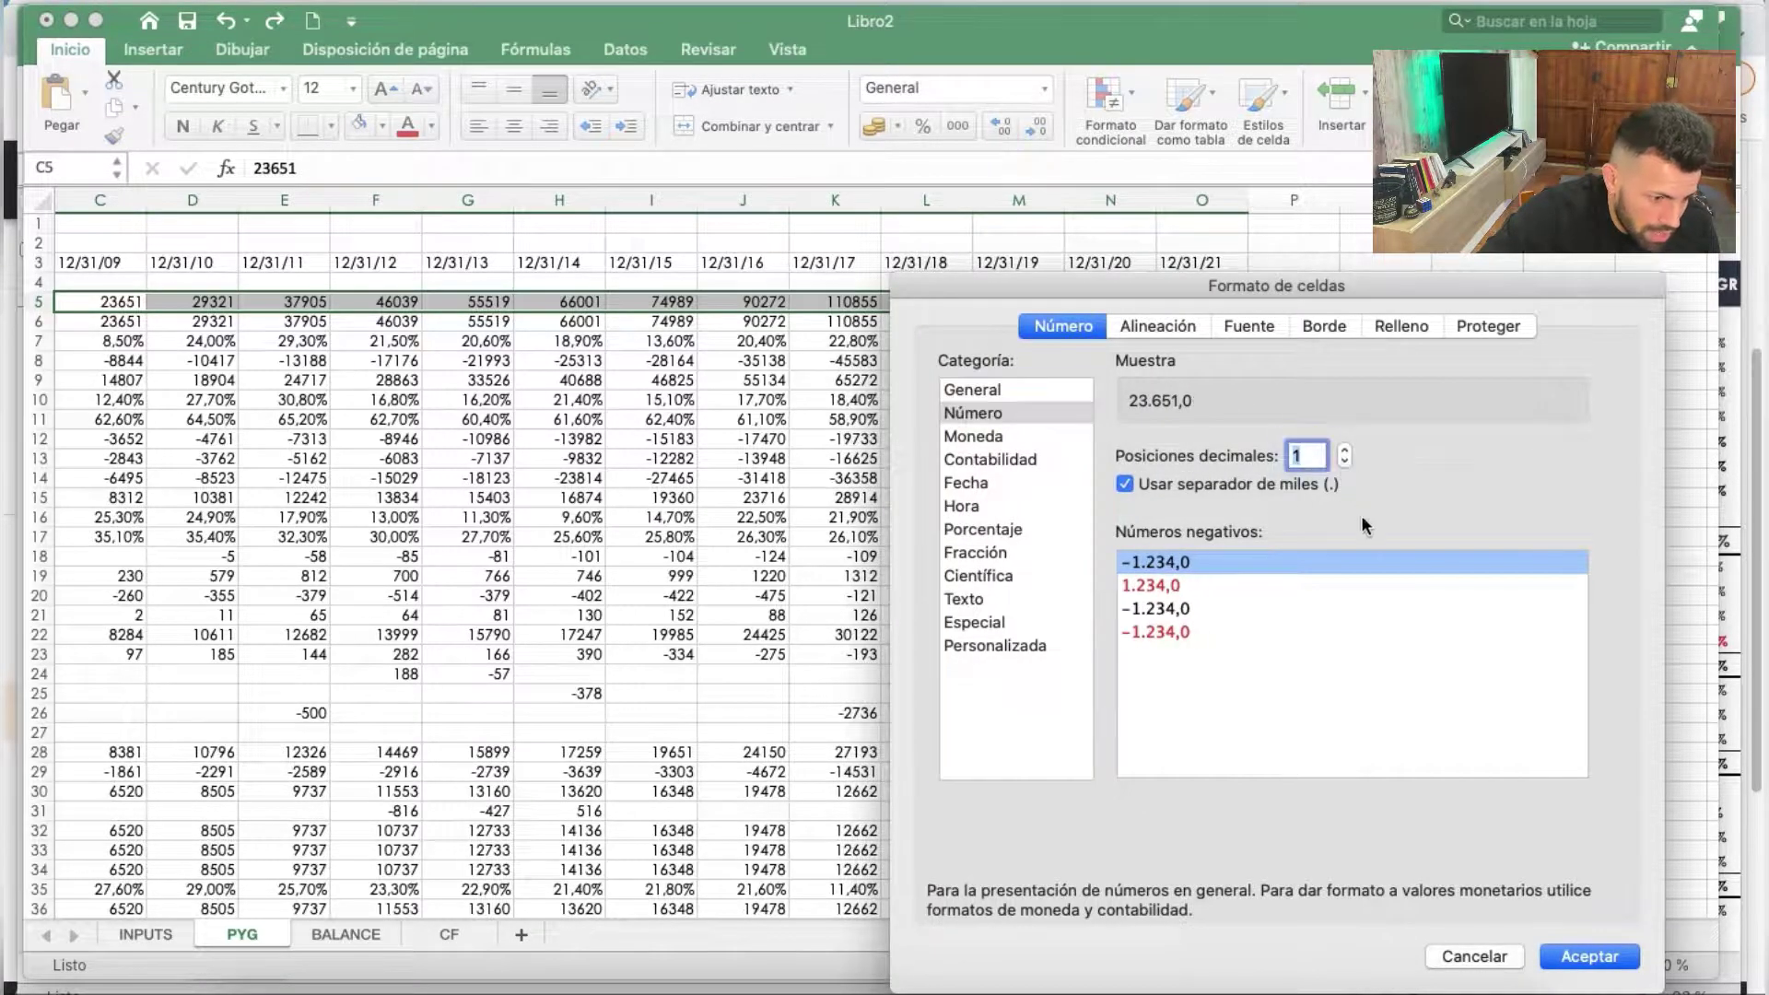
left_click(1589, 956)
Copy row 5's number format with Format Painter down to row 52
scroll(508, 427, "left", 5)
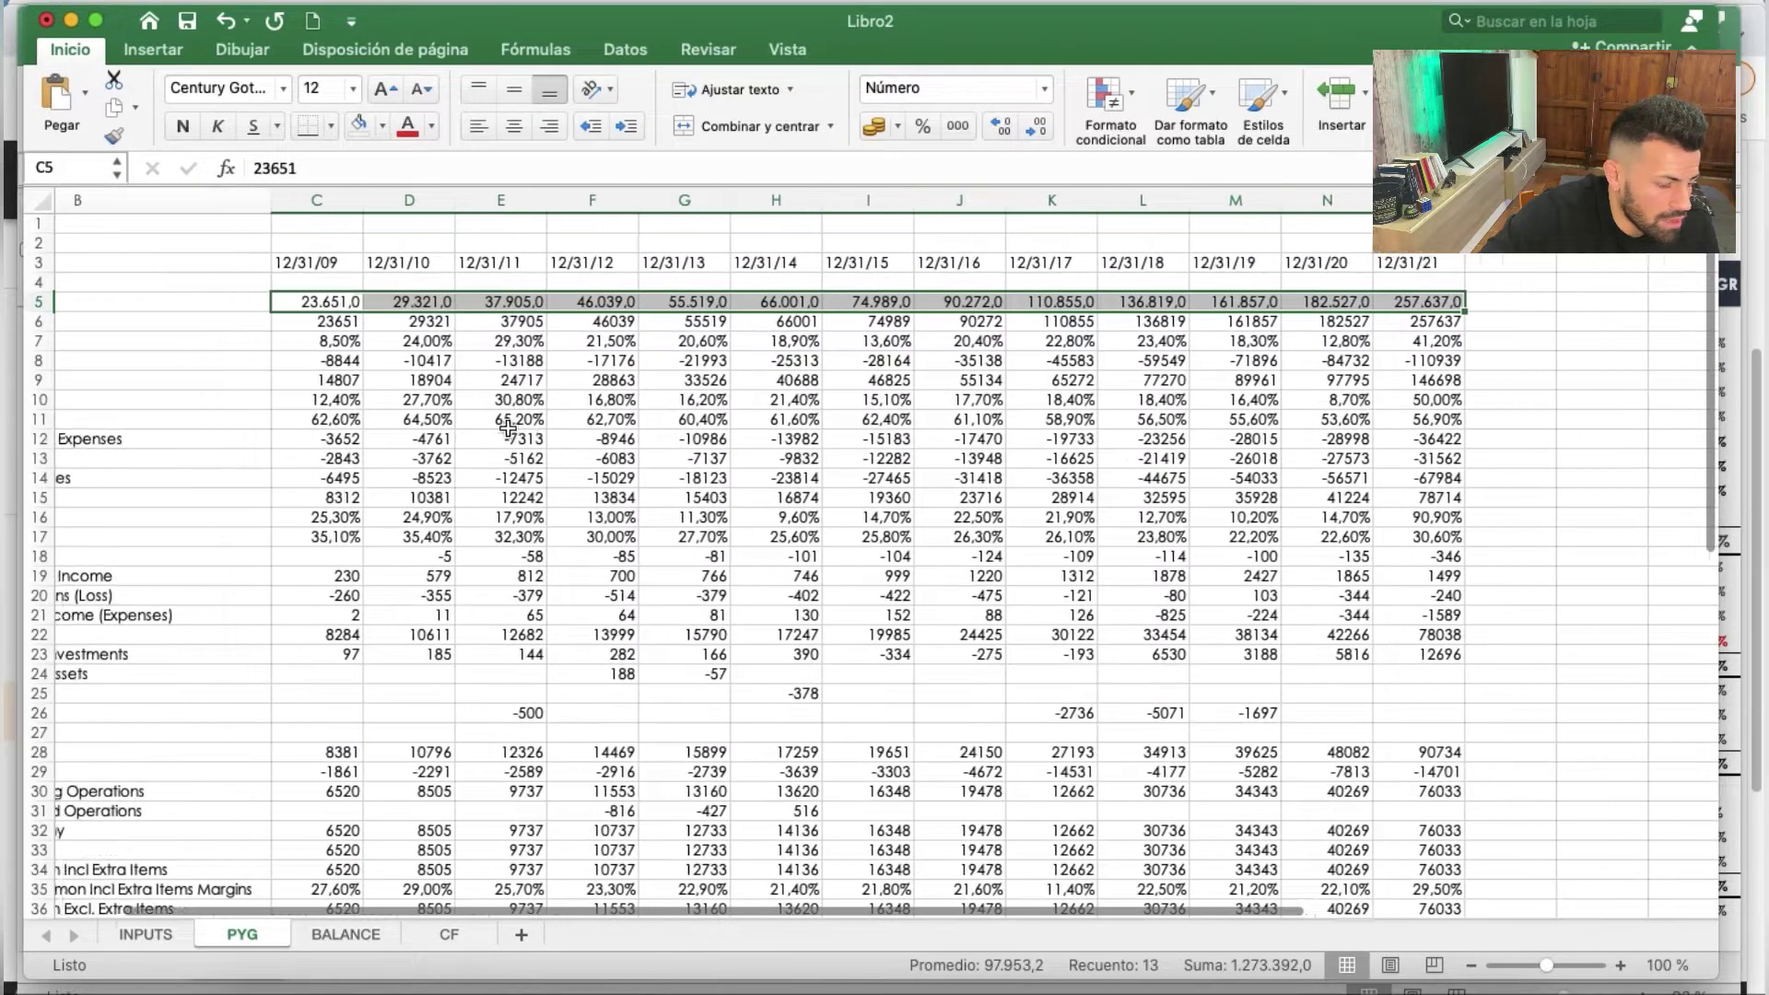
left_click(113, 135)
mouse_move(316, 321)
left_mouse_down()
mouse_move(928, 895)
mouse_move(1442, 857)
left_mouse_up()
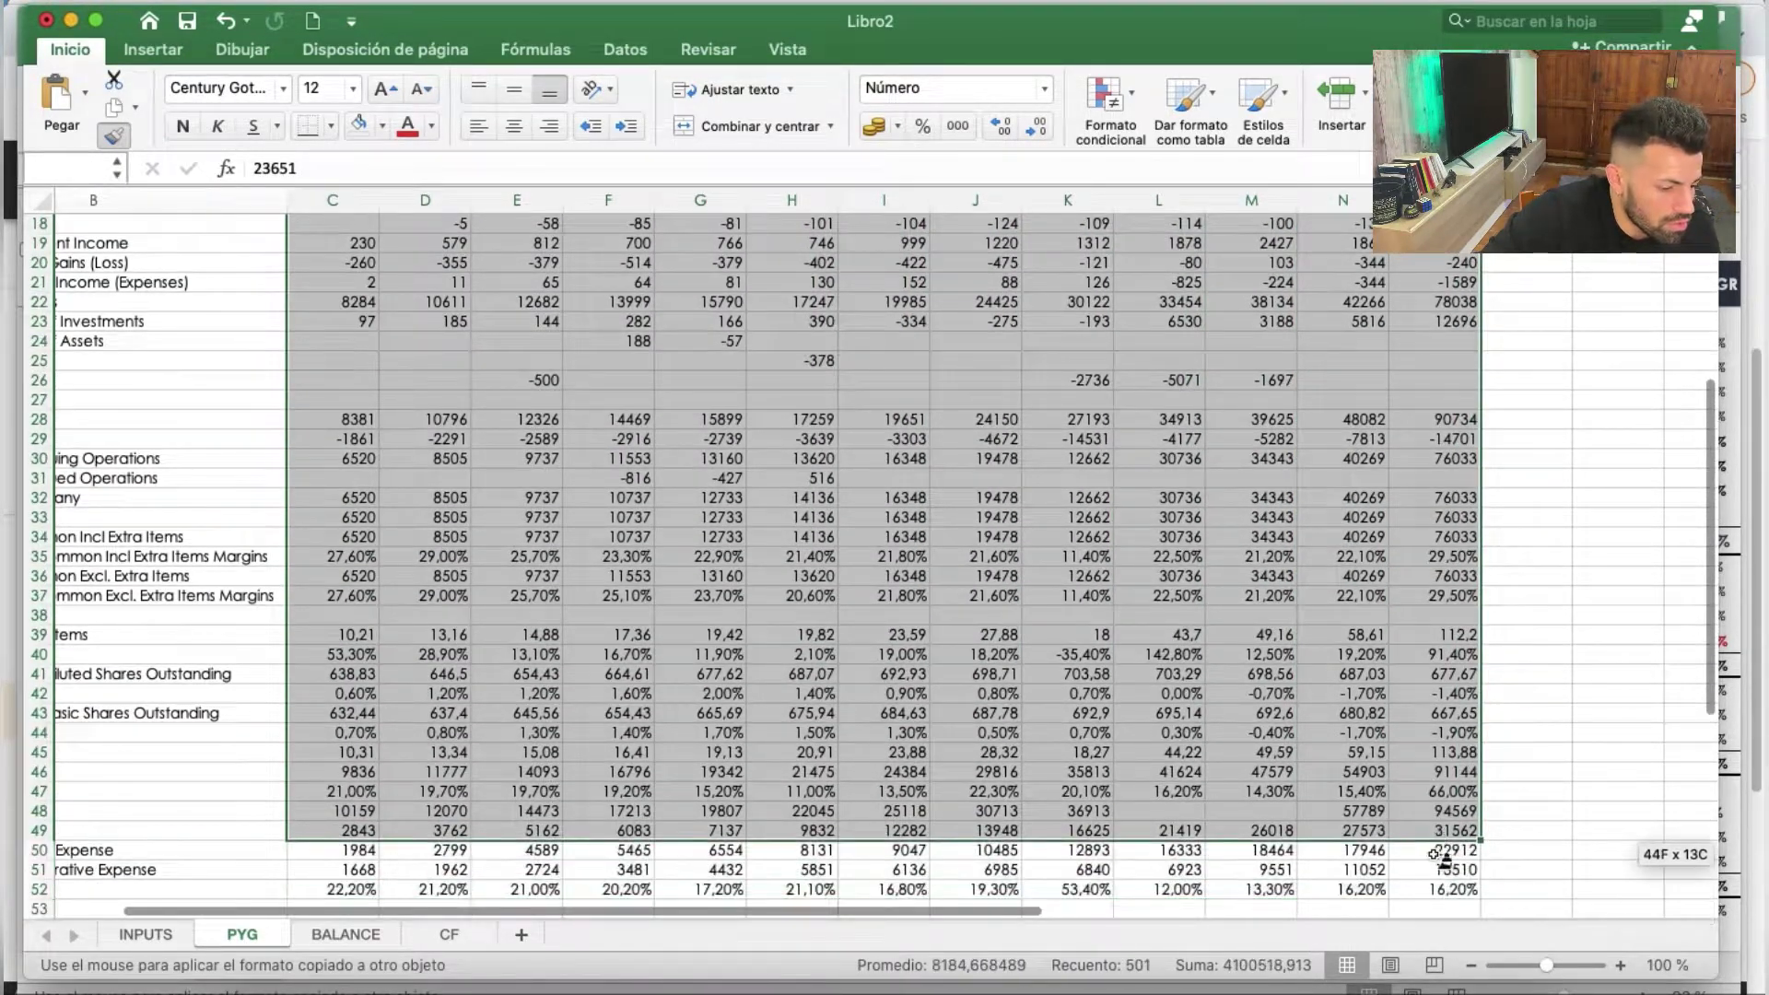
left_click_drag(1442, 856, 1447, 889)
scroll(392, 422, "up", 6)
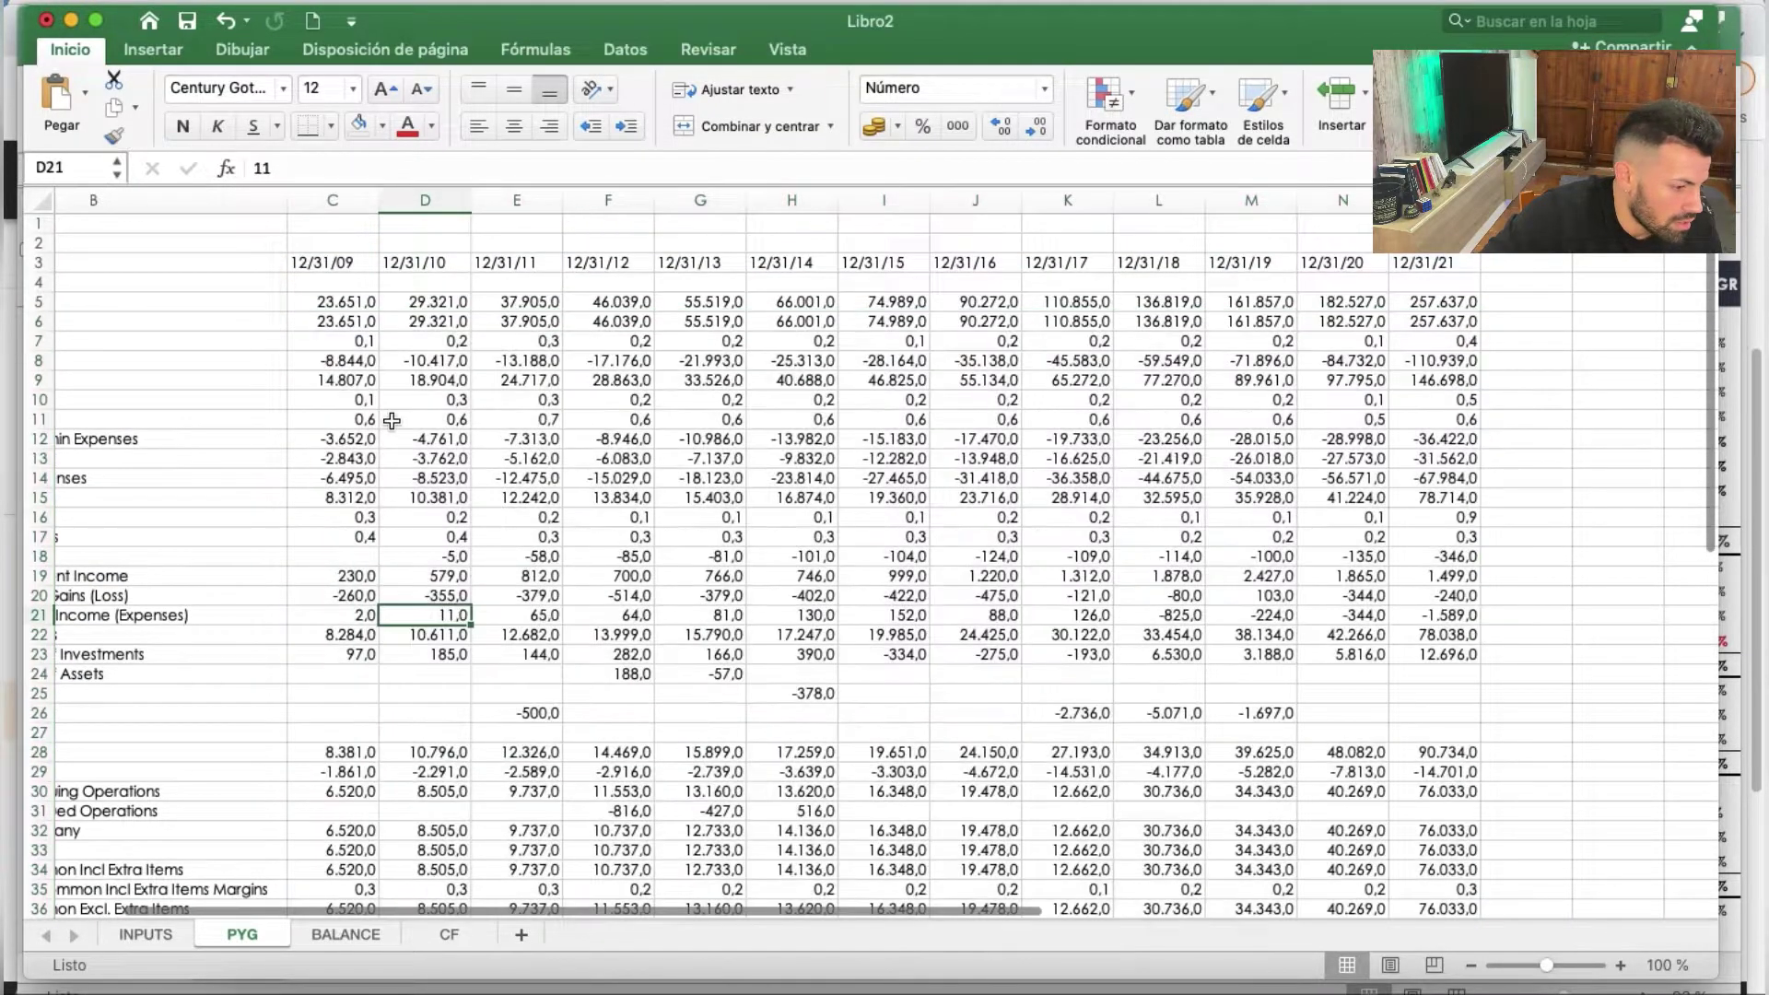
scroll(392, 421, "left", 5)
left_click(166, 284)
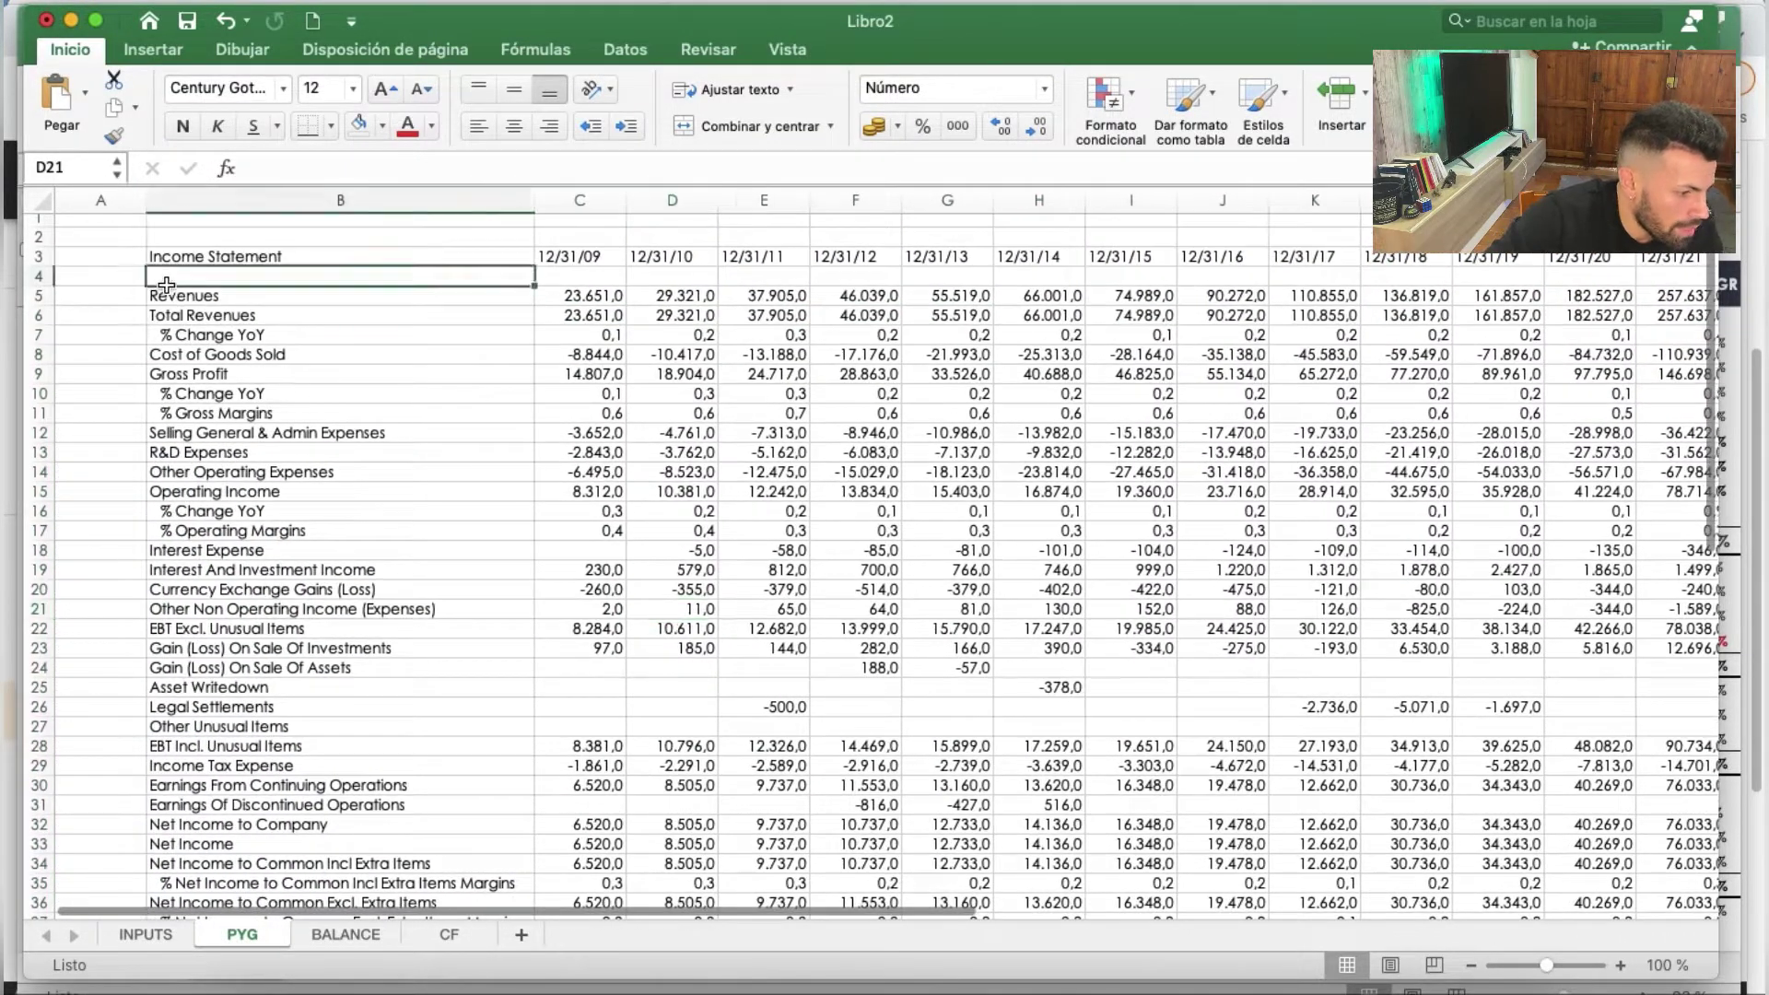
Delete the duplicate Revenues row at row 5
left_click(43, 295)
key("super+b")
left_click(213, 329)
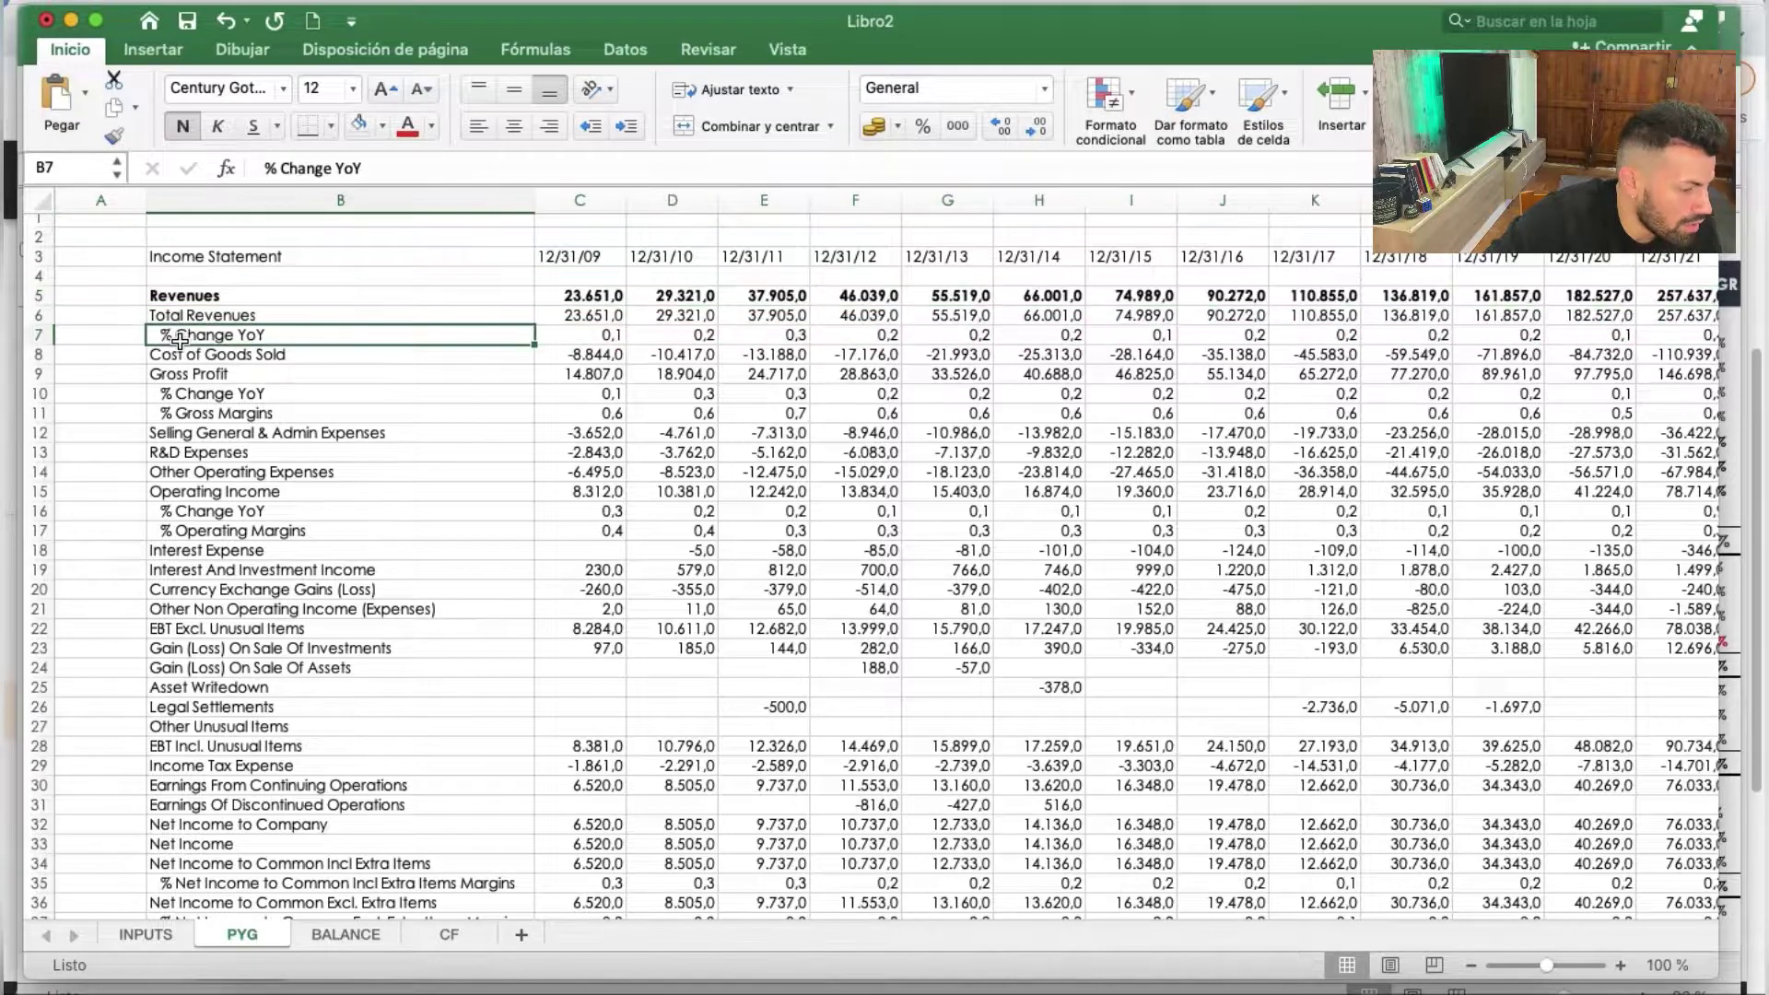
left_click(27, 297)
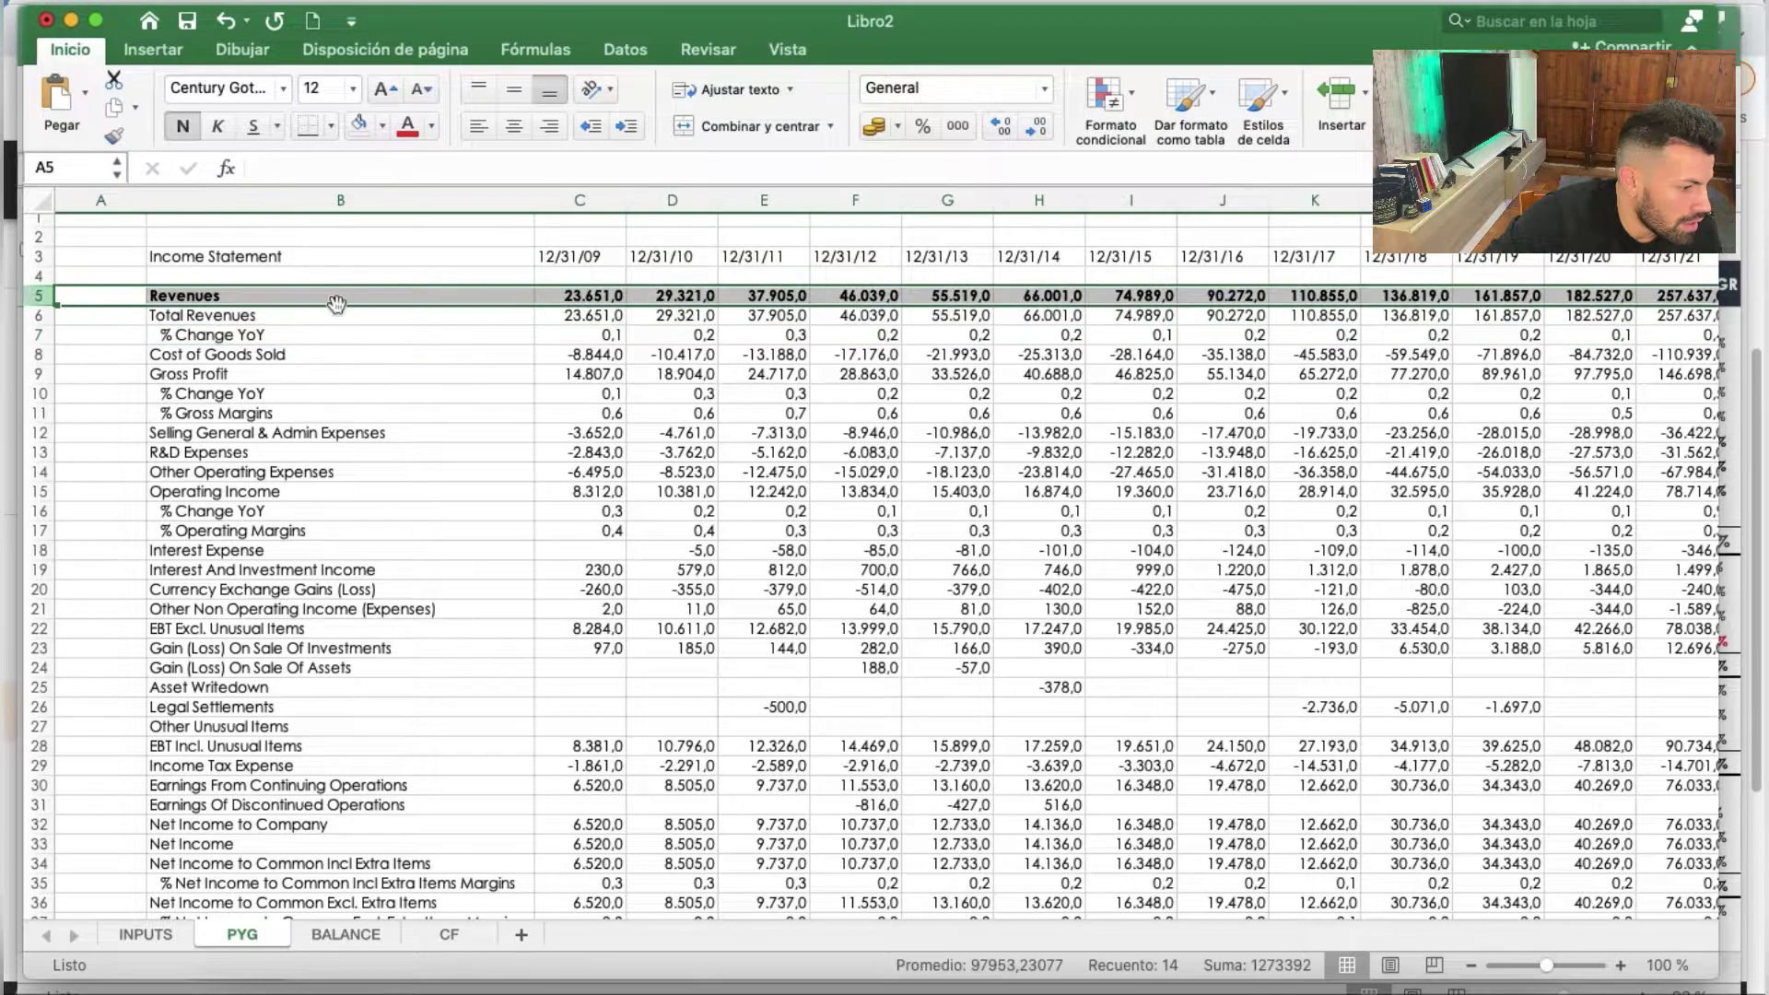
right_click(44, 297)
left_click(40, 282)
right_click(40, 285)
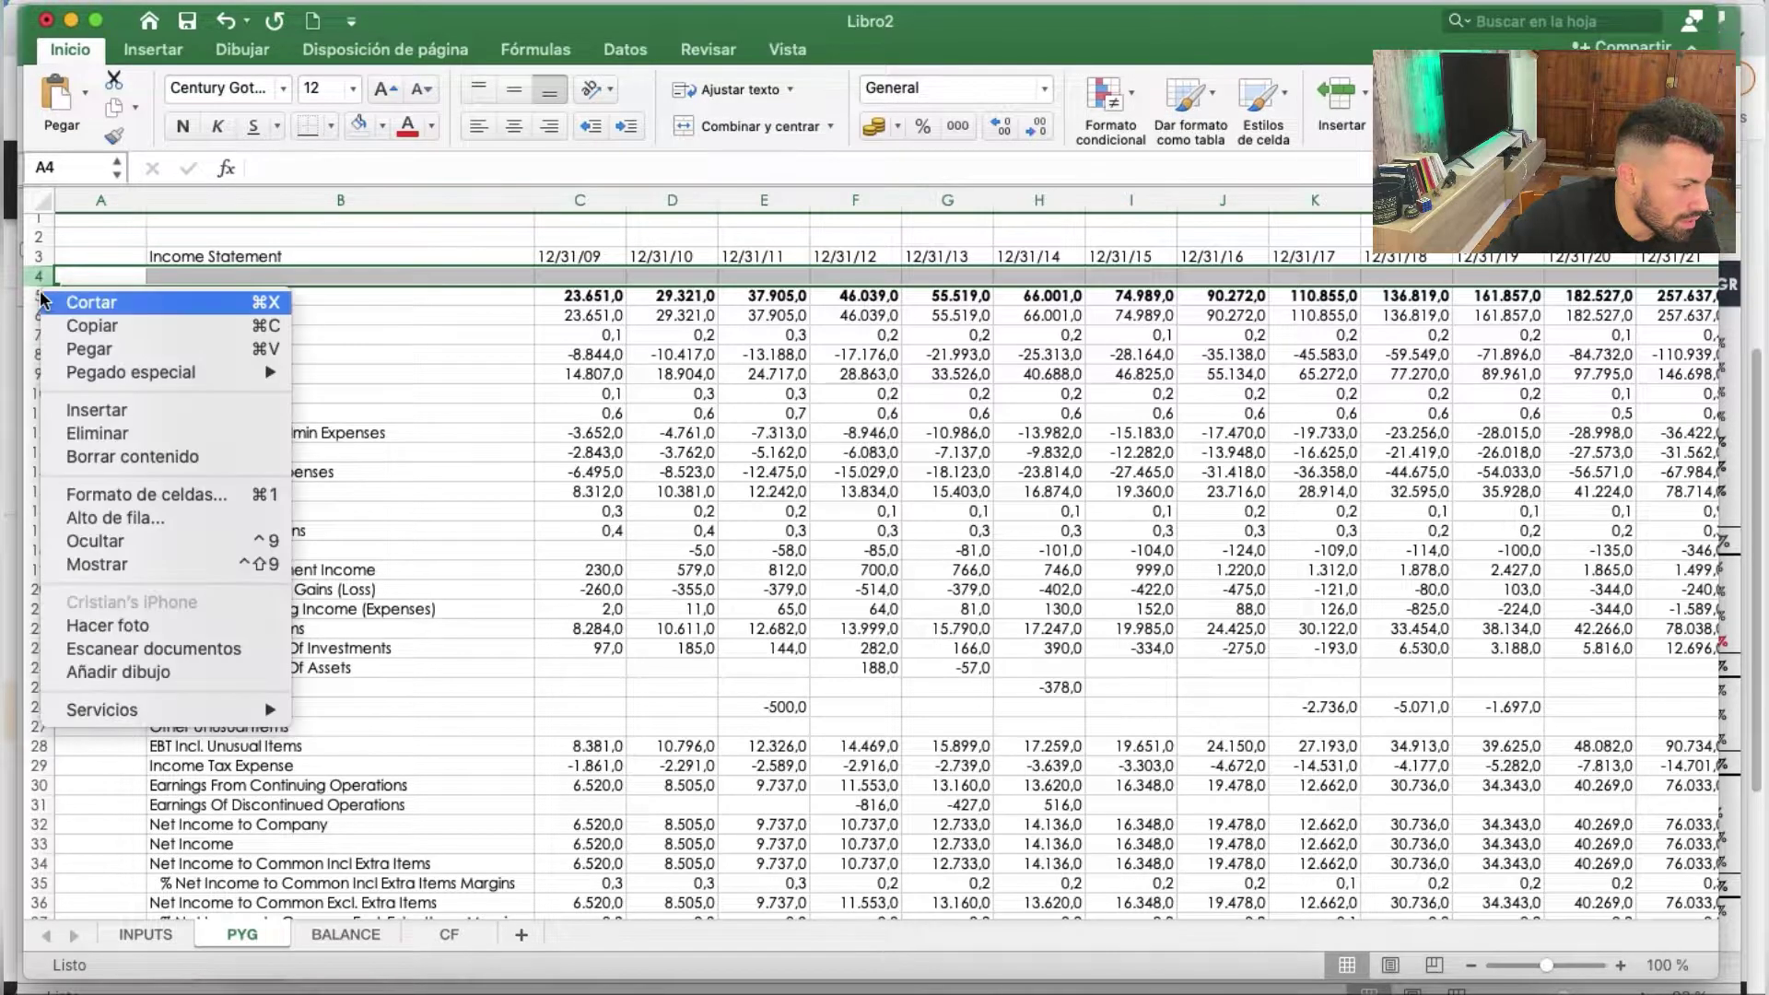
left_click(41, 296)
right_click(37, 299)
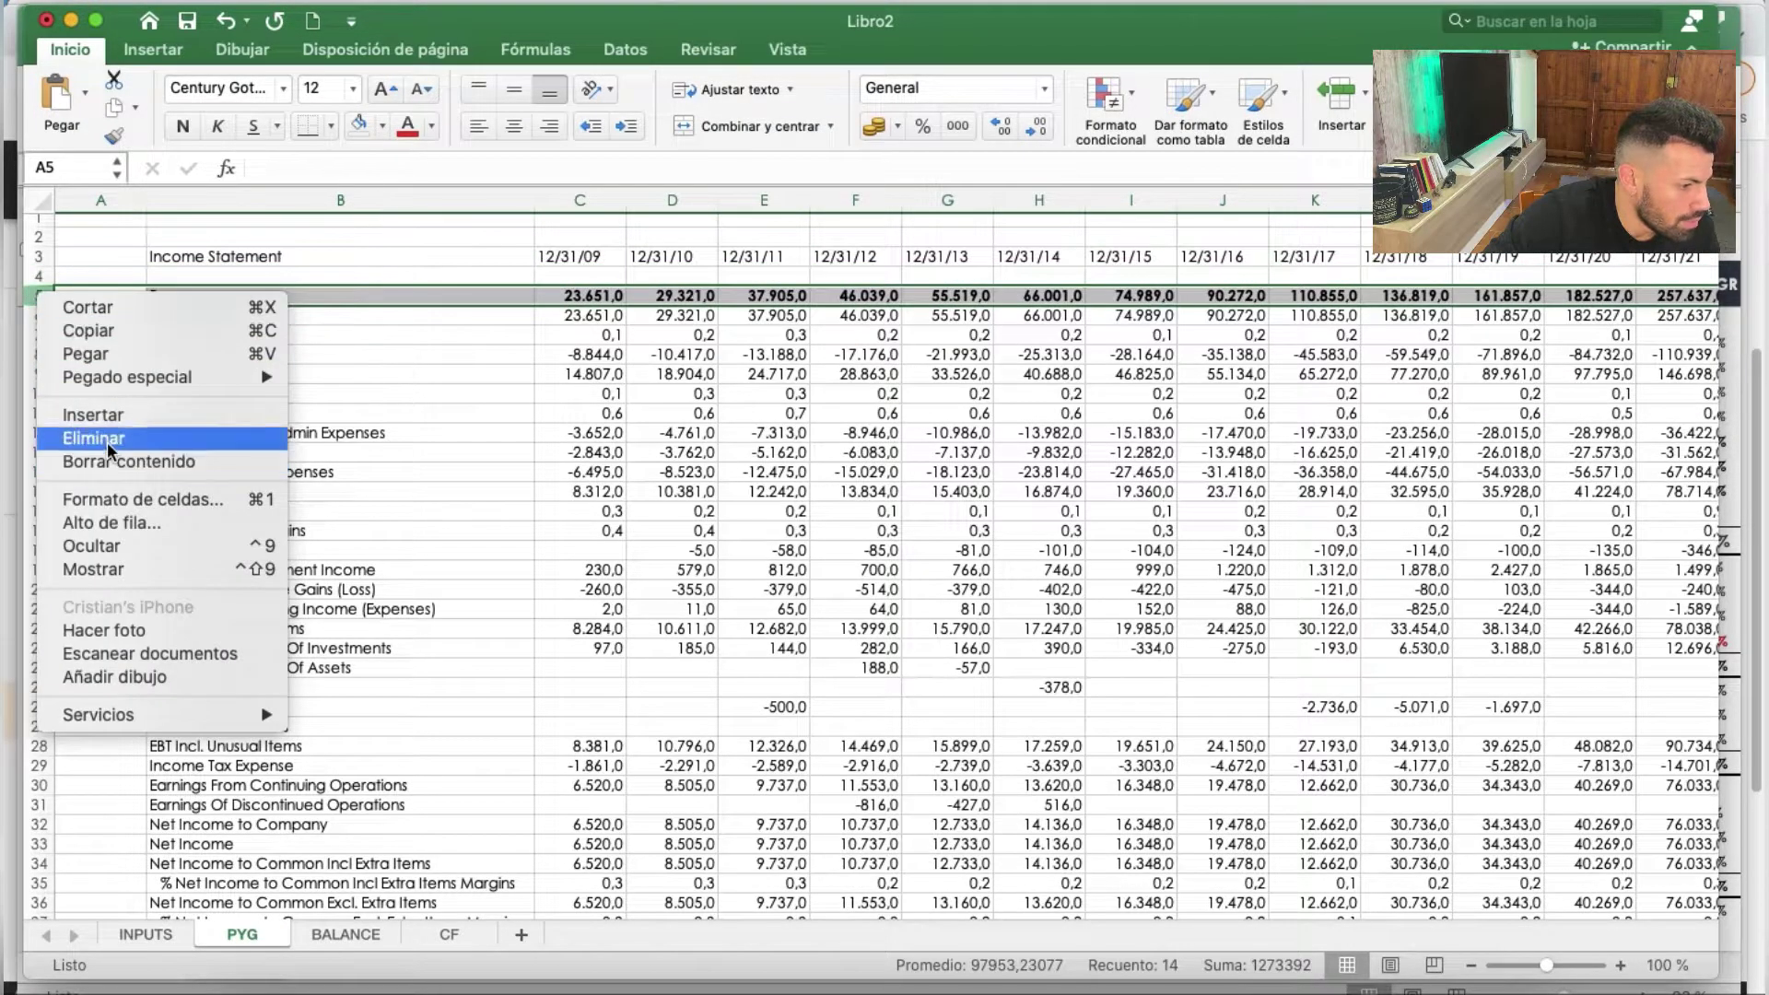
left_click(107, 439)
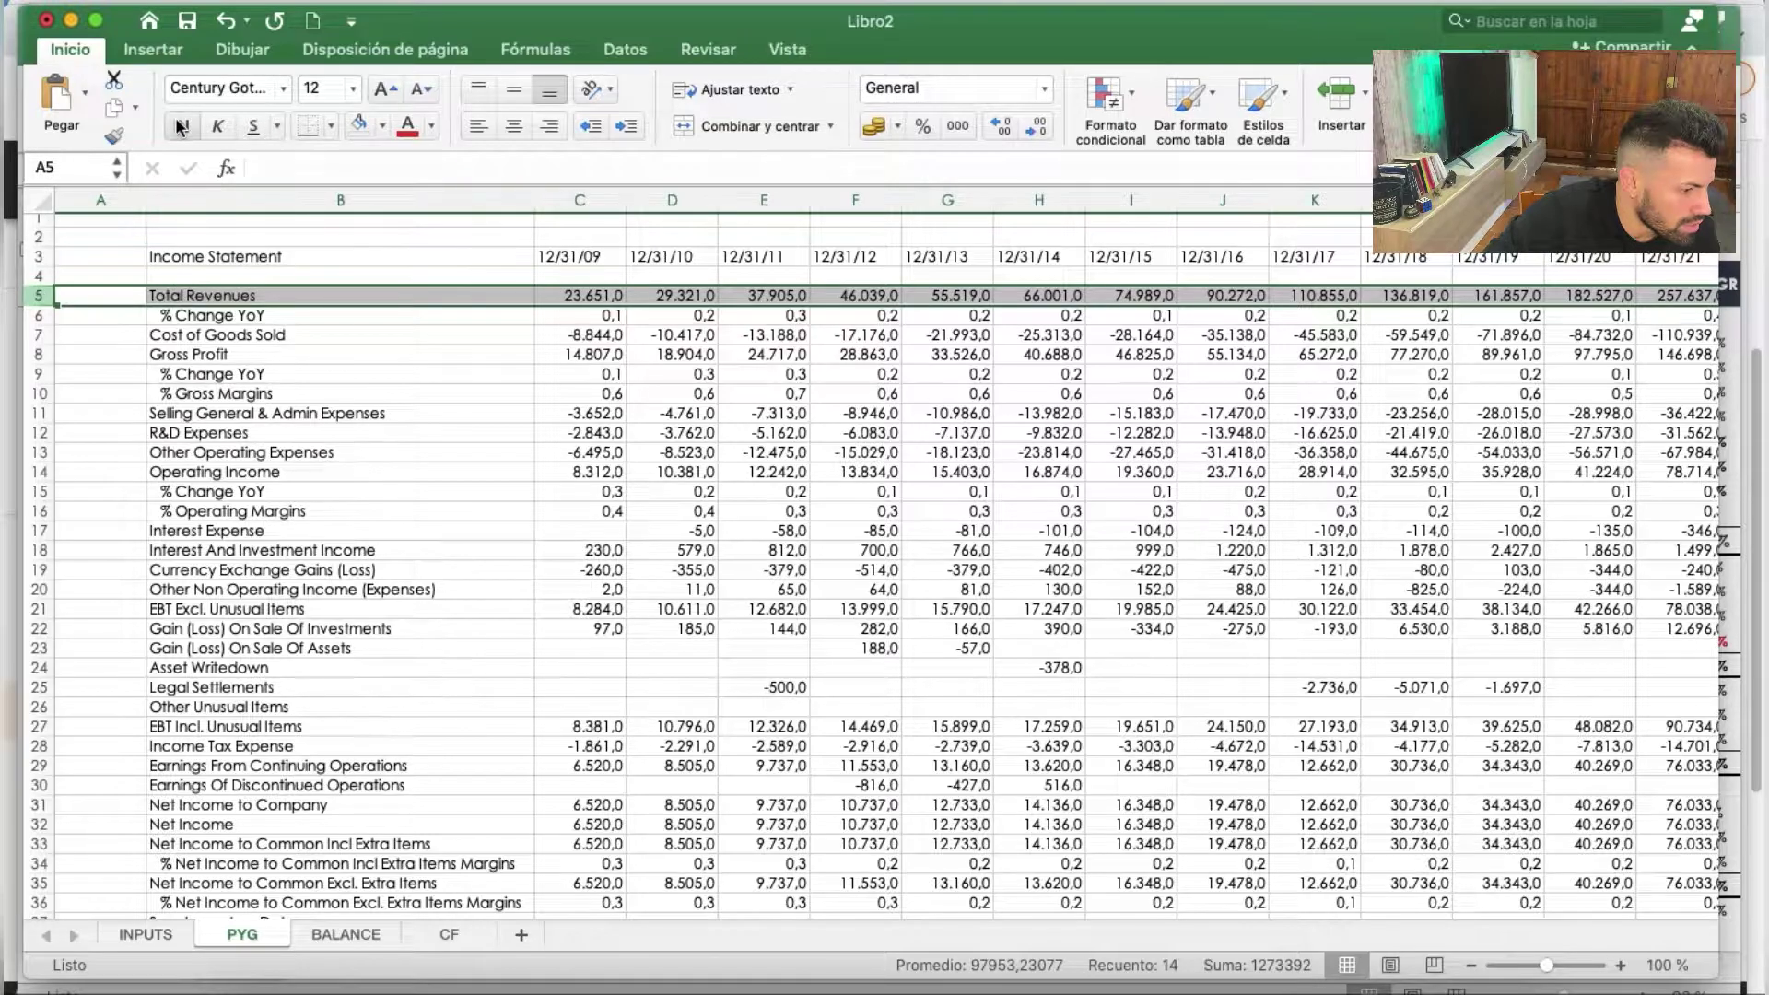
Bold Total Revenues and show its % Change YoY row as italic, centred percentages
left_click(181, 126)
left_click(338, 374)
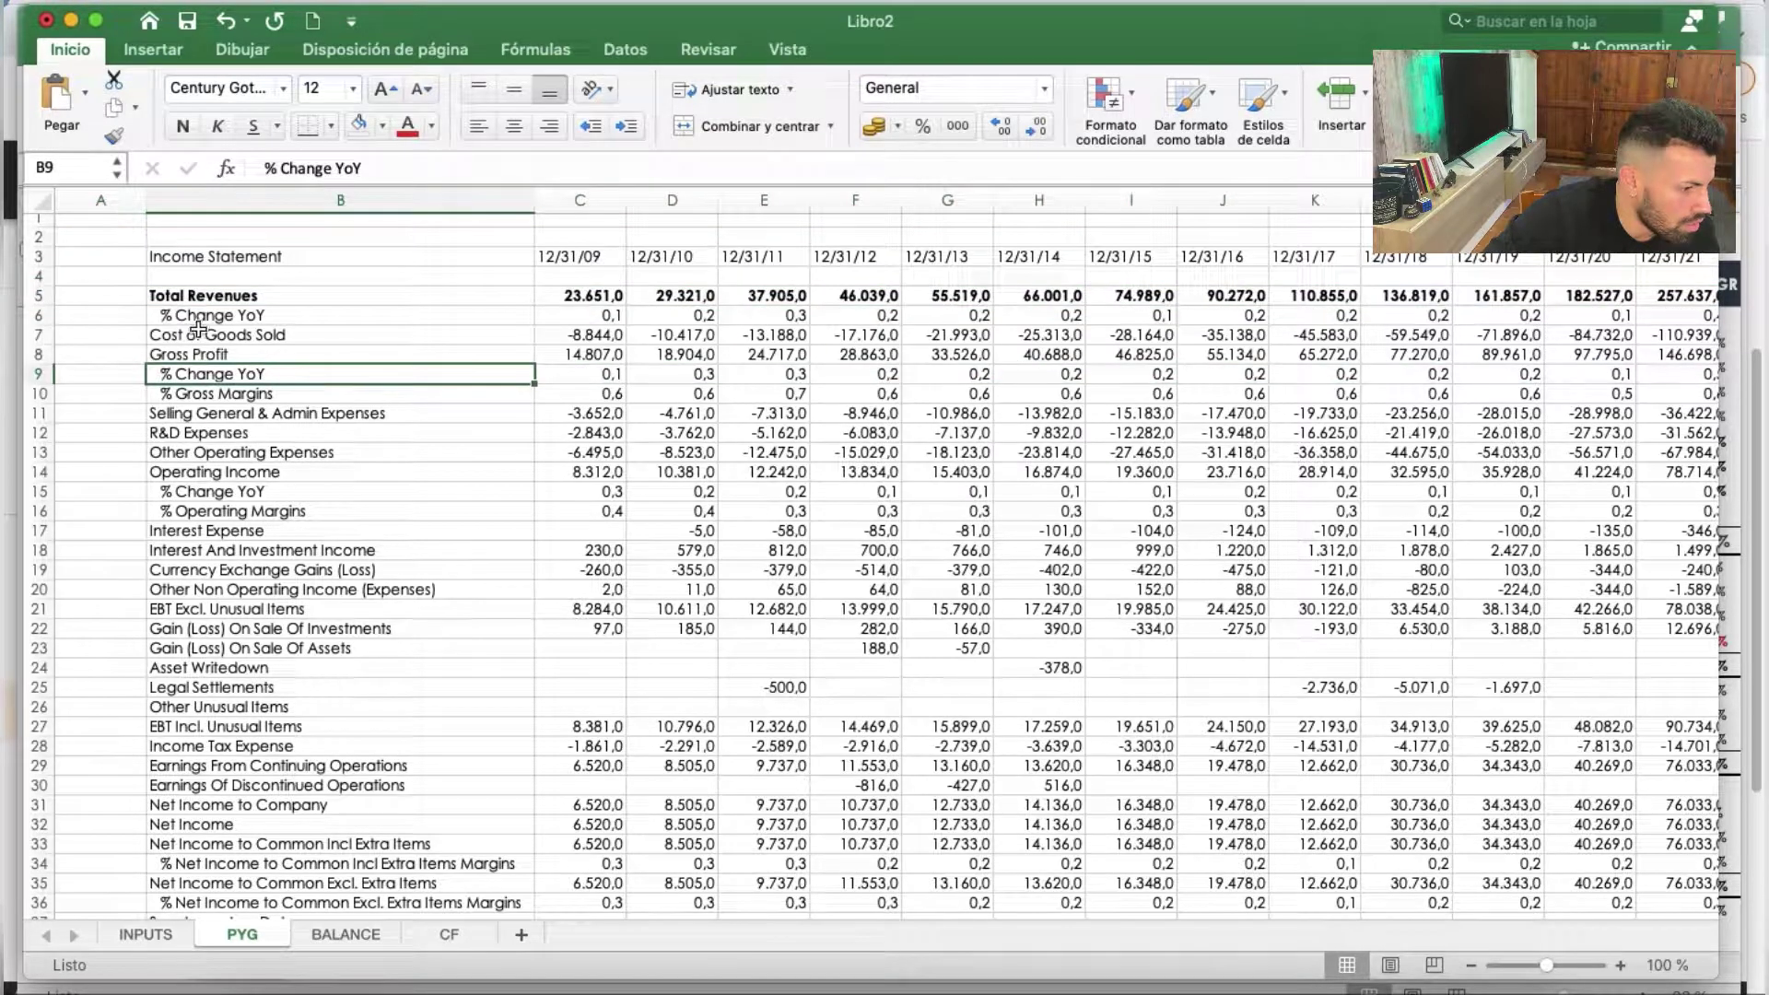
left_click(36, 315)
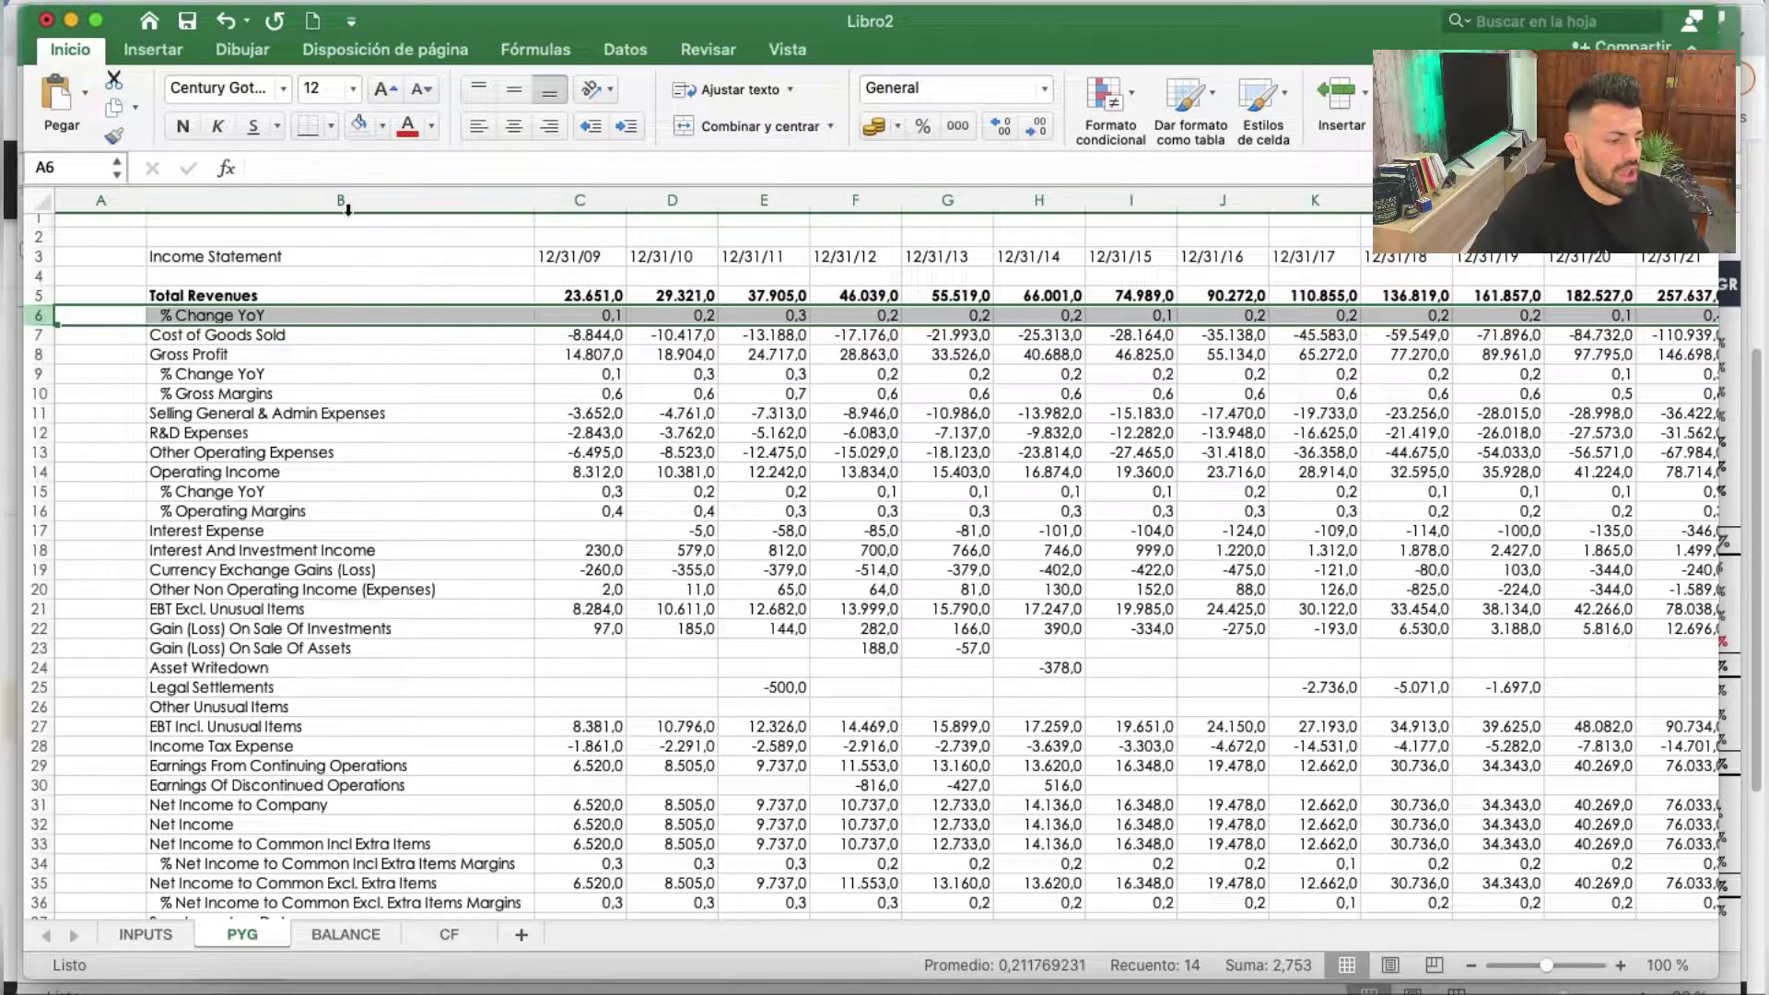
left_click(218, 124)
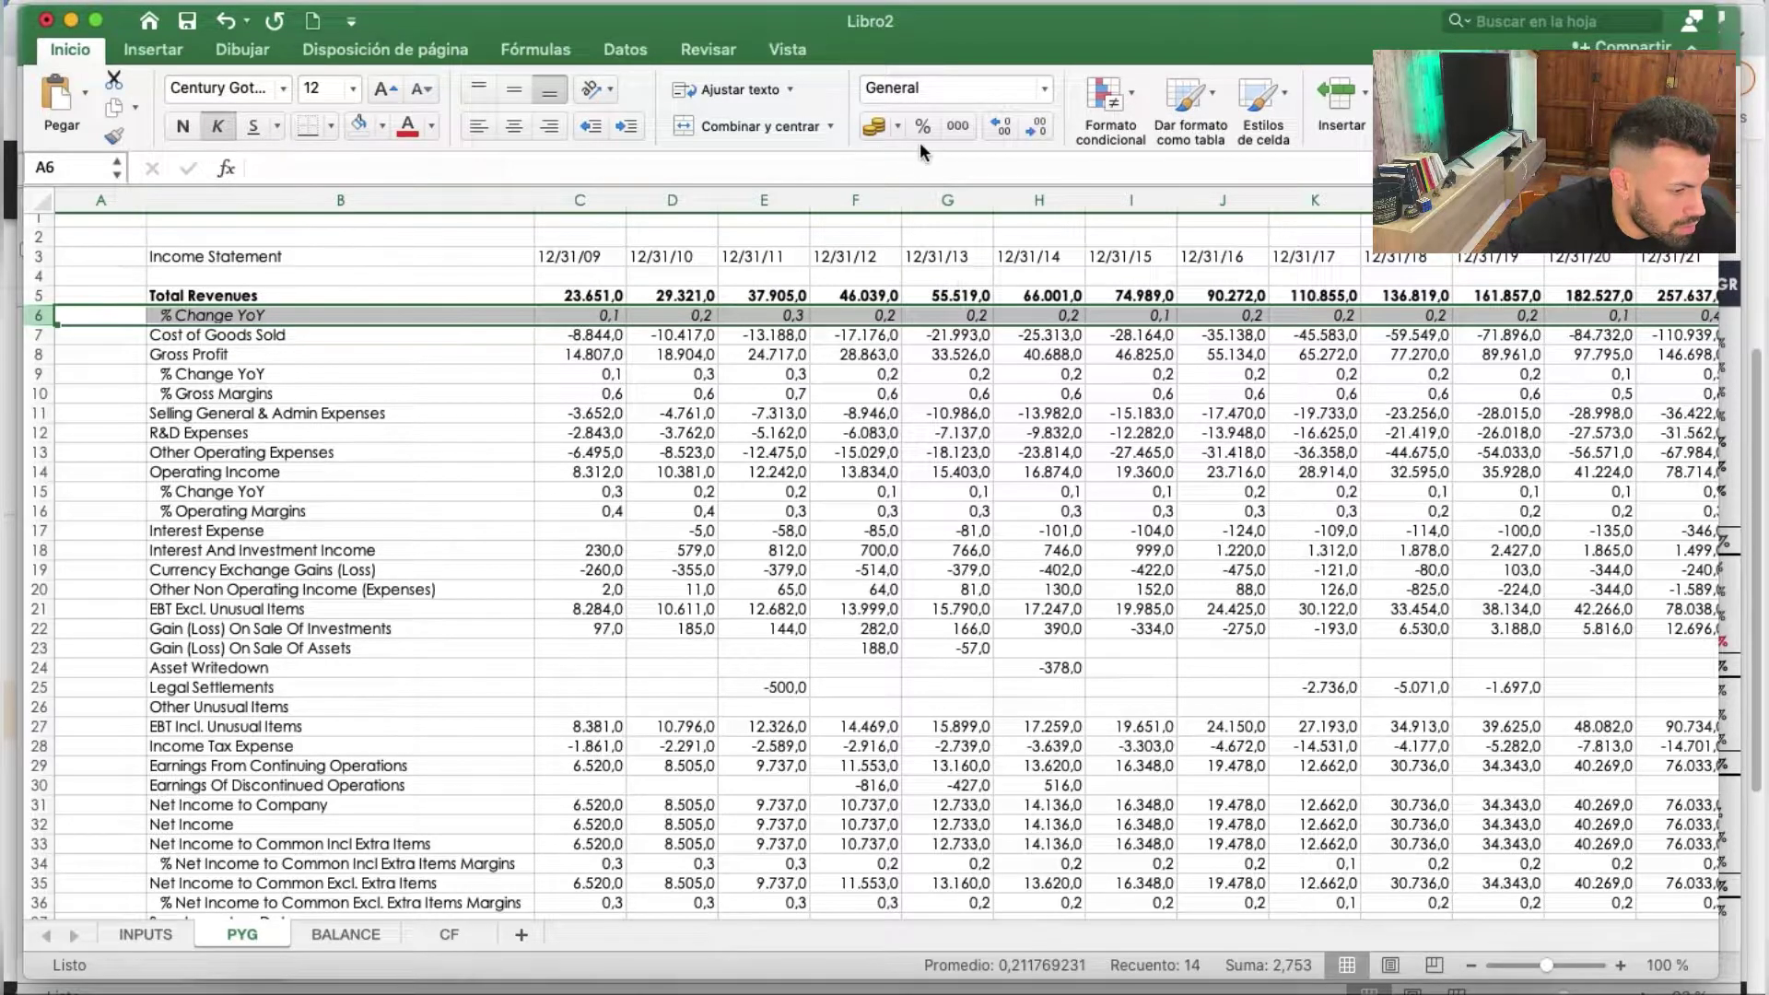
left_click(923, 128)
left_click(514, 126)
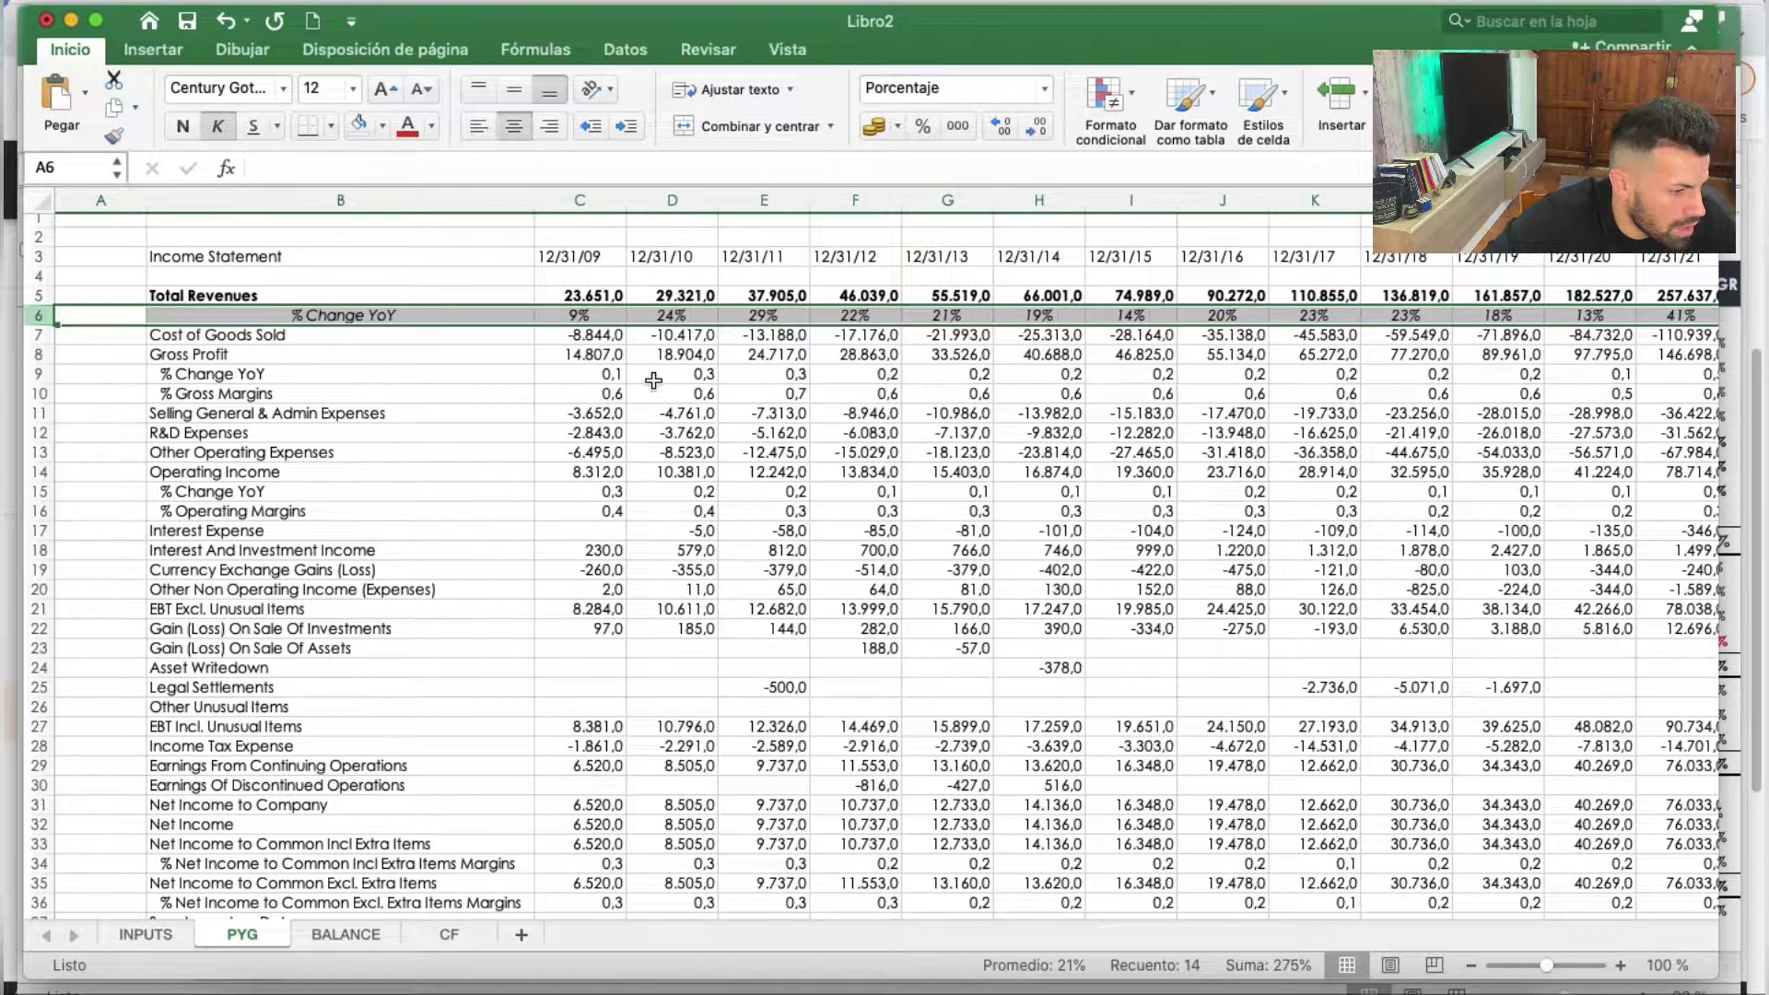
Centre every cell on the sheet while keeping column B's labels left-aligned
left_click(38, 200)
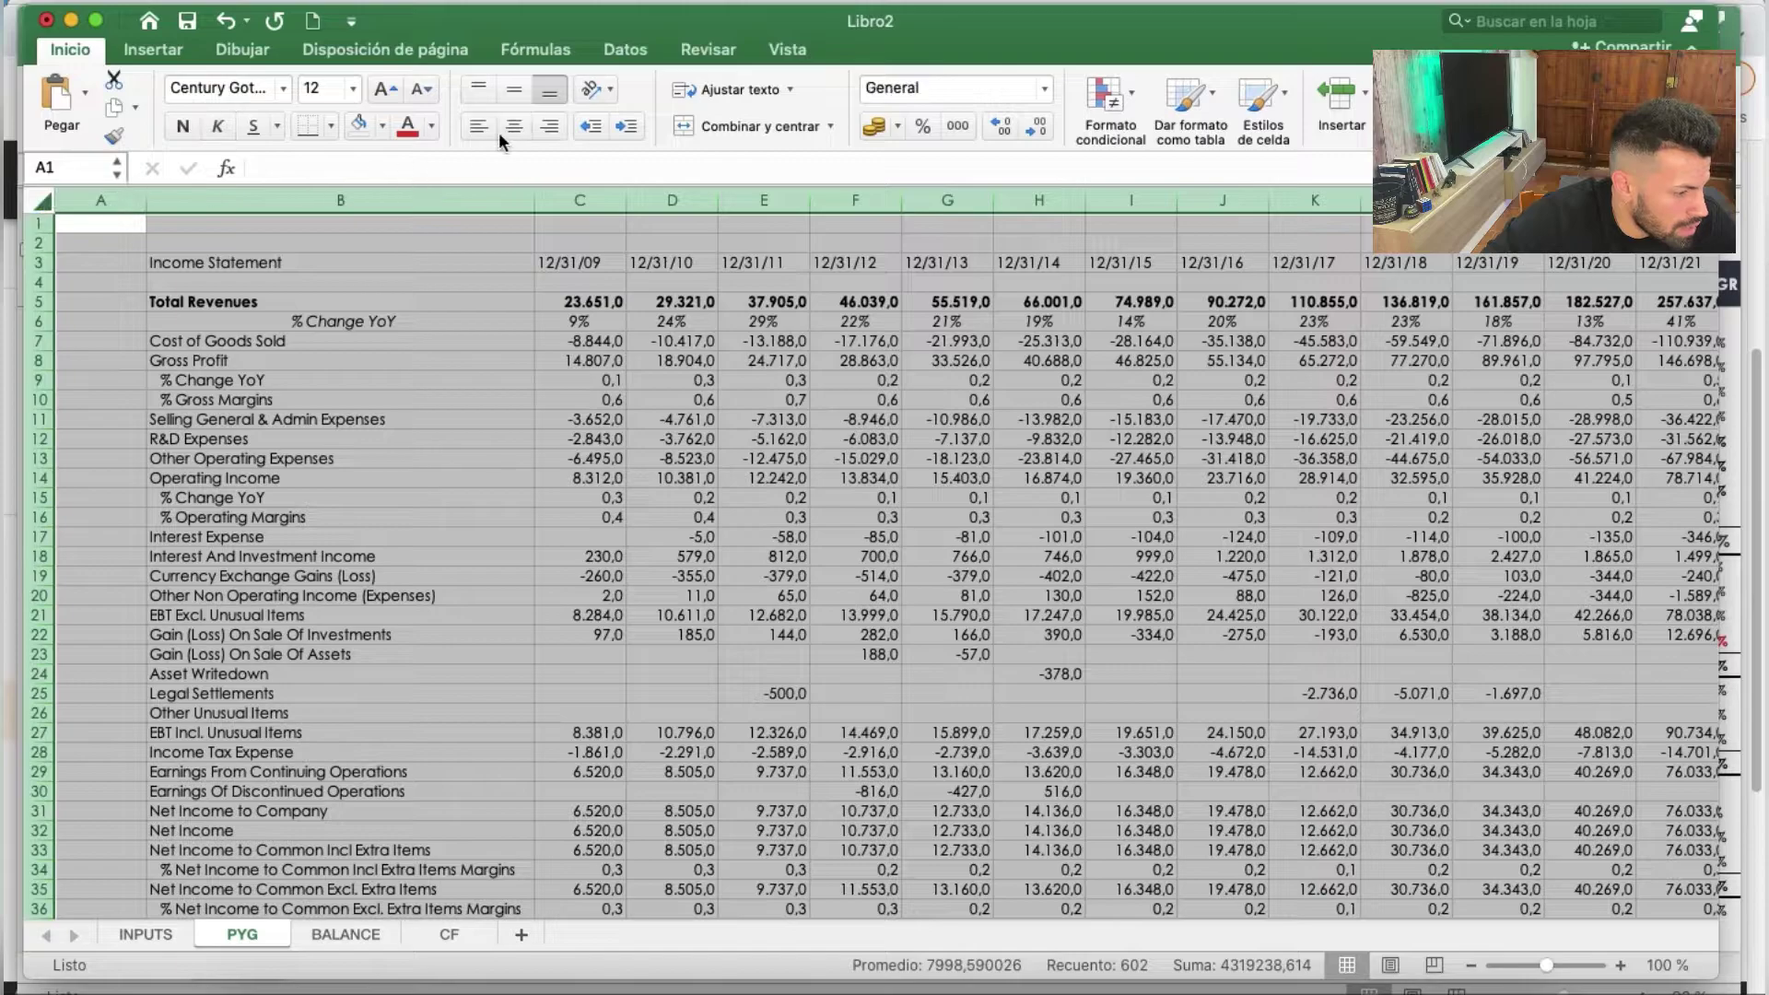
left_click(513, 129)
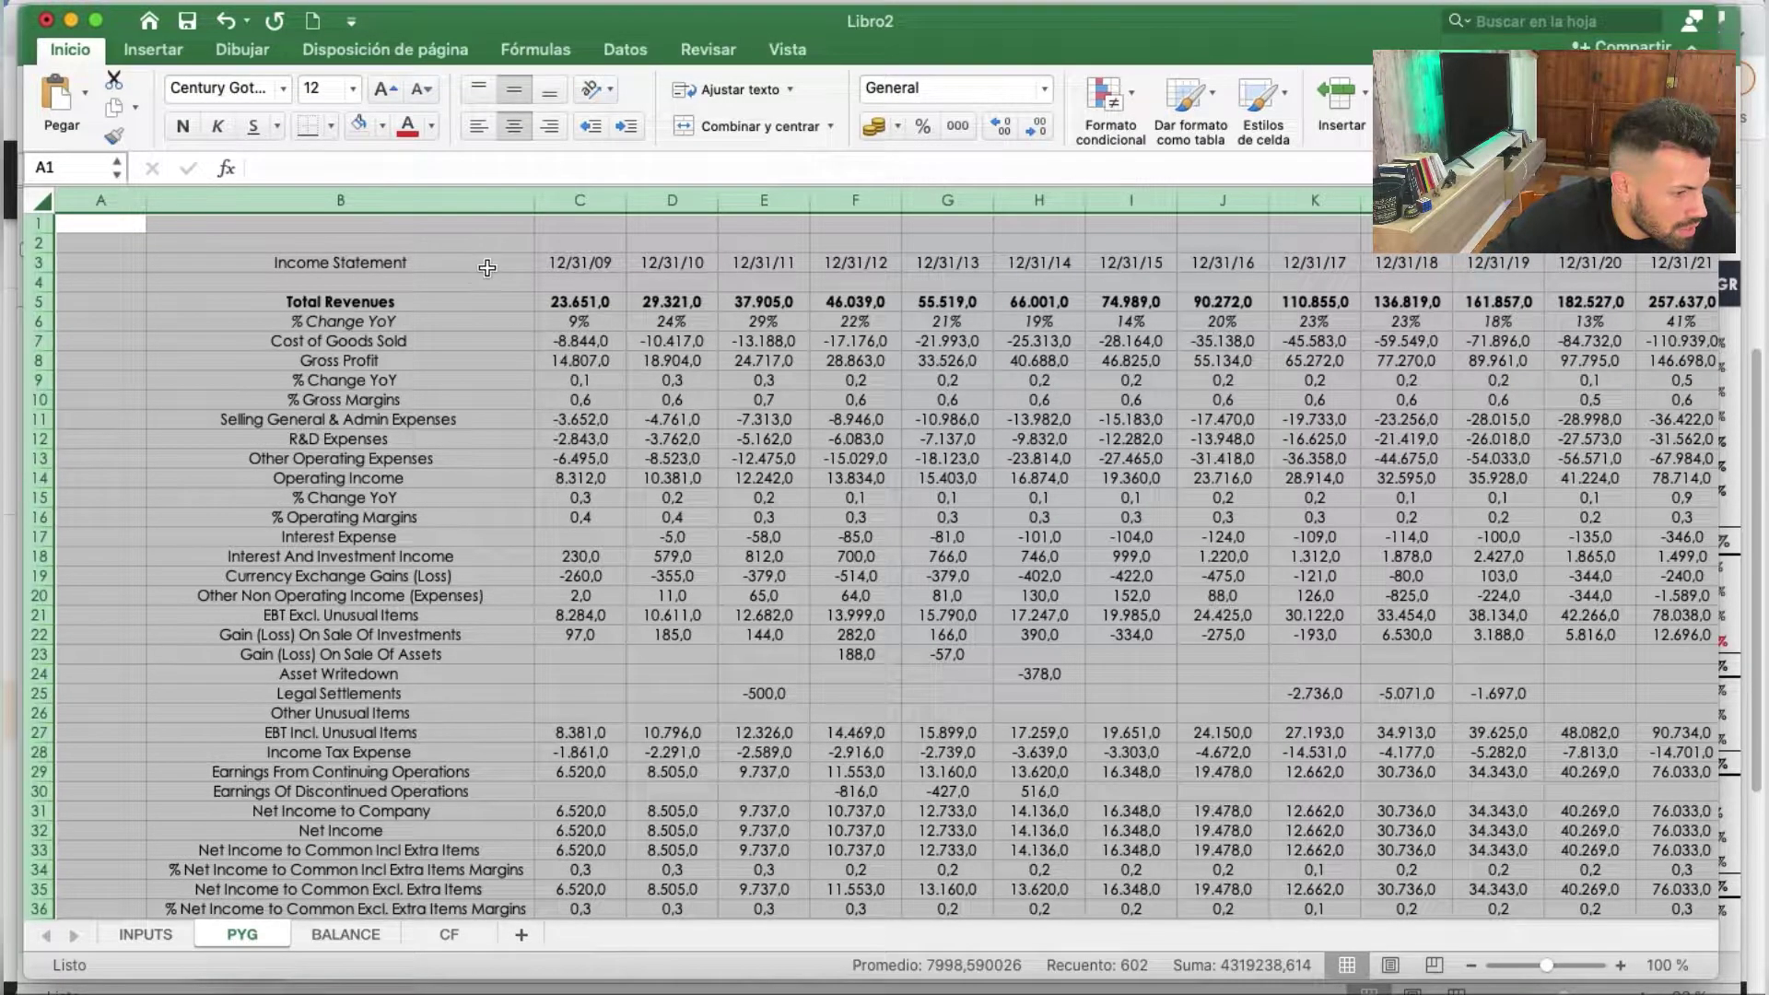
left_click(340, 200)
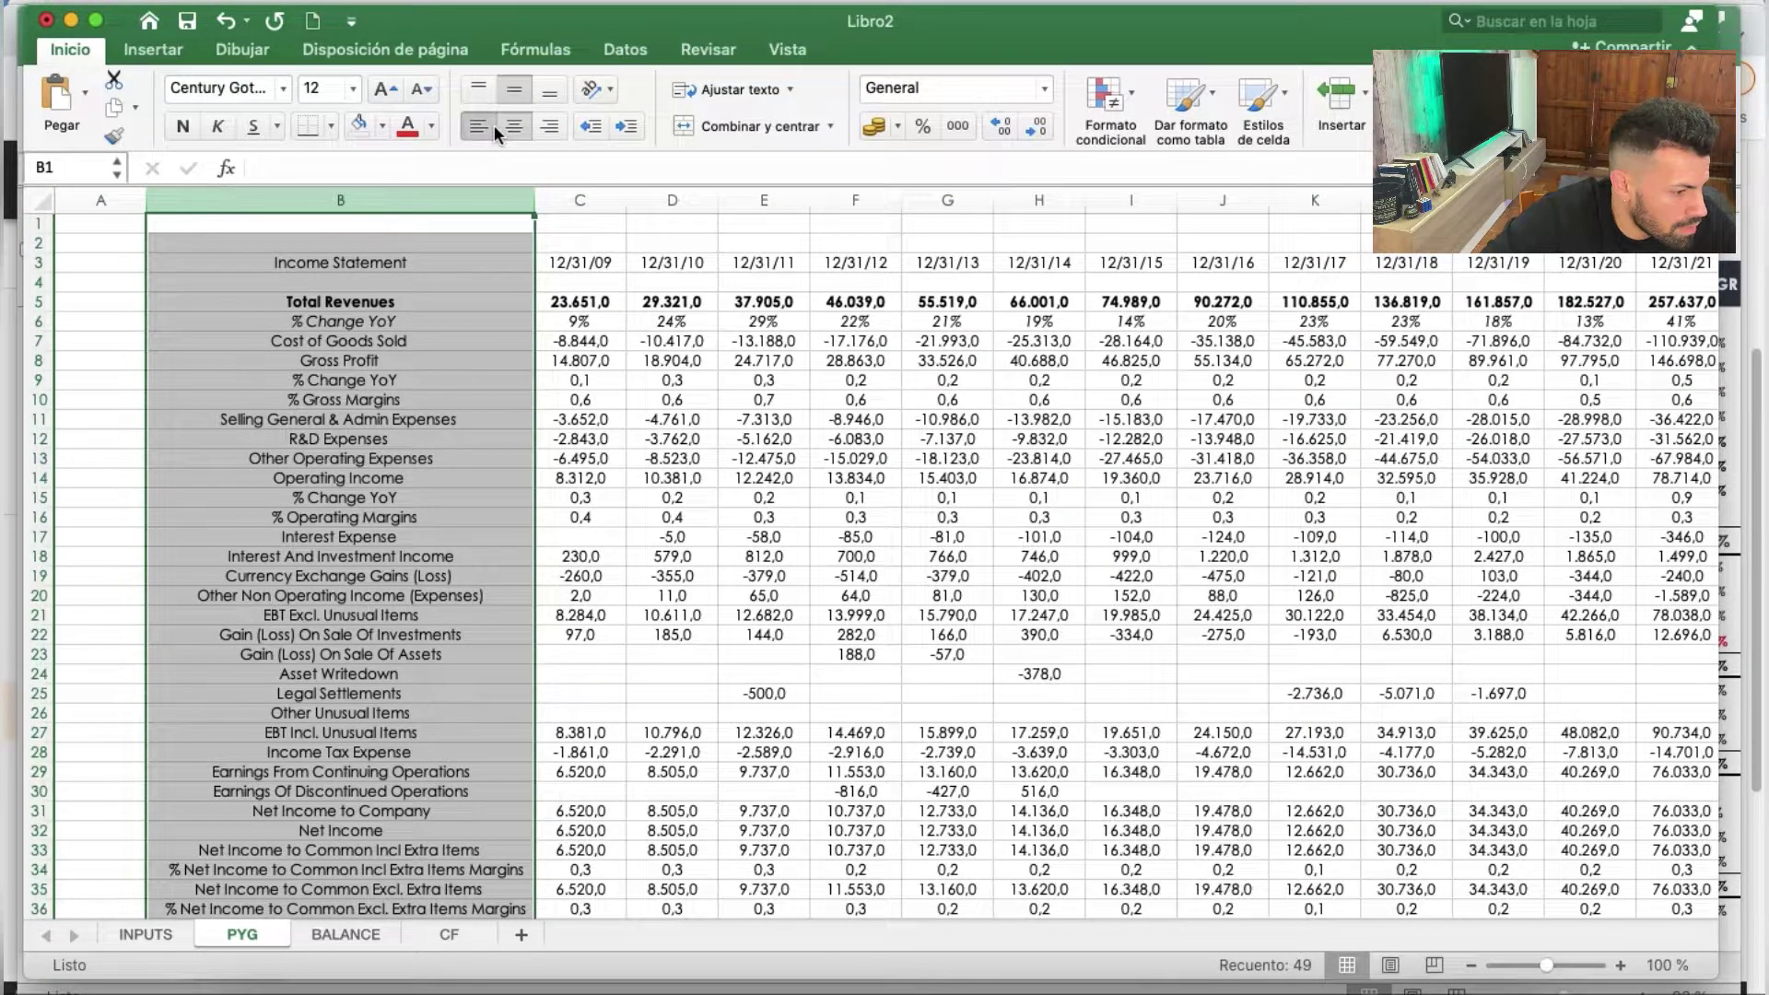
left_click(478, 125)
left_click(603, 386)
Colour the Cost of Goods Sold row red and bold the Gross Profit row
left_click(189, 360)
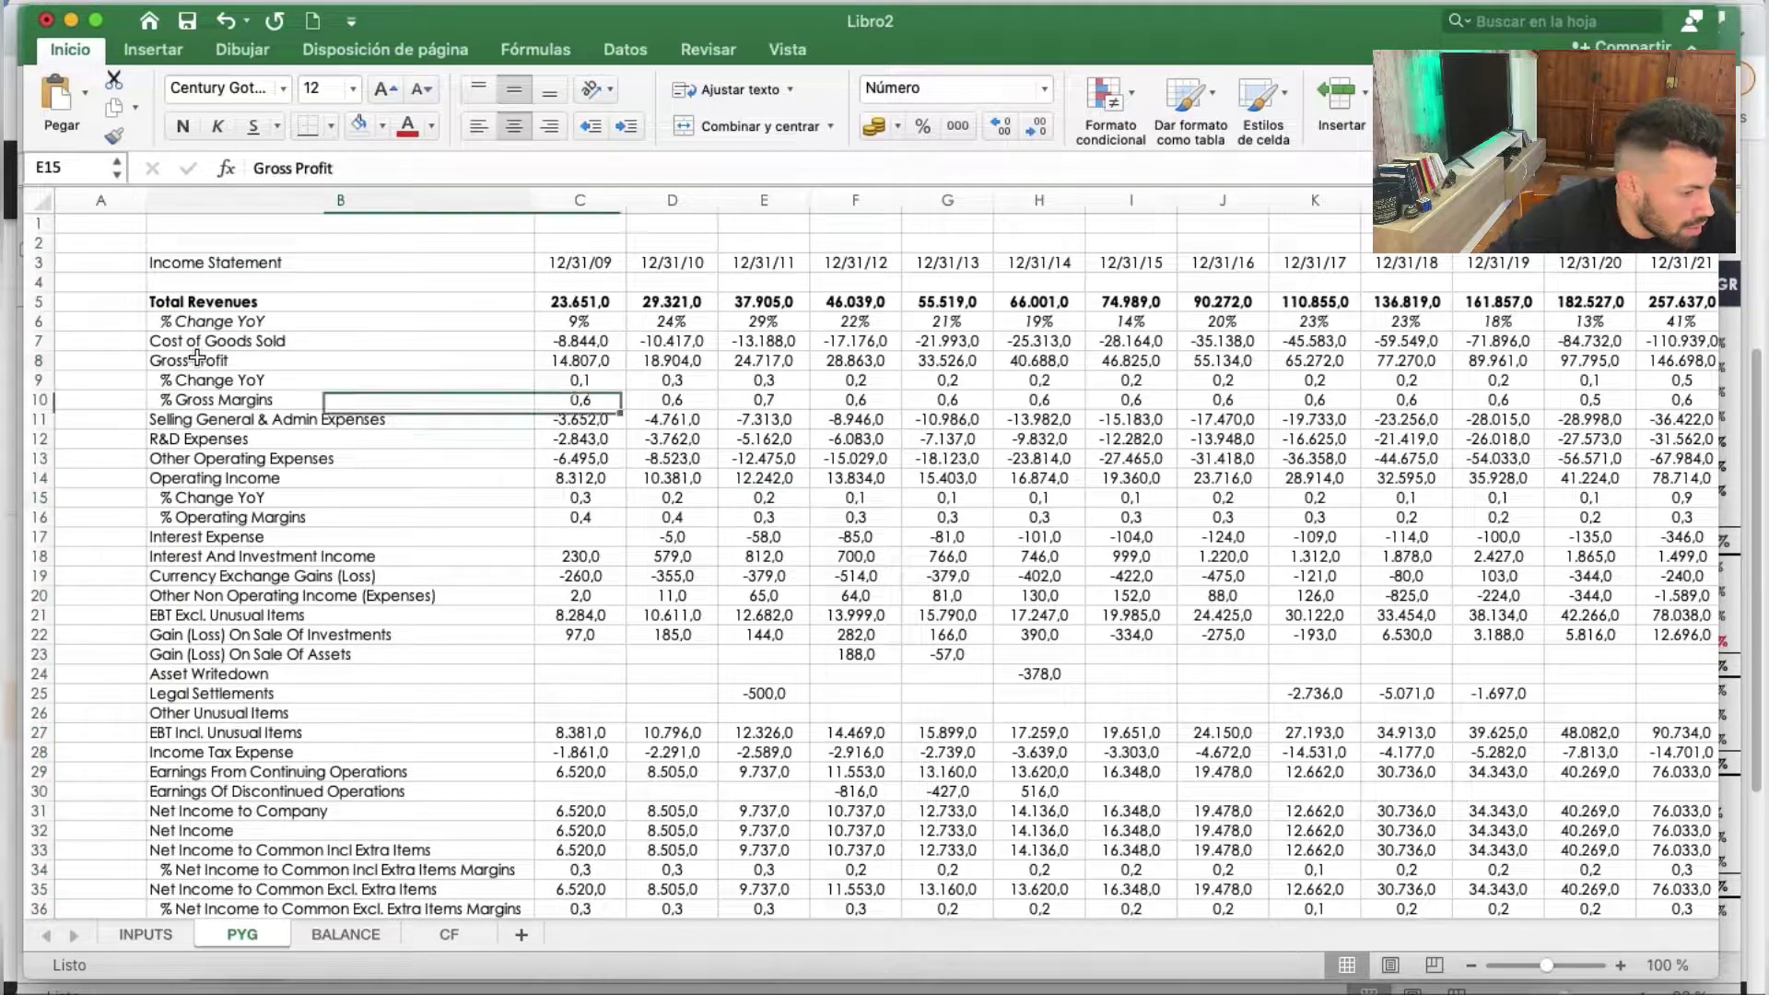
left_click(38, 340)
left_click(398, 134)
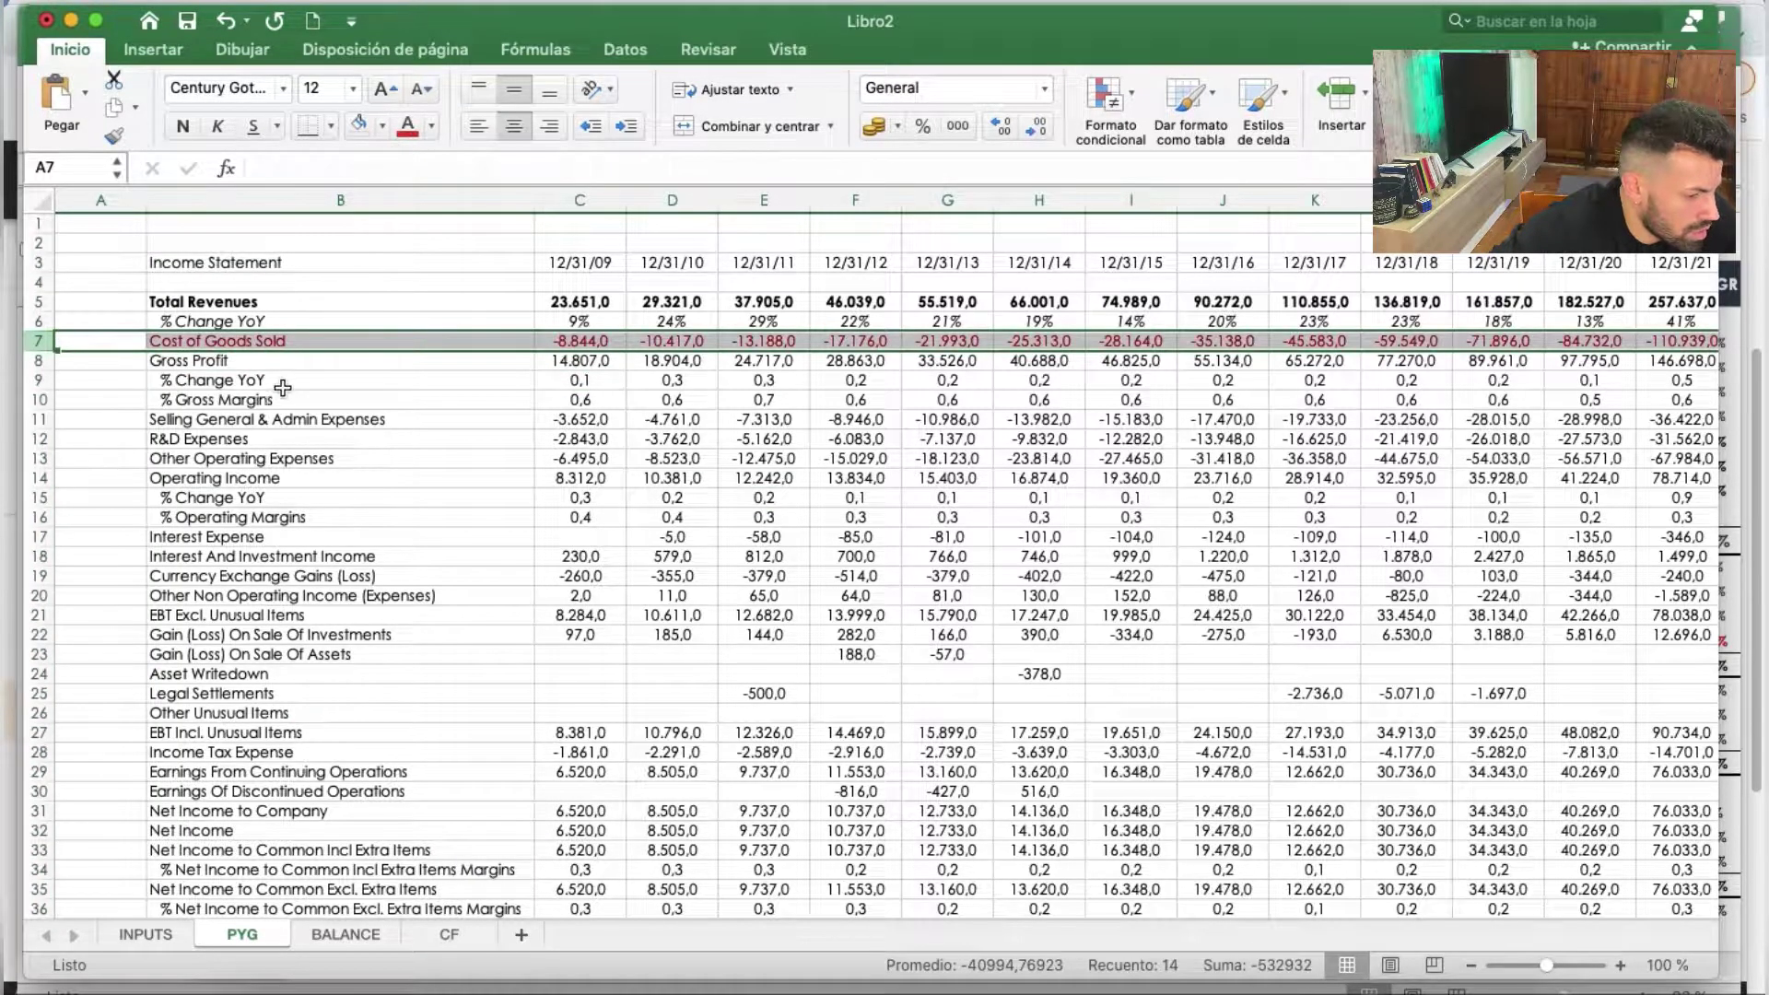
left_click(38, 360)
left_click(182, 126)
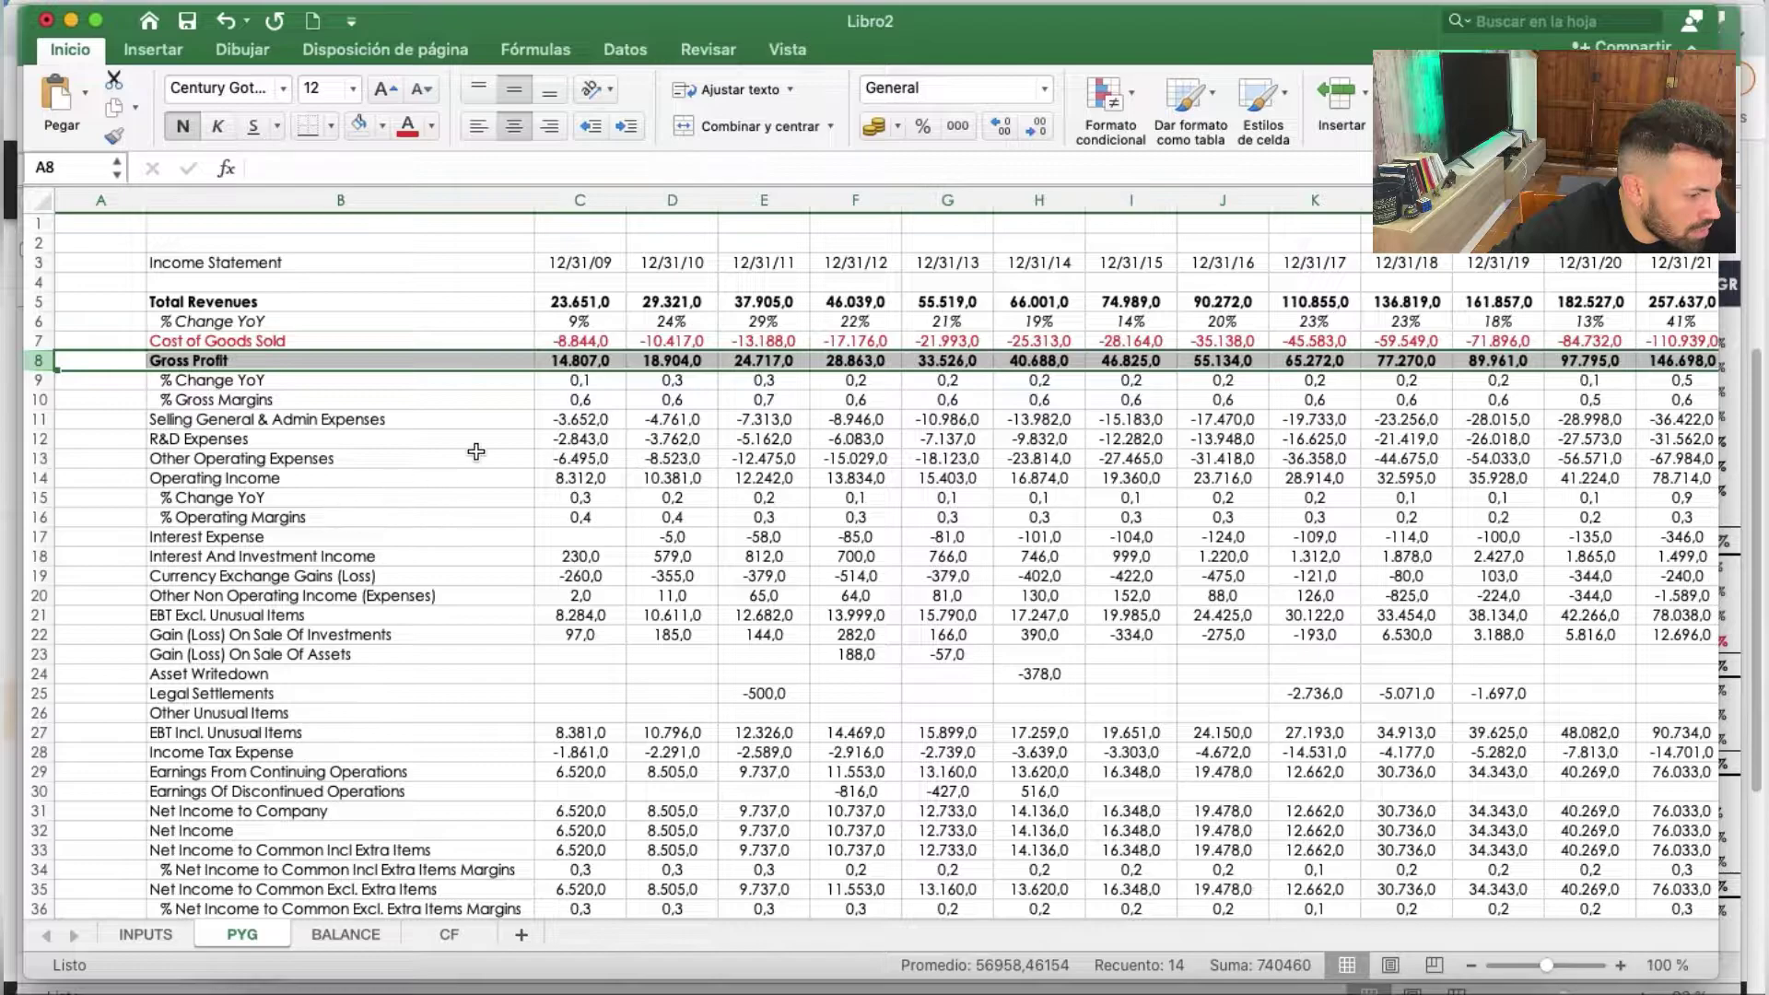
left_click(609, 367)
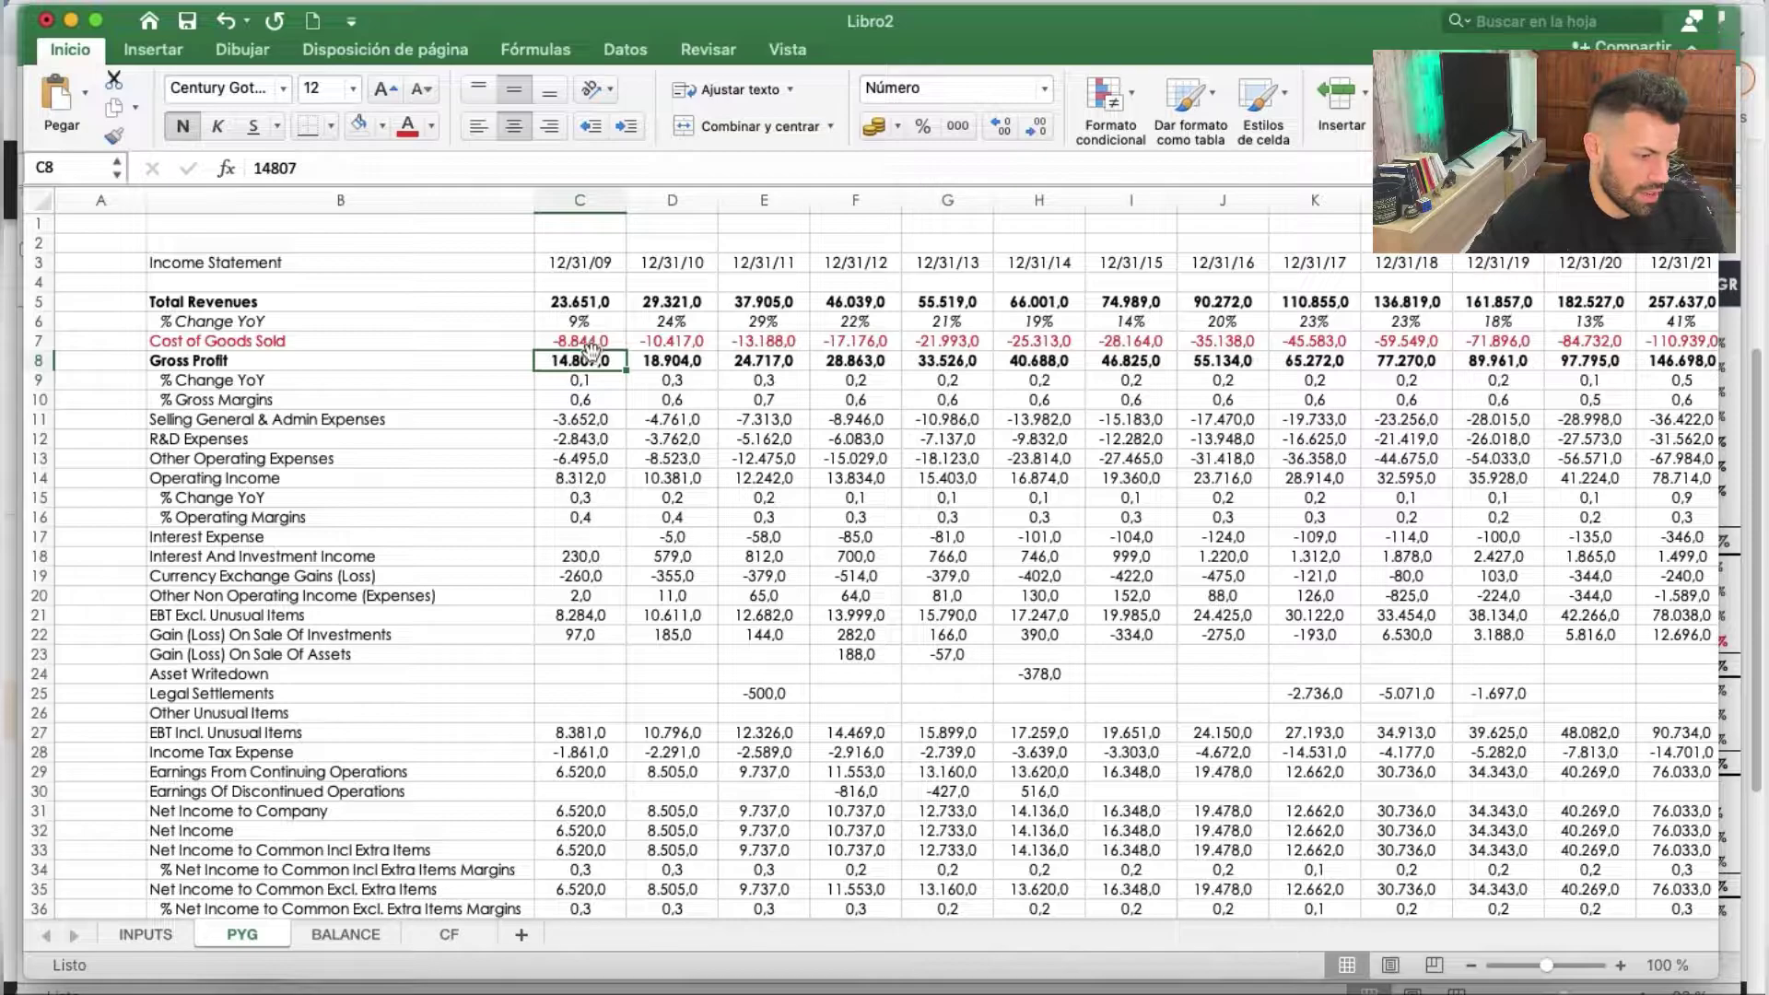
Enter =+C5+C7 in C8 so 2009 Gross Profit adds Total Revenues and Cost of Goods Sold
left_click(607, 302)
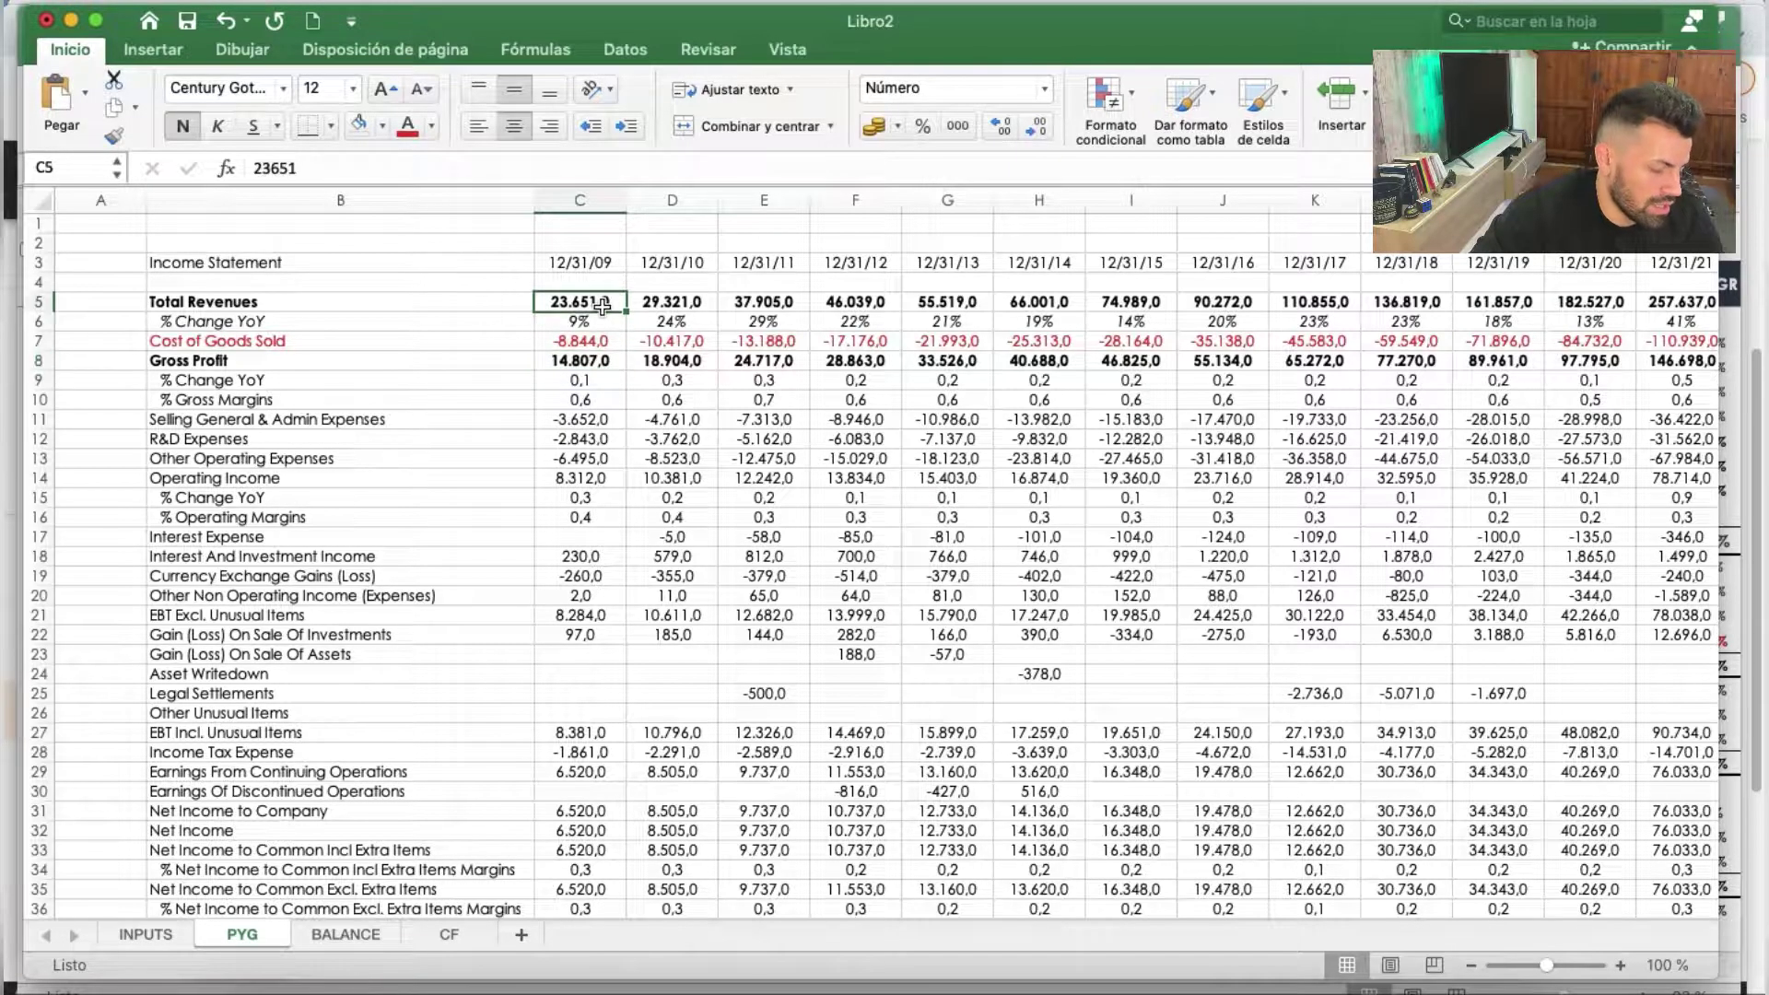
left_click(604, 341)
left_click(602, 362)
type("+")
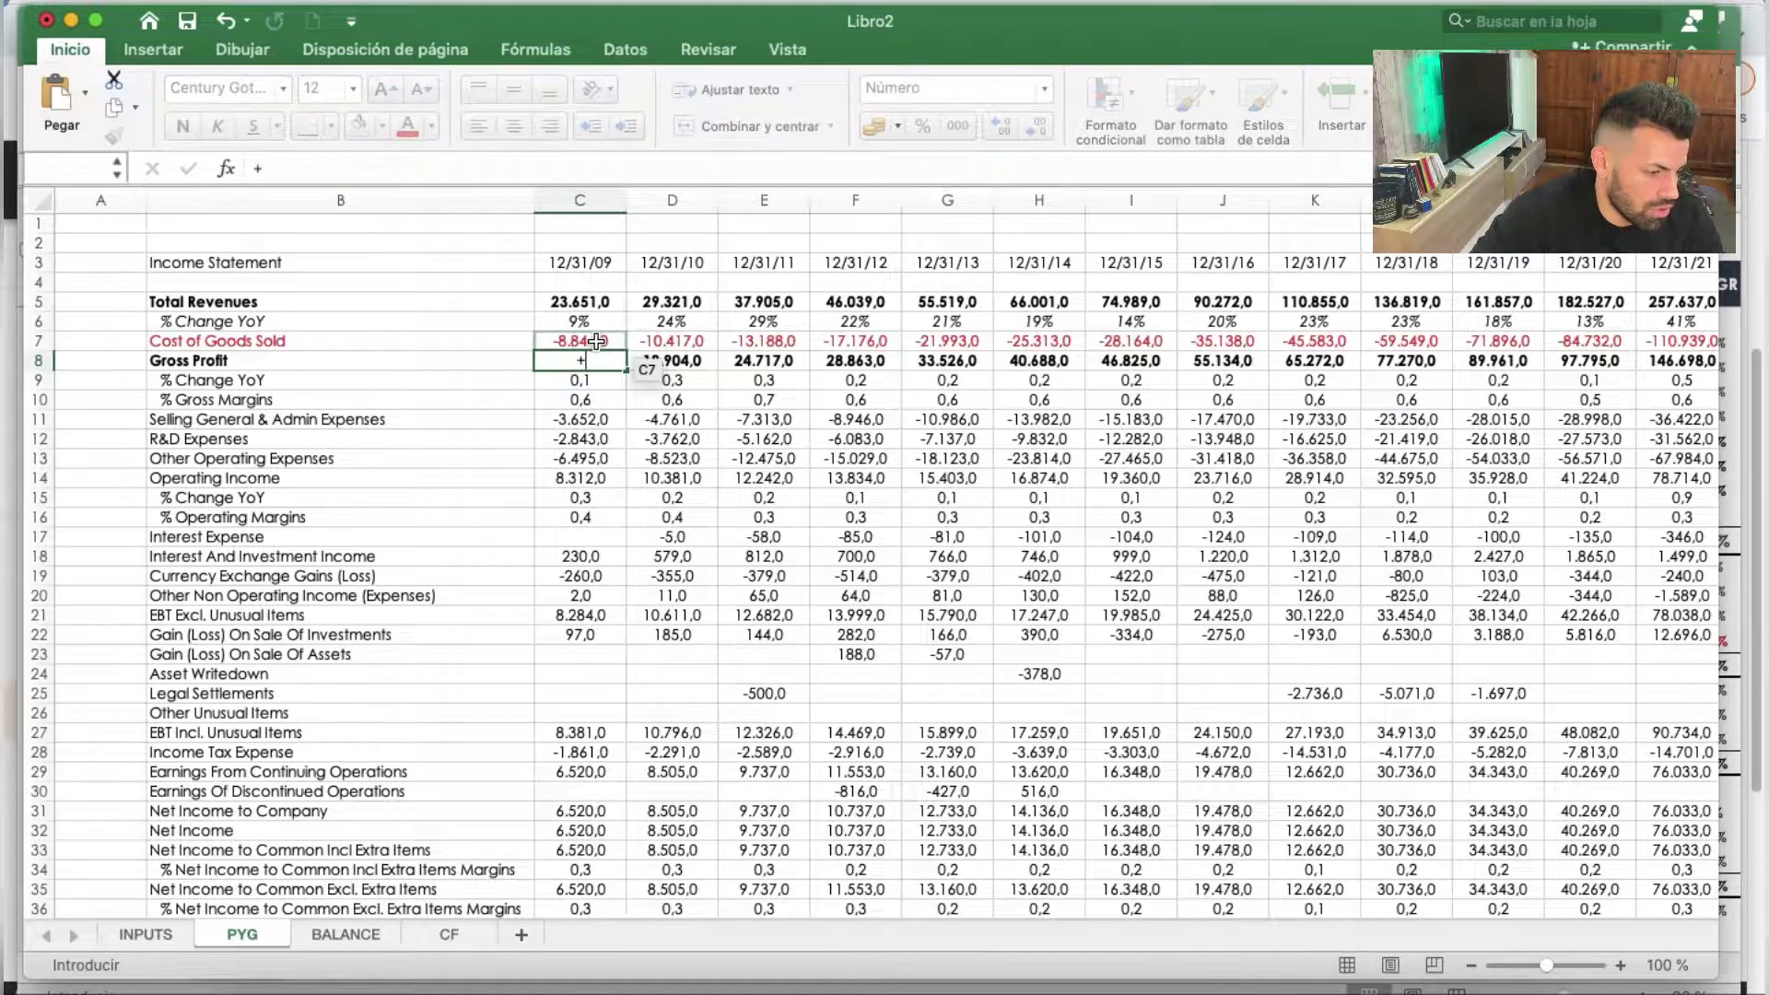
left_click(591, 293)
type("+")
left_click(562, 341)
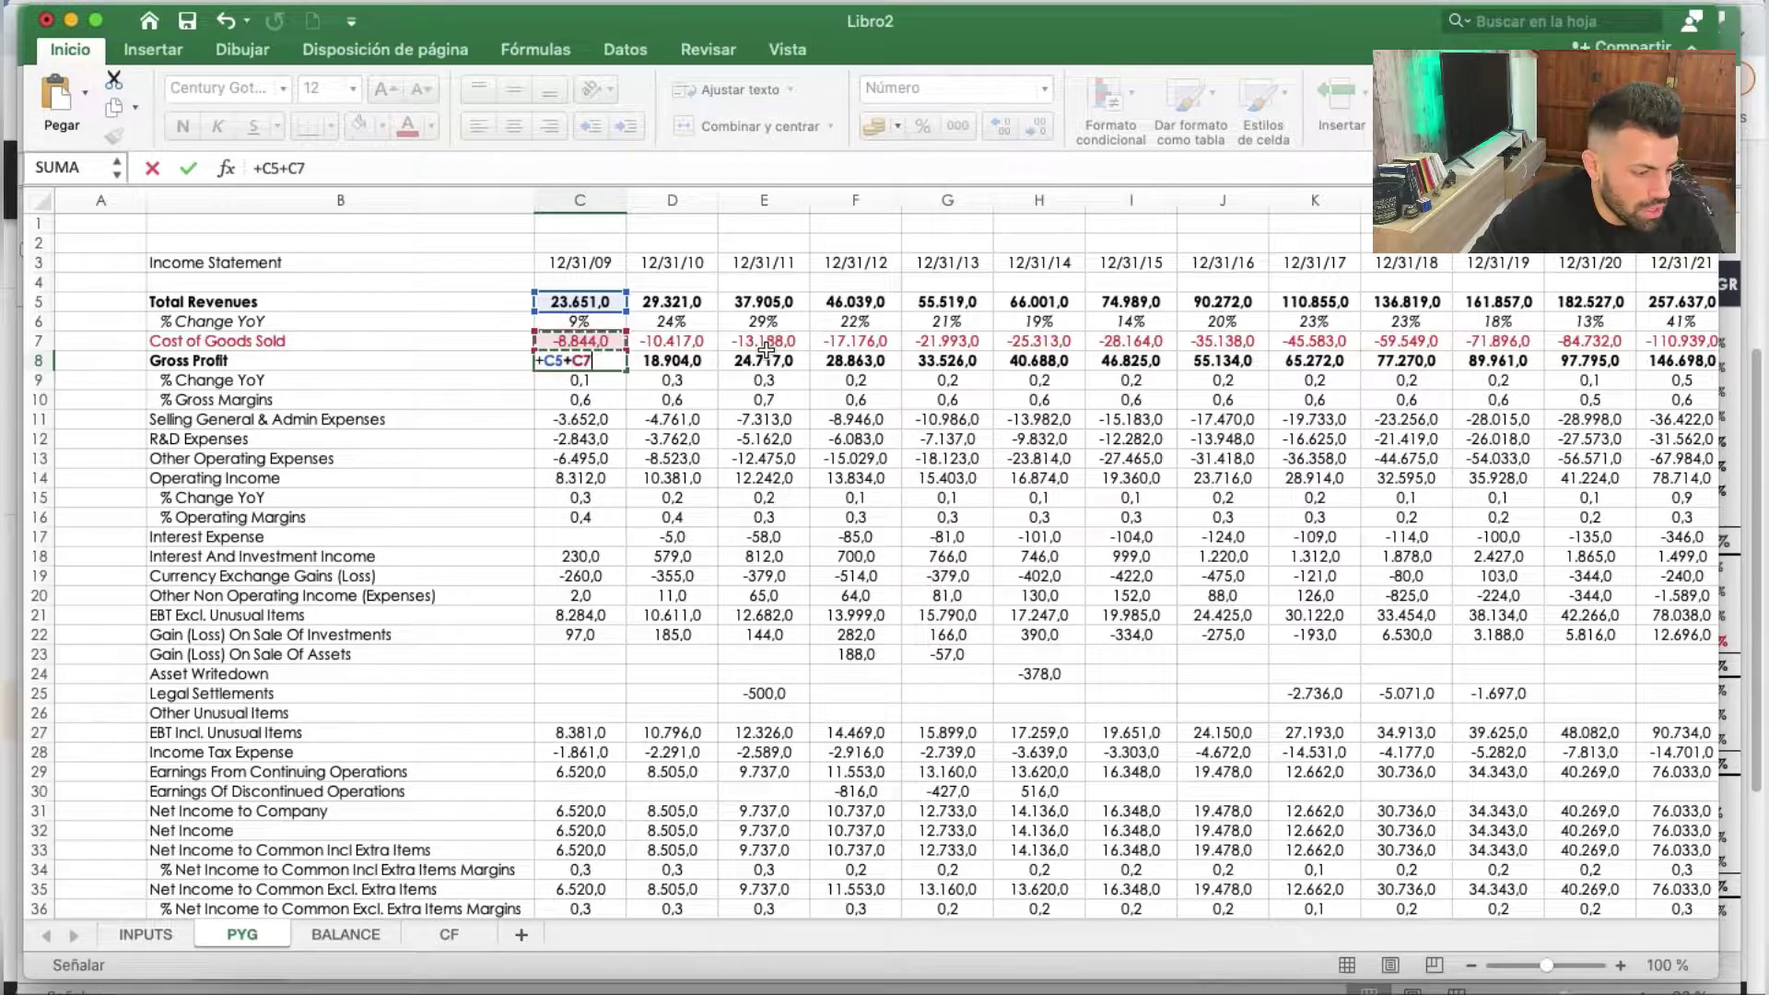
key("Return")
Fill the Gross Profit formula across to 2021 (O8) and pick up row 8's formatting with Format Painter
left_click(553, 361)
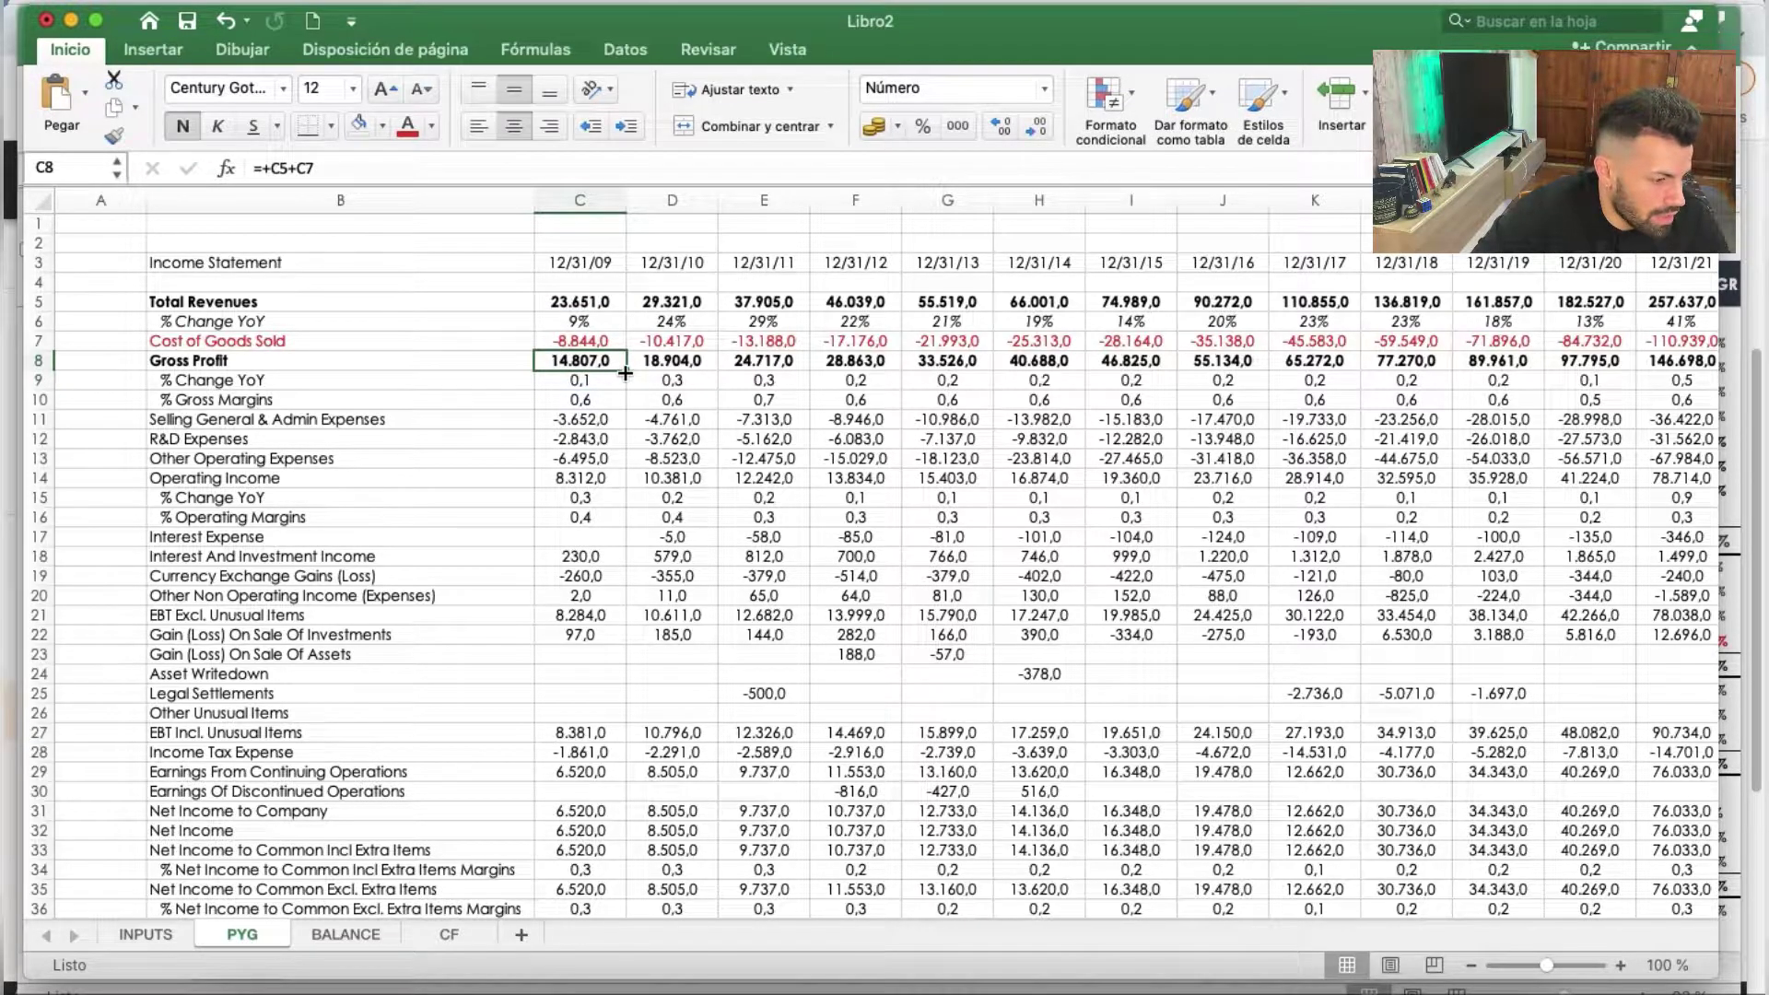
mouse_move(626, 370)
left_mouse_down()
mouse_move(1759, 402)
mouse_move(1256, 373)
left_mouse_up()
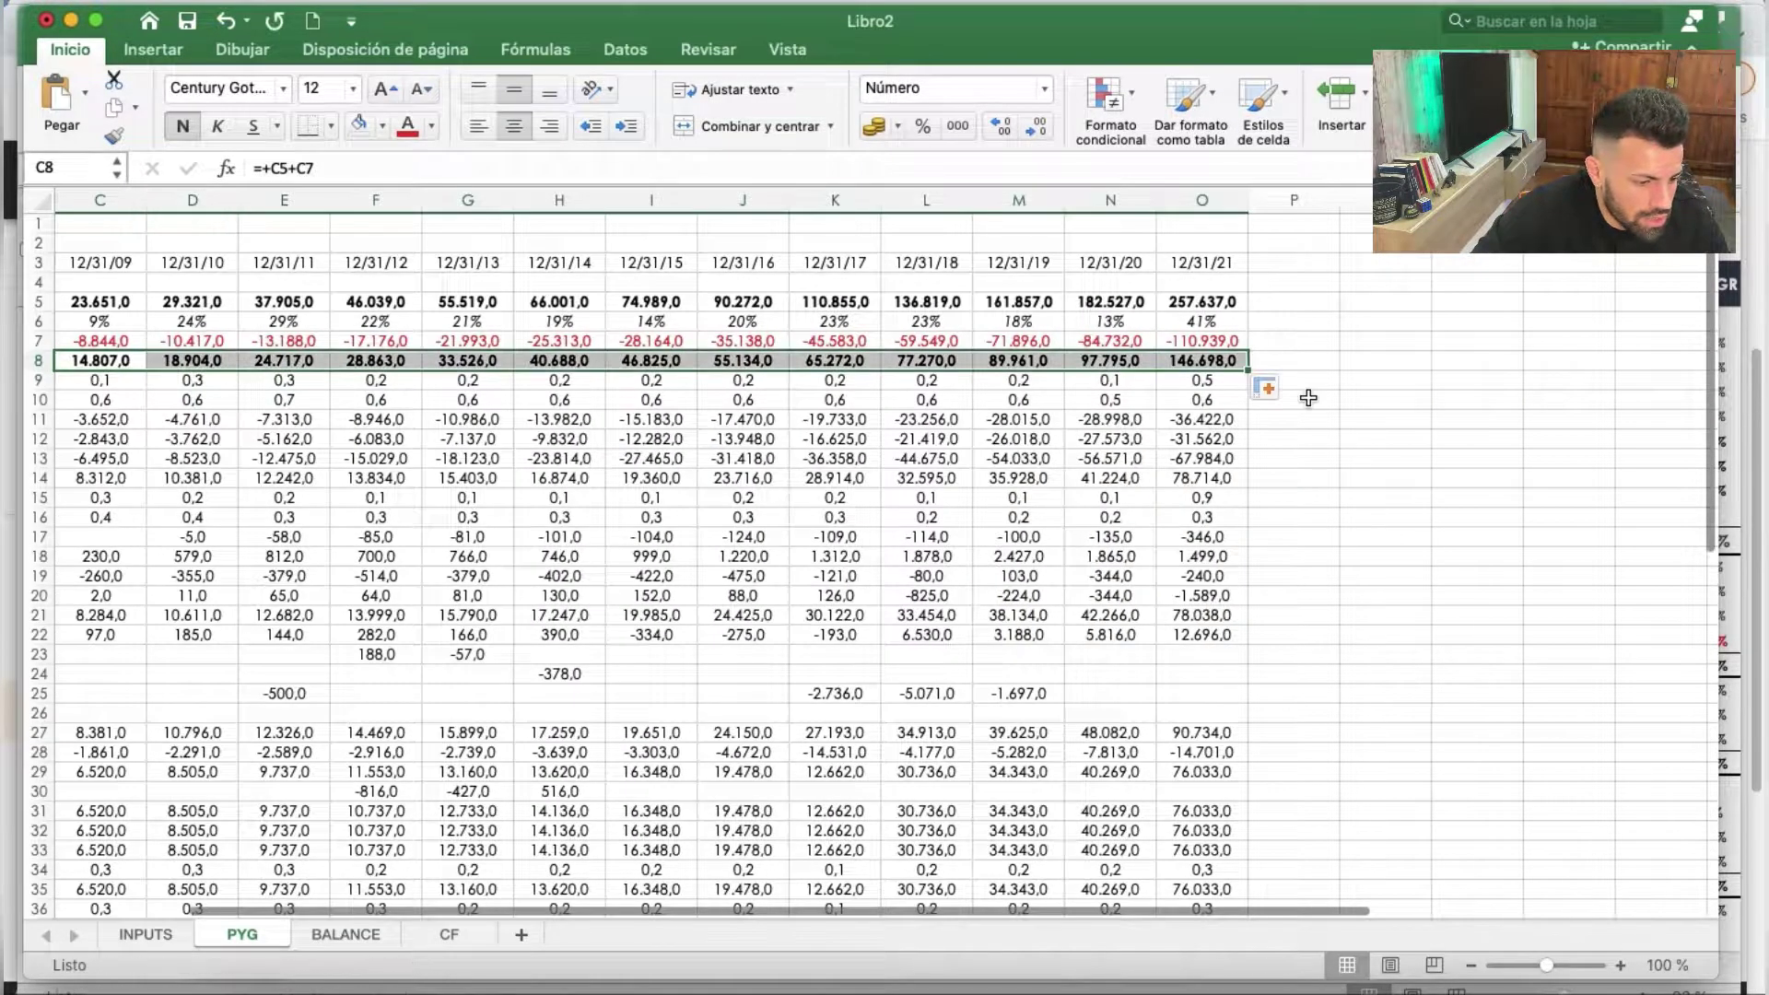
scroll(914, 458, "left", 5)
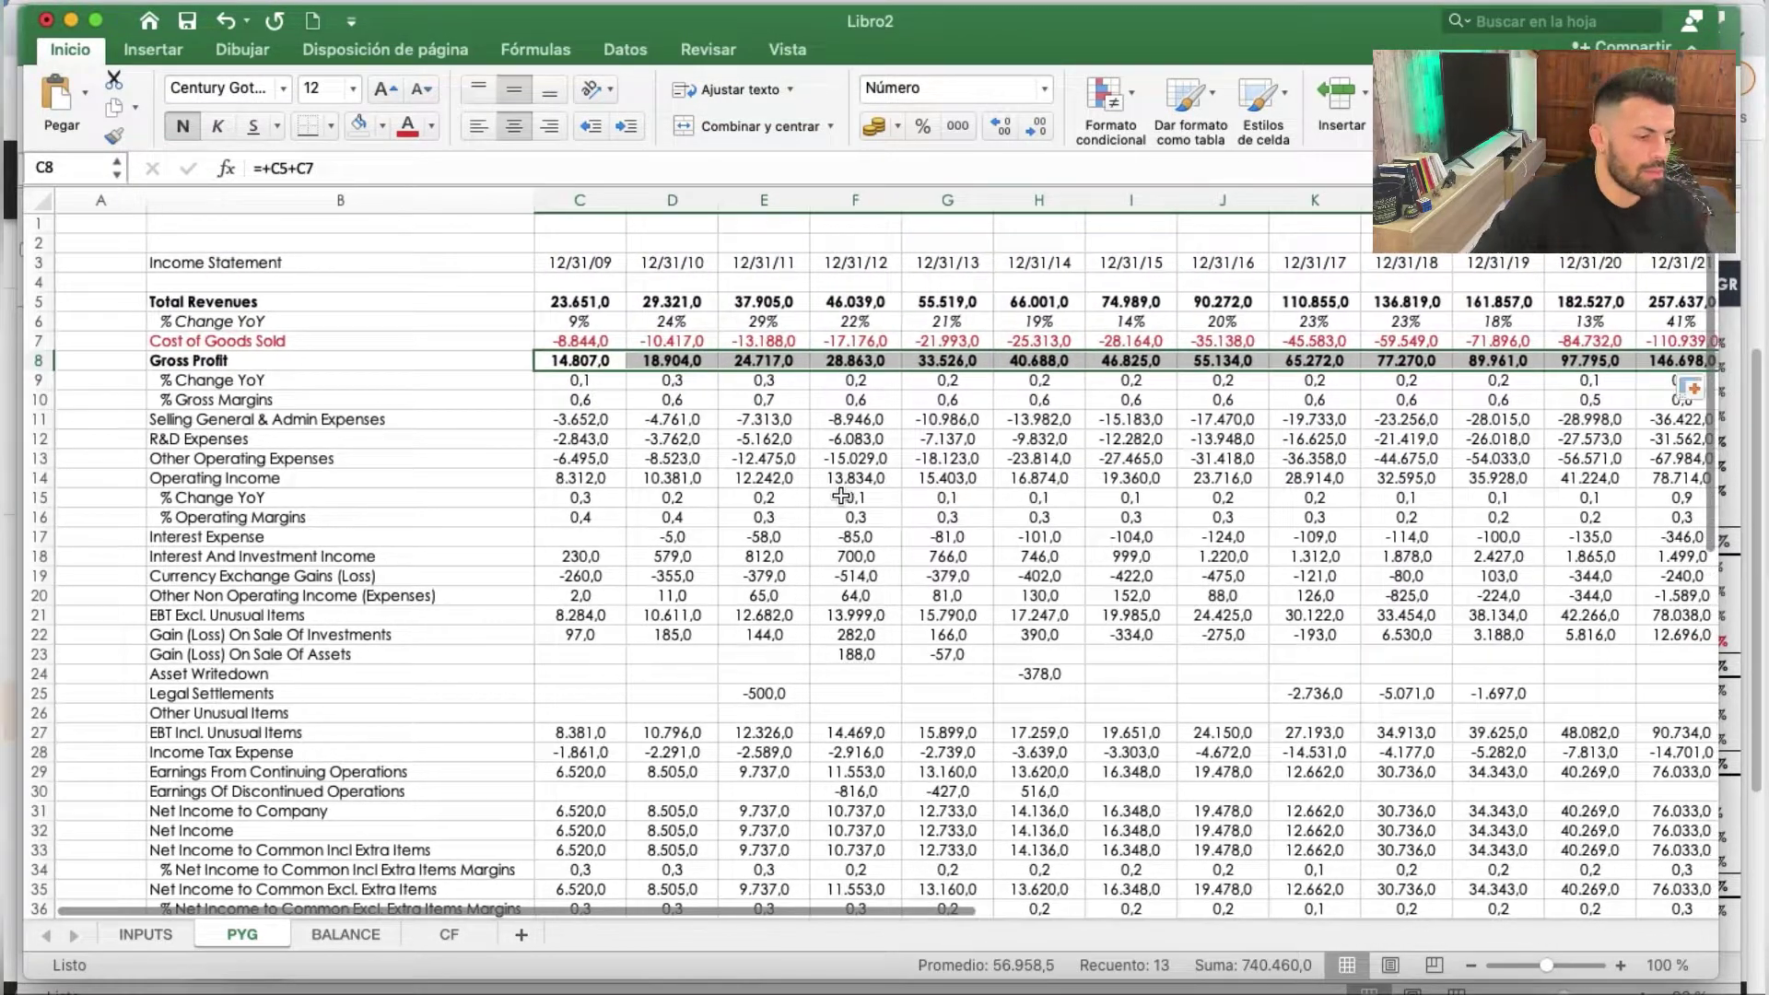
key("Down")
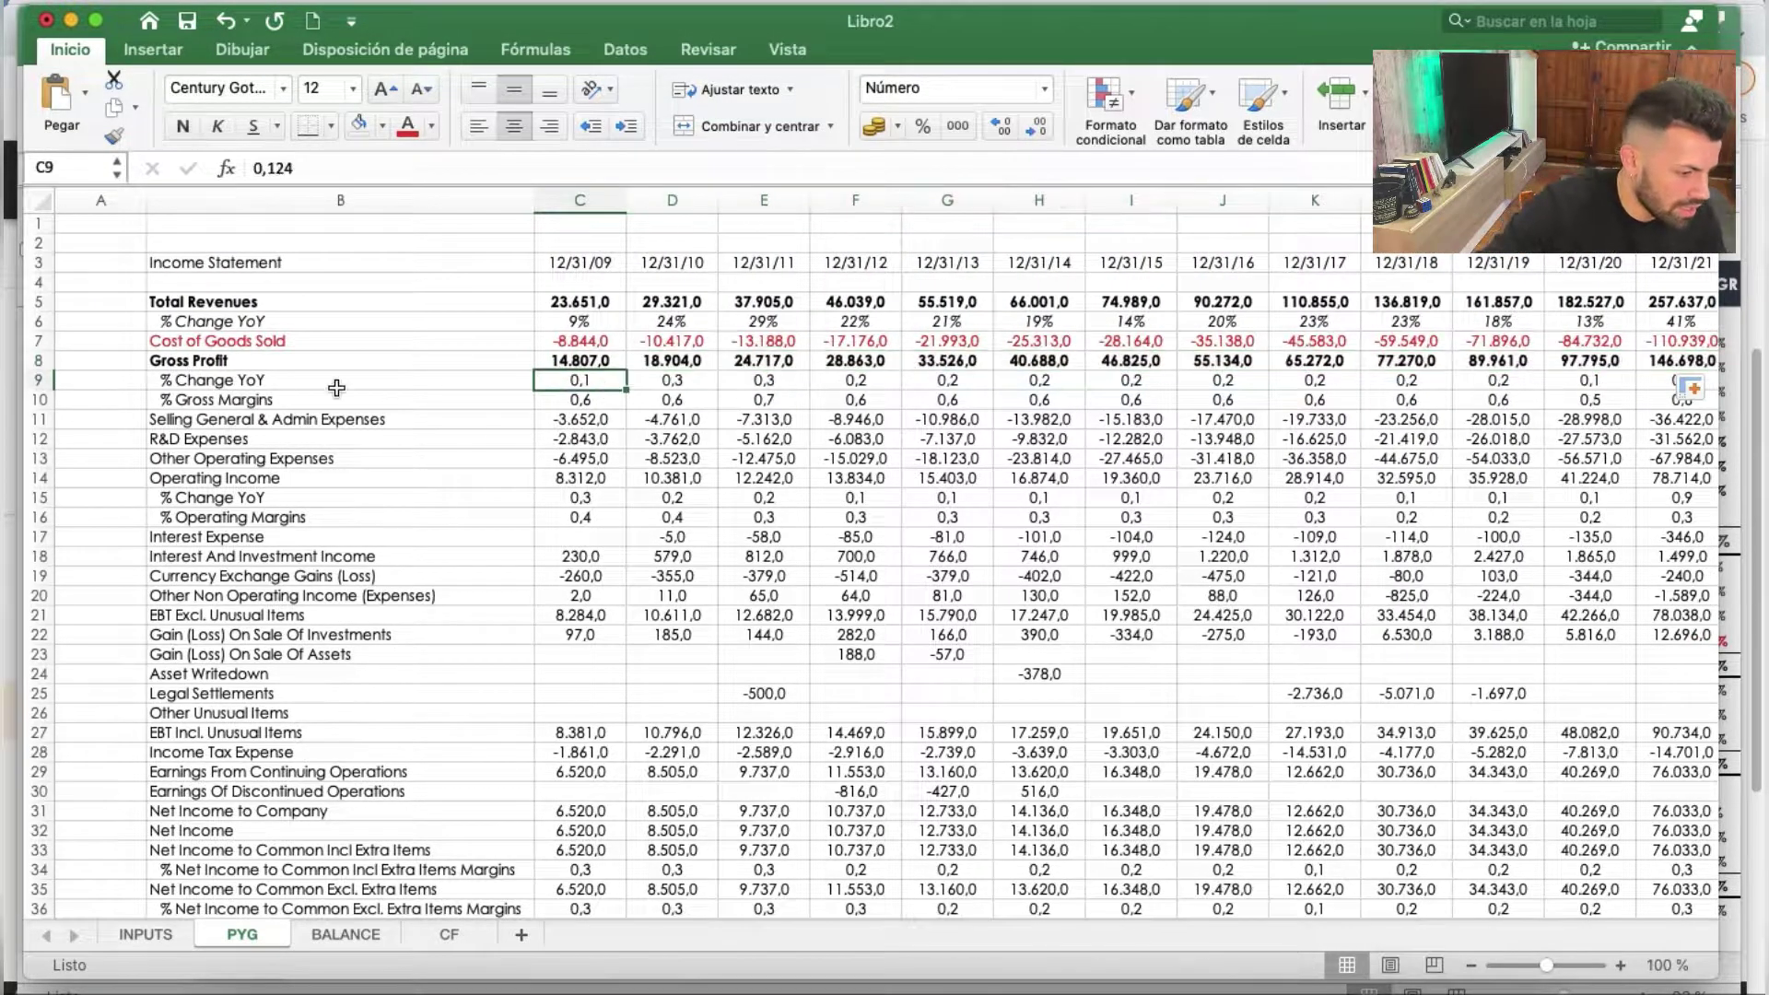
left_click(38, 360)
left_click(113, 136)
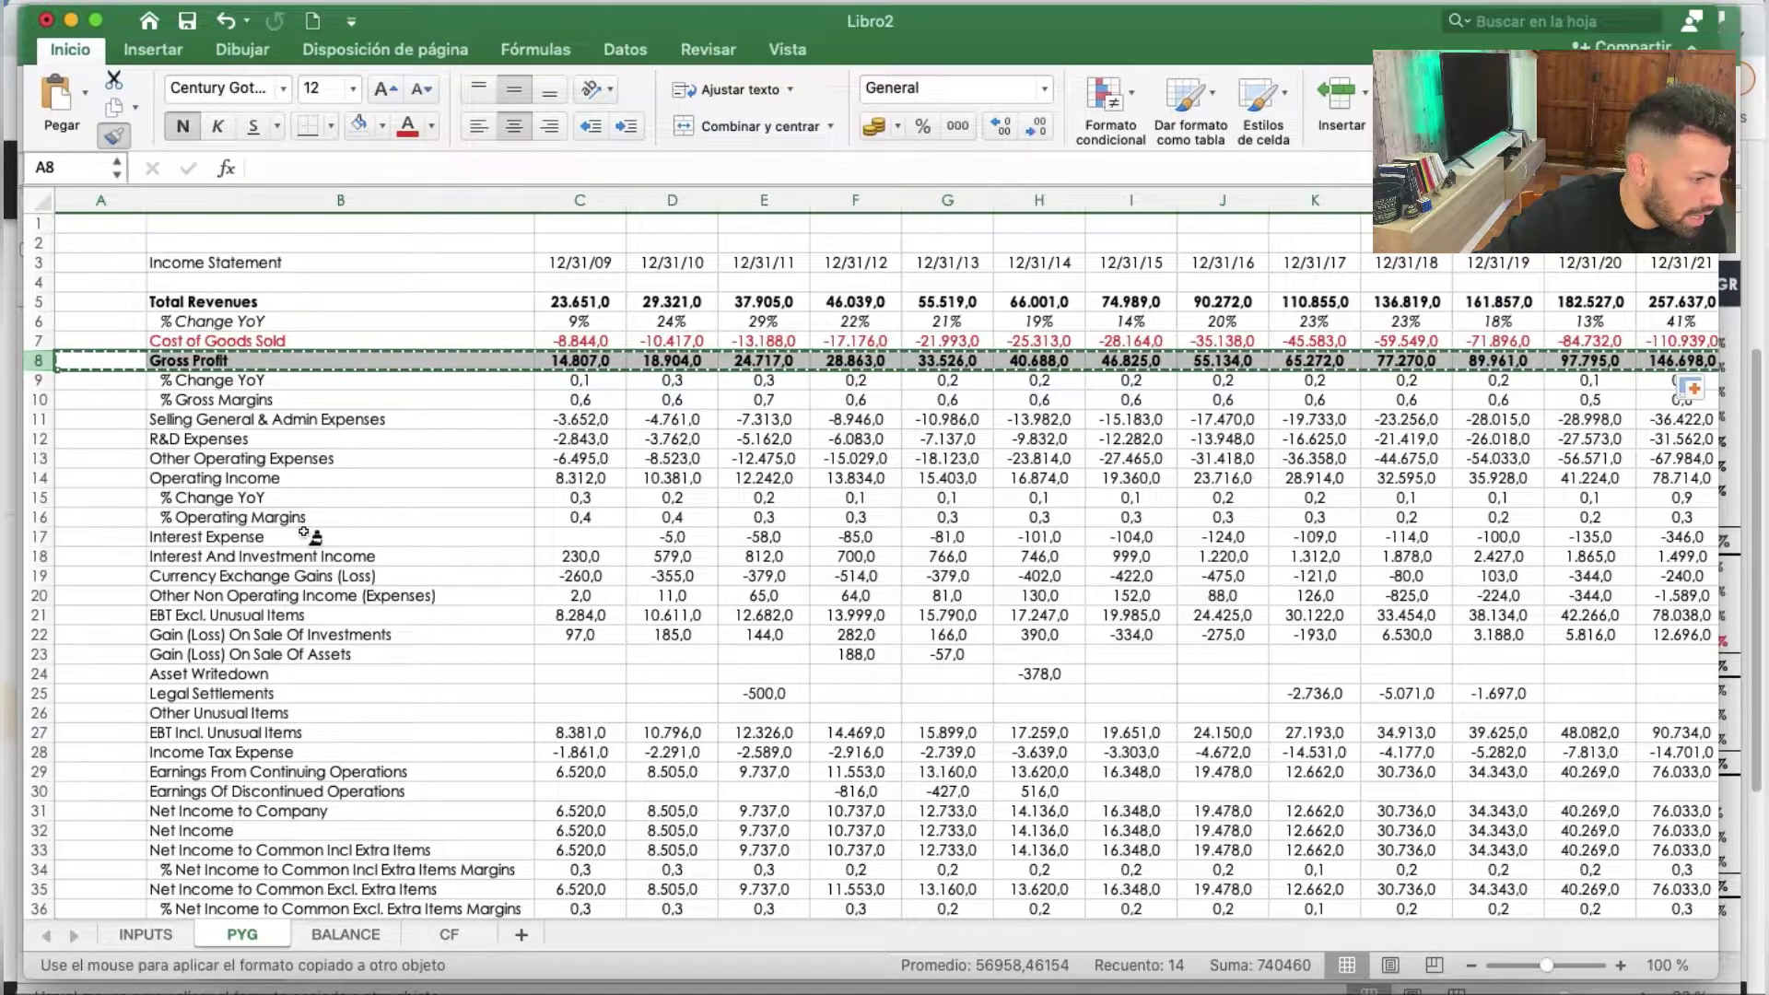
Apply the Gross Profit row styling to the Operating Income row (row 14)
left_click(41, 477)
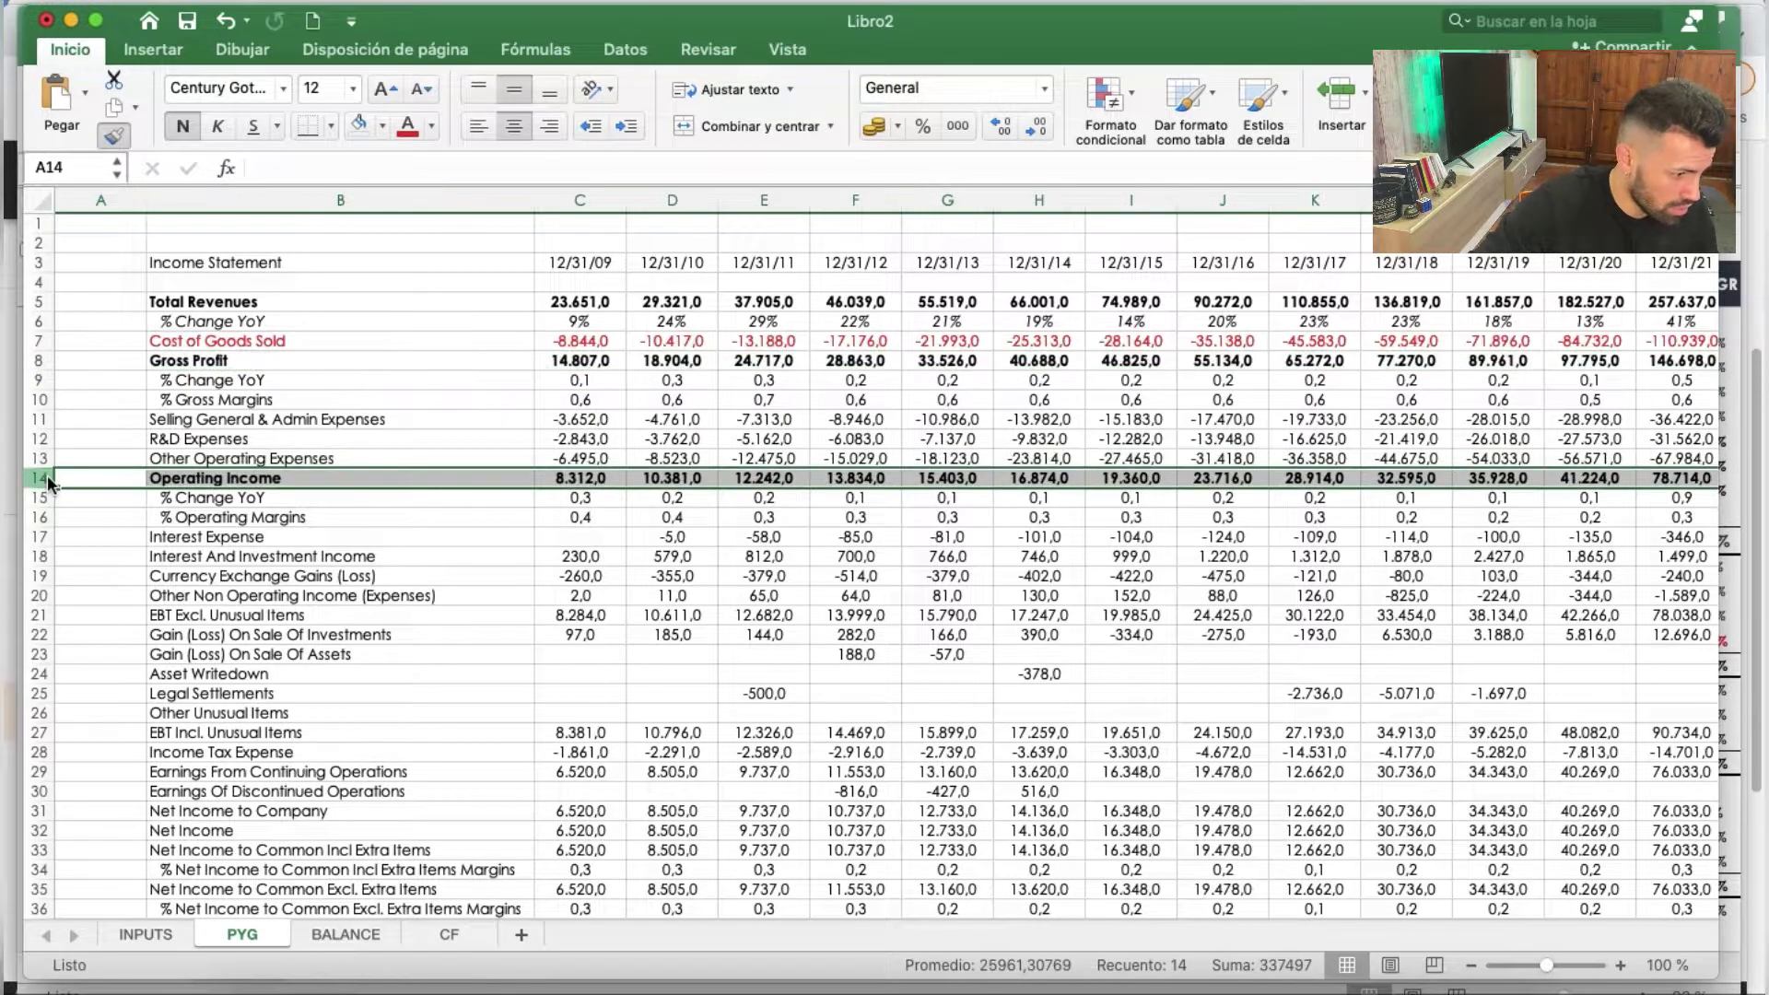
left_click(184, 439)
left_click(166, 399)
key("Right")
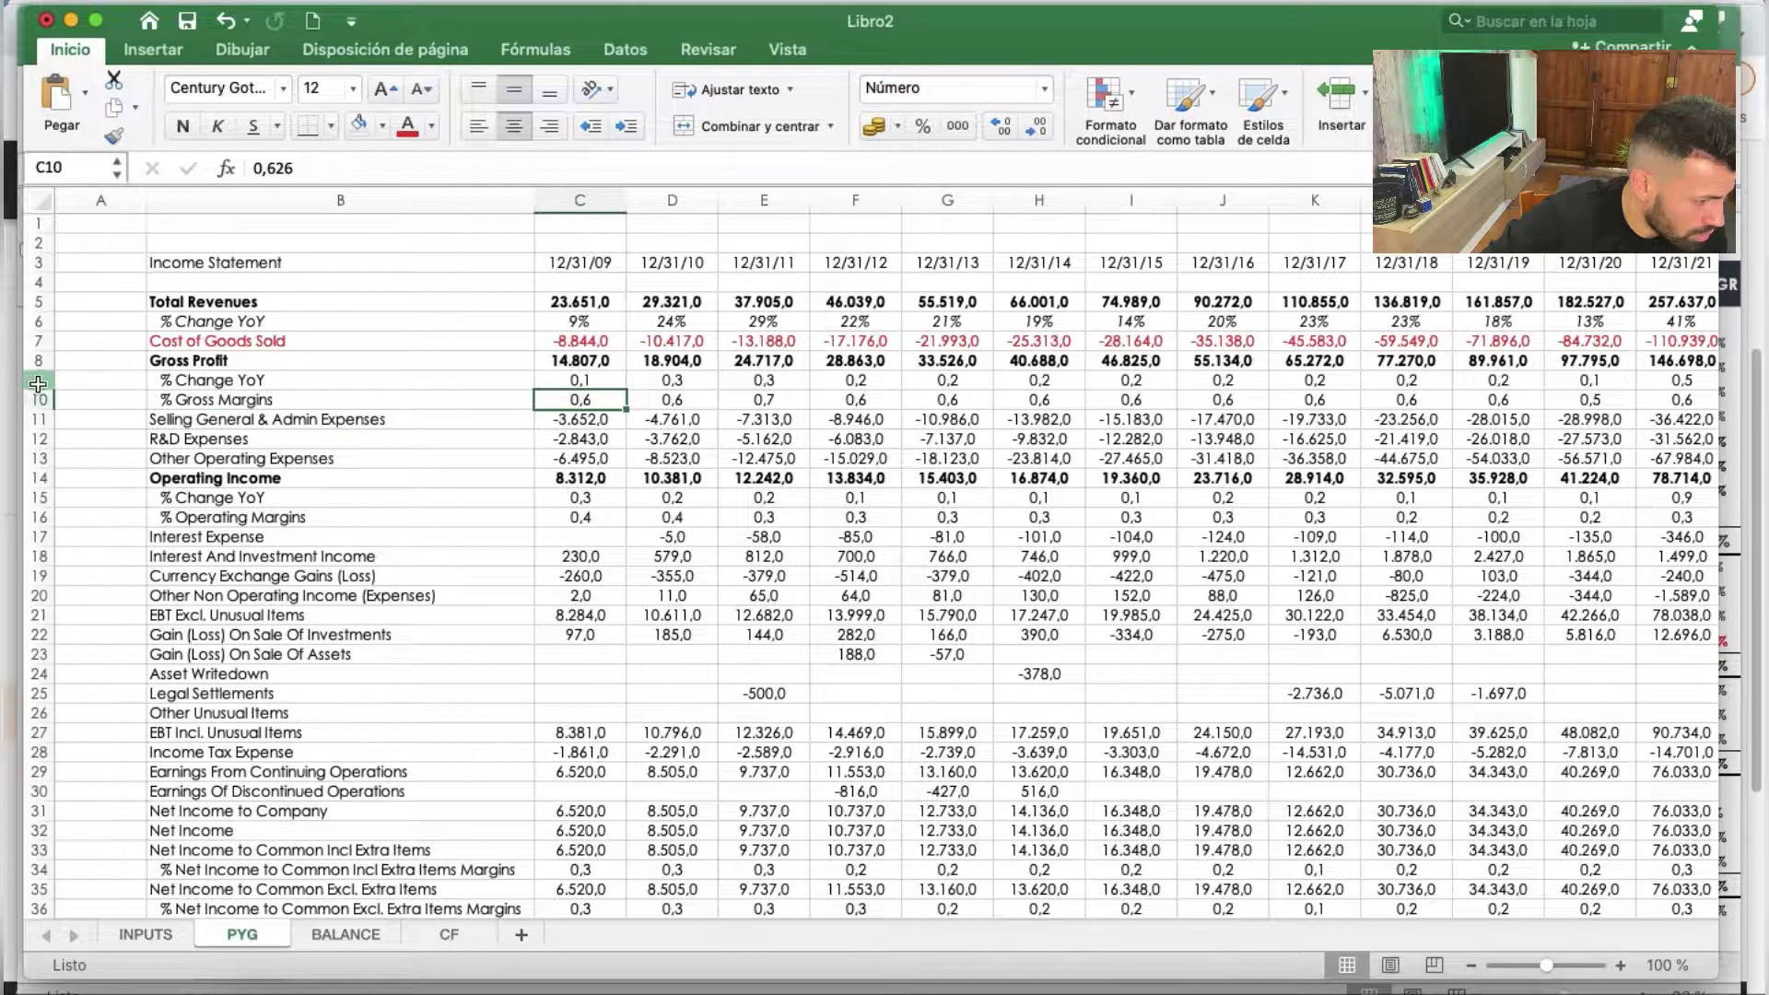
Delete the redundant % Change YoY row beneath Gross Profit
left_click(38, 382)
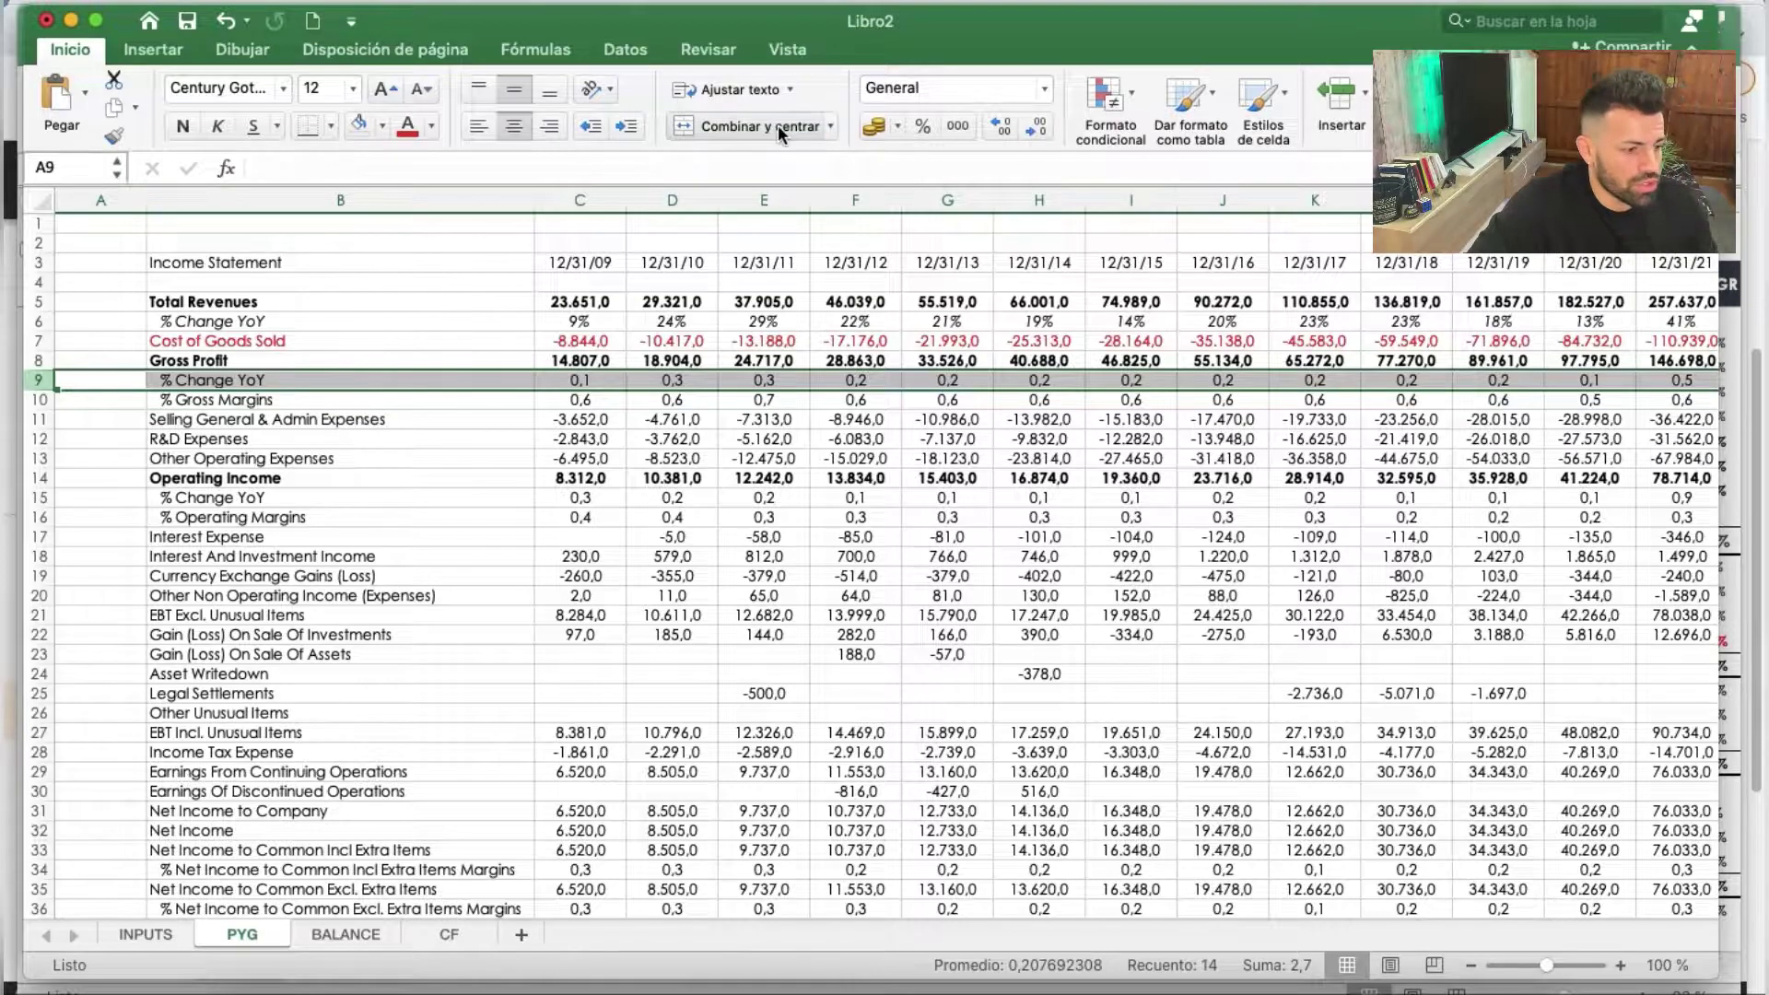
right_click(46, 384)
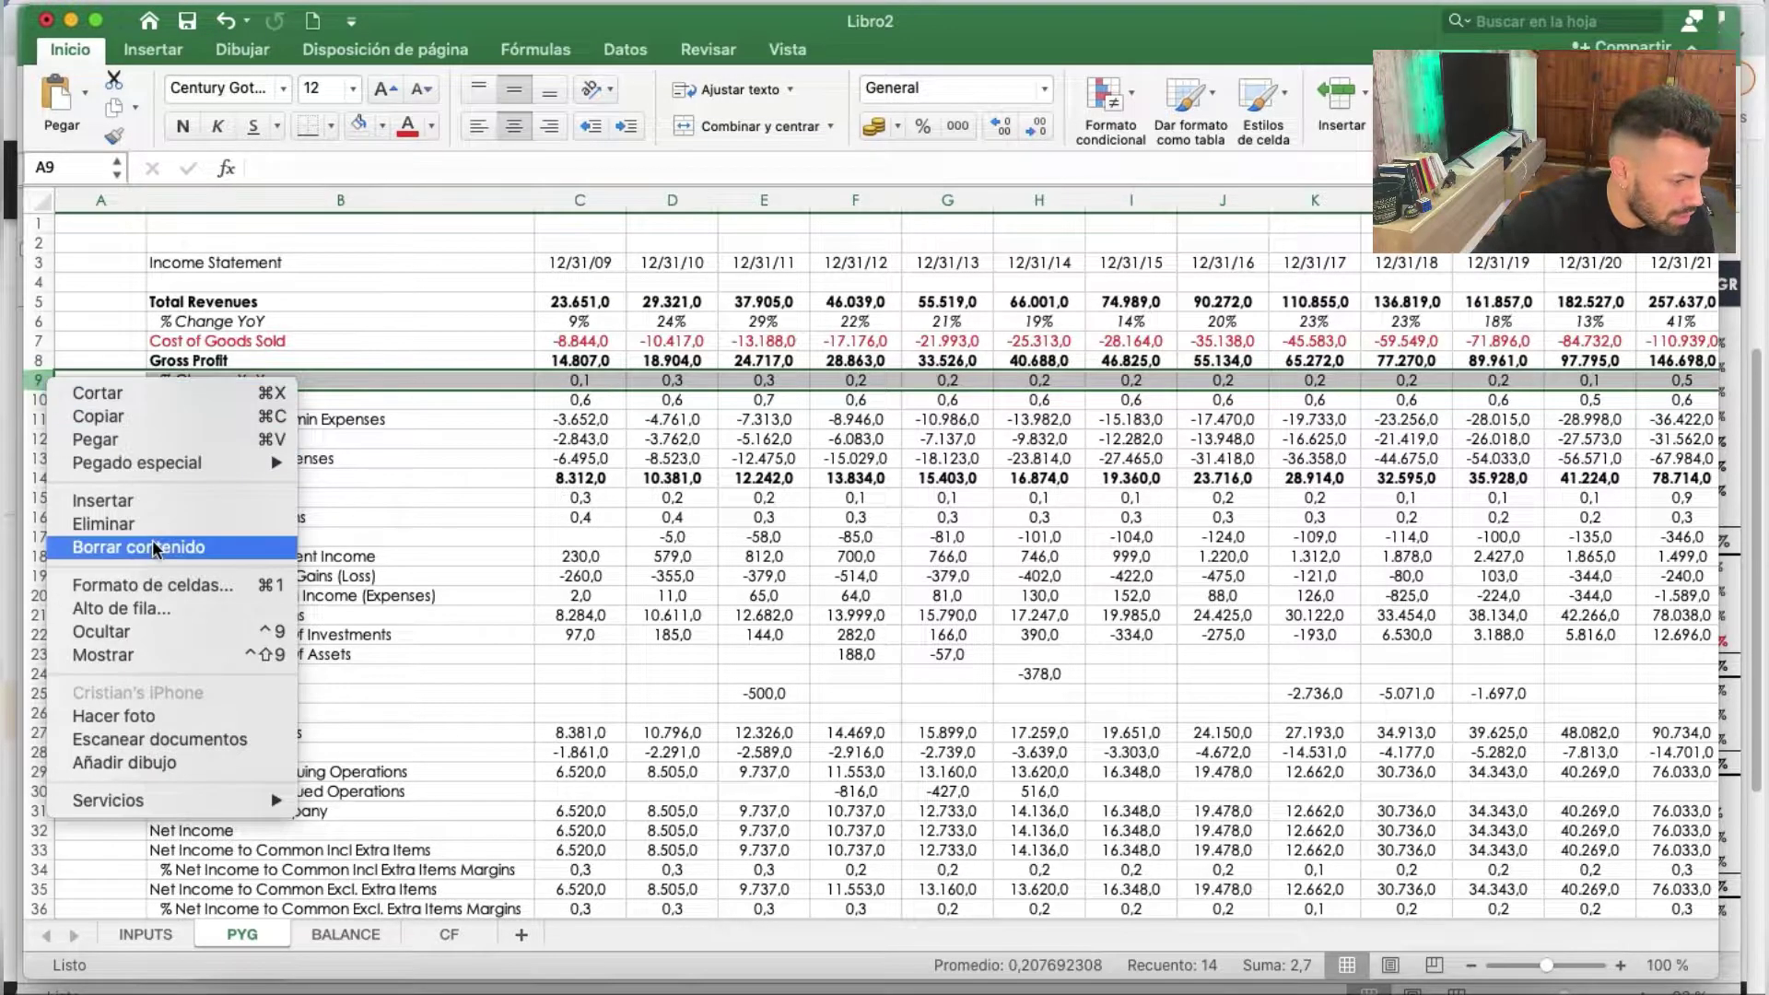
left_click(104, 524)
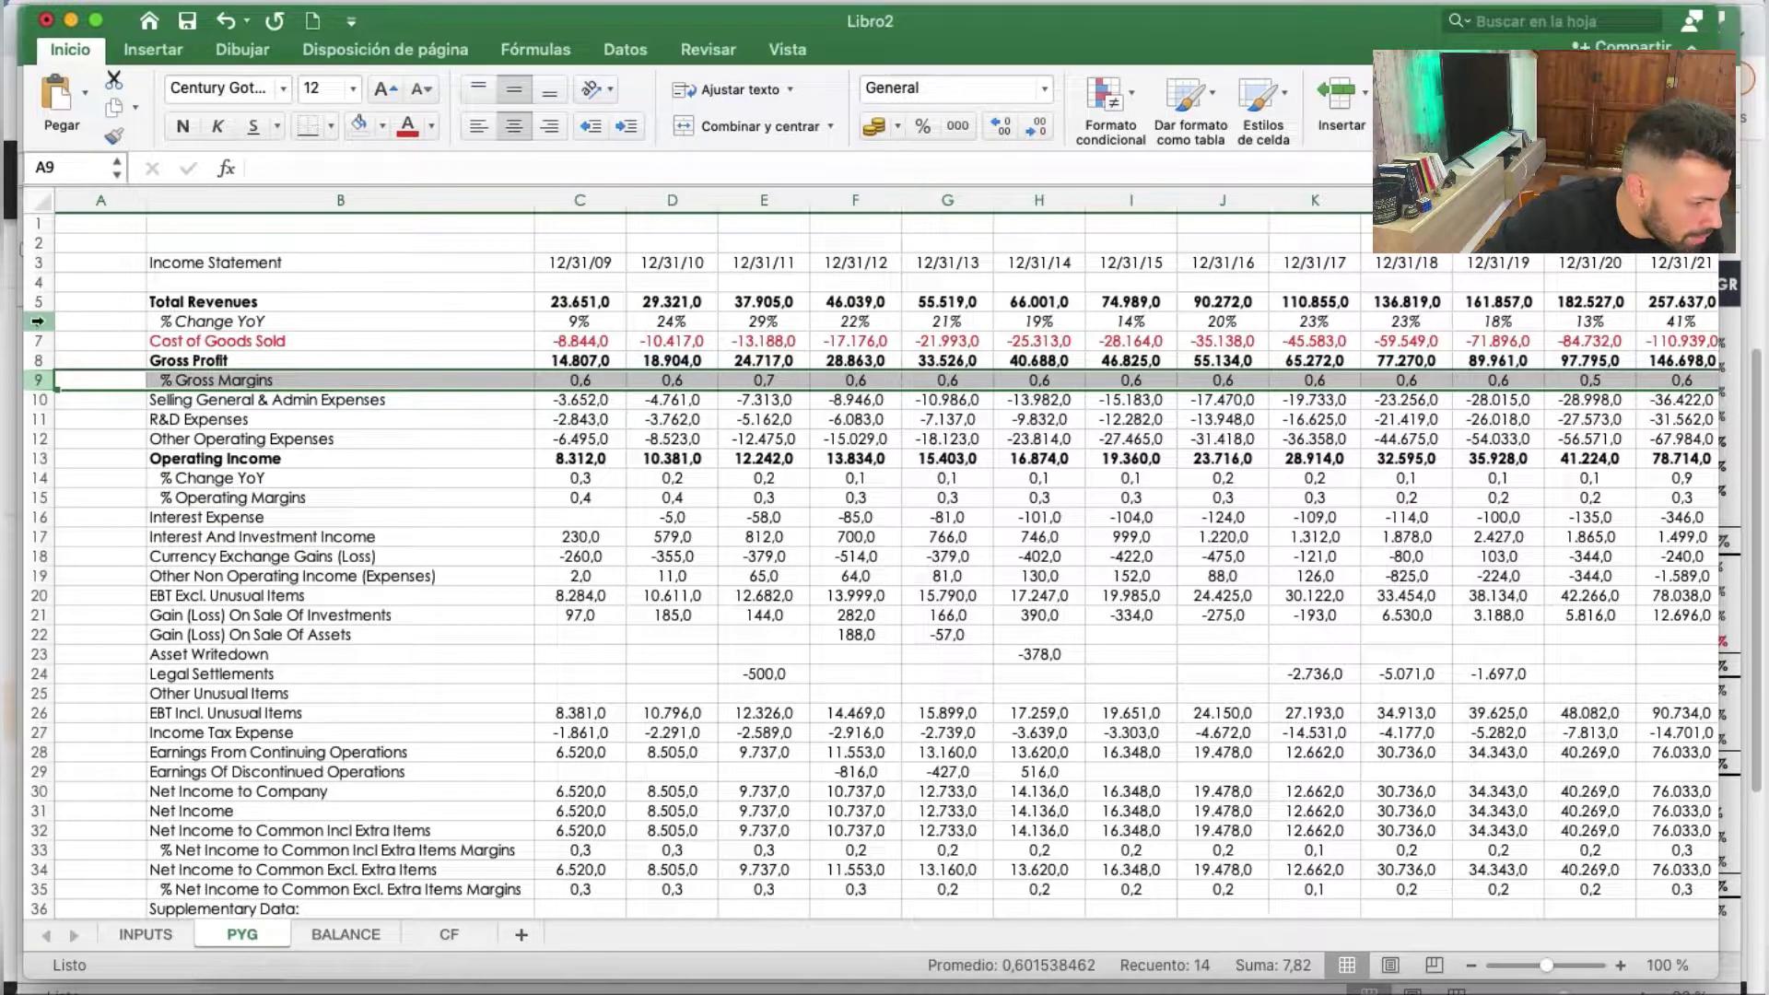
Copy row 6's percentage formatting onto % Gross Margins, showing 63% through 57%
left_click(38, 321)
left_click(114, 136)
left_click(38, 380)
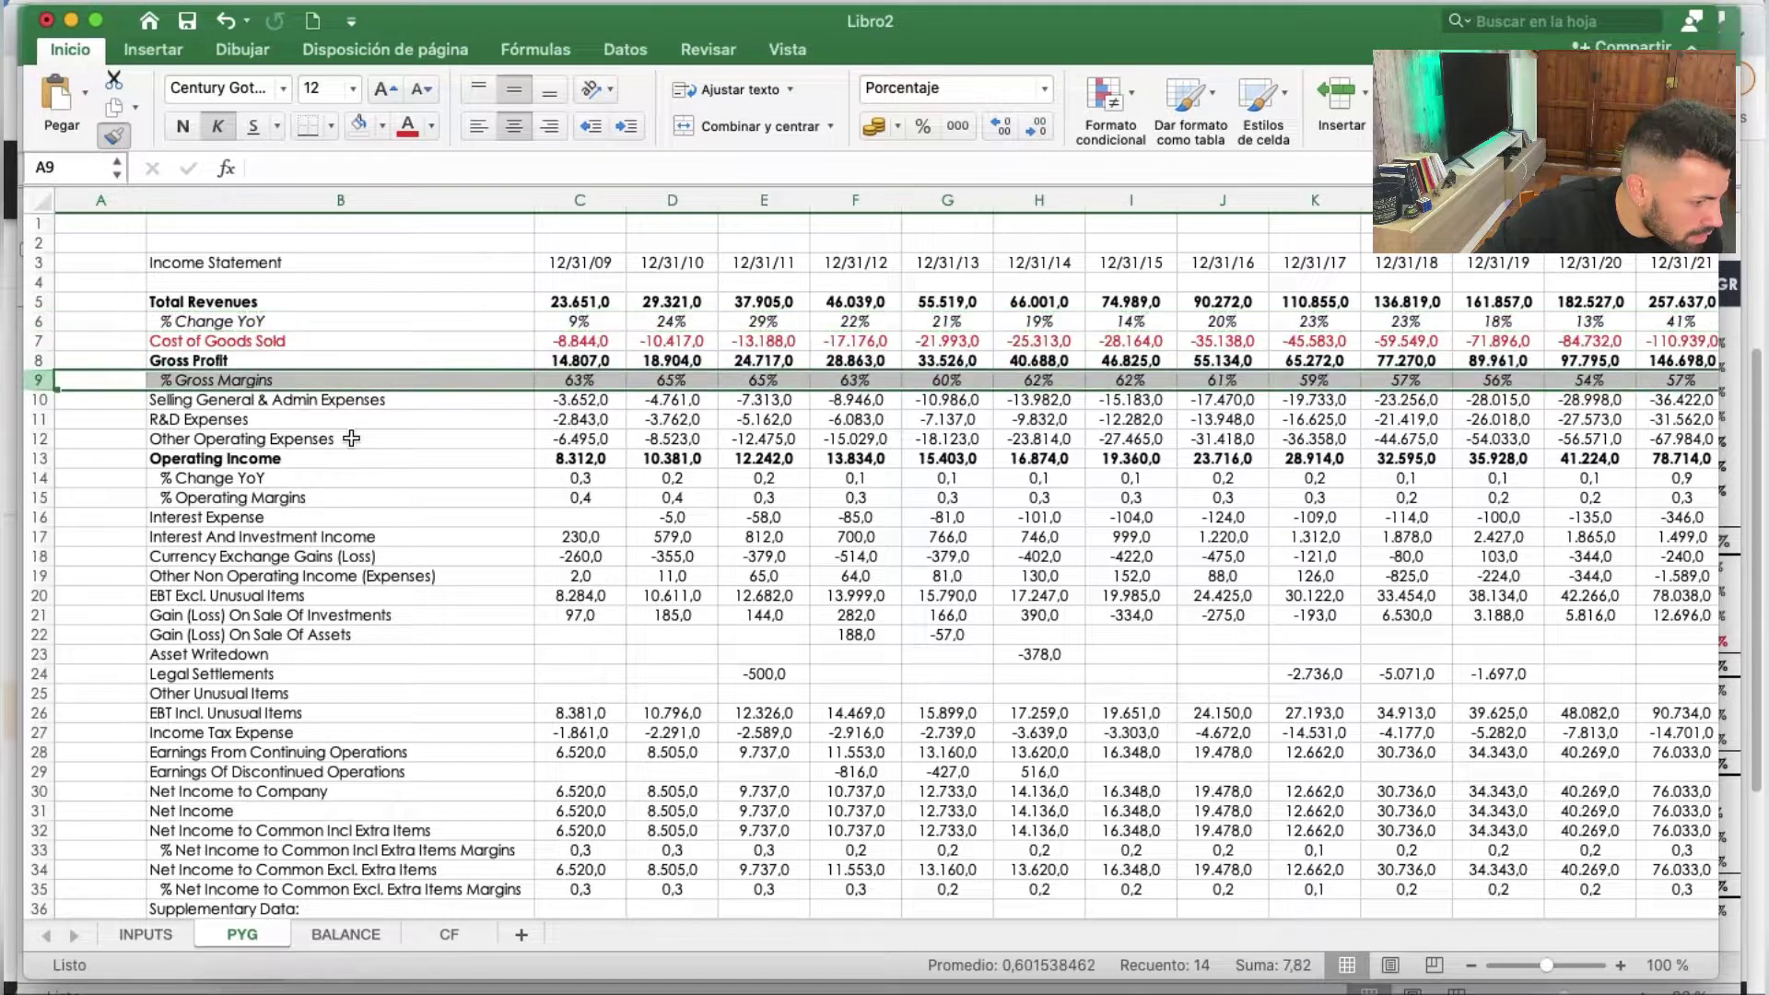
Review the three operating expense labels and select the Total Revenues row across all years
left_click(277, 419)
left_click(264, 401)
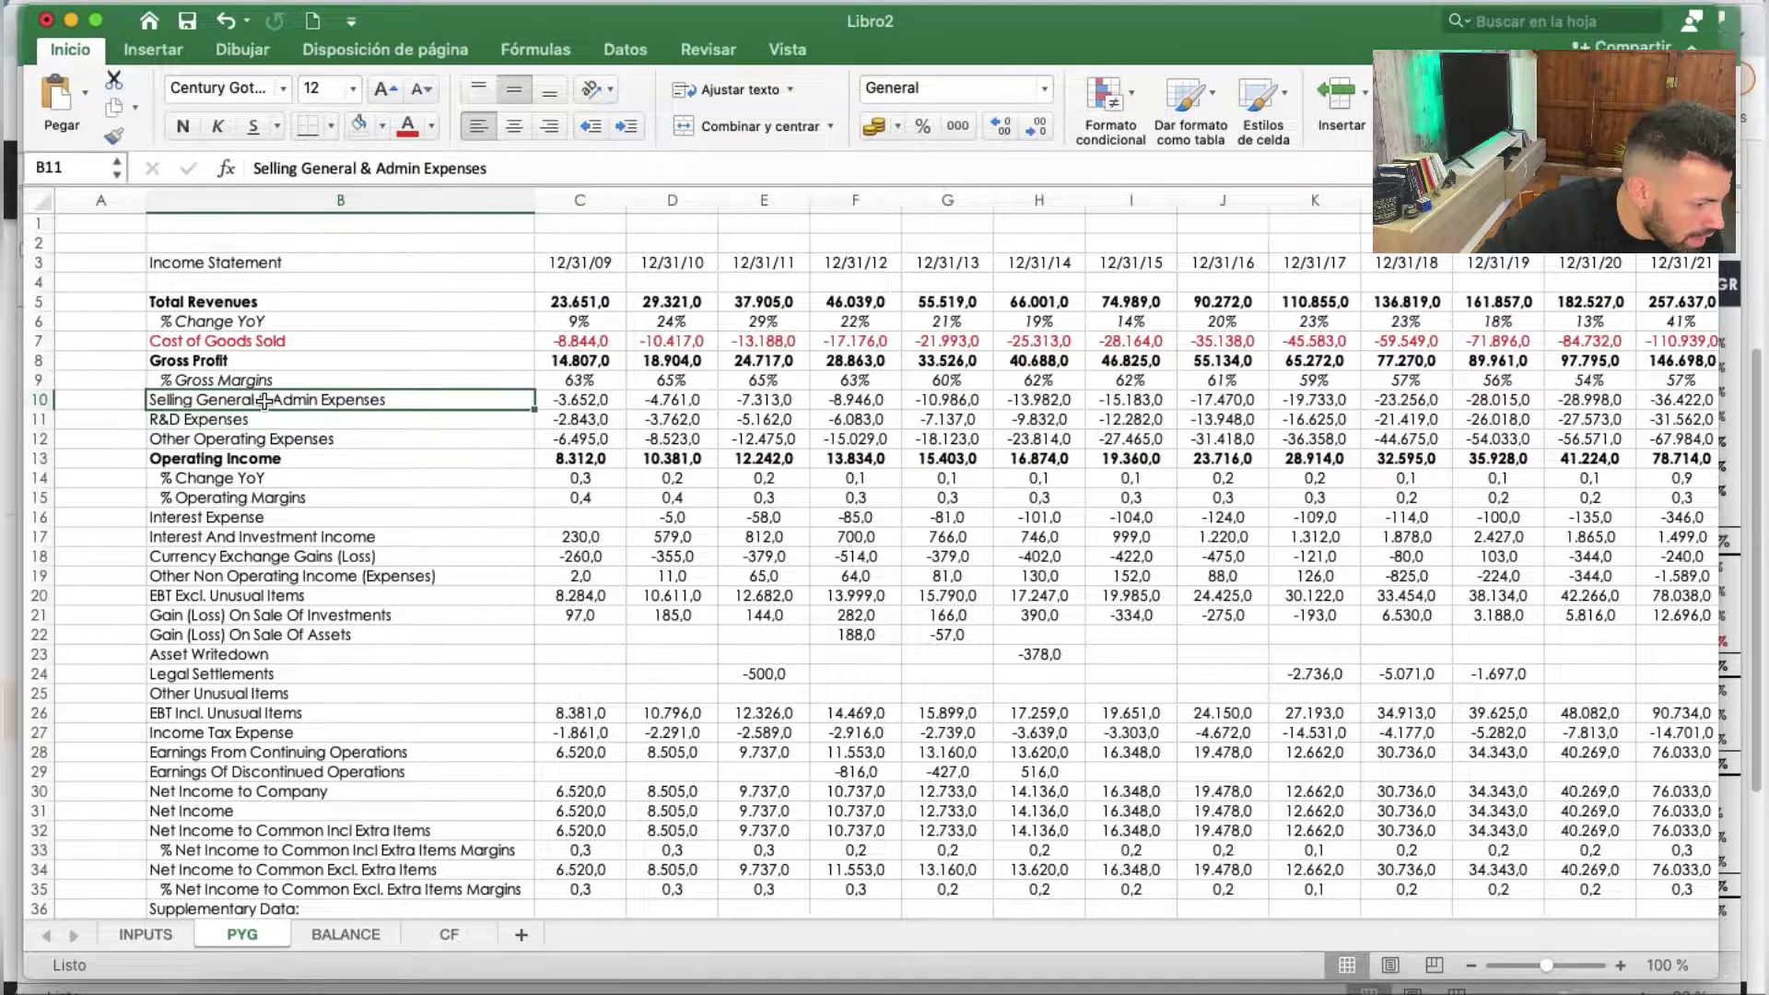
left_click_drag(264, 401, 265, 439)
left_click(475, 514)
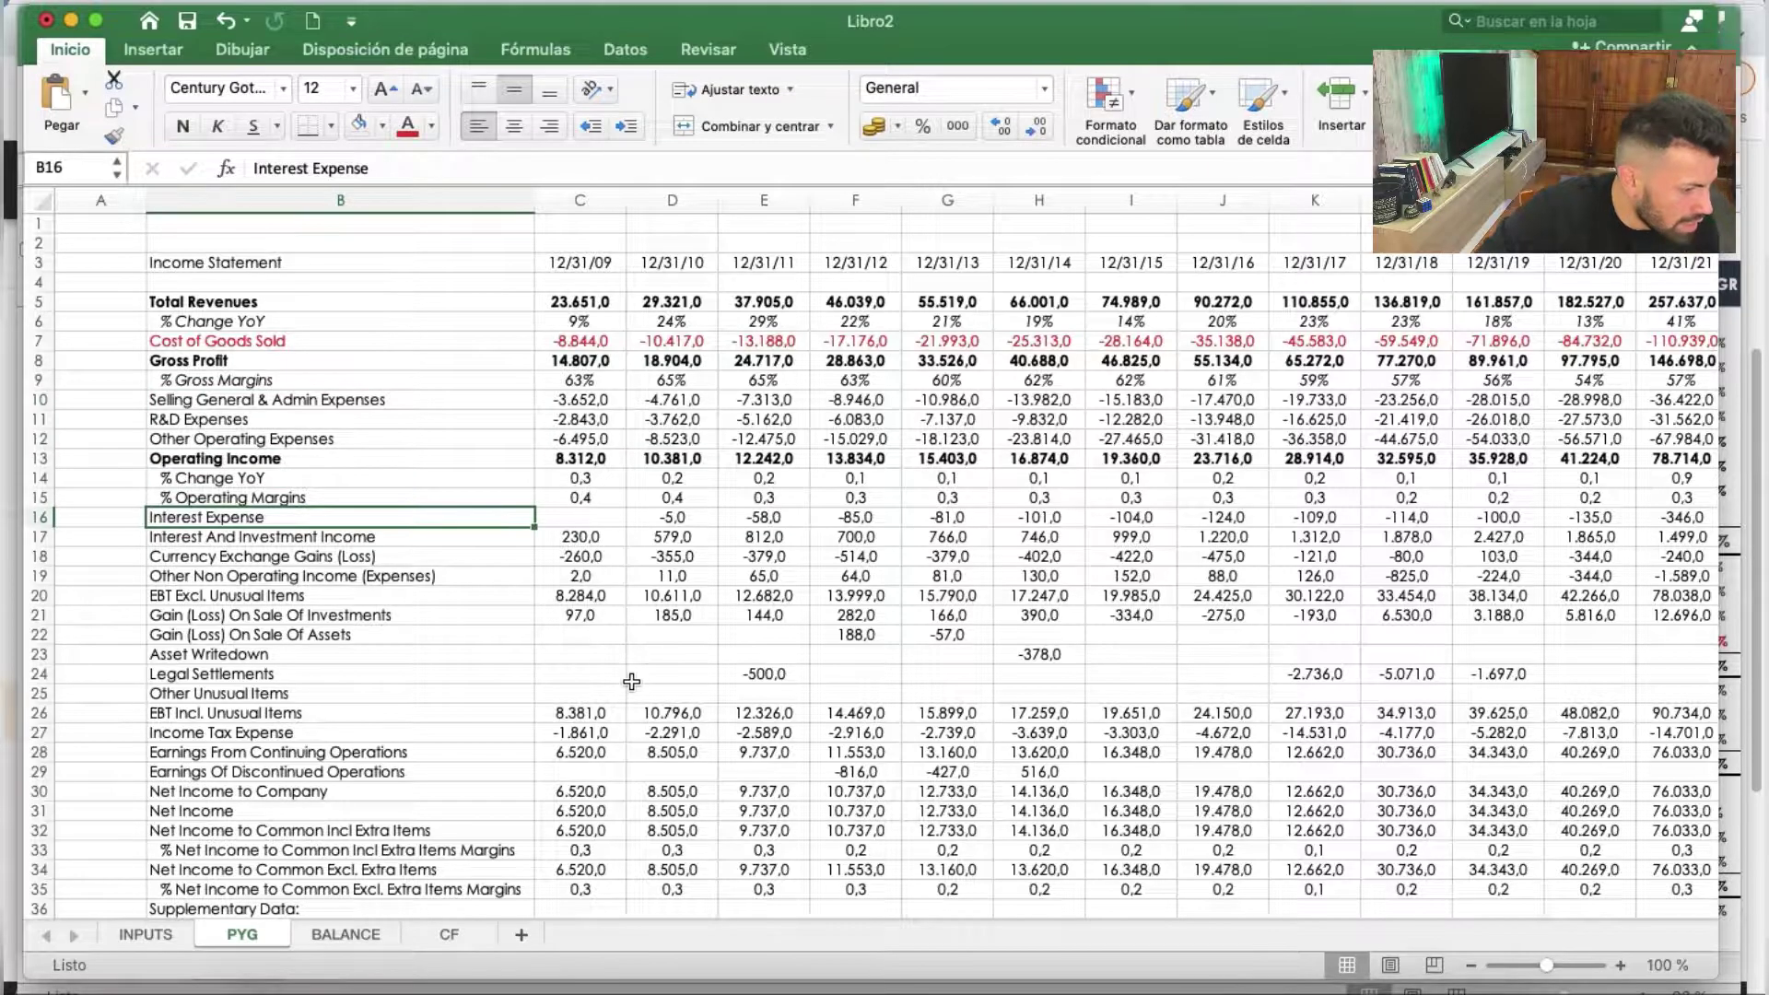
left_click(552, 319)
key("Right")
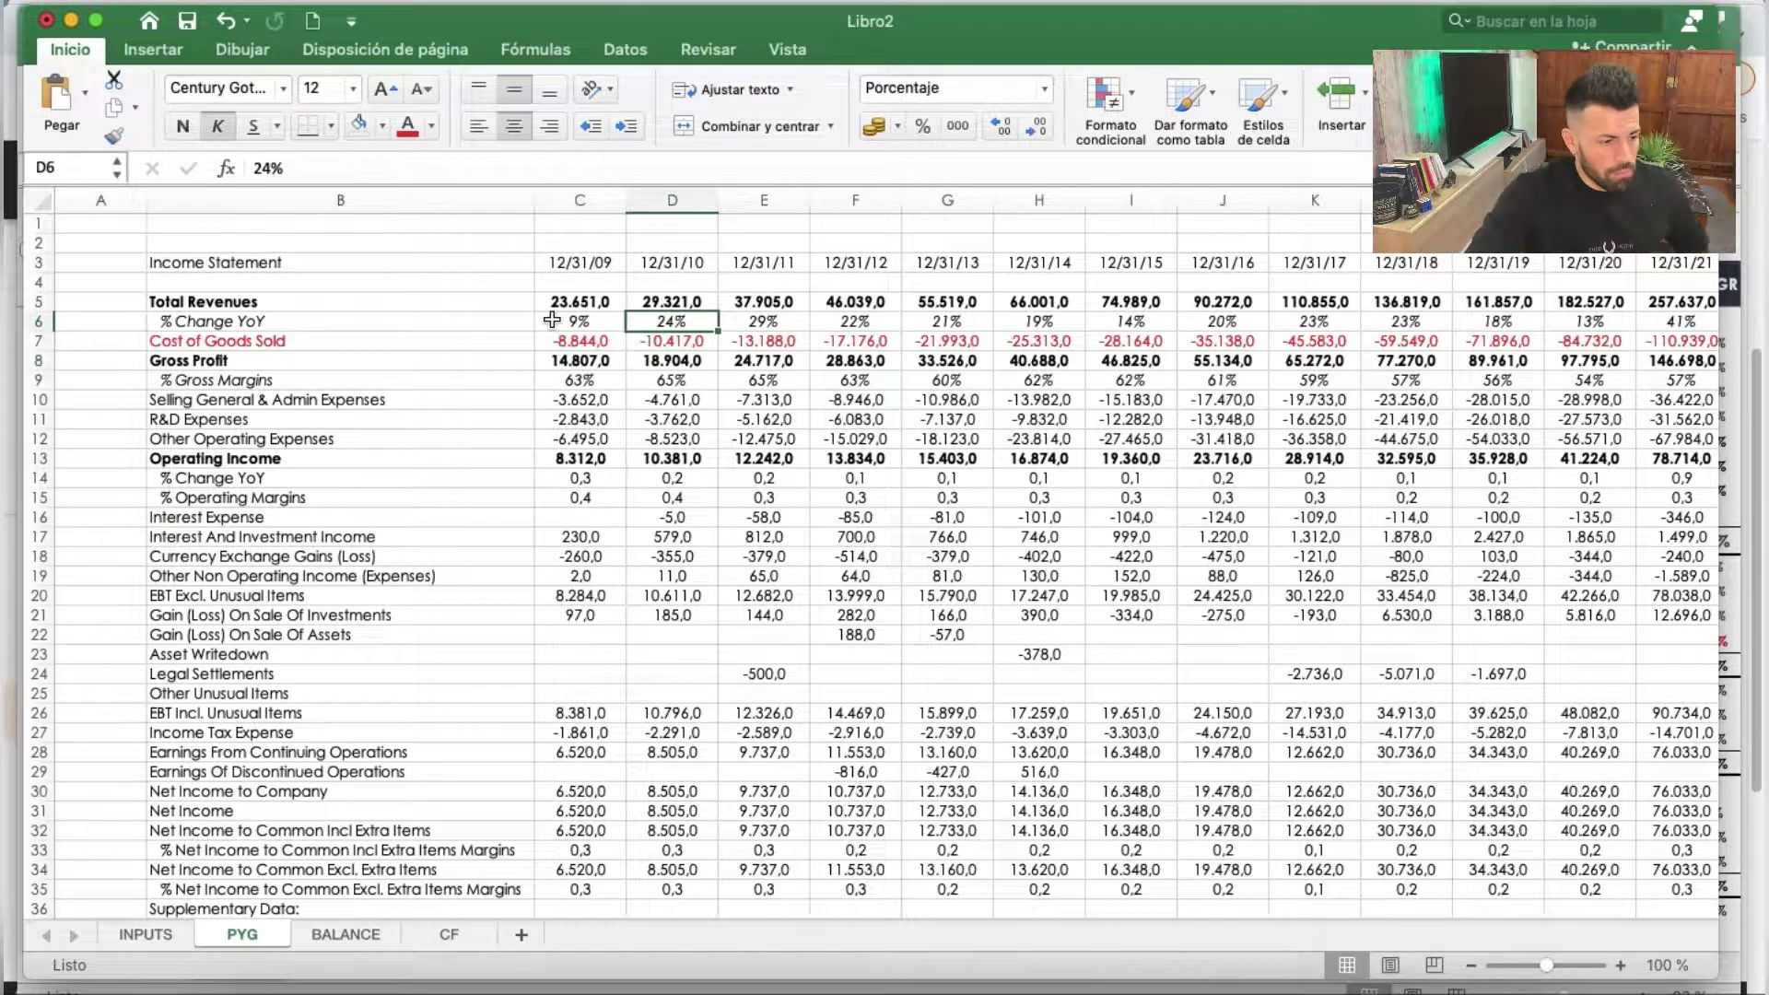
mouse_move(265, 301)
left_mouse_down()
mouse_move(1678, 288)
mouse_move(1678, 304)
left_mouse_up()
scroll(1467, 344, "right", 3)
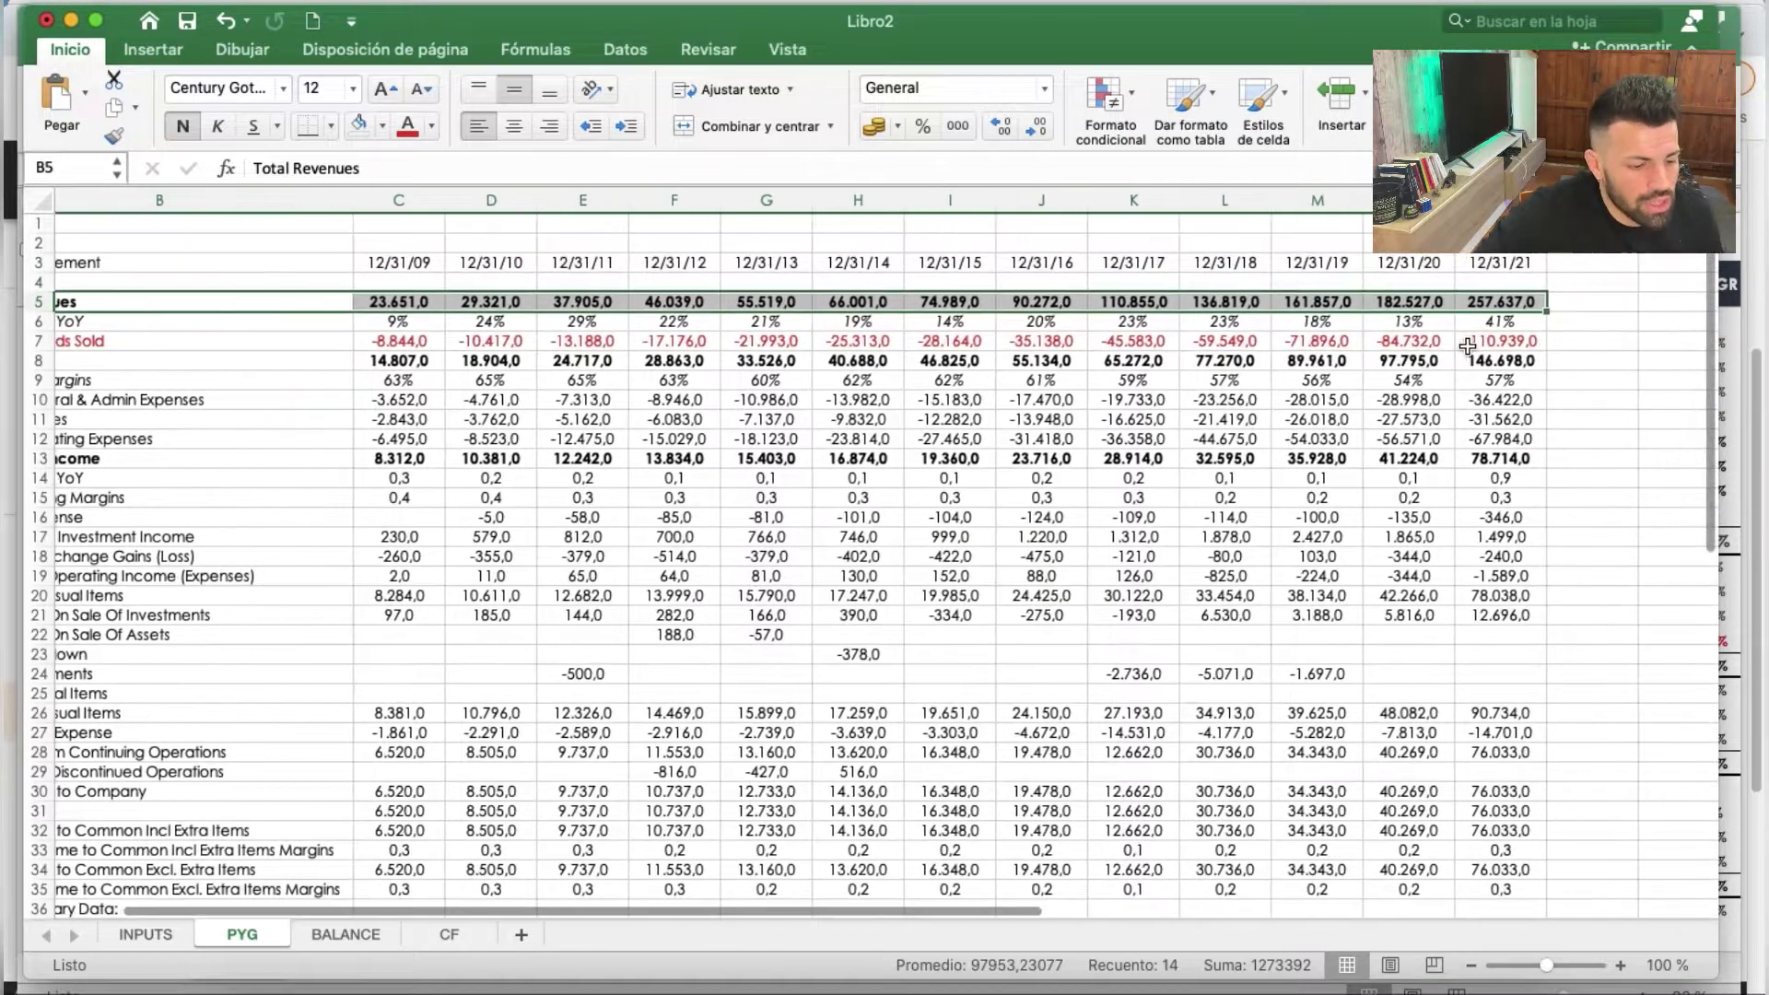
scroll(921, 368, "left", 3)
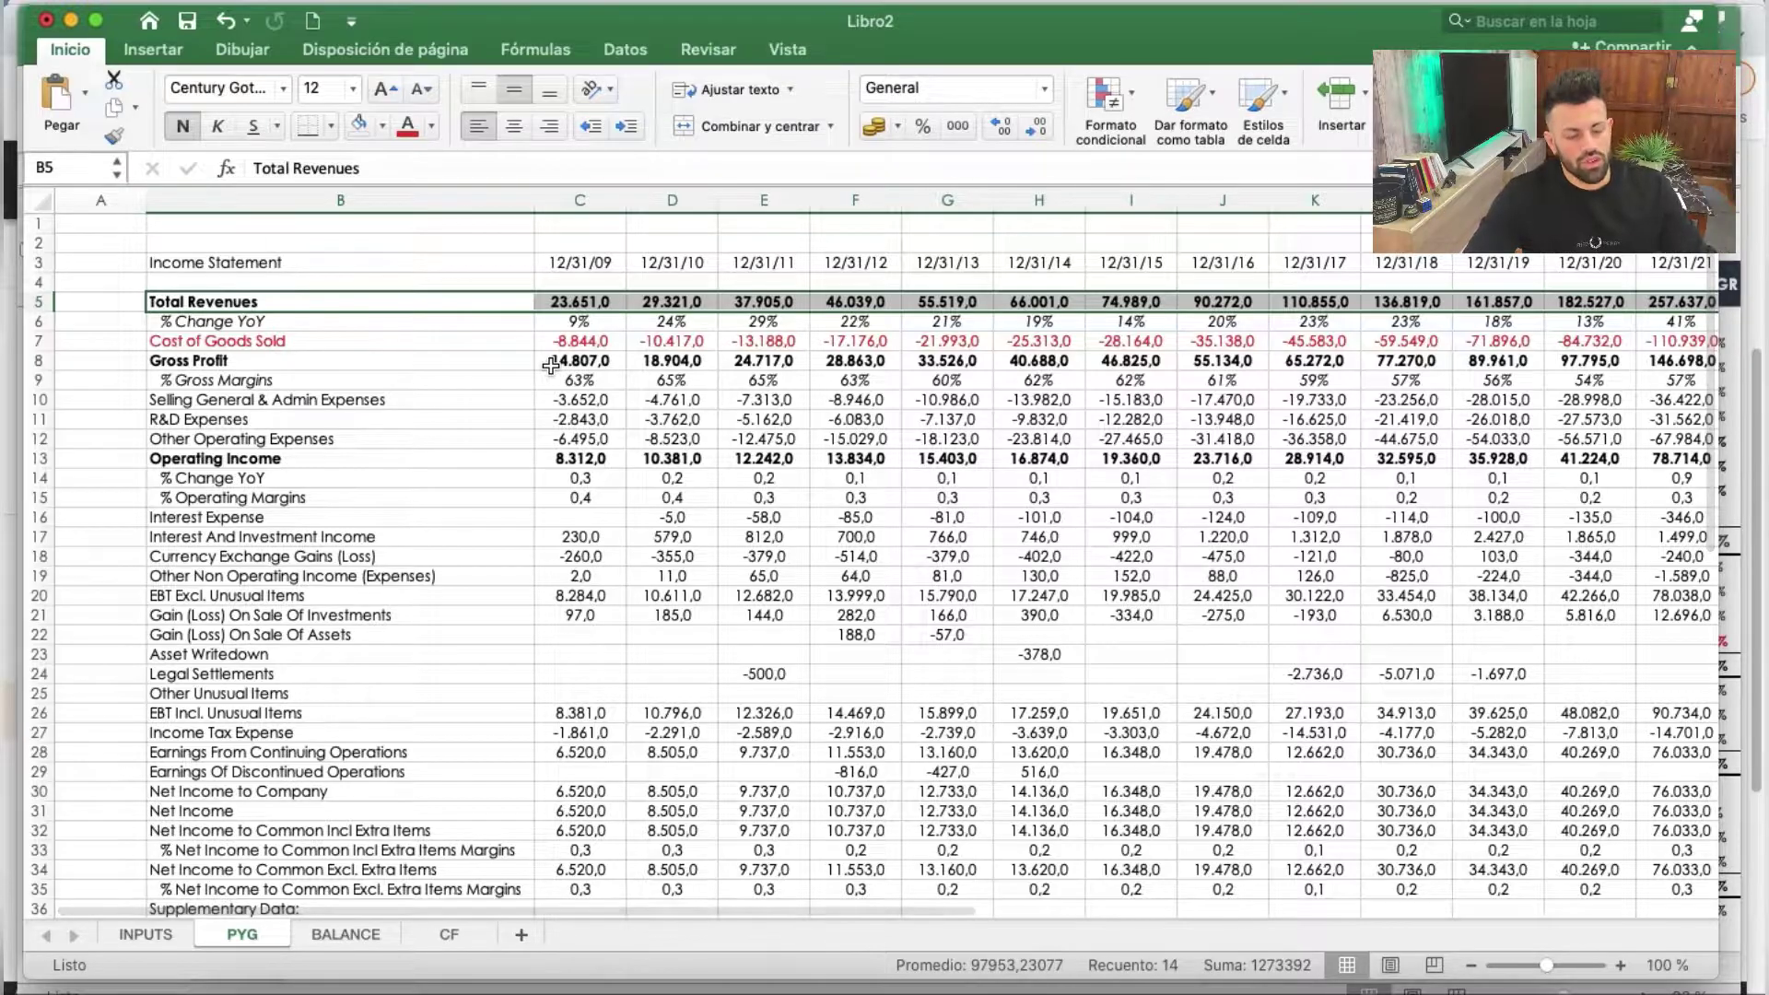
Open TIKR's Segments tab for Alphabet and scroll the segment revenue and operating income table
key("super+Tab")
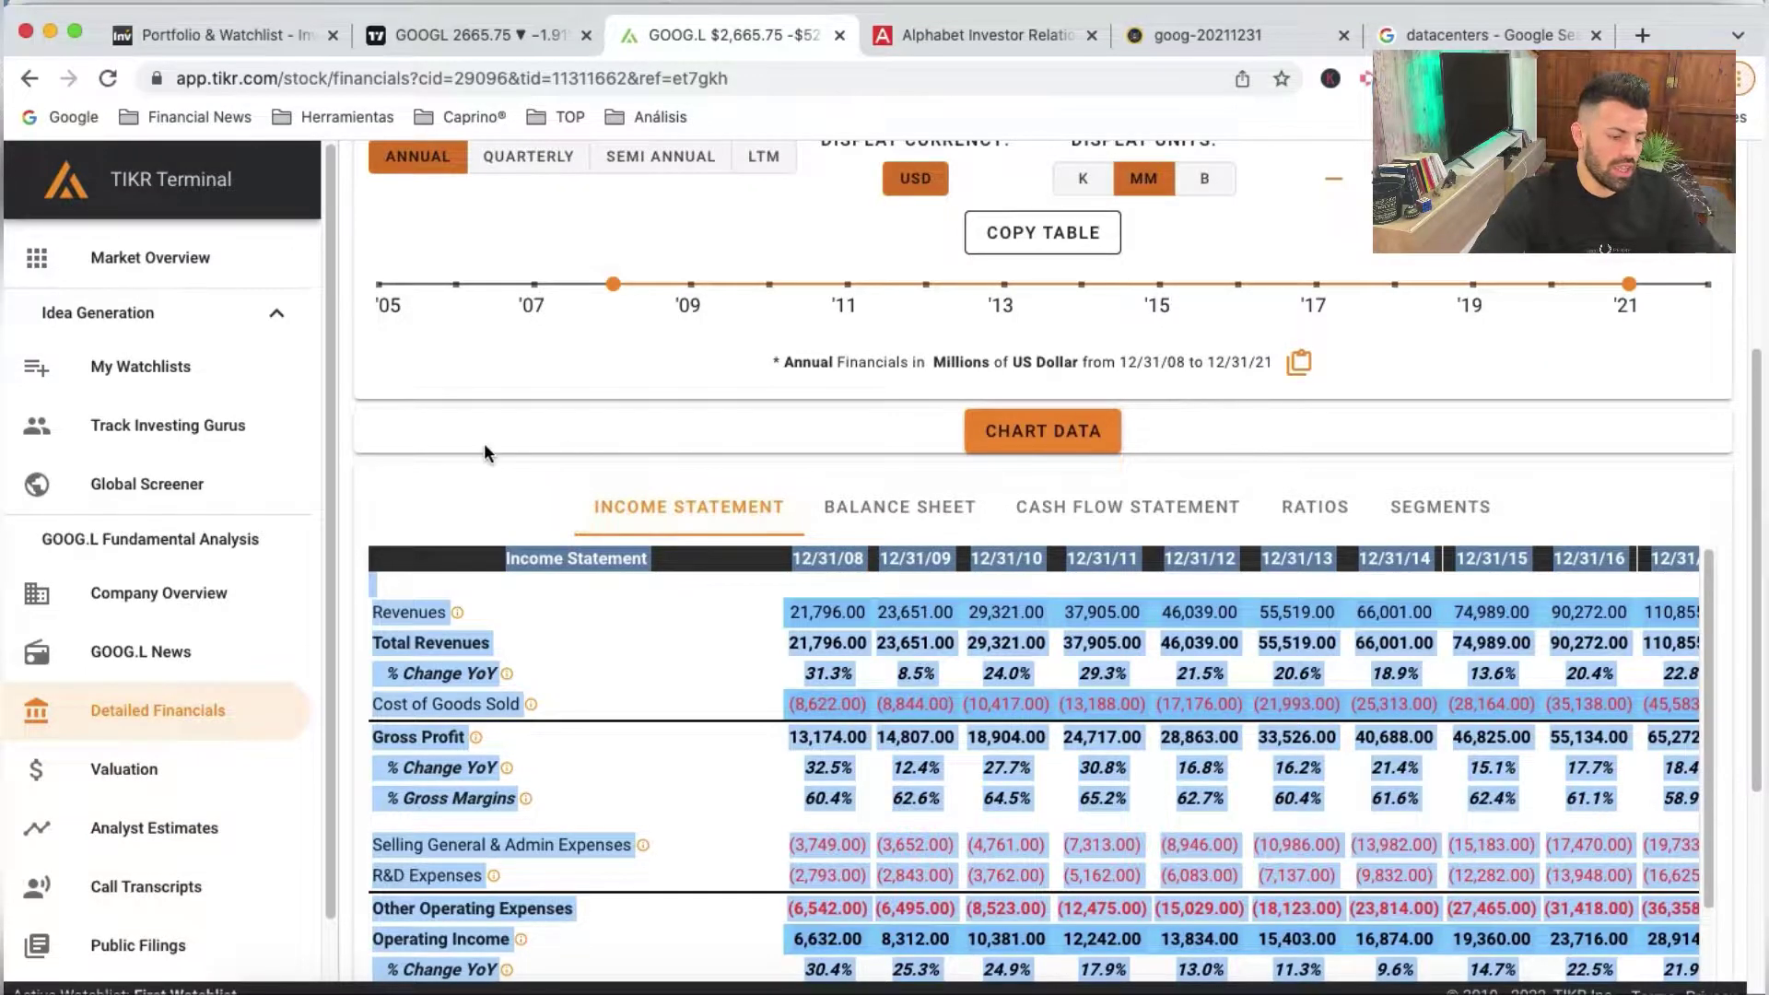
left_click(1350, 461)
scroll(1066, 456, "up", 5)
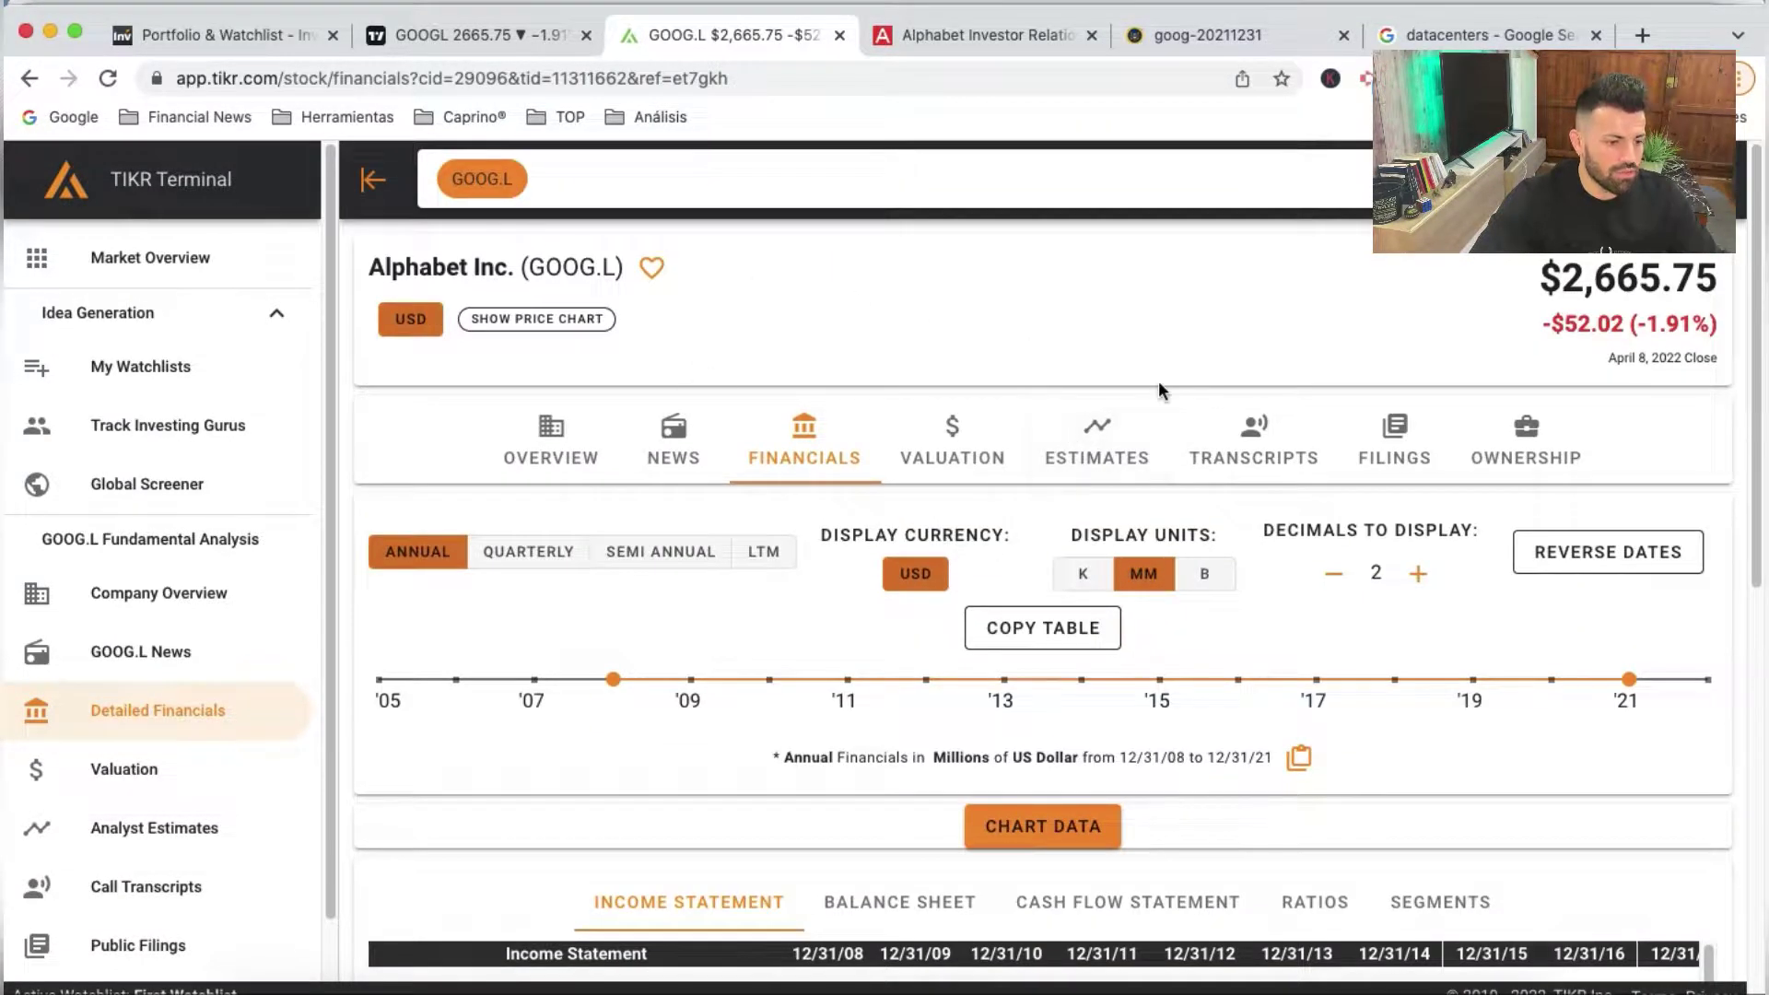
scroll(1158, 387, "down", 3)
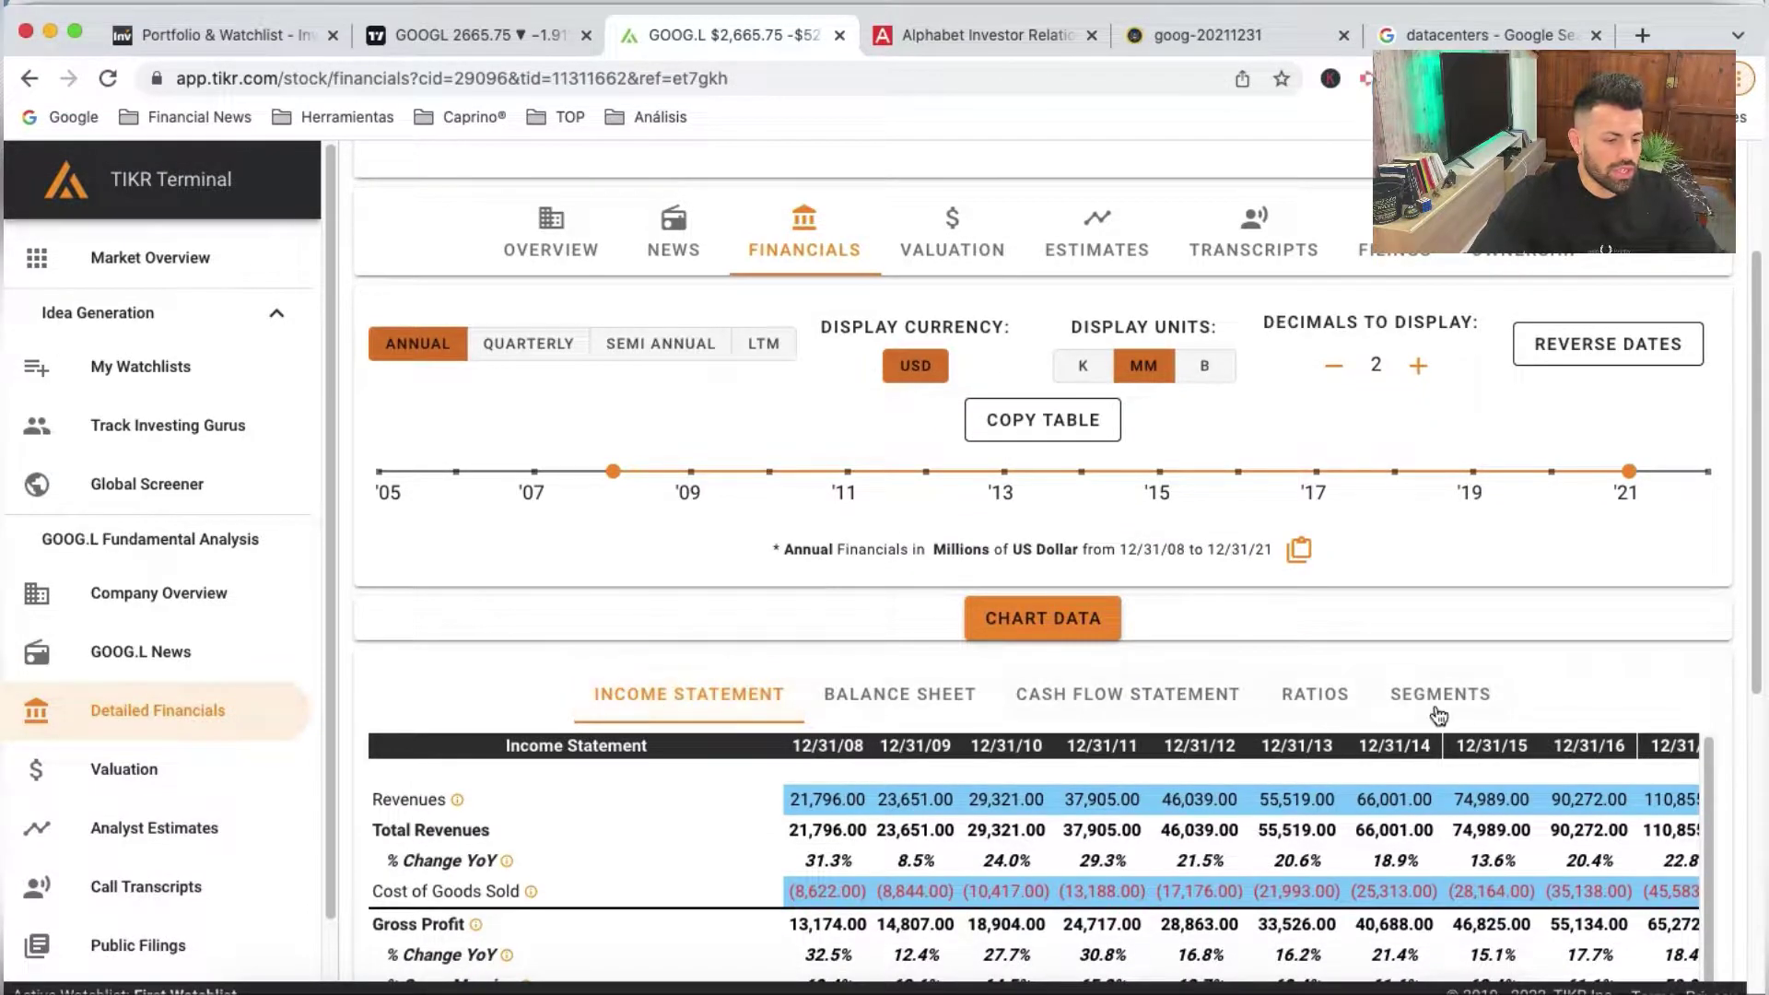
left_click(1440, 693)
scroll(1502, 663, "down", 3)
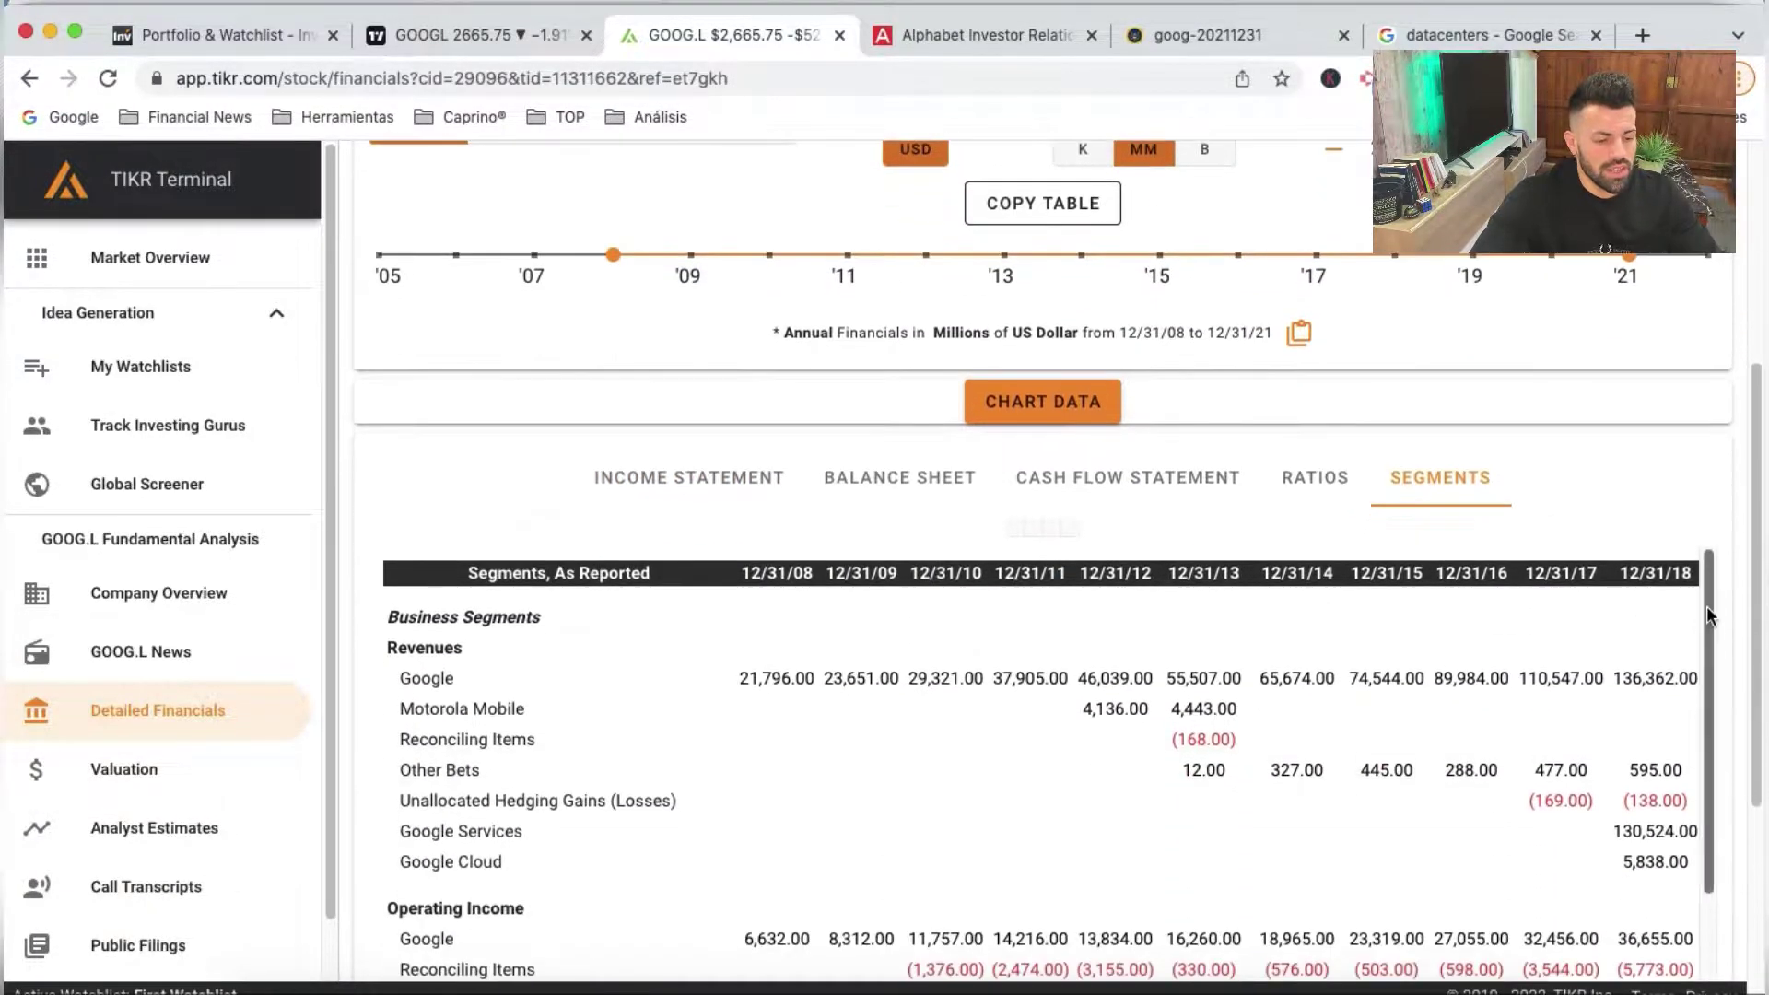
scroll(1655, 510, "down", 5)
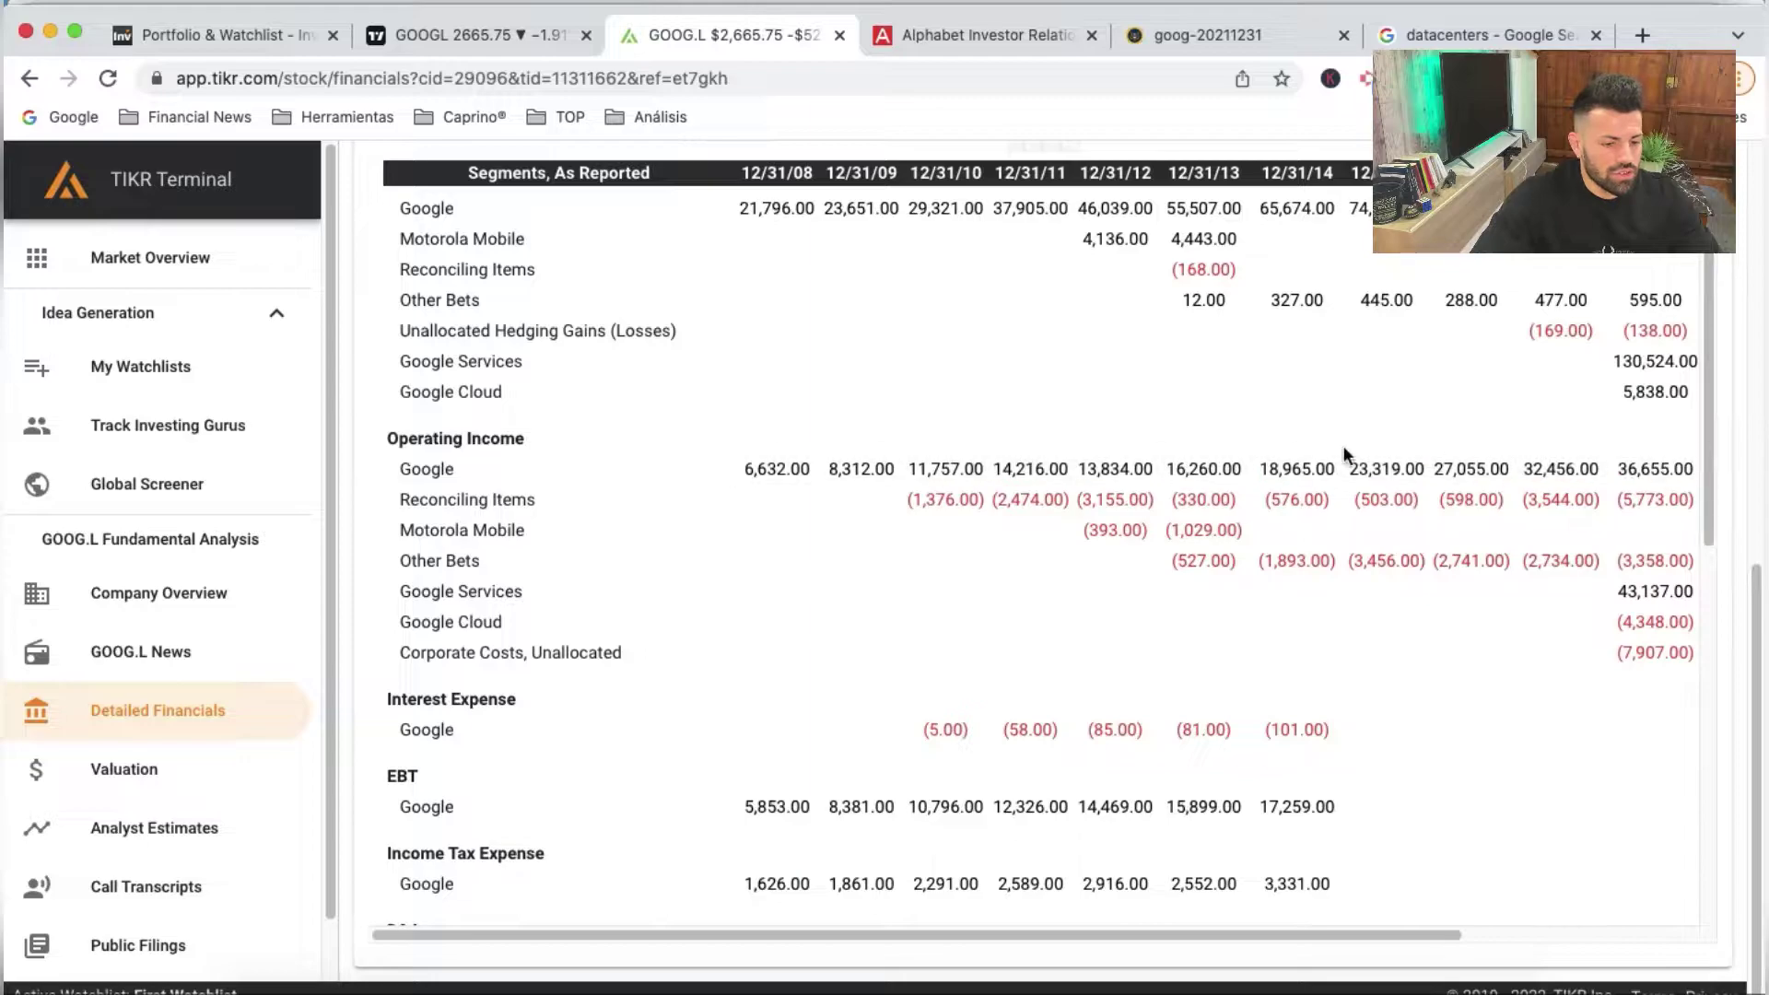
scroll(1023, 456, "up", 1)
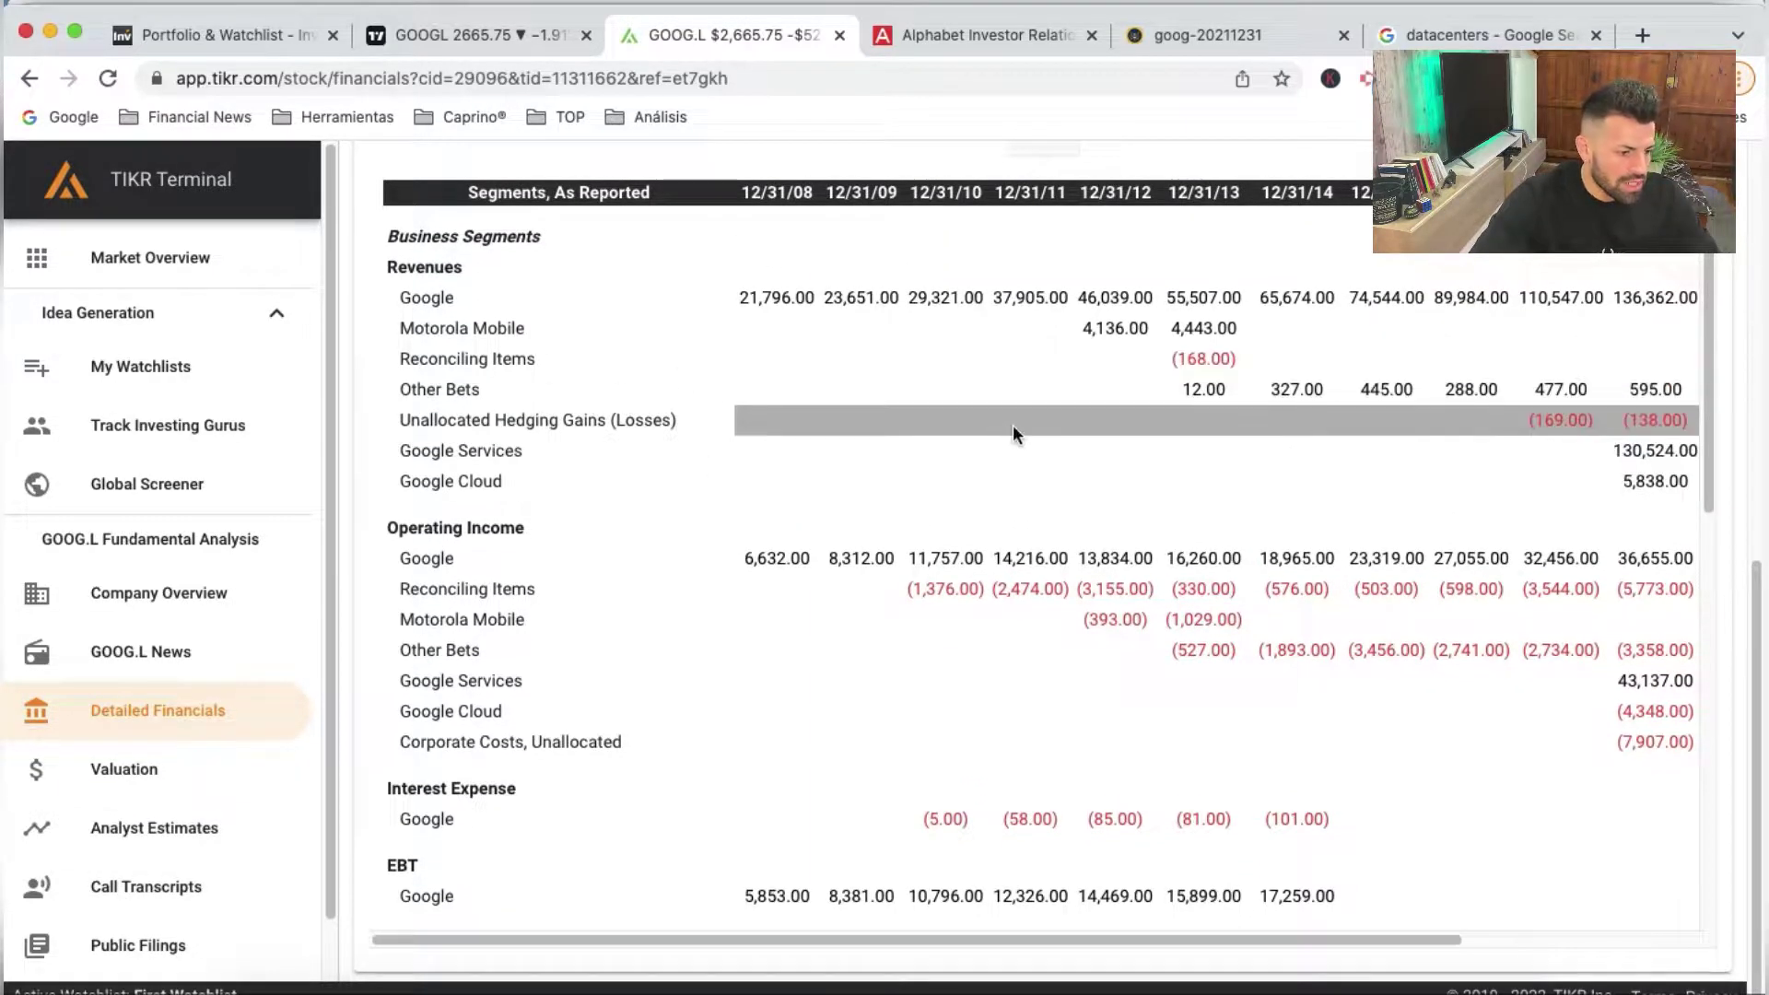
scroll(995, 422, "right", 2)
scroll(972, 425, "right", 2)
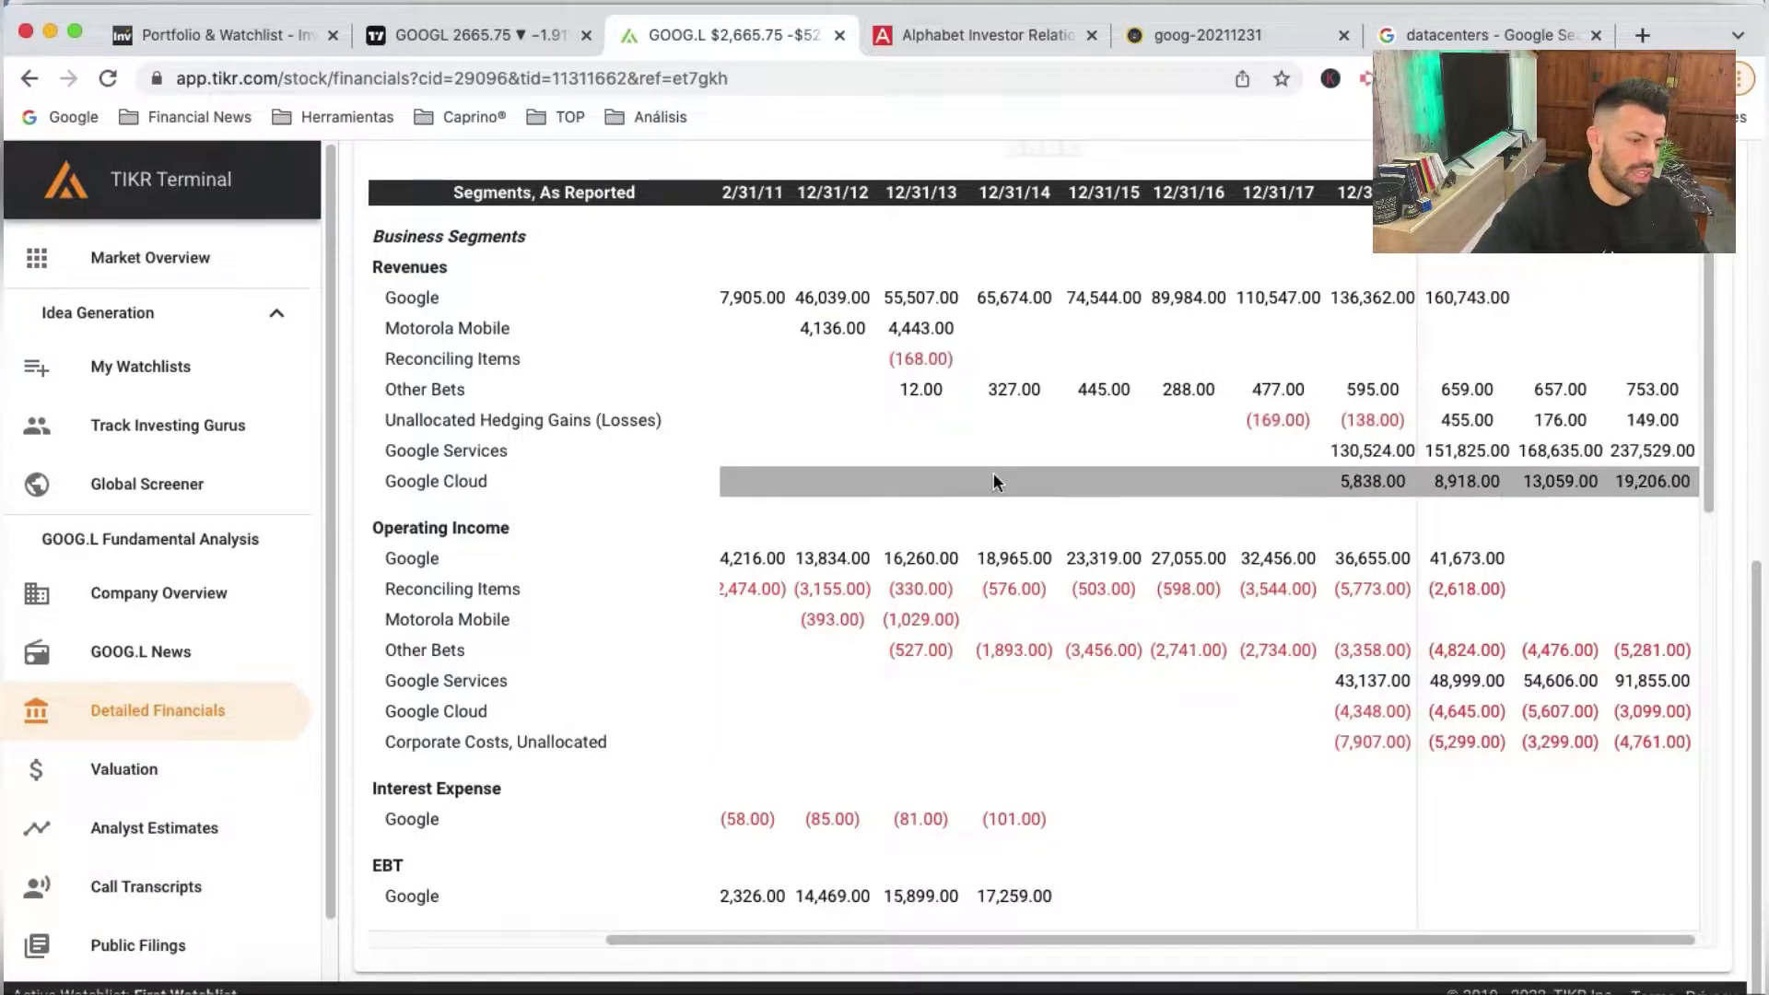
left_click(1209, 34)
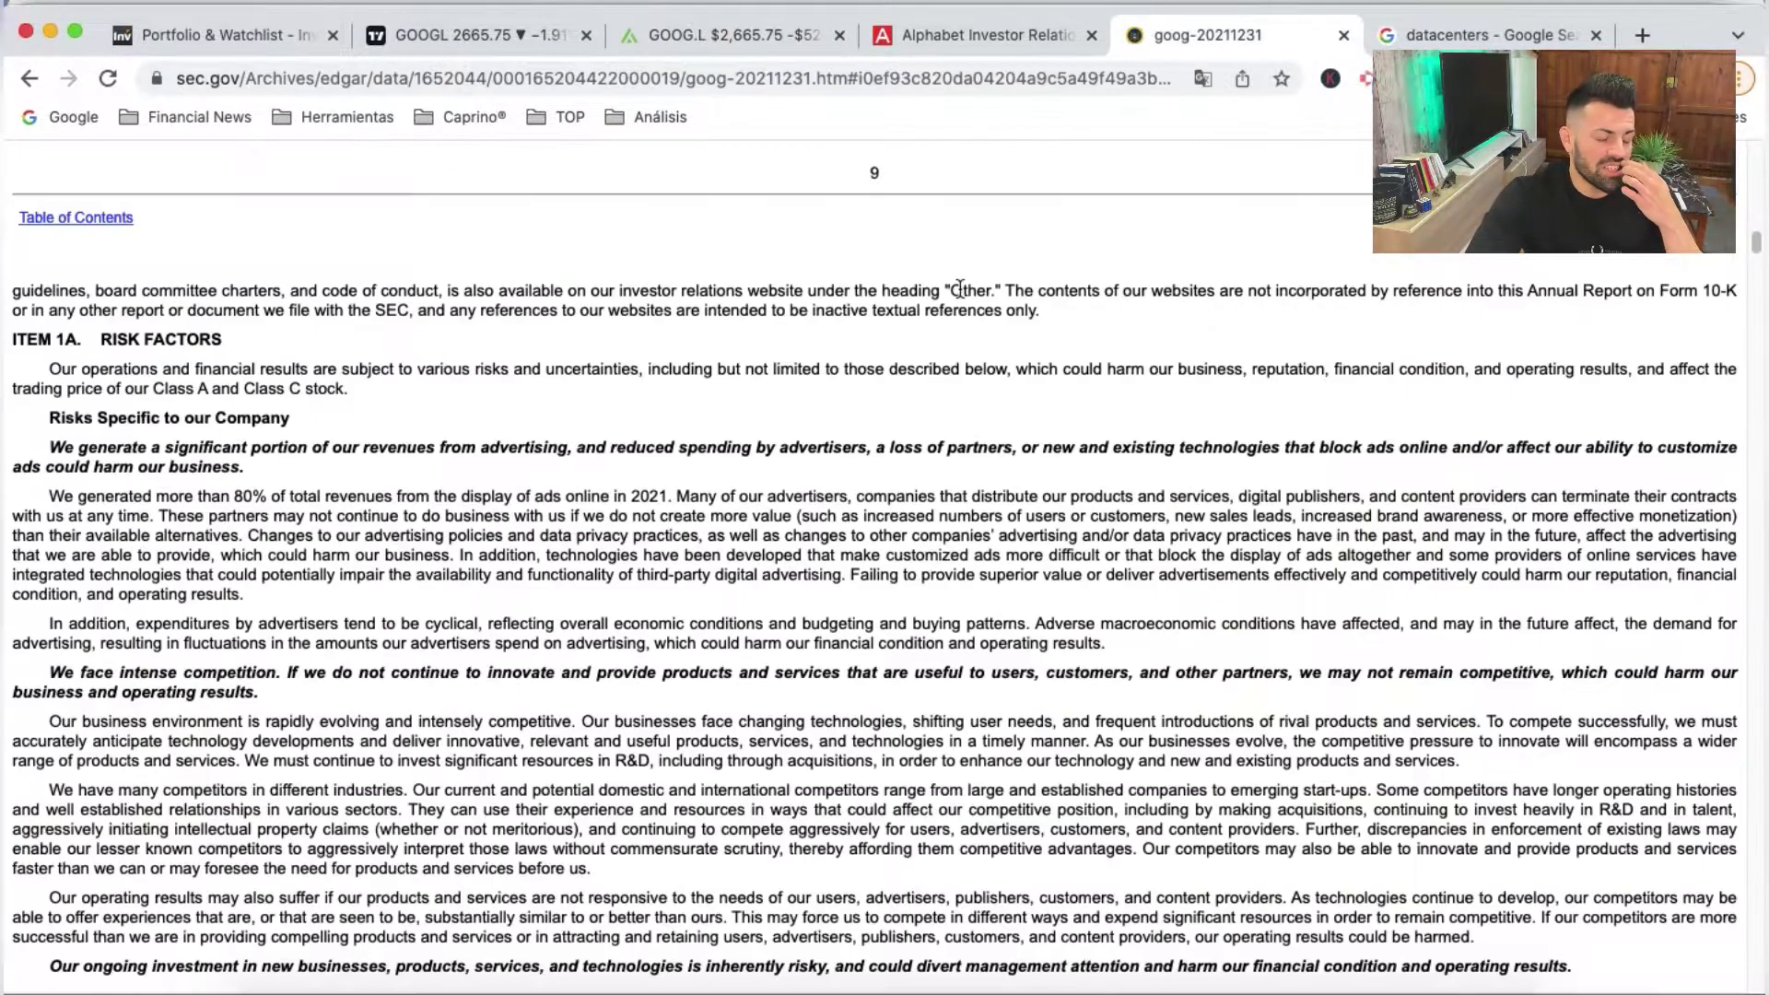
scroll(934, 525, "up", 10)
scroll(932, 524, "up", 10)
scroll(931, 523, "up", 10)
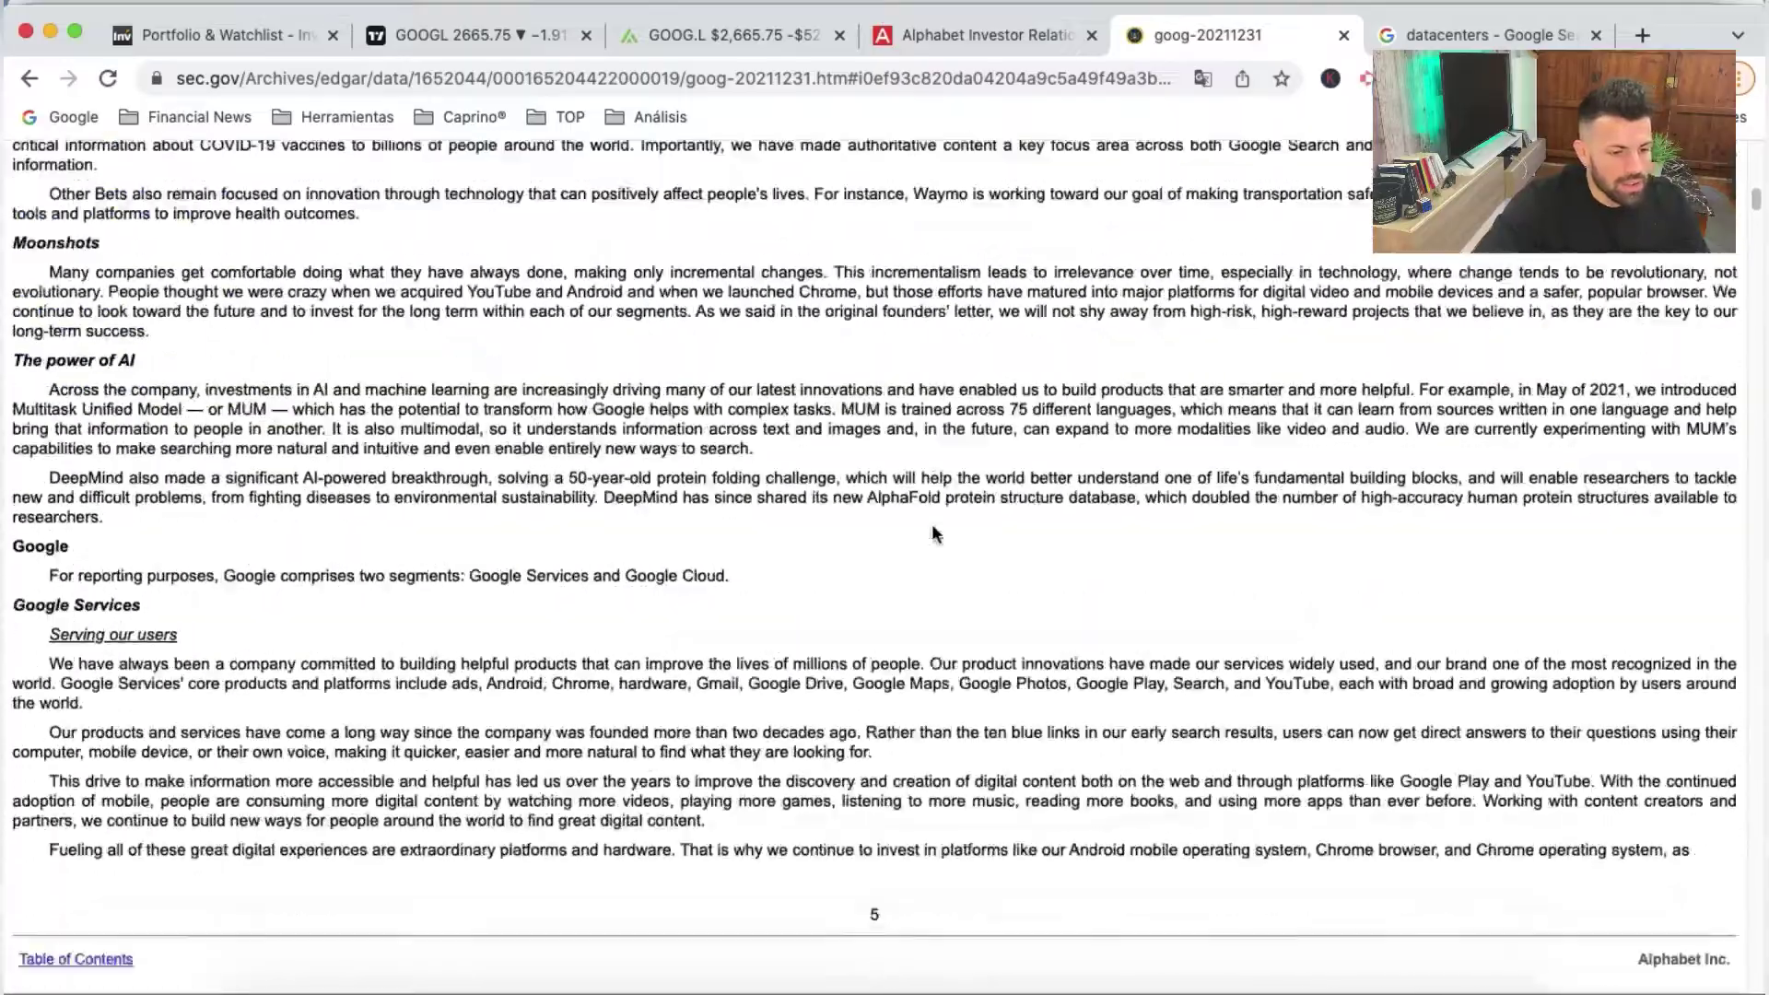
scroll(932, 523, "up", 10)
scroll(884, 503, "up", 15)
scroll(884, 502, "down", 5)
scroll(883, 502, "down", 5)
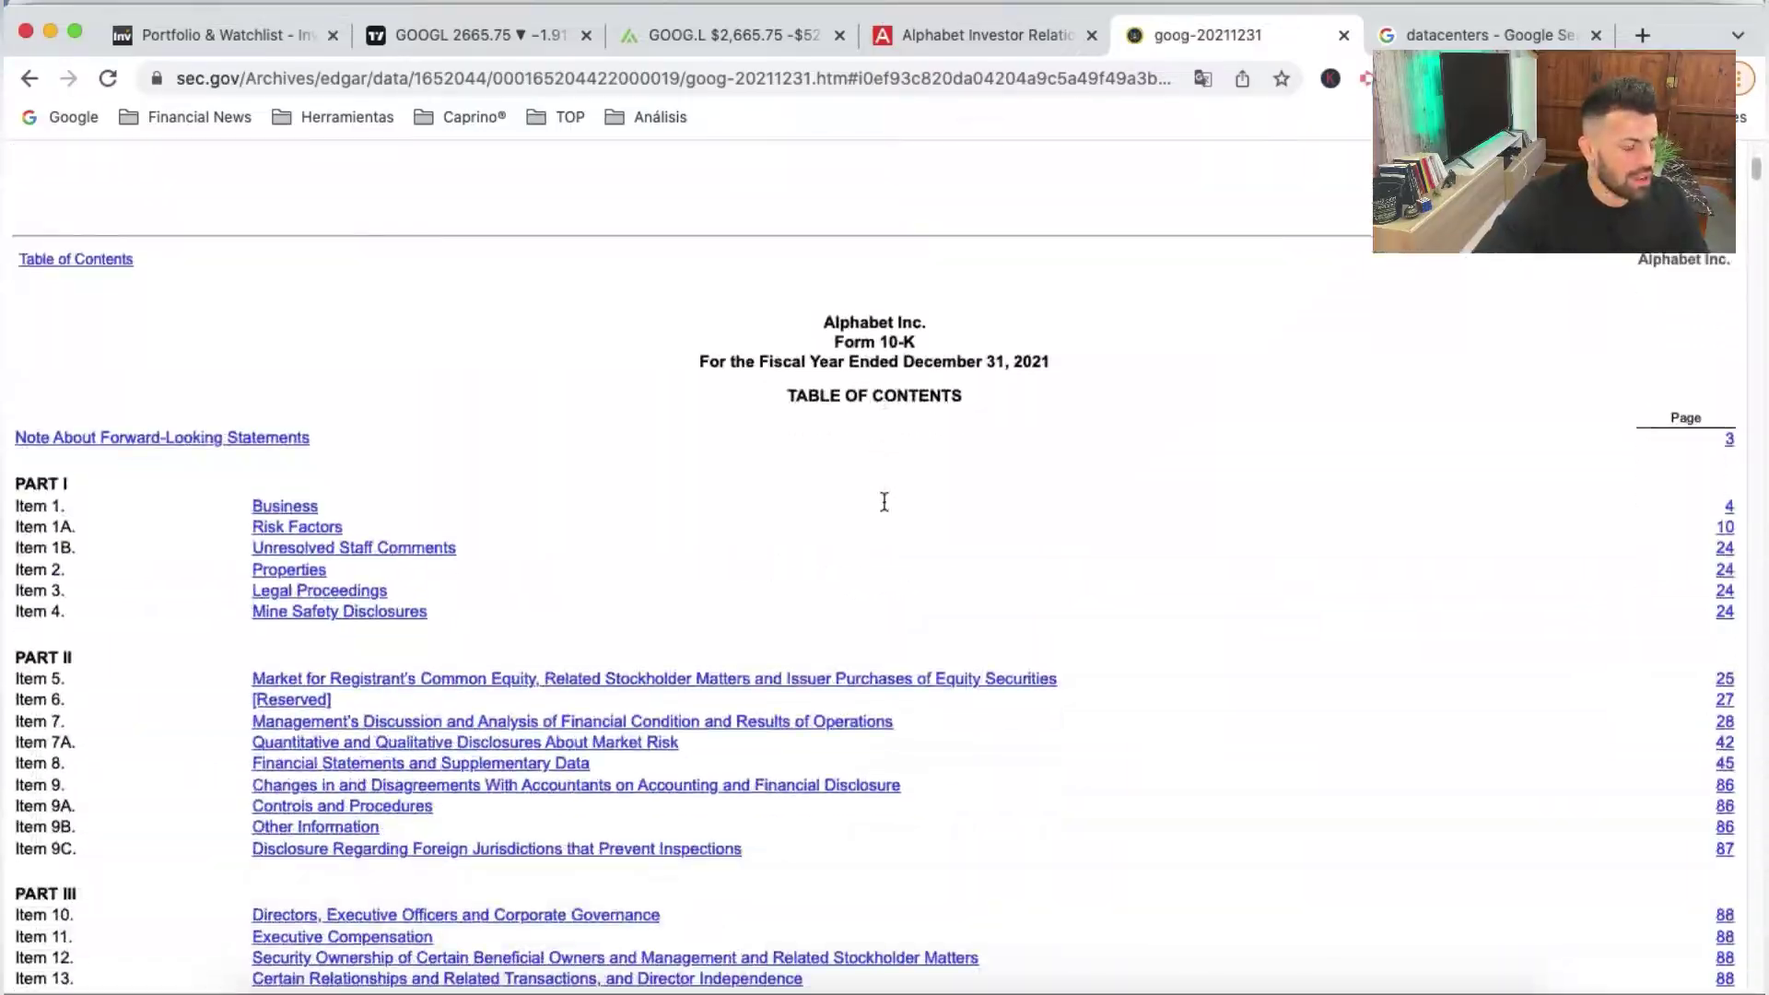
scroll(884, 503, "down", 3)
scroll(541, 696, "down", 3)
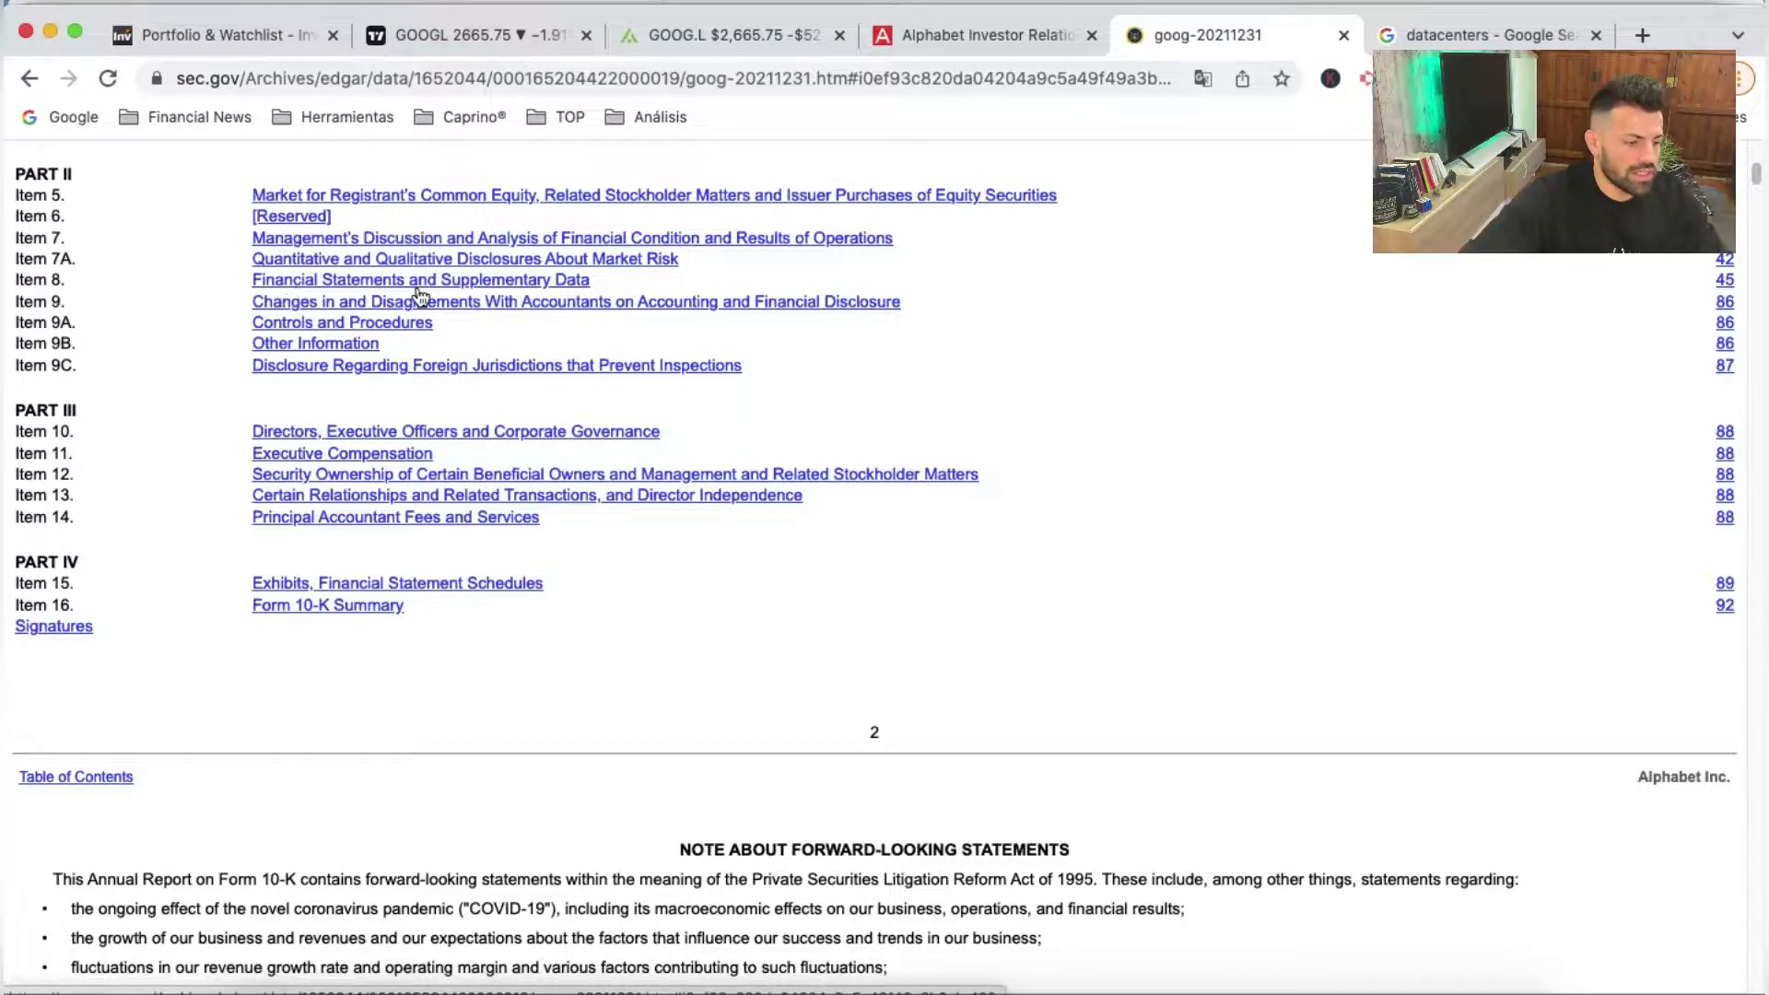
left_click(495, 281)
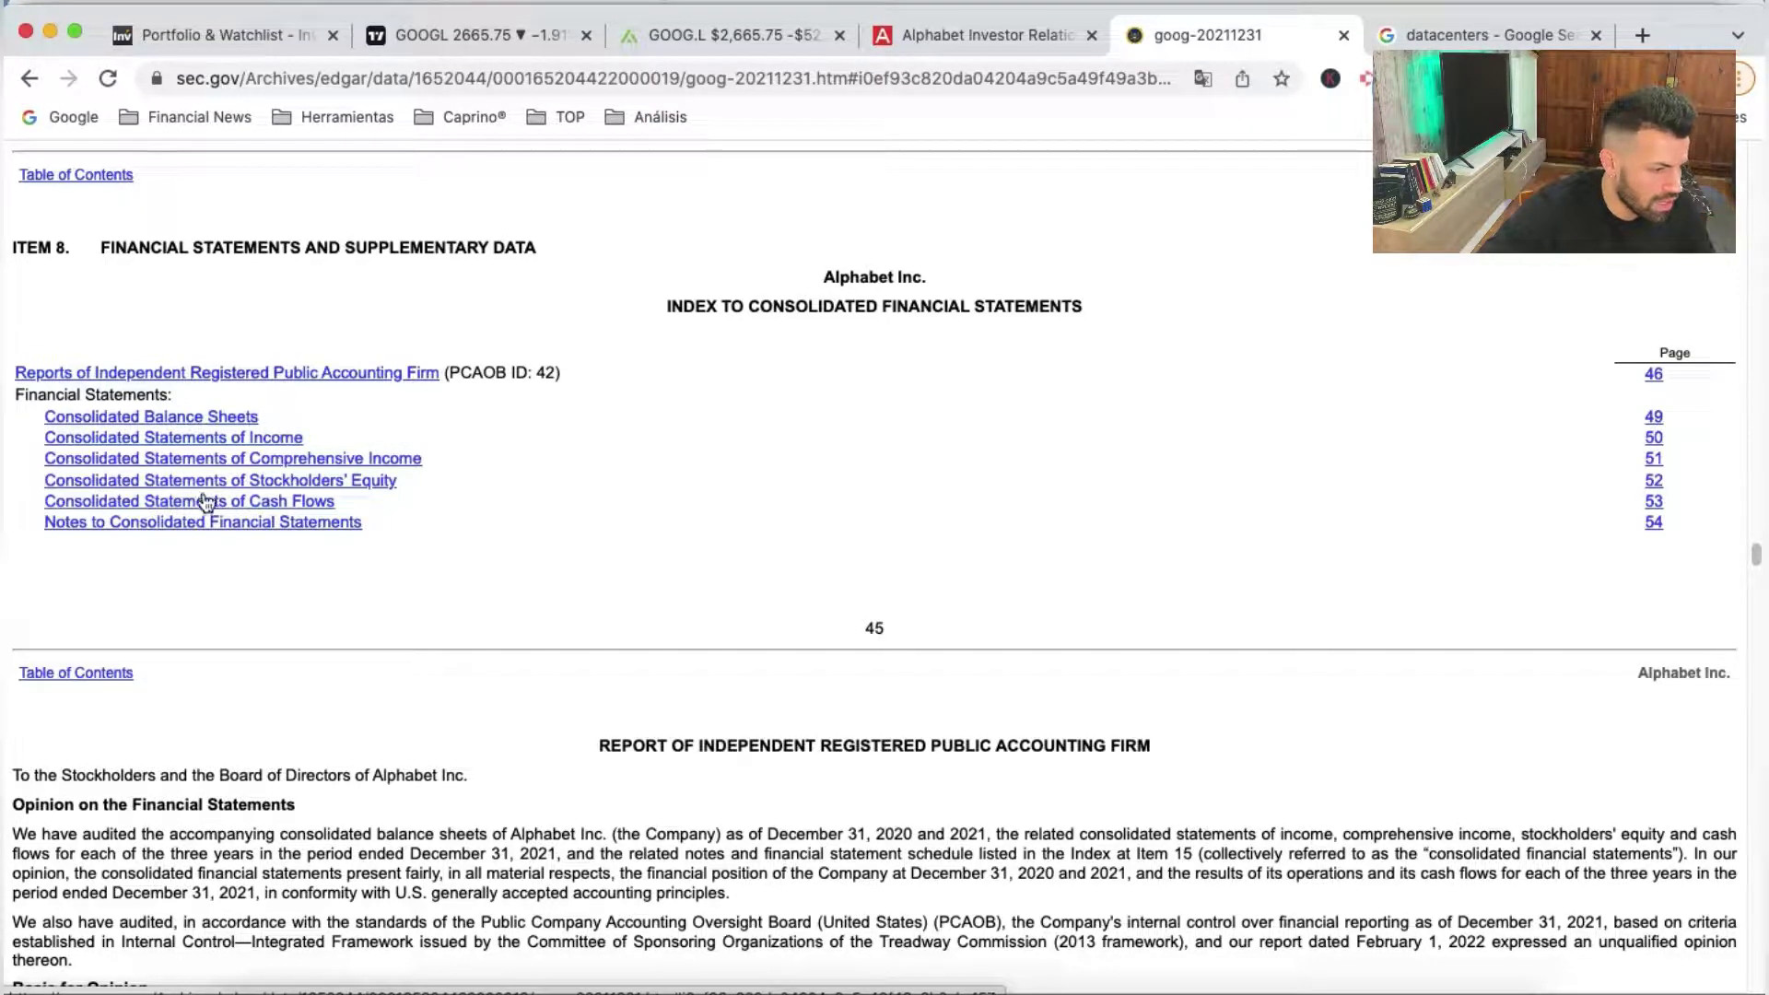
Jump to the consolidated cash flow statement and highlight the Notes to Consolidated Financial Statements heading
left_click(122, 502)
scroll(1319, 490, "down", 2)
scroll(1310, 491, "down", 2)
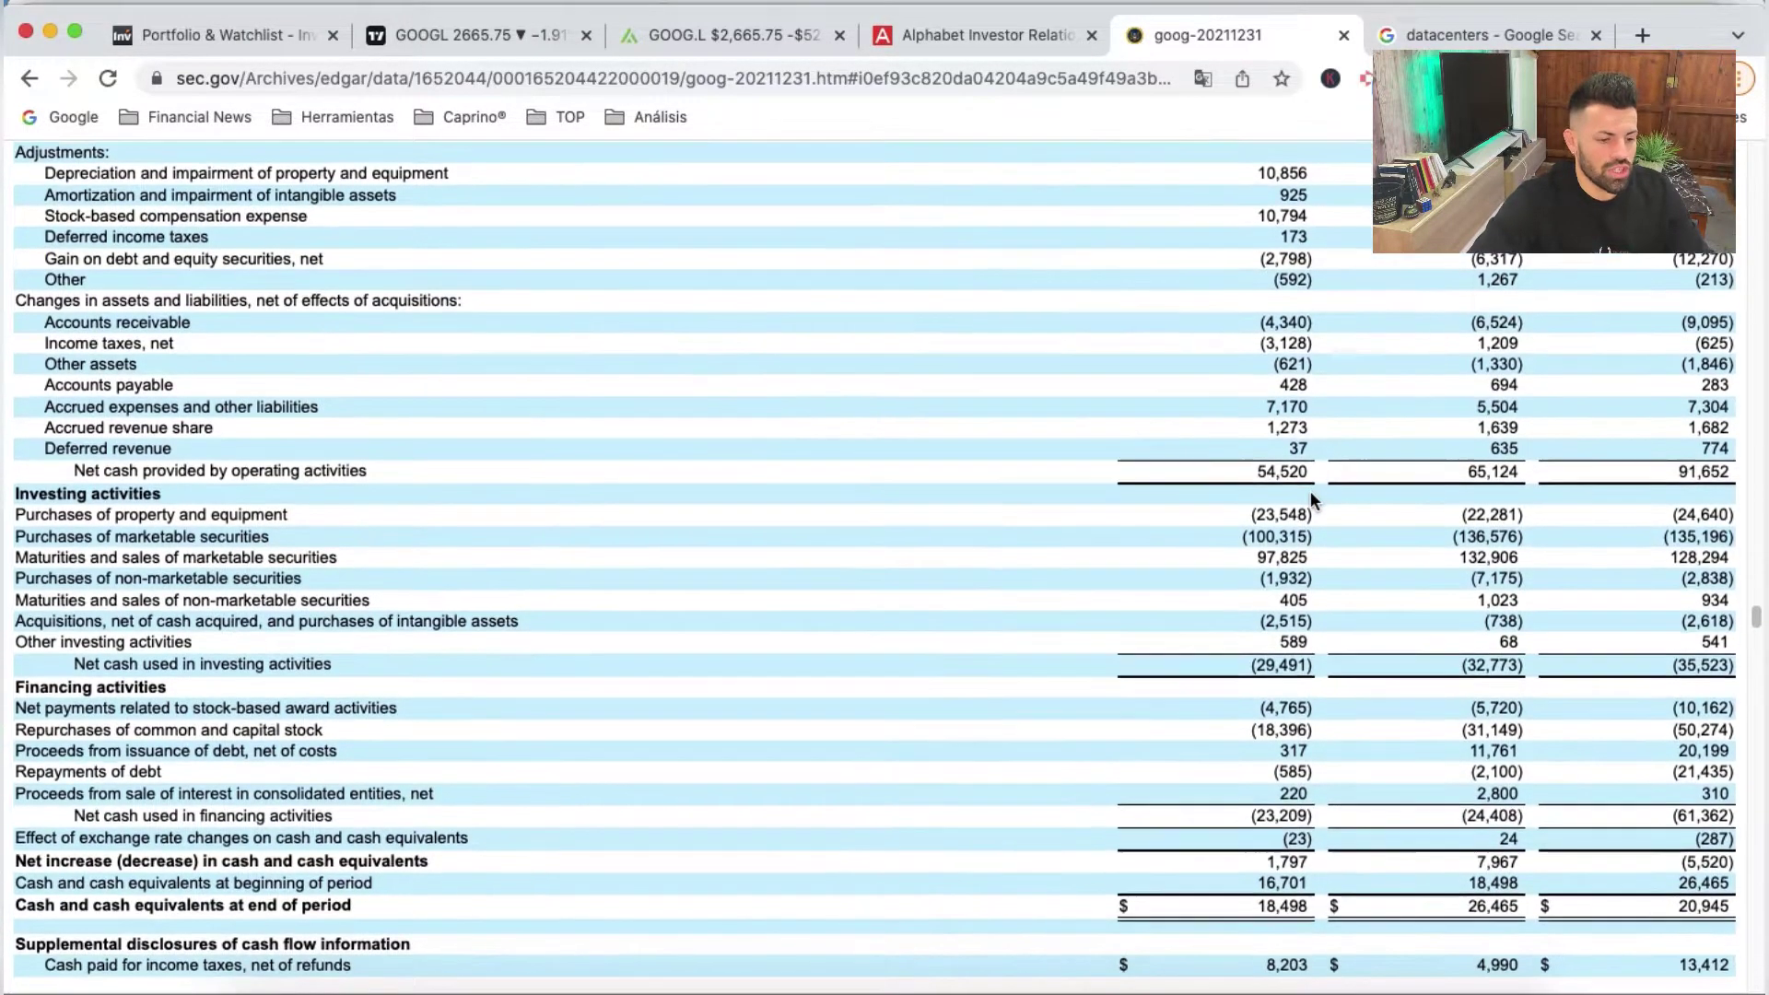
scroll(1013, 450, "down", 4)
scroll(1009, 444, "down", 2)
scroll(1009, 444, "down", 2)
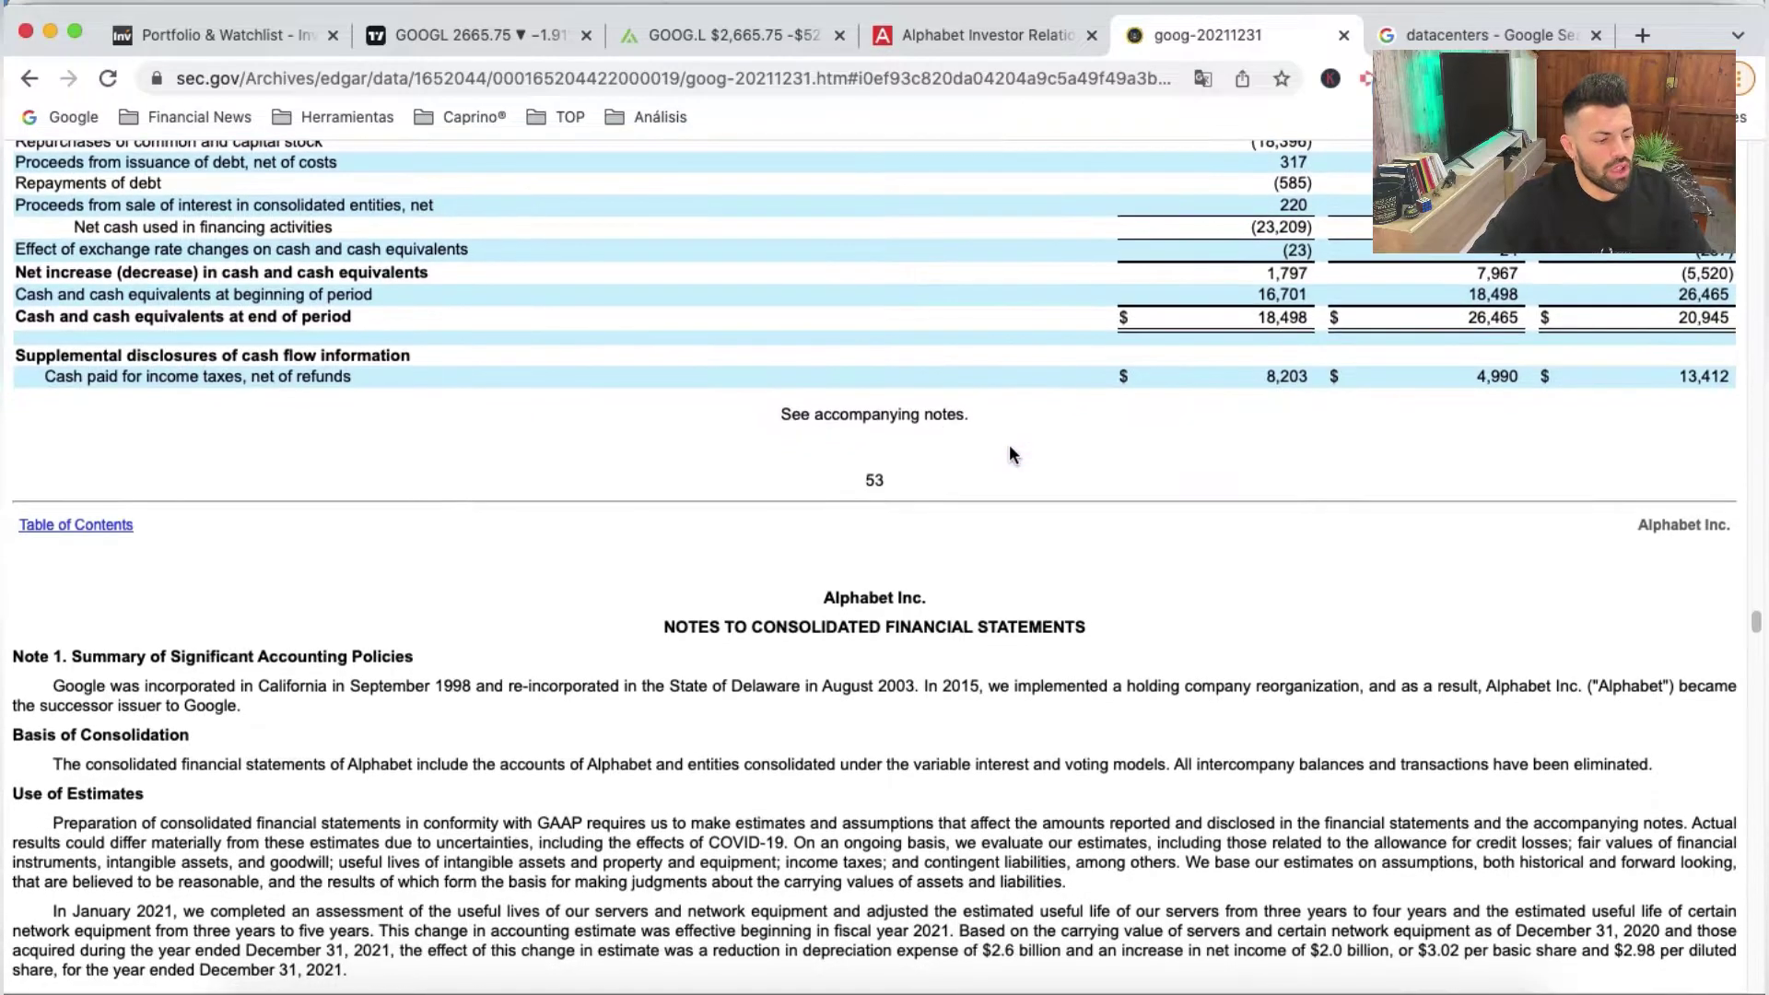
left_click_drag(1114, 630, 627, 628)
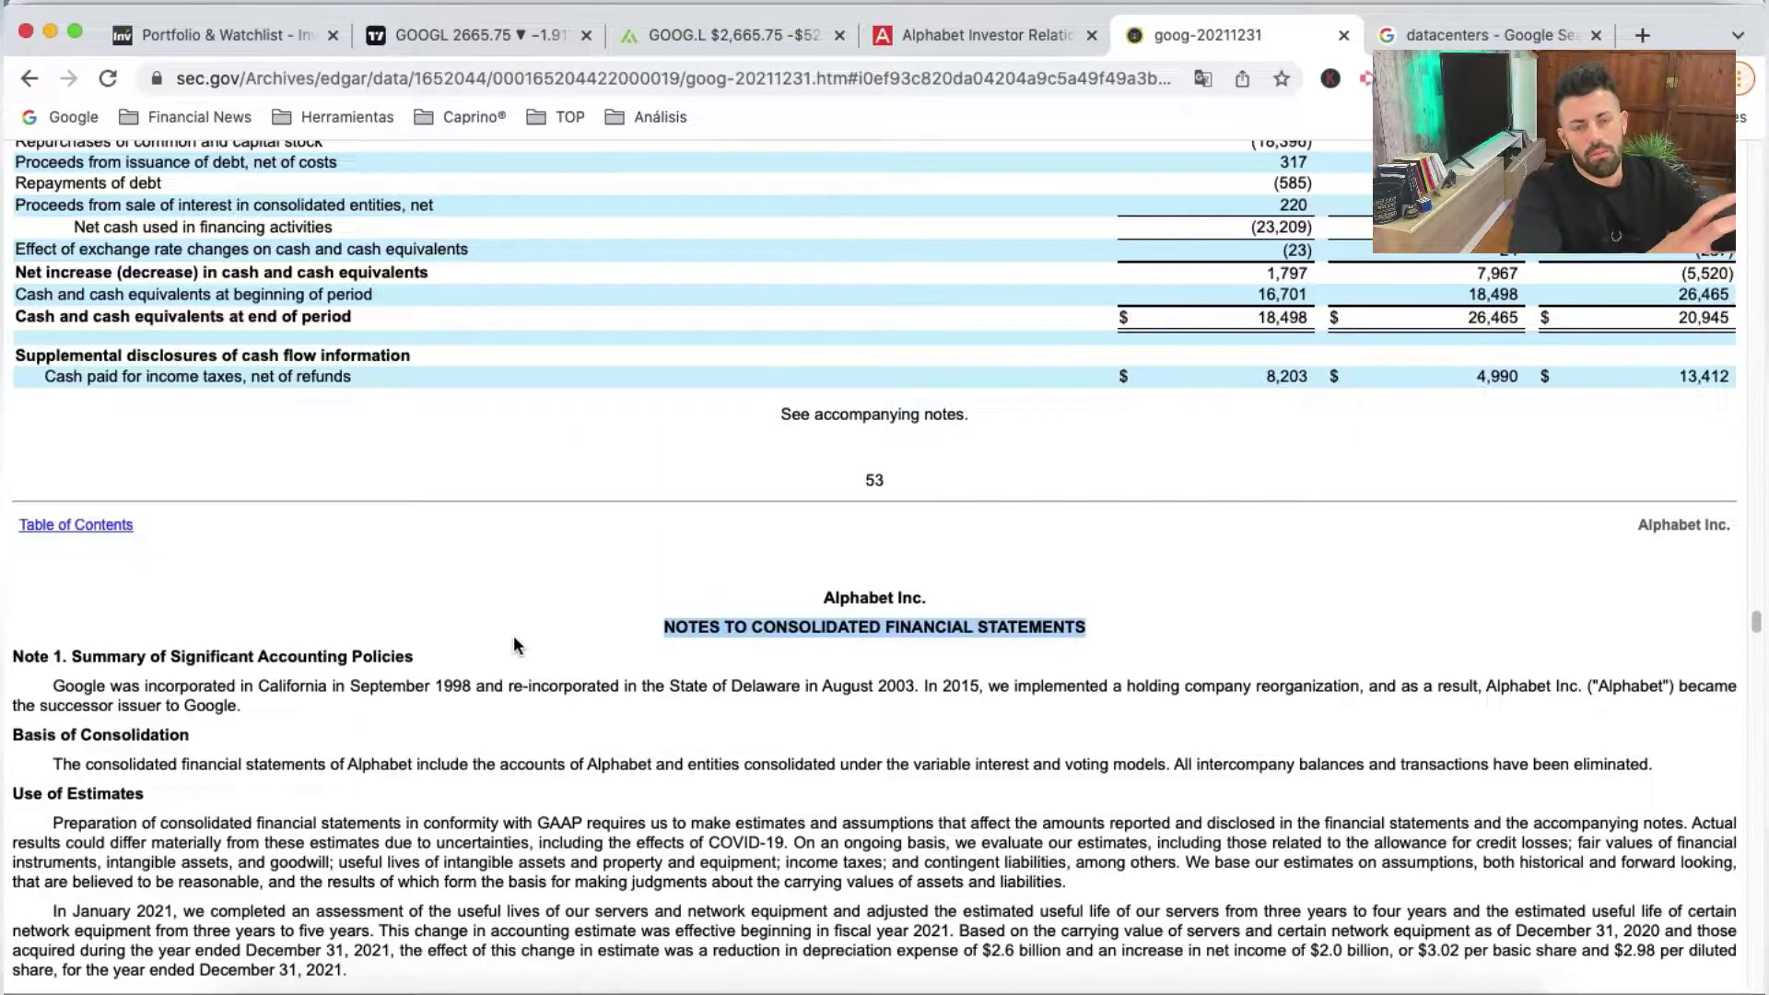
Return to the contents and open the Notes to Consolidated Financial Statements through the Item 8 index
left_click(73, 526)
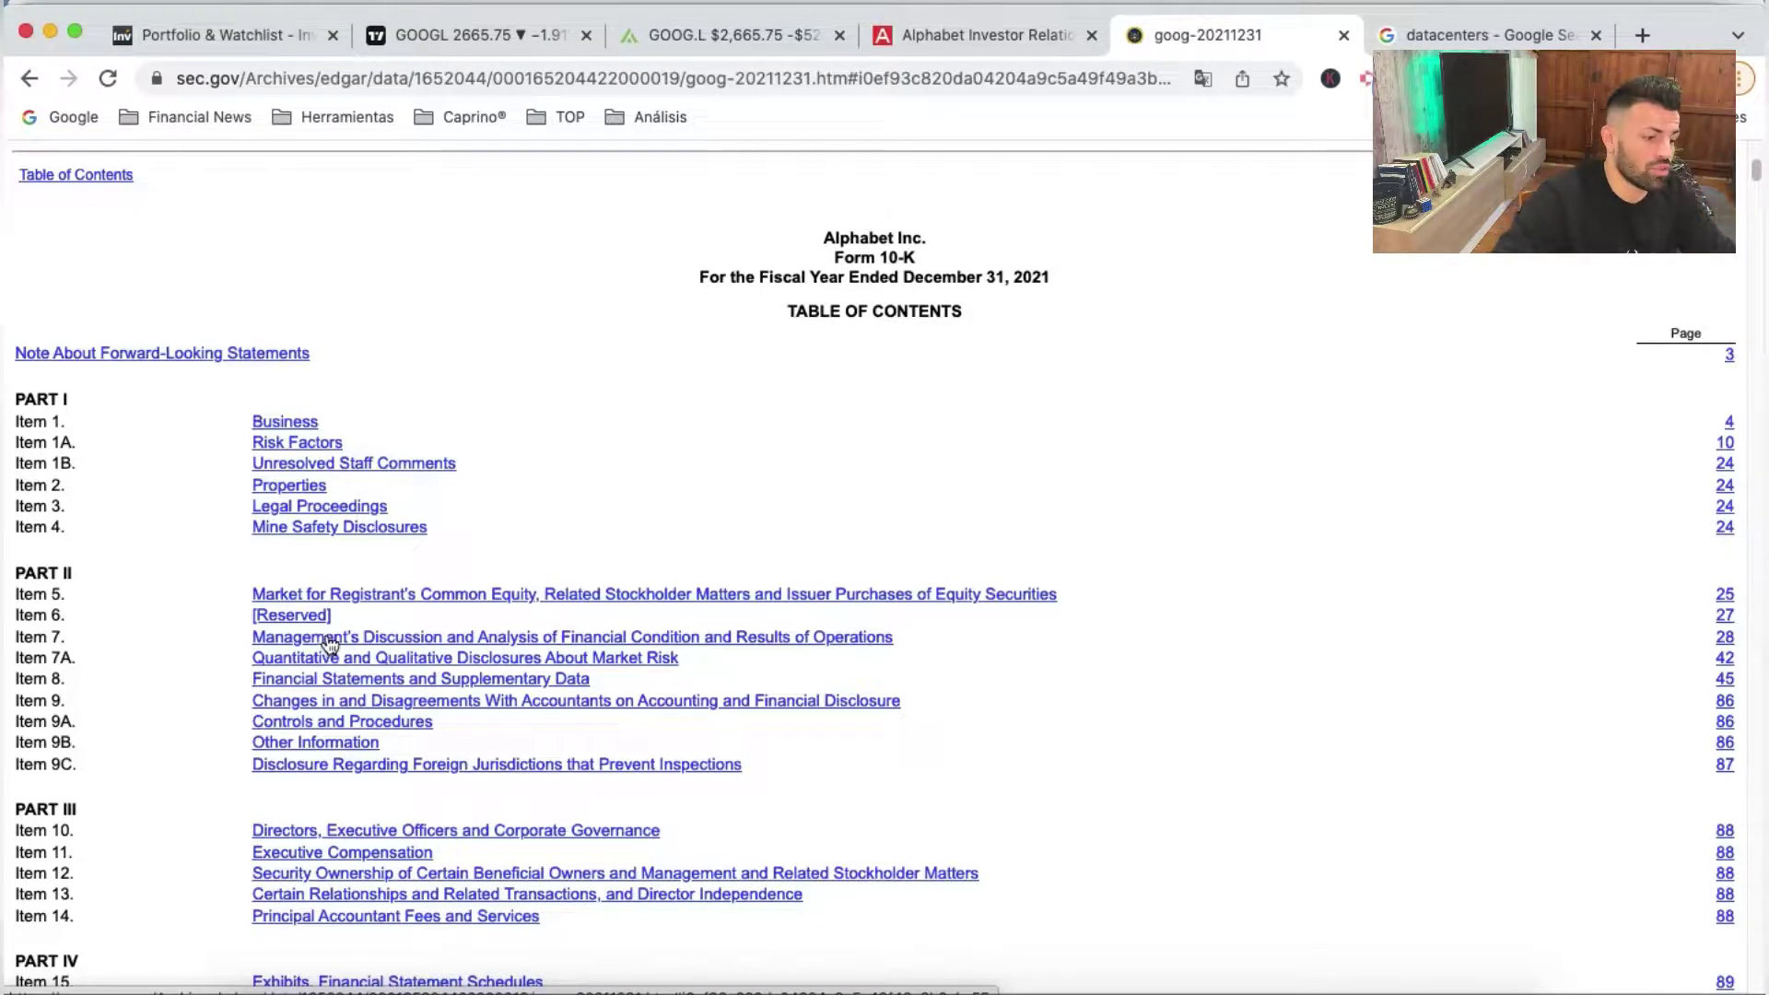
scroll(334, 845, "down", 1)
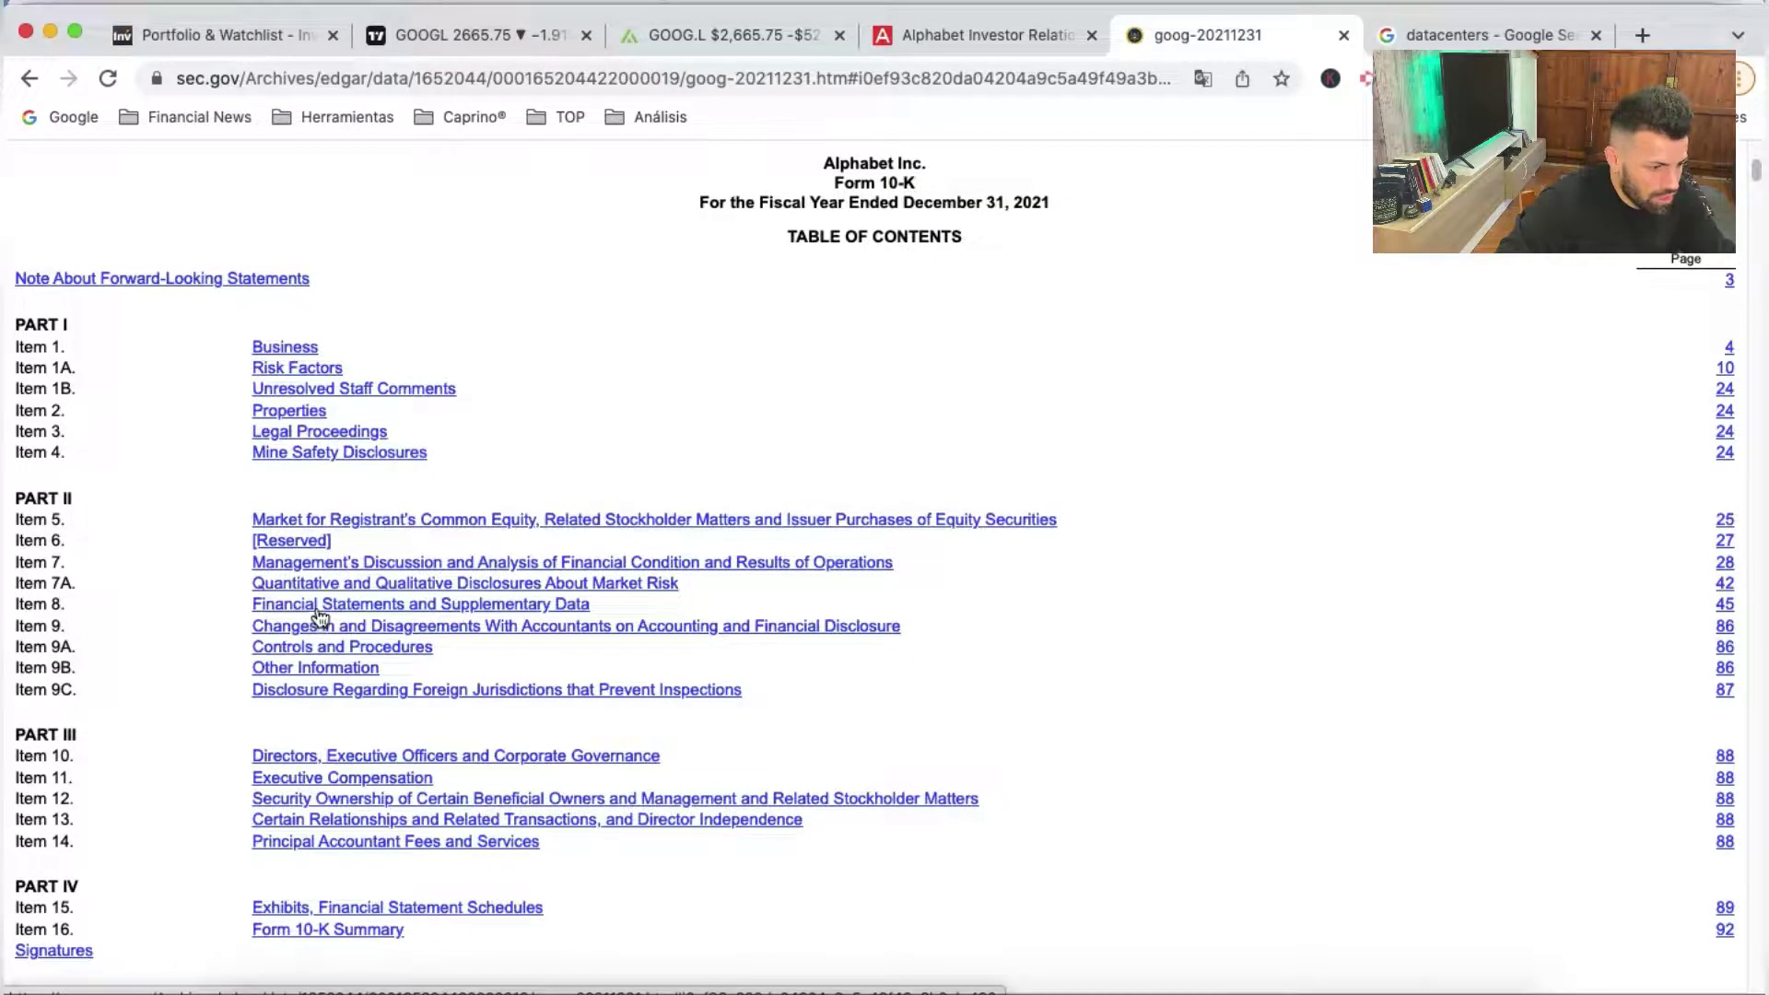
left_click(318, 606)
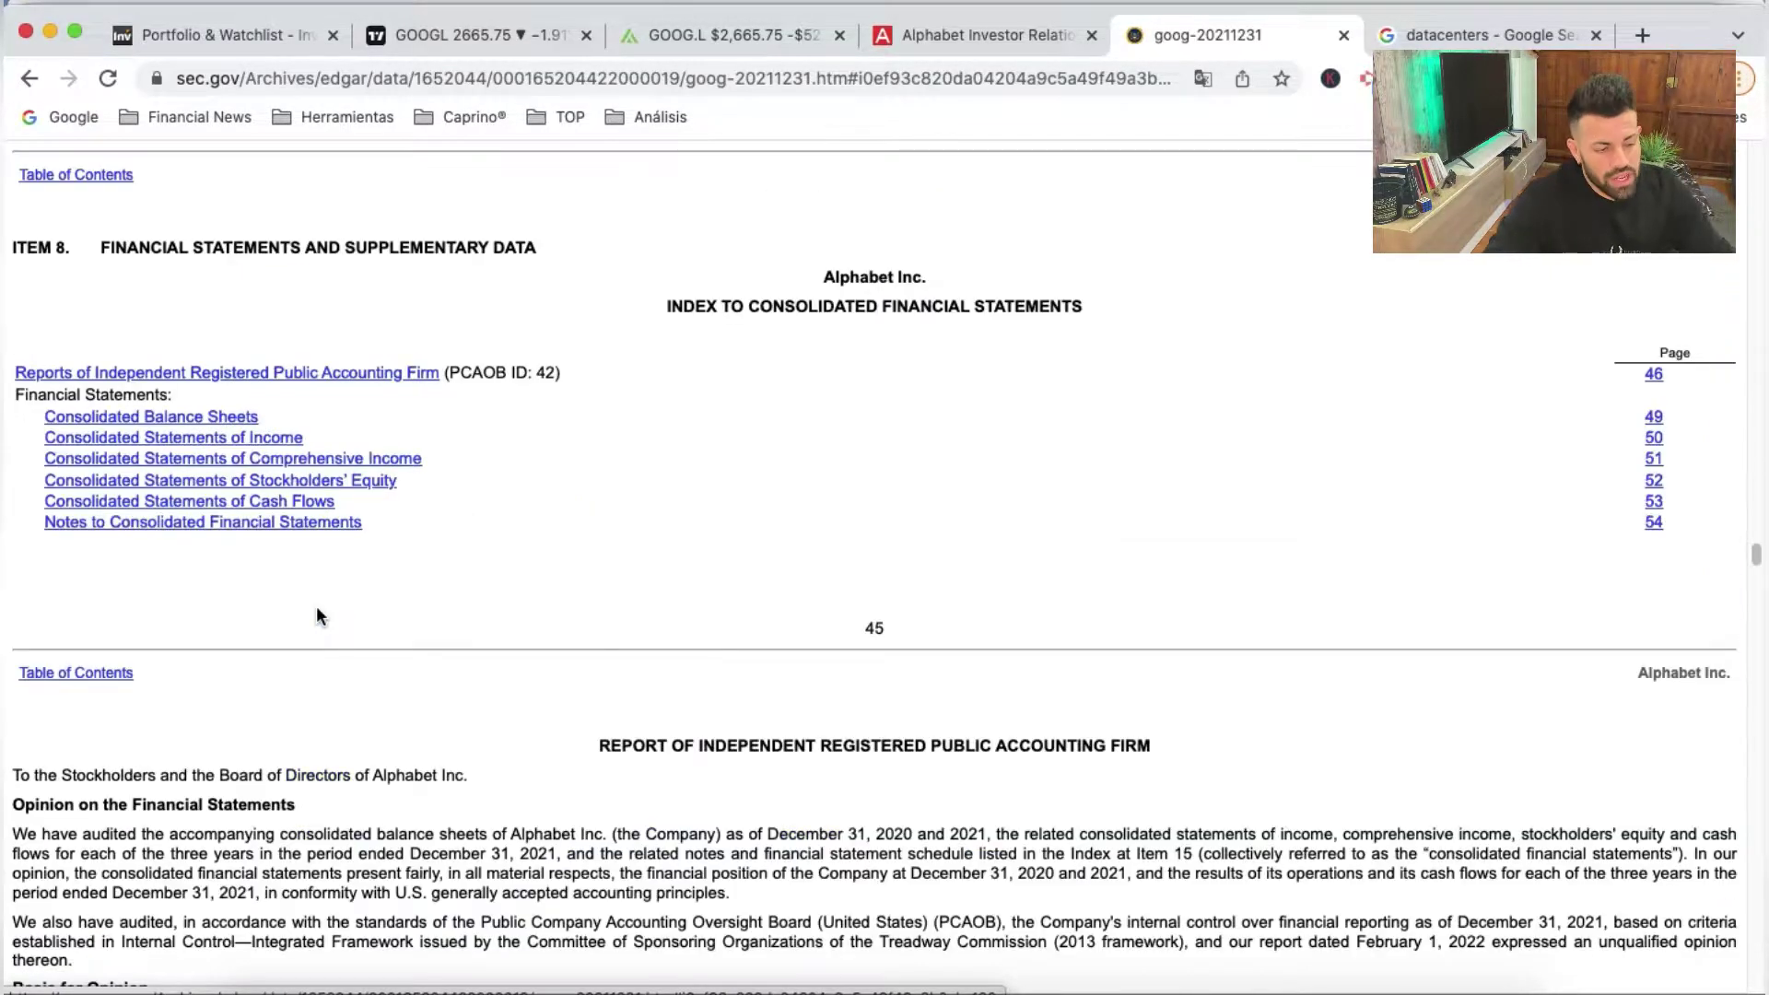
left_click(191, 524)
Locate and highlight the Google Cloud revenues heading in the revenue notes
scroll(763, 459, "down", 3)
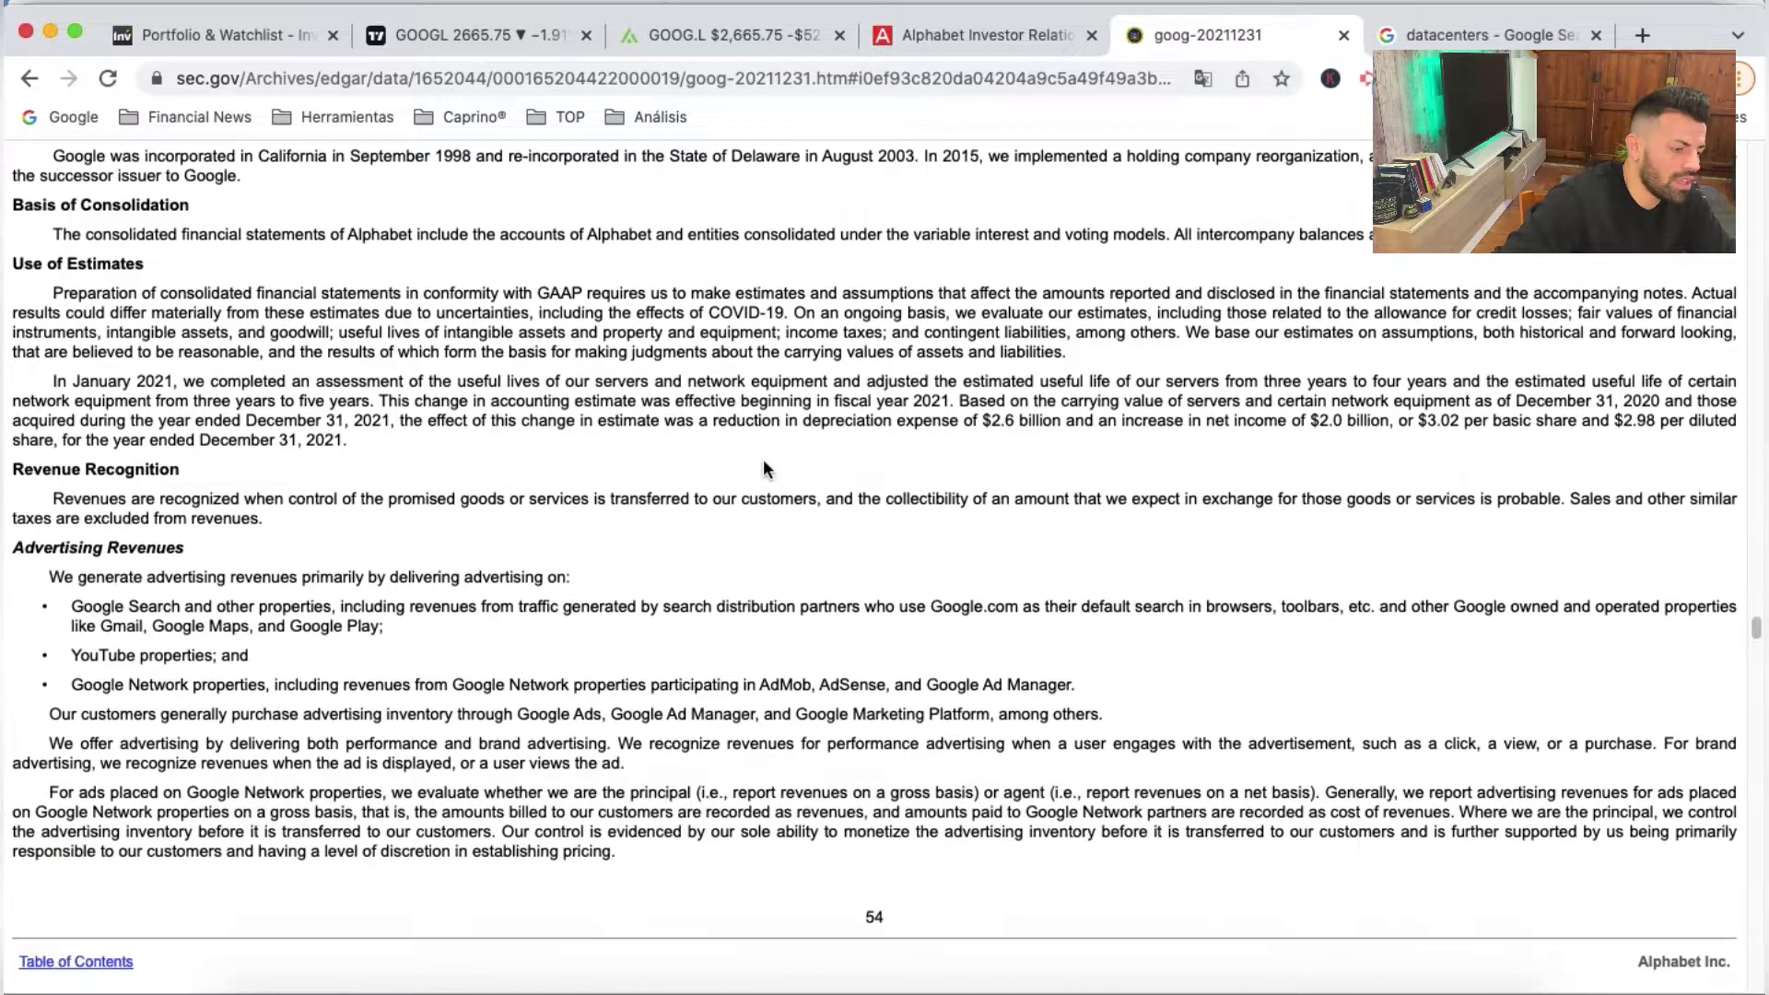
scroll(763, 458, "down", 5)
scroll(763, 459, "down", 2)
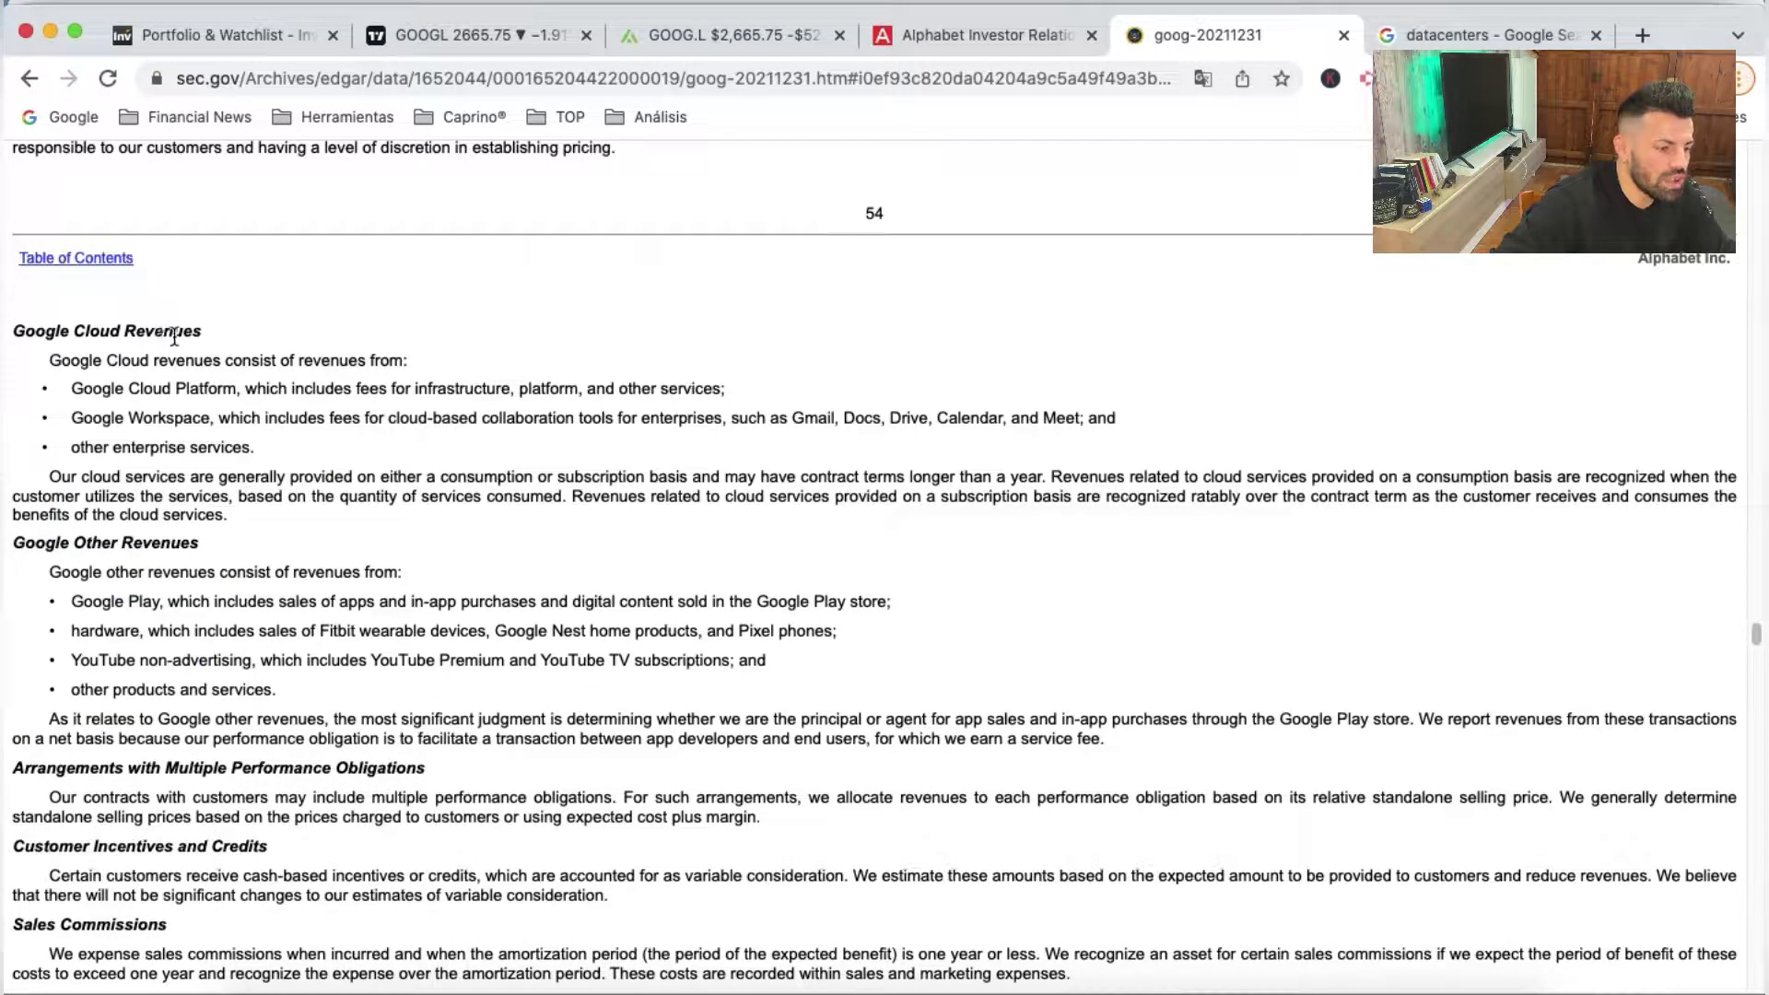
left_click_drag(174, 336, 50, 321)
double_click(37, 541)
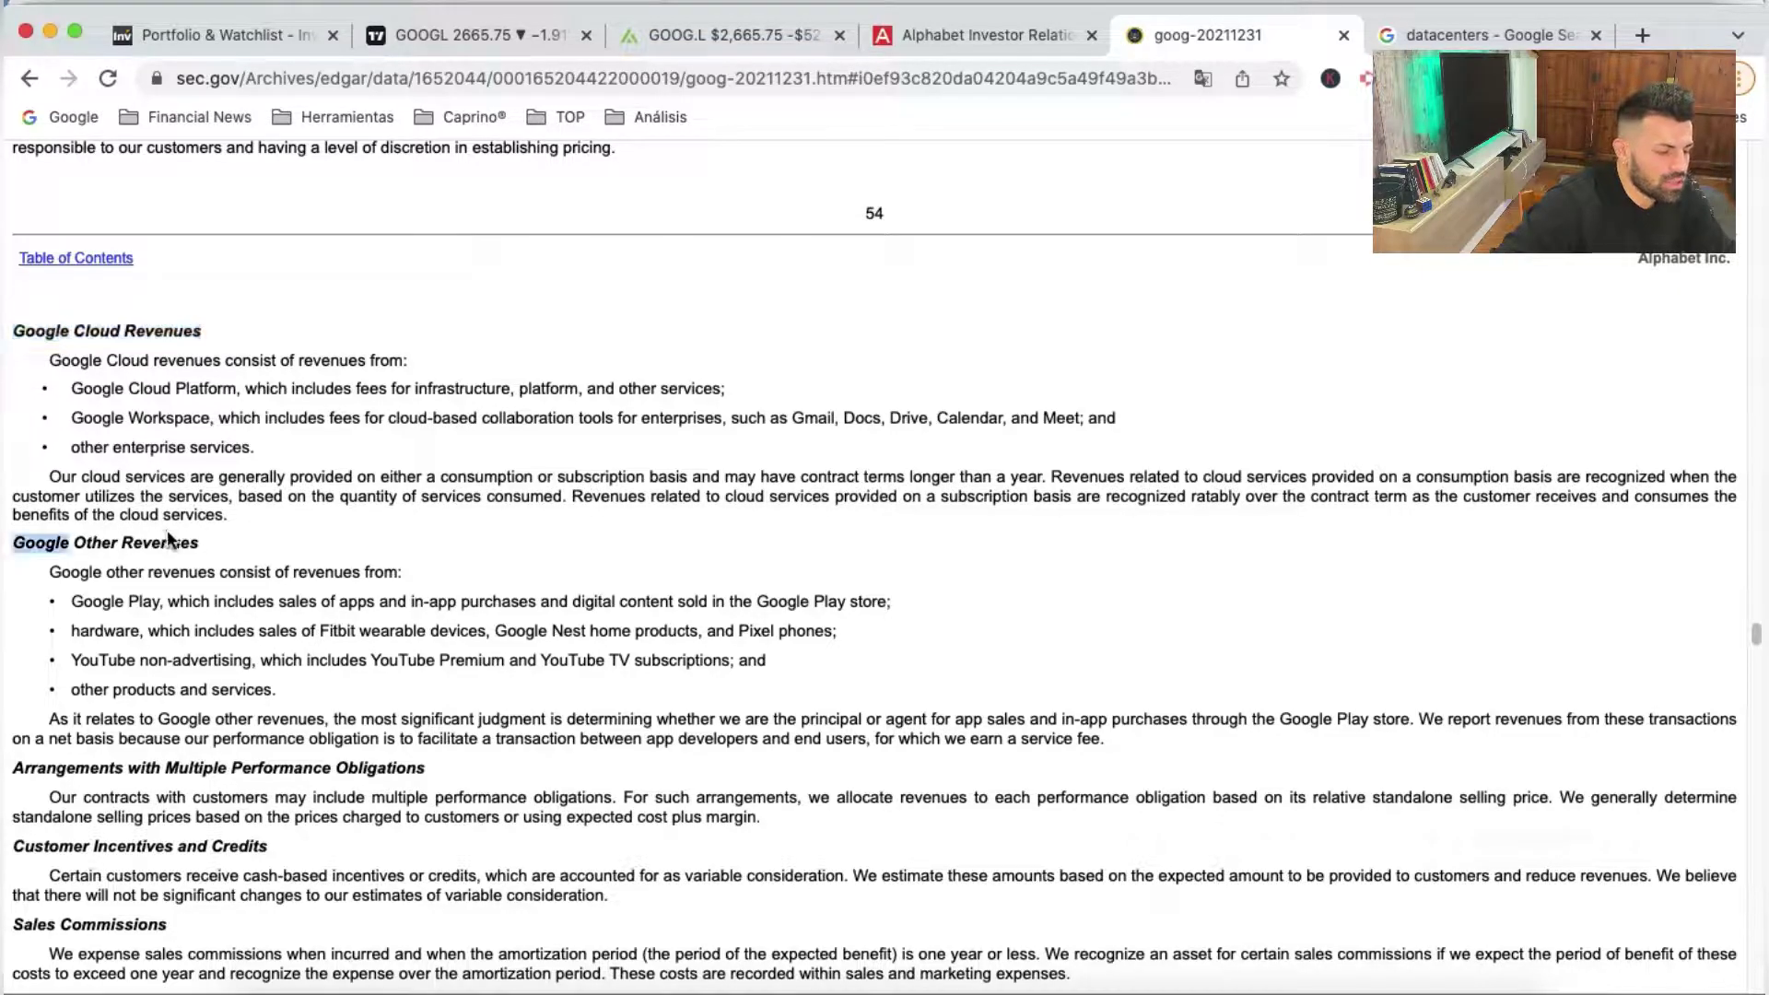
left_click(37, 542)
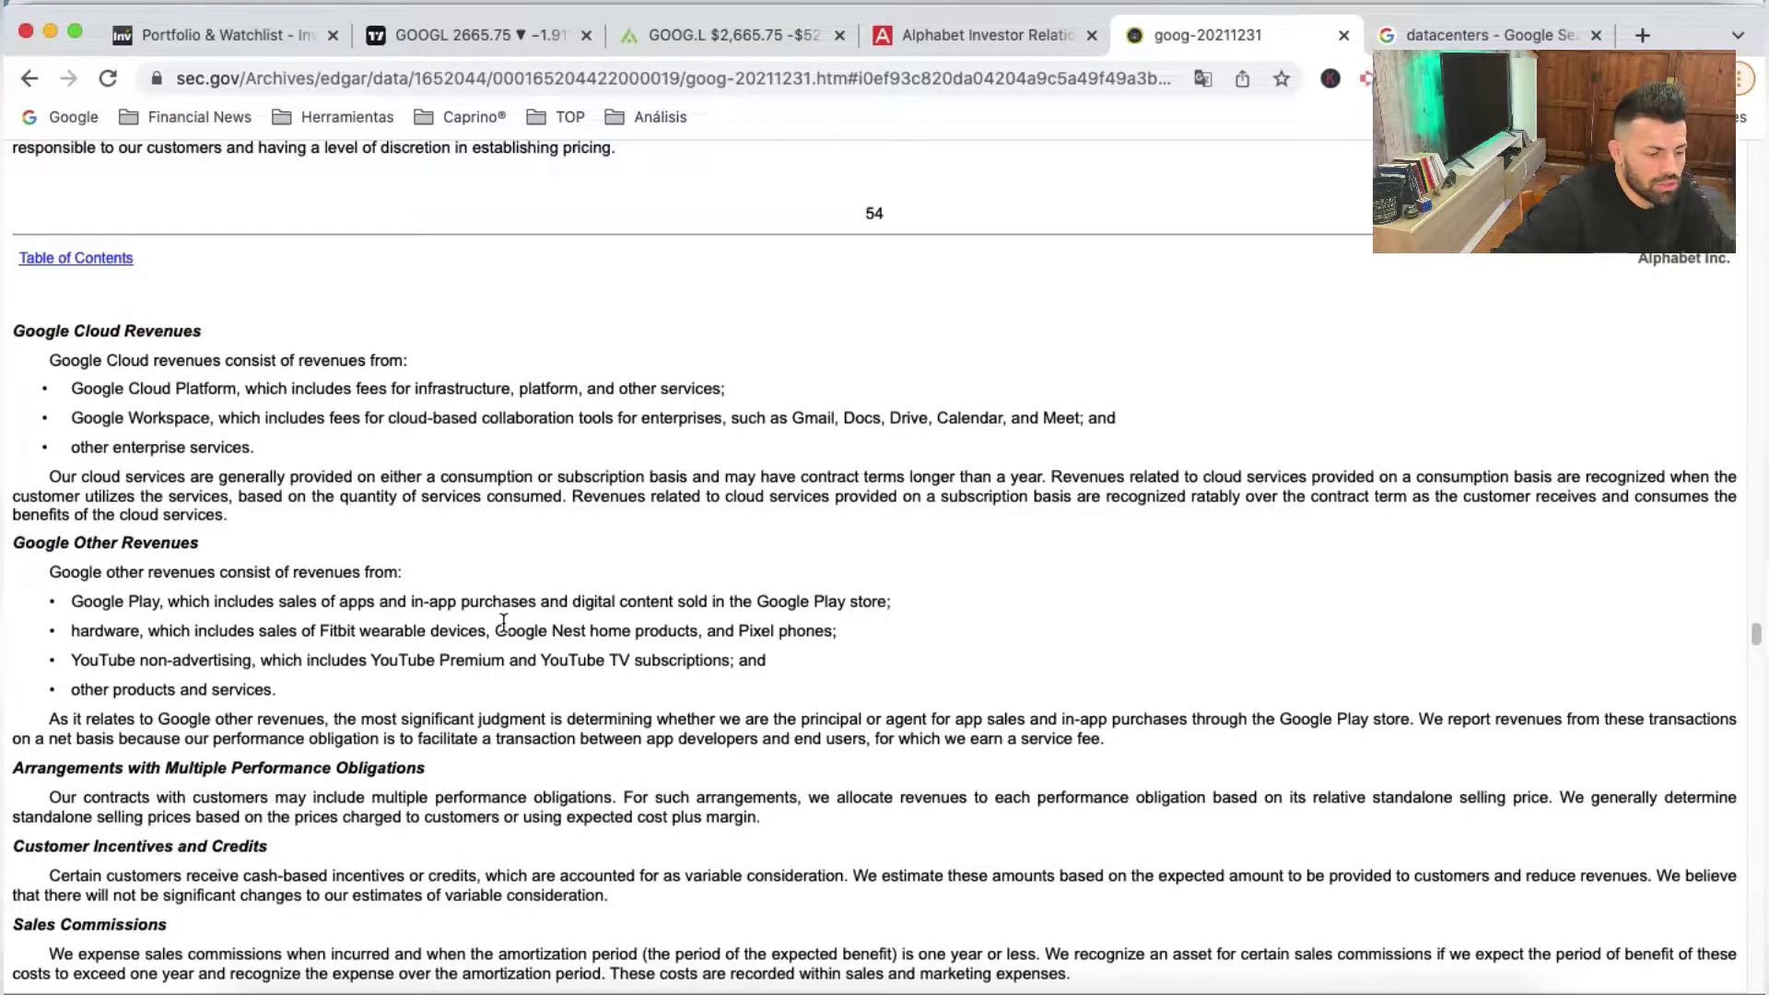
Scroll back up past the income statement and jump to the filing's table of contents
scroll(503, 623, "up", 6)
scroll(503, 610, "up", 15)
scroll(479, 590, "up", 12)
scroll(435, 562, "up", 4)
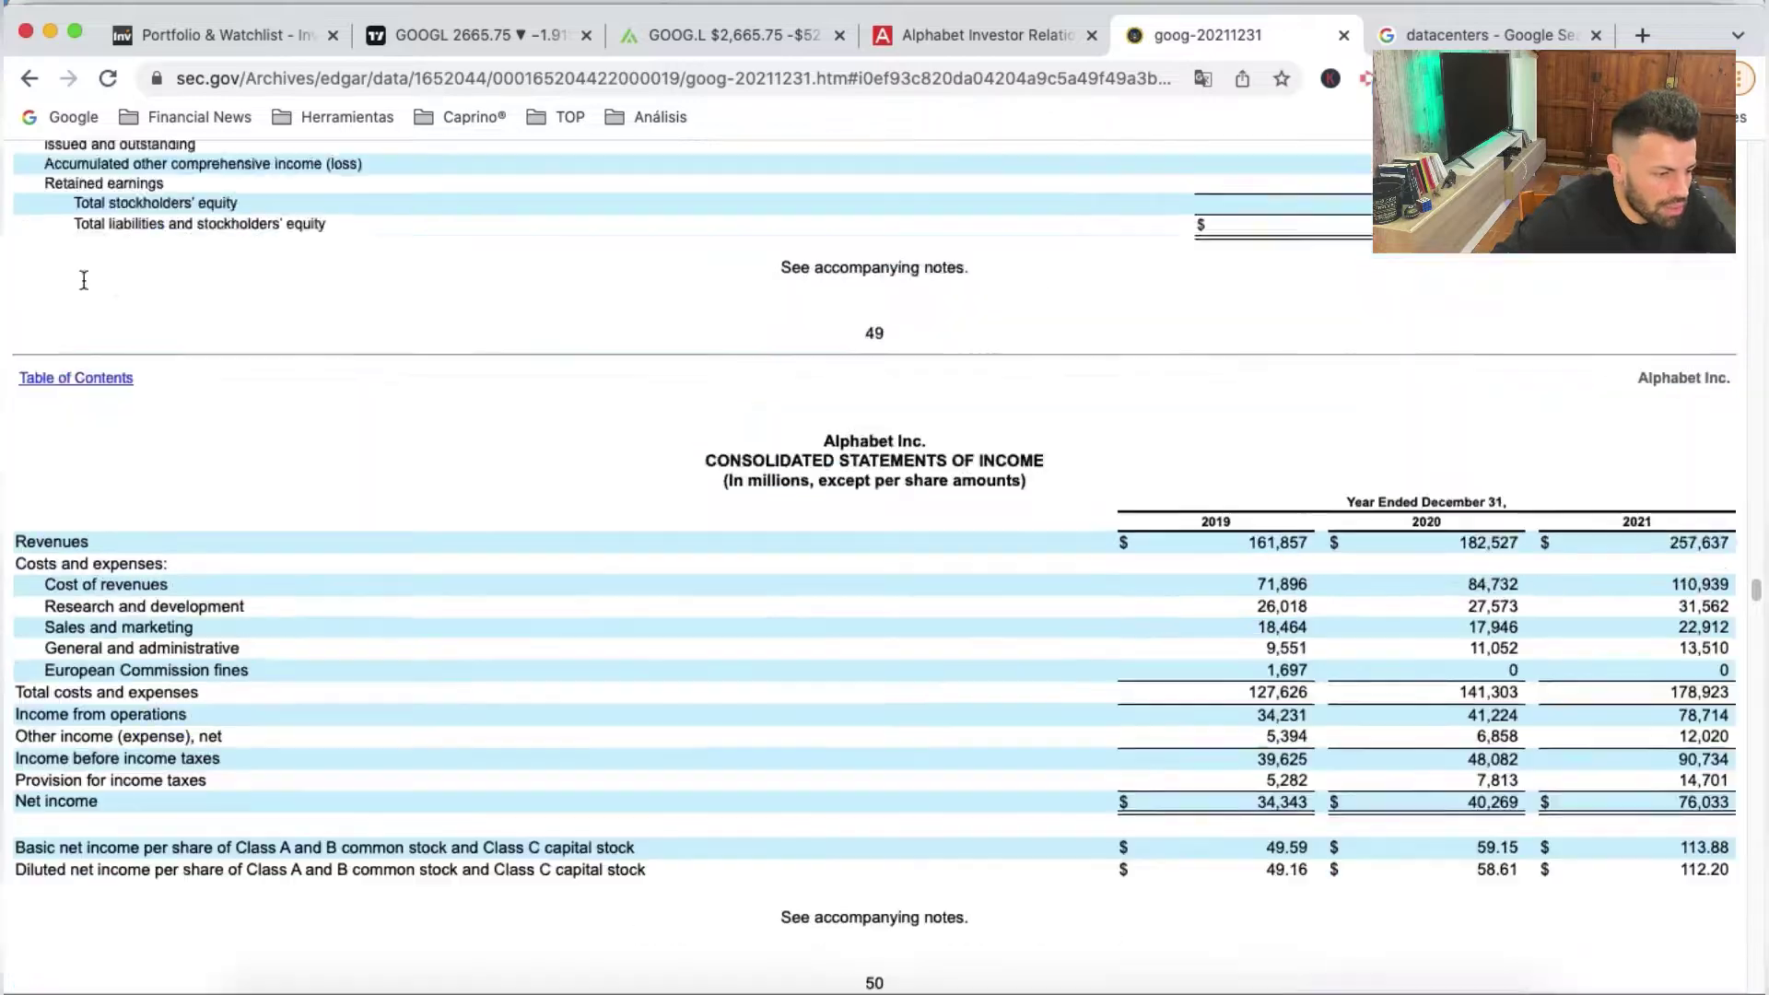
scroll(84, 280, "up", 8)
scroll(93, 369, "up", 8)
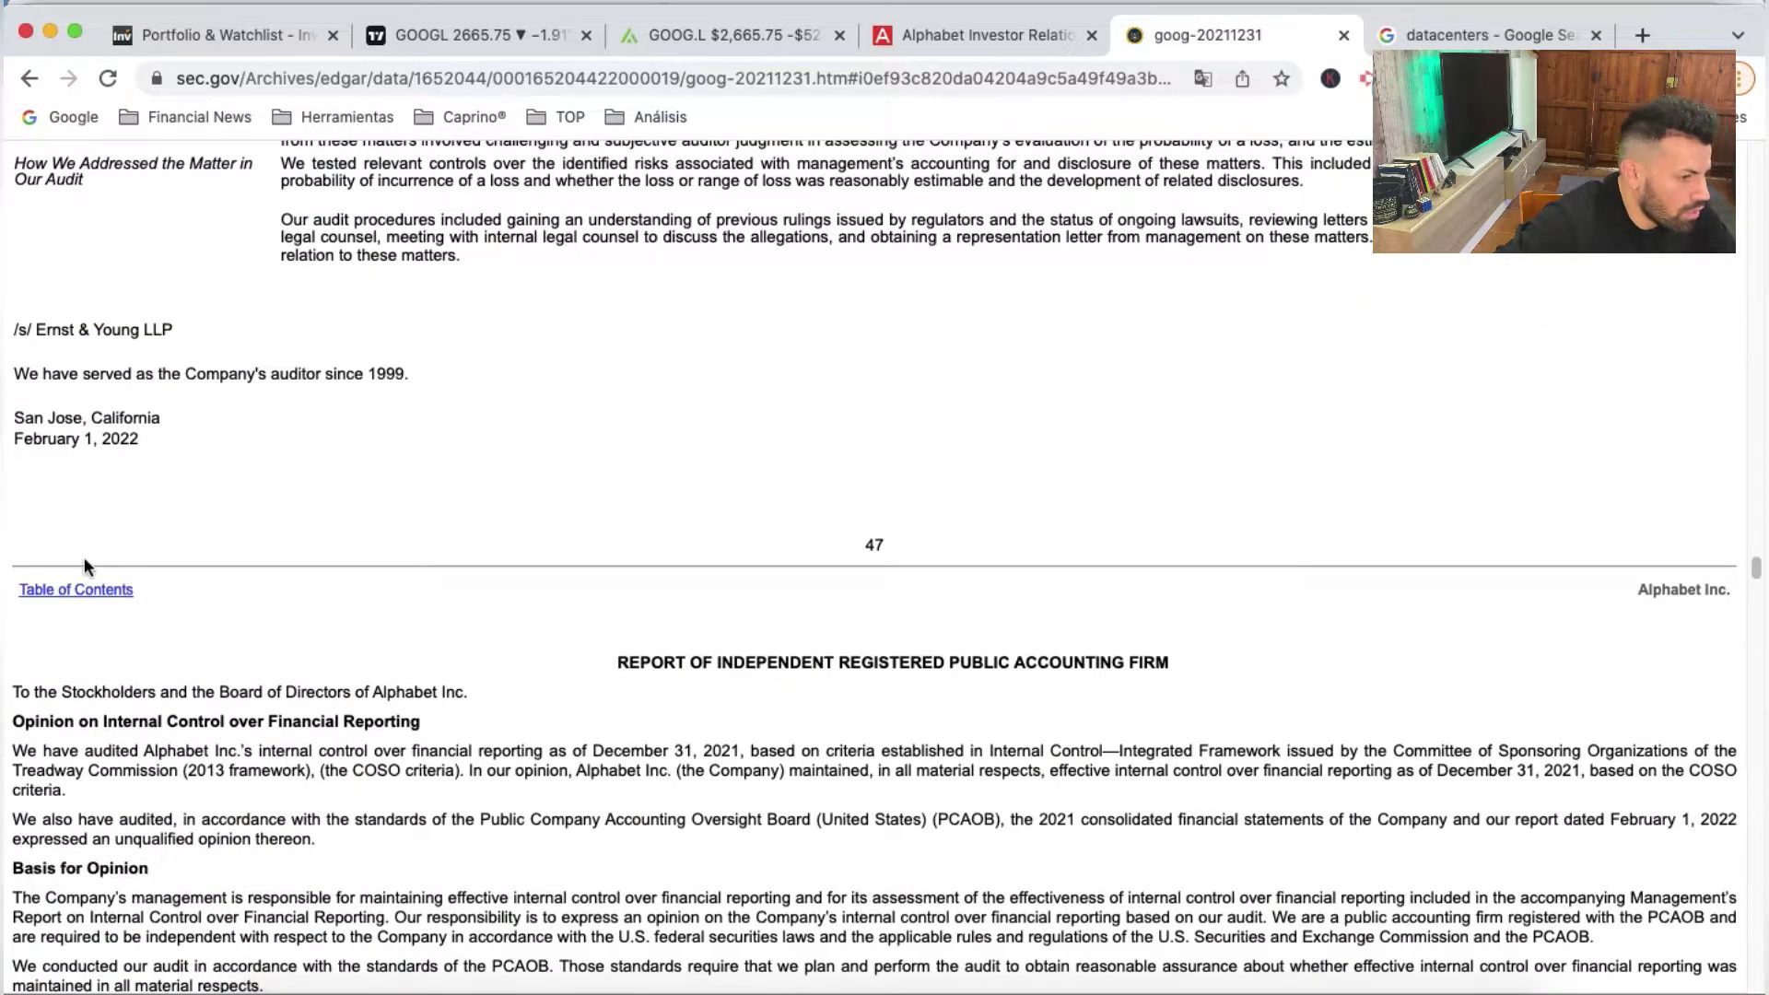
left_click(92, 590)
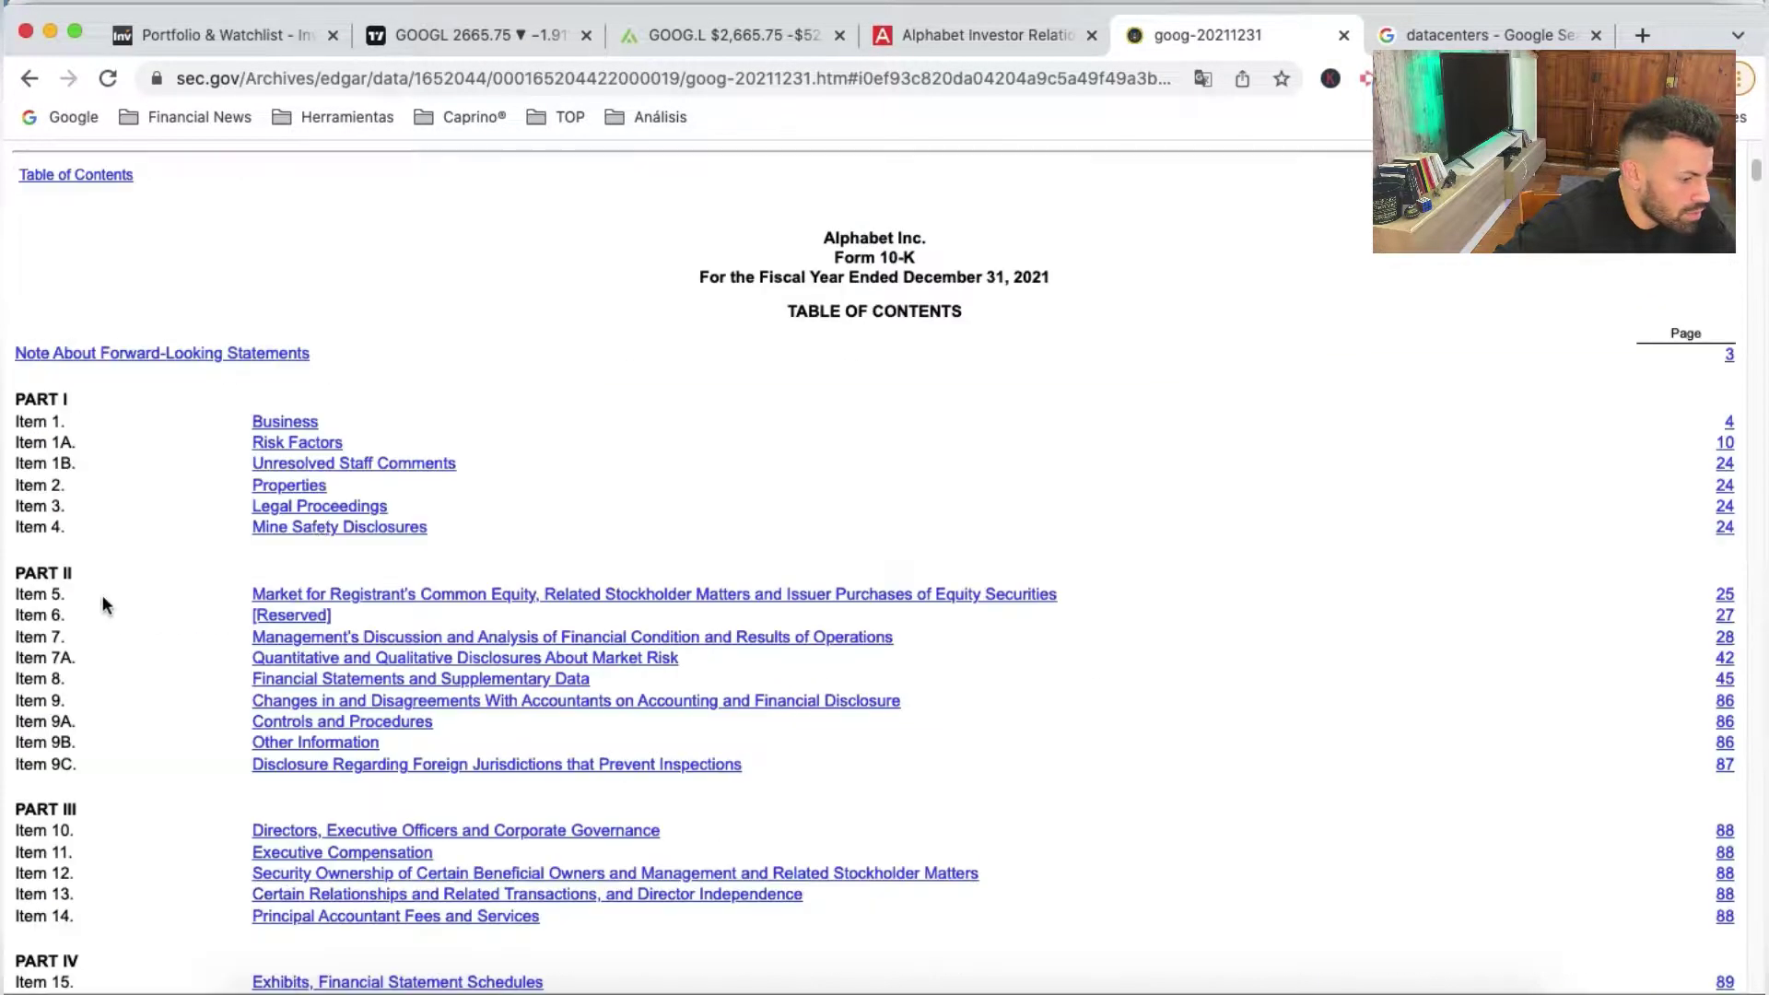
Open Item 7 and scroll to the page 33 revenues-by-type table
left_click(375, 642)
scroll(877, 460, "down", 5)
scroll(876, 453, "down", 12)
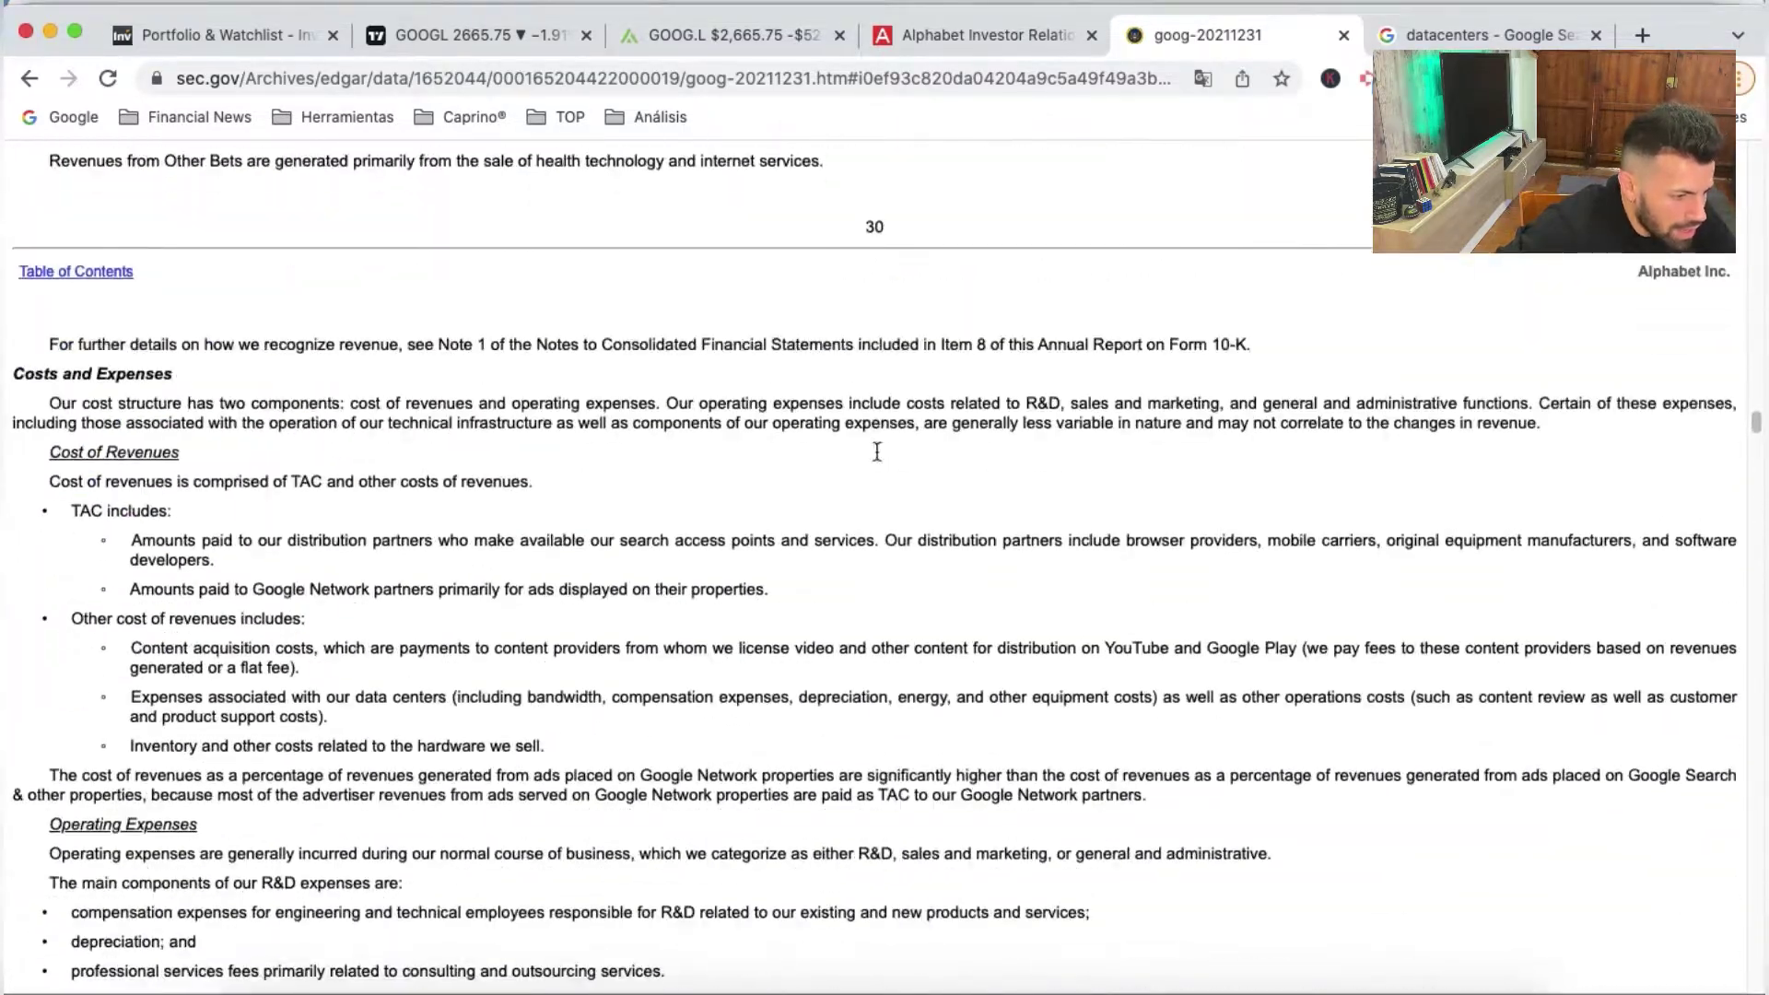
scroll(877, 452, "down", 10)
scroll(840, 465, "down", 4)
scroll(495, 368, "up", 1)
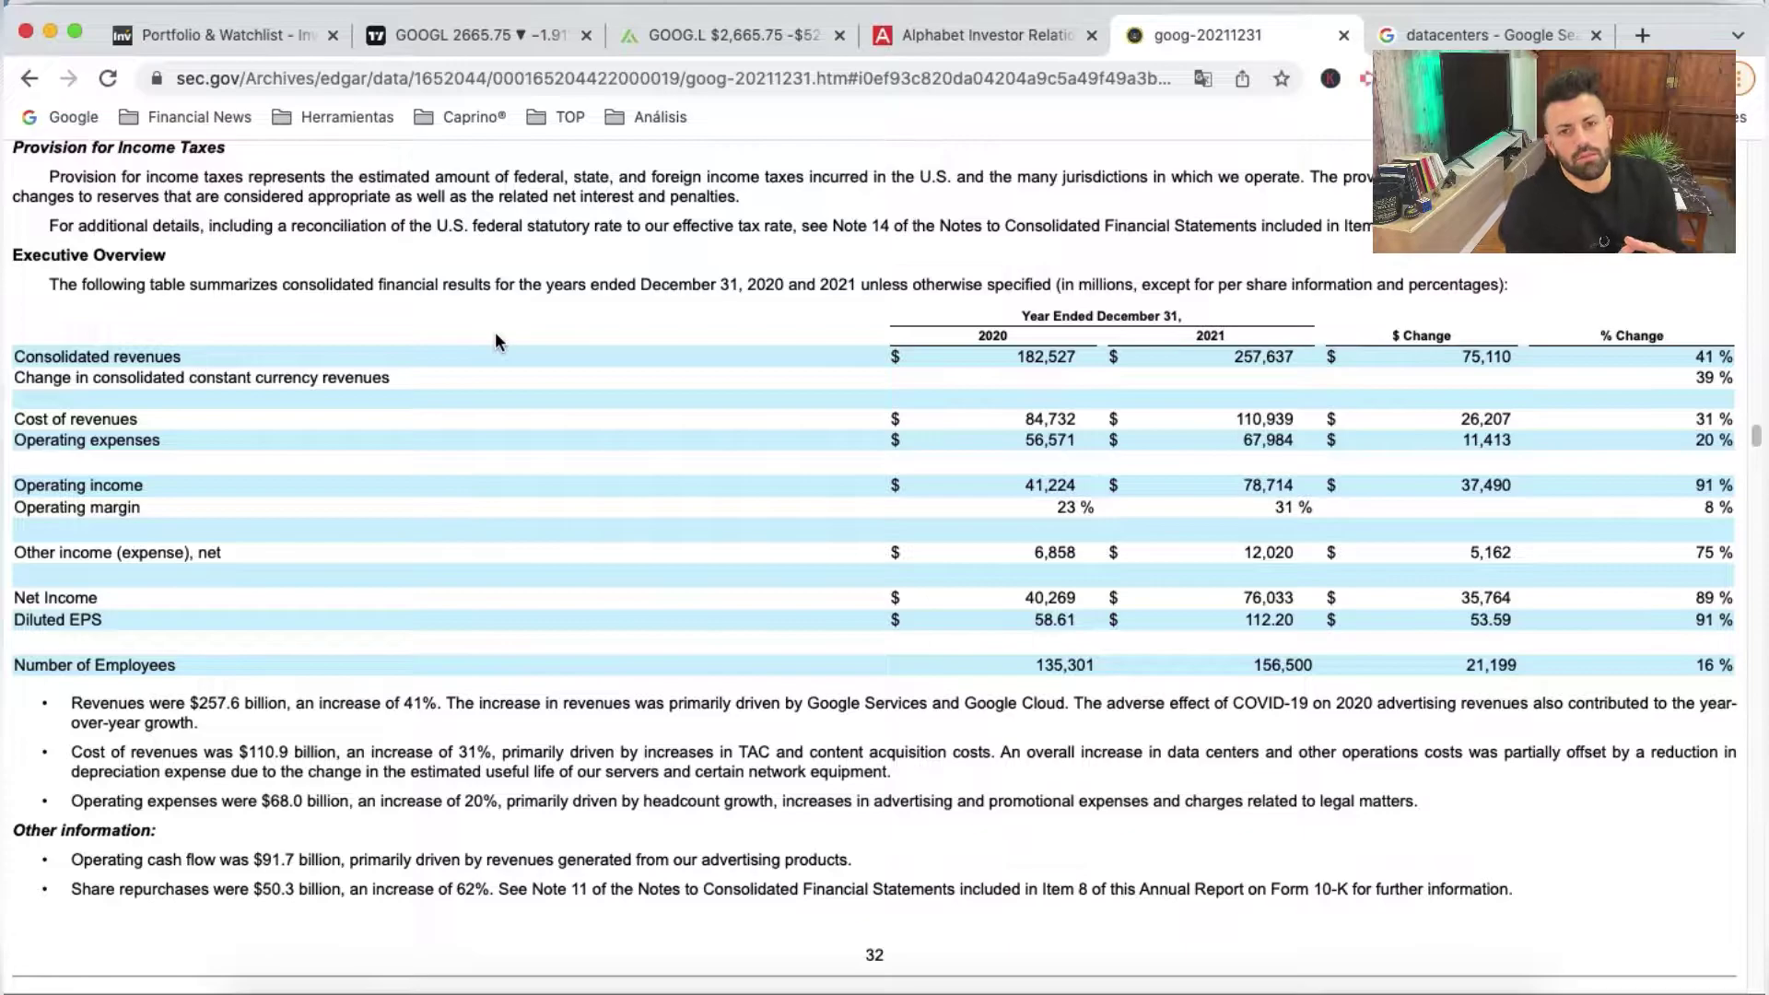
scroll(576, 474, "down", 5)
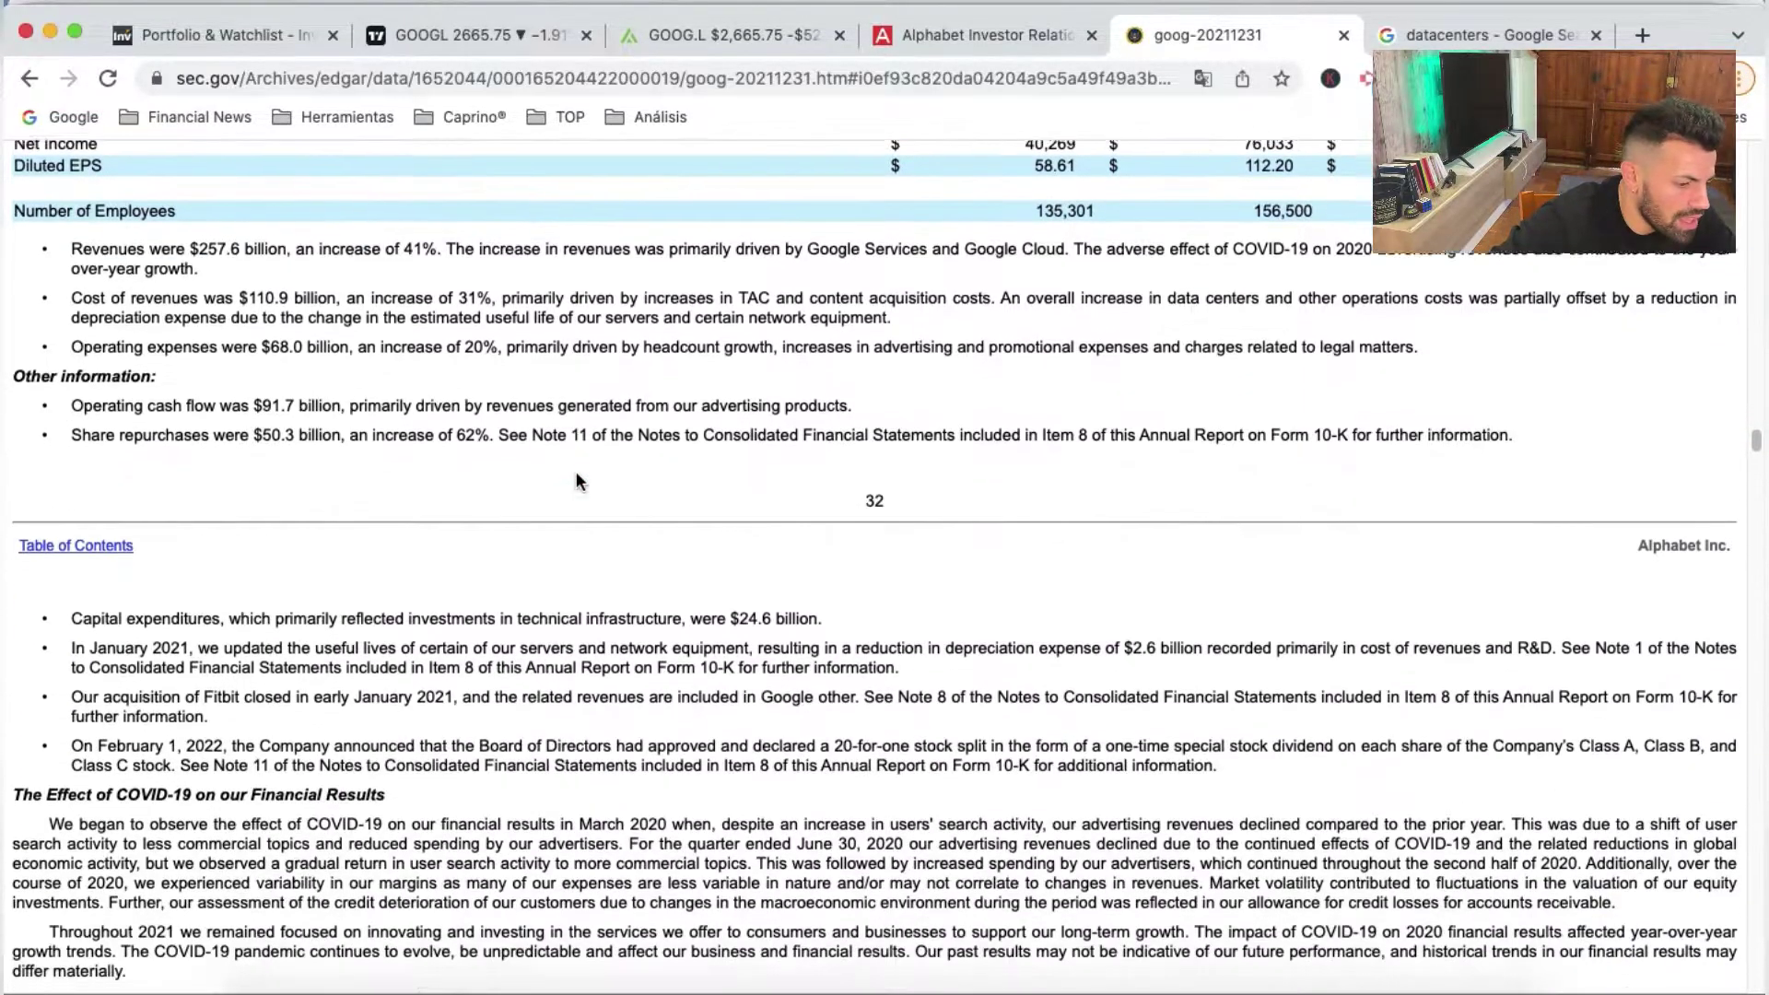
scroll(576, 472, "down", 8)
scroll(573, 472, "down", 3)
scroll(526, 489, "up", 2)
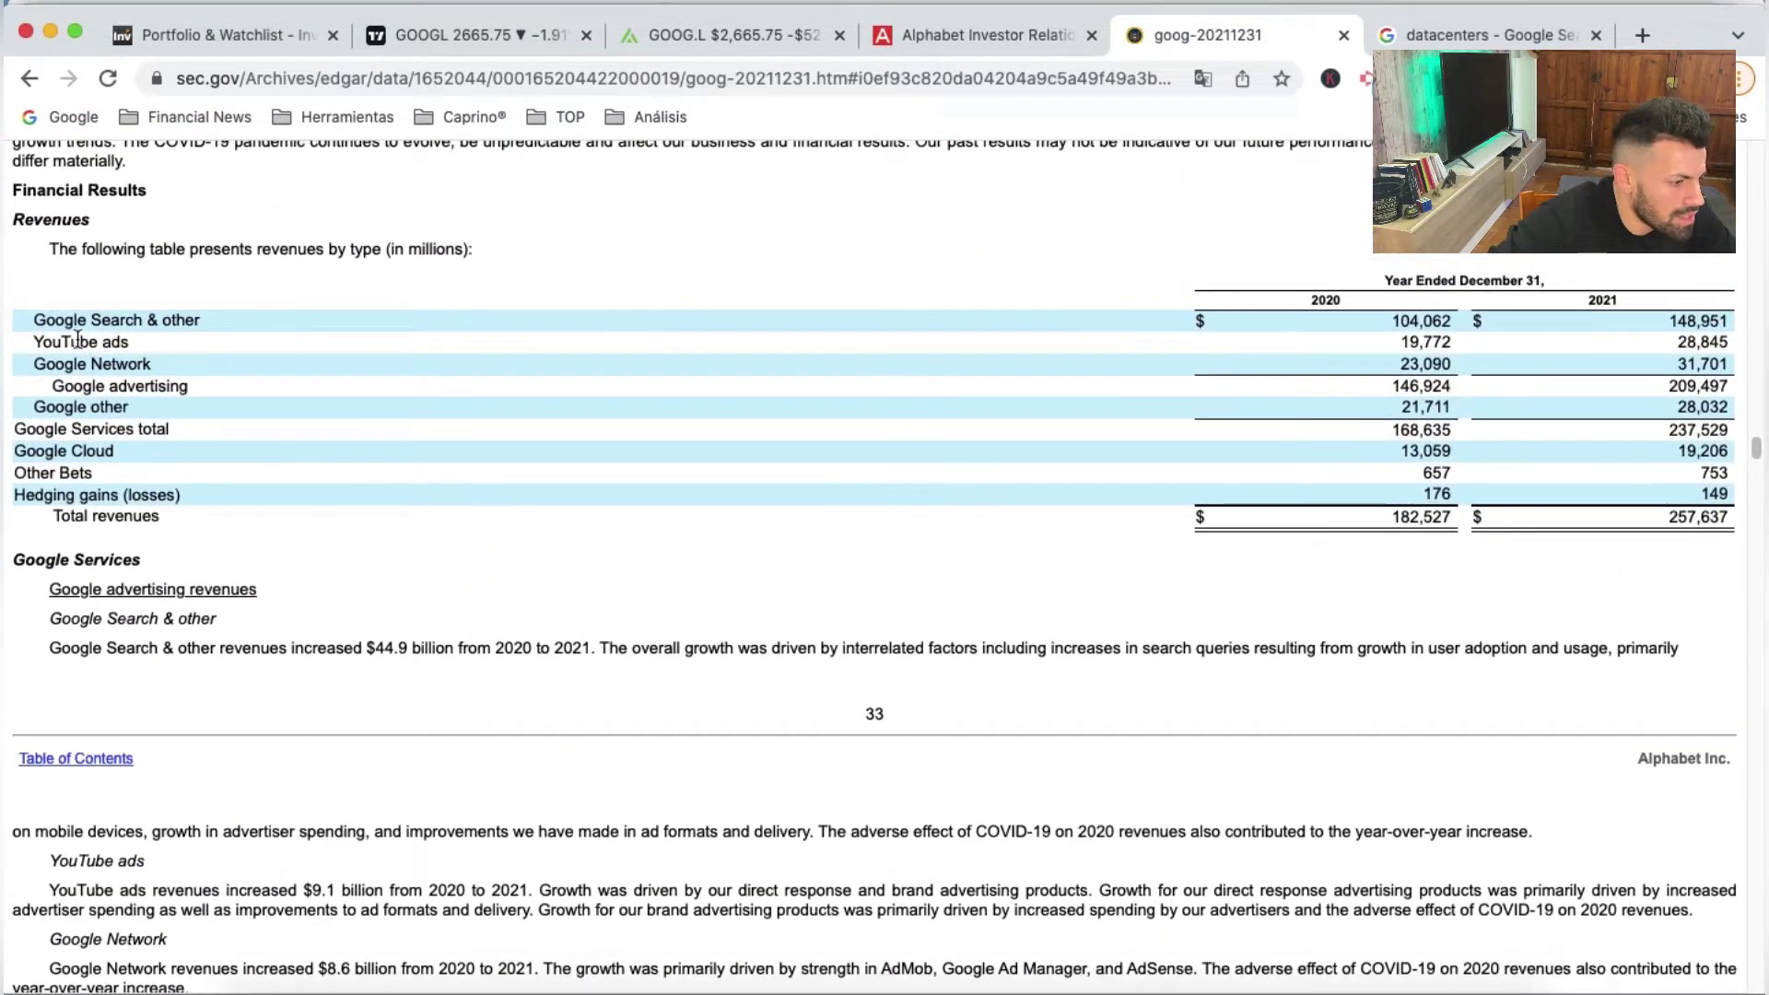
Select the Google Search & other, Google advertising and Google Services rows, then switch to TIKR's GOOG.L tab
left_click_drag(33, 319, 200, 320)
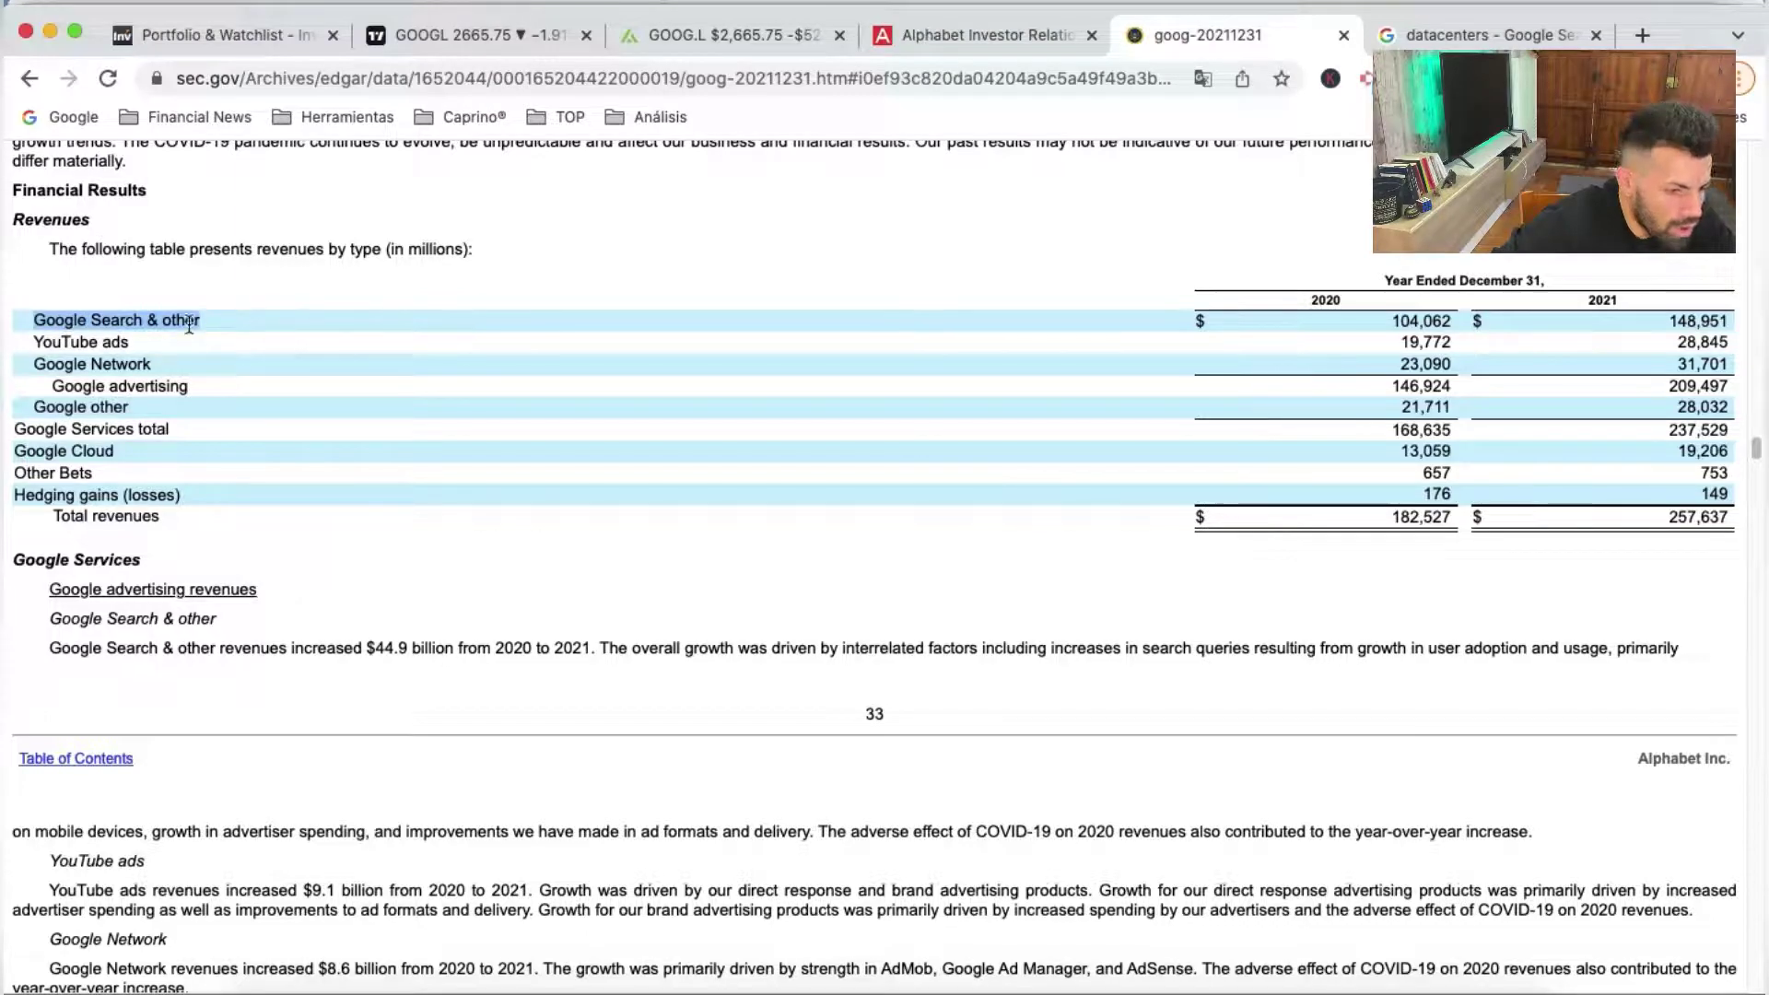
left_click_drag(52, 386, 189, 386)
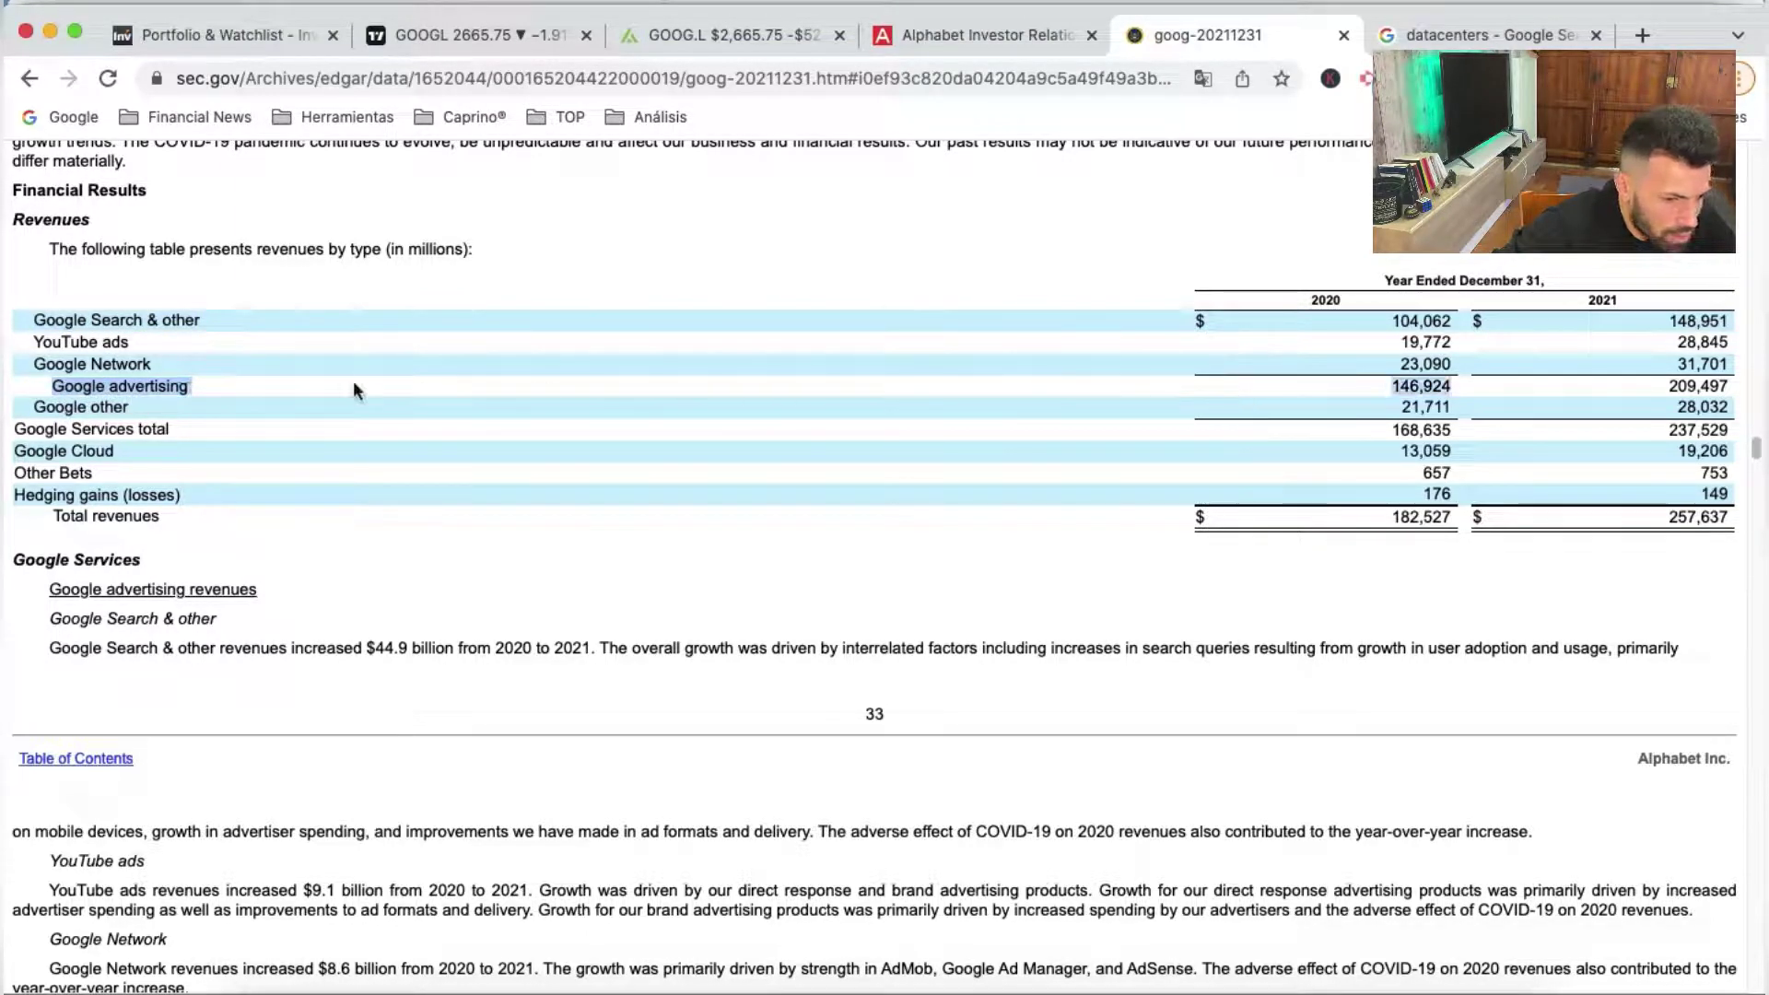
left_click_drag(14, 428, 170, 428)
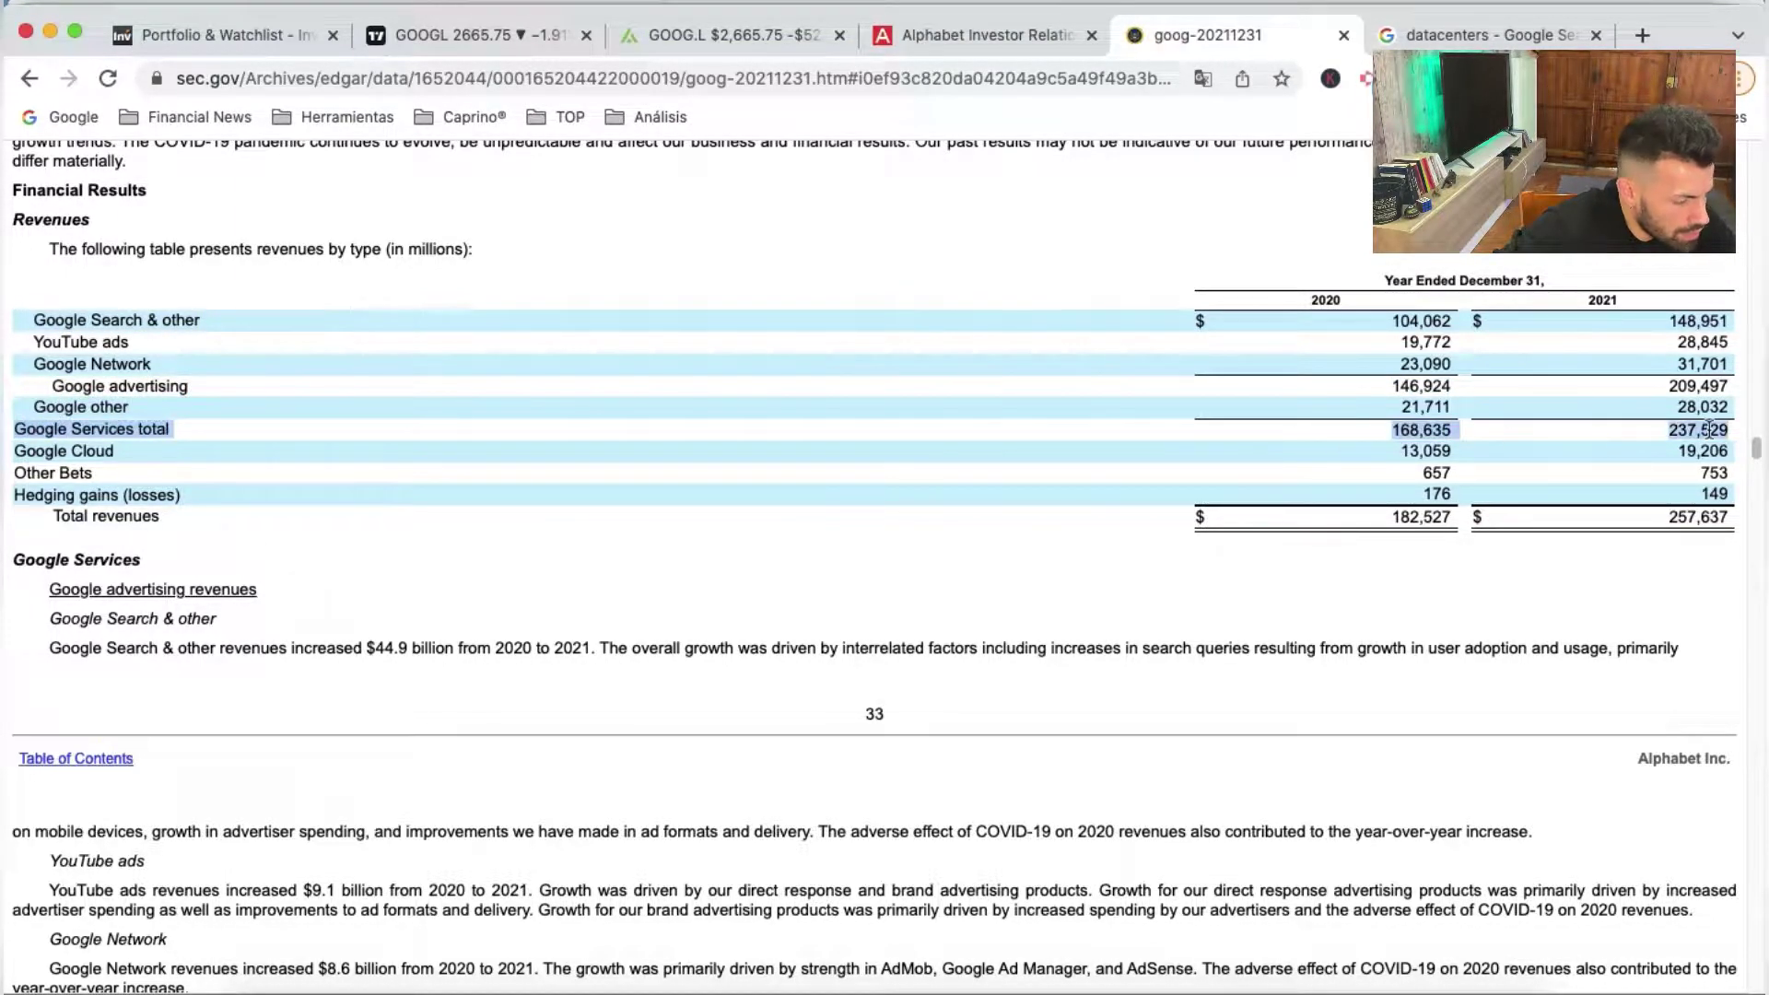
scroll(1196, 428, "right", 2)
left_click(754, 37)
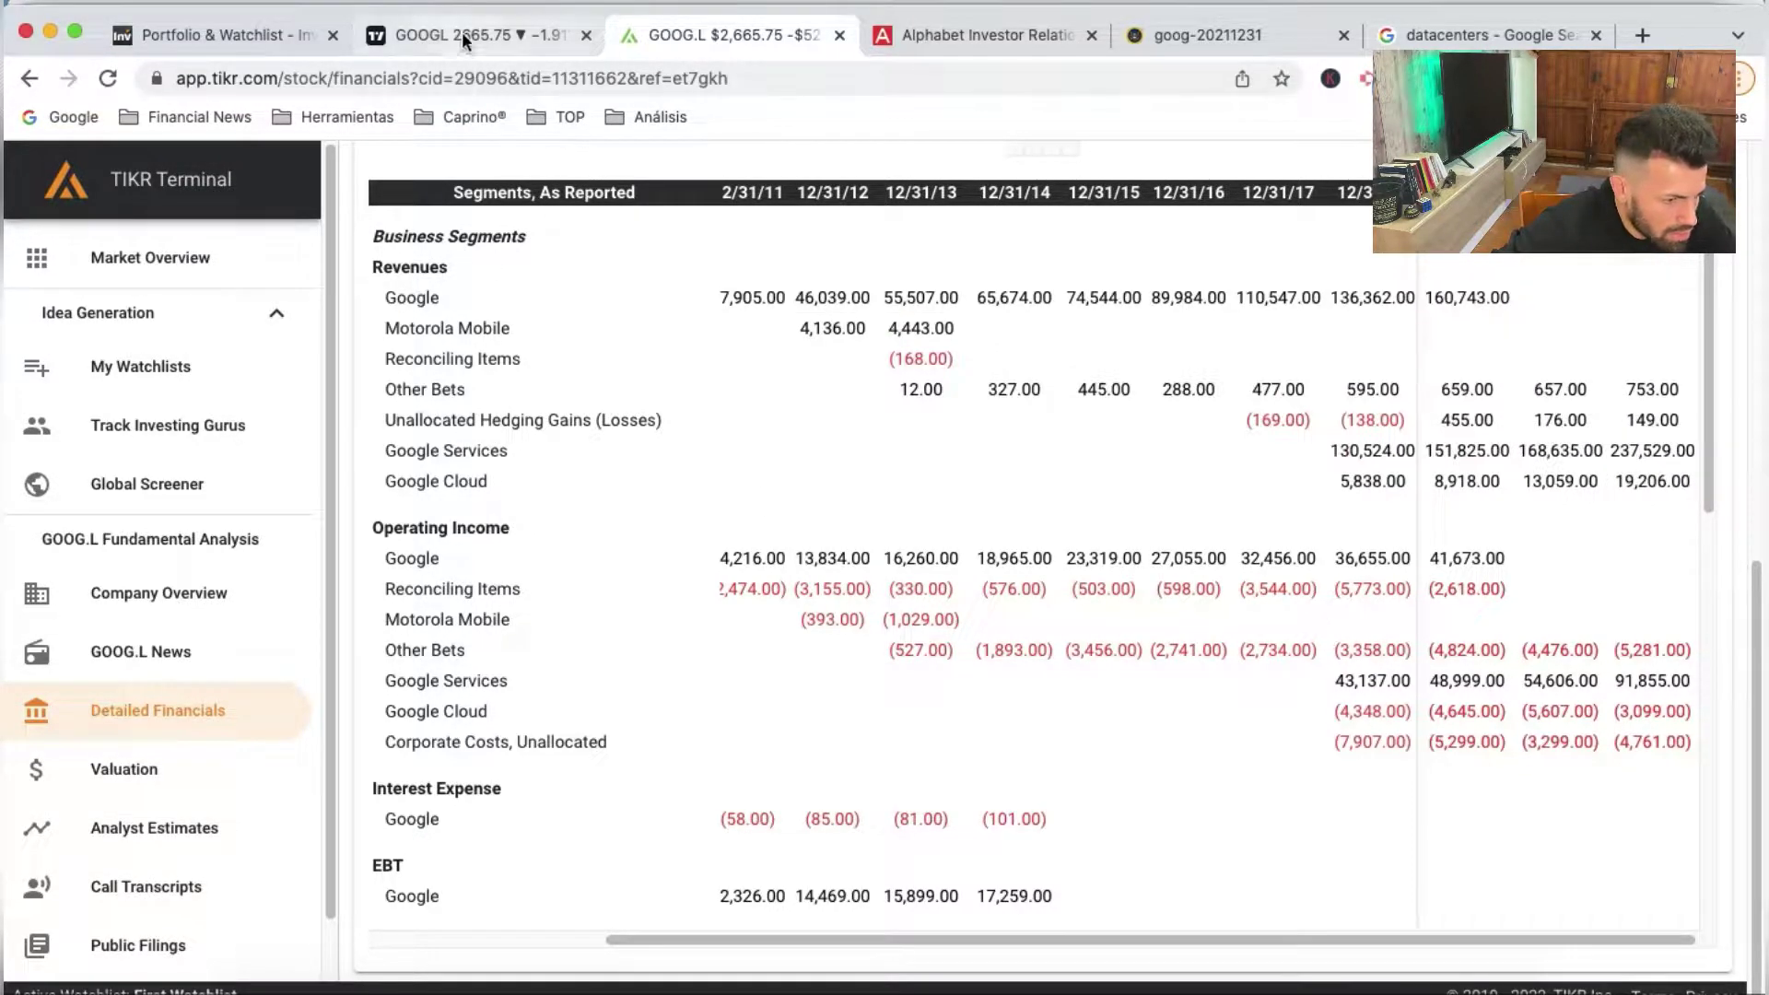
Compare the Libro2 income statement against TIKR's segment table by switching back and forth
key("super+Tab")
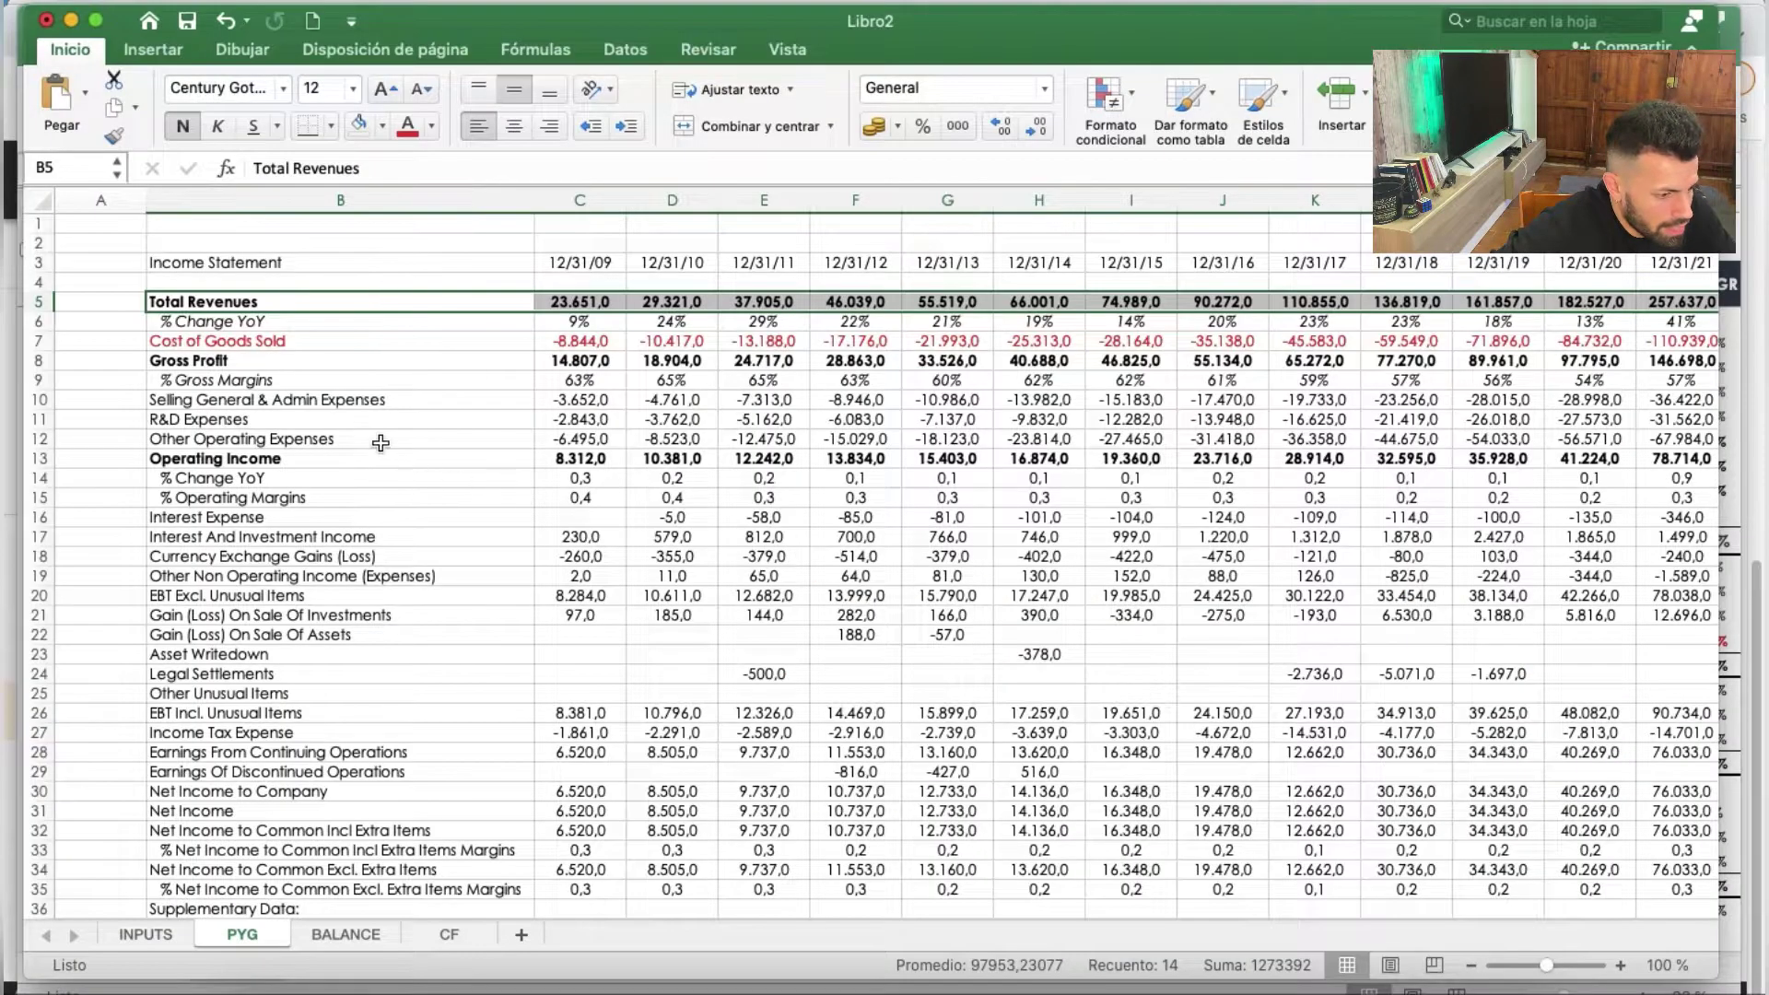
key("super+Tab")
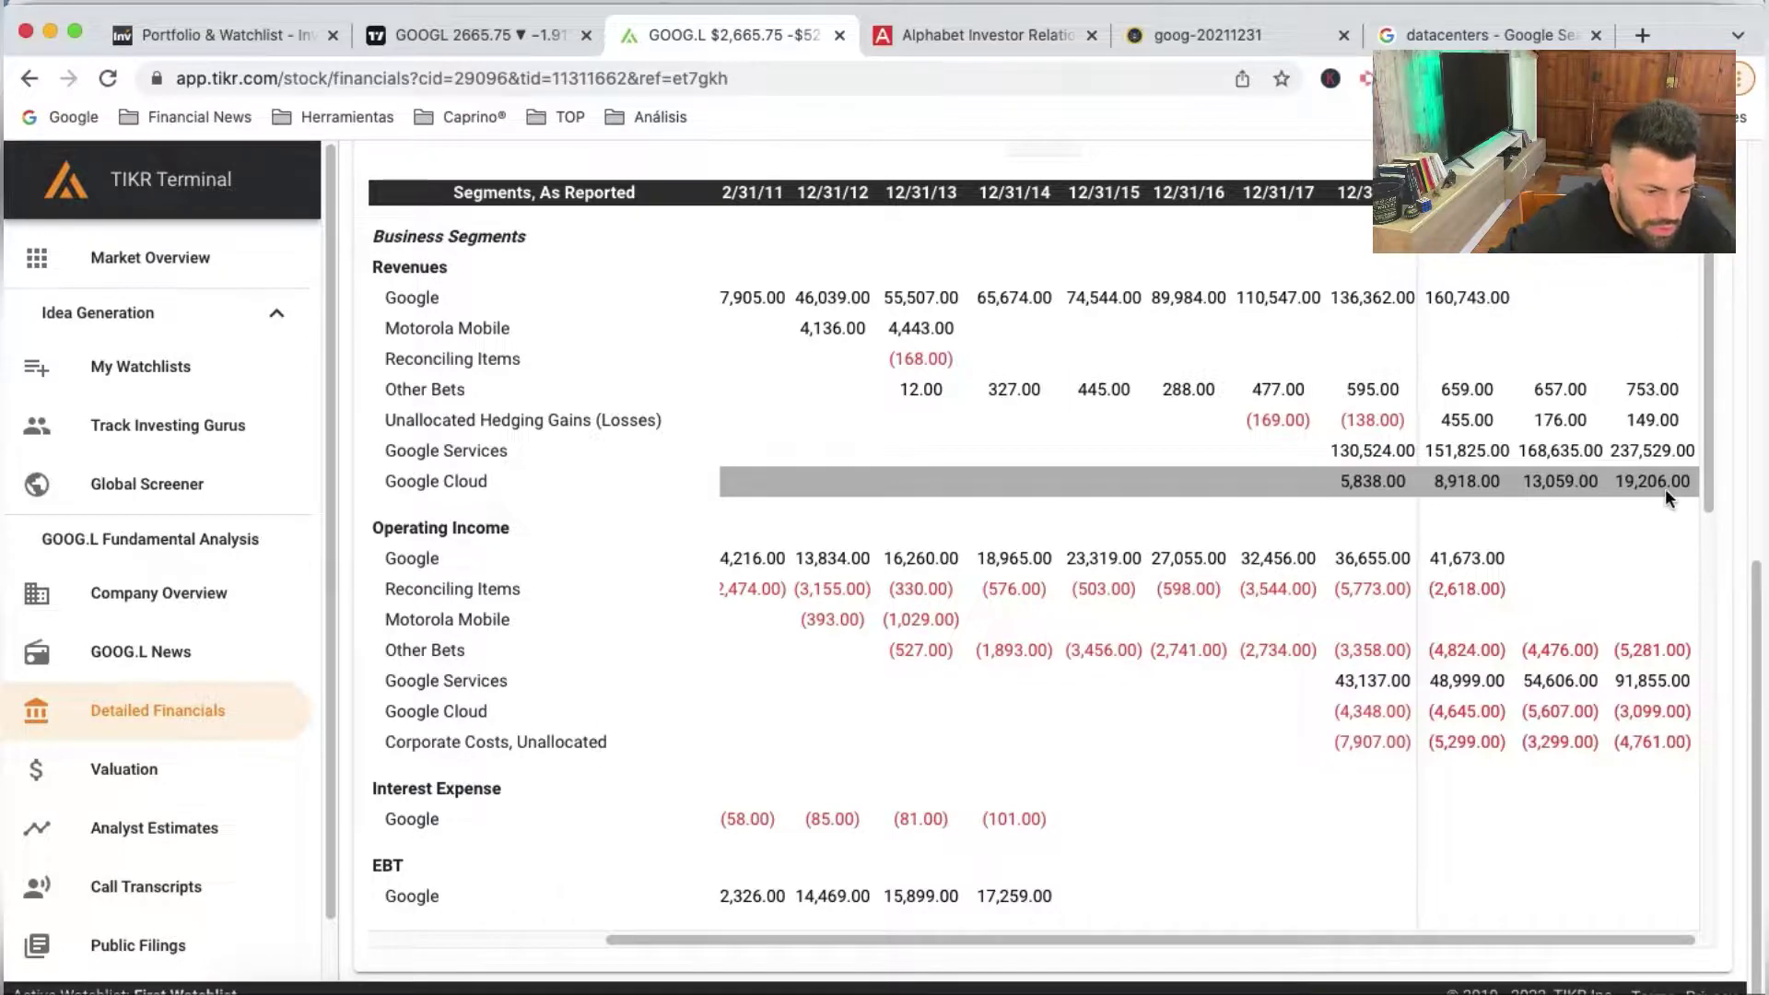
key("super+Tab")
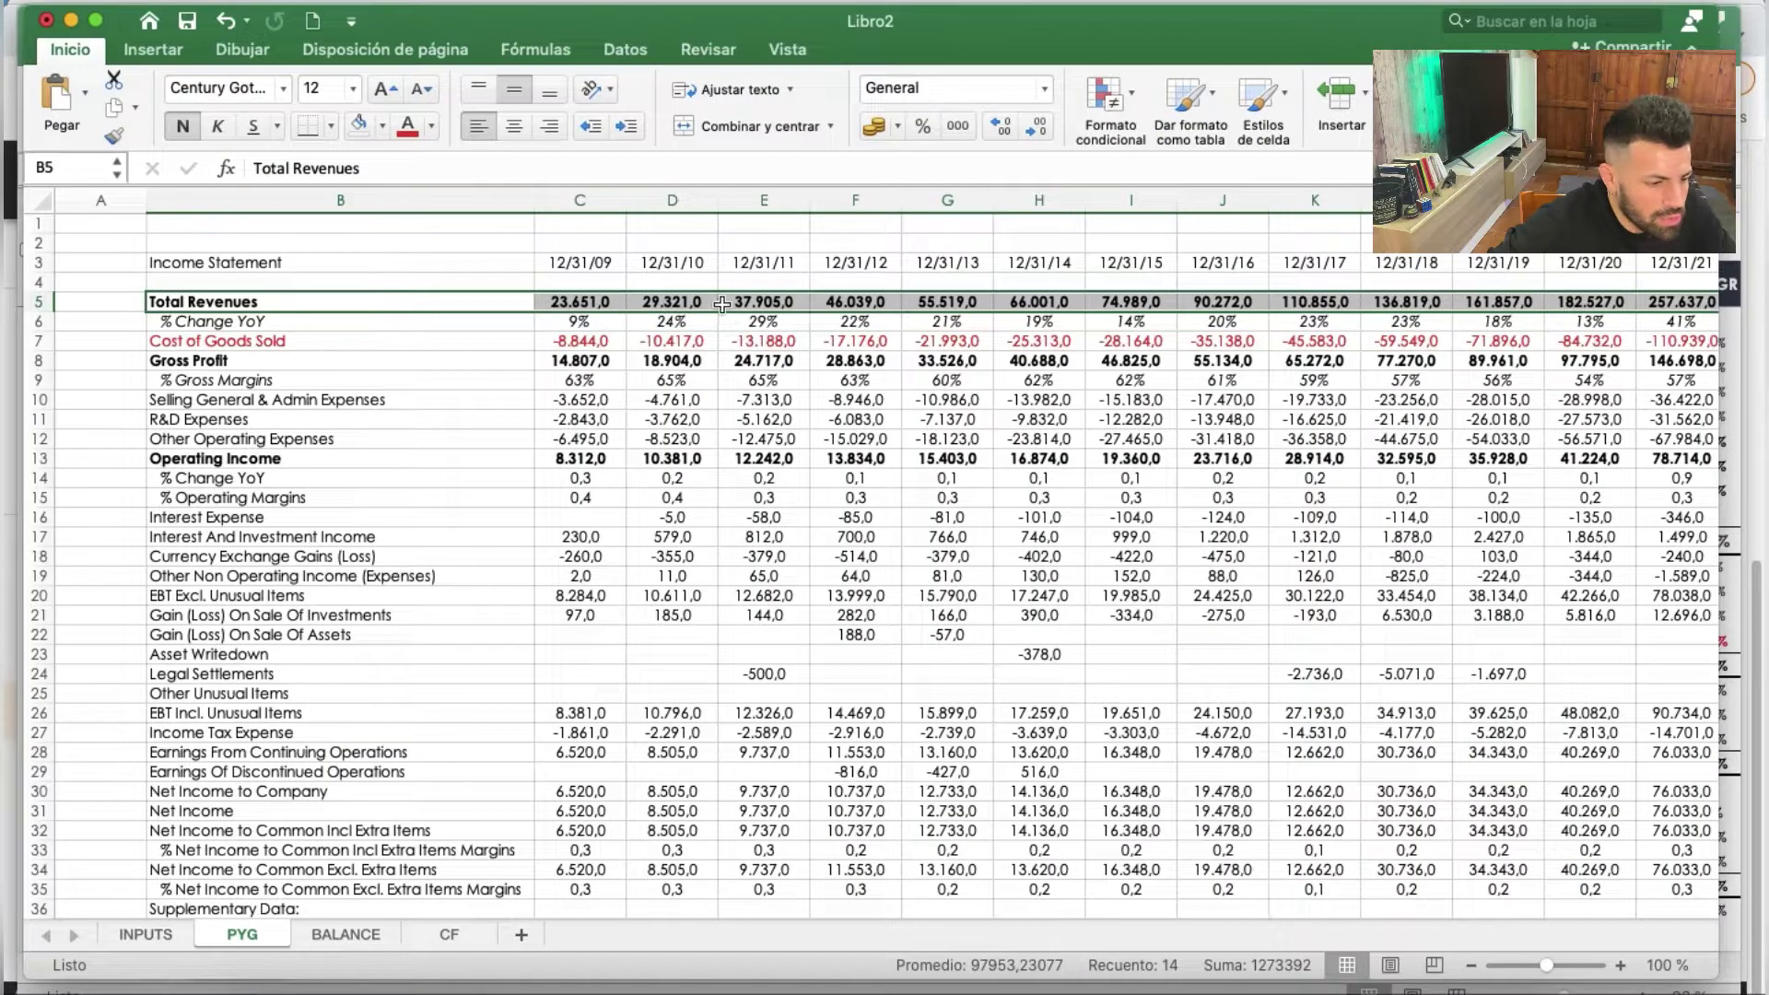
scroll(1336, 304, "right", 3)
scroll(1336, 304, "down", 1)
key("super+Tab")
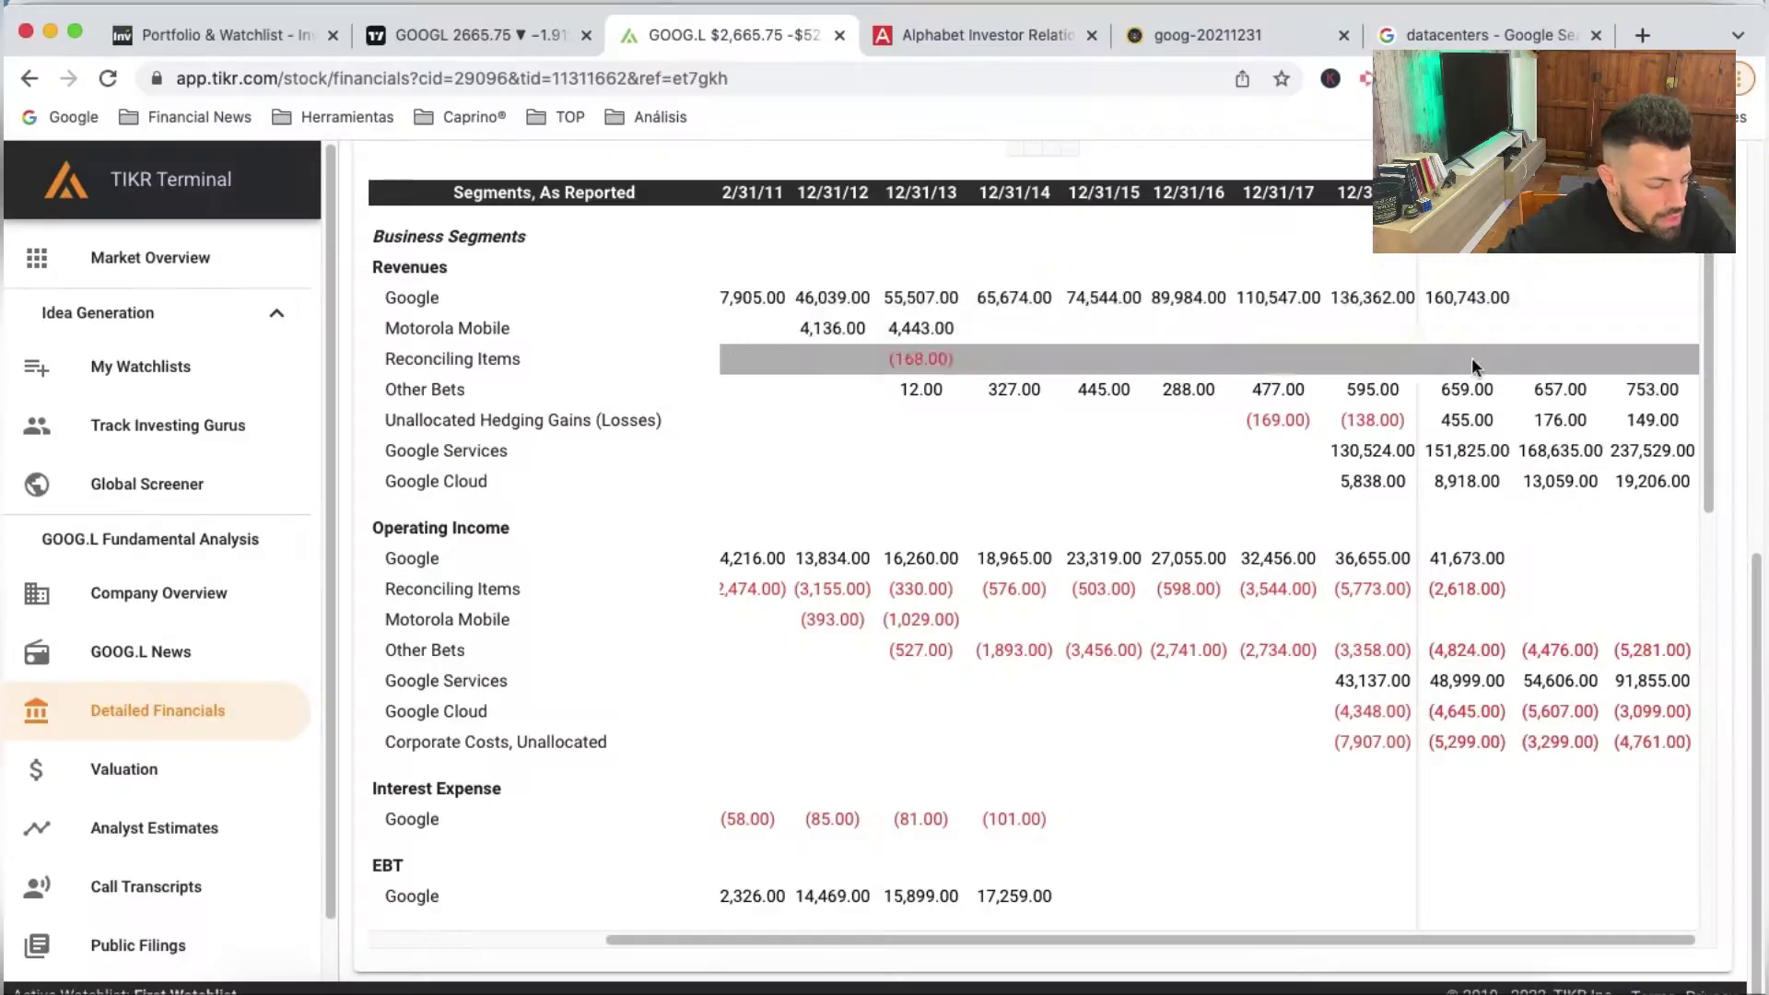
Mark Google Services in TIKR, select the Google Network figures in the 10-K, and return to Libro2
left_click(1653, 450)
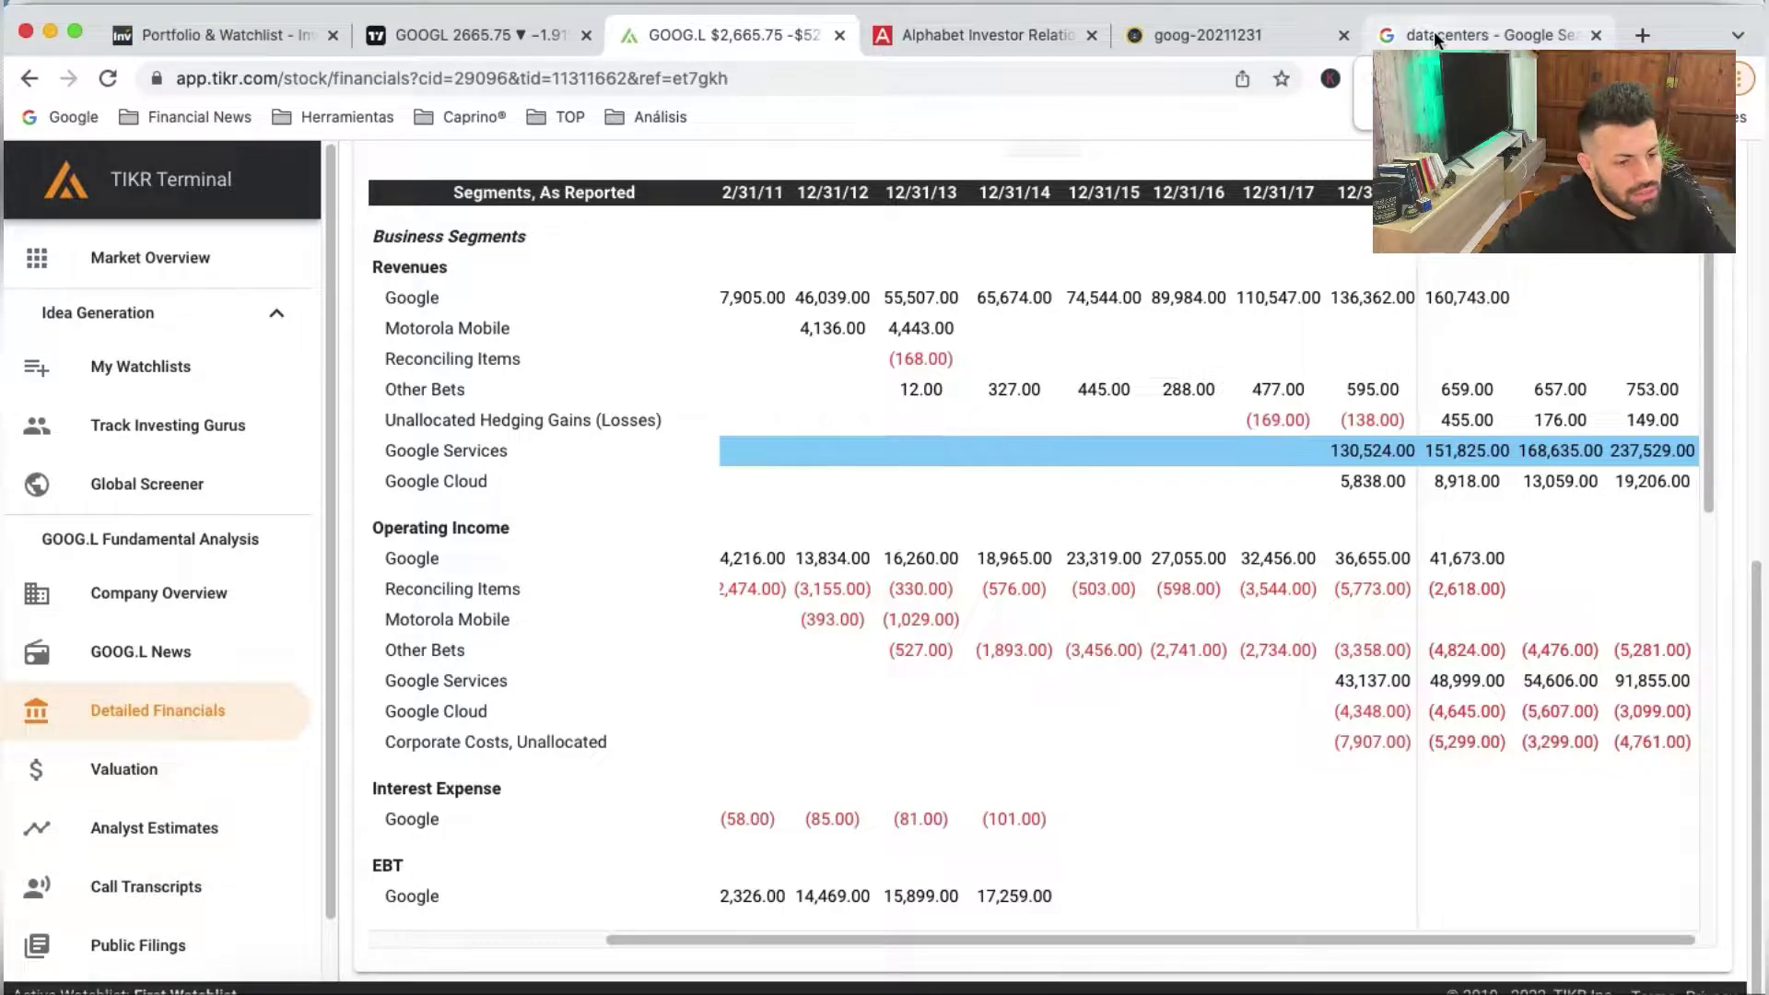
left_click(1242, 33)
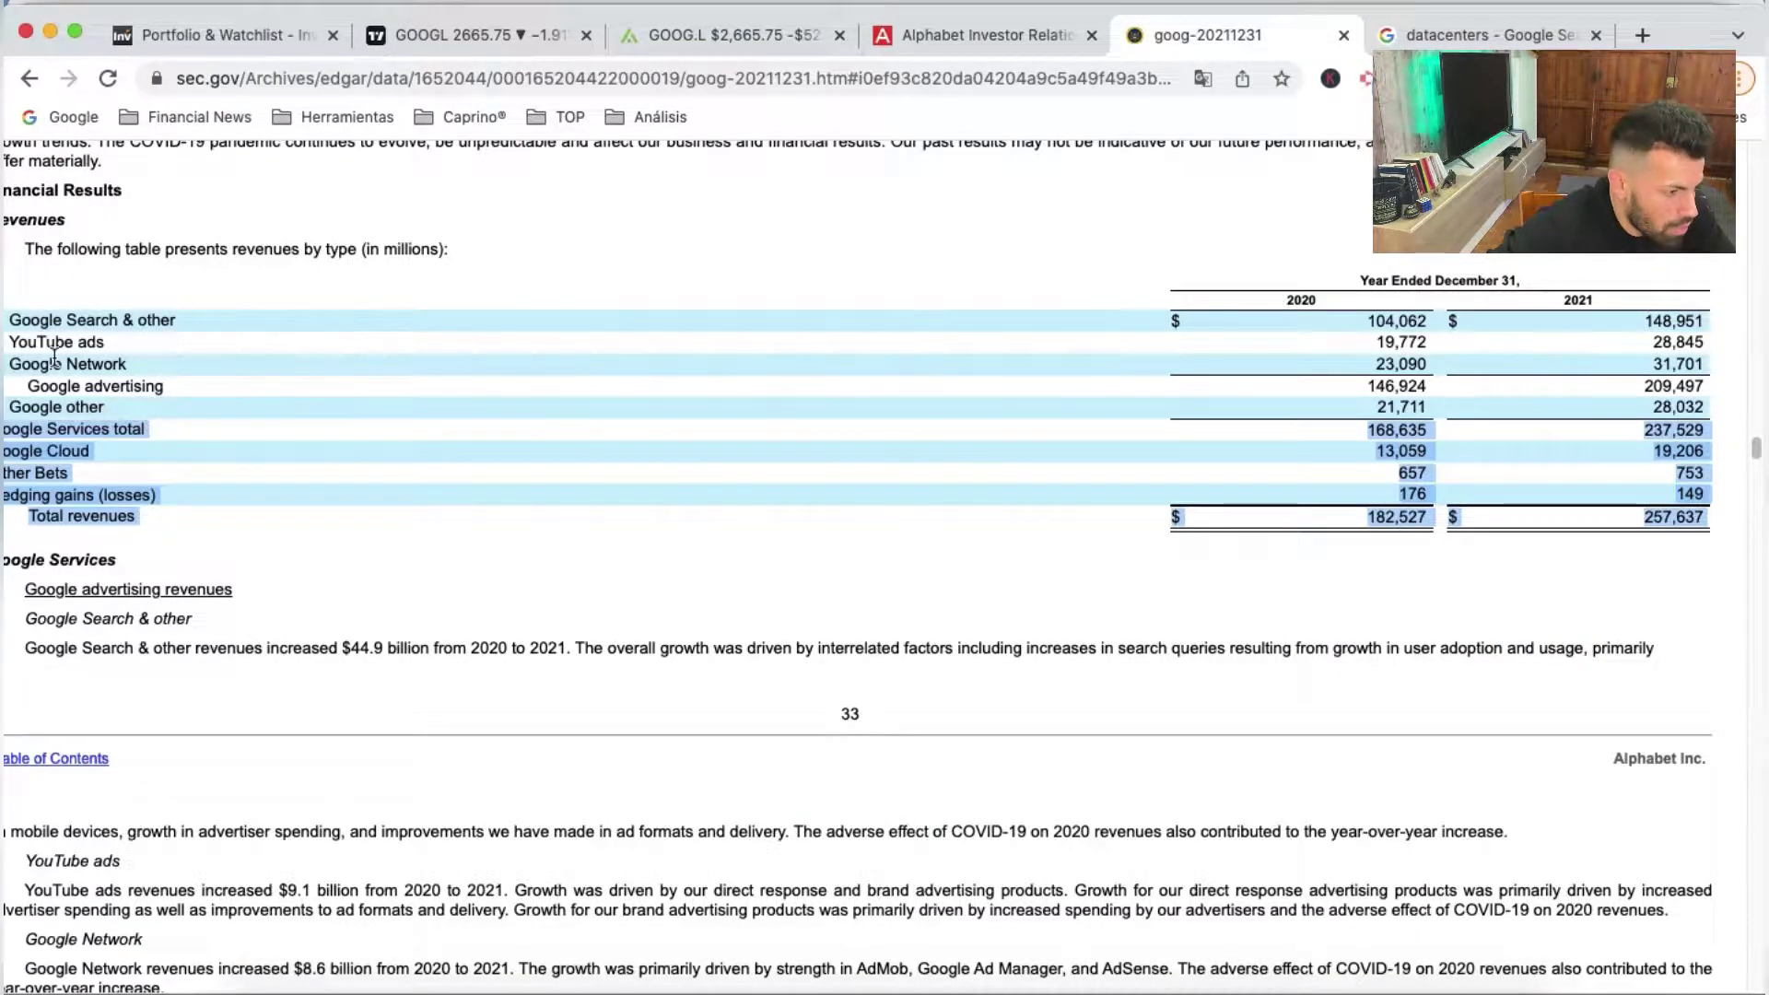
left_click_drag(190, 347, 542, 388)
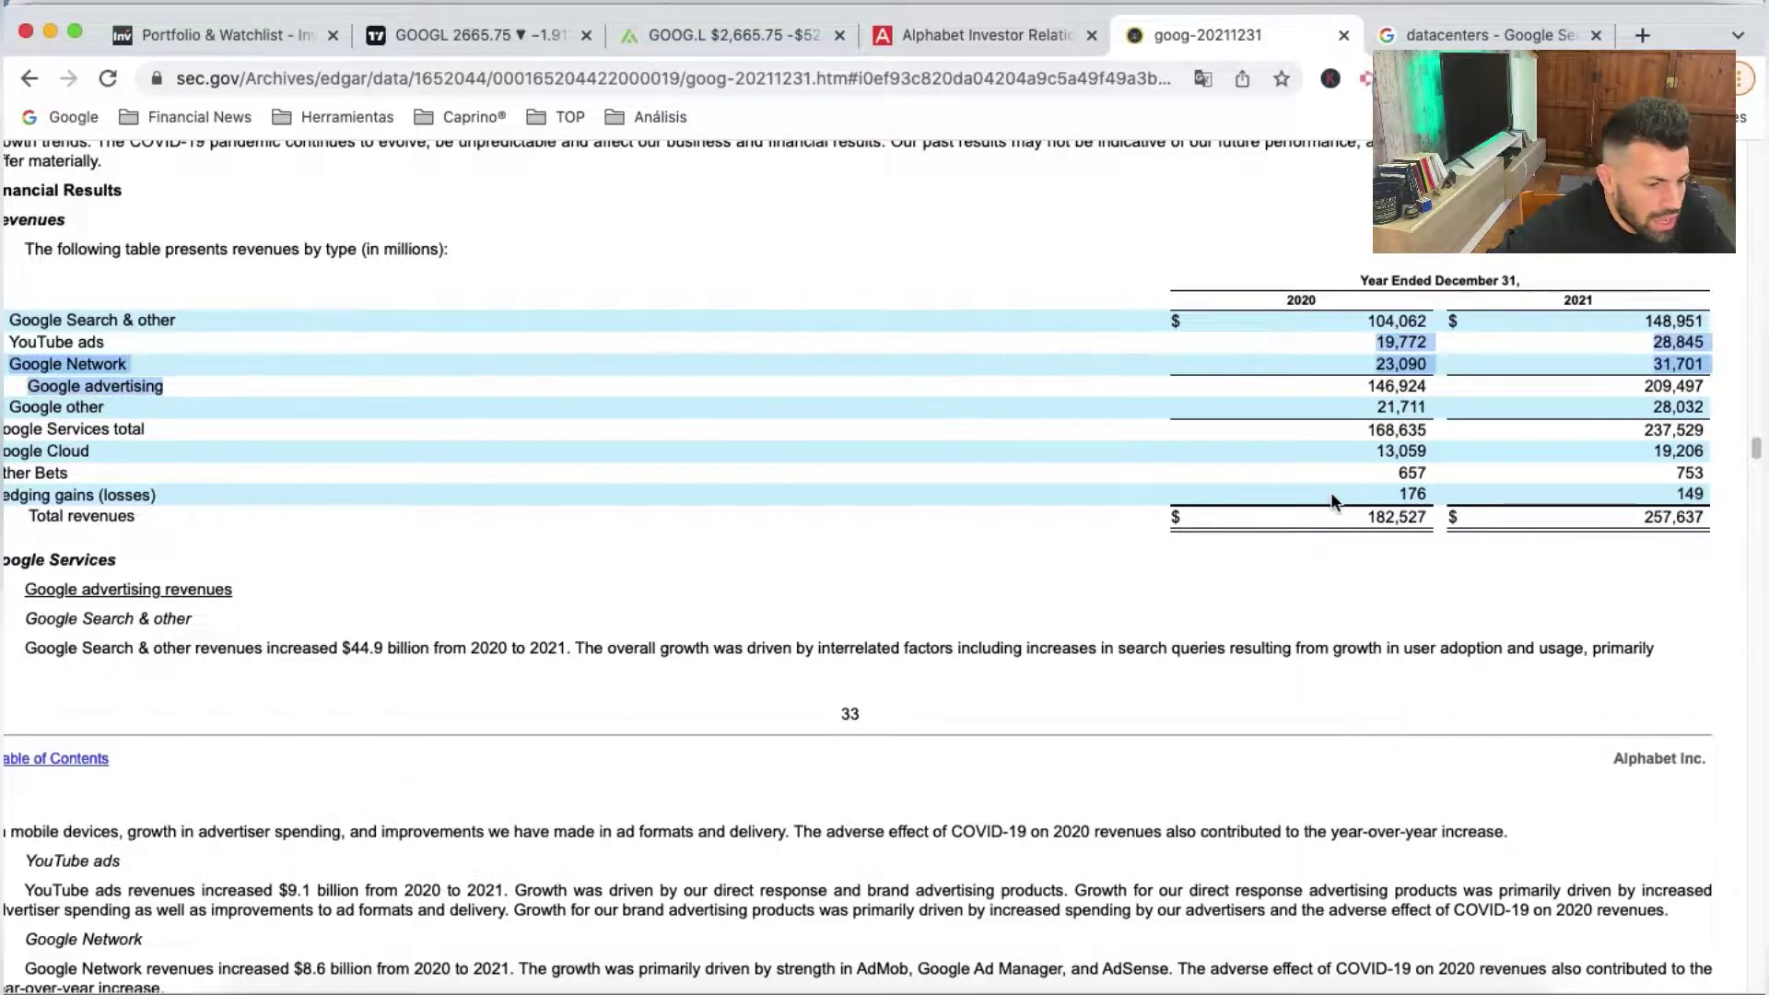
key("super+Tab")
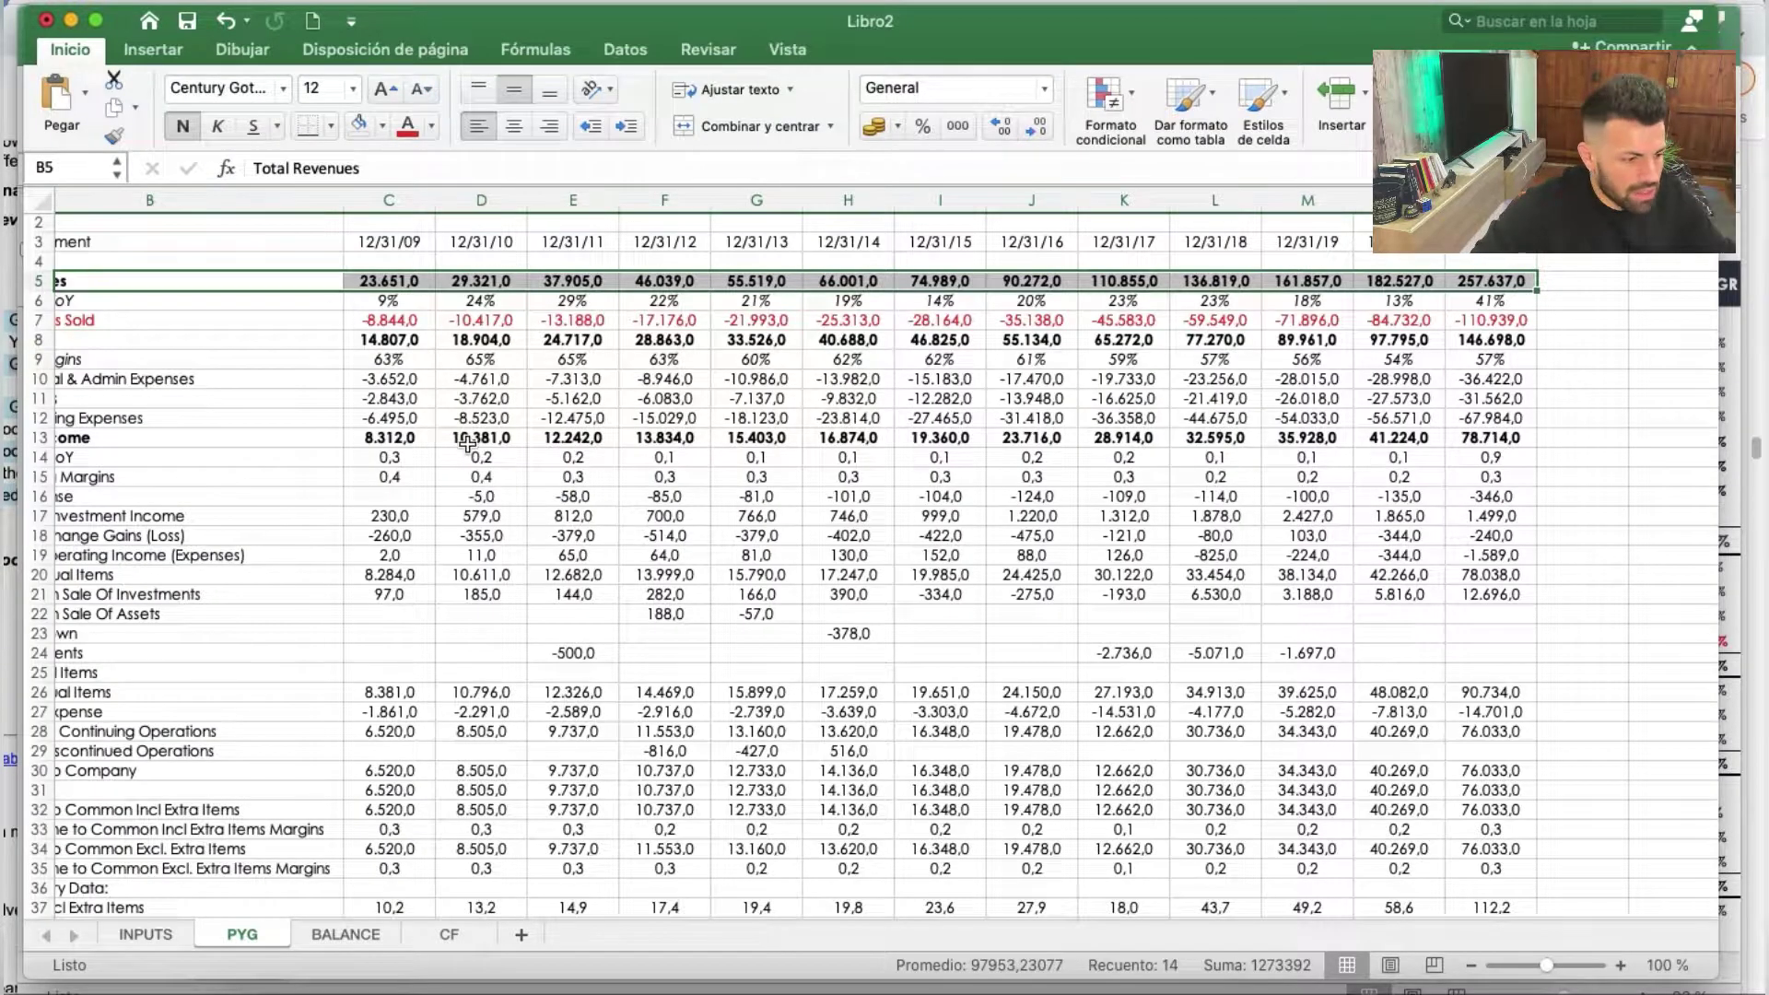
scroll(594, 465, "left", 5)
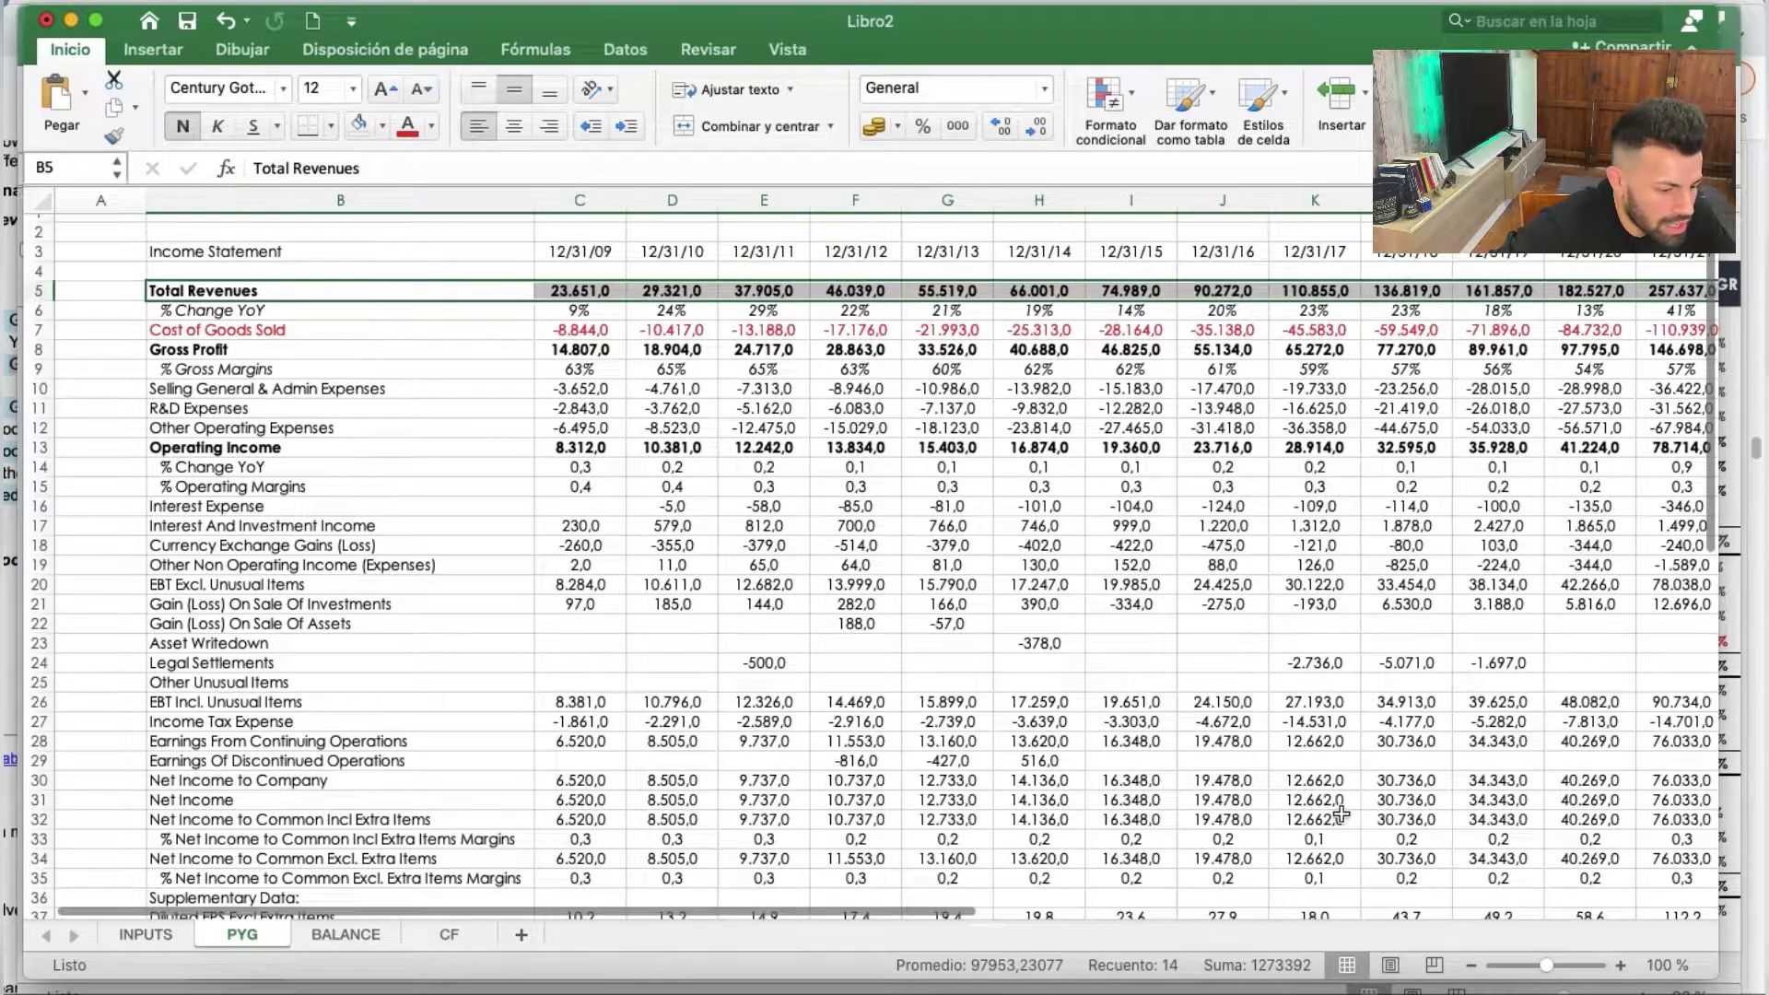
left_click(70, 20)
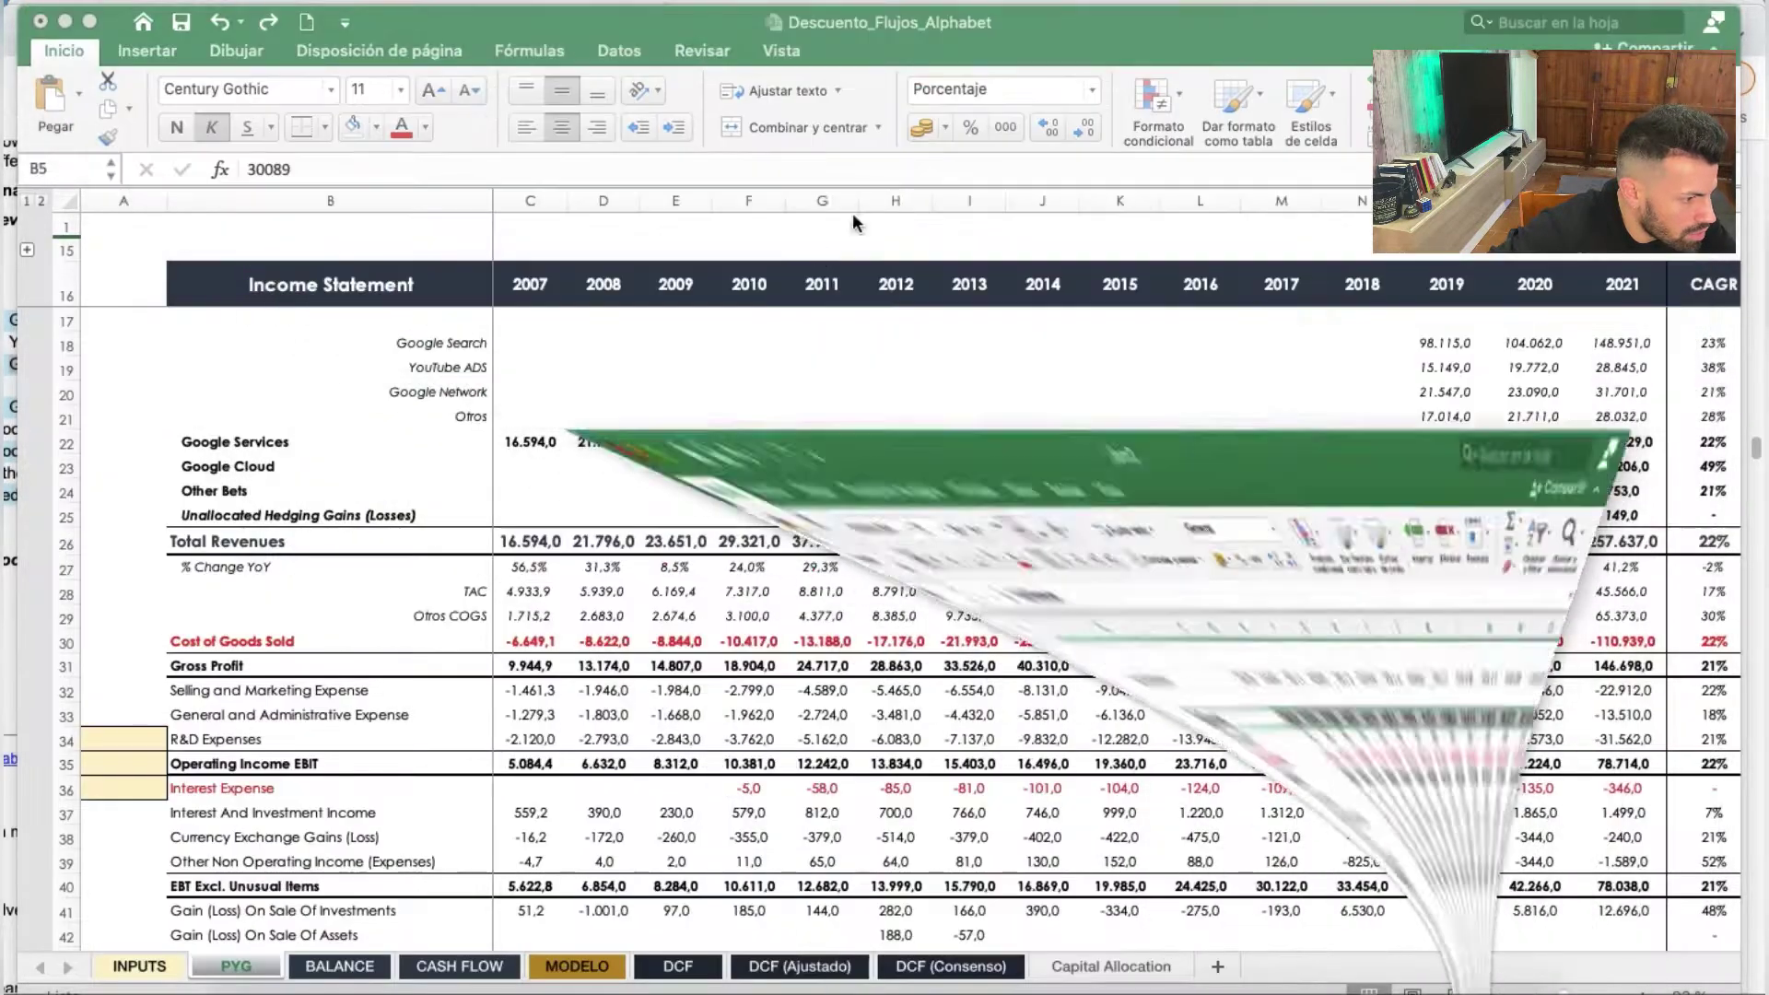
scroll(1112, 506, "down", 1)
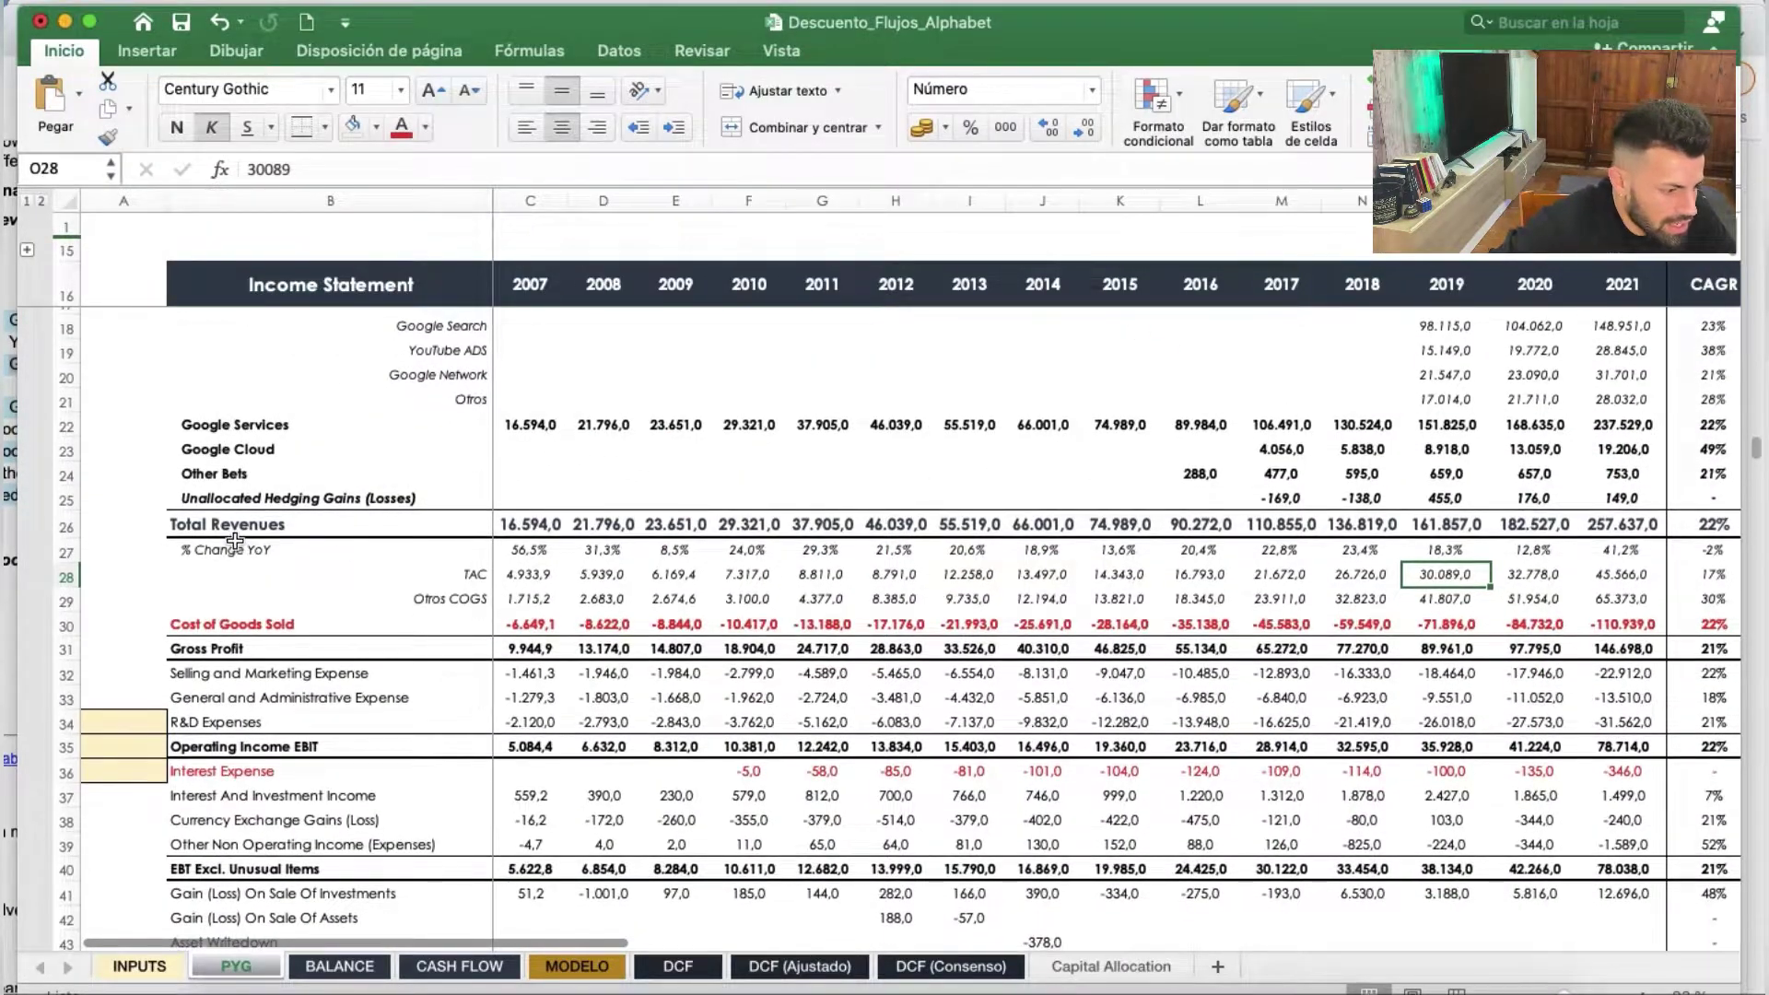
left_click_drag(231, 523, 1621, 524)
left_click(1621, 524)
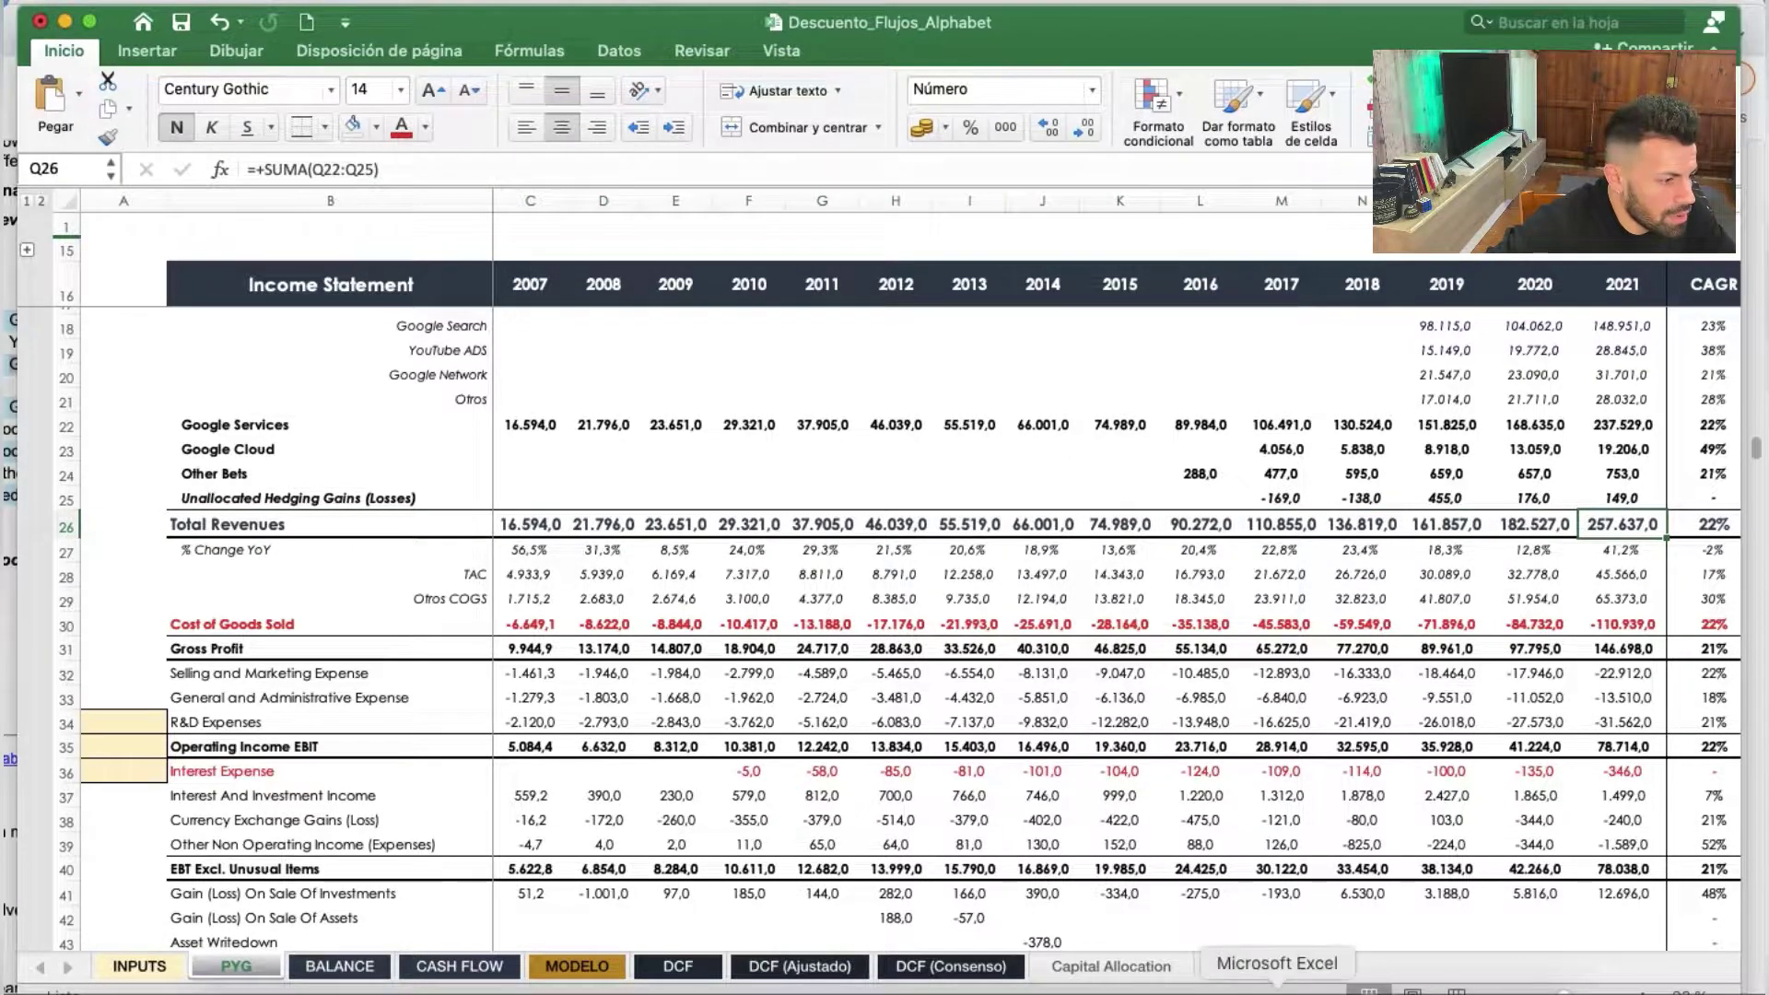
left_click(1471, 986)
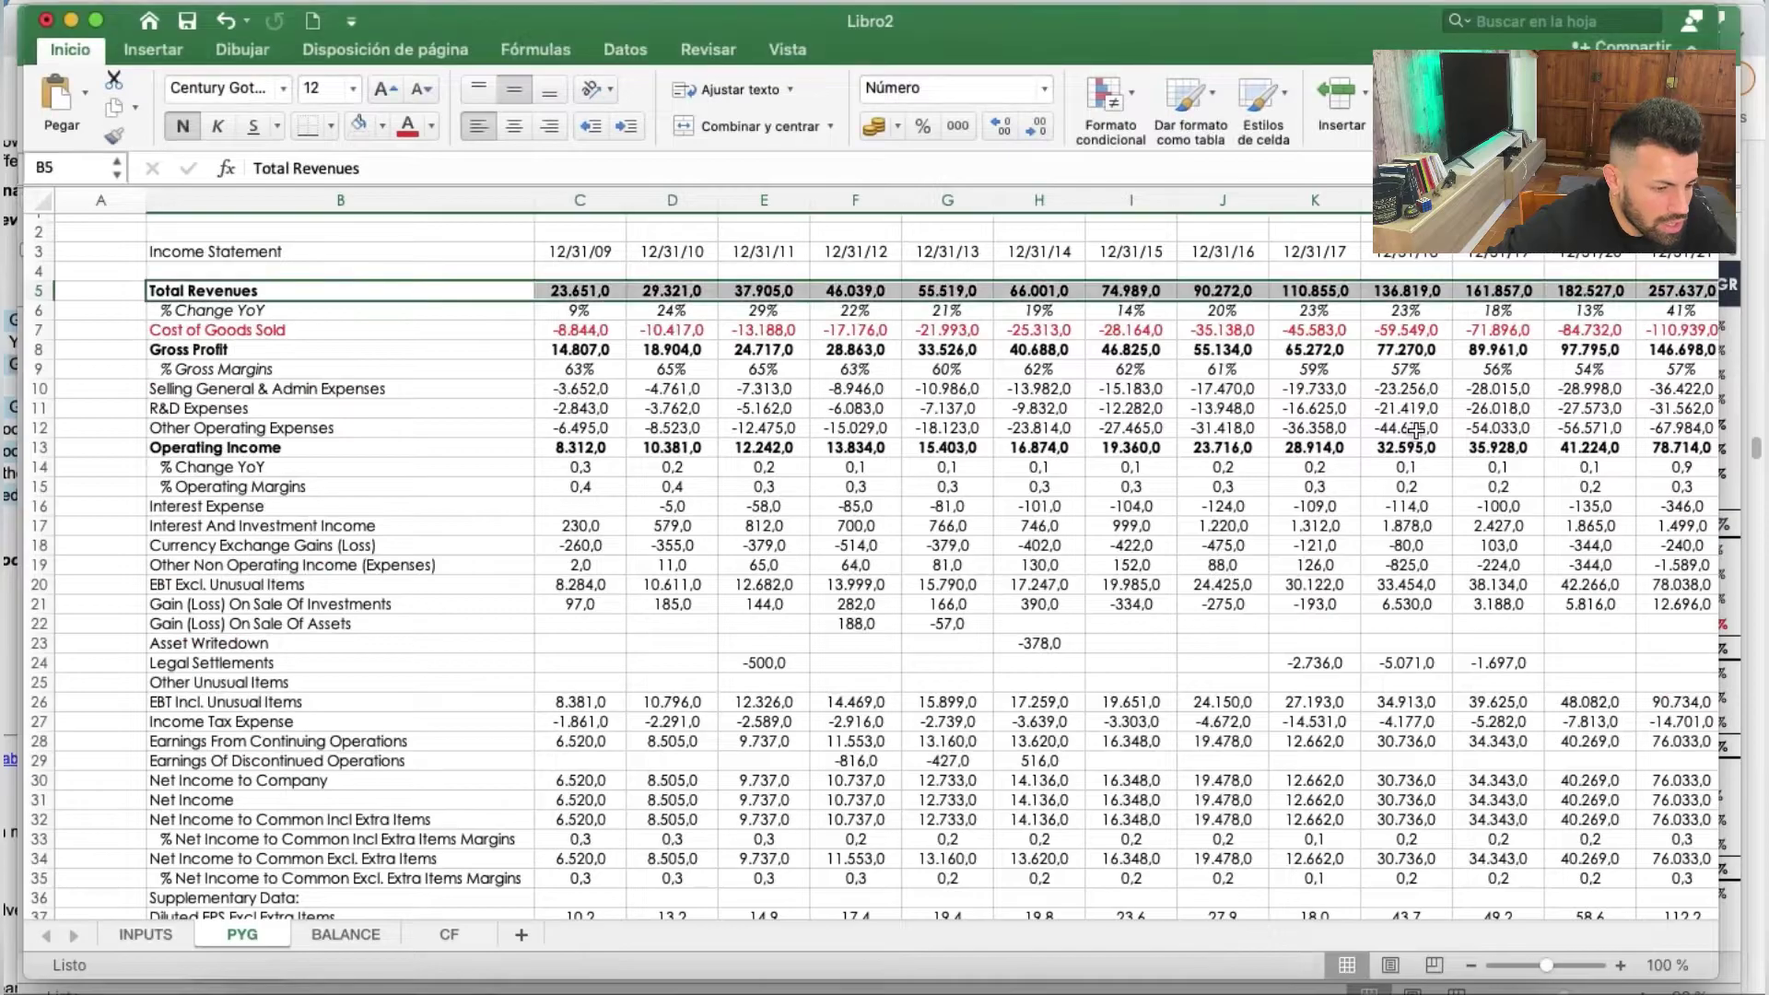
scroll(789, 474, "left", 5)
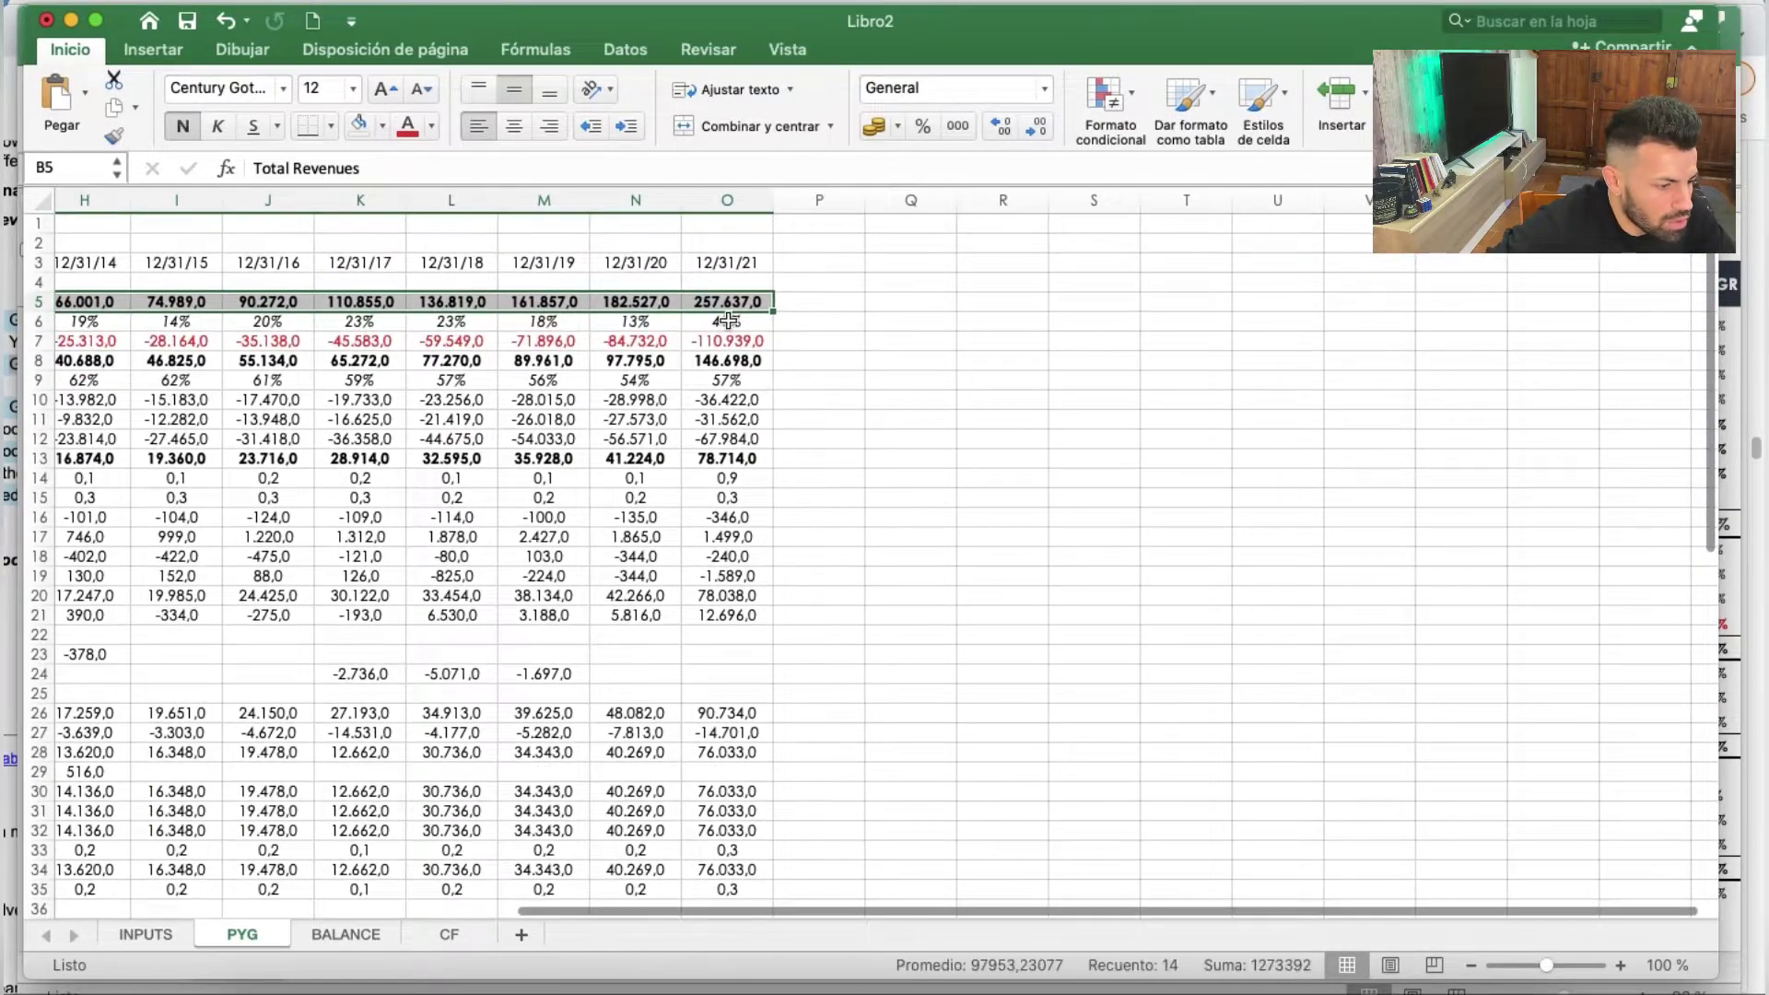
scroll(732, 307, "left", 3)
scroll(732, 306, "left", 2)
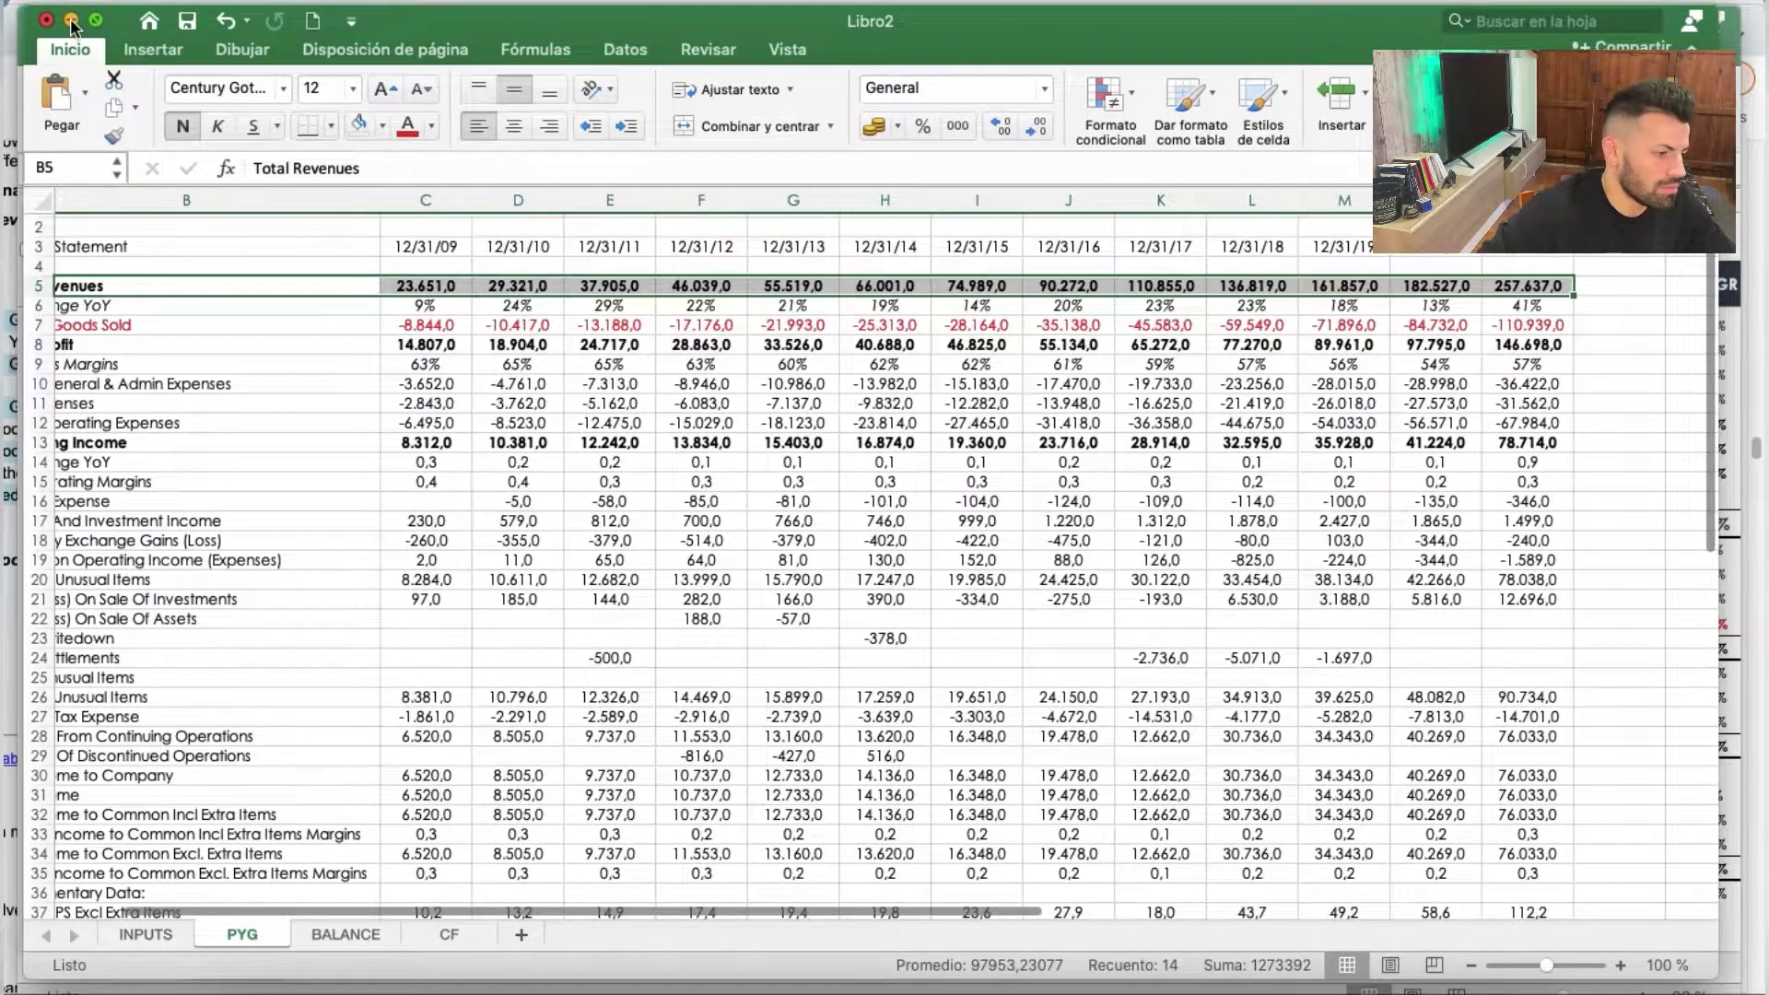
key("super+m")
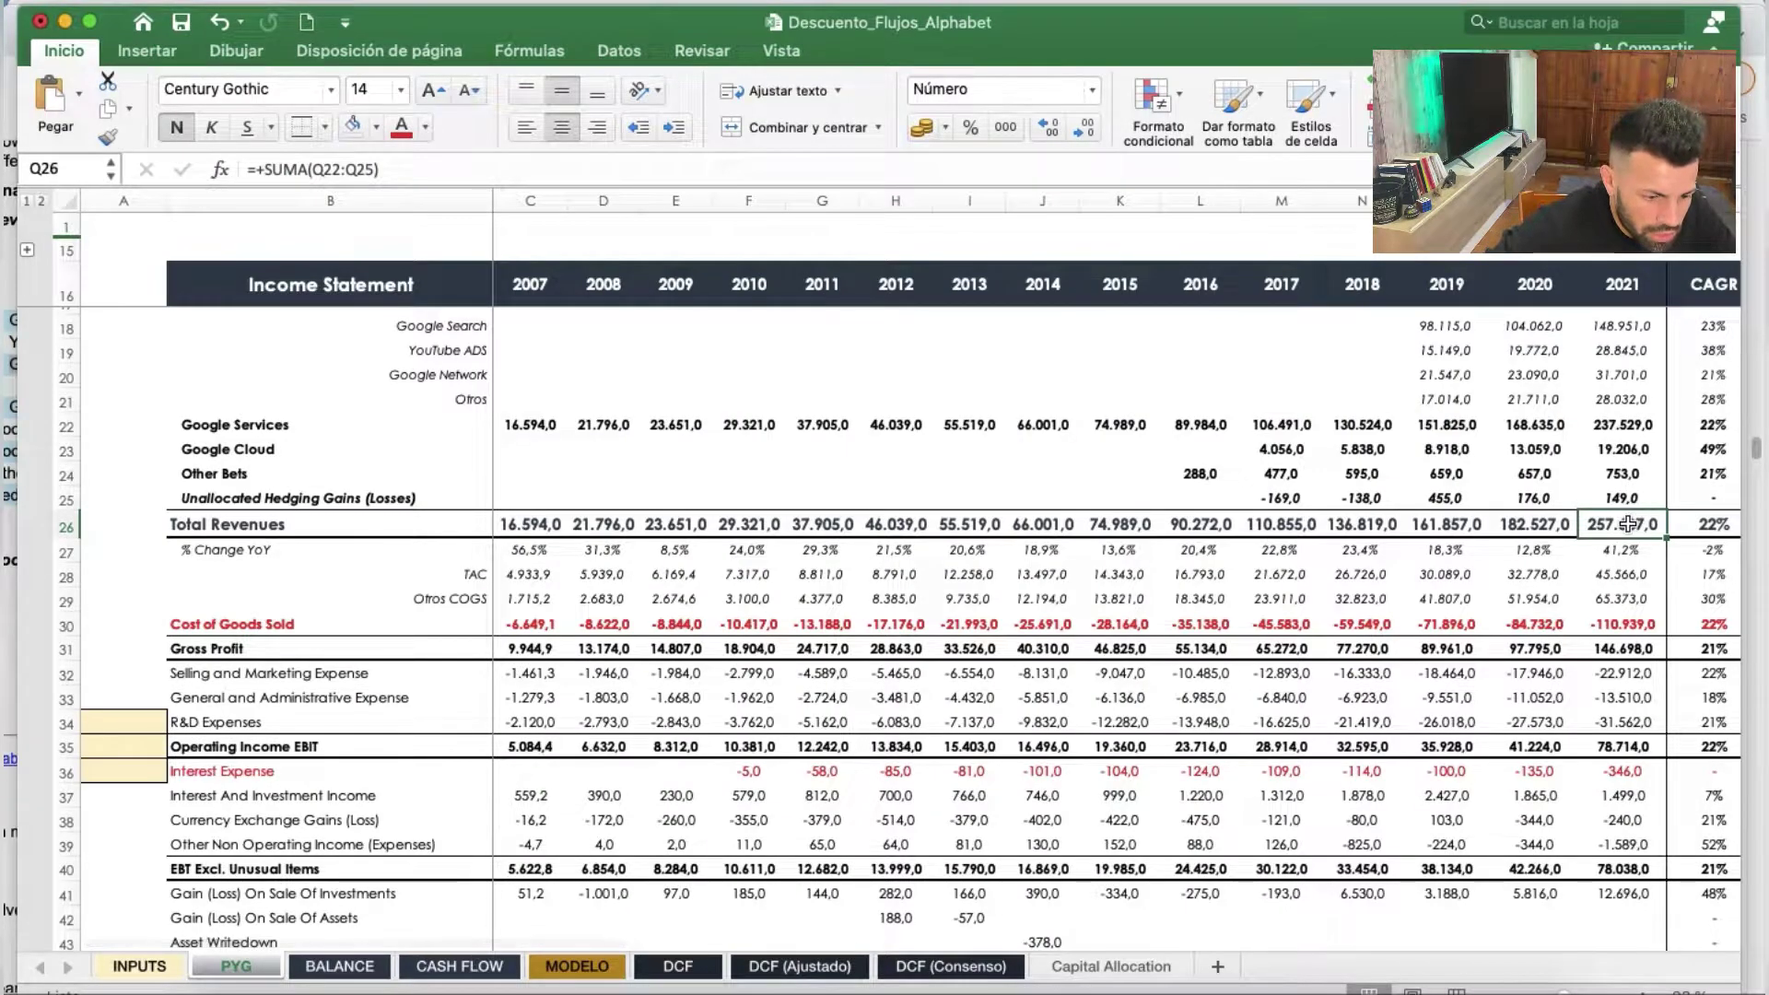
left_click_drag(1622, 425, 1621, 497)
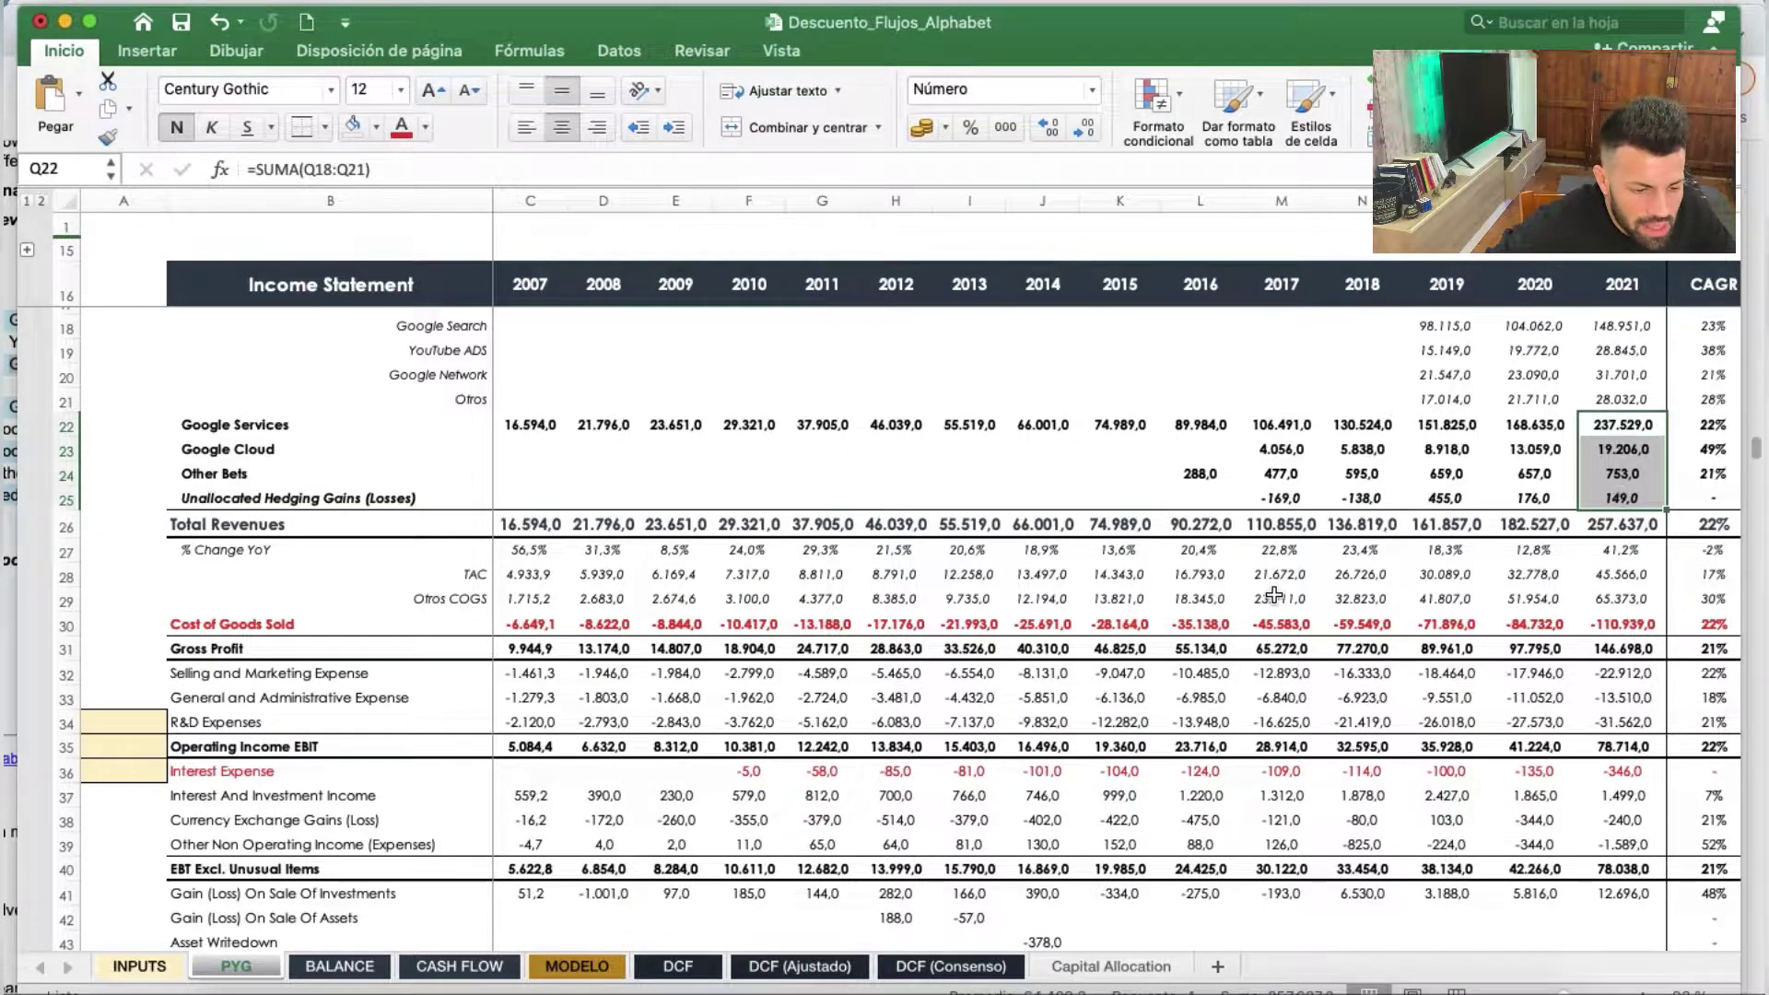
key("super+Tab")
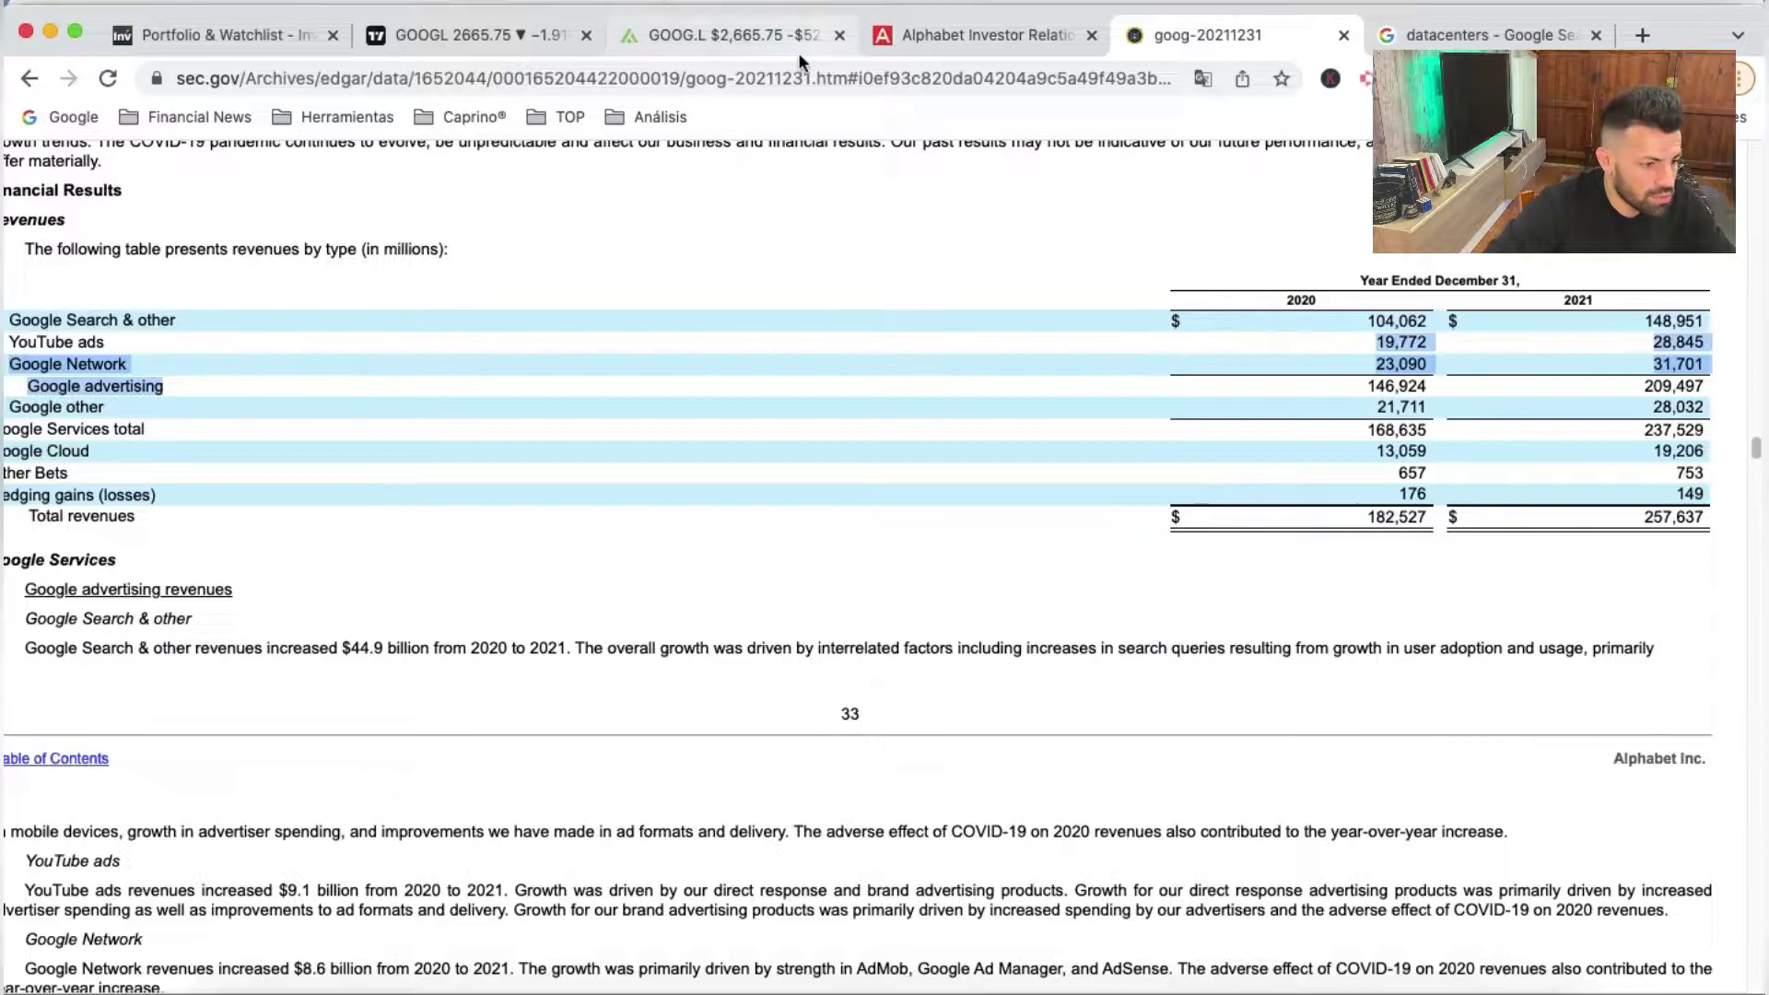
left_click(728, 35)
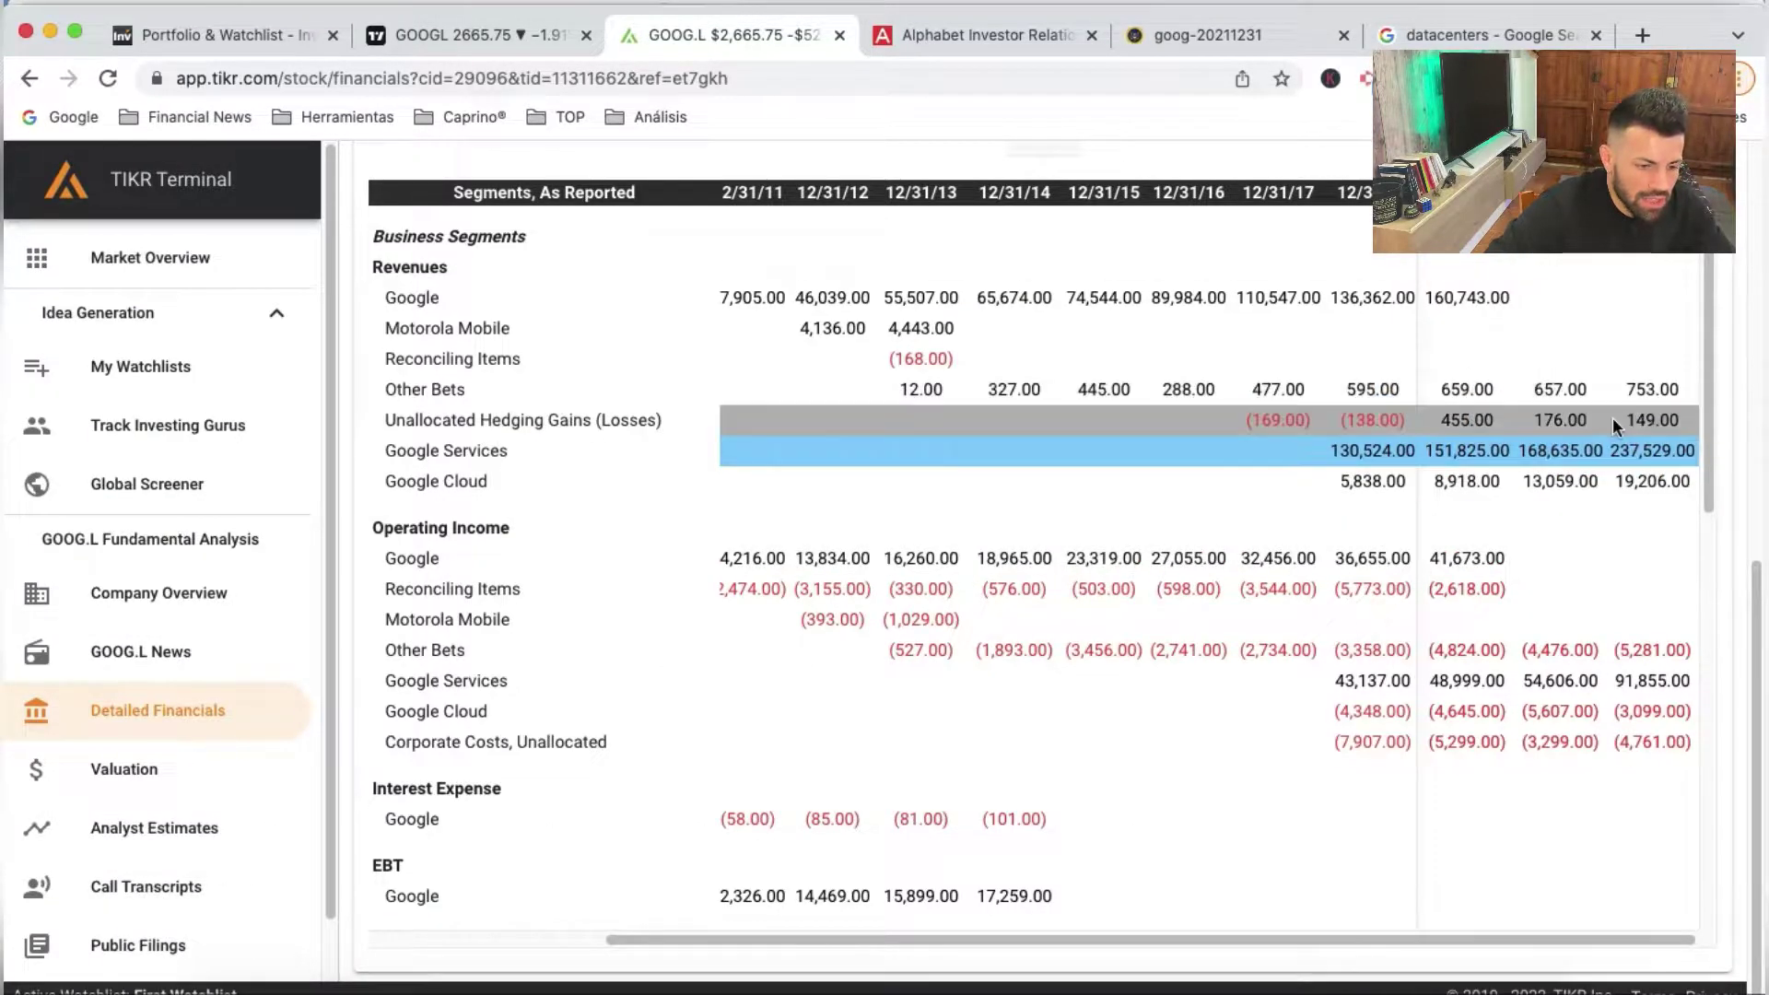
key("super+Tab")
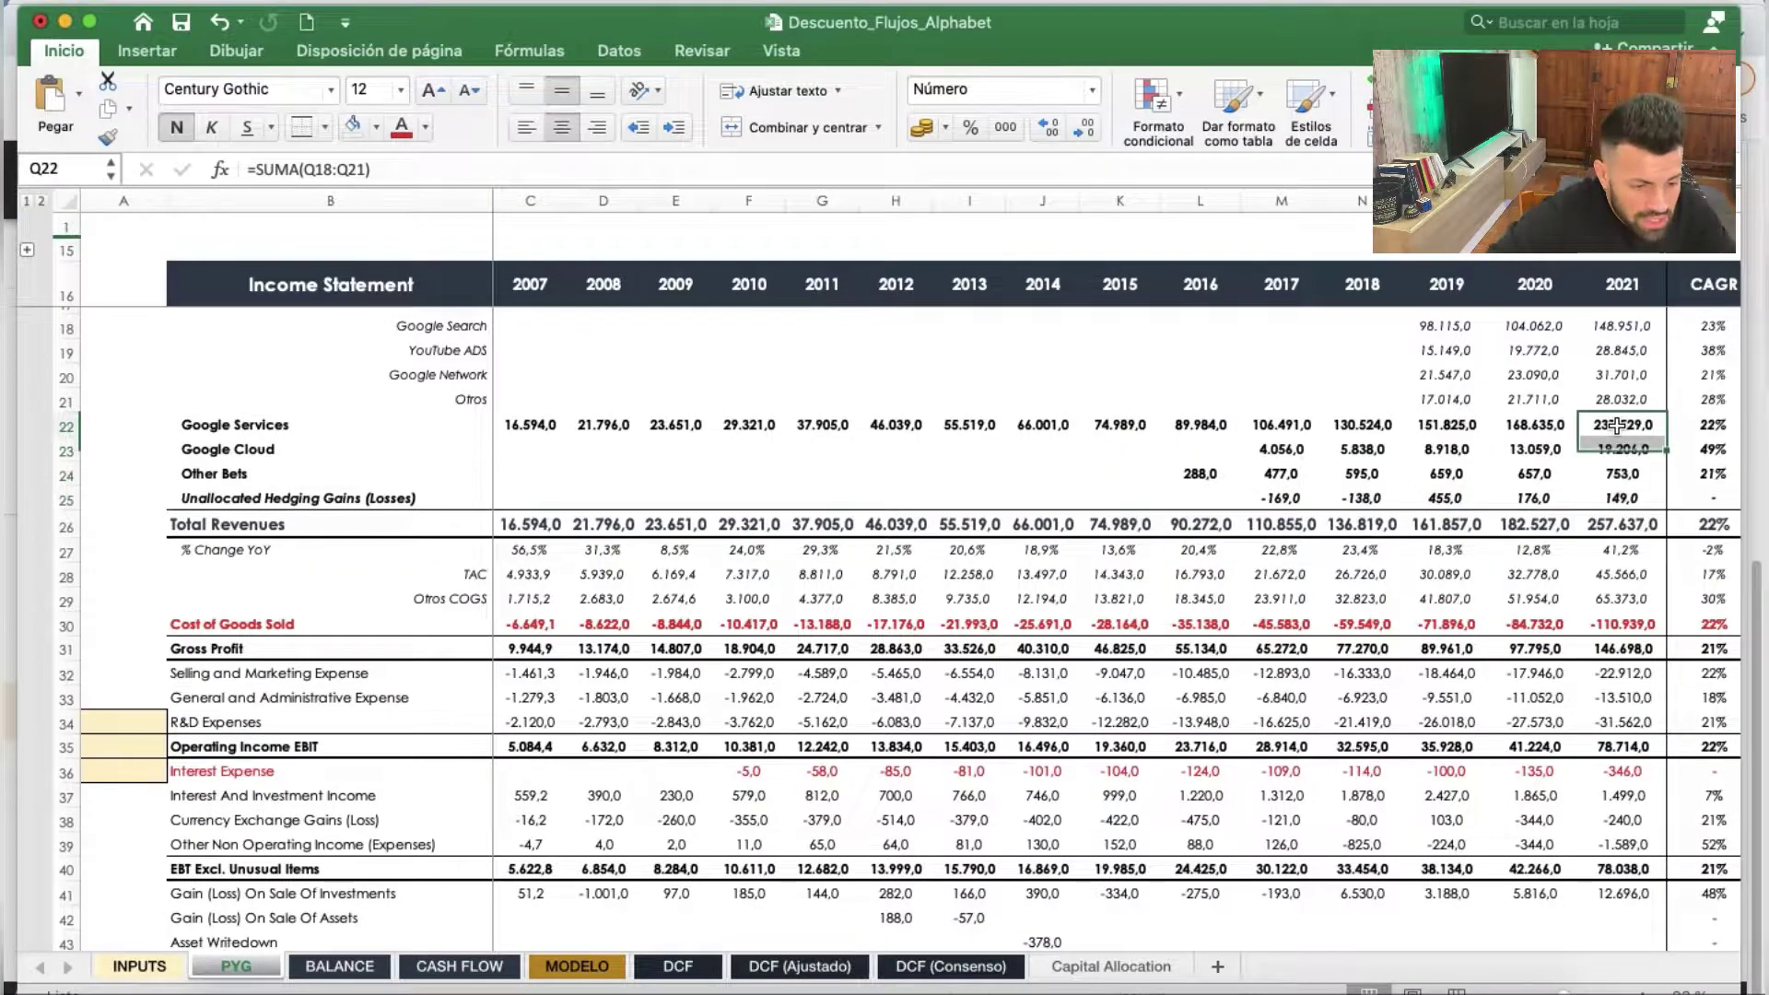
left_click_drag(1606, 429, 277, 425)
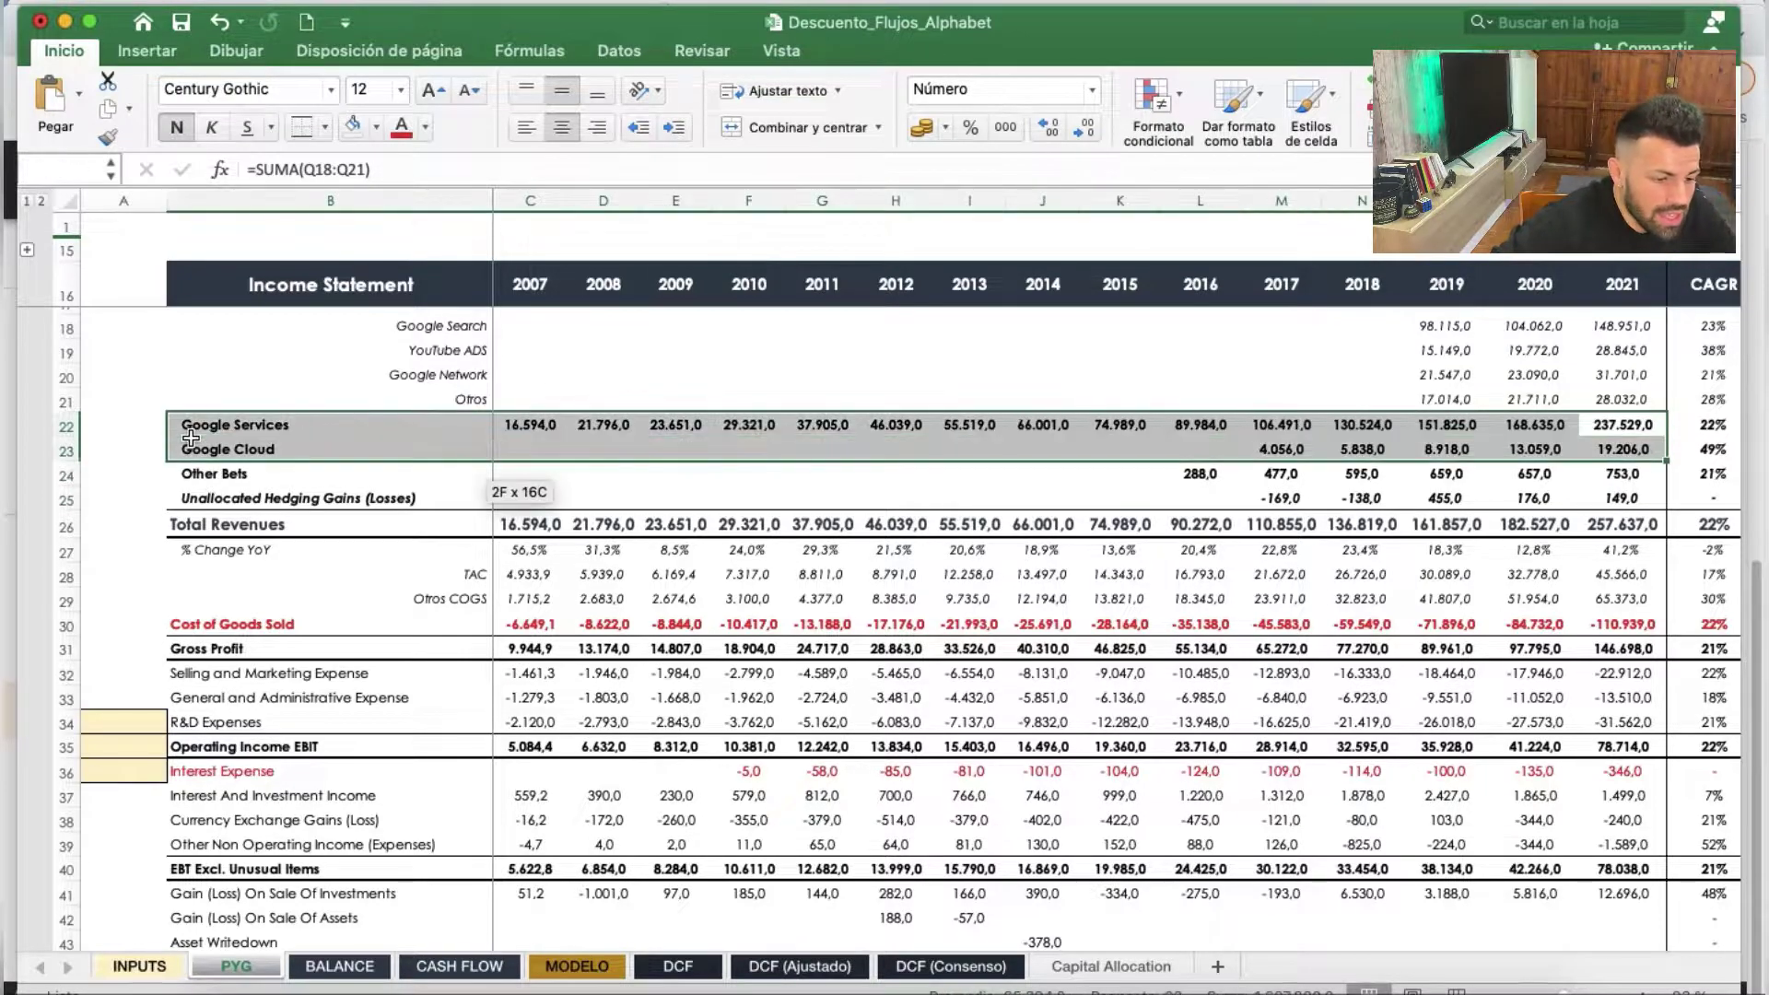
left_click(1619, 425)
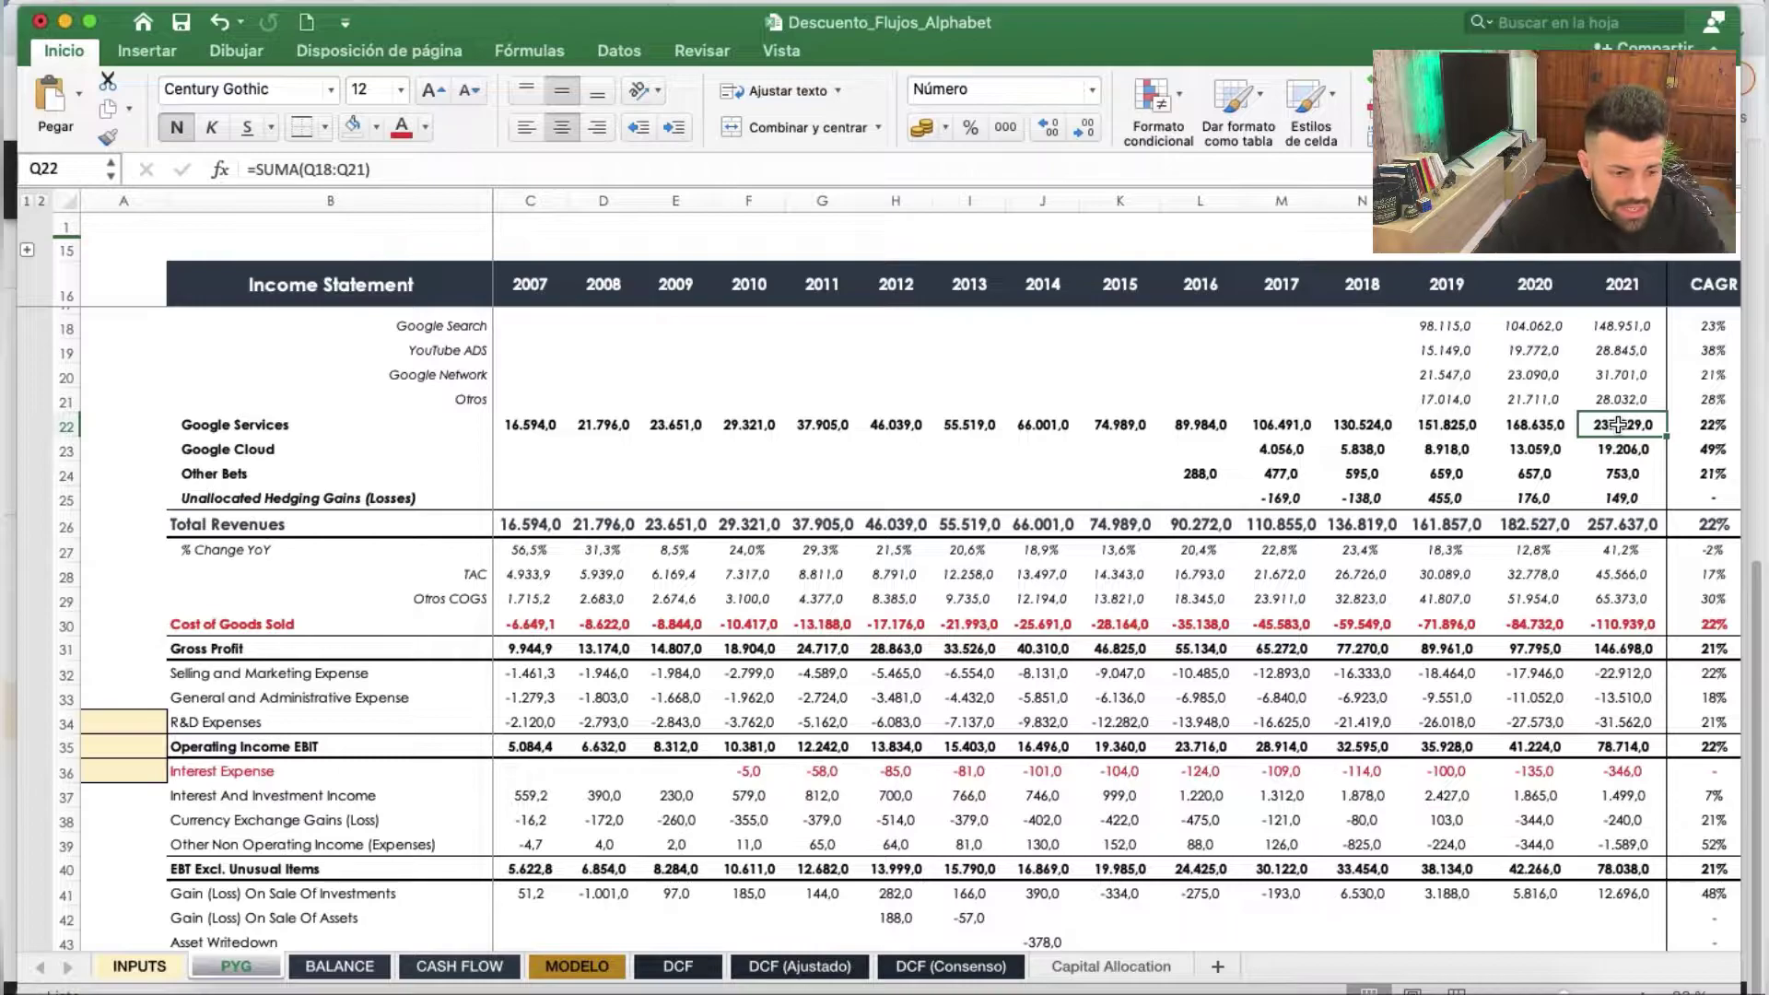
scroll(1620, 425, "right", 1)
left_click(1586, 339)
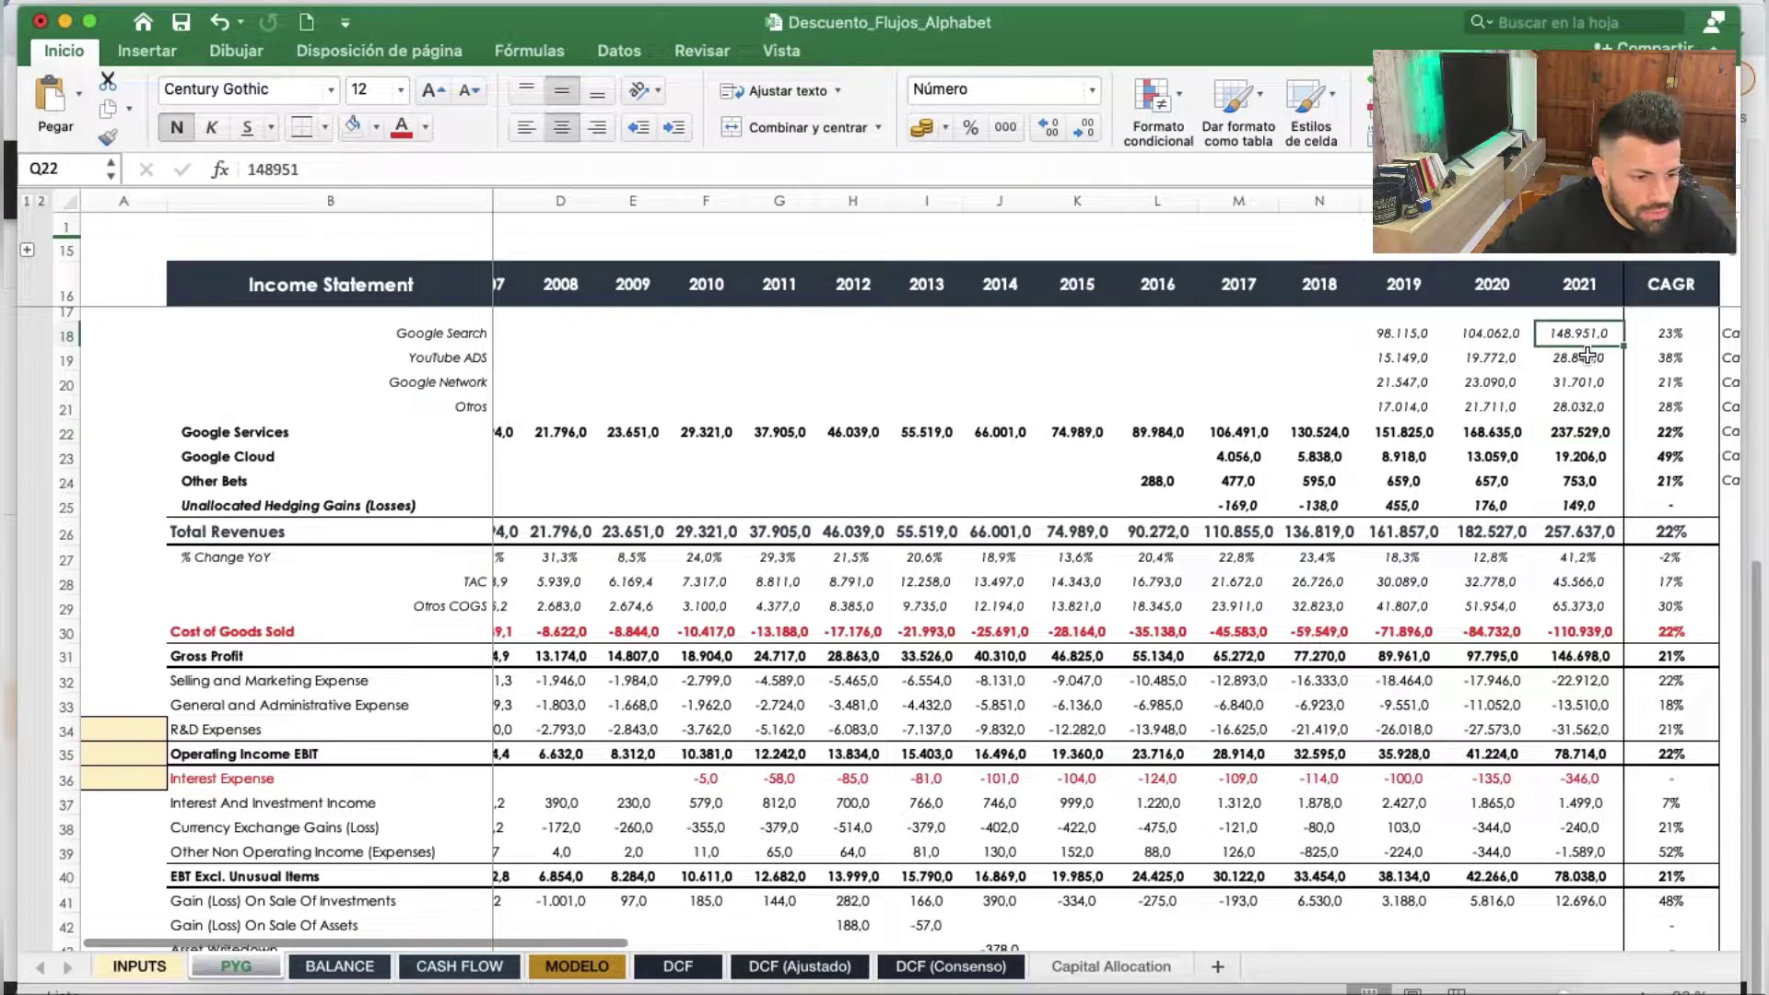
mouse_move(1586, 355)
left_mouse_down()
mouse_move(1584, 402)
mouse_move(449, 331)
left_mouse_up()
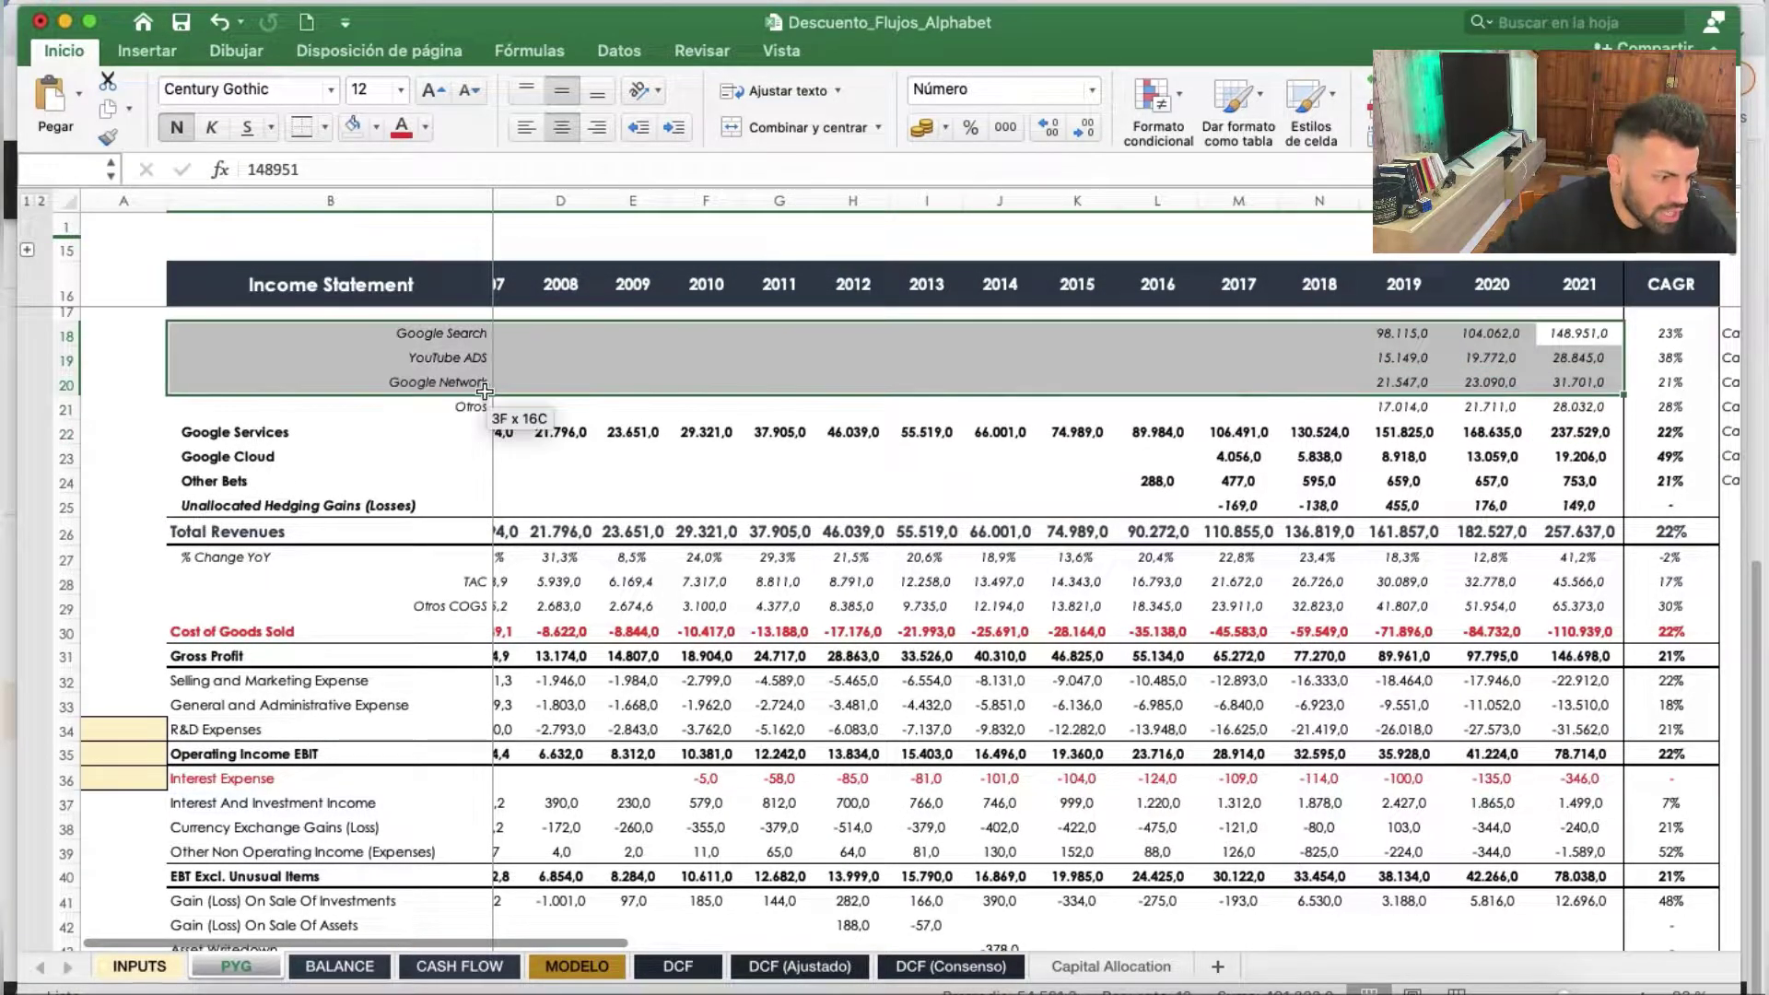
left_click(449, 331)
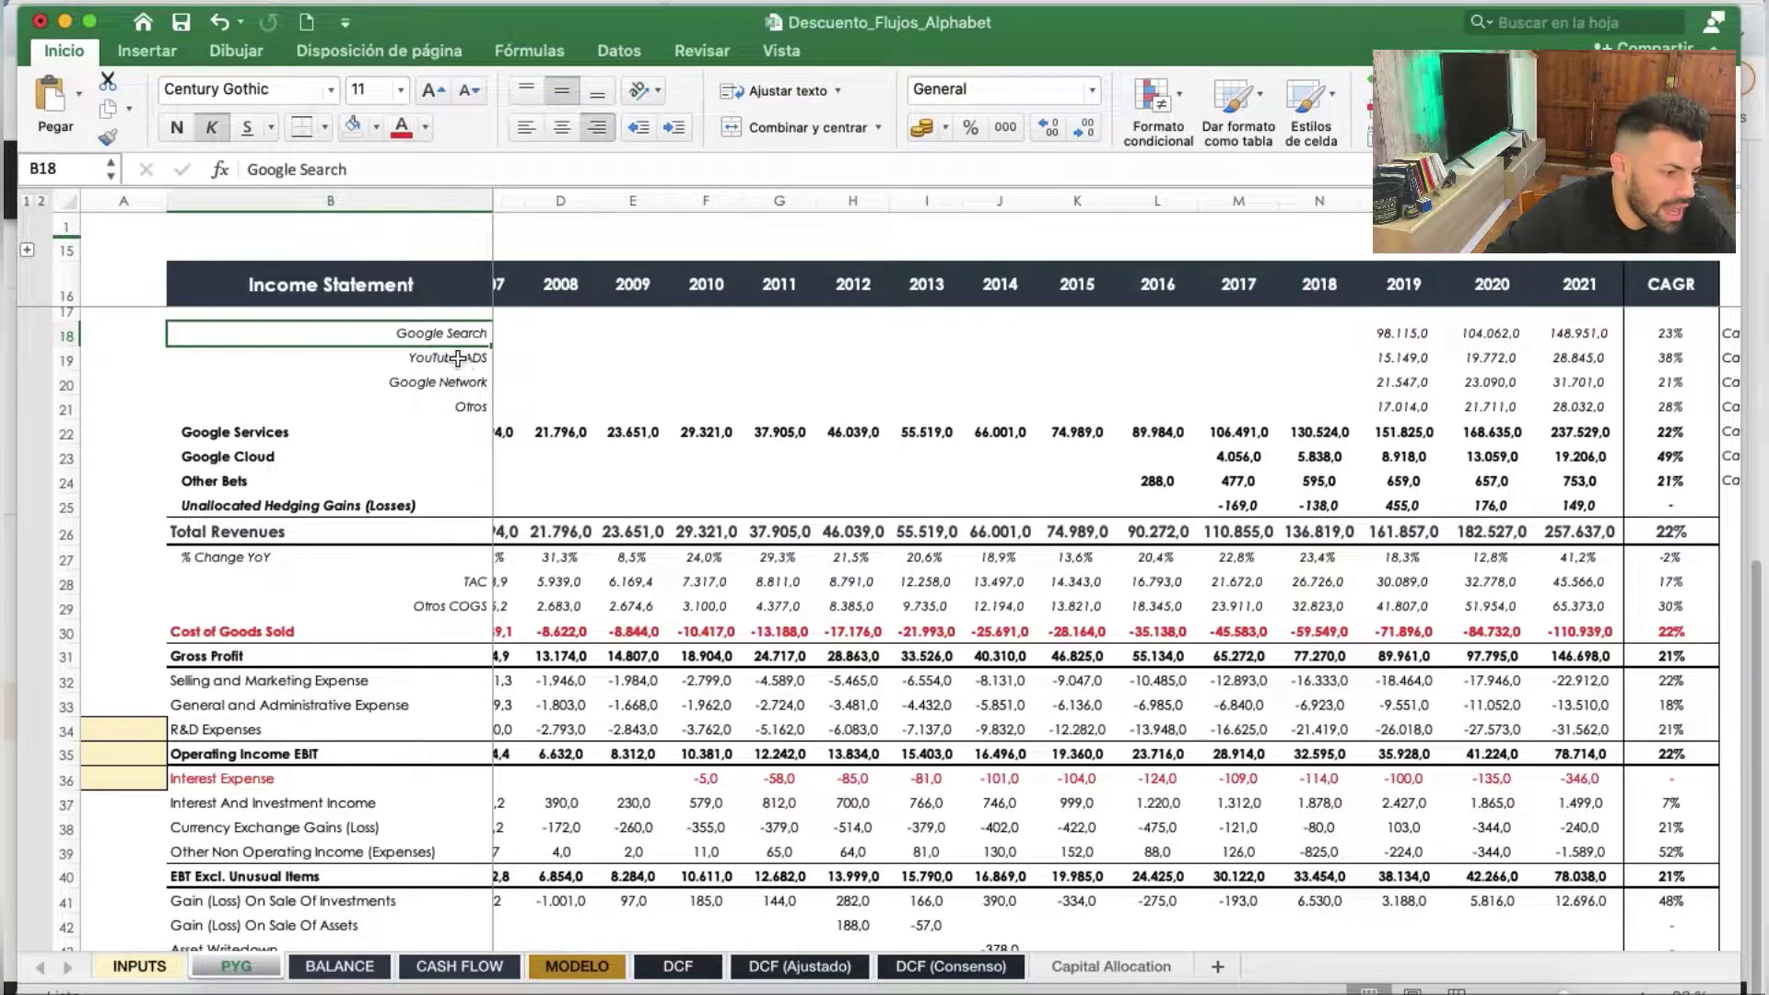
left_click(458, 359)
left_click(451, 388)
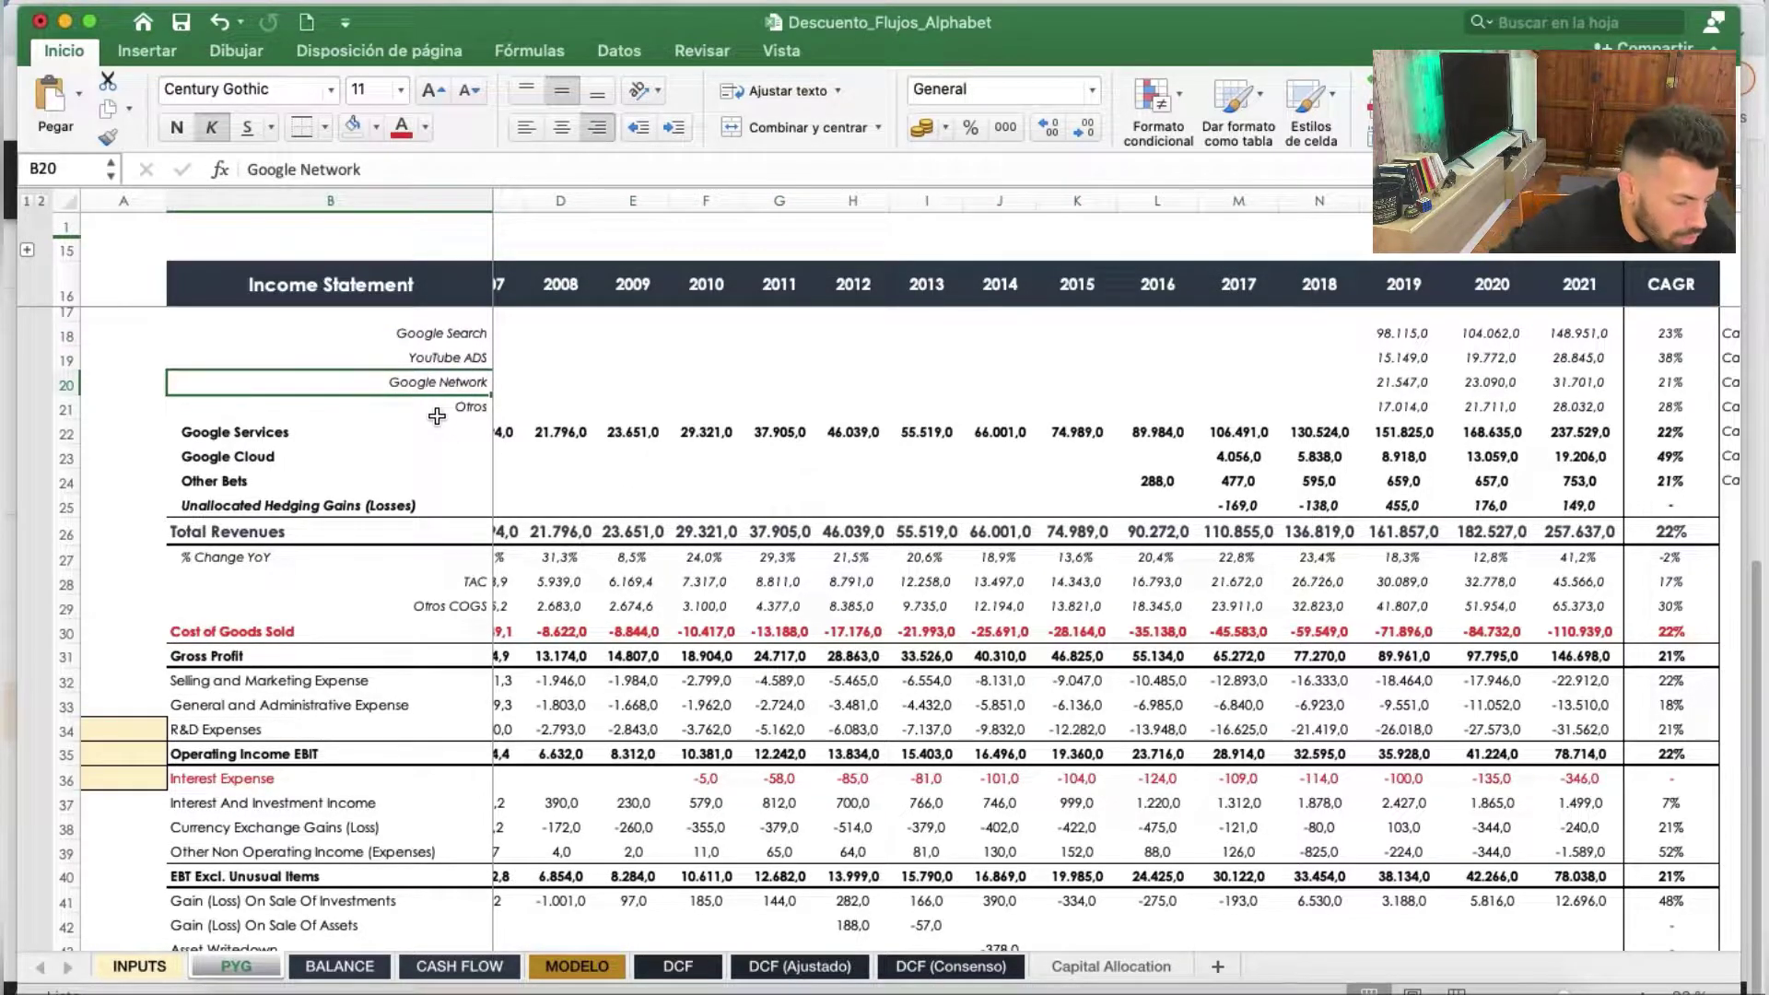
left_click(436, 416)
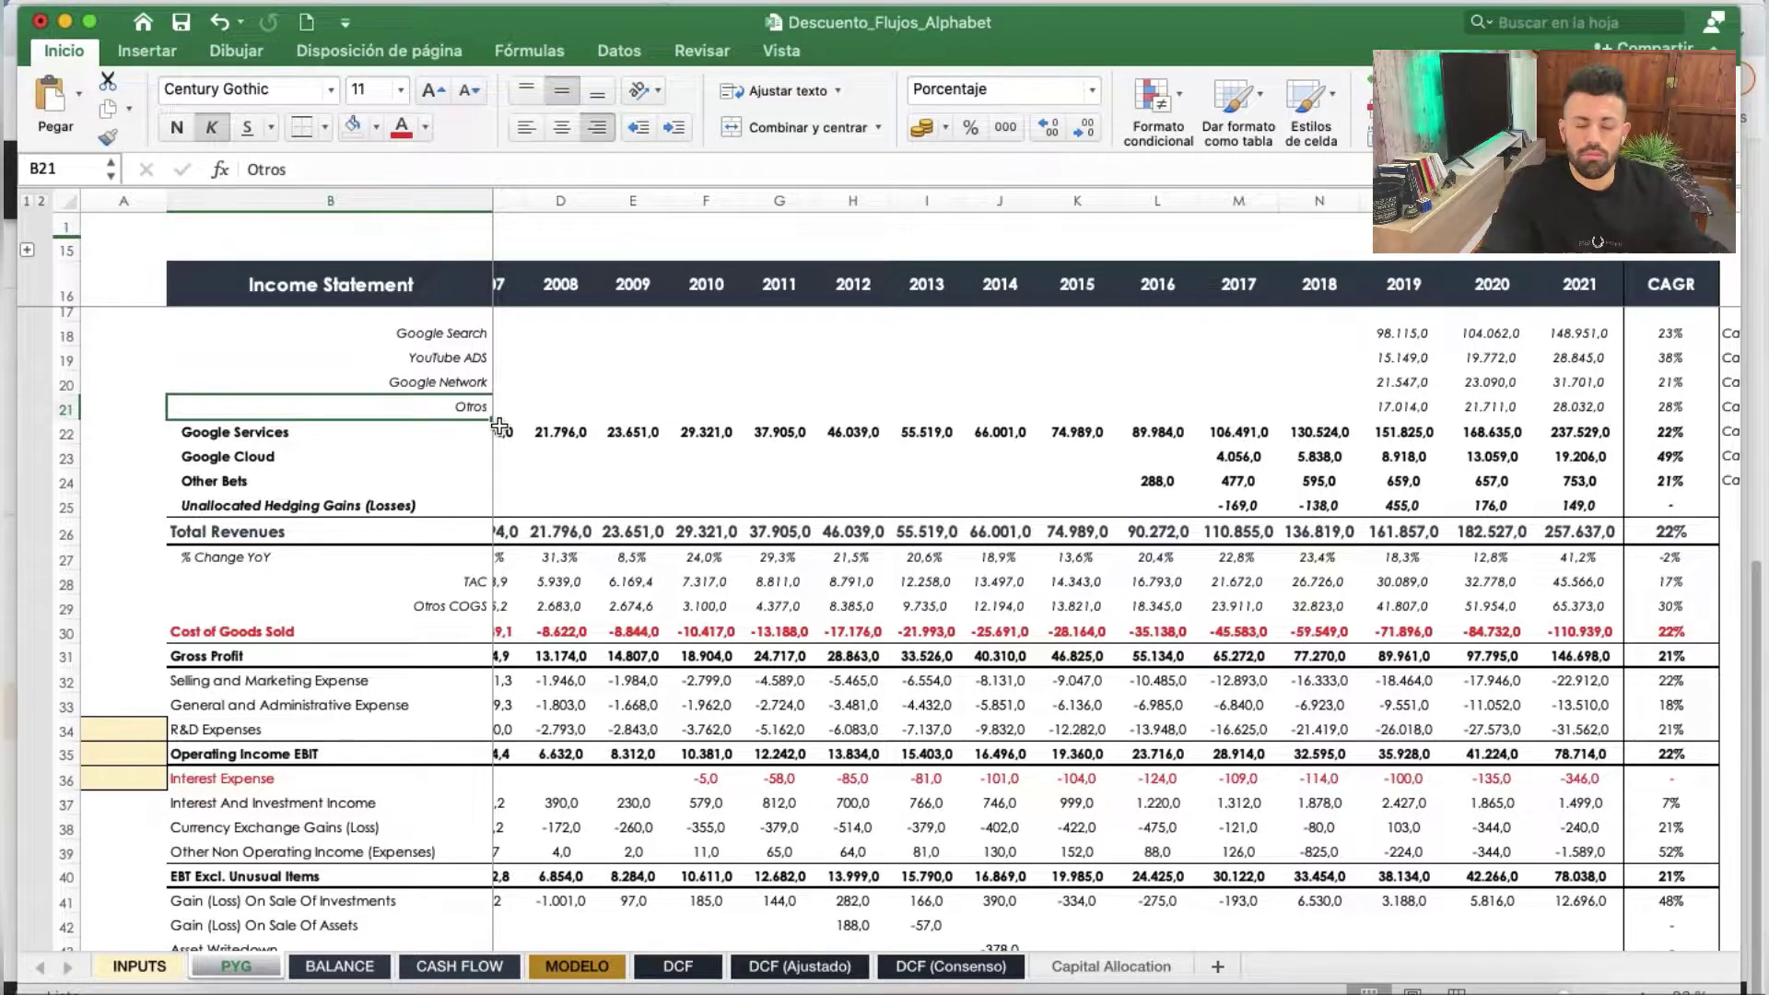
left_click(419, 387)
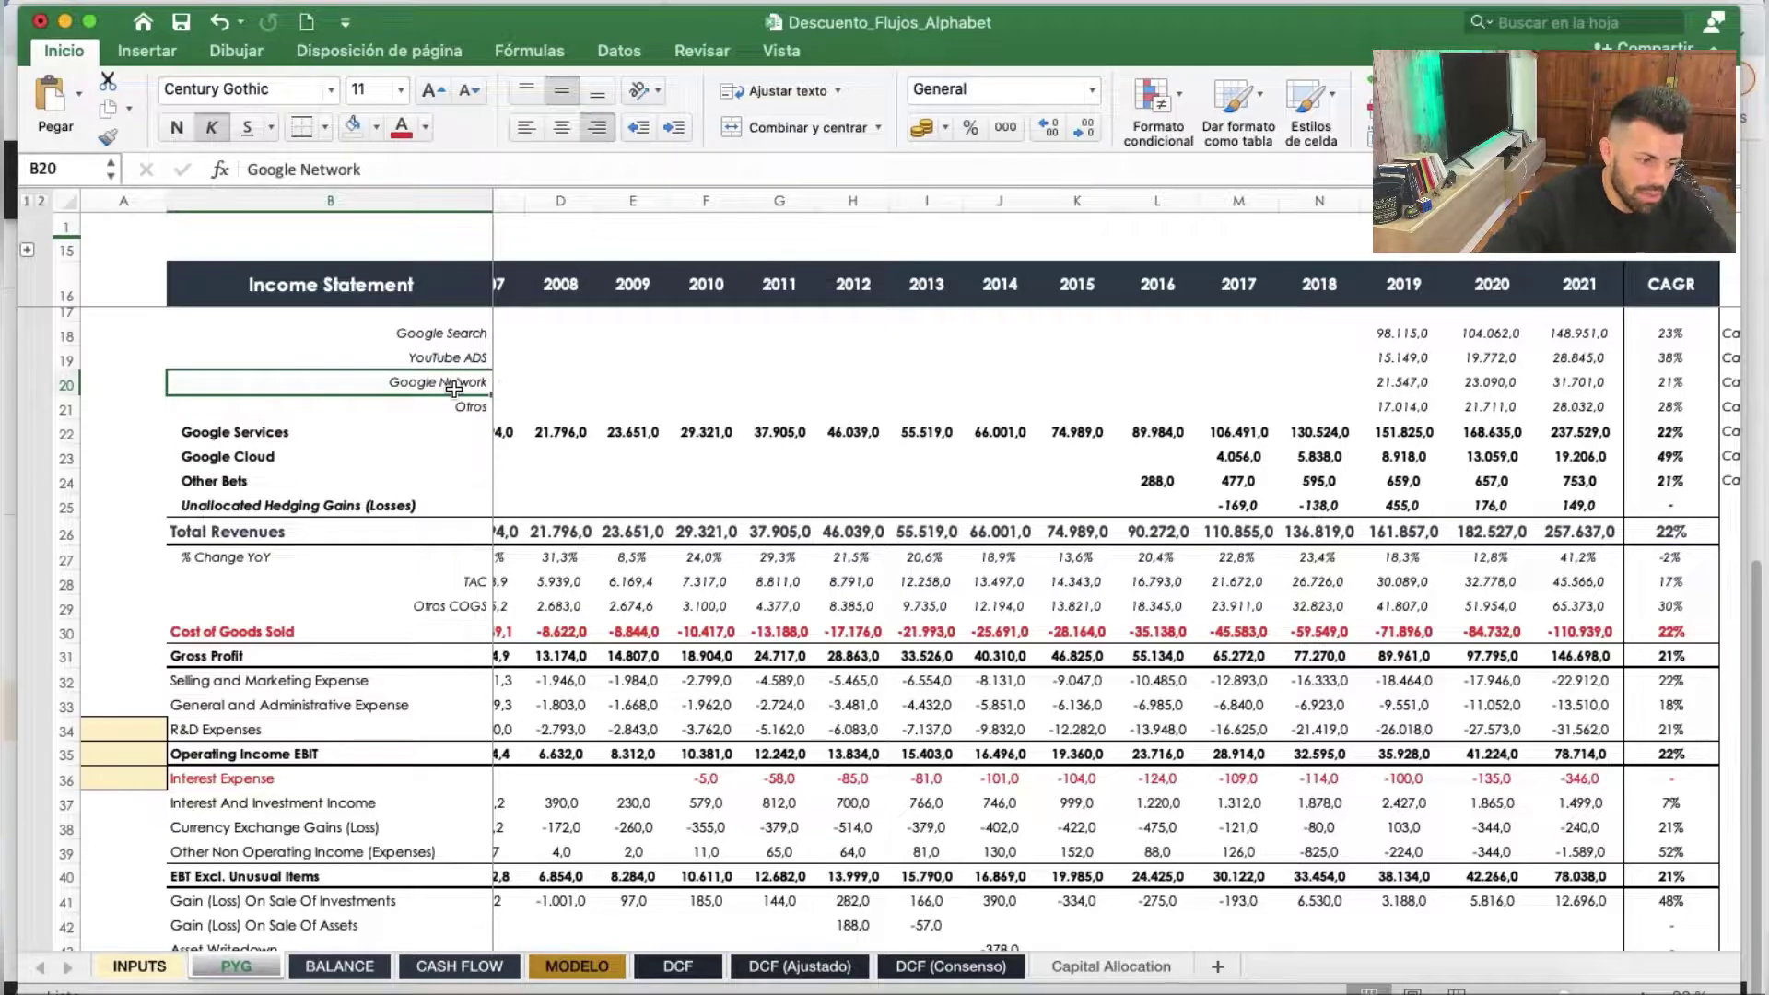
left_click_drag(454, 389, 1559, 385)
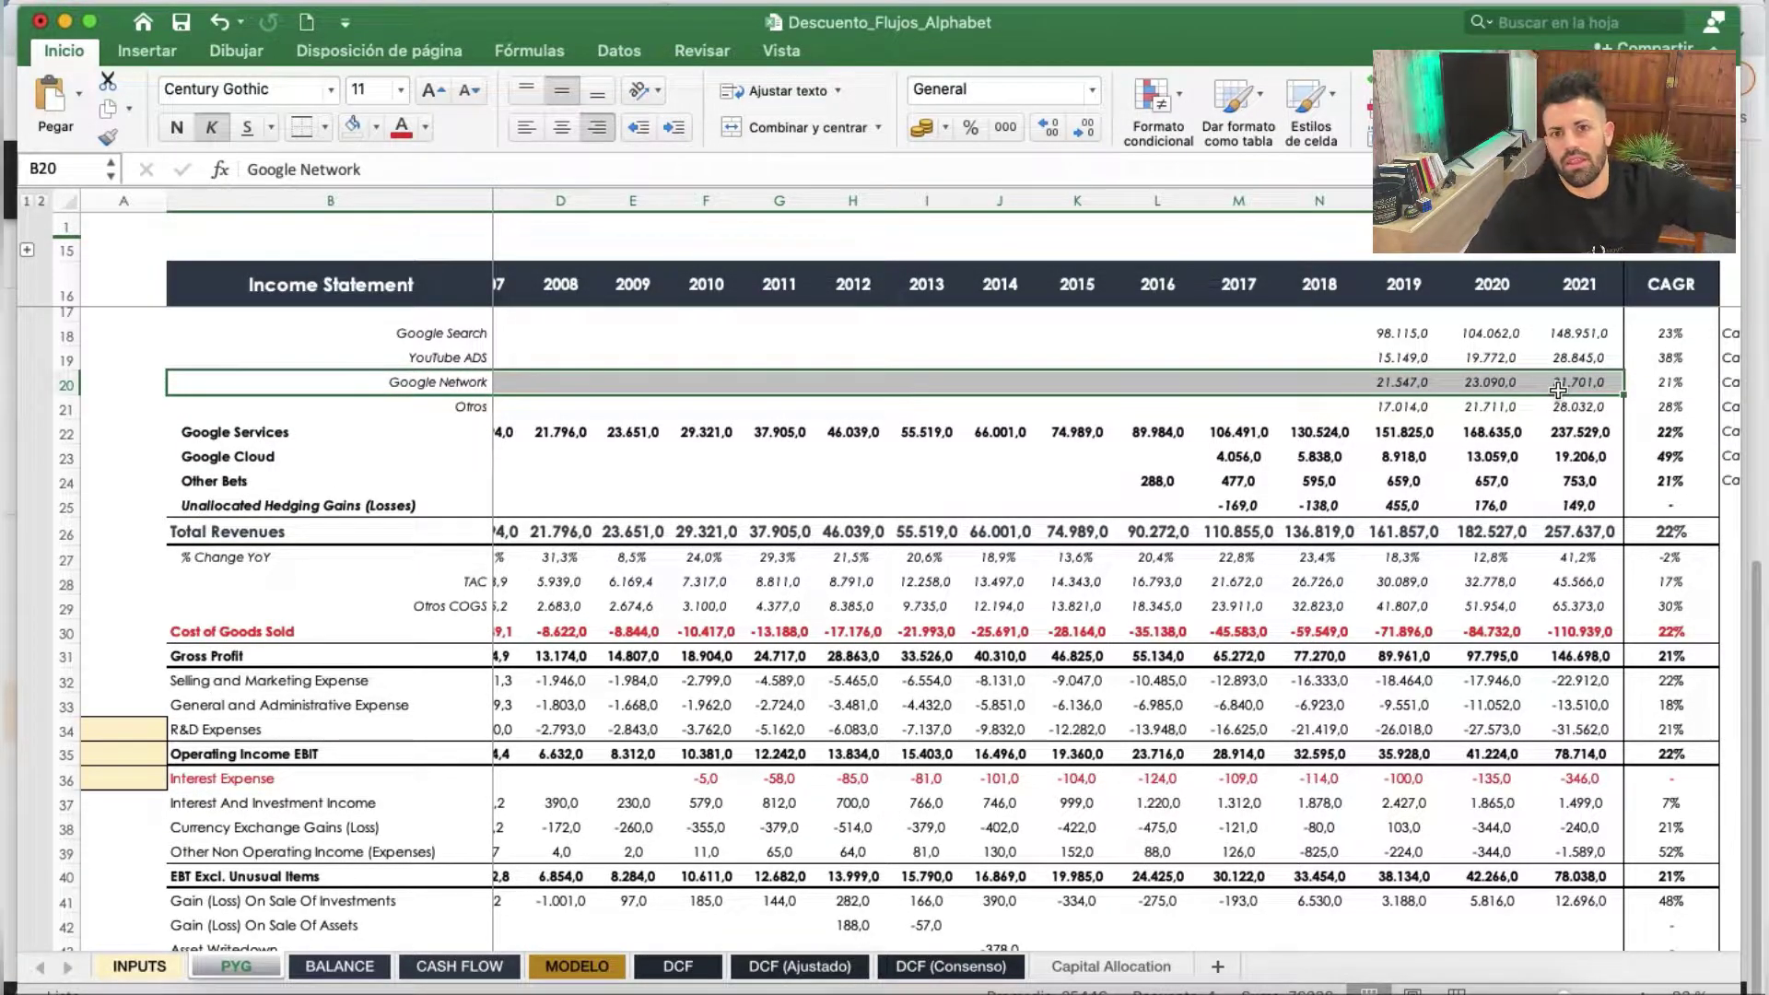
left_click(442, 336)
left_click_drag(442, 338, 1579, 336)
left_click(1579, 336)
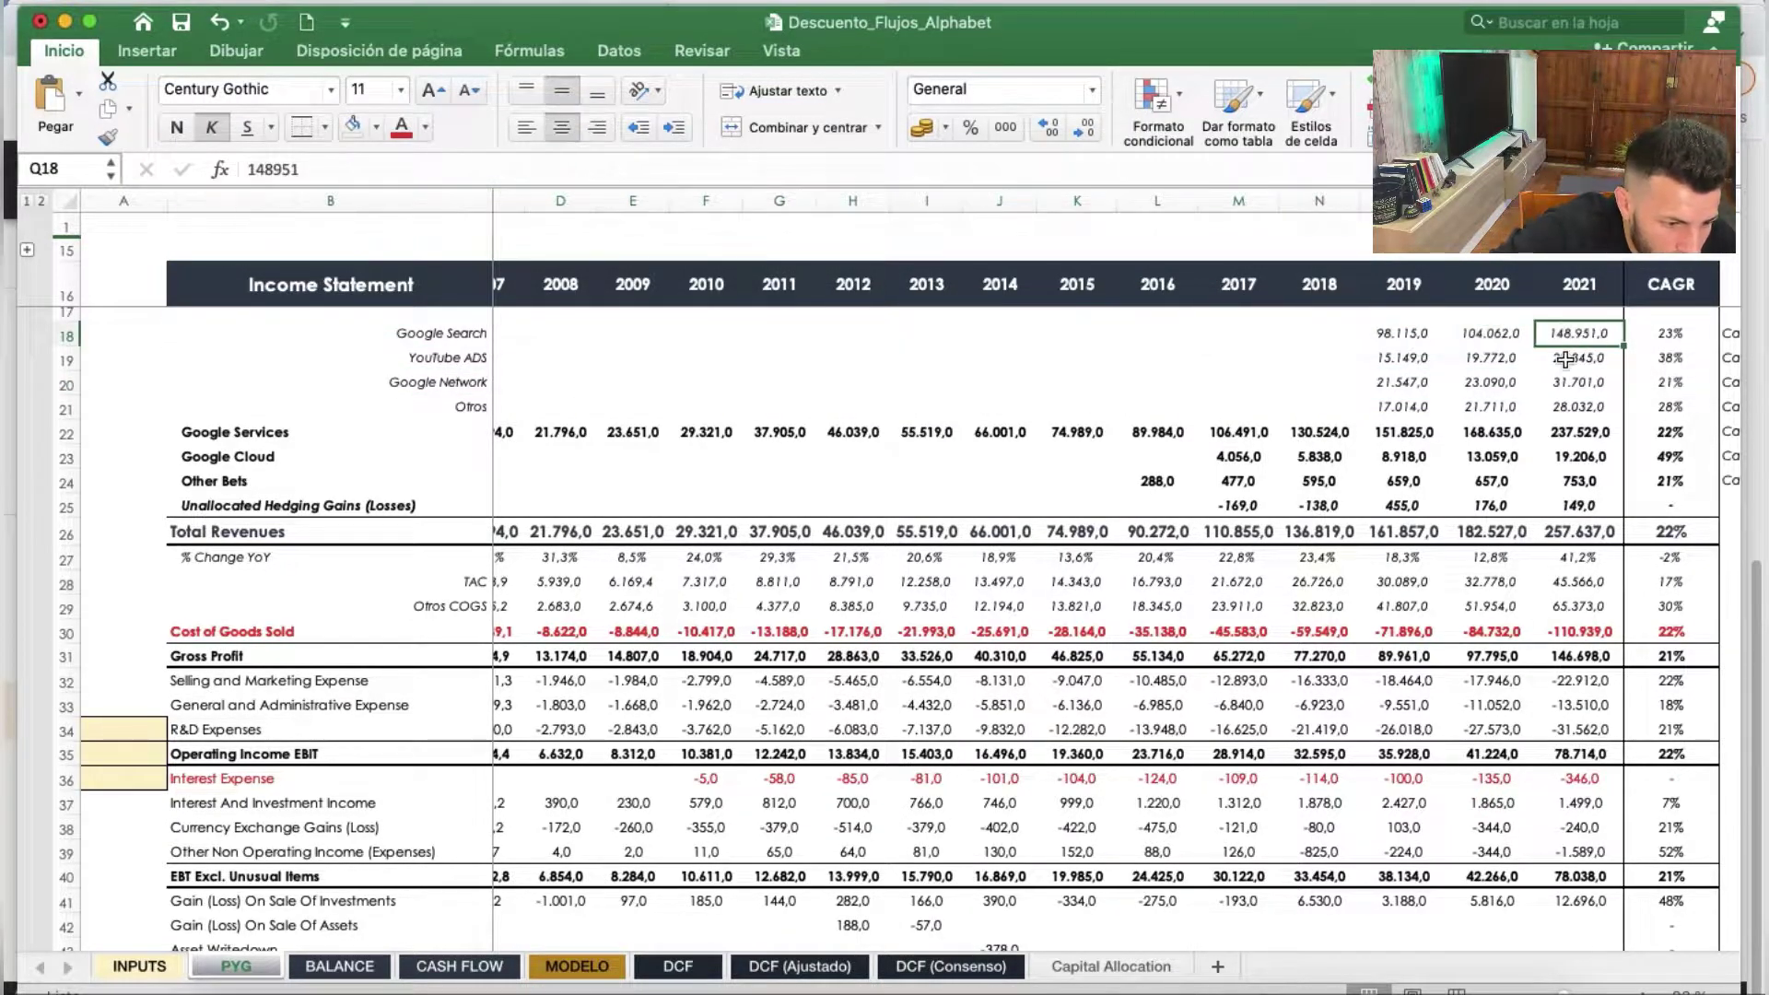
left_click(1581, 360)
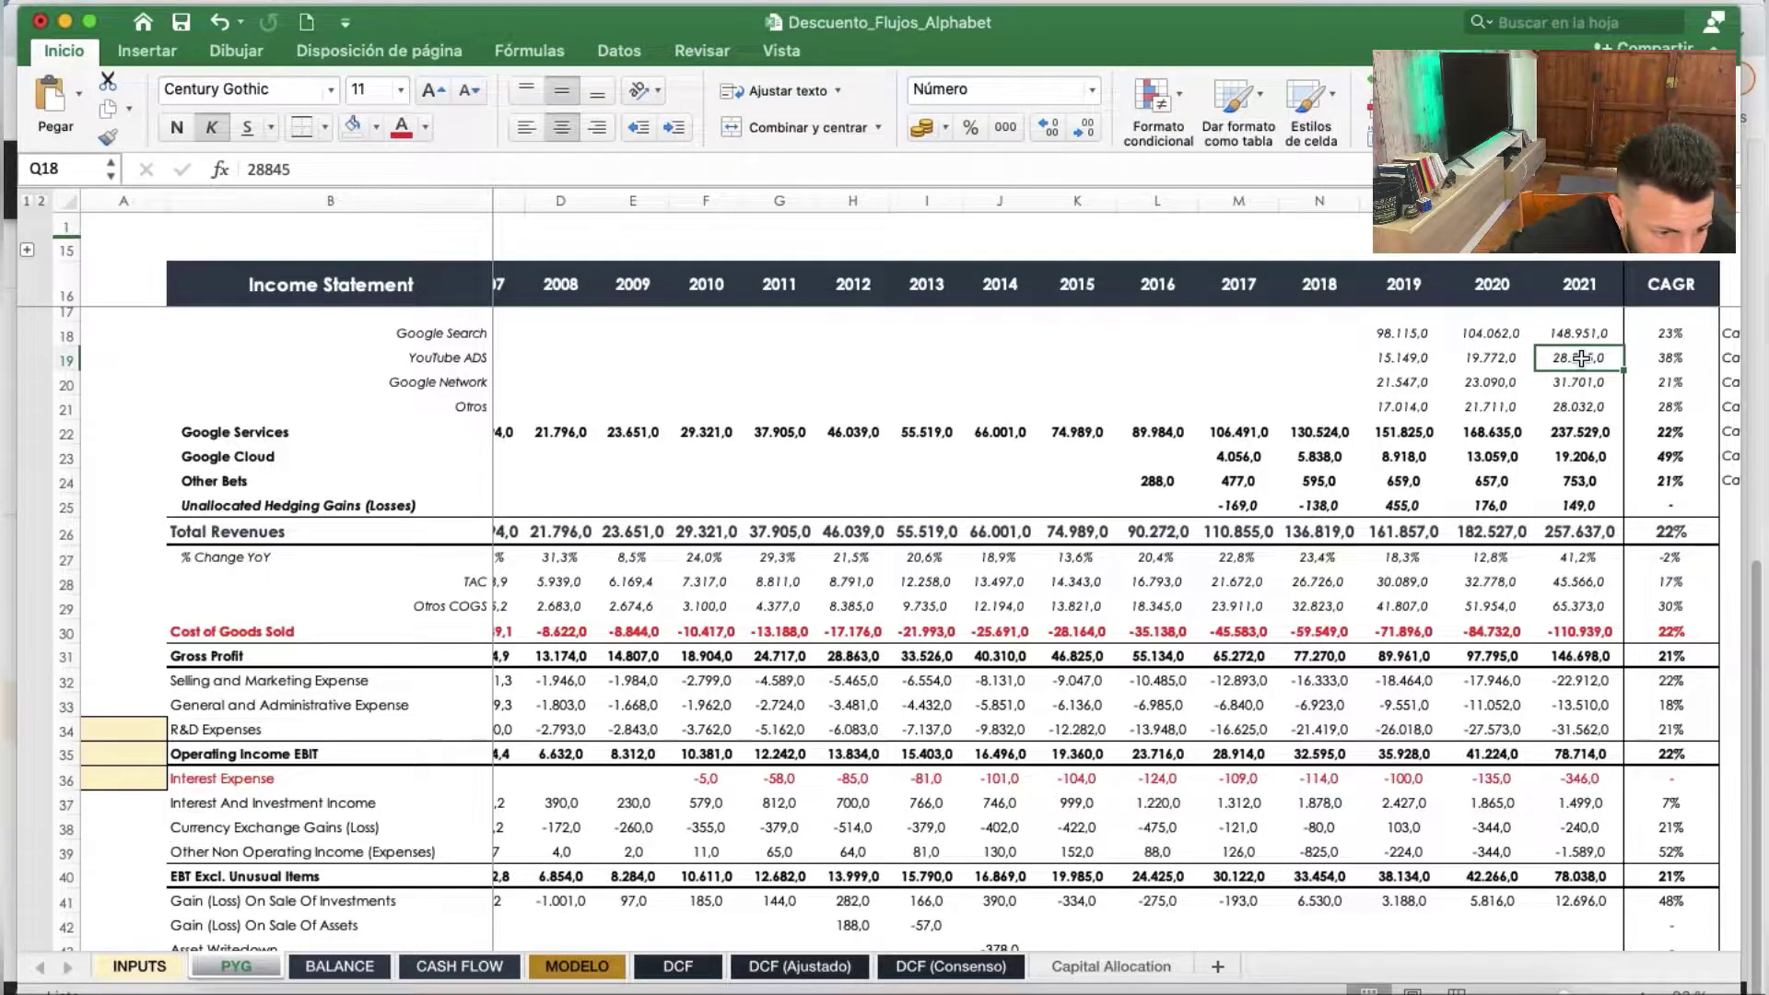
left_click(1590, 409)
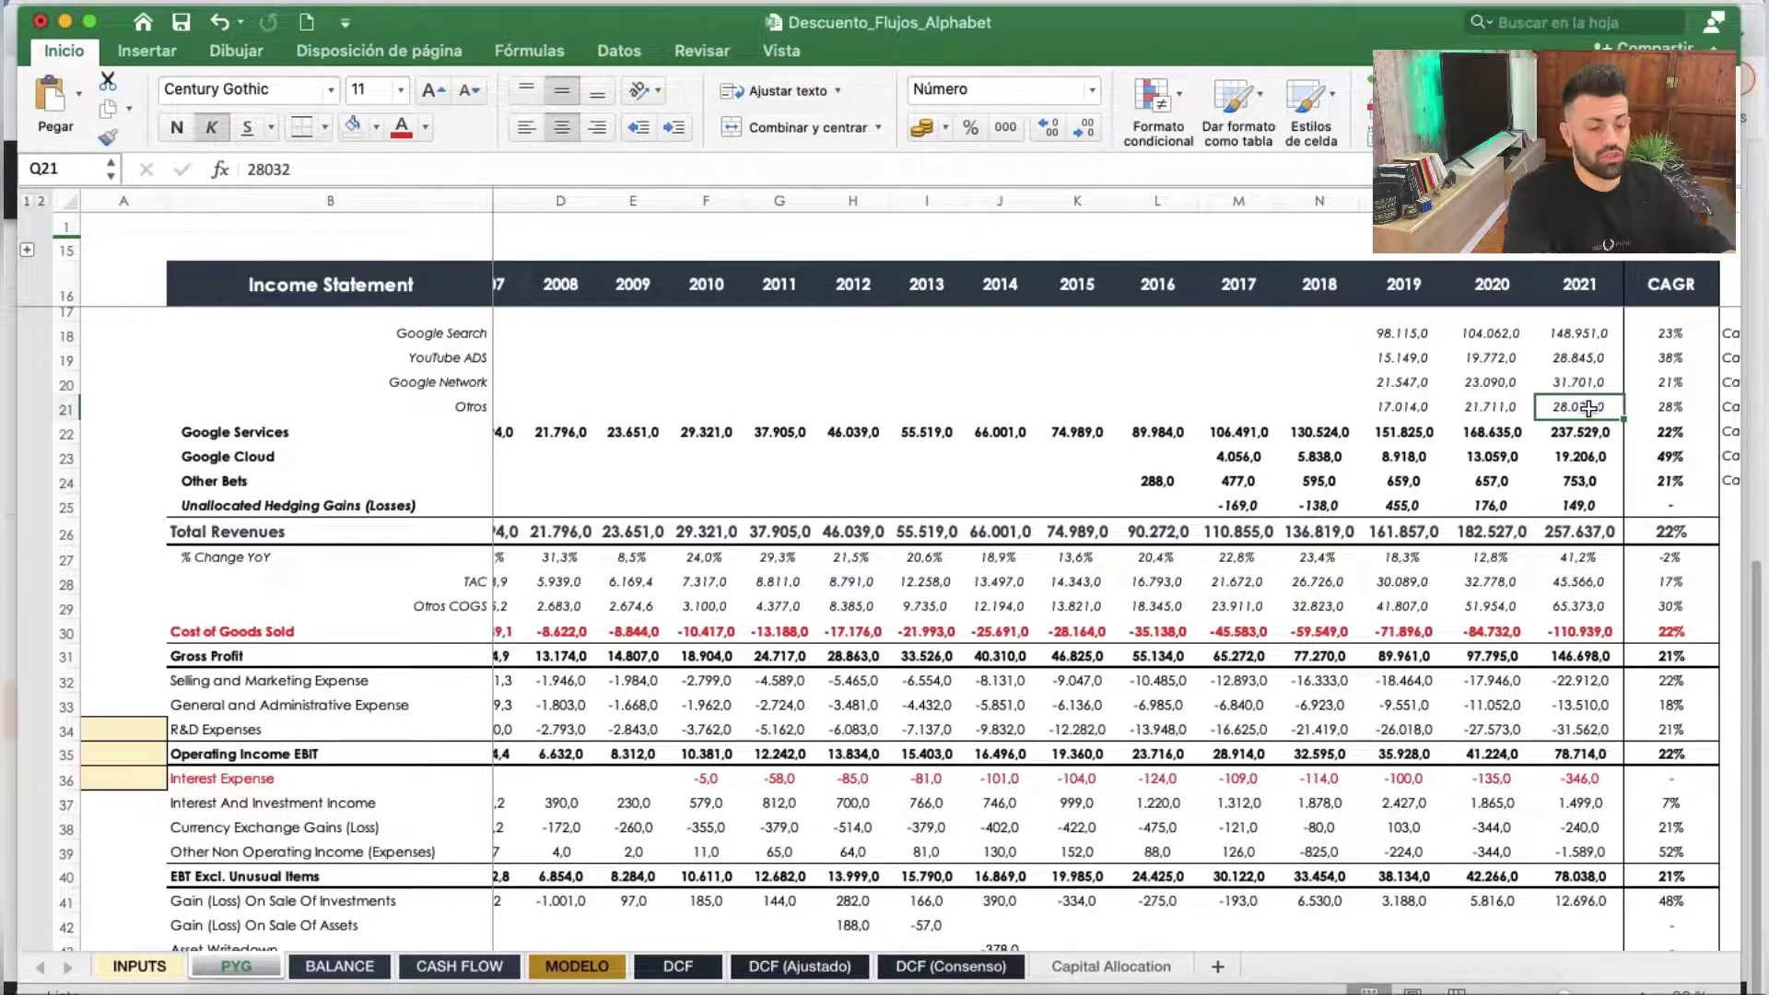
left_click_drag(1571, 341, 1564, 494)
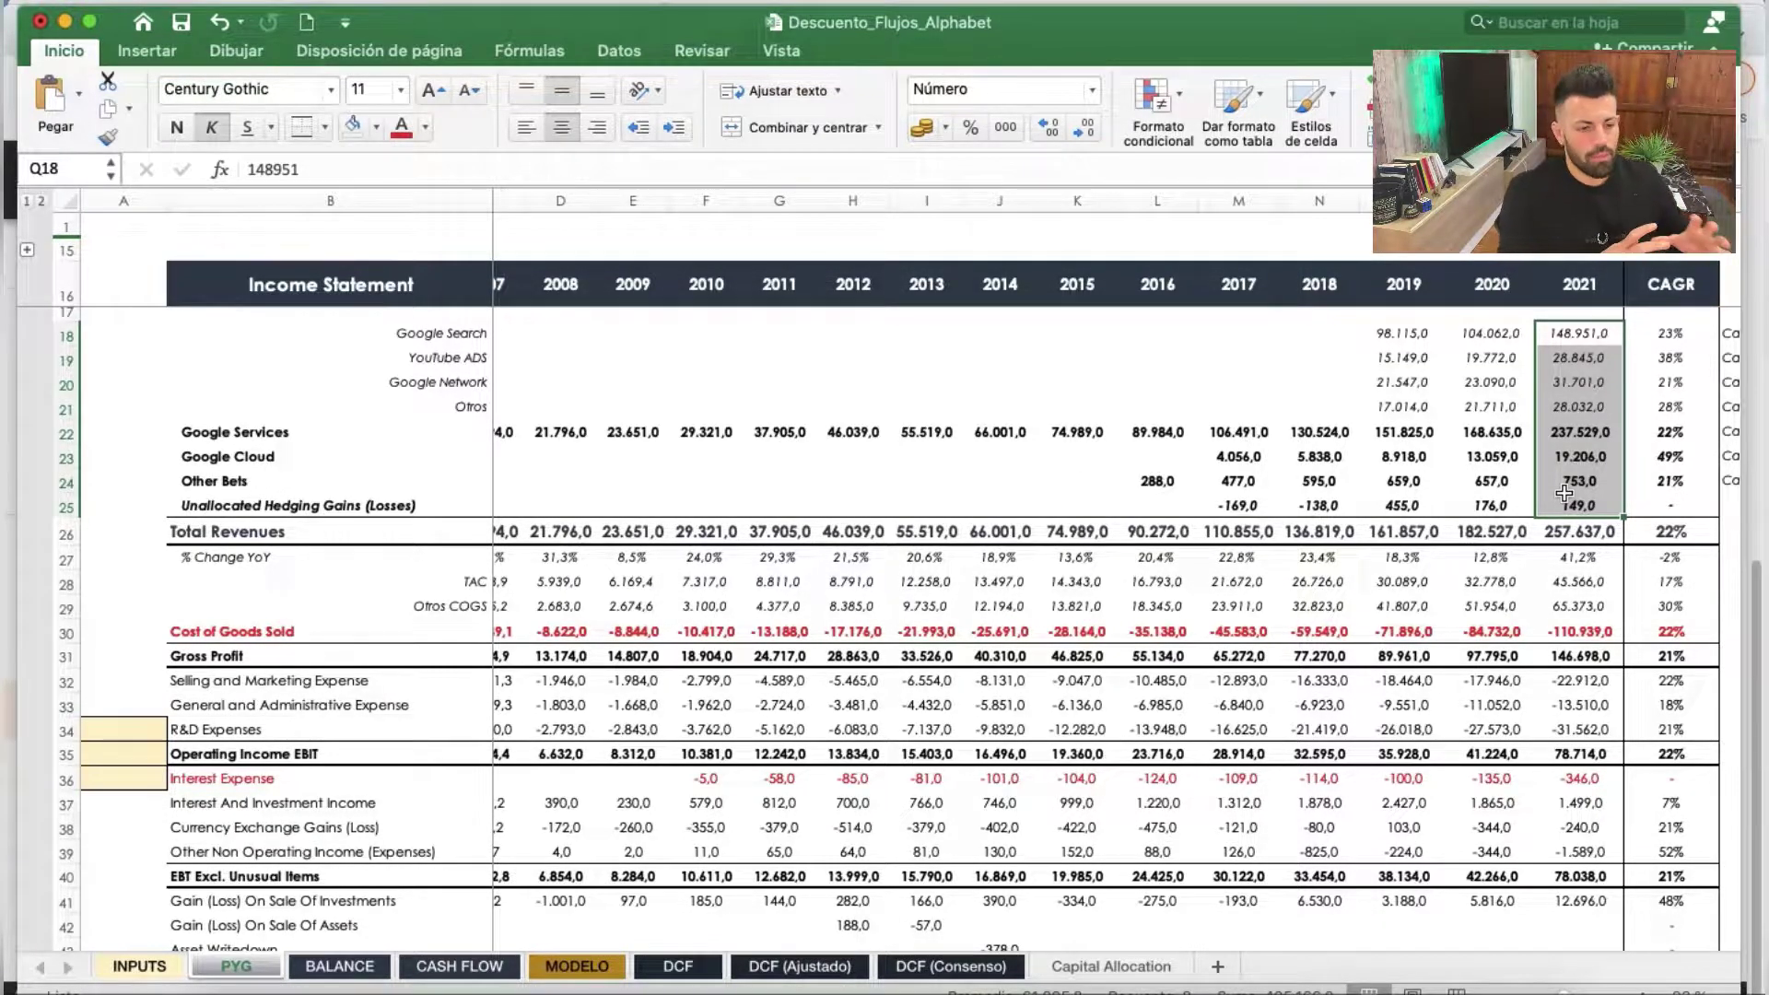
left_click(1591, 538)
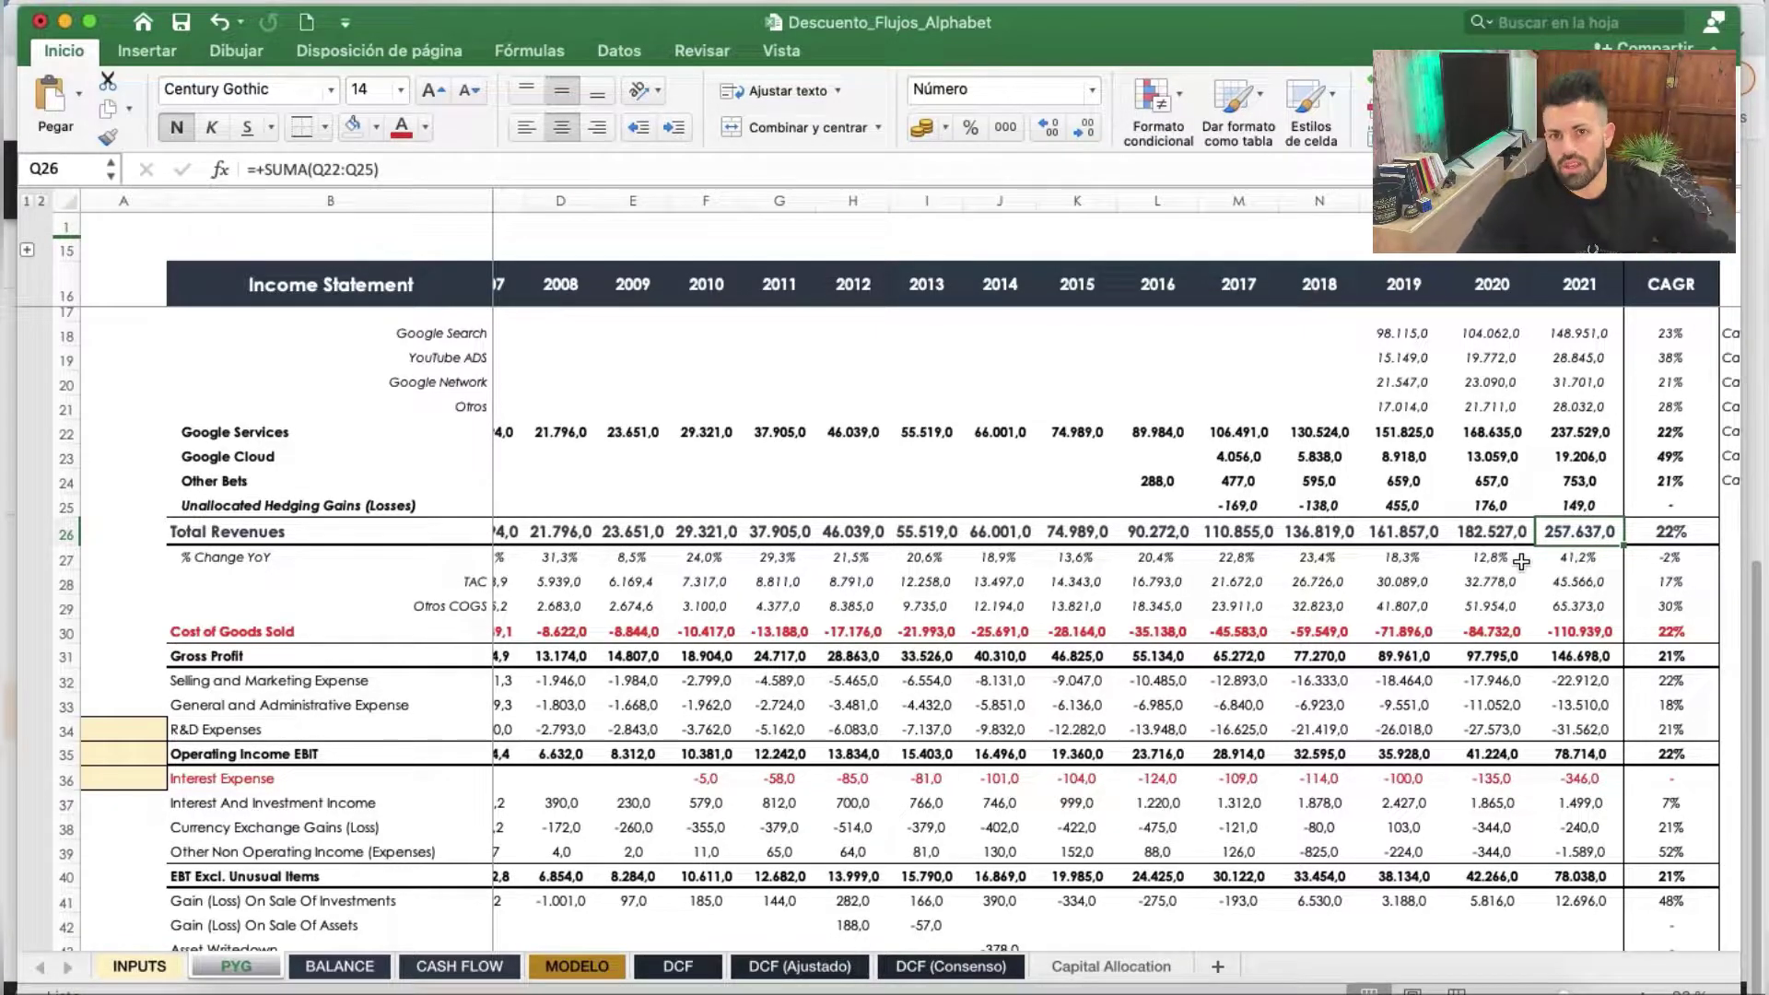
left_click(1576, 333)
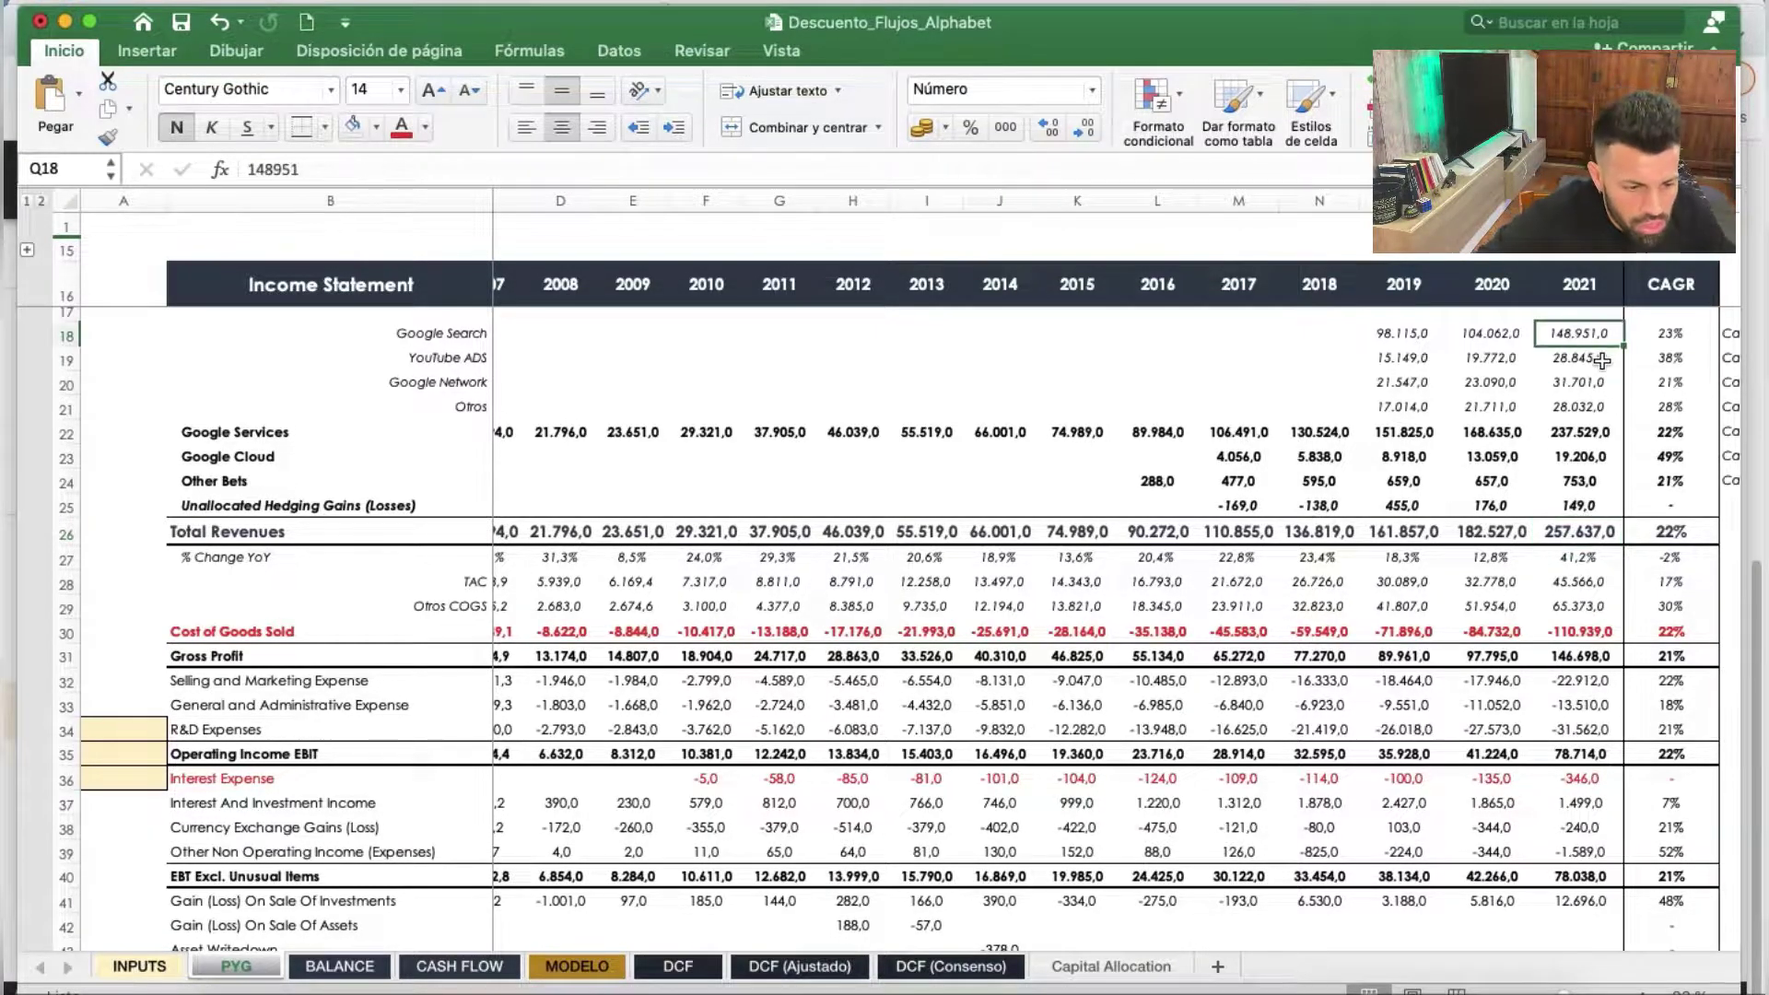
left_click(1594, 361)
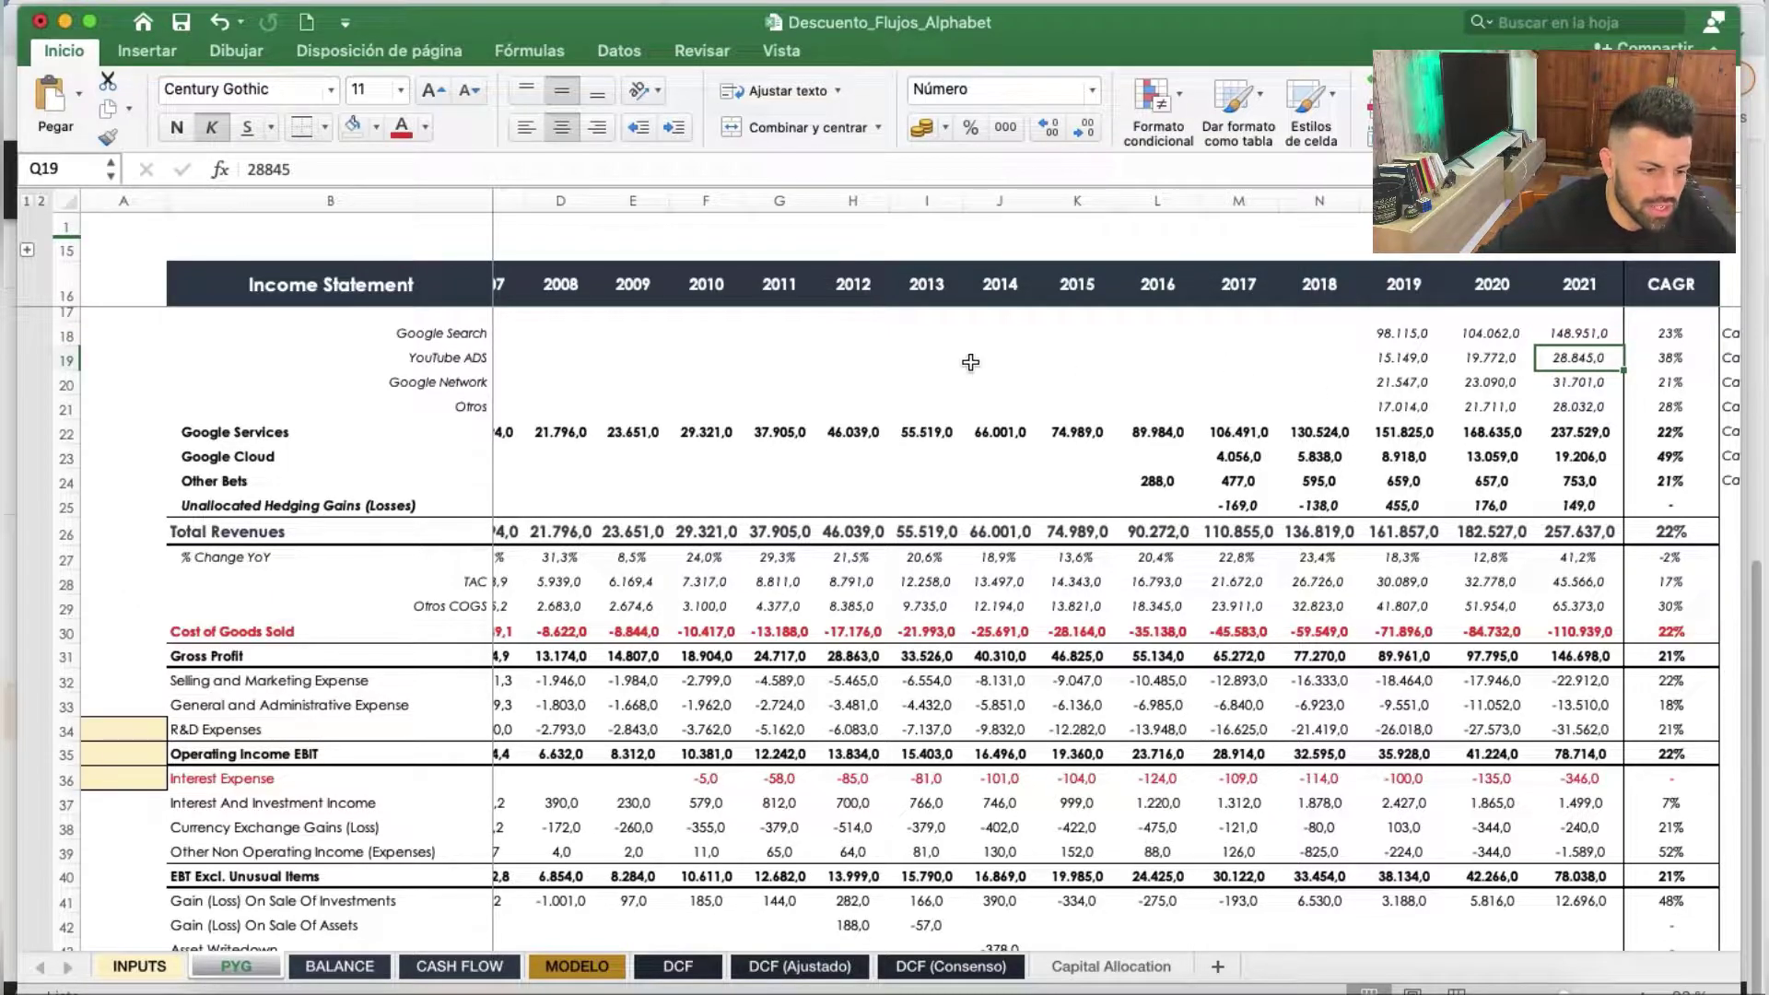
left_click(1606, 385)
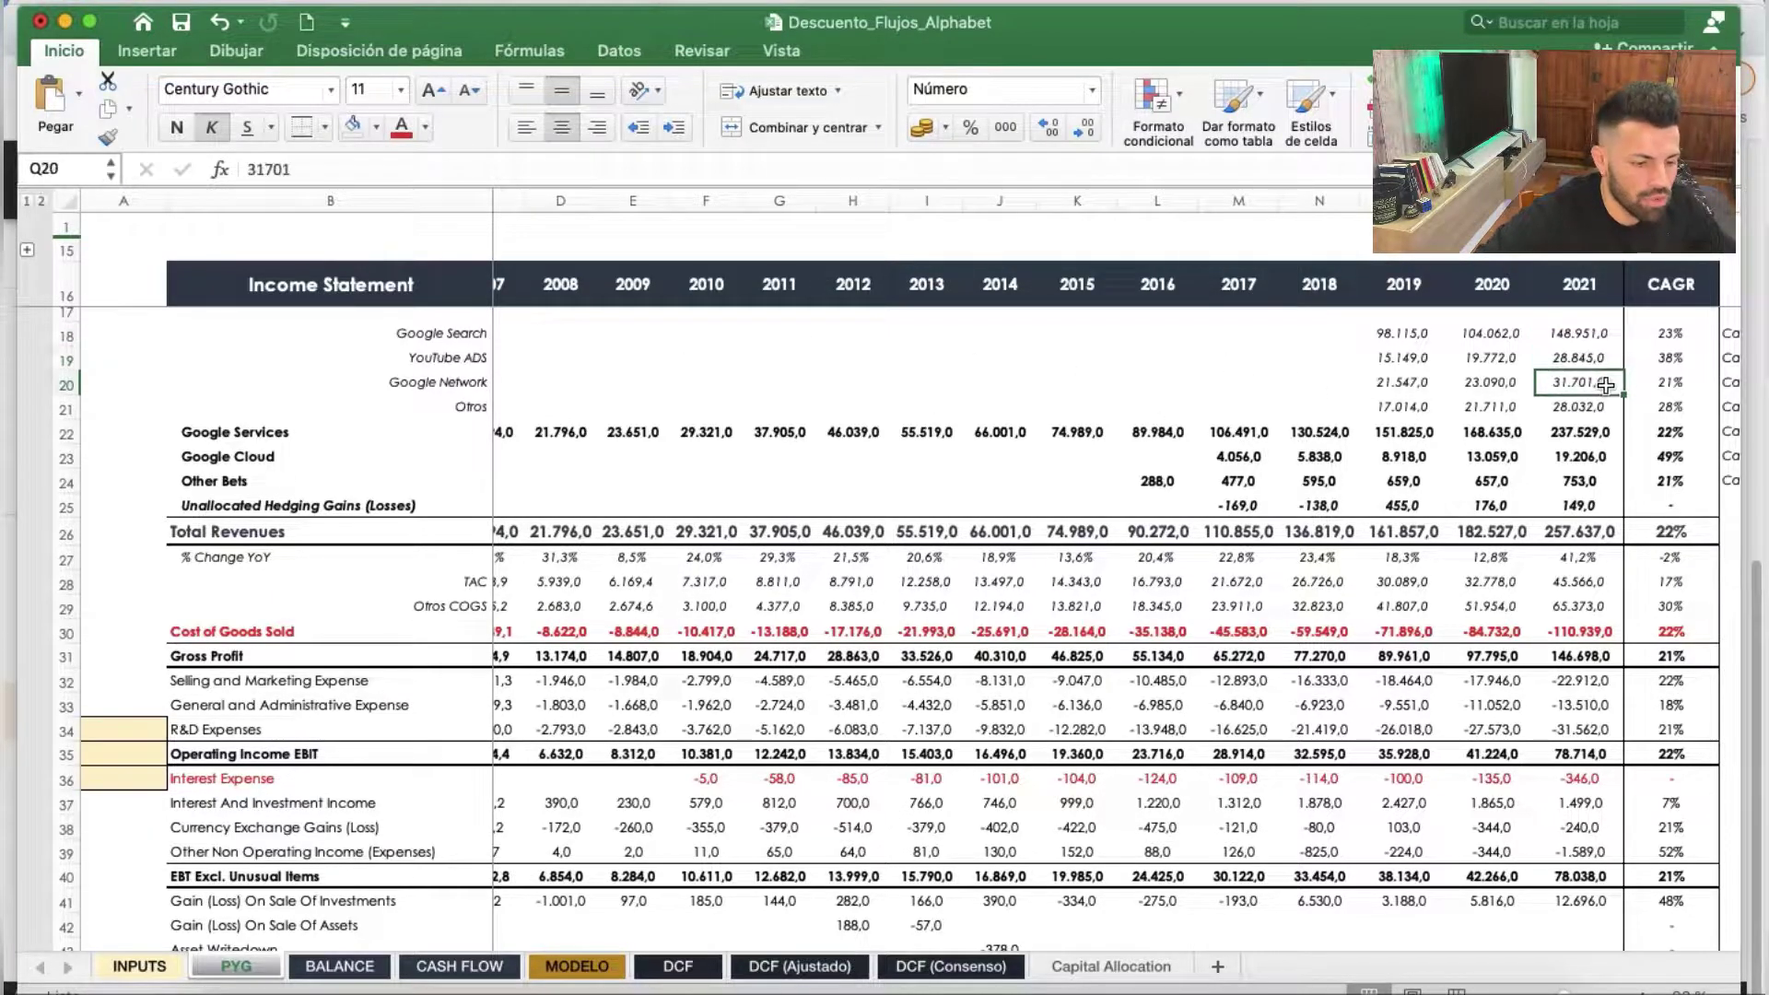
left_click(1559, 435)
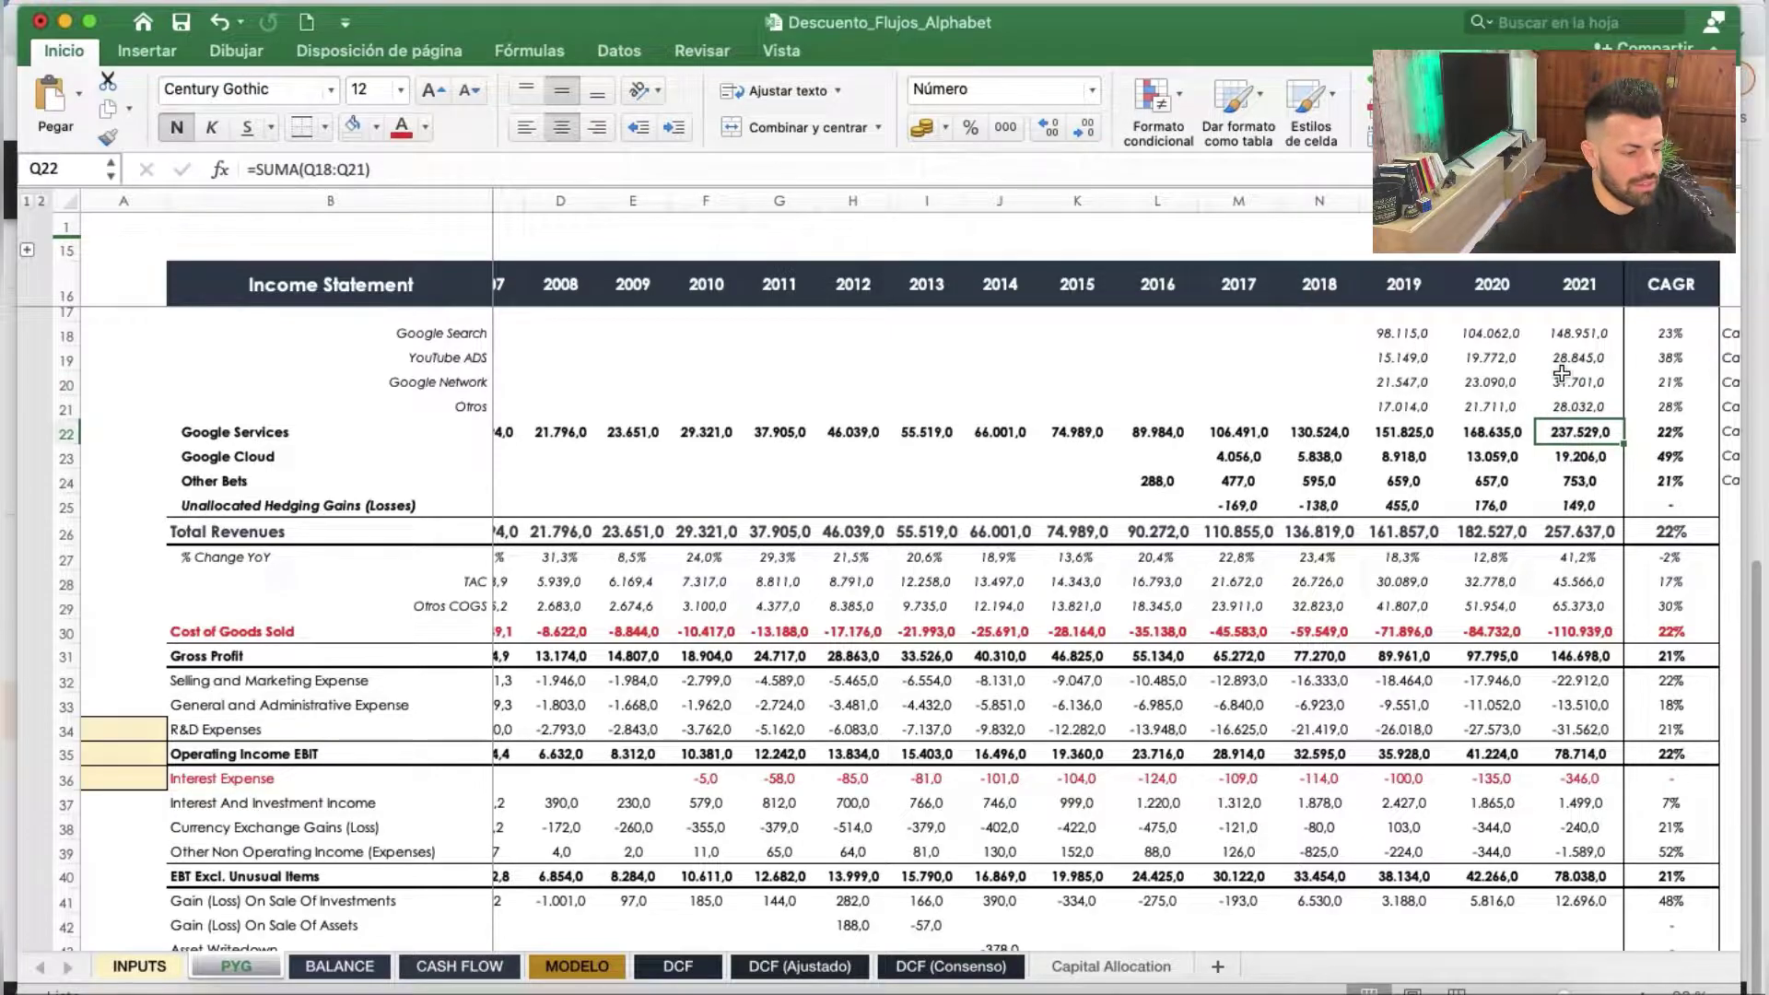
left_click(1597, 408)
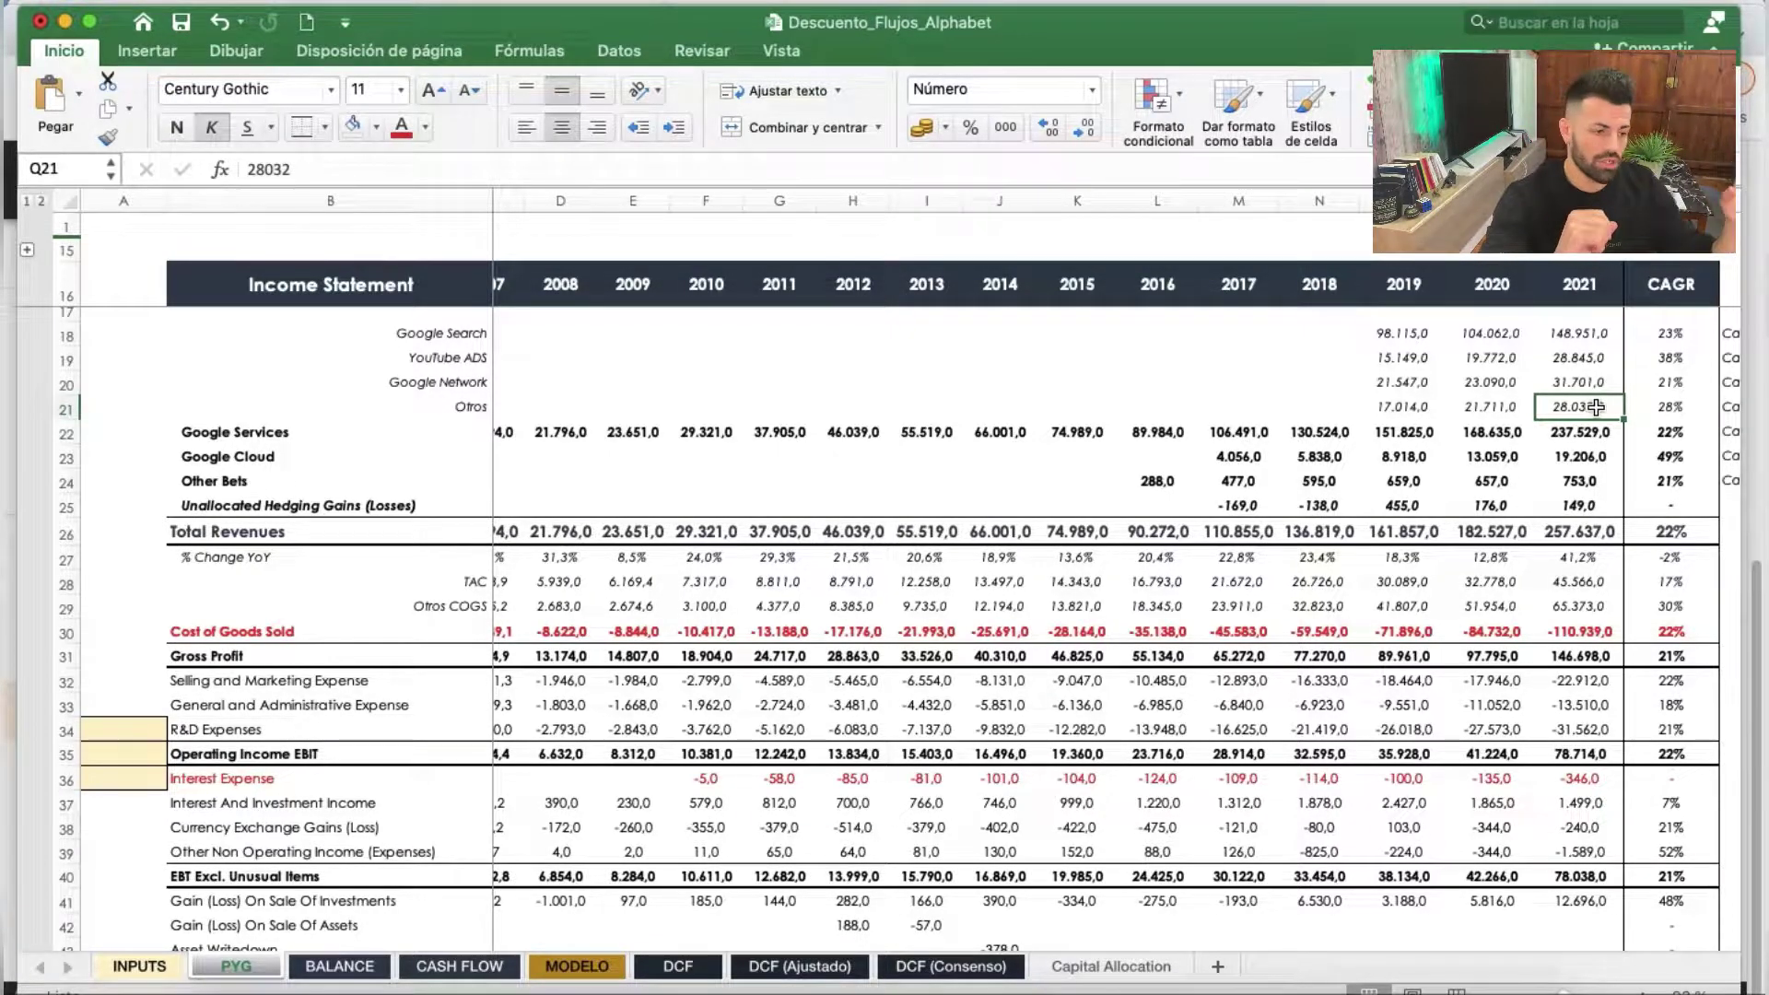
left_click(437, 360)
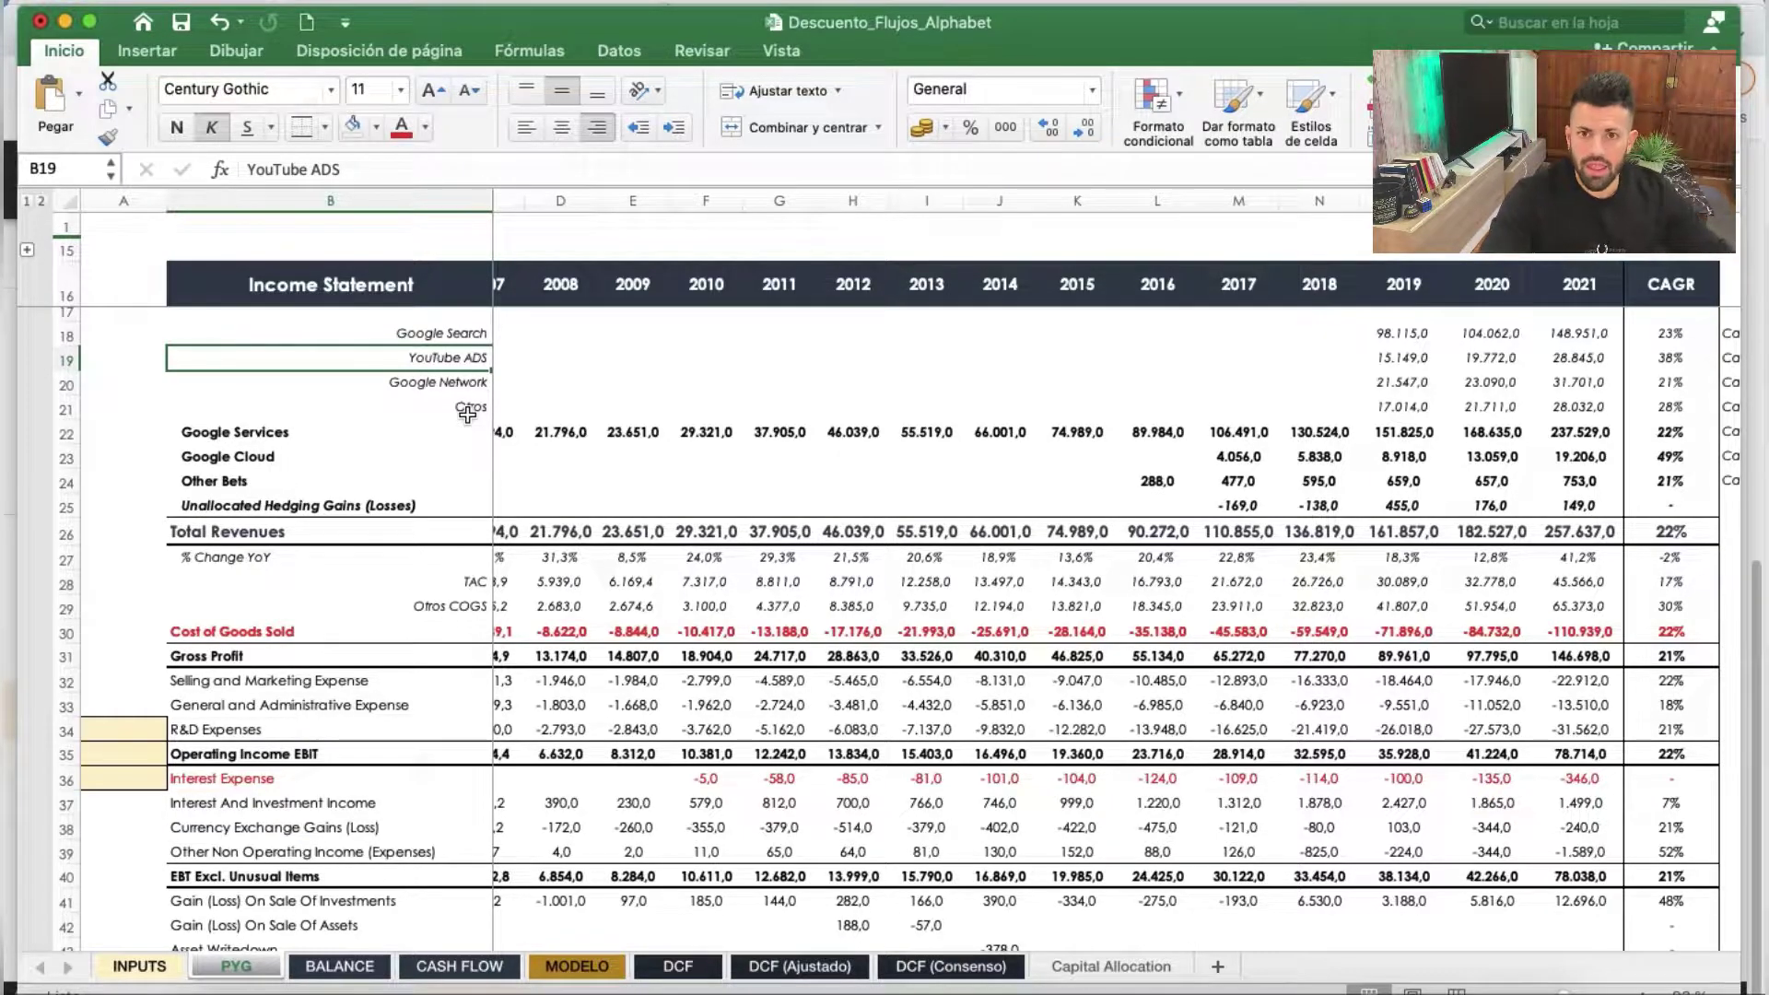
left_click(483, 406)
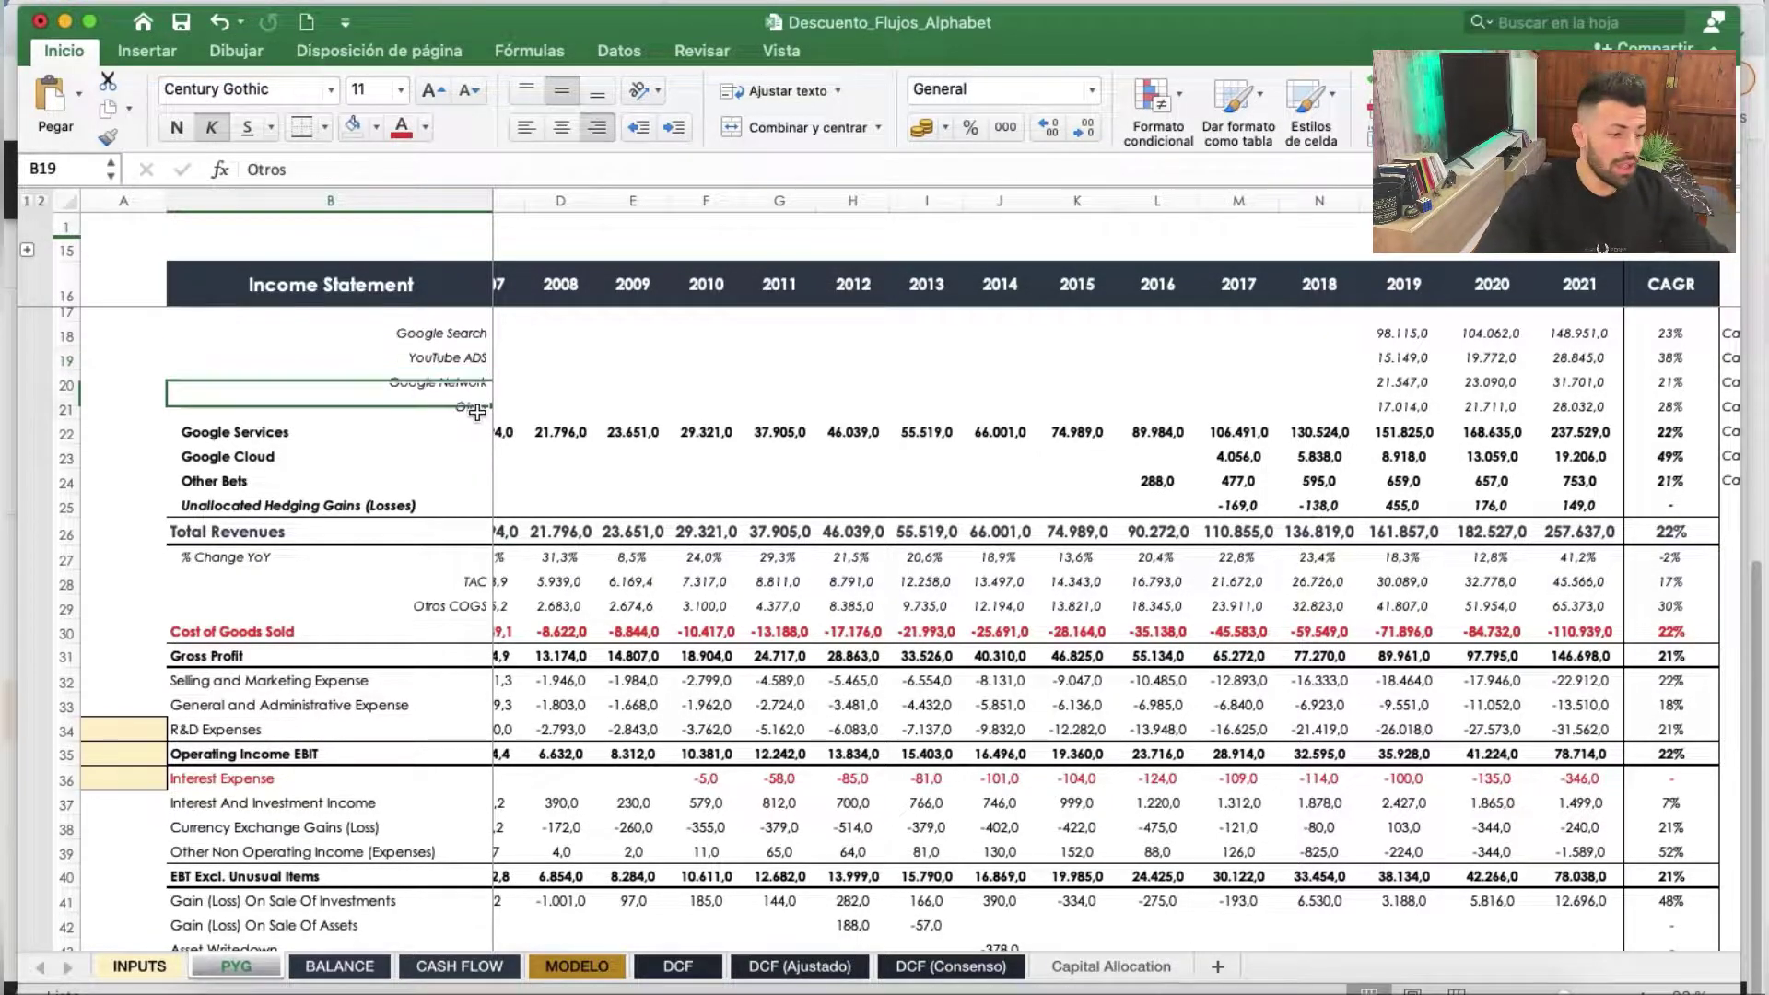
left_click(1557, 406)
left_click_drag(1557, 406, 1409, 406)
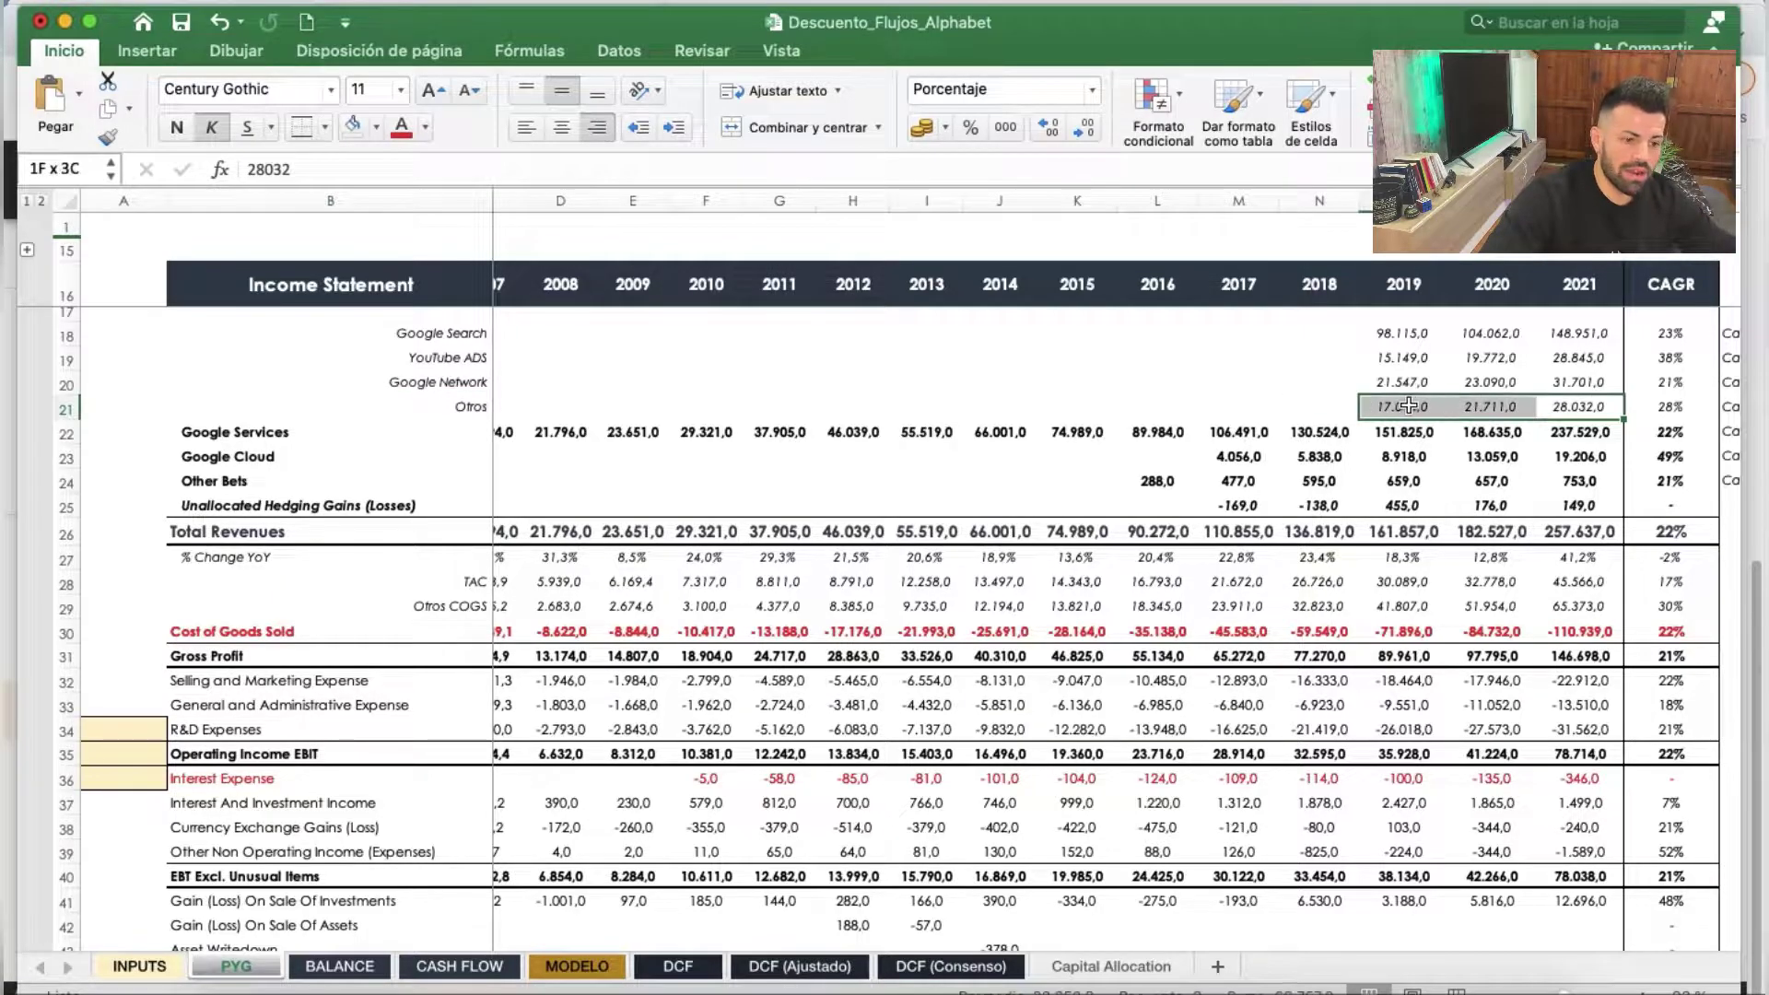
left_click(1546, 406)
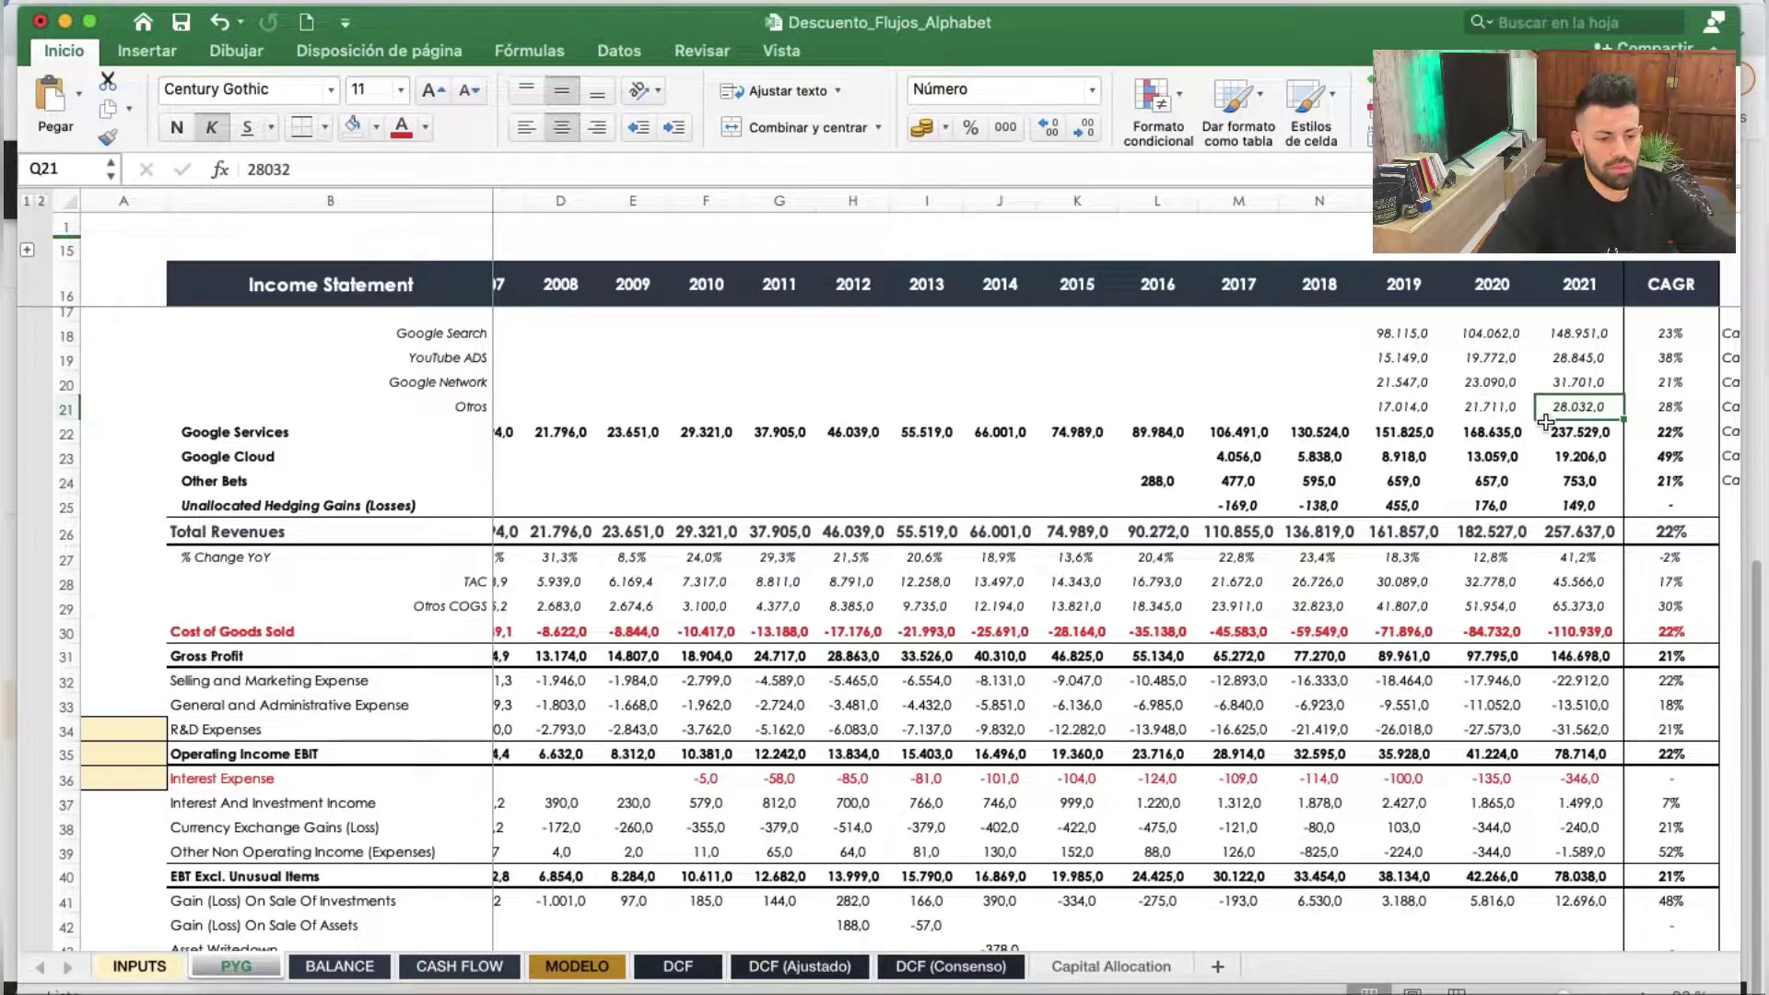
left_click_drag(1555, 334, 1556, 407)
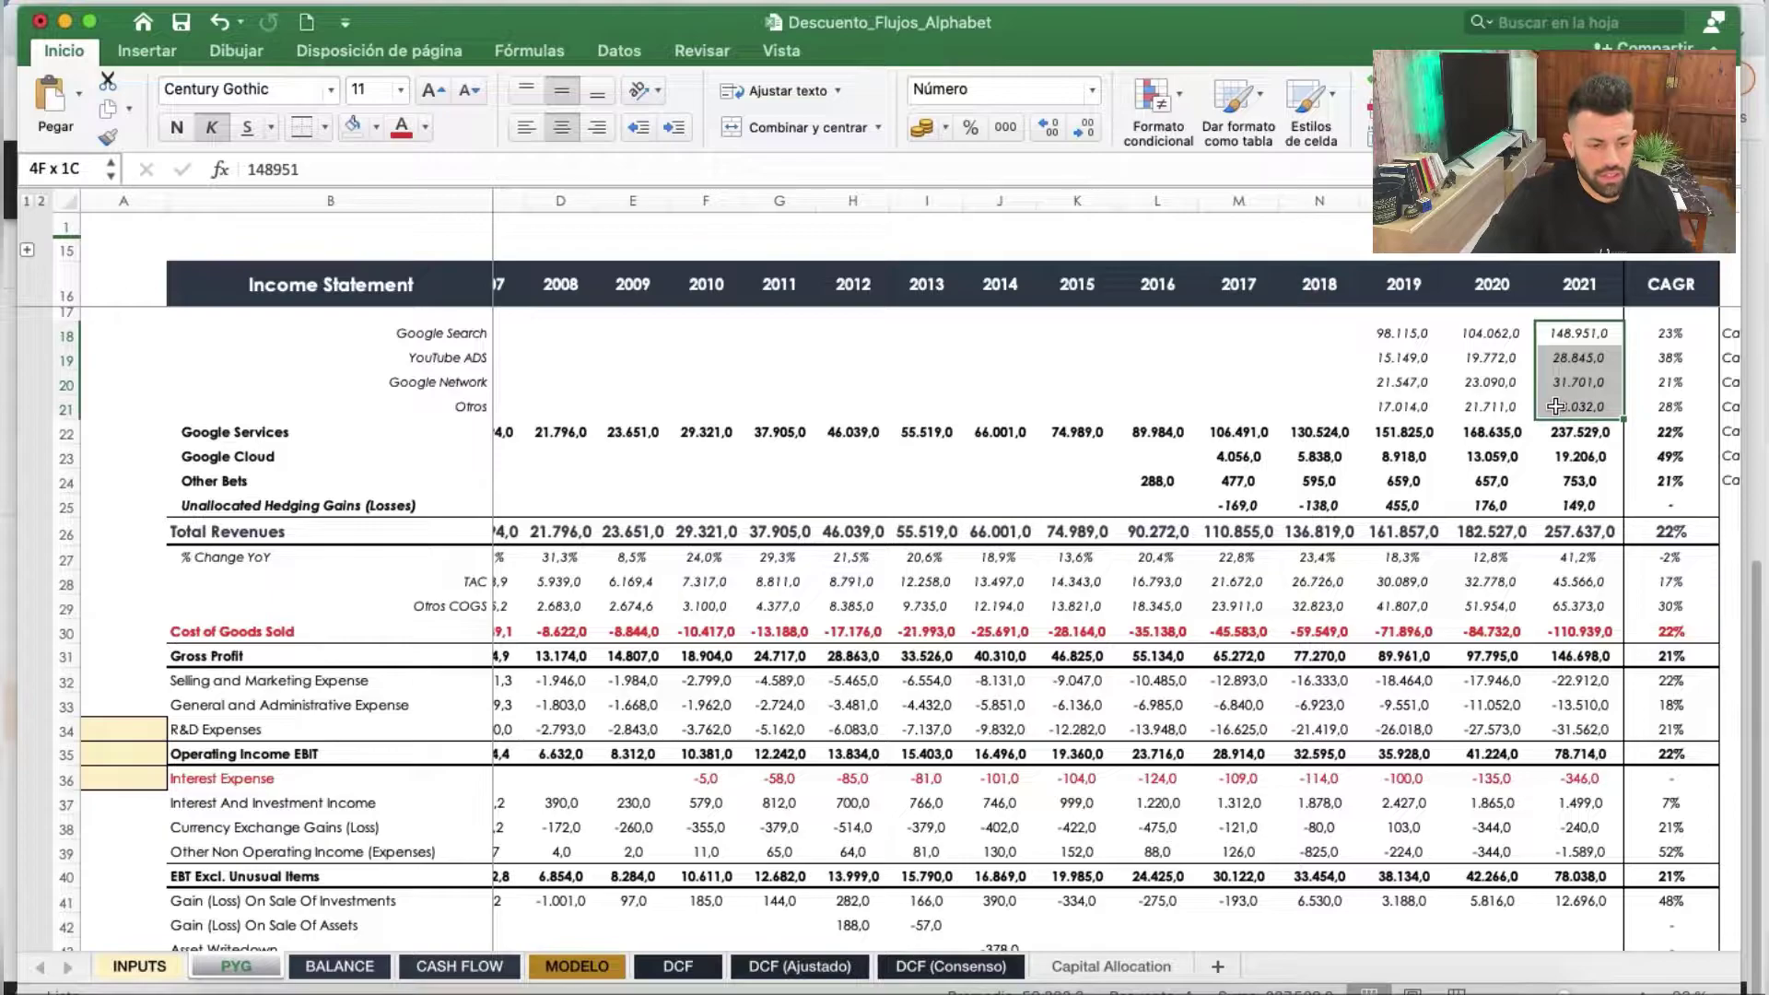
left_click(1557, 432)
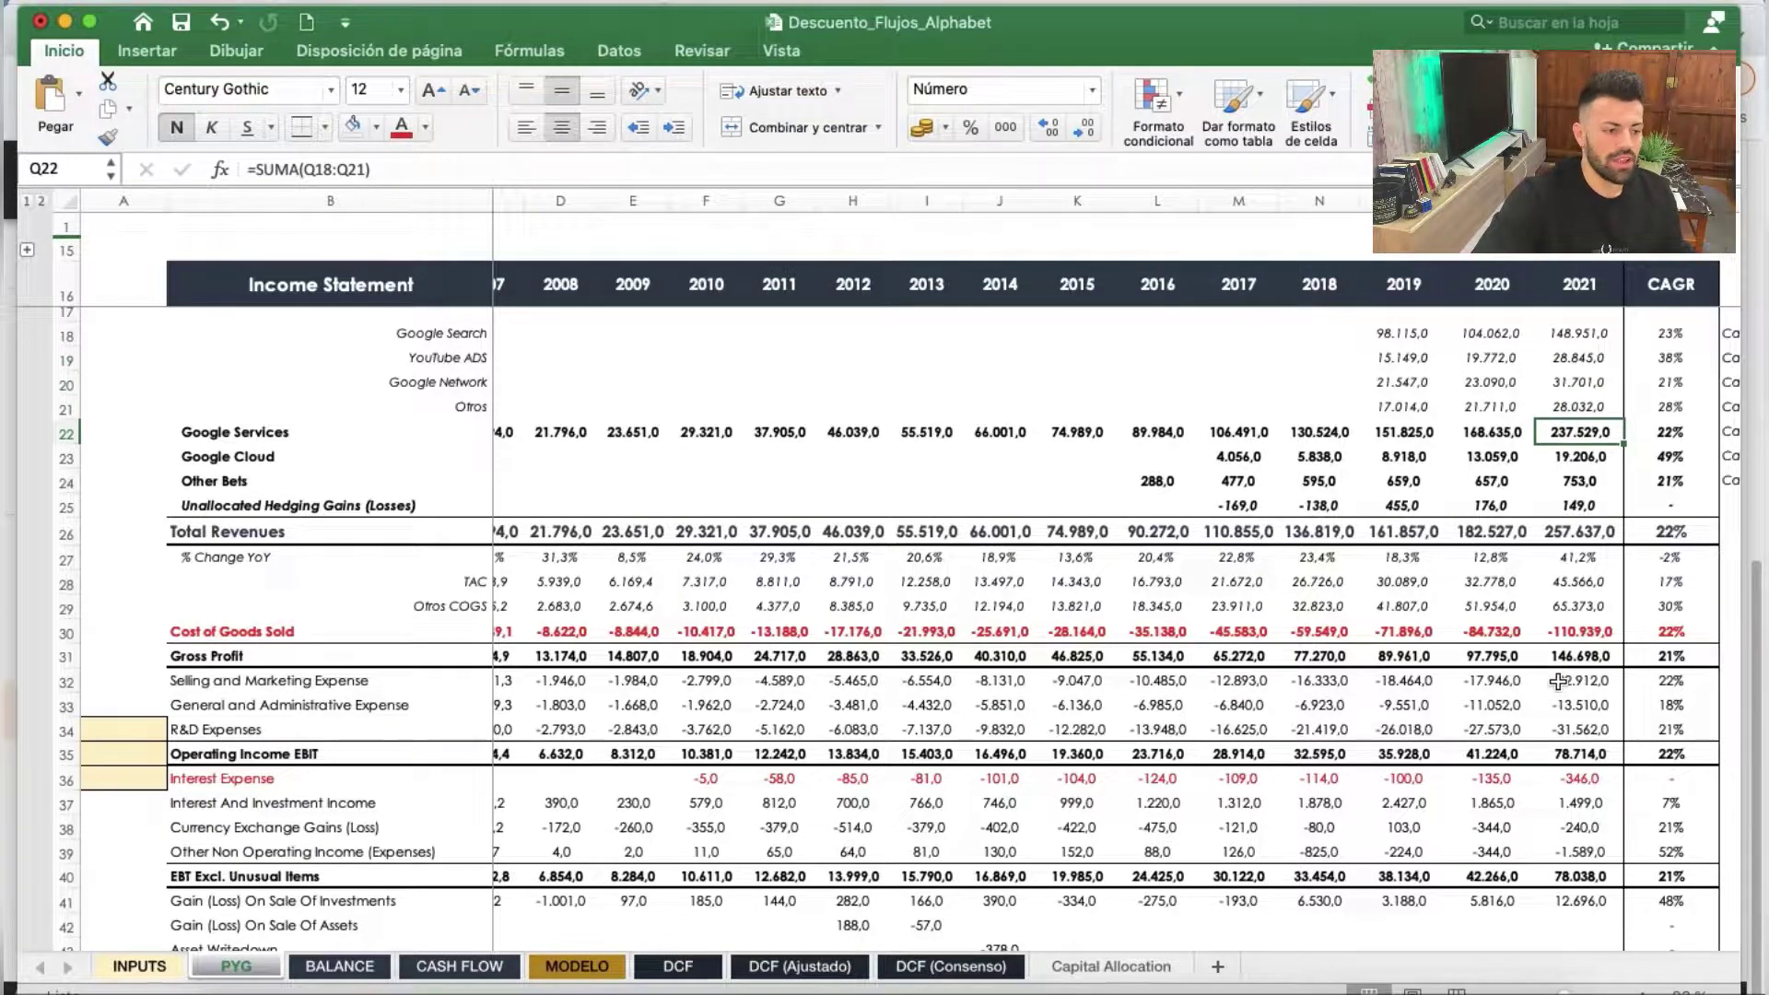
left_click(1575, 456)
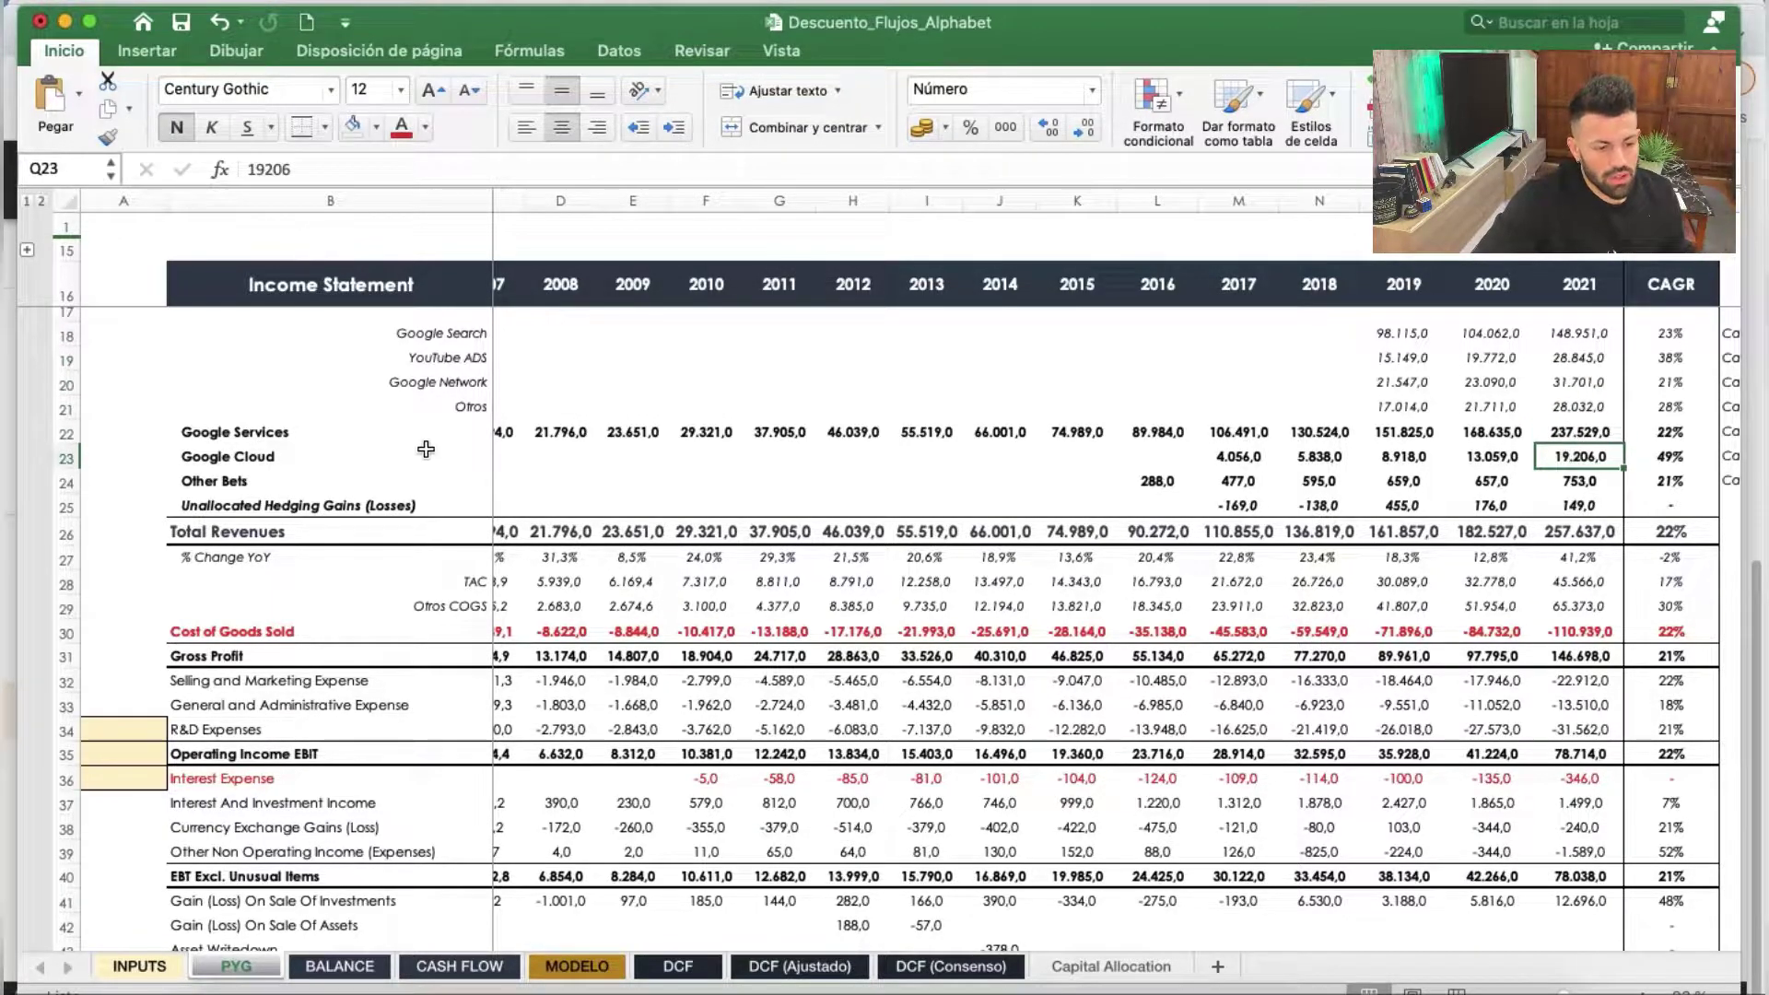
left_click(1580, 483)
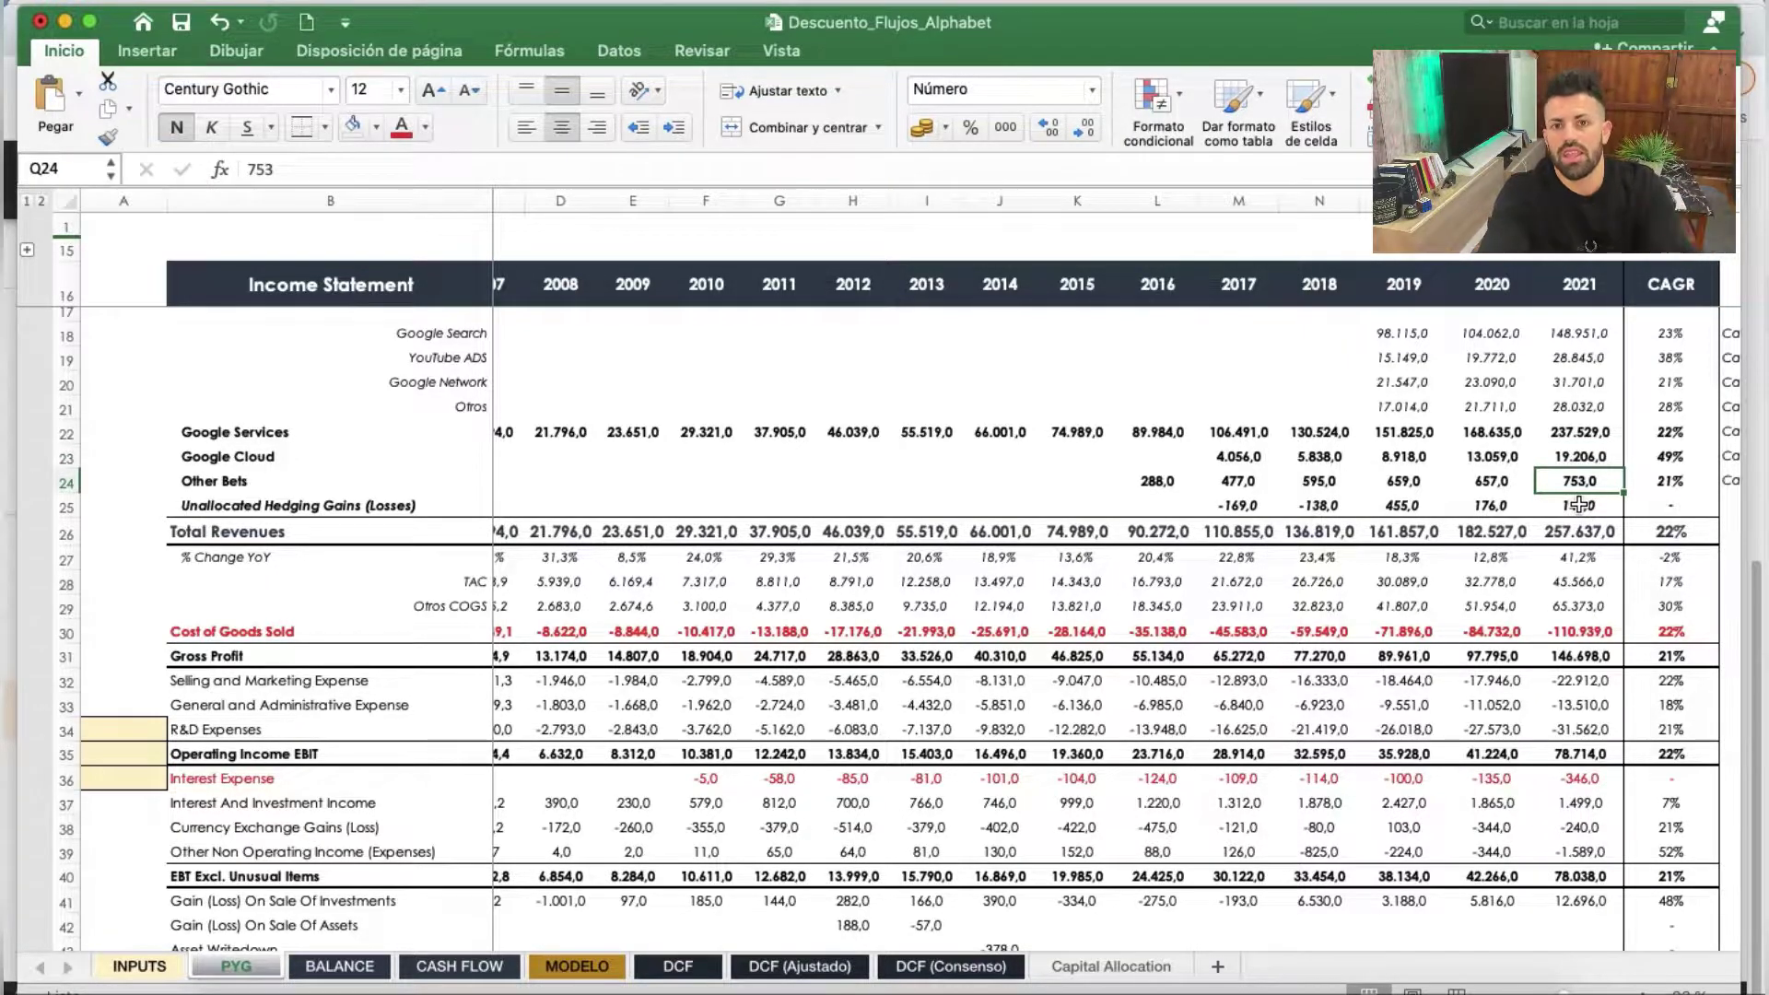
left_click(1567, 498)
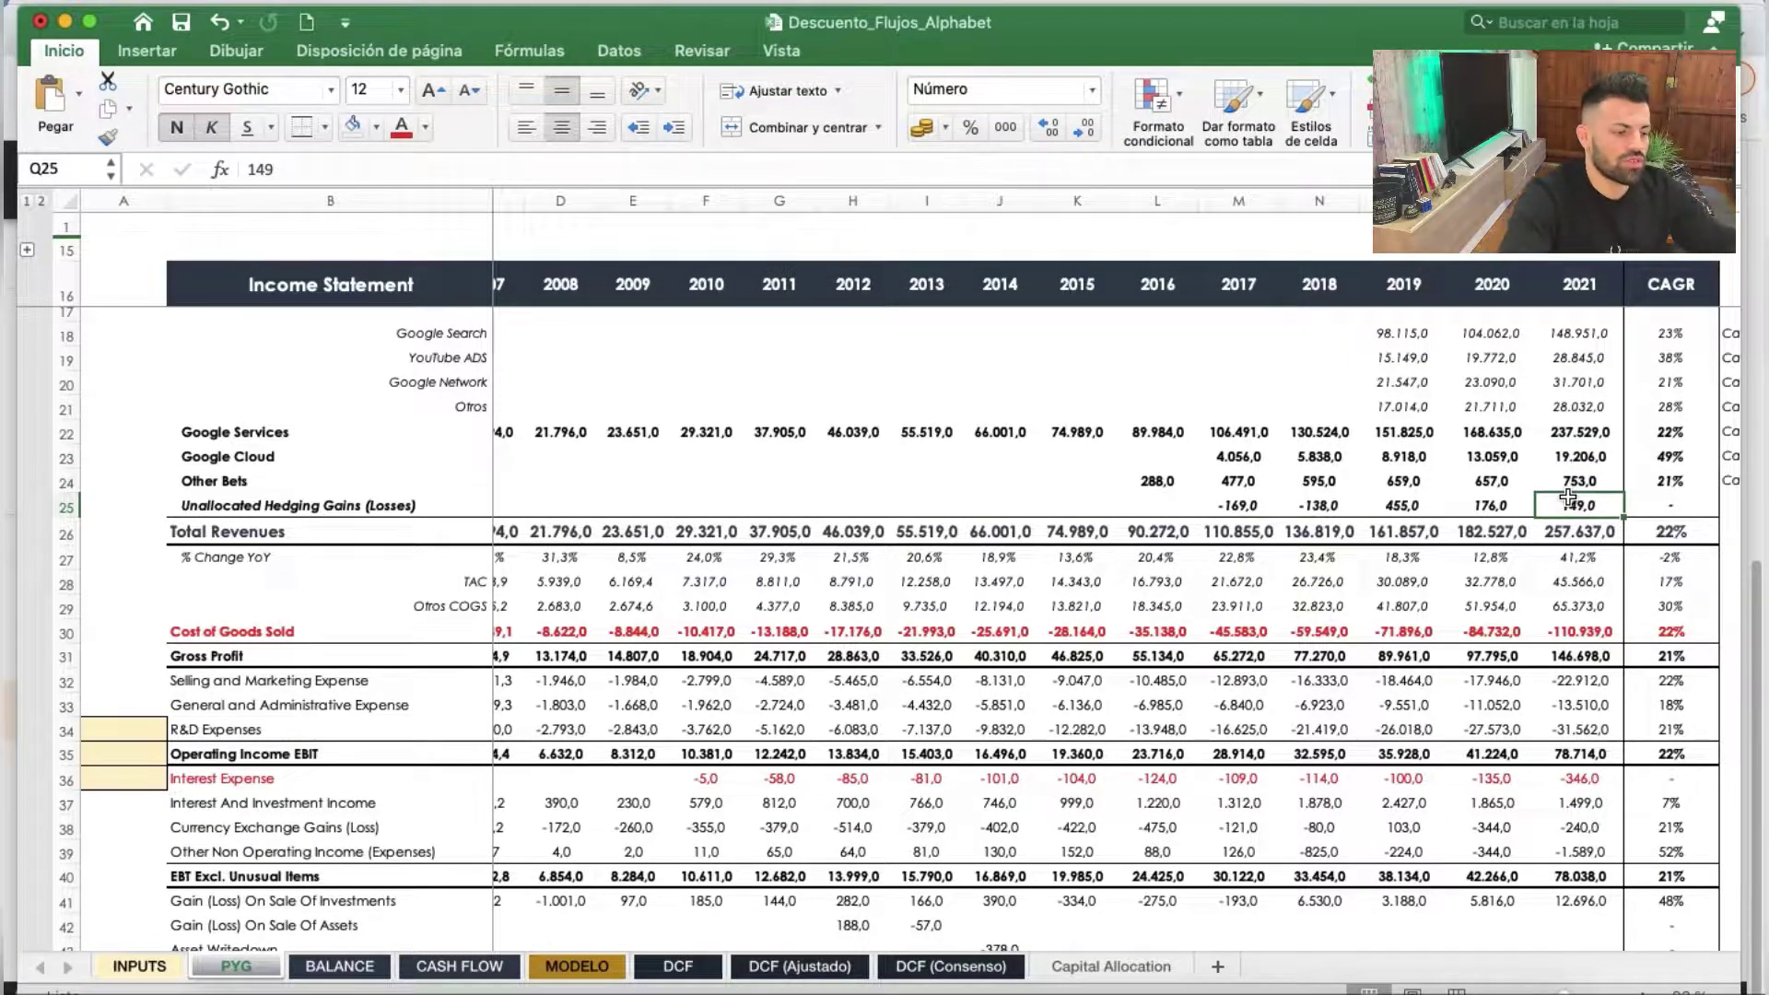
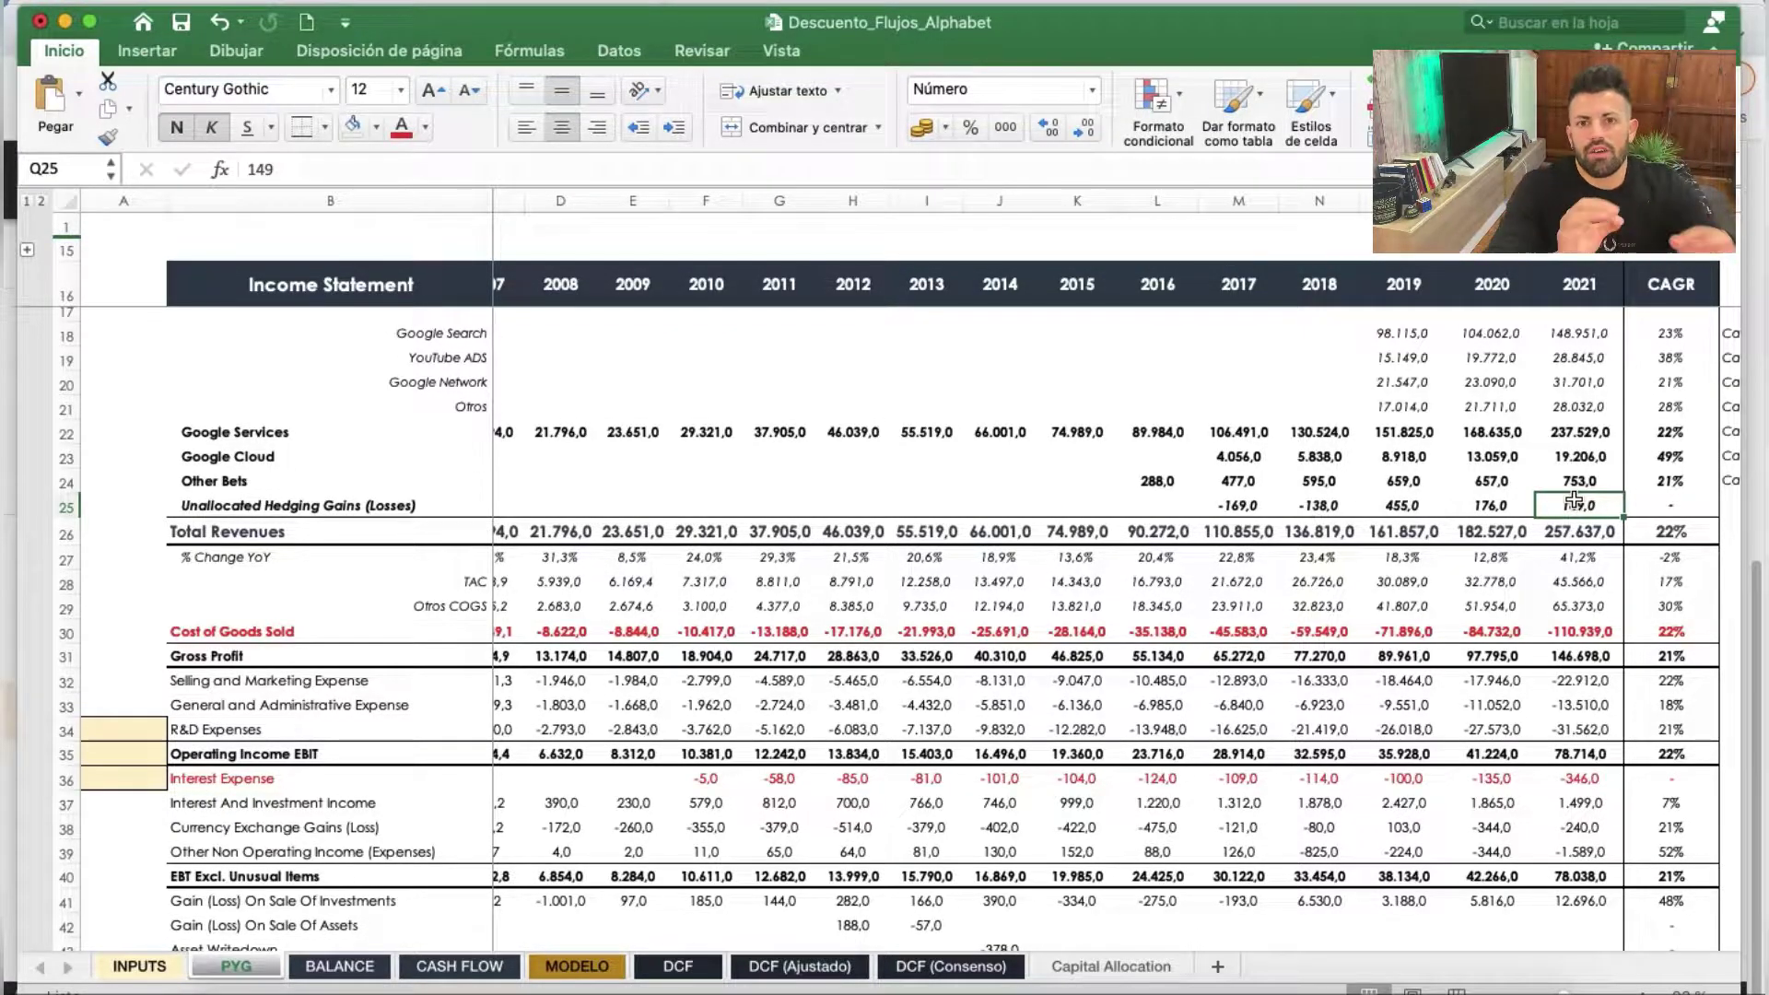
Select the Google Services, Cloud, Other Bets and hedging gains rows to review them
left_click(350, 480)
mouse_move(350, 504)
left_mouse_down()
mouse_move(1566, 505)
mouse_move(403, 508)
left_mouse_up()
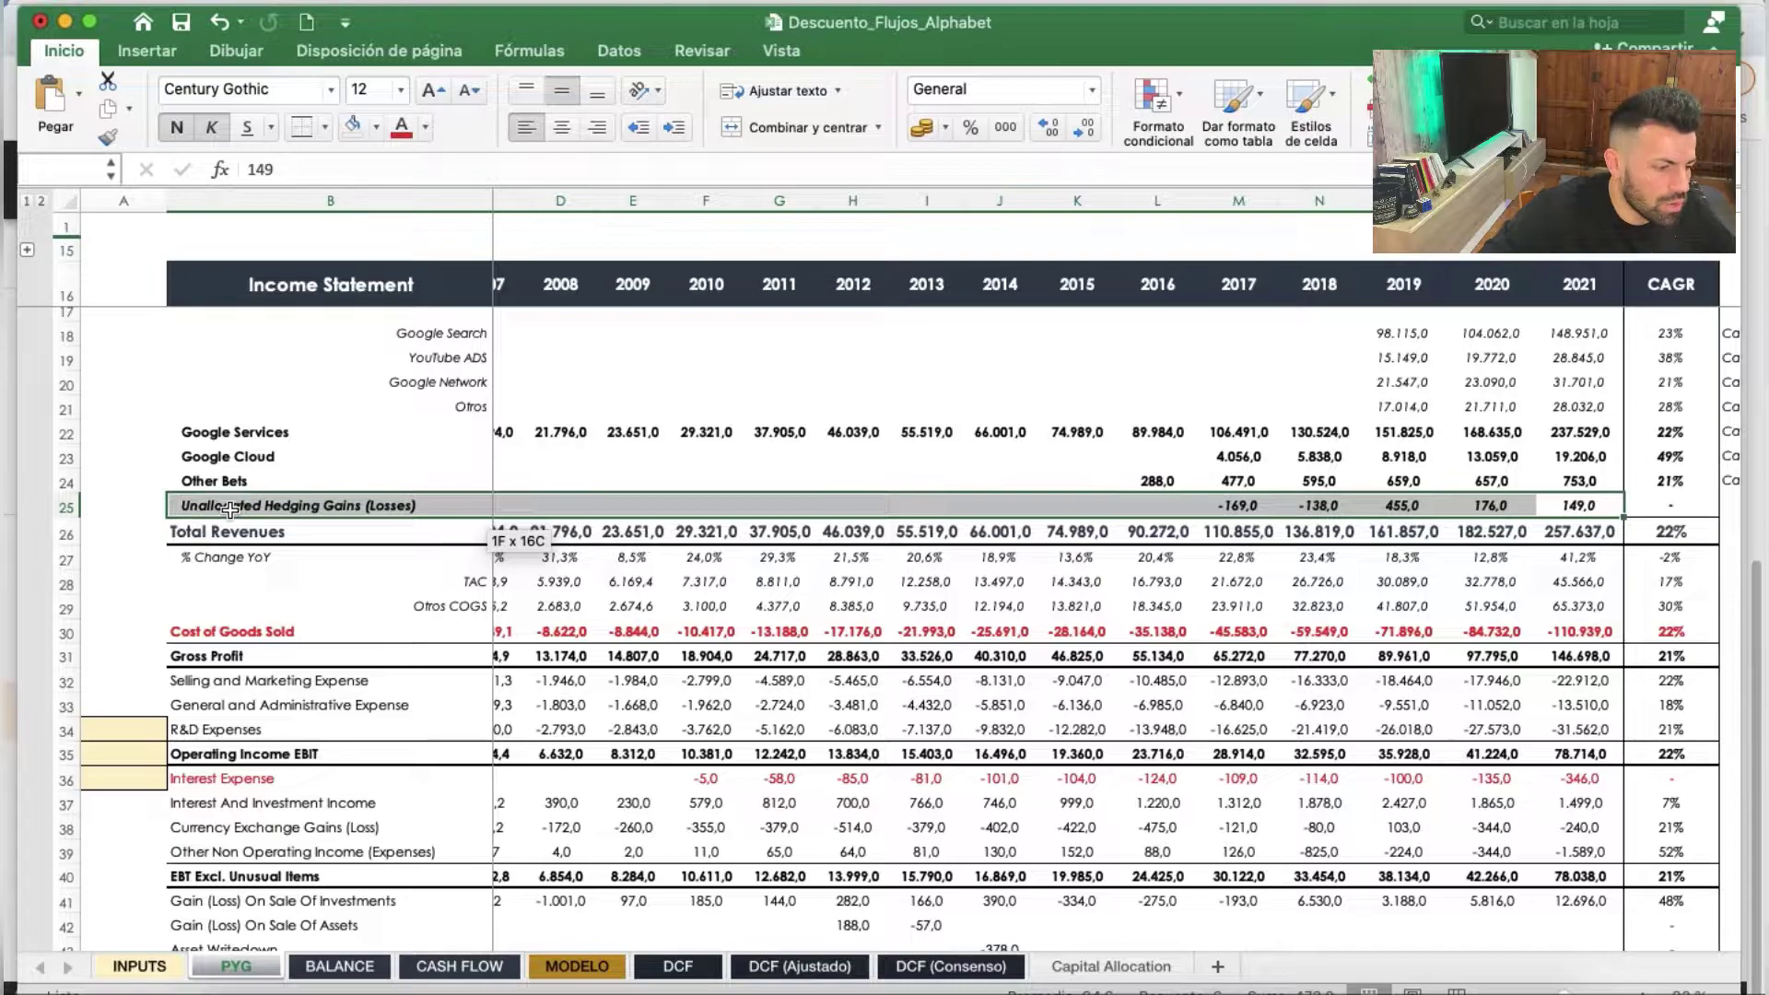
left_click_drag(271, 506, 1566, 509)
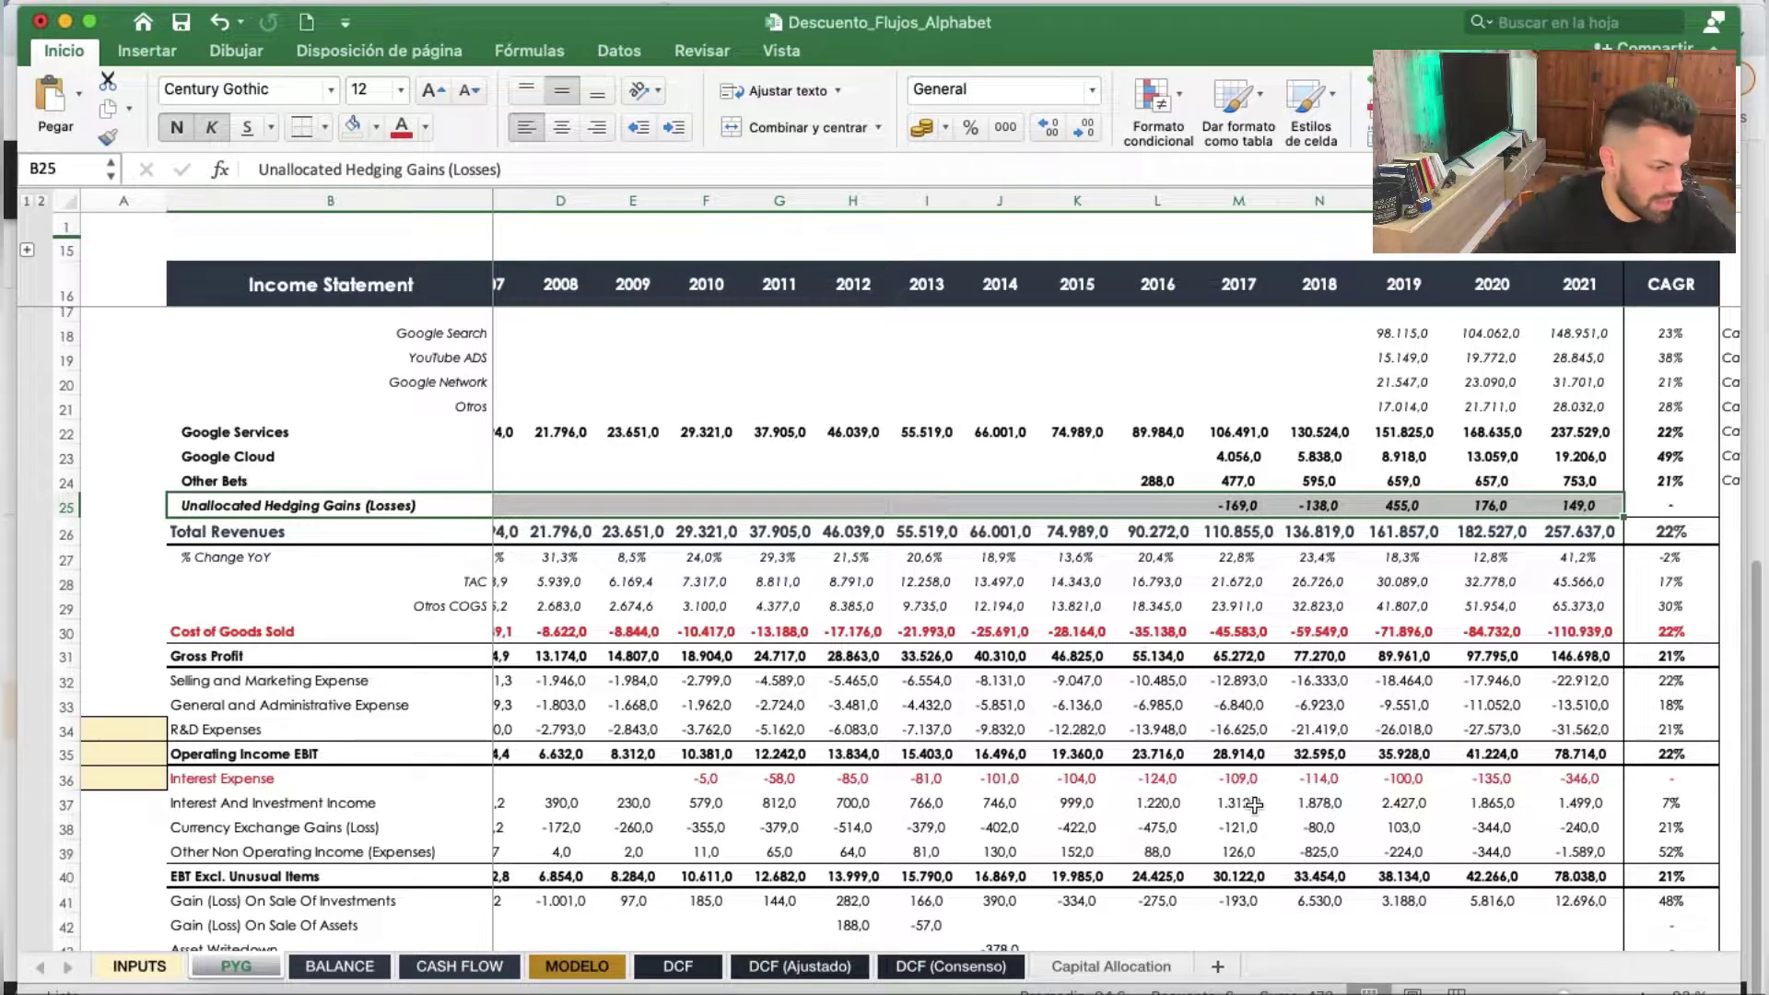
left_click_drag(396, 432, 381, 478)
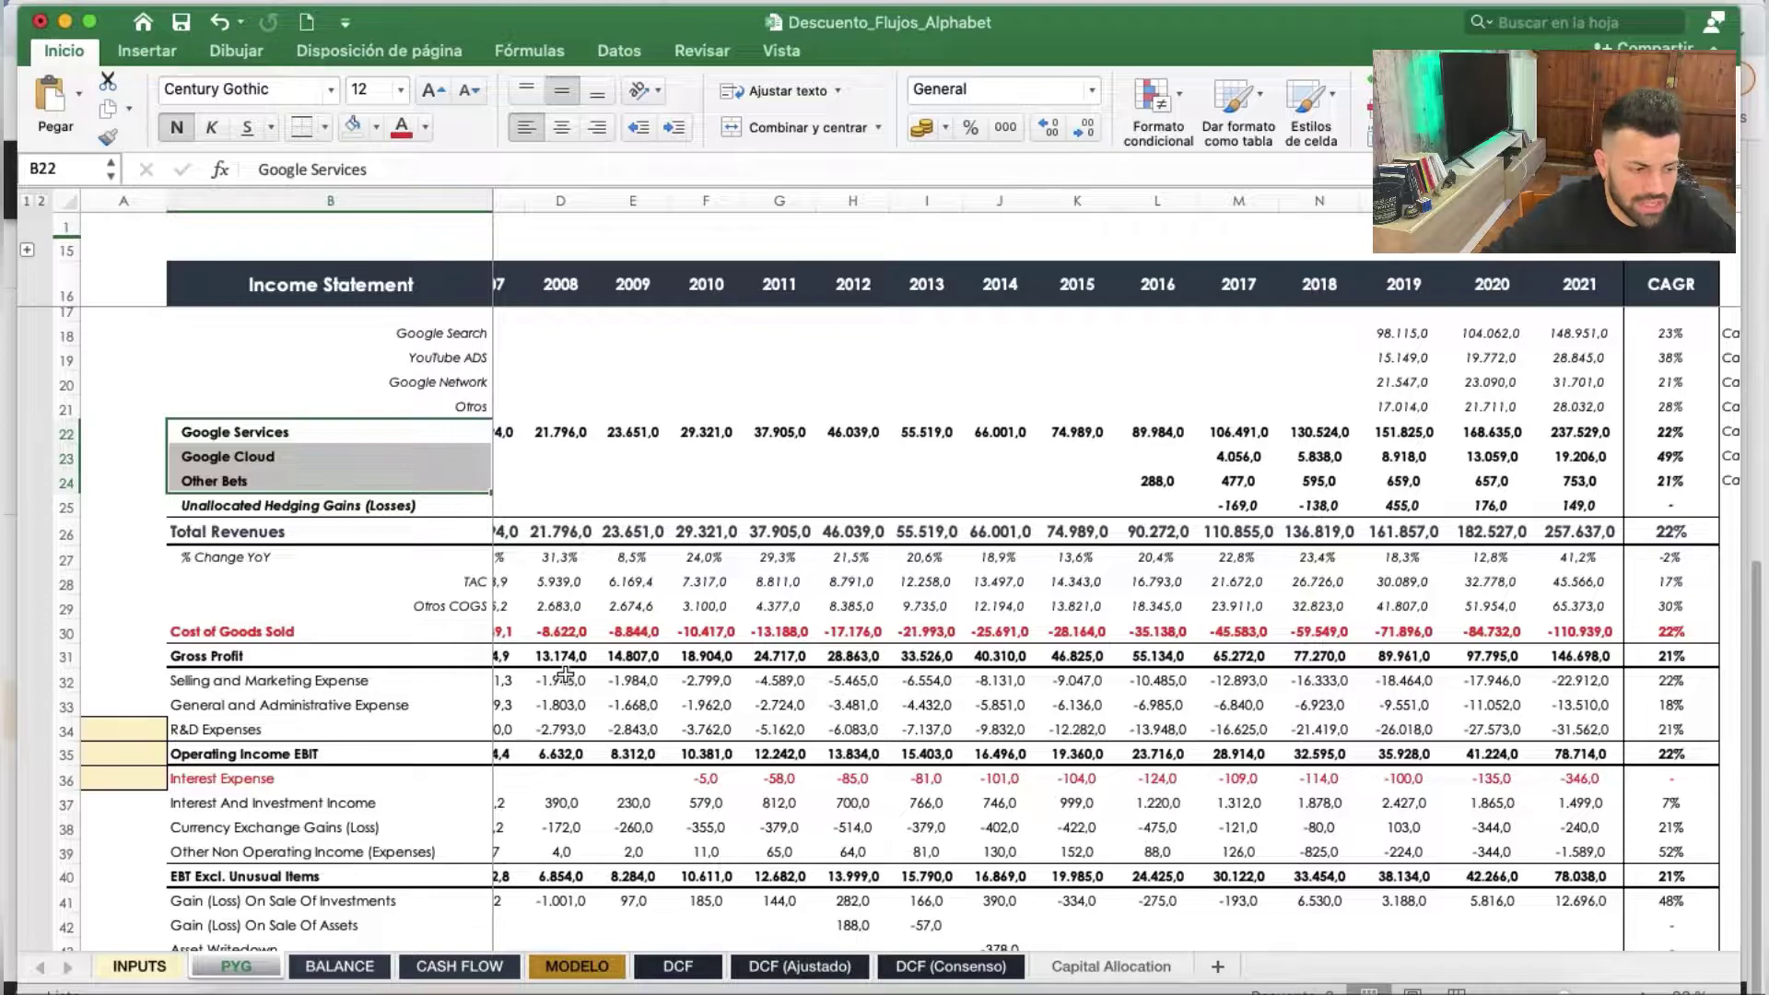
Switch to the MODELO sheet with the 2022–2025 Google Cloud revenue estimates
scroll(1235, 586, "right", 2)
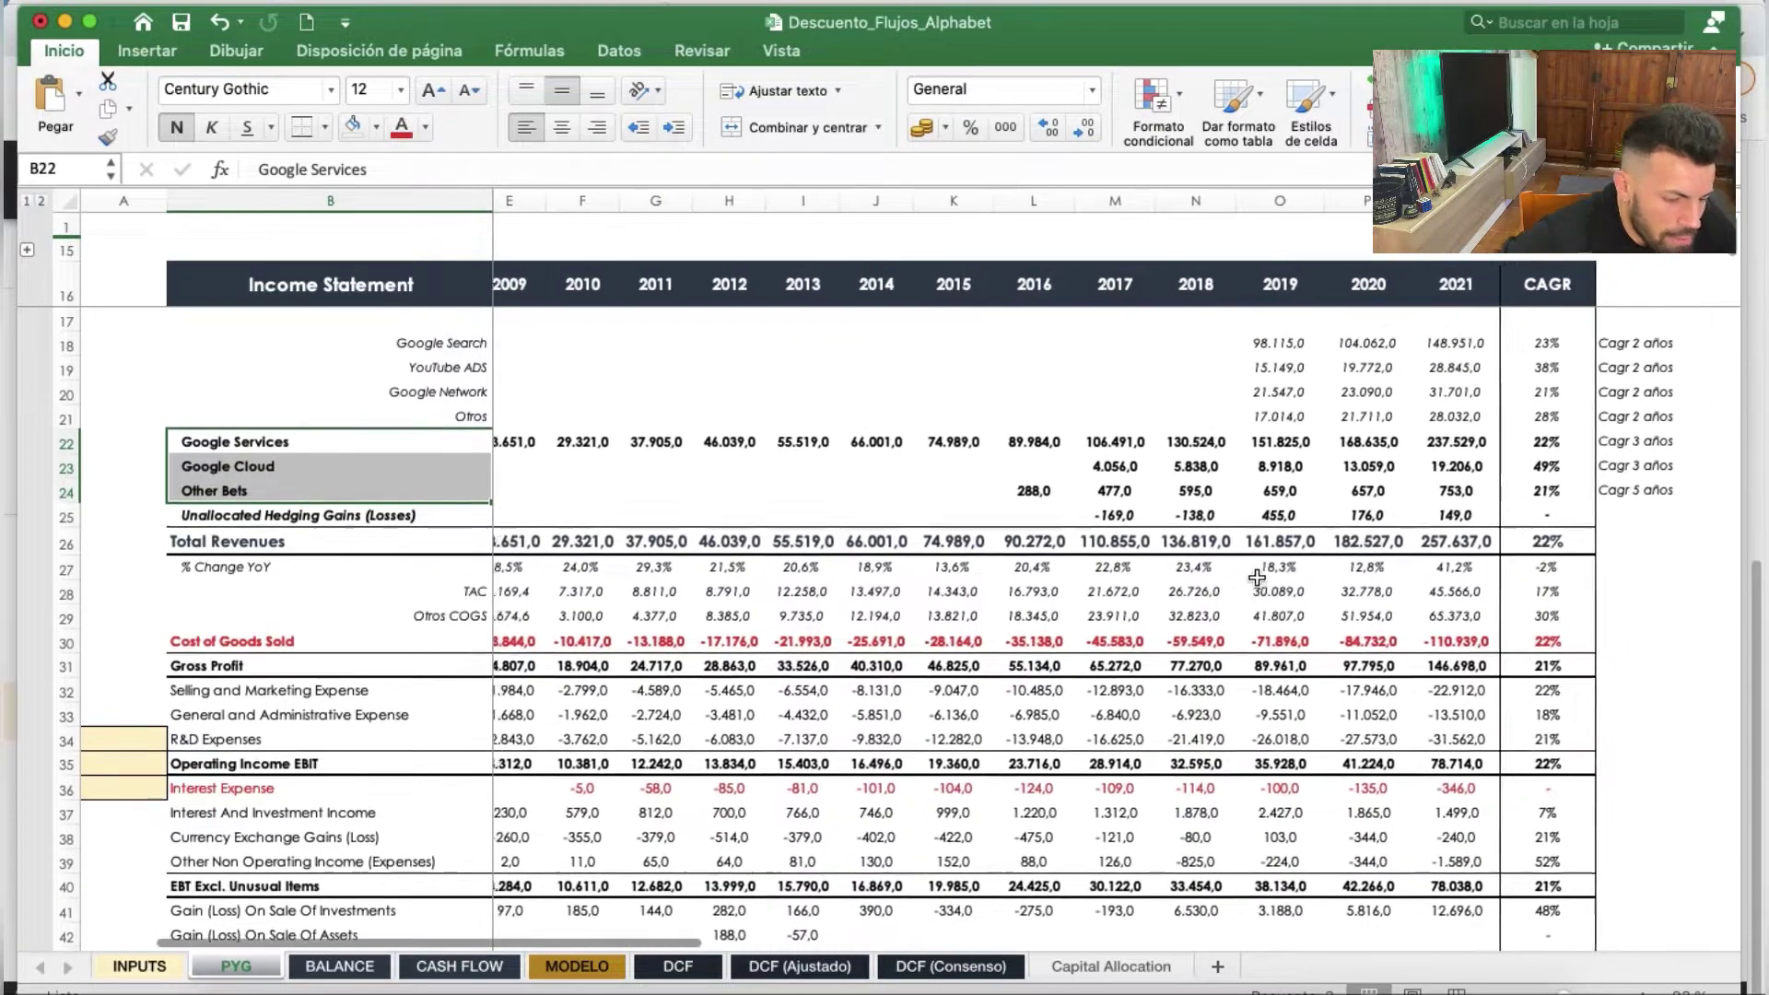
scroll(1249, 584, "left", 1)
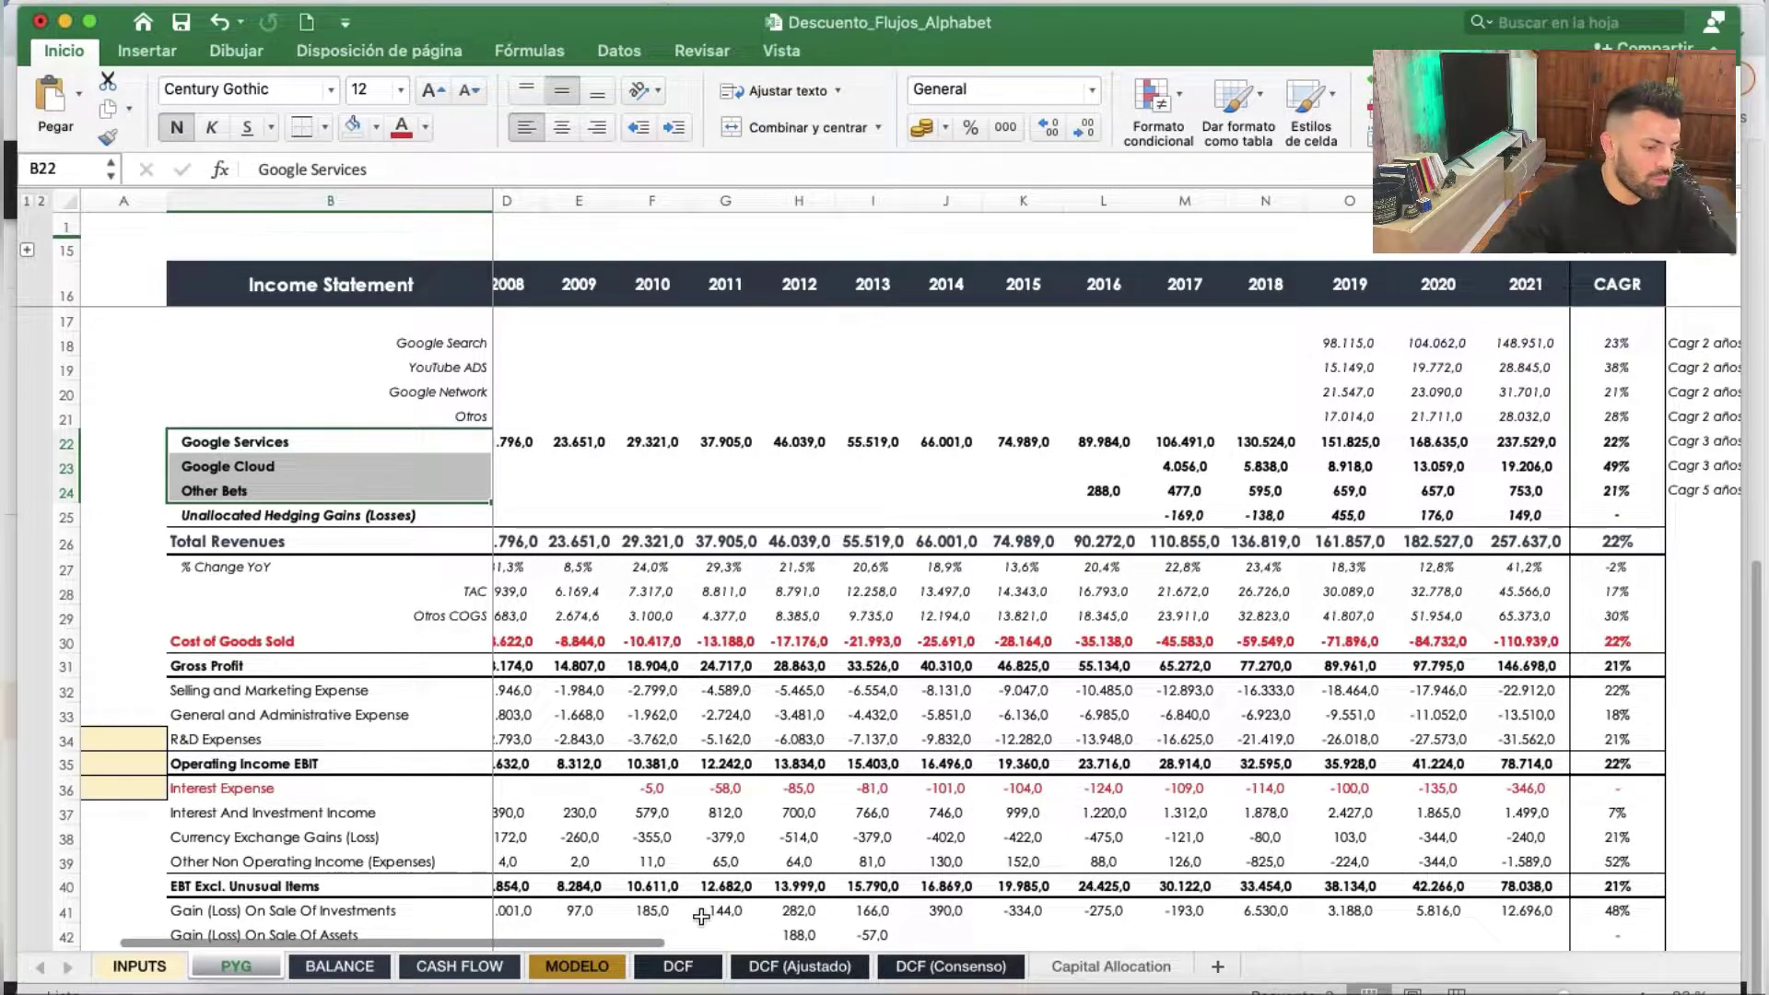
left_click(586, 969)
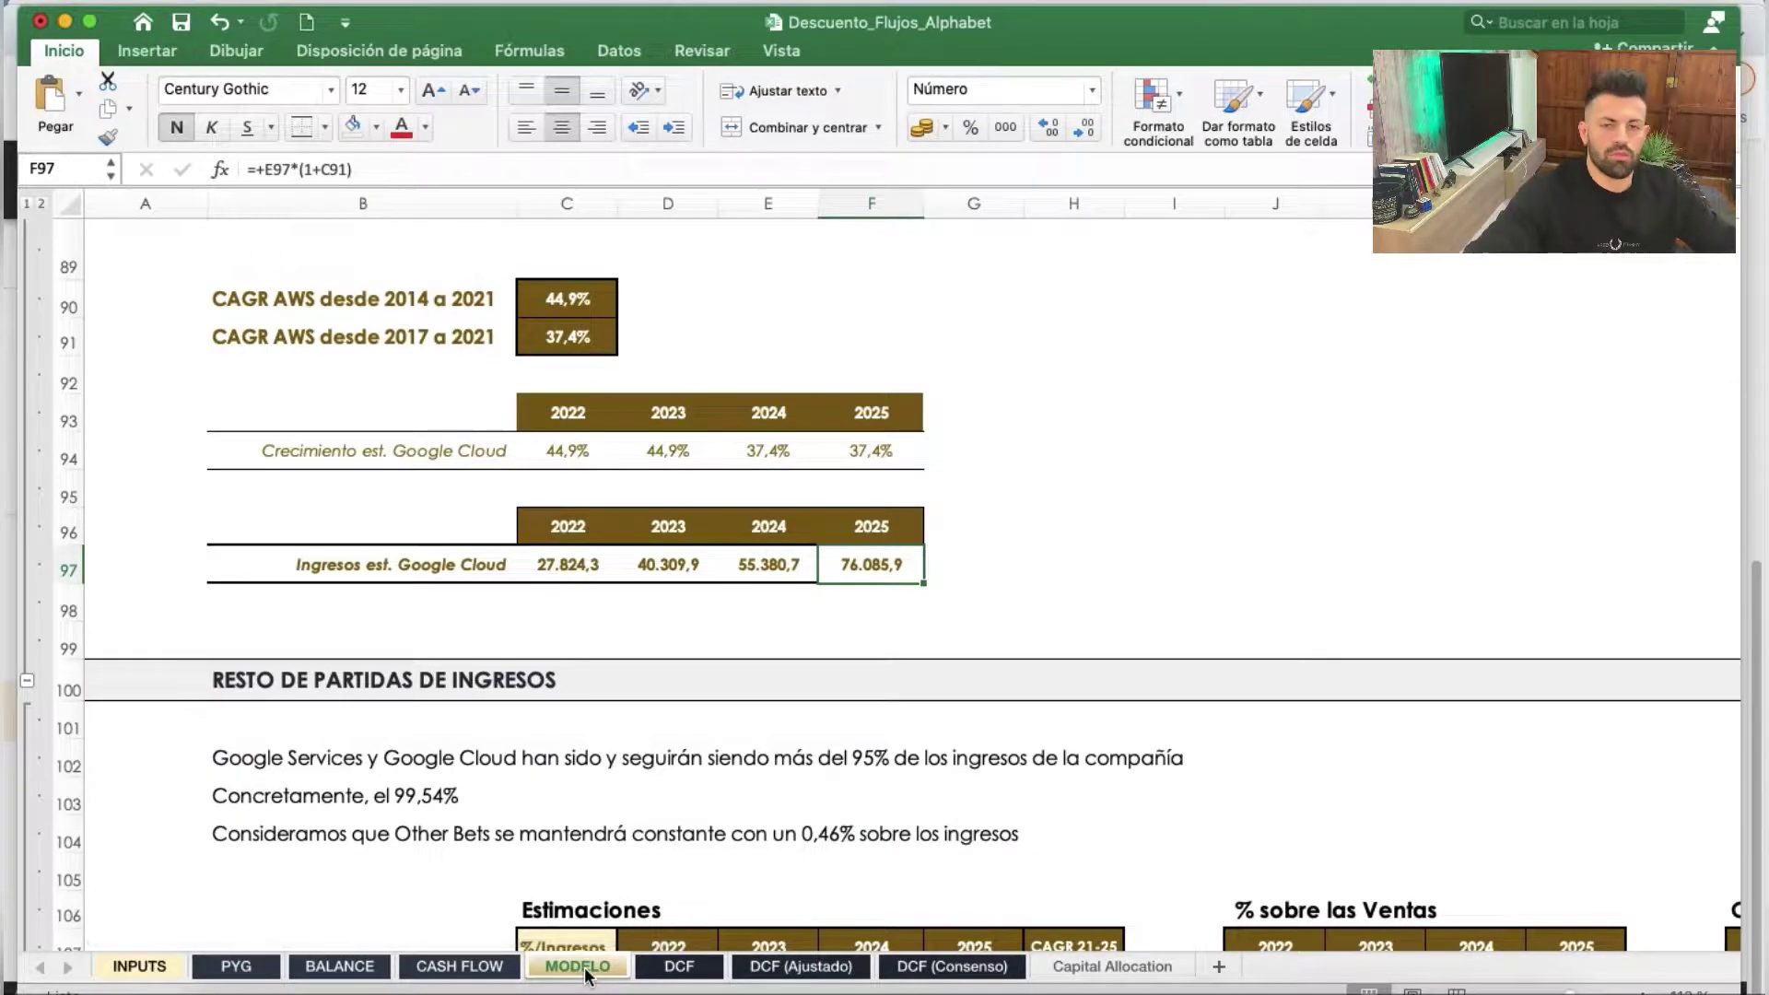
Scroll through the MODELO notes, then go to the PYG income statement
scroll(1018, 372, "up", 10)
scroll(1018, 373, "up", 10)
scroll(1018, 373, "down", 3)
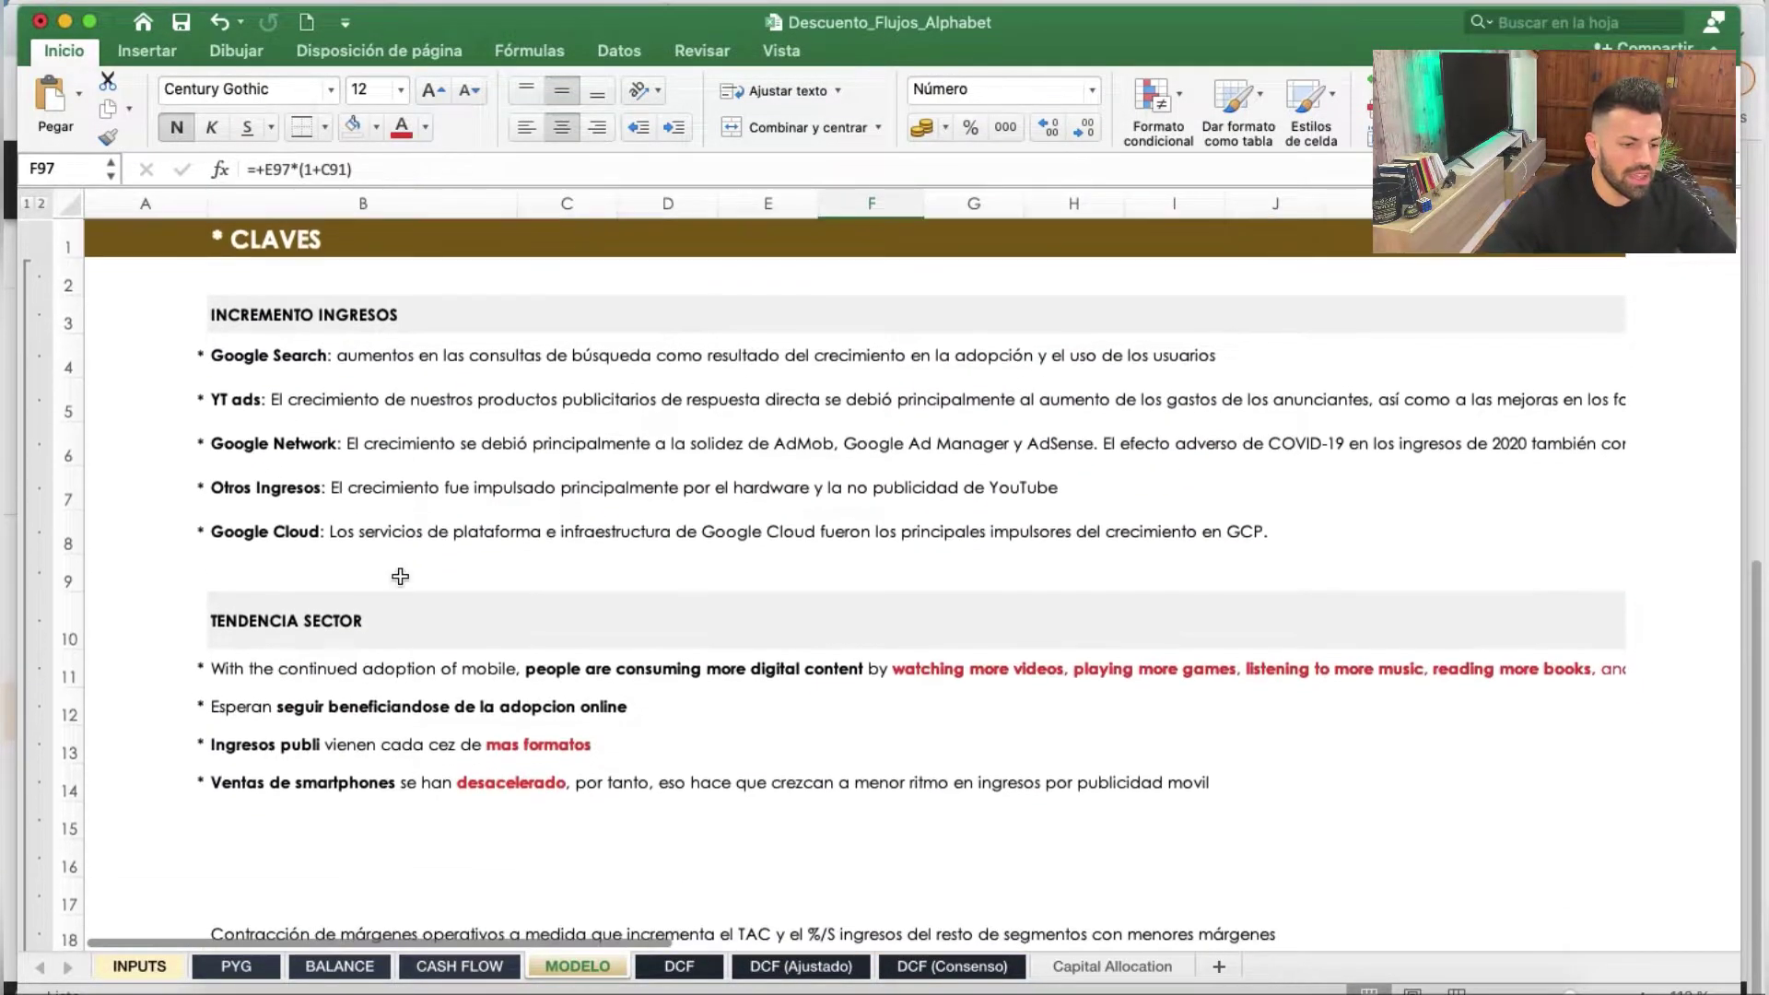
scroll(1018, 372, "down", 8)
scroll(1018, 372, "down", 3)
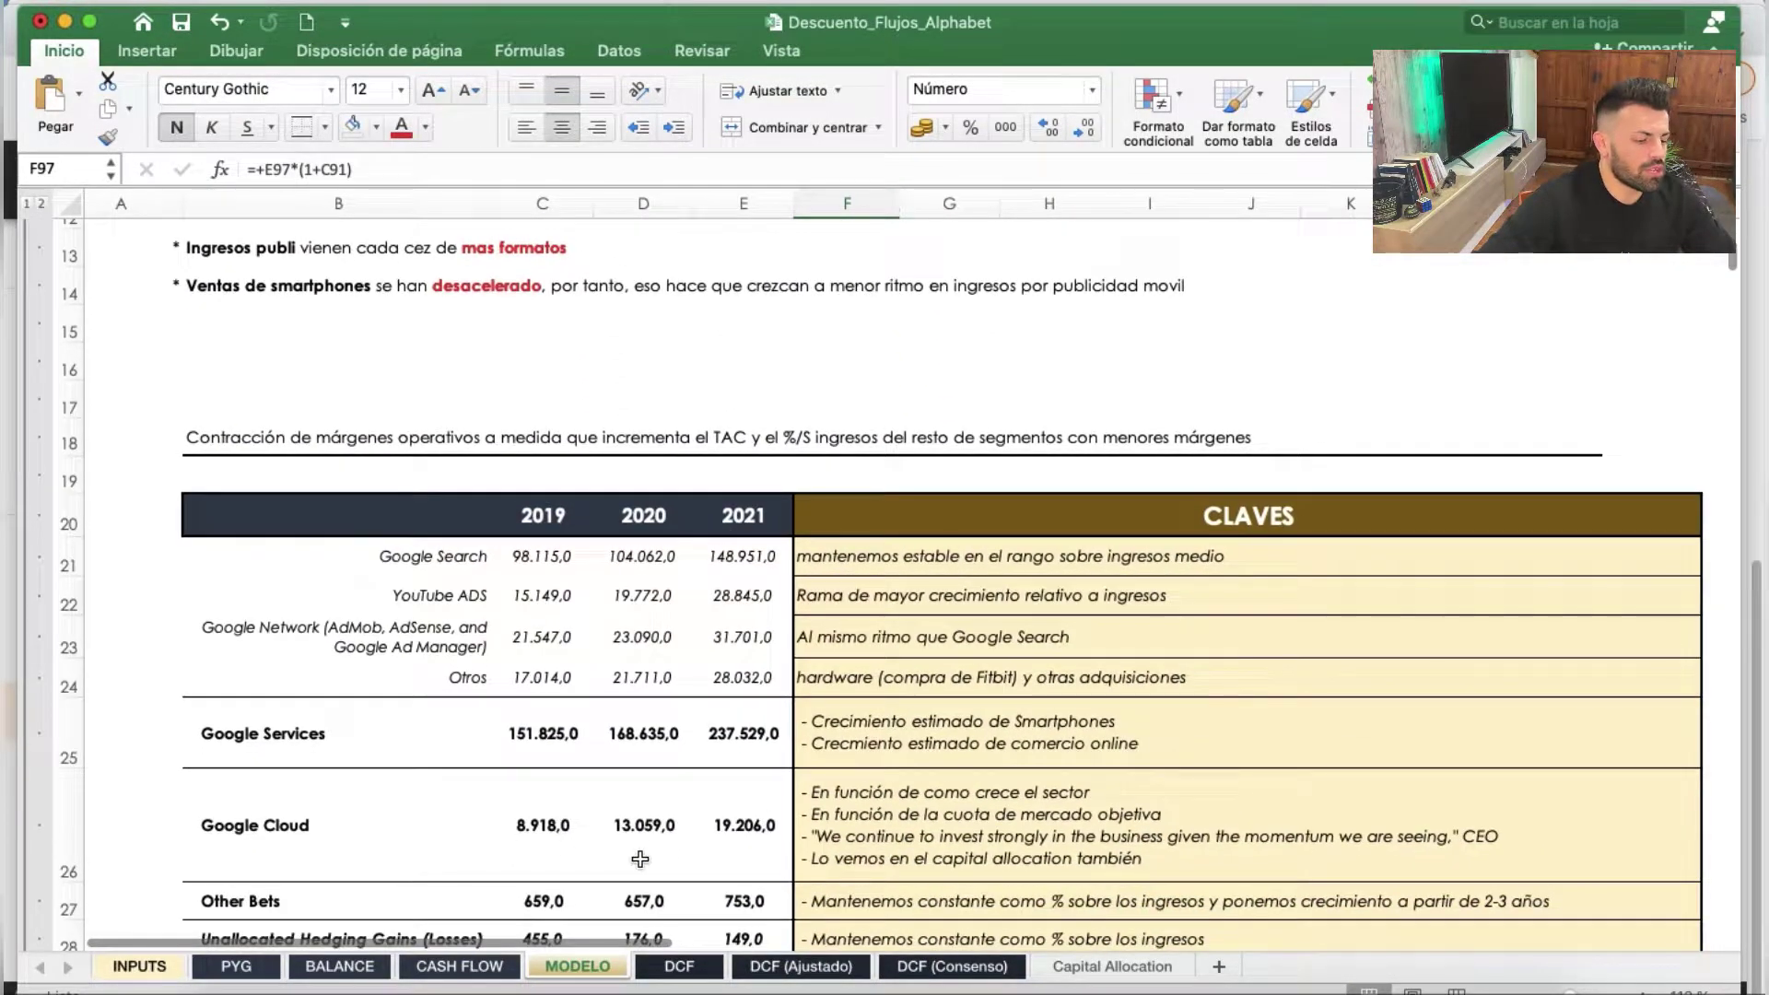
left_click(247, 967)
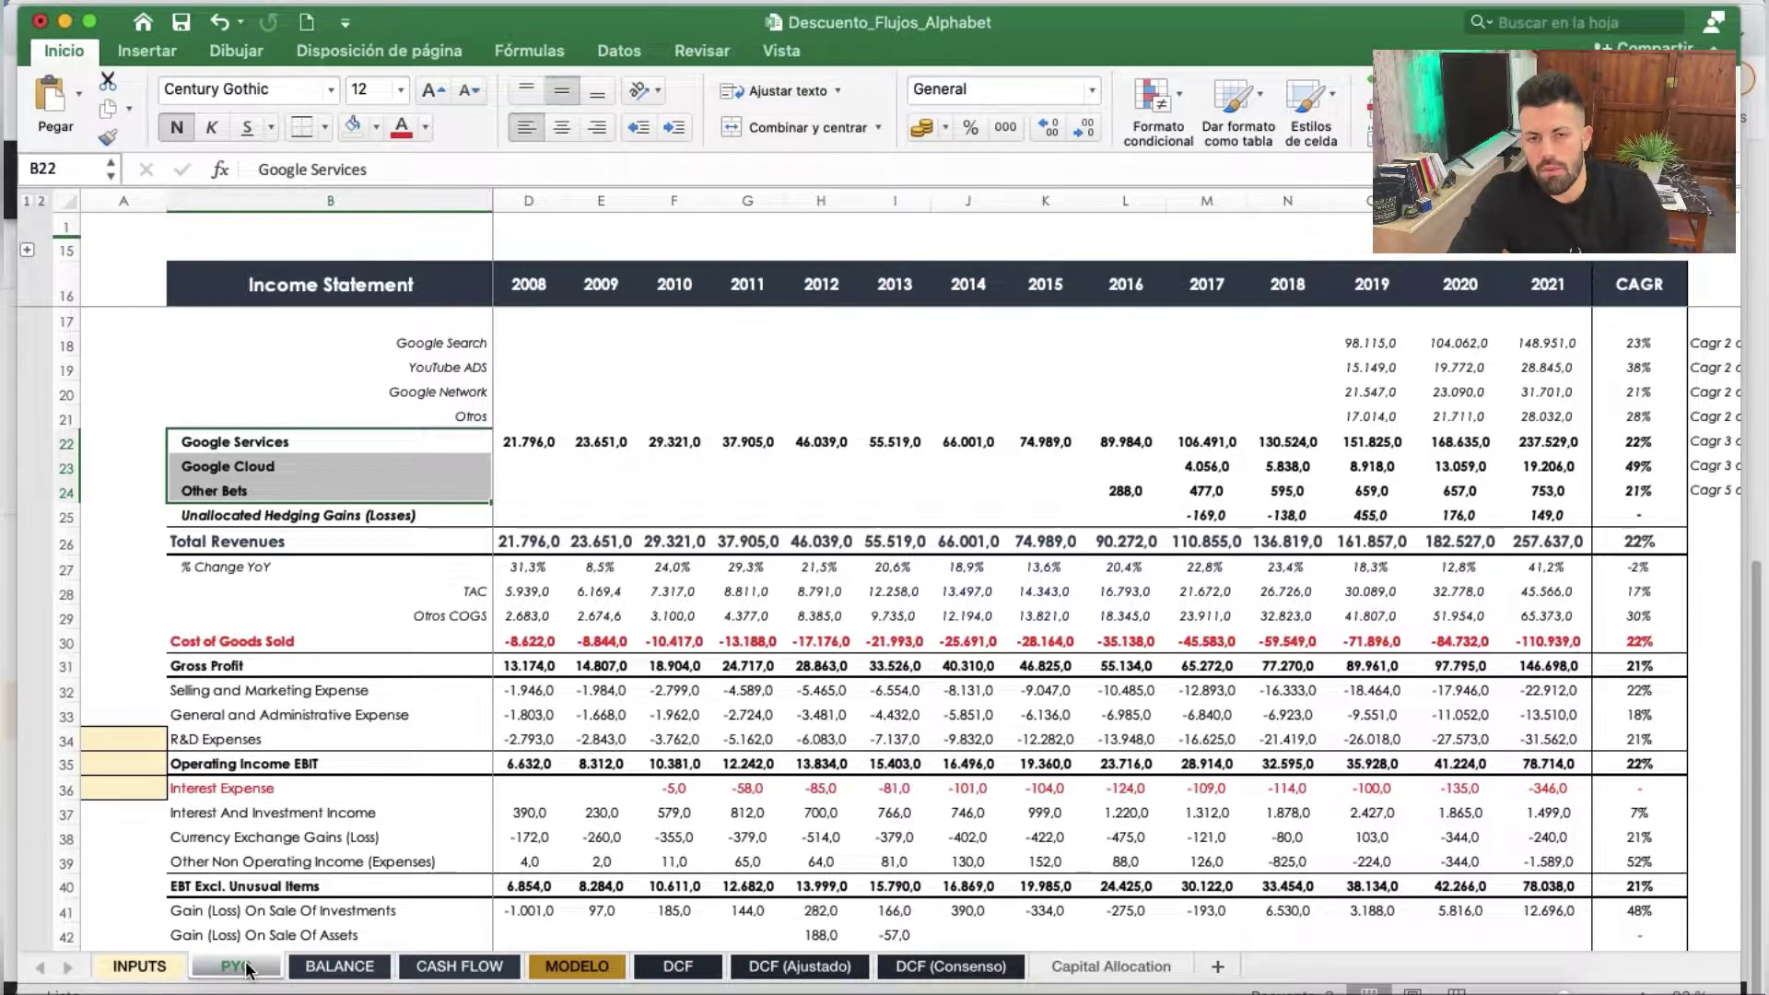
Look over the BALANCE and CASH FLOW sheets, then return to PYG
scroll(1085, 682, "down", 1)
scroll(1085, 683, "down", 3)
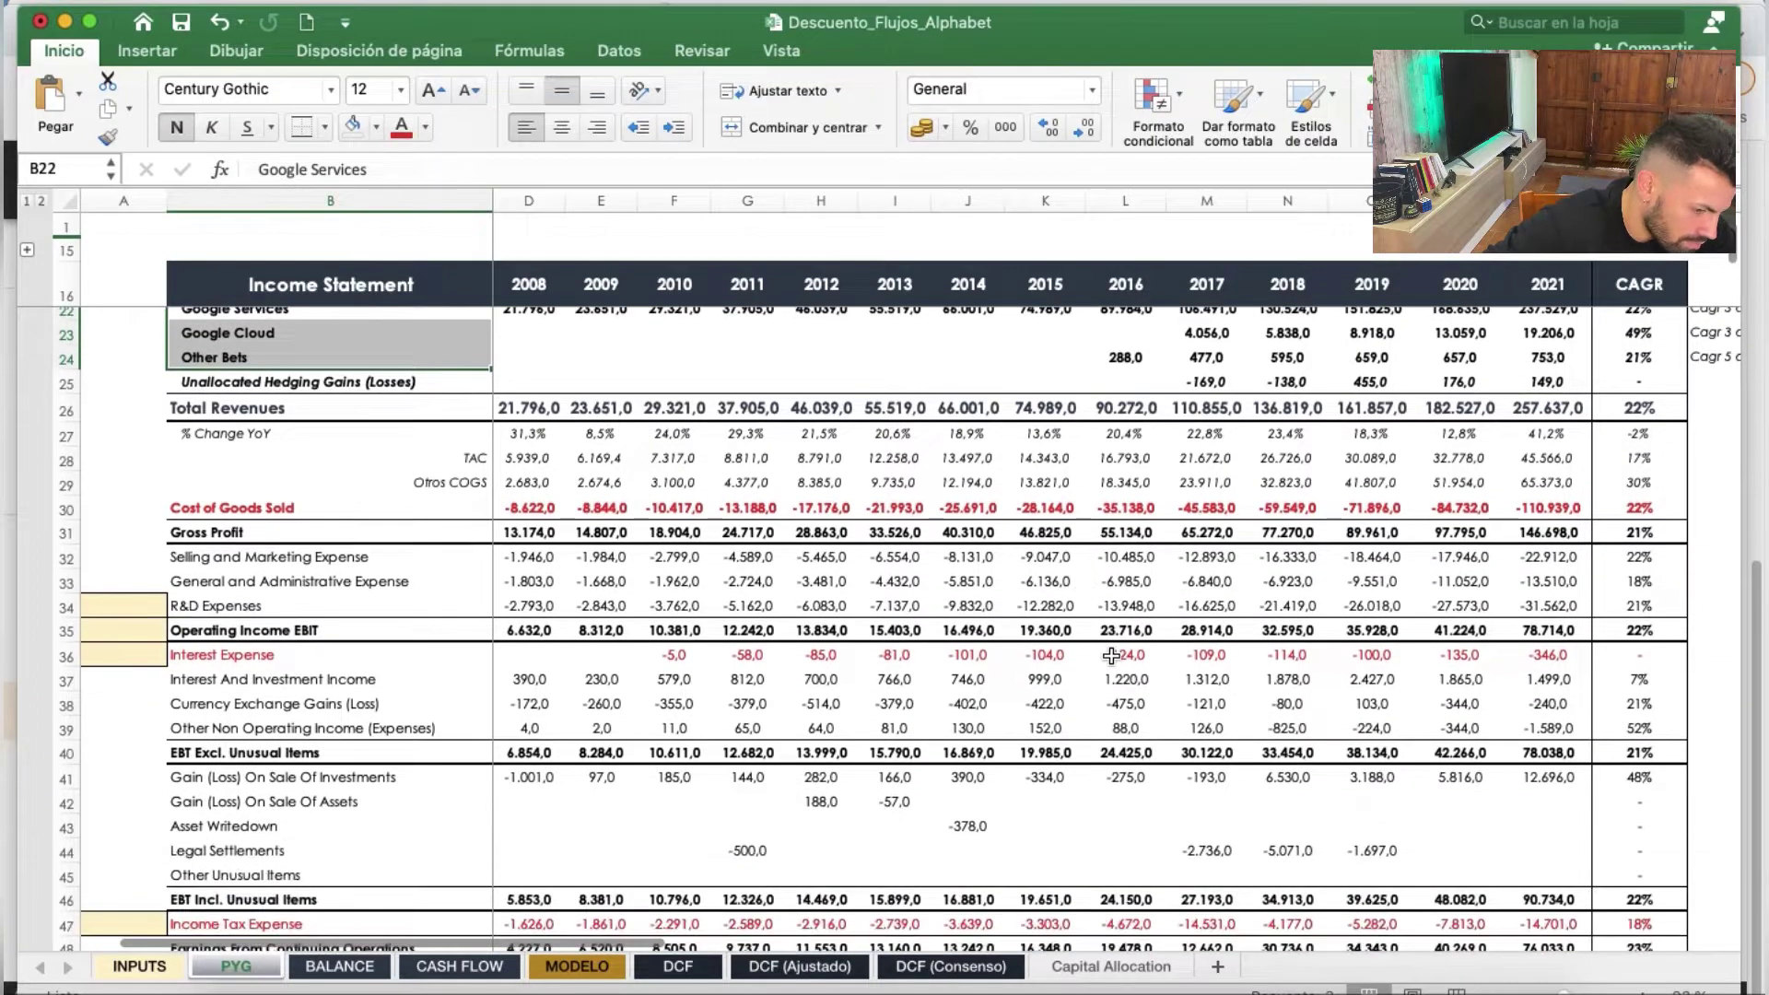
left_click(332, 968)
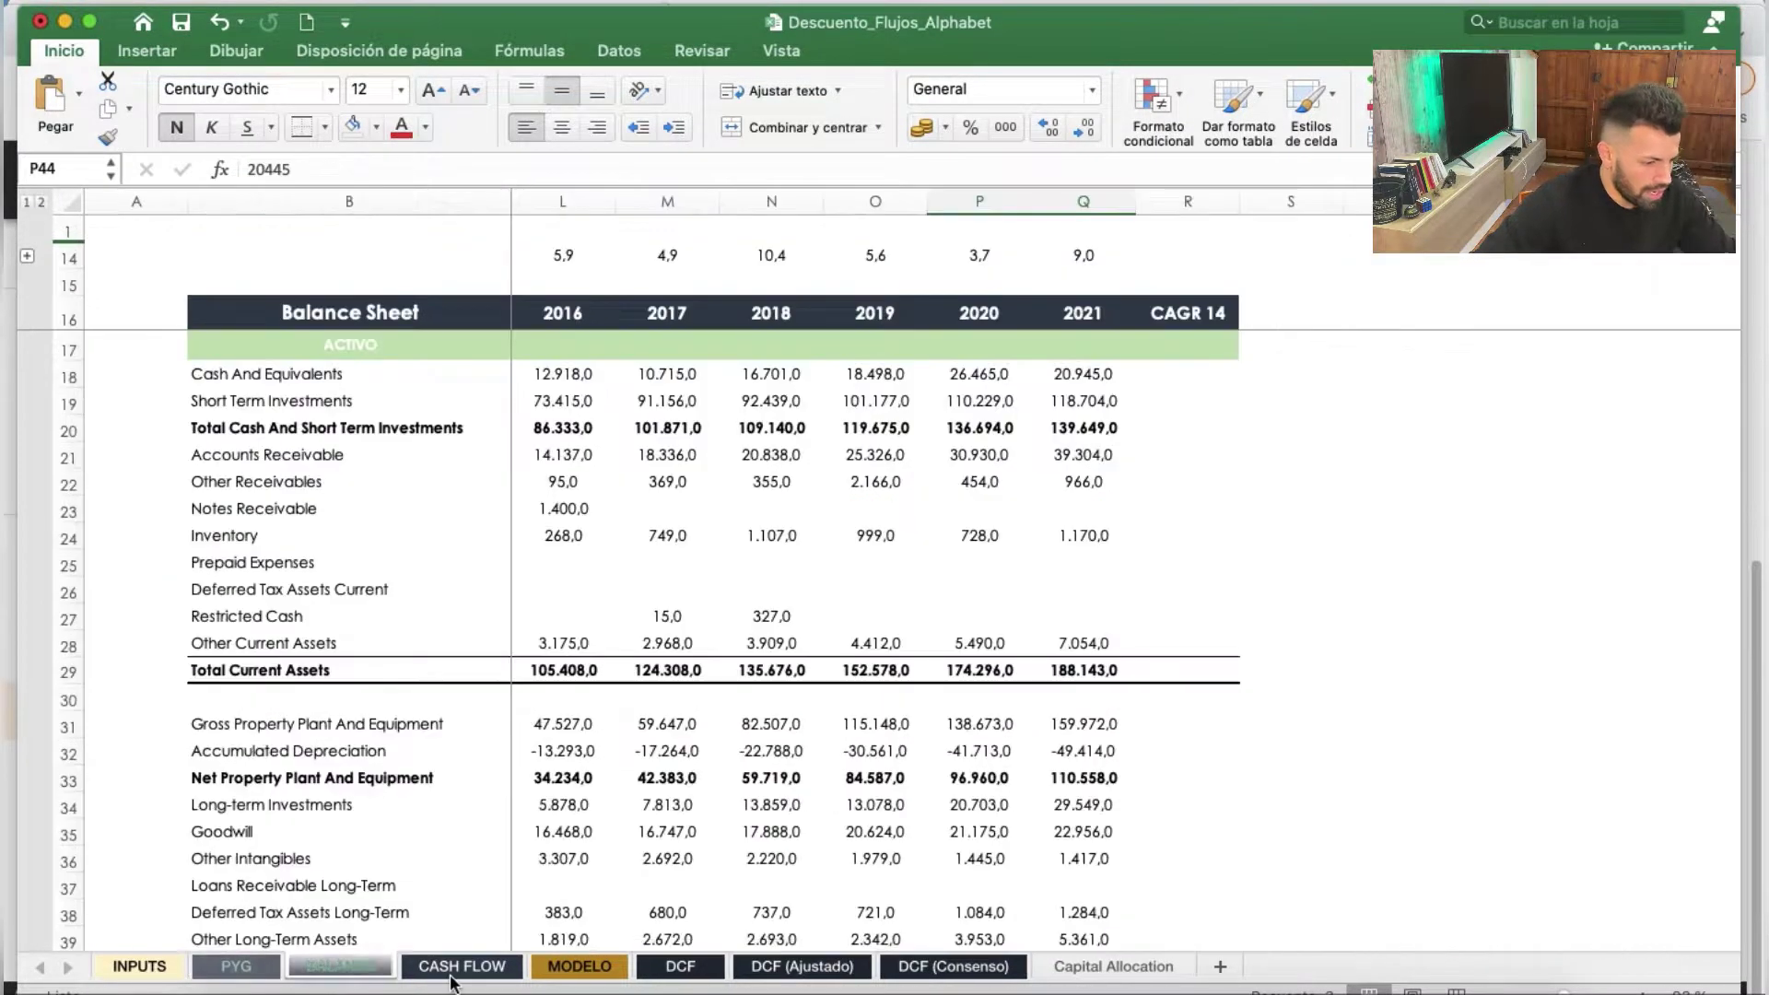
left_click(1354, 645)
left_click(461, 966)
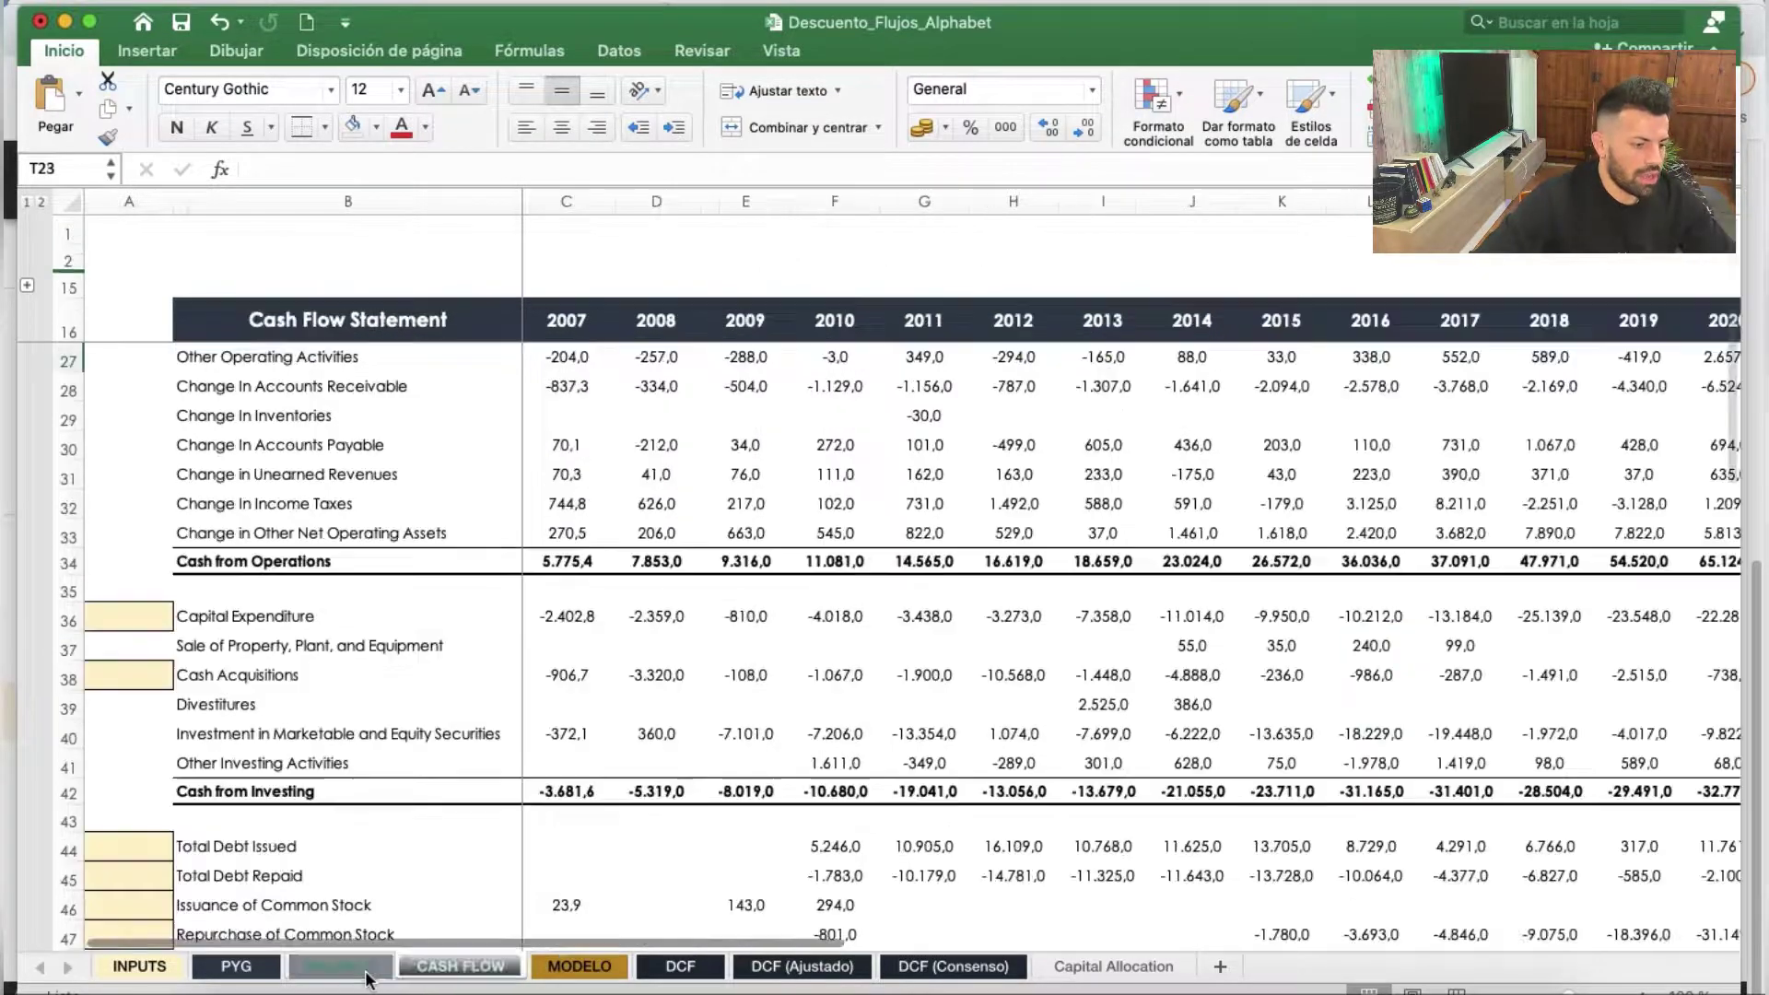
left_click(341, 966)
left_click(235, 965)
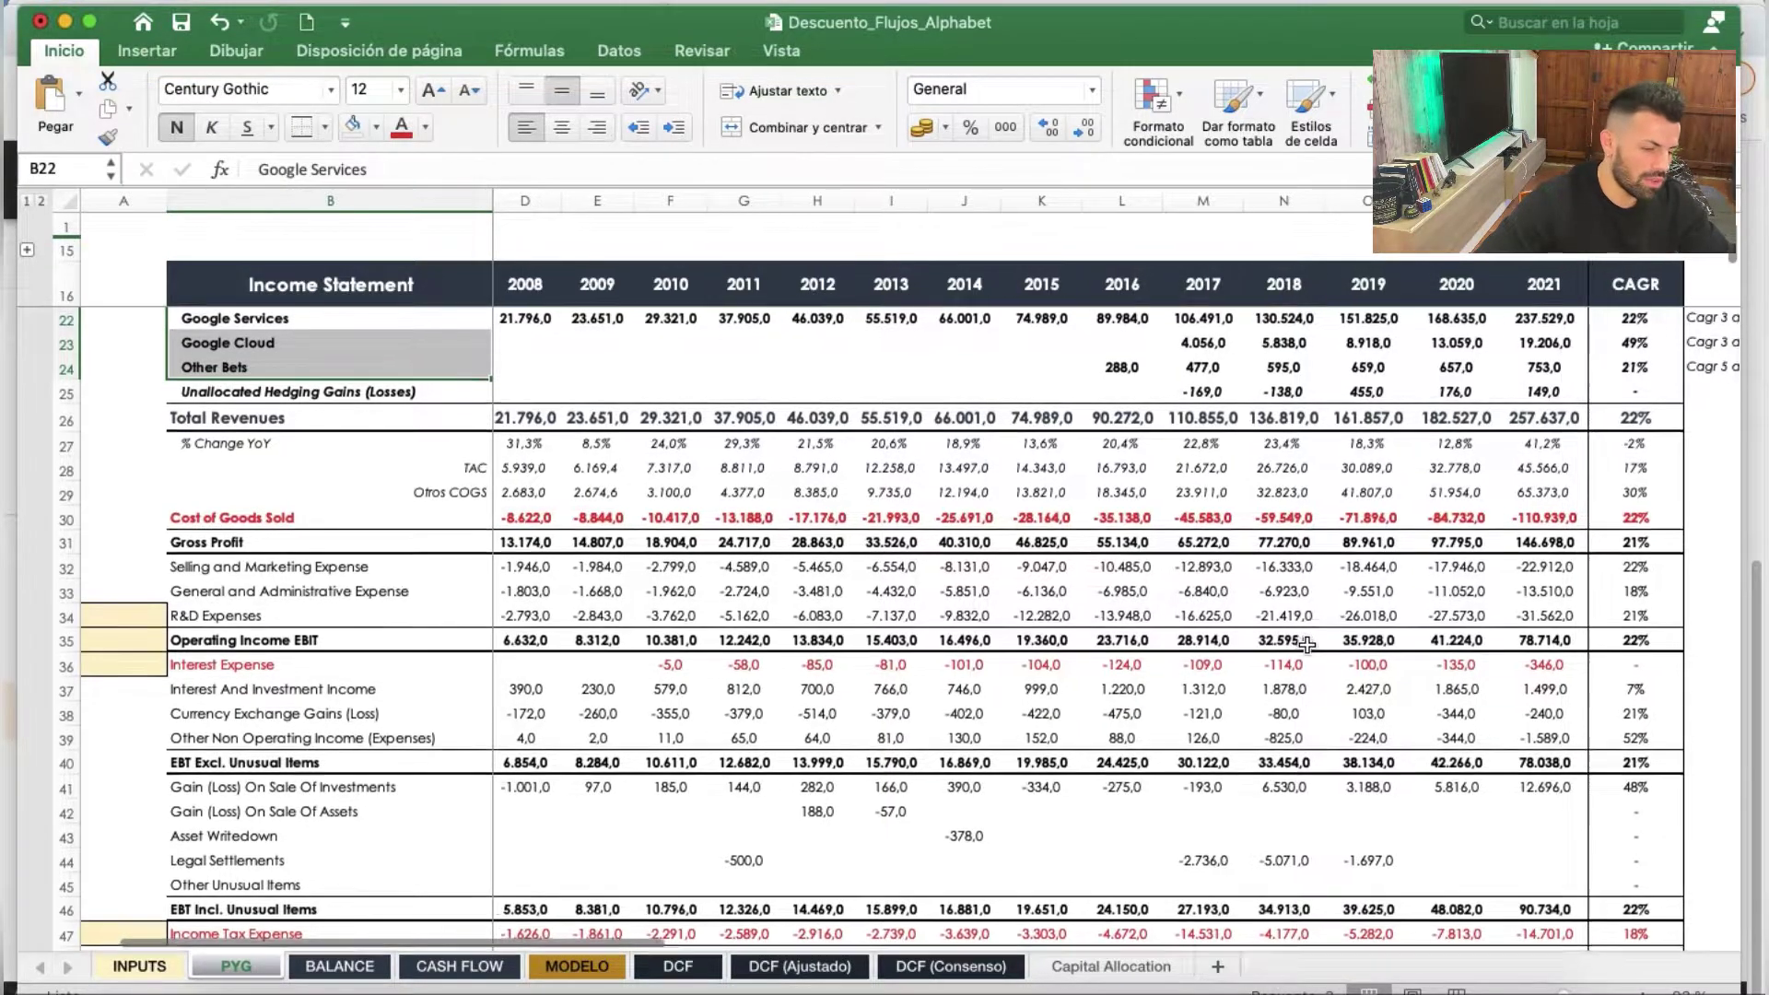
Inspect the CAGR formulas from Other Bets up to Google Search
scroll(1308, 644, "right", 2)
scroll(1617, 351, "up", 3)
left_click(1615, 297)
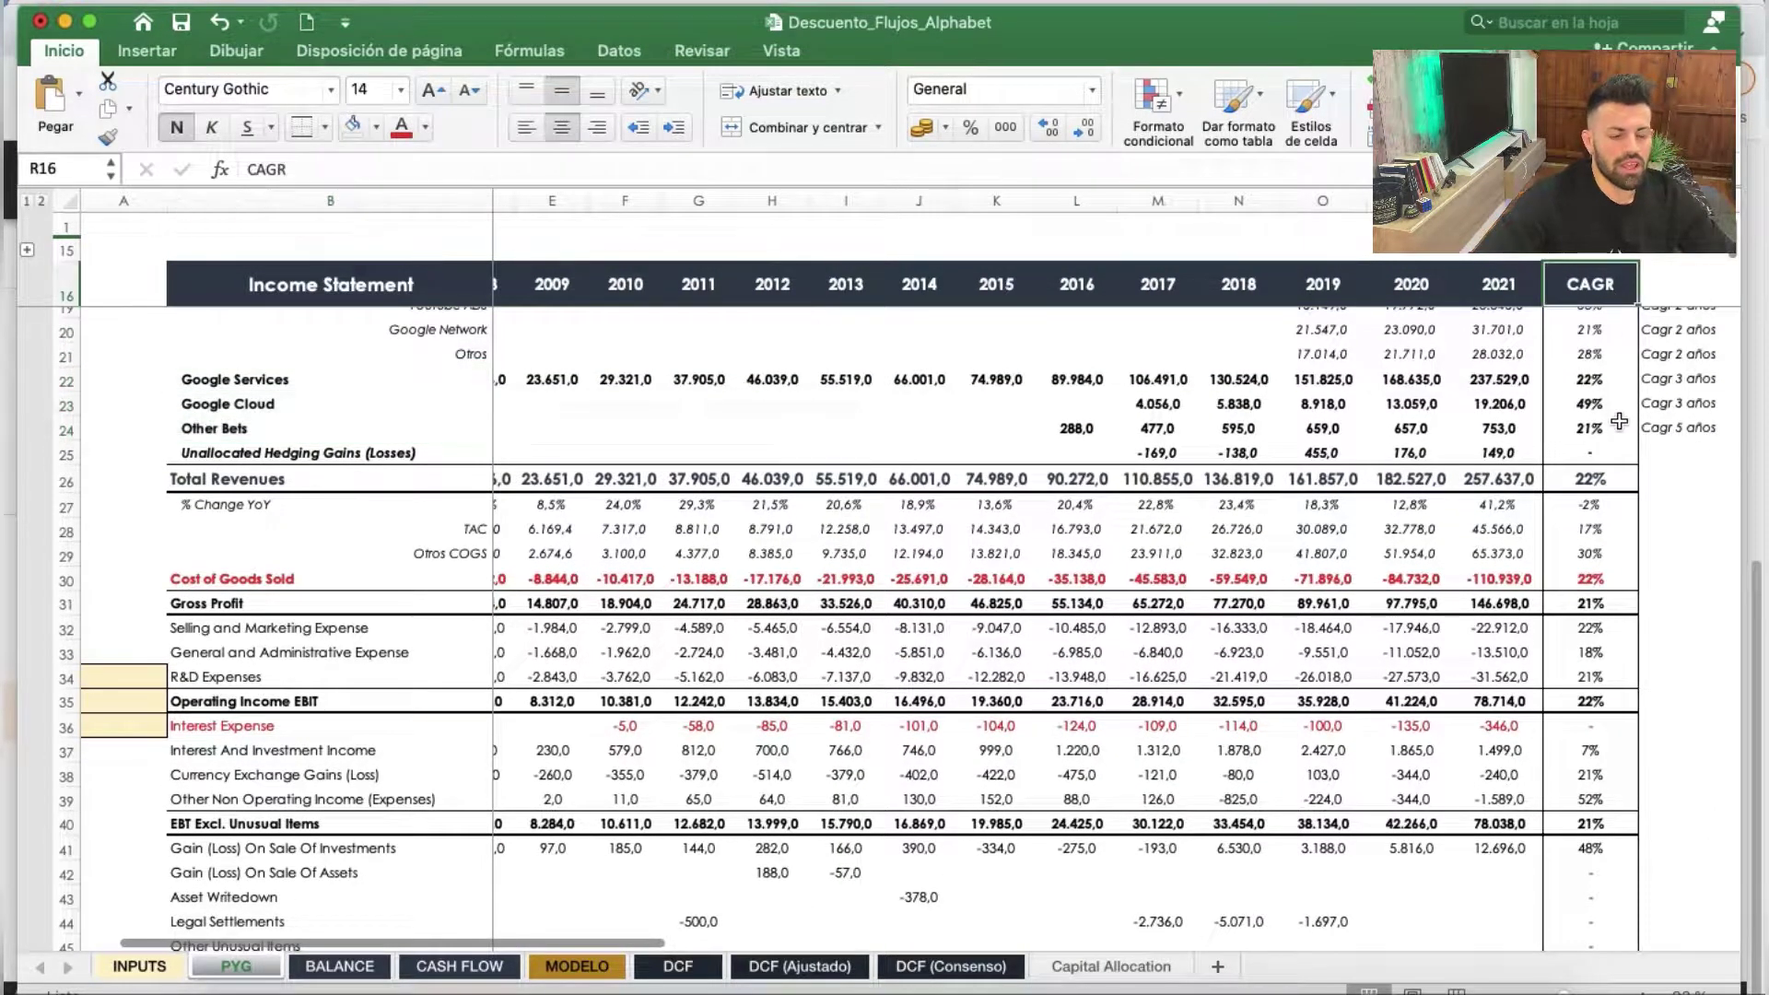
left_click(1607, 429)
scroll(1623, 477, "up", 2)
key("Up")
key("Up")
key("Up")
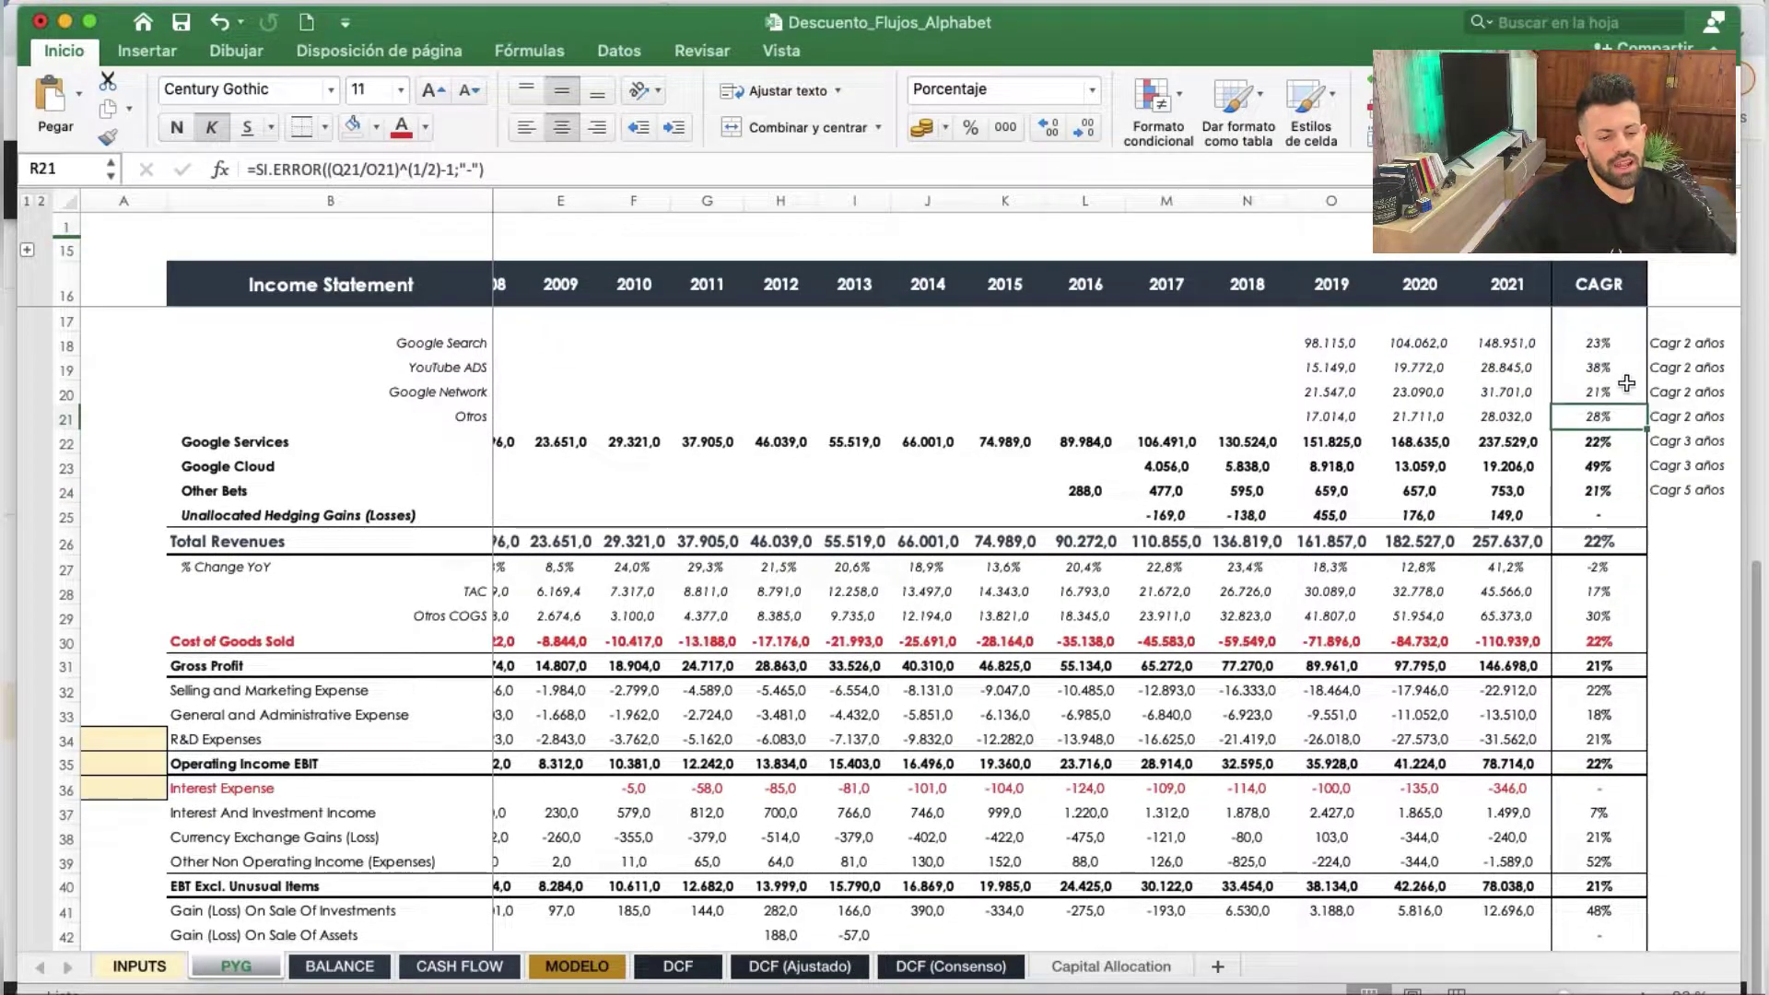
key("Up")
key("Up")
key("Up")
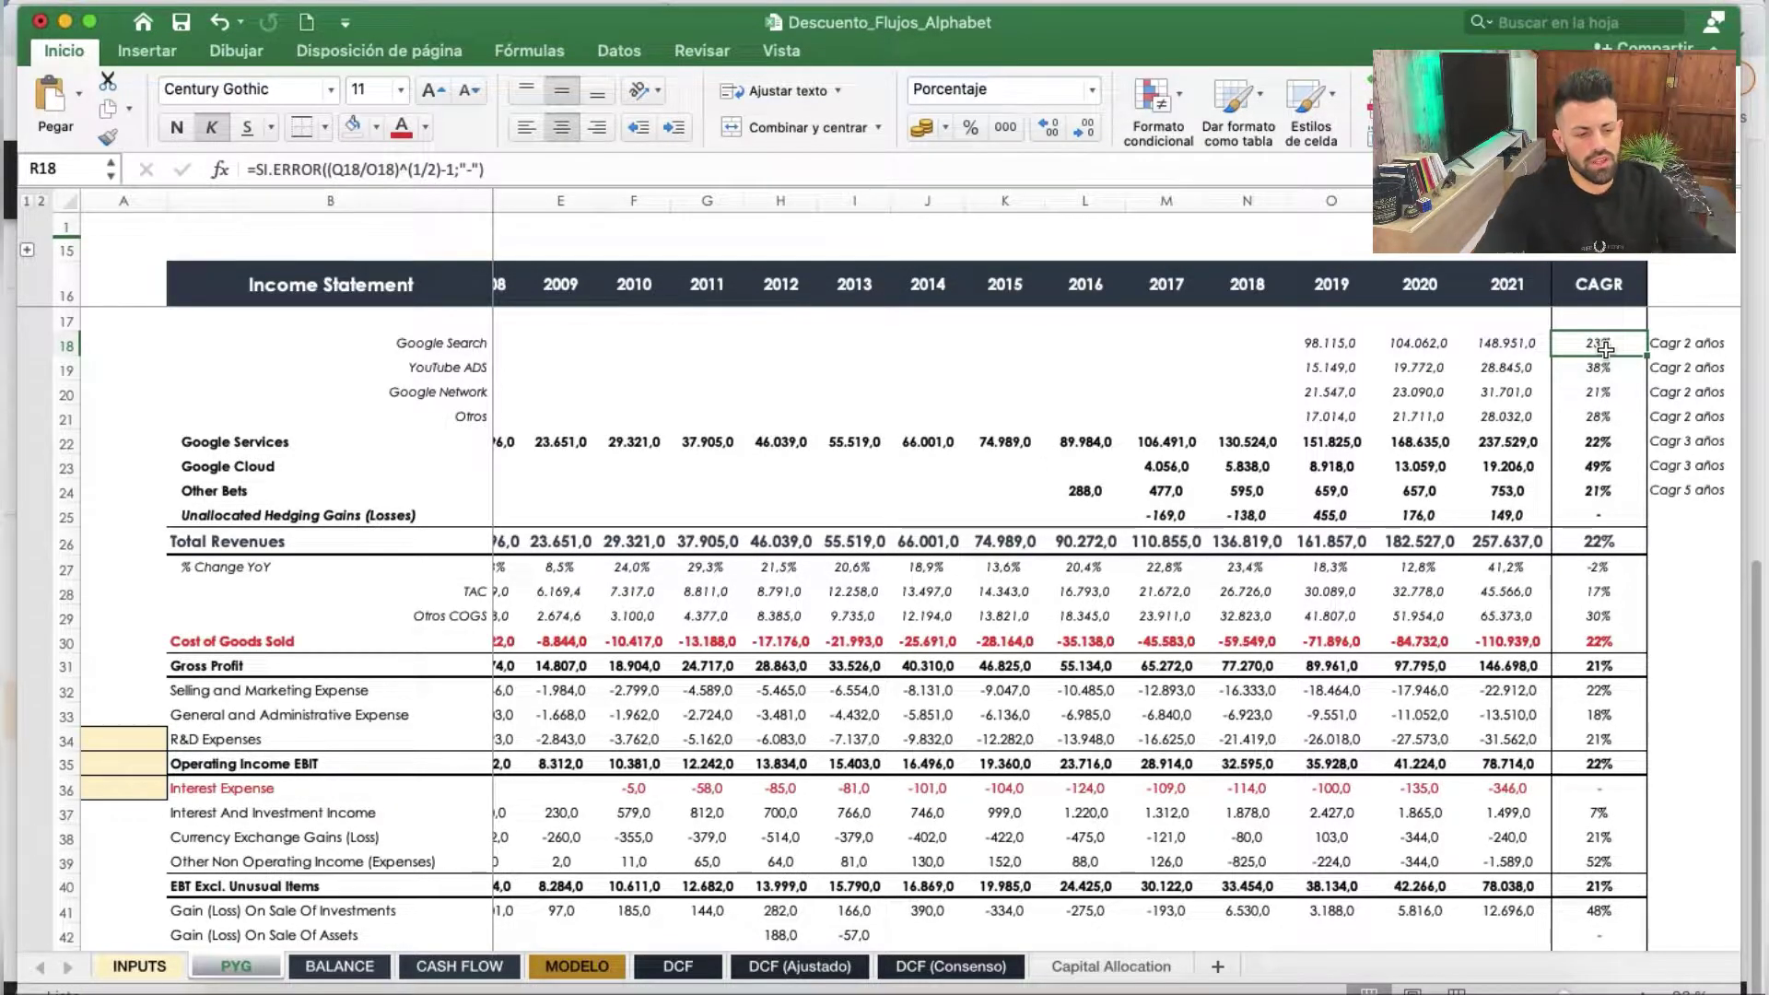
Glance at MODELO, return to PYG, then bring the Libro2 workbook forward
left_click(577, 967)
left_click(241, 969)
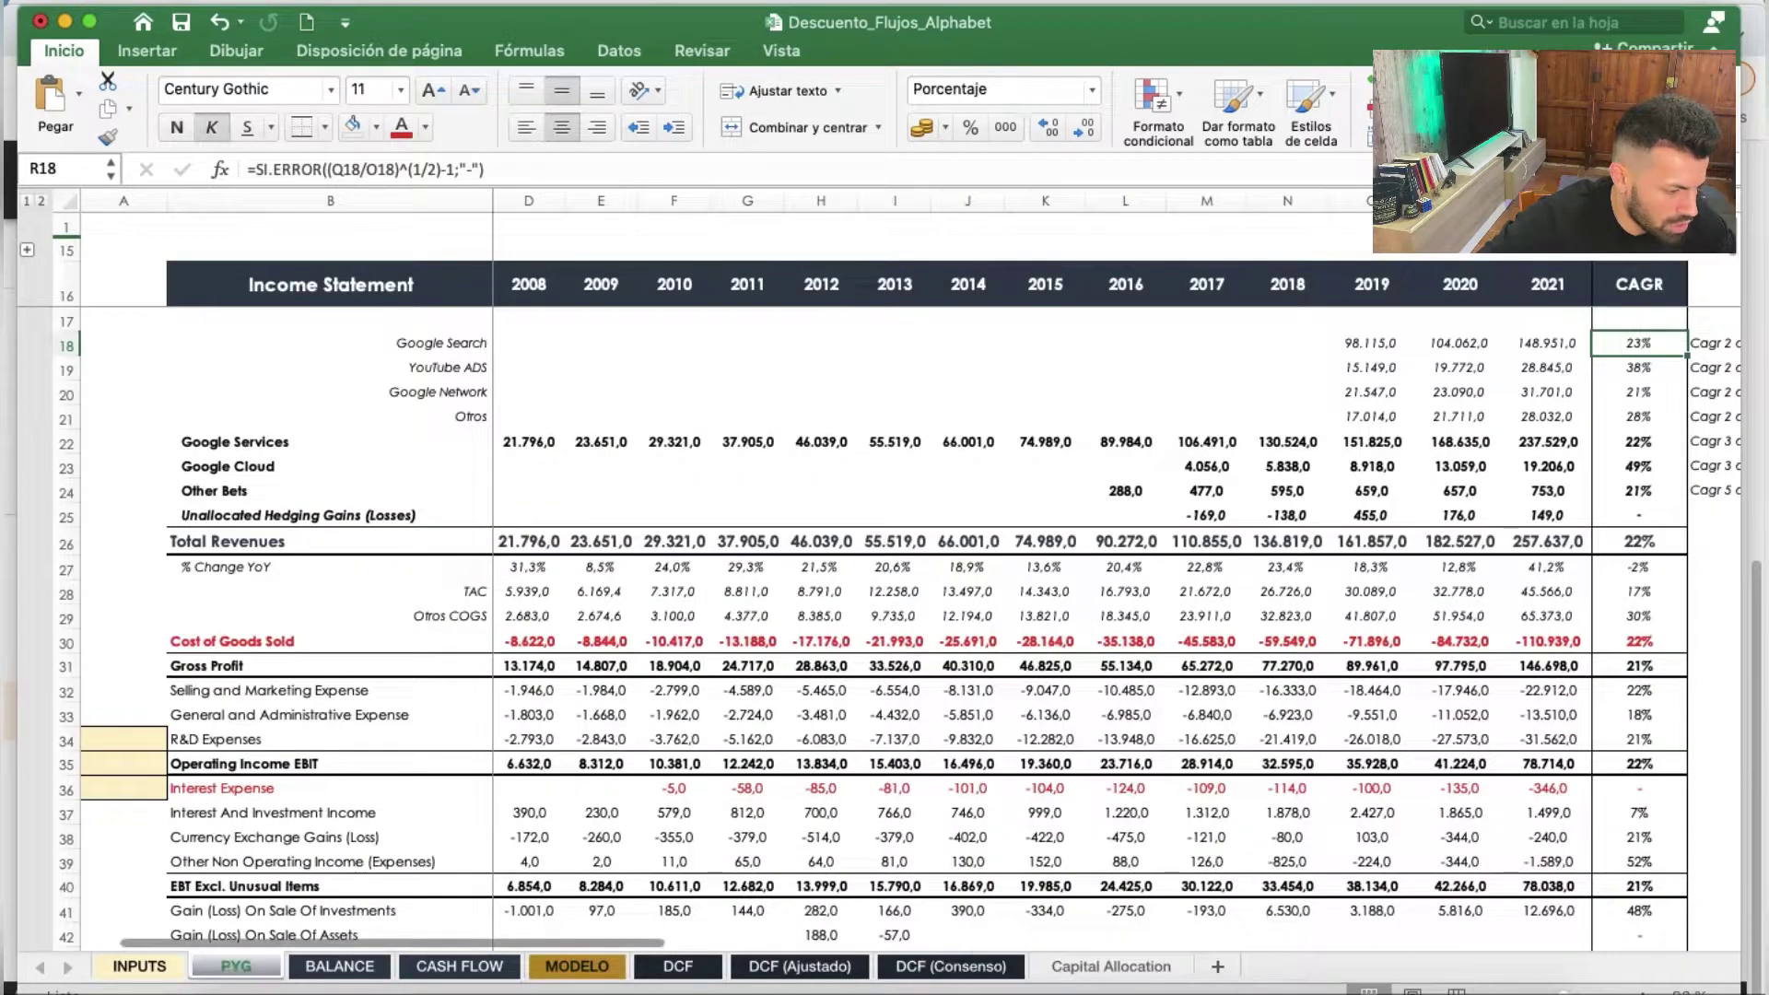
left_click(1472, 986)
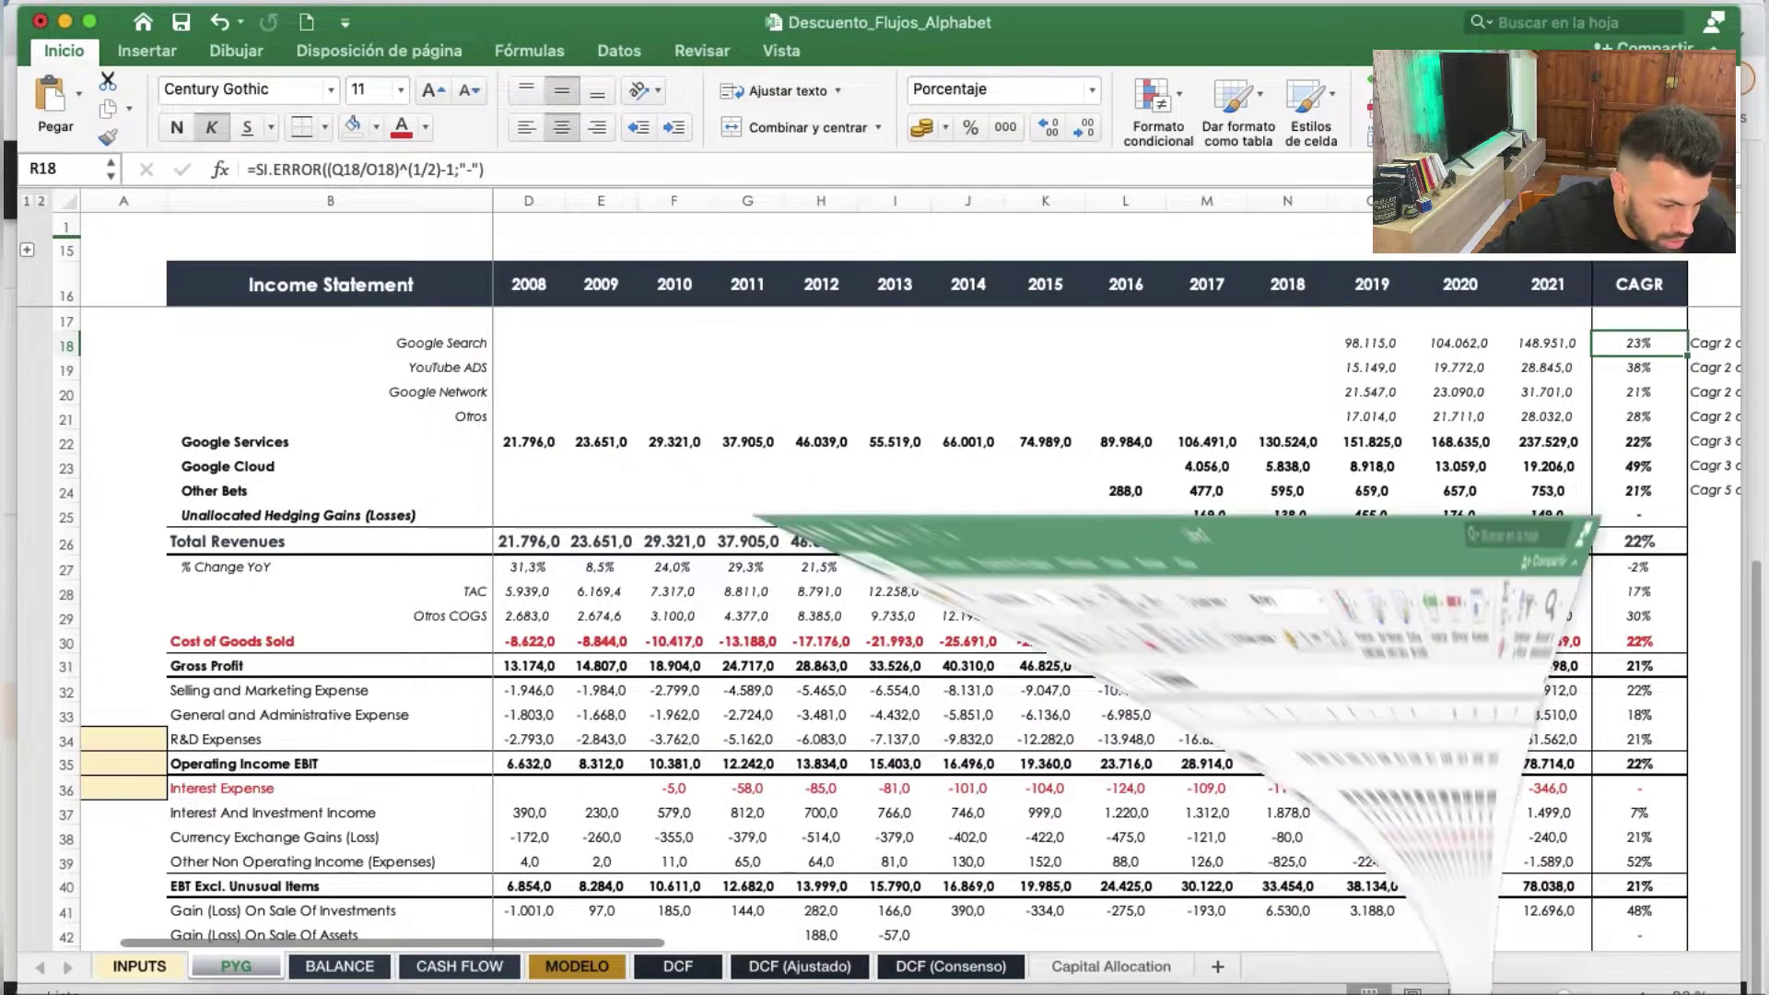
Locate the 2018 (L5) and 2021 (O5) total revenues and the O6 growth figure
scroll(1437, 298, "right", 2)
scroll(1437, 297, "right", 1)
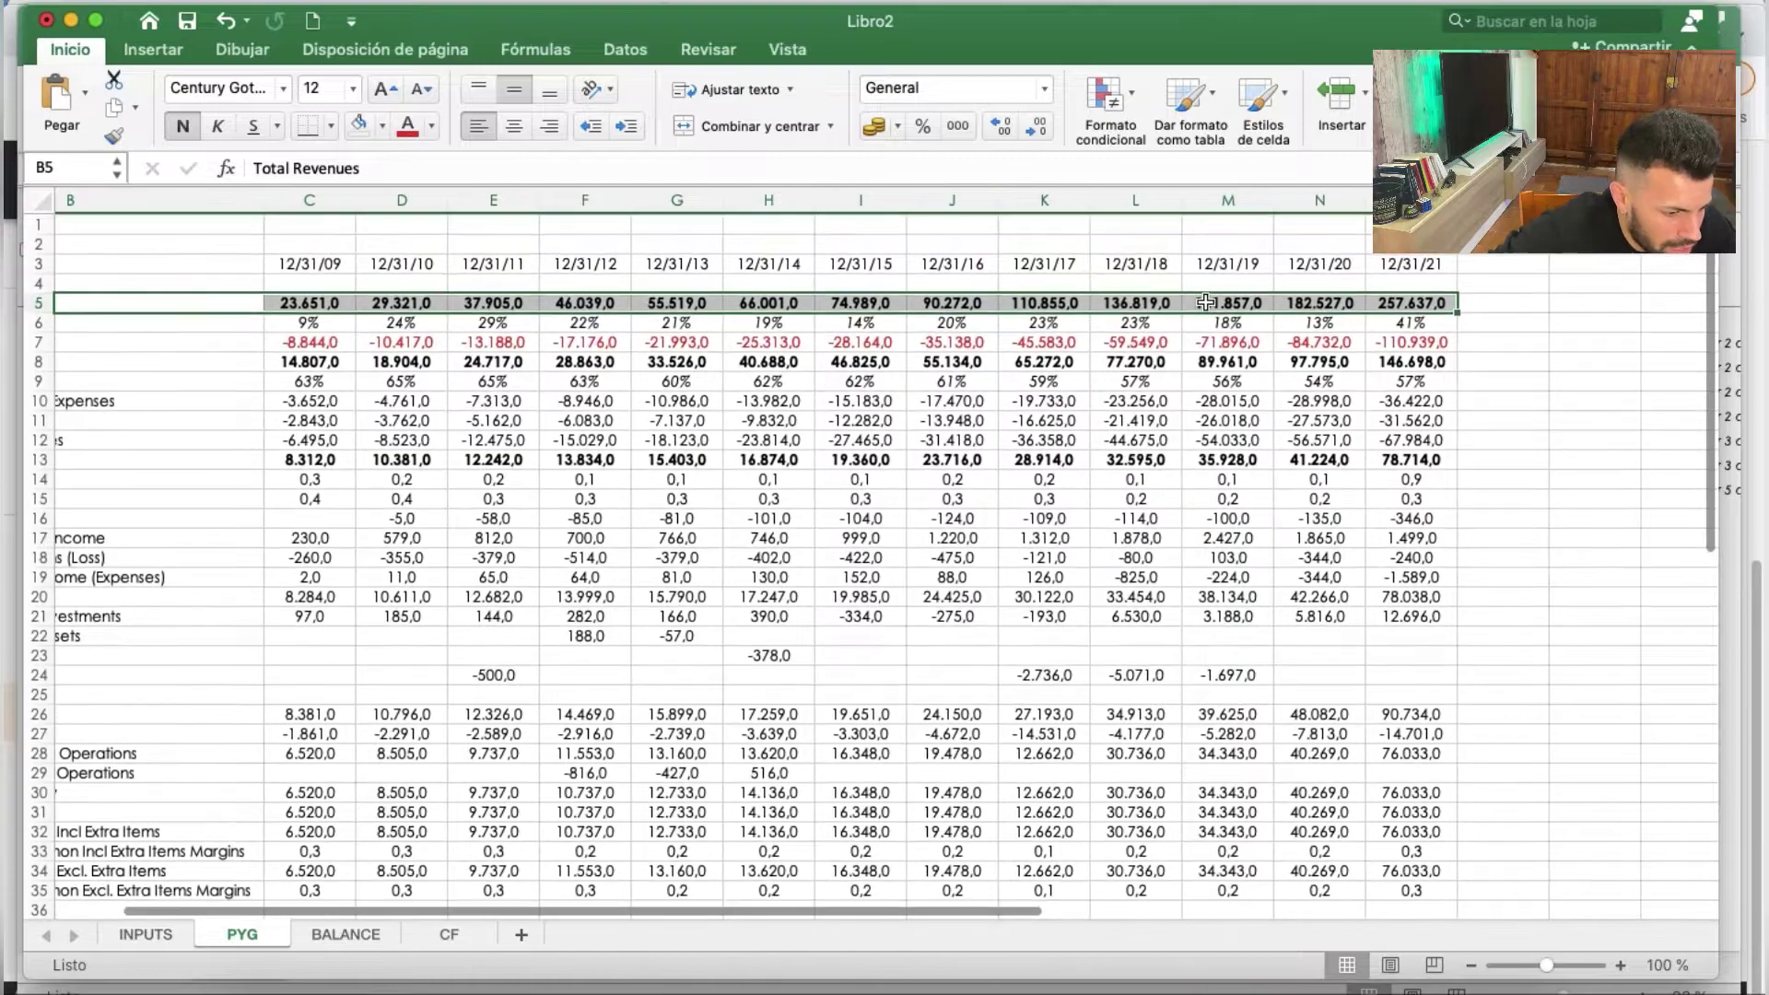
left_click(1131, 301)
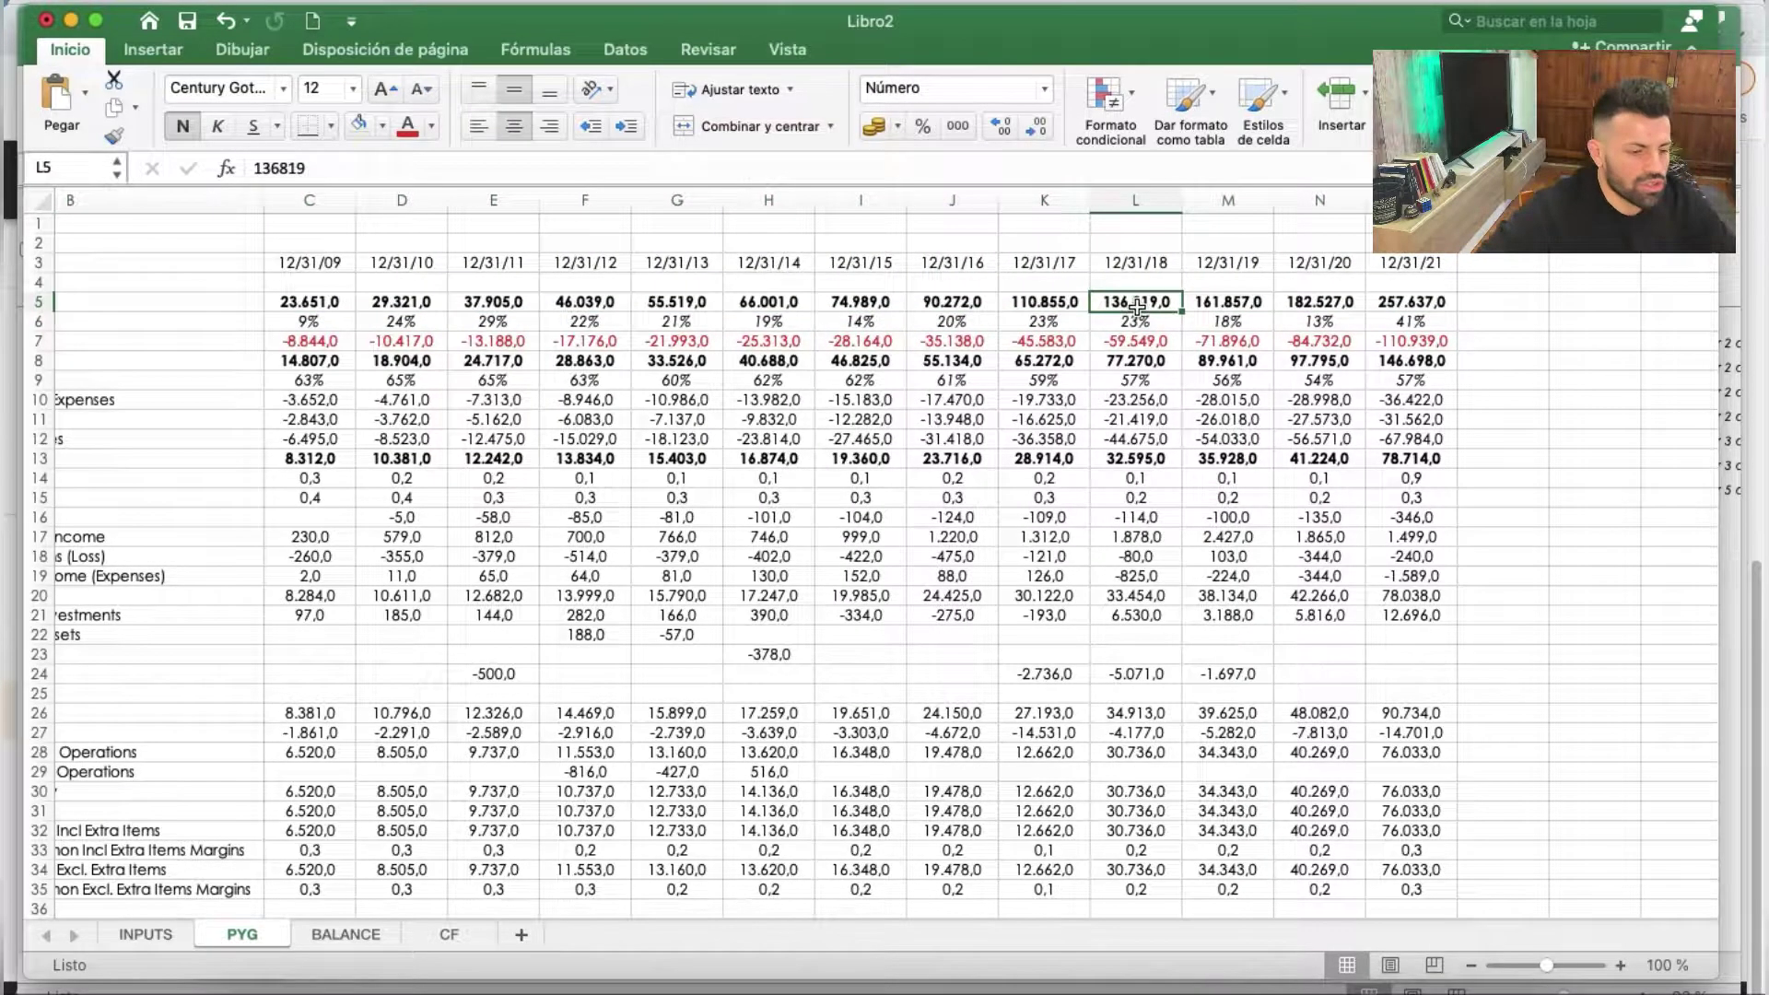
scroll(1131, 301, "left", 2)
scroll(1127, 306, "right", 2)
scroll(1126, 307, "right", 1)
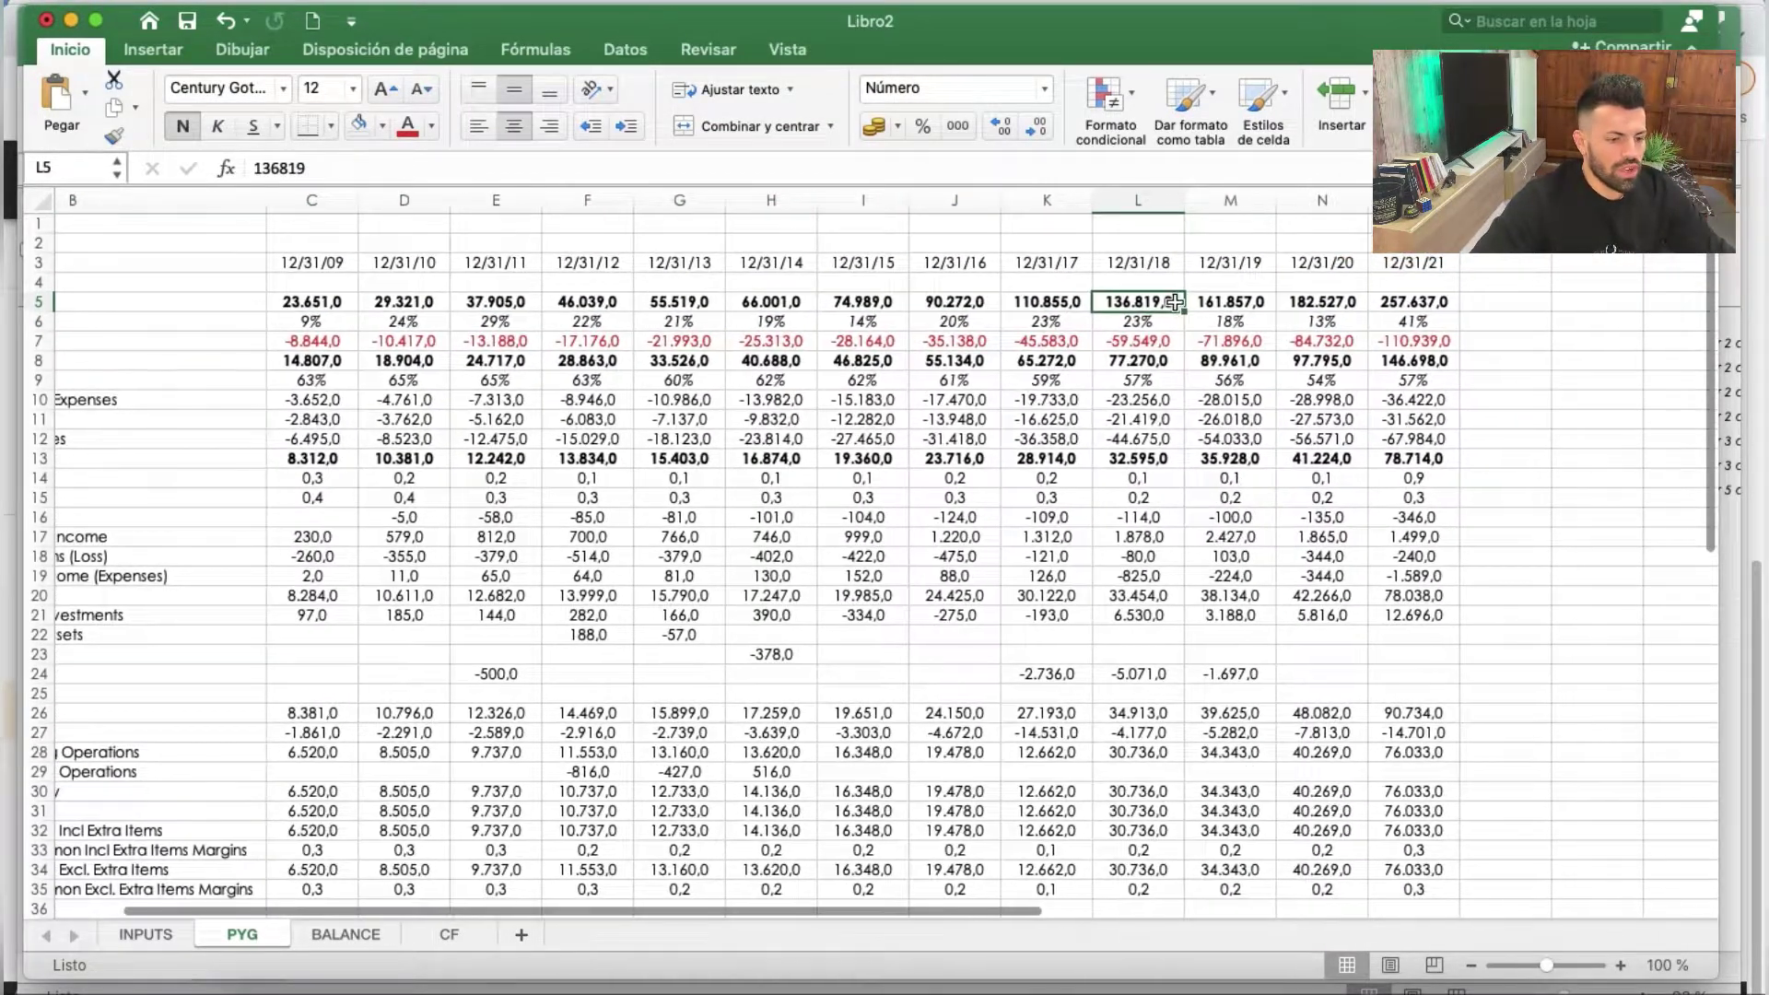
left_click(1413, 322)
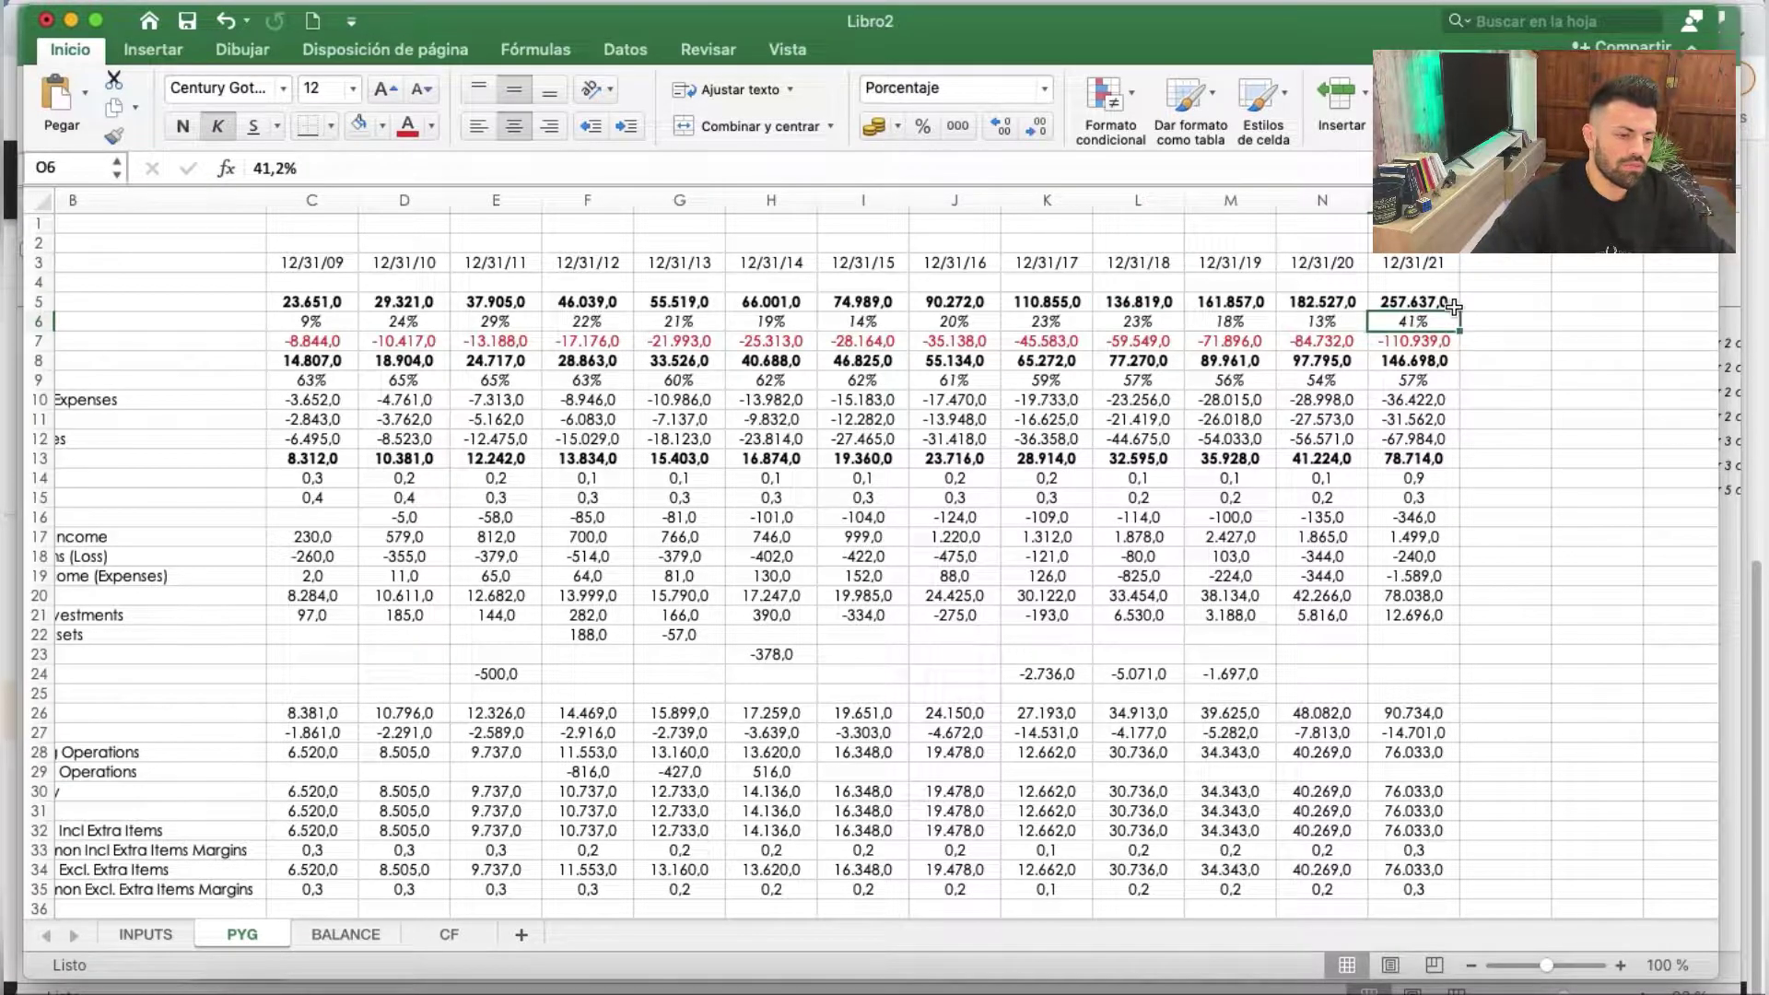
left_click(1413, 301)
Enter =+O5/L5-1 in P5 for the 2018–2021 revenue growth
left_click(1521, 304)
type("+")
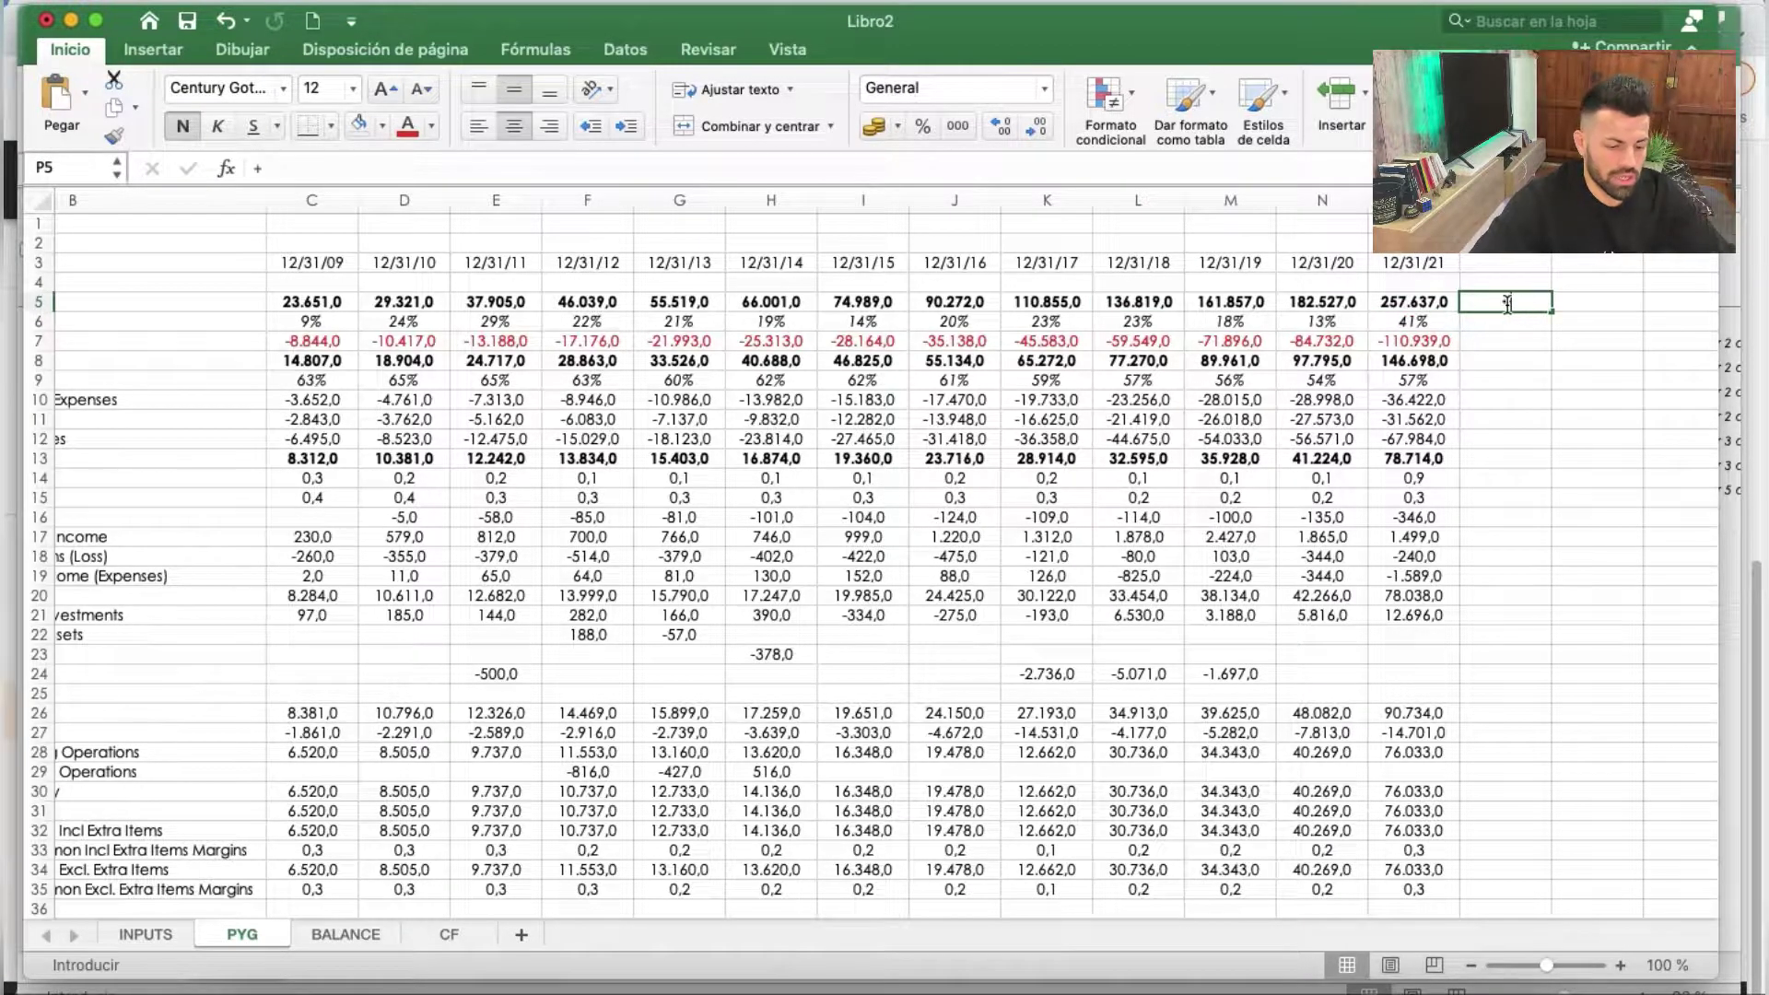
left_click(1424, 307)
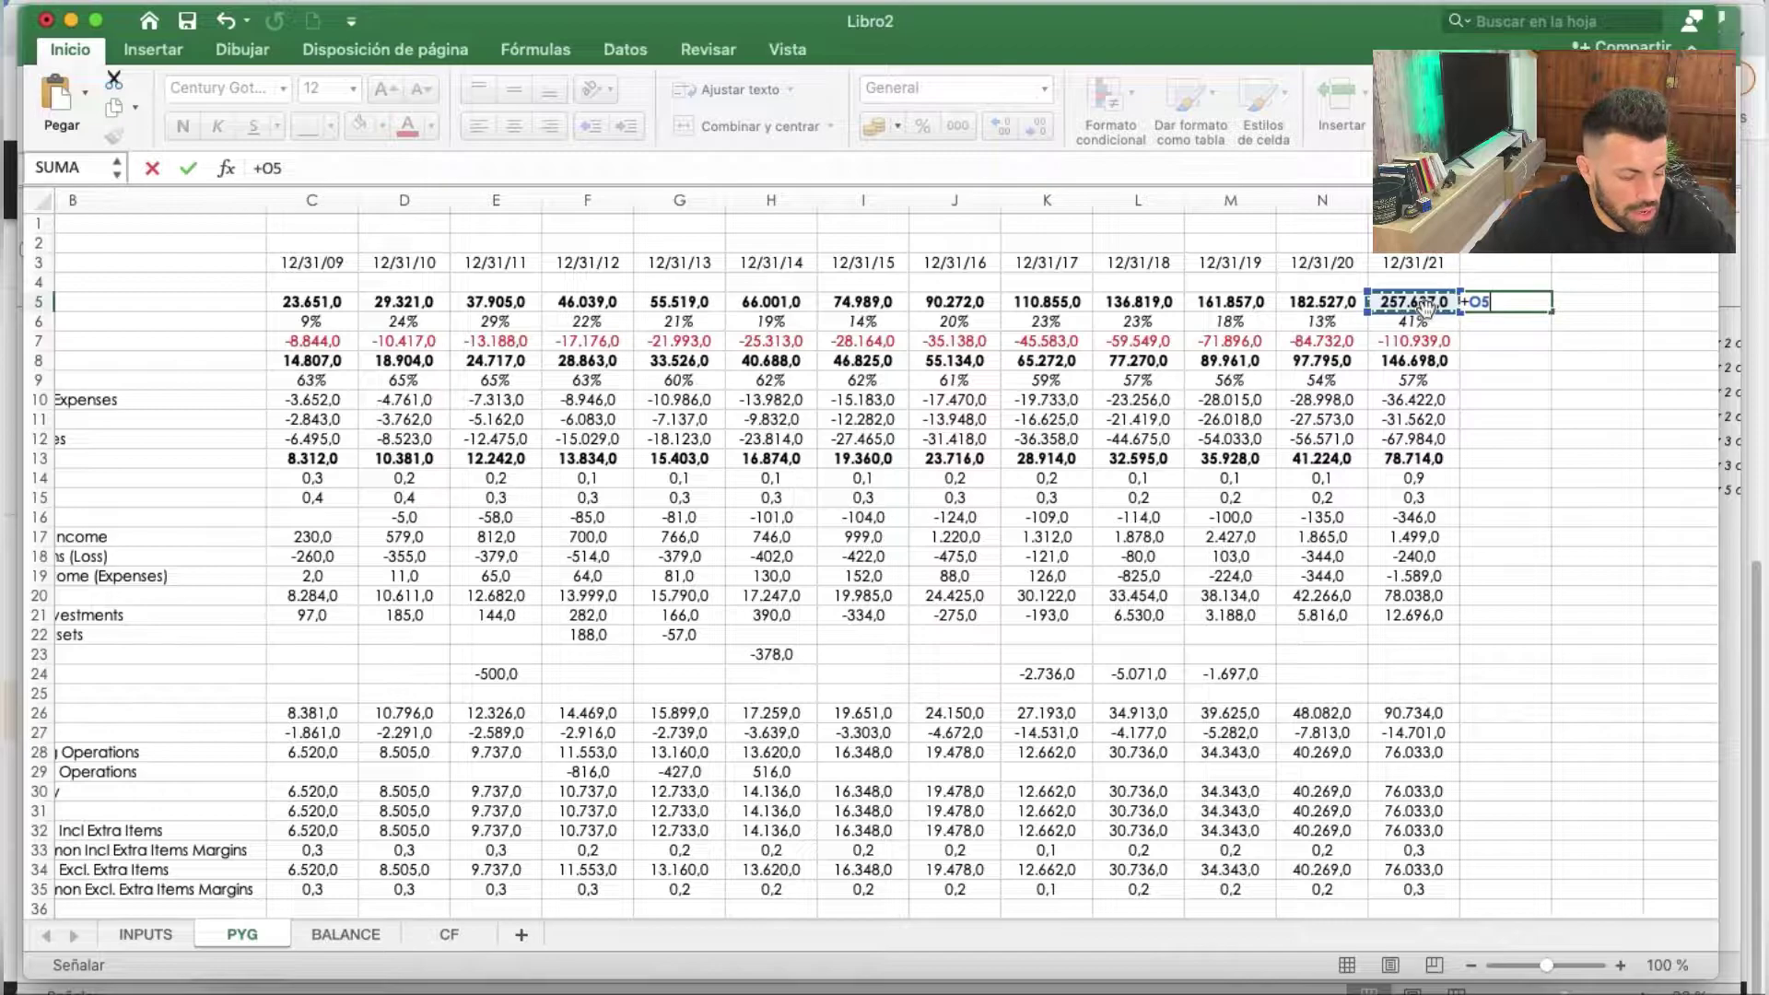
type("/")
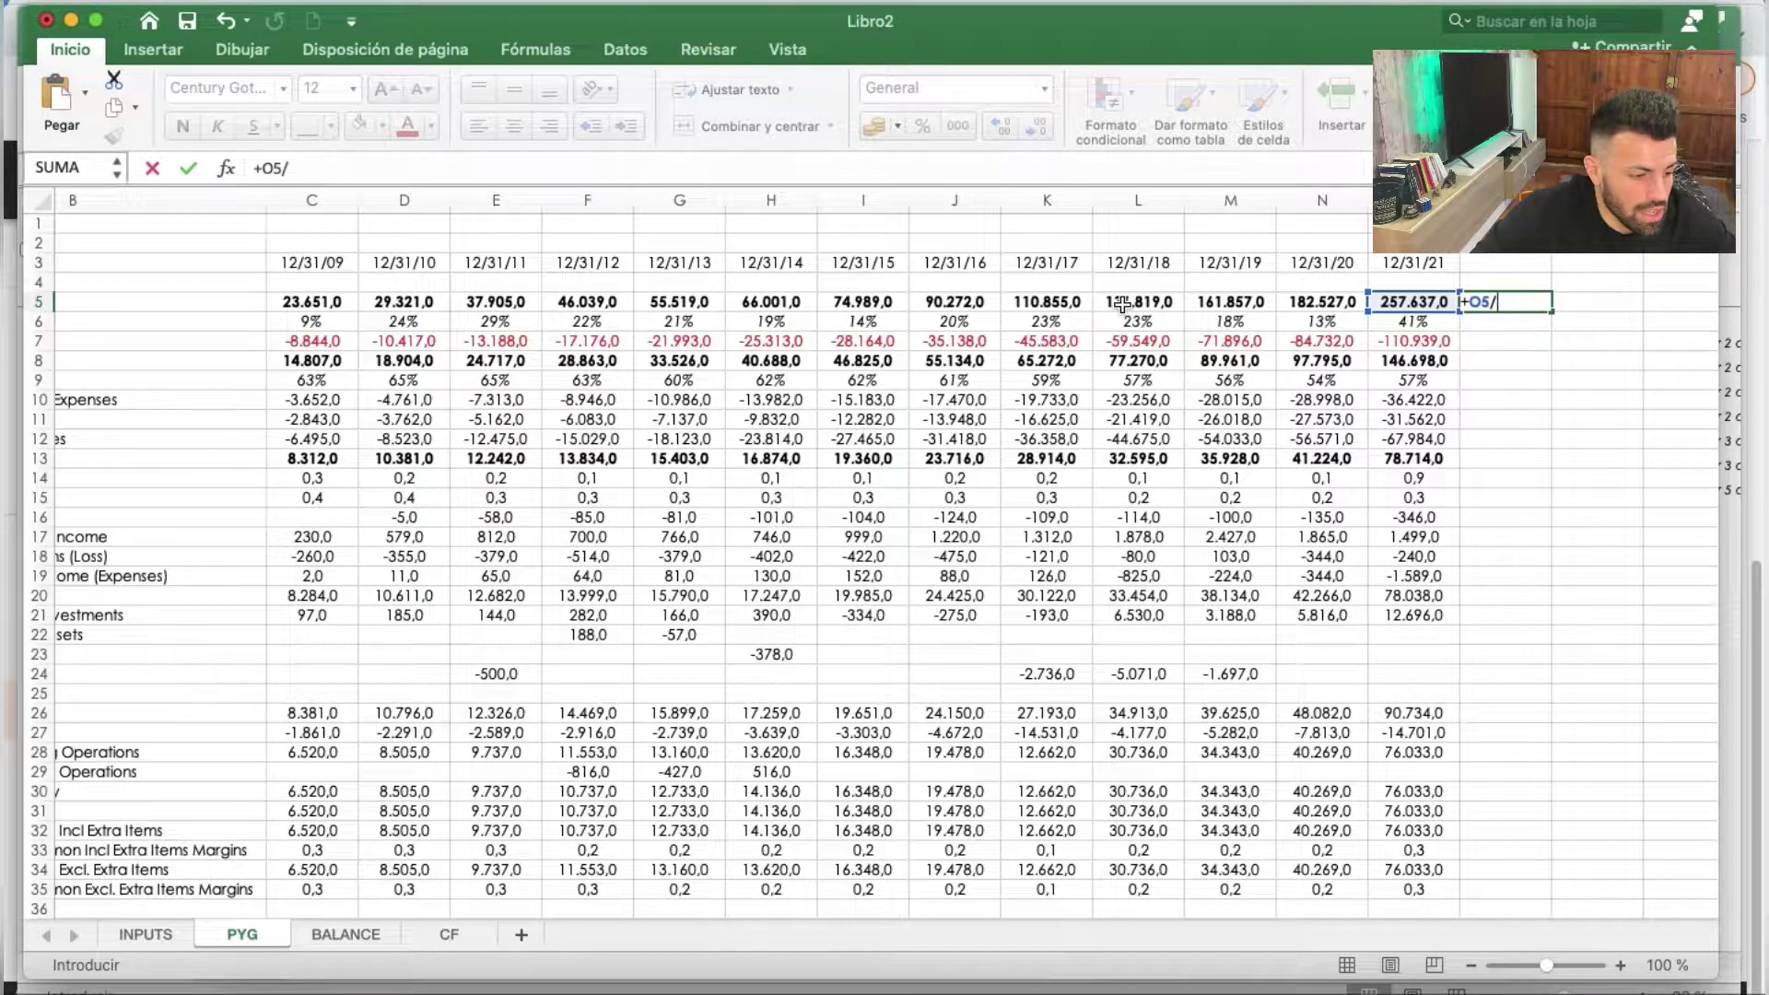
left_click(1122, 304)
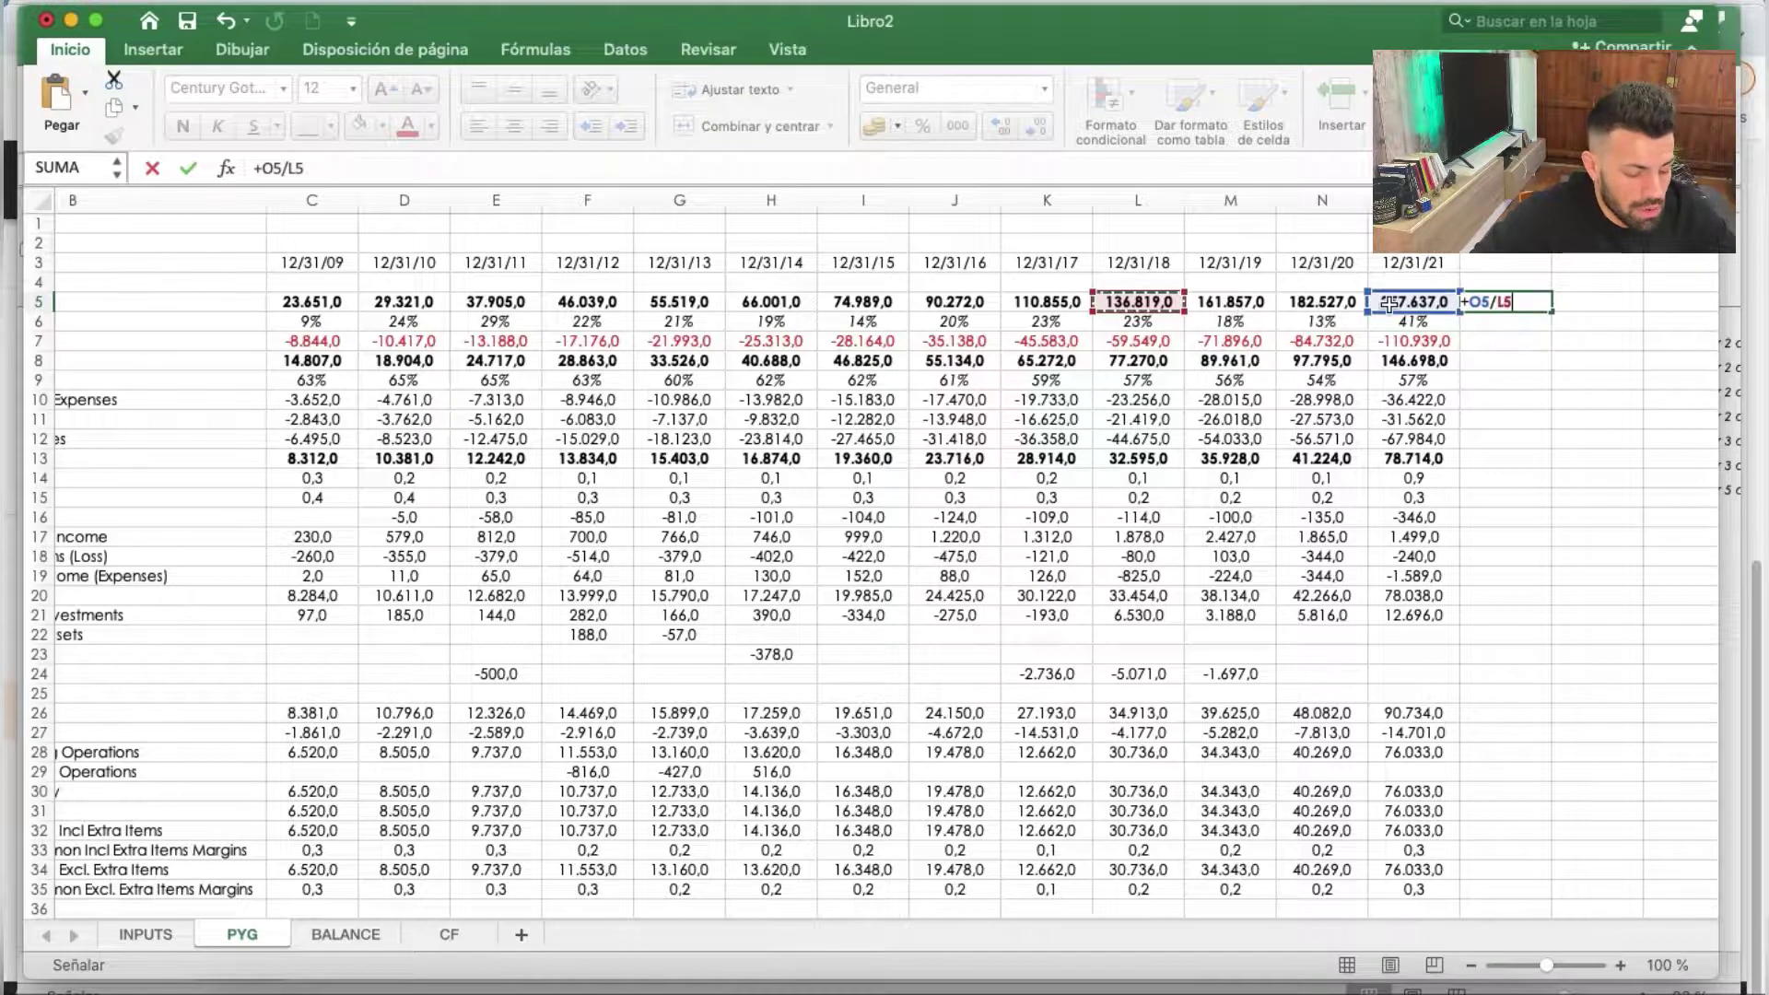
key("Tab")
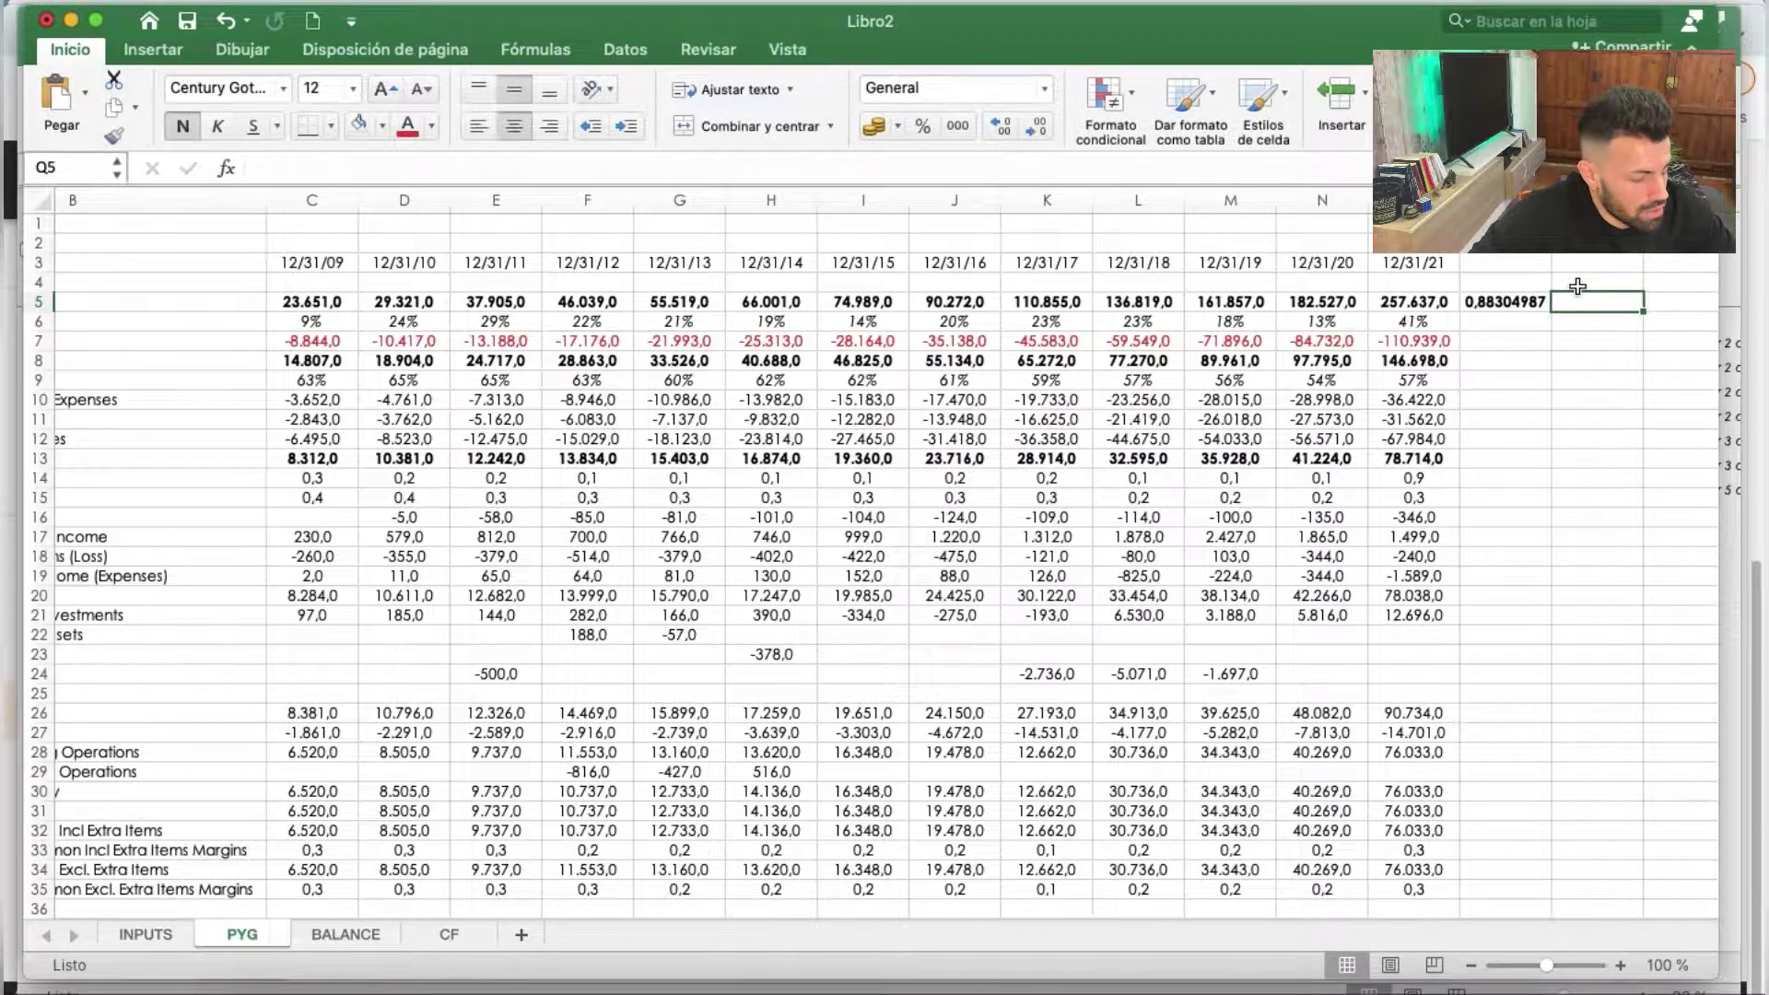
Format P5 as a percentage so it shows 88,3%
left_click(1504, 302)
left_click(931, 124)
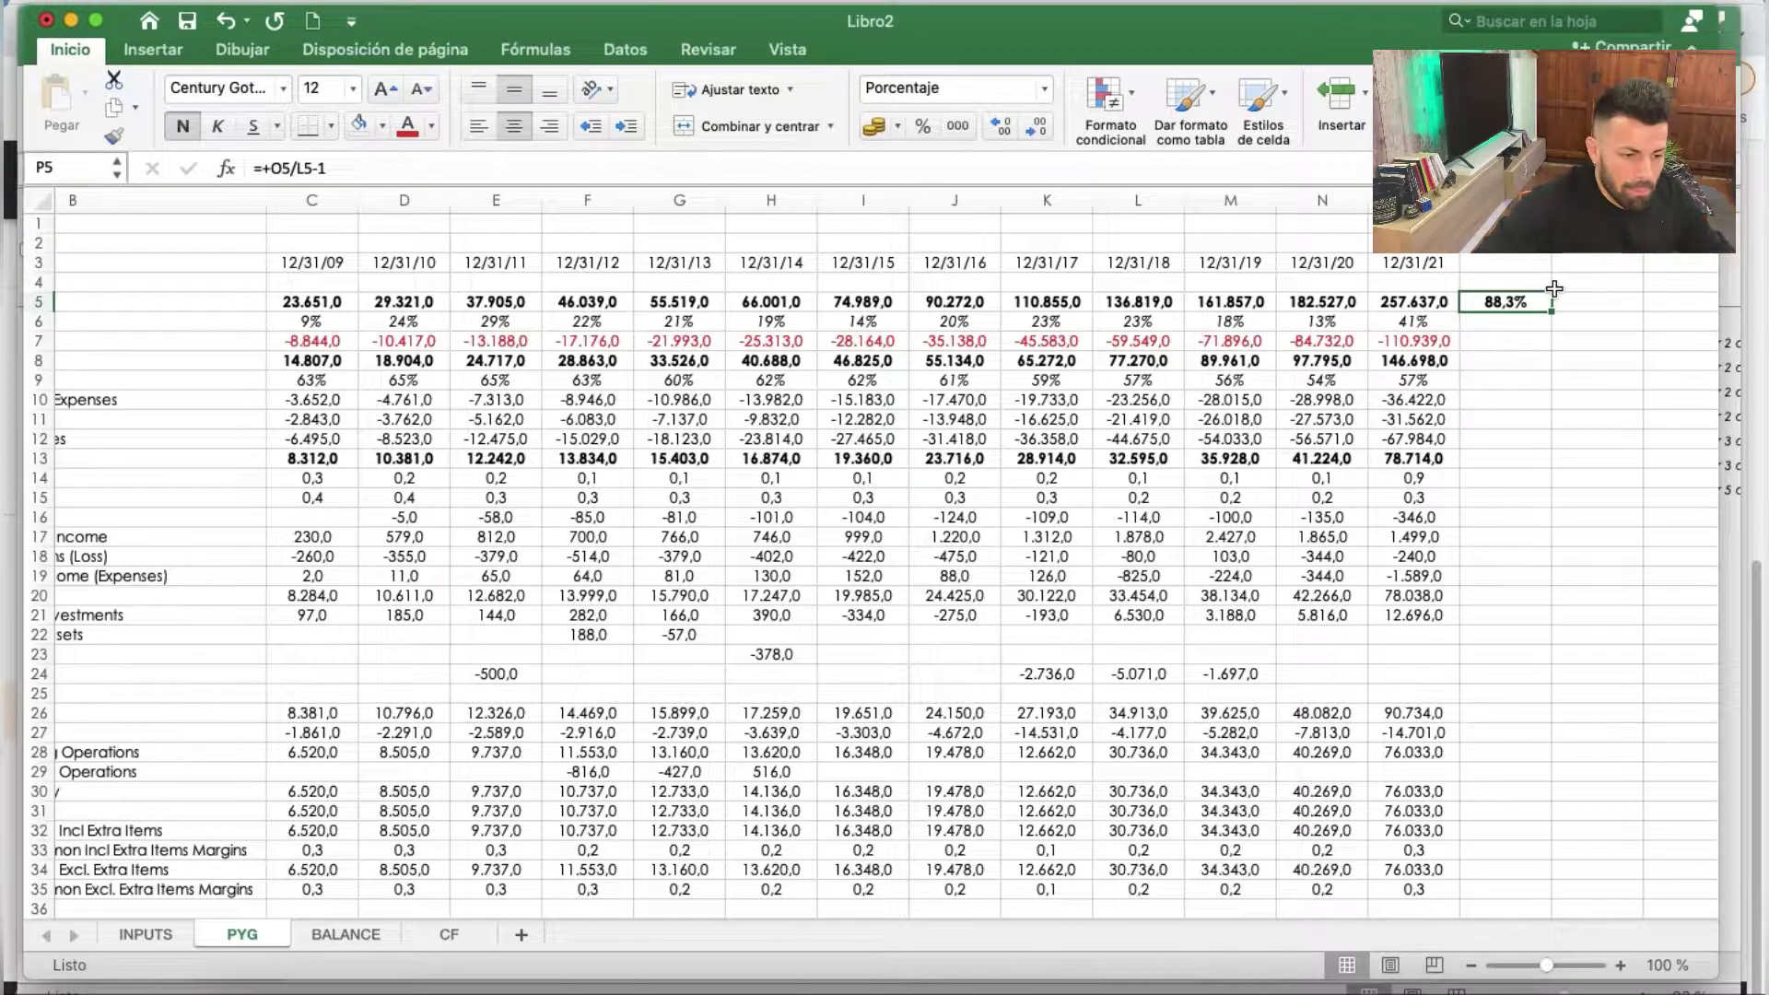
left_click(1608, 310)
Enter =+PROMEDIO(L6:O6) in P6 to average the 2018–2021 growth rates (24%)
left_click(1109, 305)
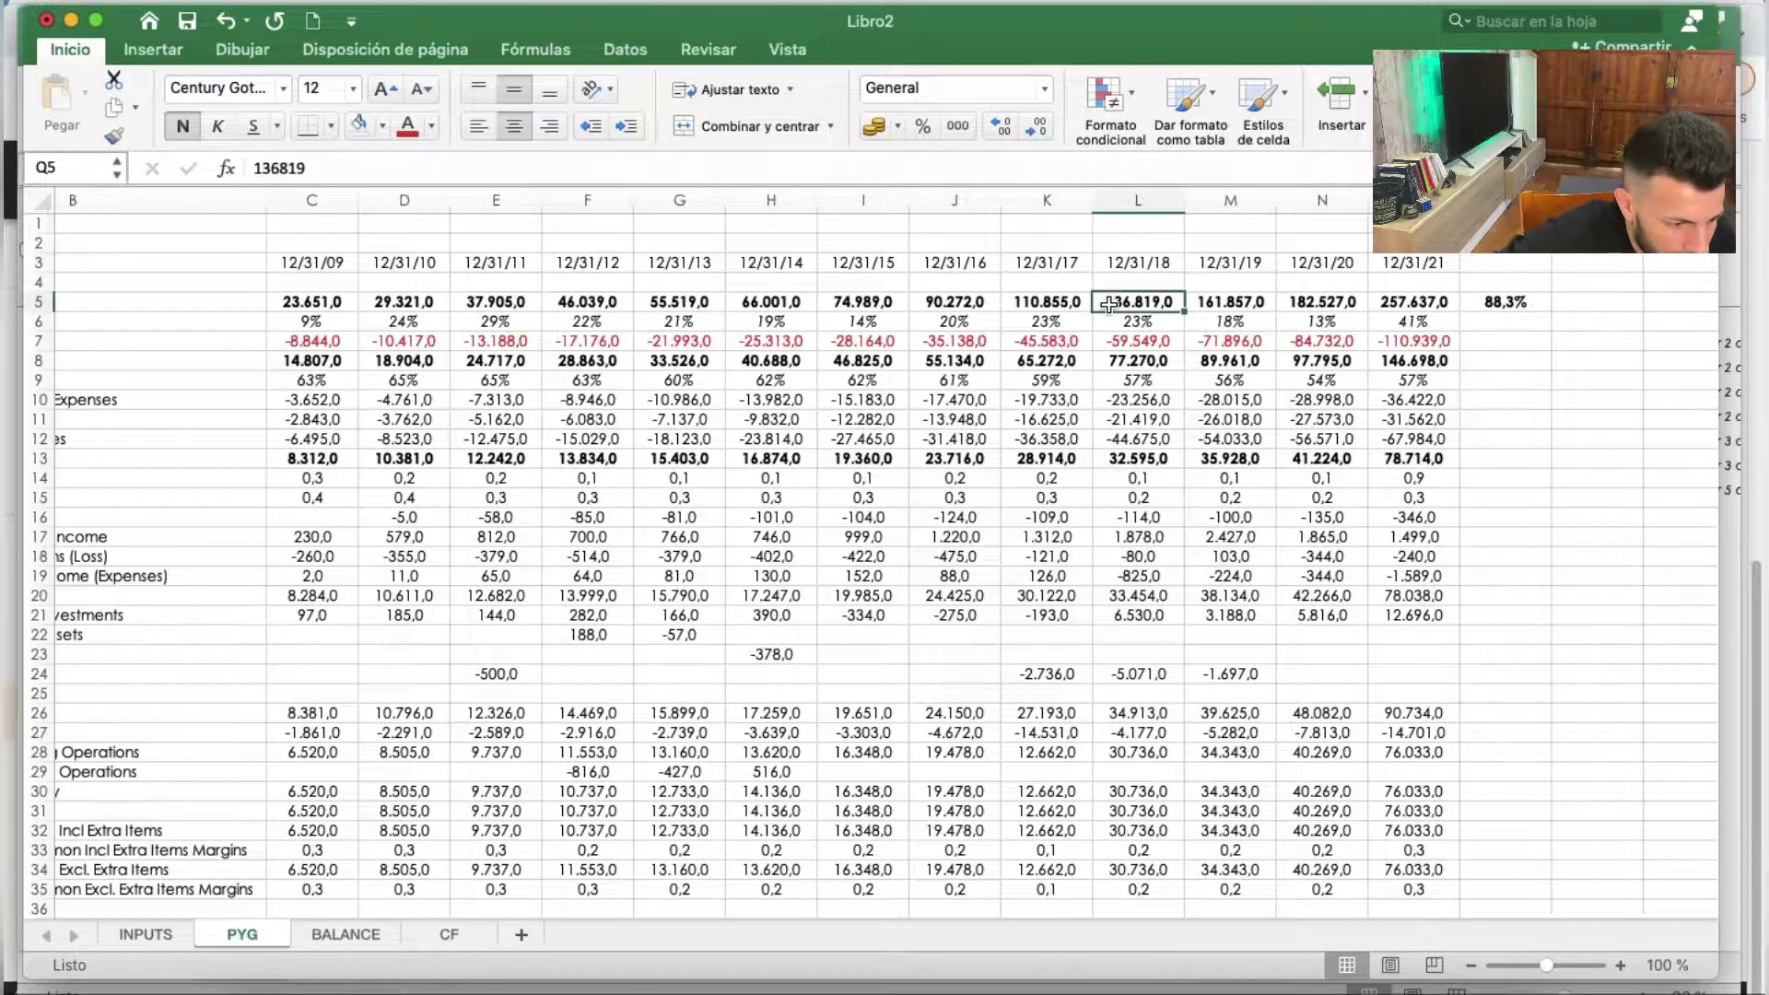
left_click_drag(1108, 305, 1385, 302)
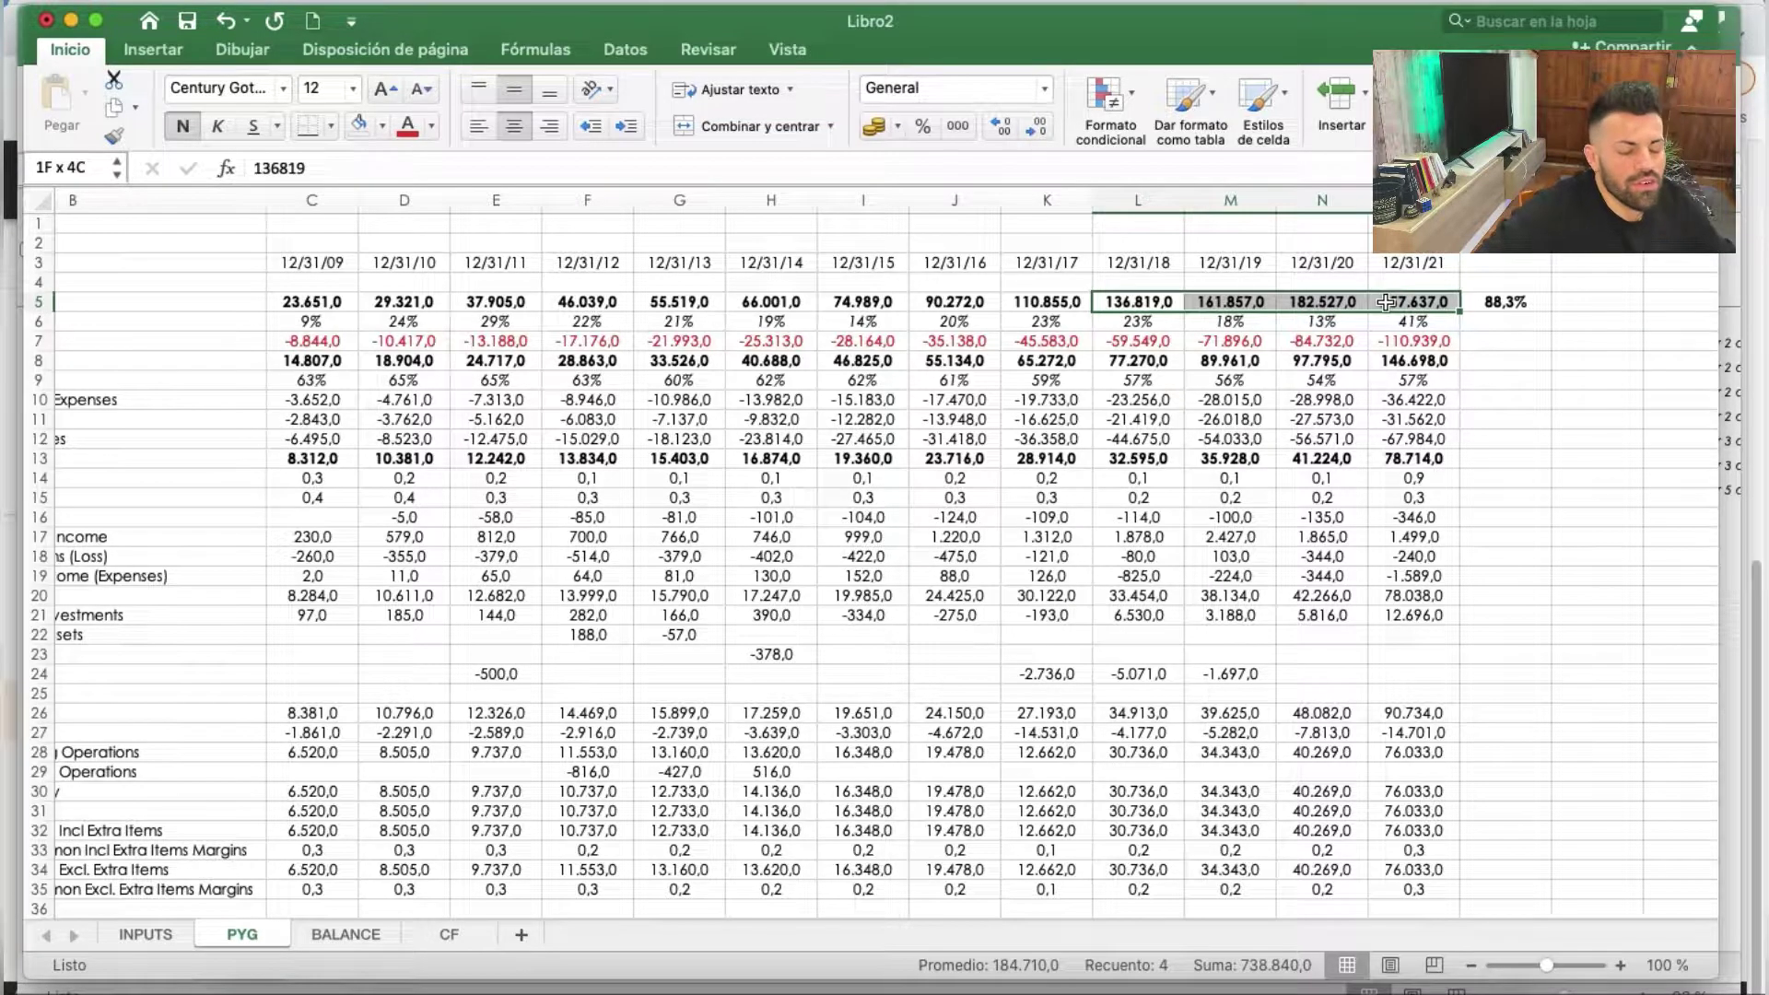
left_click(1597, 322)
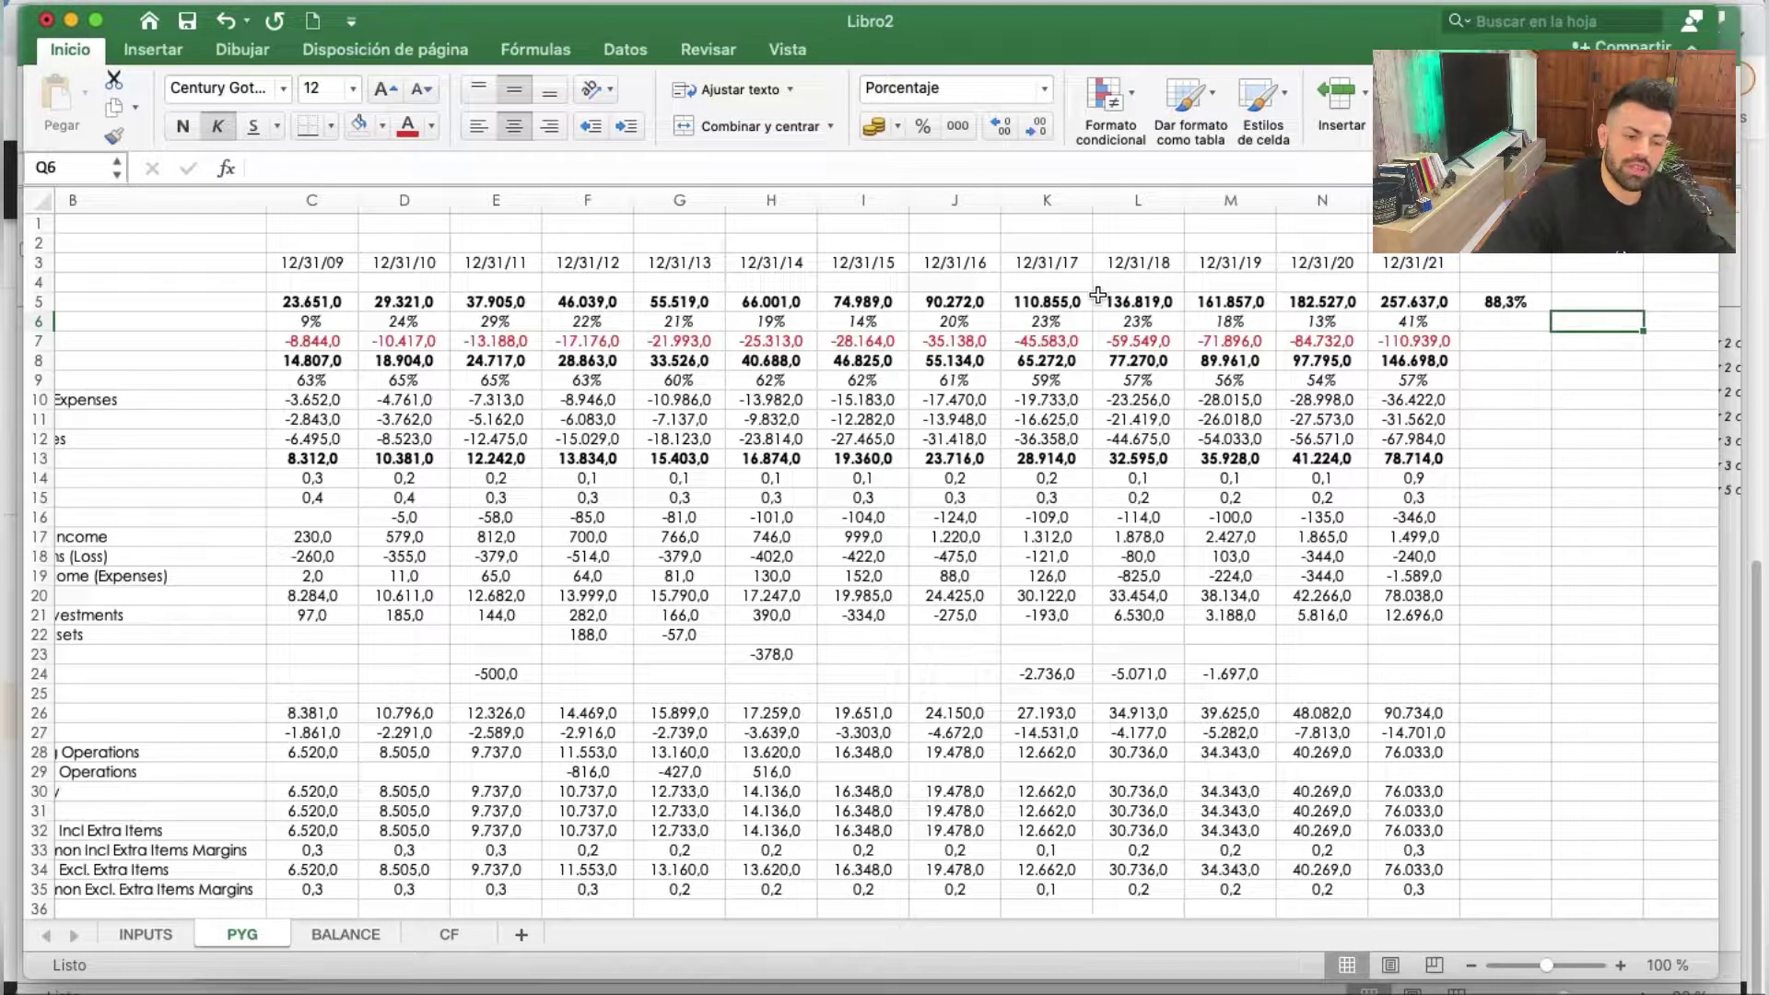
left_click_drag(1097, 297, 1410, 302)
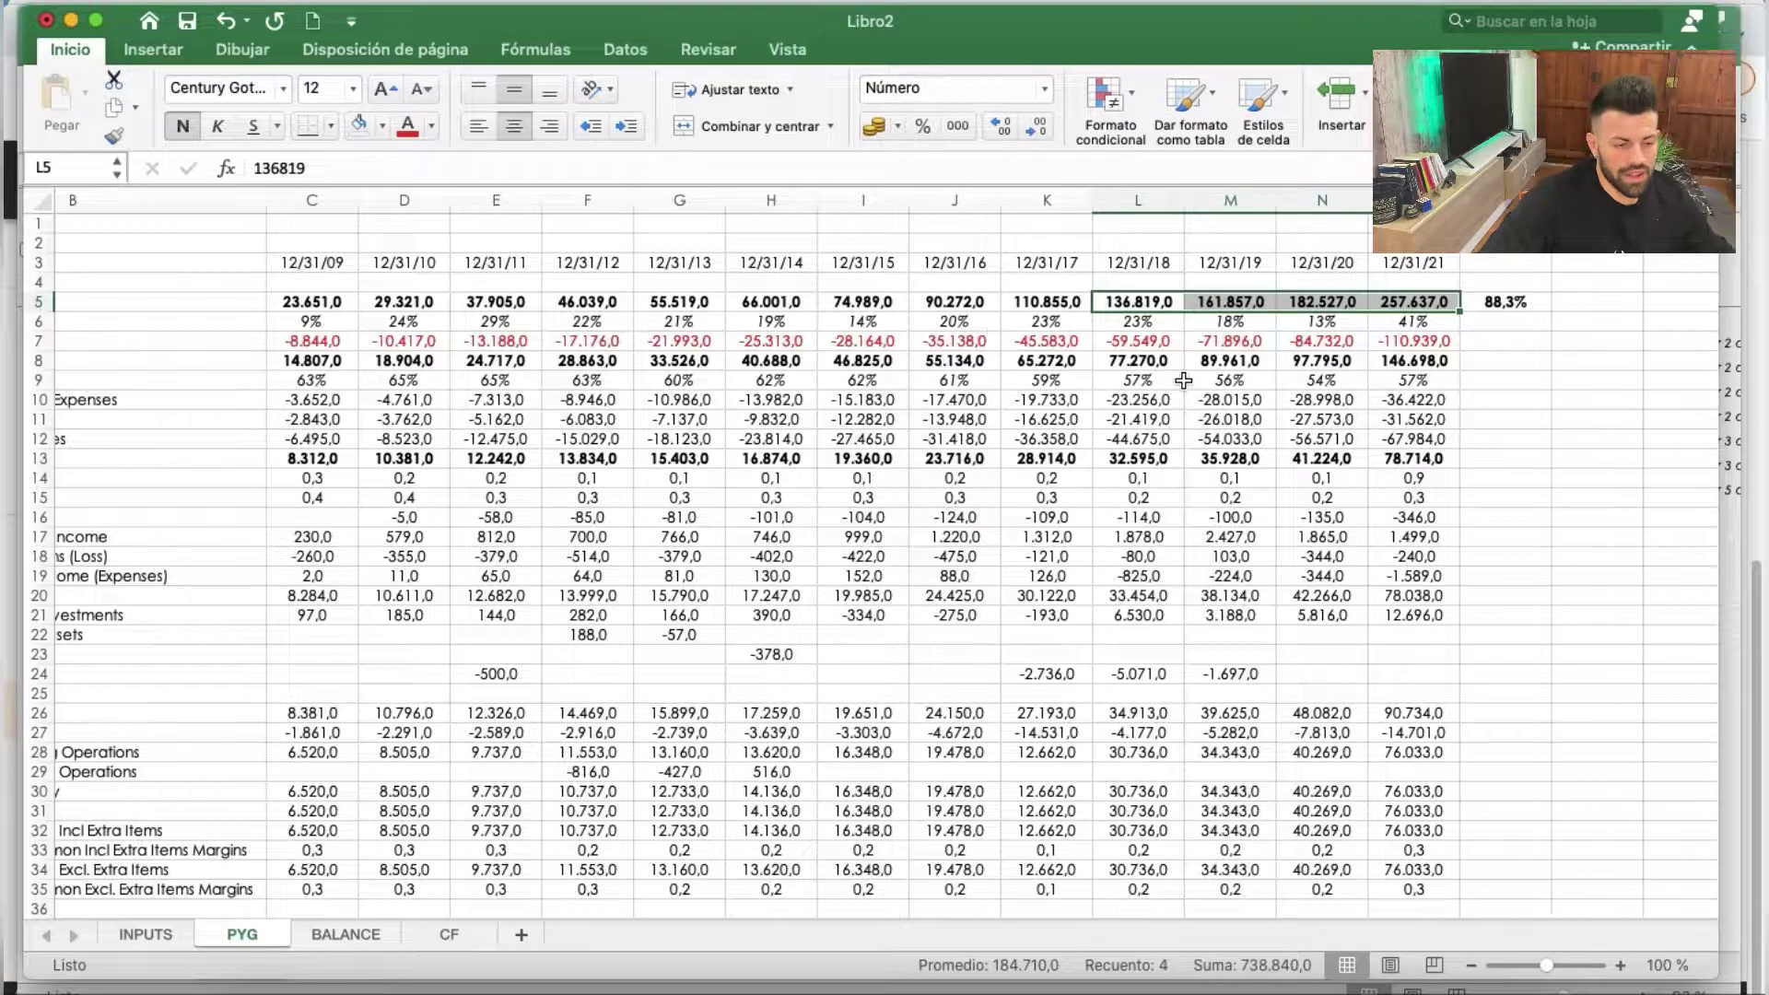
left_click(1487, 326)
type("+")
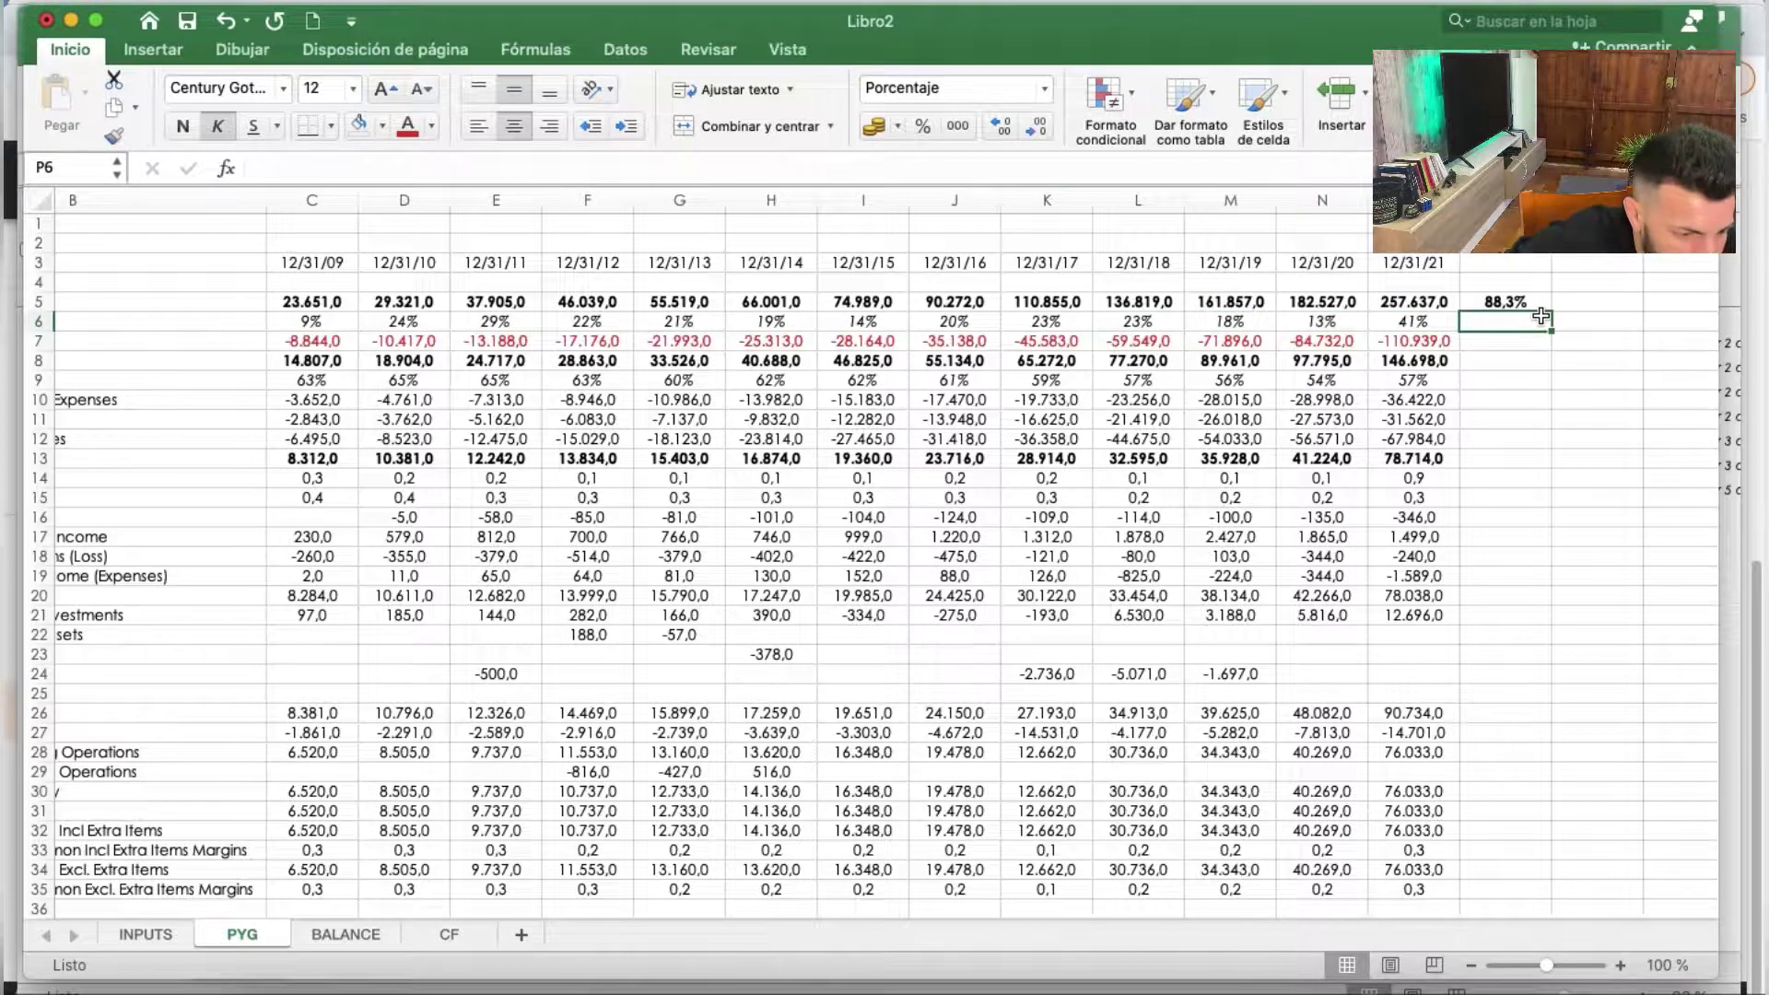
type("promed")
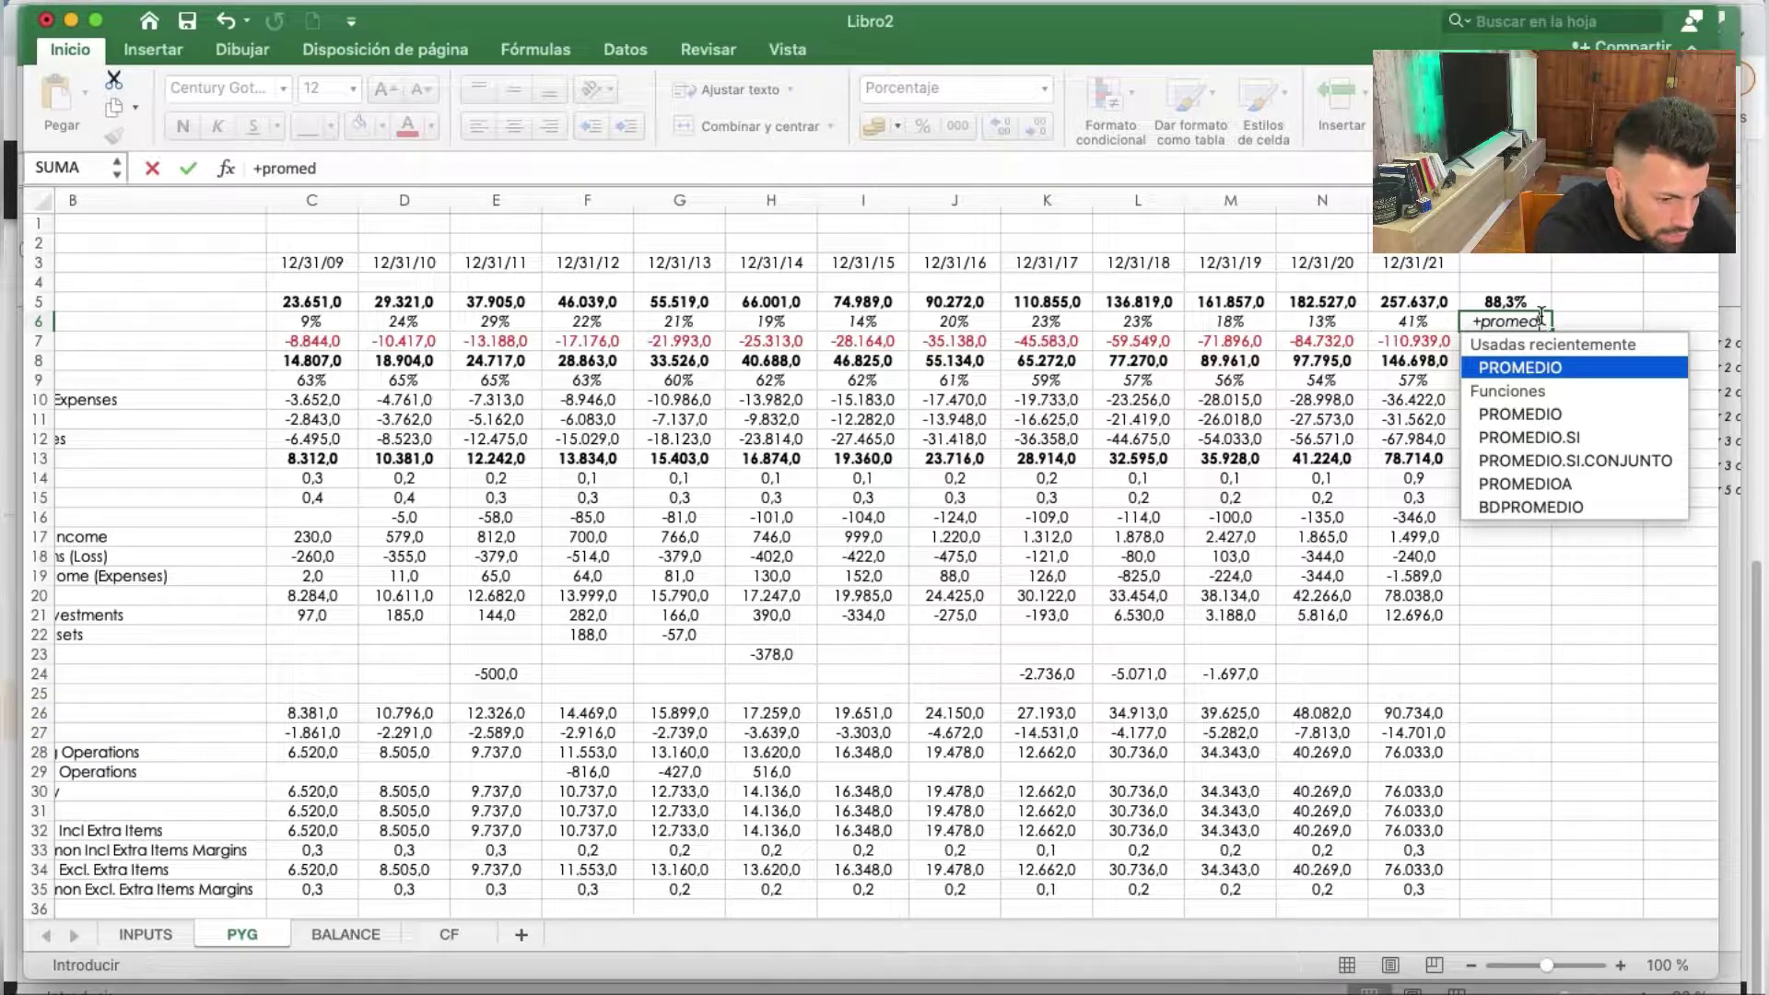
double_click(1533, 368)
left_click_drag(1415, 322, 1147, 324)
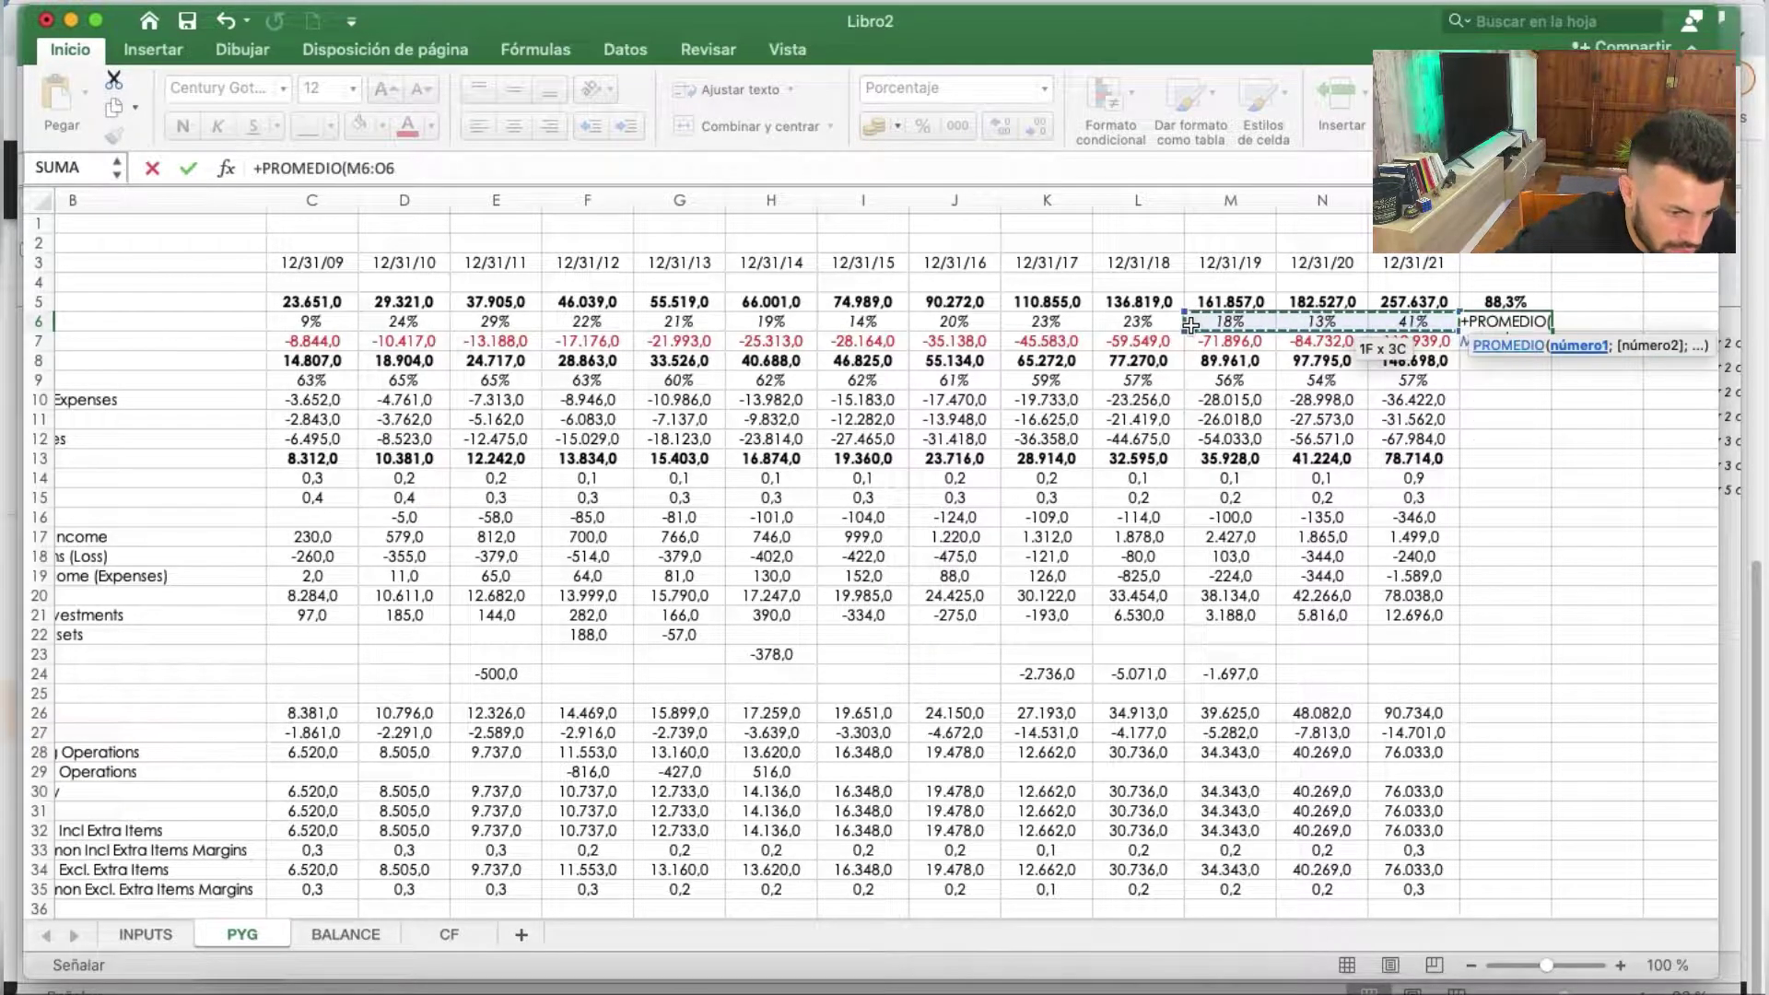
key("Return")
key("Up")
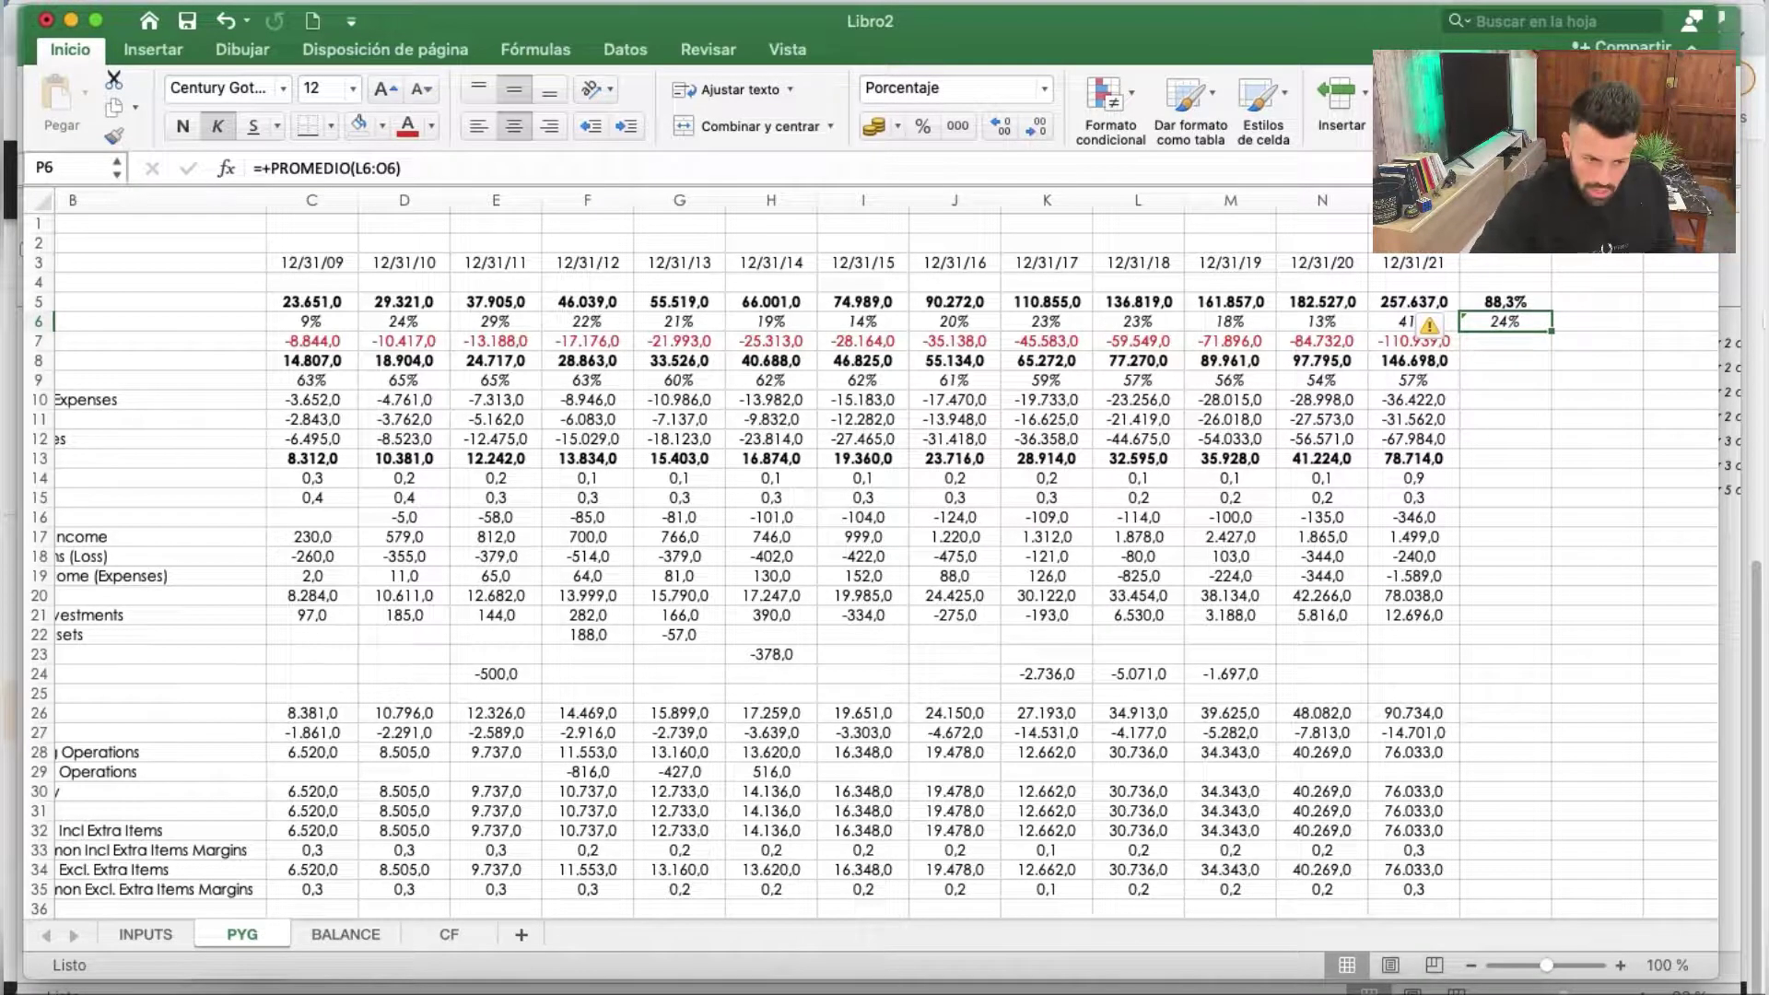
Enter =+P5/4 in P7, a quarter of the 88,3% total growth
left_click(1505, 302)
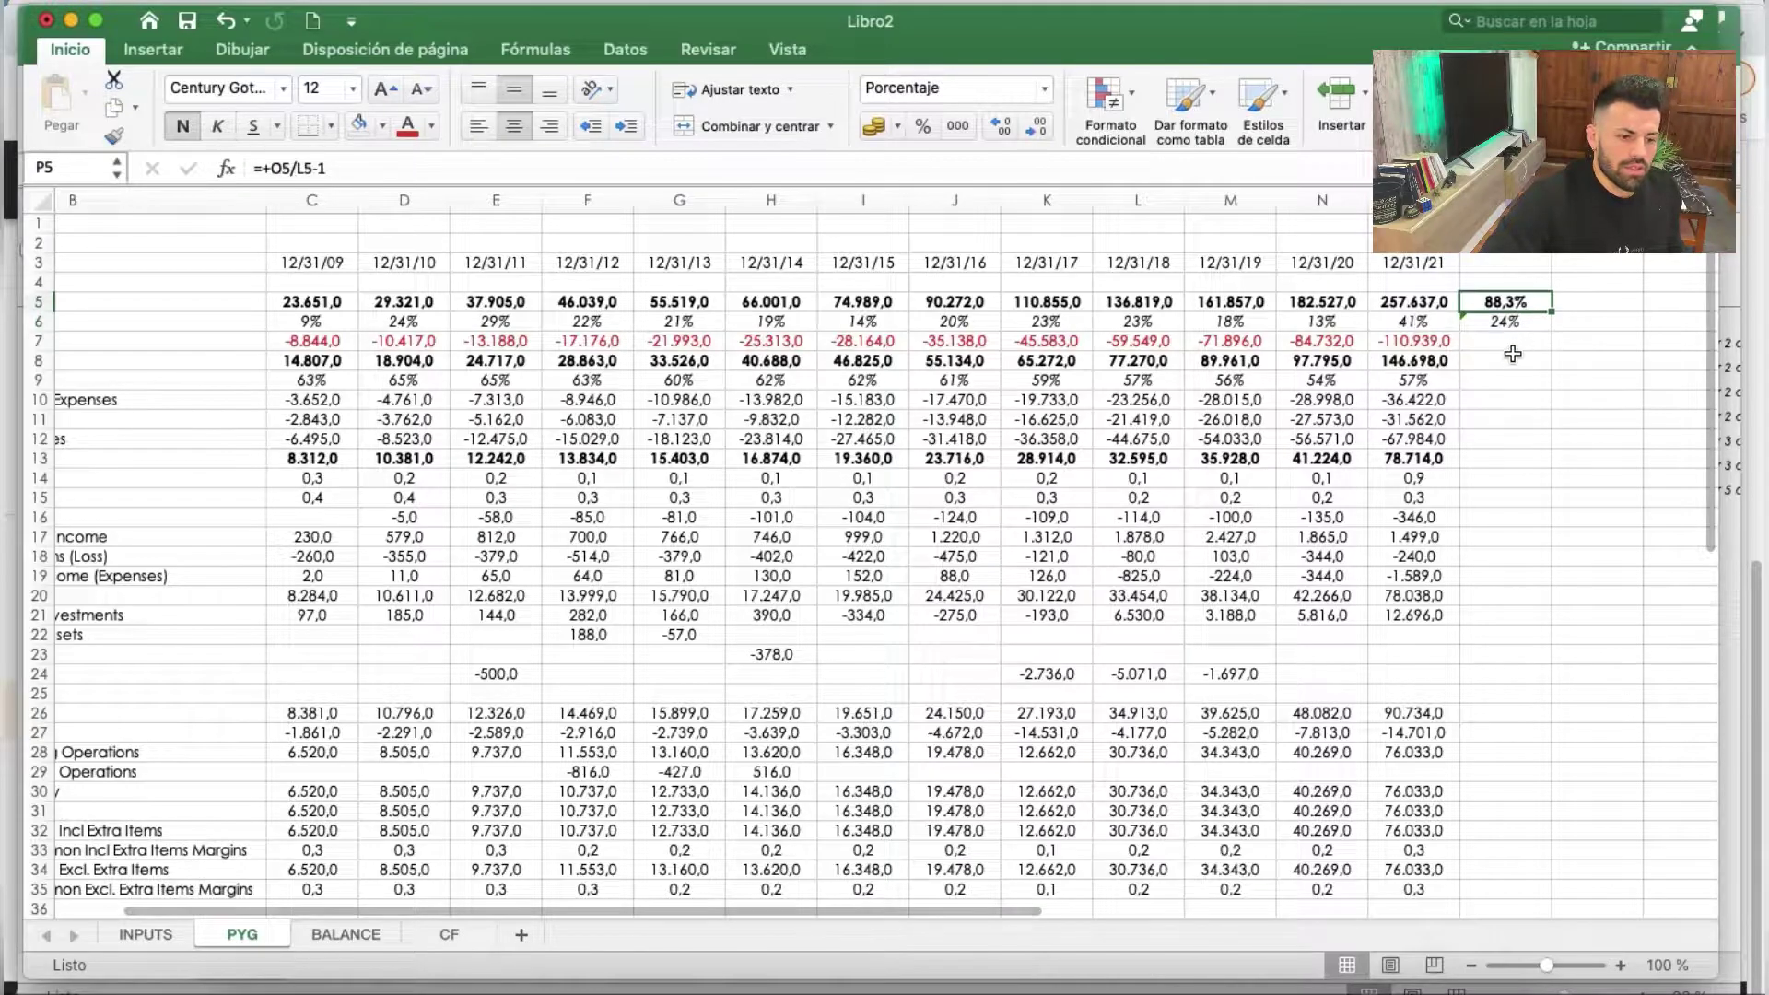
left_click(1519, 325)
key("ctrl+b")
key("ctrl+i")
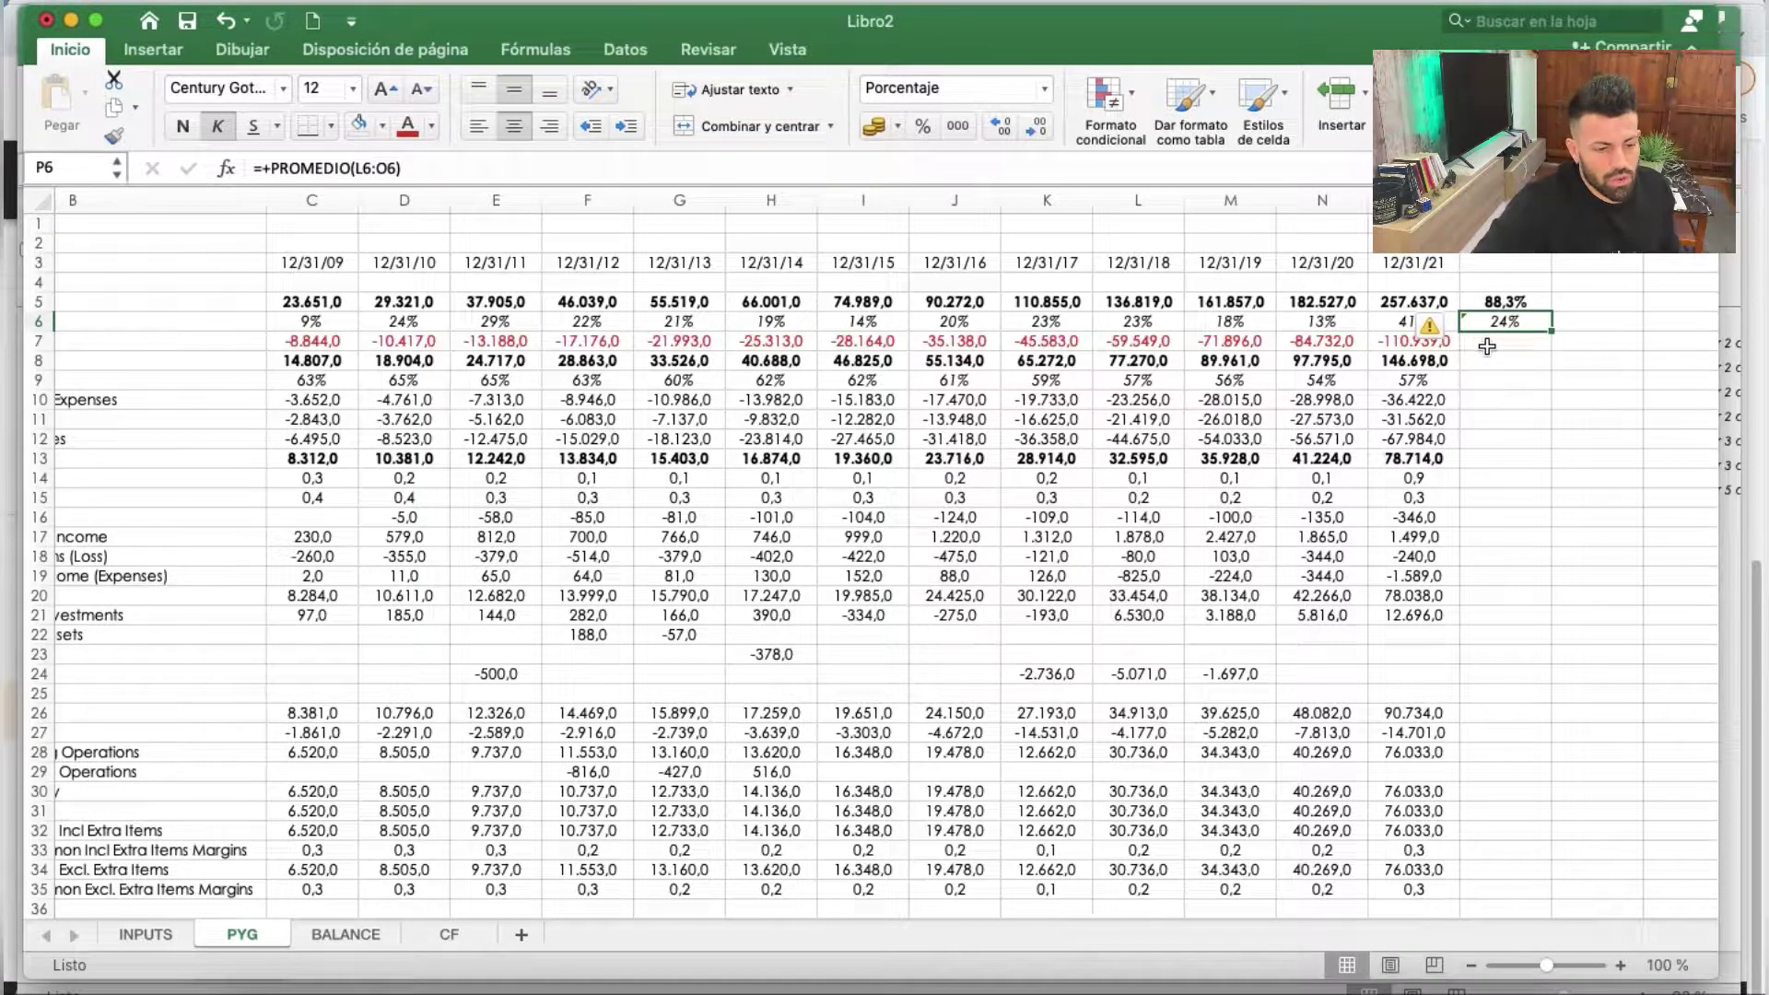
left_click(1543, 350)
type("+")
key("Up")
key("Up")
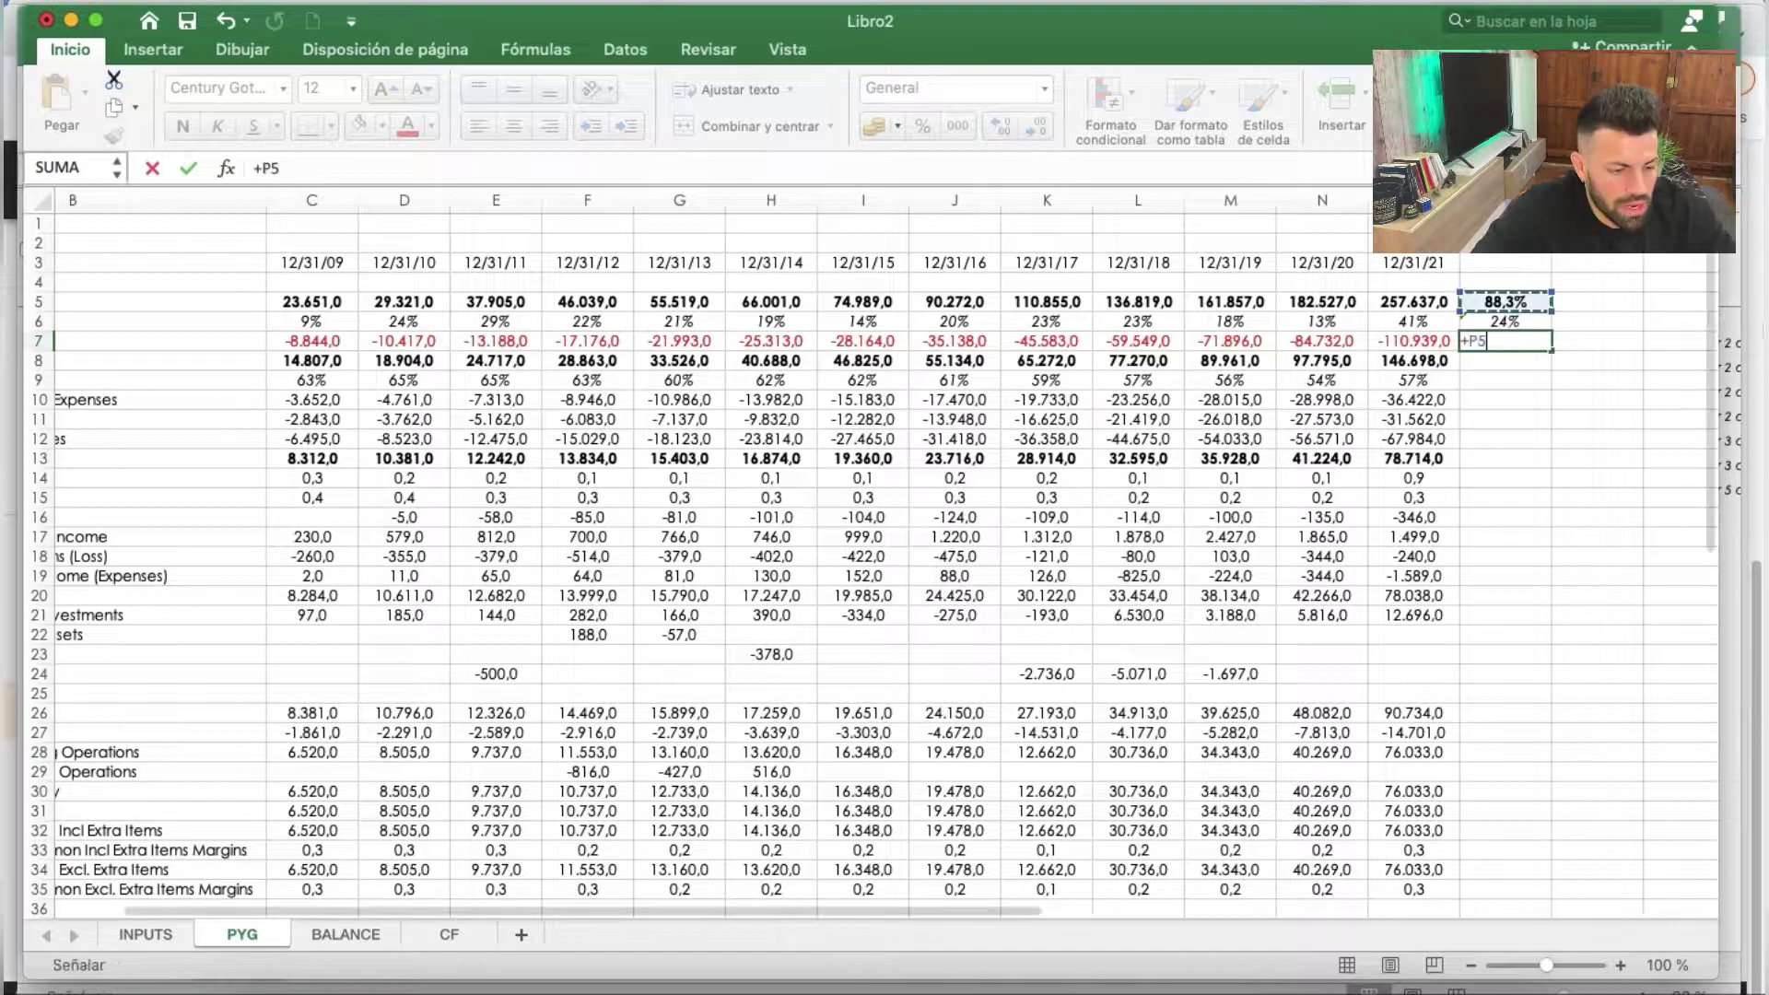
type("/")
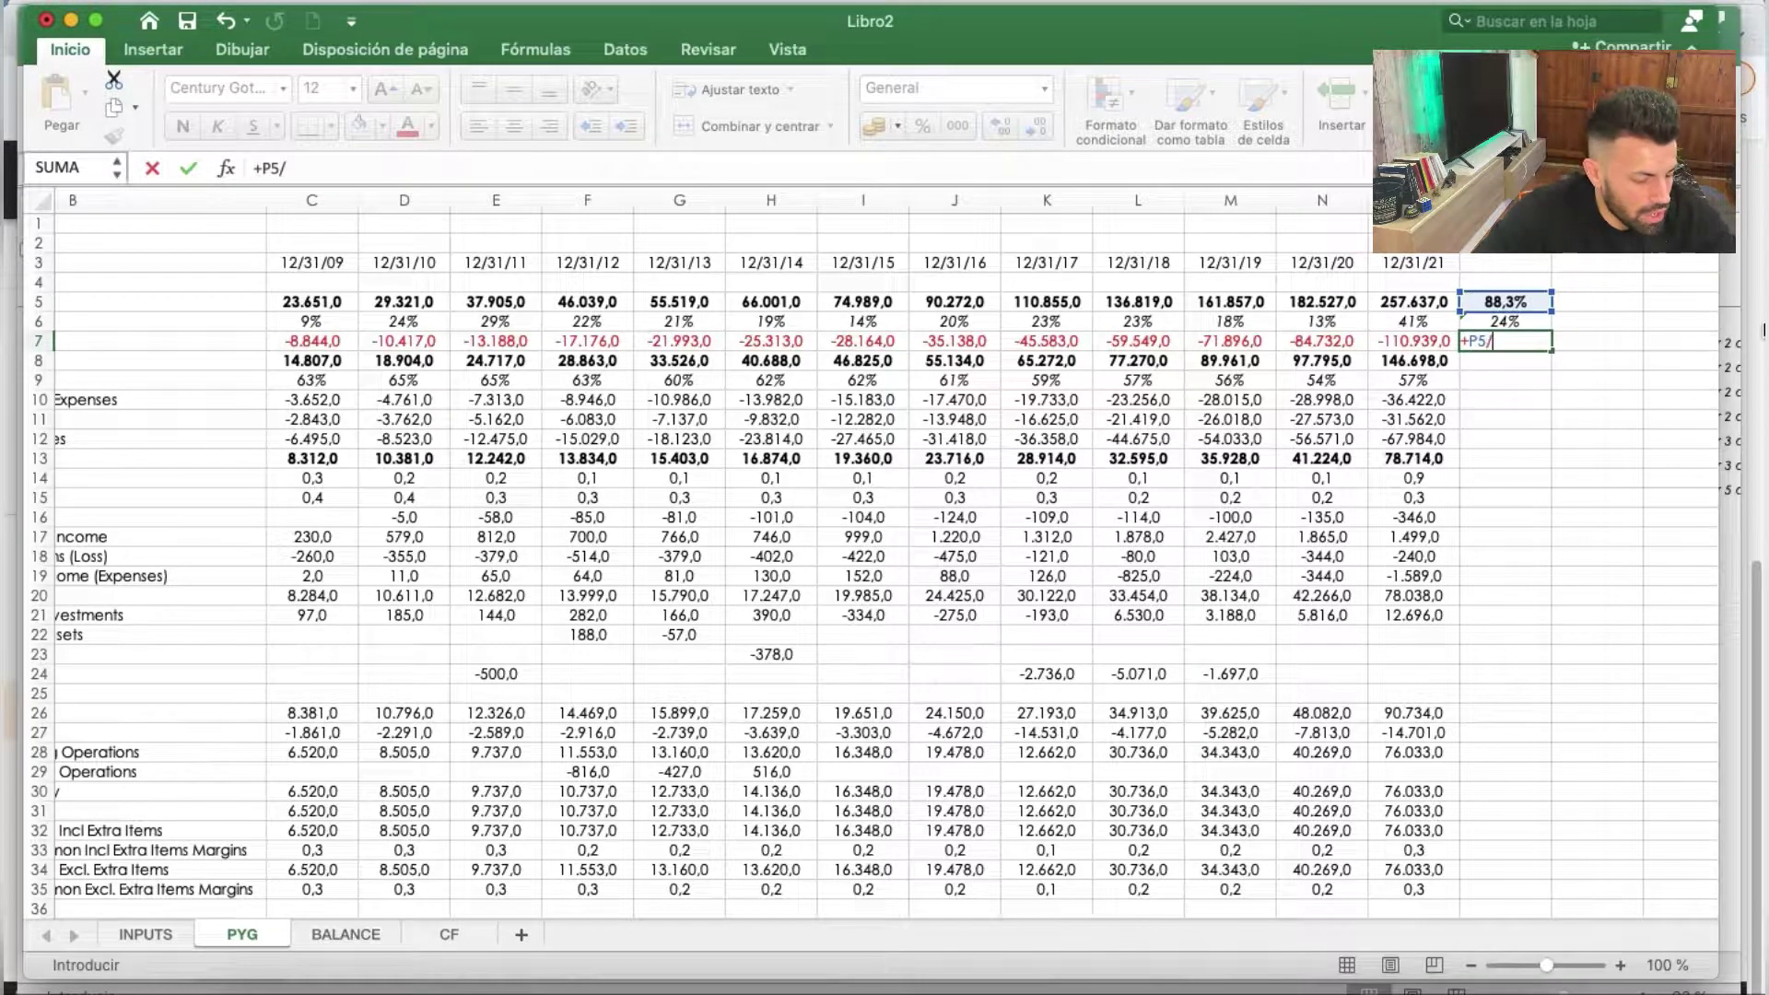
type("4")
key("ctrl+Return")
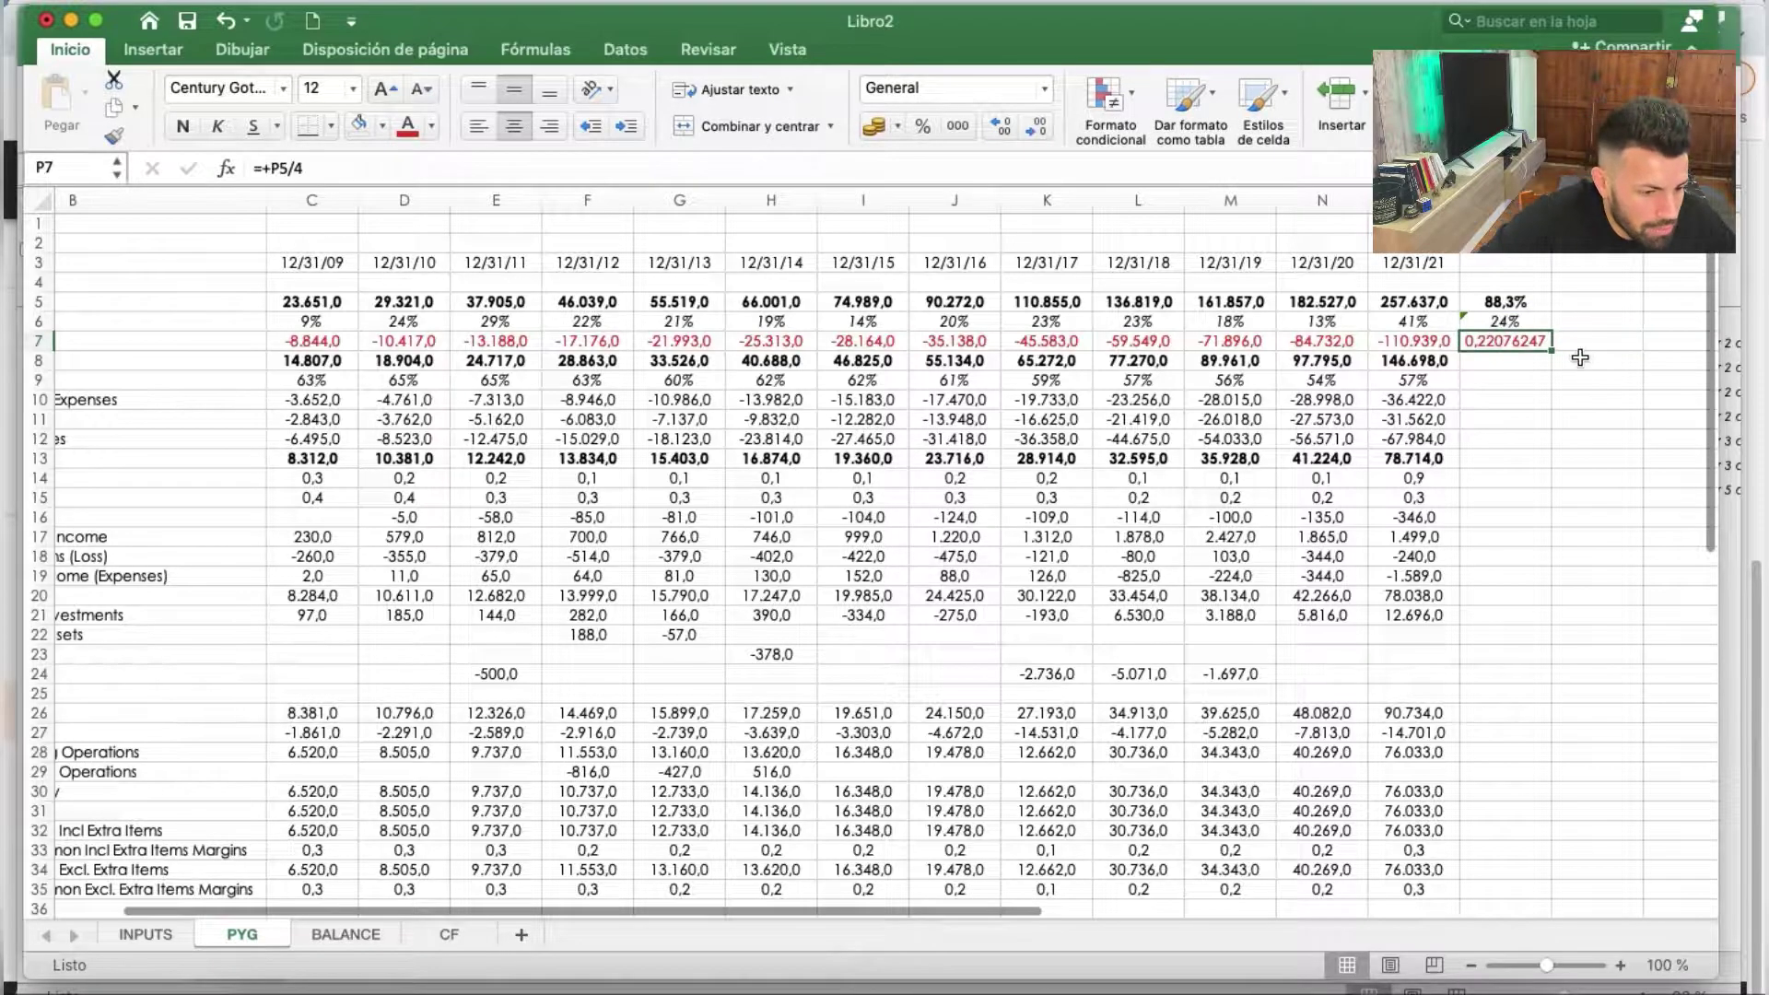
Format the 22% result as a percentage and move it into Q6
left_click(1504, 321)
left_click_drag(1505, 329, 1504, 343)
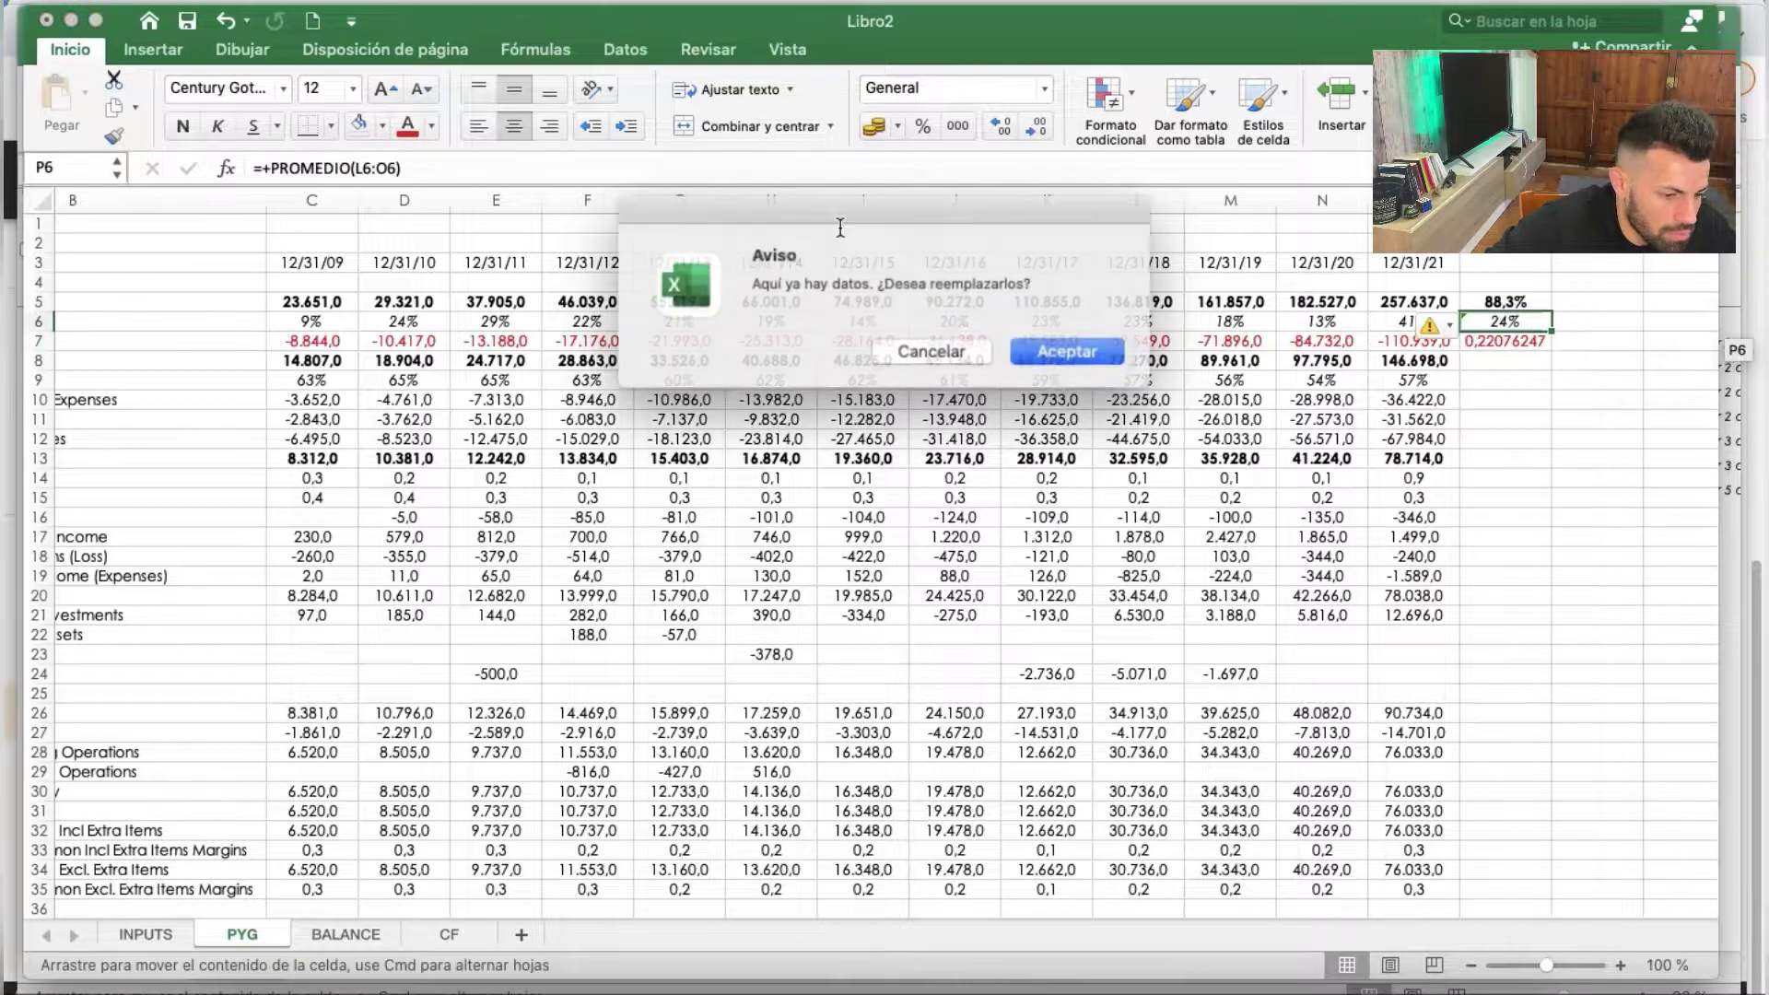
left_click(944, 346)
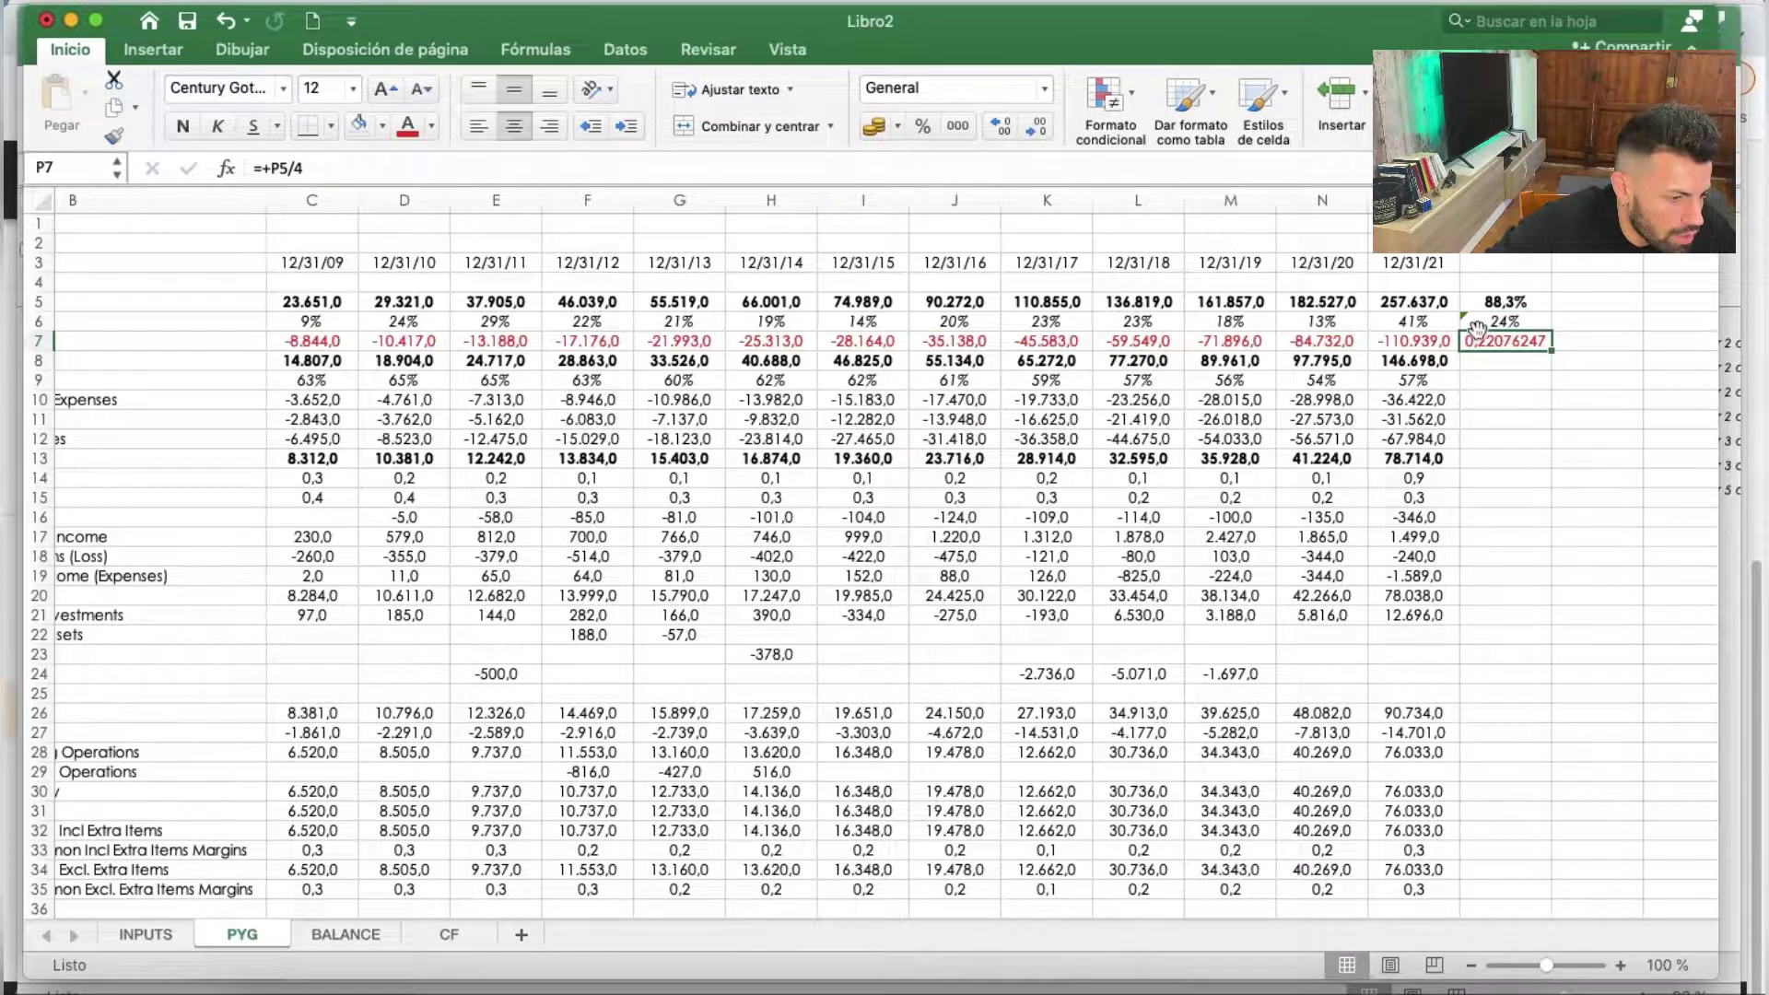
left_click(936, 129)
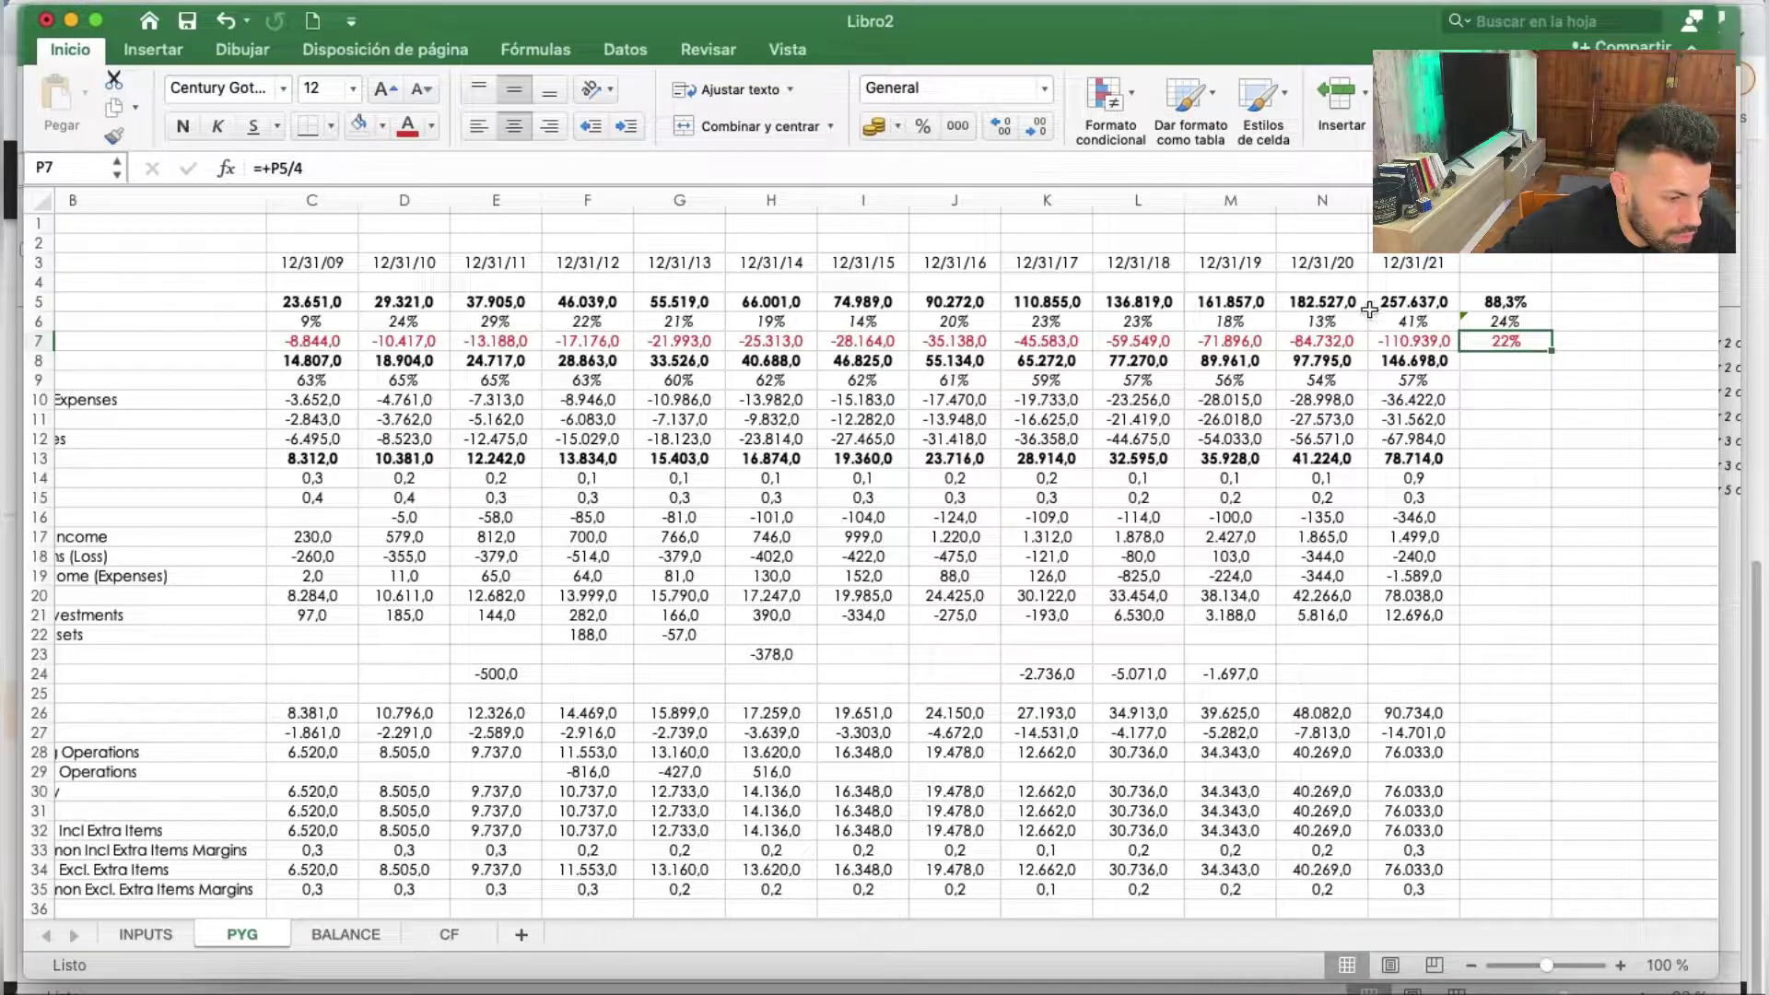
left_click(1525, 322)
left_click(1524, 342)
left_click_drag(1525, 343, 1577, 321)
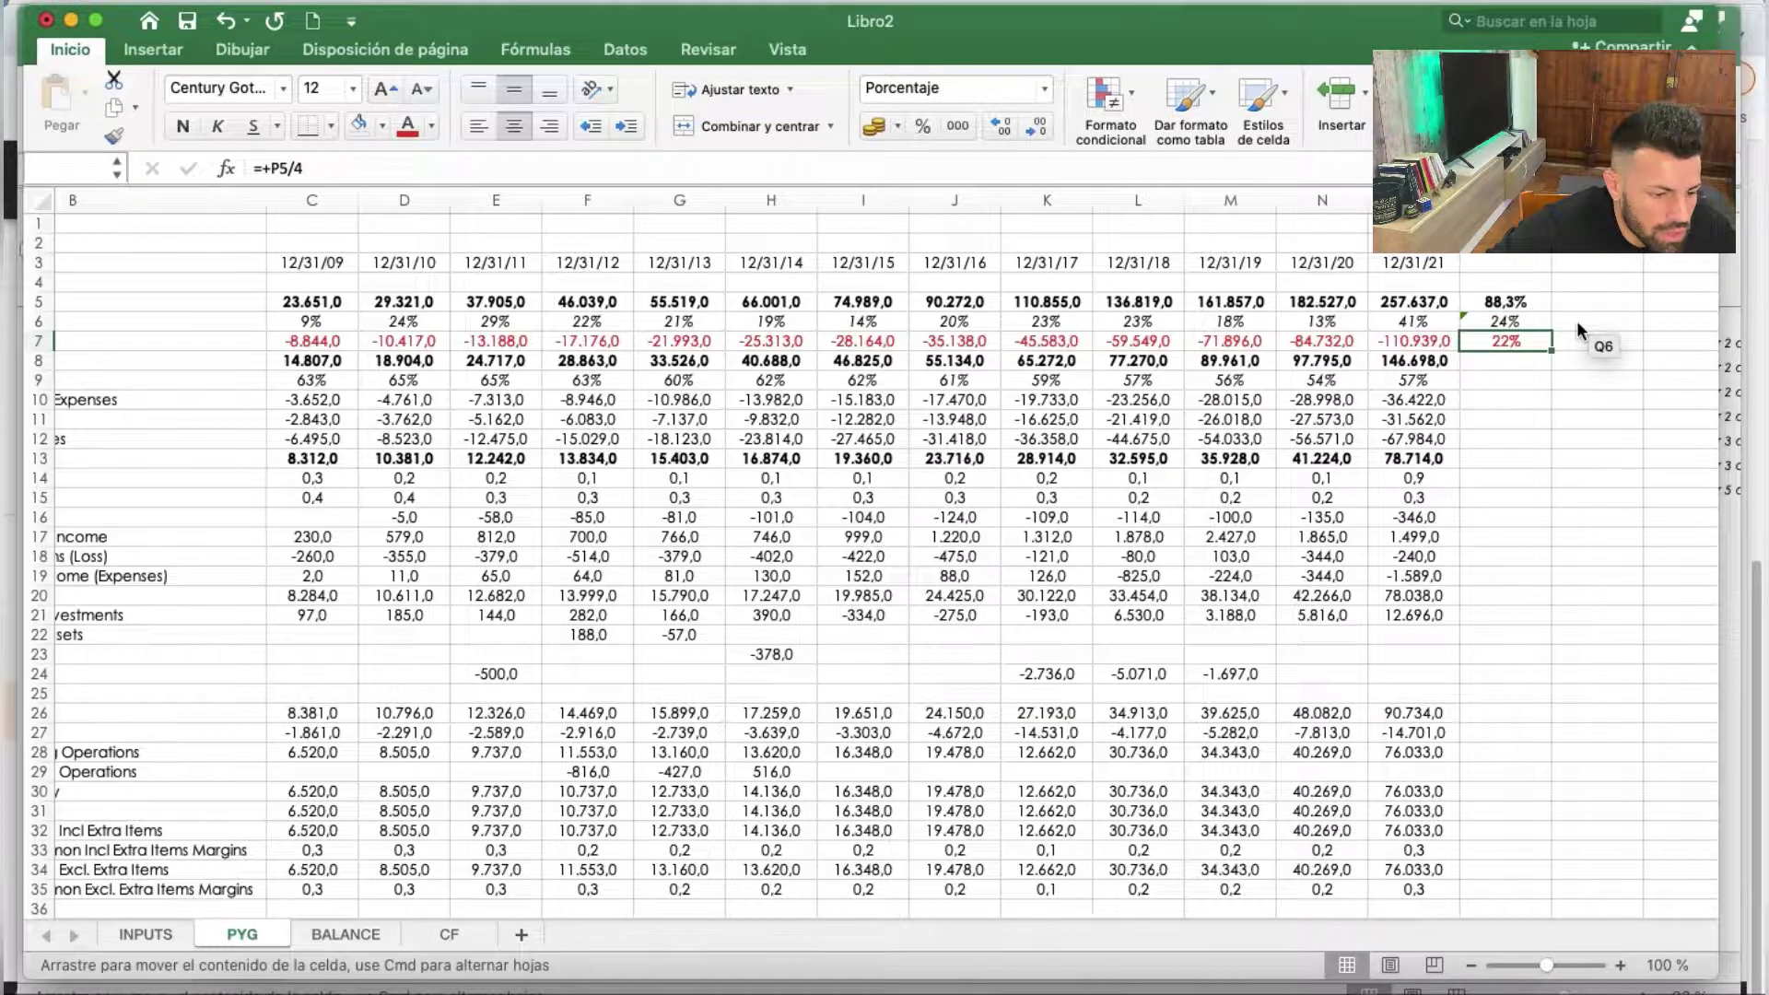
Copy P6's formatting onto the 22% result in Q6 with Copiar formato
left_click(1511, 322)
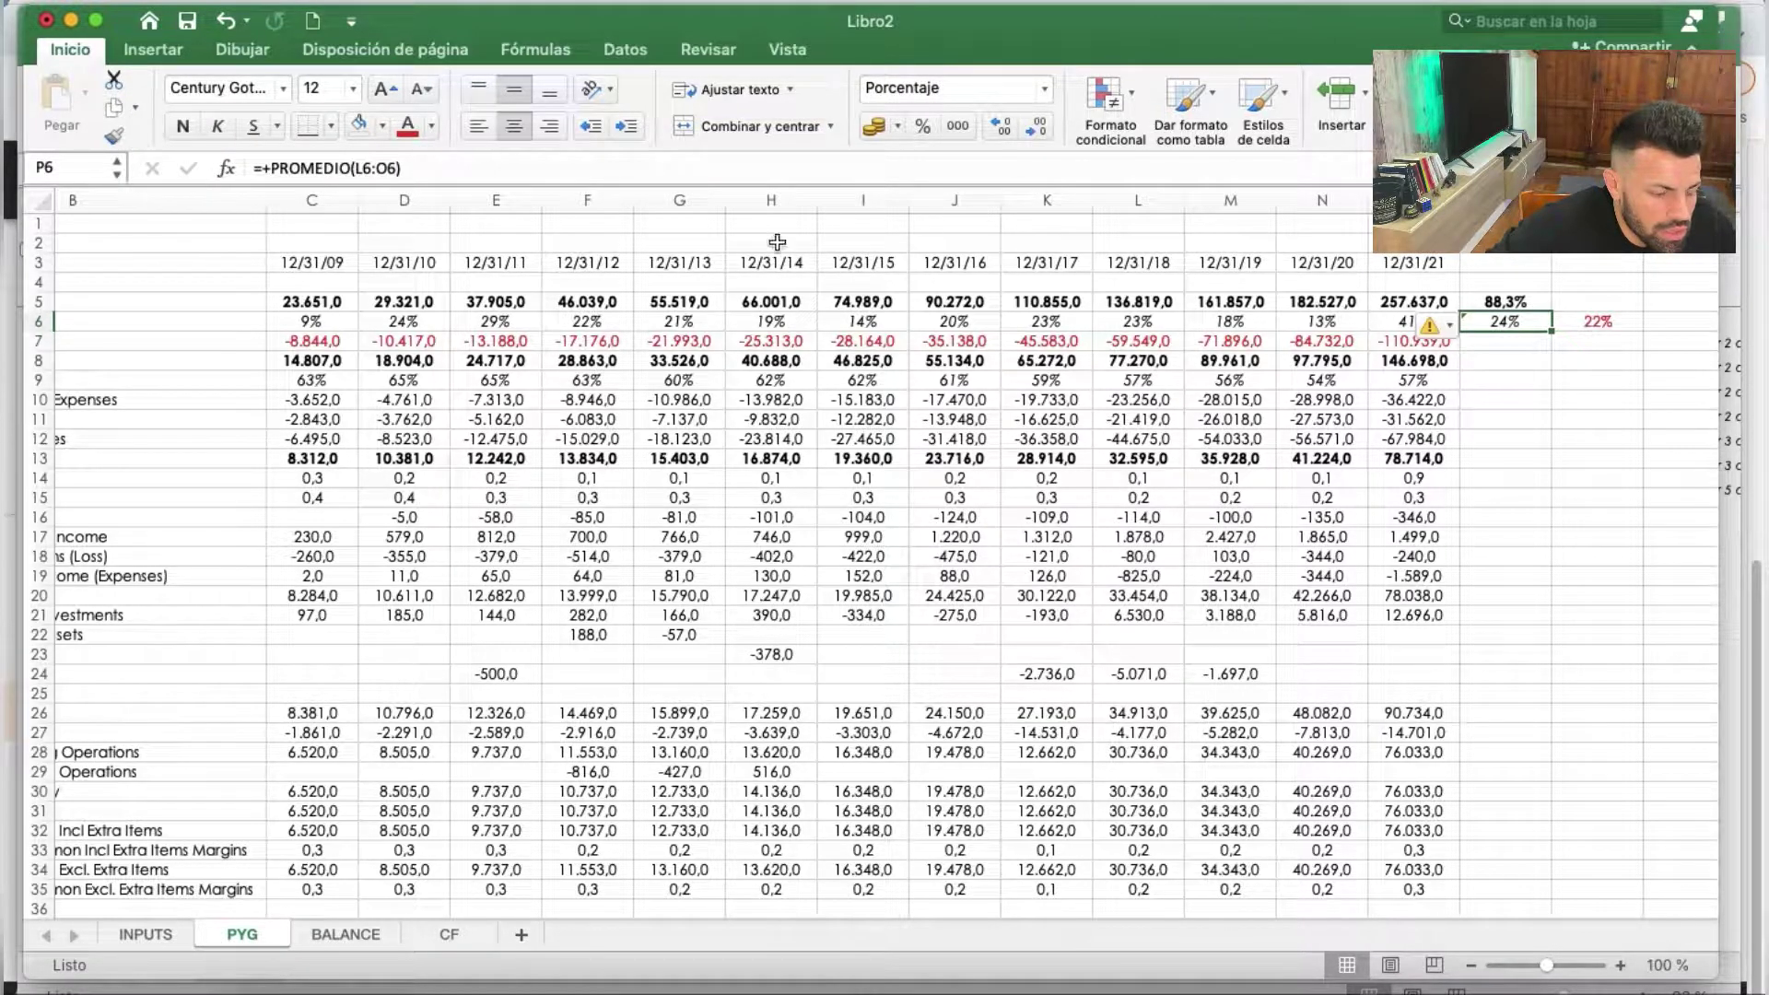
left_click(113, 135)
left_click(1607, 341)
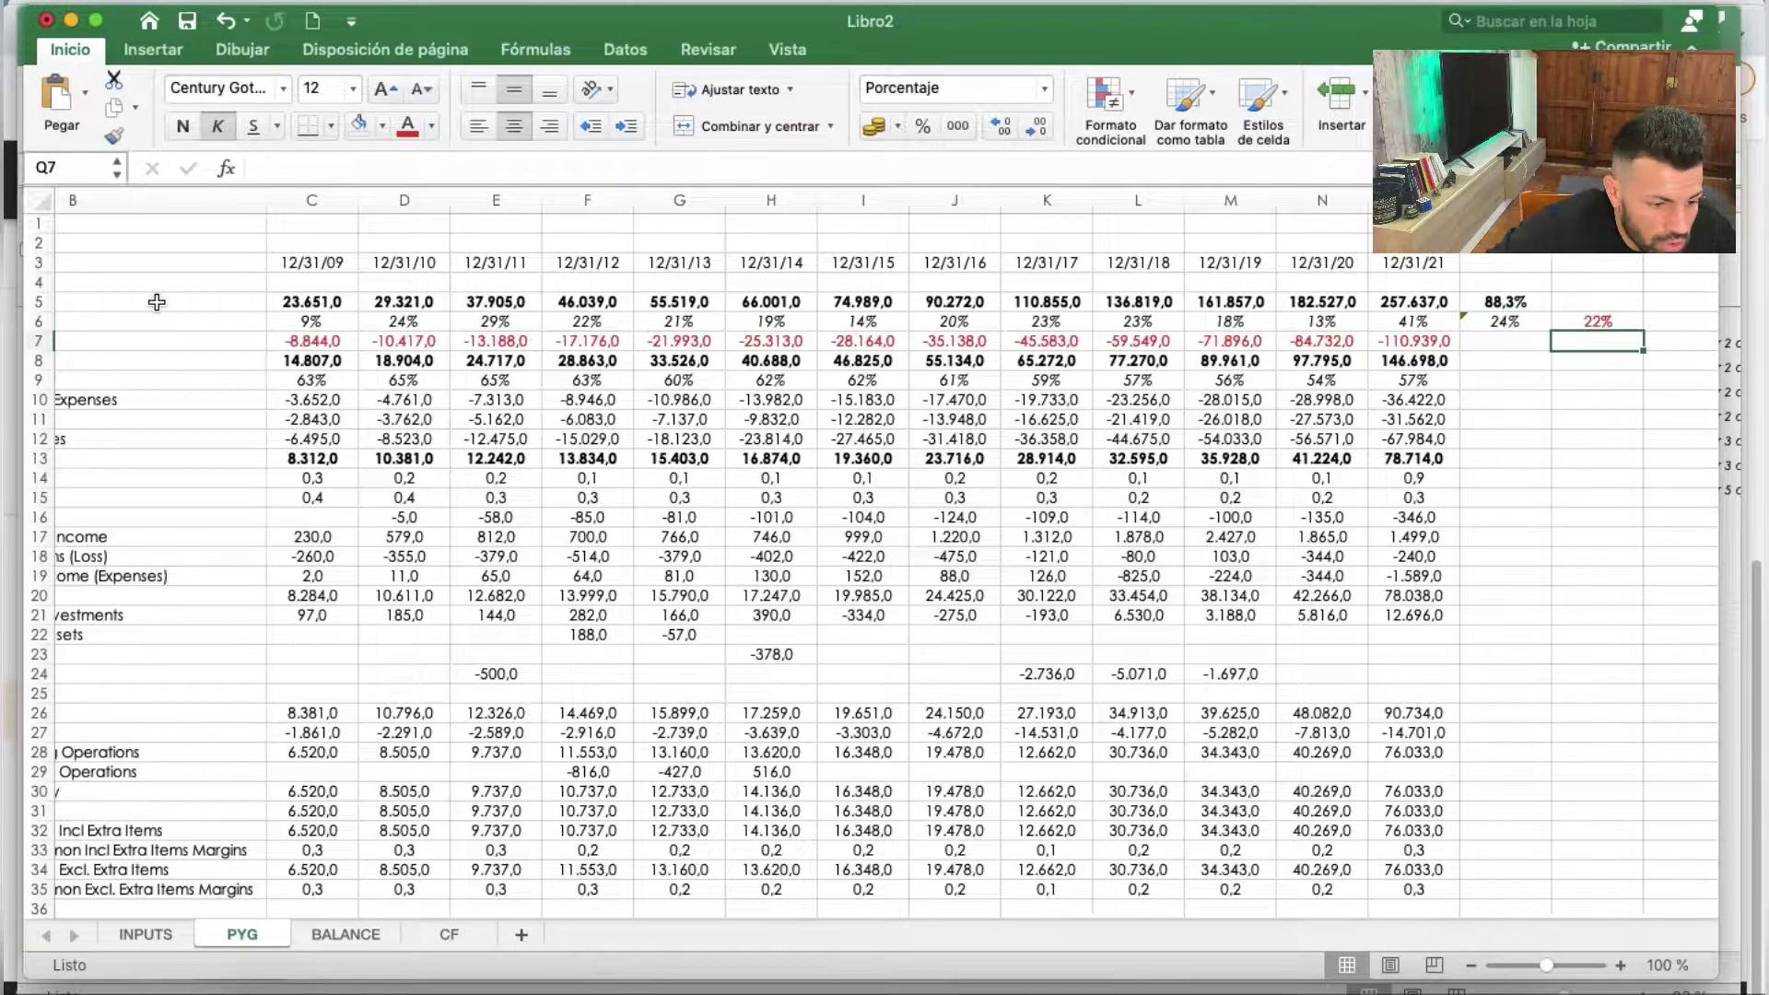
left_click(114, 135)
left_click(1597, 321)
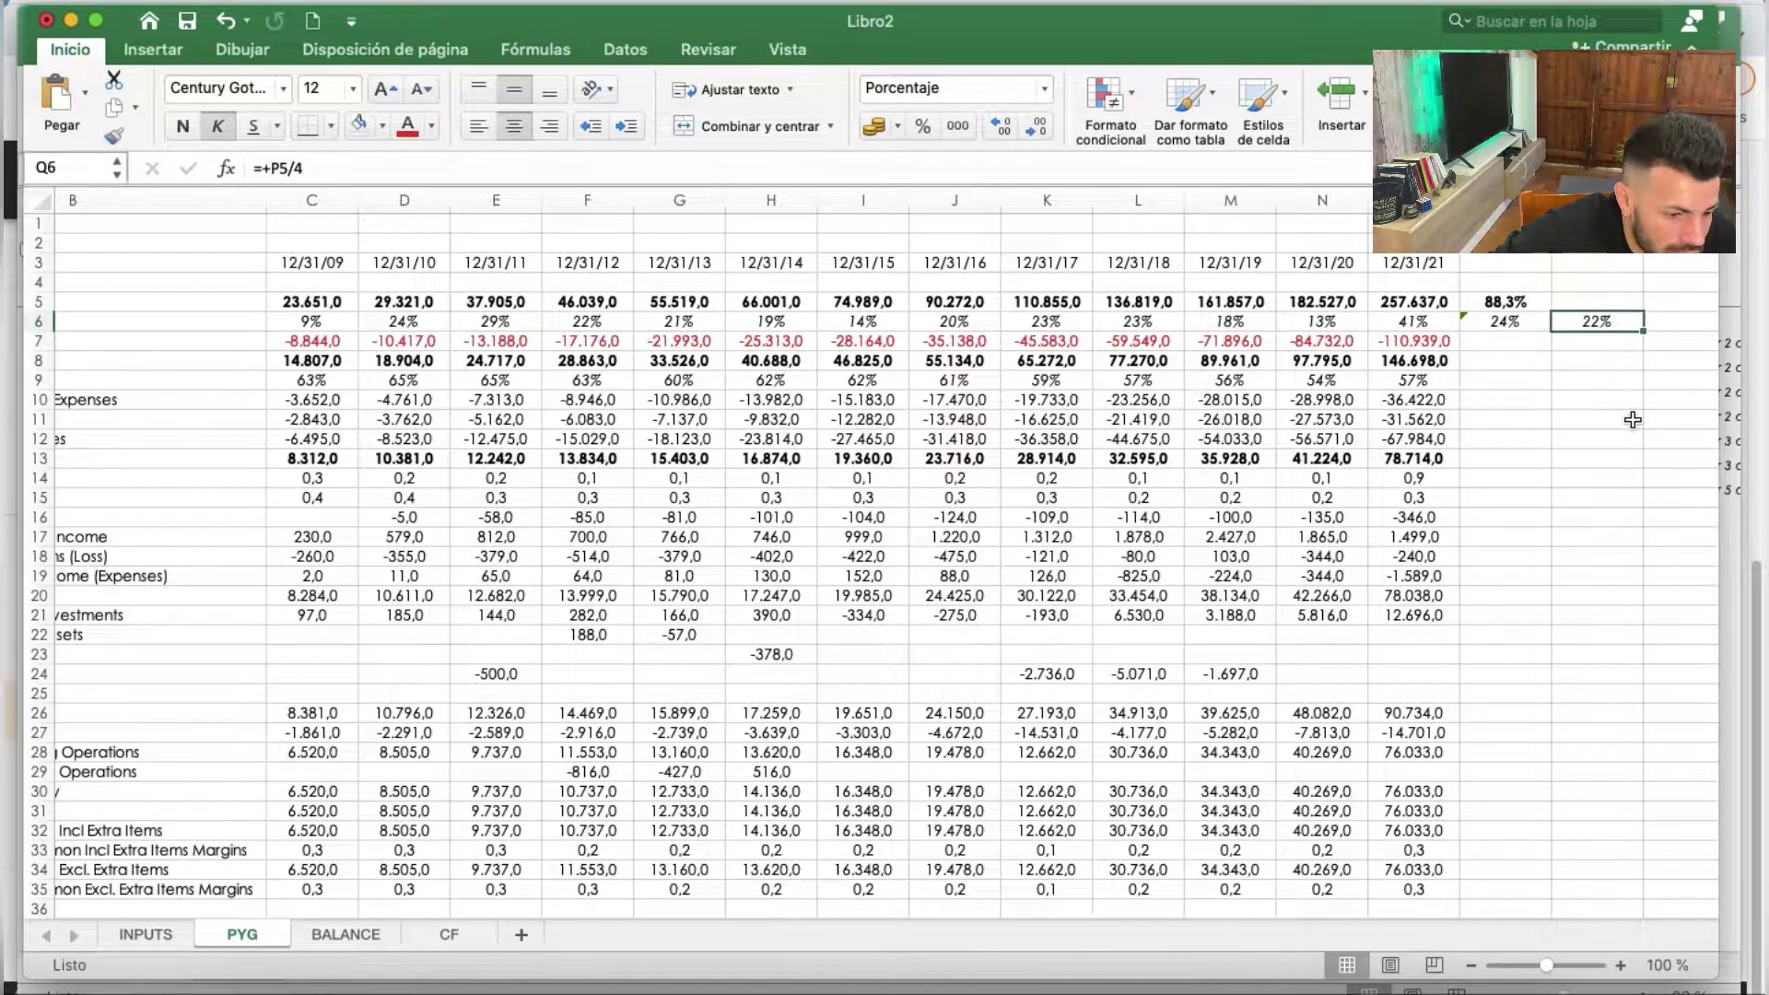
left_click(1598, 335)
left_click(1596, 302)
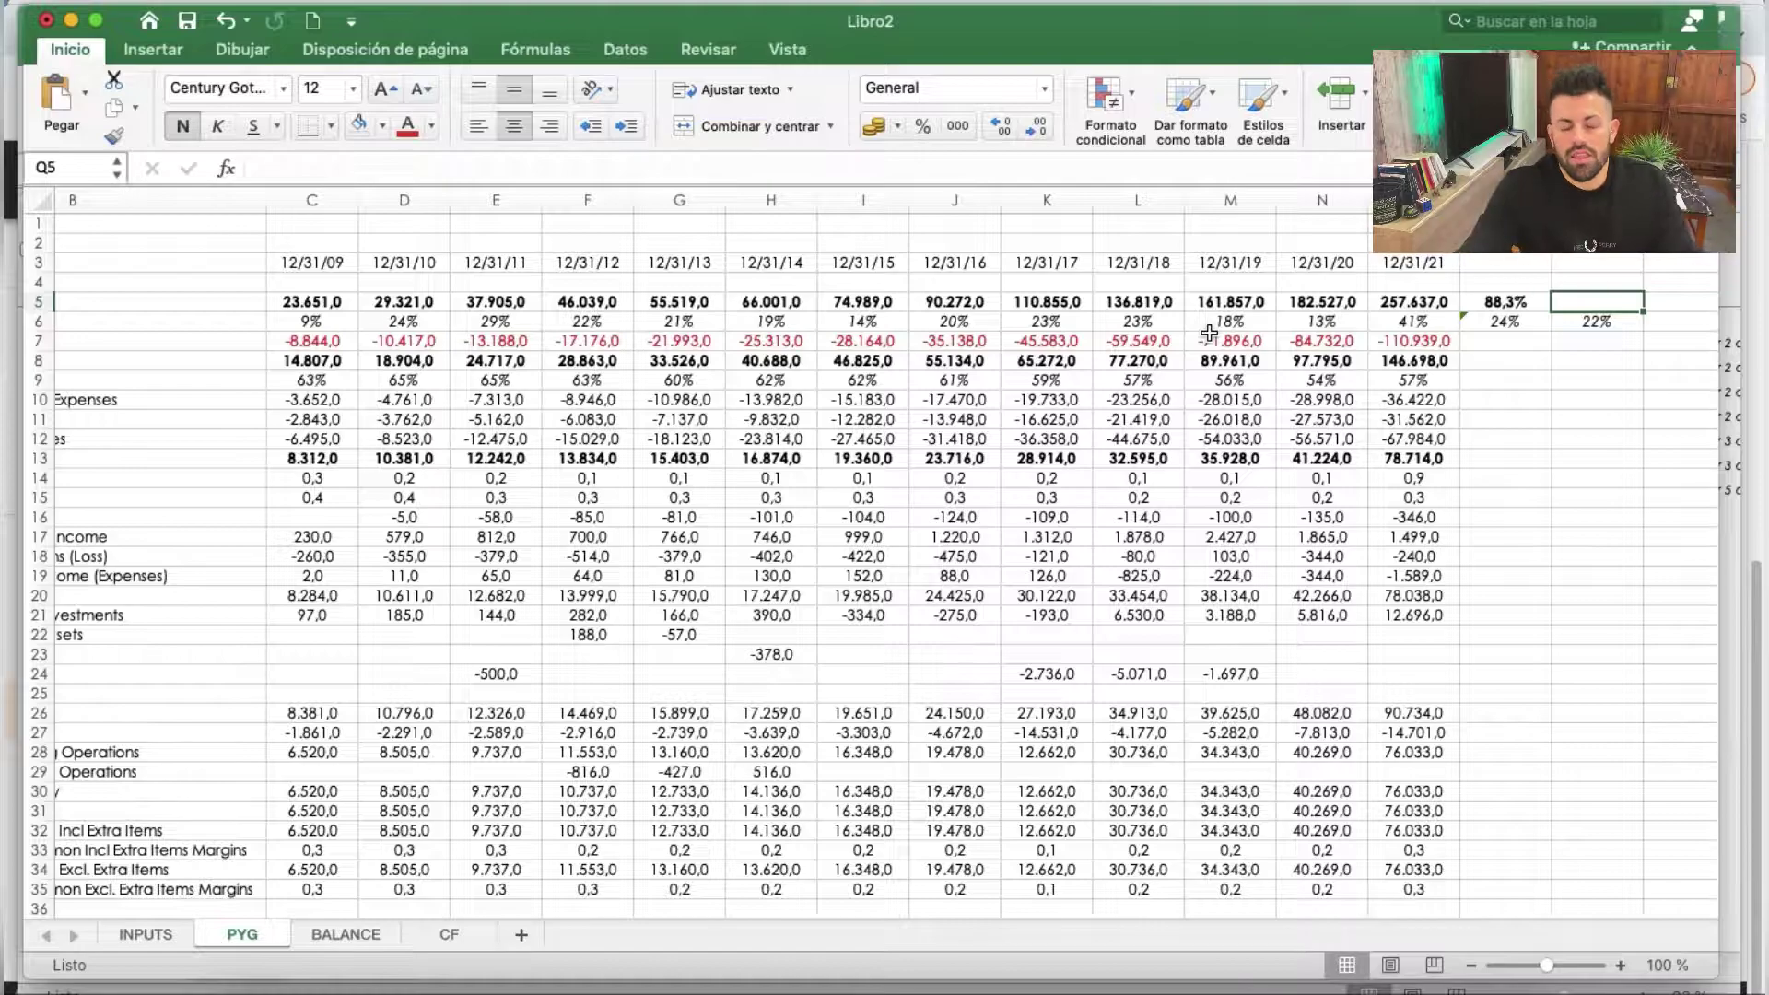
left_click(1138, 302)
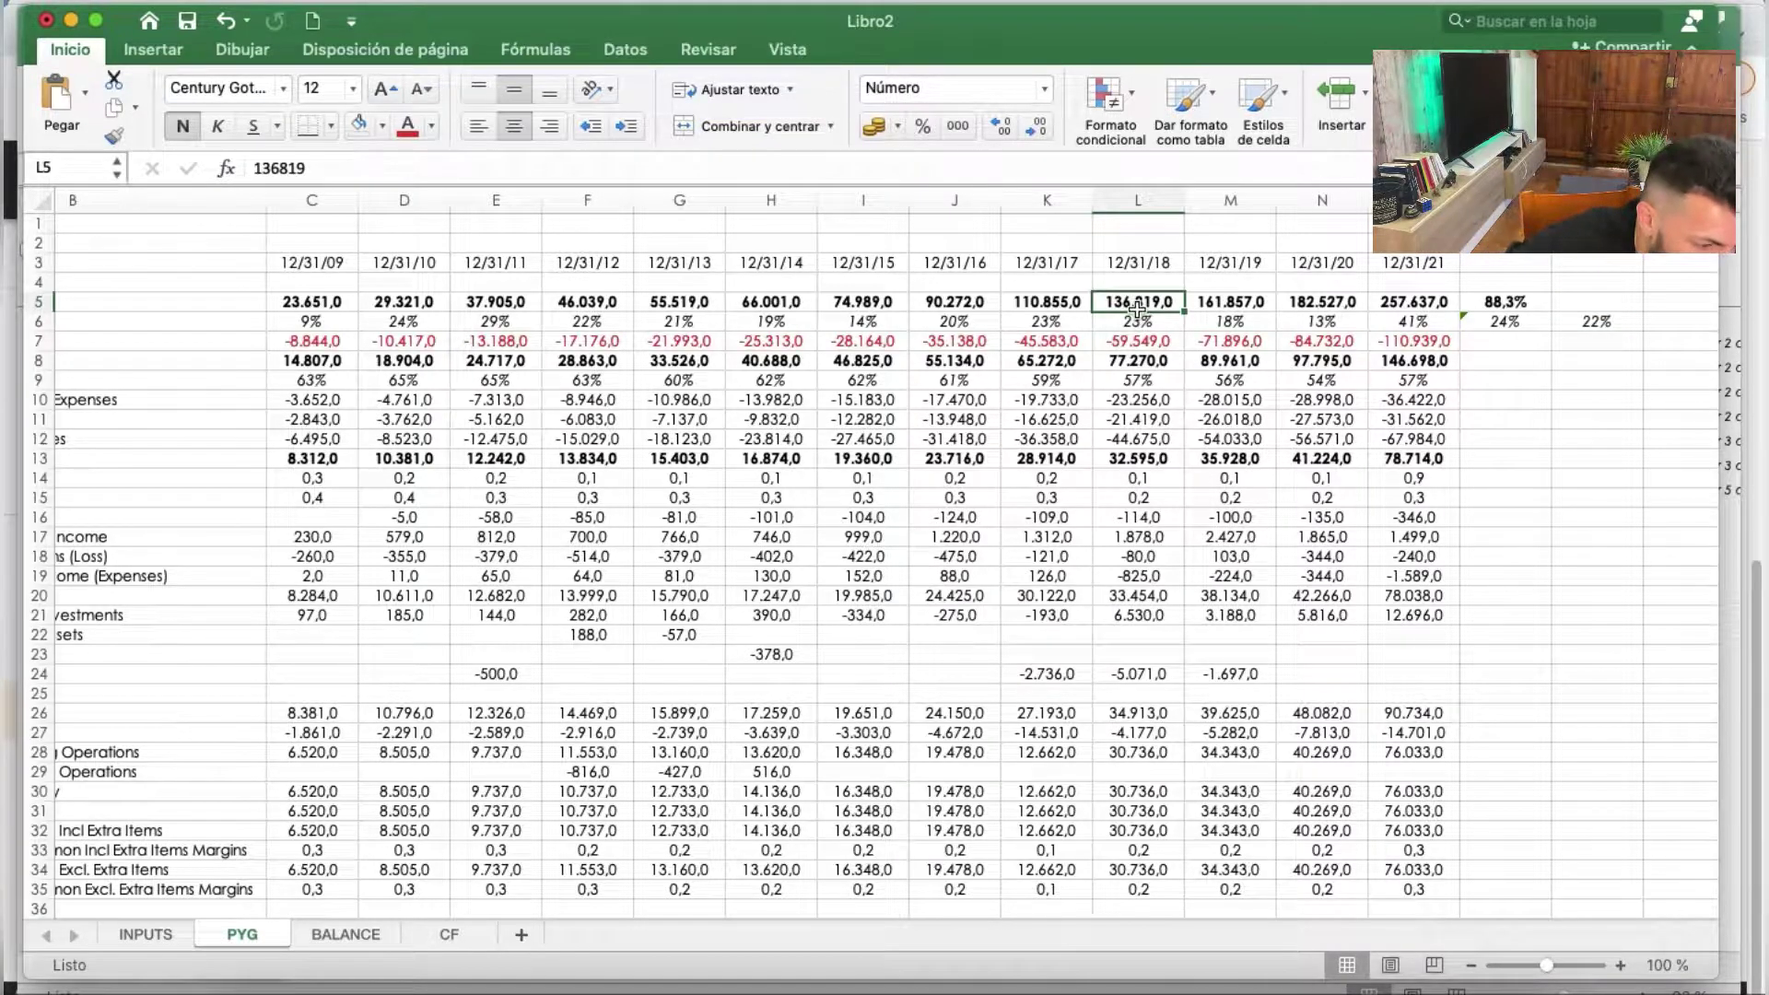
left_click(1134, 324)
left_click(1244, 321)
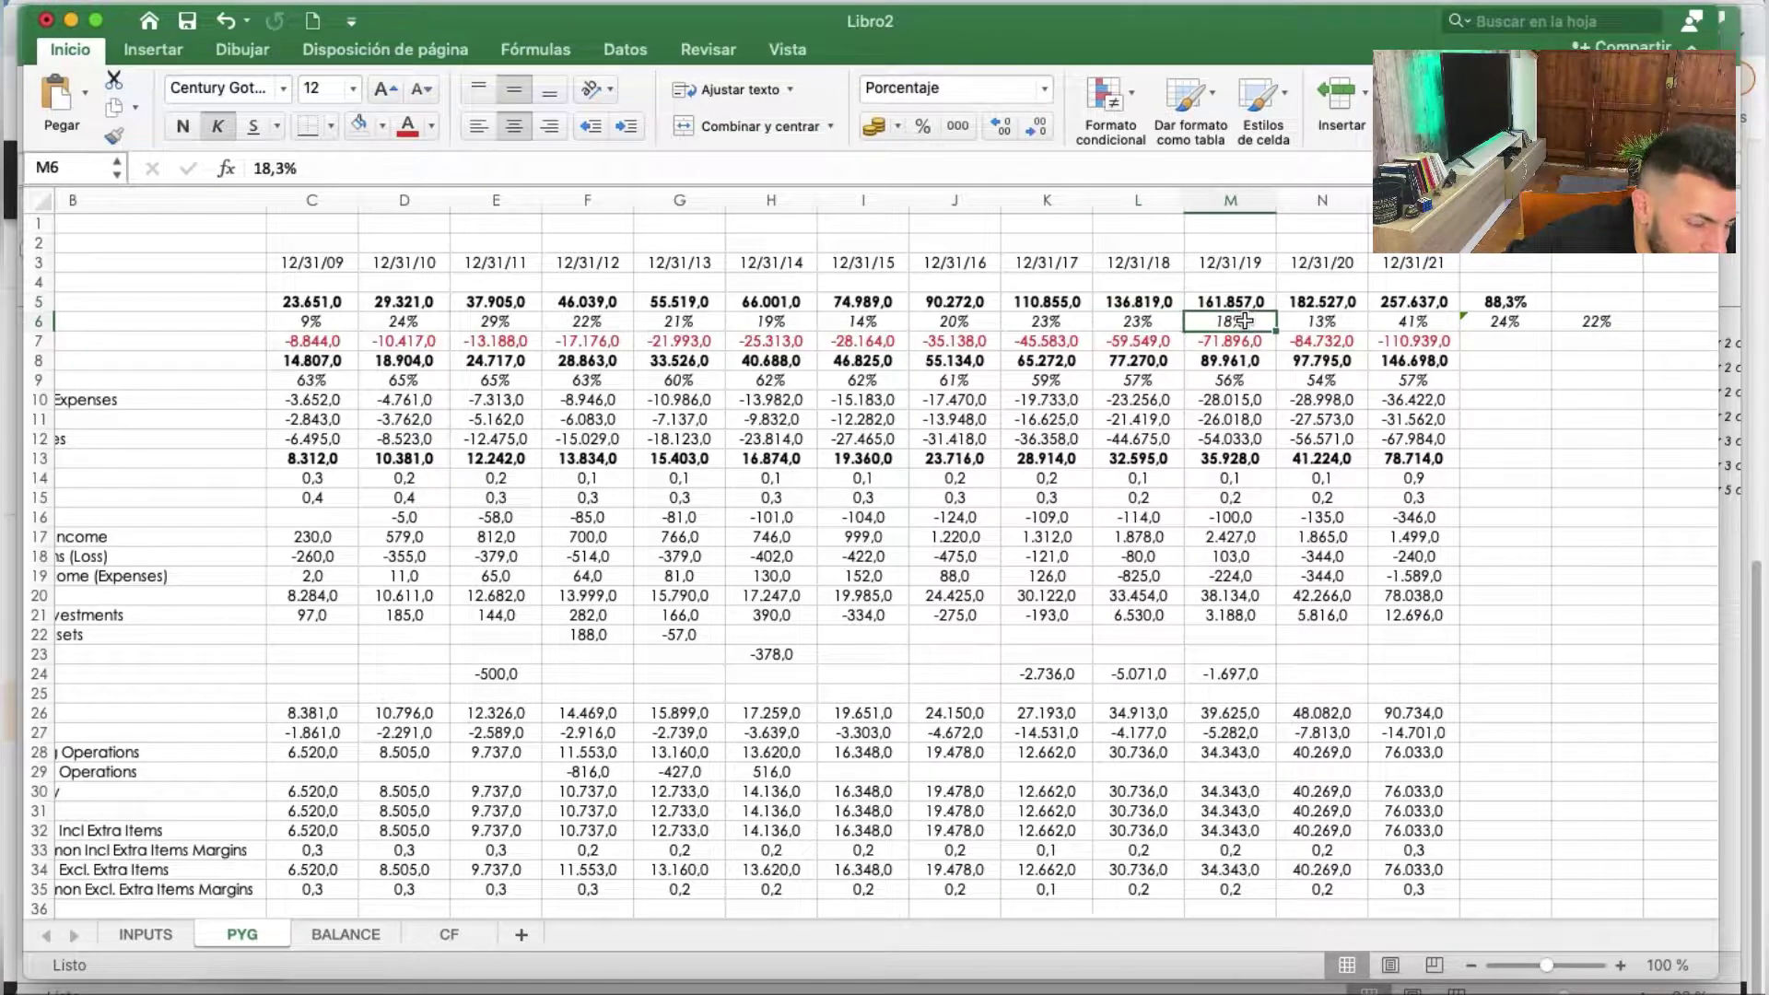
left_click(1024, 306)
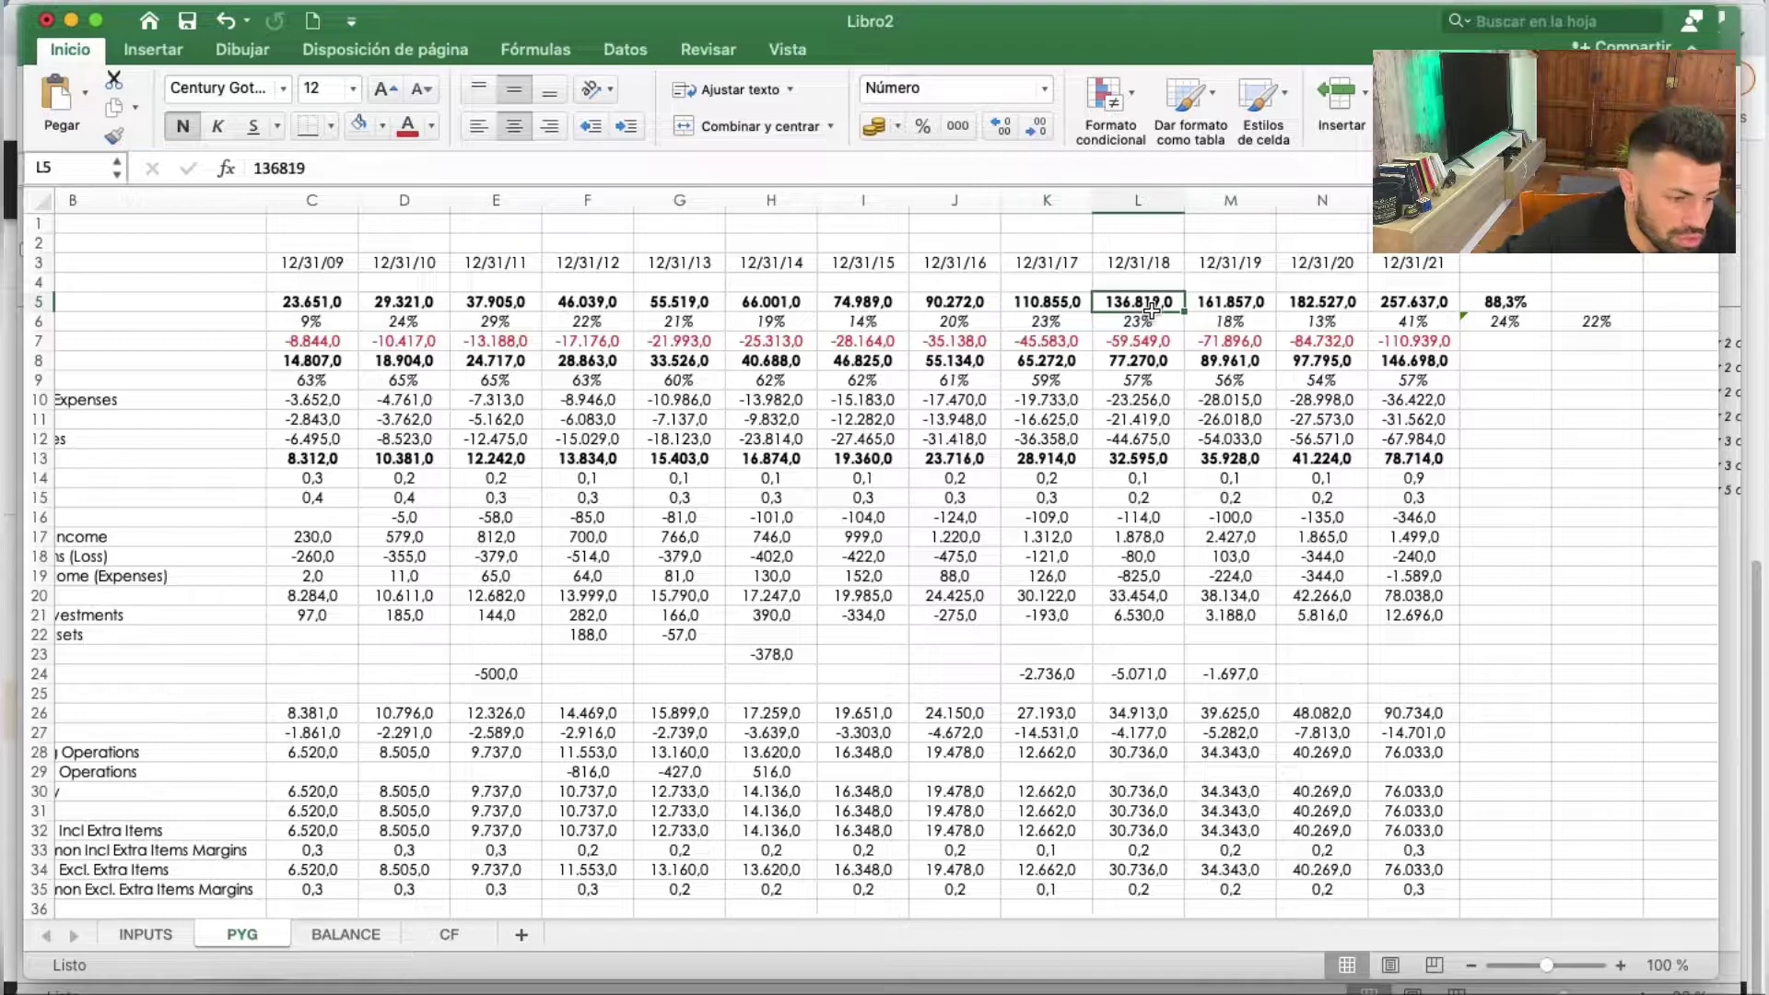
left_click(1028, 324)
left_click(1149, 322)
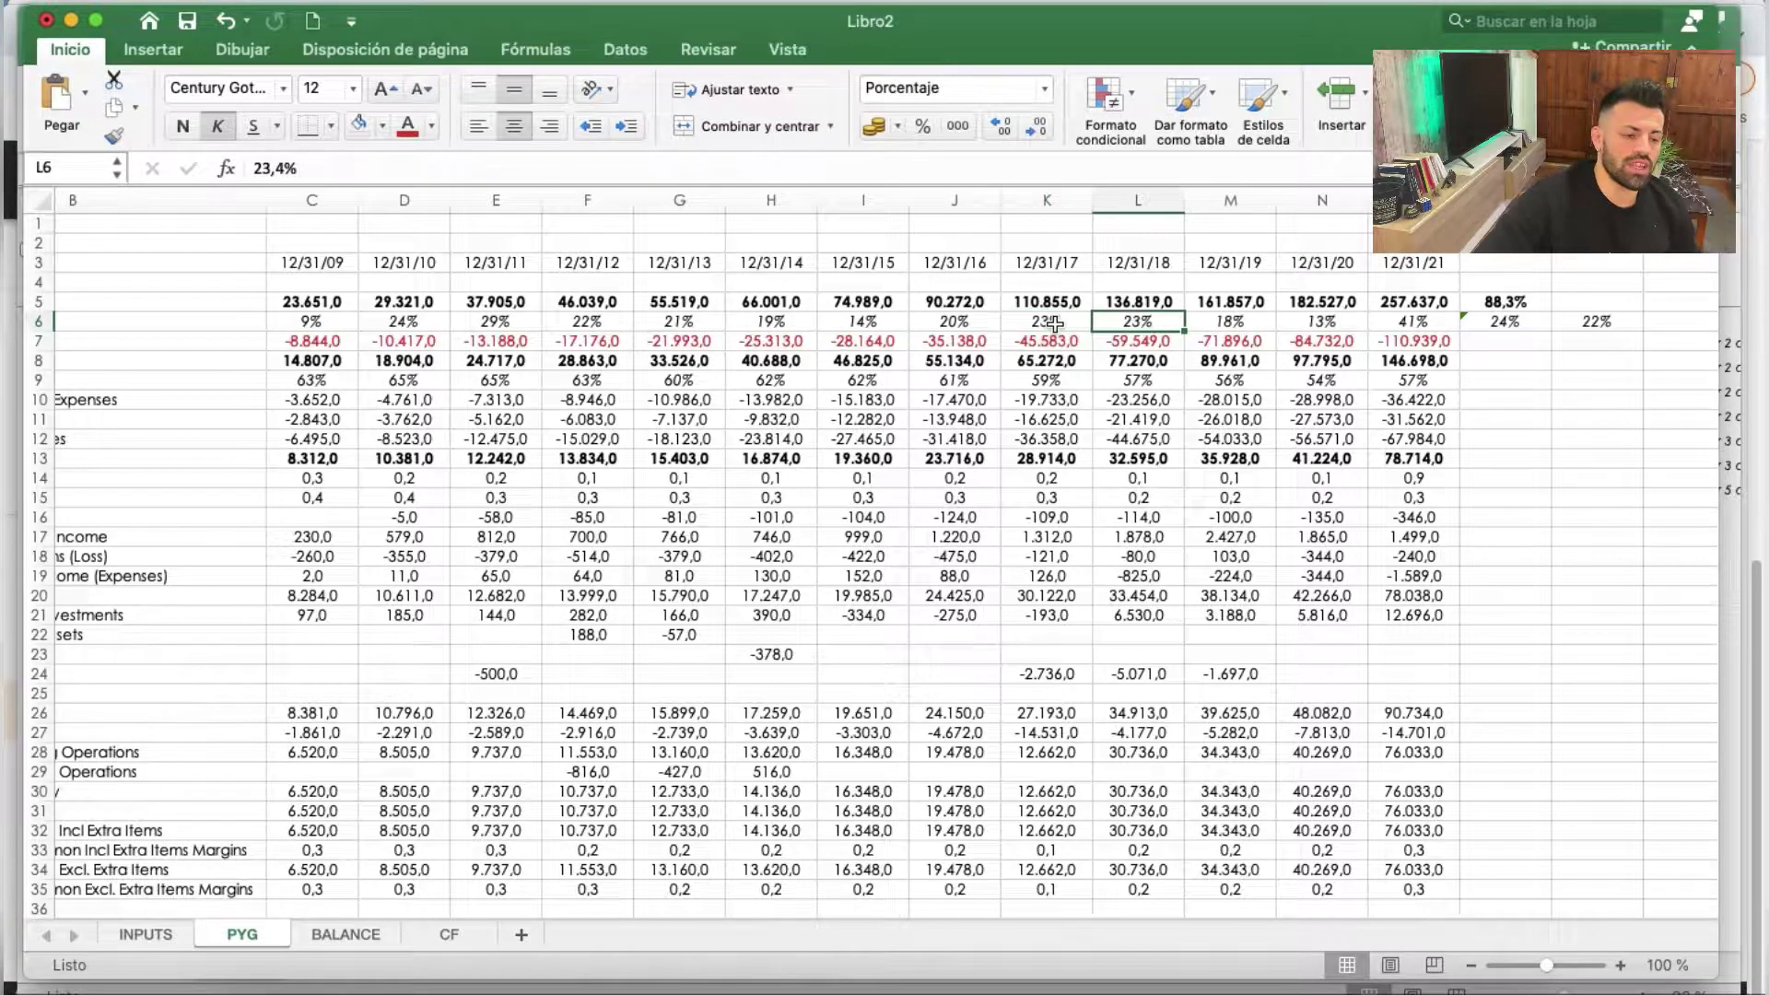
key("Left")
left_click(1148, 323)
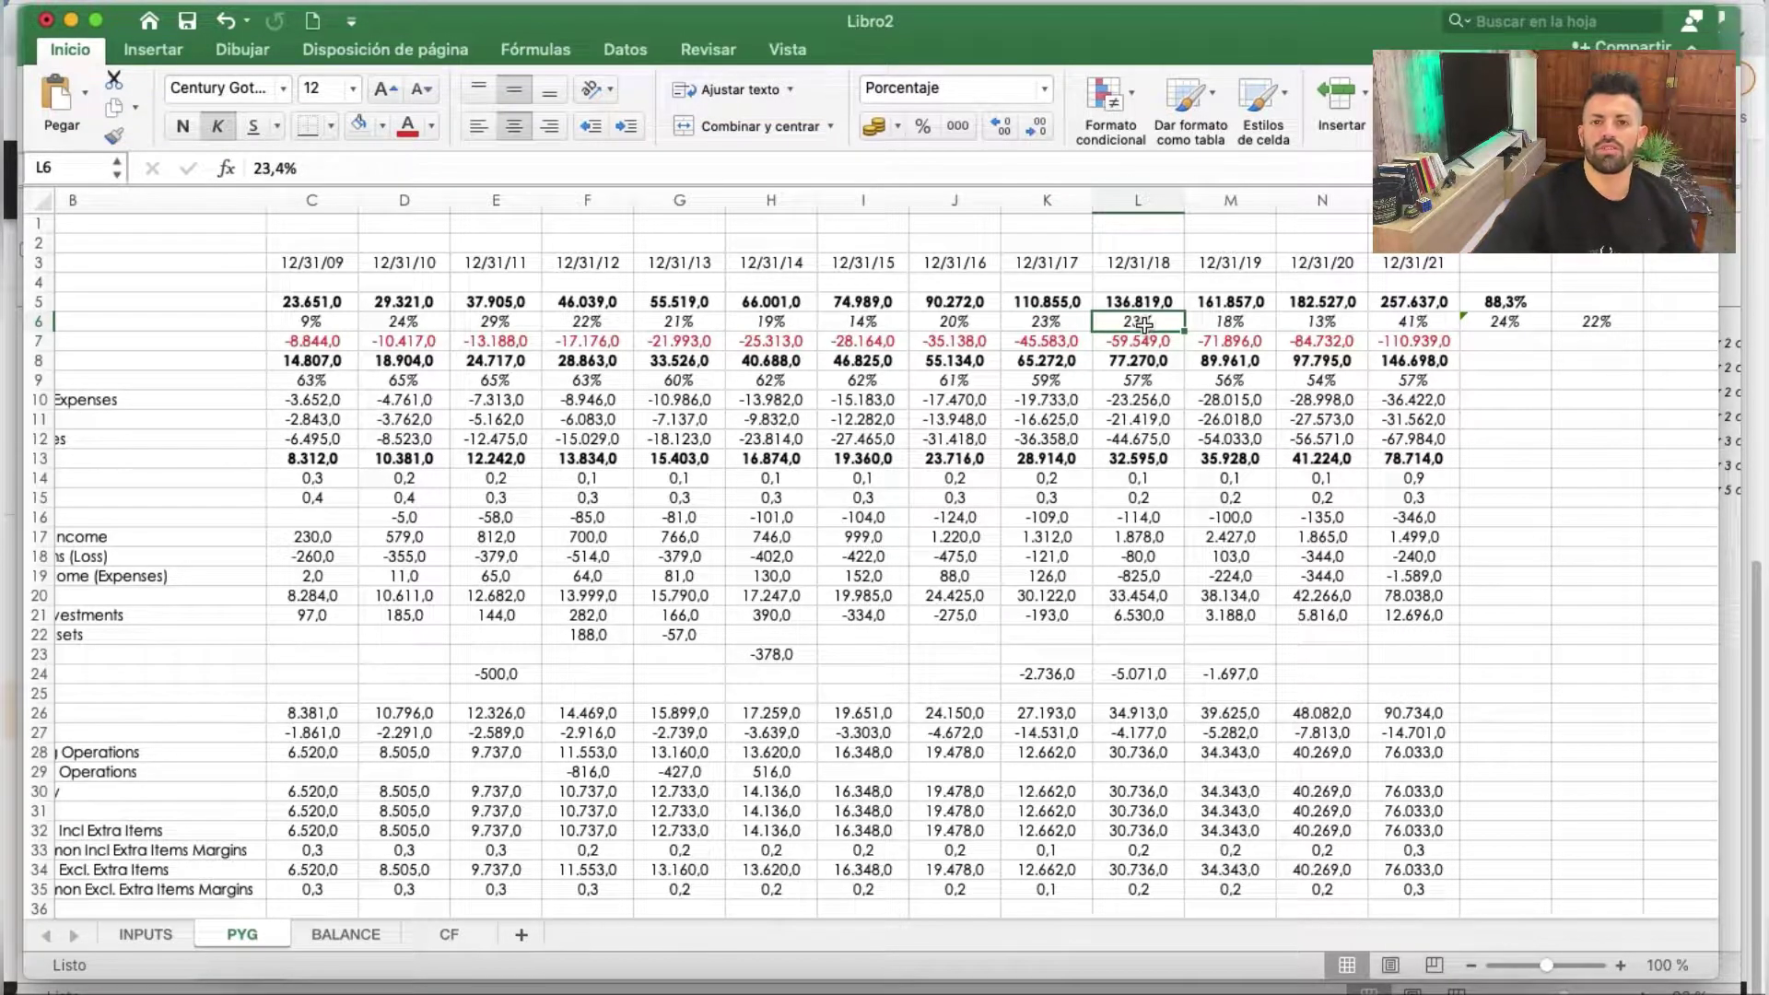
left_click(1027, 303)
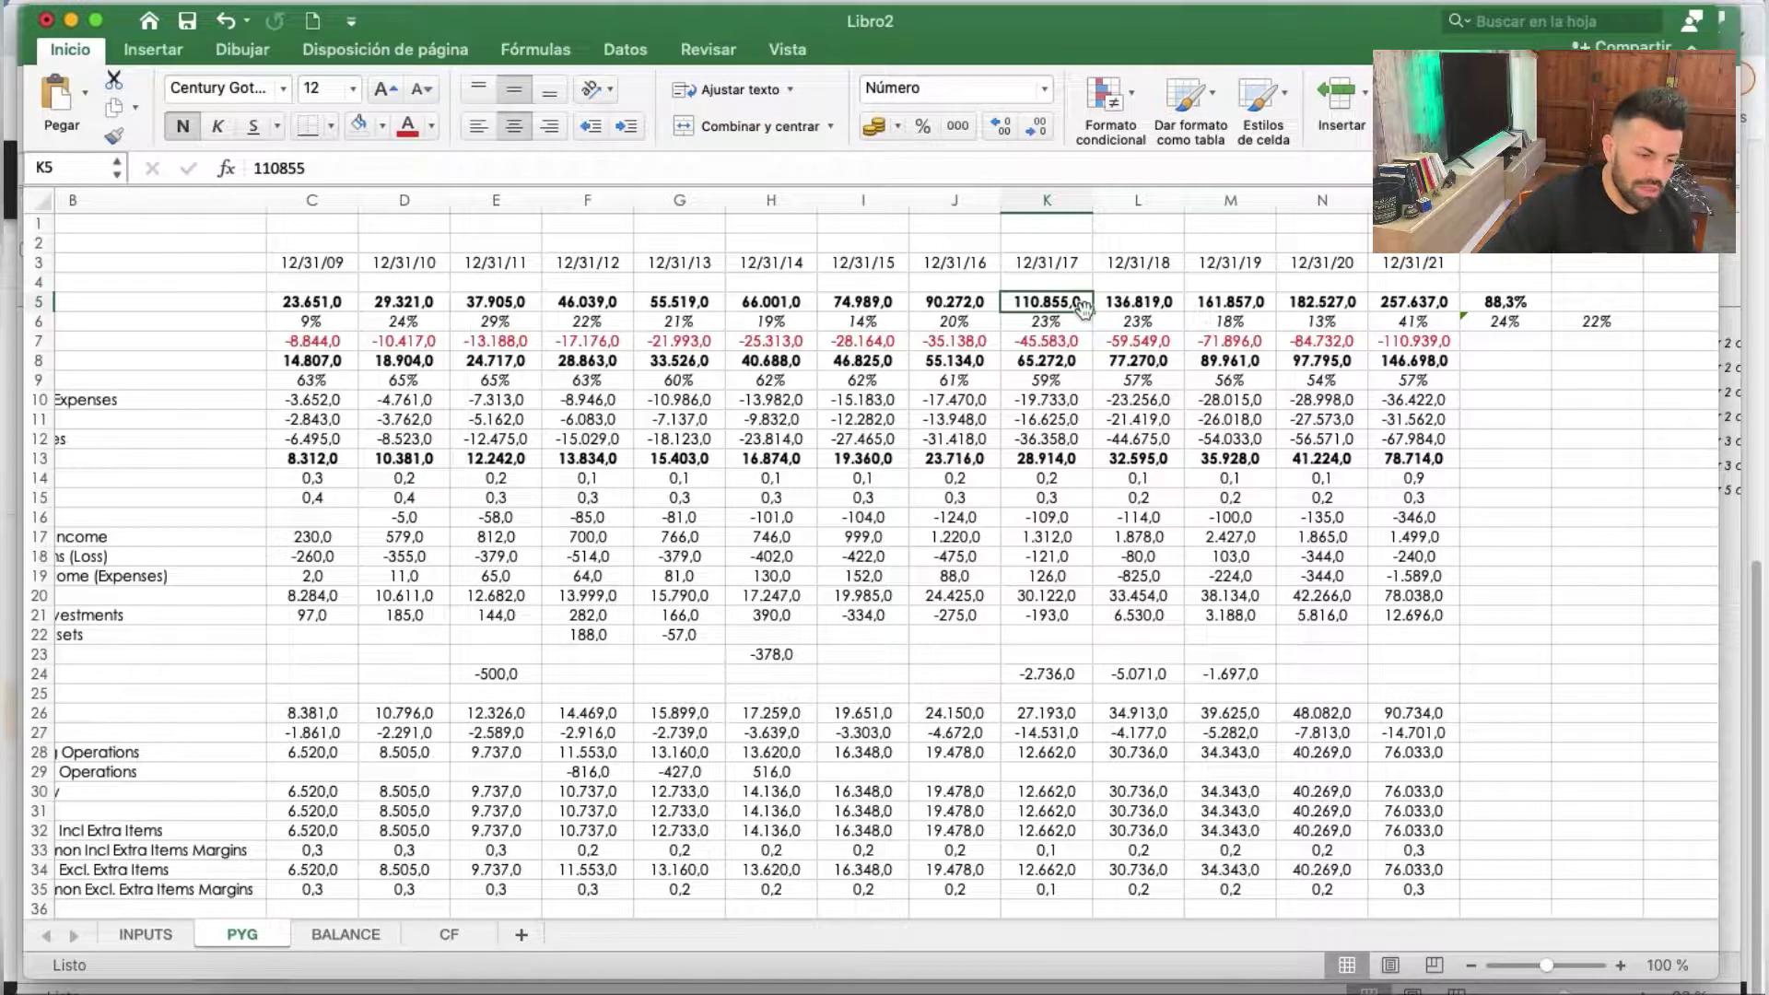
left_click(1026, 325)
left_click(1029, 304)
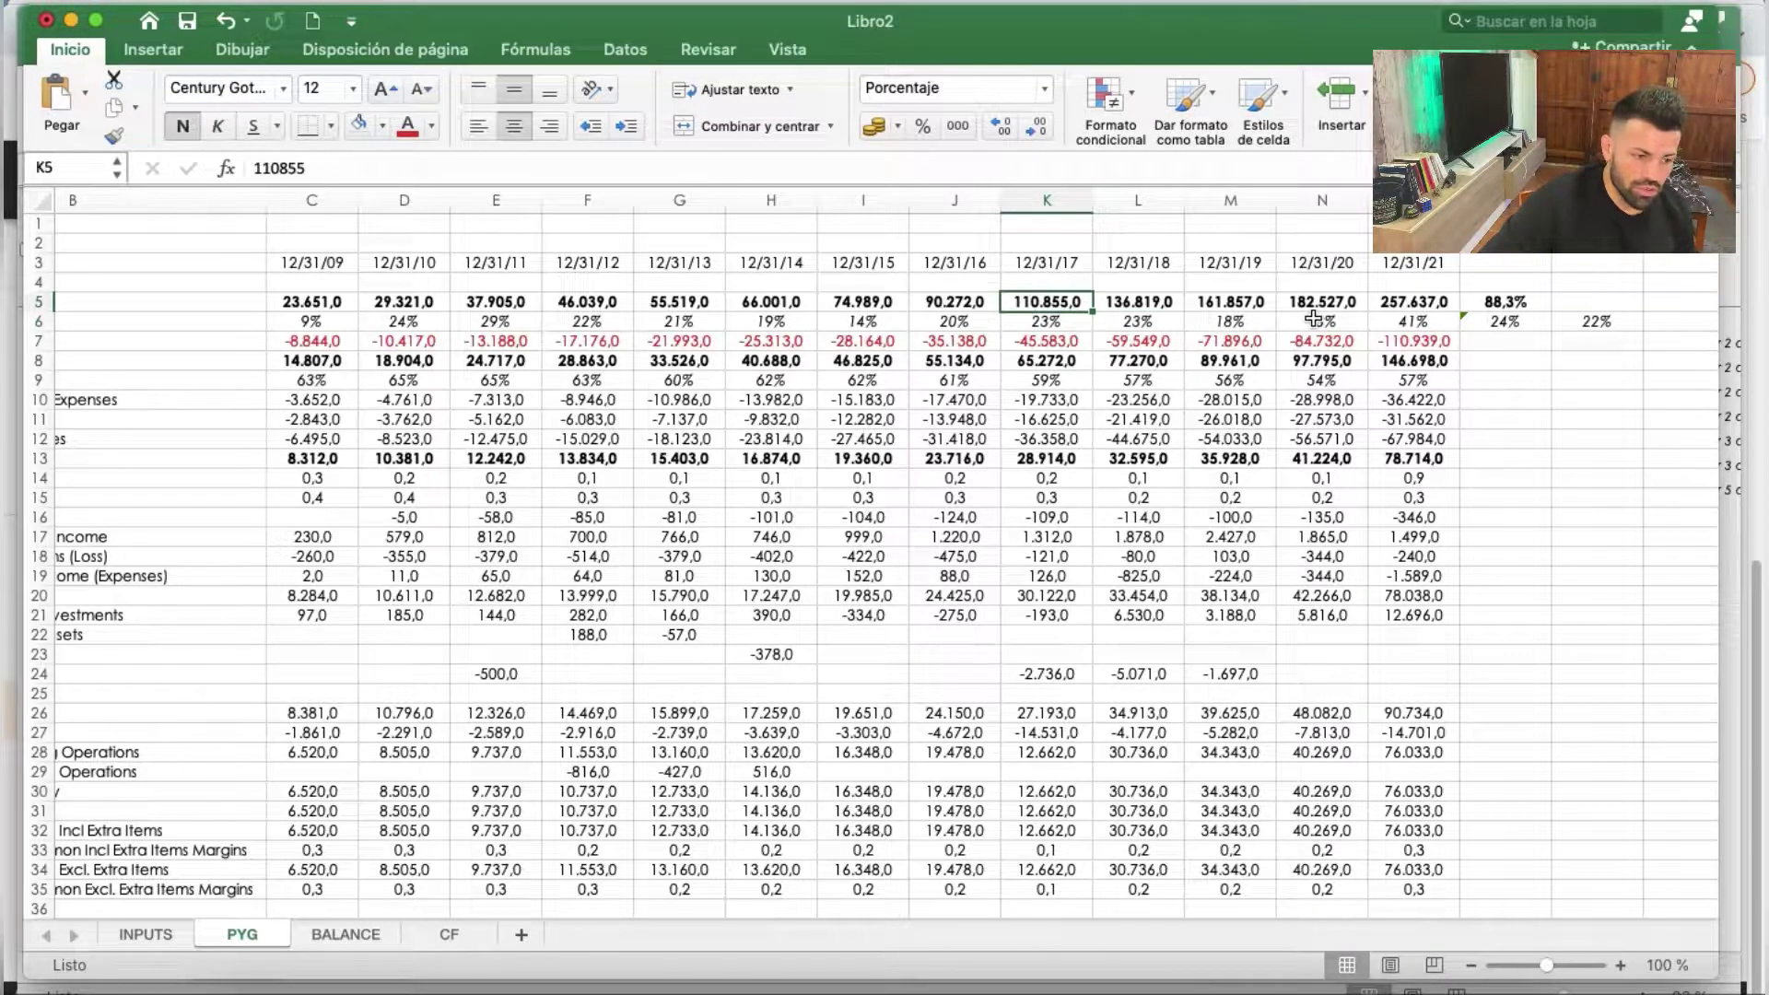
left_click(1181, 323)
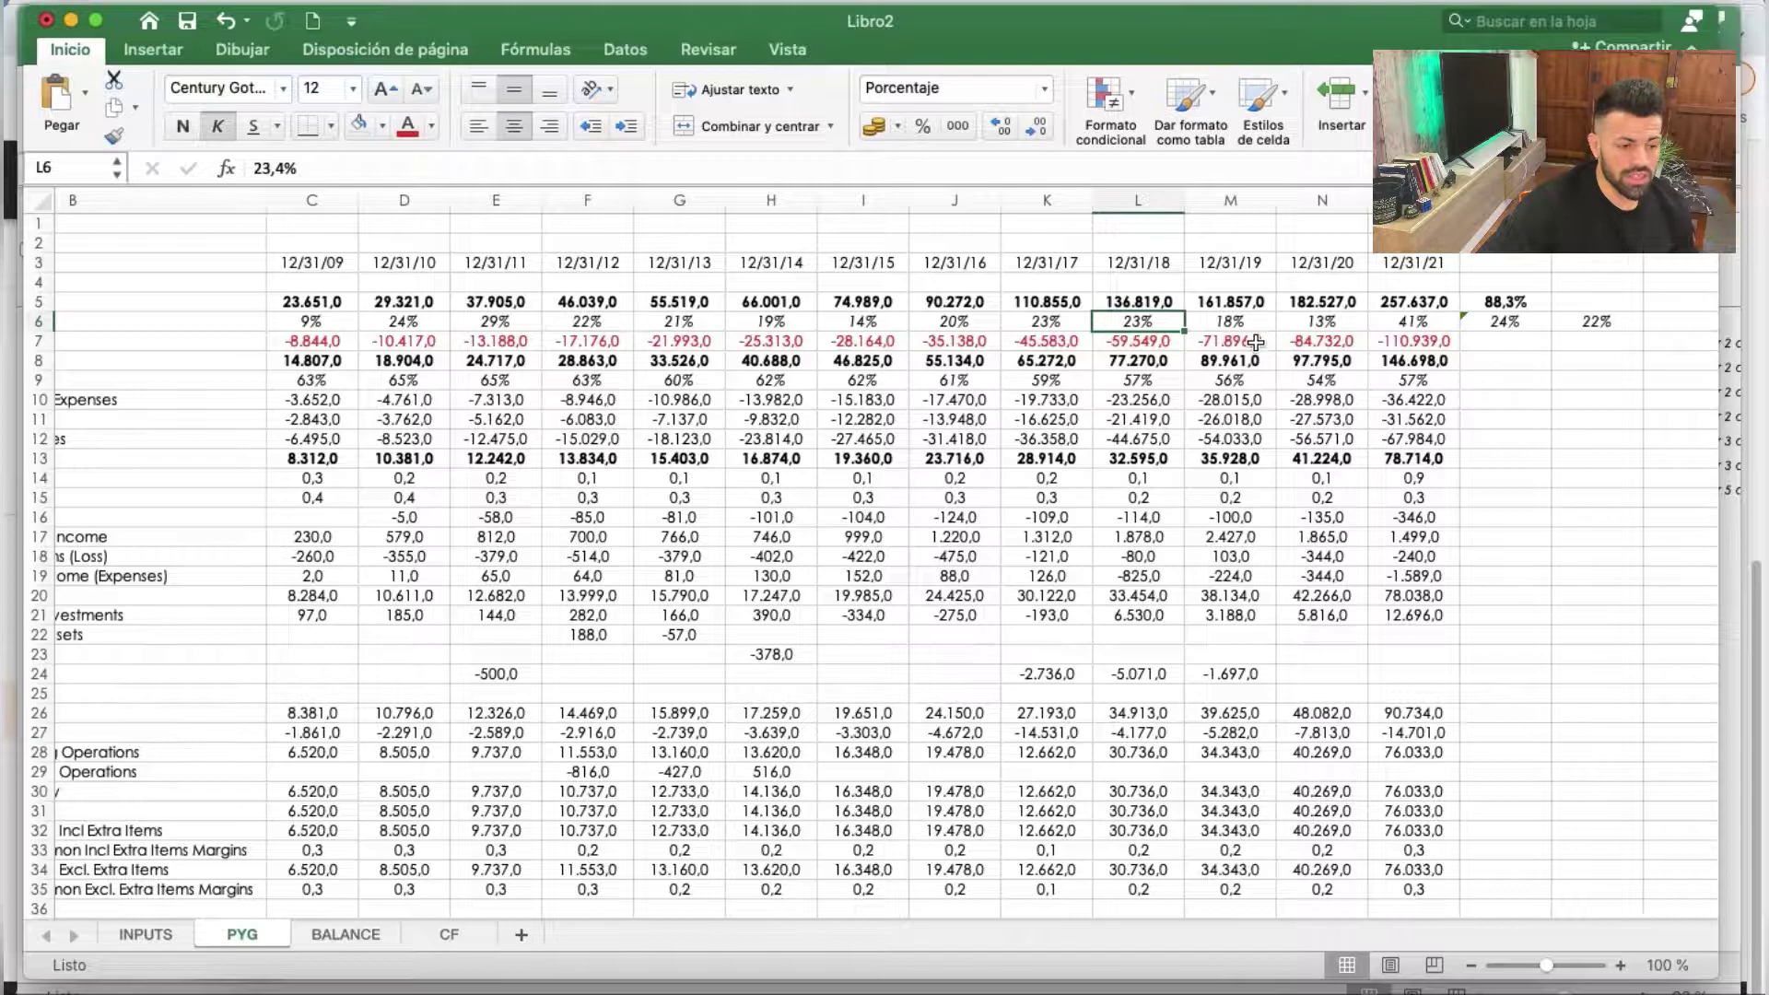
left_click(1135, 302)
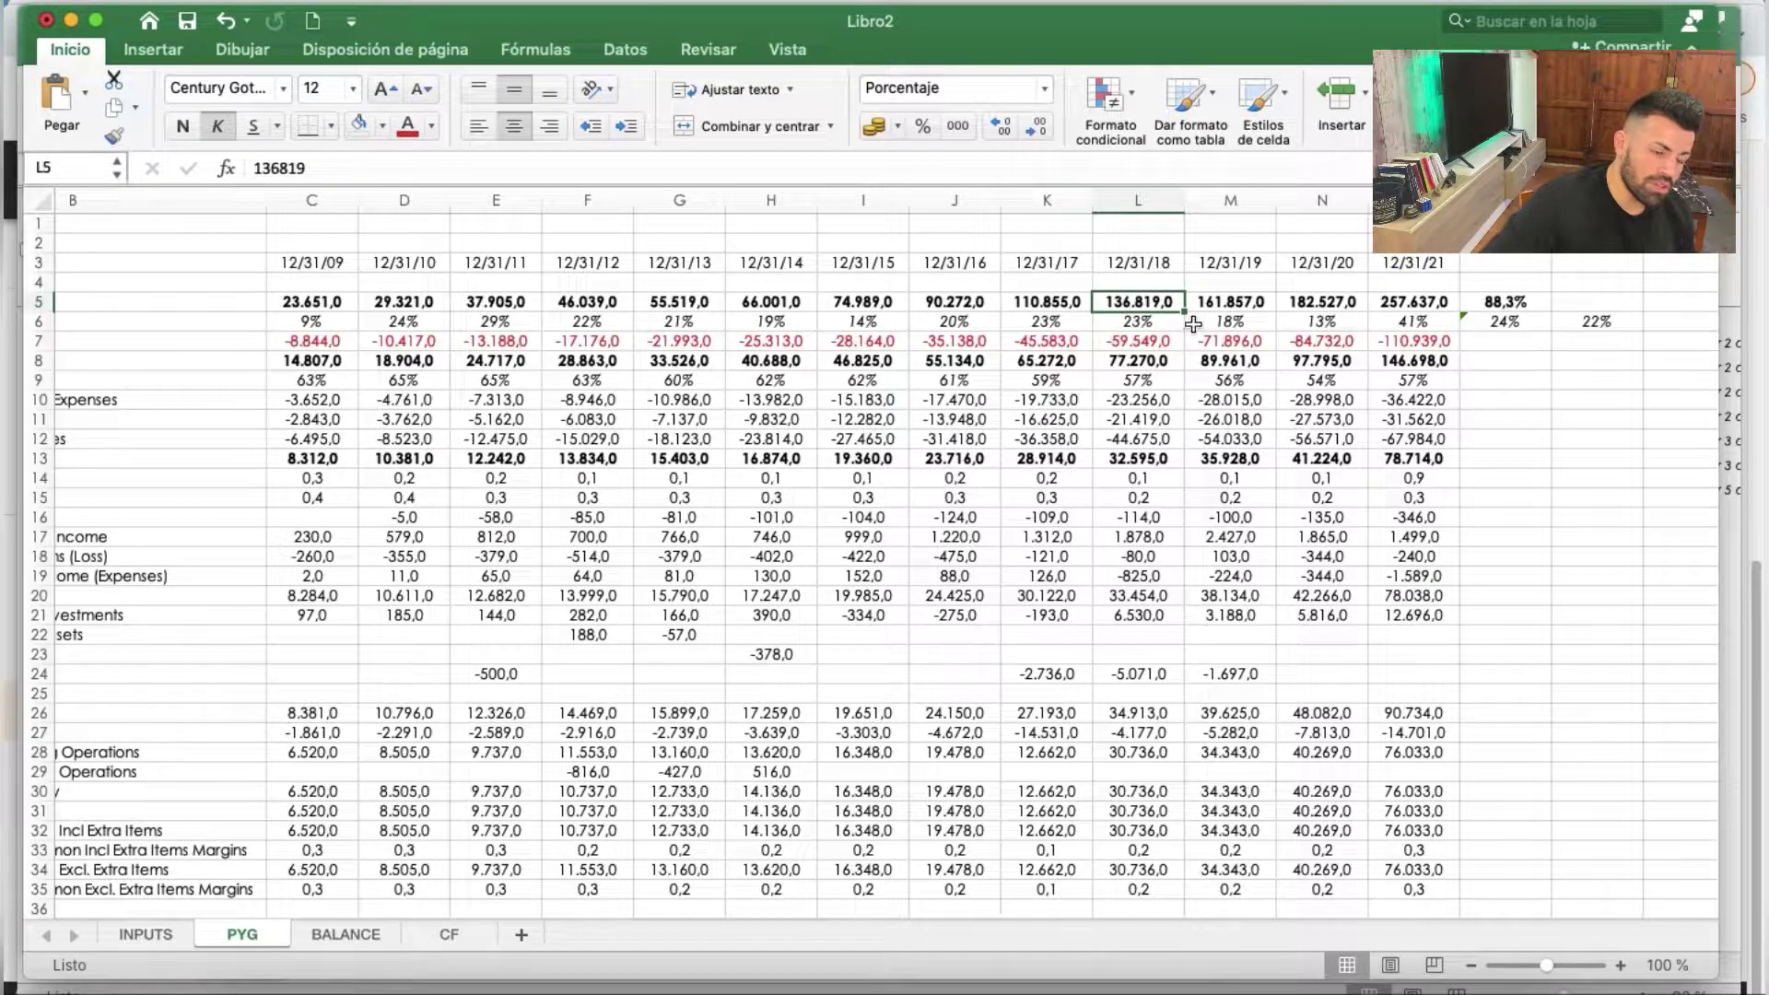
left_click(1548, 385)
Enter =+K6*K5 in row 9 and give it J11's number format, showing 25.274,9
type("+")
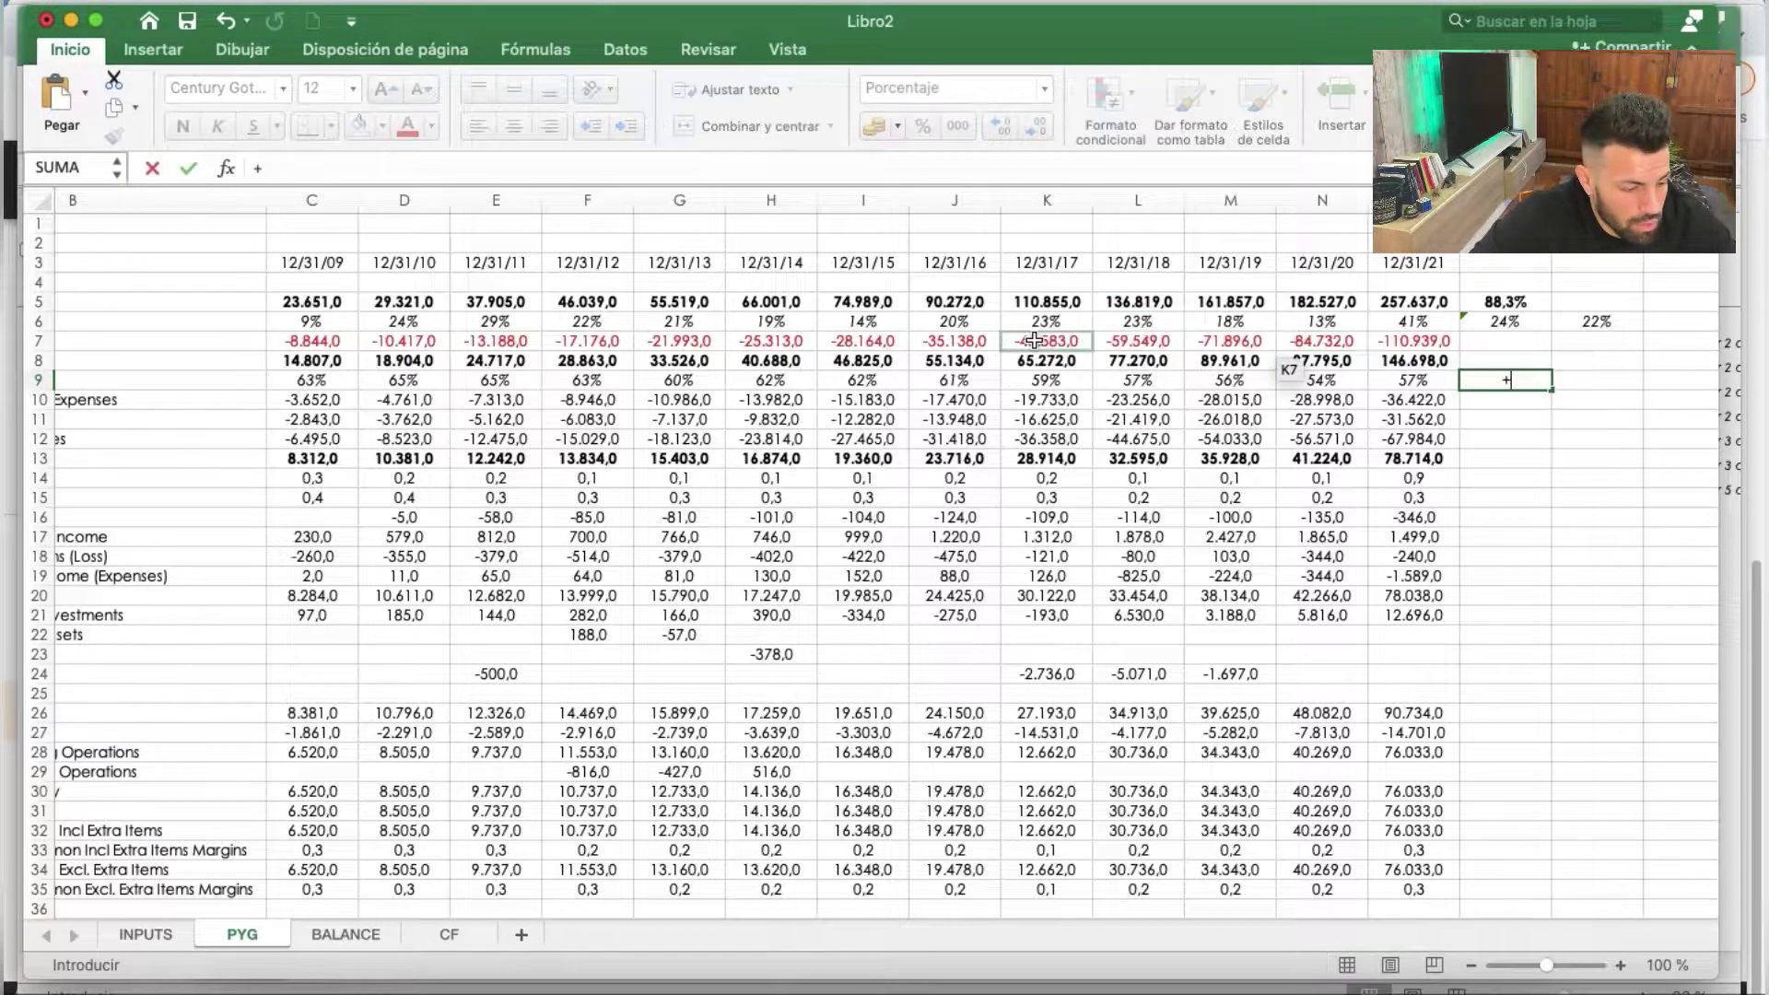
left_click(1037, 323)
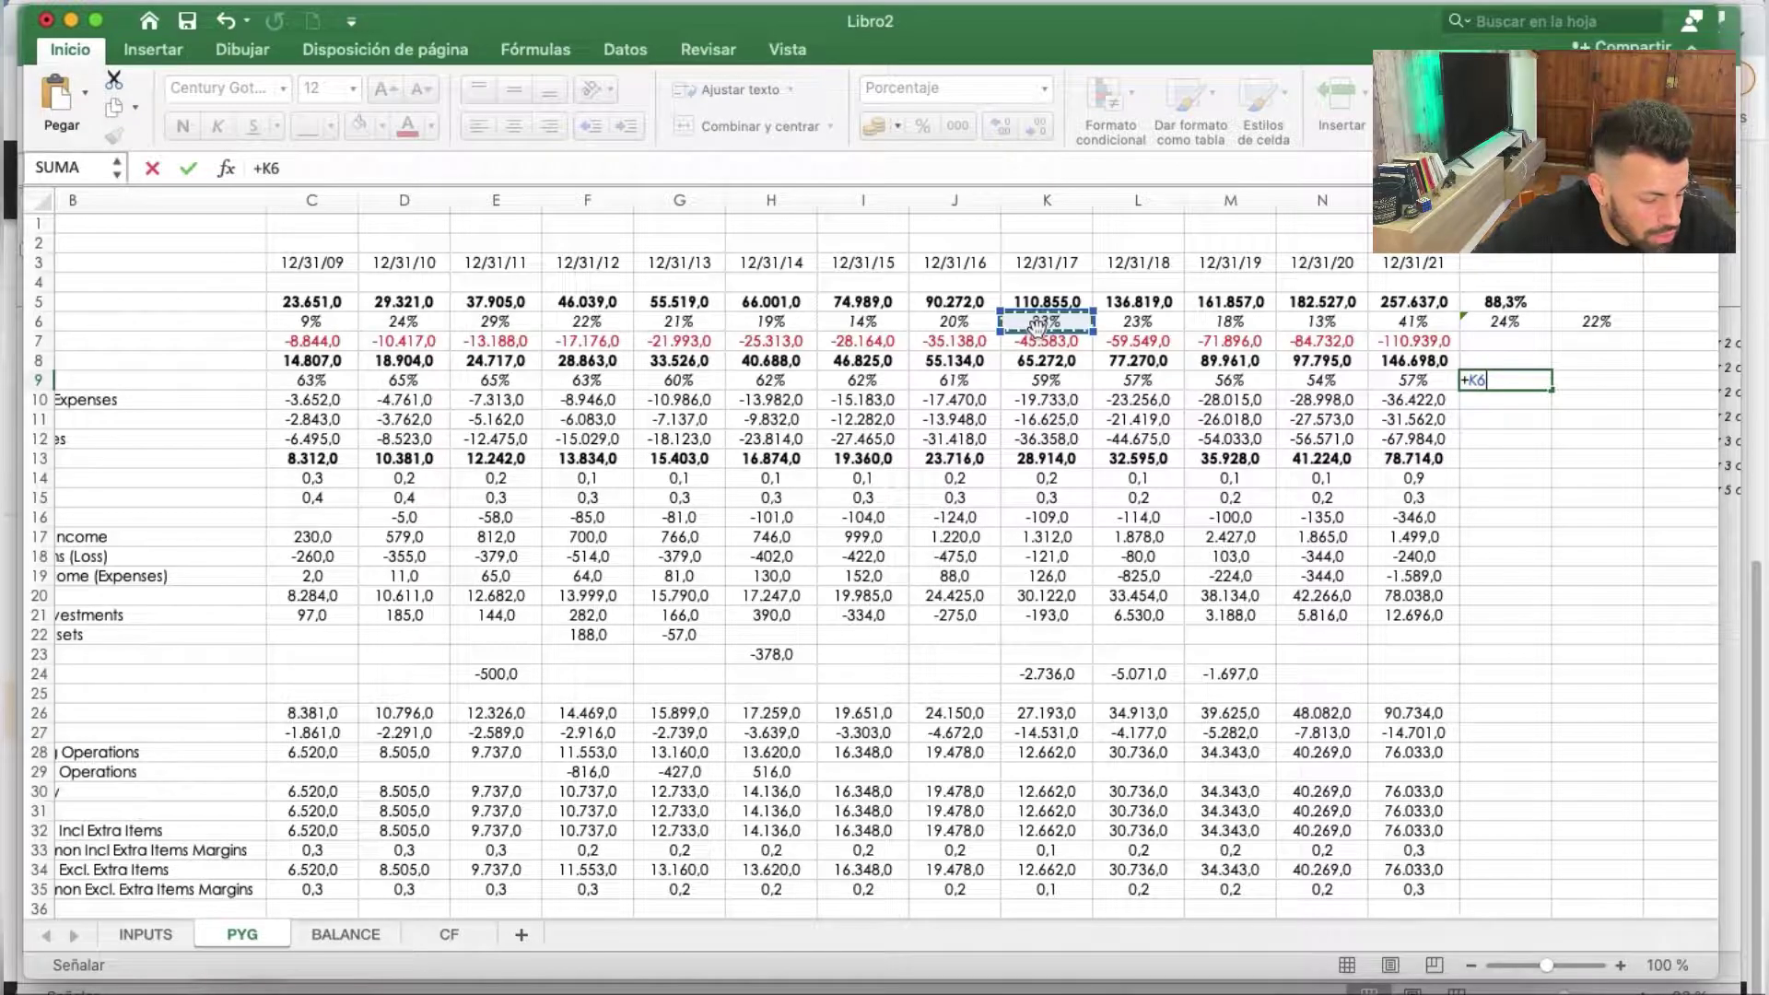
type("*")
left_click(1041, 302)
key("Return")
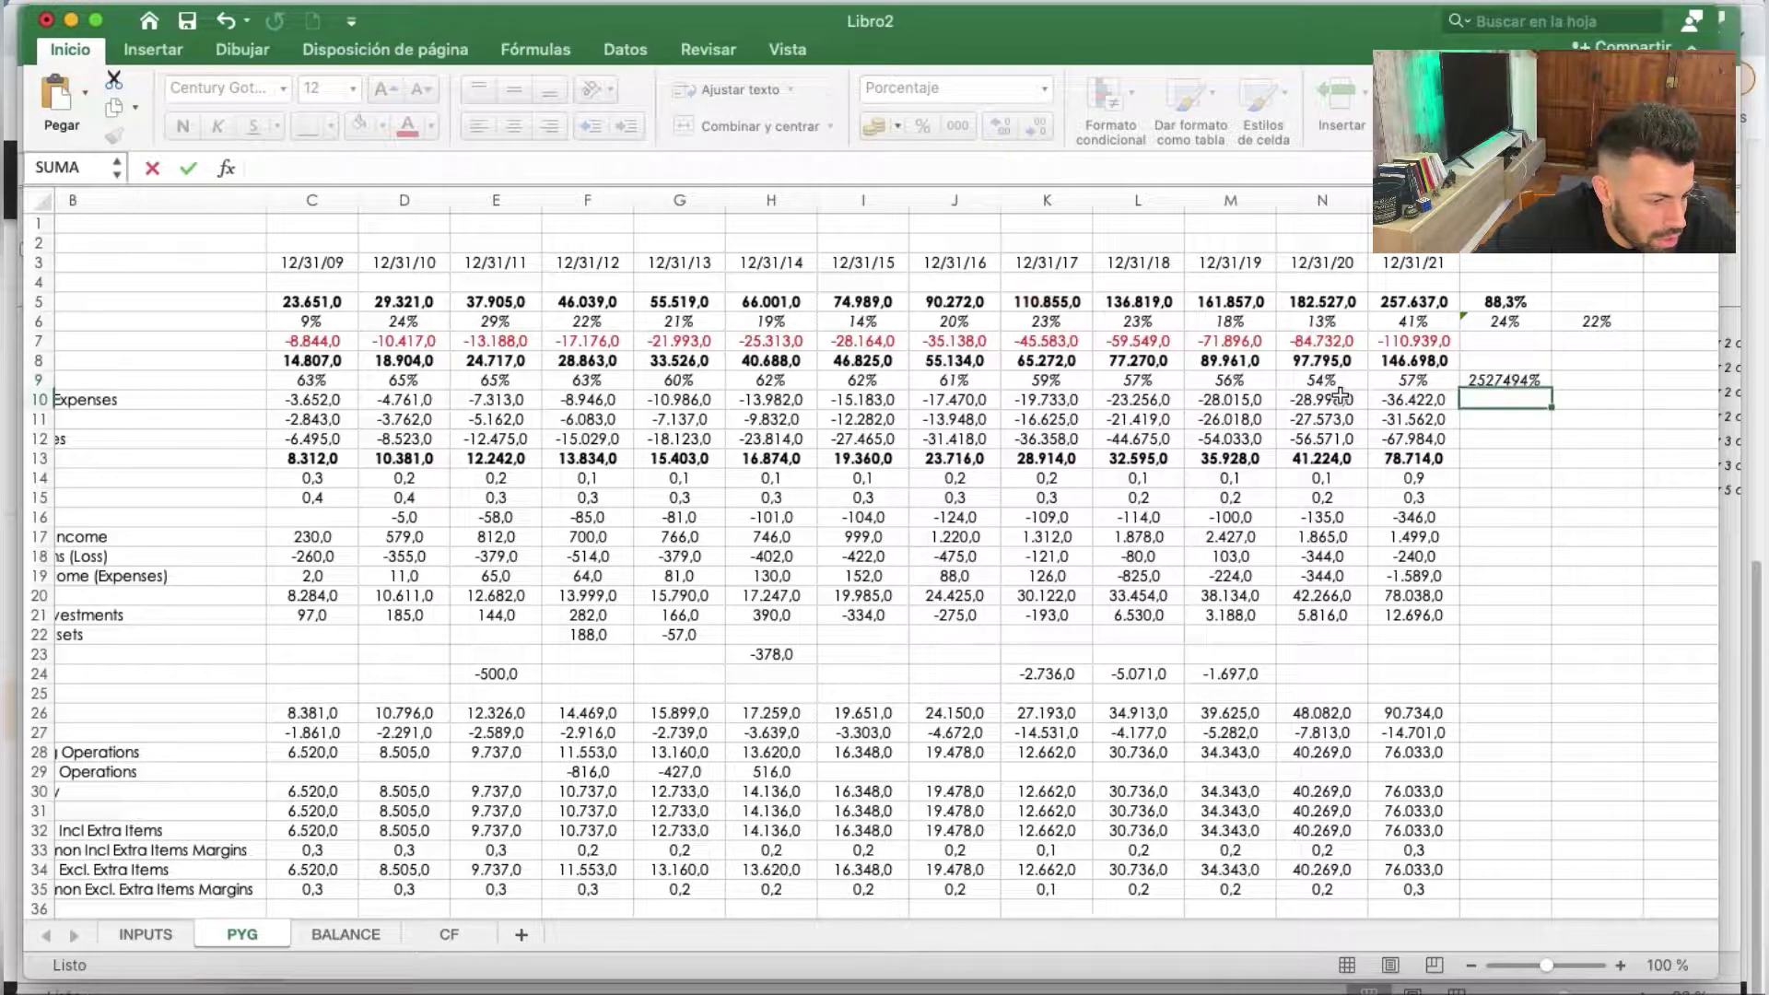
left_click(1520, 380)
left_click(1299, 385)
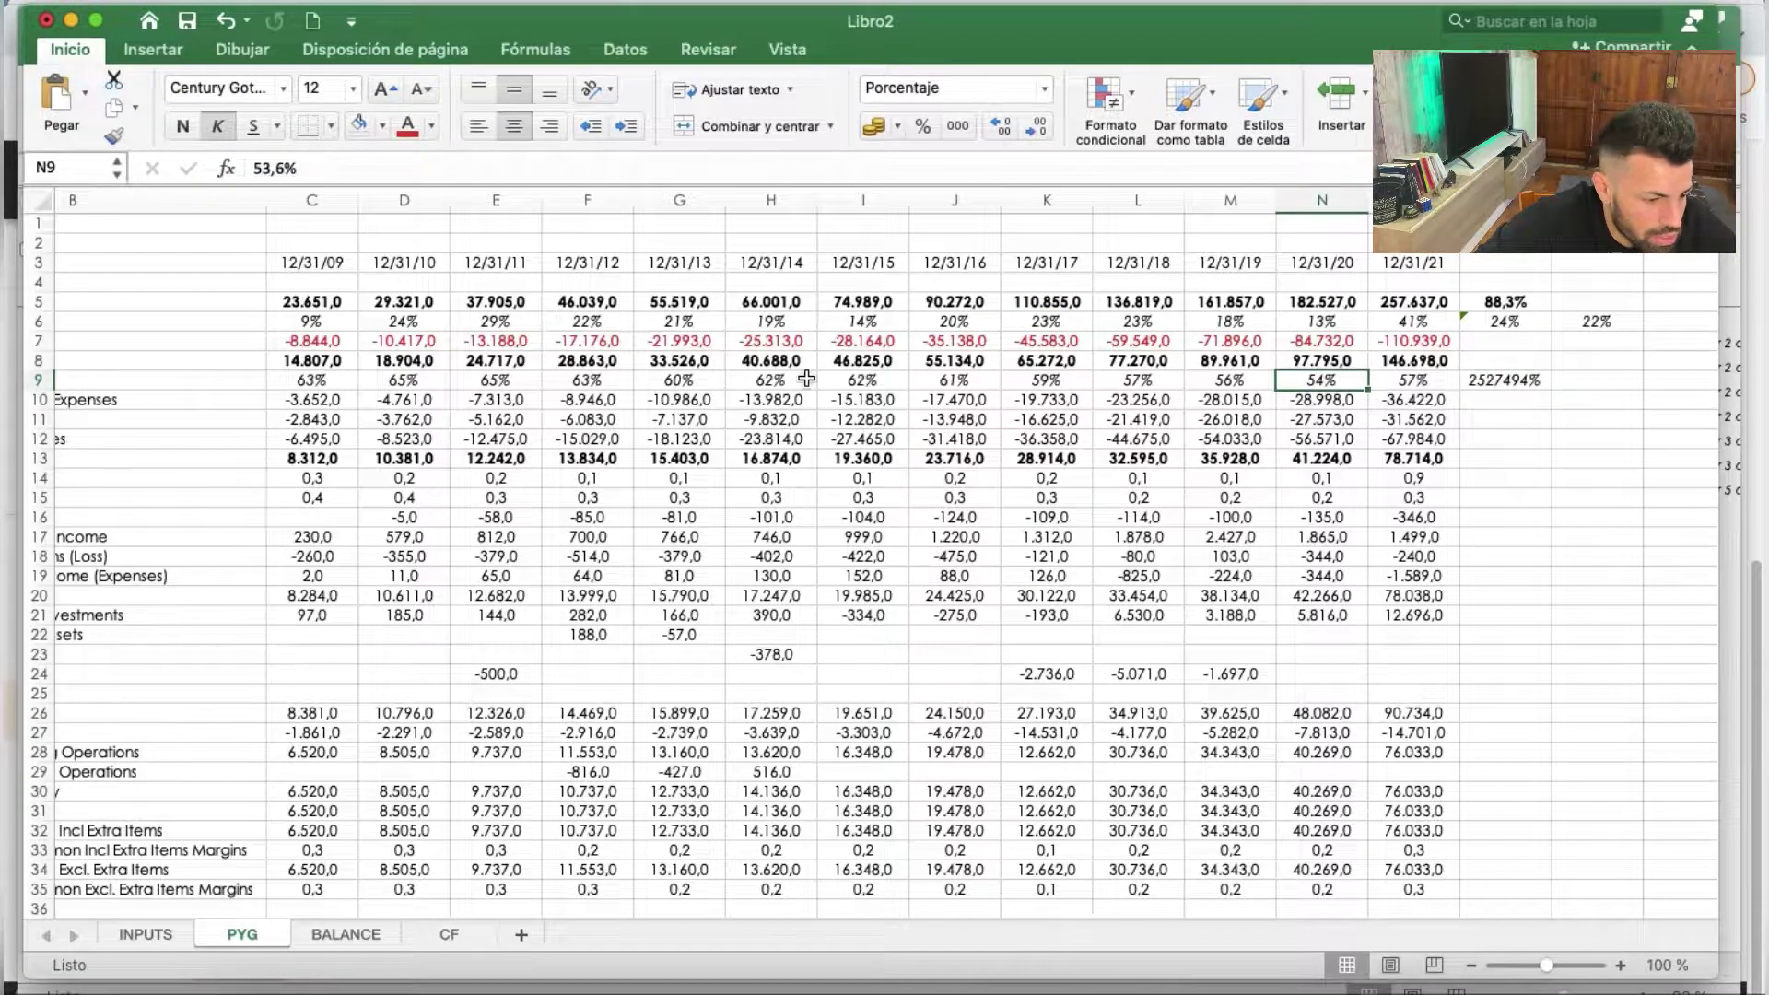
left_click(954, 419)
left_click(113, 136)
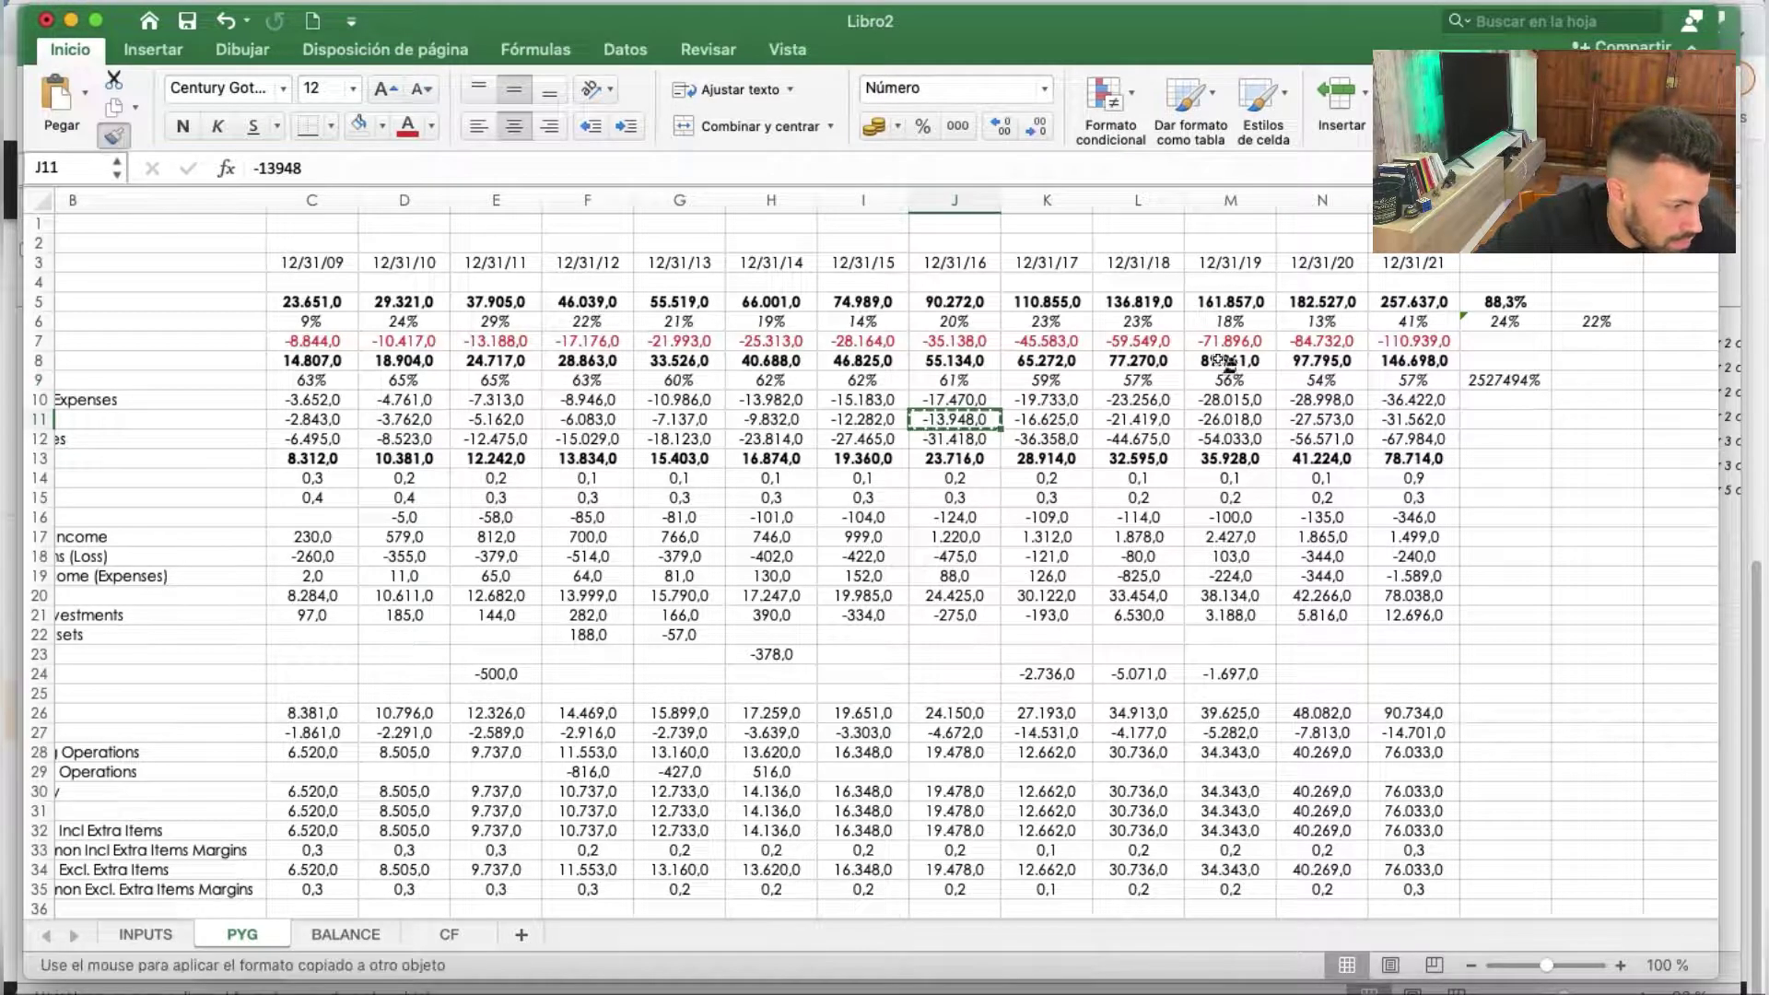
left_click(1504, 381)
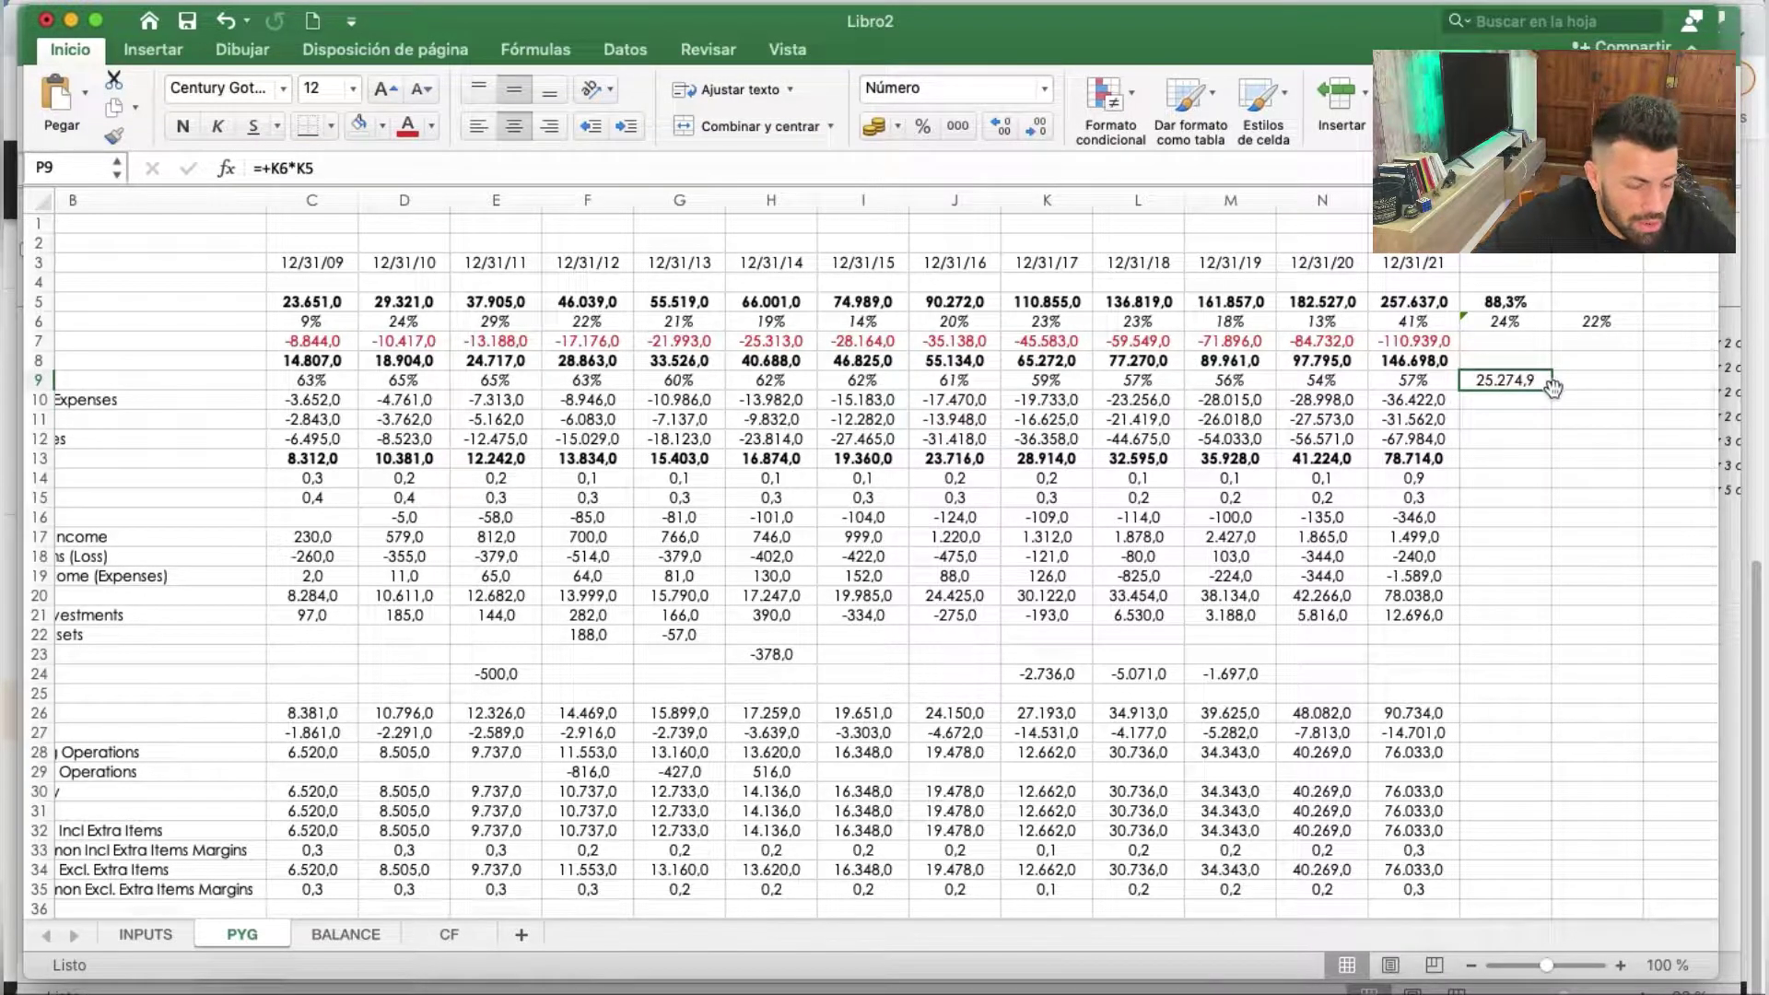
Copy the P9 calculation into Q9 as =+L6*L5, giving 32.015,6
mouse_move(1543, 389)
left_mouse_down()
mouse_move(1636, 389)
mouse_move(1548, 398)
left_mouse_up()
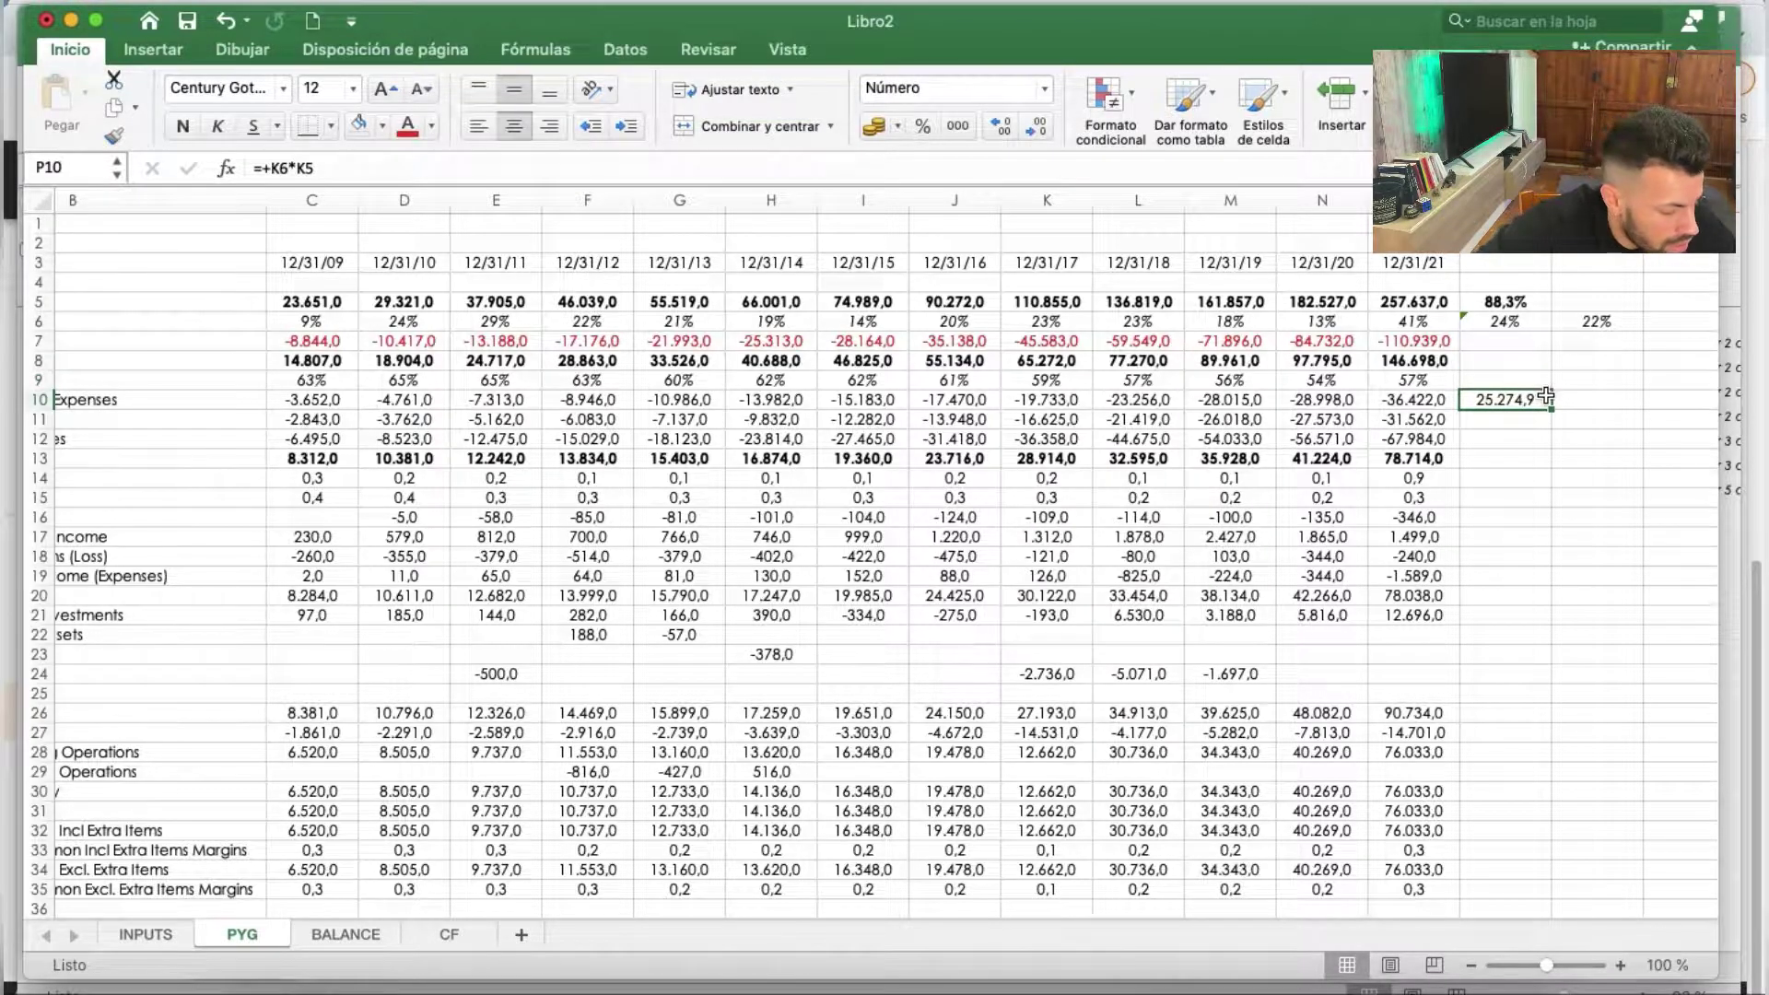
key("ctrl+z")
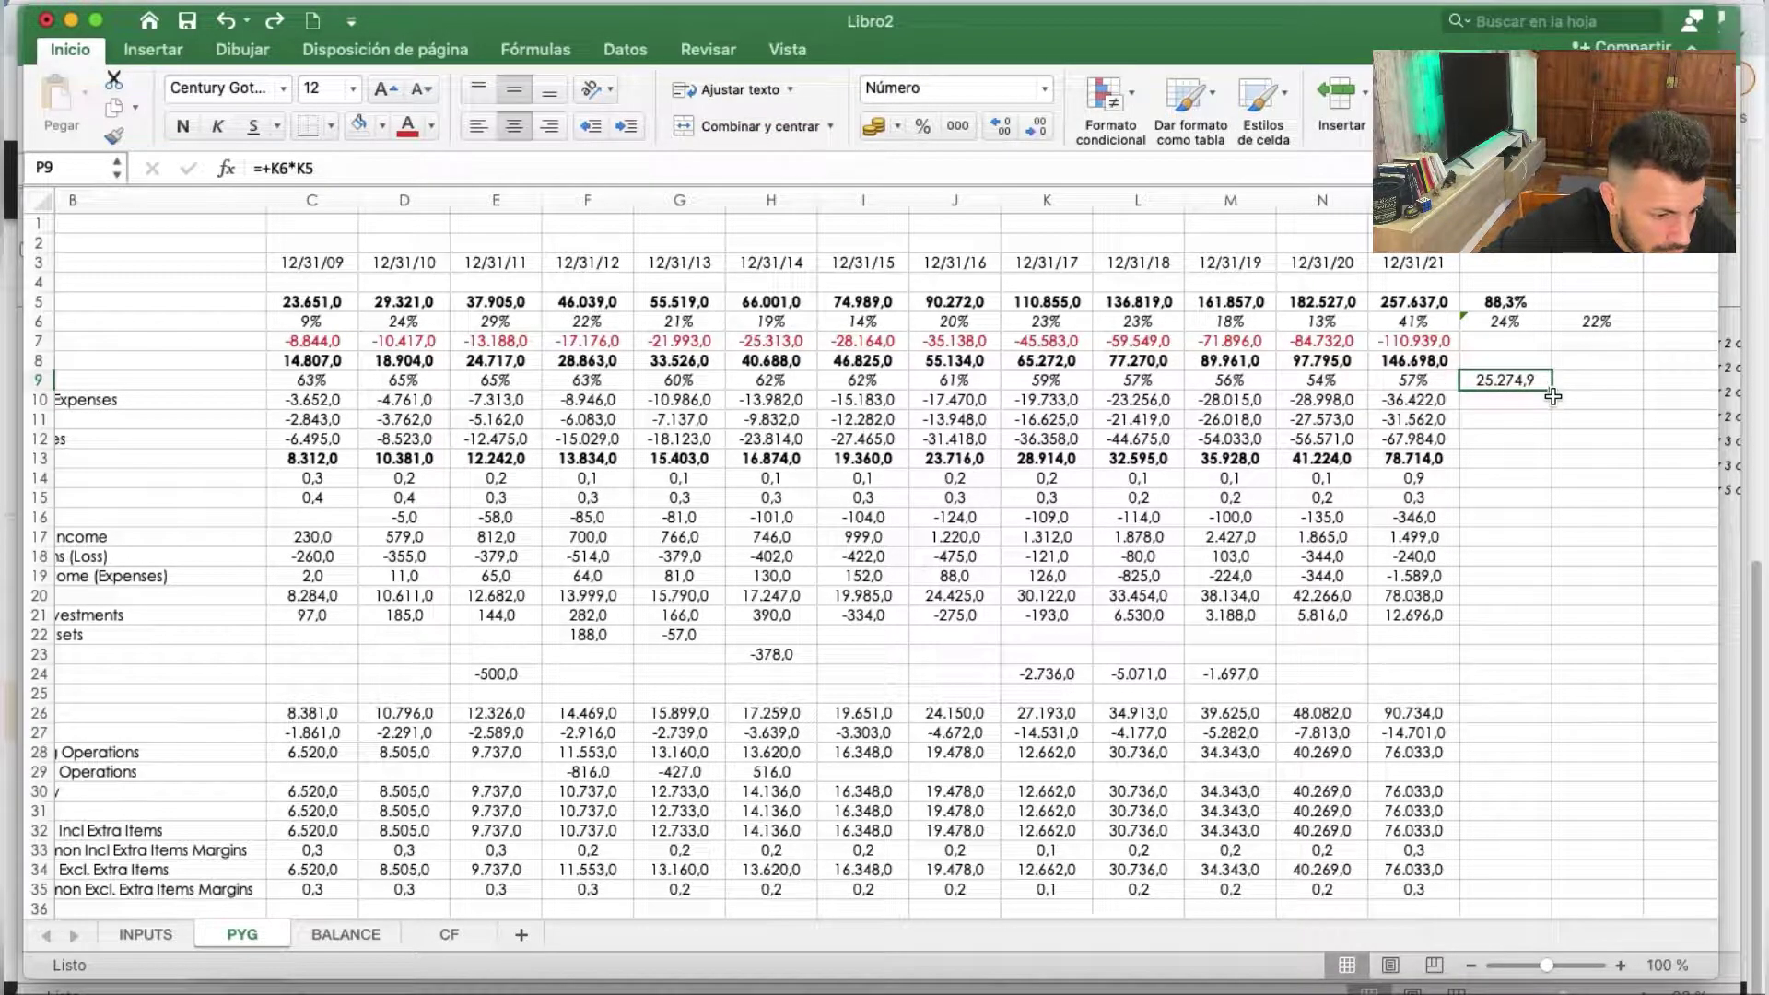
key("ctrl+c")
left_click(1607, 379)
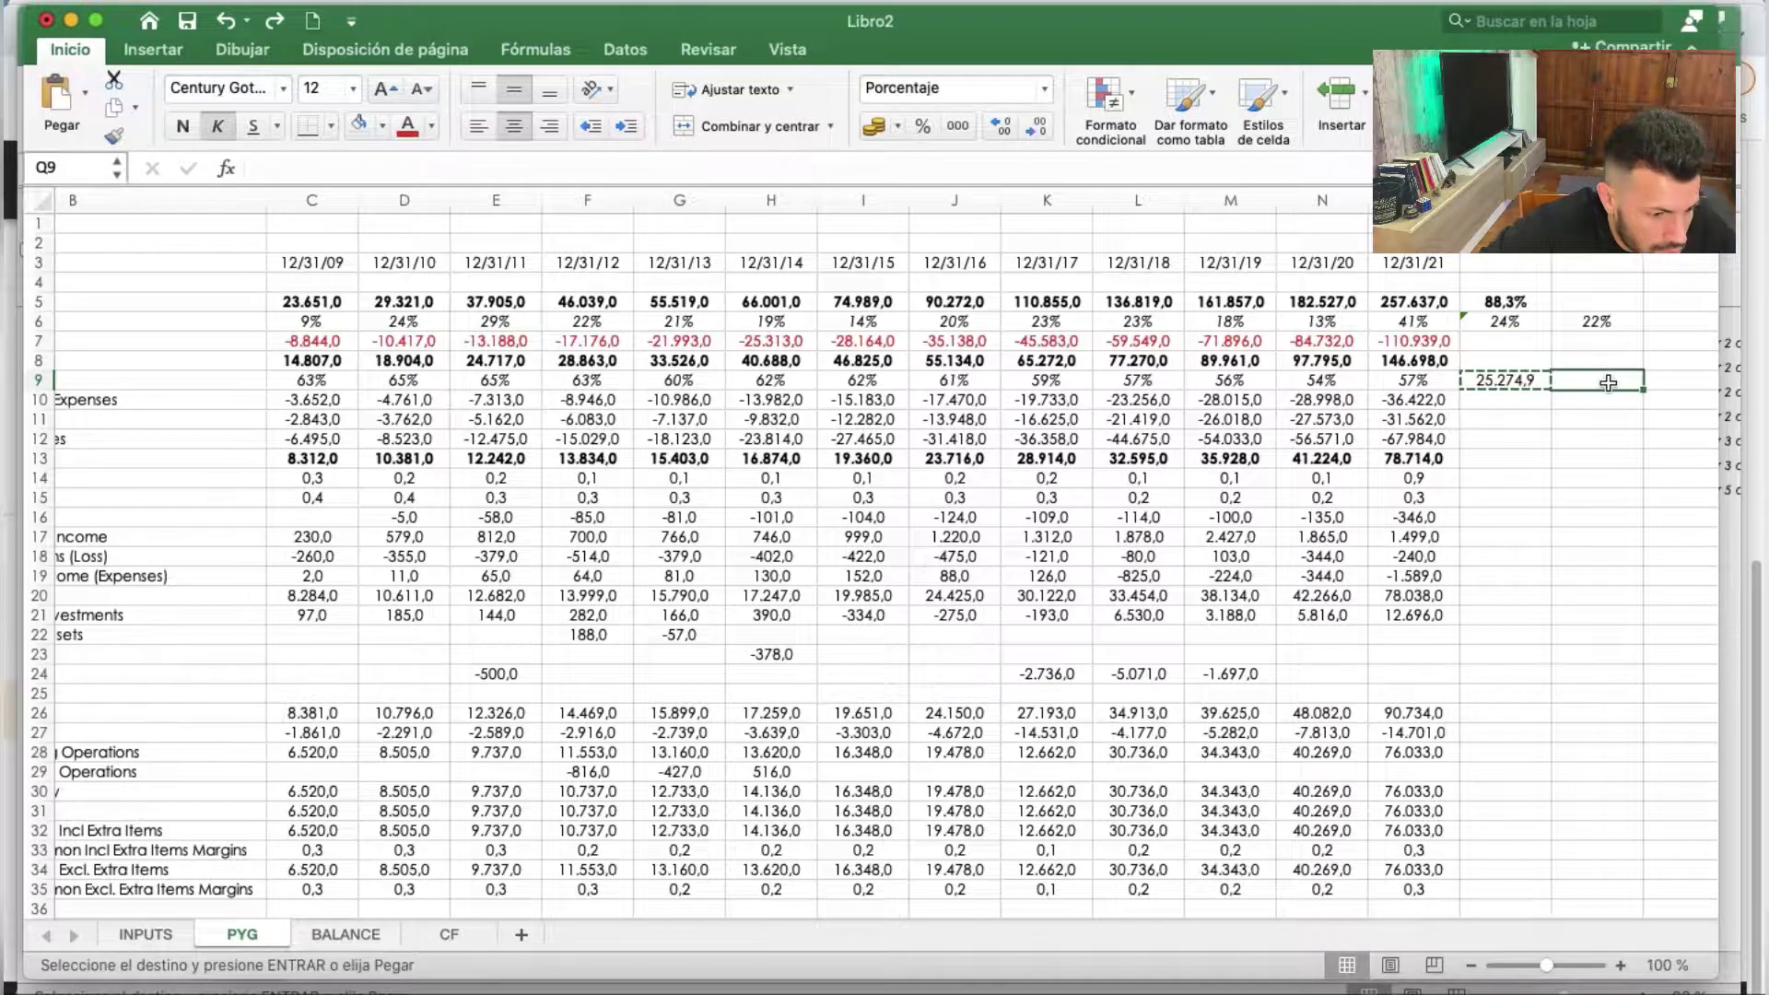
key("ctrl+v")
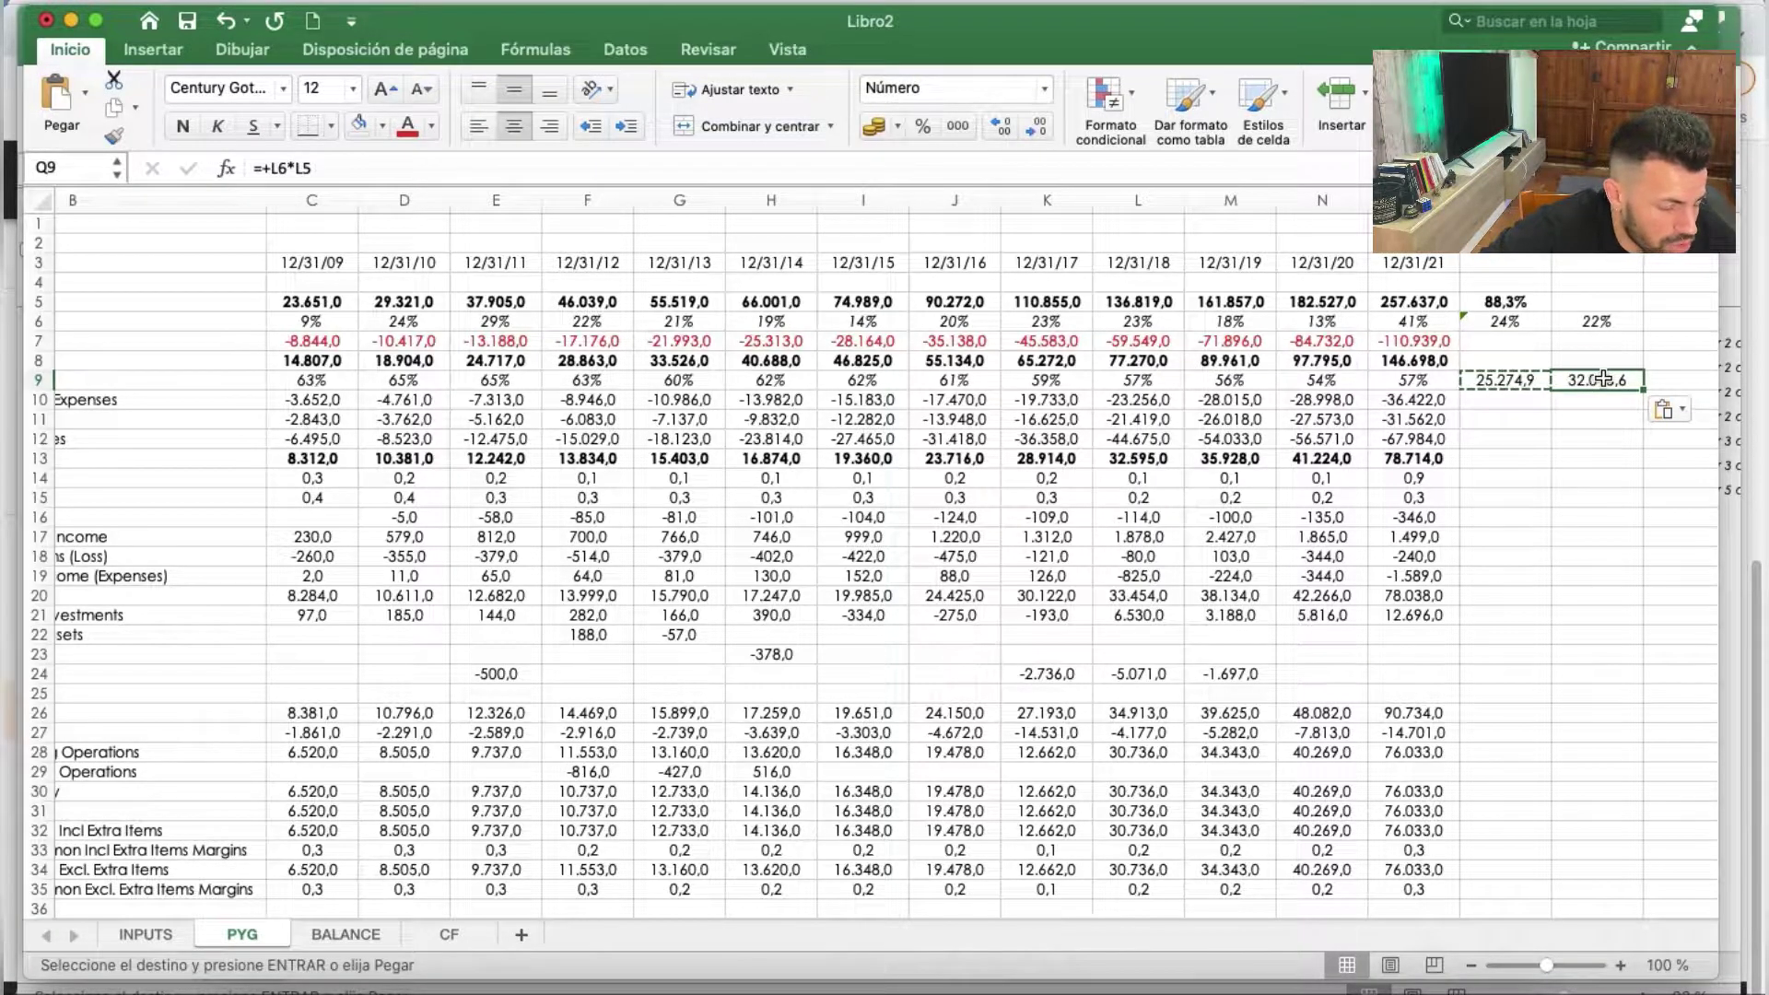
double_click(1602, 381)
key("Escape")
scroll(1601, 387, "right", 3)
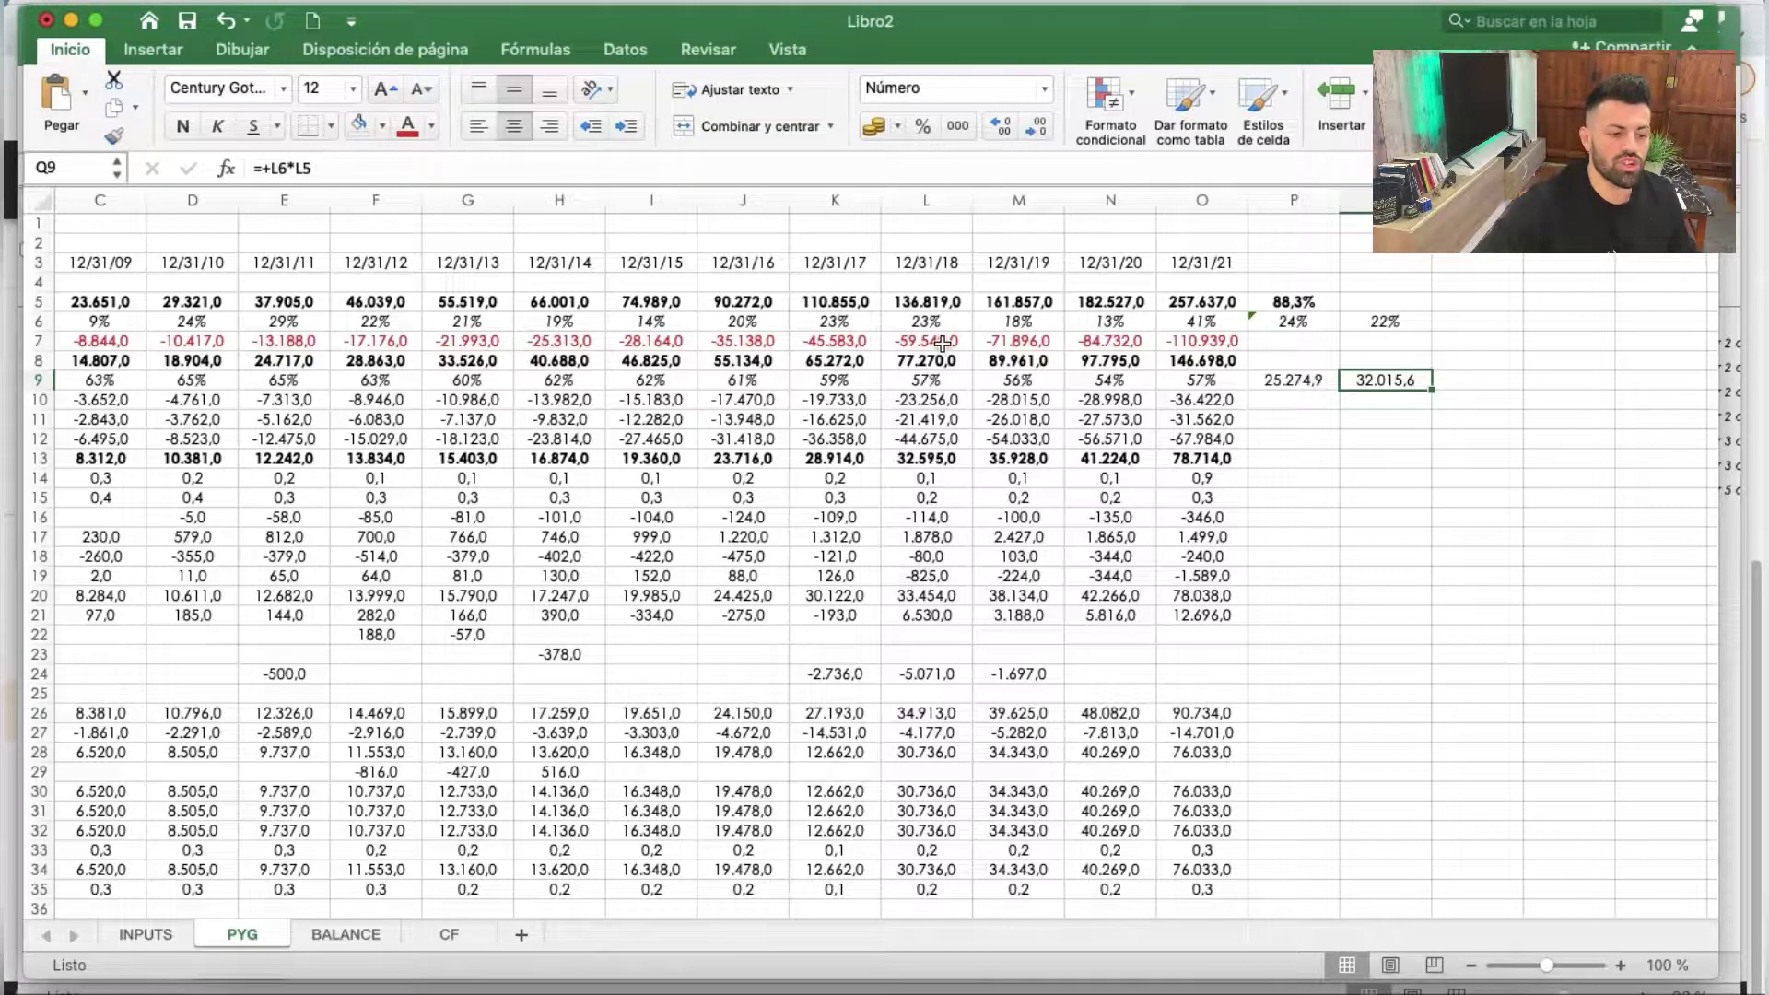
Review the 2017 and 2018 growth figures in K6 and L6
left_click(853, 326)
left_click(946, 325)
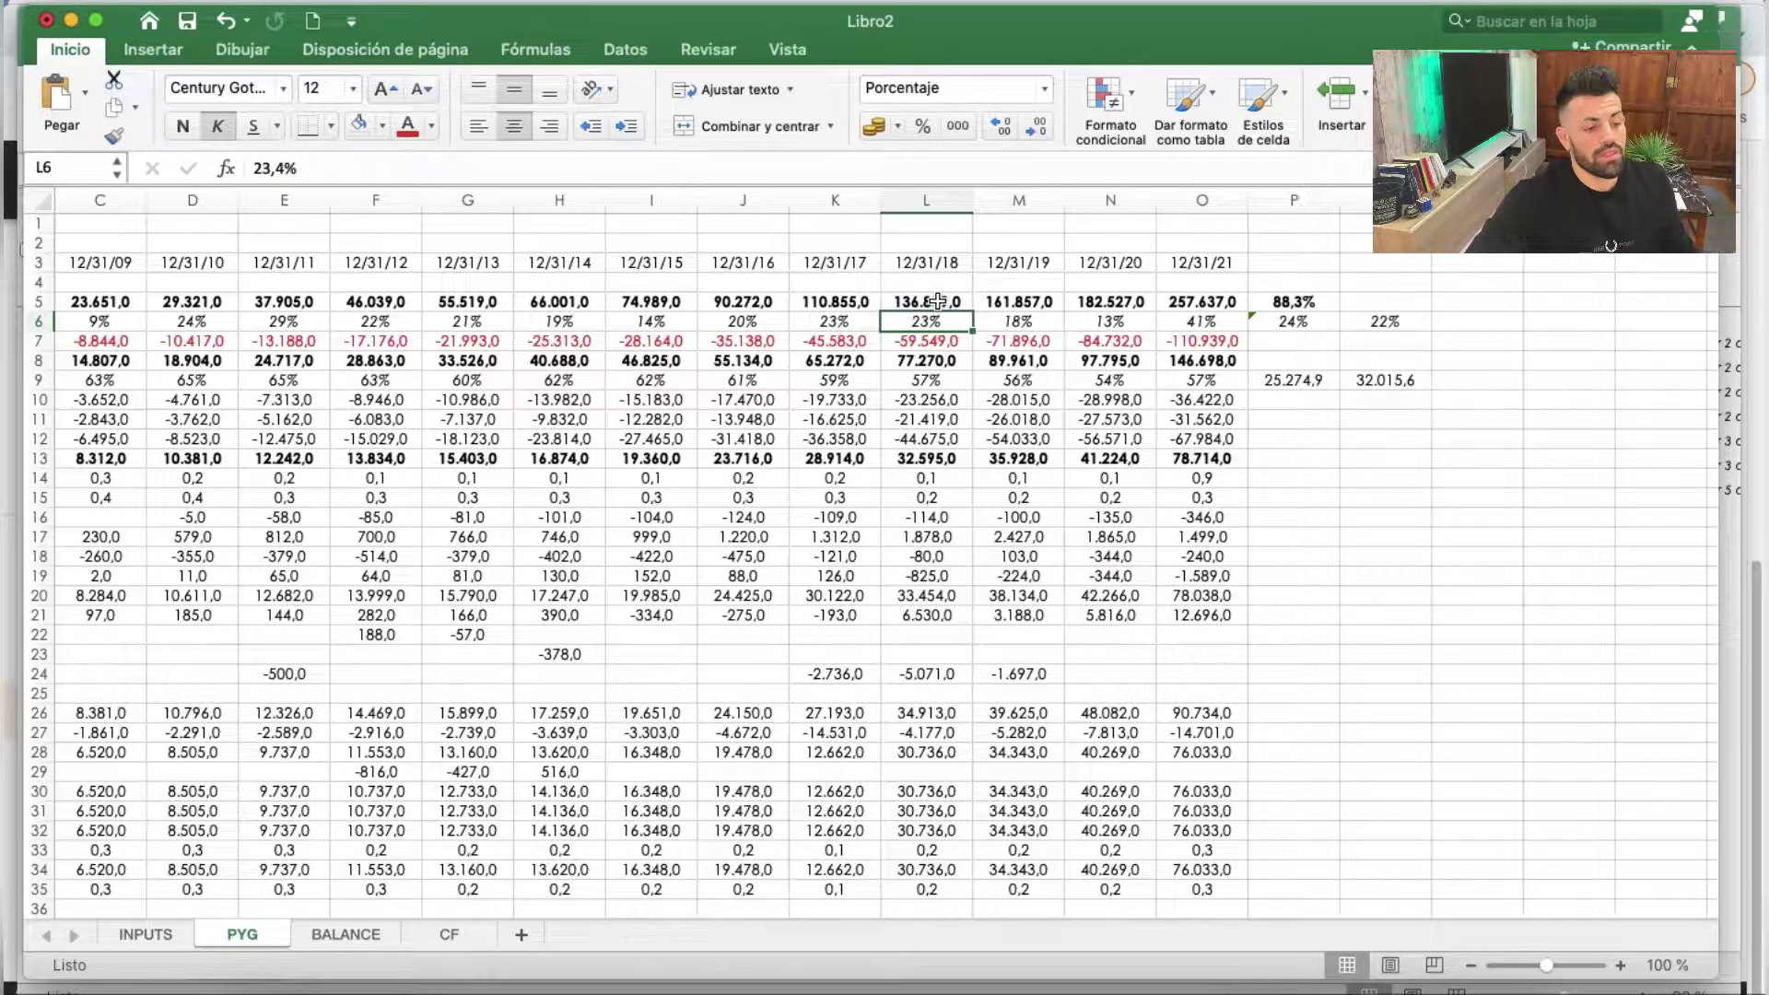
left_click(829, 317)
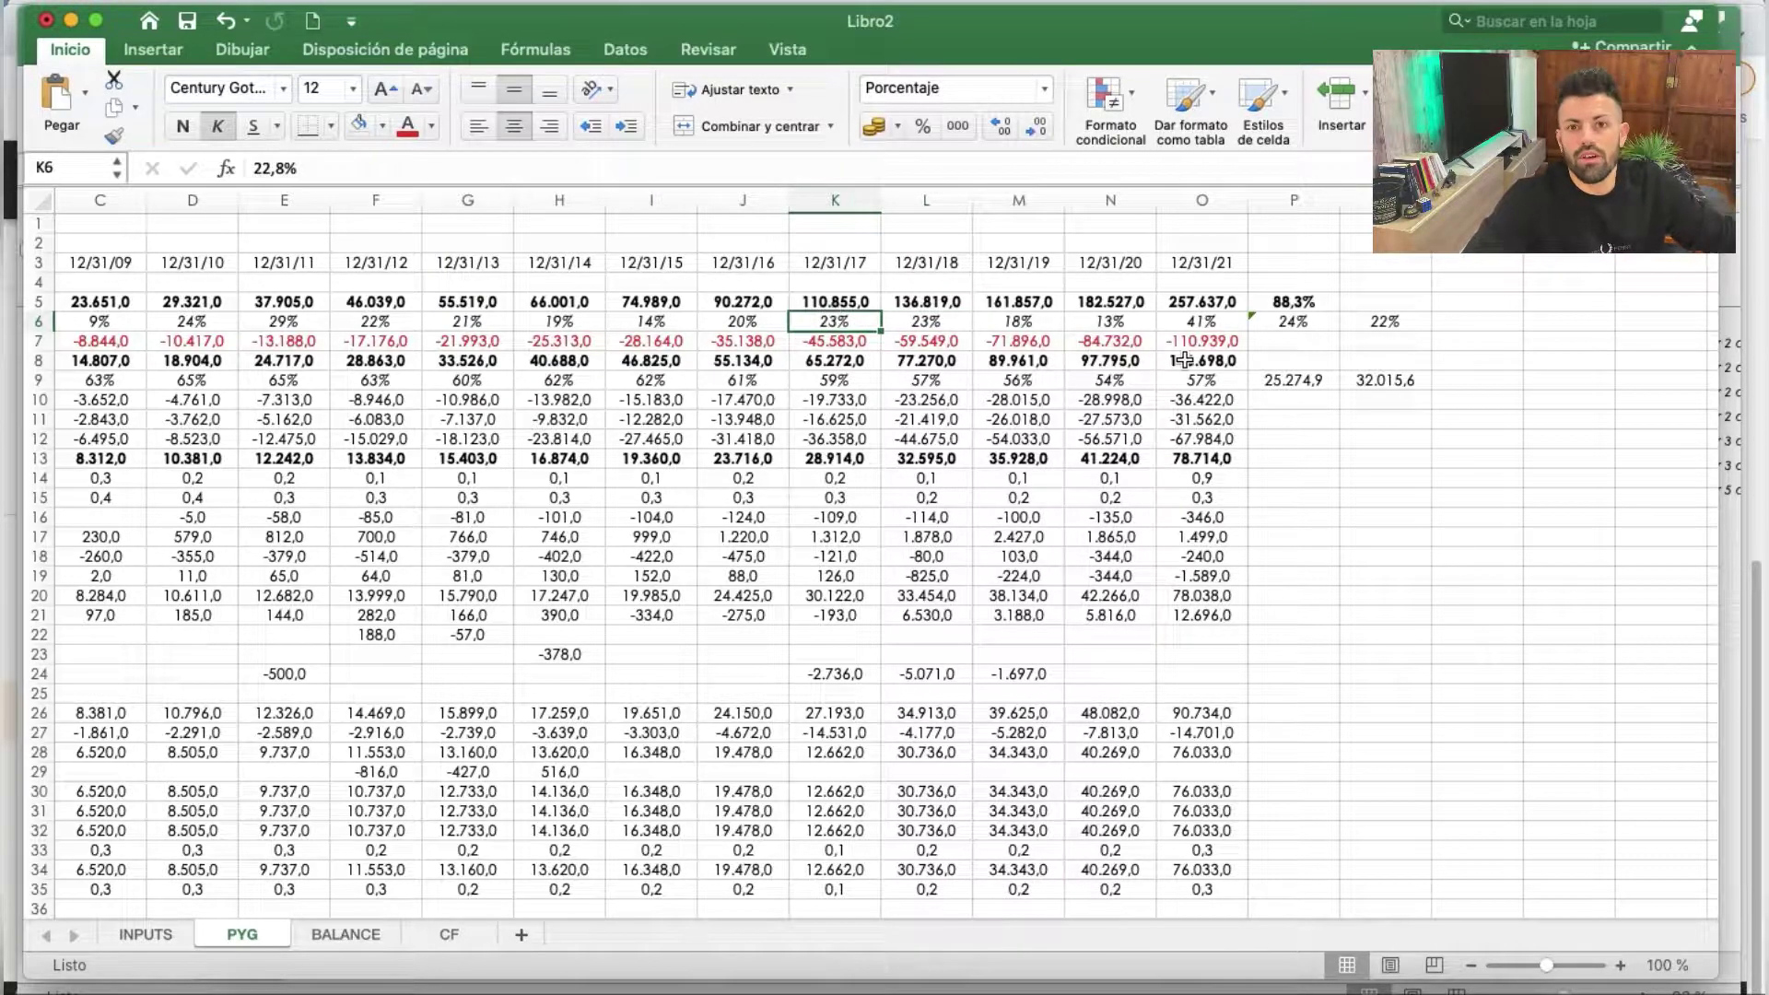
Enter =+(O5/L5) in Q5, giving a 2021-to-2018 revenue ratio of 1,88304987
left_click(1396, 302)
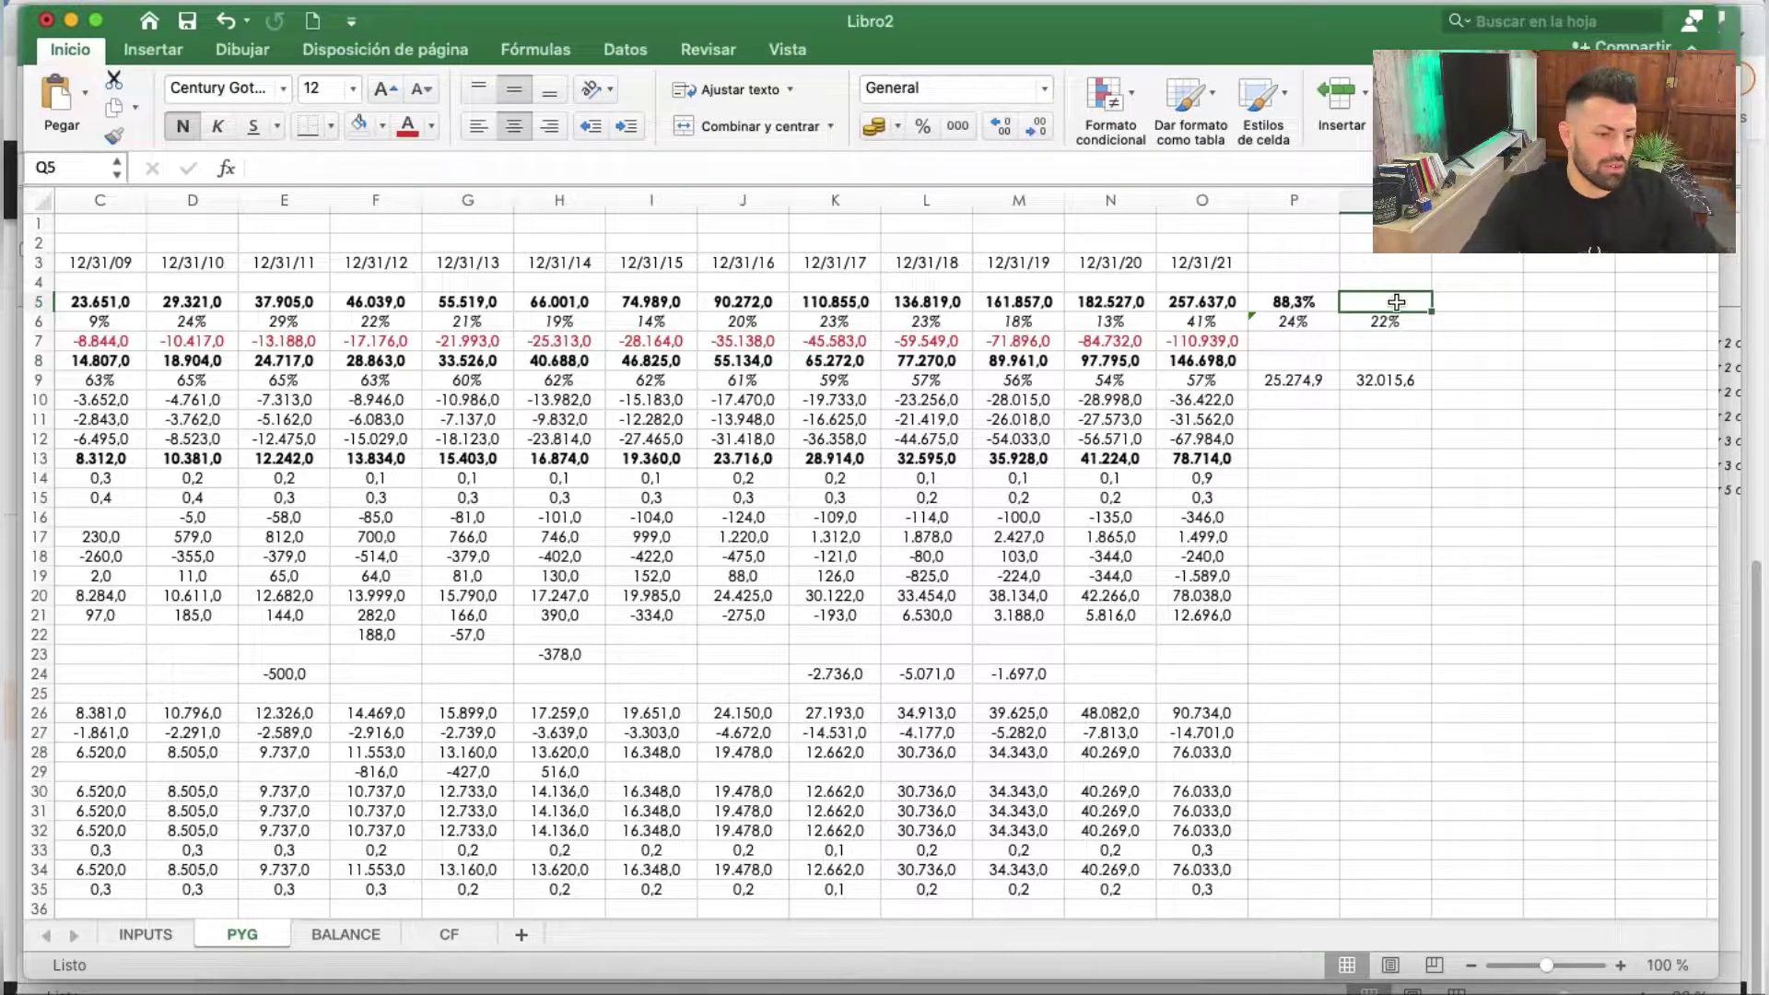
type("+")
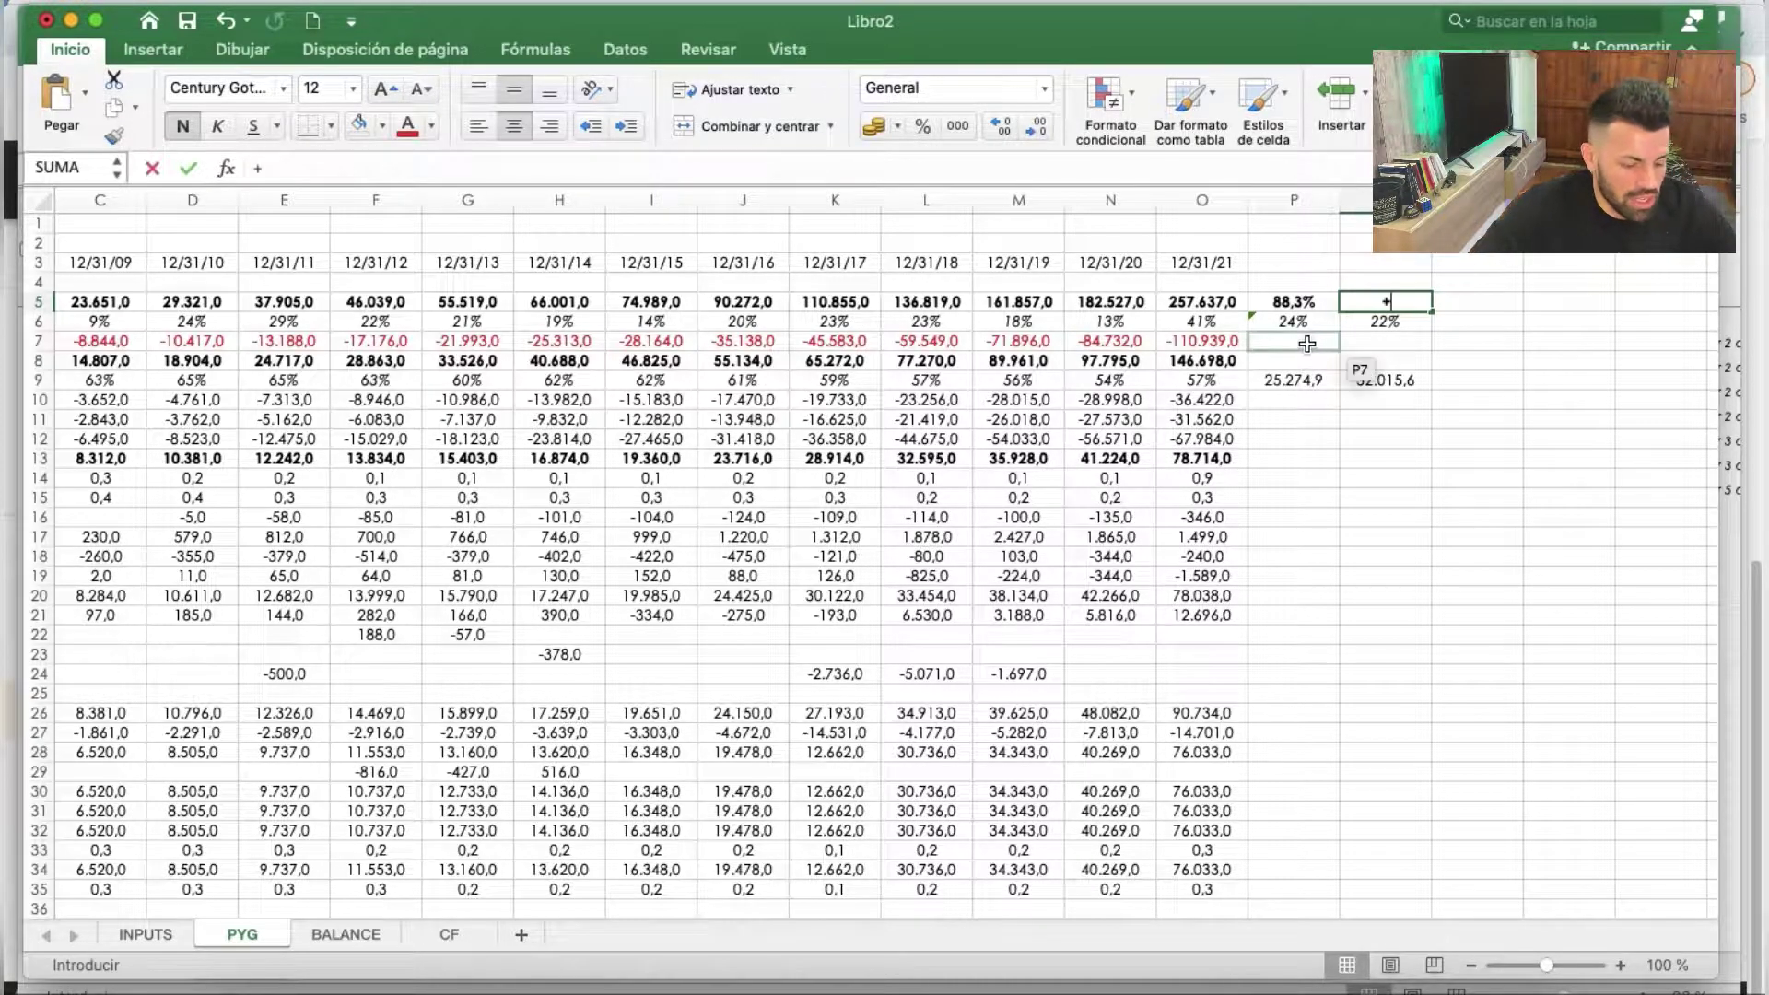
left_click(1216, 300)
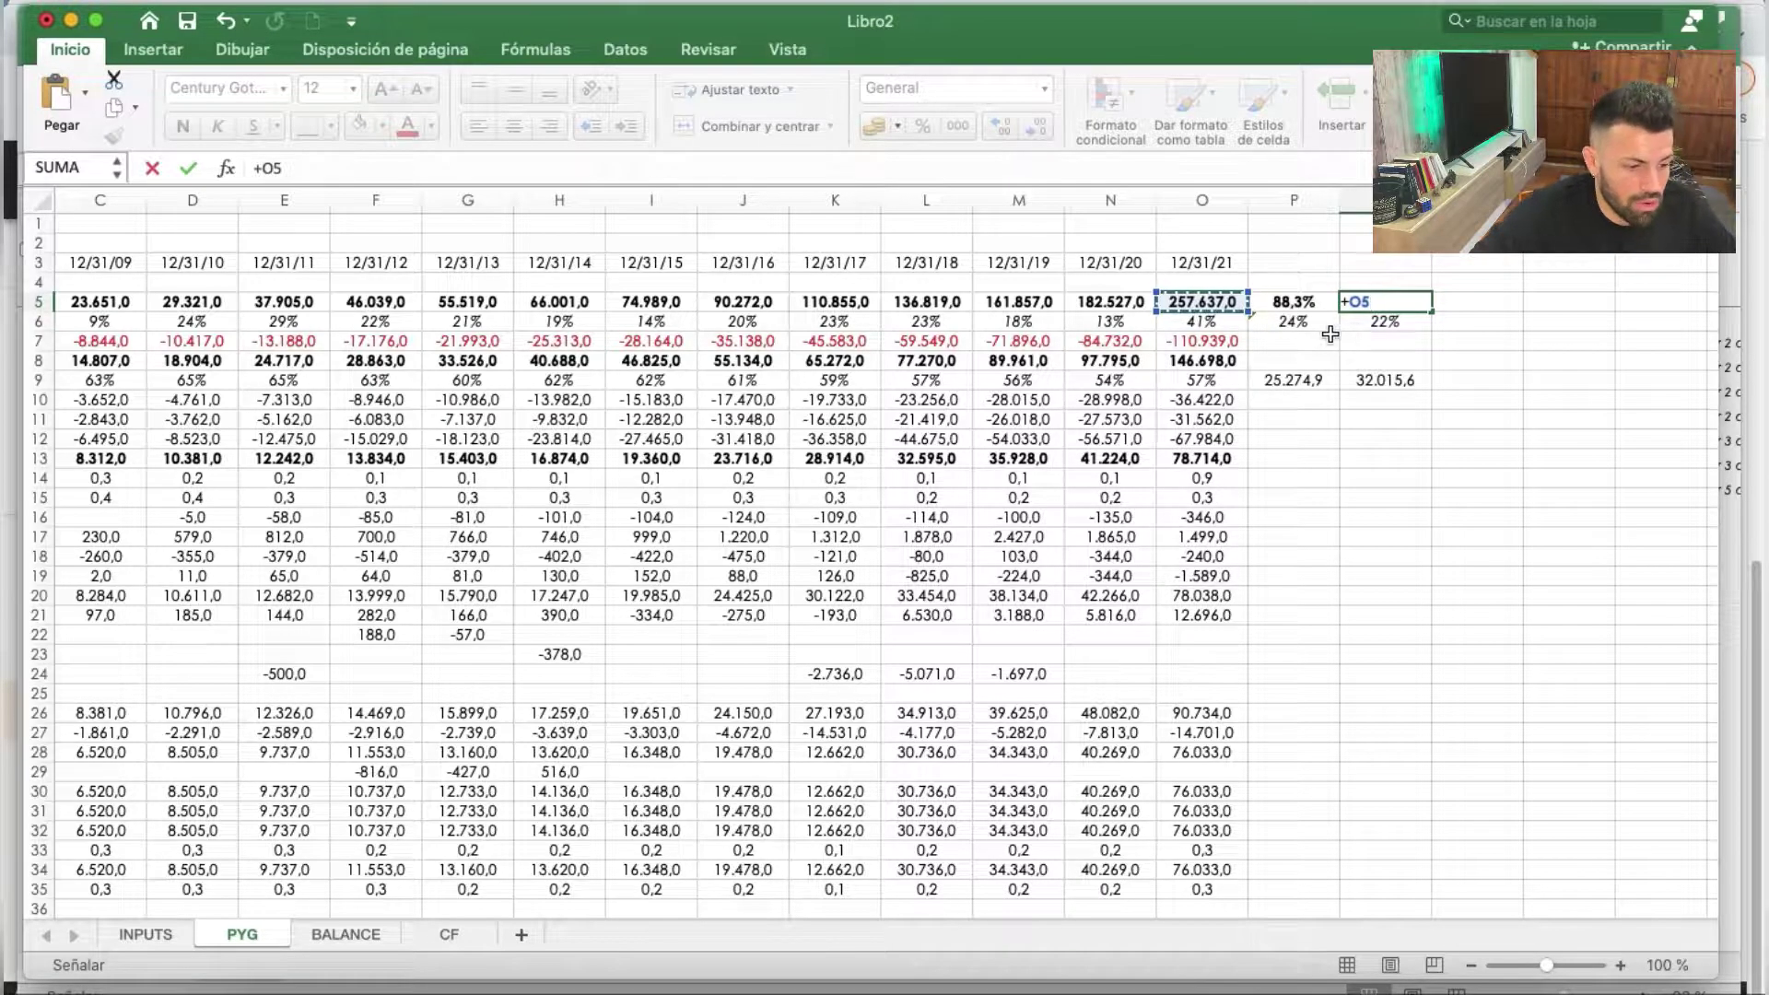
type("/")
left_click(938, 317)
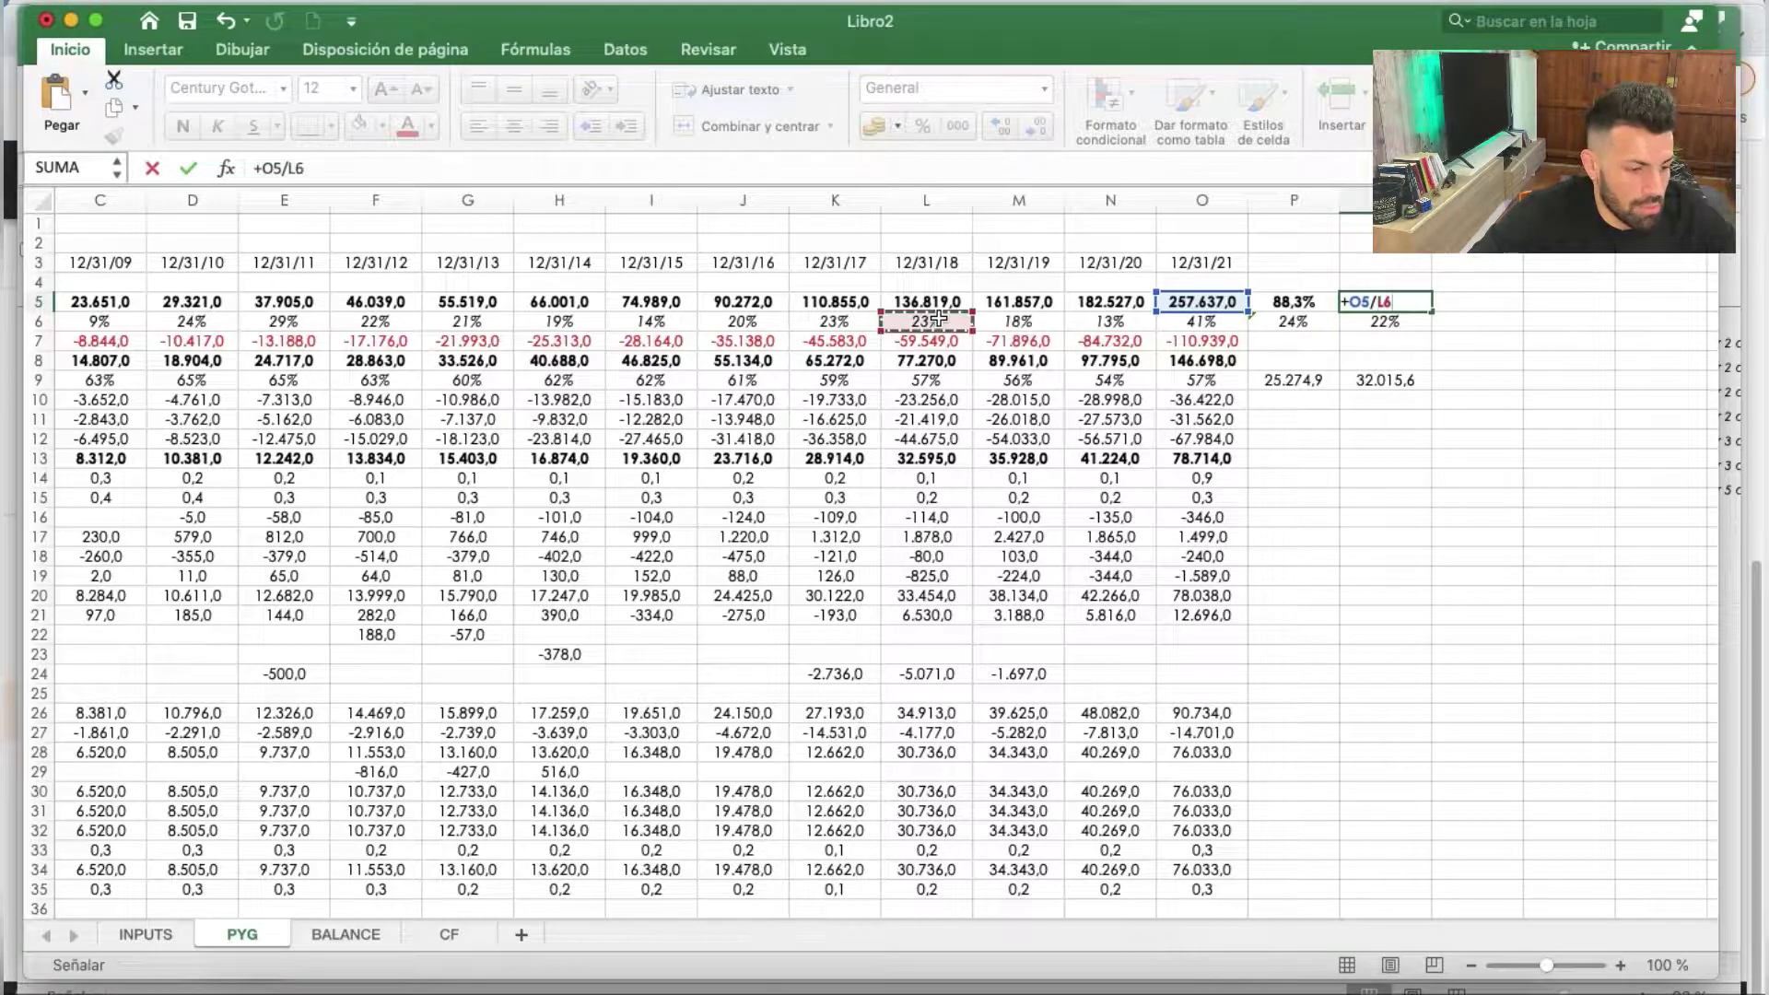
left_click(938, 301)
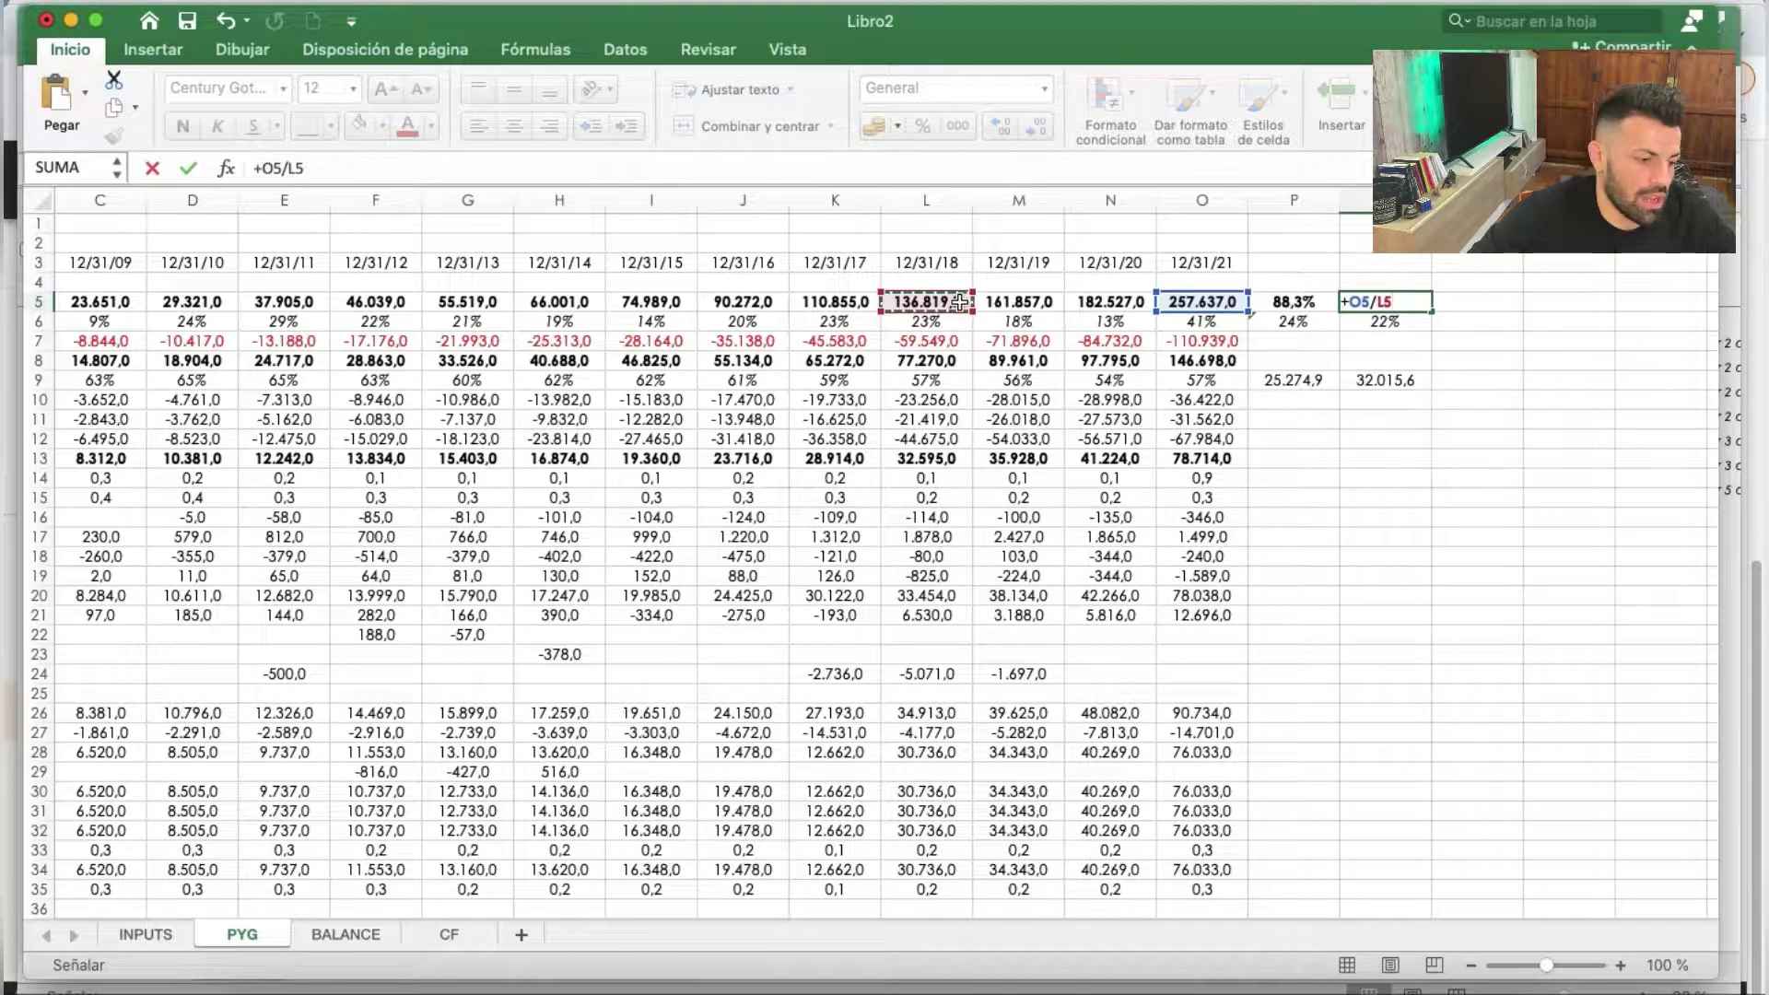
type(")")
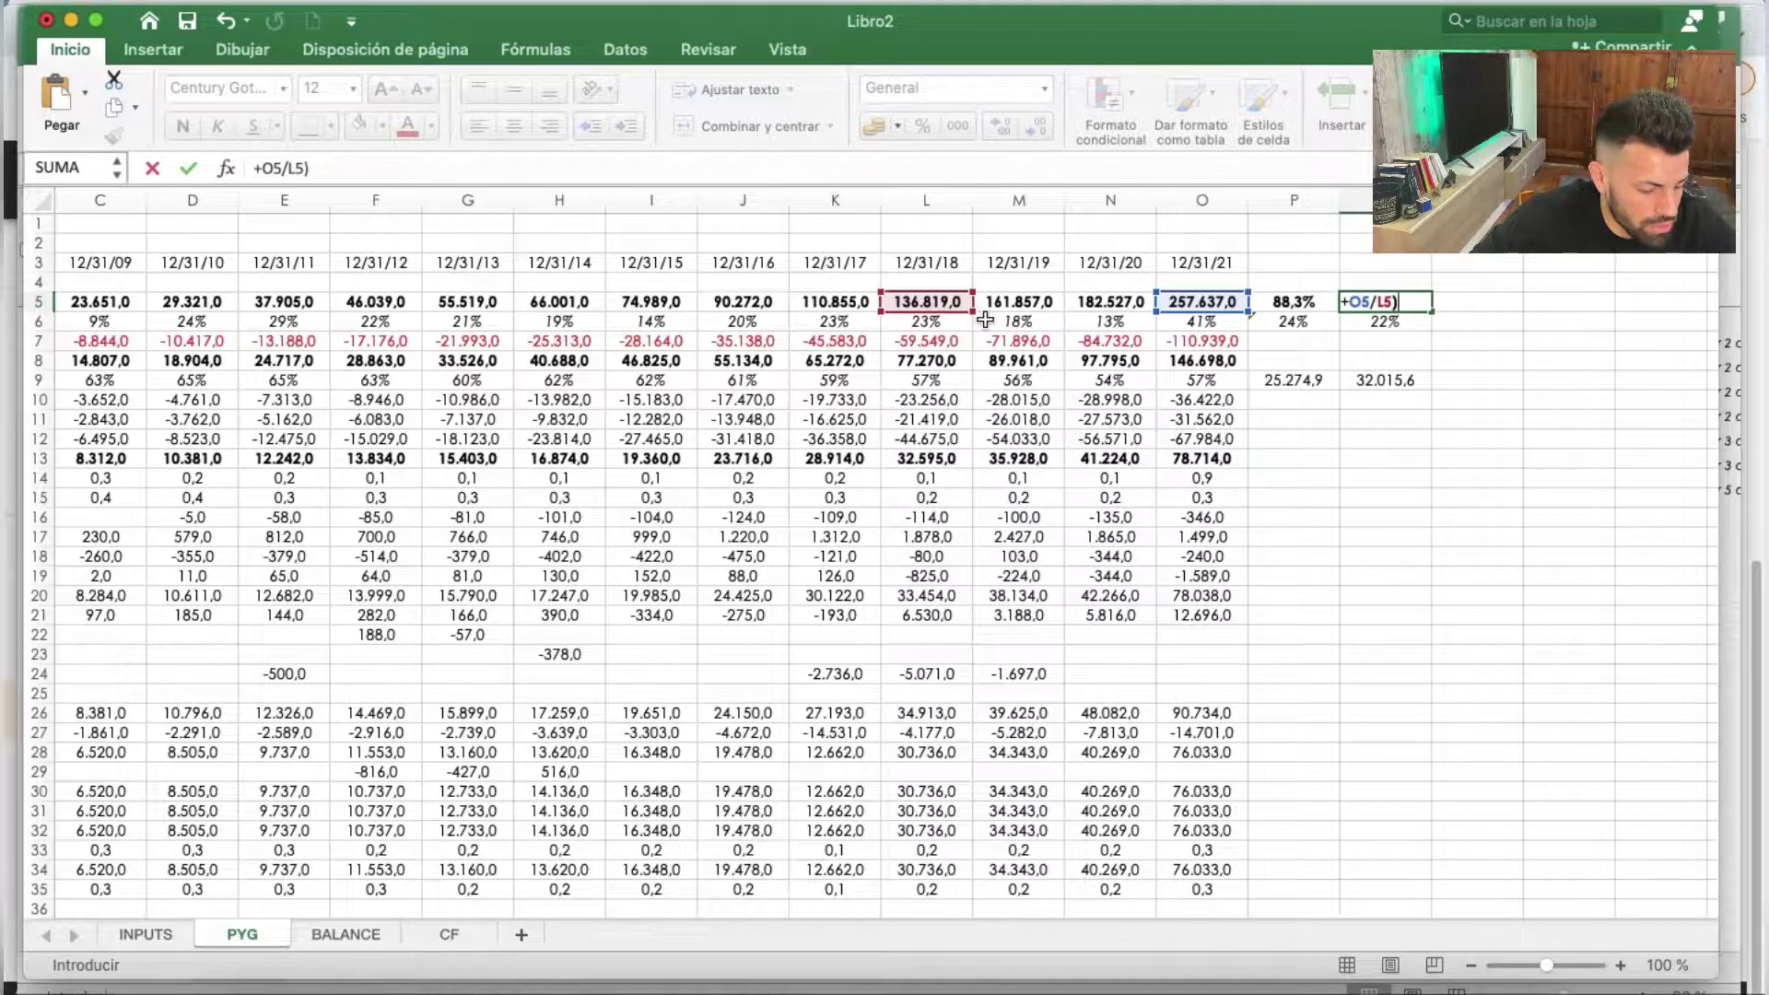
type("(")
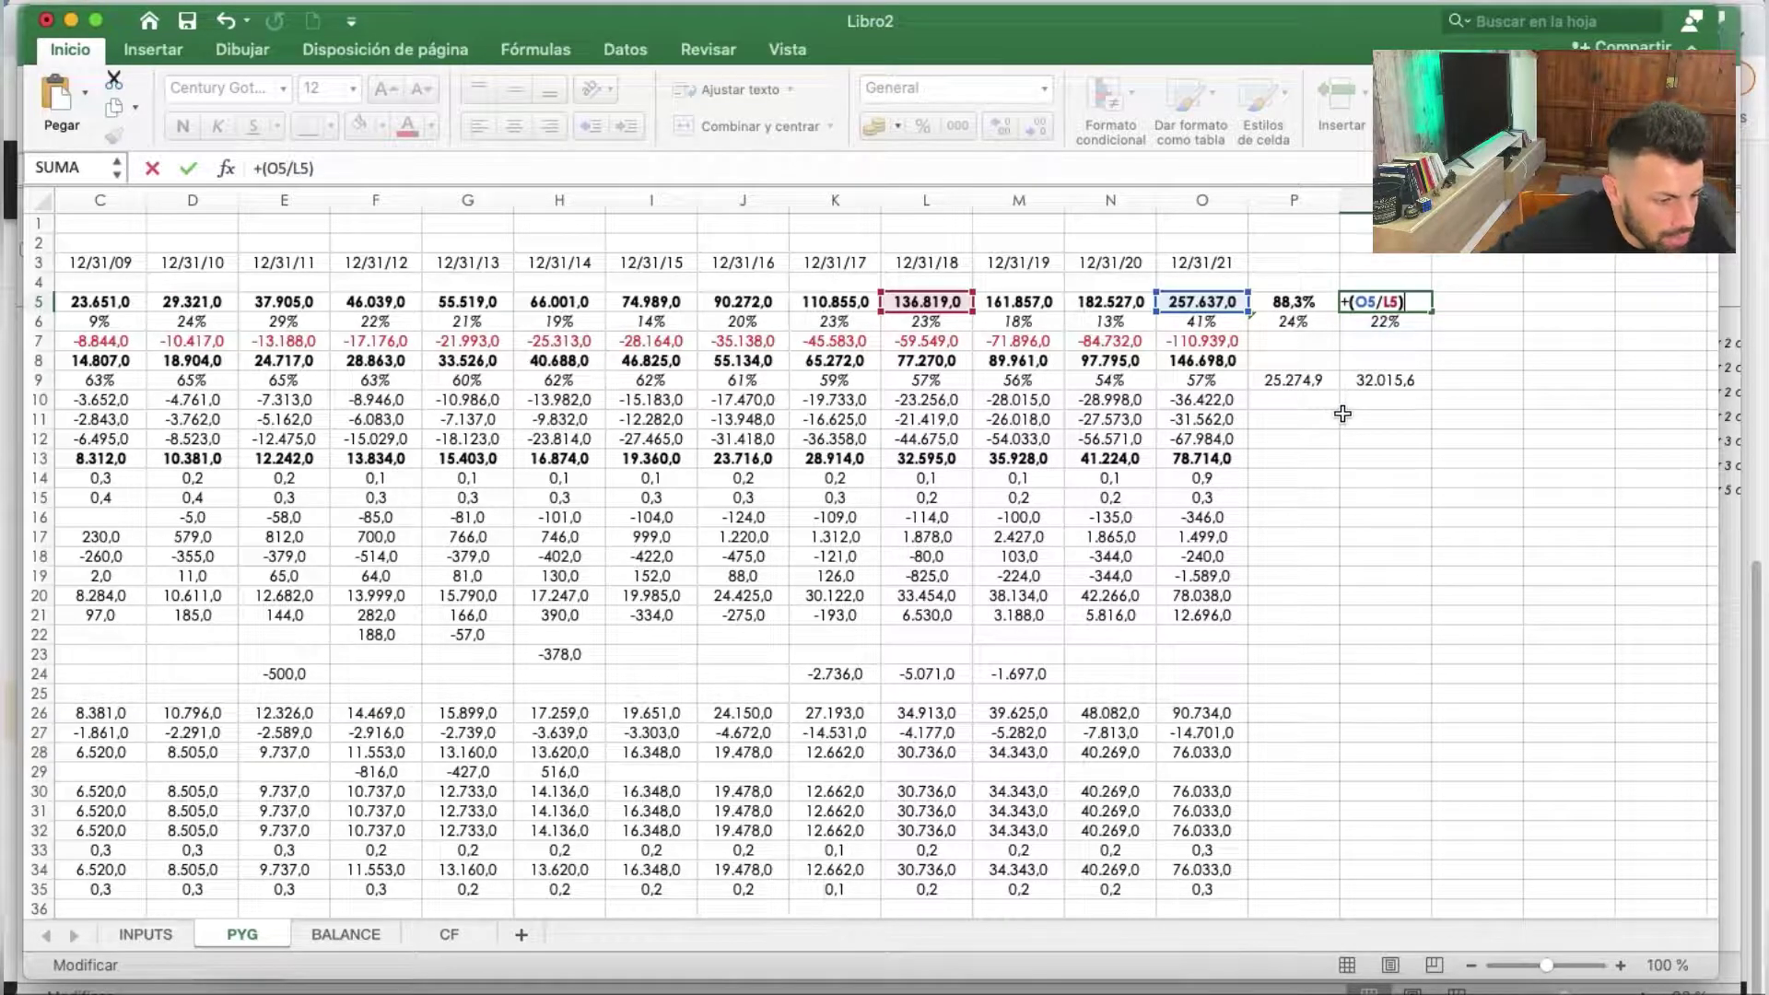
key("Return")
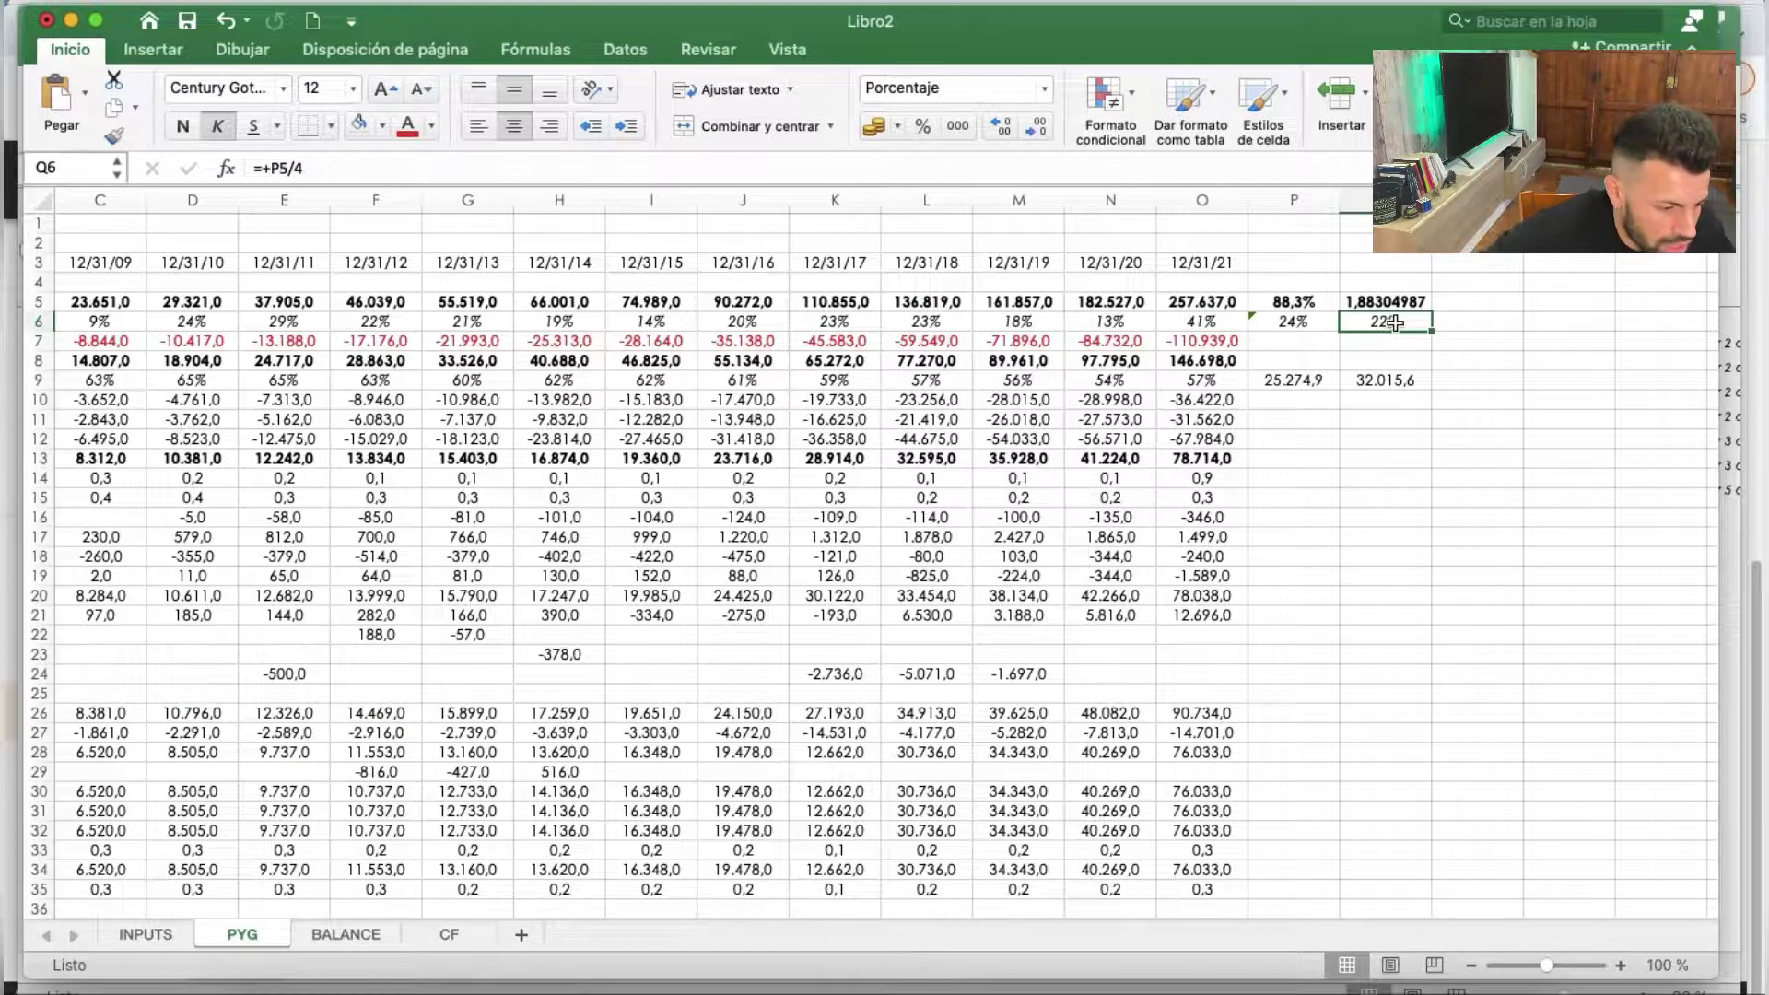
left_click_drag(951, 307, 1100, 303)
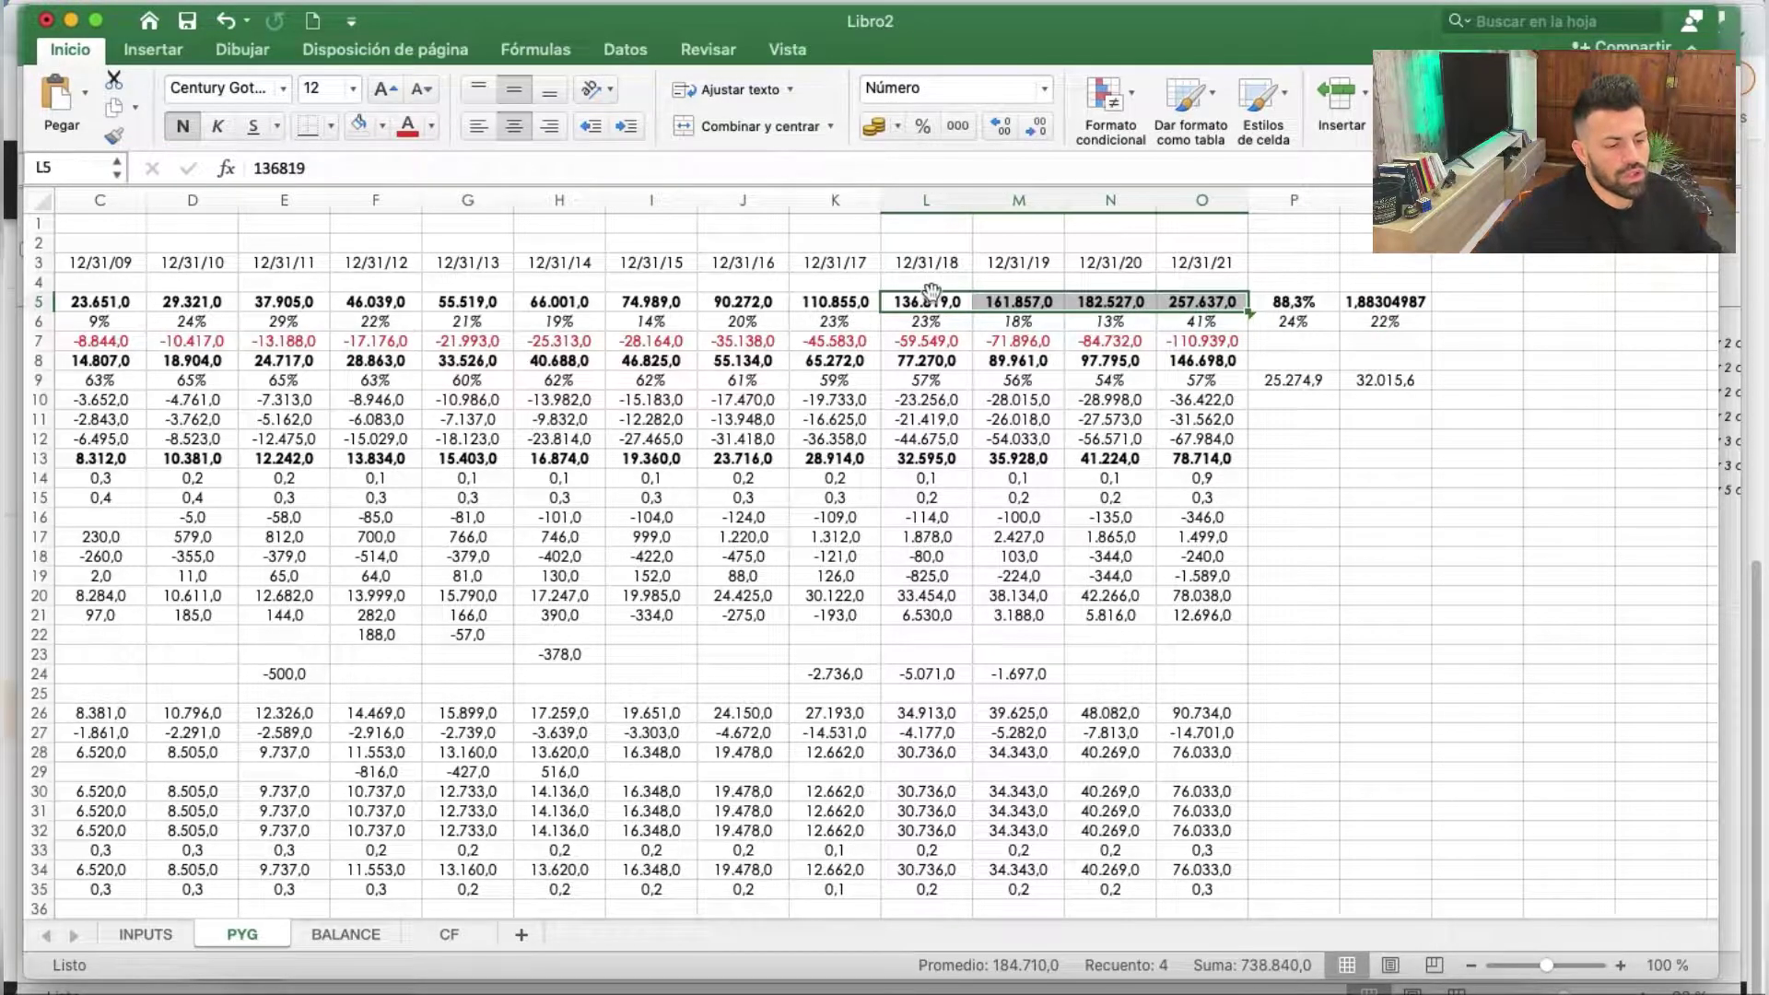
left_click_drag(1101, 302, 926, 307)
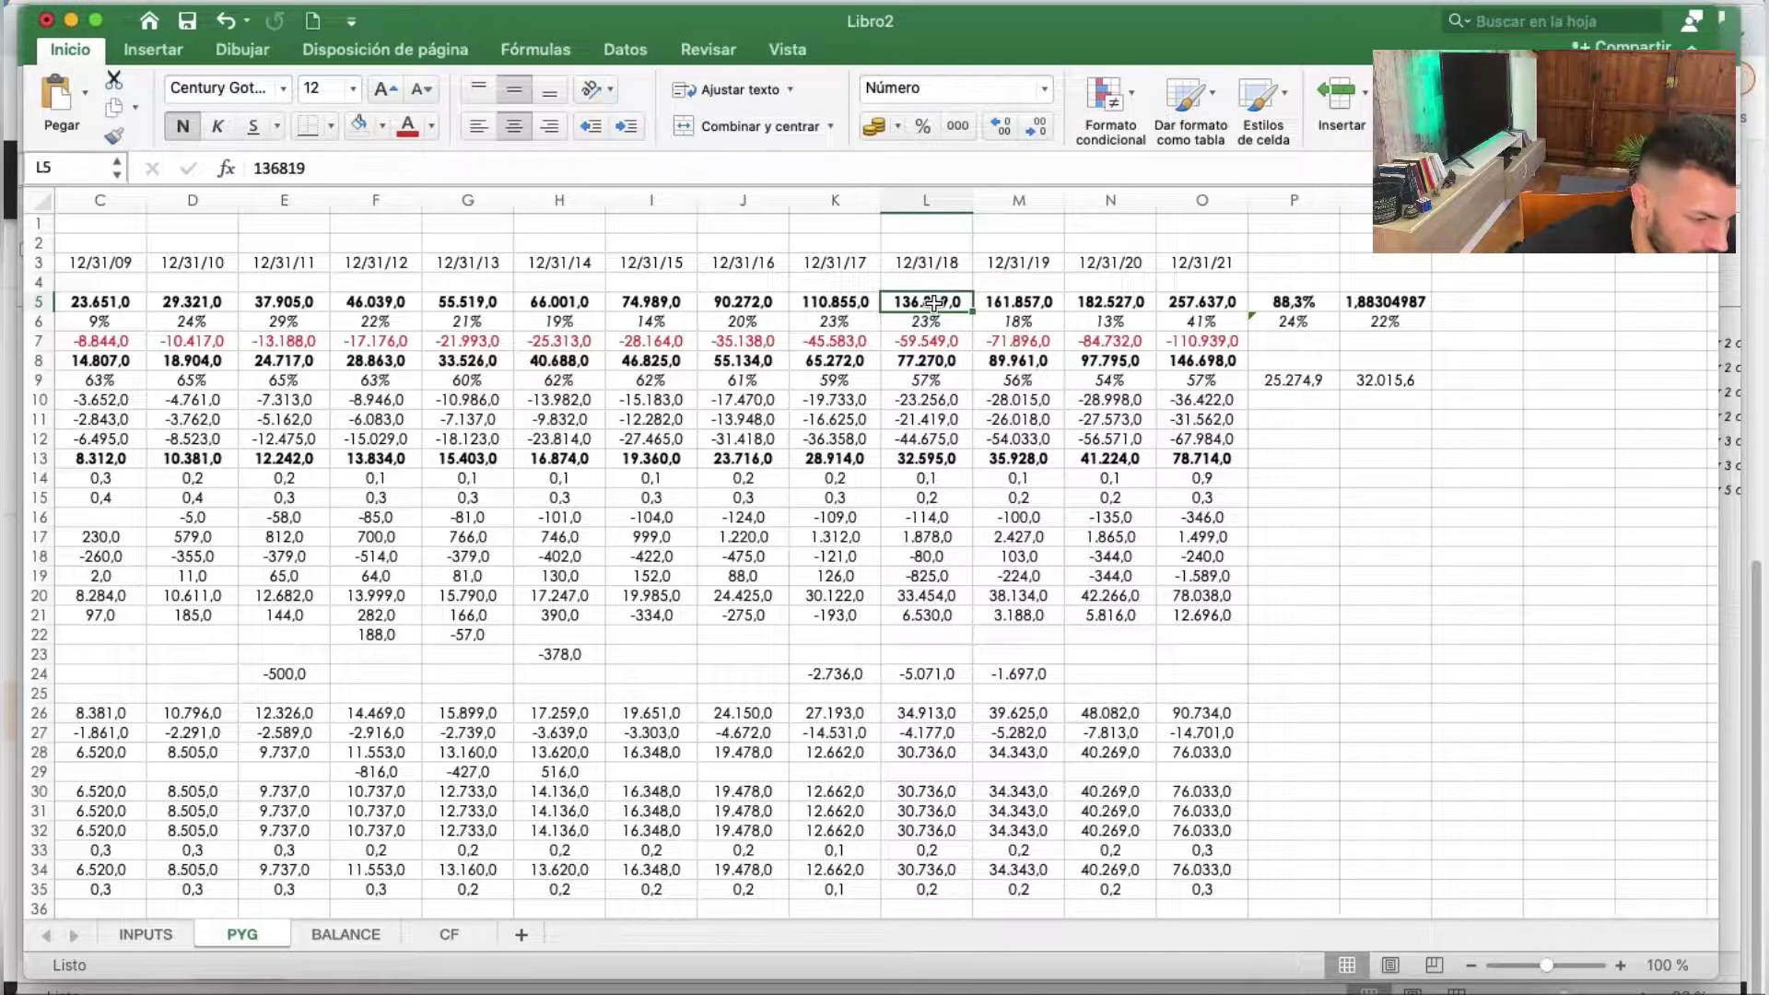
left_click(1025, 303)
left_click(1092, 302)
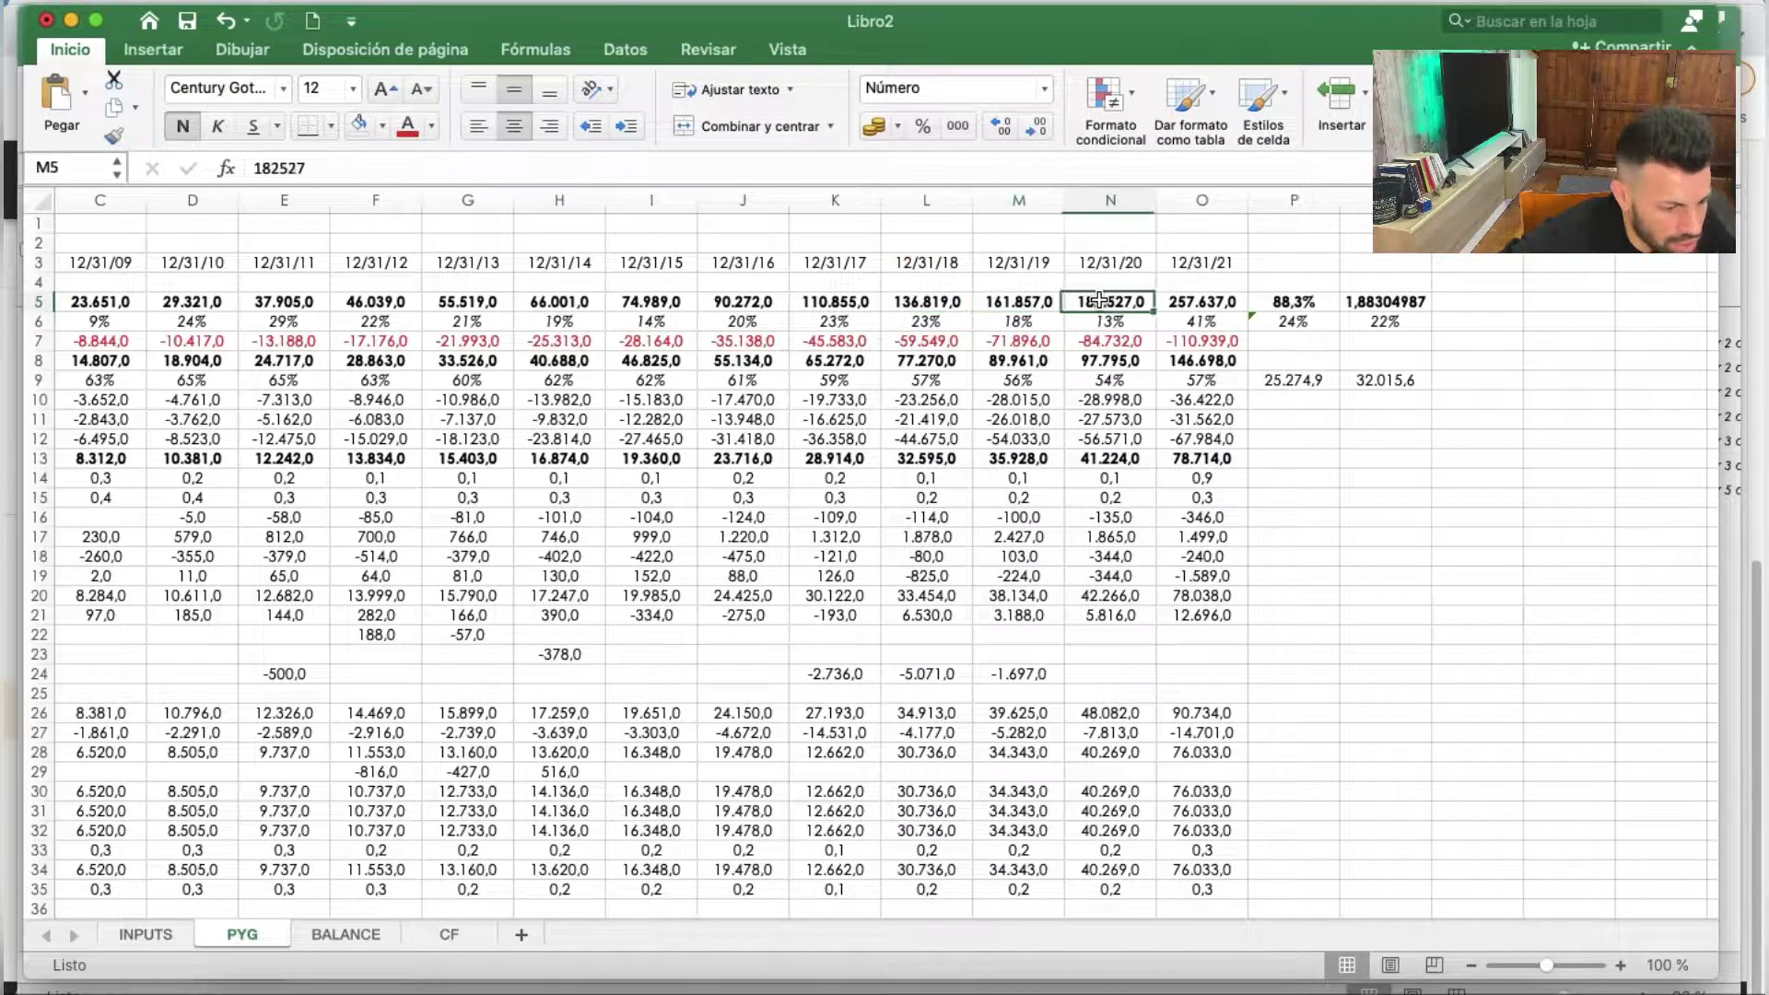
left_click(1179, 302)
double_click(1307, 322)
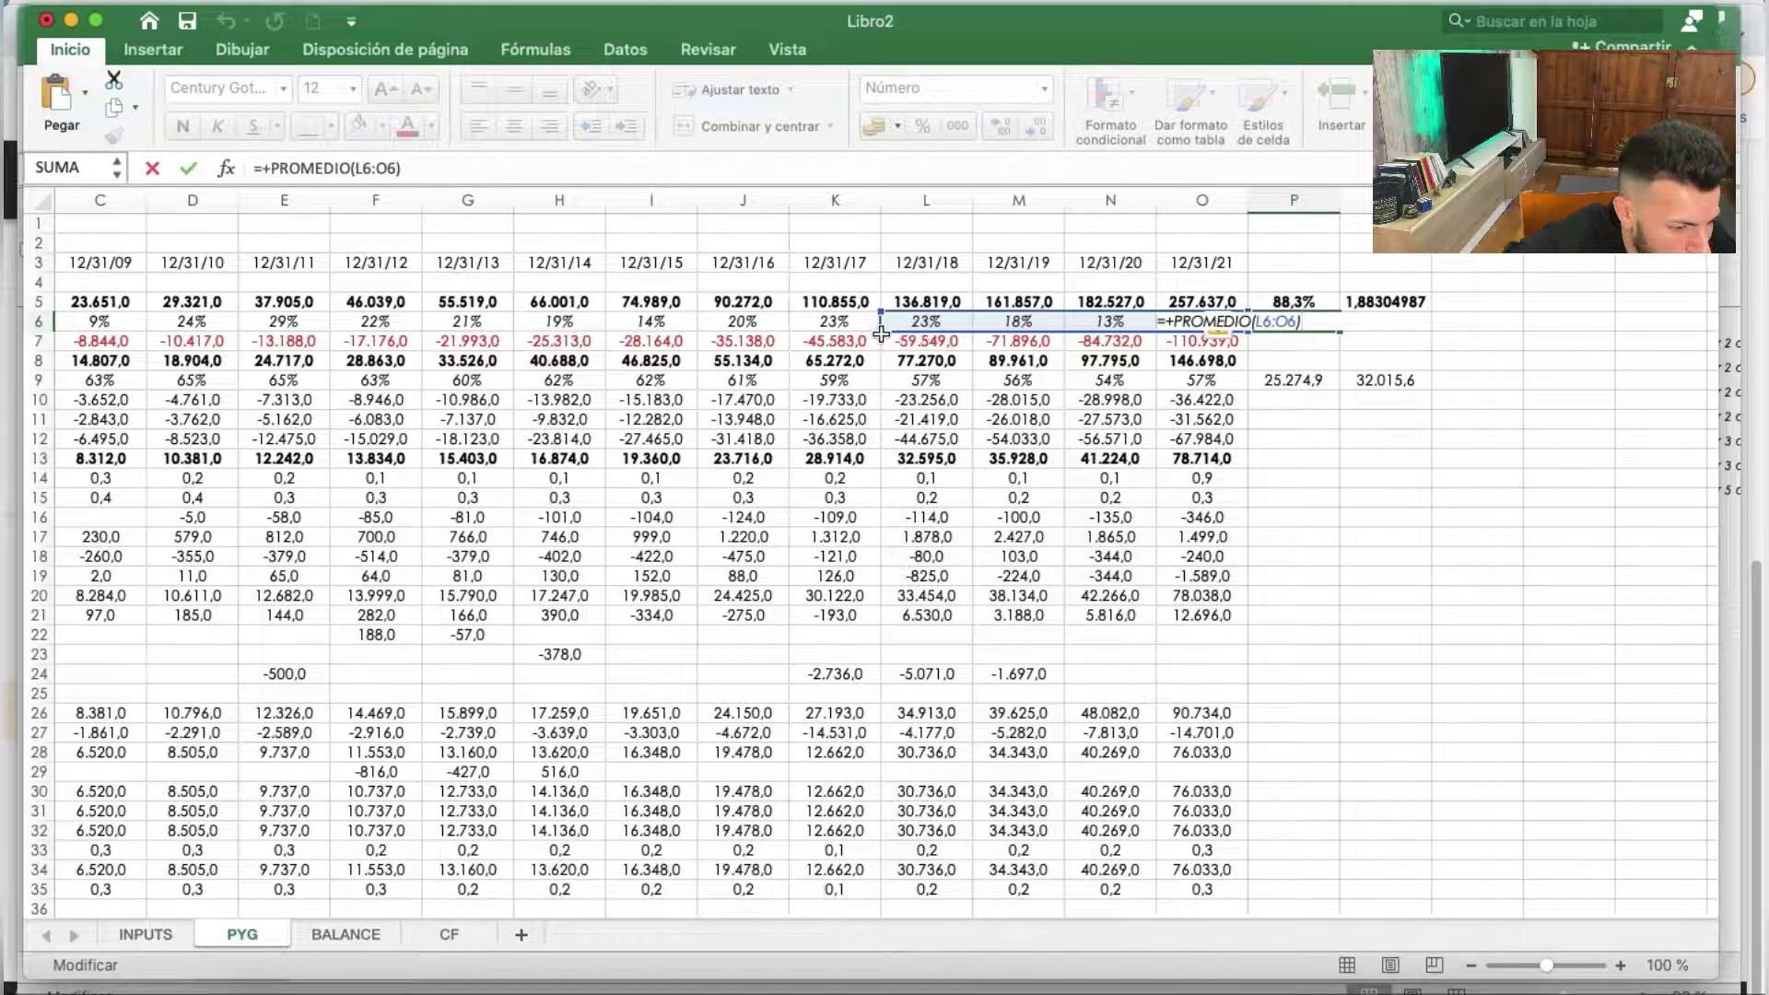
Change Q5's base year to the 2017 revenue, making it =+(O5/K5)
key("Tab")
type("=+P5/4")
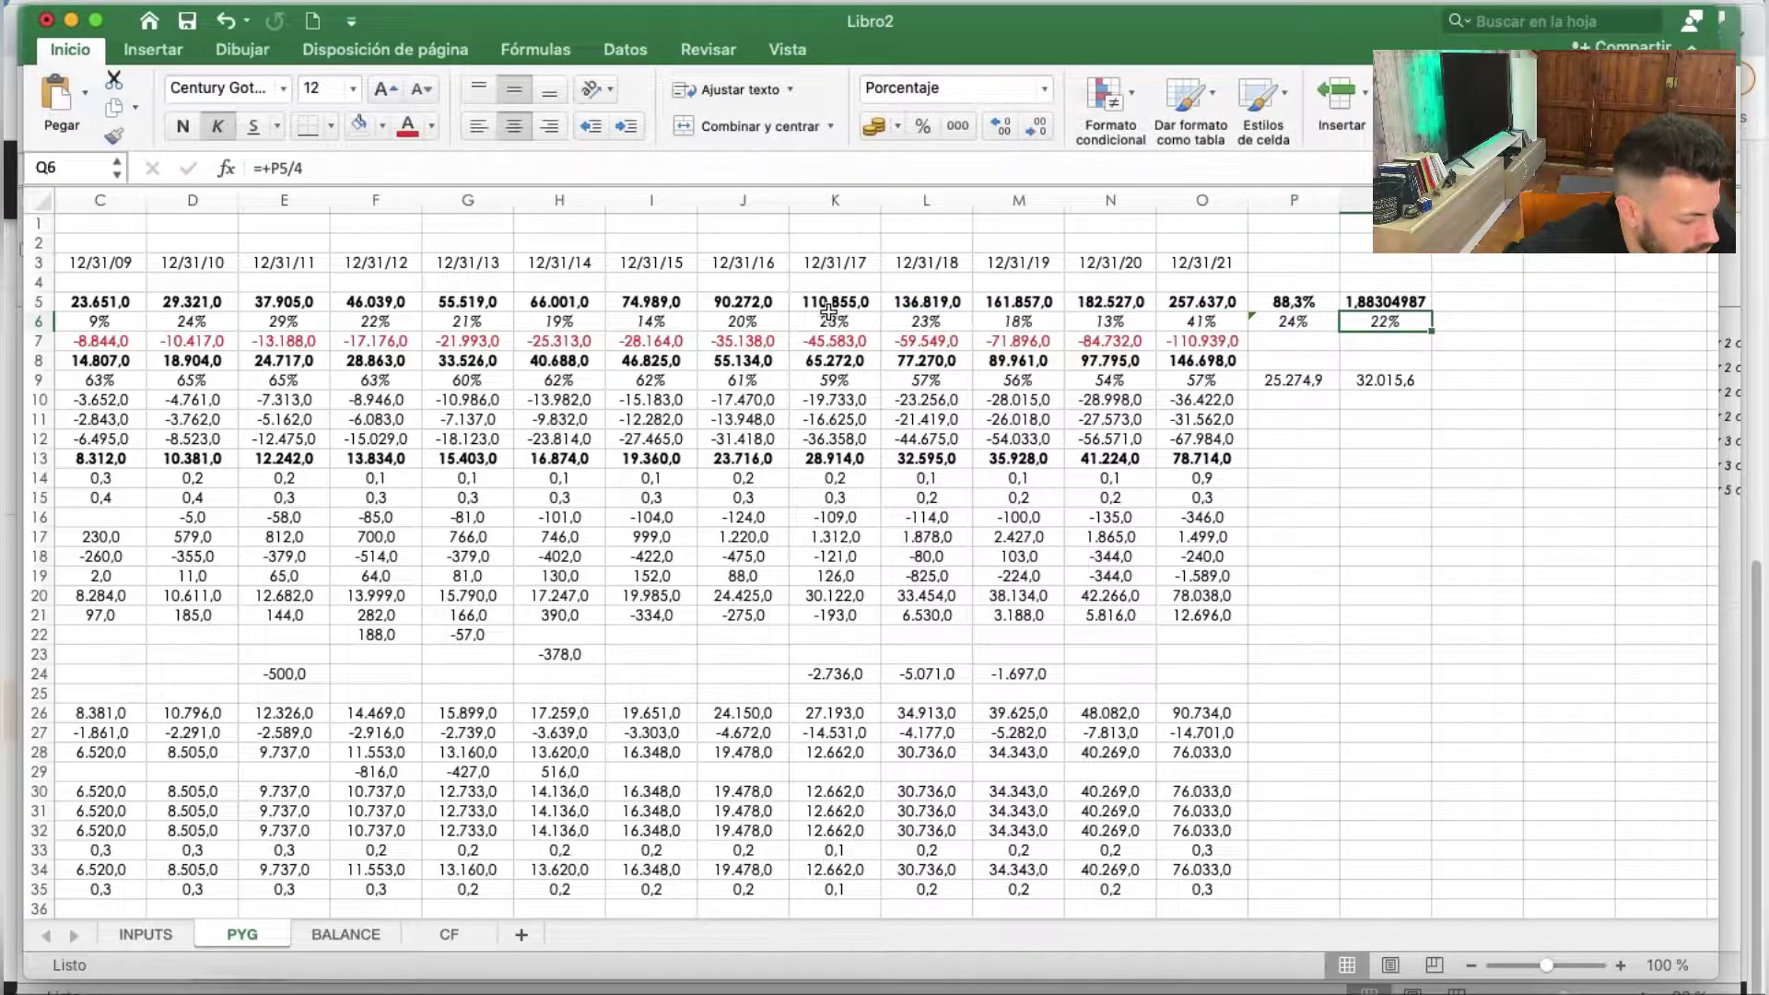
left_click(829, 315)
left_click(829, 303)
double_click(1373, 300)
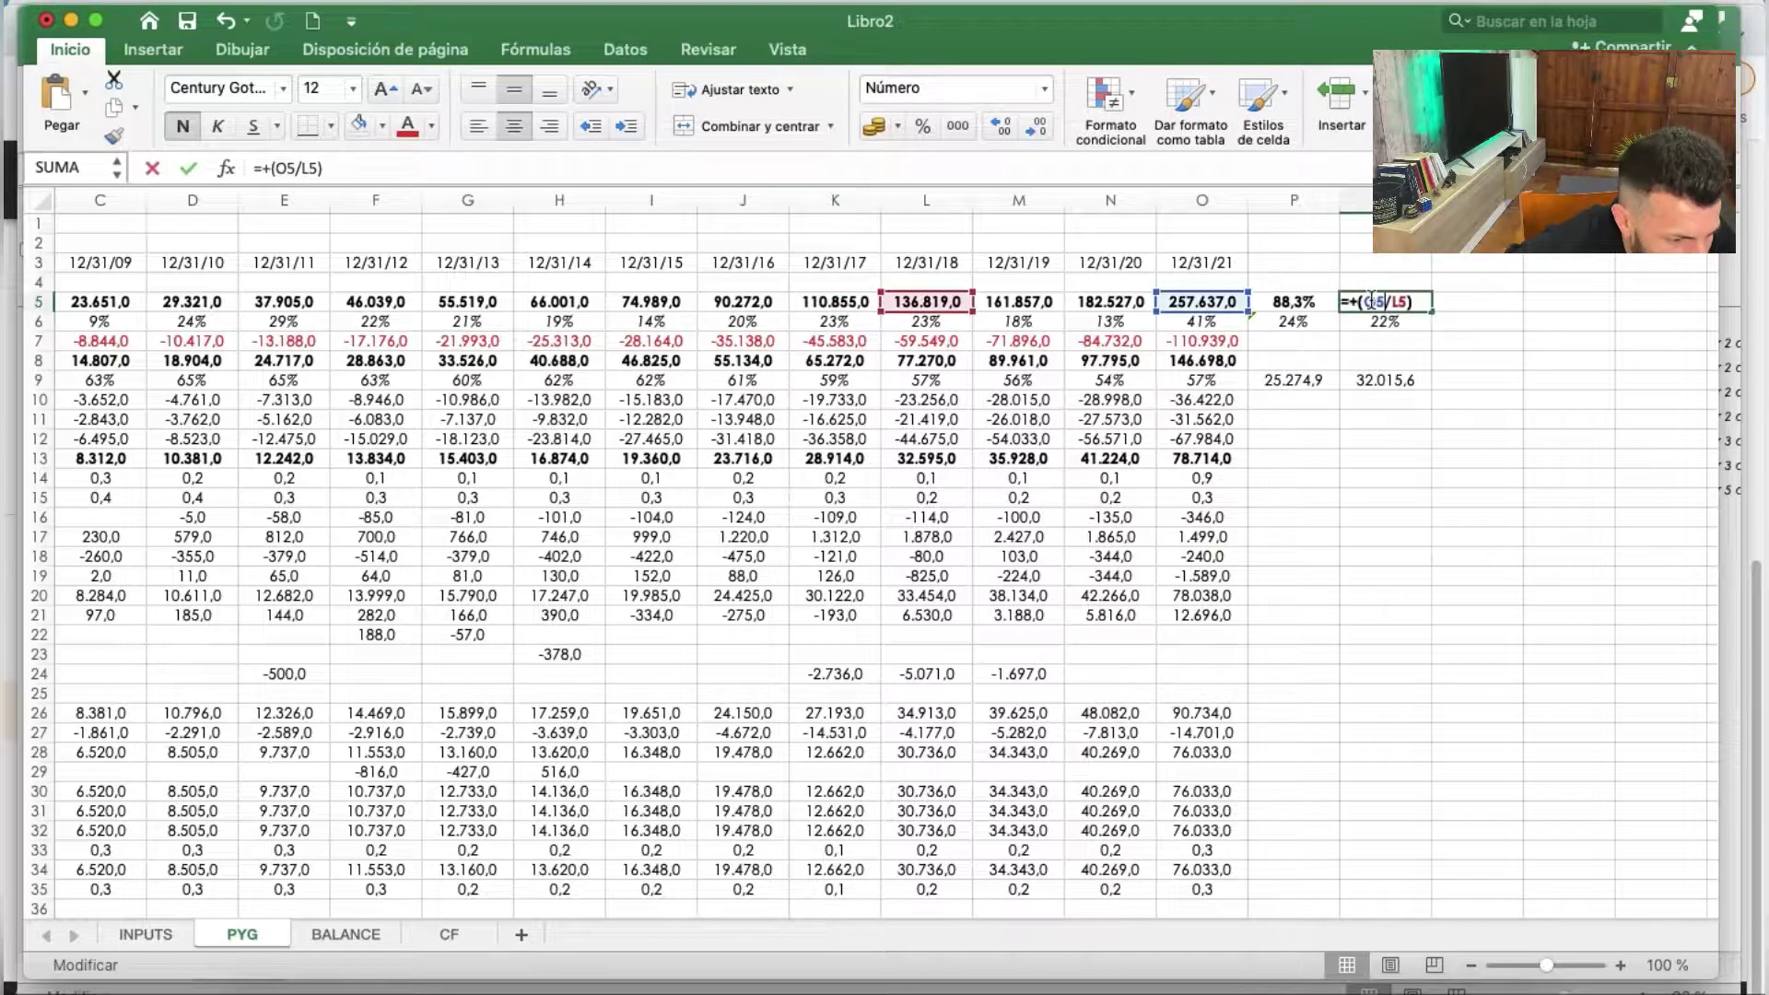
left_click(832, 304)
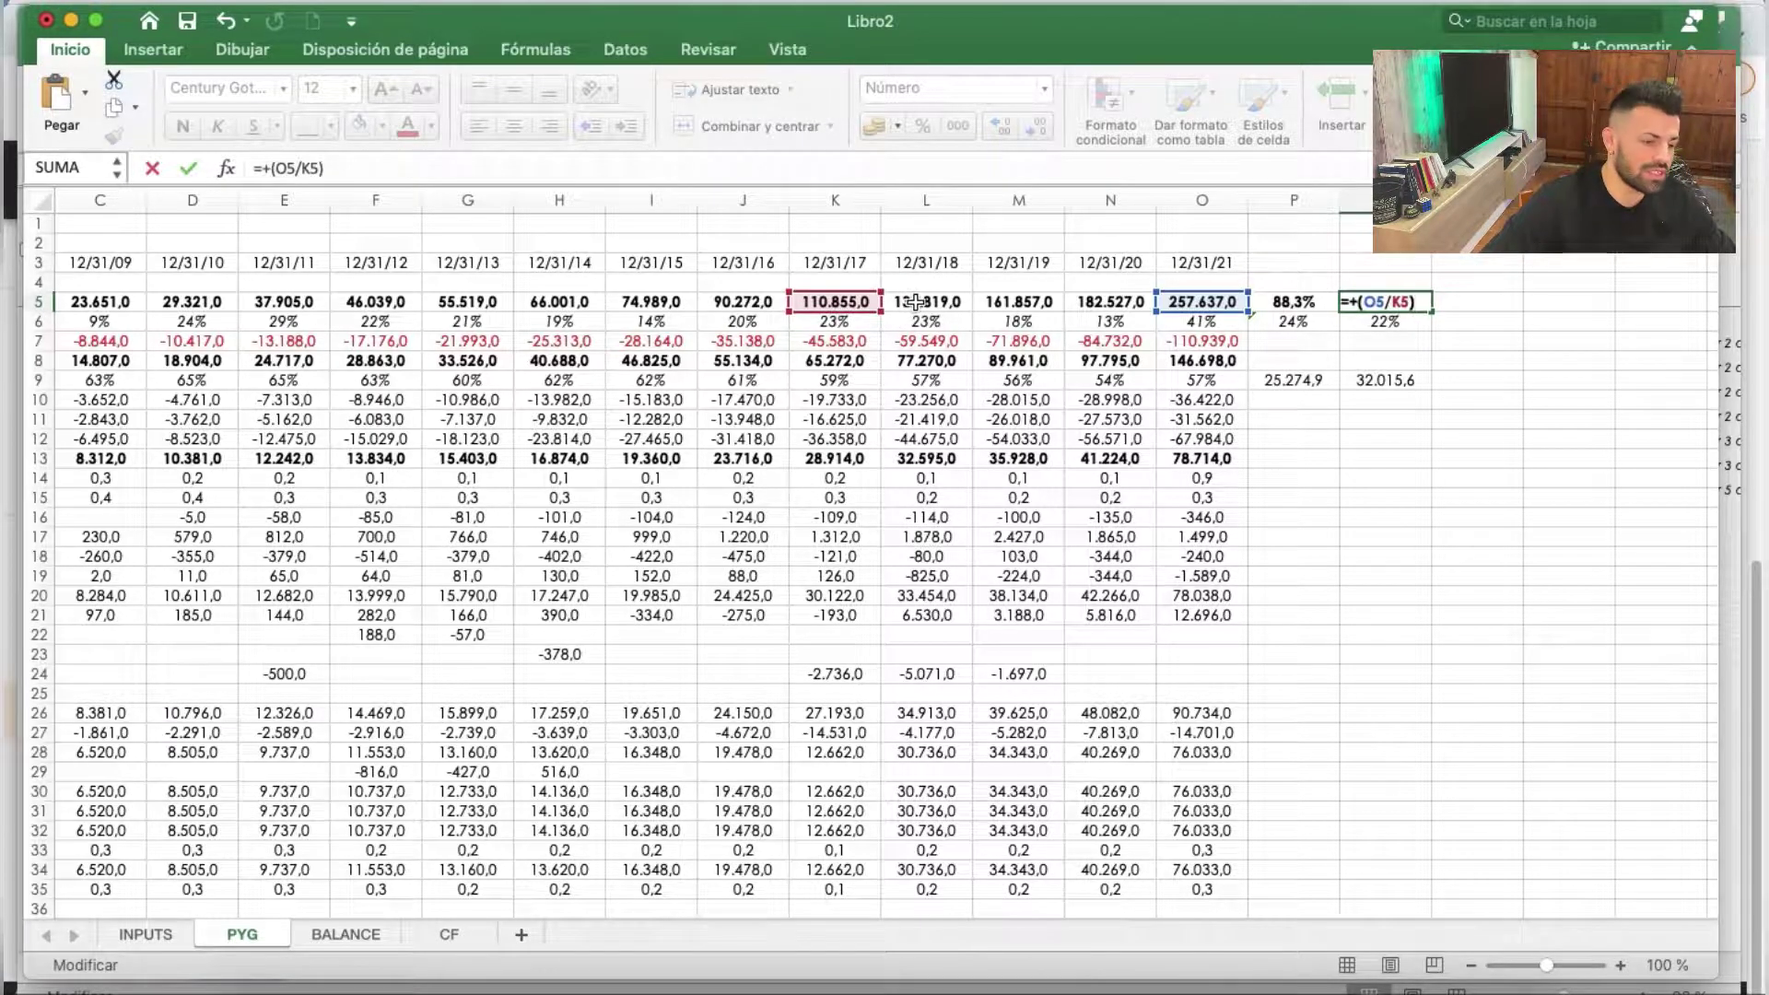
key("Tab")
Count the four years 2017–2021 and annualise Q5 with ^(1/4)-1, giving 0,23470509
left_click(740, 296)
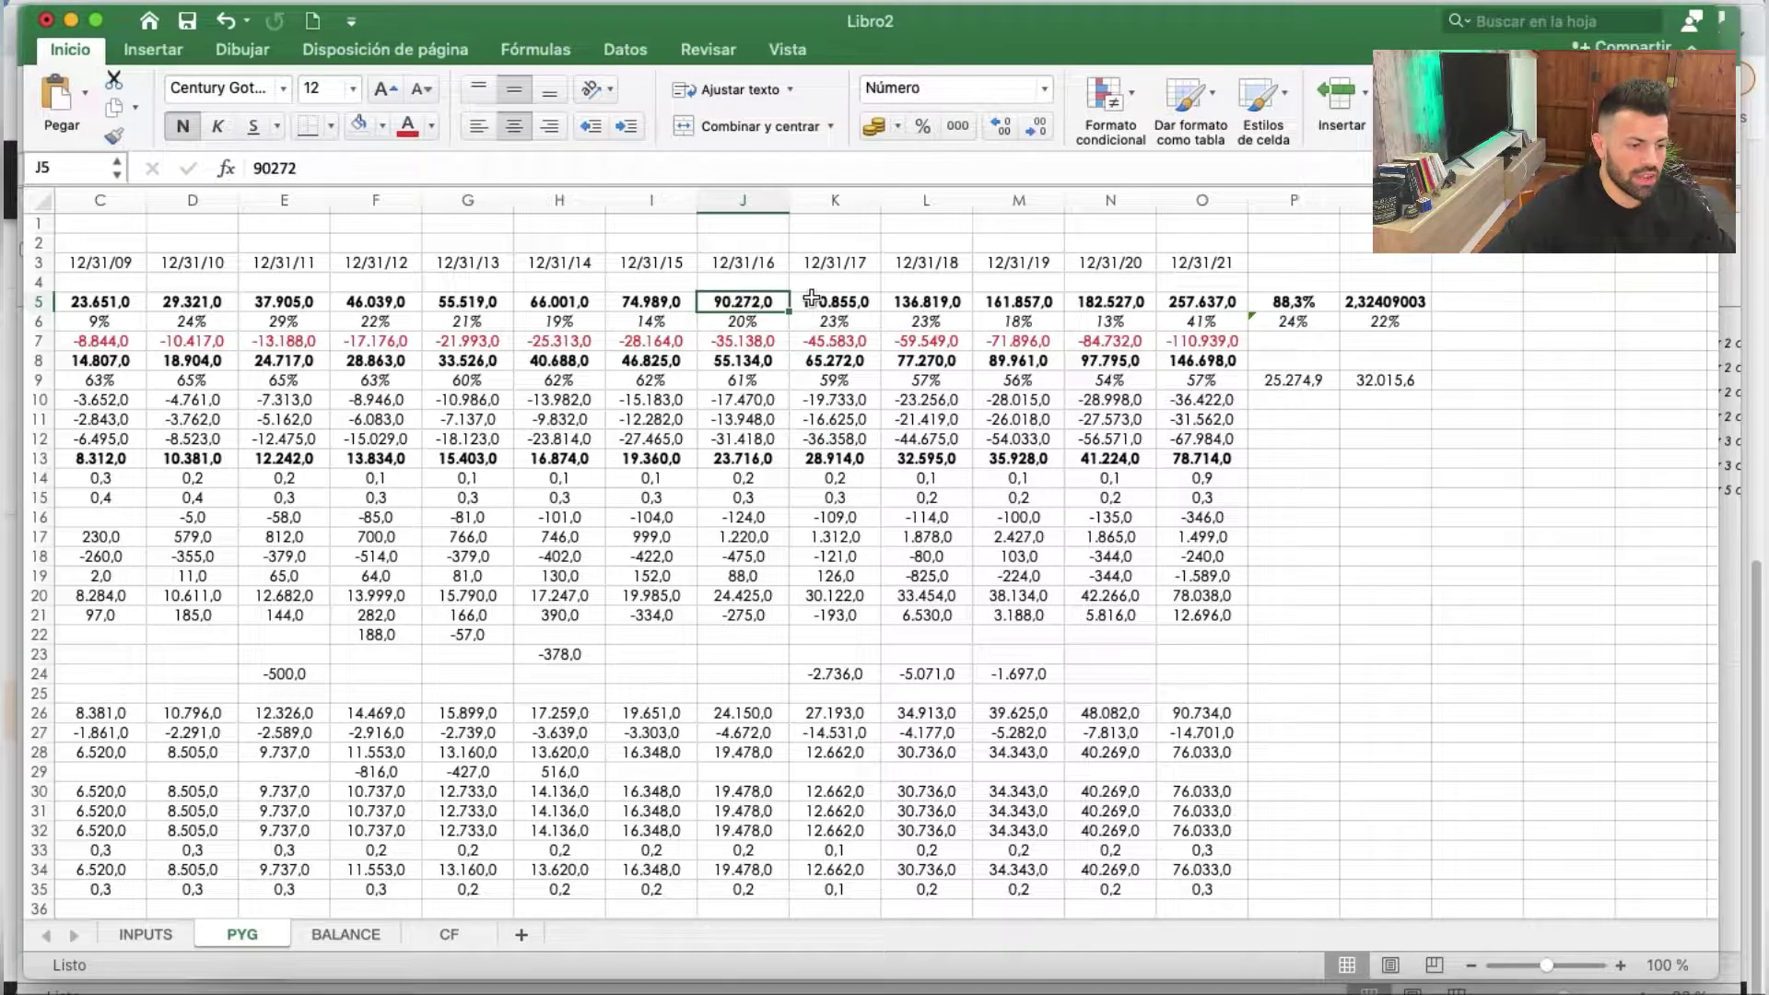
left_click(860, 299)
left_click(949, 307)
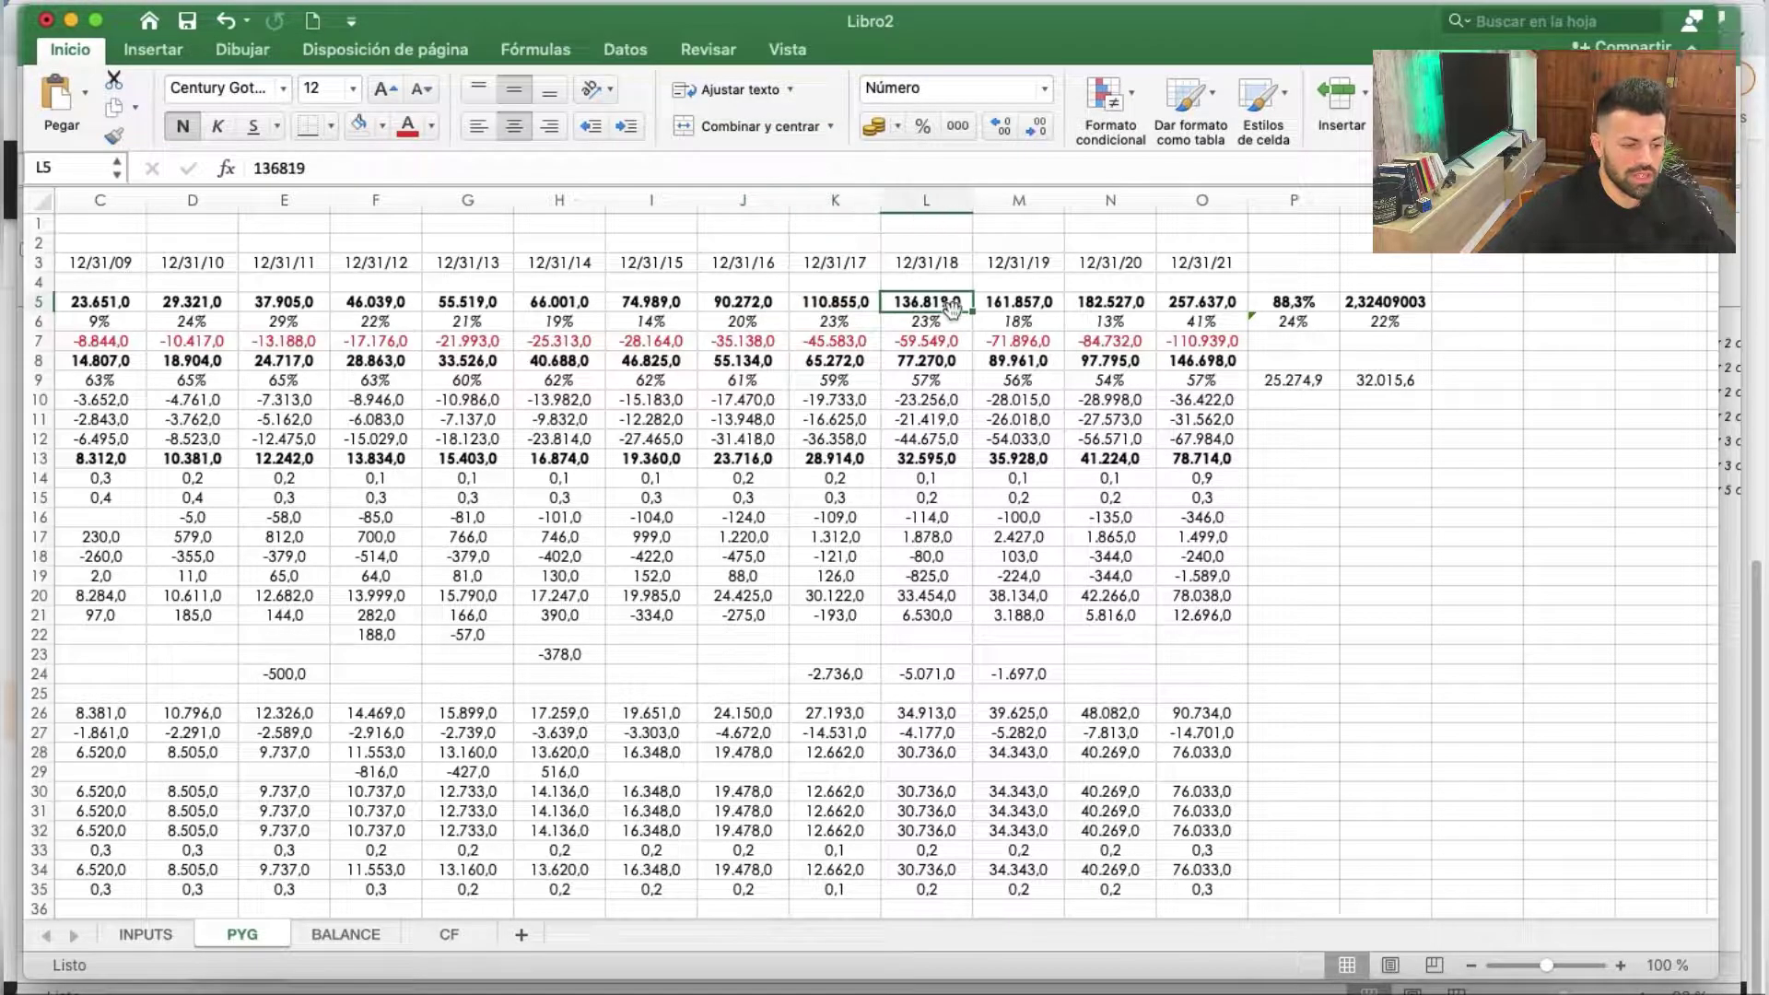
left_click(1016, 304)
left_click(1110, 304)
left_click(1202, 304)
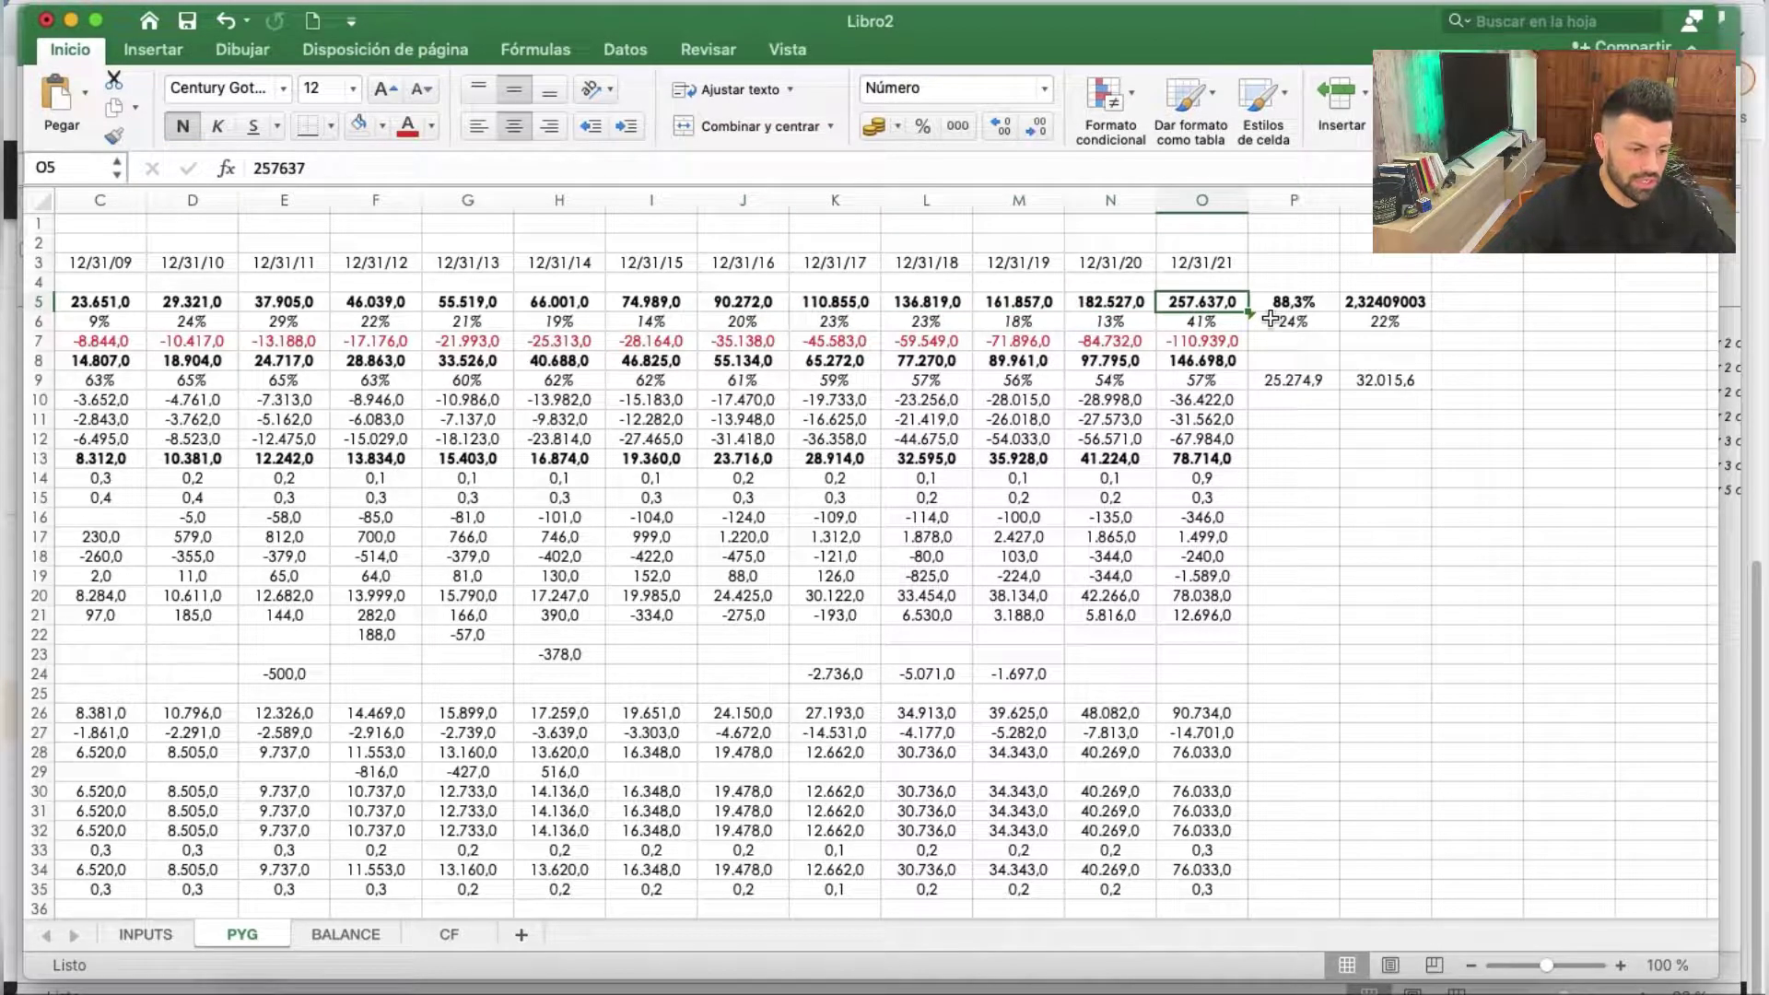
double_click(1419, 301)
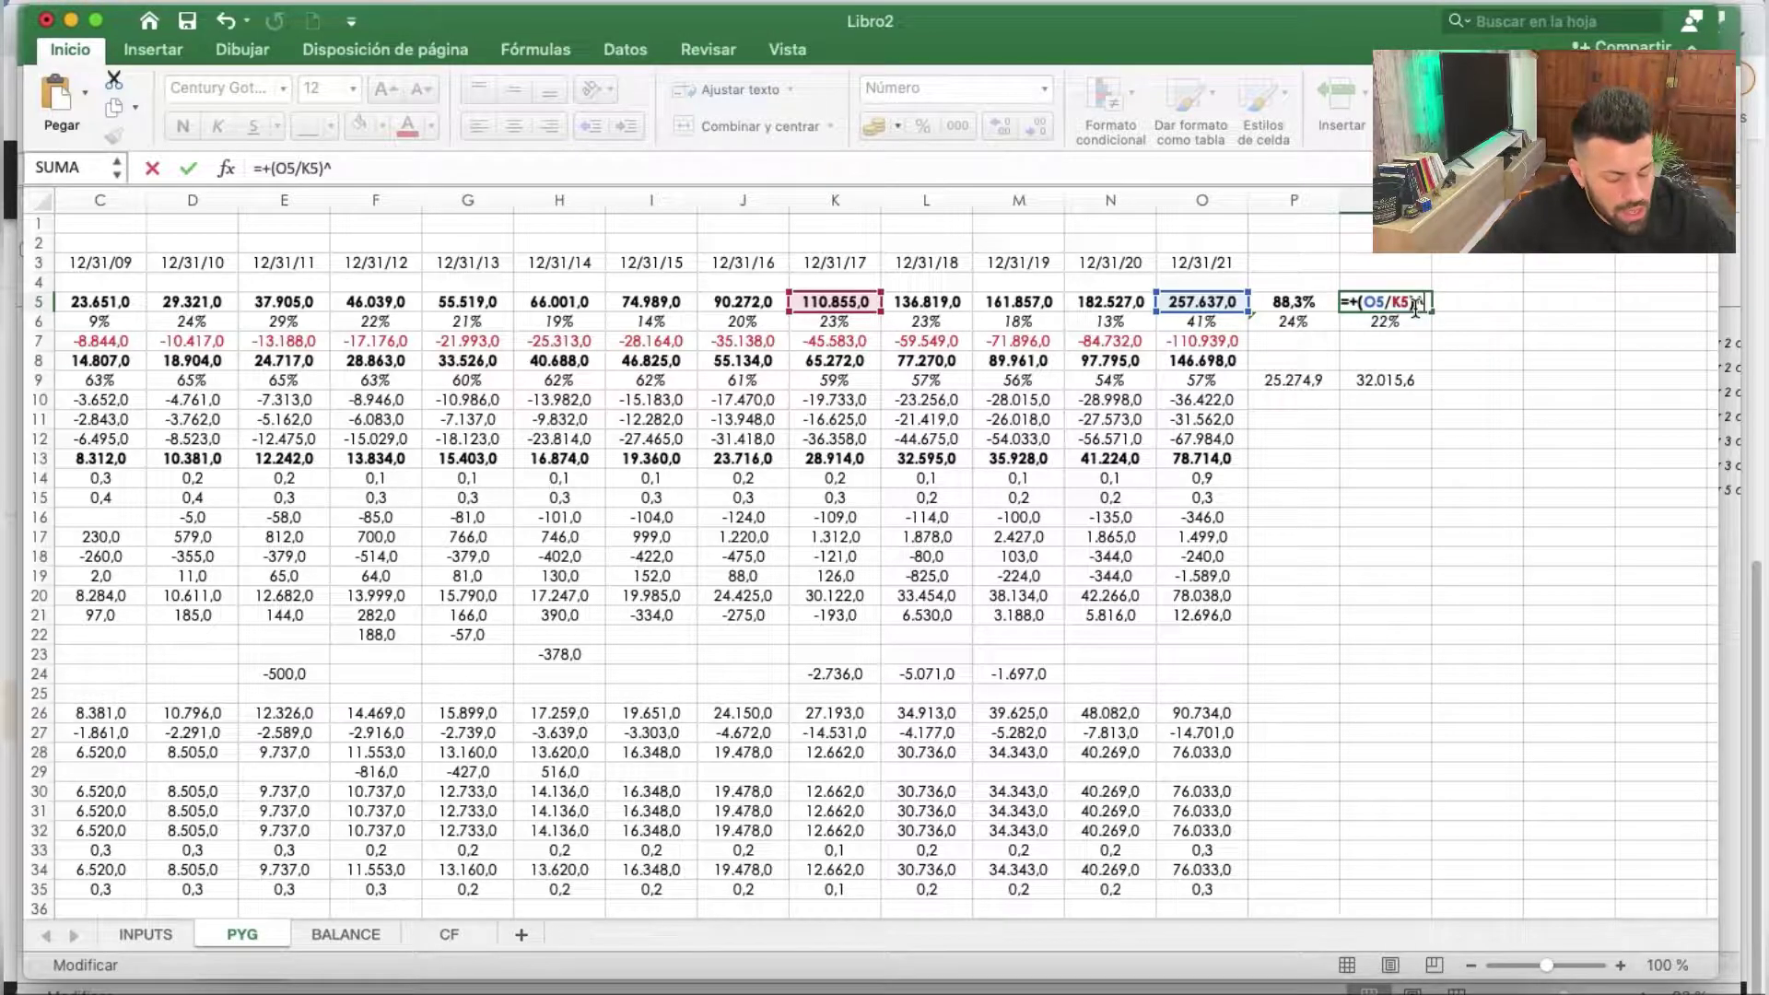
type("1/4)-1")
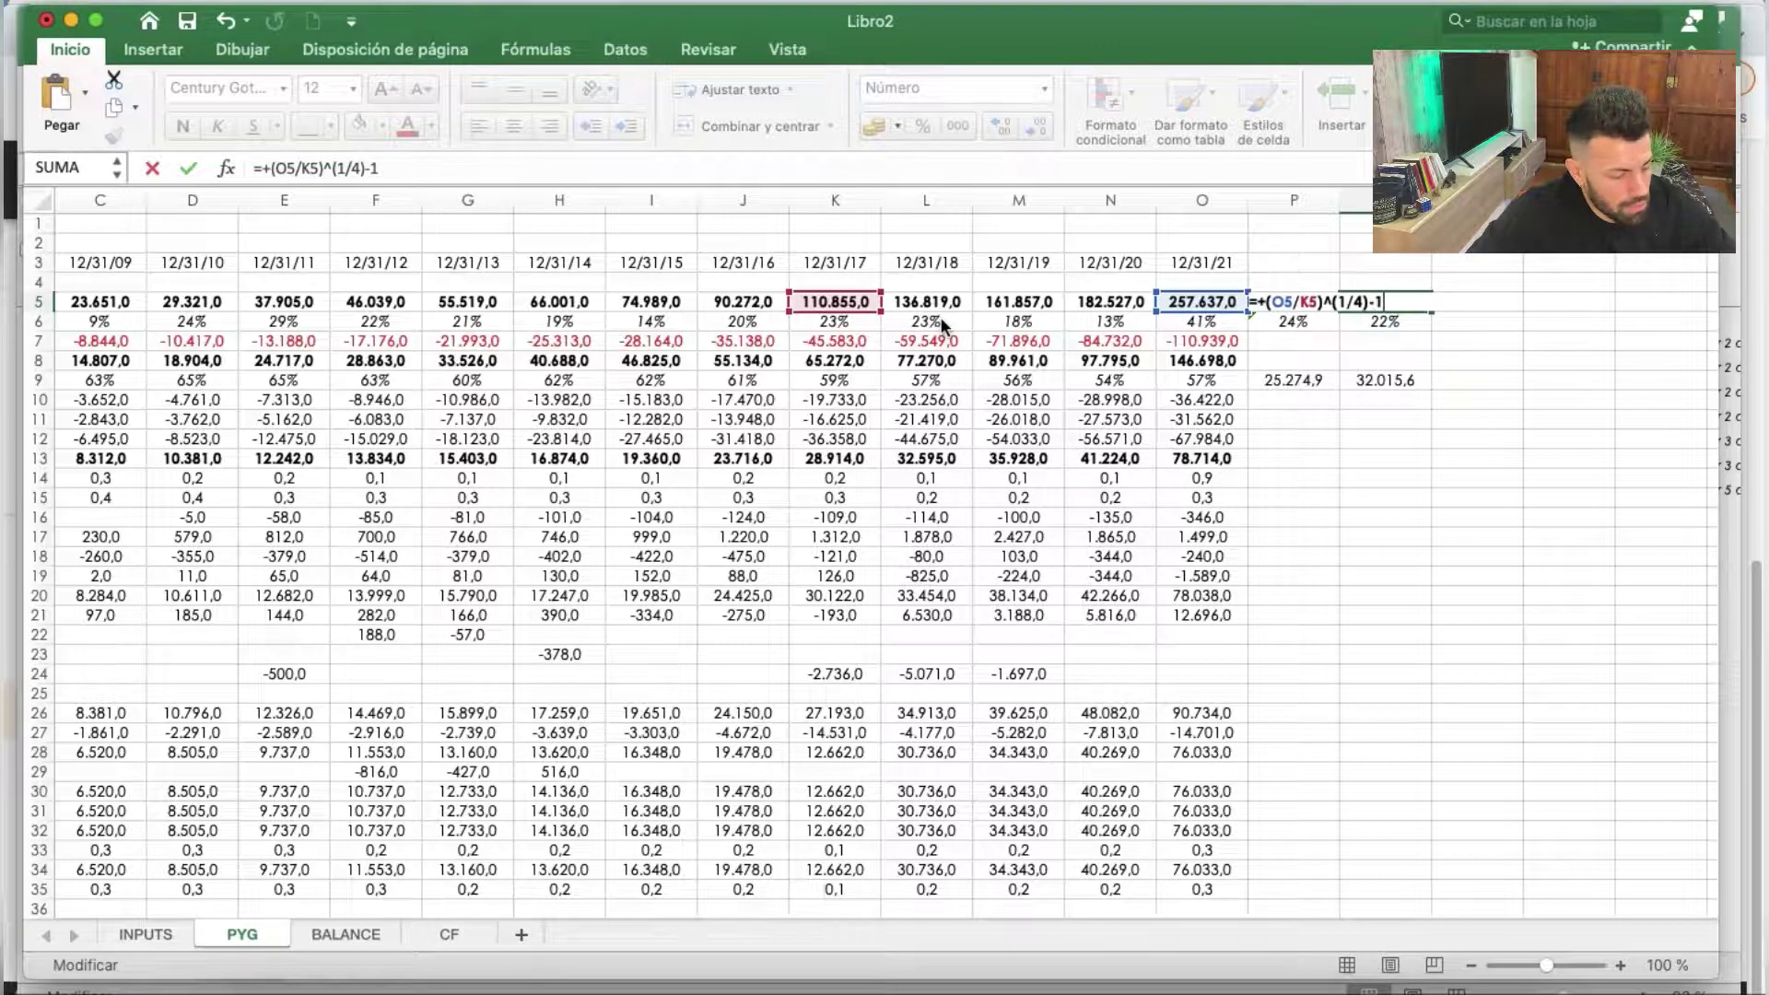
key("Tab")
left_click(1376, 293)
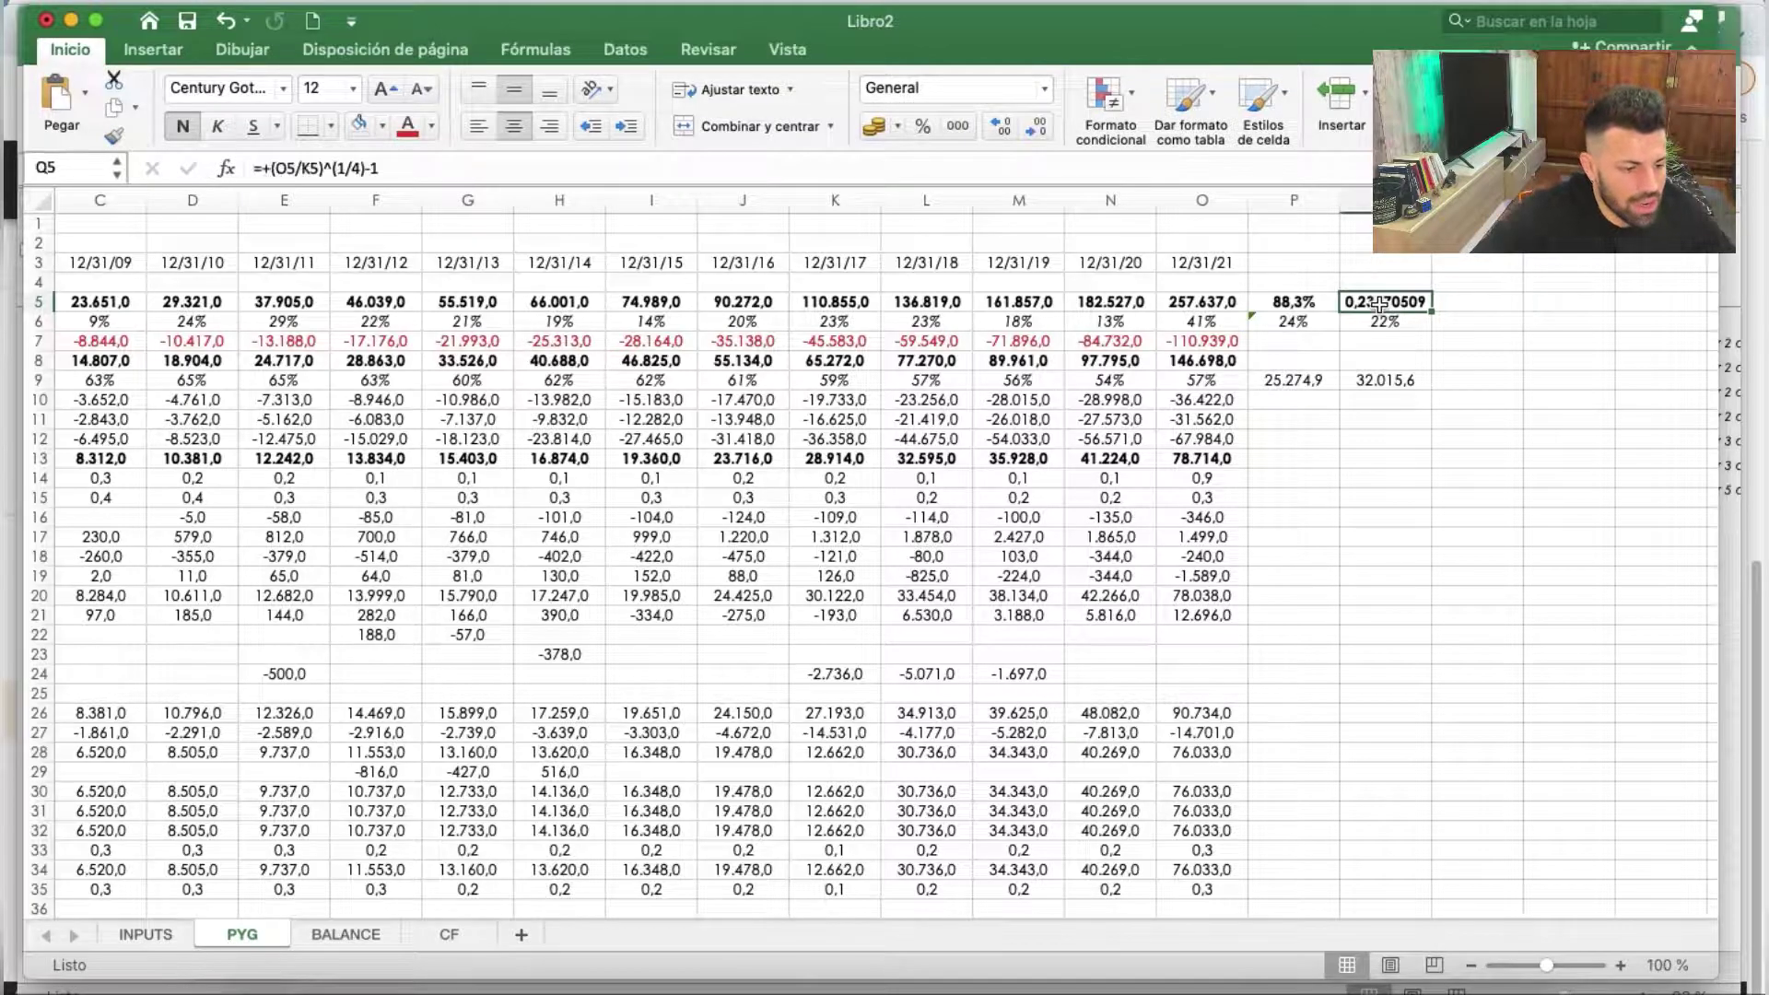
Show the Q5 growth rate as a percentage and review the P6 average growth formula
left_click(919, 121)
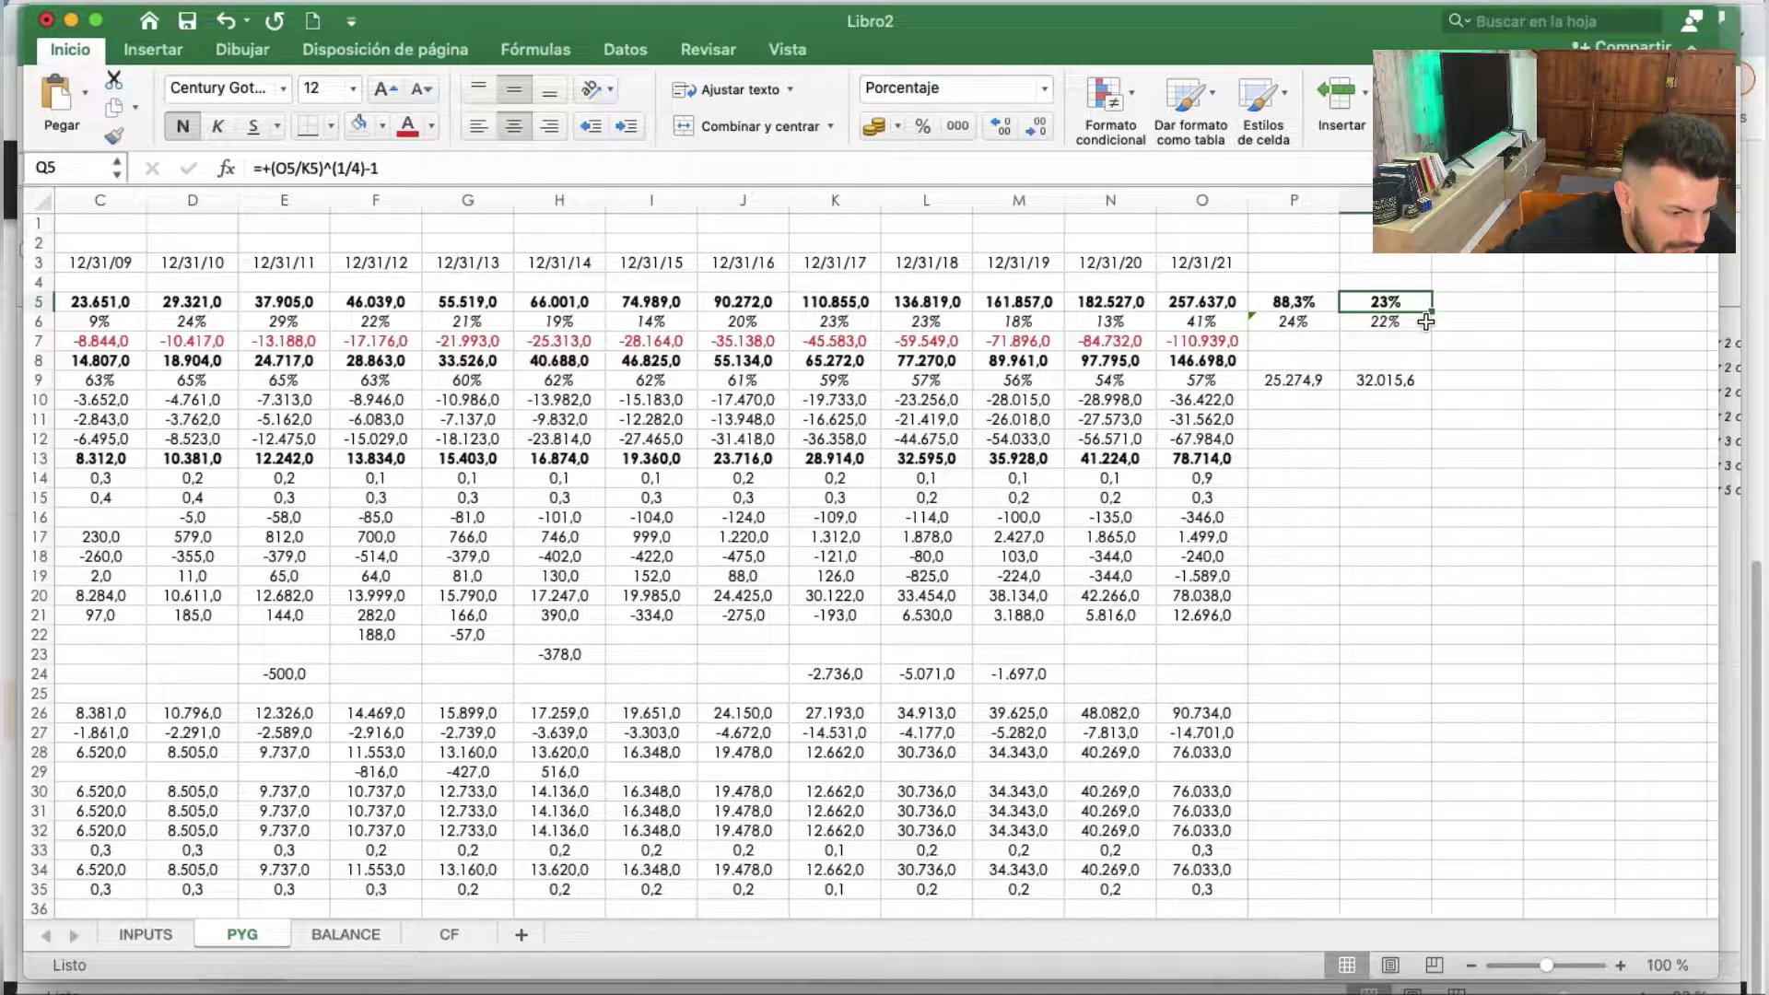
left_click(1419, 322)
double_click(1287, 320)
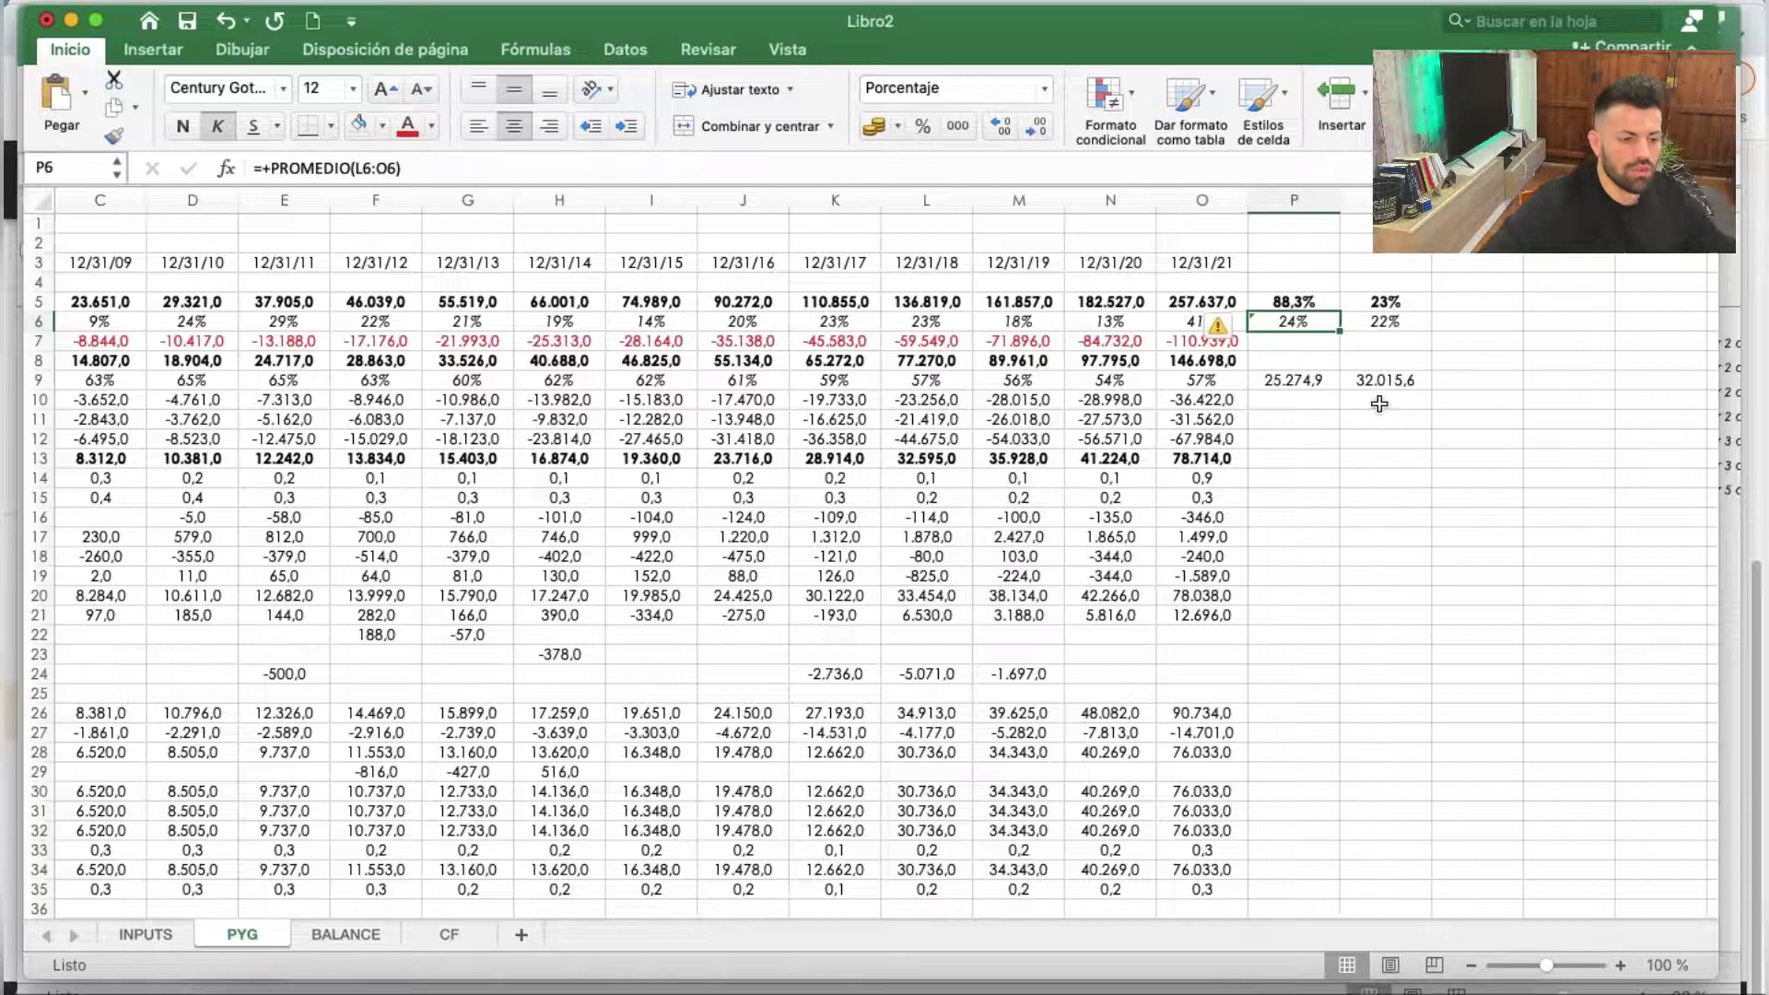
left_click(1369, 318)
left_click_drag(1369, 304, 1290, 322)
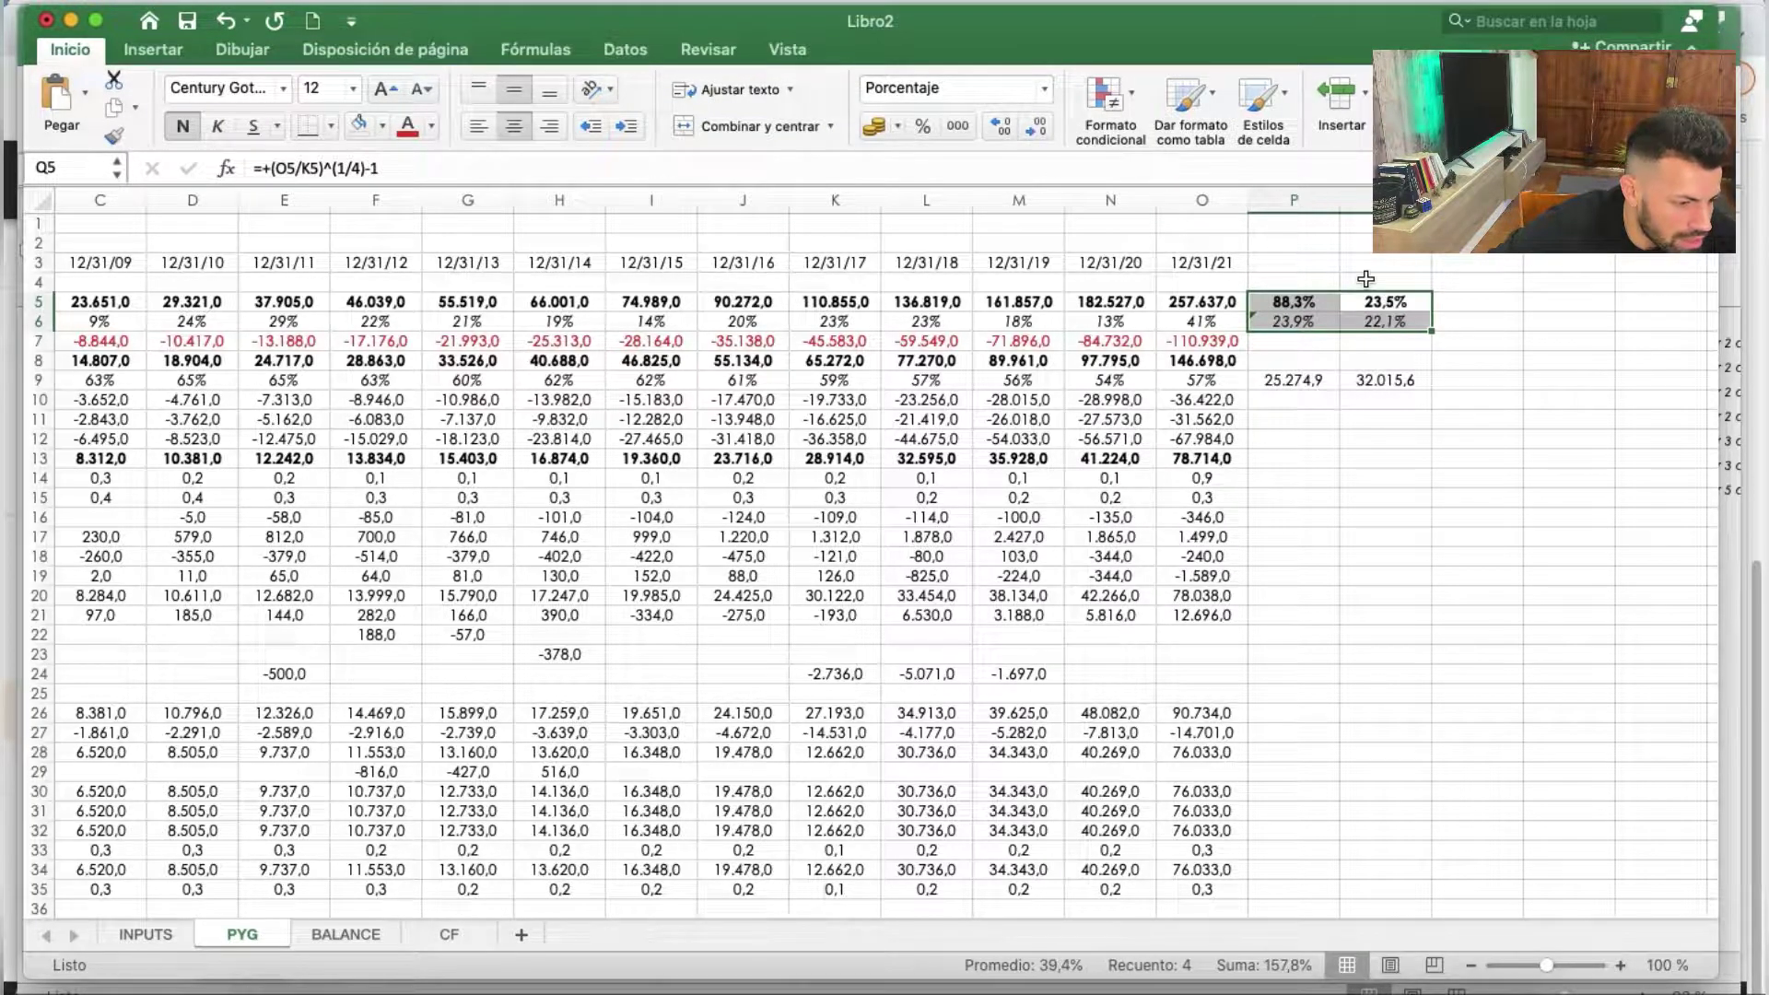
left_click(1413, 308)
left_click(1303, 321)
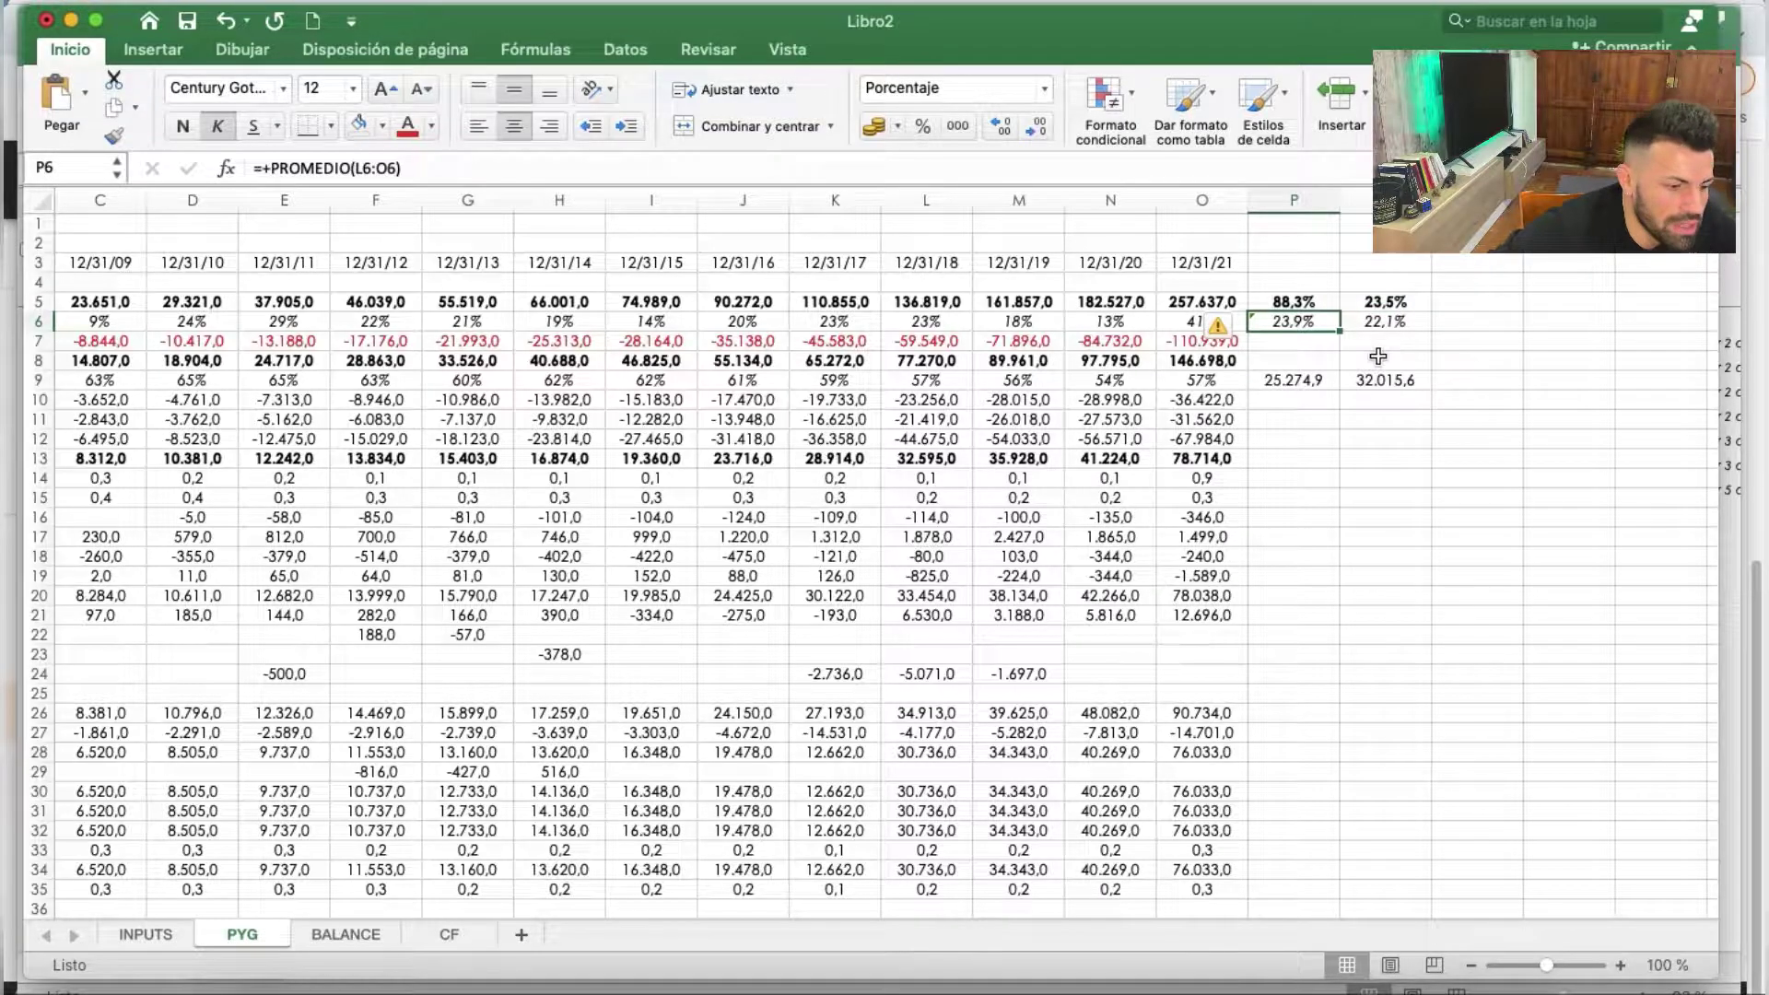
double_click(1314, 324)
Enter =+P5/4 in Q6 for a simple annual growth of 22,1%
left_click(1374, 322)
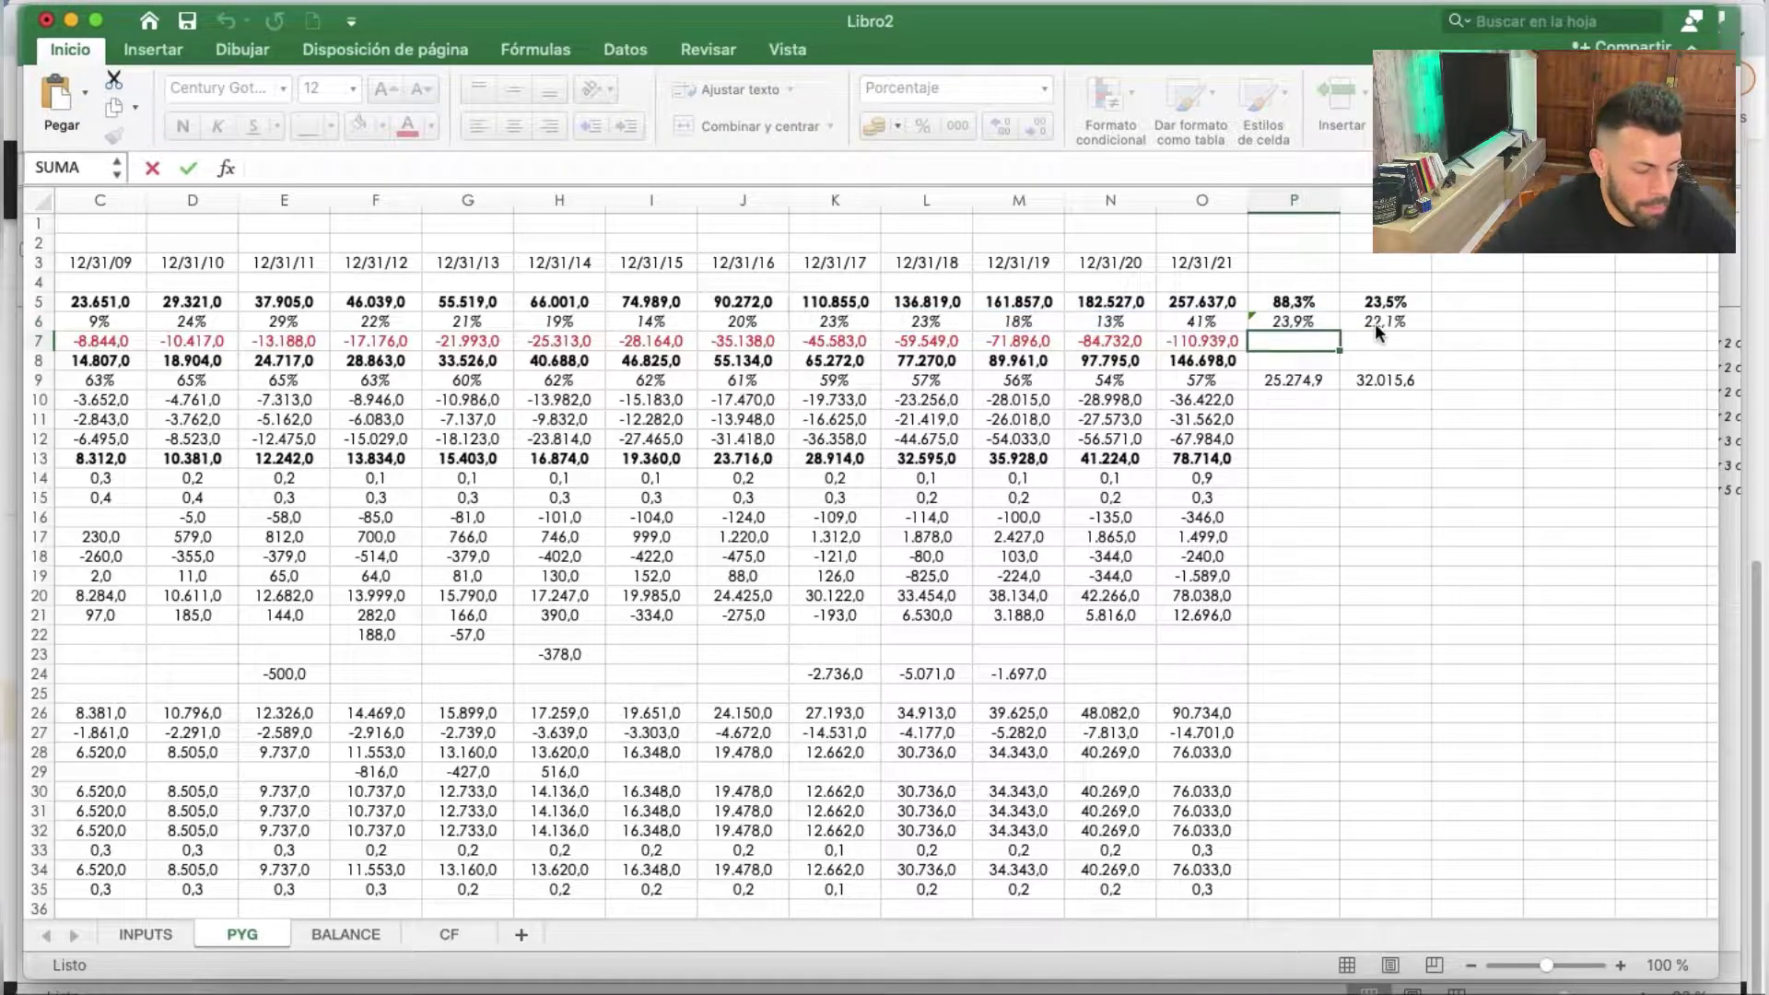
type("=+P5/4")
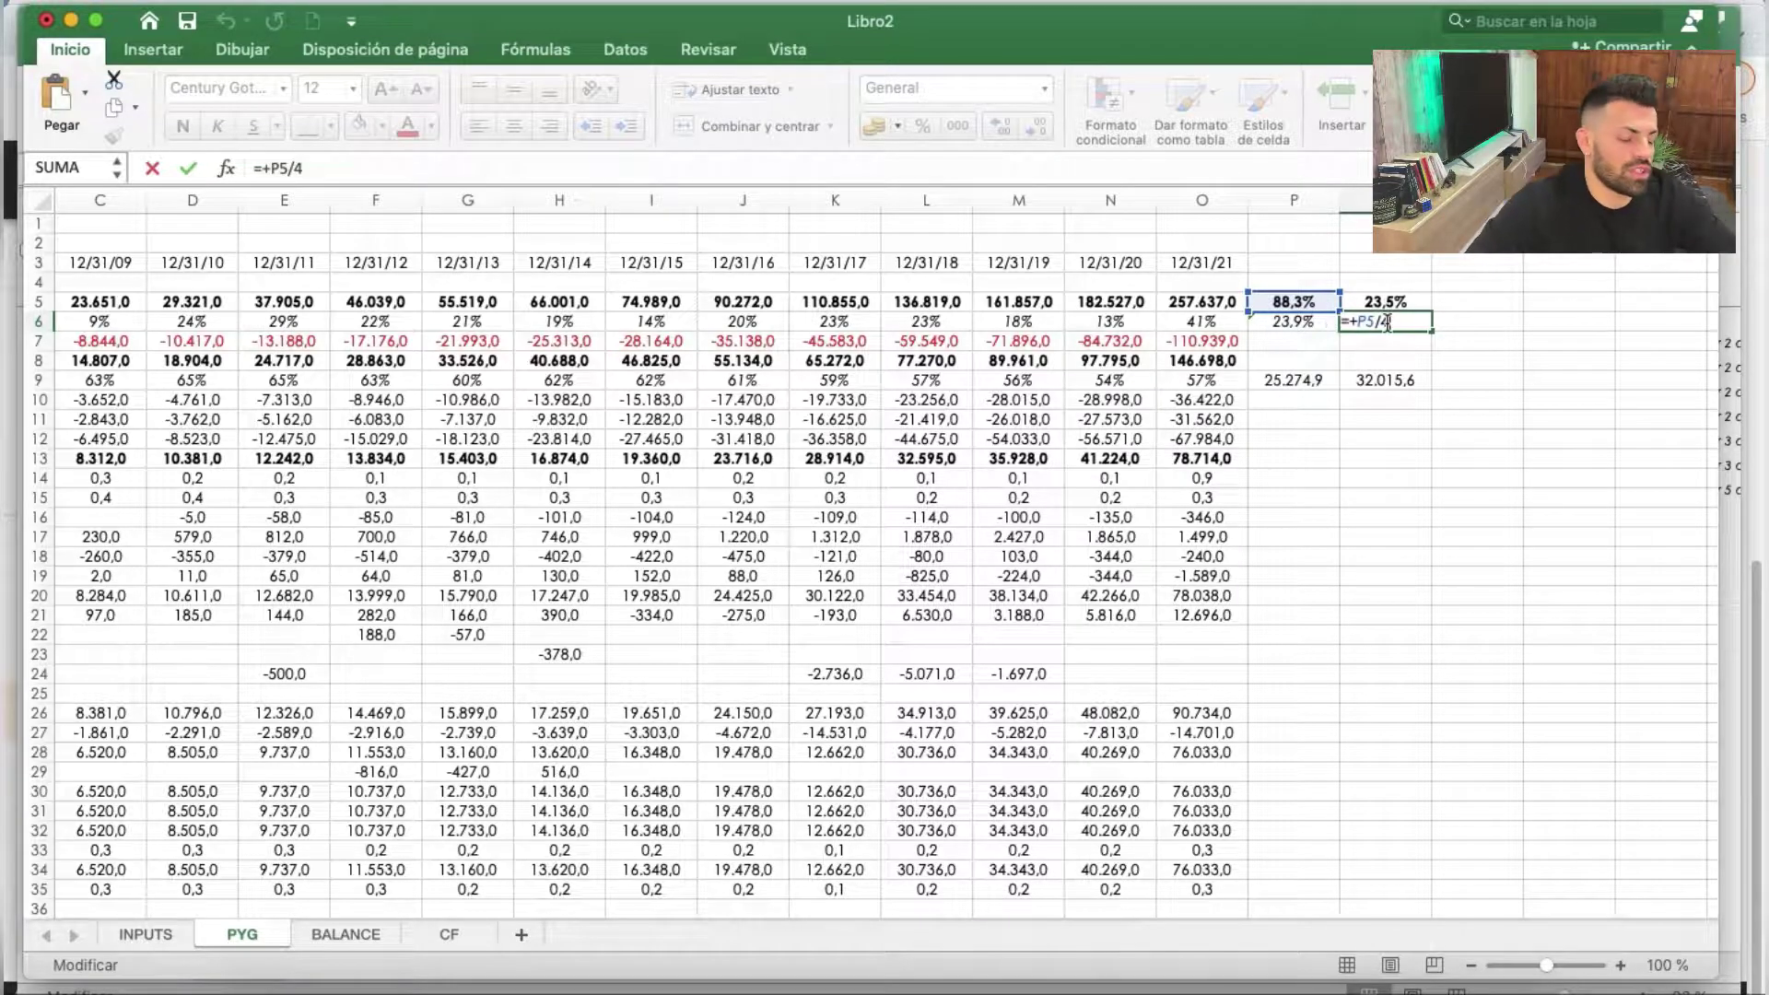
key("Return")
left_click(1408, 324)
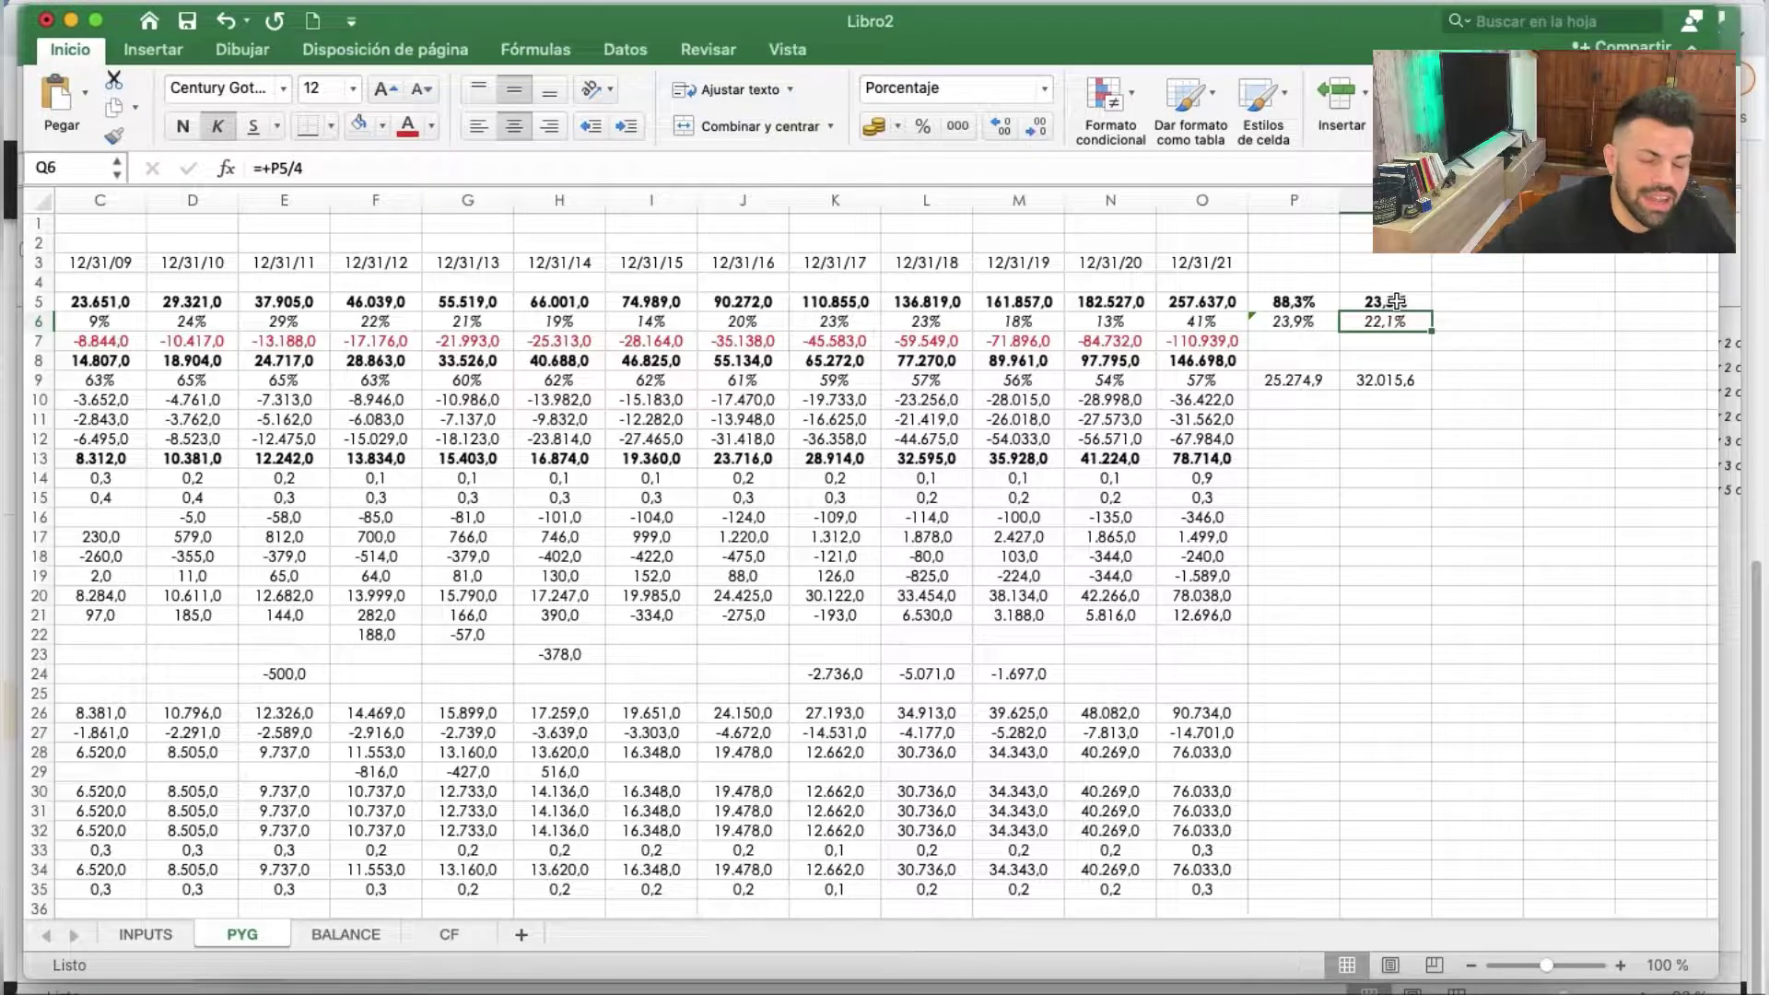
left_click(1397, 301)
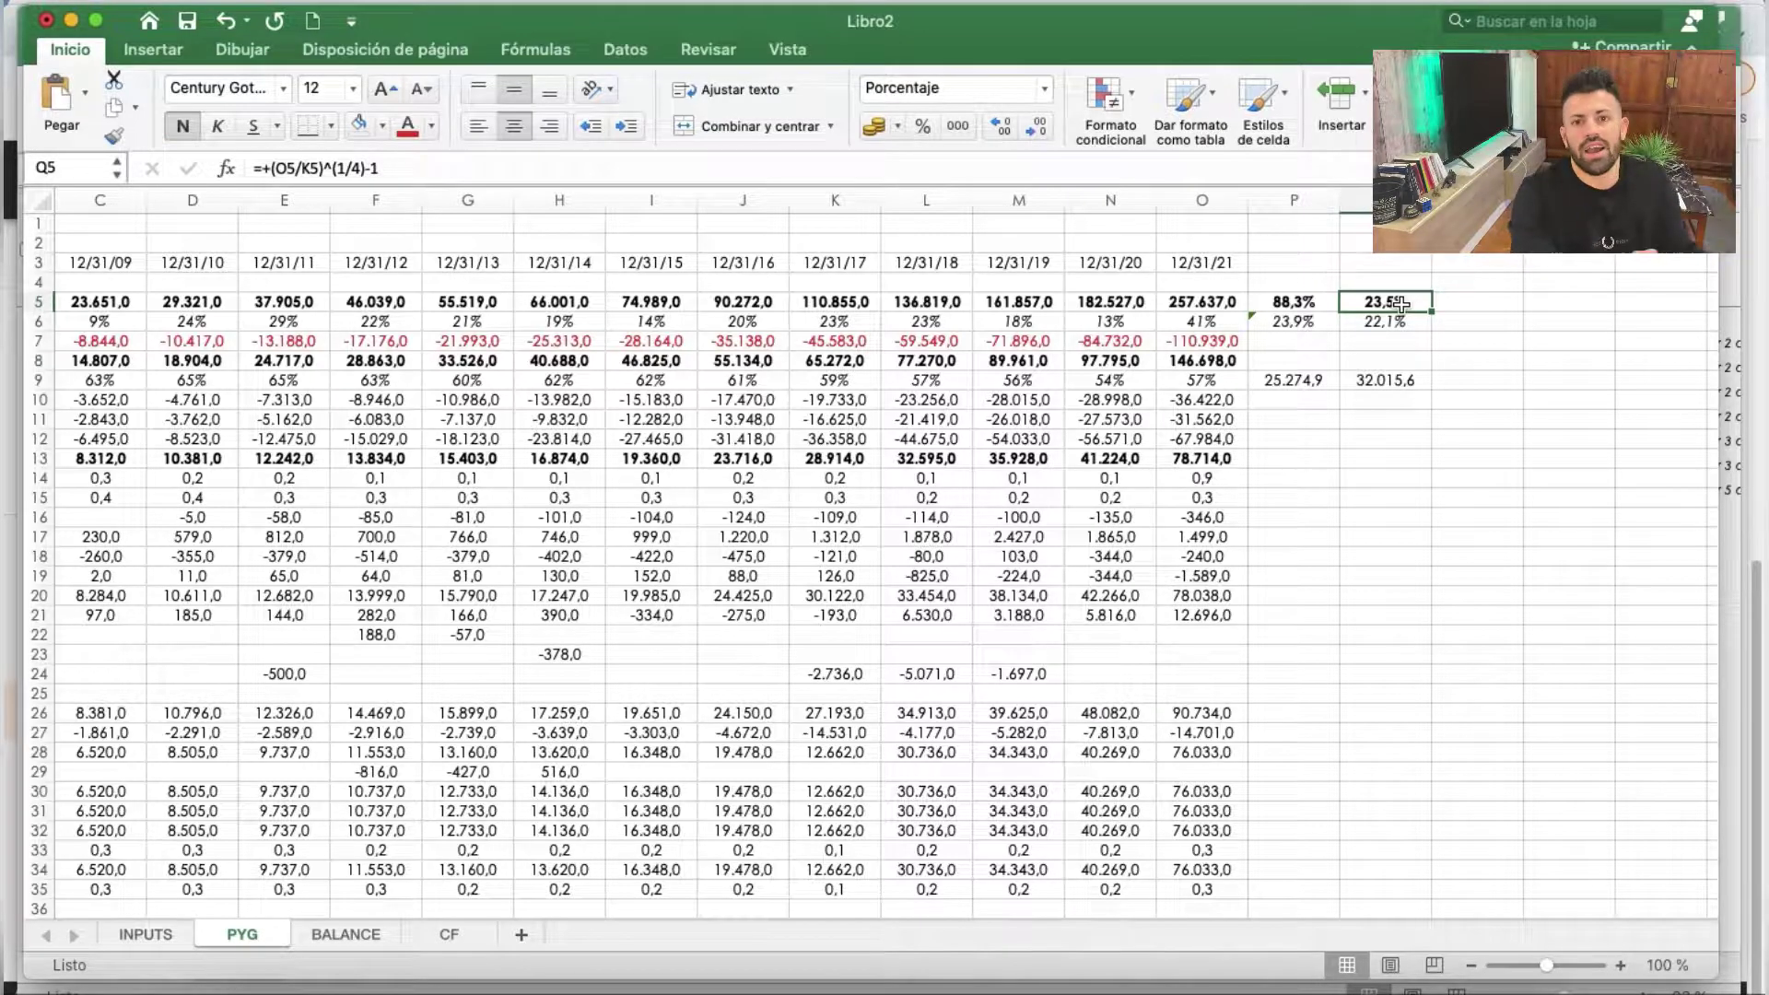
Glance at TIKR, come back to Excel, and minimize Libro2 to reveal the Alphabet workbook
key("super+Tab")
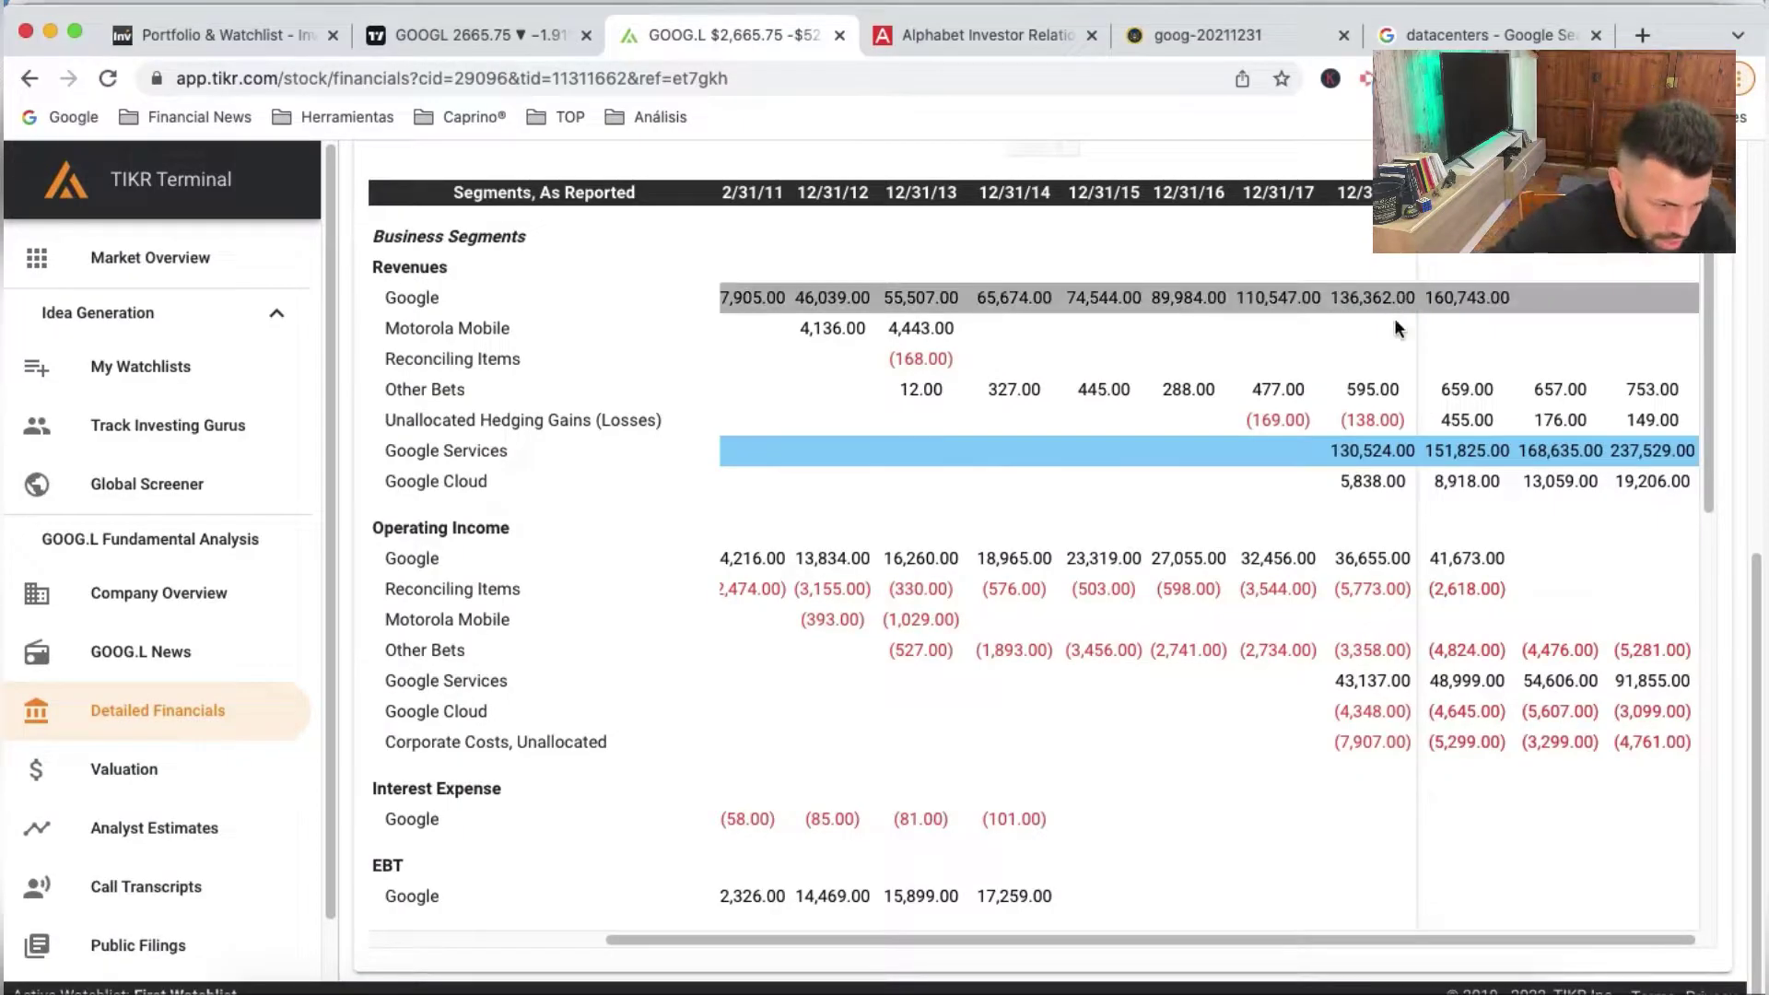
key("super+Tab")
left_click(697, 558)
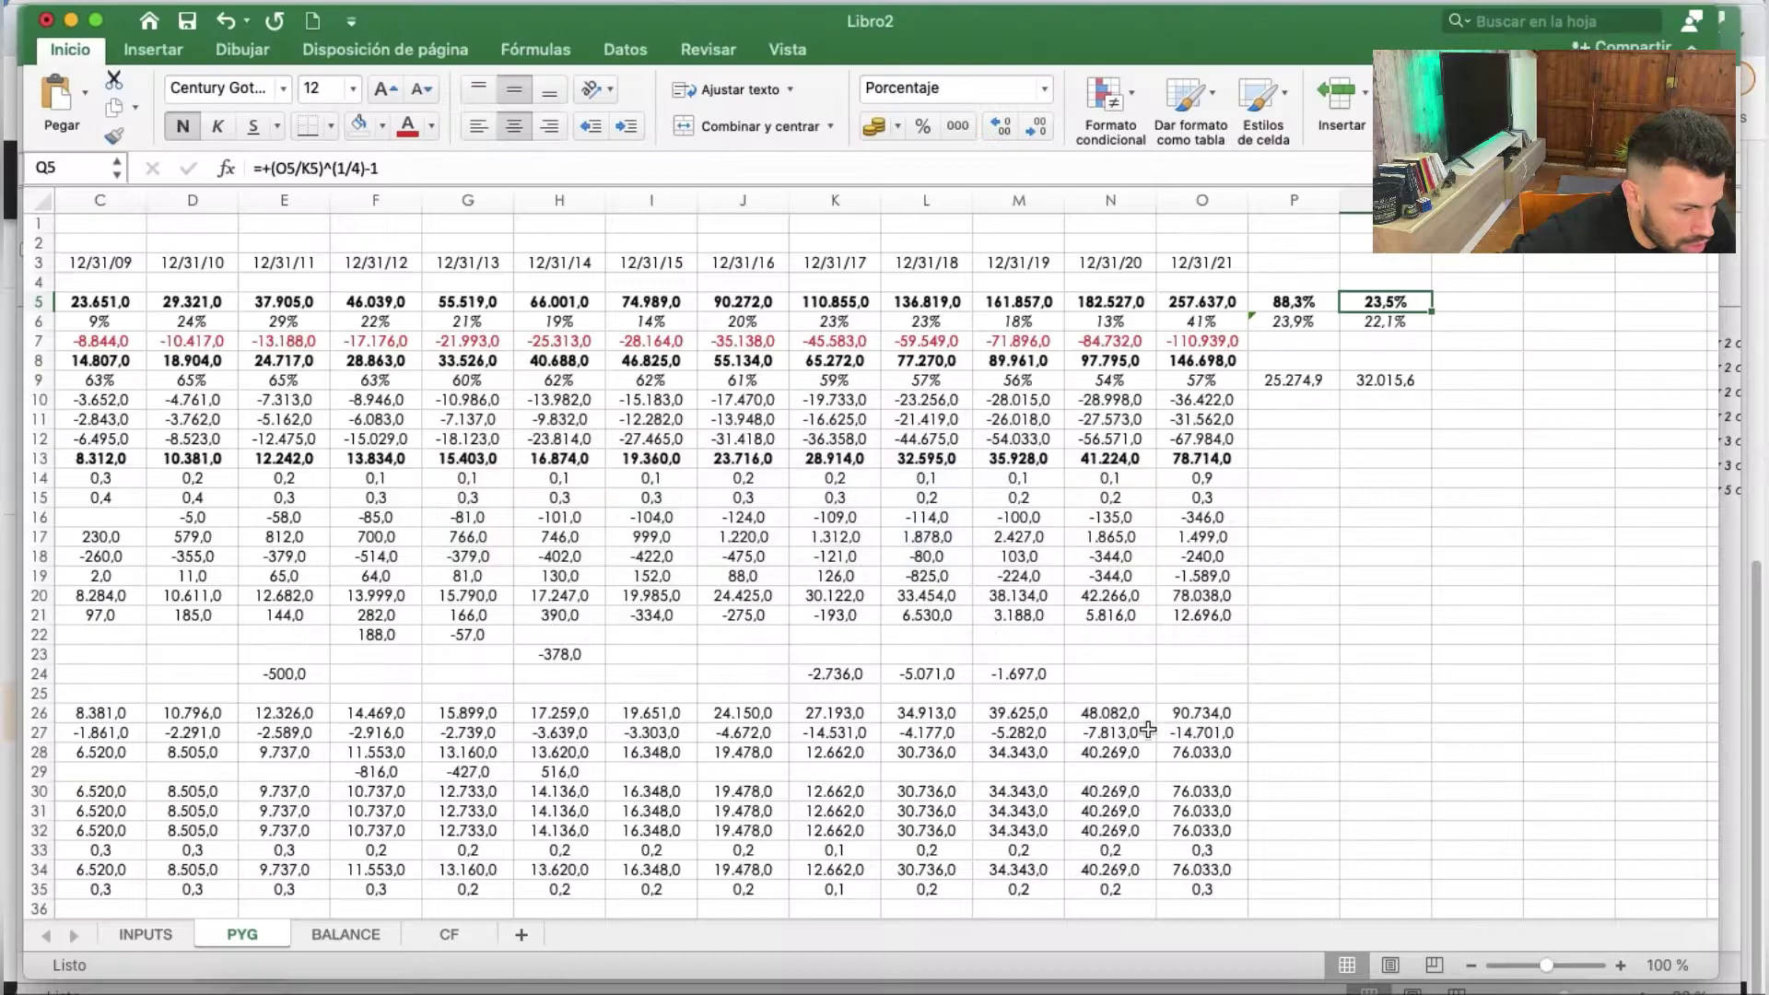
left_click(72, 20)
scroll(1649, 564, "right", 2)
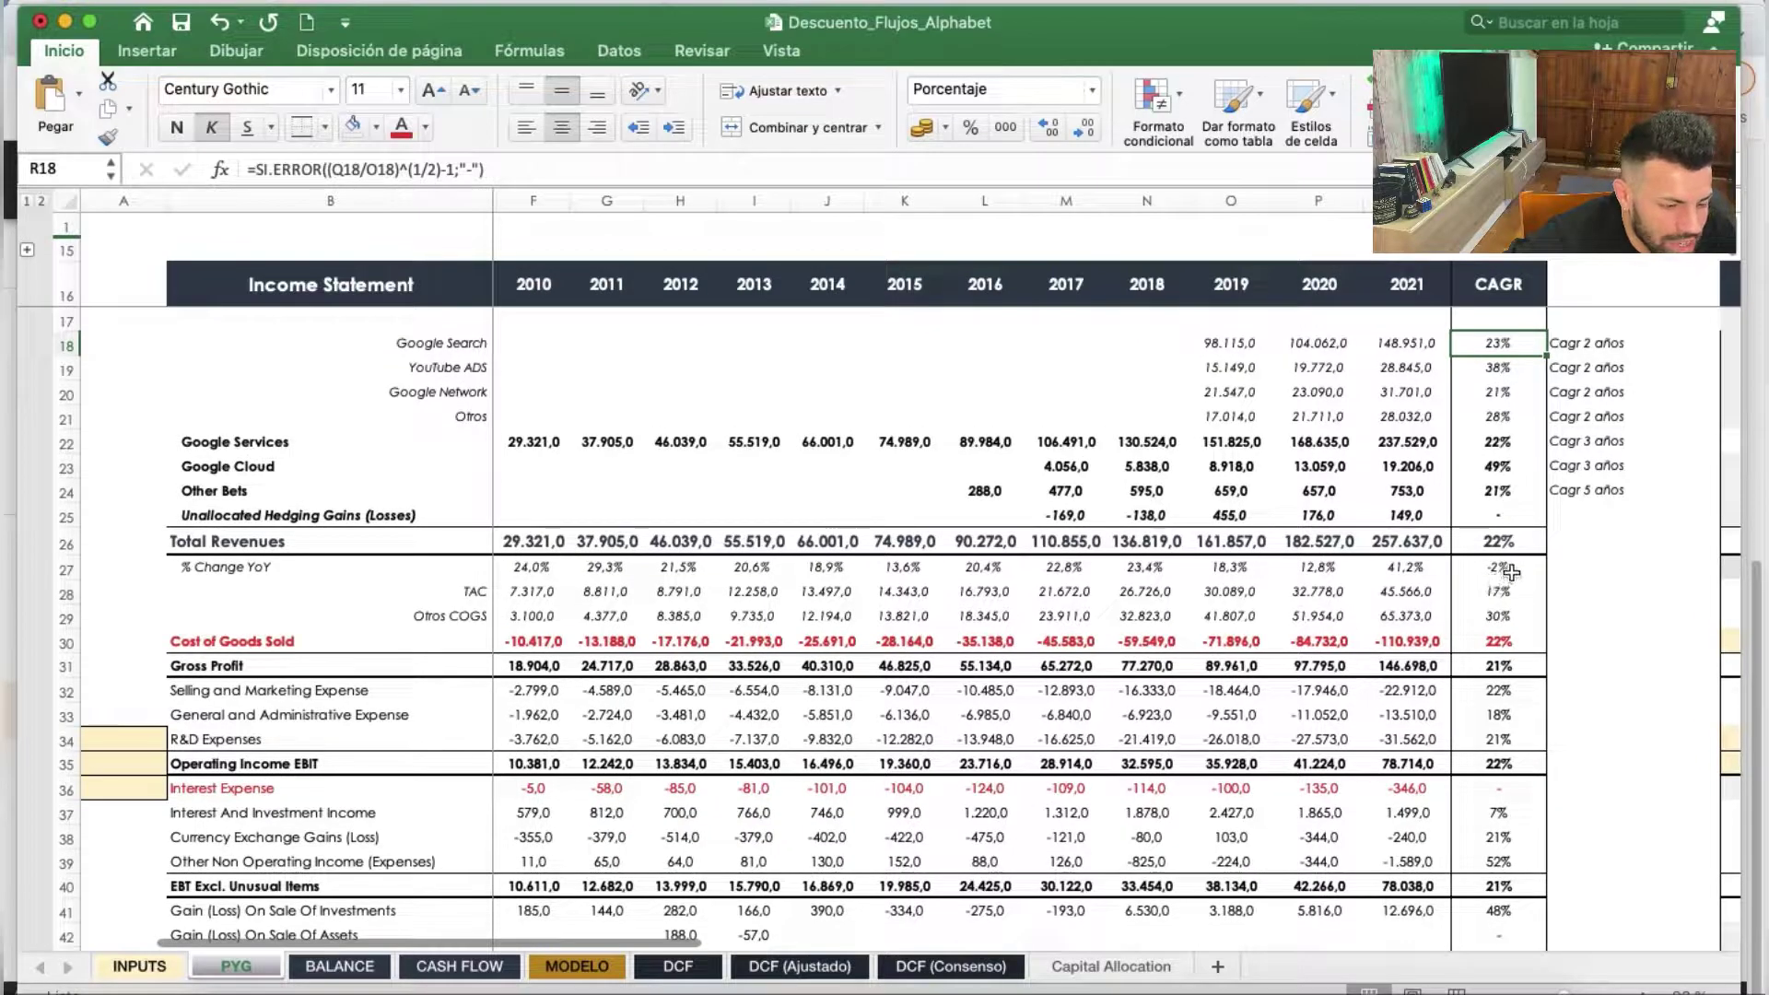
left_click(1511, 571)
double_click(1511, 571)
scroll(670, 571, "left", 3)
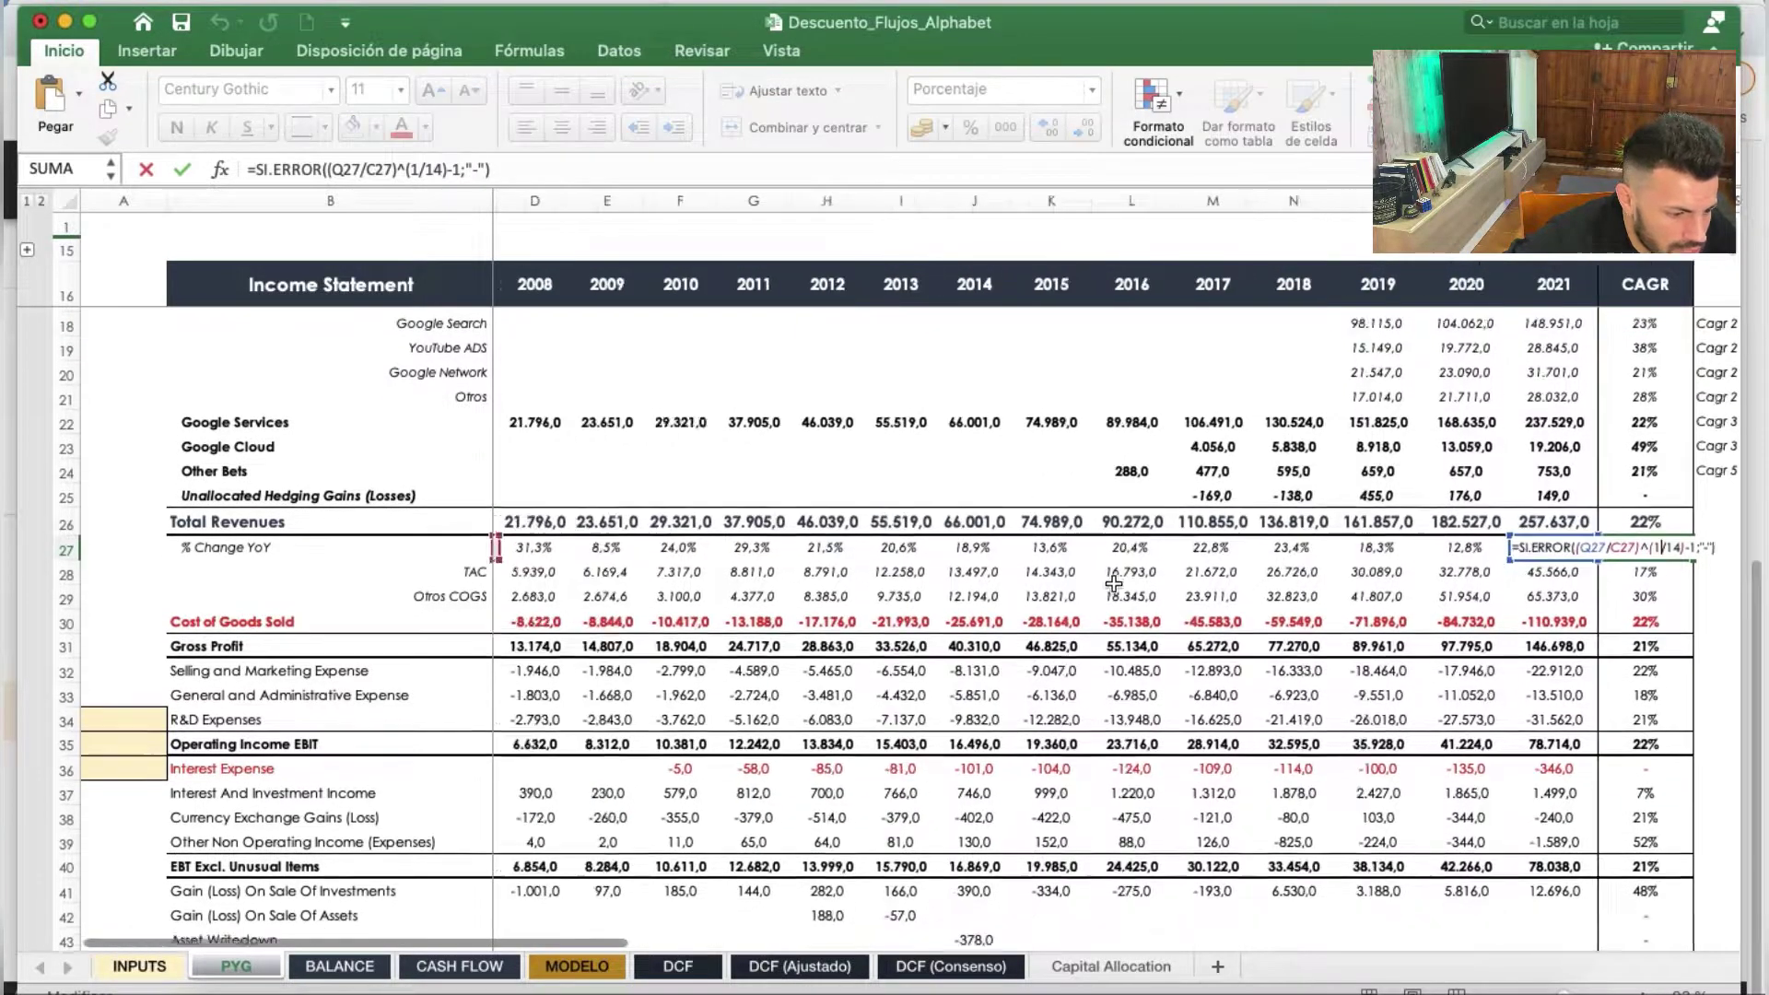
scroll(669, 571, "down", 2)
scroll(670, 572, "down", 1)
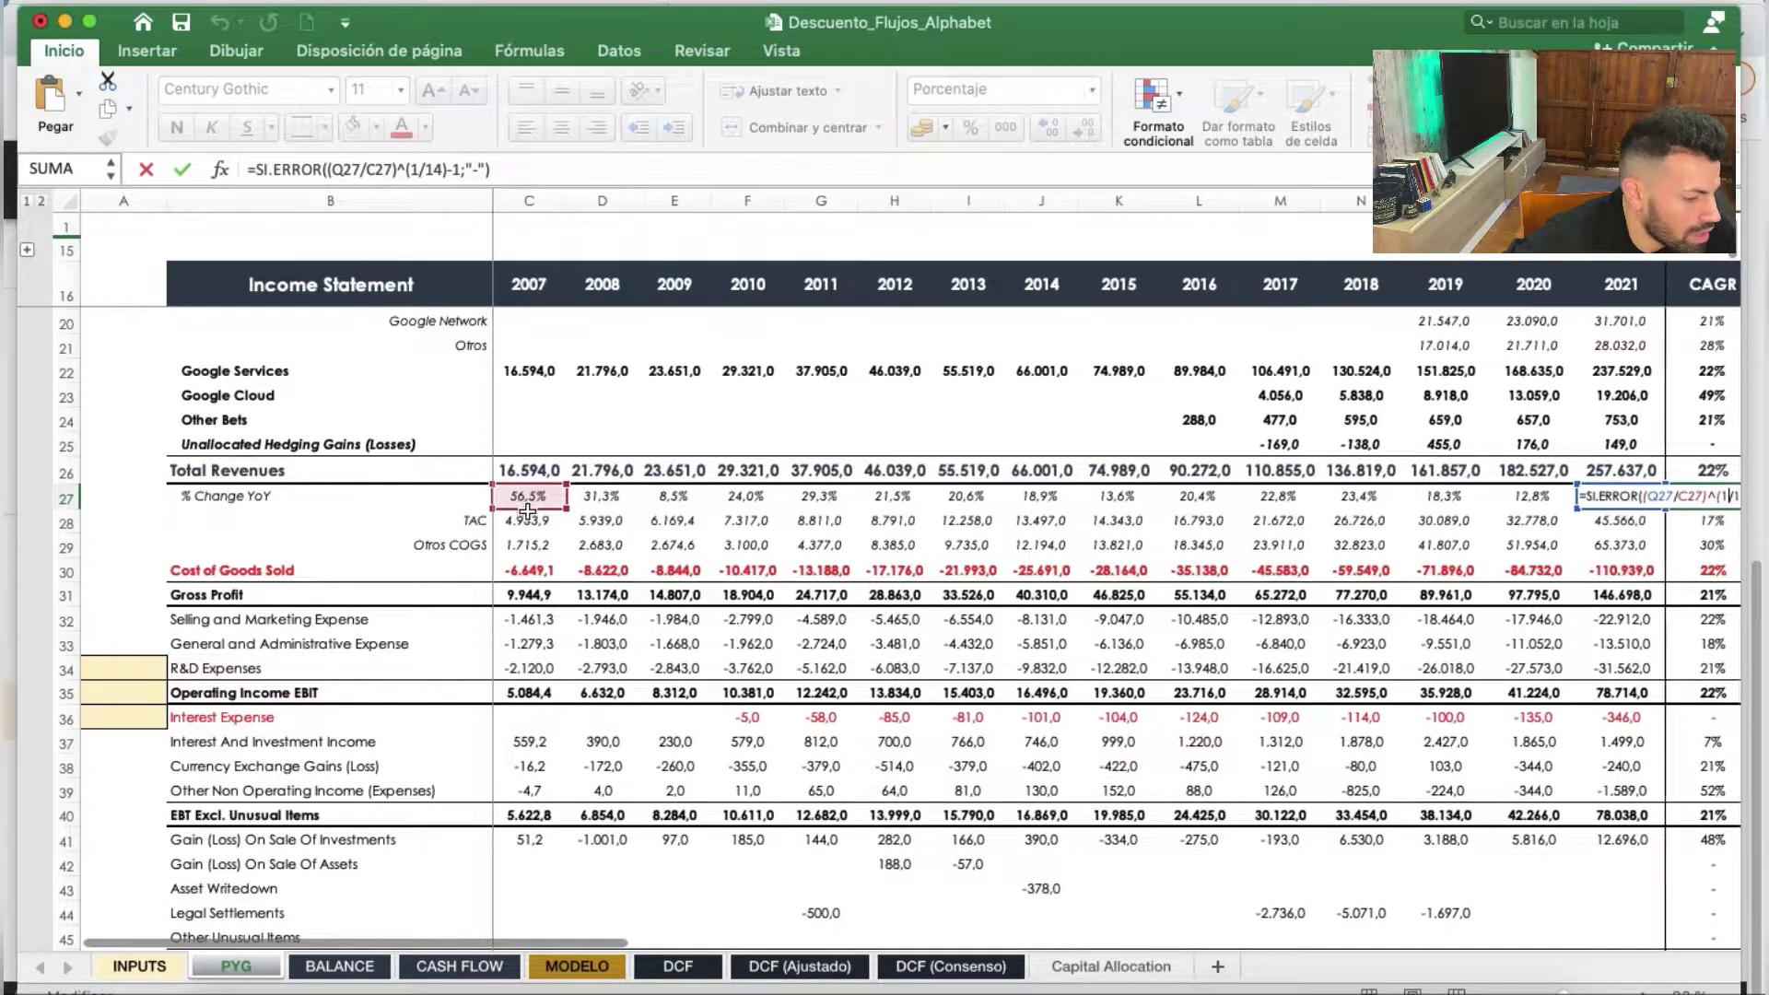
scroll(1014, 516, "right", 4)
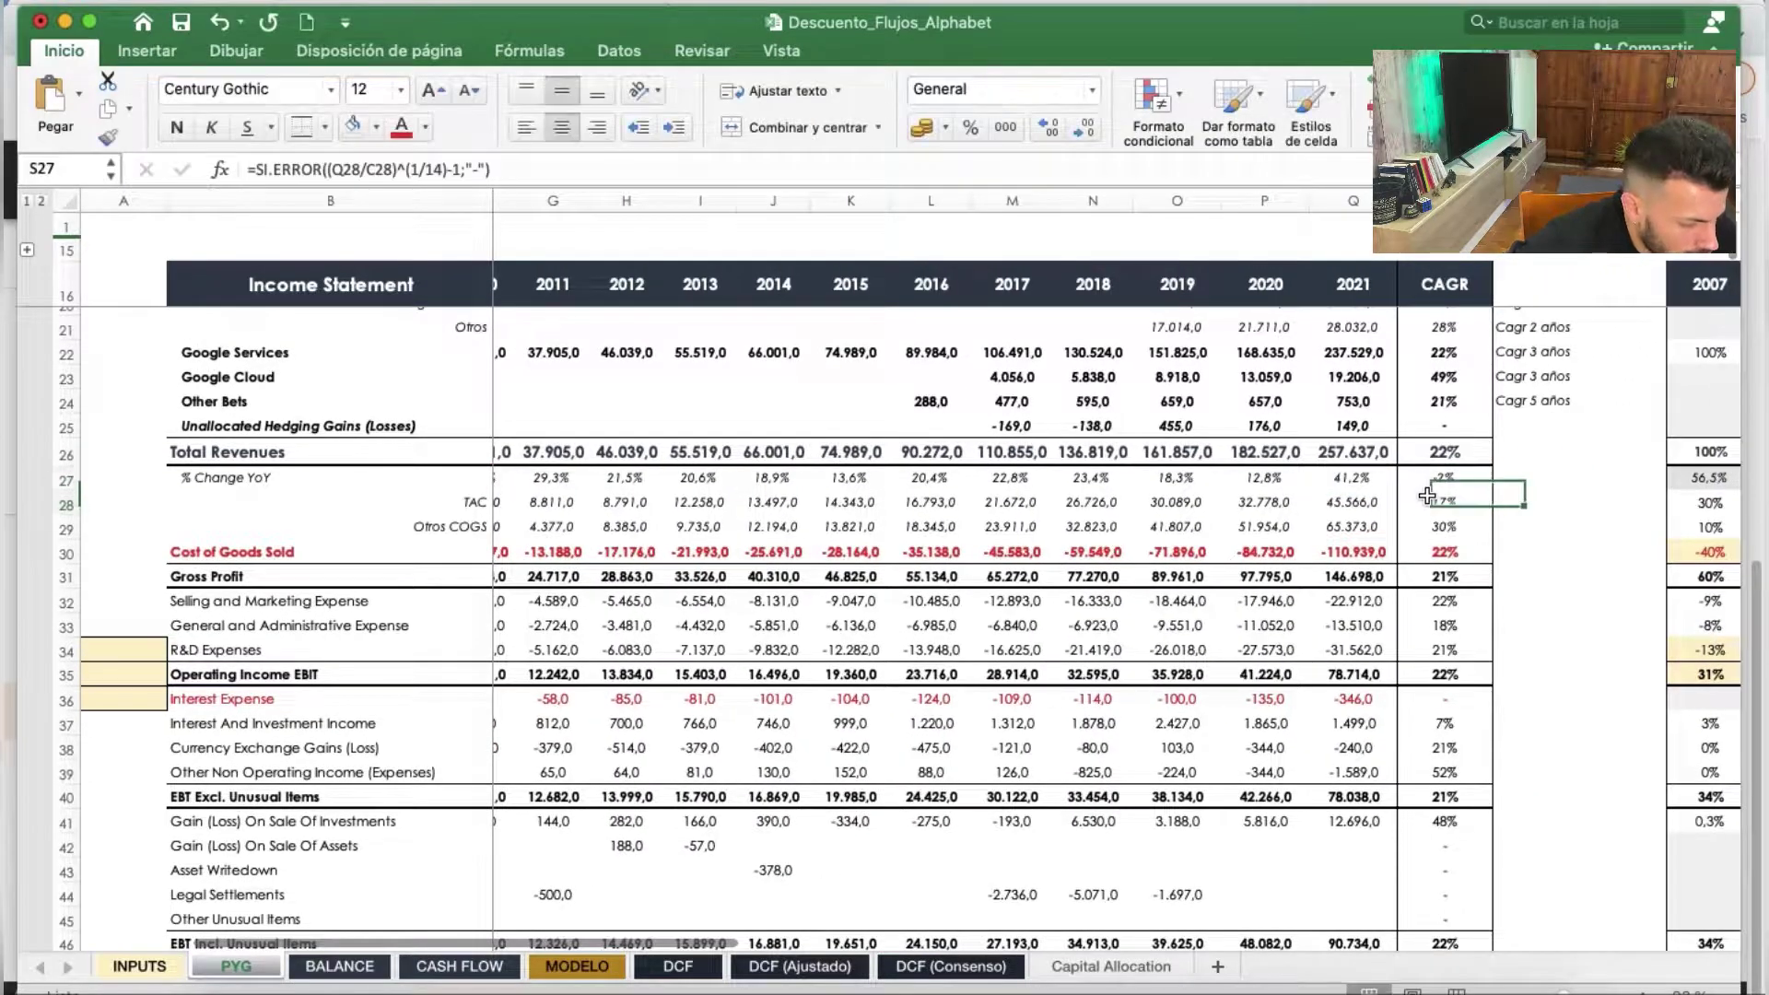
key("Return")
scroll(1460, 415, "up", 3)
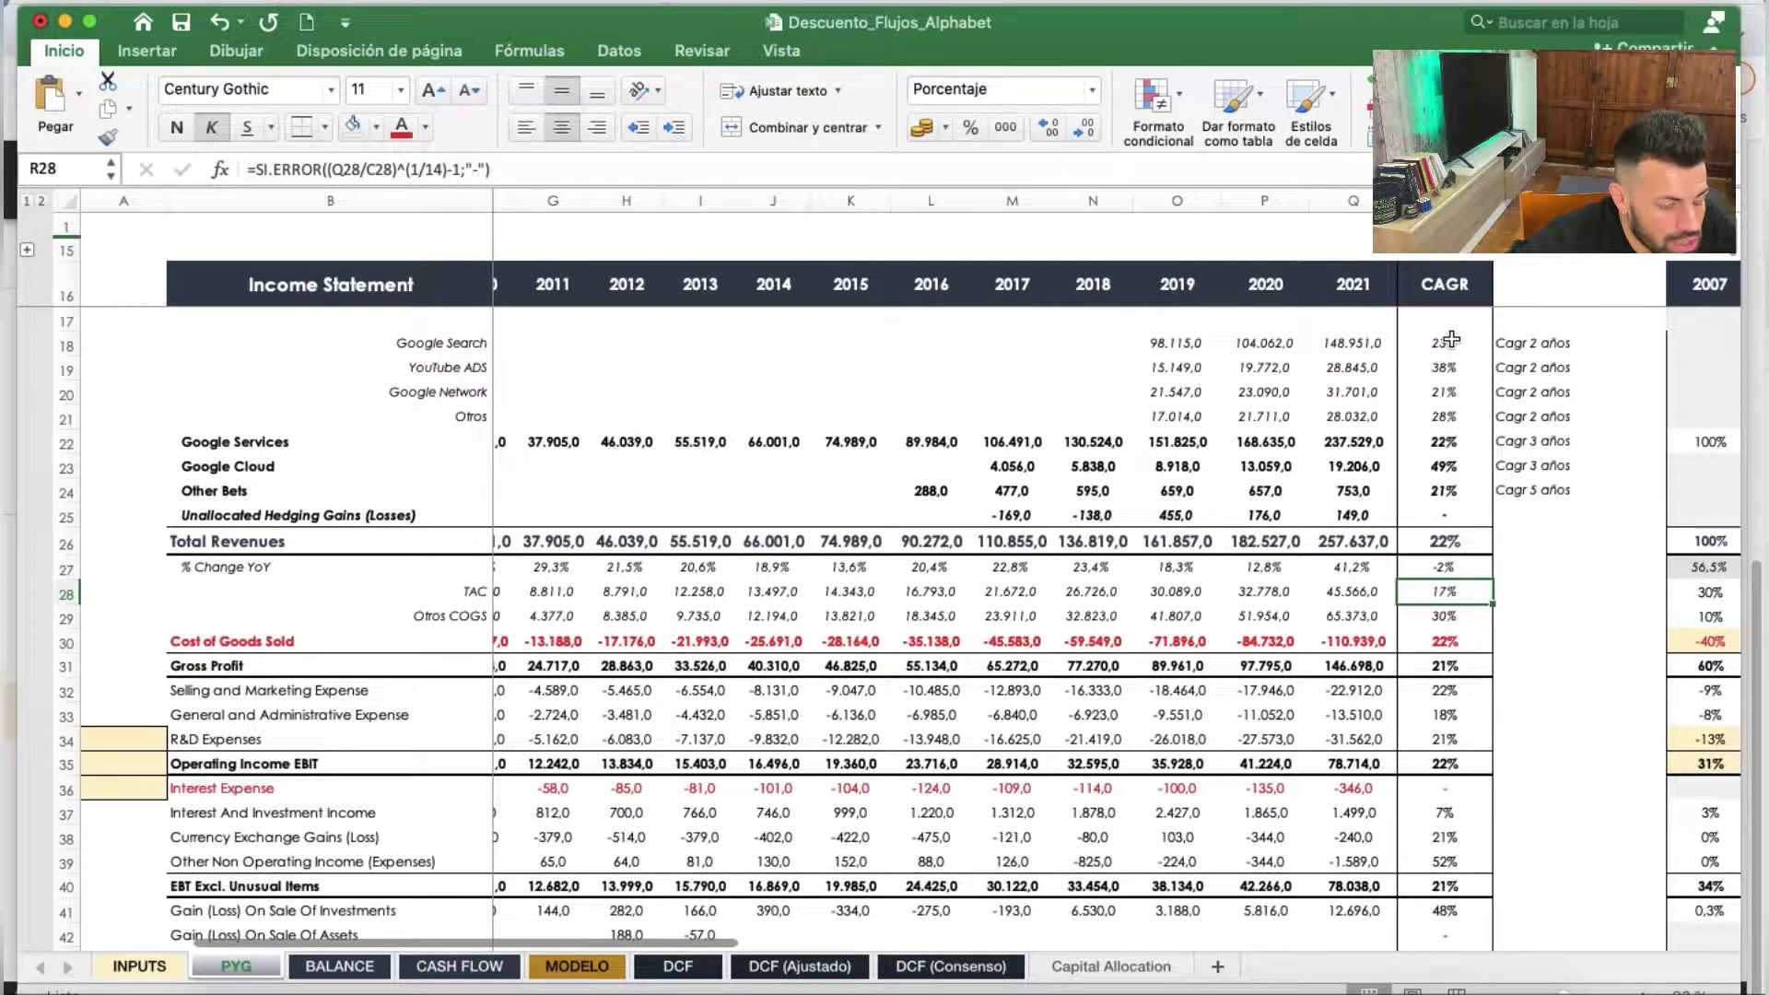
double_click(1451, 340)
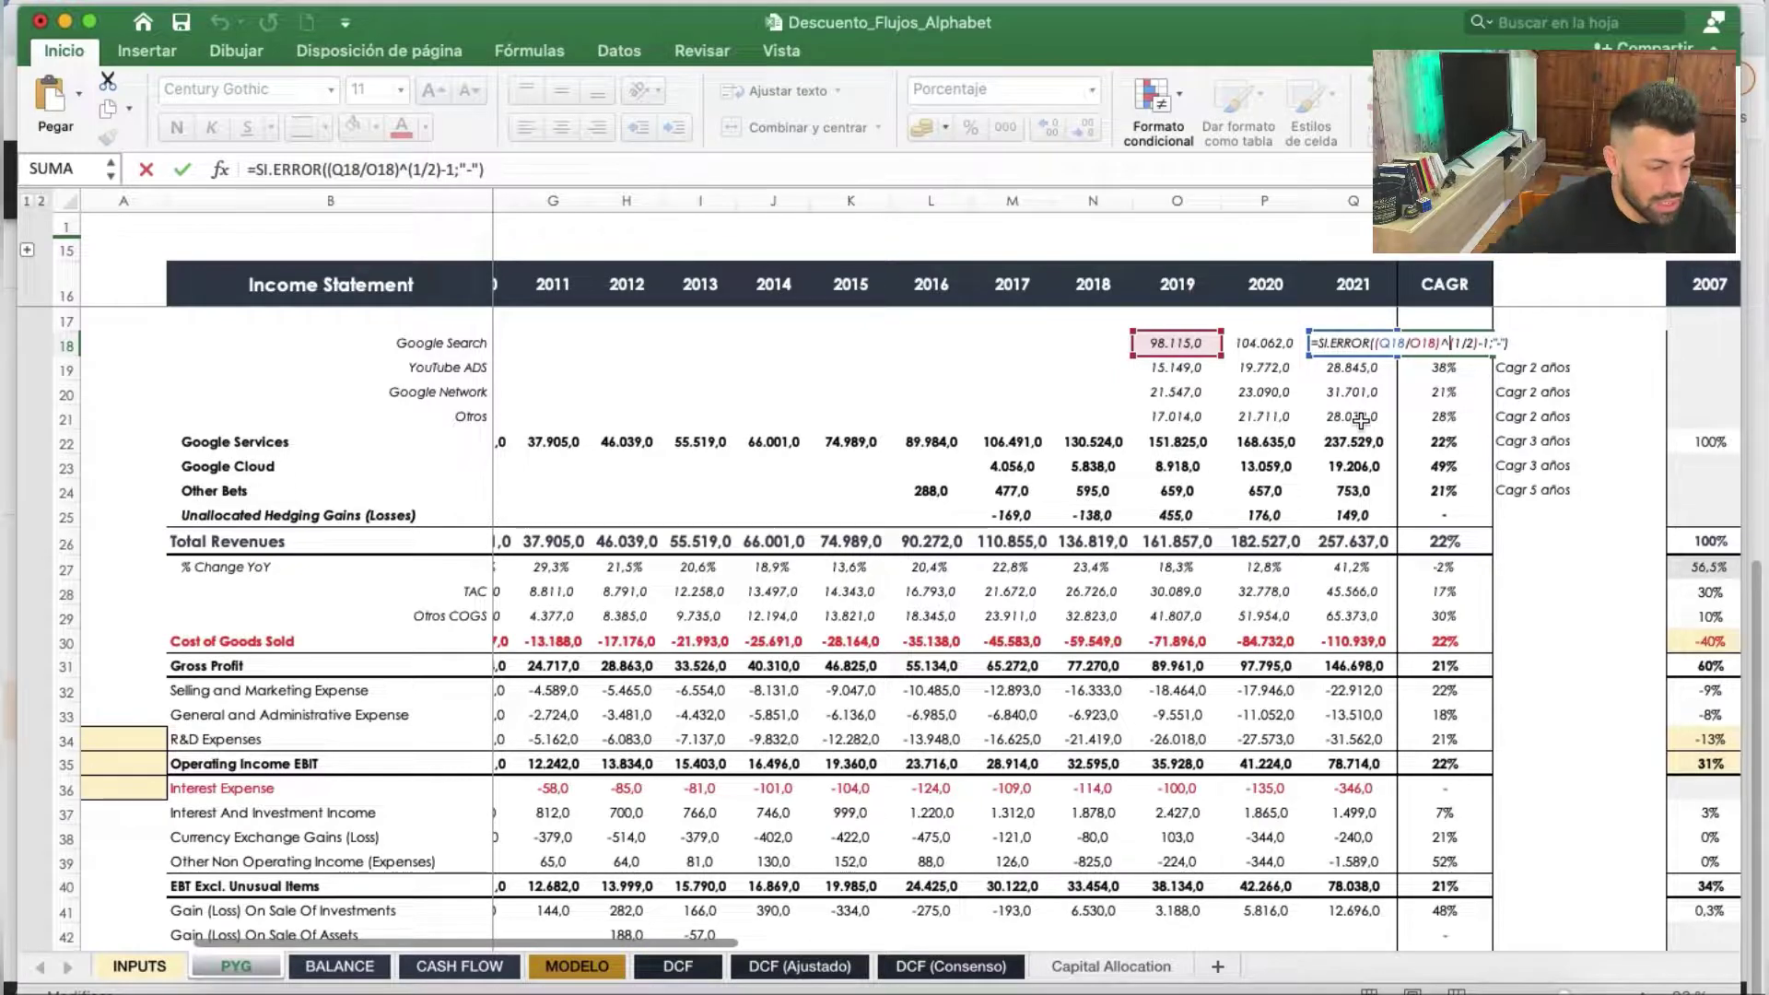
key("Tab")
left_click(1192, 346)
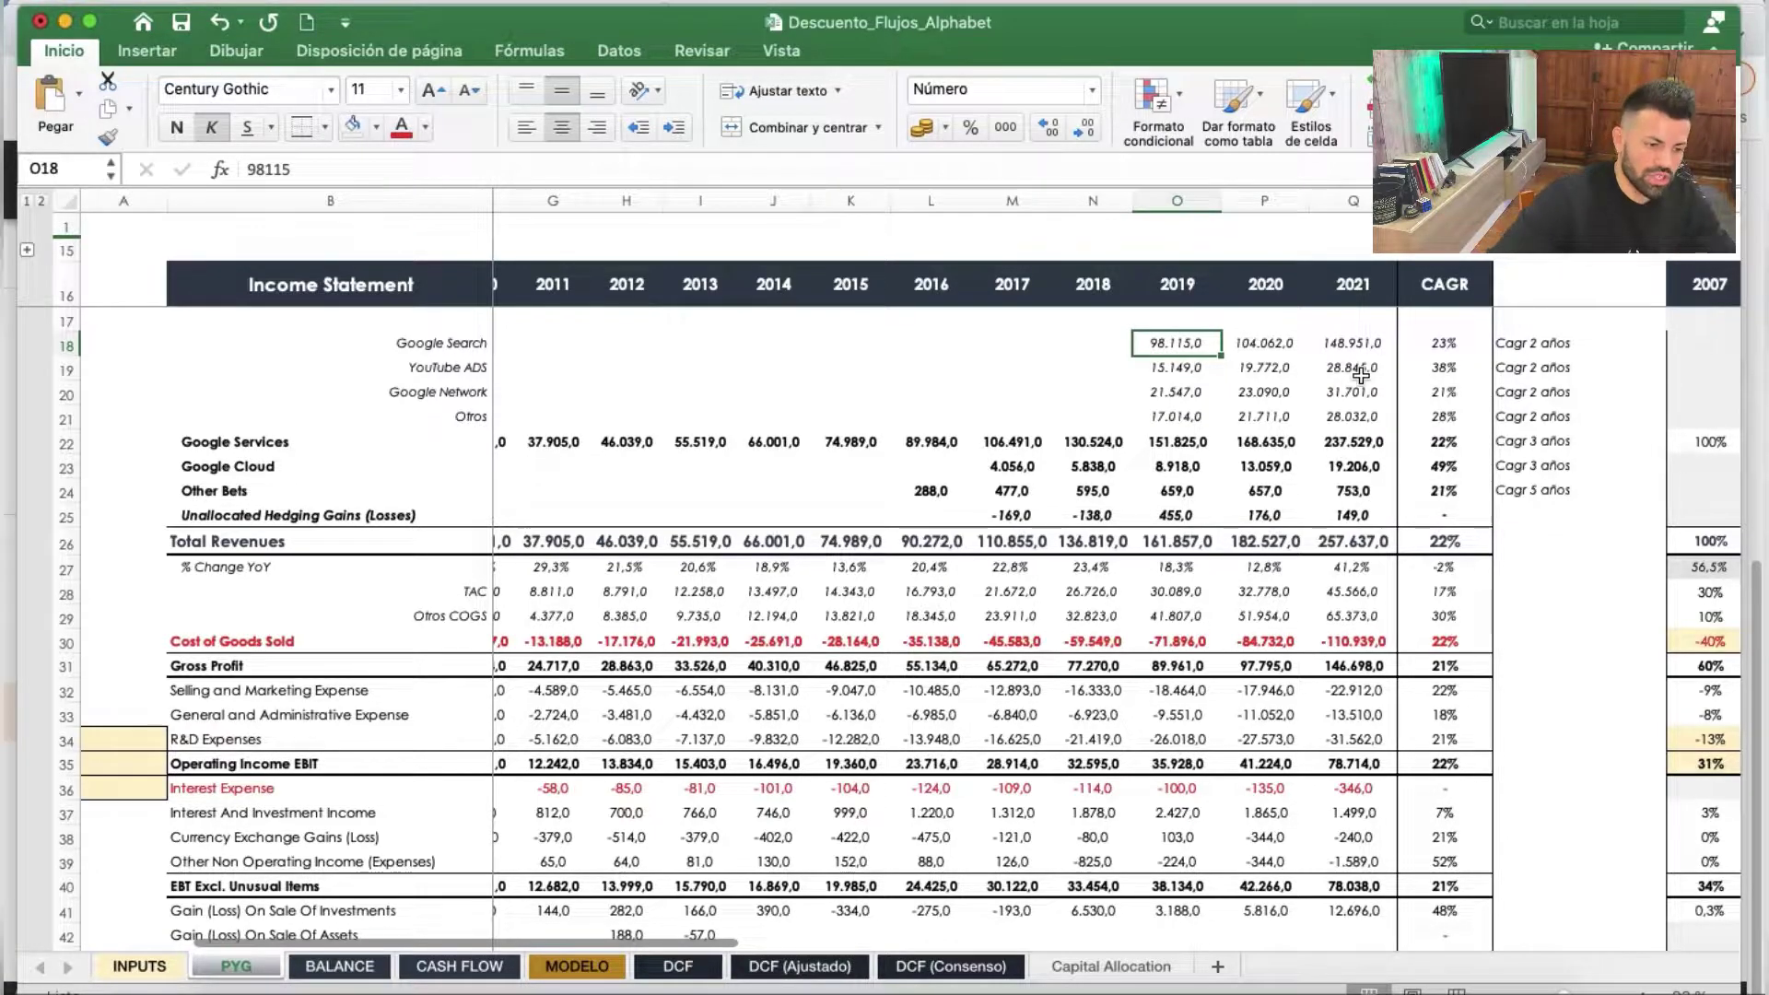
mouse_move(1352, 343)
left_mouse_down()
mouse_move(1300, 516)
mouse_move(1185, 516)
left_mouse_up()
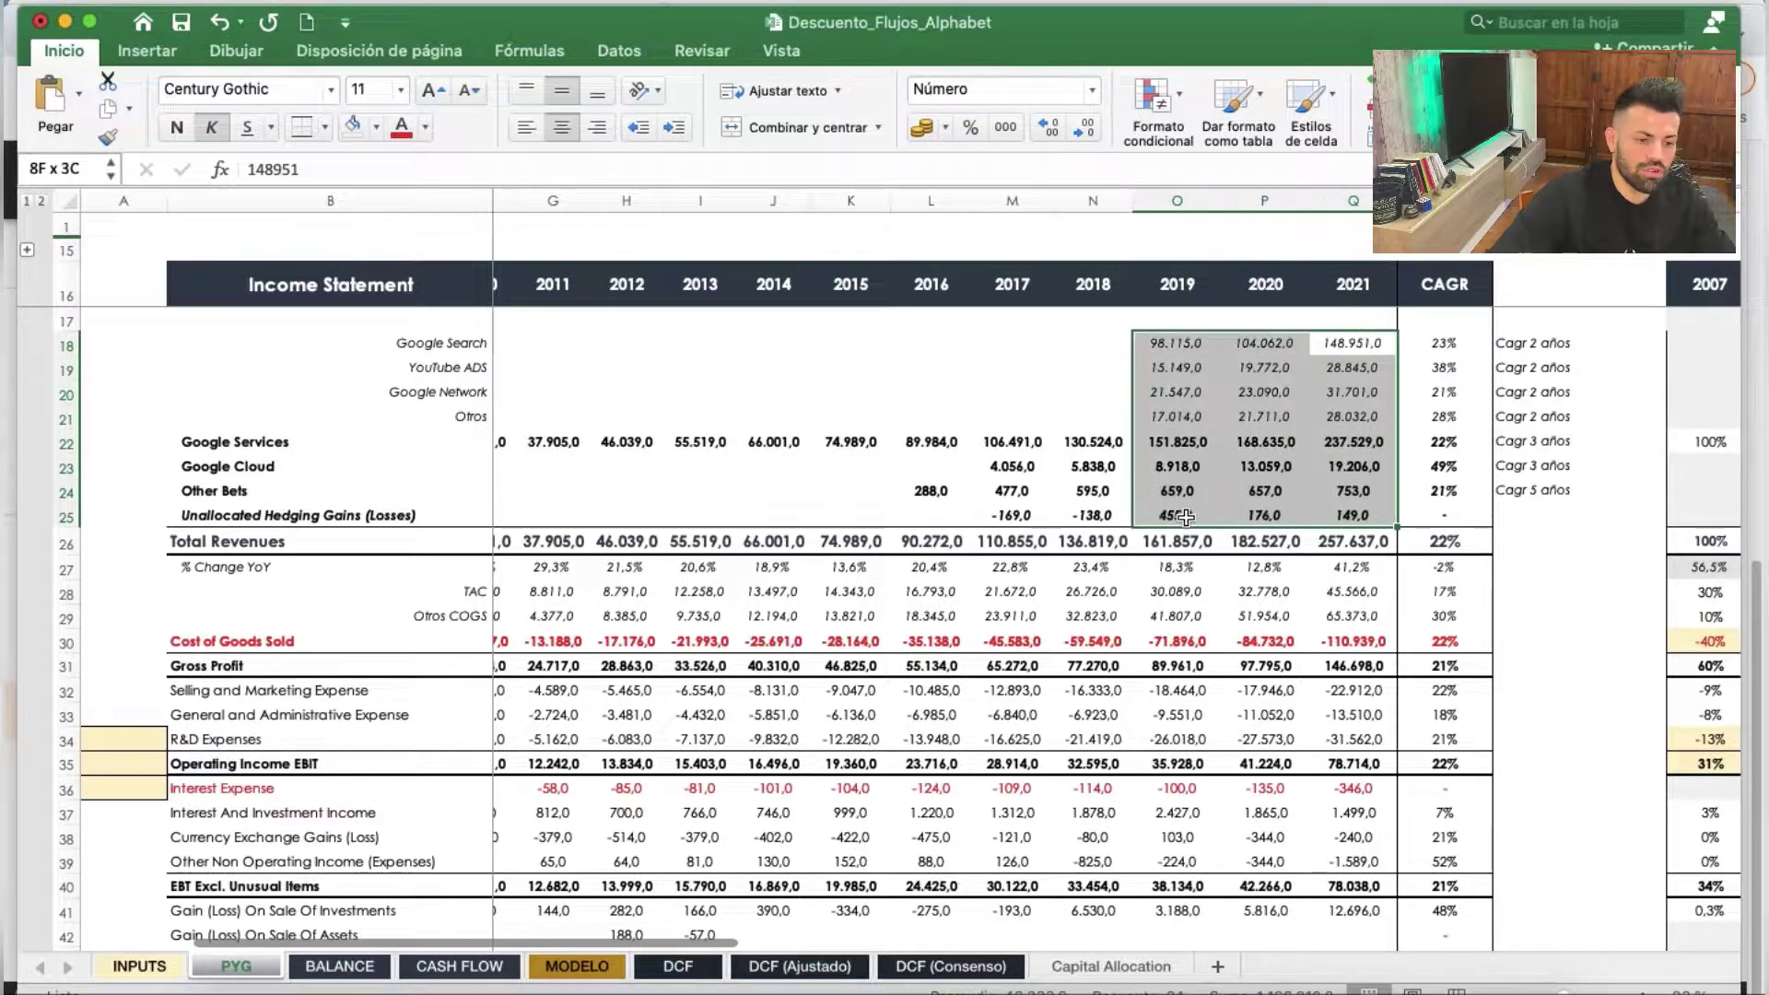
left_click_drag(1093, 443, 1078, 522)
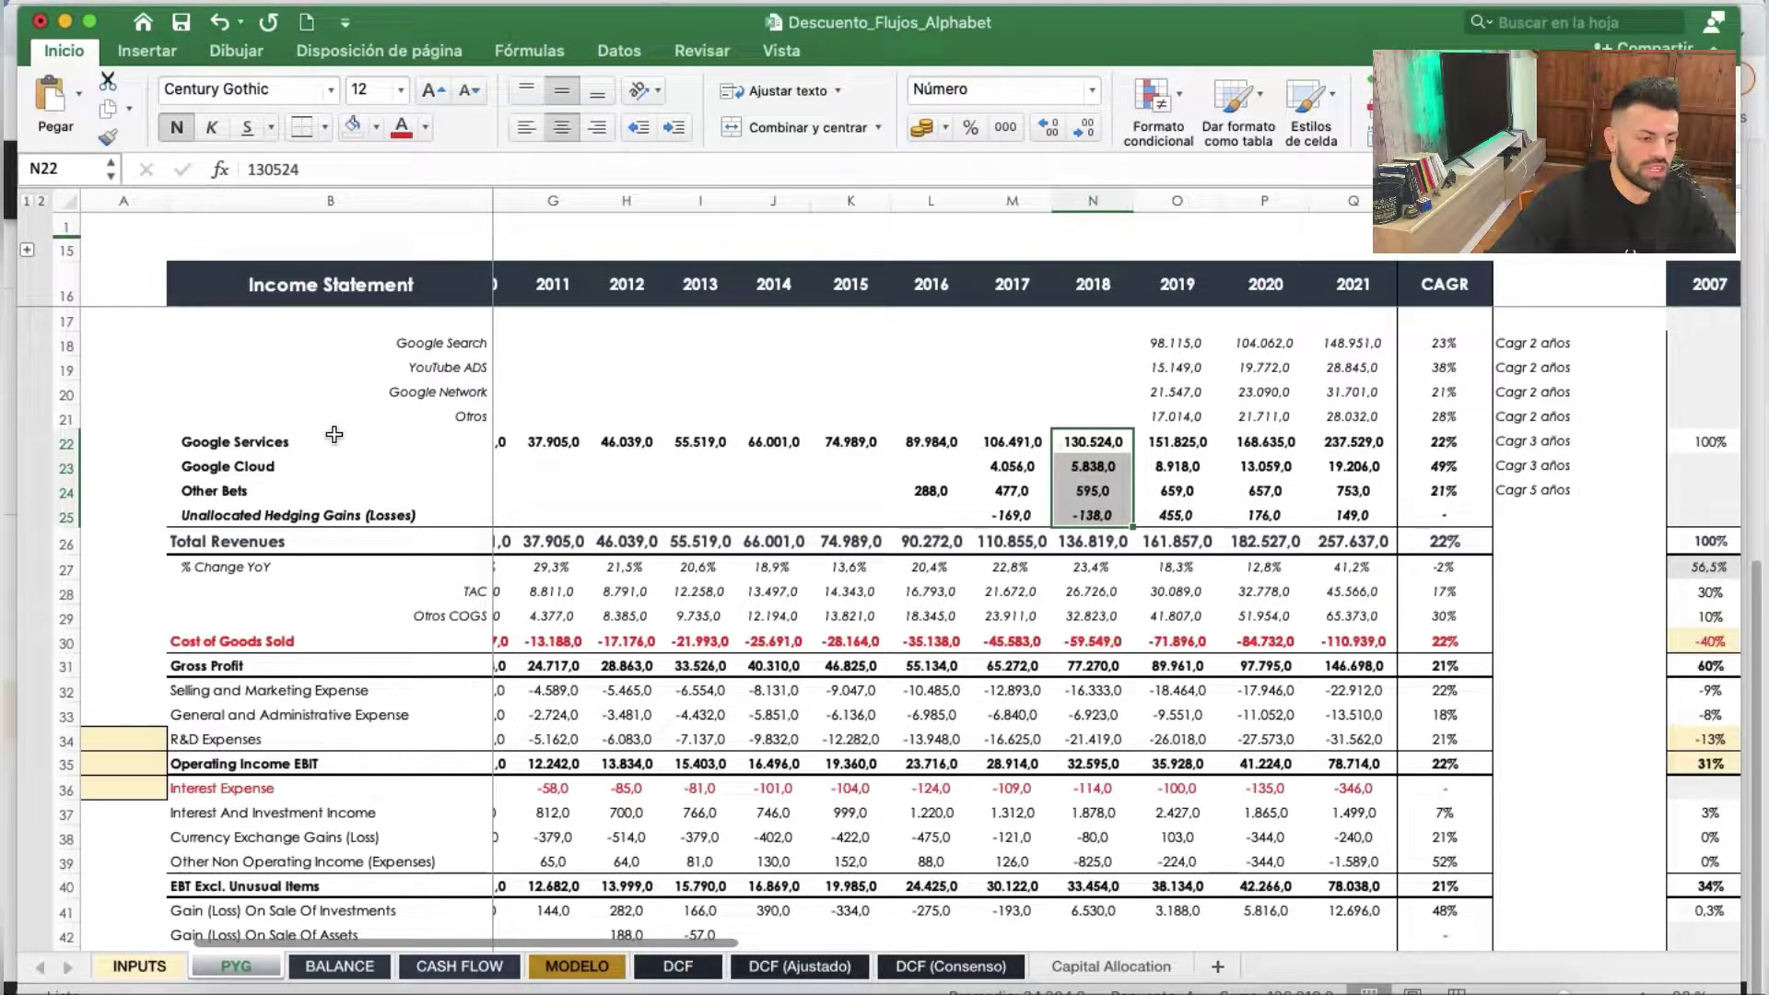
left_click_drag(334, 439, 308, 509)
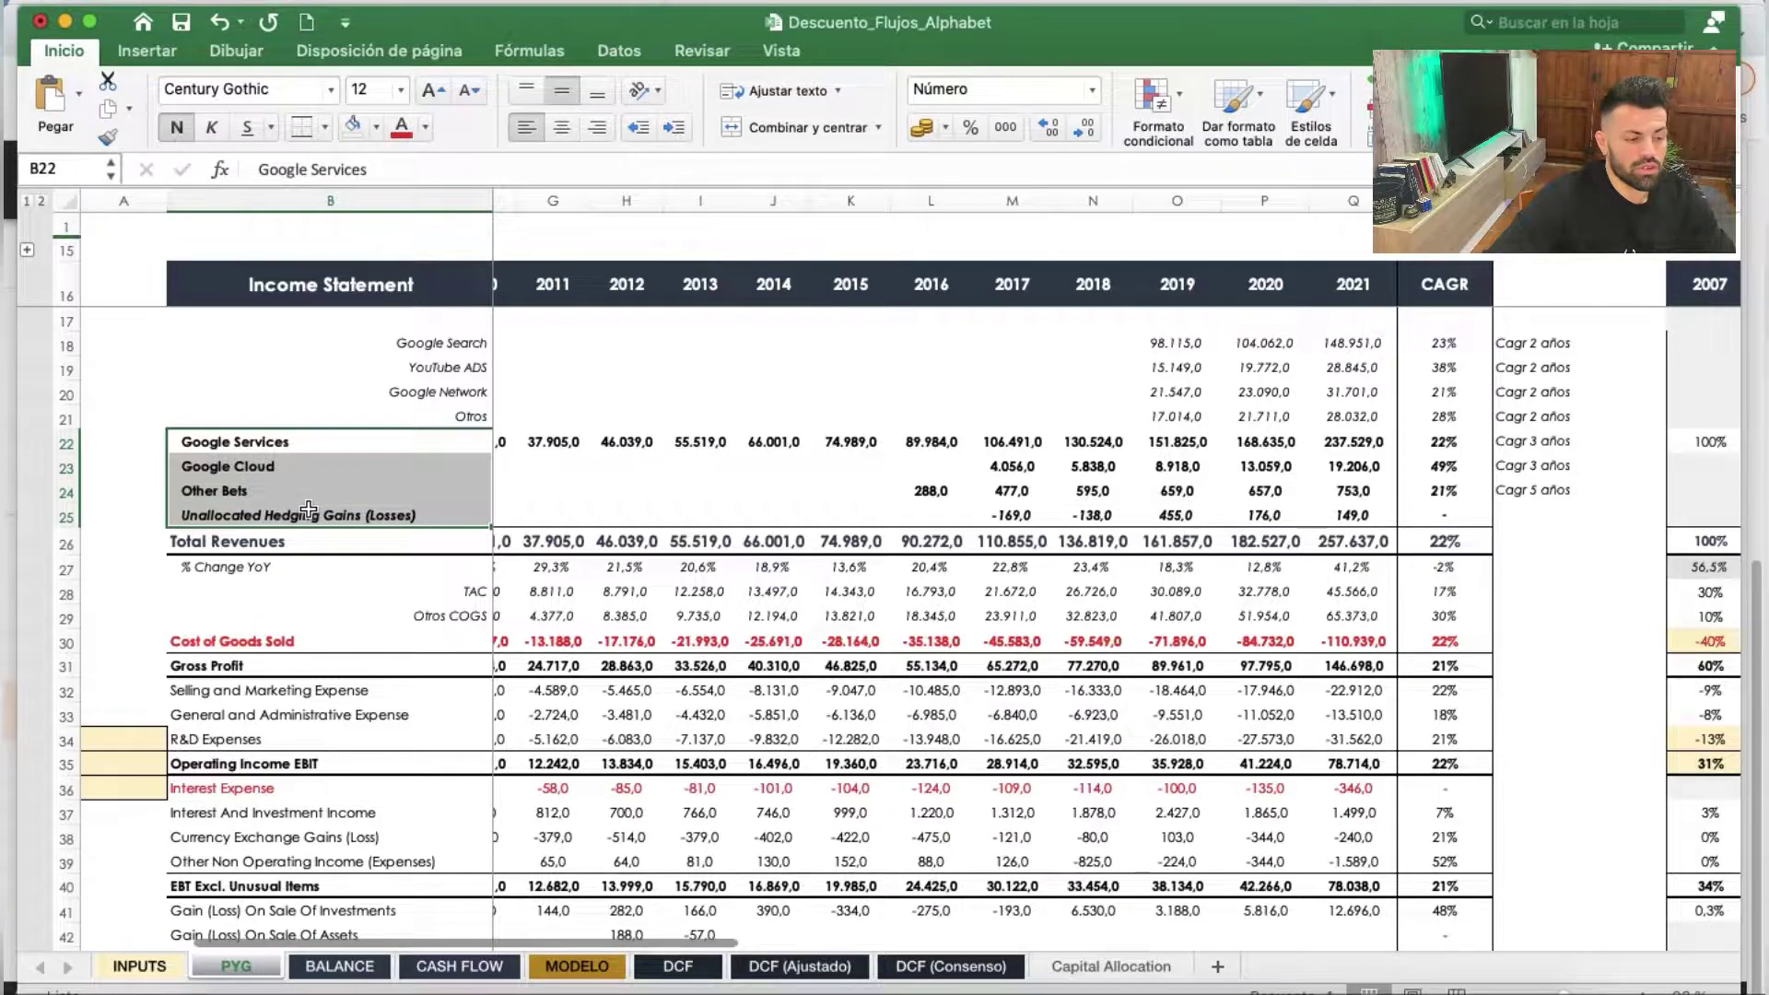
left_click_drag(302, 448, 312, 439)
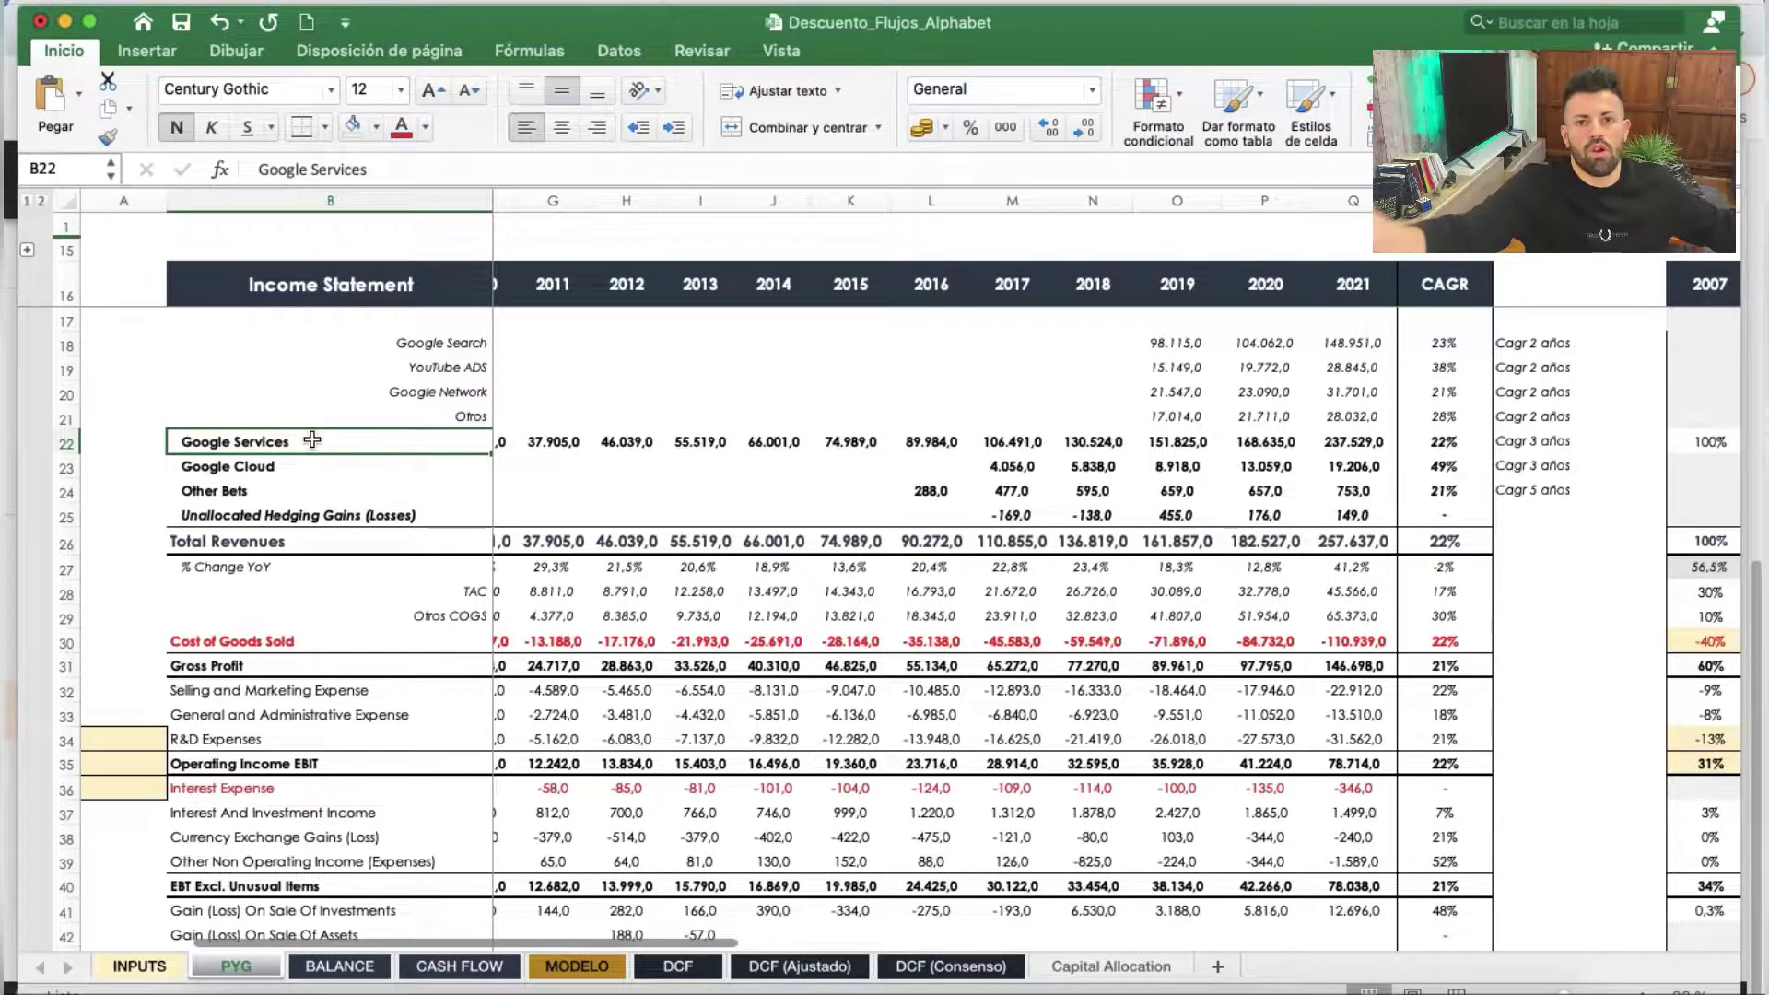
left_click(429, 370)
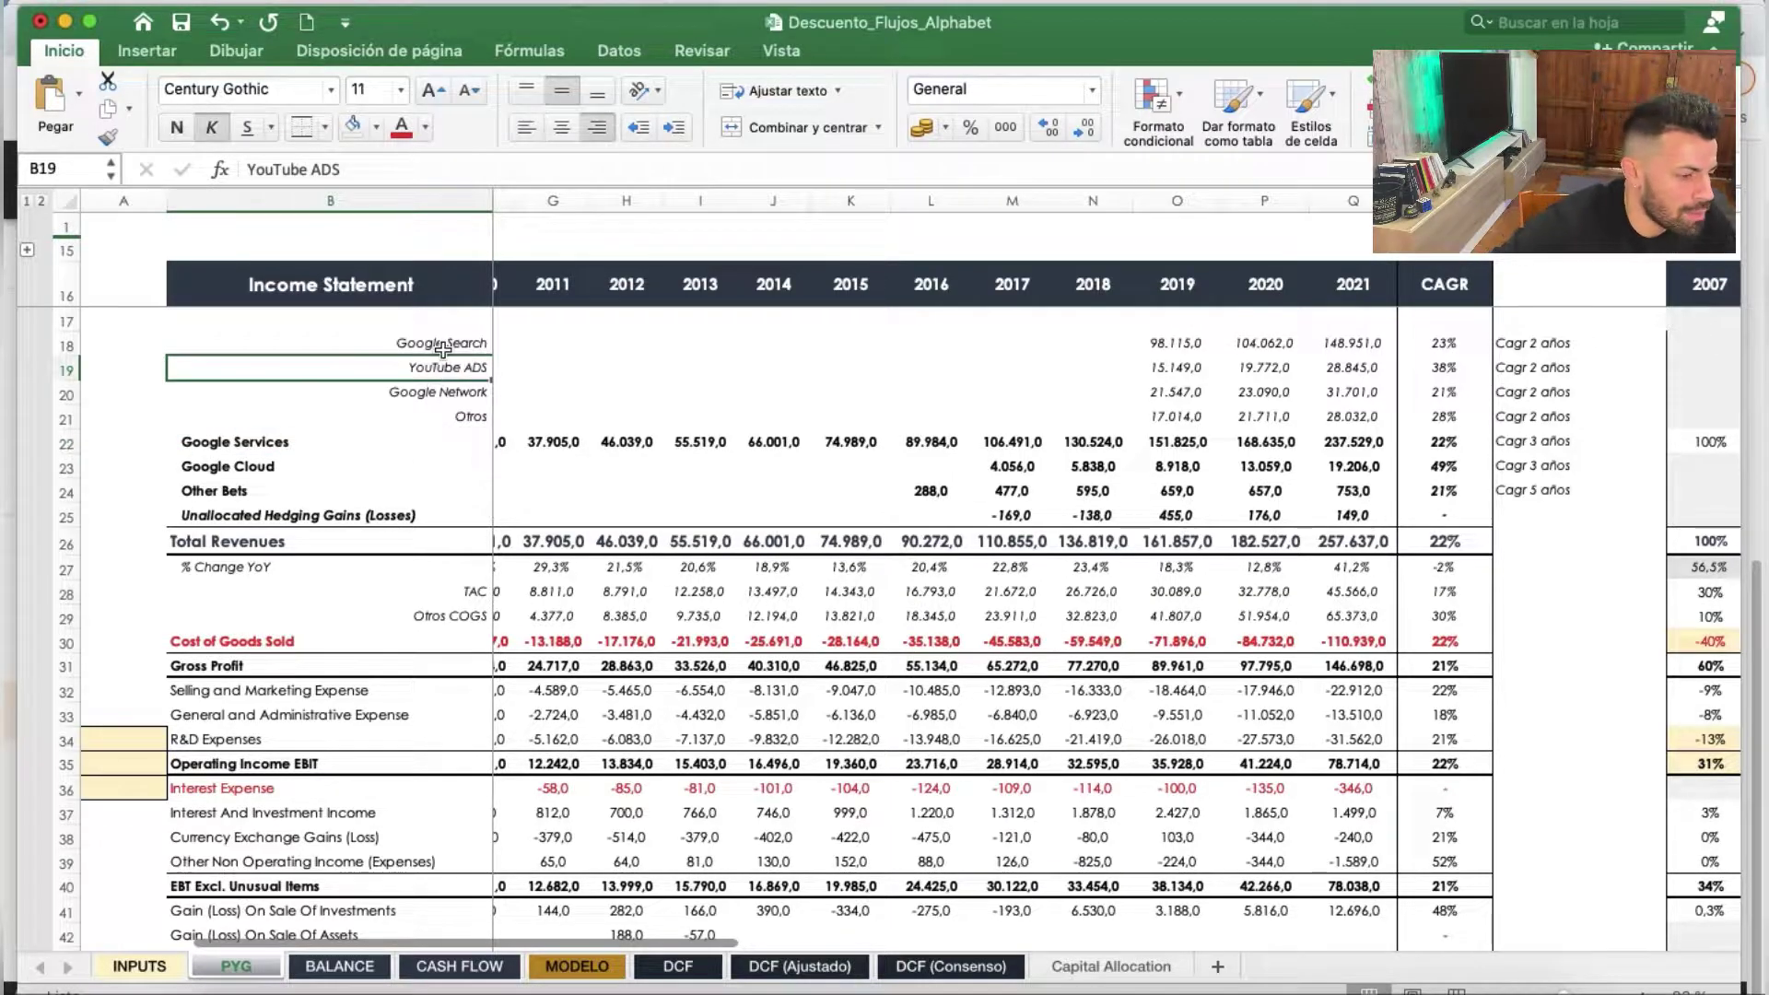
left_click(442, 348)
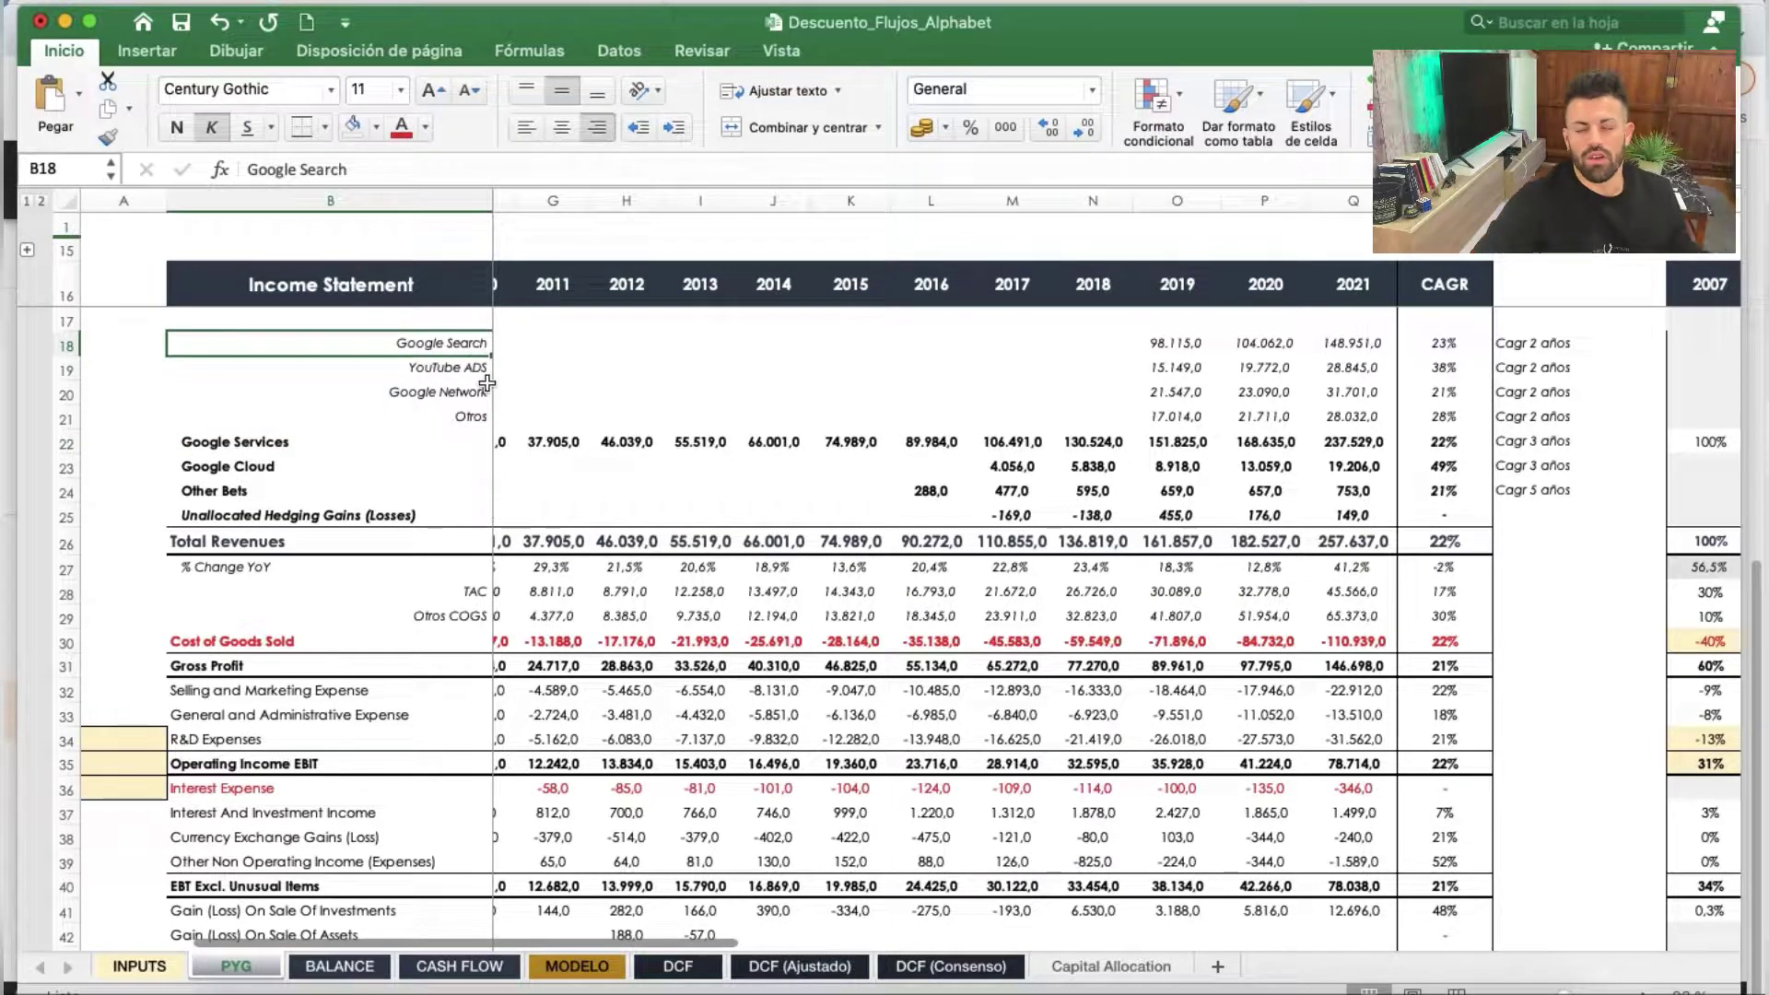
left_click(477, 371)
left_click(468, 347)
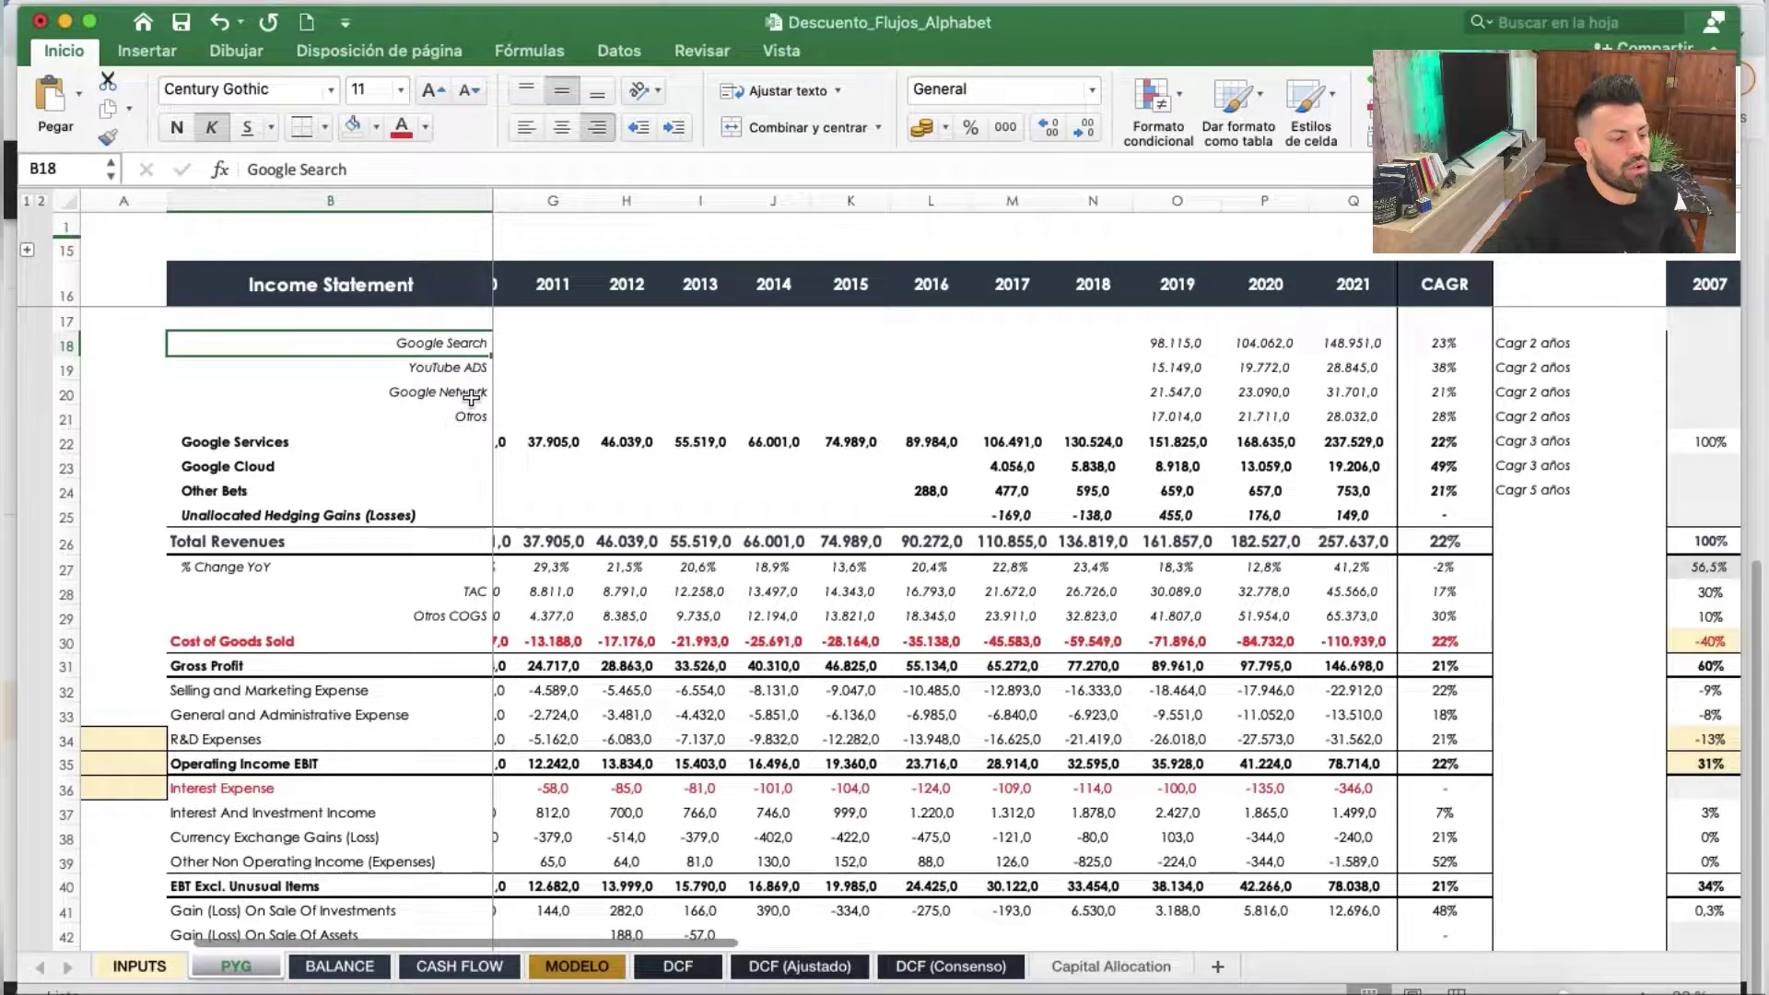
left_click(474, 394)
left_click(267, 443)
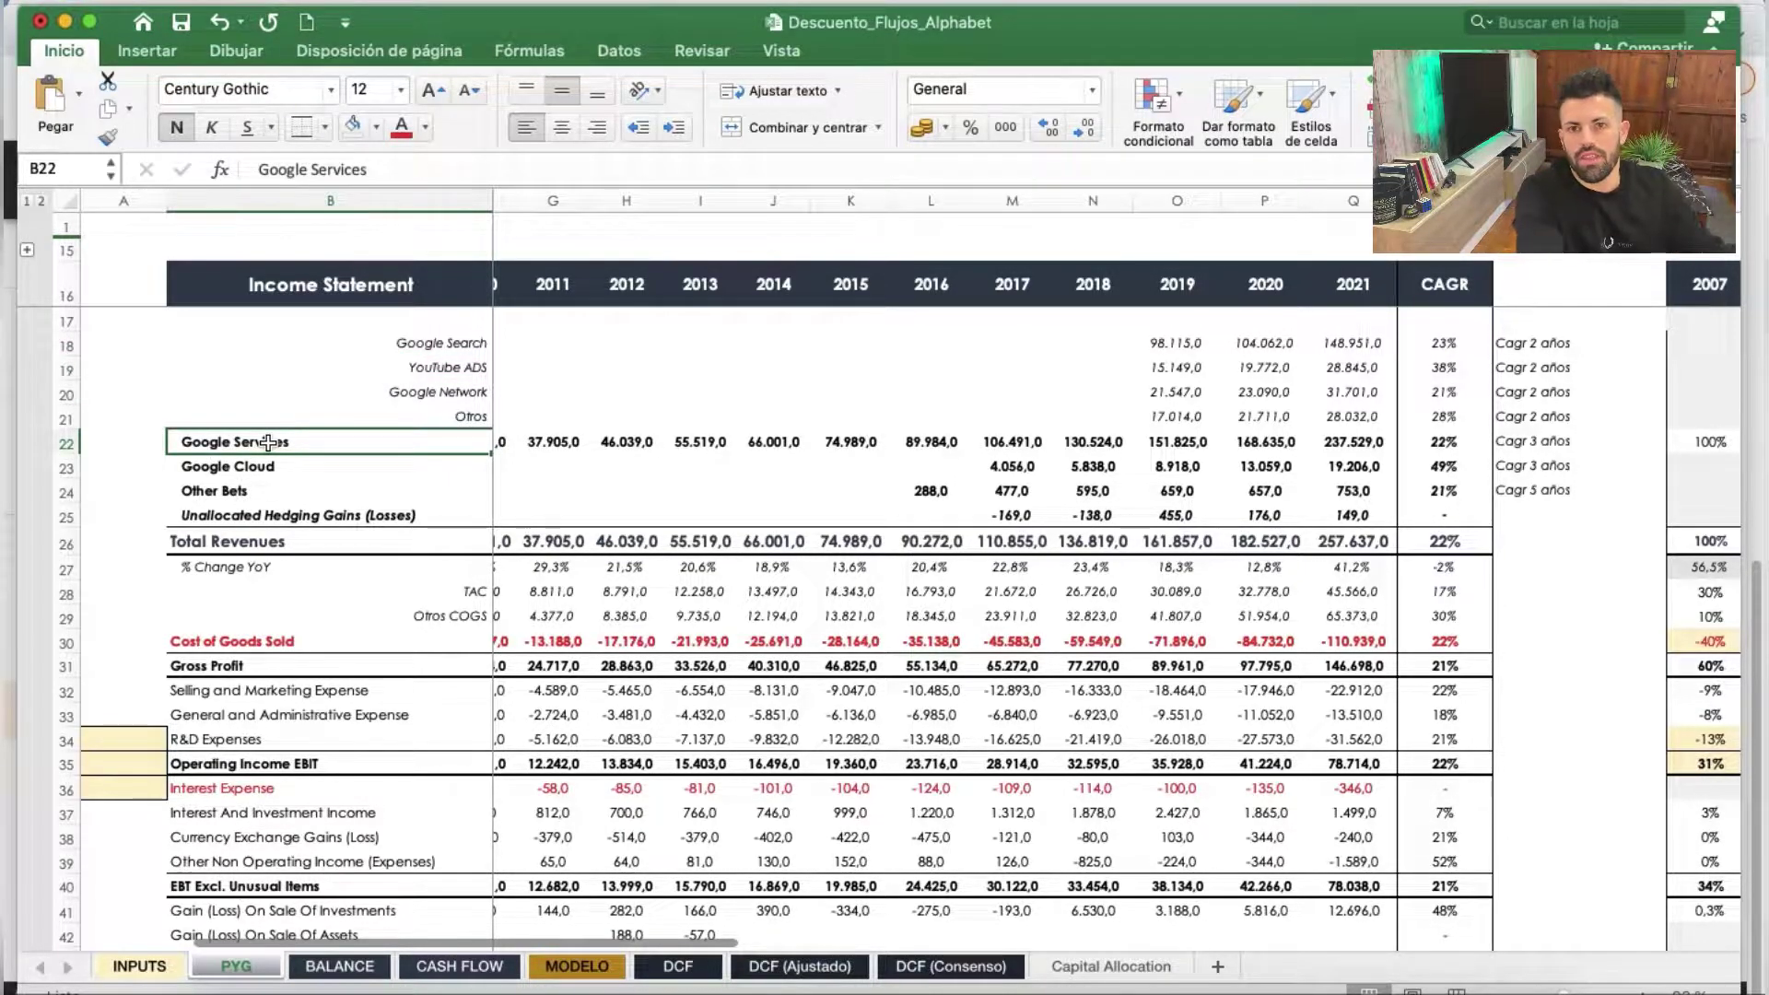
left_click_drag(1188, 343, 1198, 424)
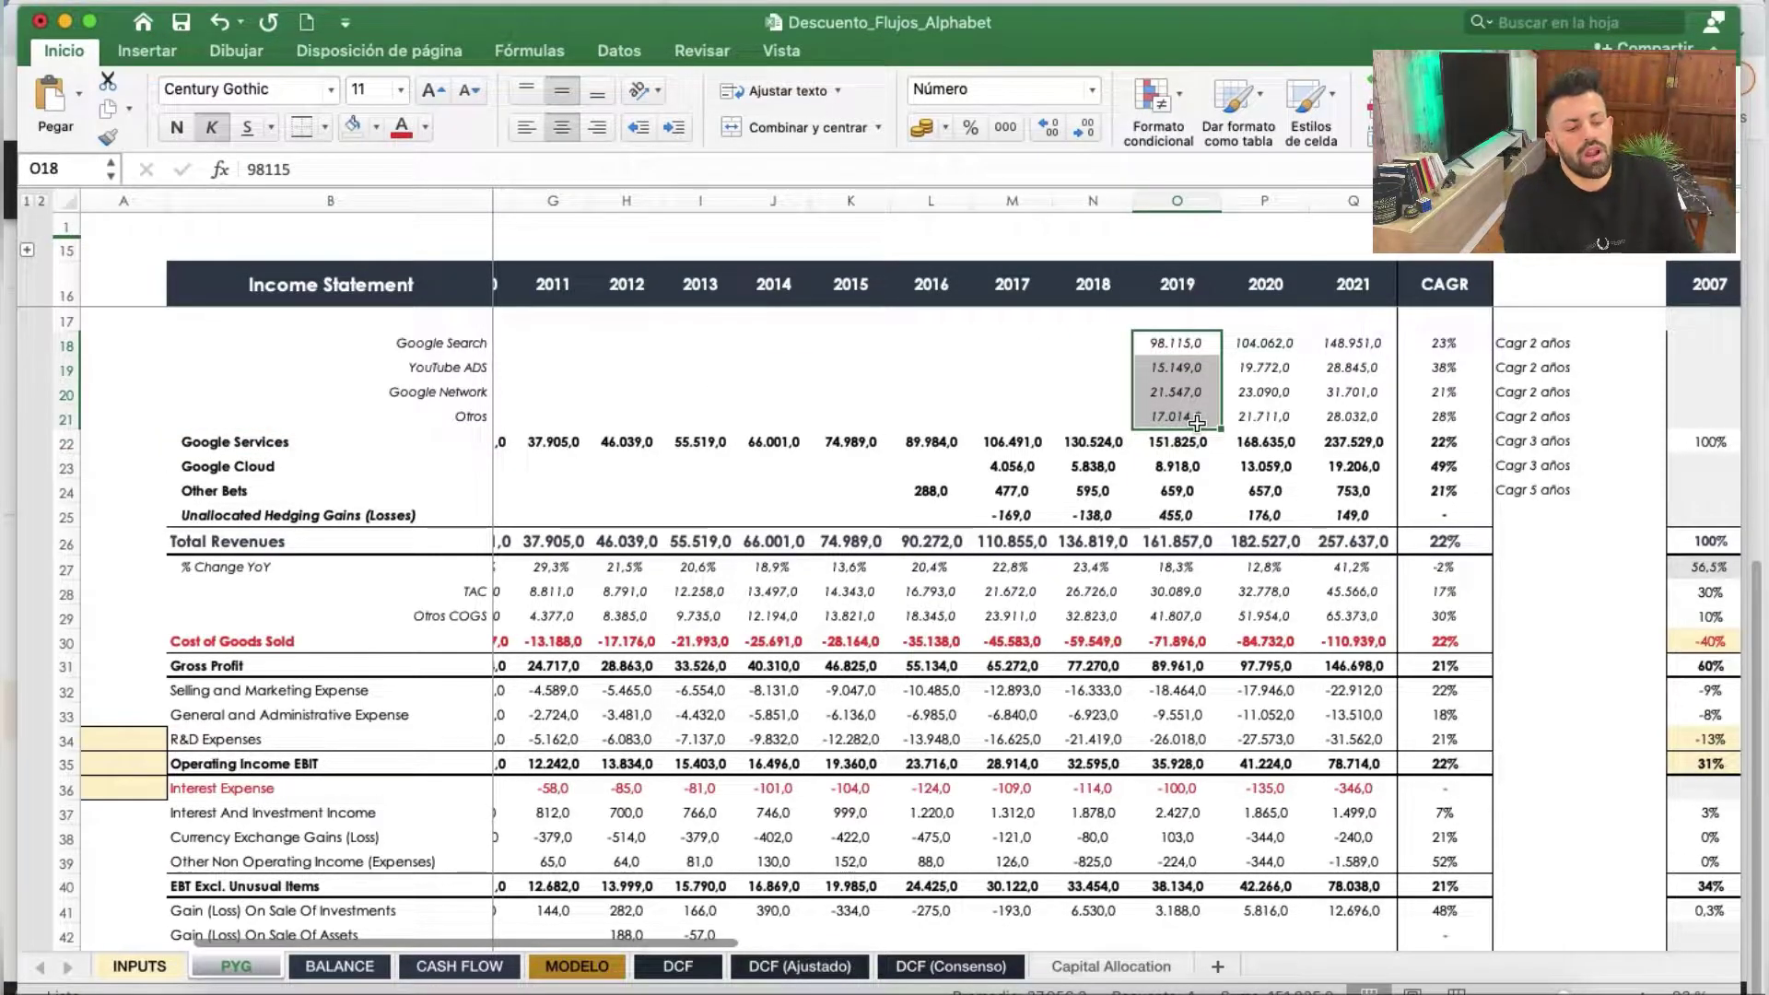
left_click(1532, 350)
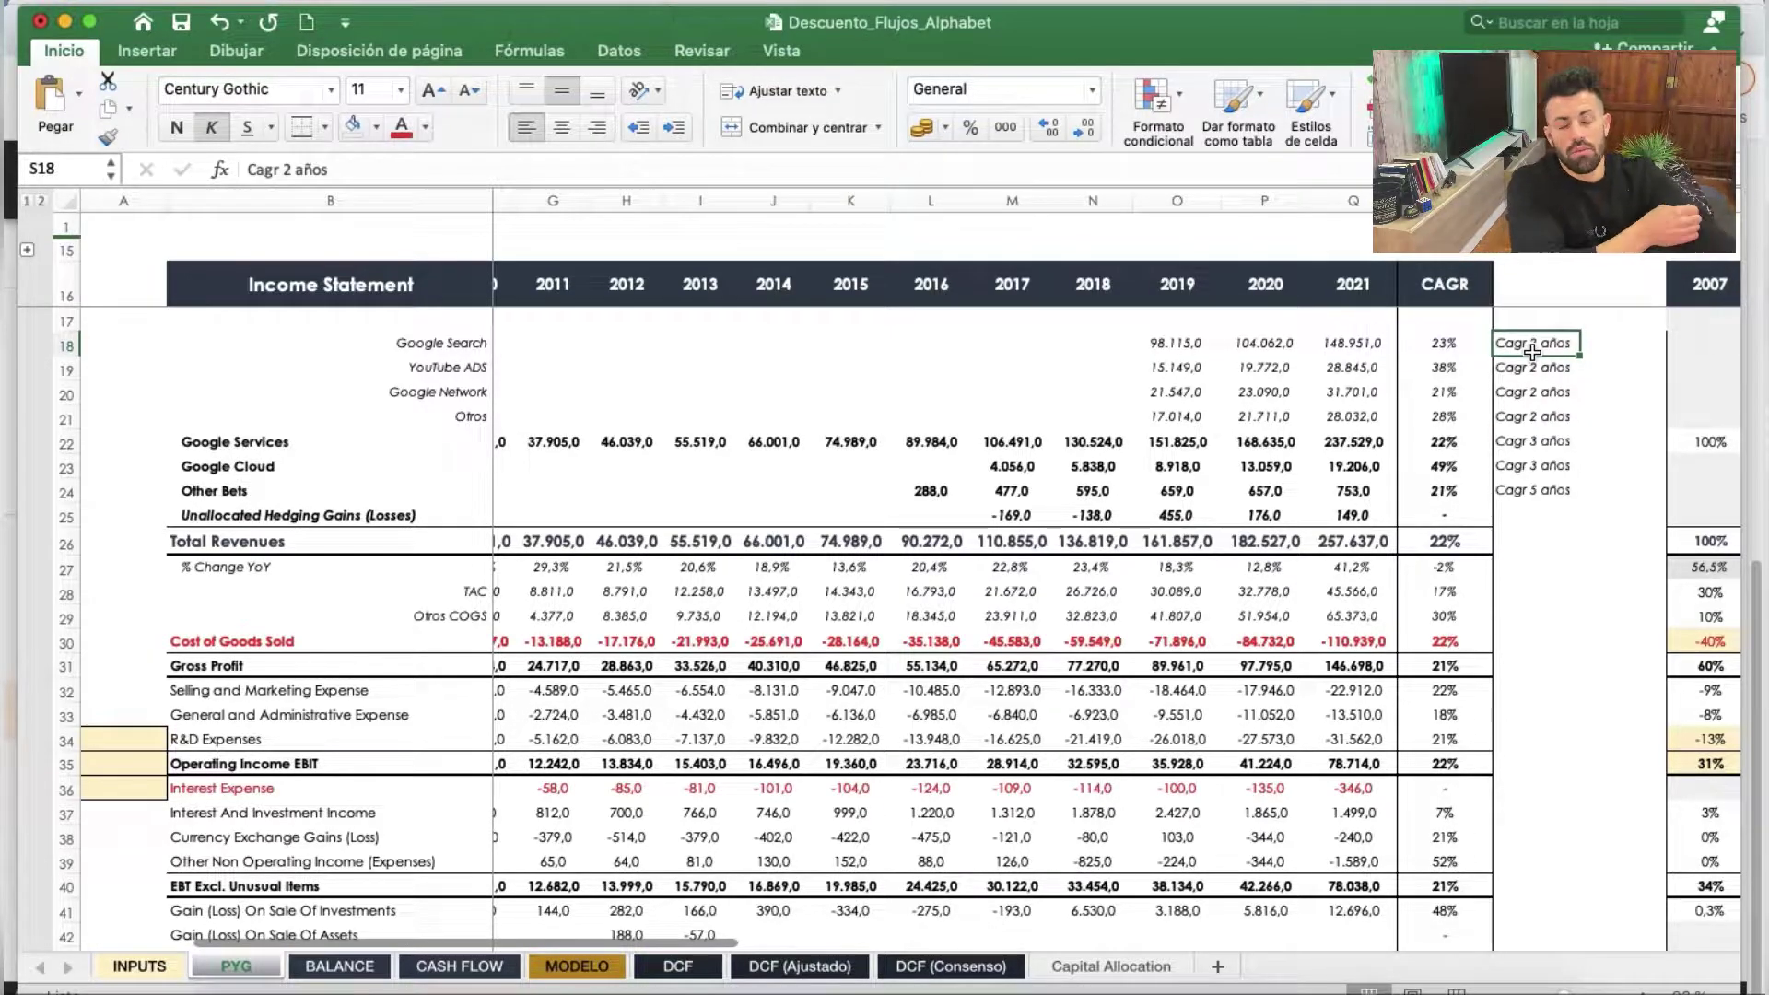
left_click(1129, 341)
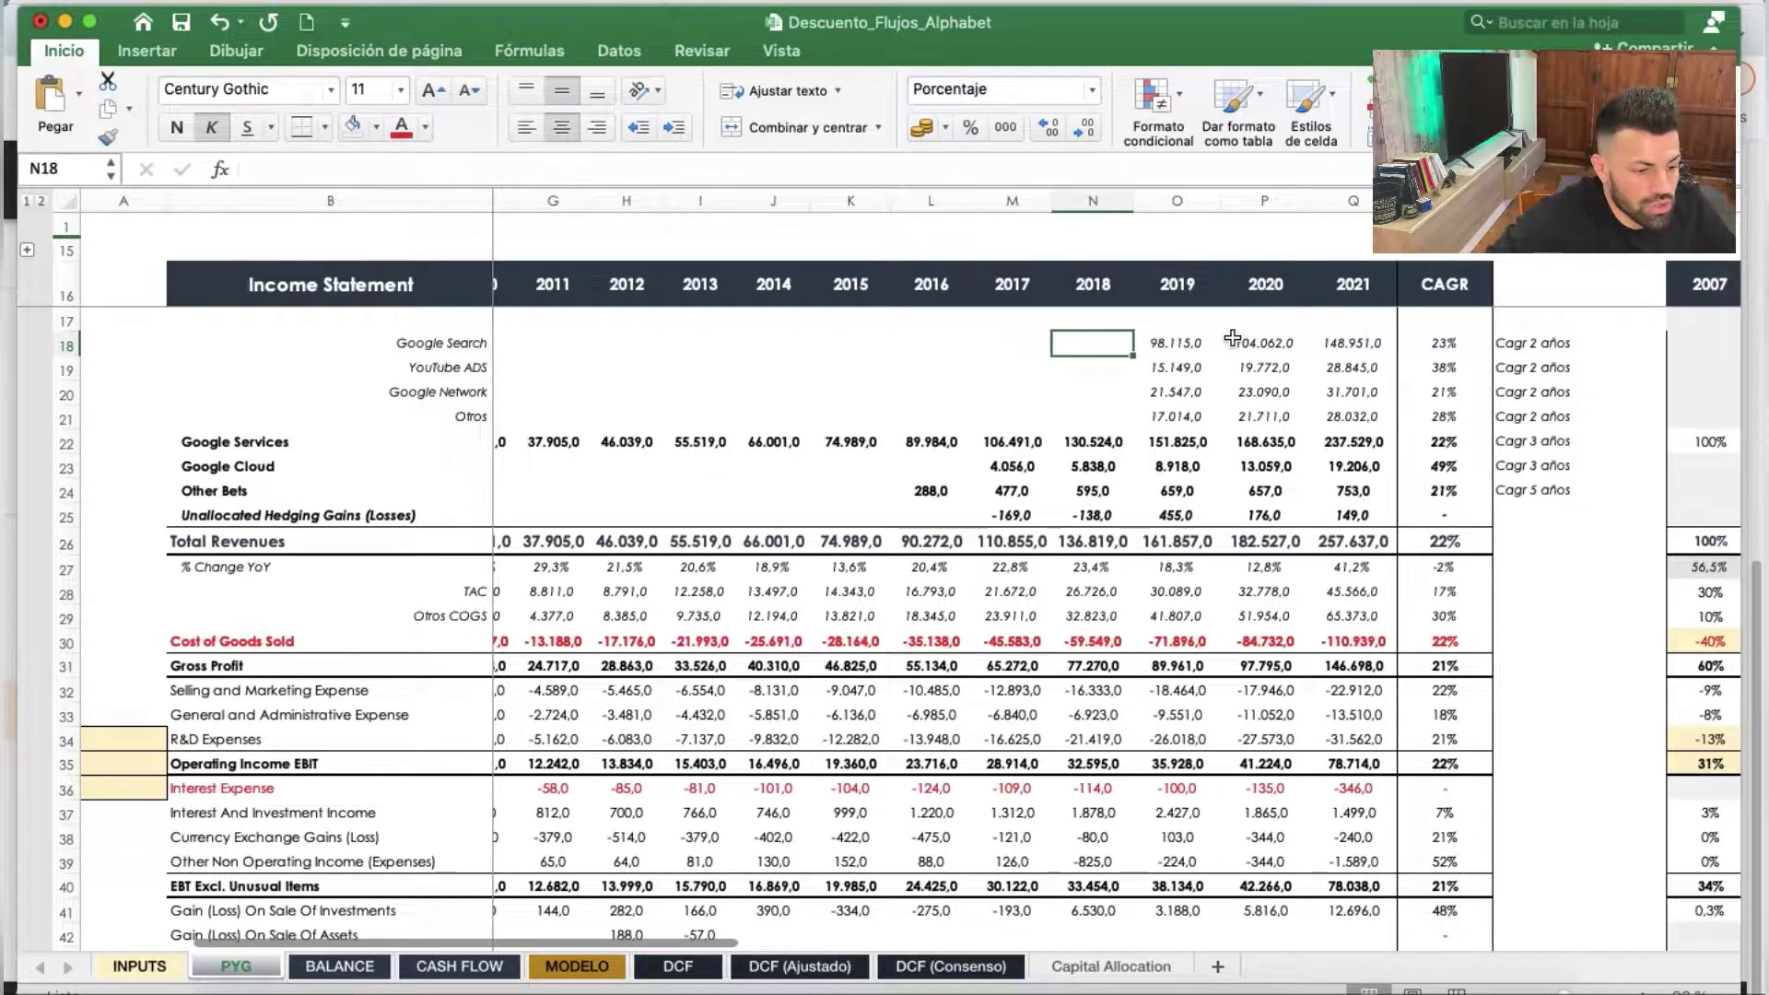
left_click_drag(1354, 350, 1185, 351)
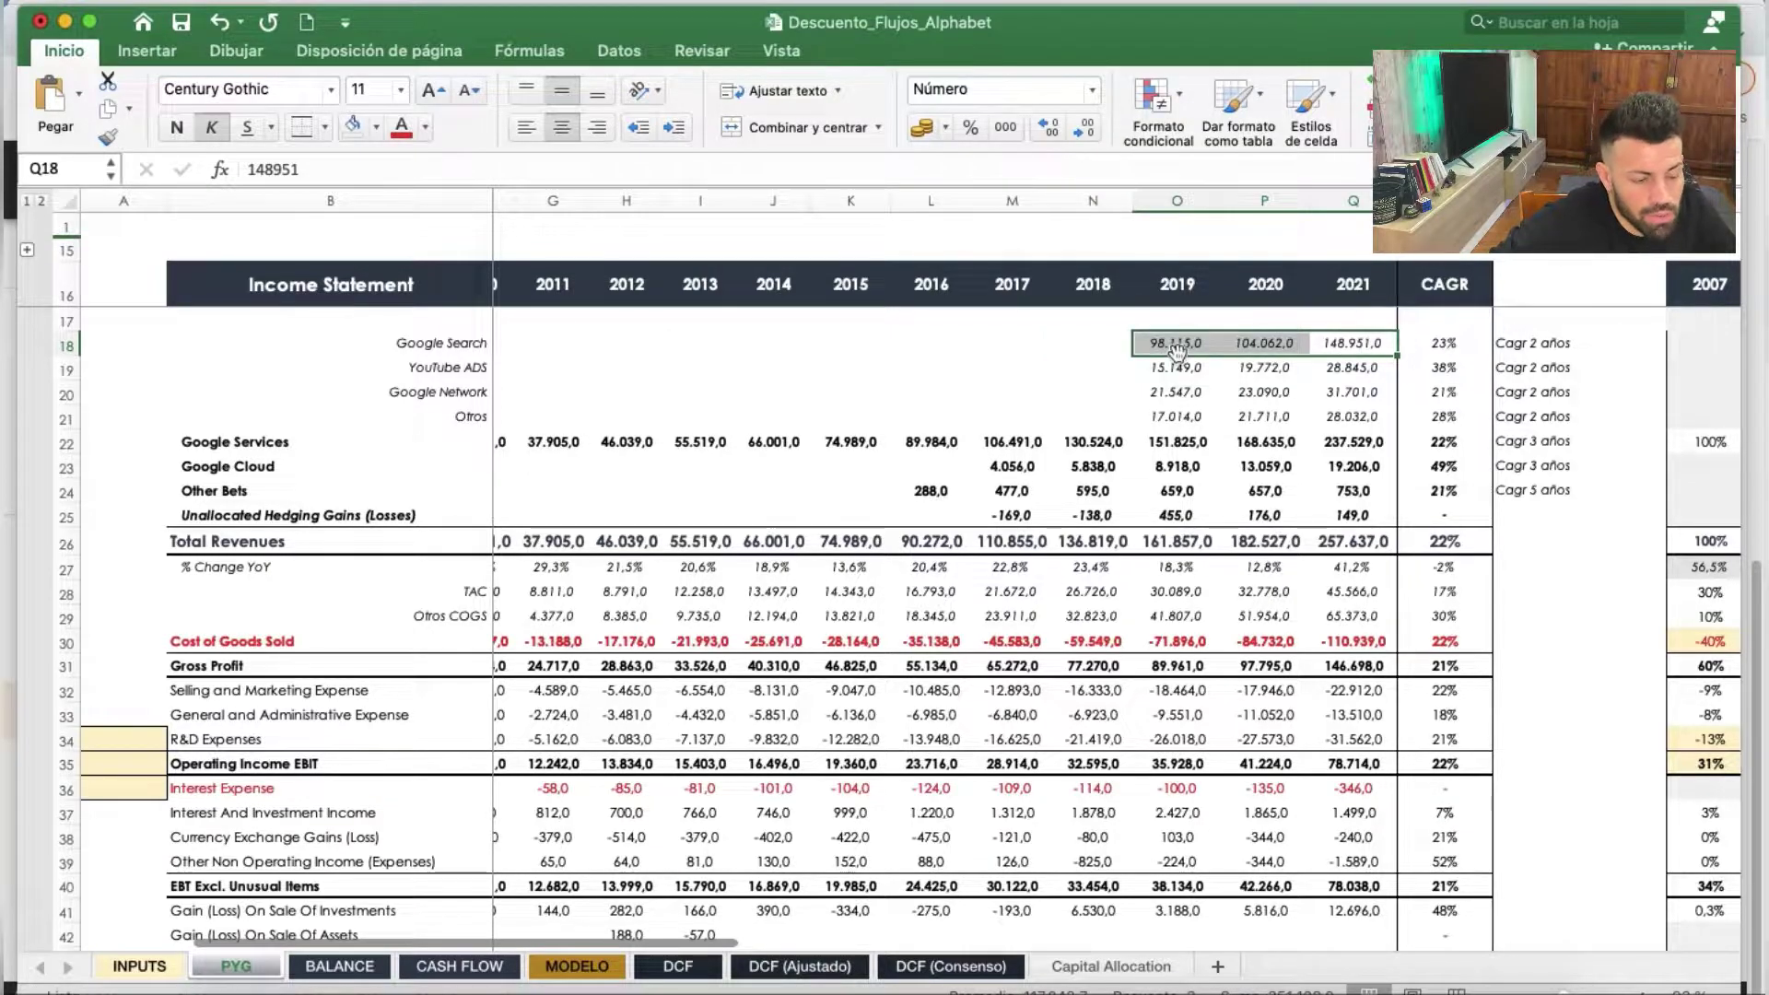
left_click_drag(1546, 329, 1535, 350)
left_click(1534, 351)
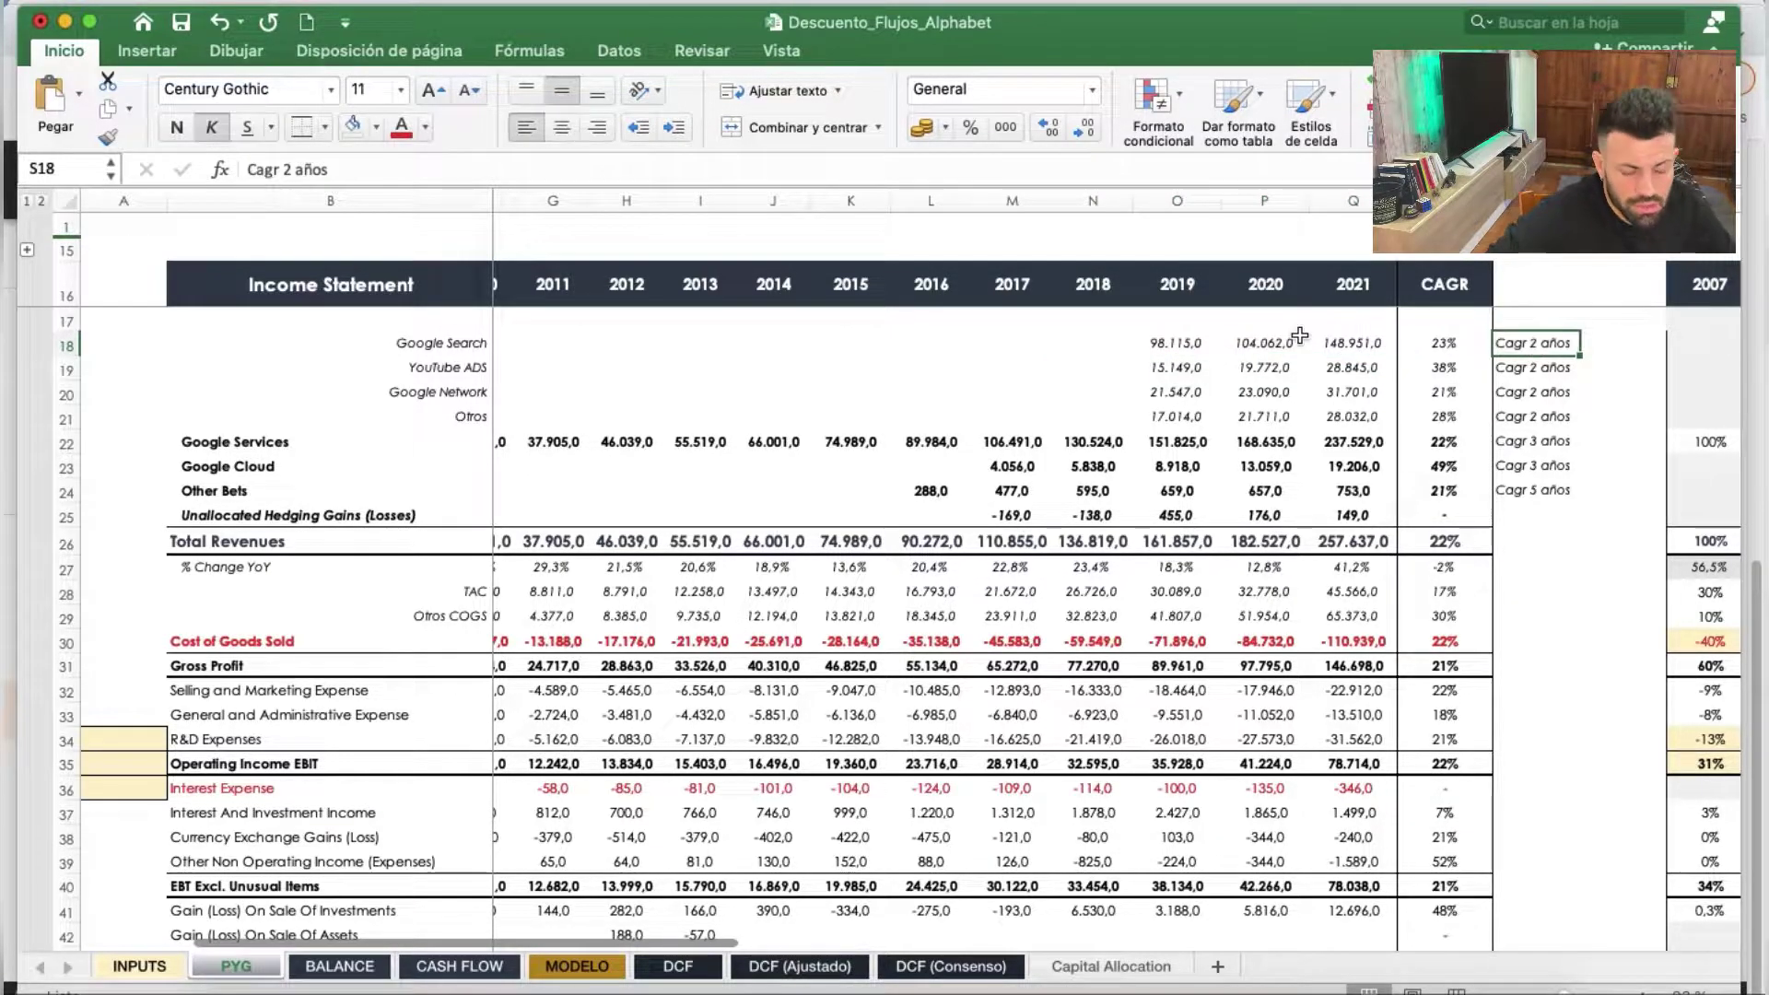
left_click(1174, 343)
left_click(1299, 344)
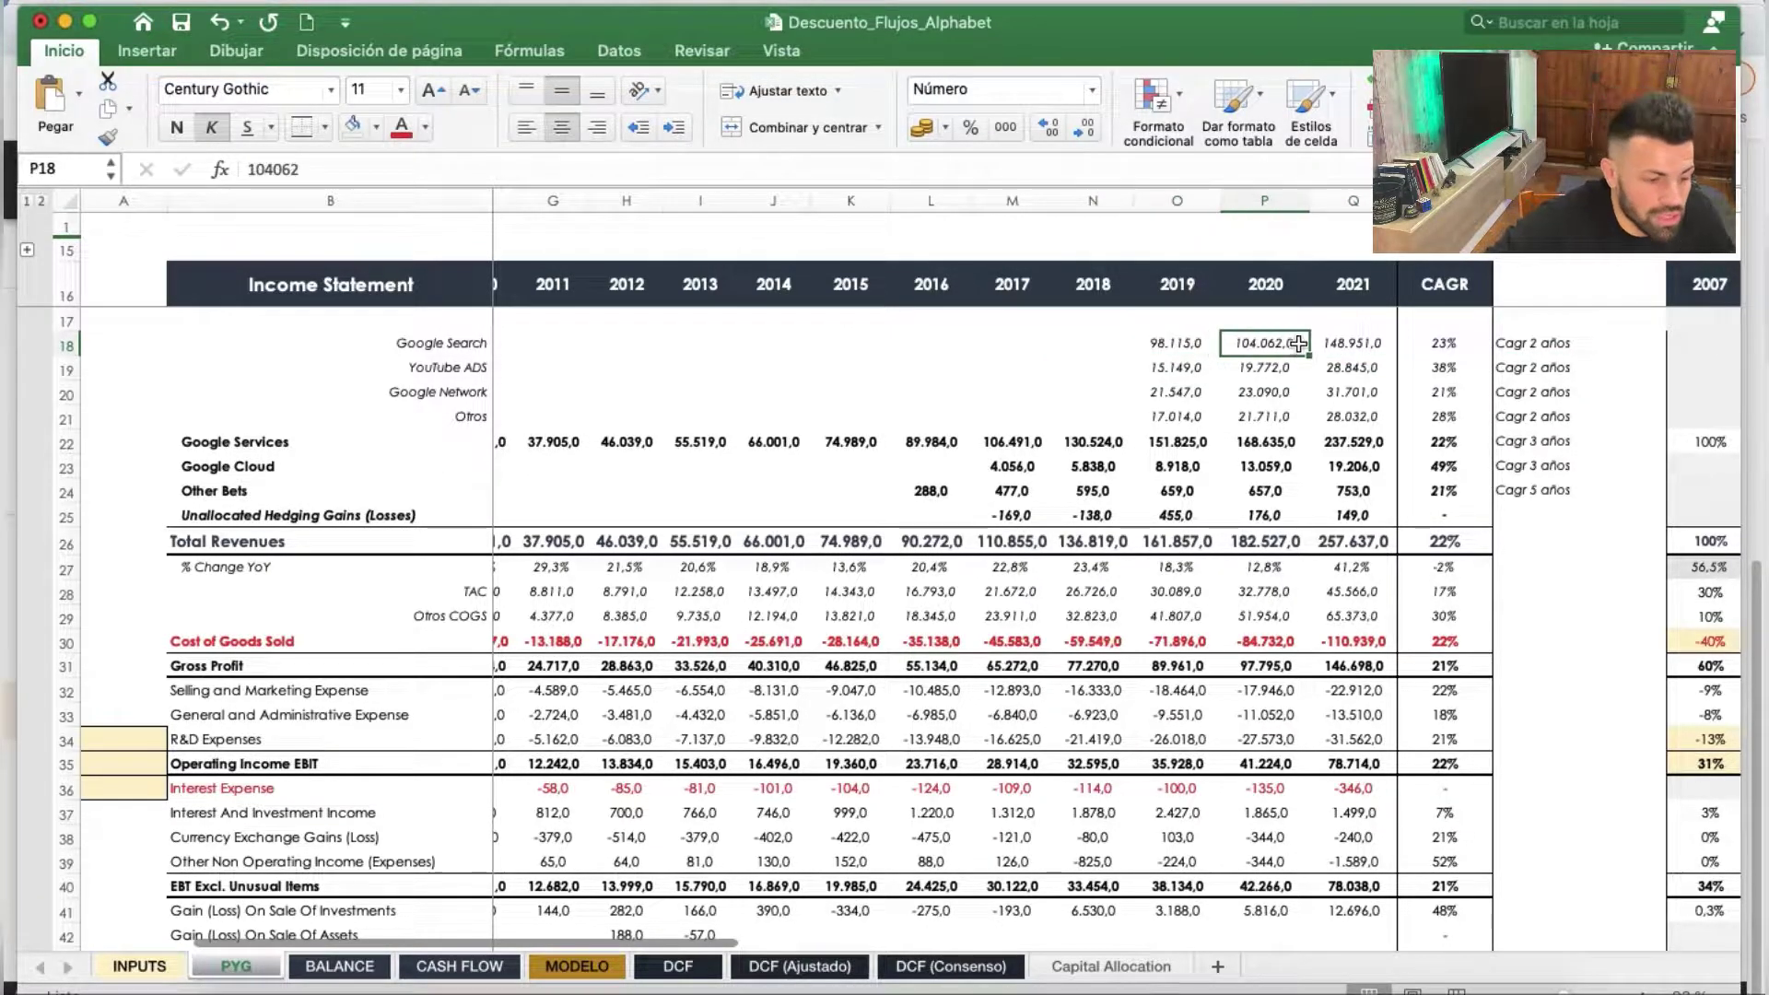
left_click(1354, 344)
left_click(1521, 344)
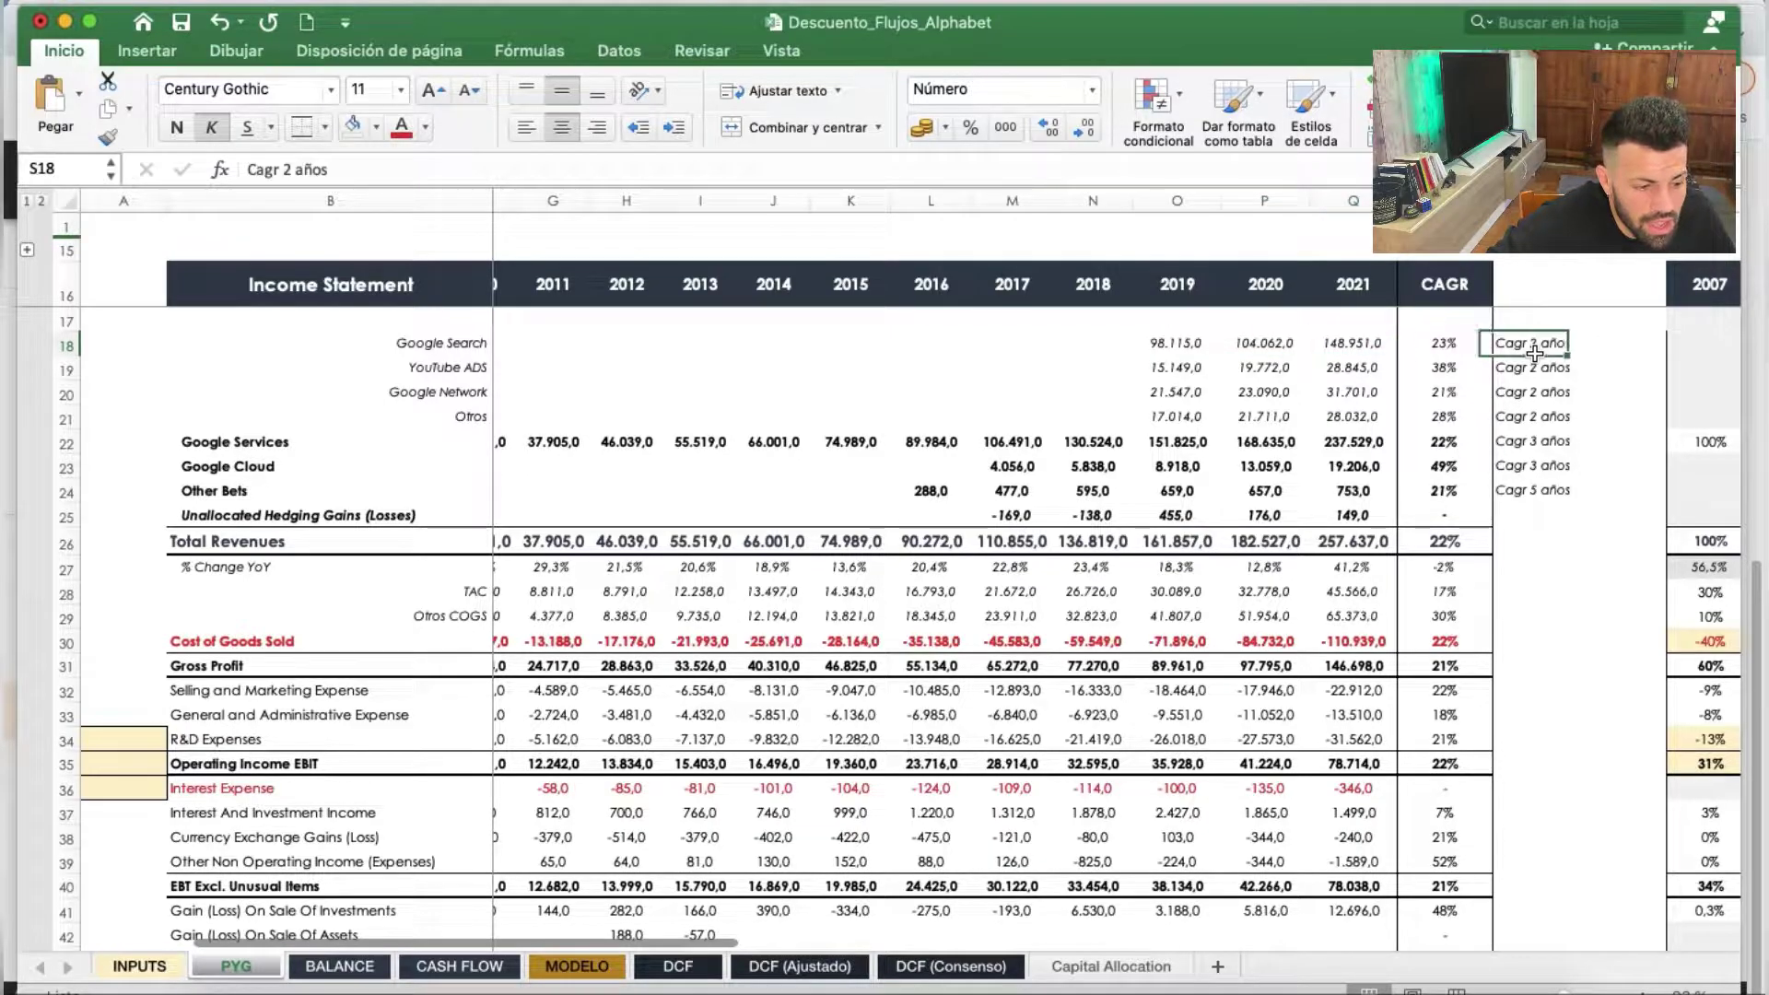
left_click(1463, 346)
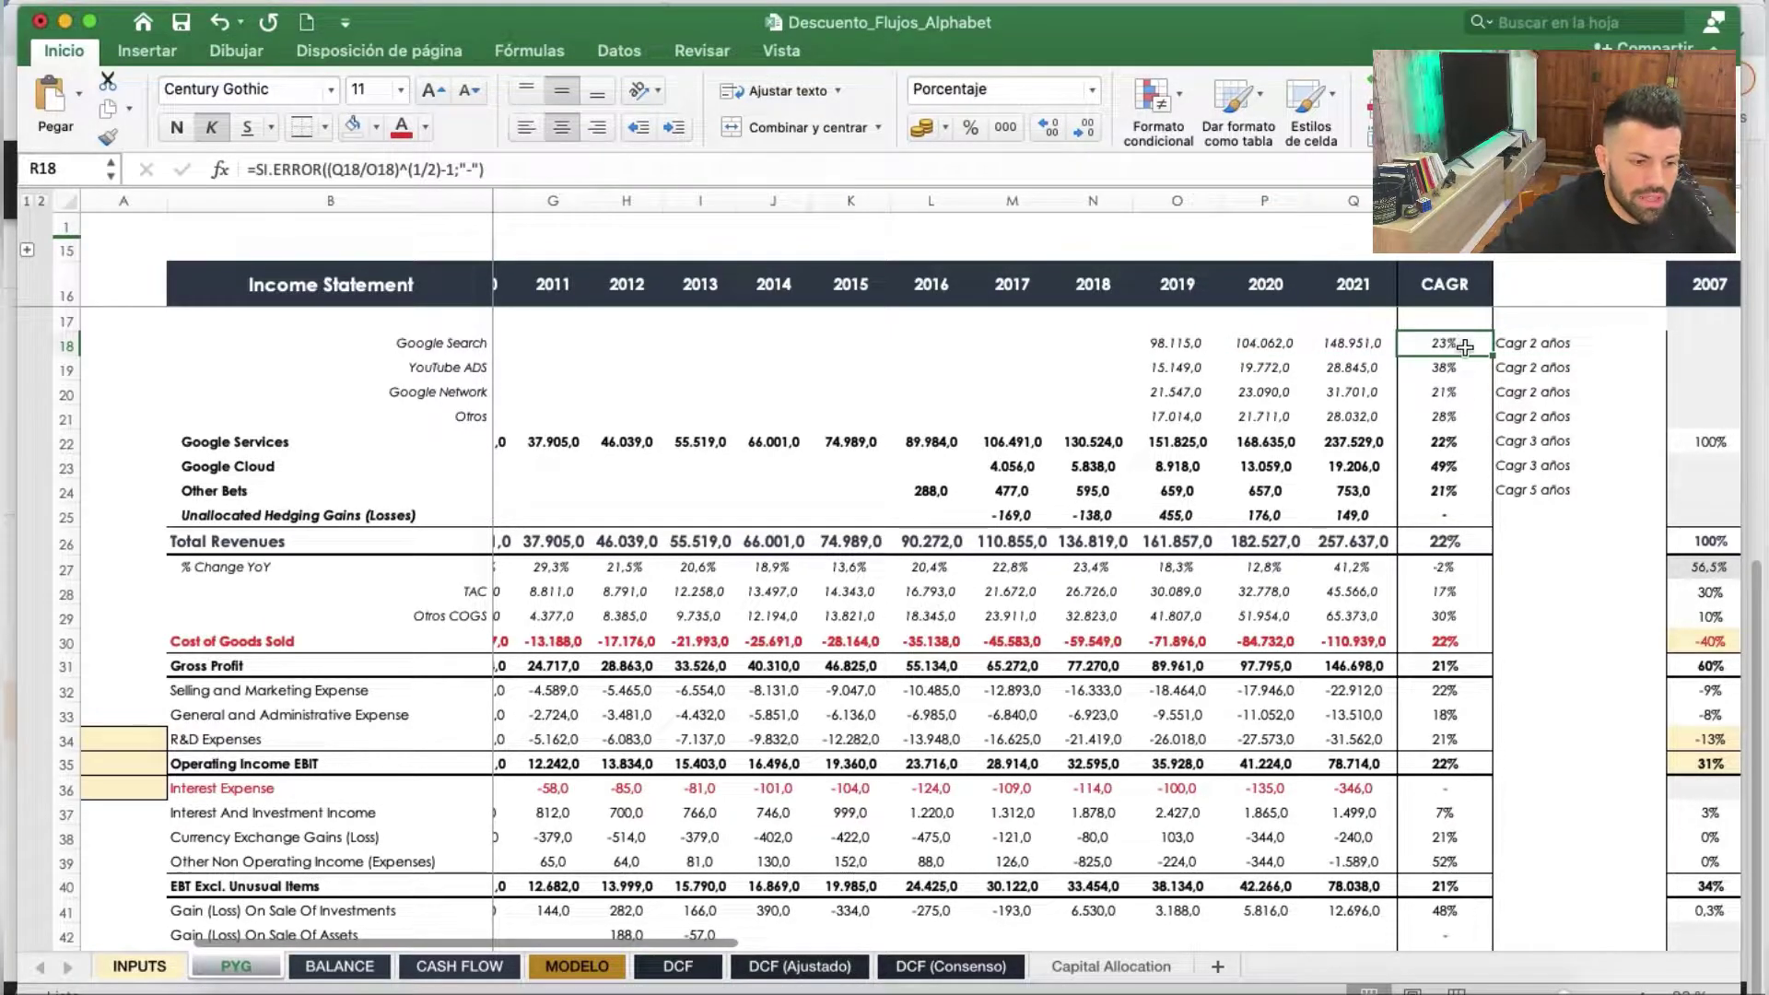
left_click(1171, 349)
left_click(1265, 344)
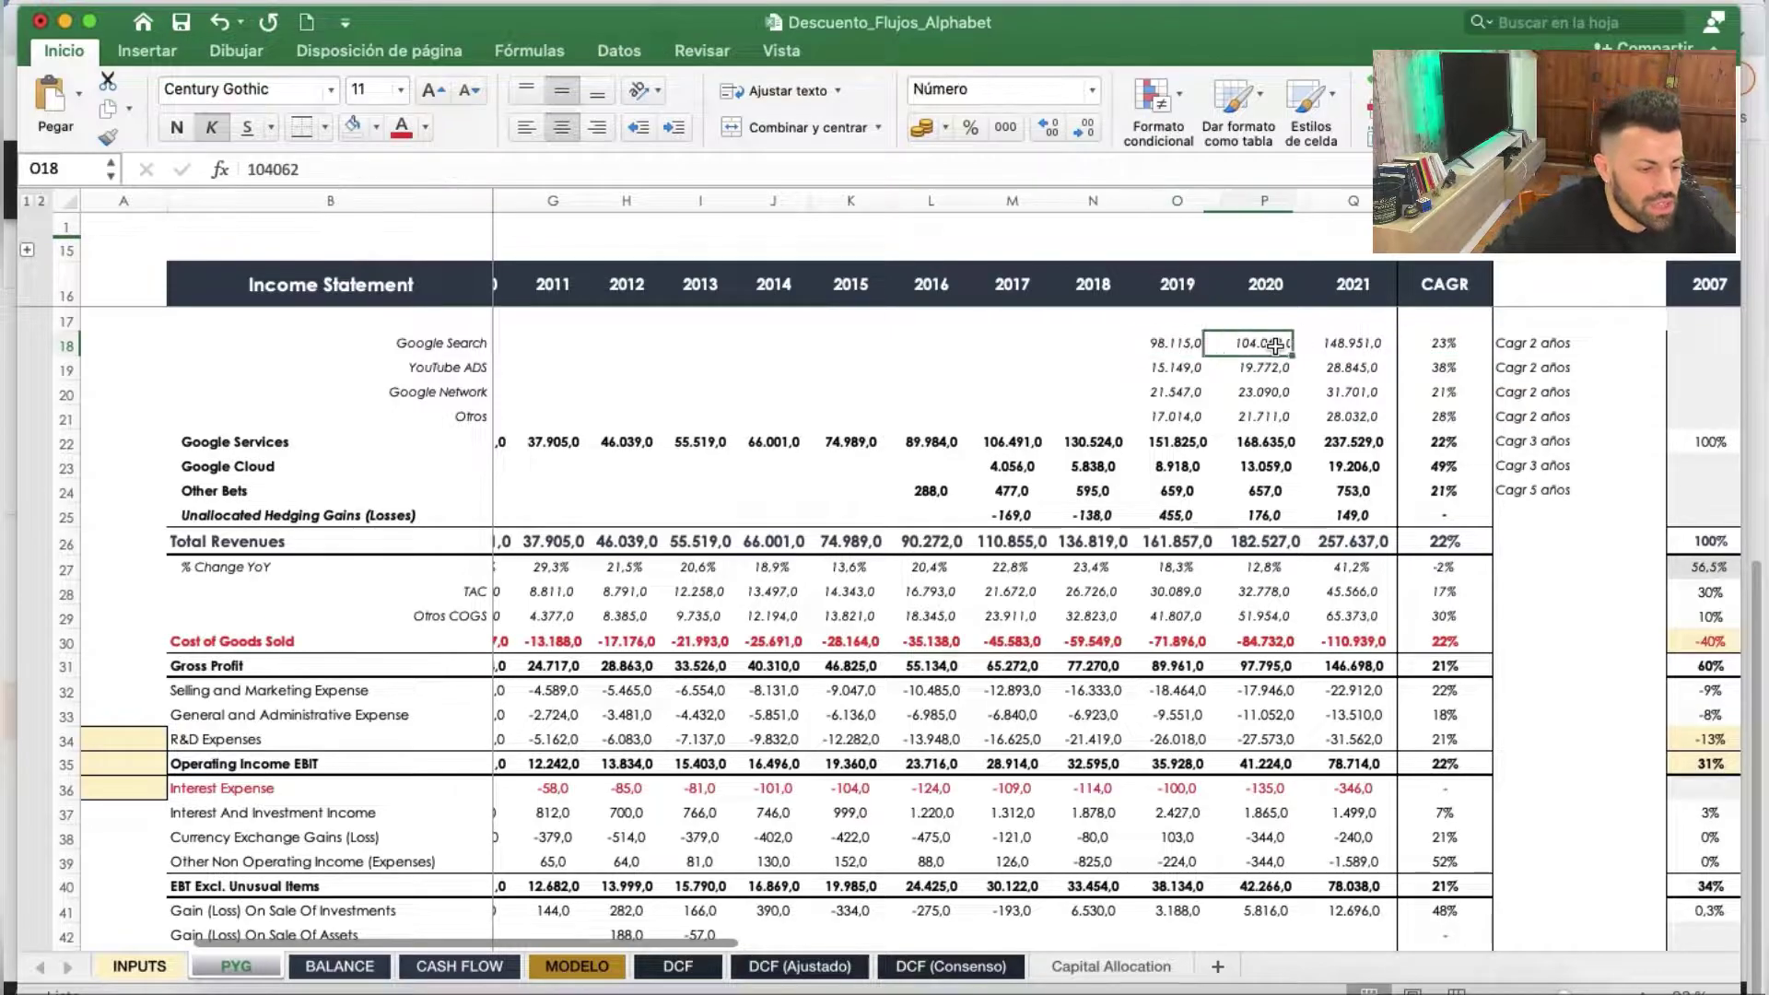
left_click(1352, 345)
left_click(1438, 372)
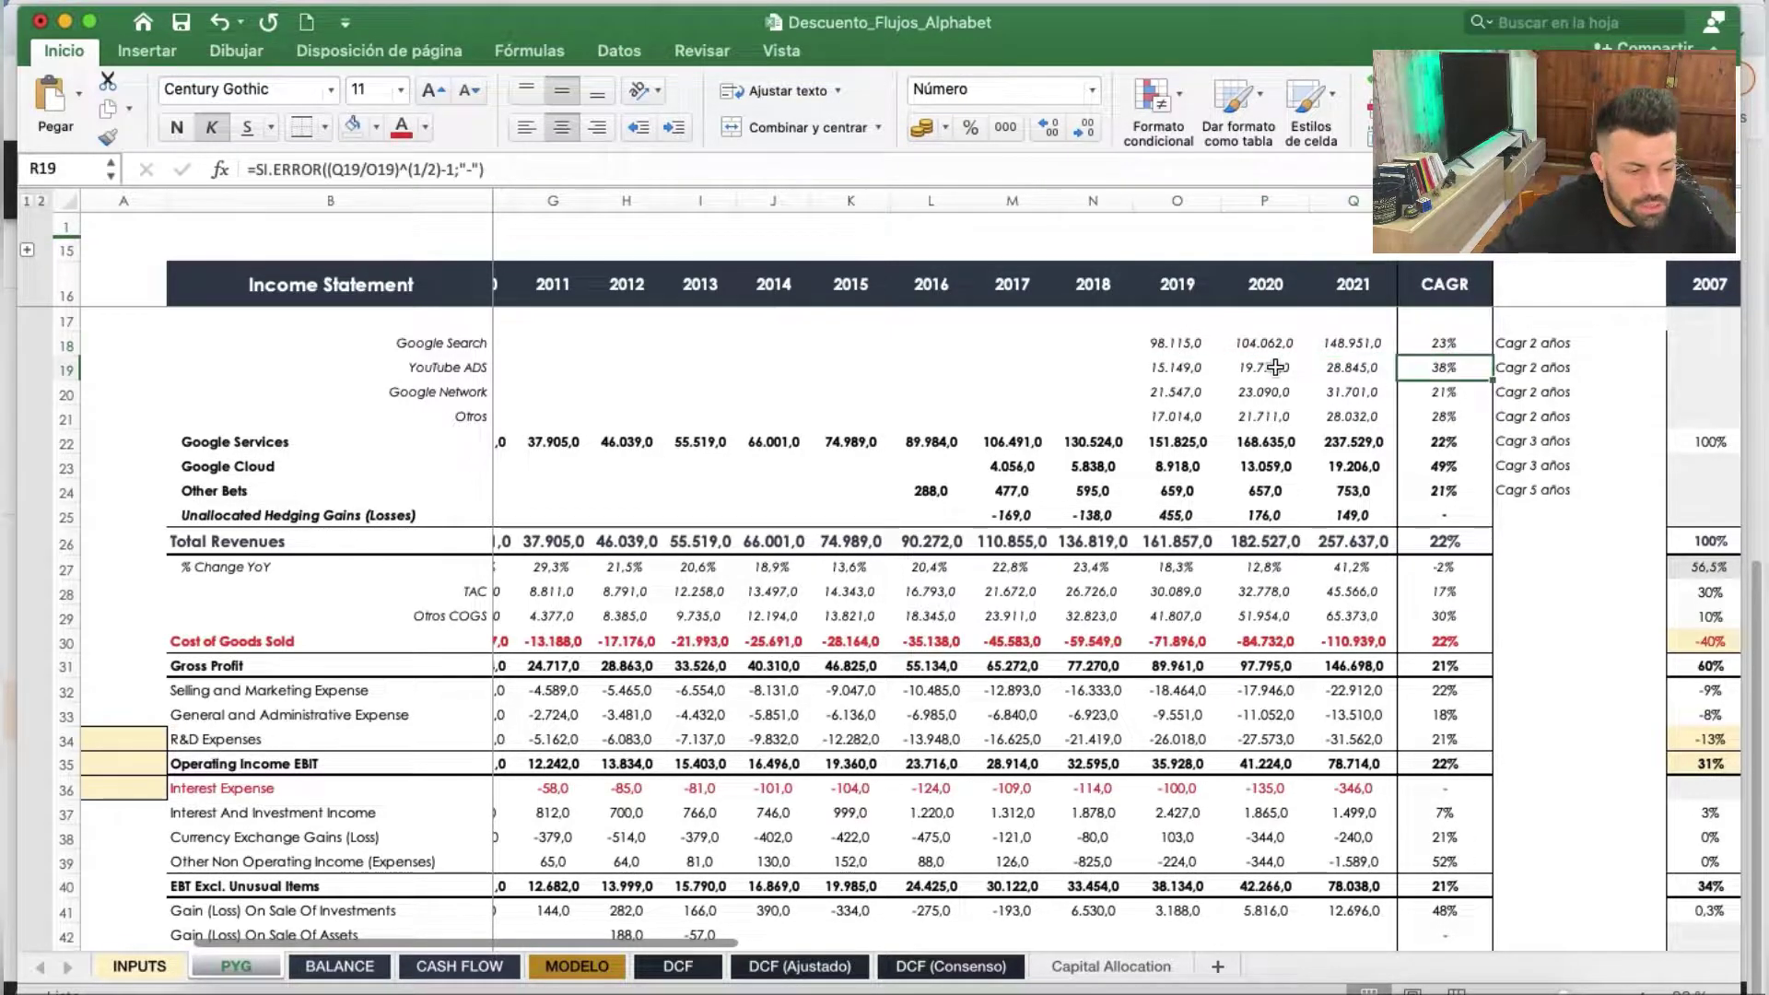
left_click(1187, 371)
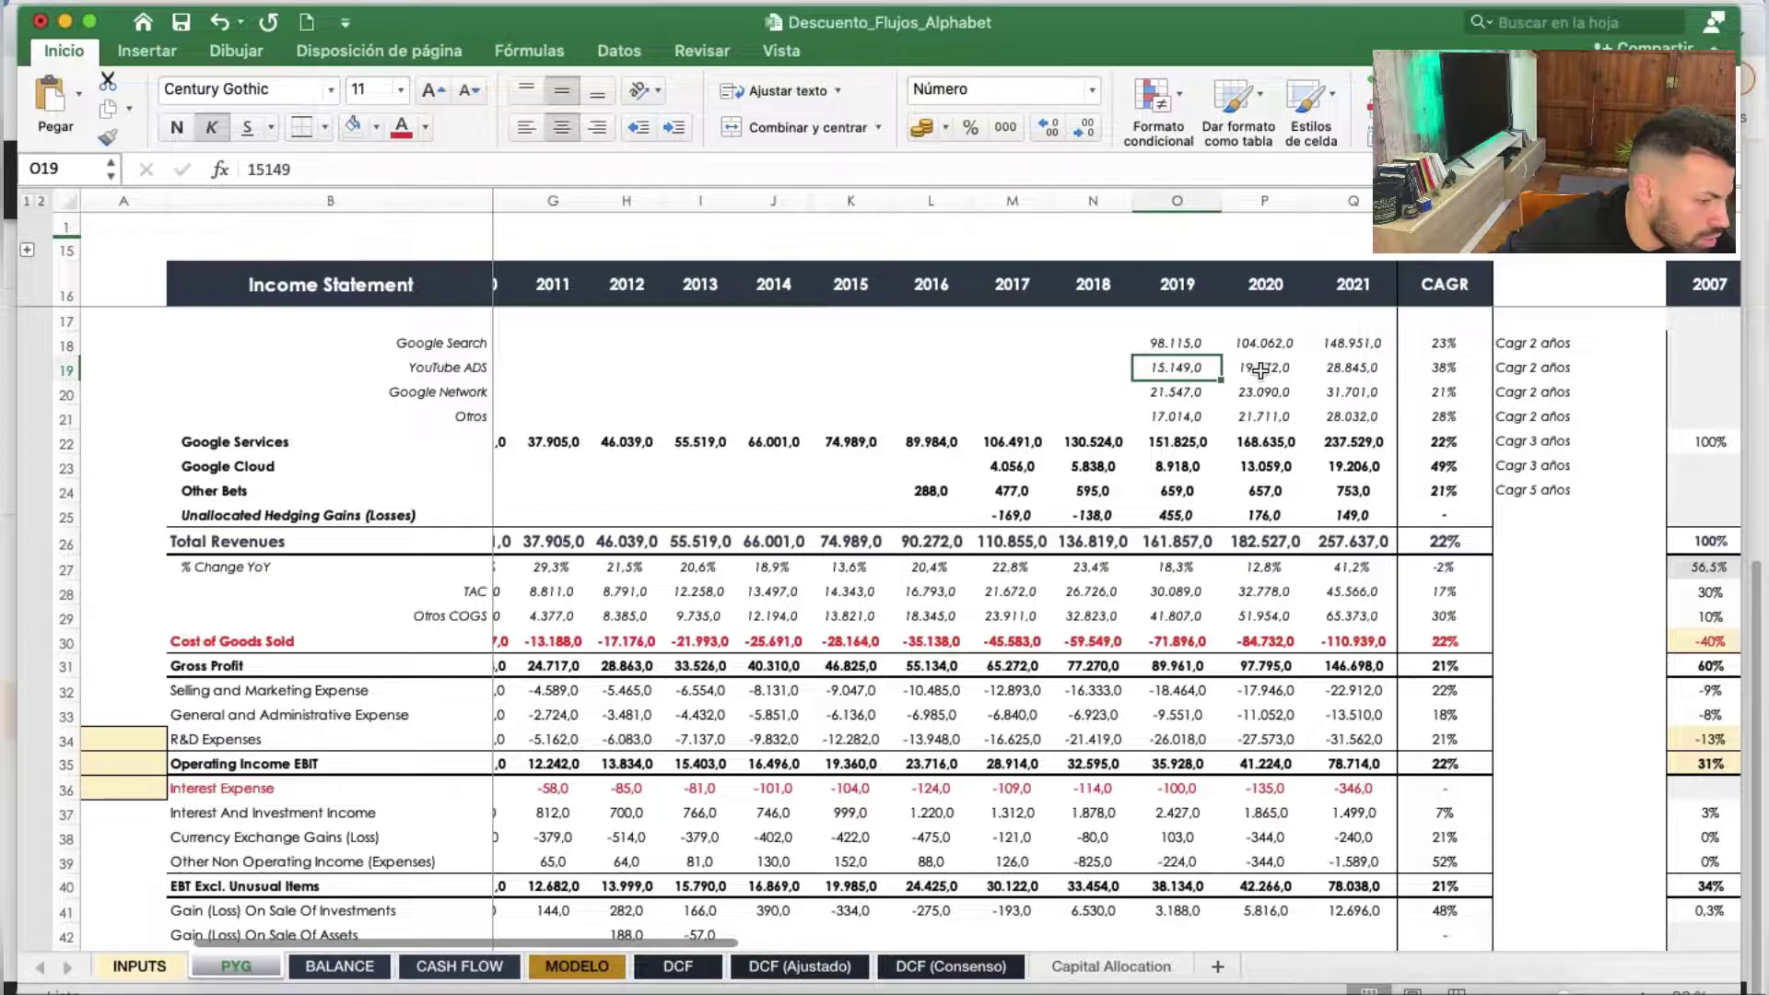
left_click(1264, 368)
left_click(1347, 391)
left_click(1345, 369)
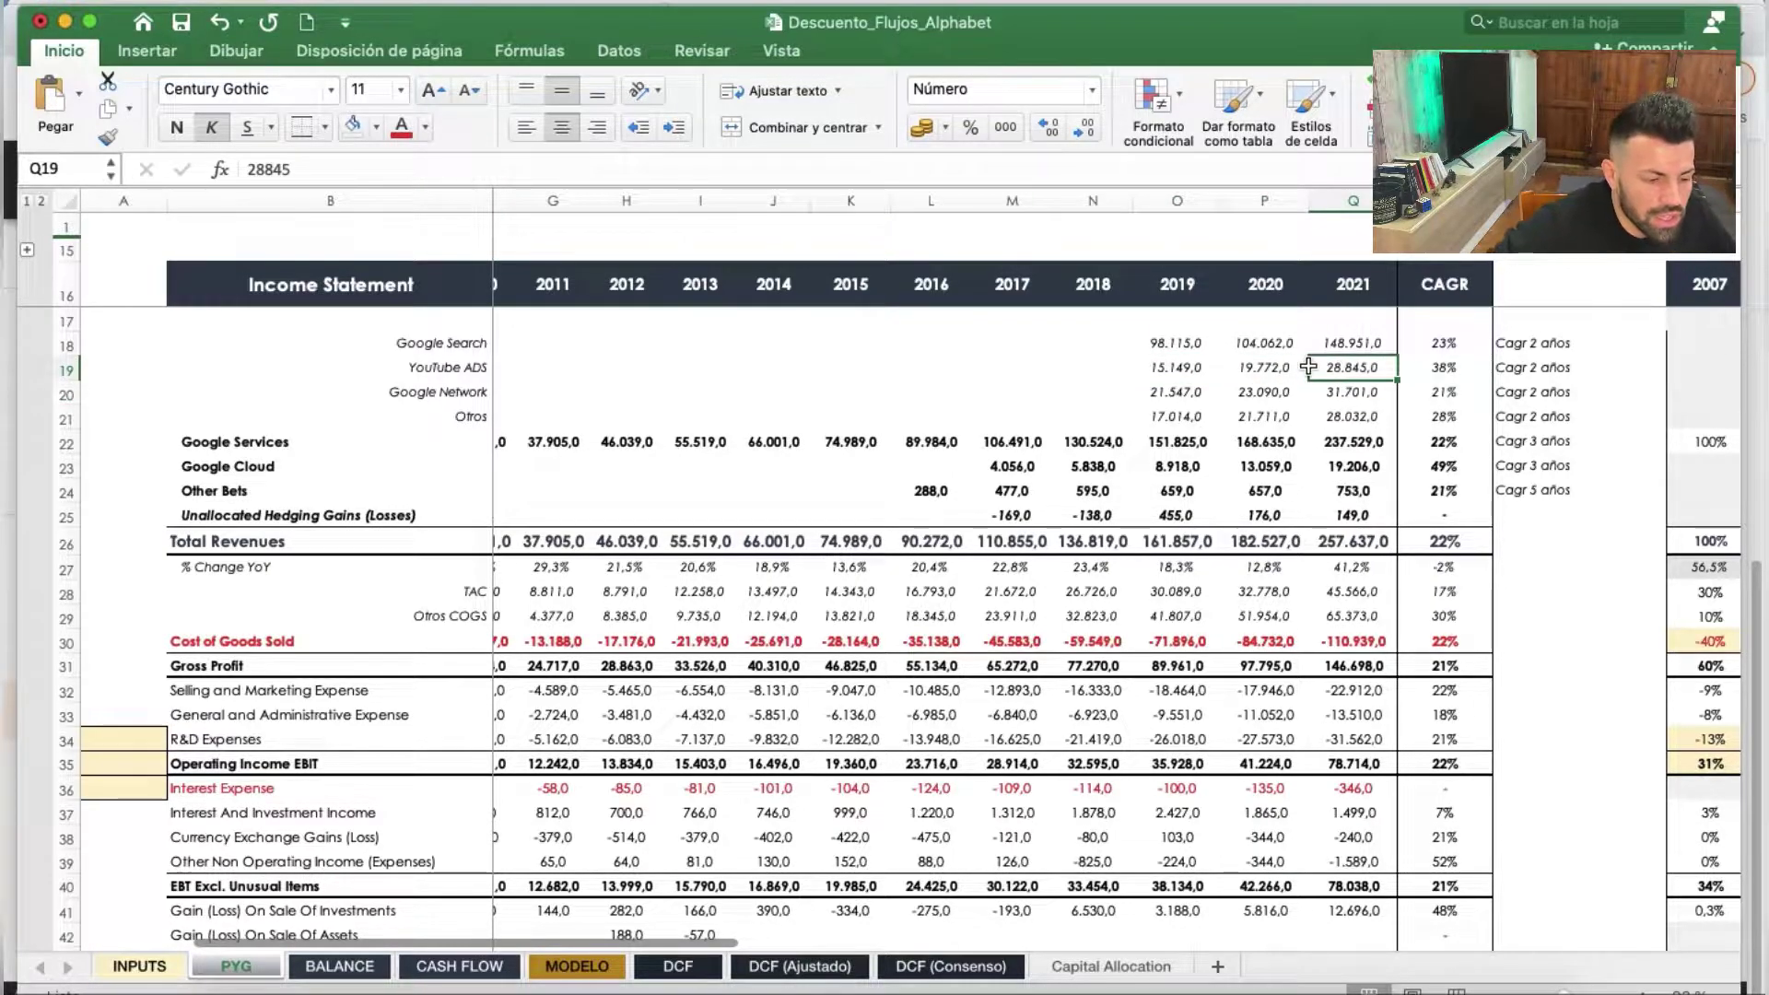
left_click(1187, 369)
left_click(1264, 369)
left_click(1350, 369)
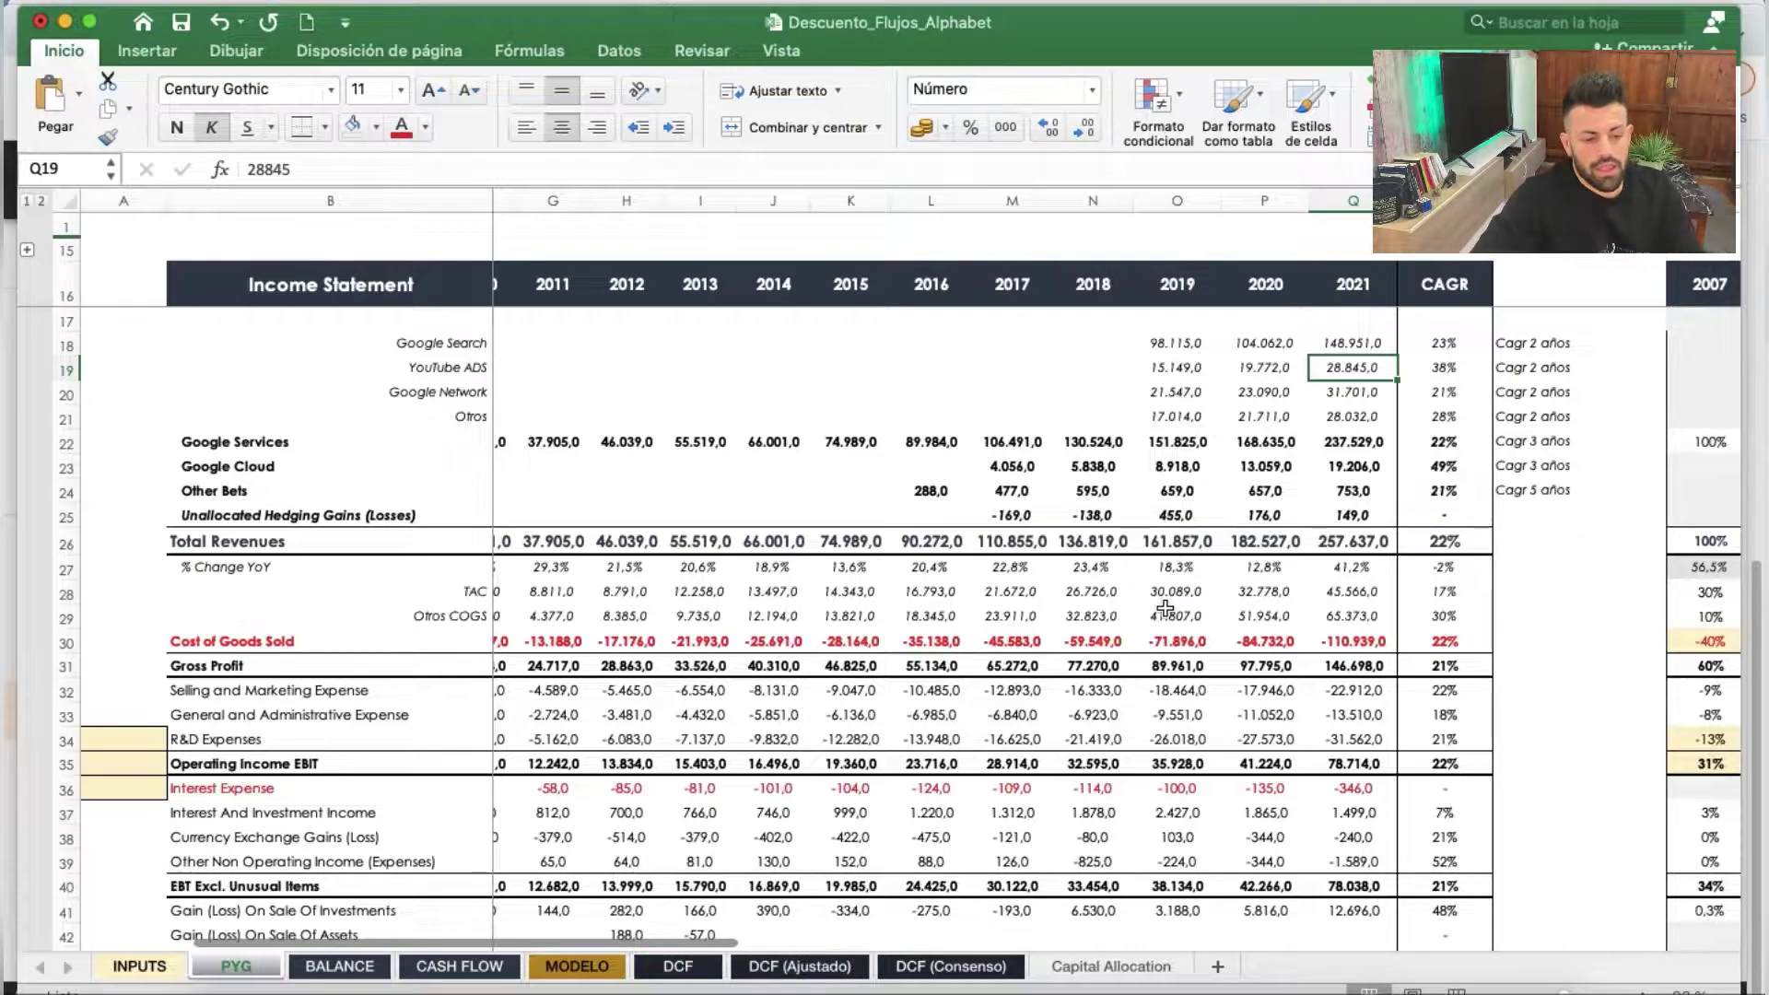
scroll(1244, 532, "down", 3)
scroll(1244, 532, "left", 1)
scroll(1290, 532, "right", 1)
double_click(1508, 529)
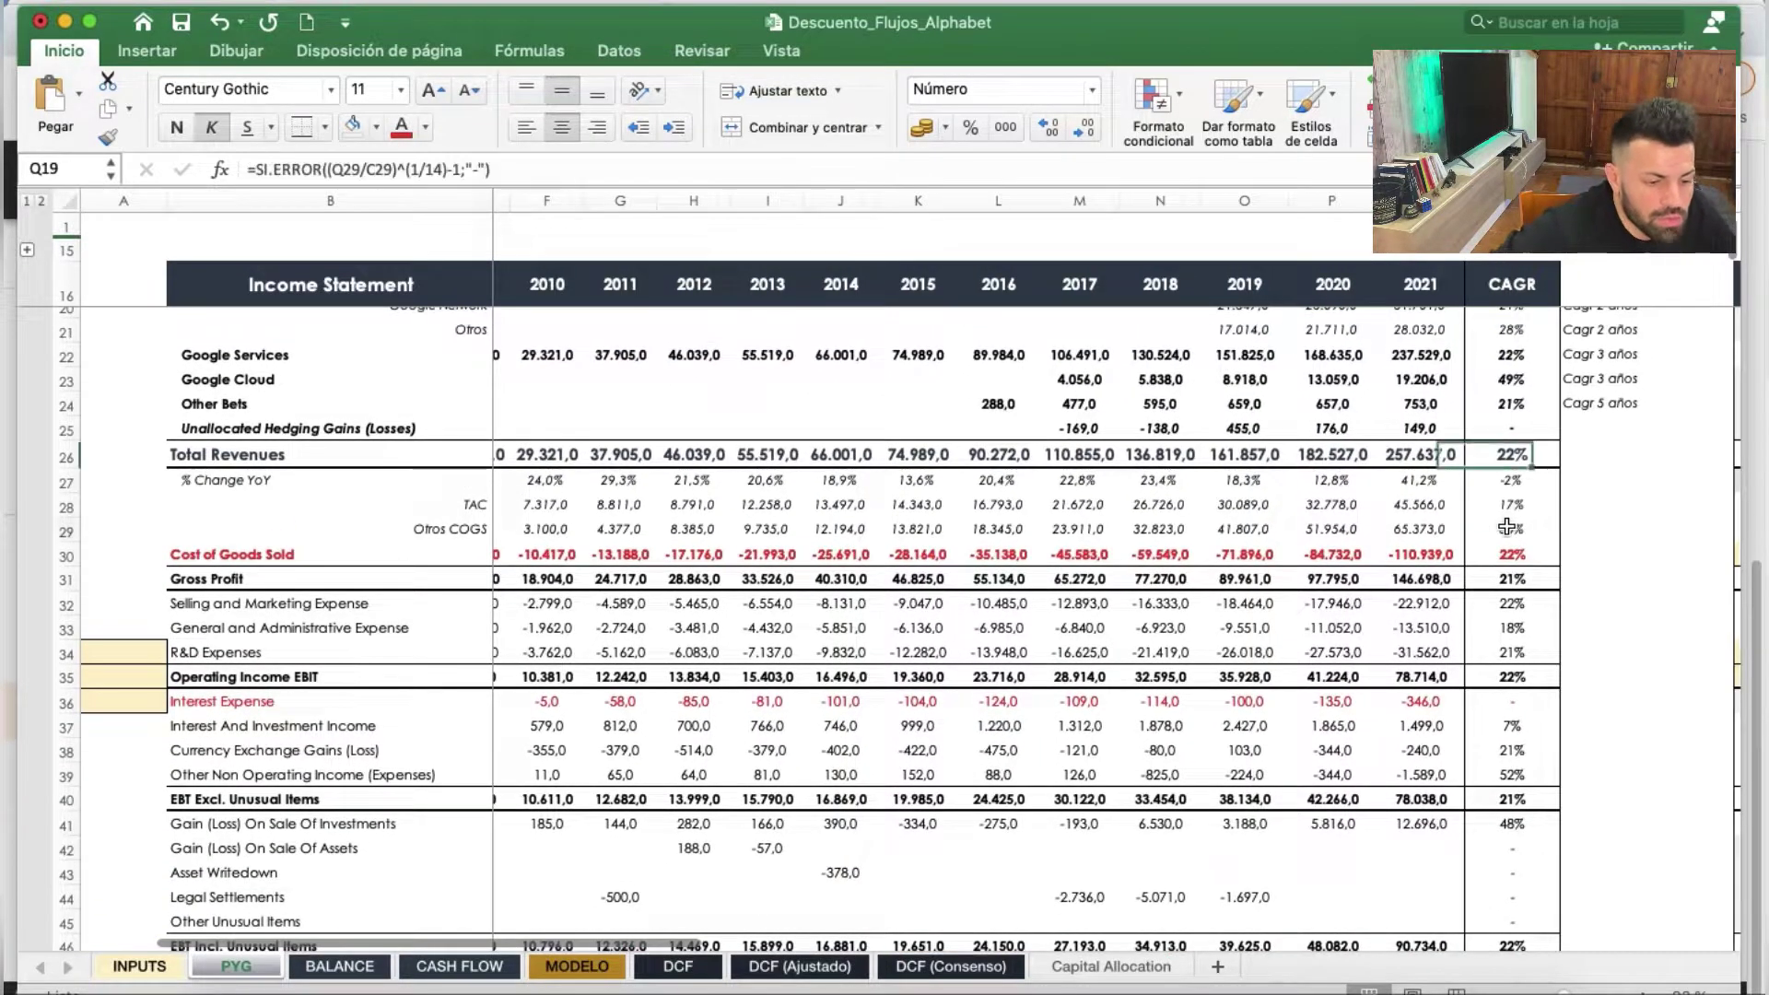
scroll(784, 592, "up", 1)
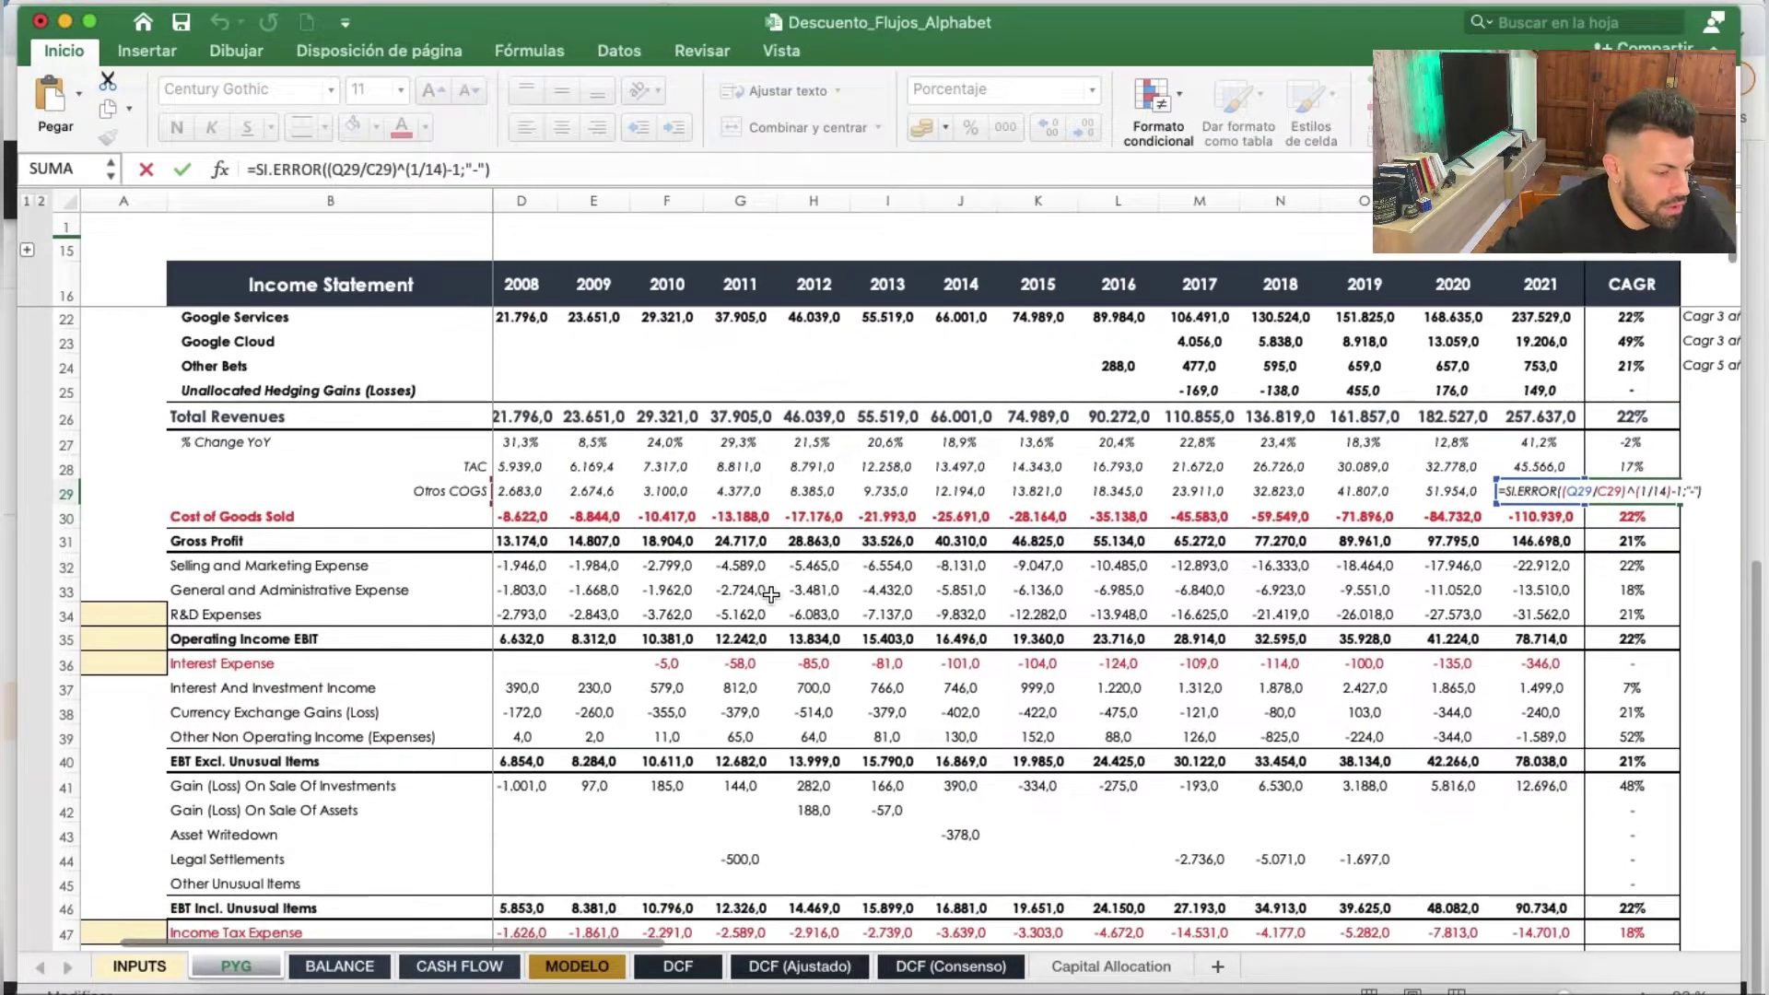
key("Tab")
scroll(1220, 521, "left", 1)
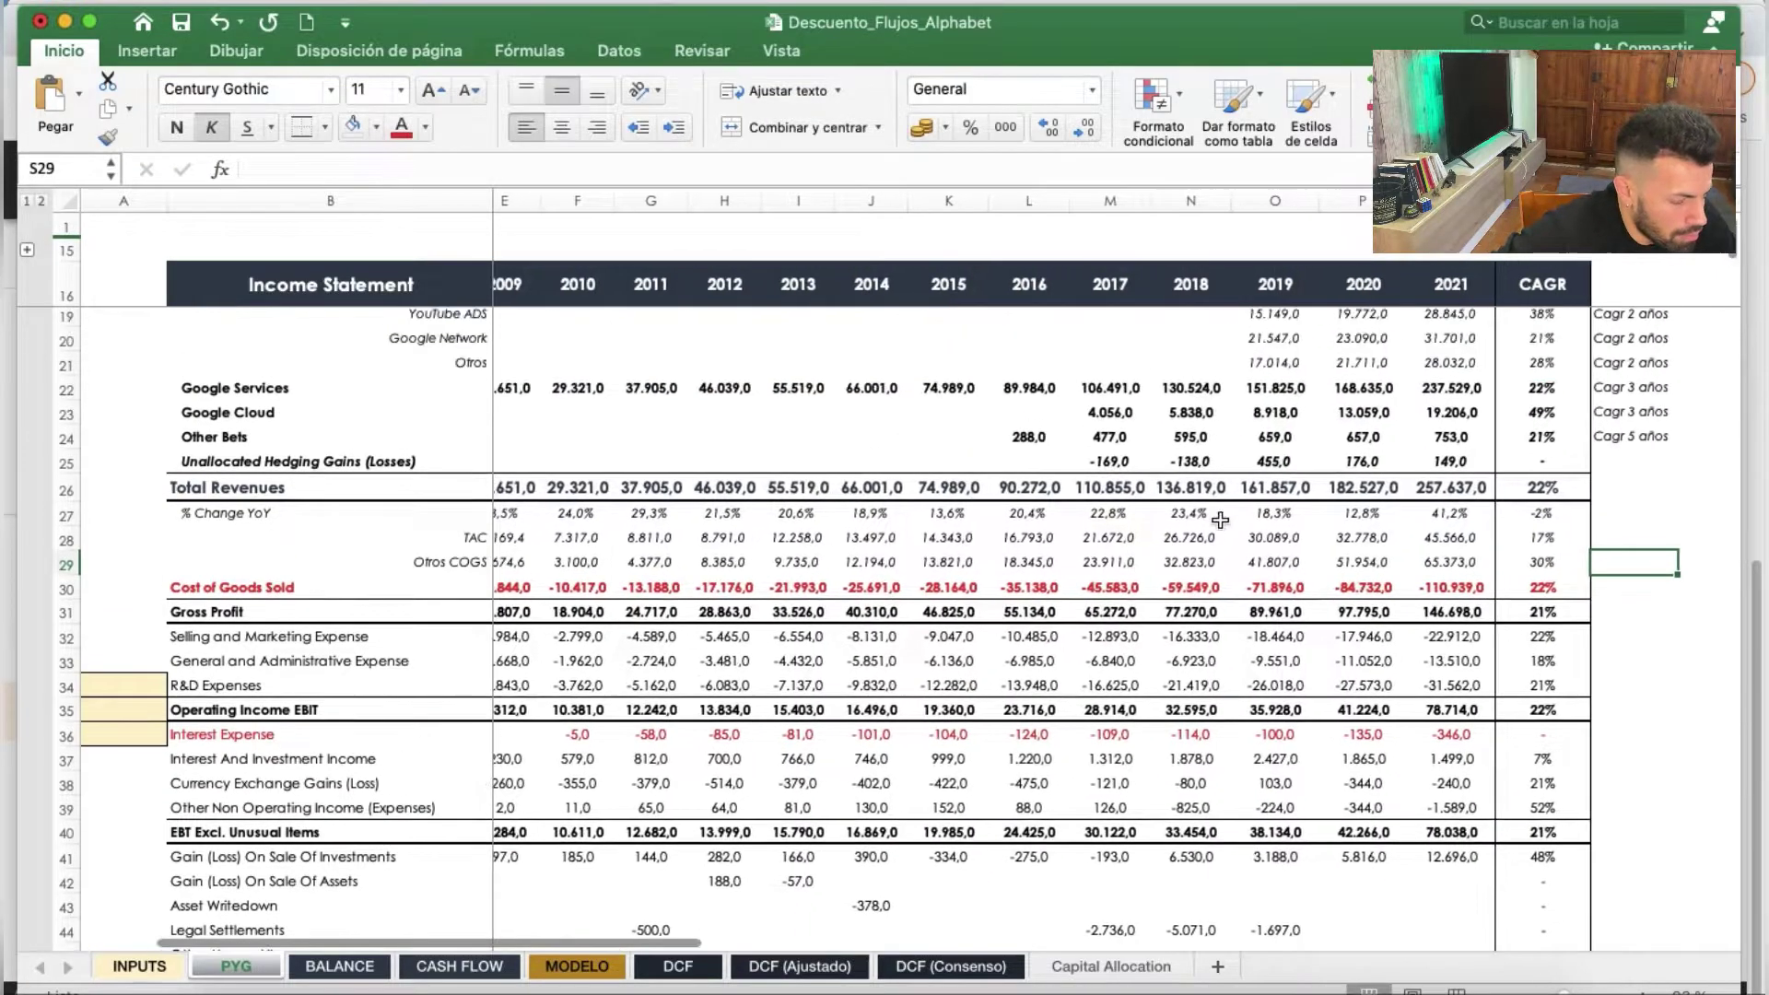
double_click(1560, 487)
scroll(1360, 551, "left", 2)
scroll(1360, 551, "up", 1)
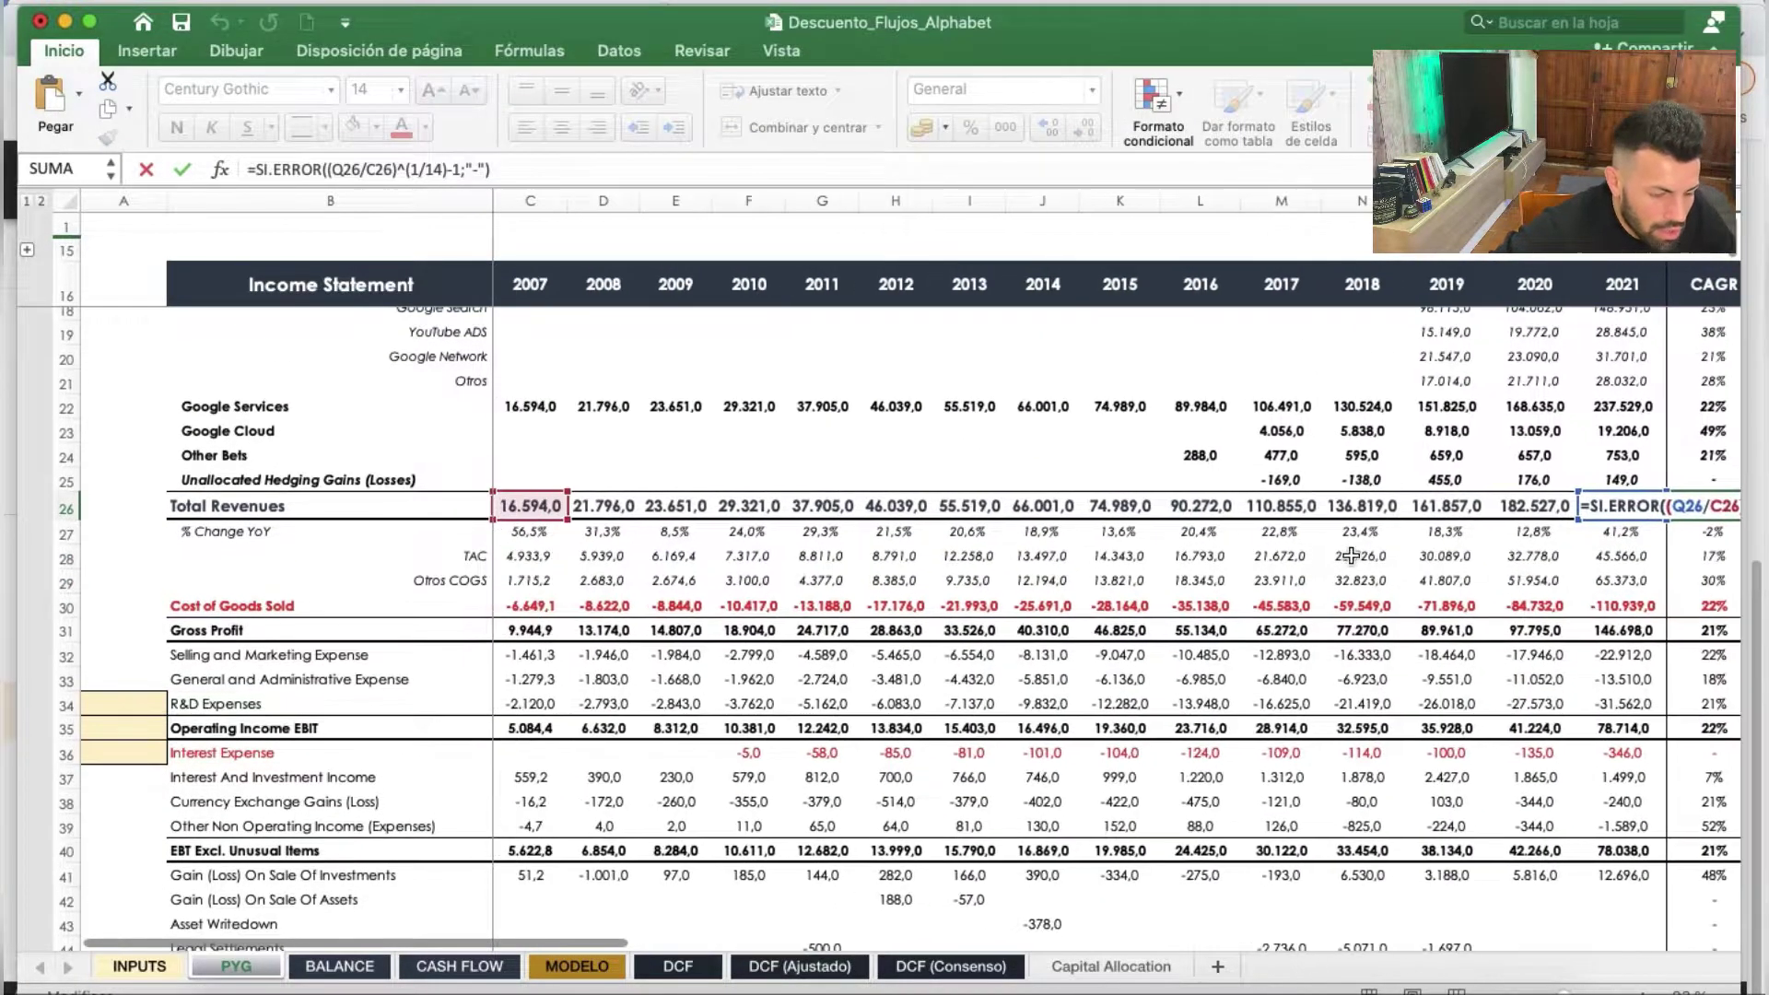
scroll(479, 497, "right", 2)
scroll(451, 442, "right", 1)
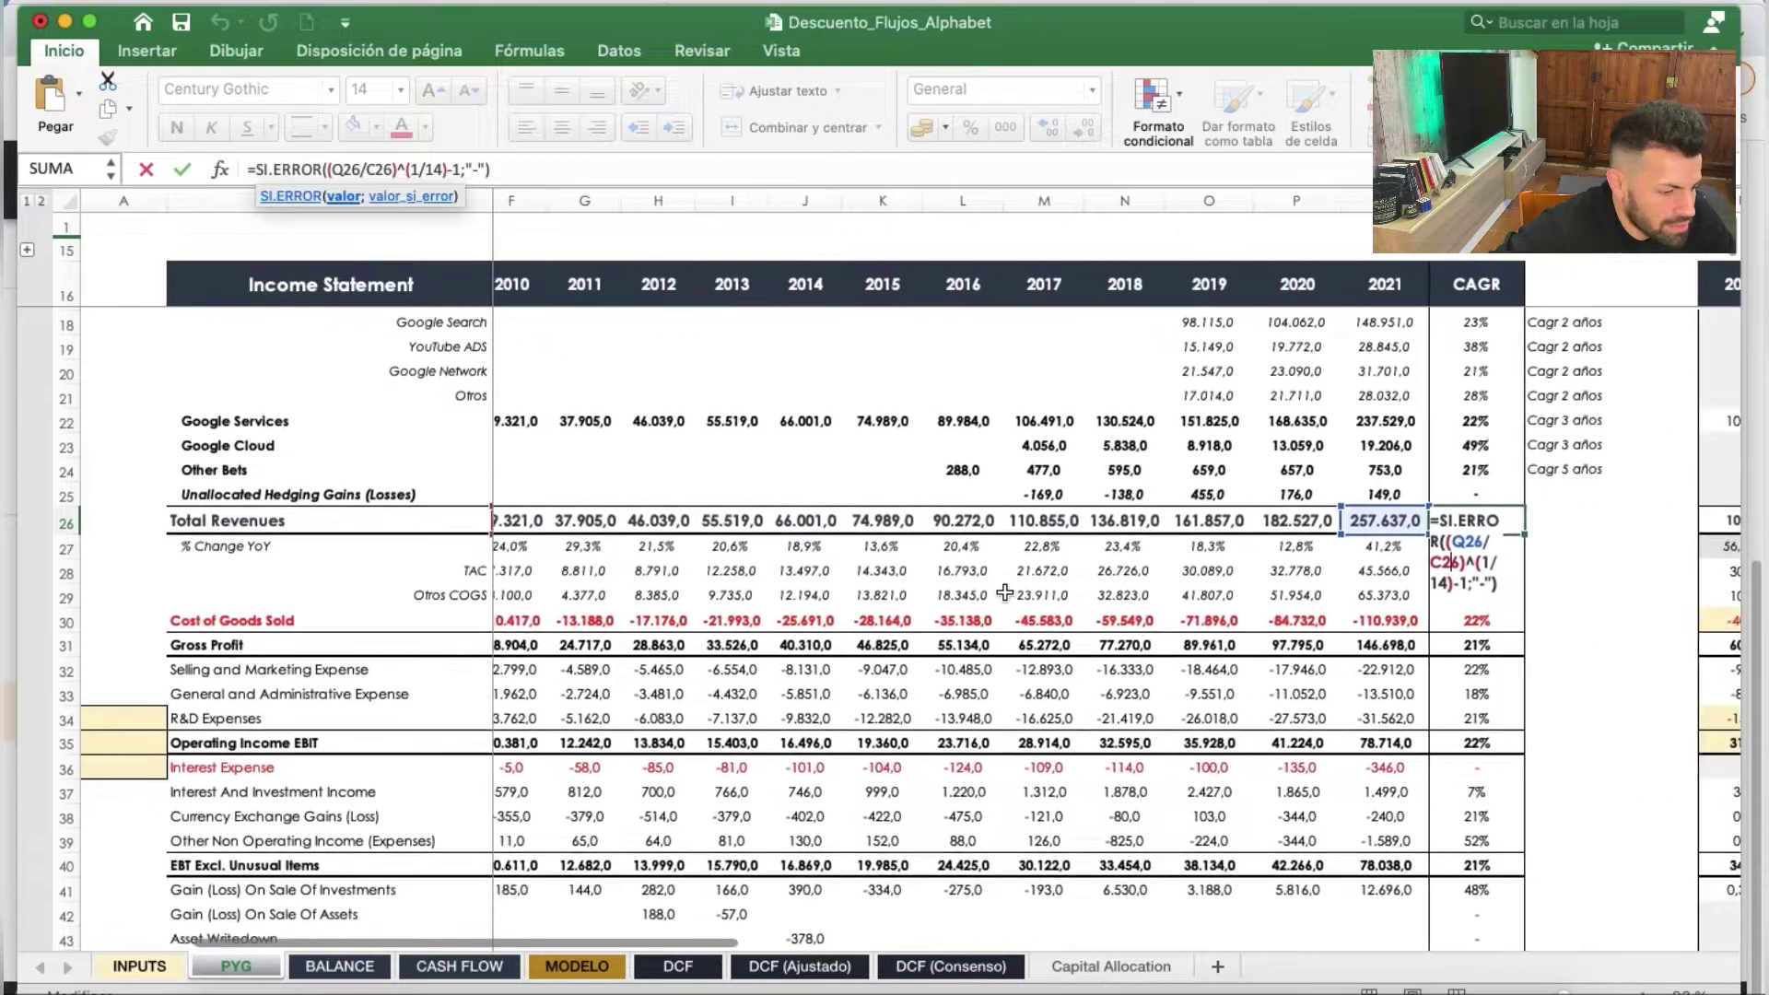
scroll(420, 396, "left", 3)
scroll(420, 396, "down", 1)
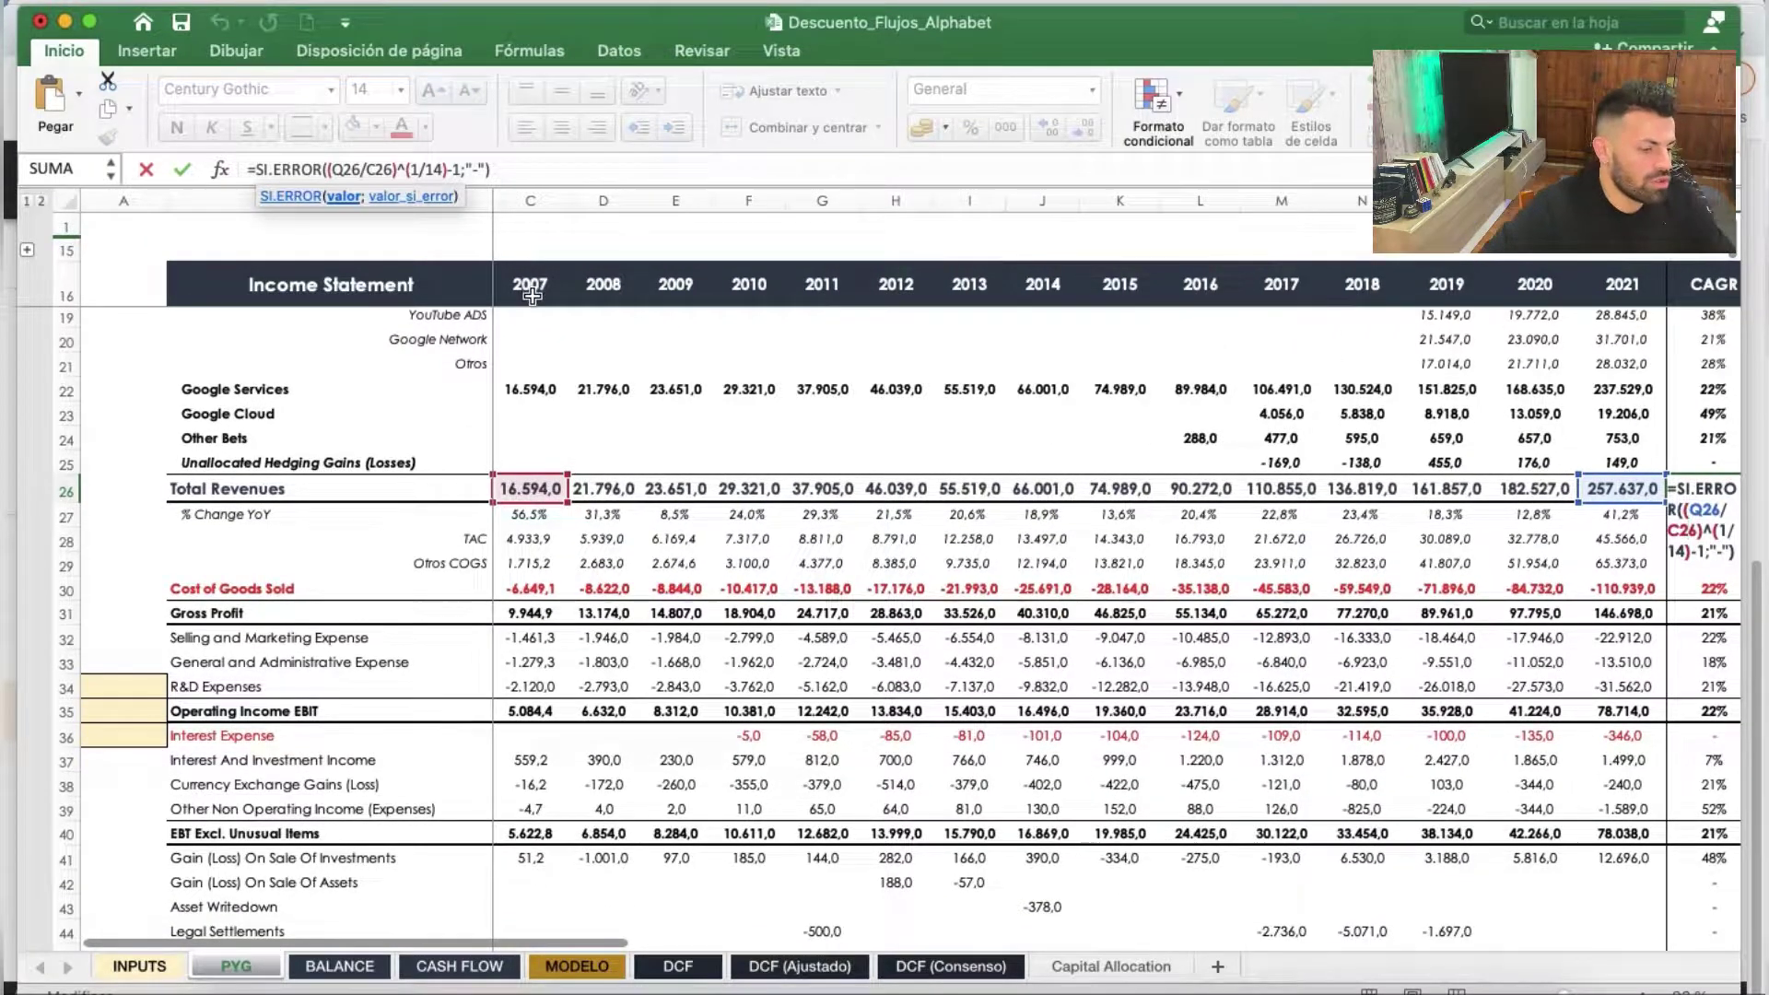
key("Tab")
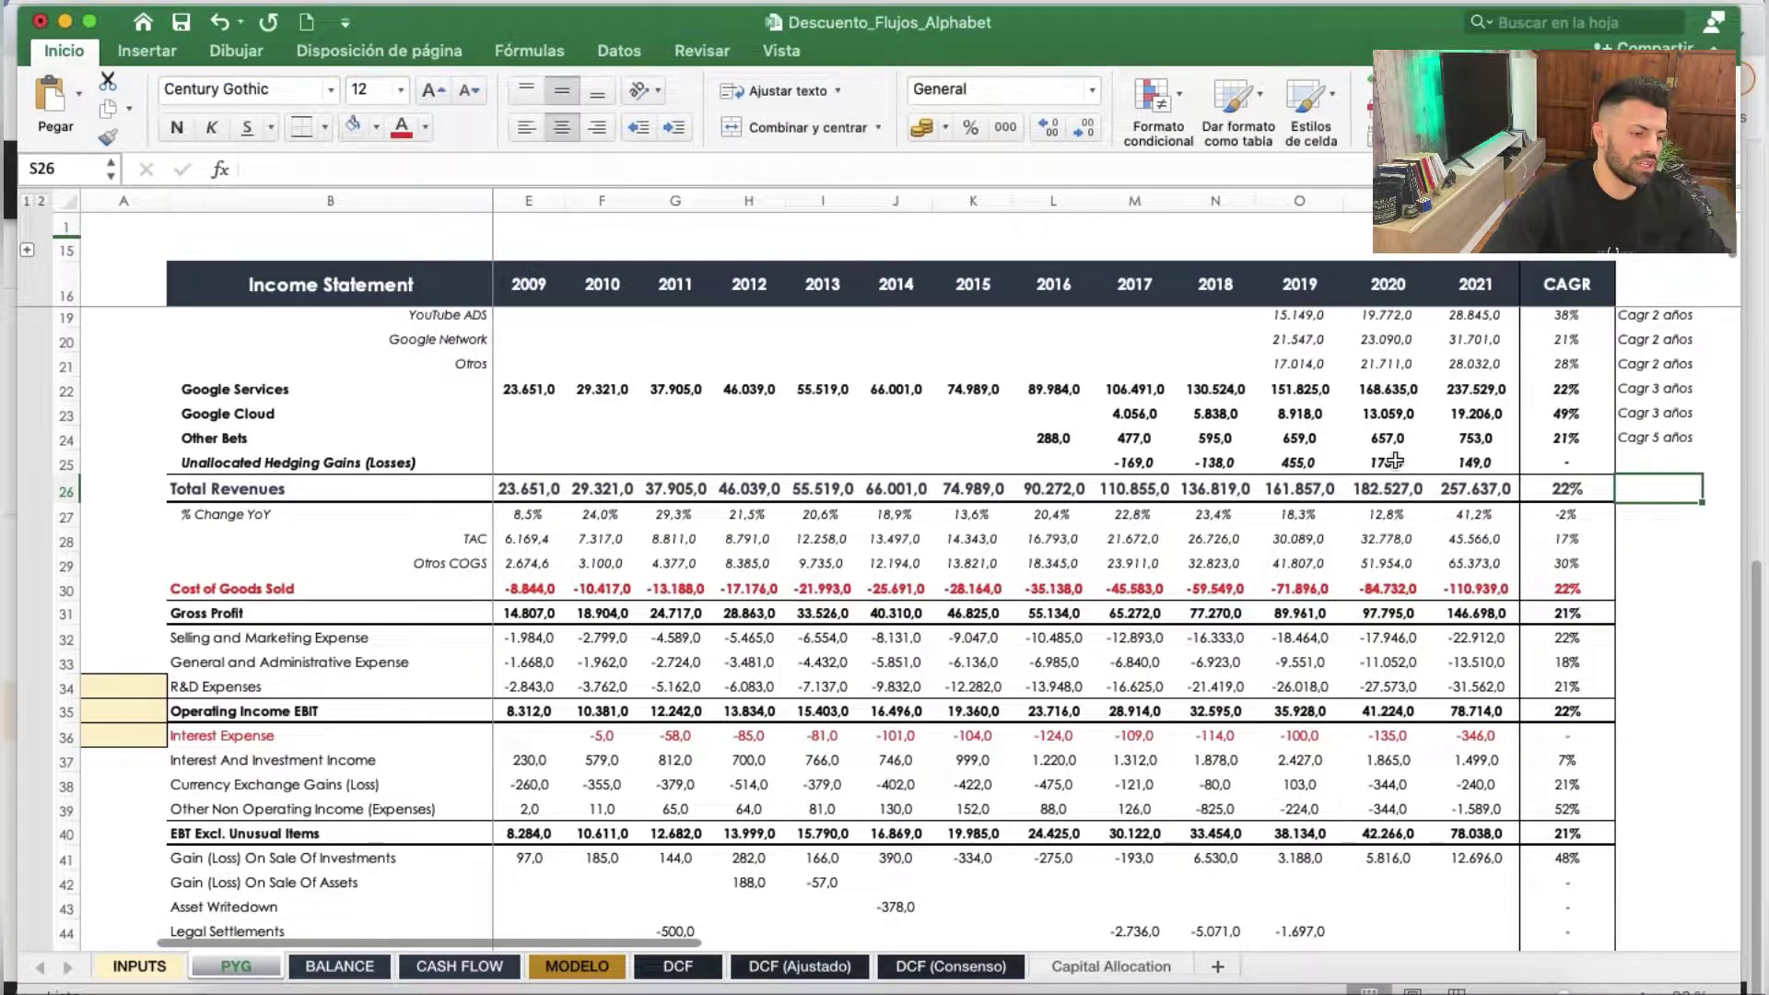
left_click(265, 481)
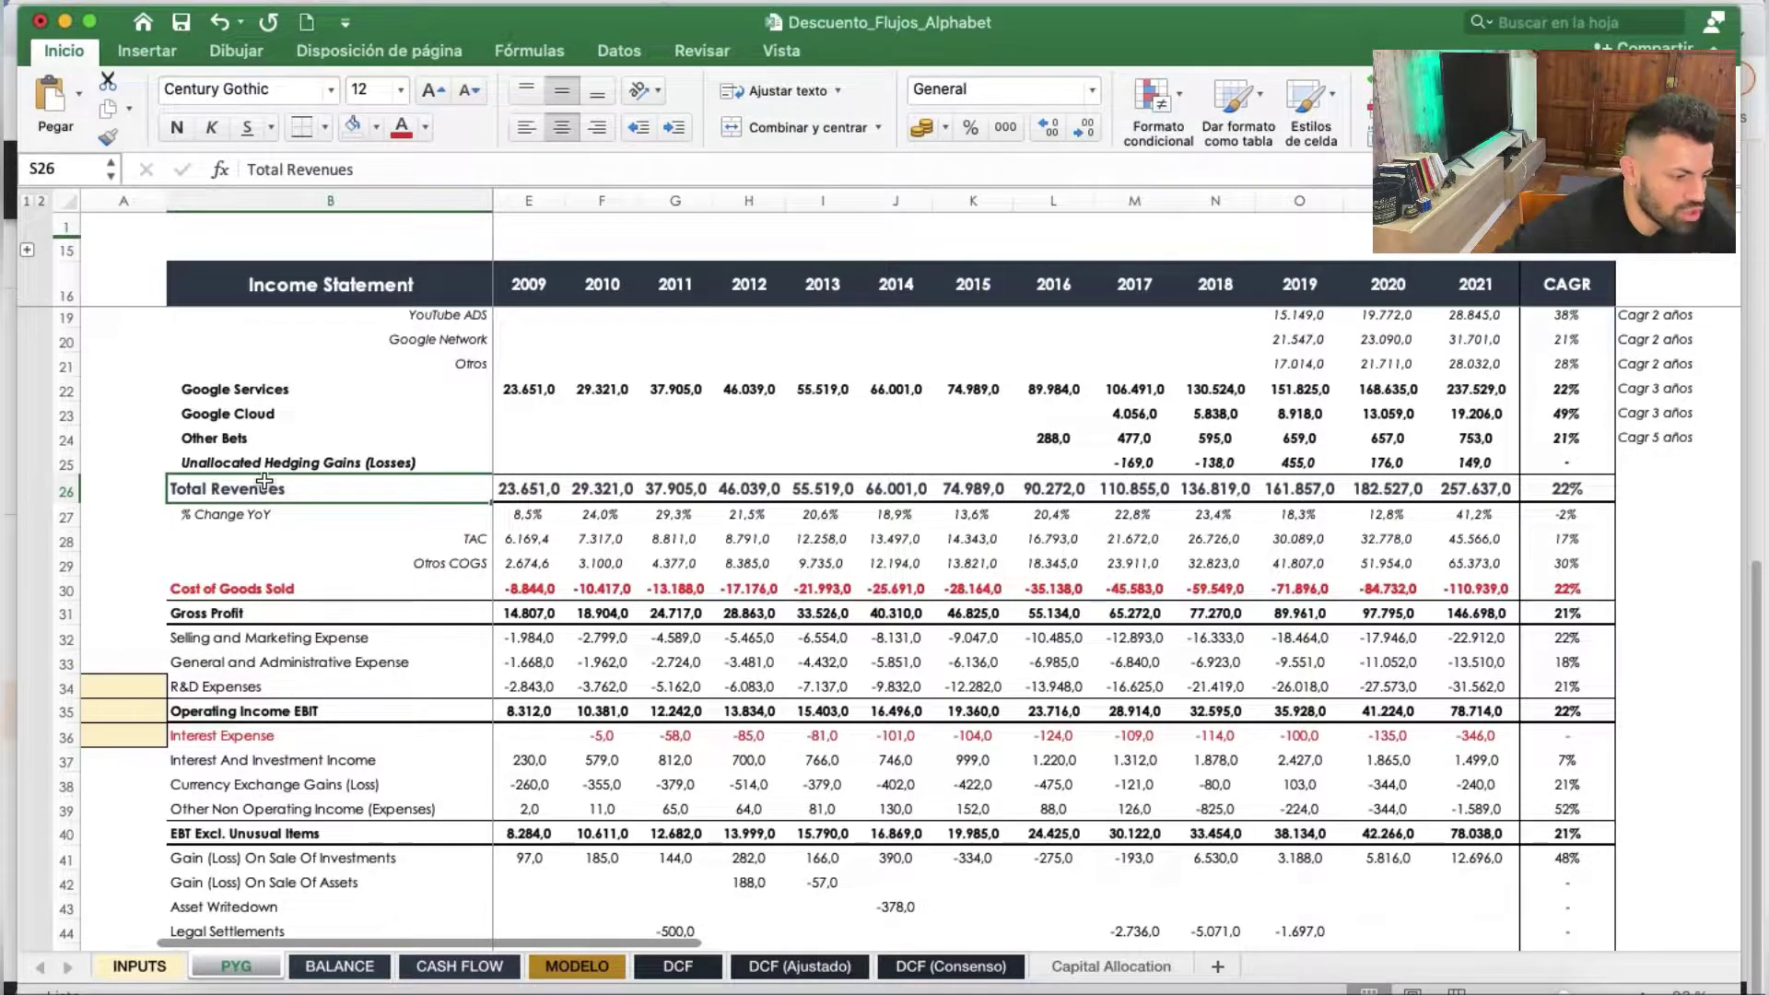
left_click_drag(265, 481, 516, 488)
key("ctrl+shift+0")
left_click(1708, 500)
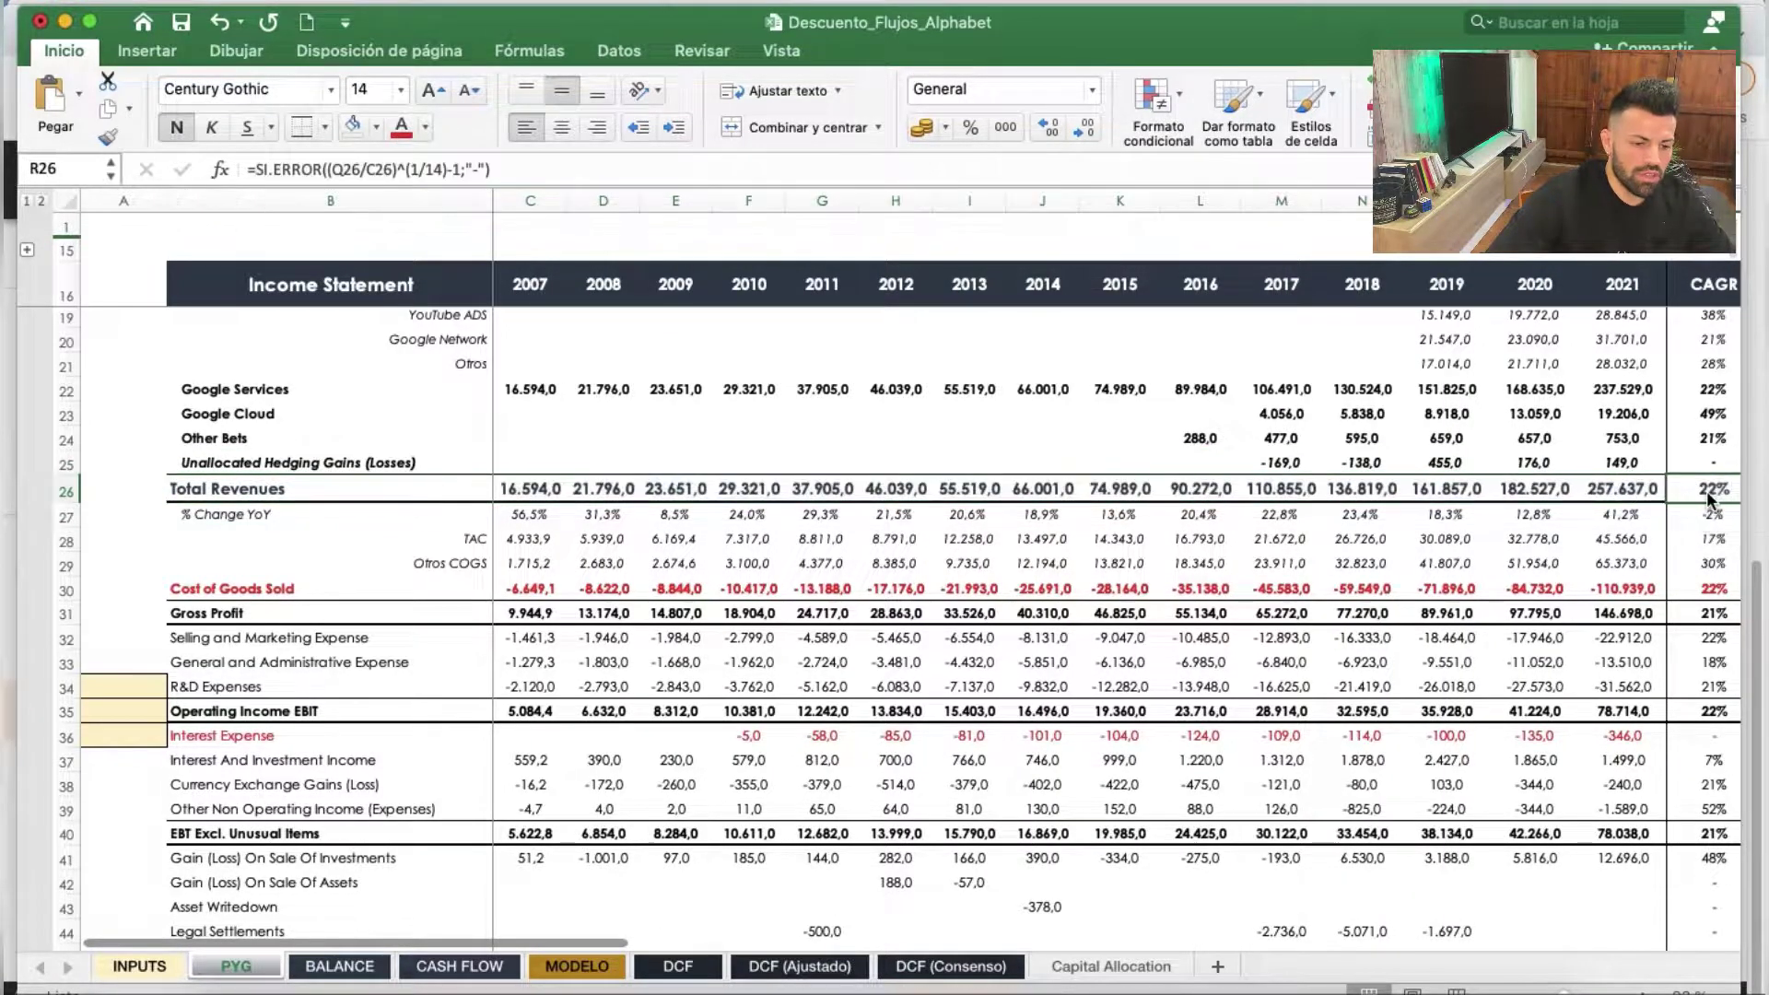
scroll(1621, 516, "right", 2)
scroll(1548, 529, "up", 1)
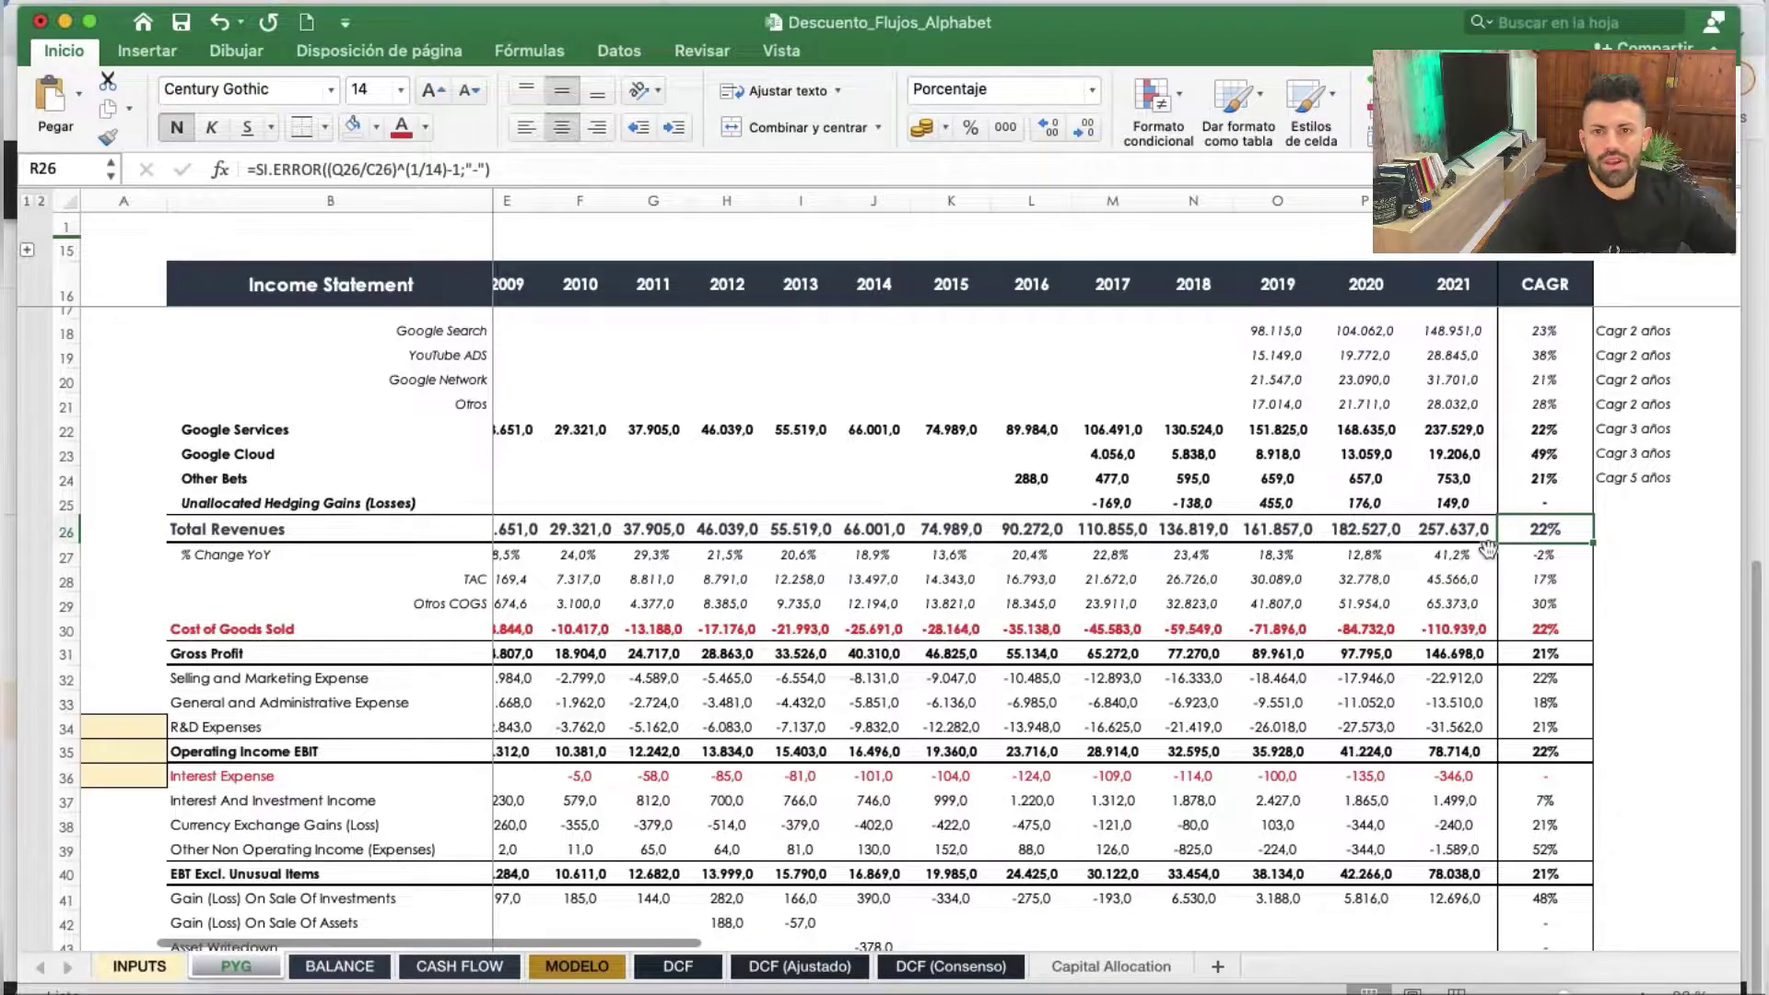
left_click(1544, 628)
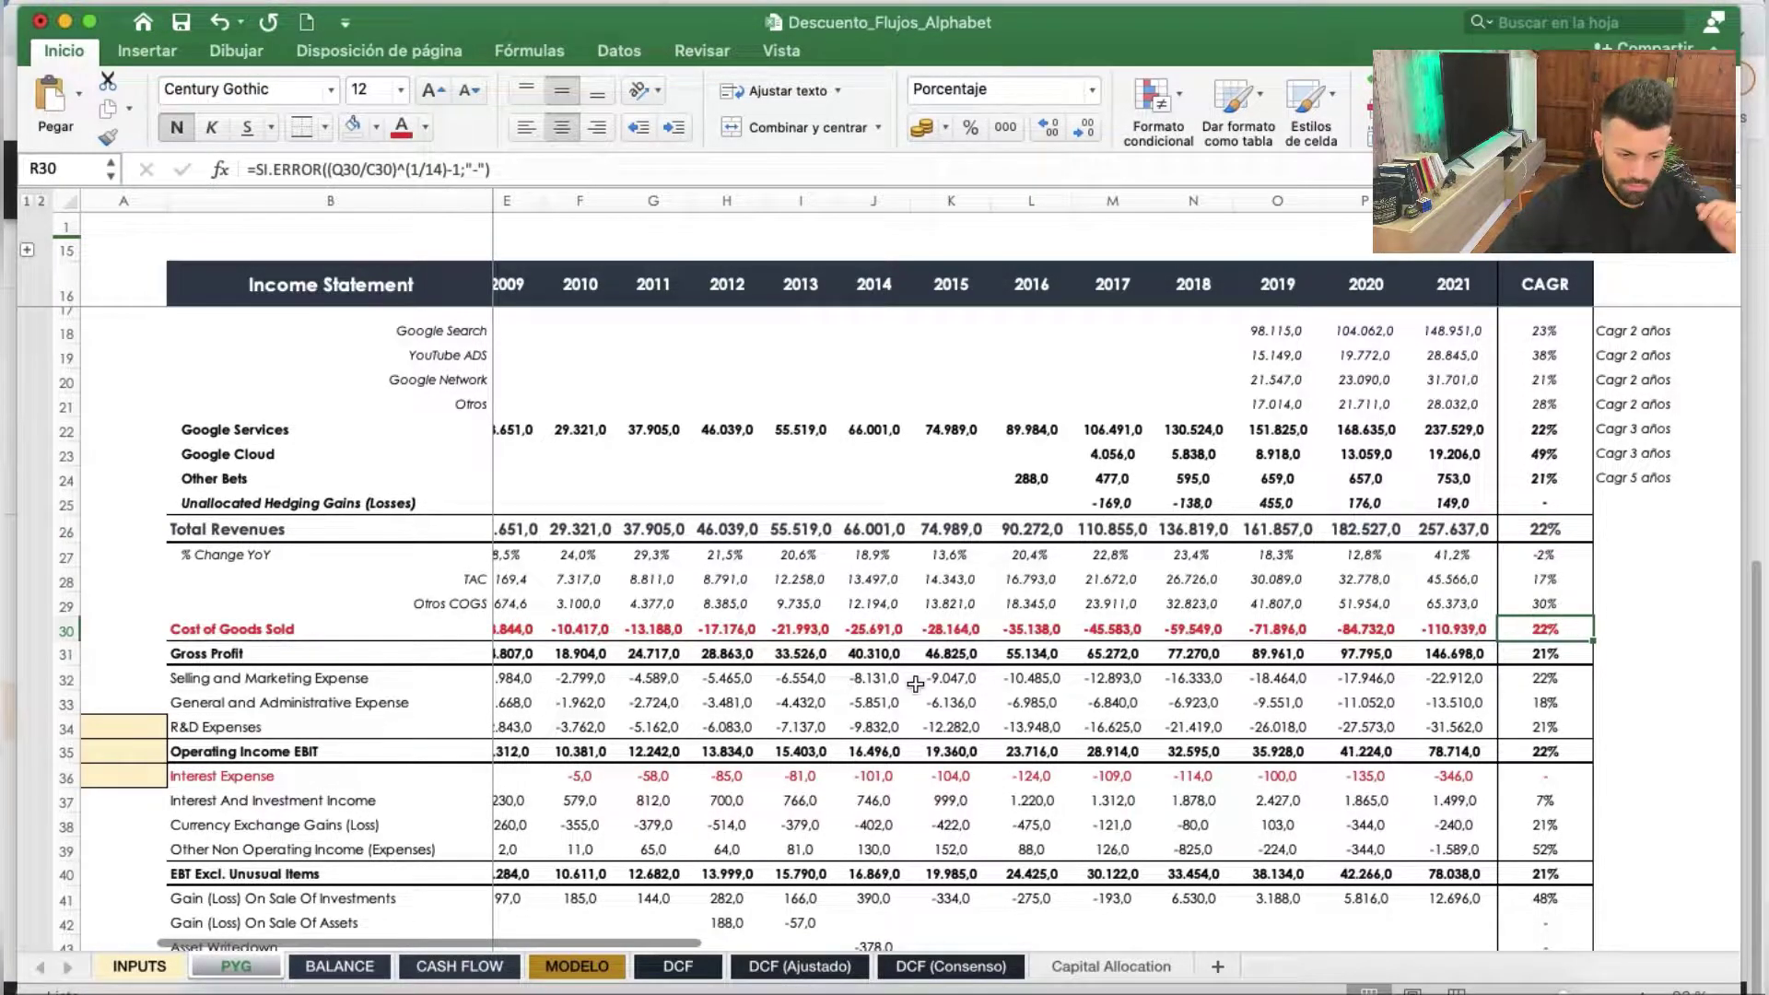
left_click(381, 656)
left_click(1529, 660)
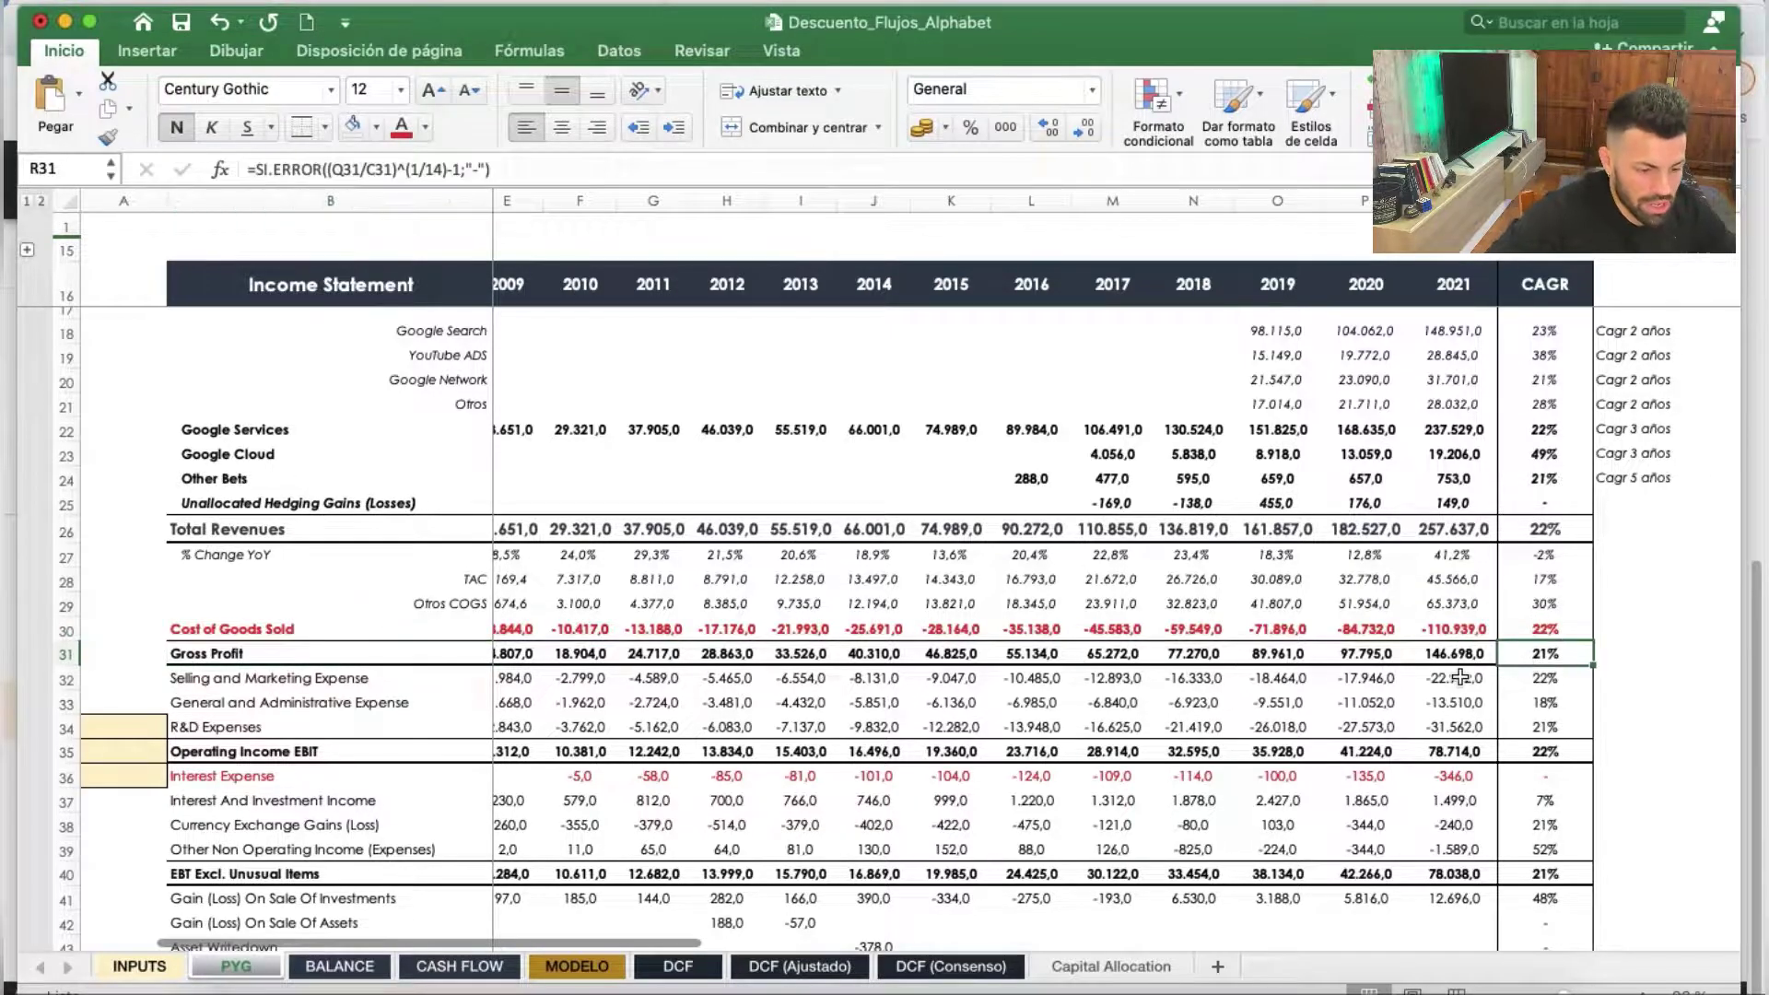
left_click(1554, 758)
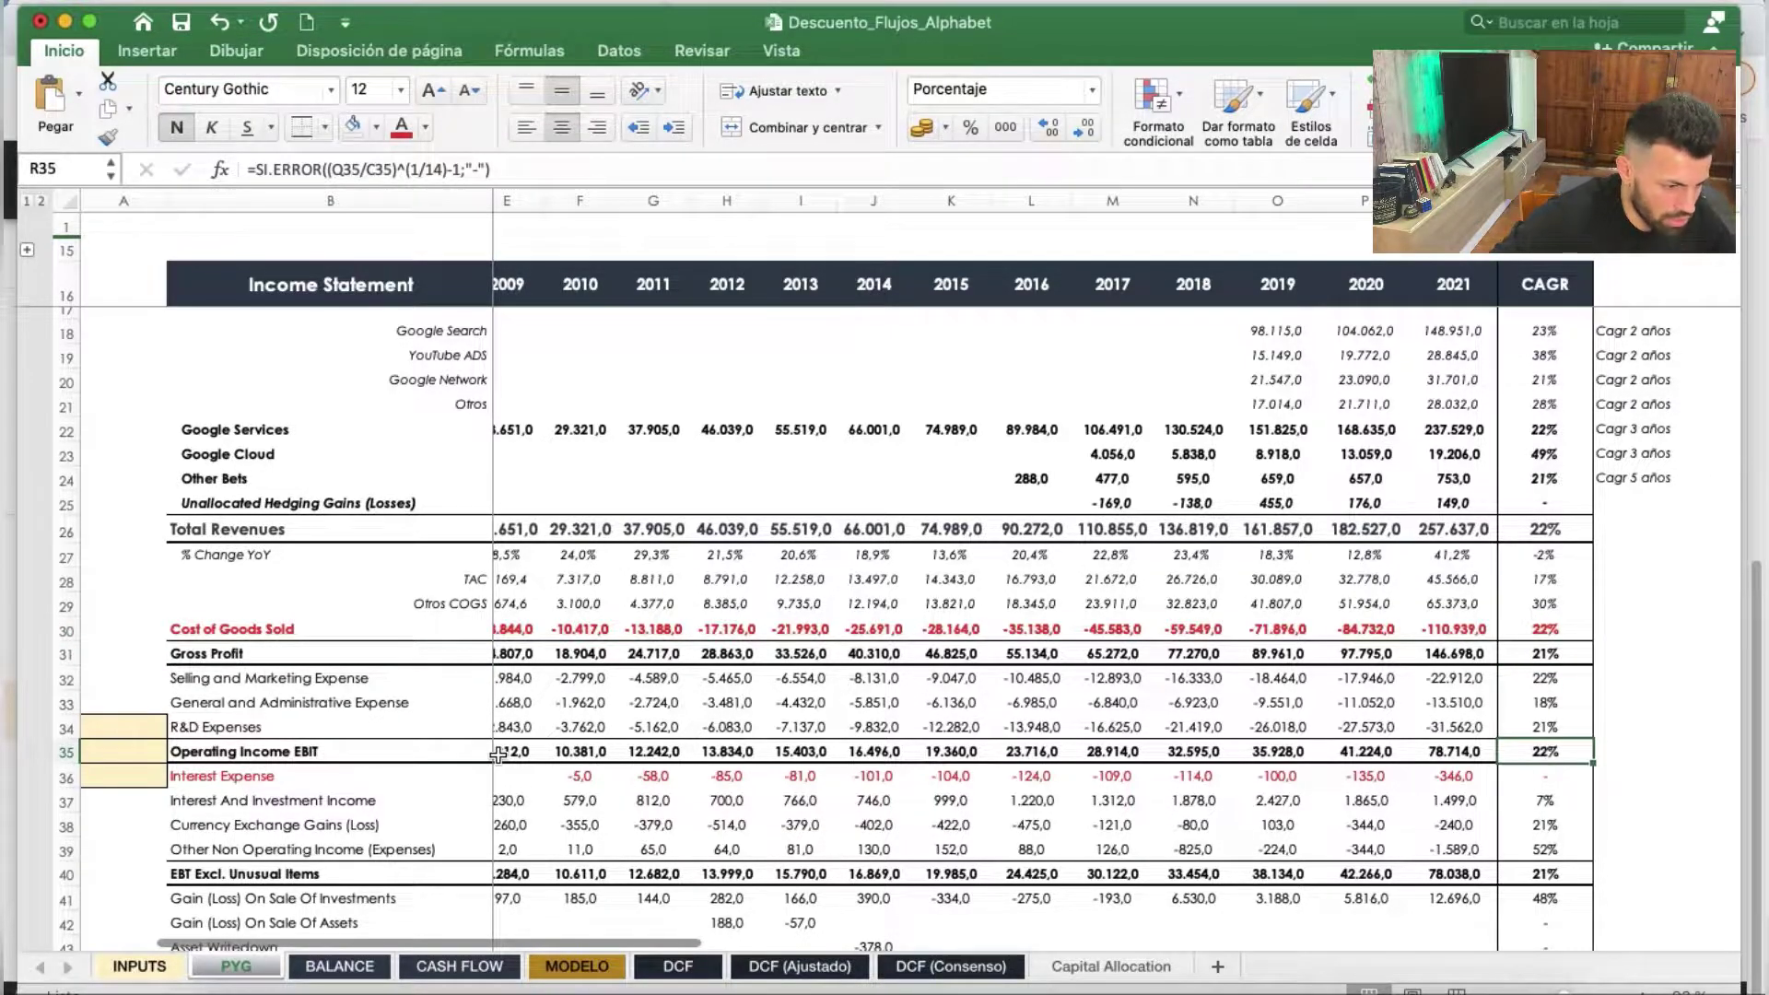
left_click(195, 734)
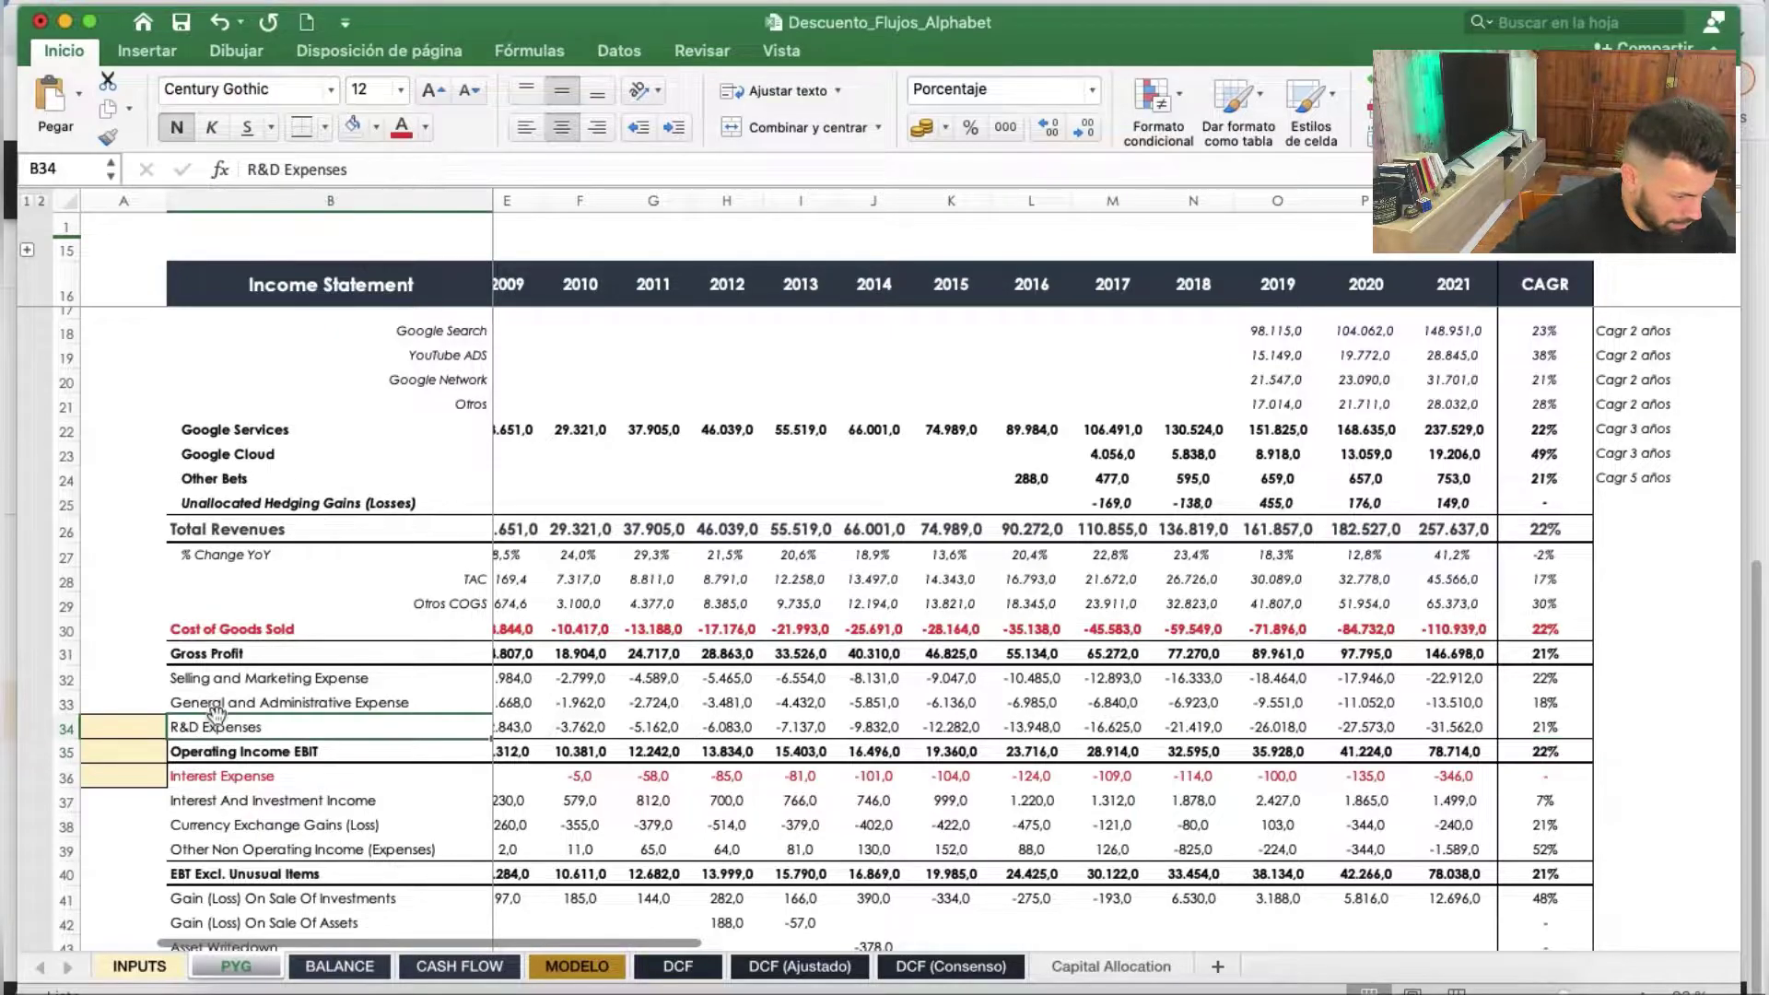
left_click(1543, 727)
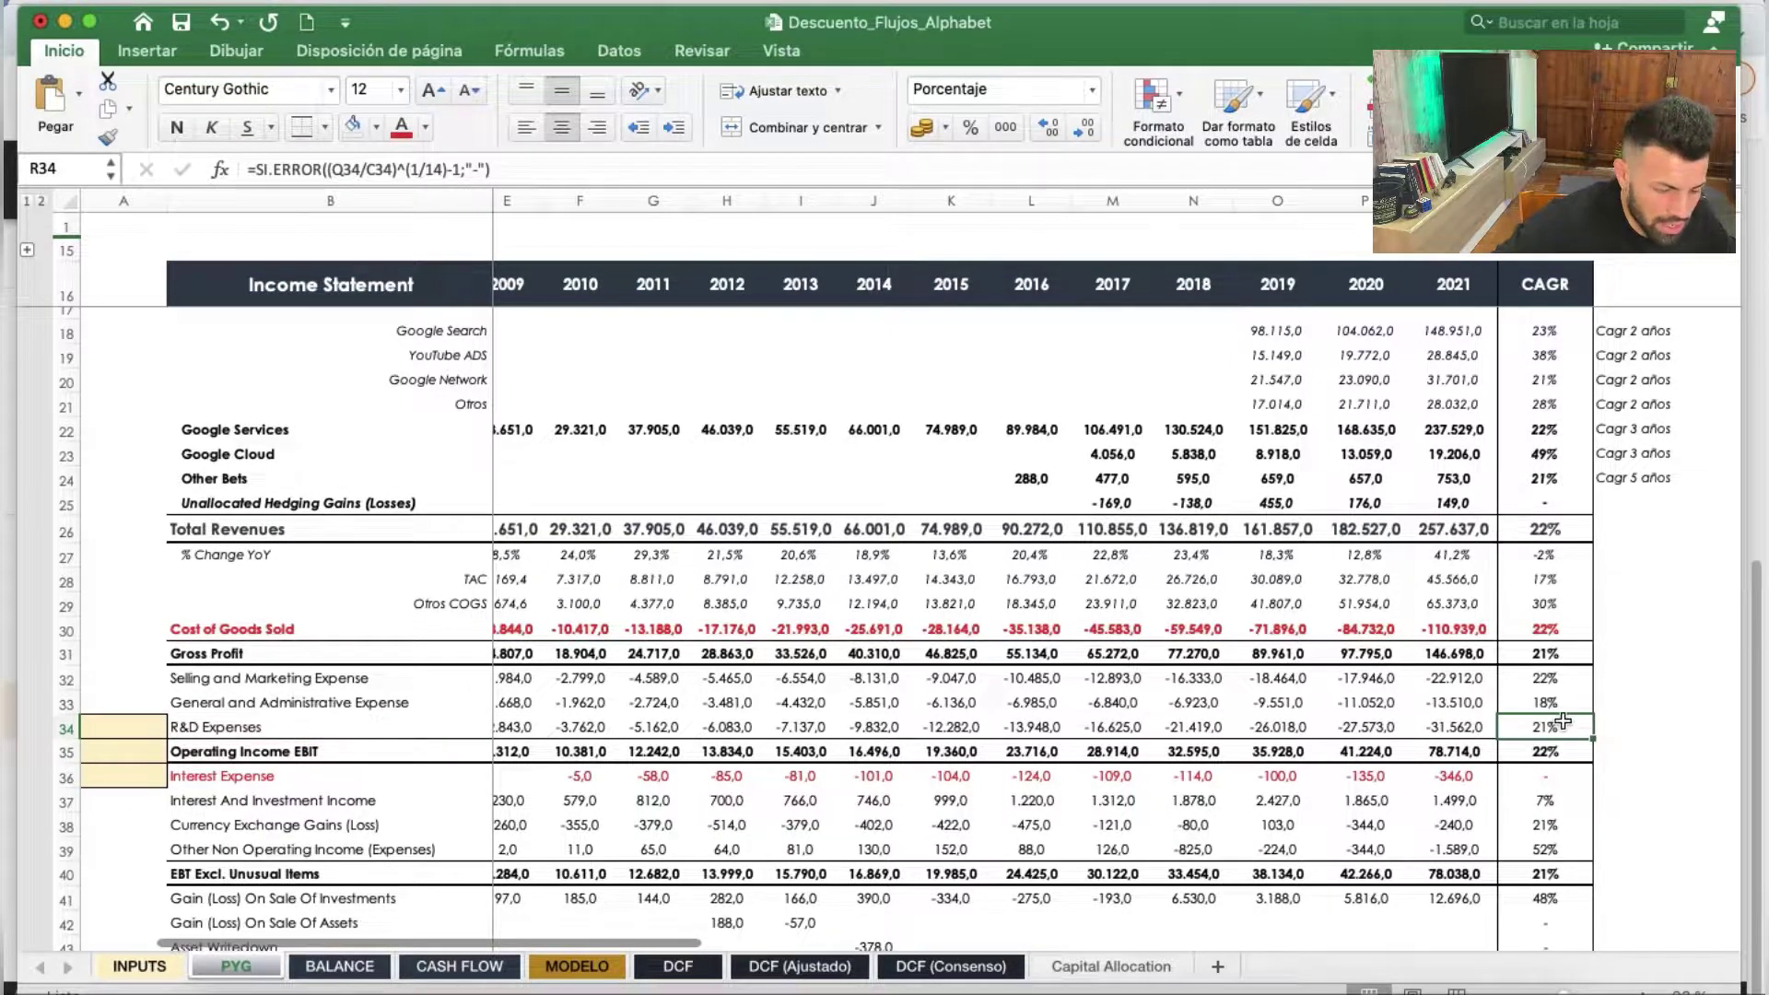
left_click_drag(373, 702, 1722, 707)
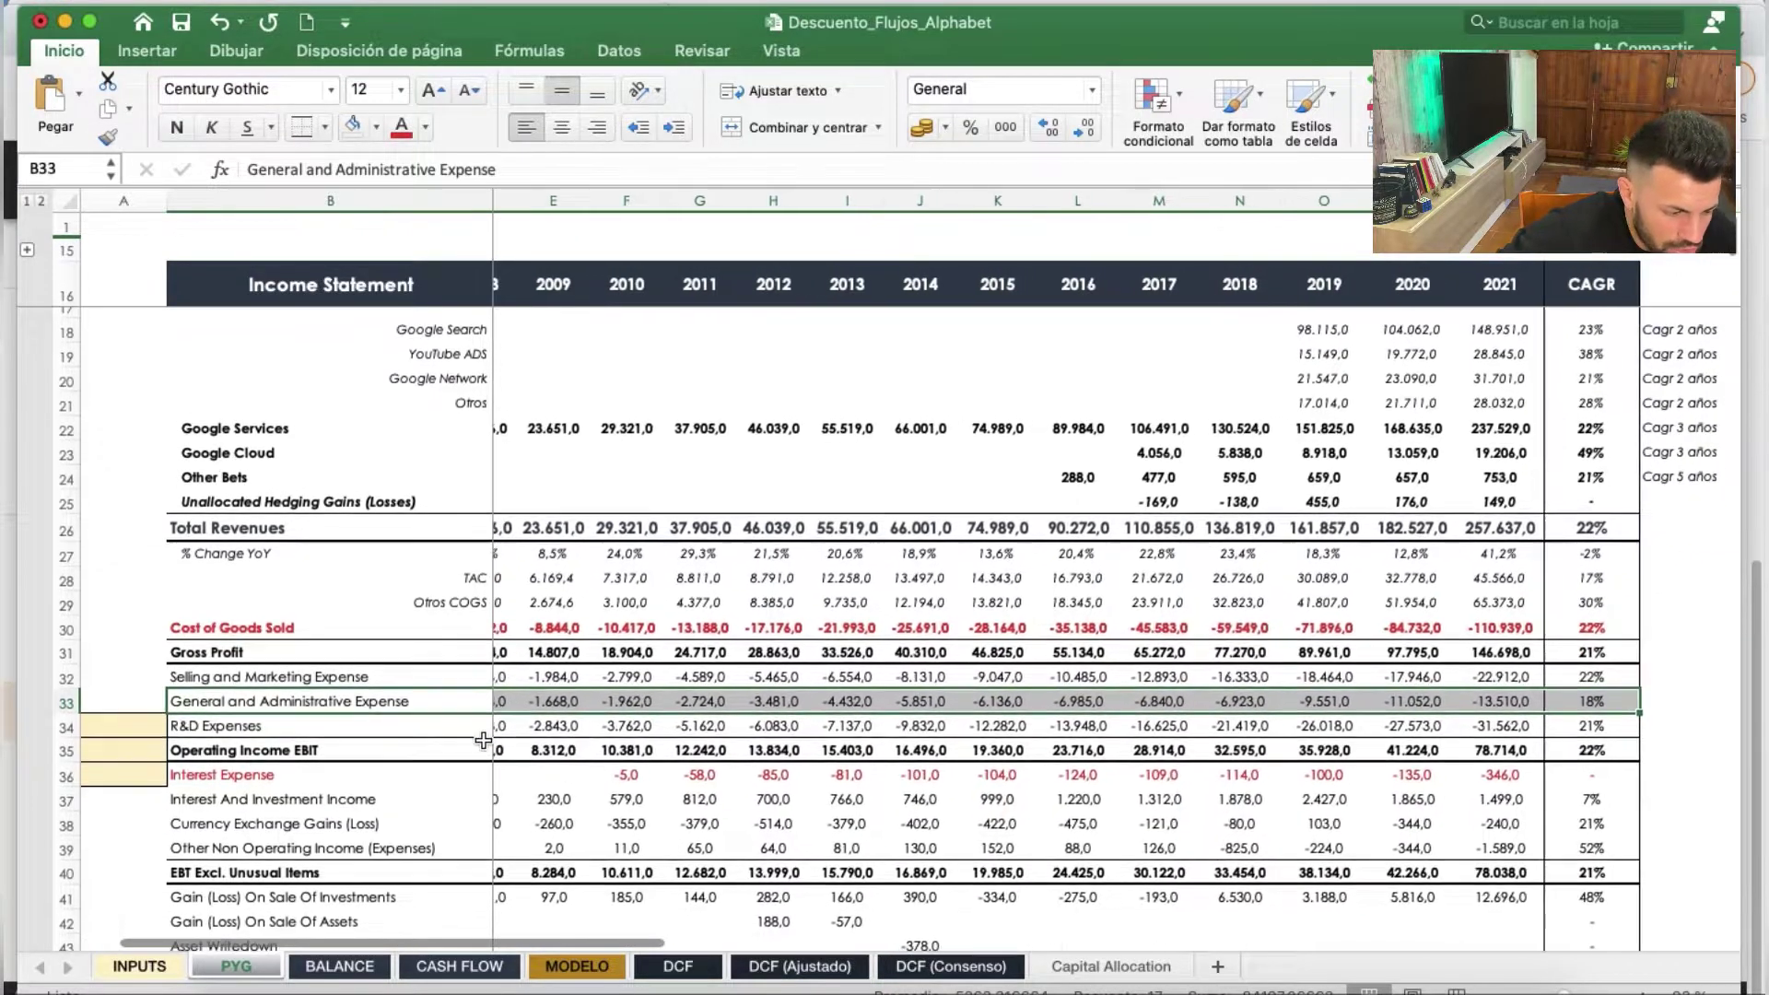
scroll(1527, 560, "right", 5)
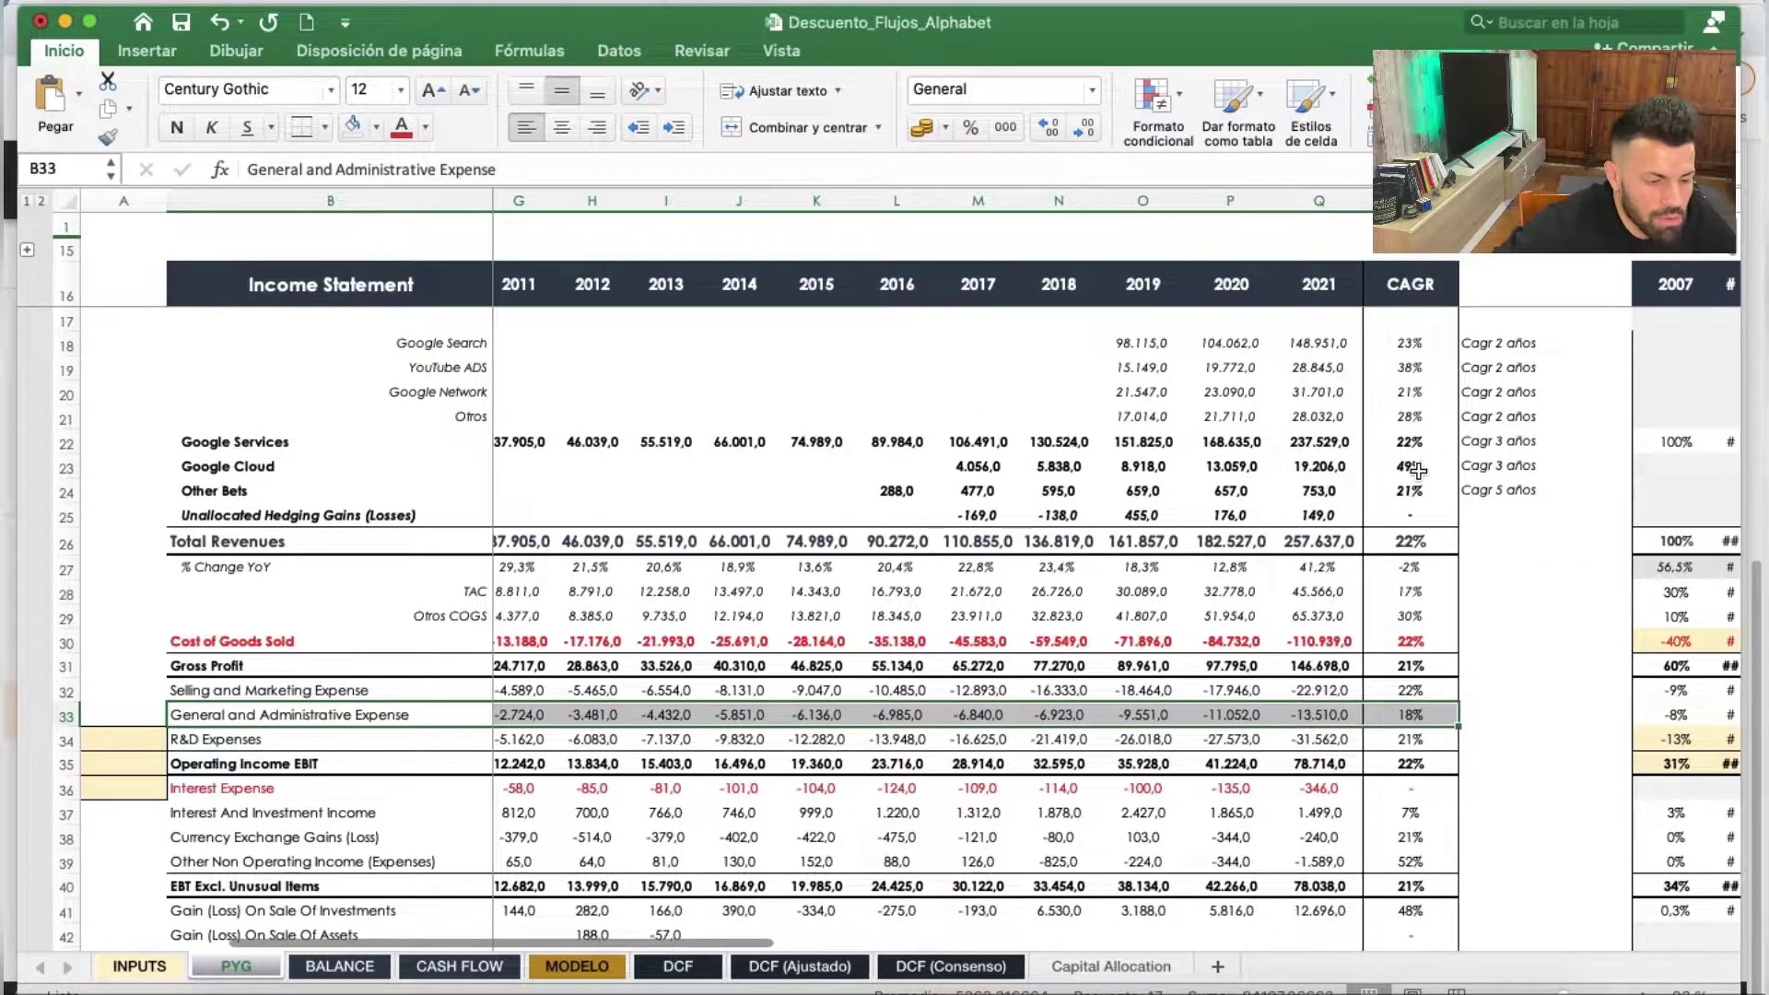
Rework the Google Cloud CAGR formula to start from the 2017 value over 4 years
left_click(1417, 471)
double_click(1417, 468)
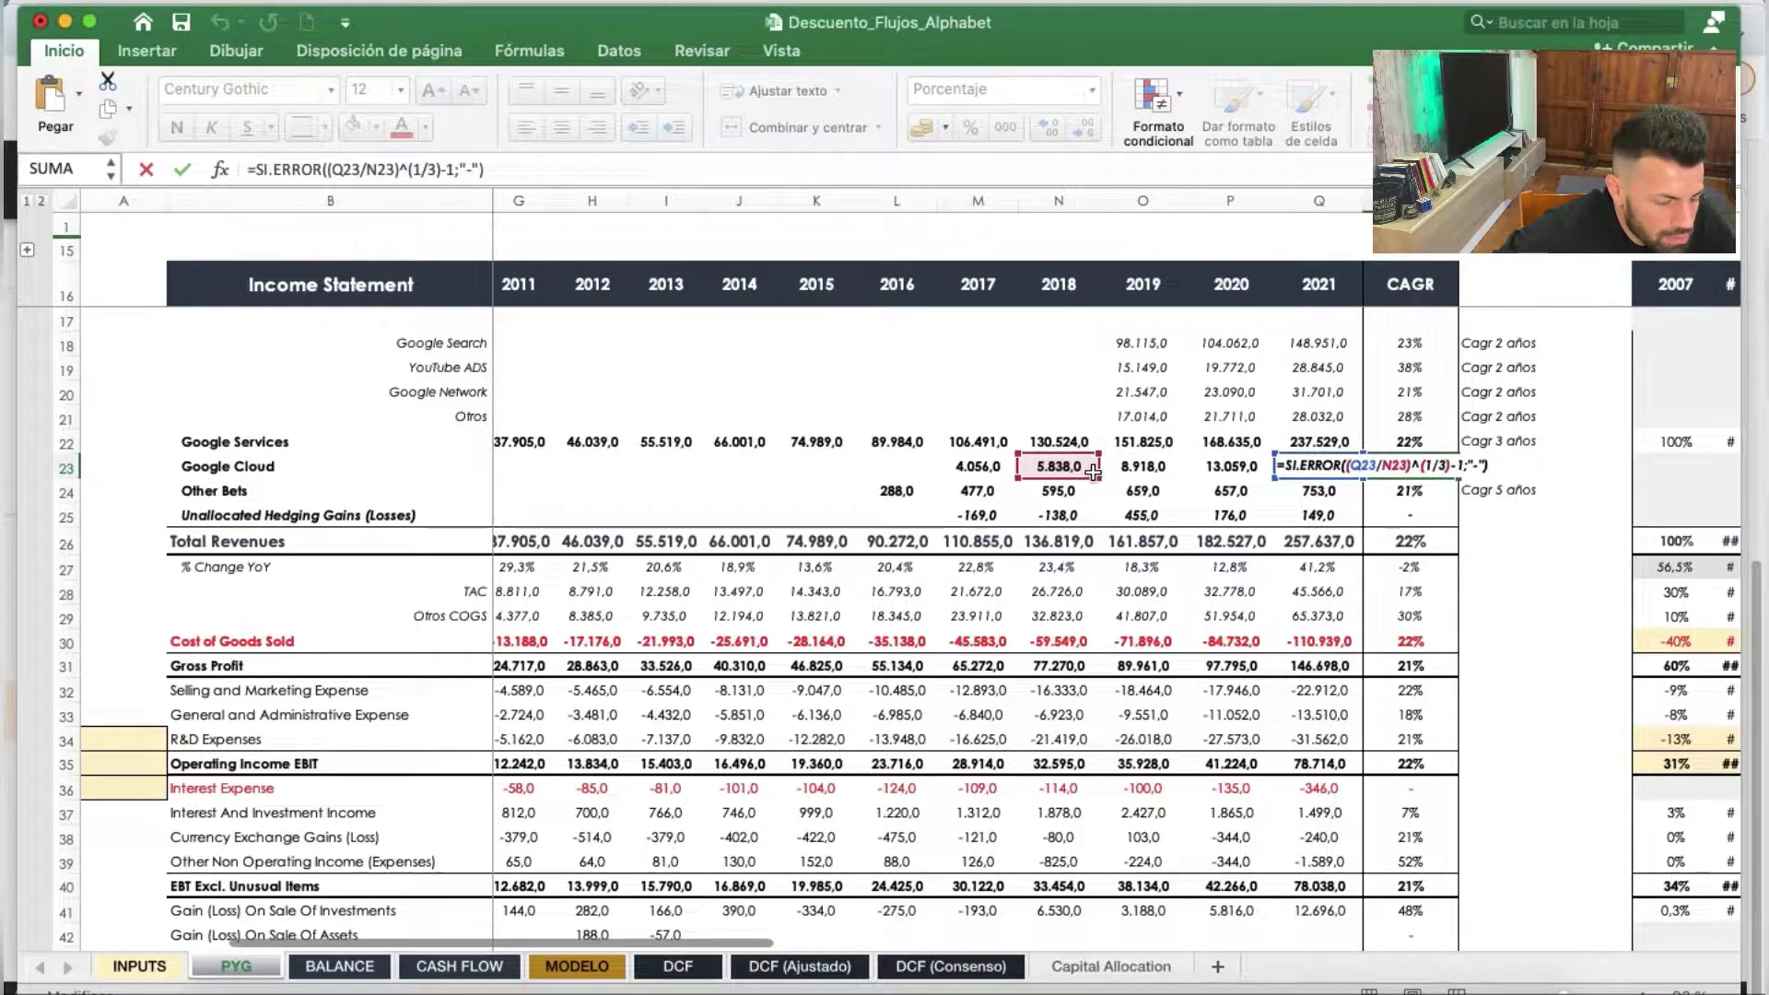
left_click(1492, 468)
double_click(1415, 467)
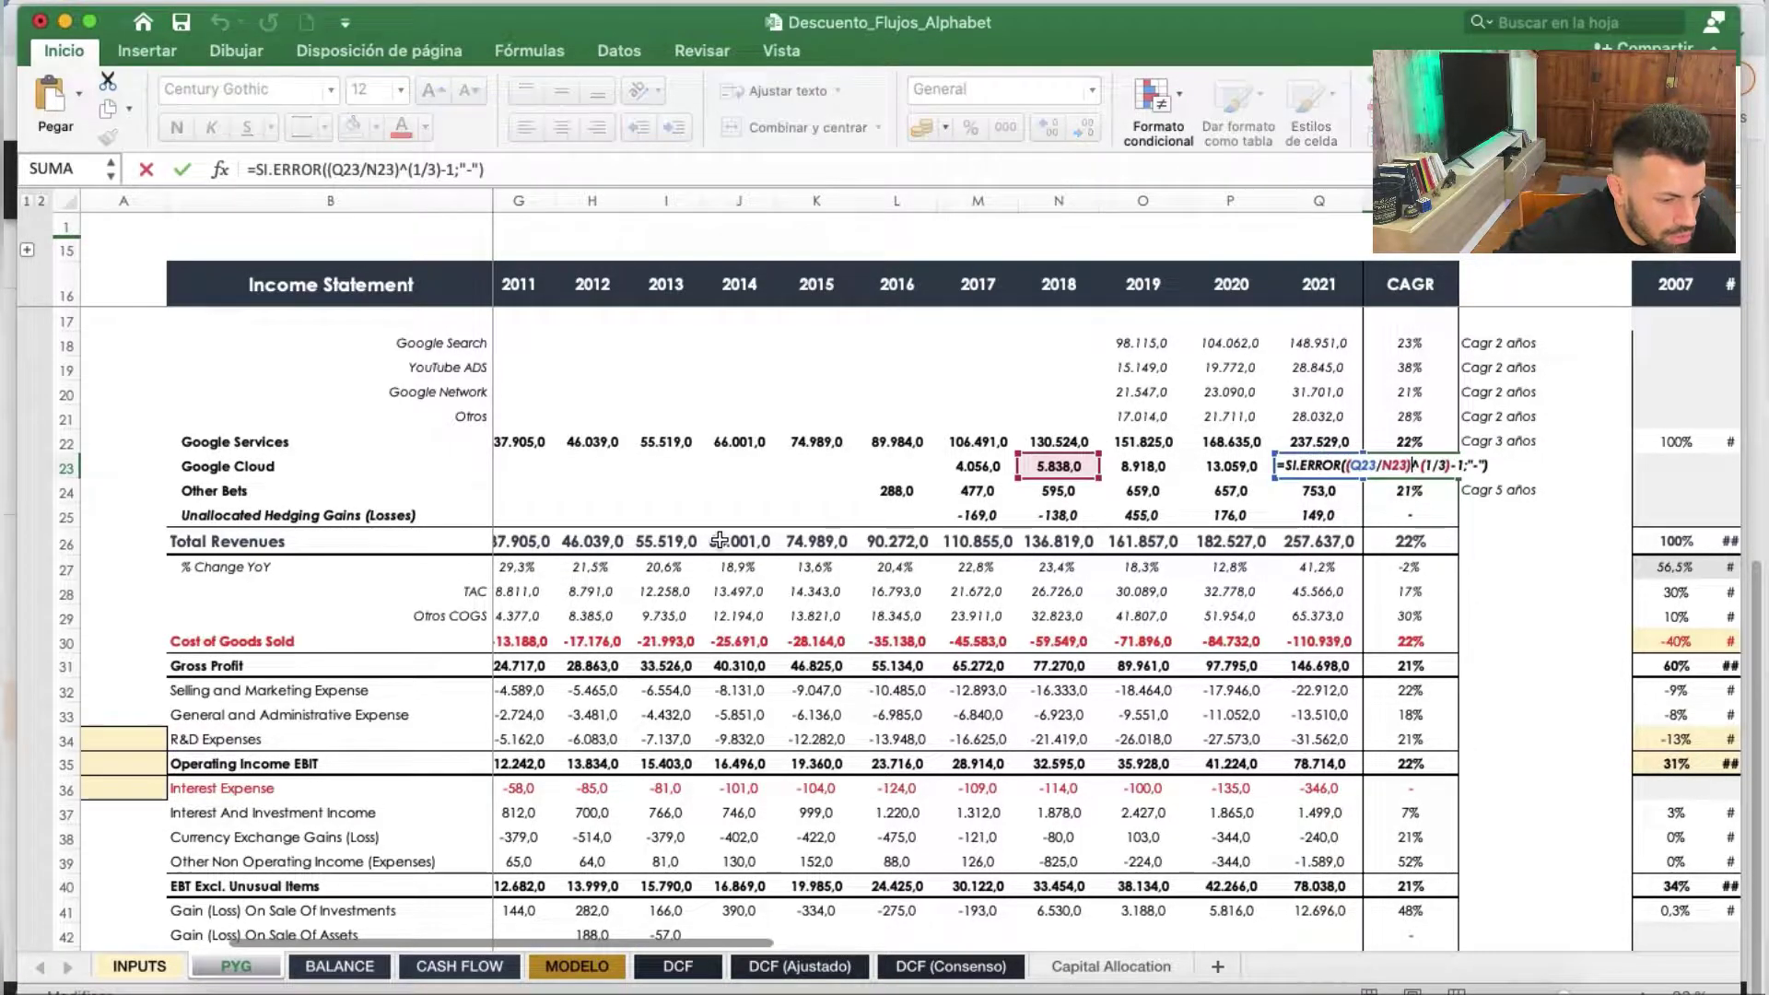
key("Tab")
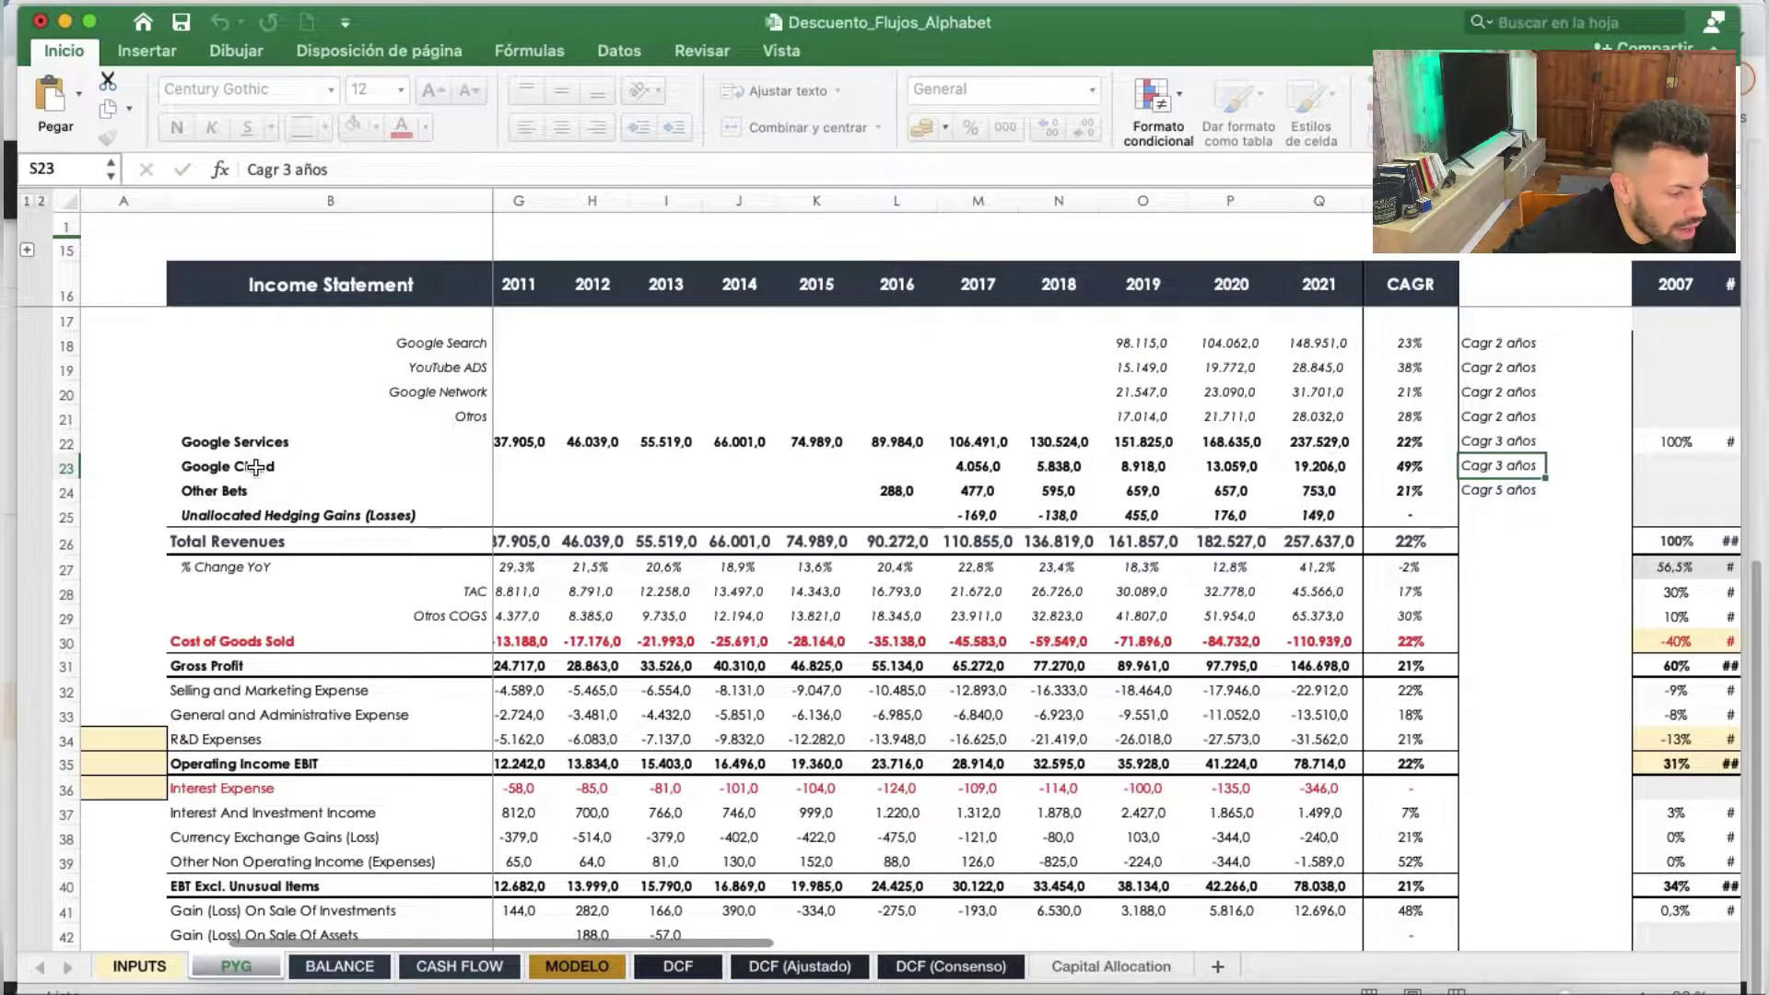
left_click(1401, 479)
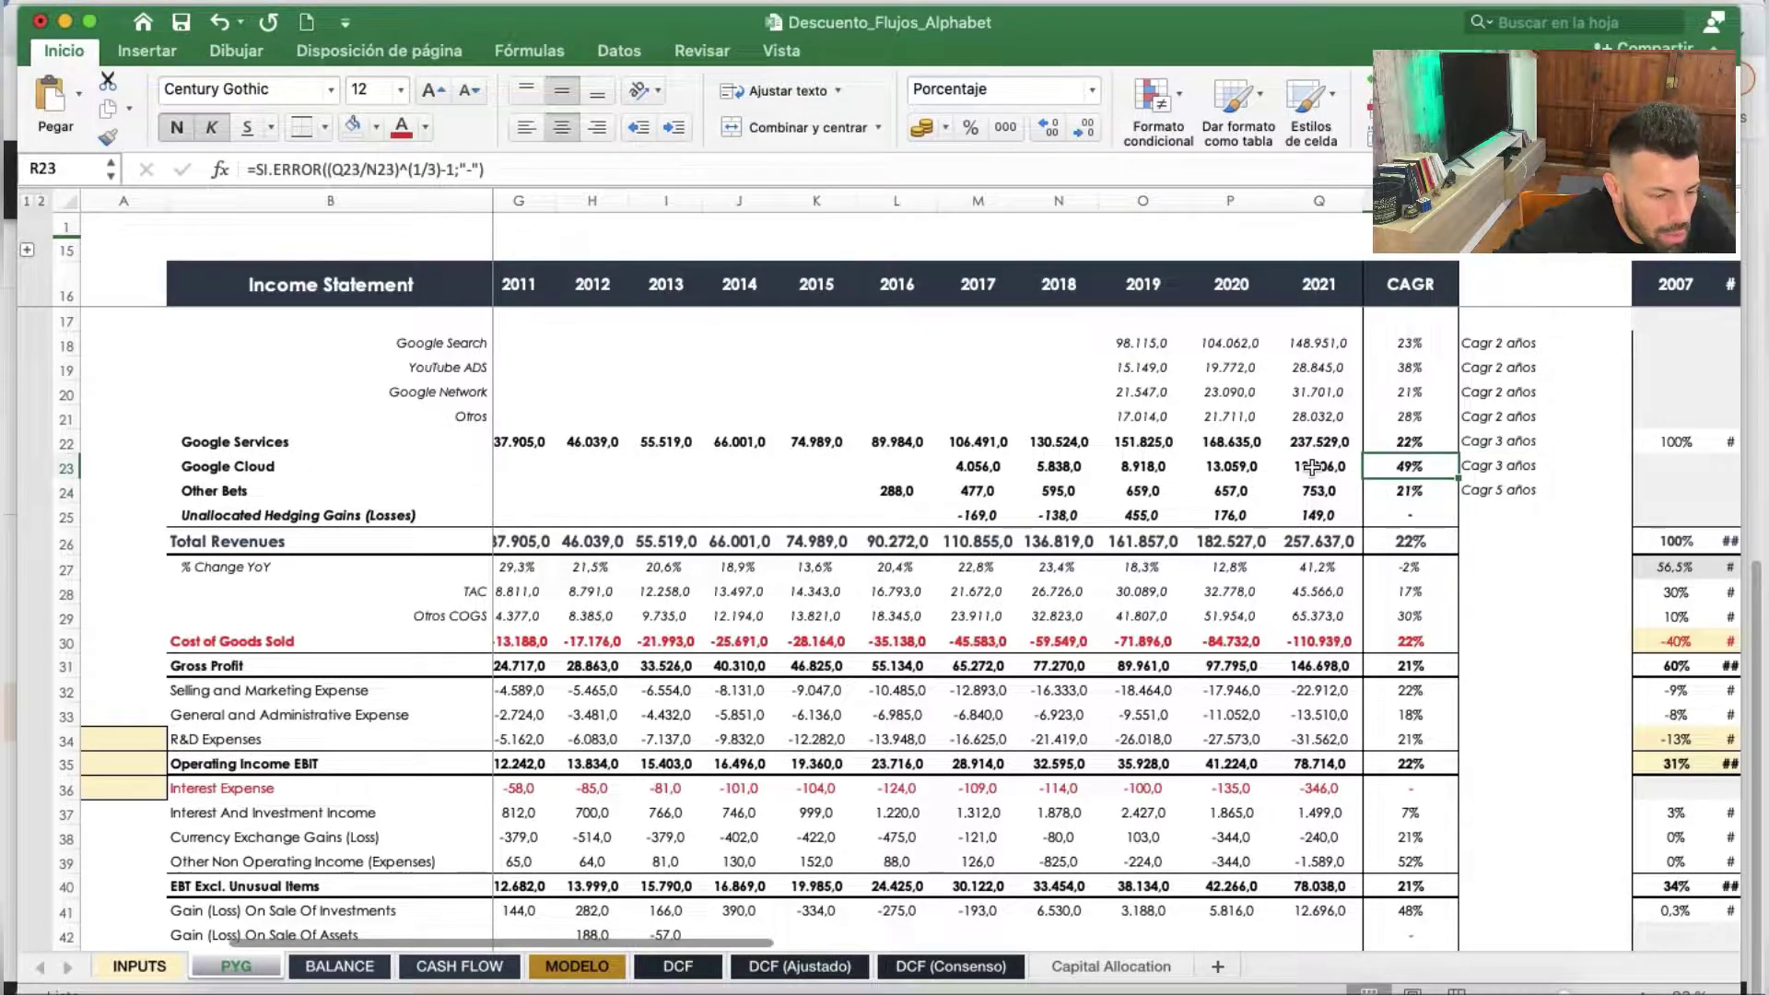
double_click(1419, 468)
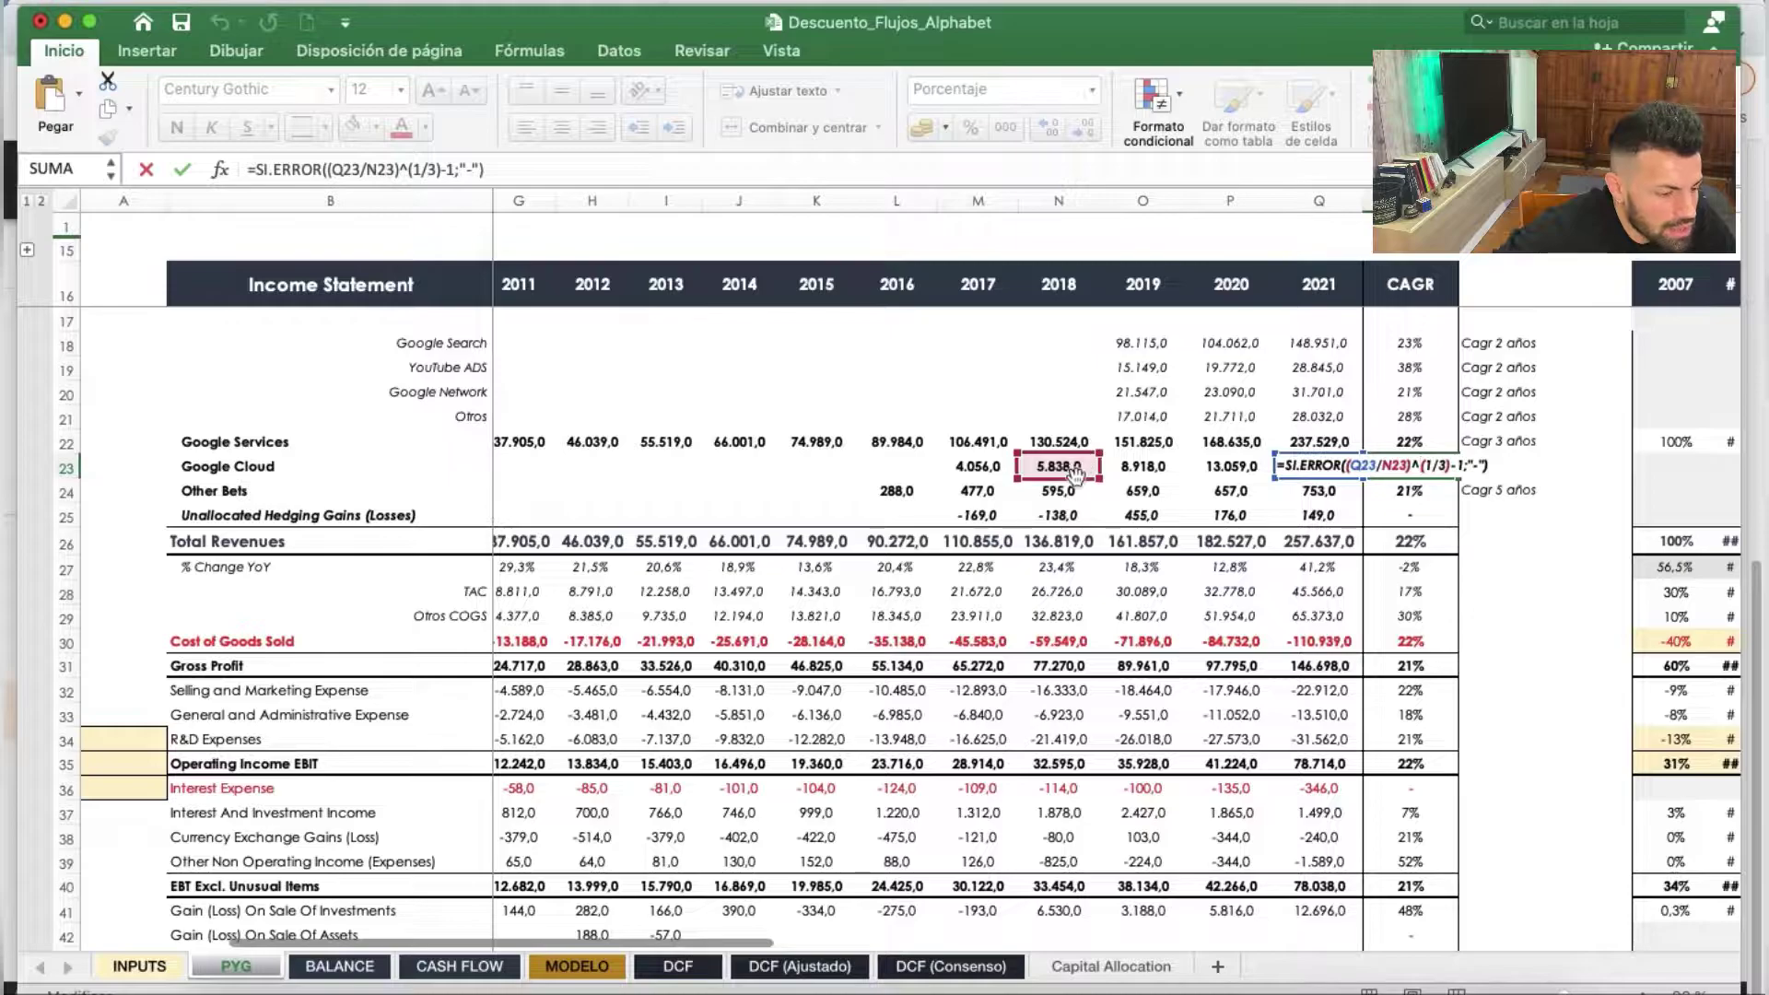
left_click(978, 466)
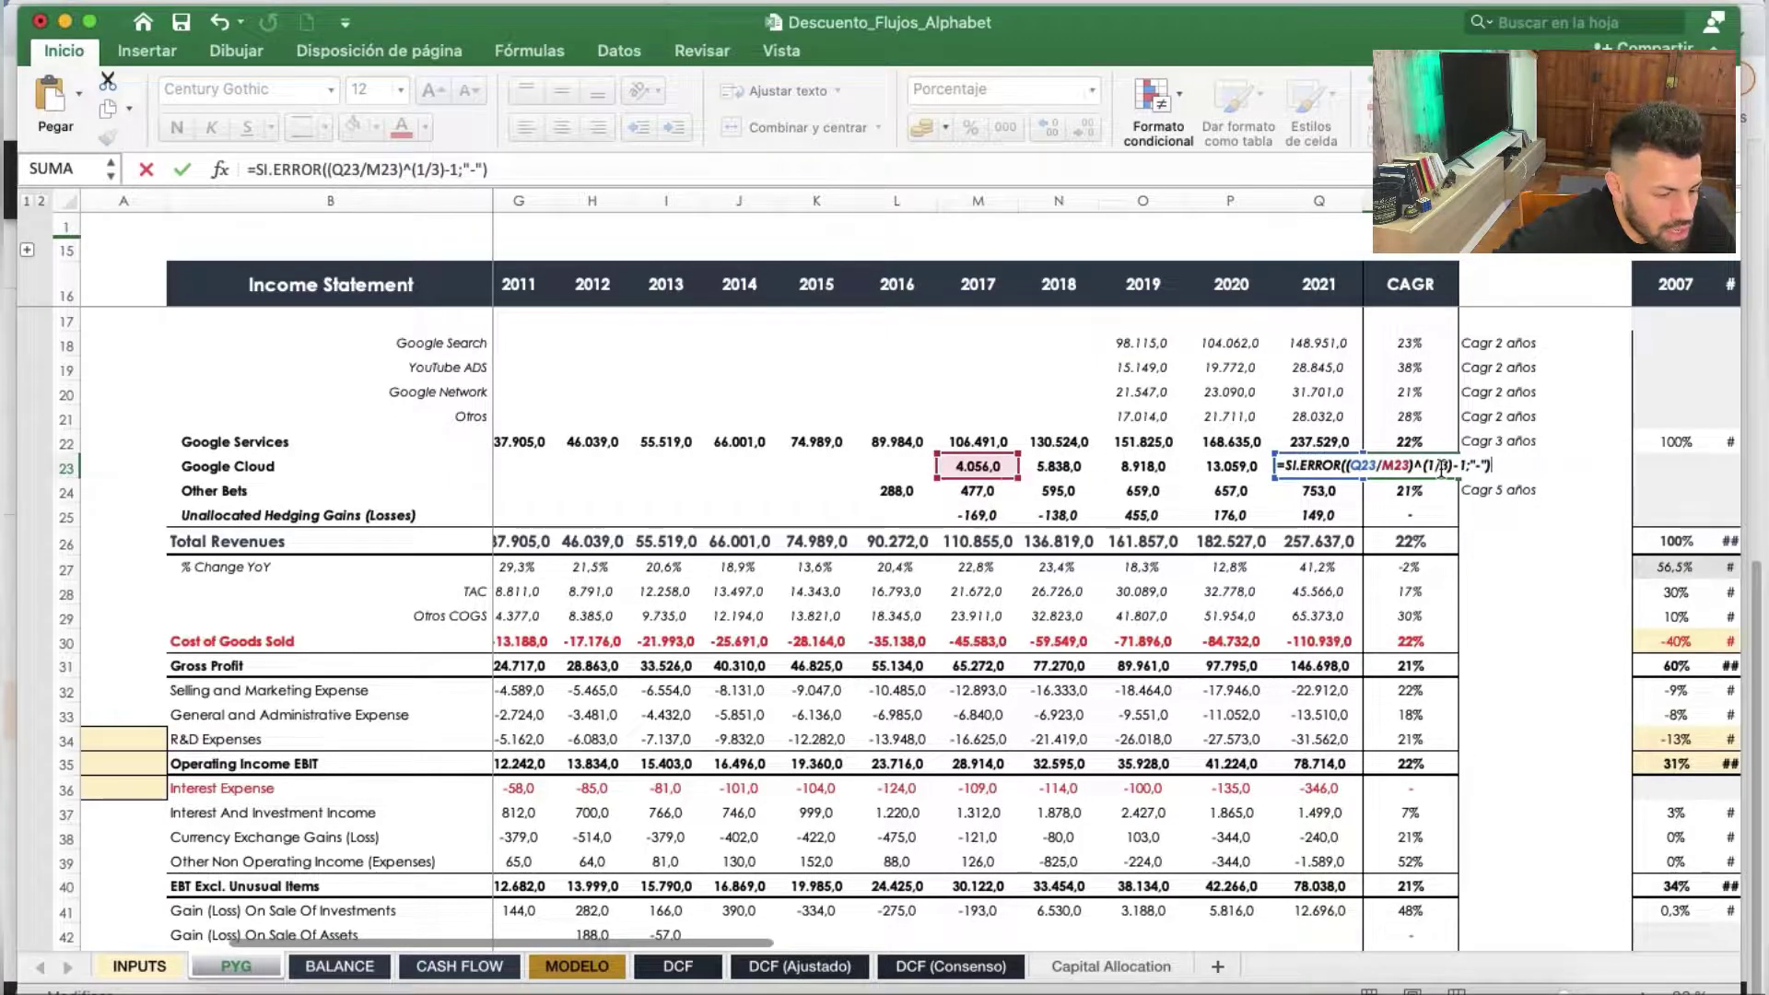
left_click(1491, 470)
key("BackSpace")
type("4")
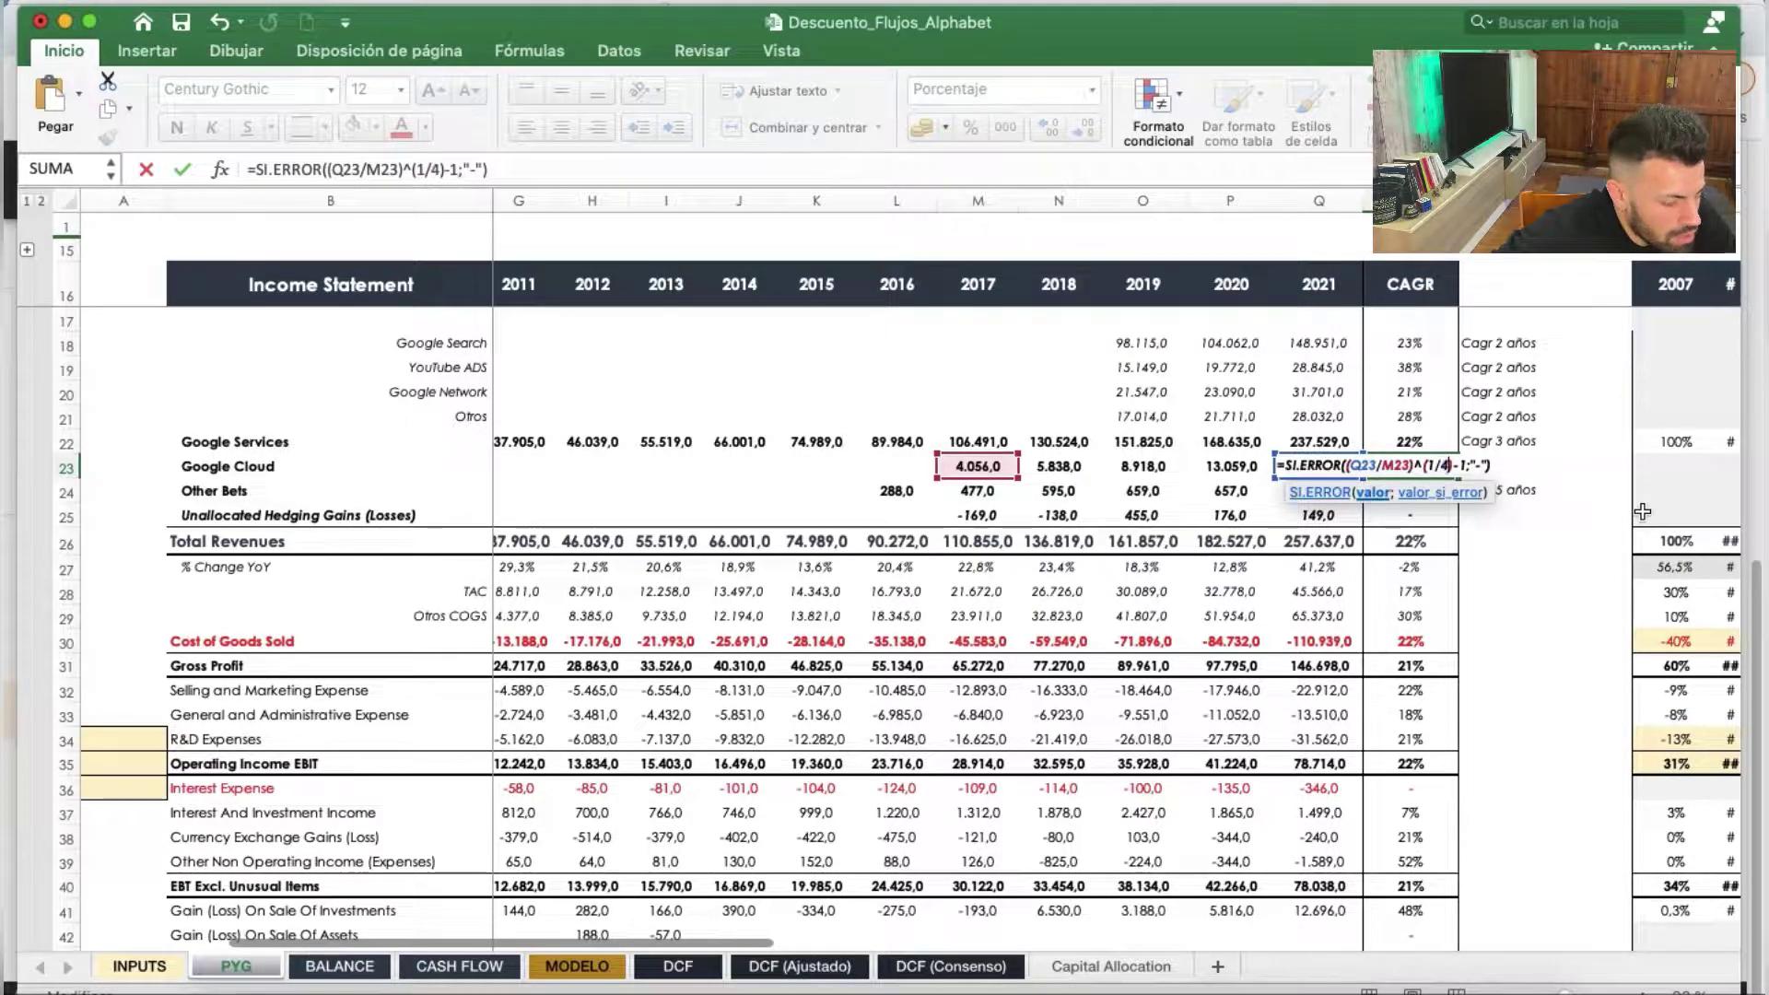
key("Tab")
left_click(1435, 465)
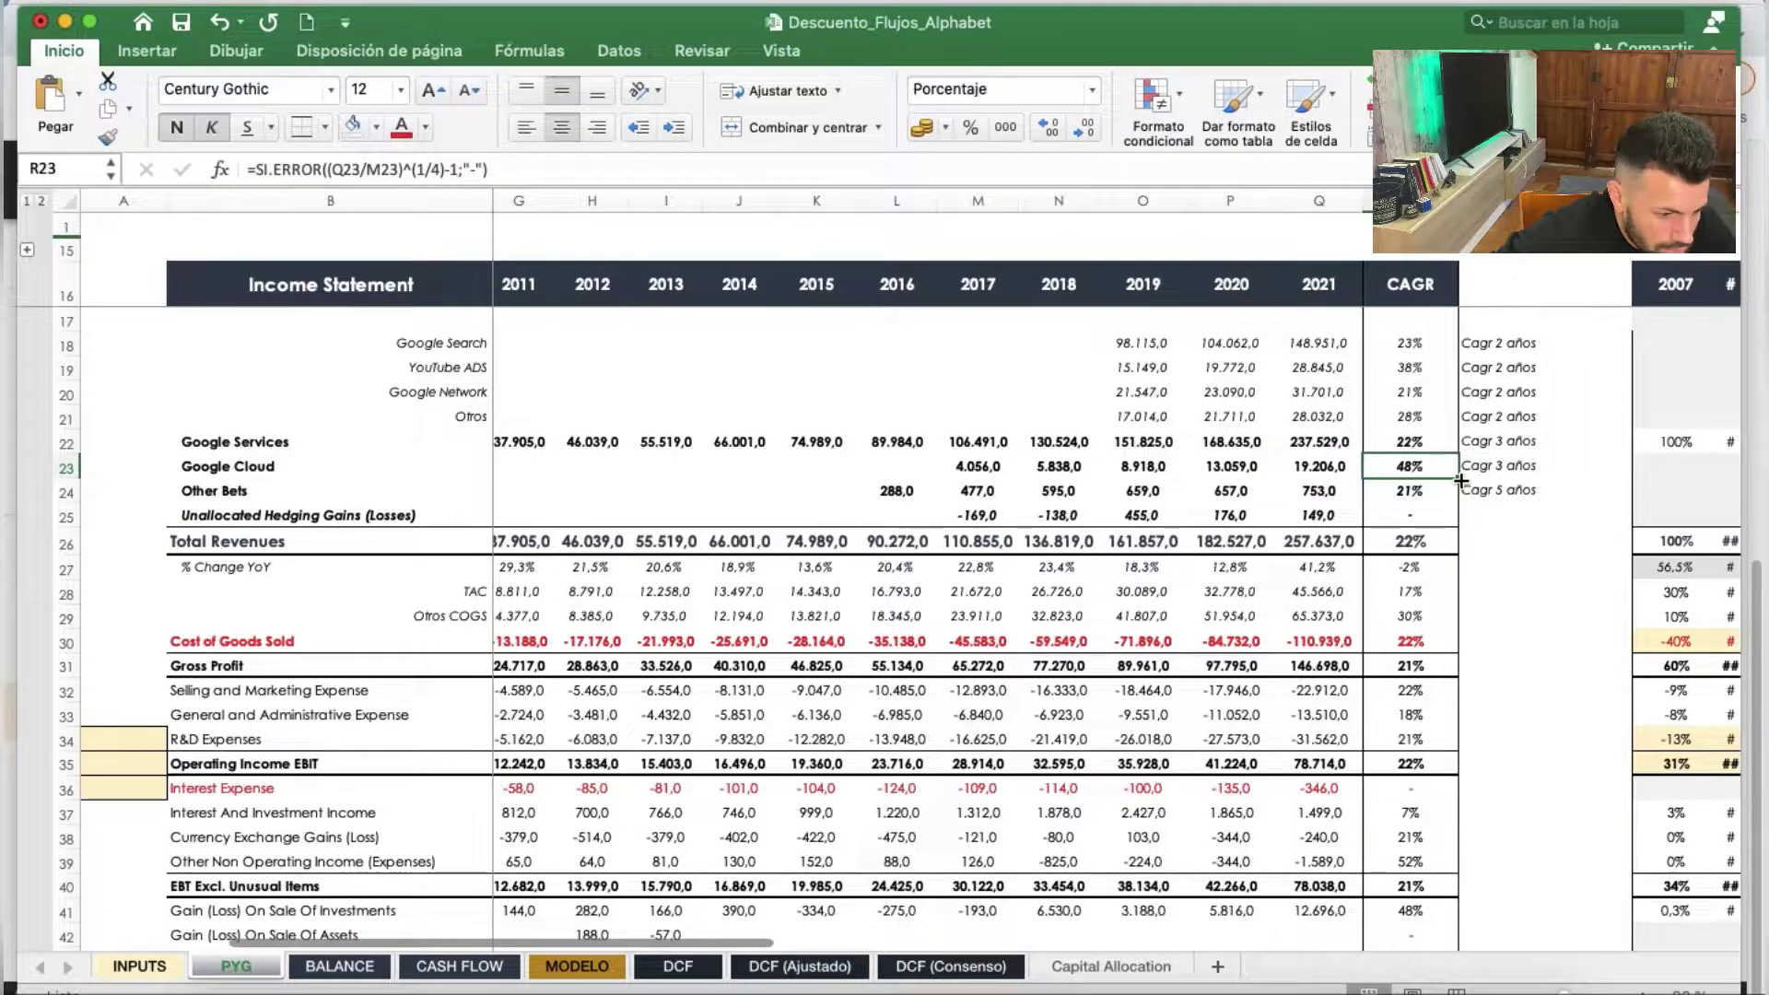
Undo the copy into Other Bets, confirm Google Cloud's 48% CAGR, and select header R16
left_click_drag(1462, 501, 1417, 526)
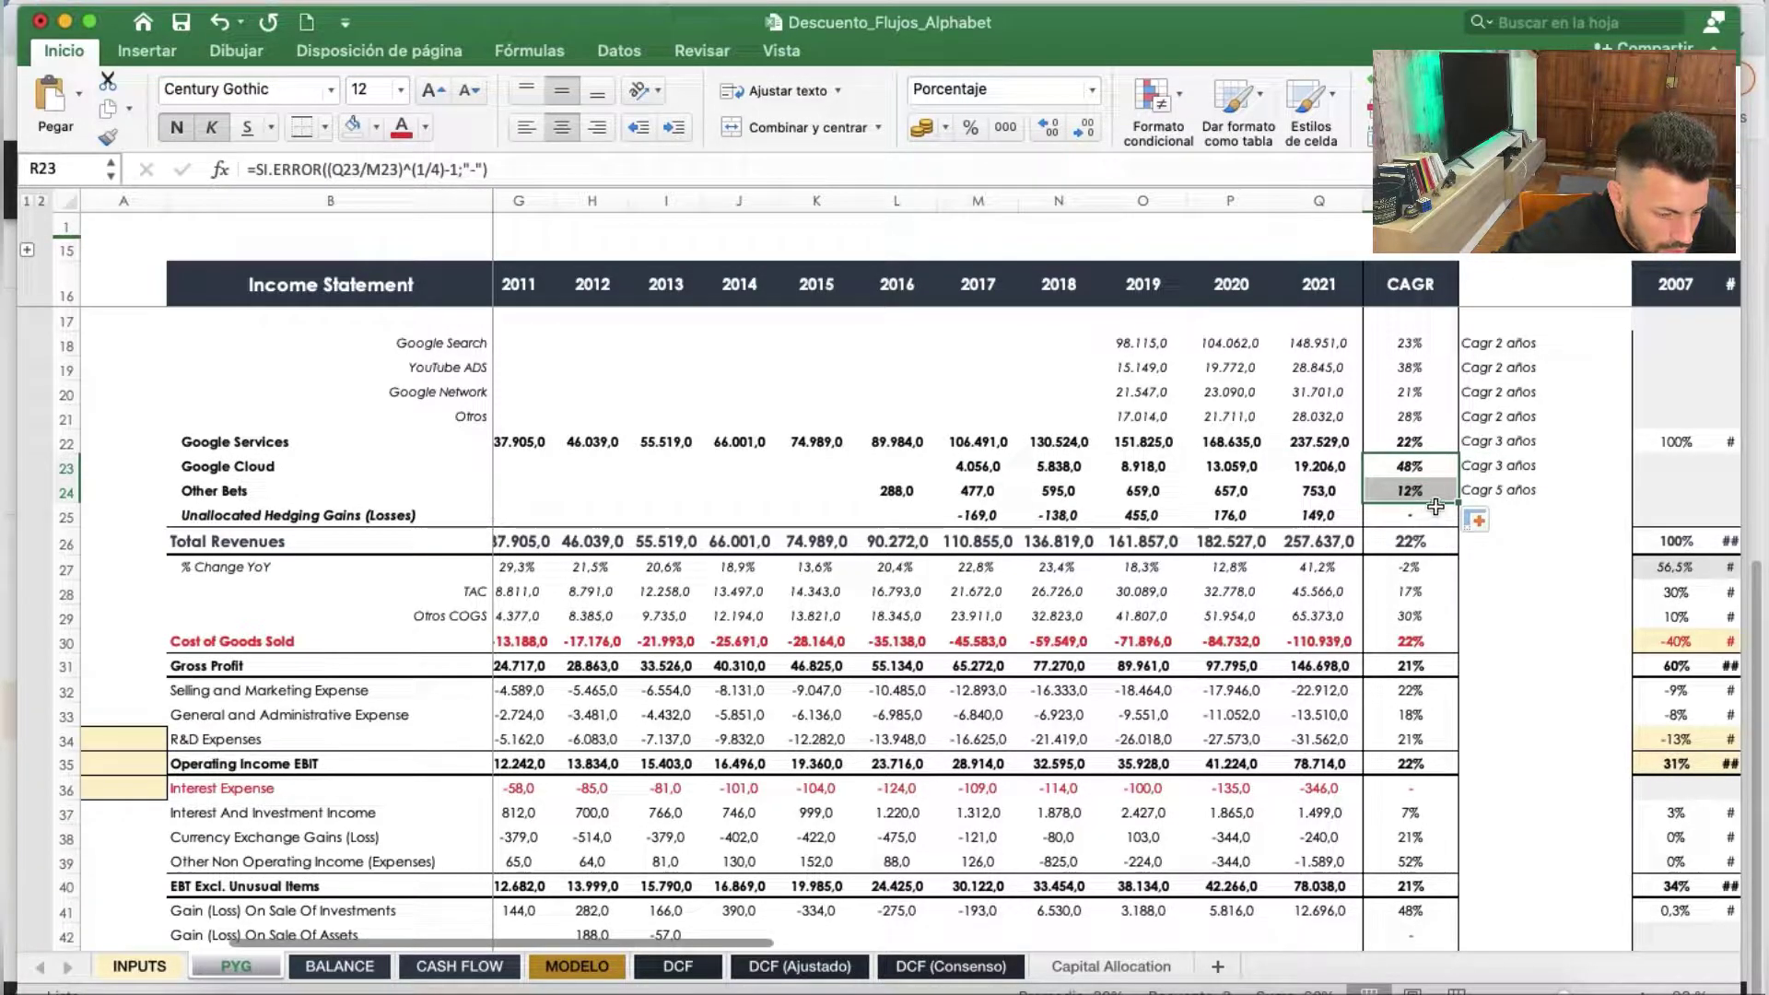
key("super+z")
double_click(1428, 468)
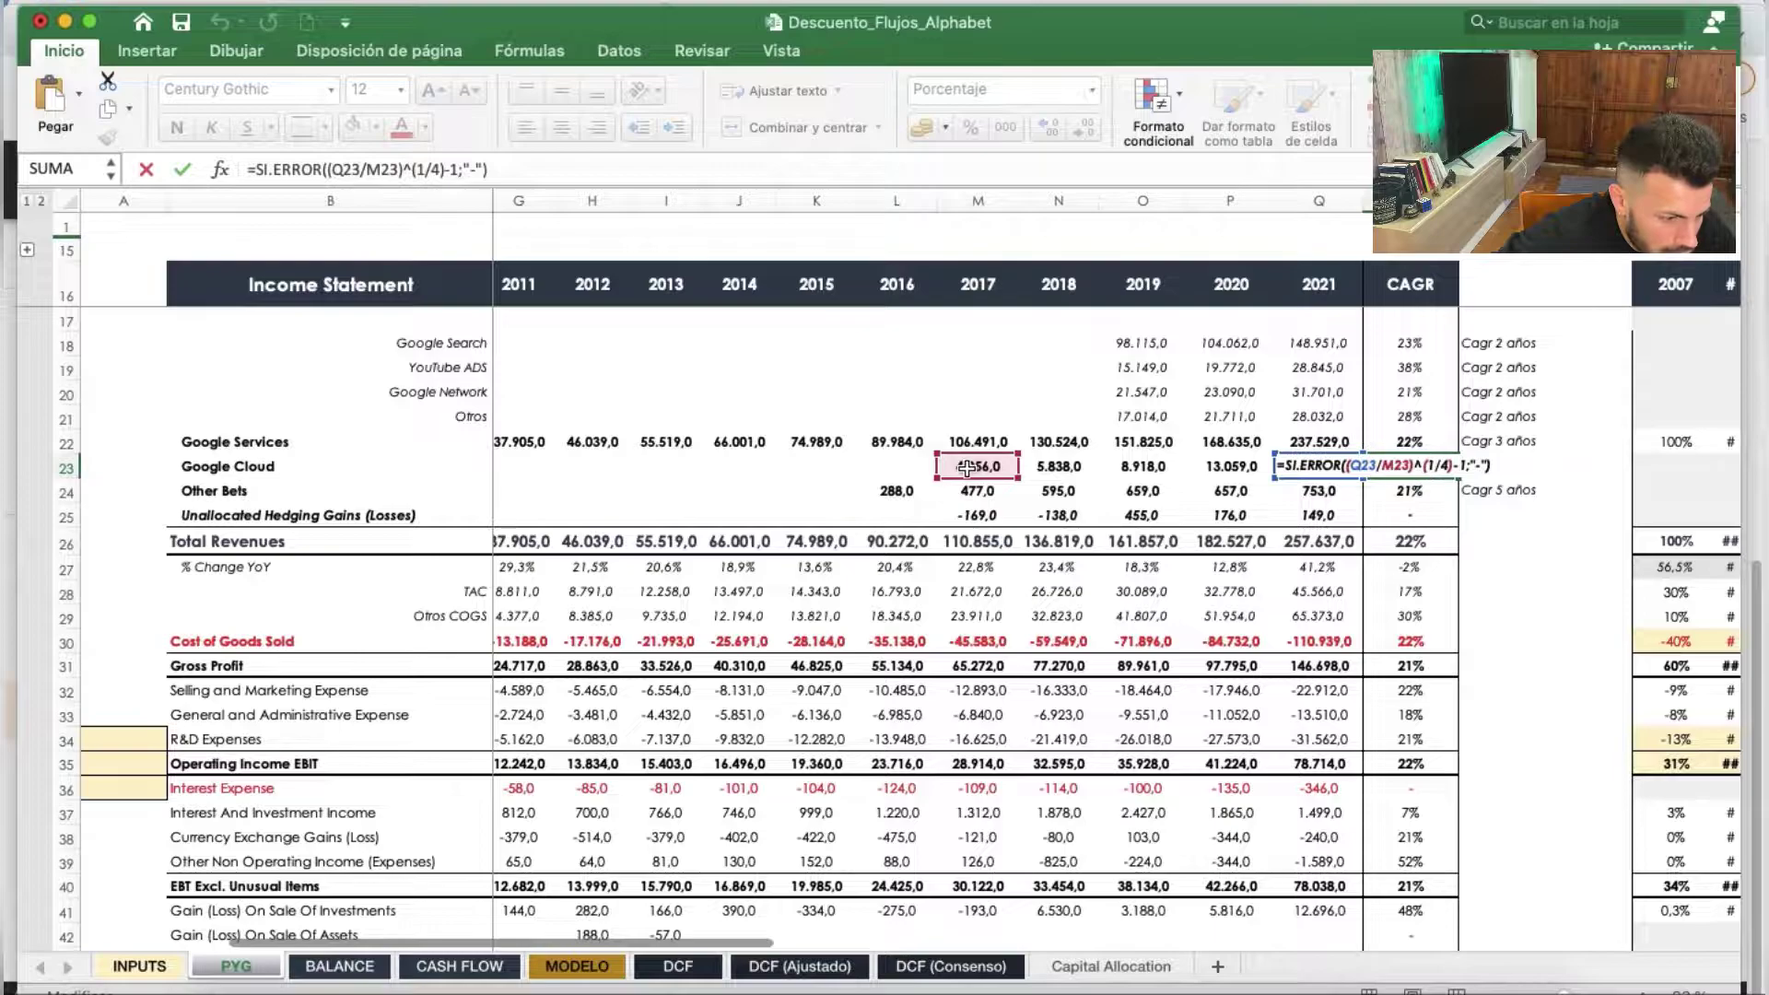
key("Tab")
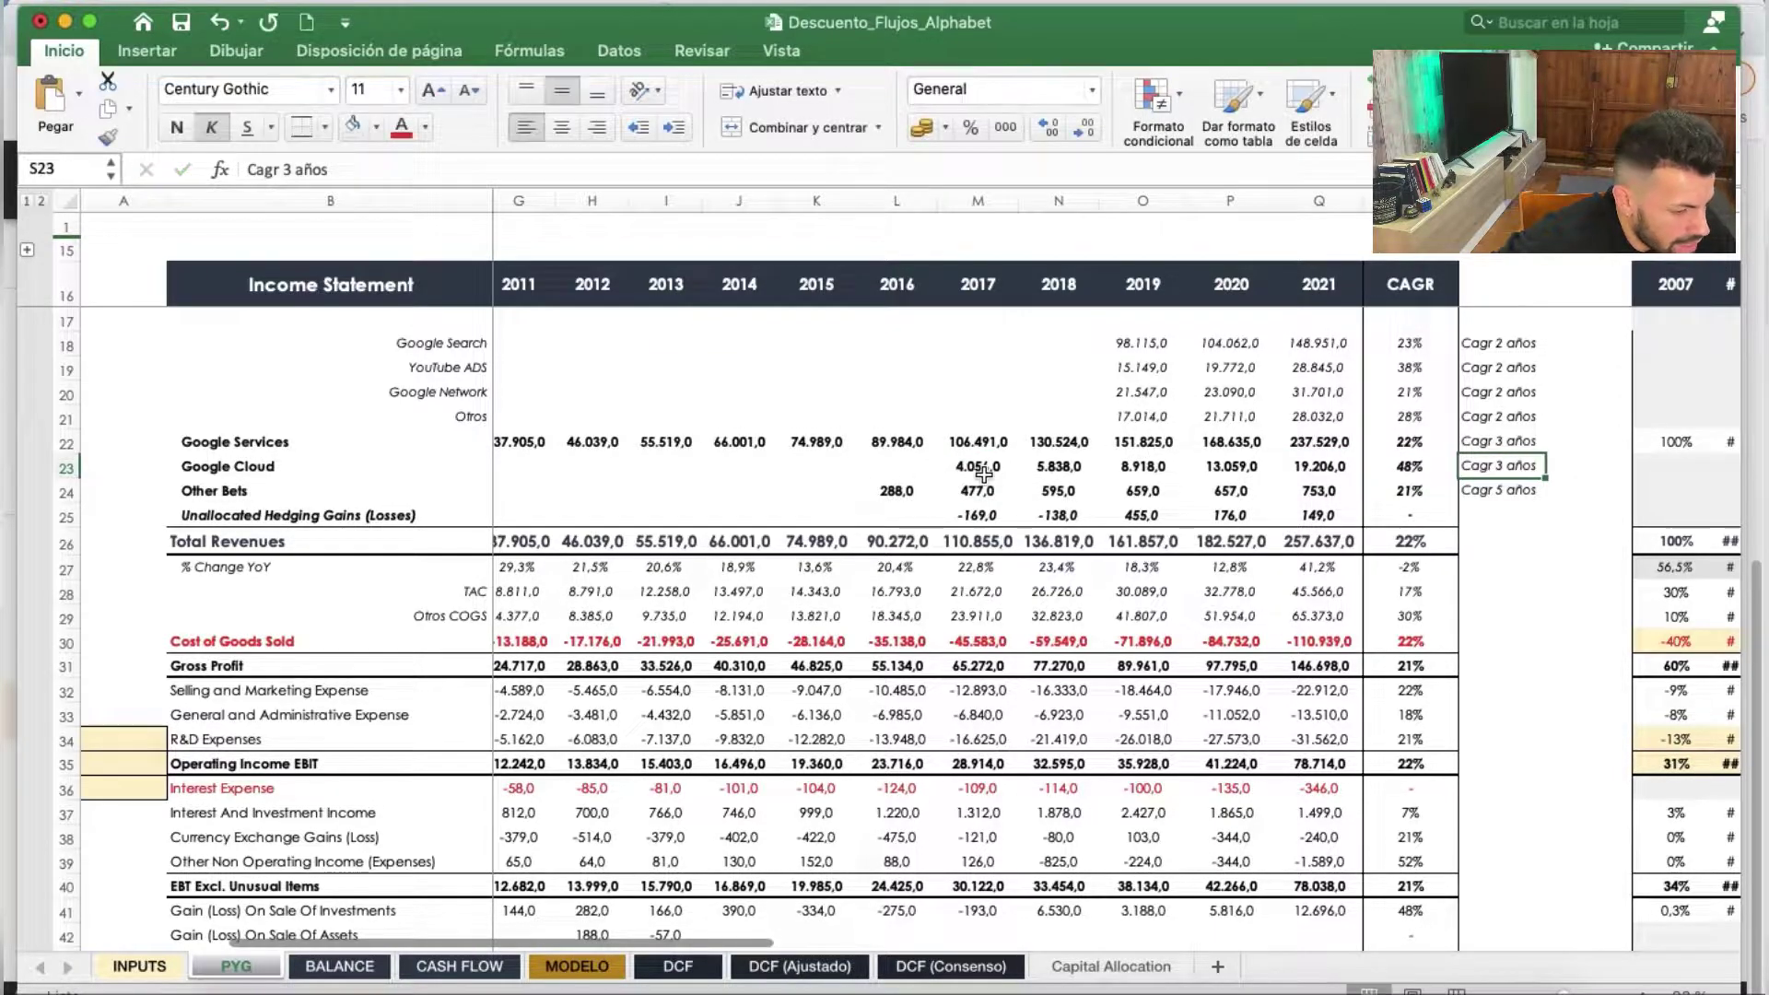
left_click(1004, 472)
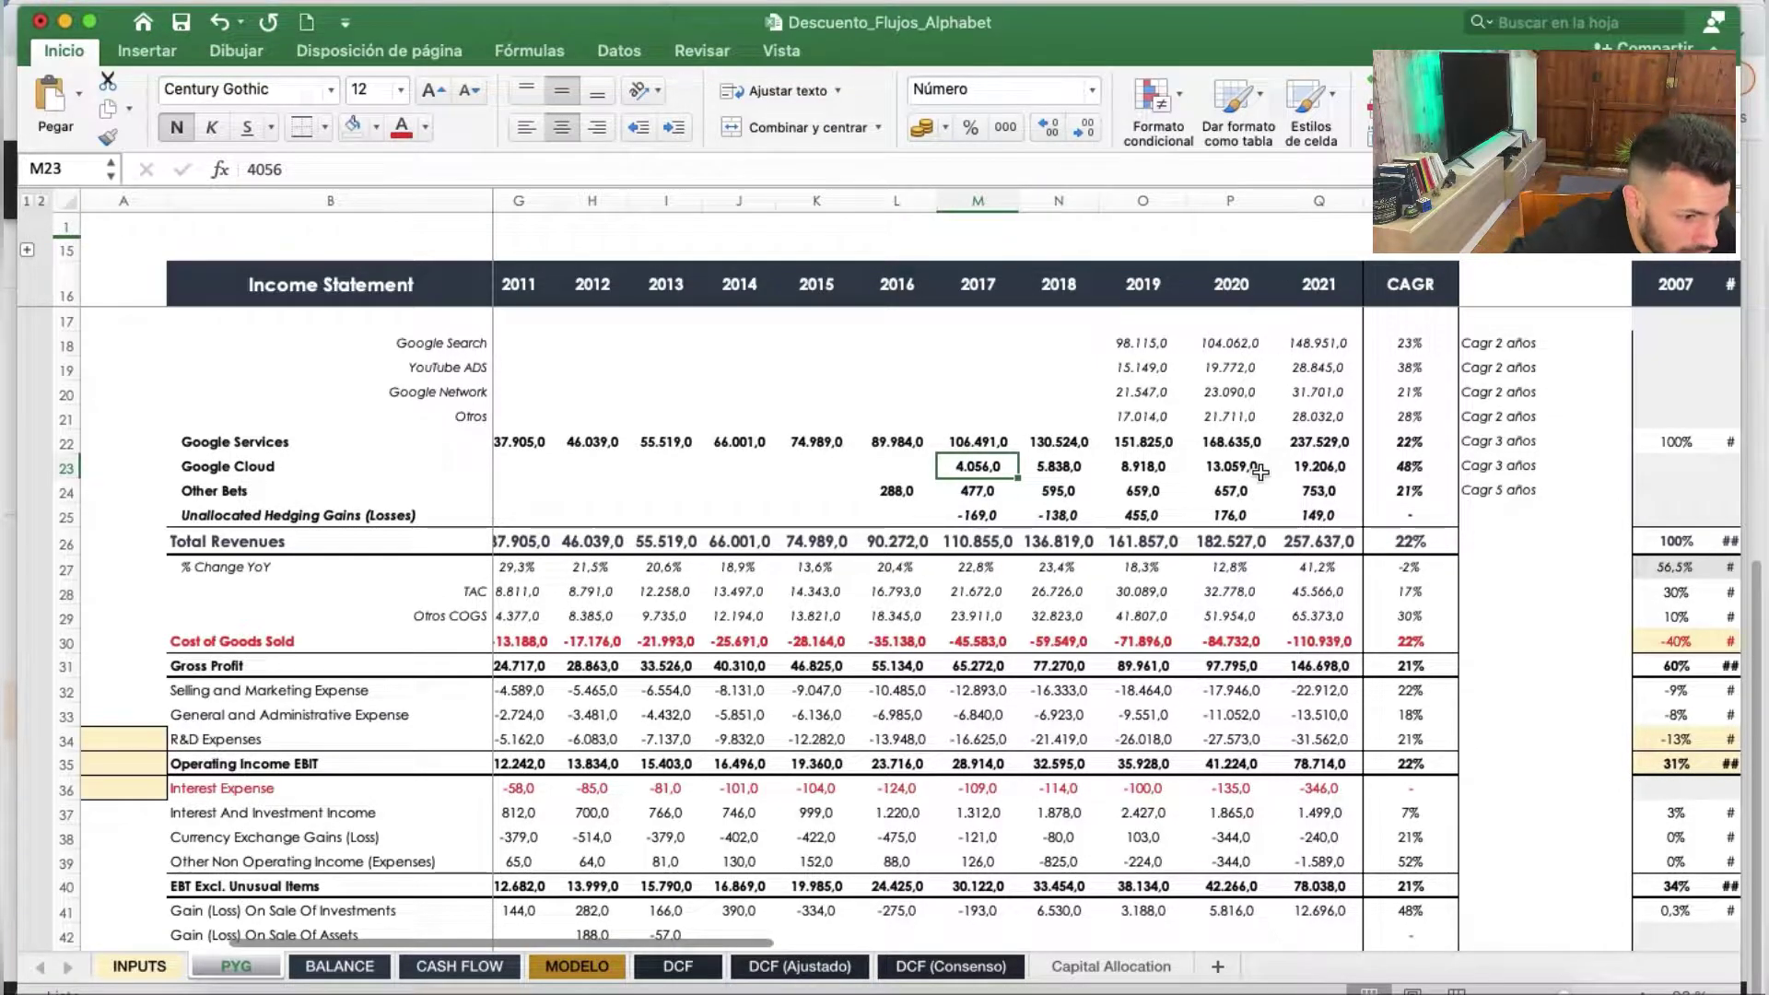
left_click(1405, 470)
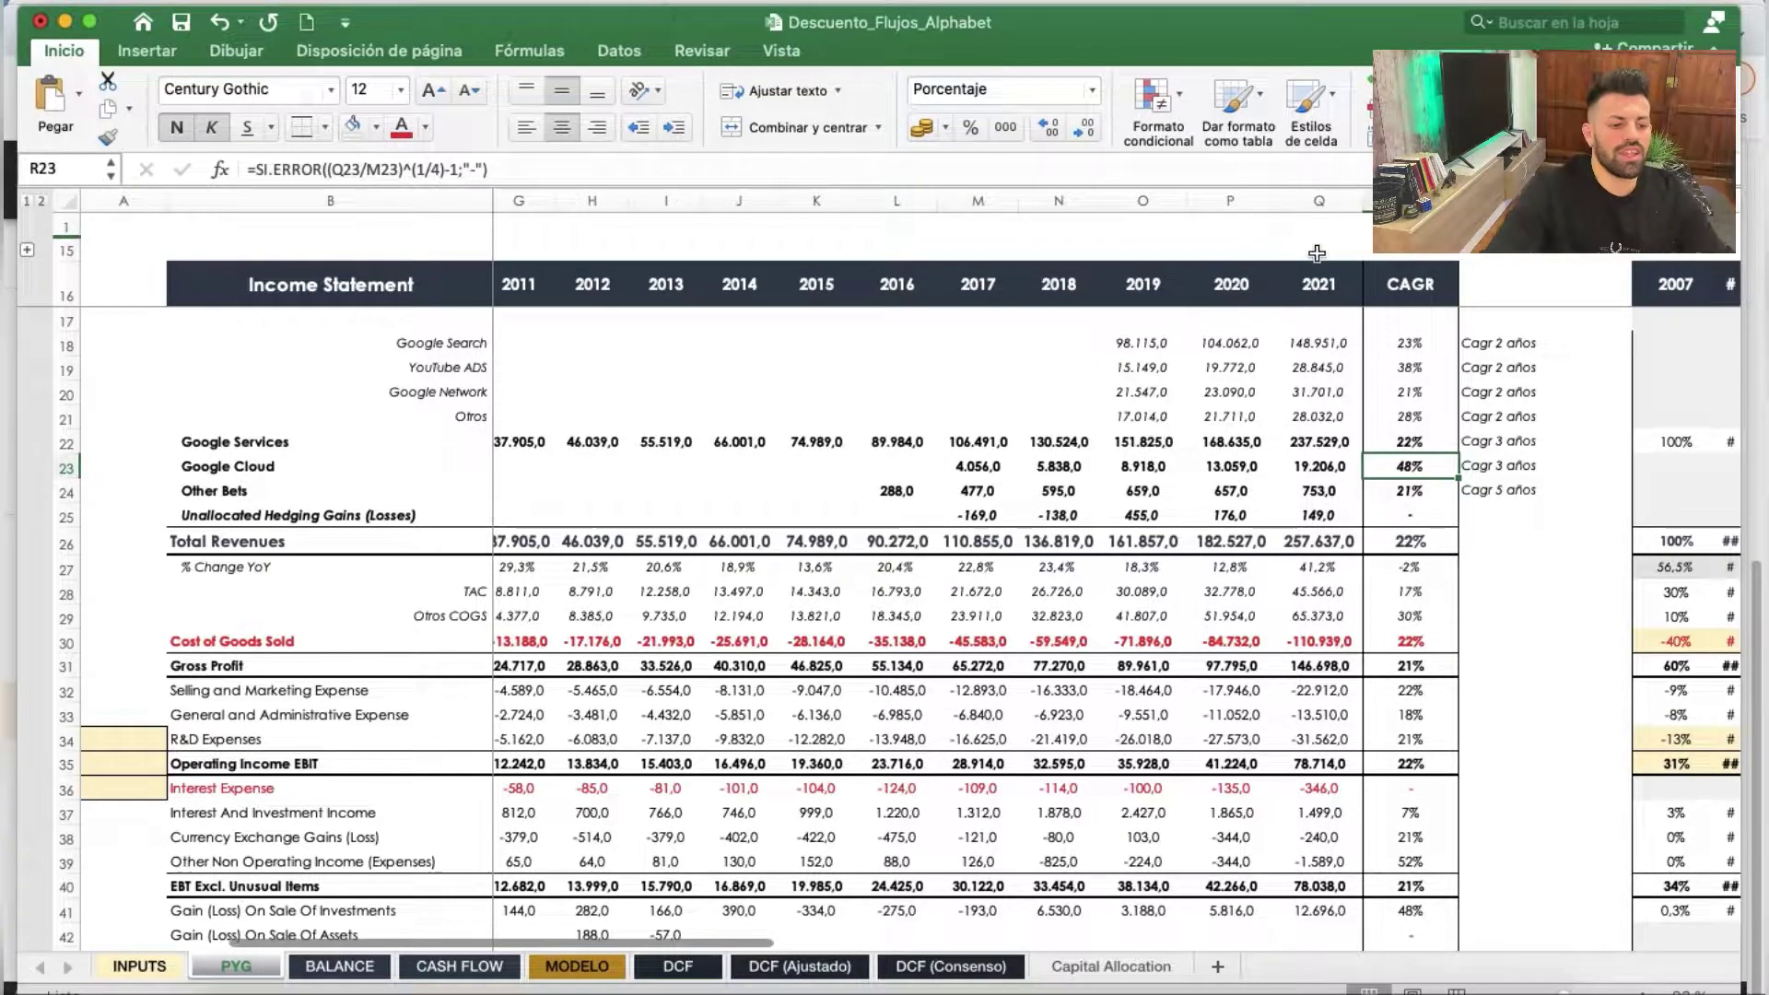
left_click(1402, 277)
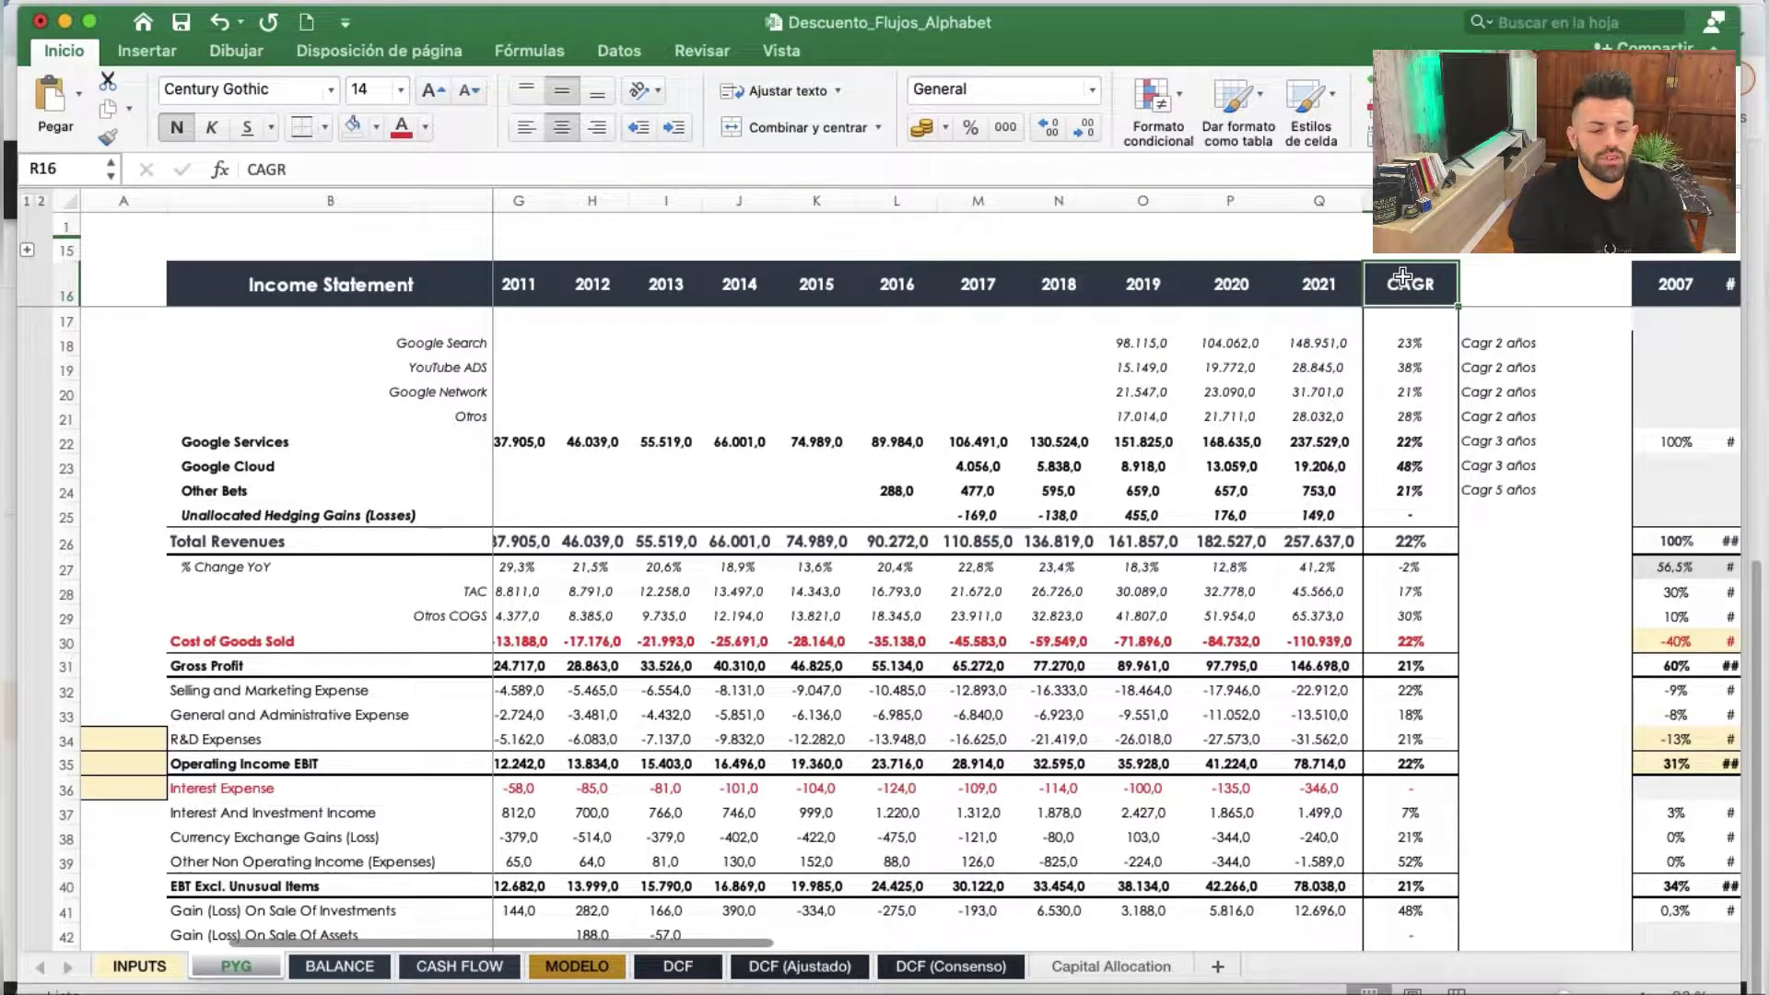
Scroll across the PYG years, then switch to the CASH FLOW sheet
scroll(1125, 638, "right", 1)
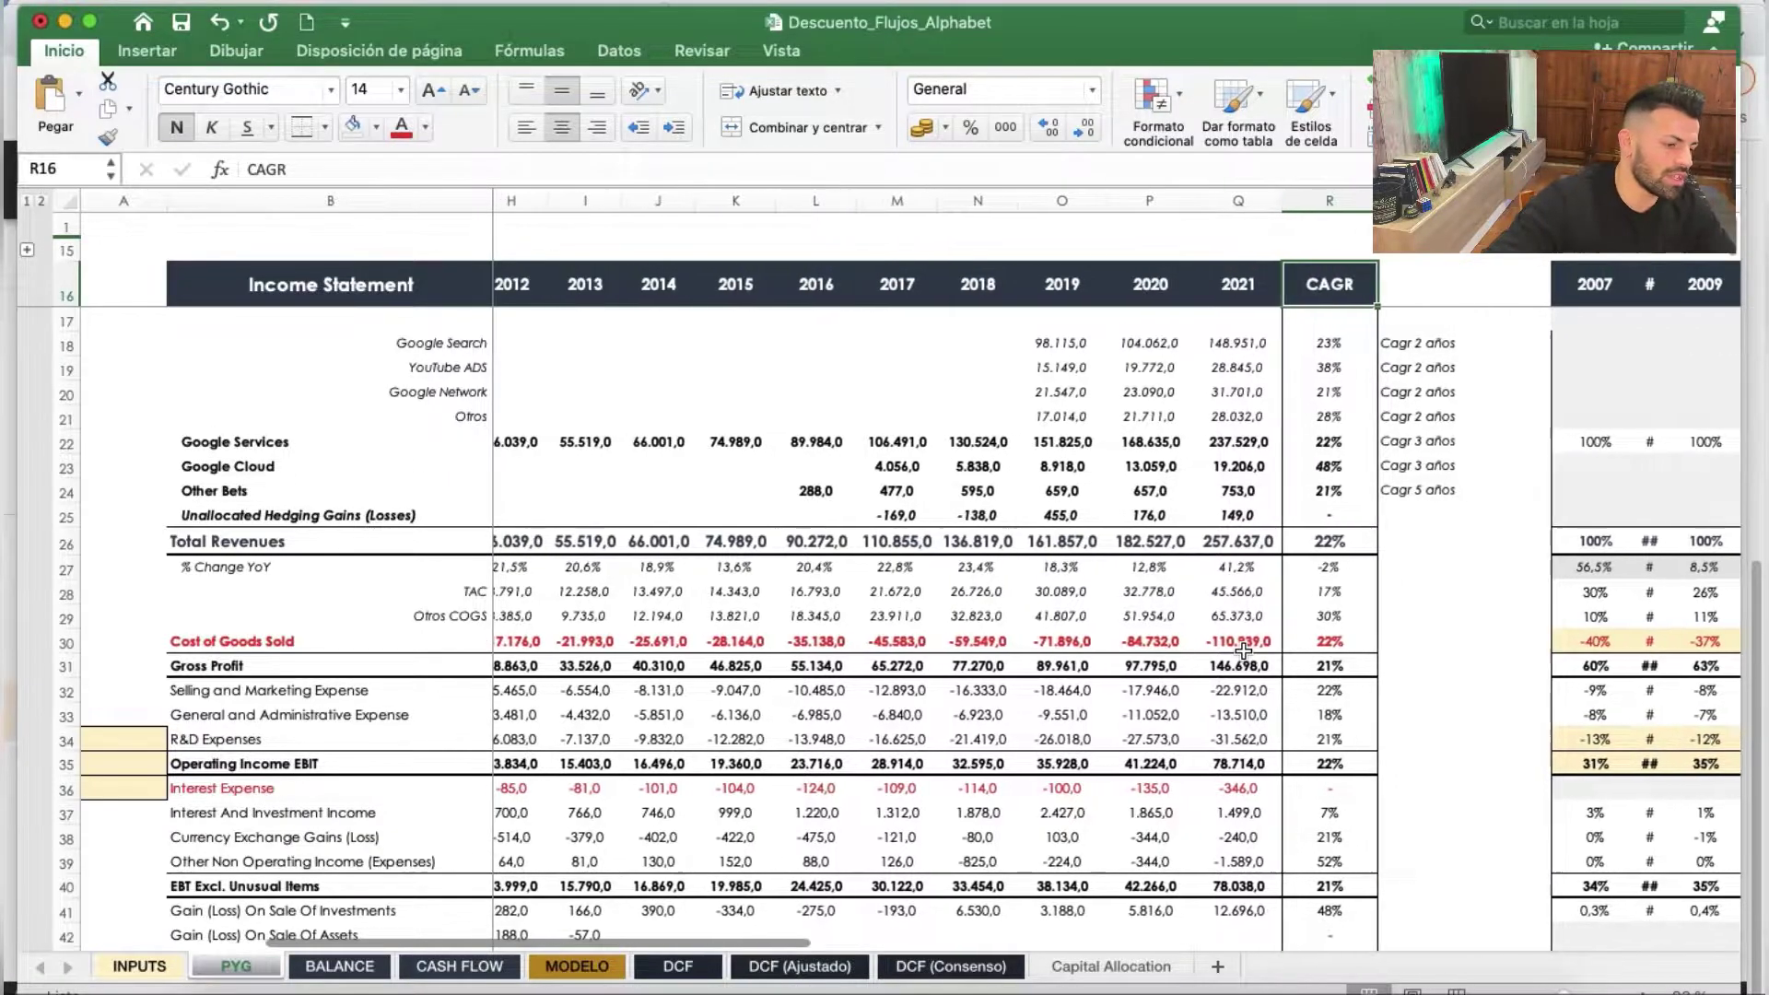
scroll(1143, 640, "right", 2)
scroll(1170, 644, "left", 4)
scroll(1198, 648, "right", 1)
scroll(1188, 649, "left", 5)
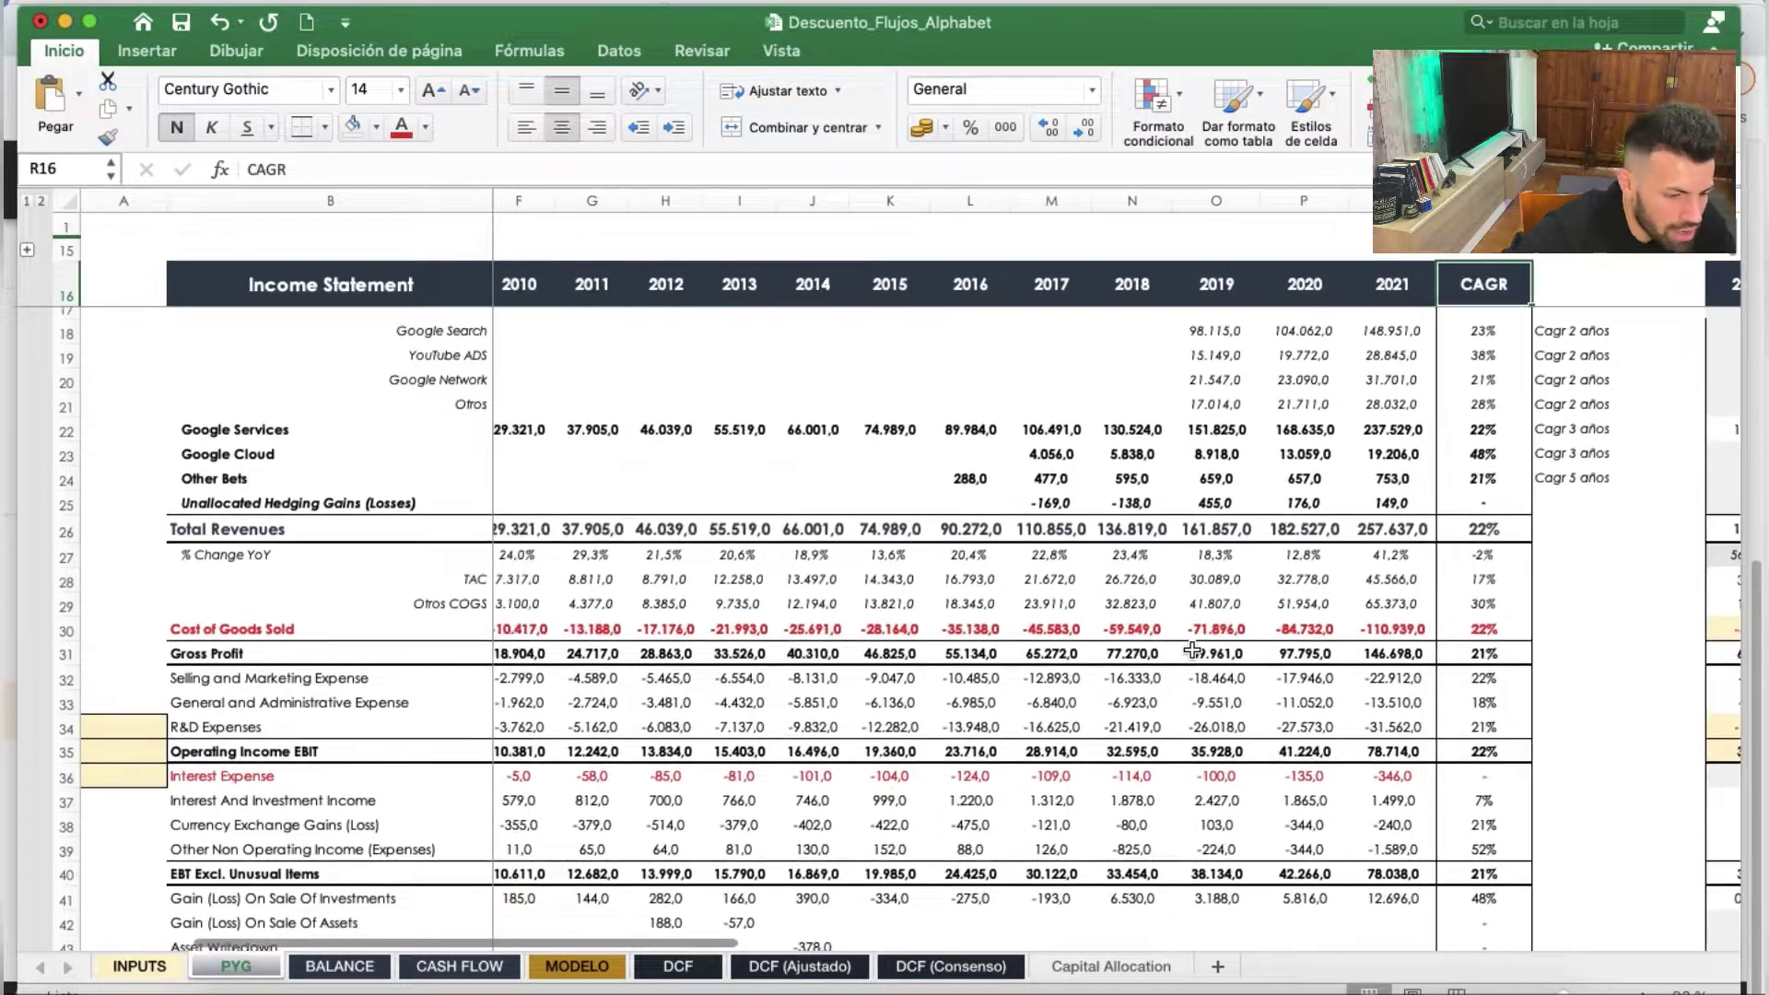
scroll(1157, 648, "down", 1)
scroll(1181, 622, "up", 1)
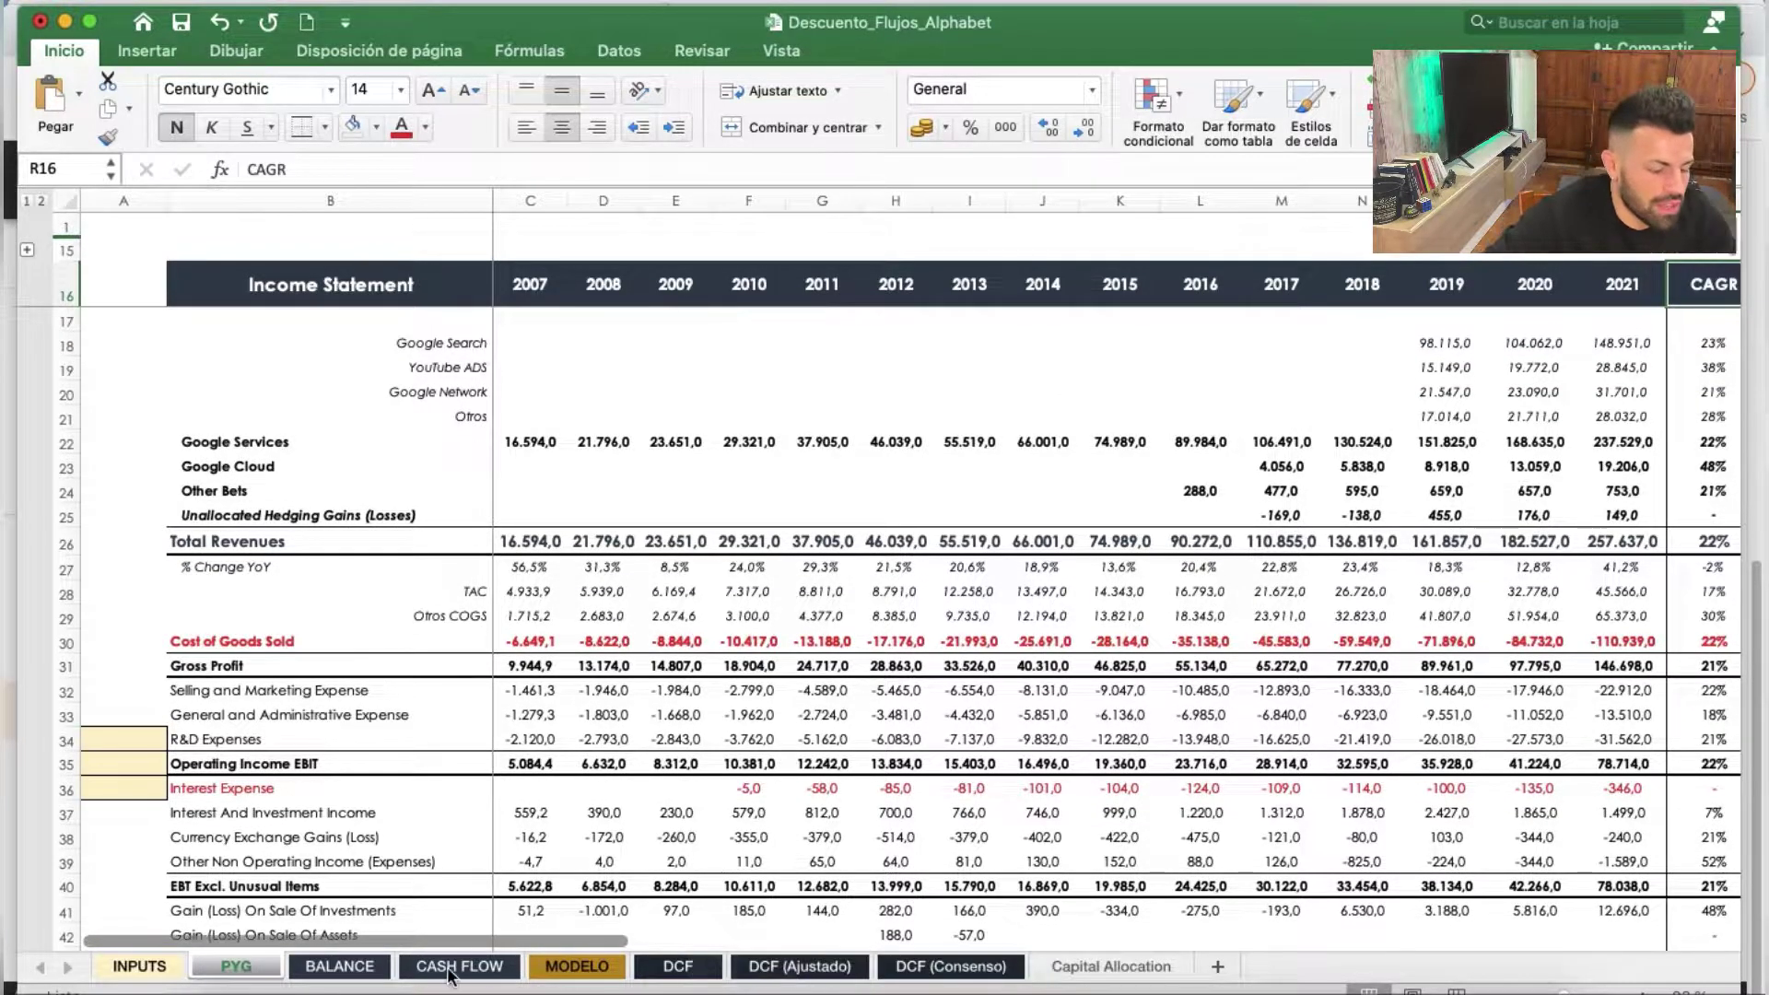
left_click(340, 967)
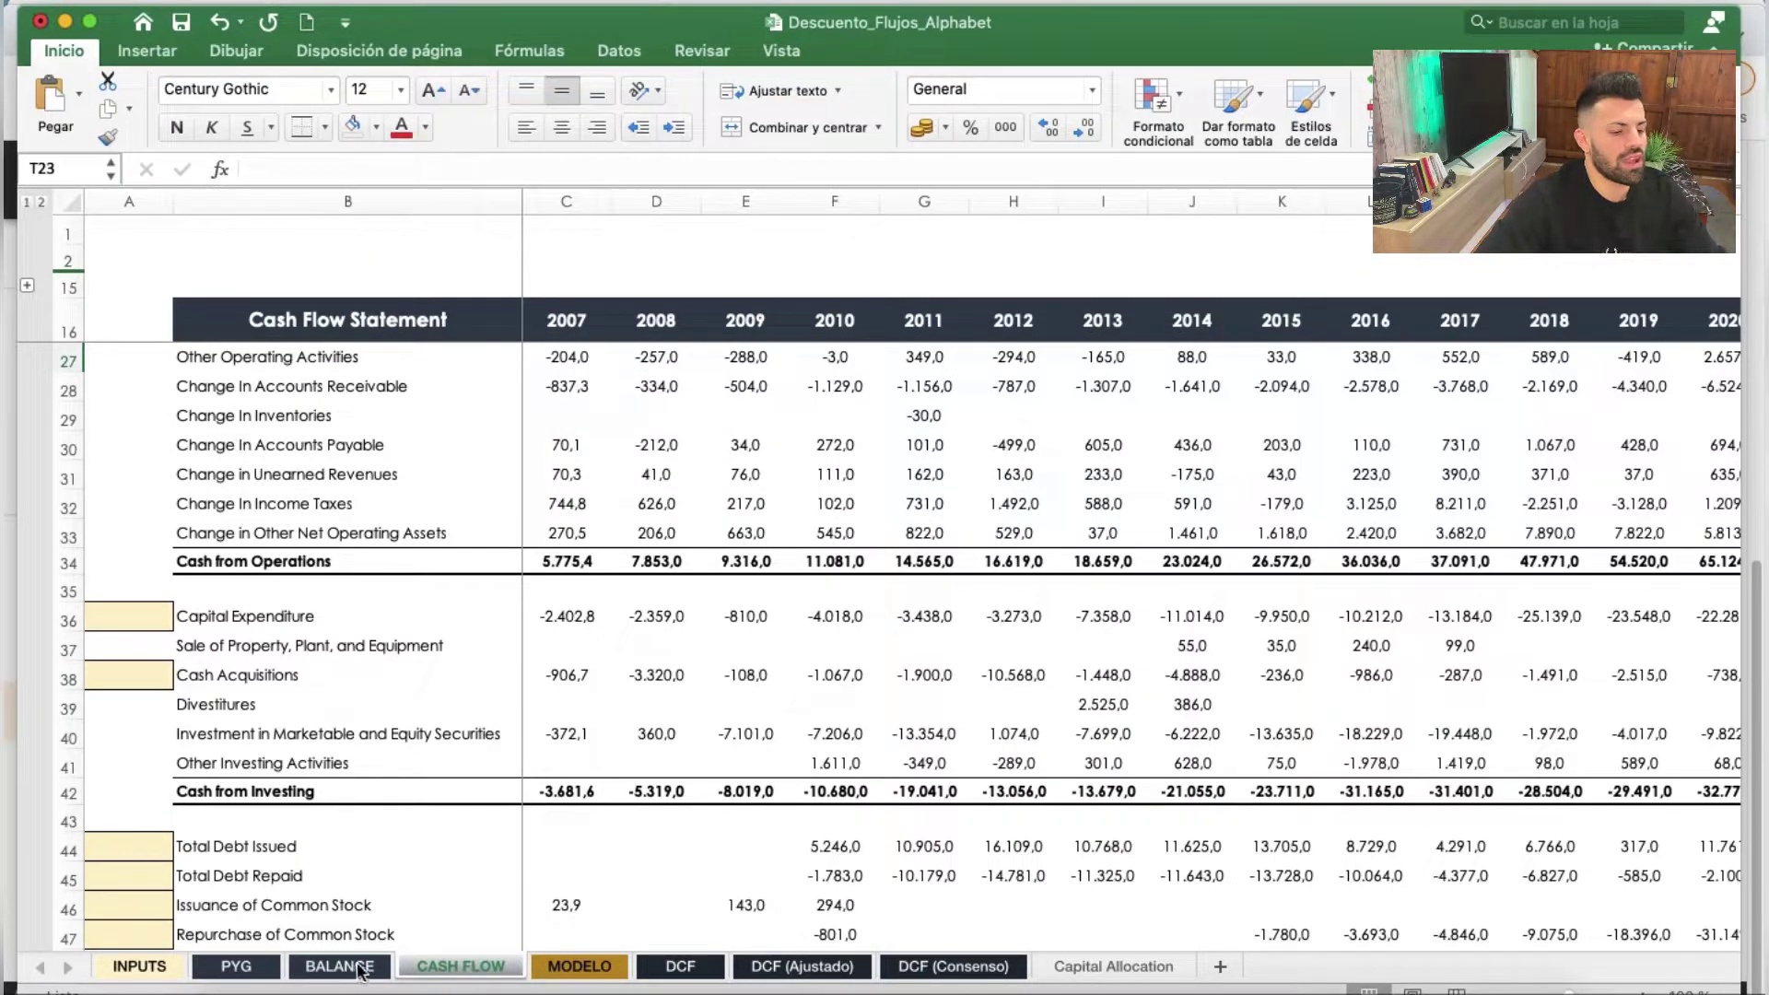
Scroll through the Cash Flow Statement, then return to the PYG sheet
scroll(1422, 644, "right", 10)
scroll(1013, 681, "left", 10)
scroll(1015, 696, "down", 10)
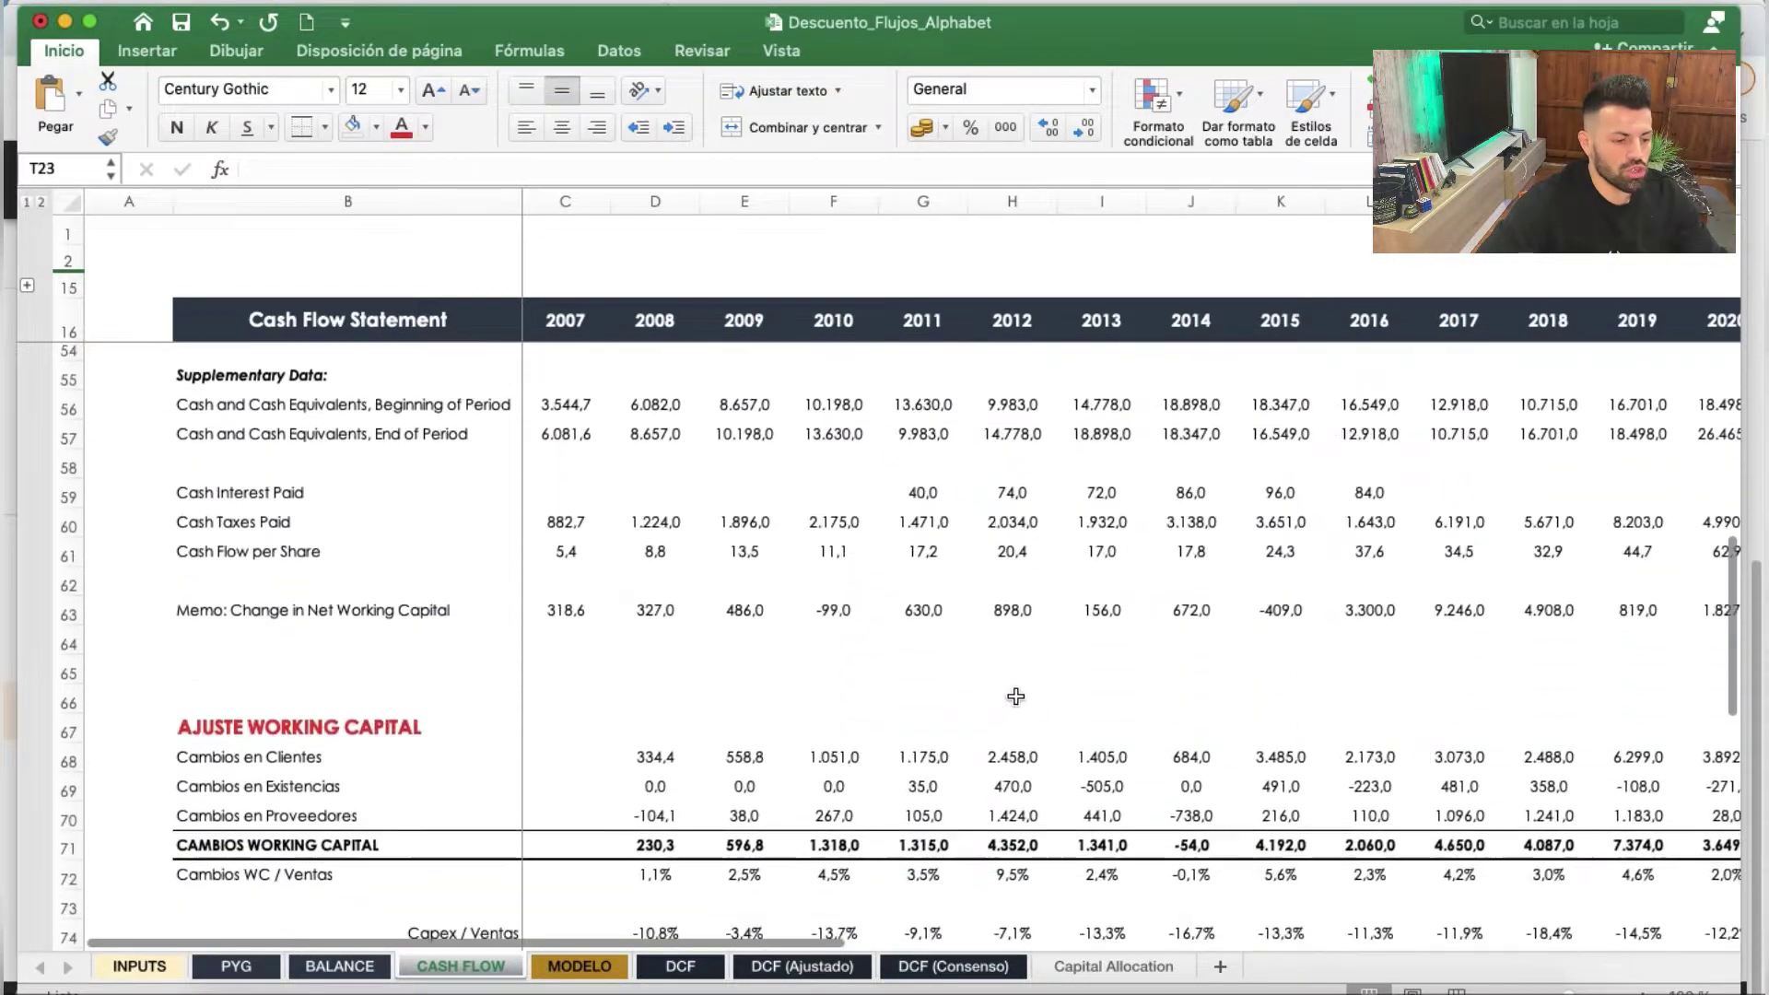
scroll(1016, 696, "down", 5)
scroll(921, 608, "up", 5)
scroll(908, 589, "up", 5)
scroll(875, 618, "up", 1)
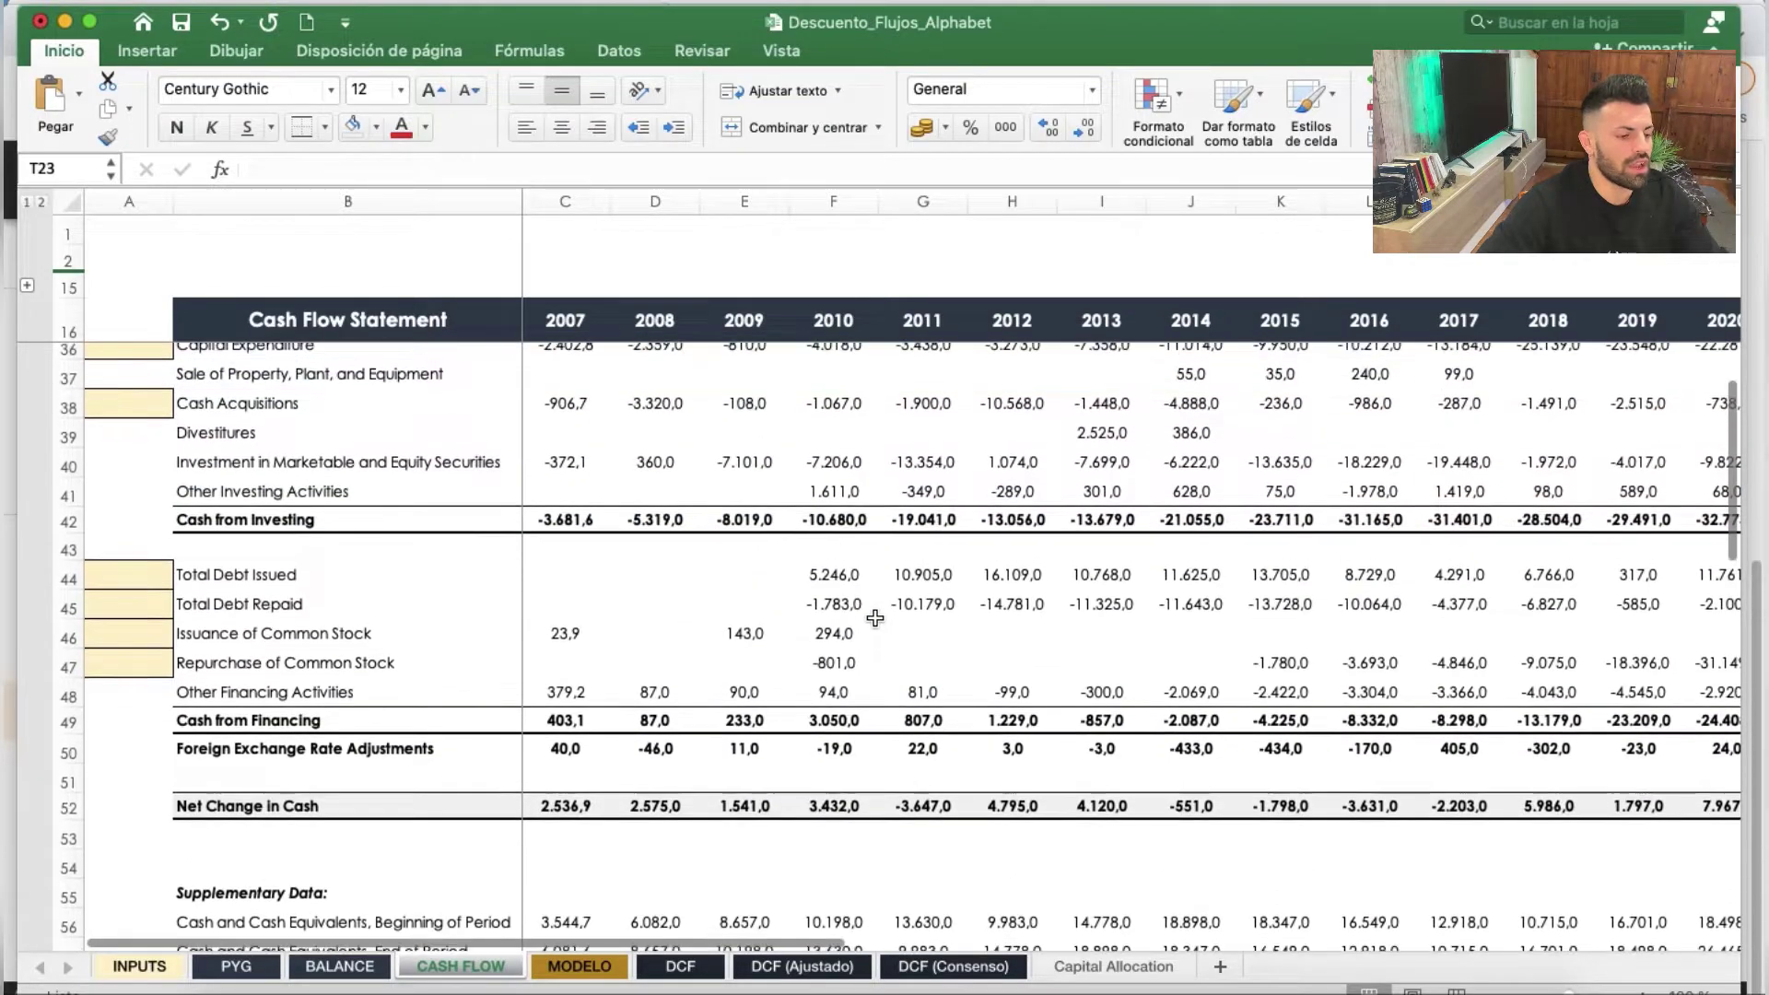
left_click(293, 967)
left_click(236, 967)
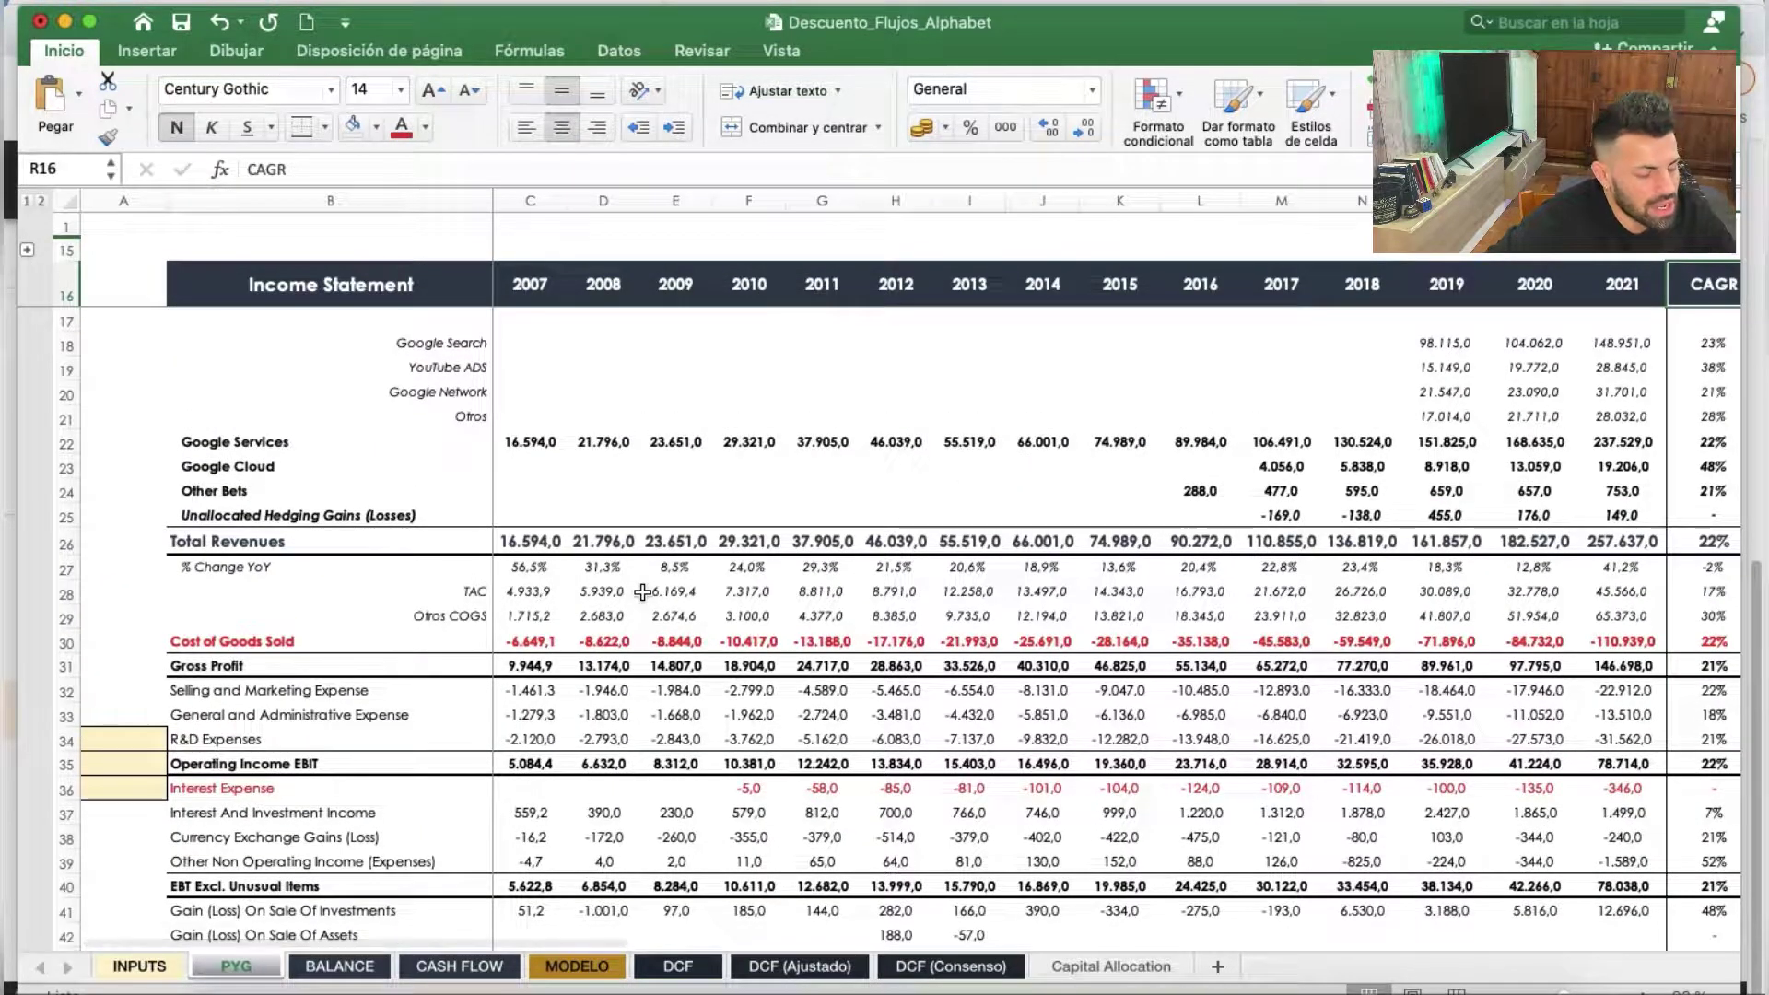
Scroll through the PYG income statement, then switch to TIKR's GOOG.L segment financials
scroll(1146, 489, "right", 5)
scroll(1146, 489, "right", 8)
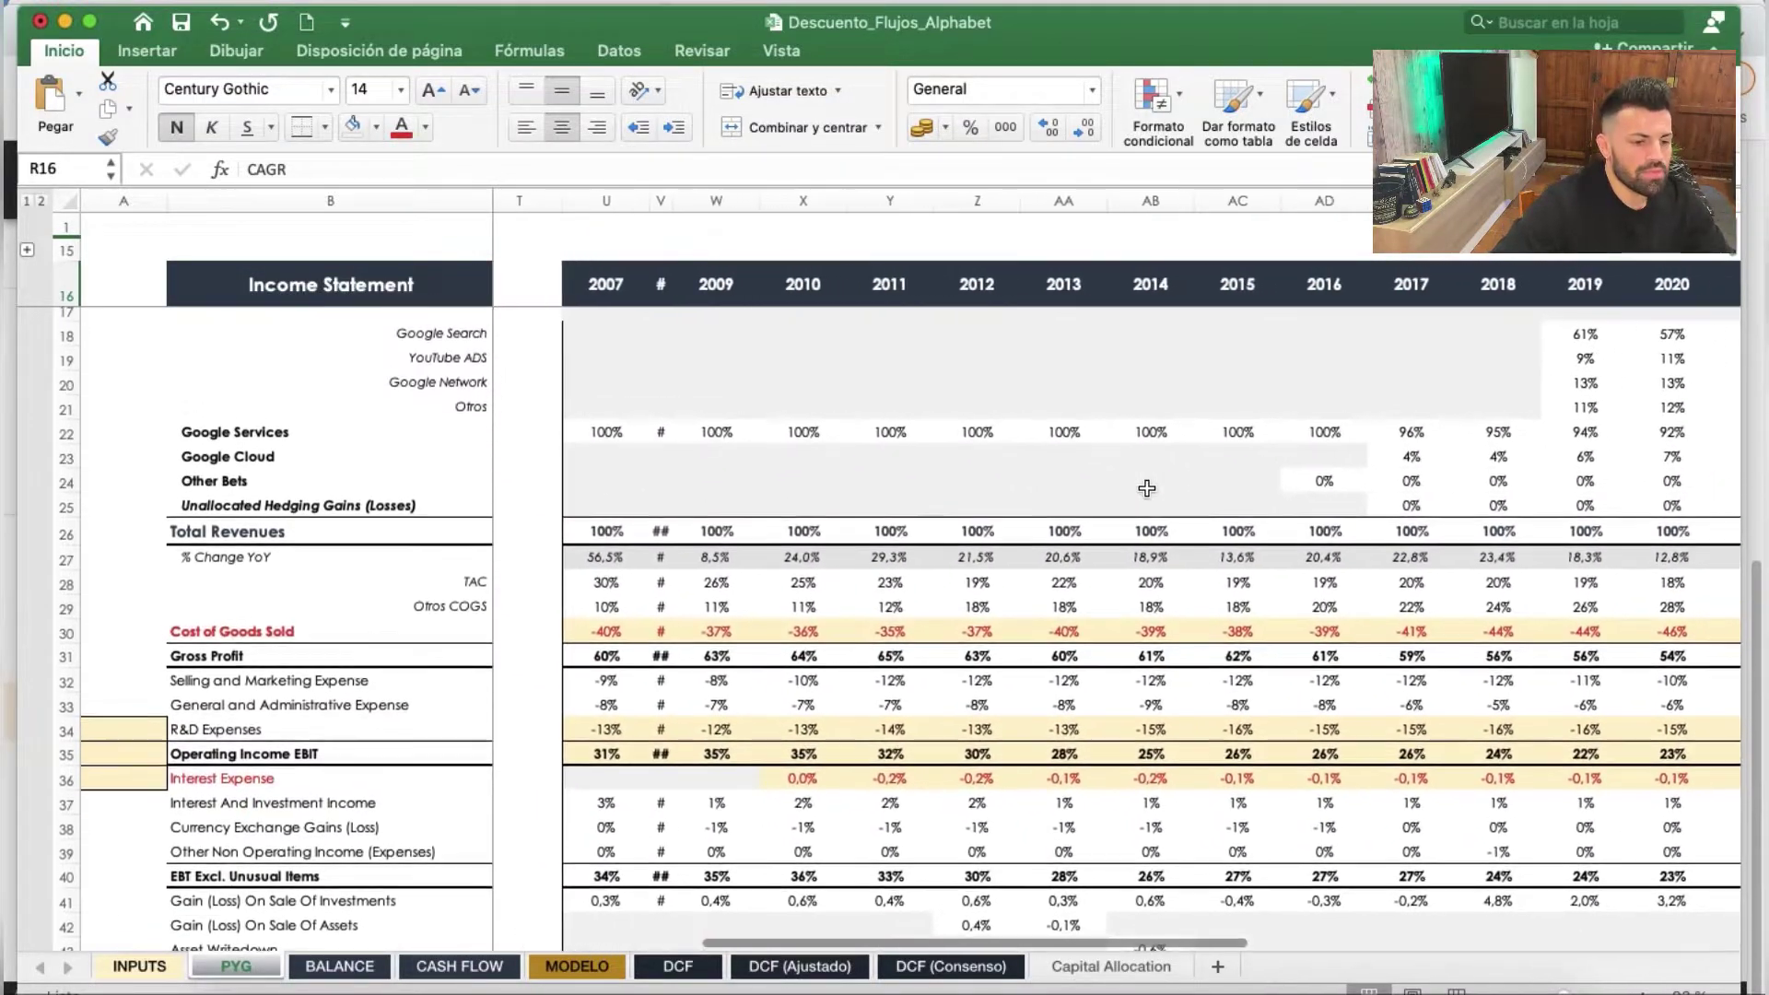
scroll(1146, 488, "right", 3)
scroll(1146, 488, "left", 10)
scroll(1146, 488, "down", 5)
scroll(1146, 488, "down", 10)
scroll(1146, 488, "left", 2)
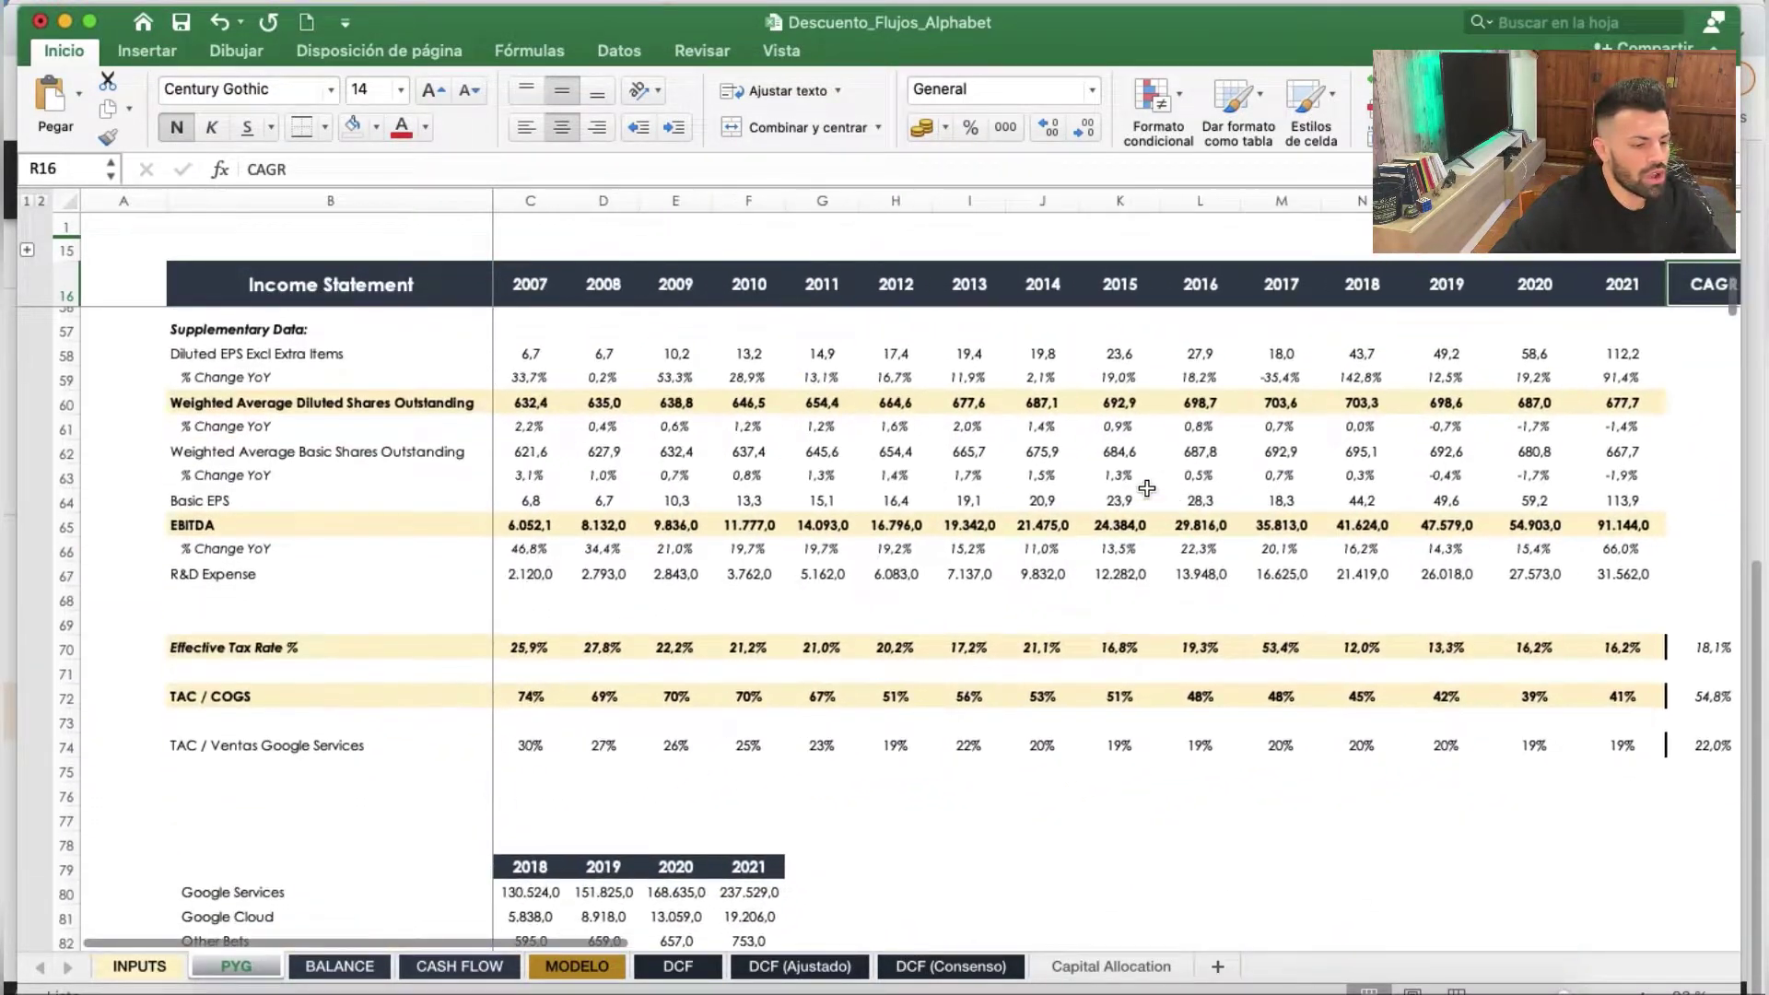
scroll(1146, 489, "up", 2)
scroll(1161, 506, "up", 3)
scroll(1195, 542, "up", 10)
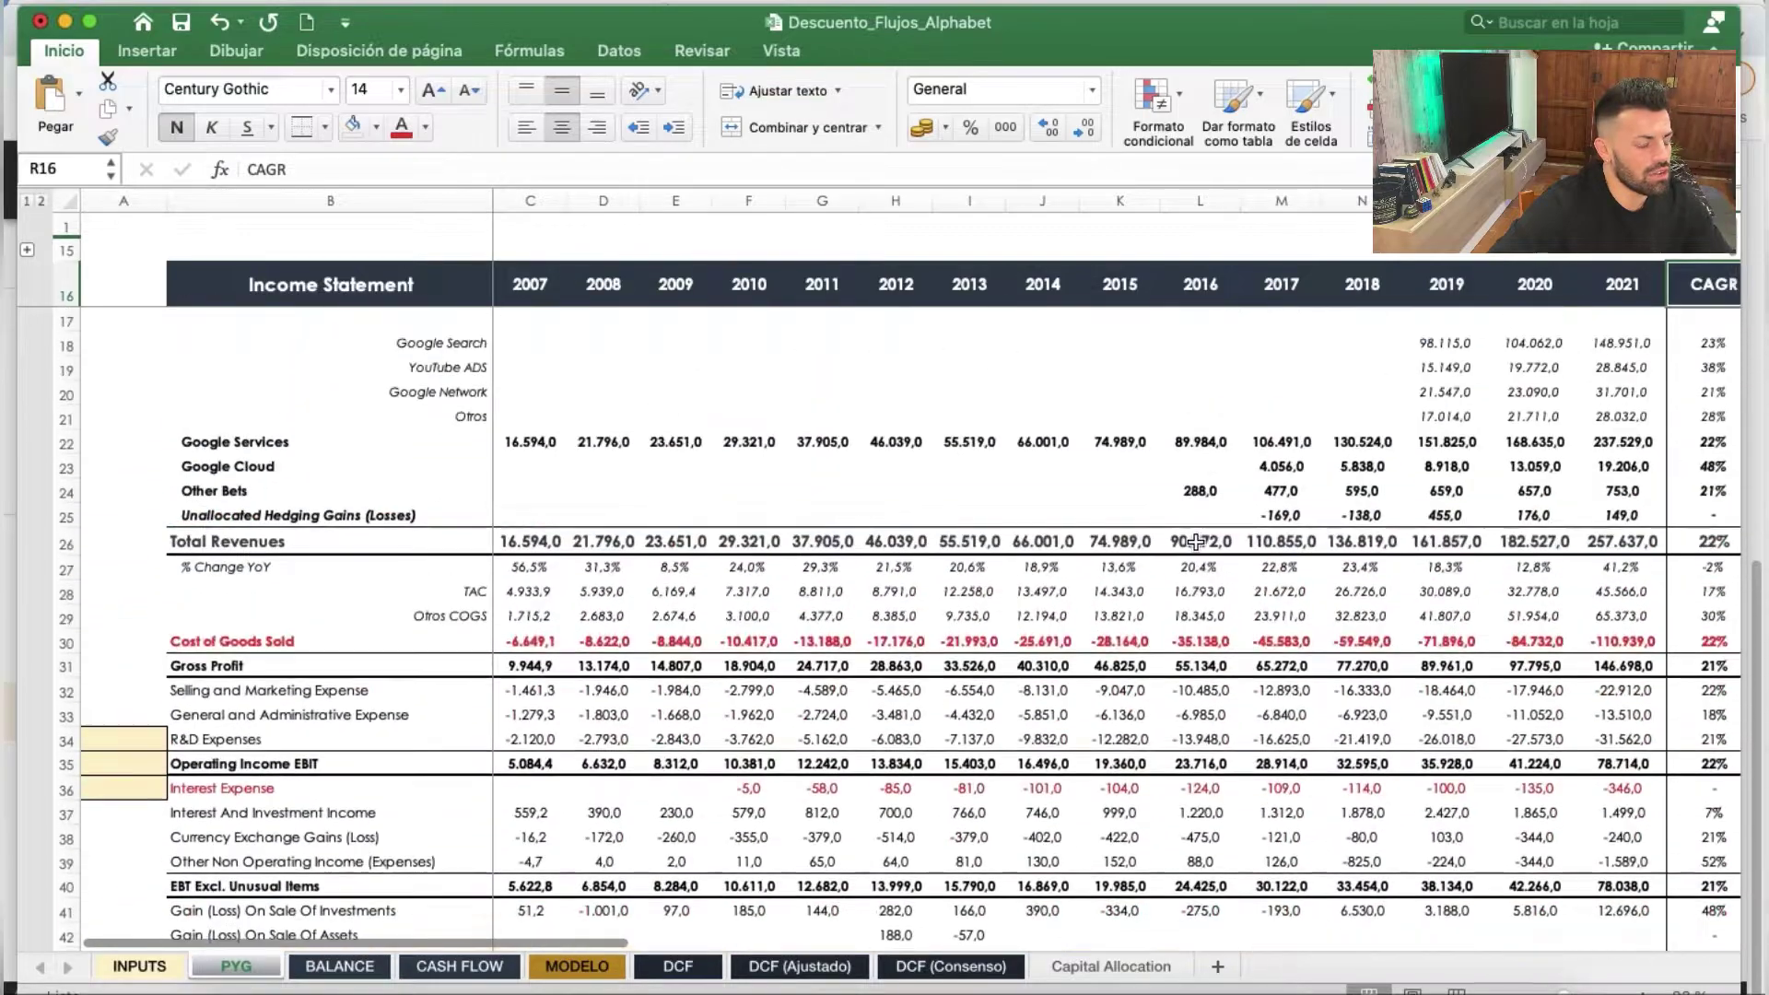
key("super+Tab")
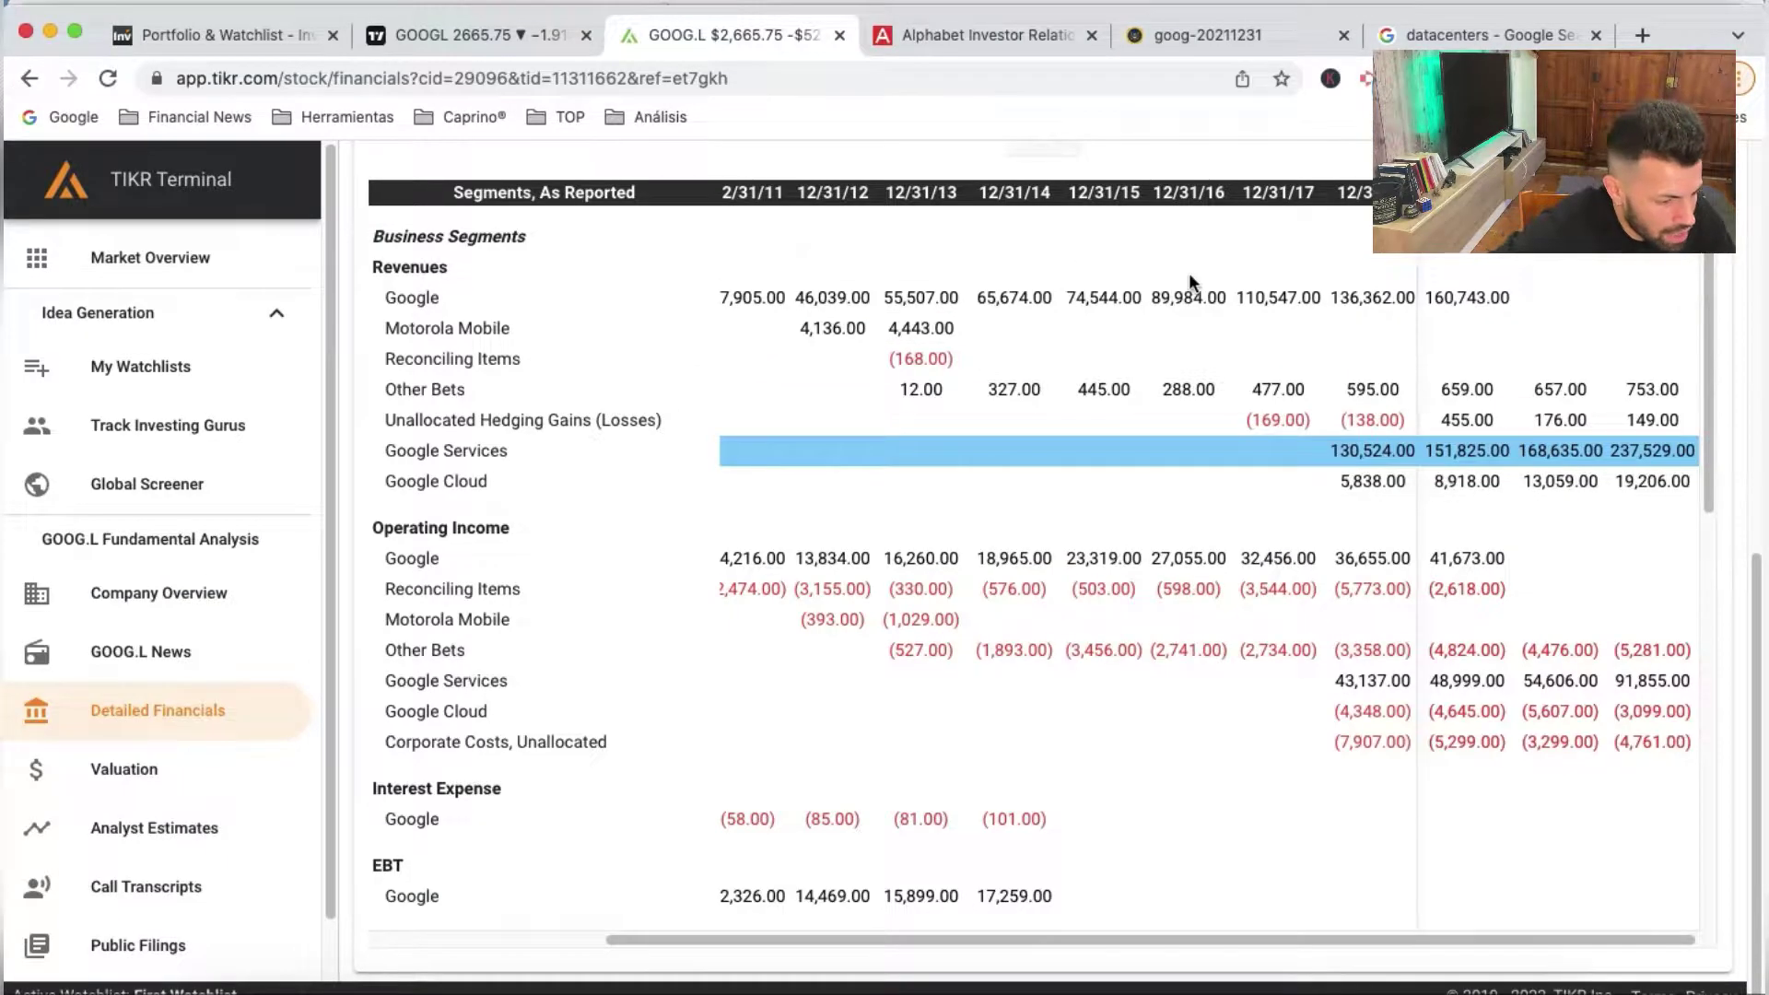
Show TIKR's GOOG.L income statement and highlight the net income excl. extra items margin row
scroll(1280, 296, "up", 3)
scroll(1280, 296, "up", 3)
left_click(690, 467)
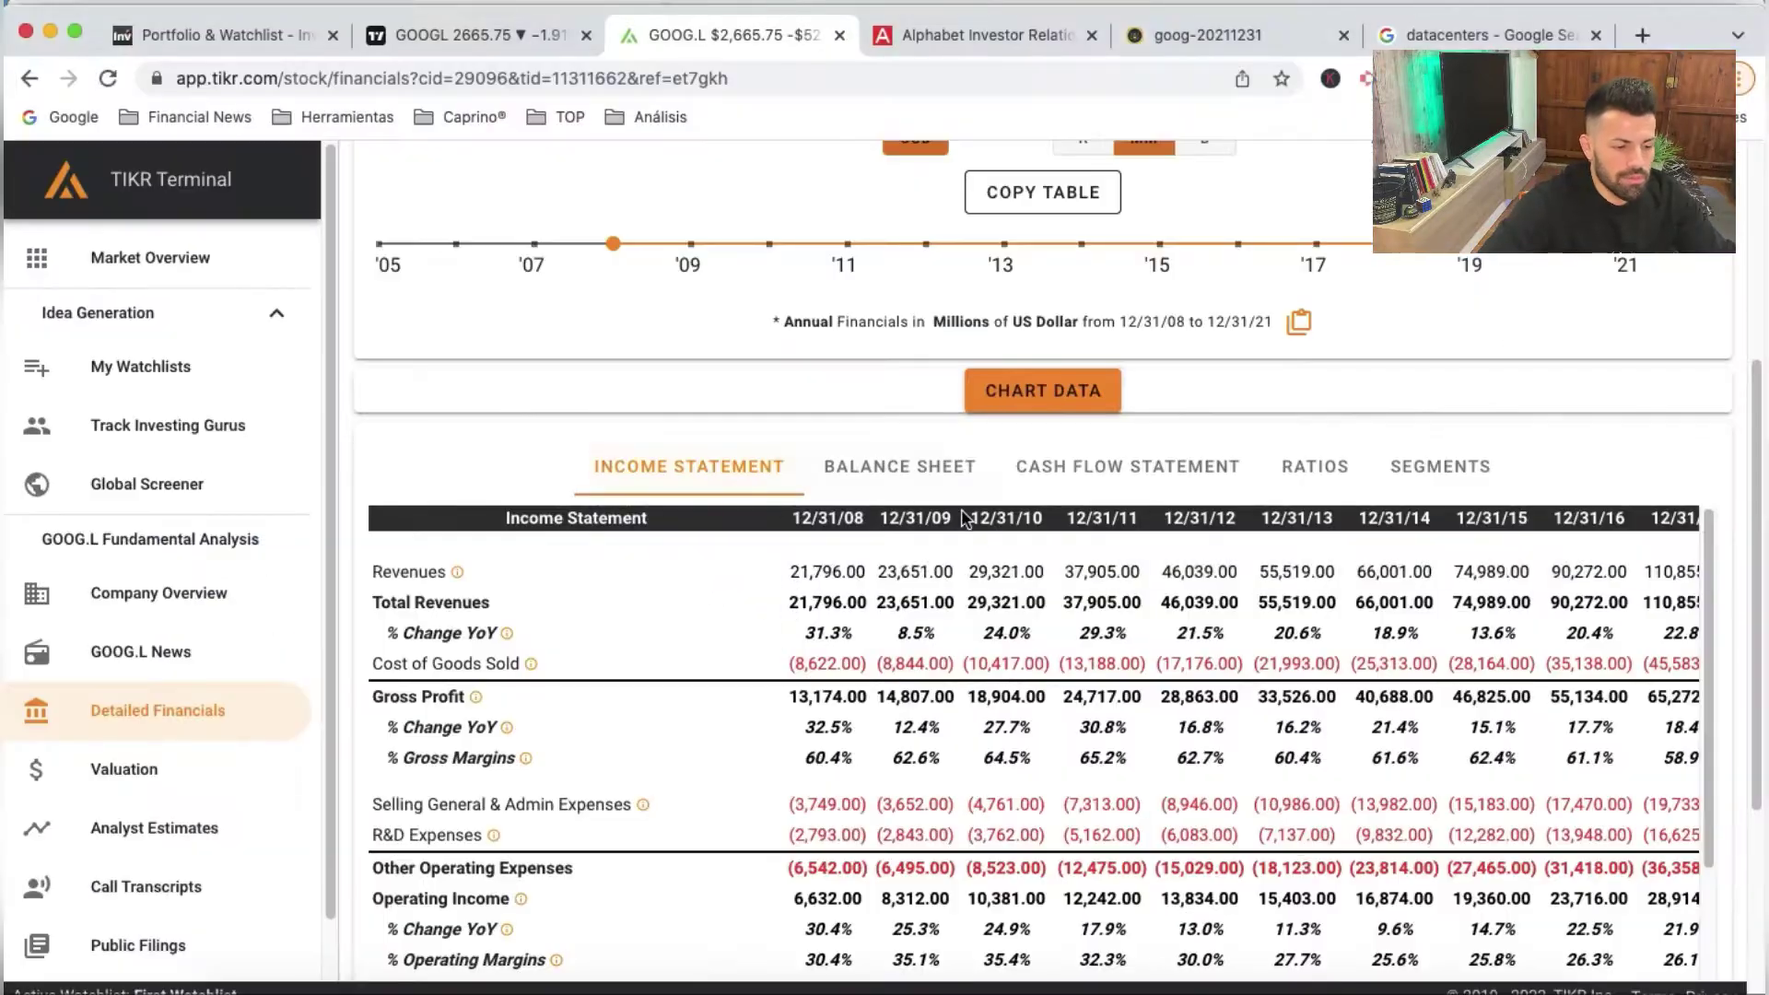
scroll(775, 452, "down", 1)
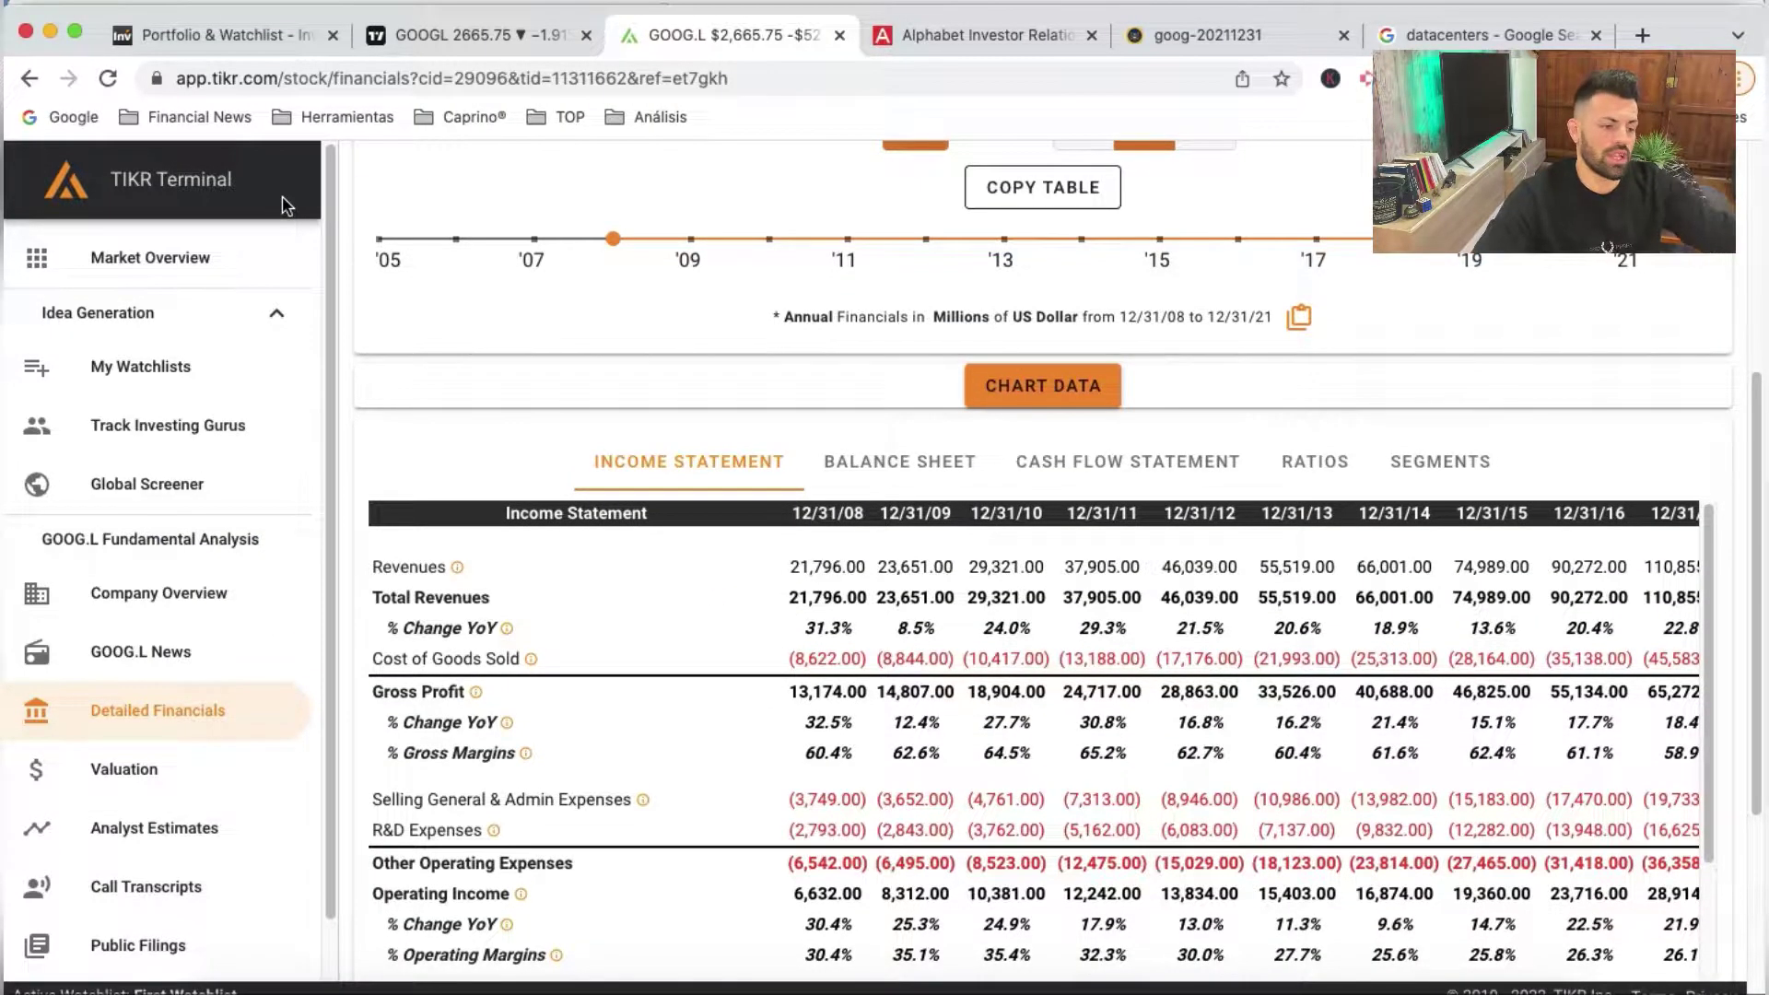
scroll(982, 421, "down", 3)
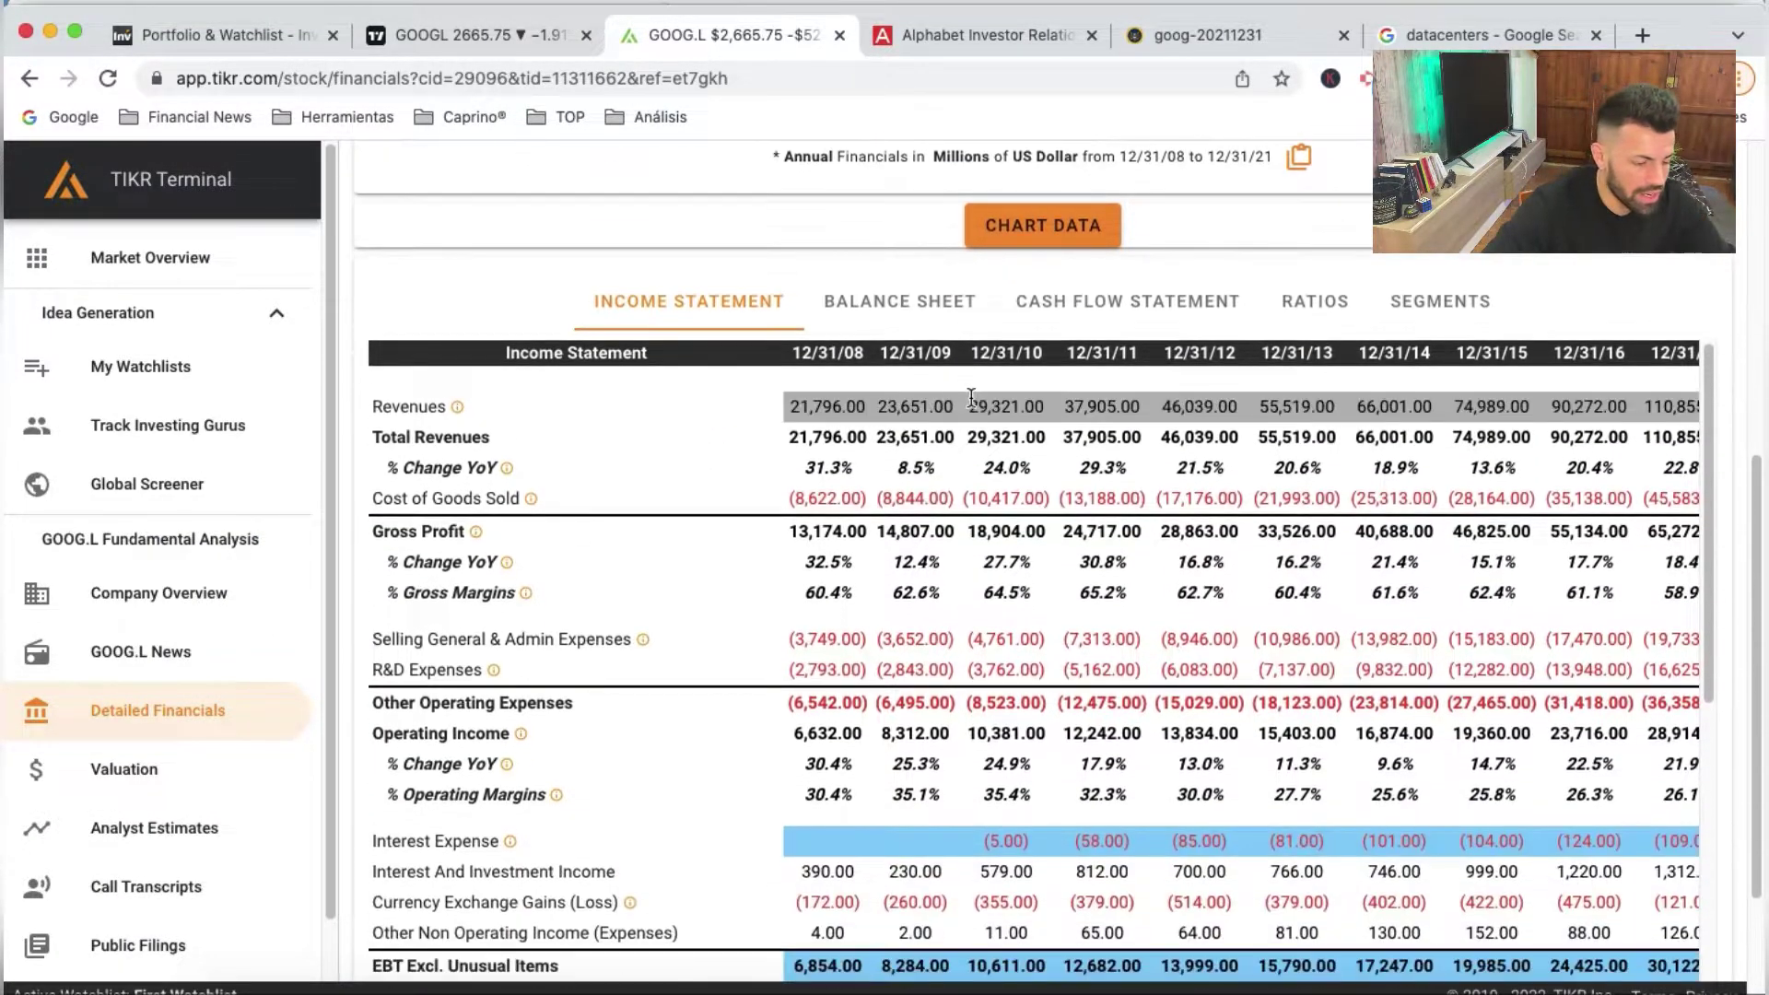
scroll(981, 421, "down", 1)
scroll(1198, 461, "down", 2)
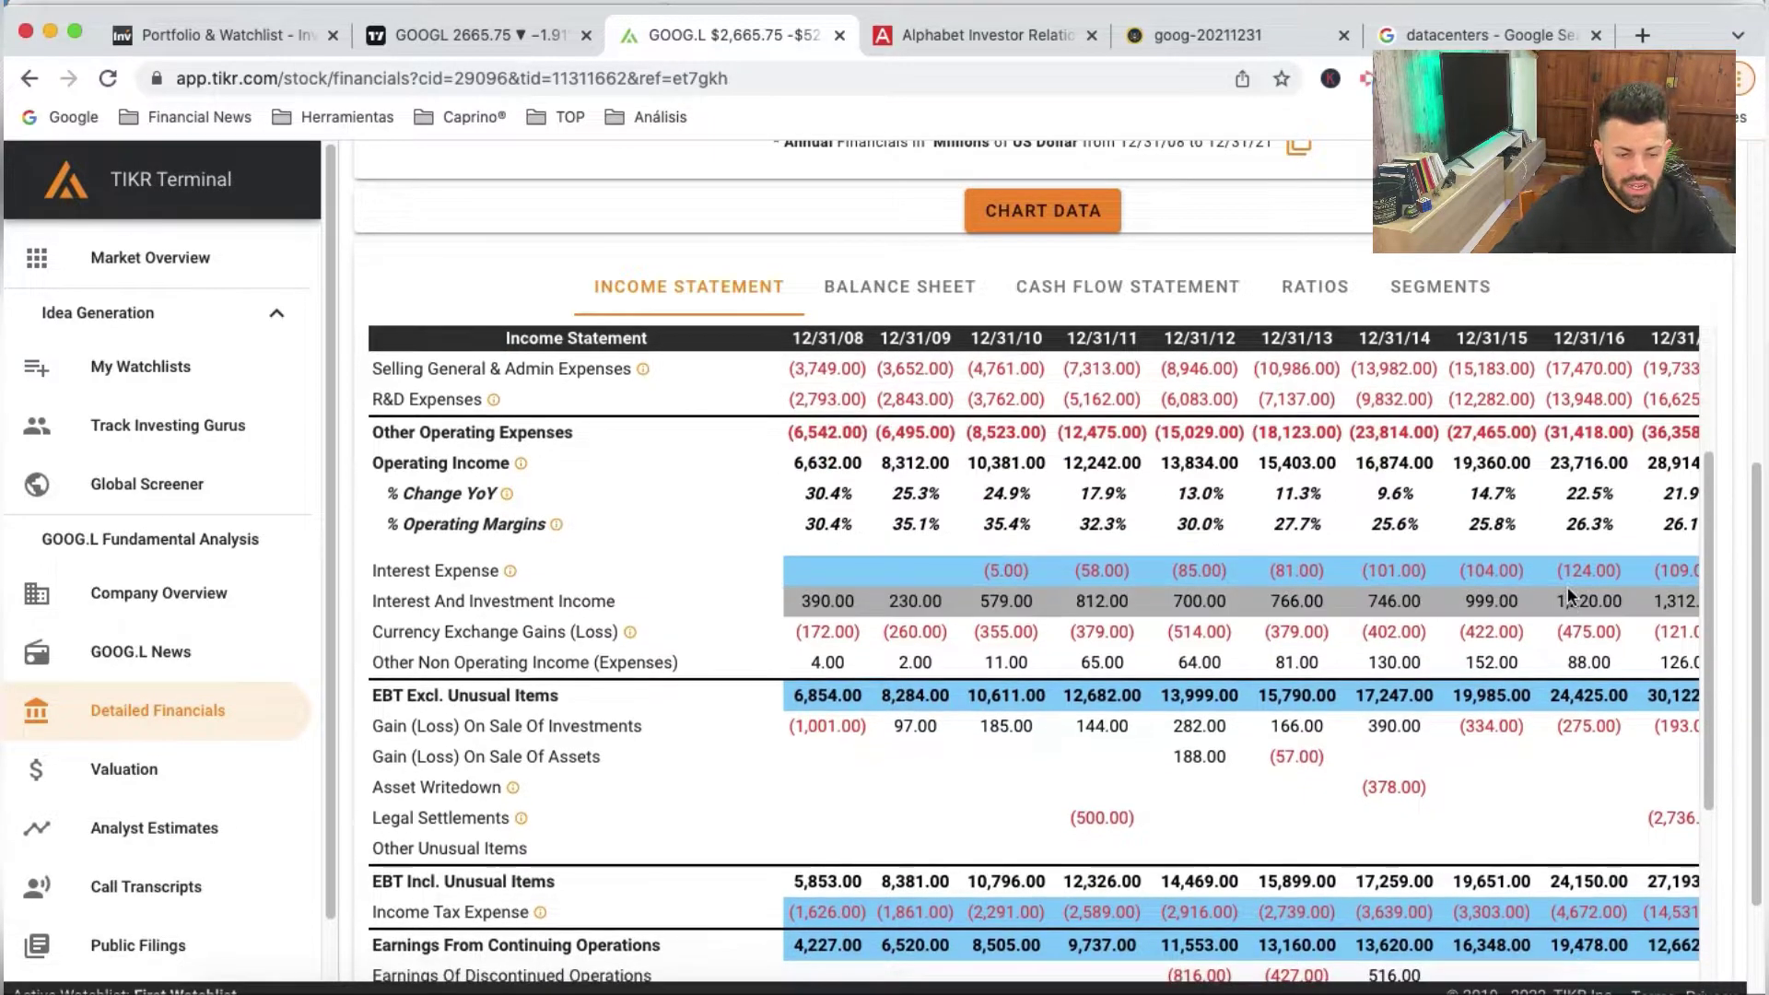
scroll(1295, 479, "down", 1)
scroll(1294, 479, "down", 3)
scroll(839, 430, "down", 1)
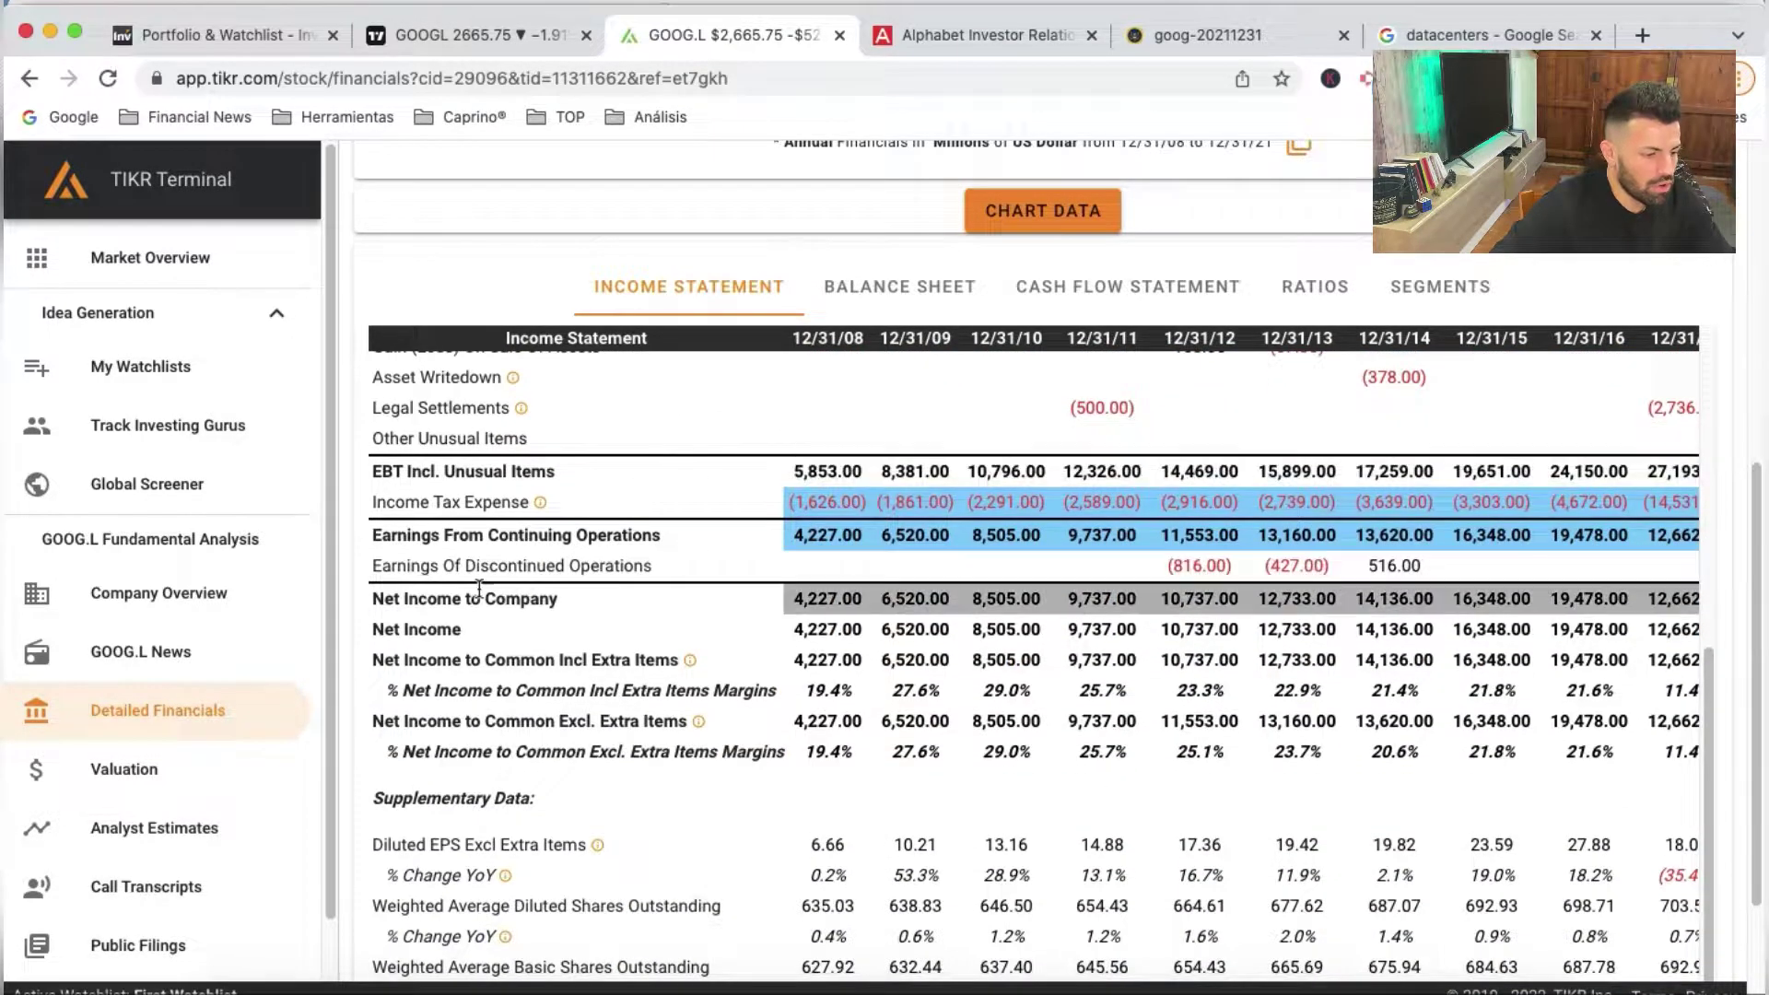
left_click(551, 746)
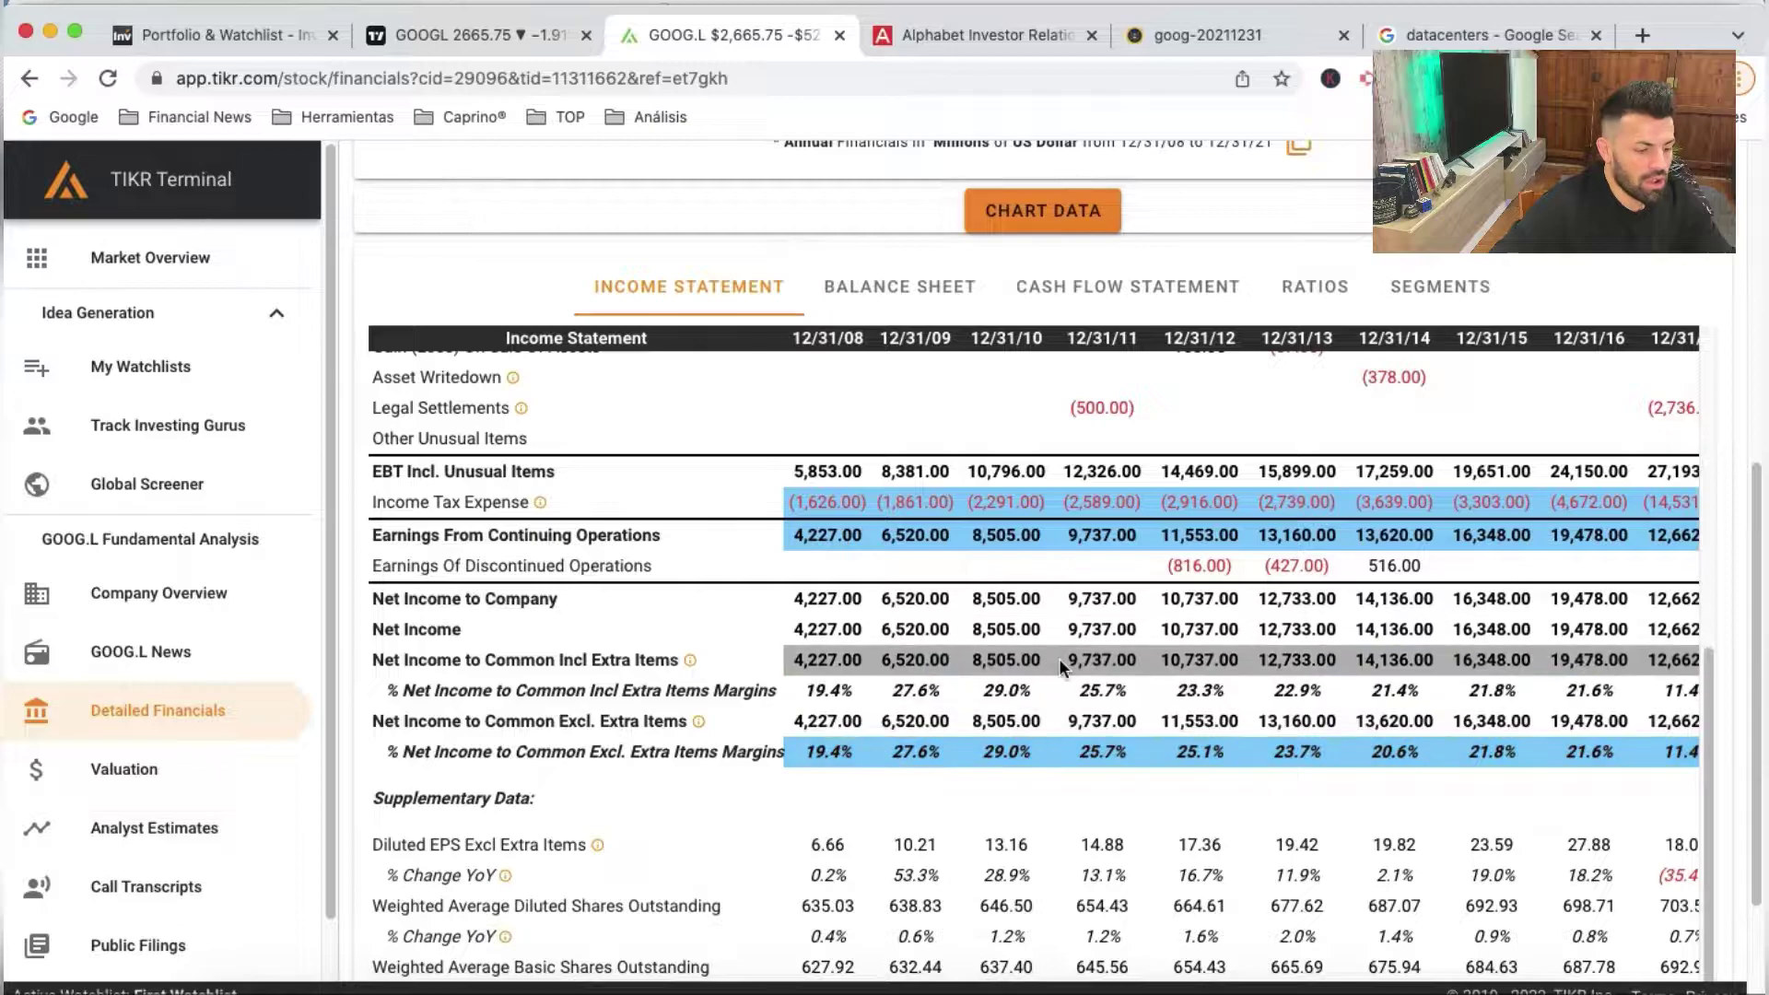
Select the Supplementary Data labels: Diluted EPS, diluted and basic shares outstanding, and EBITDA
scroll(980, 634, "down", 3)
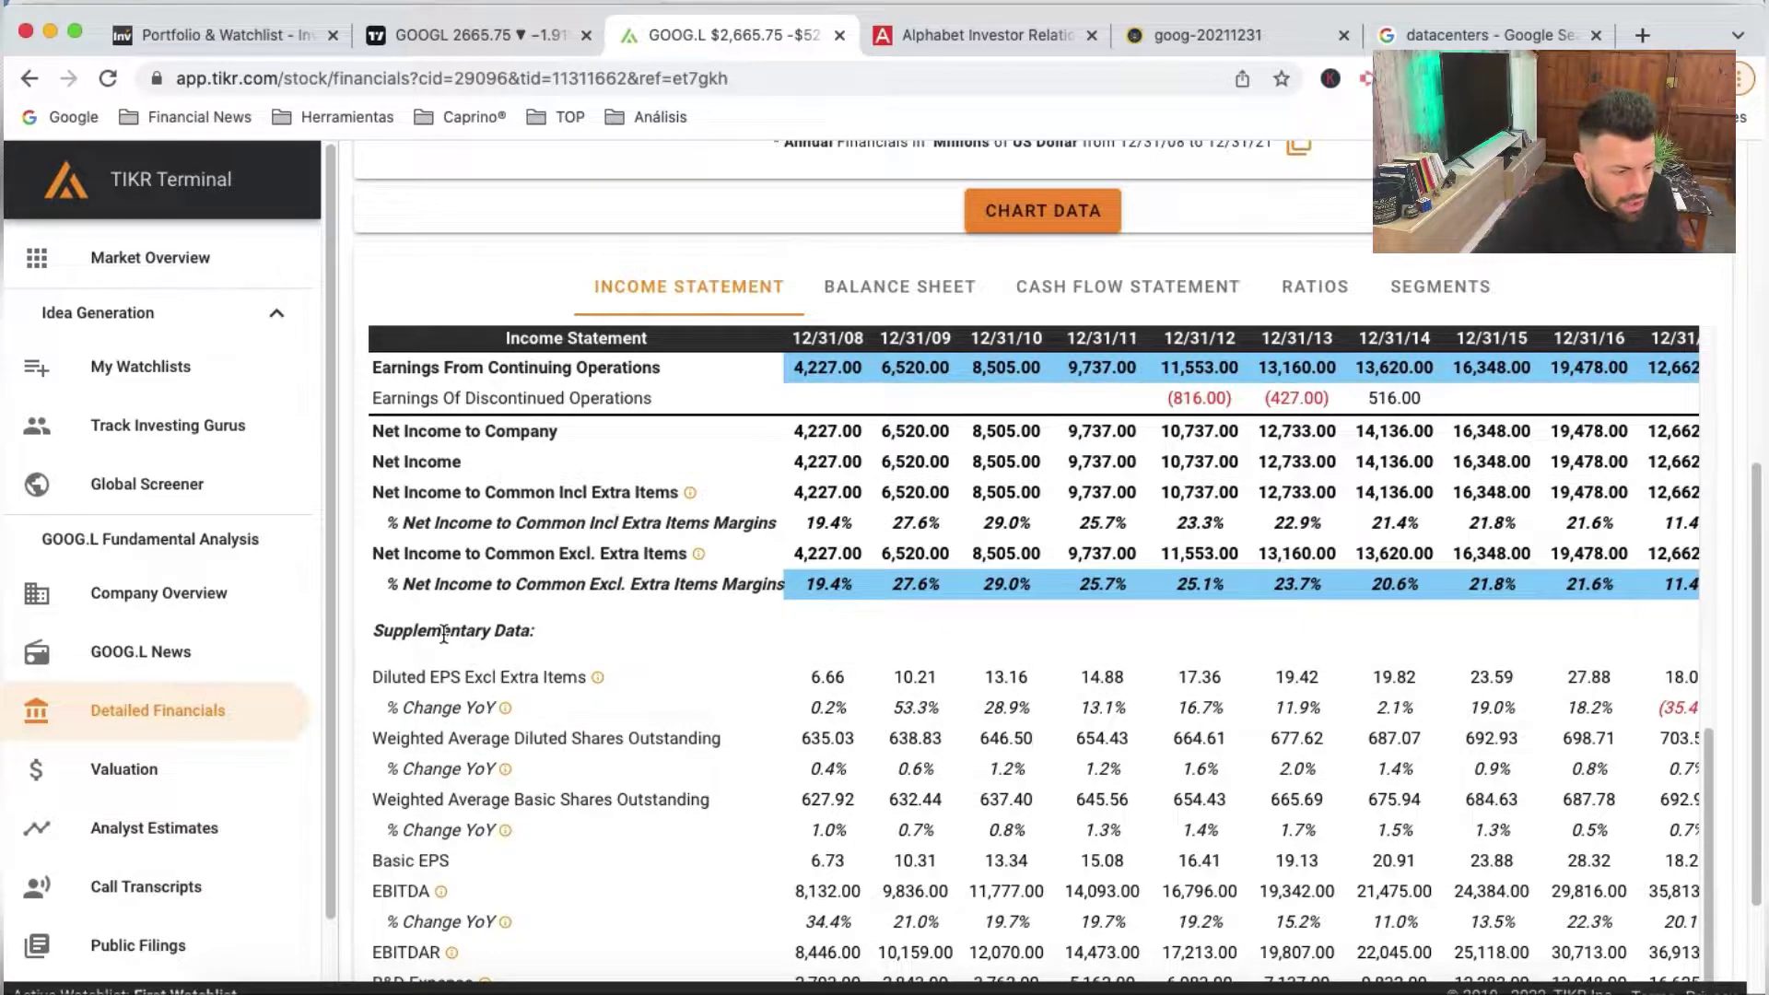
left_click_drag(371, 632, 565, 632)
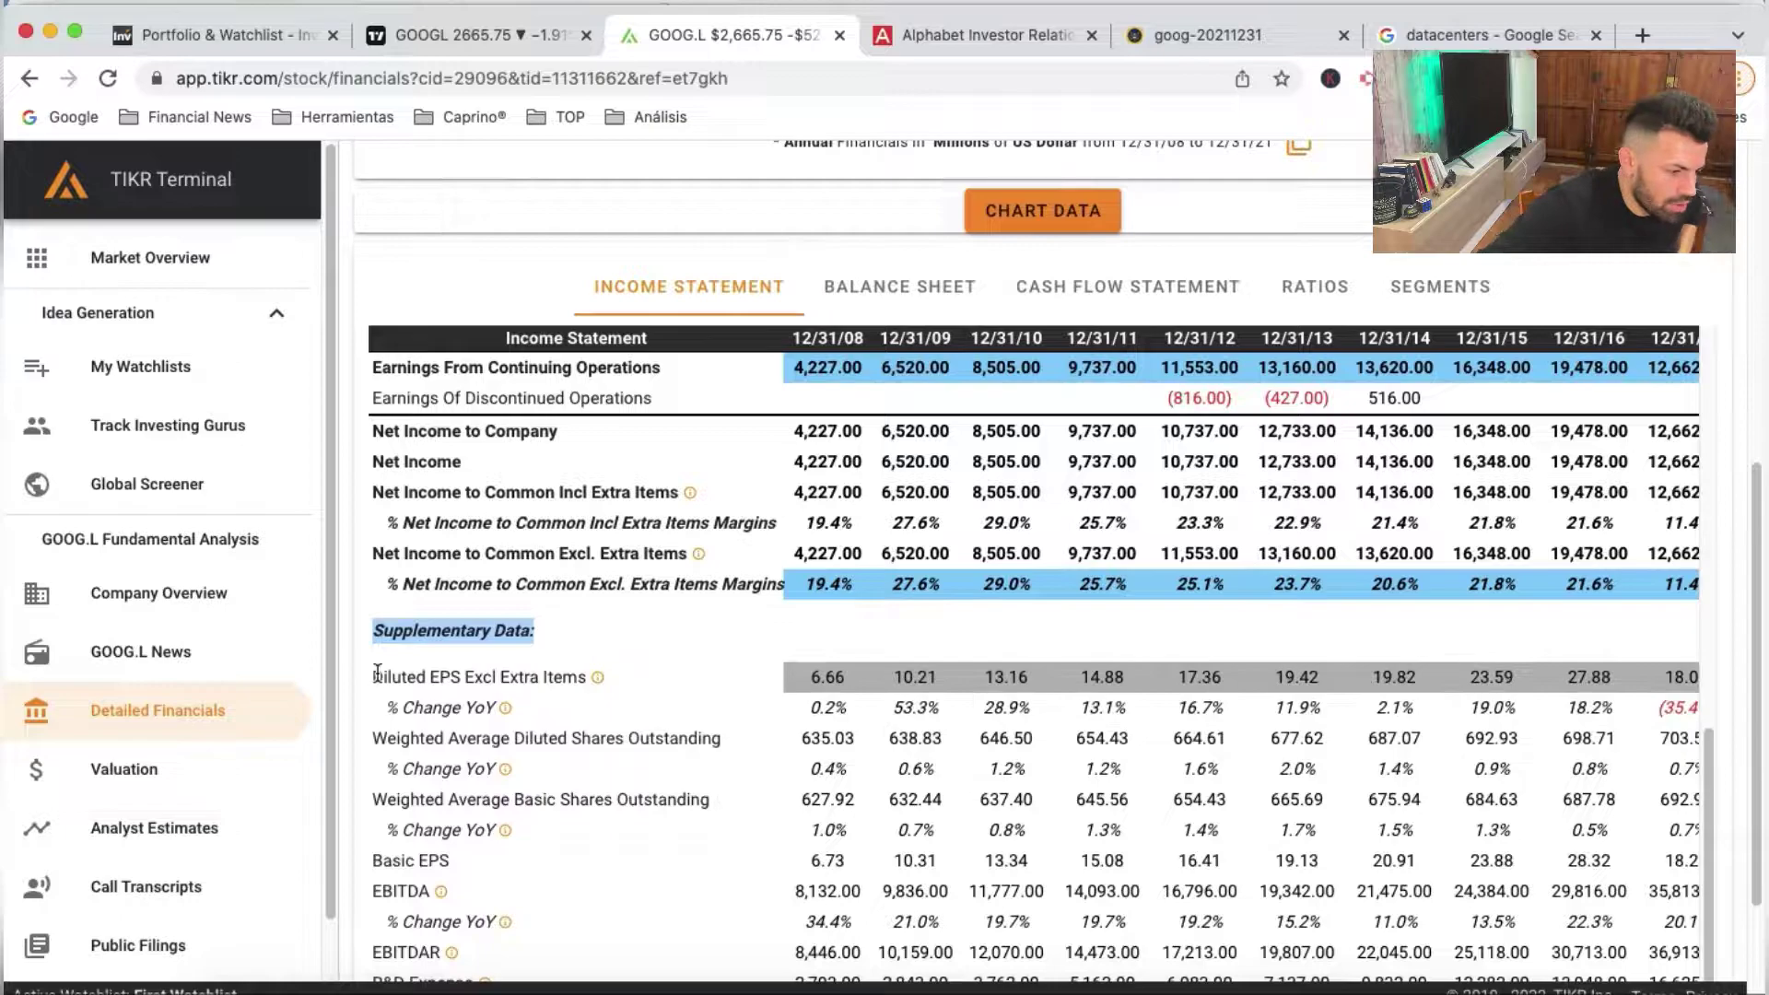
left_click_drag(372, 678, 592, 677)
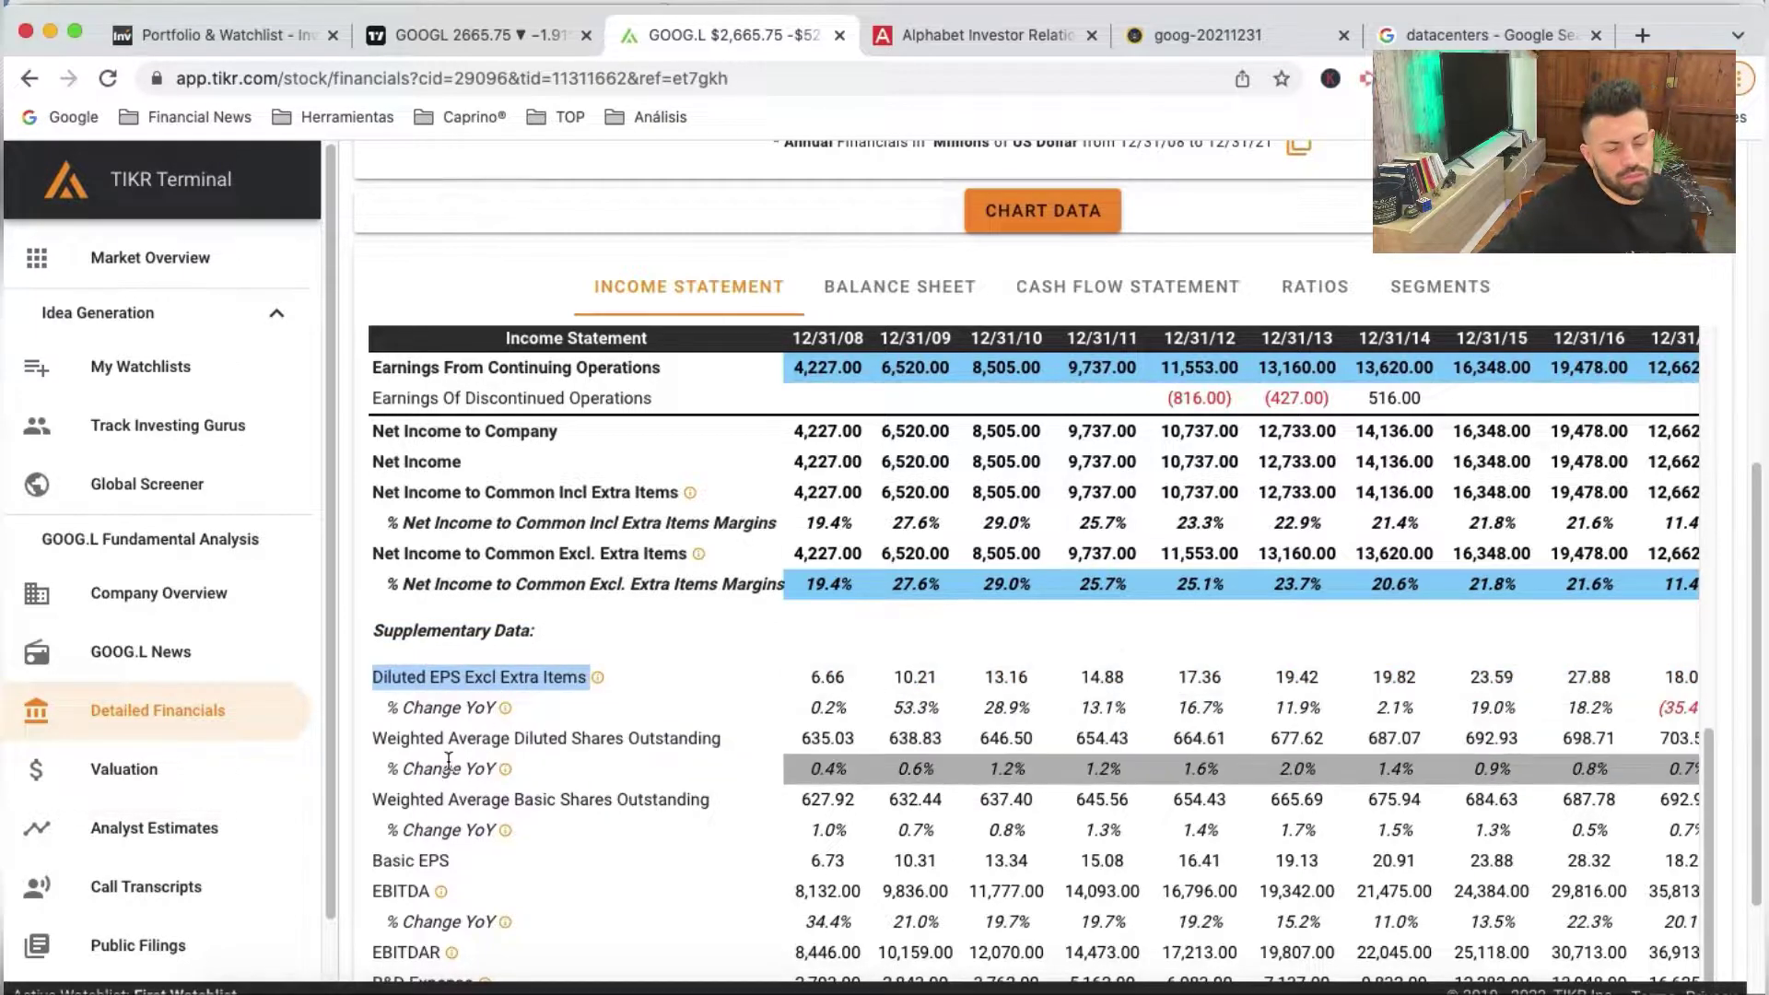
left_click_drag(372, 738, 690, 738)
left_click(689, 738)
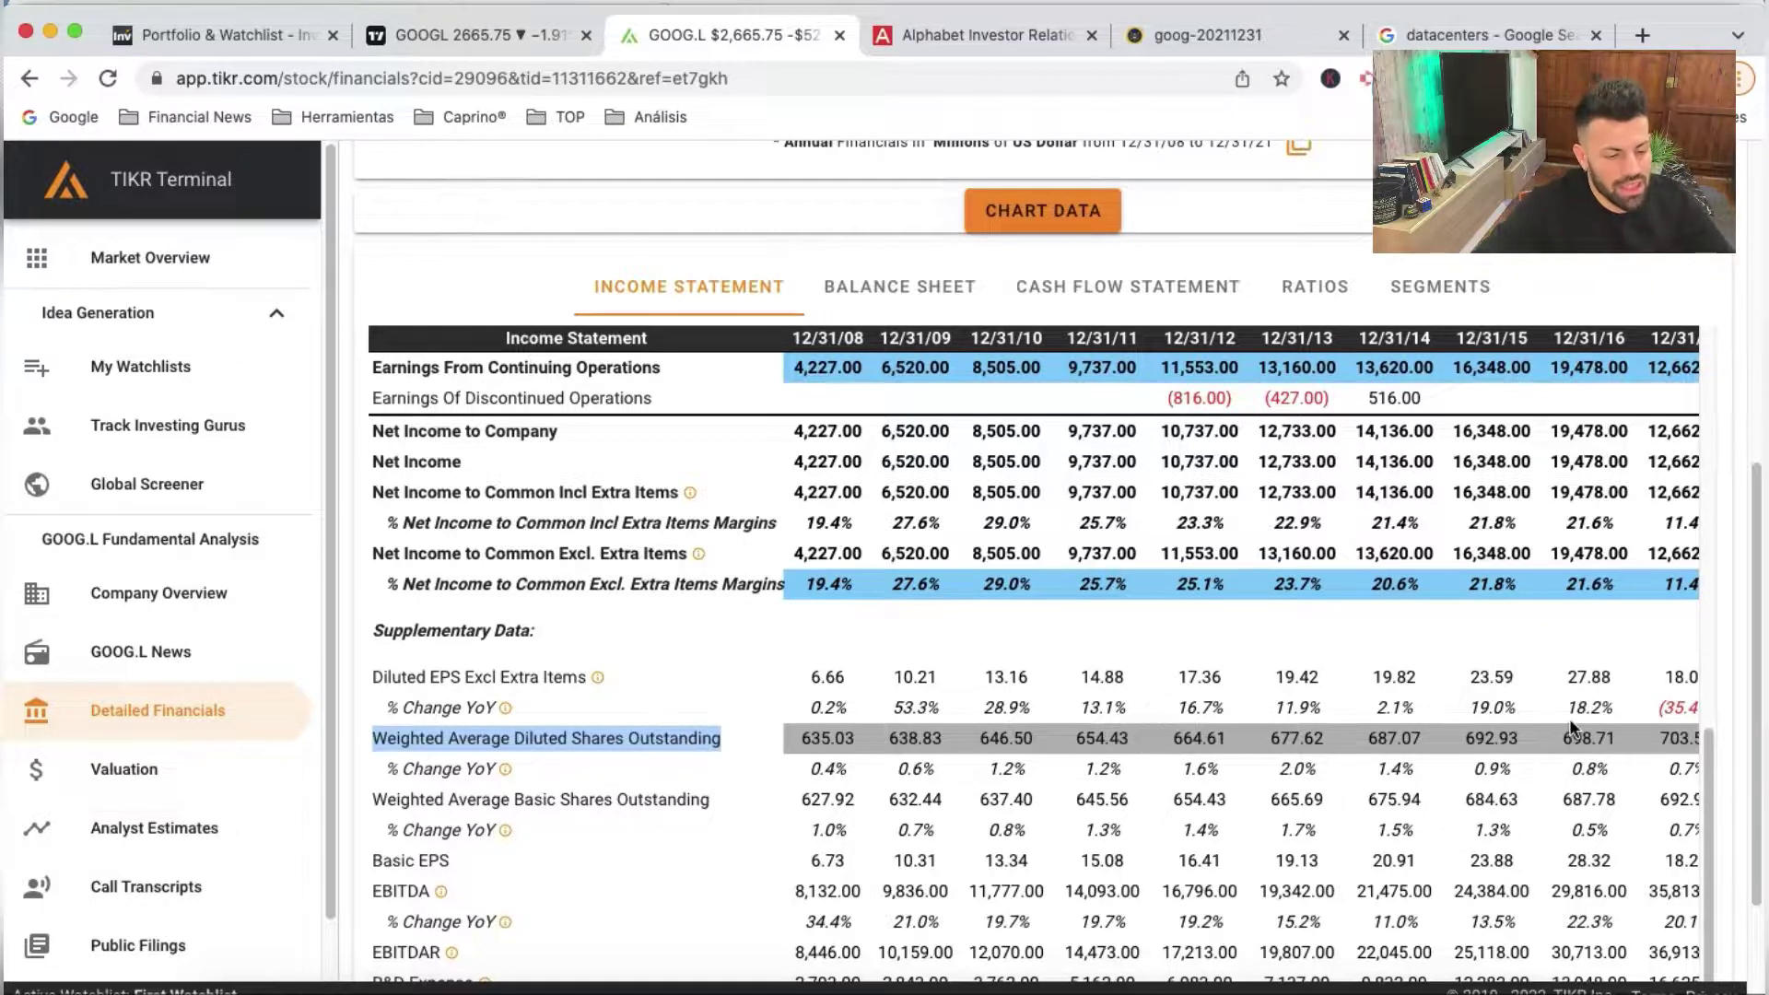
scroll(1523, 710, "right", 5)
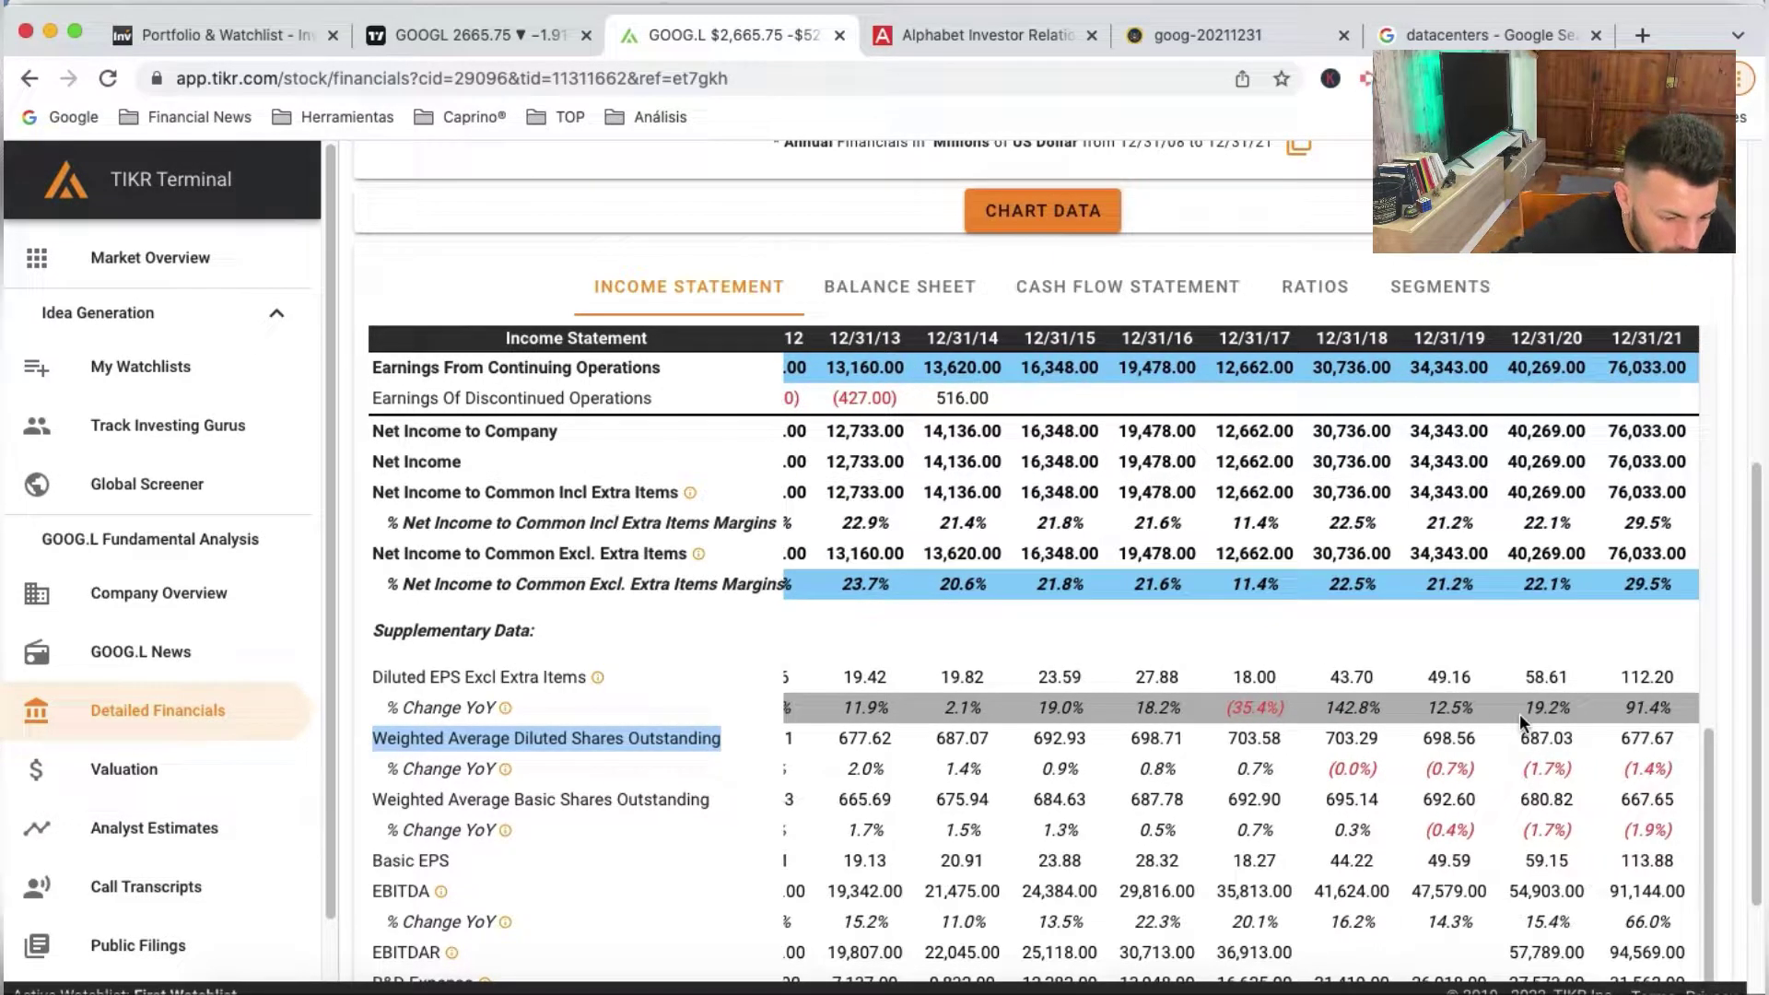
left_click(412, 804)
triple_click(412, 805)
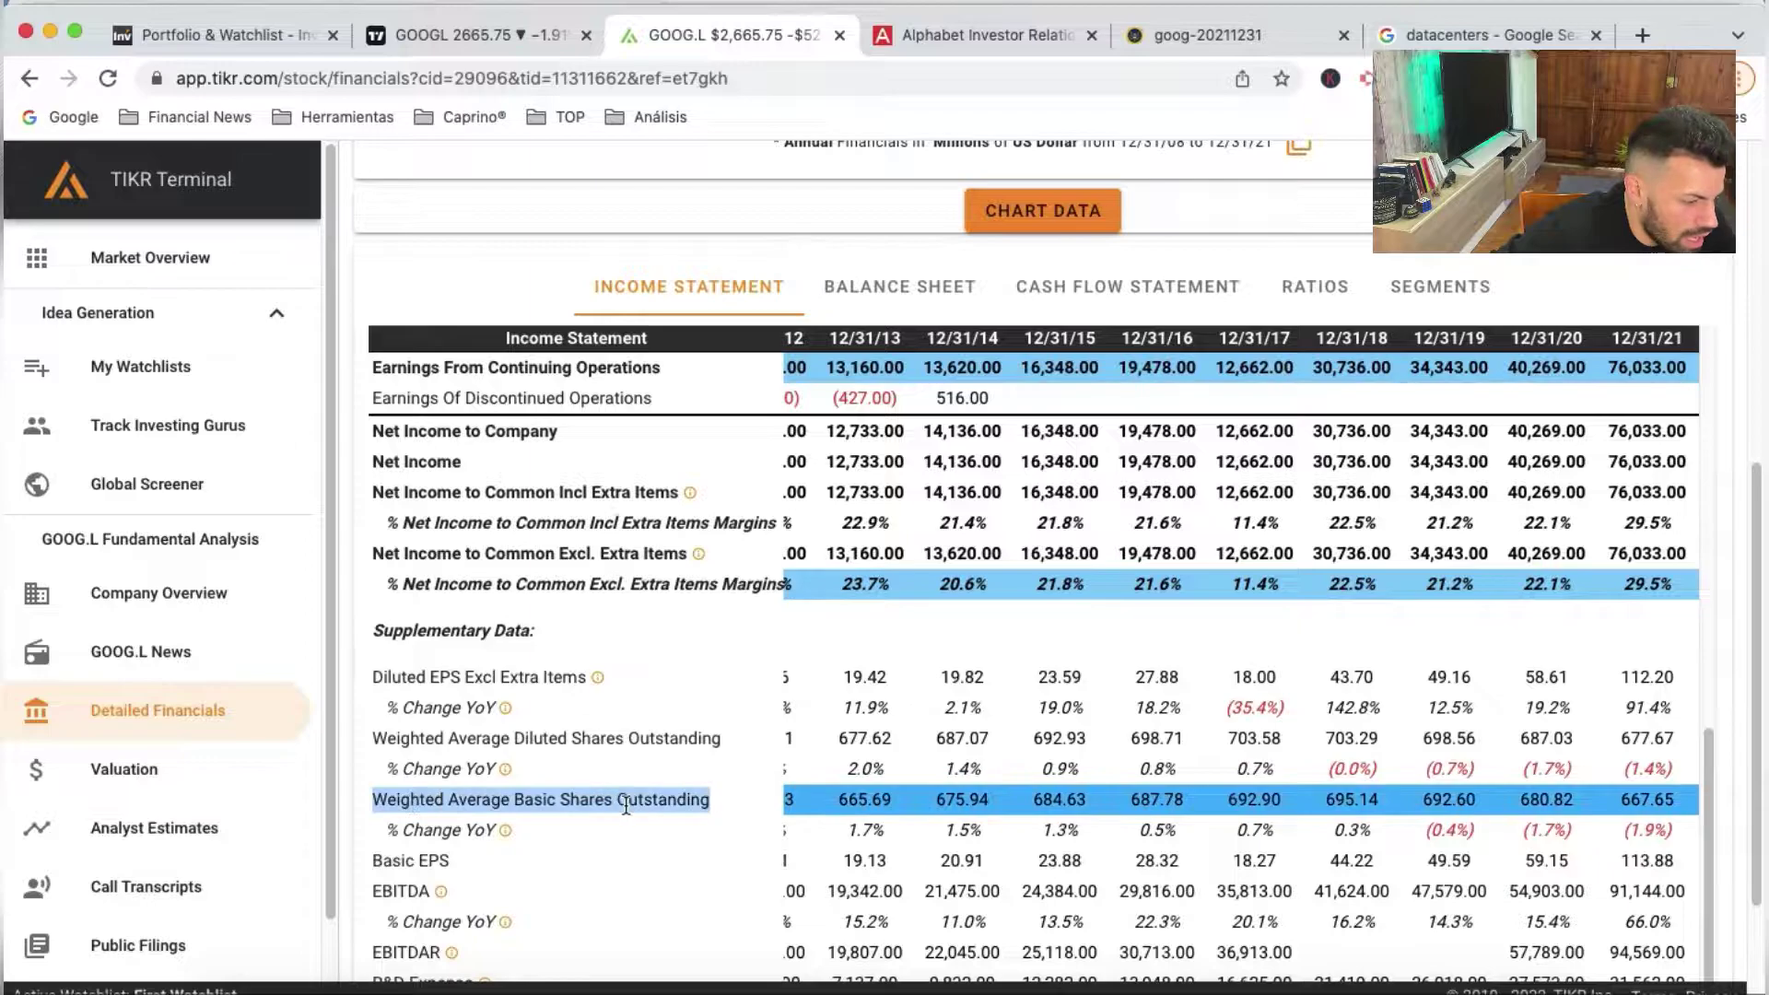
double_click(398, 890)
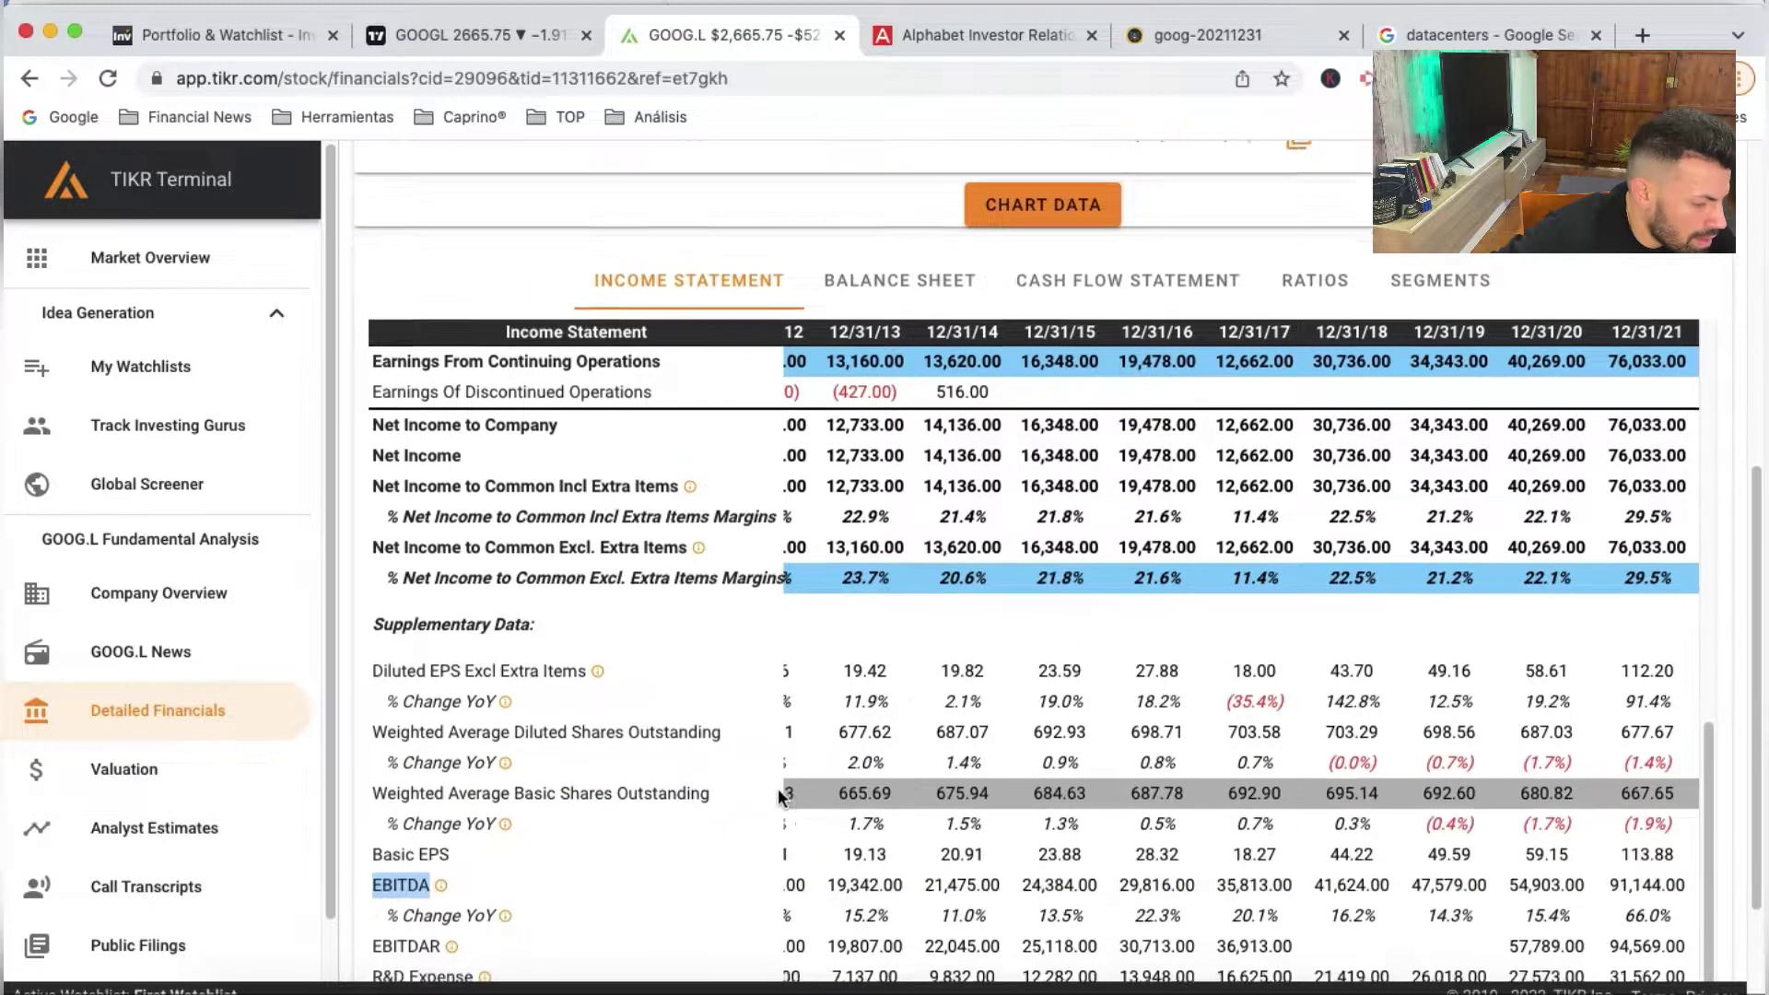
scroll(778, 787, "down", 2)
scroll(677, 685, "up", 10)
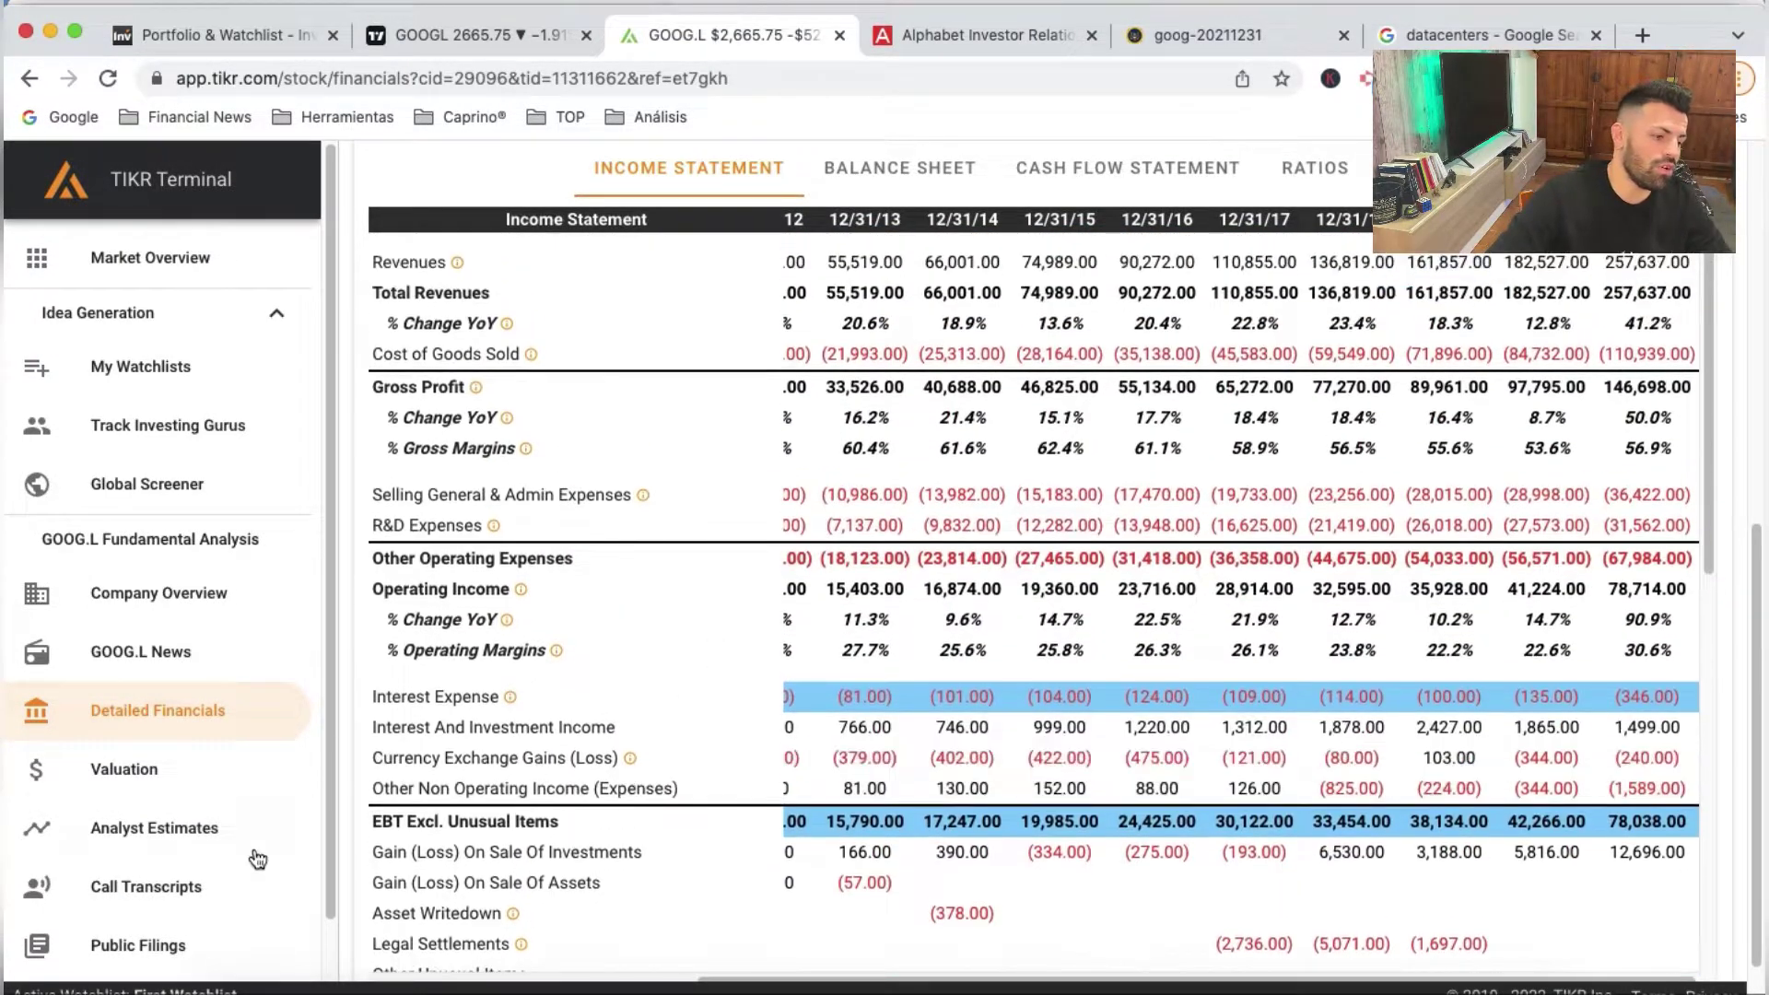
scroll(719, 735, "down", 4)
scroll(721, 750, "down", 5)
scroll(565, 774, "up", 1)
scroll(565, 773, "up", 7)
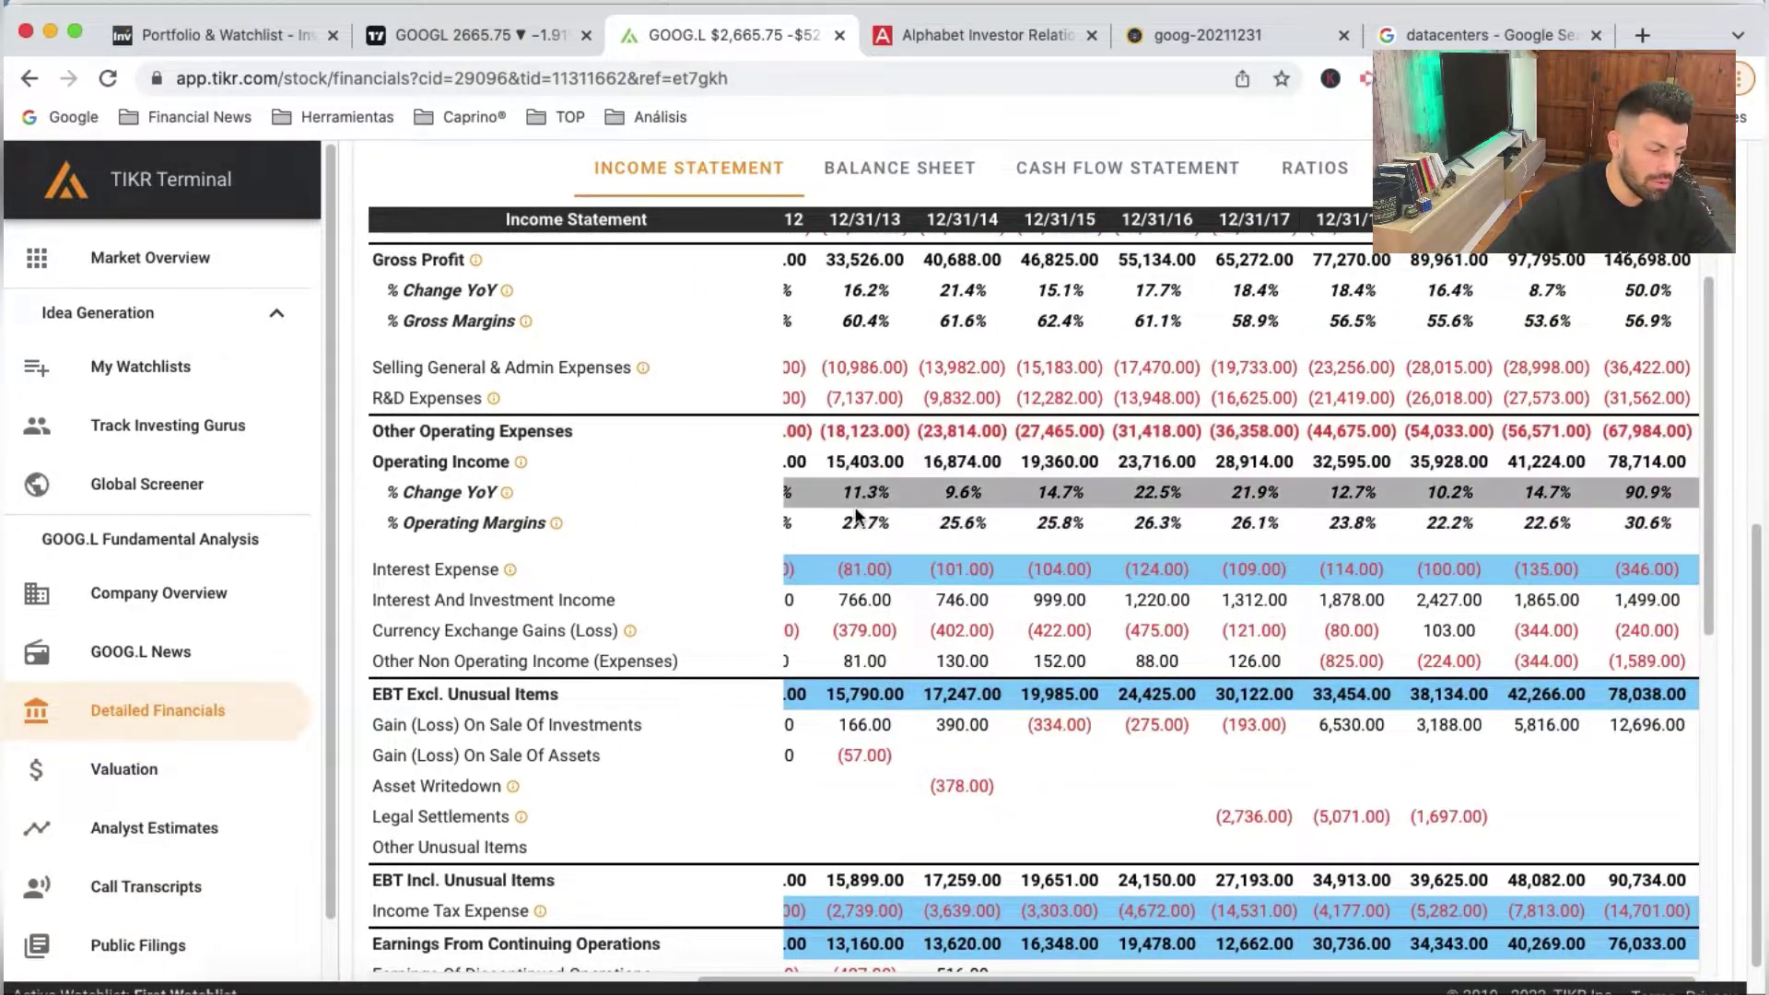
scroll(776, 564, "up", 3)
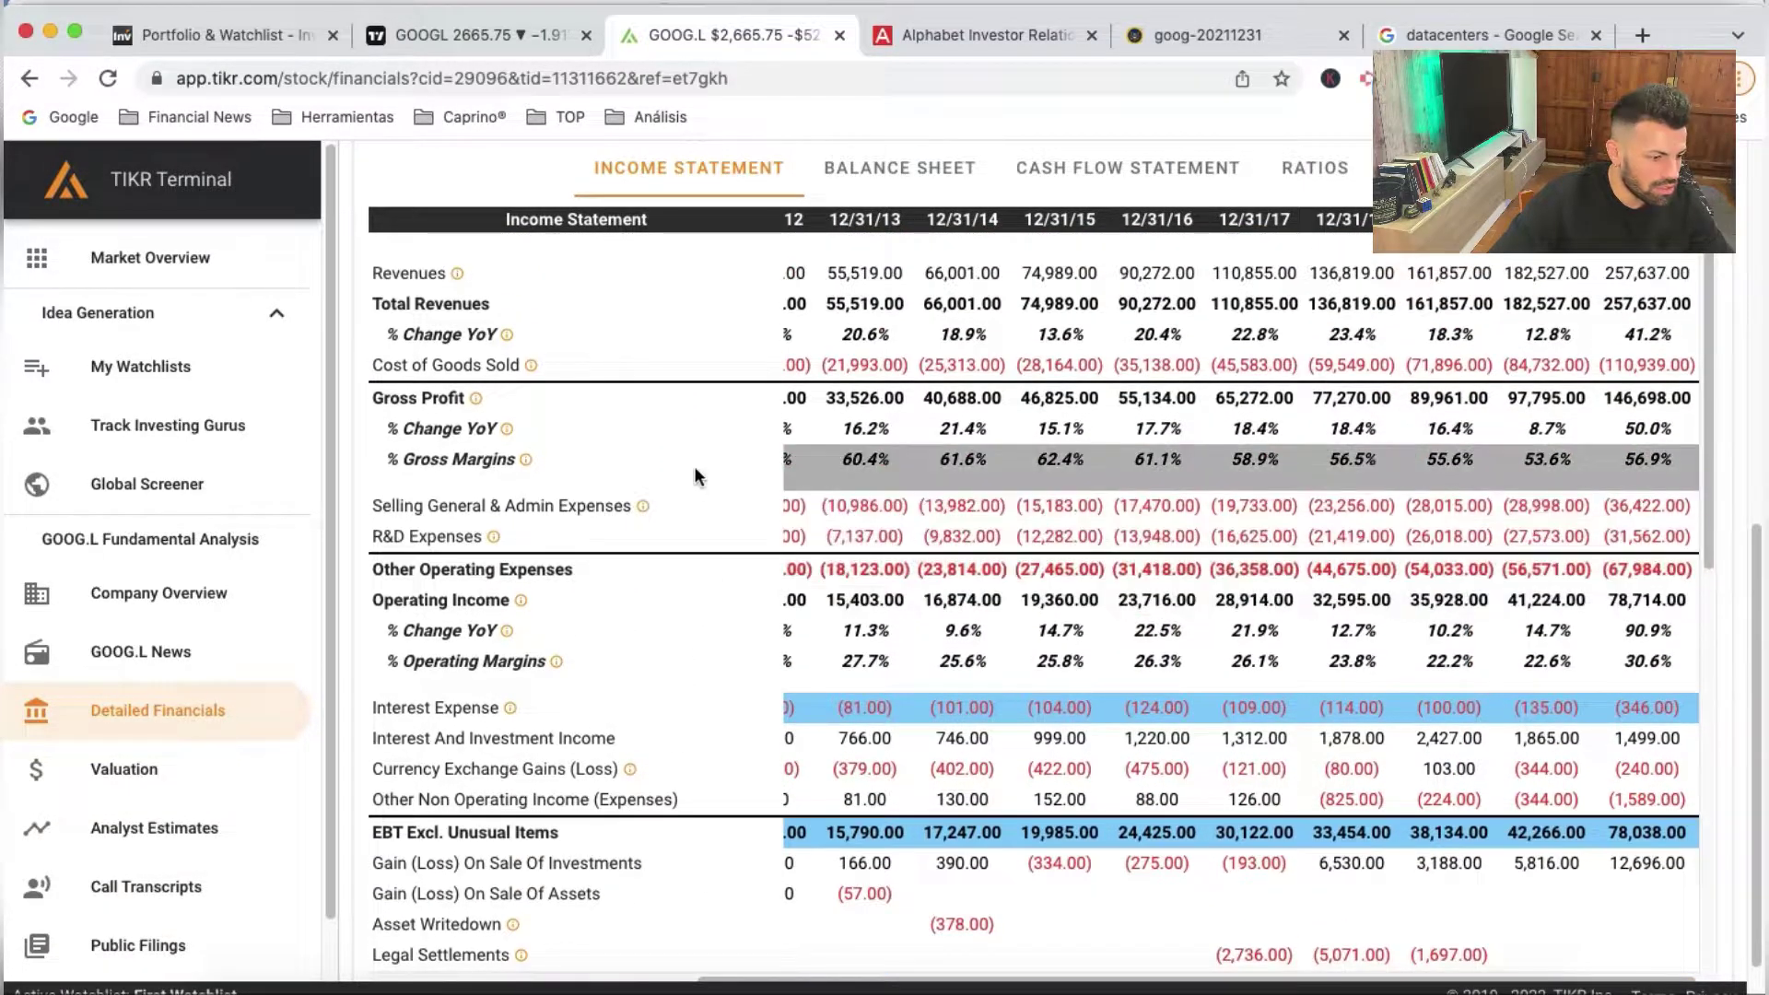
scroll(708, 700, "down", 3)
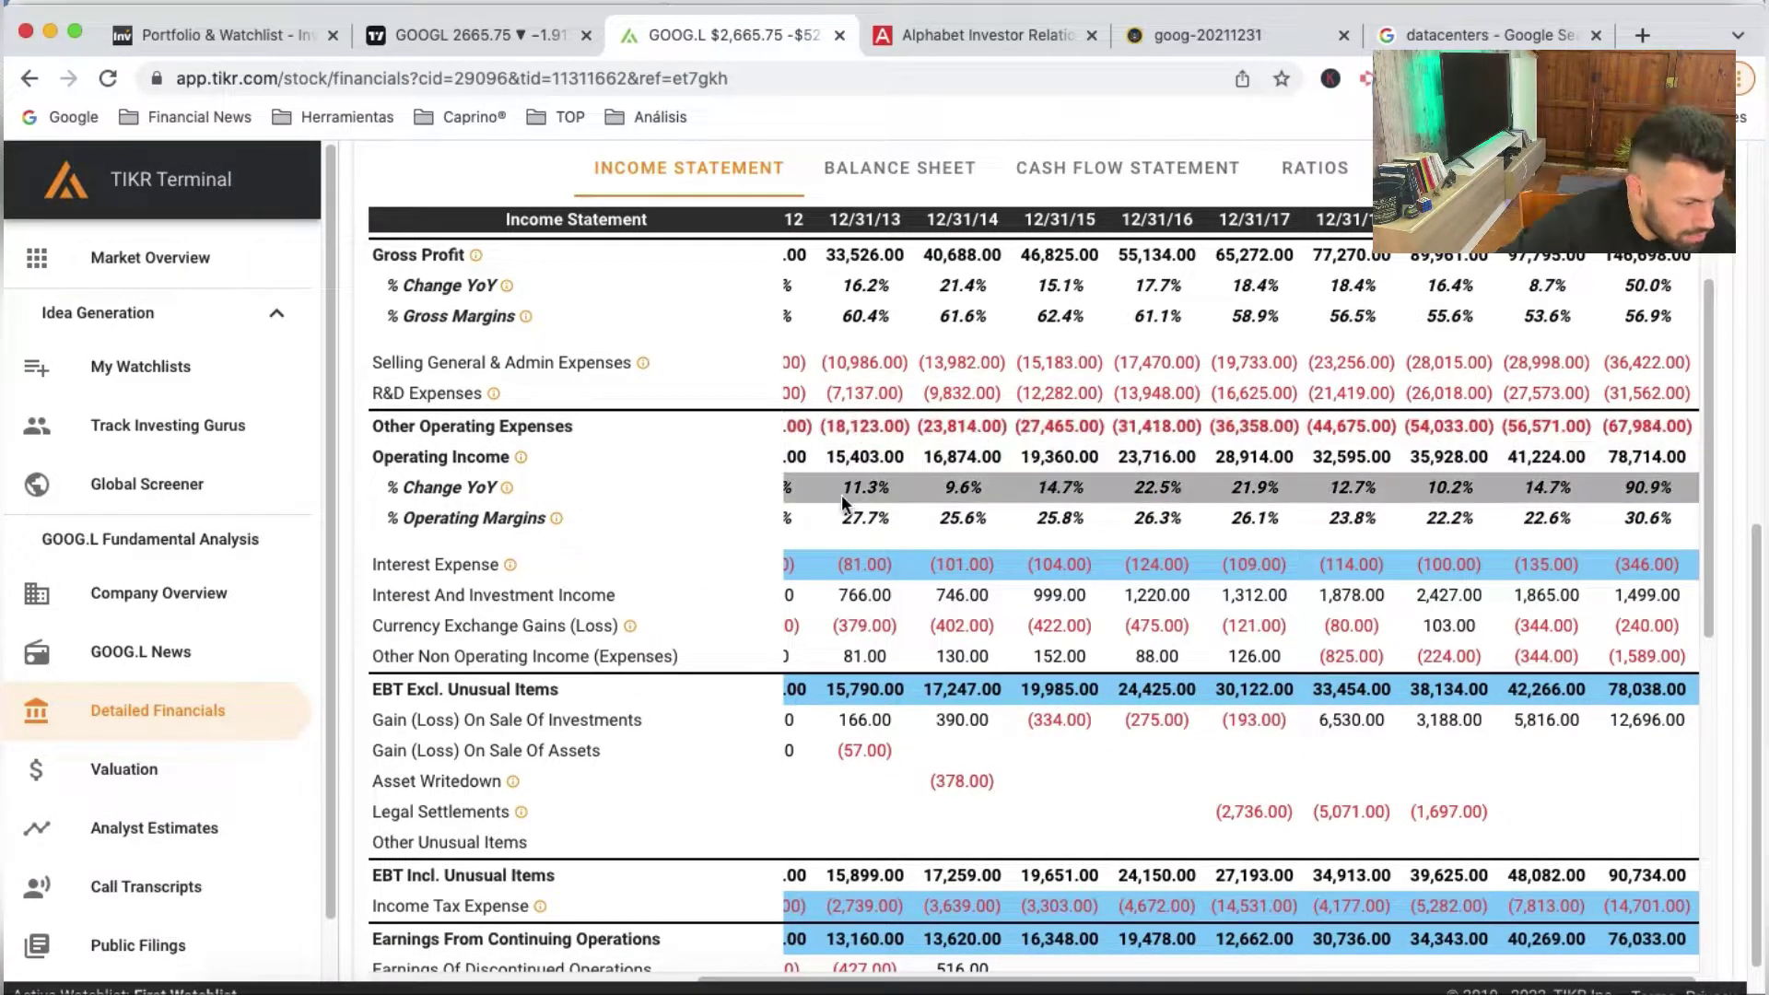
left_click(911, 459)
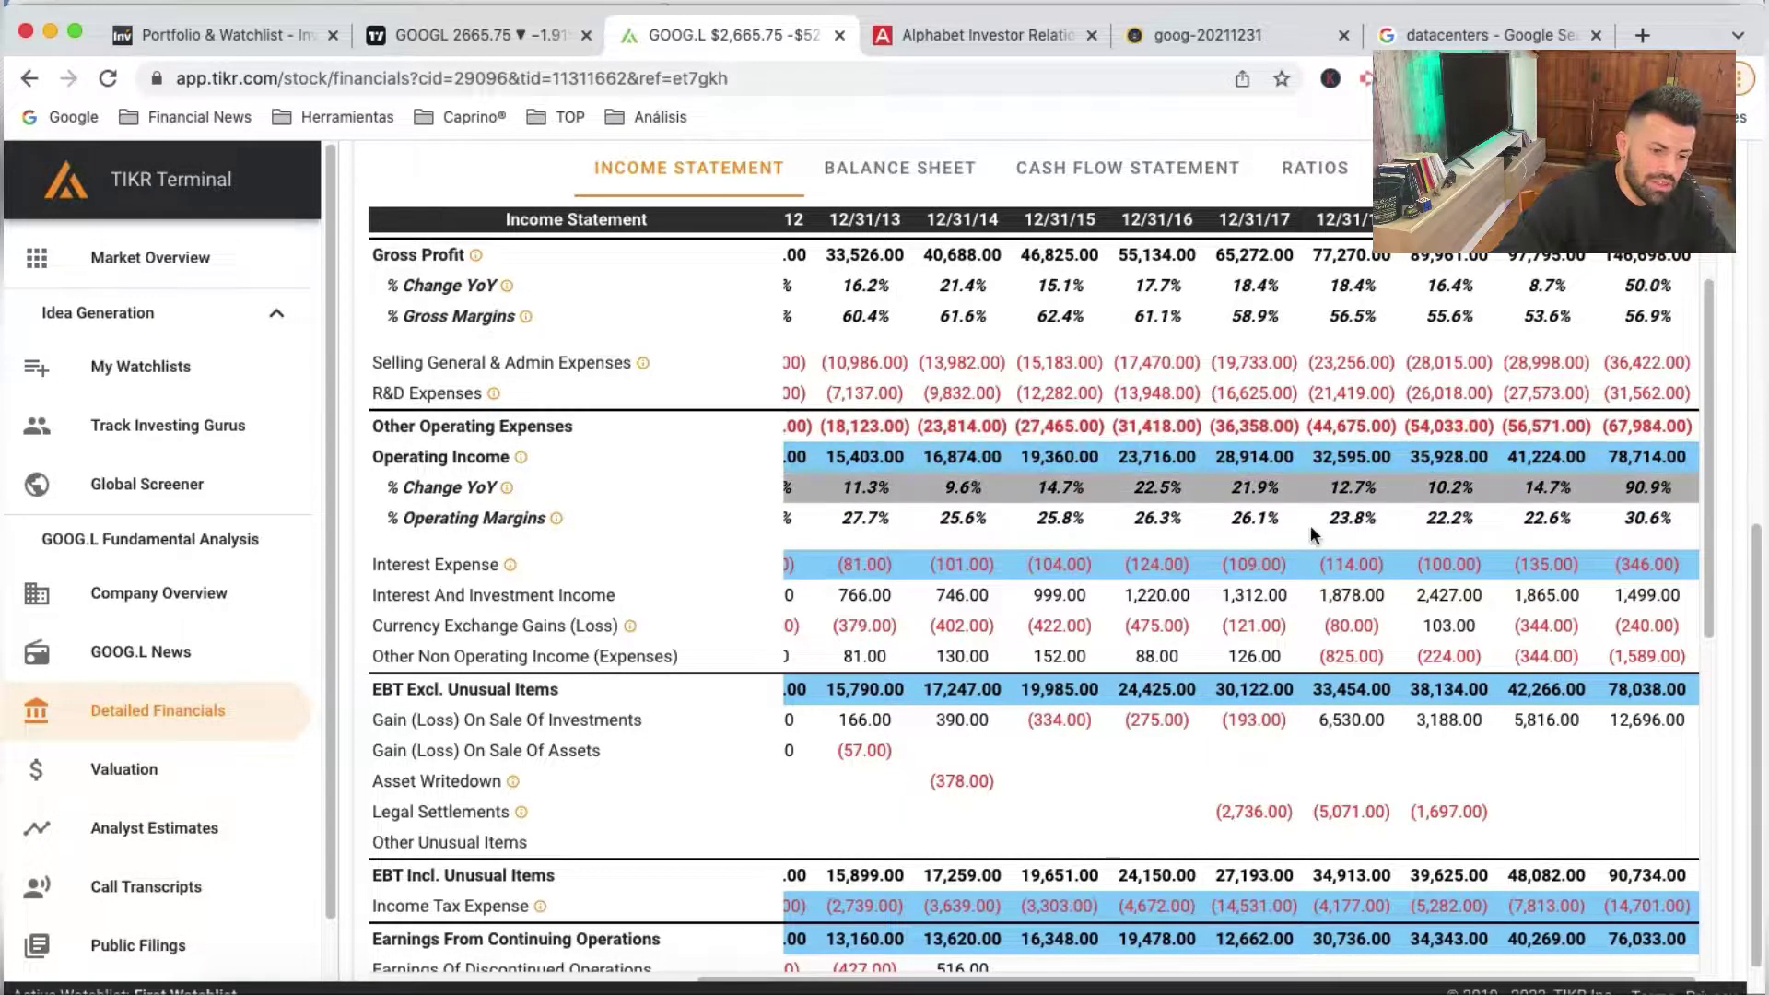
scroll(958, 681, "down", 4)
scroll(958, 681, "down", 3)
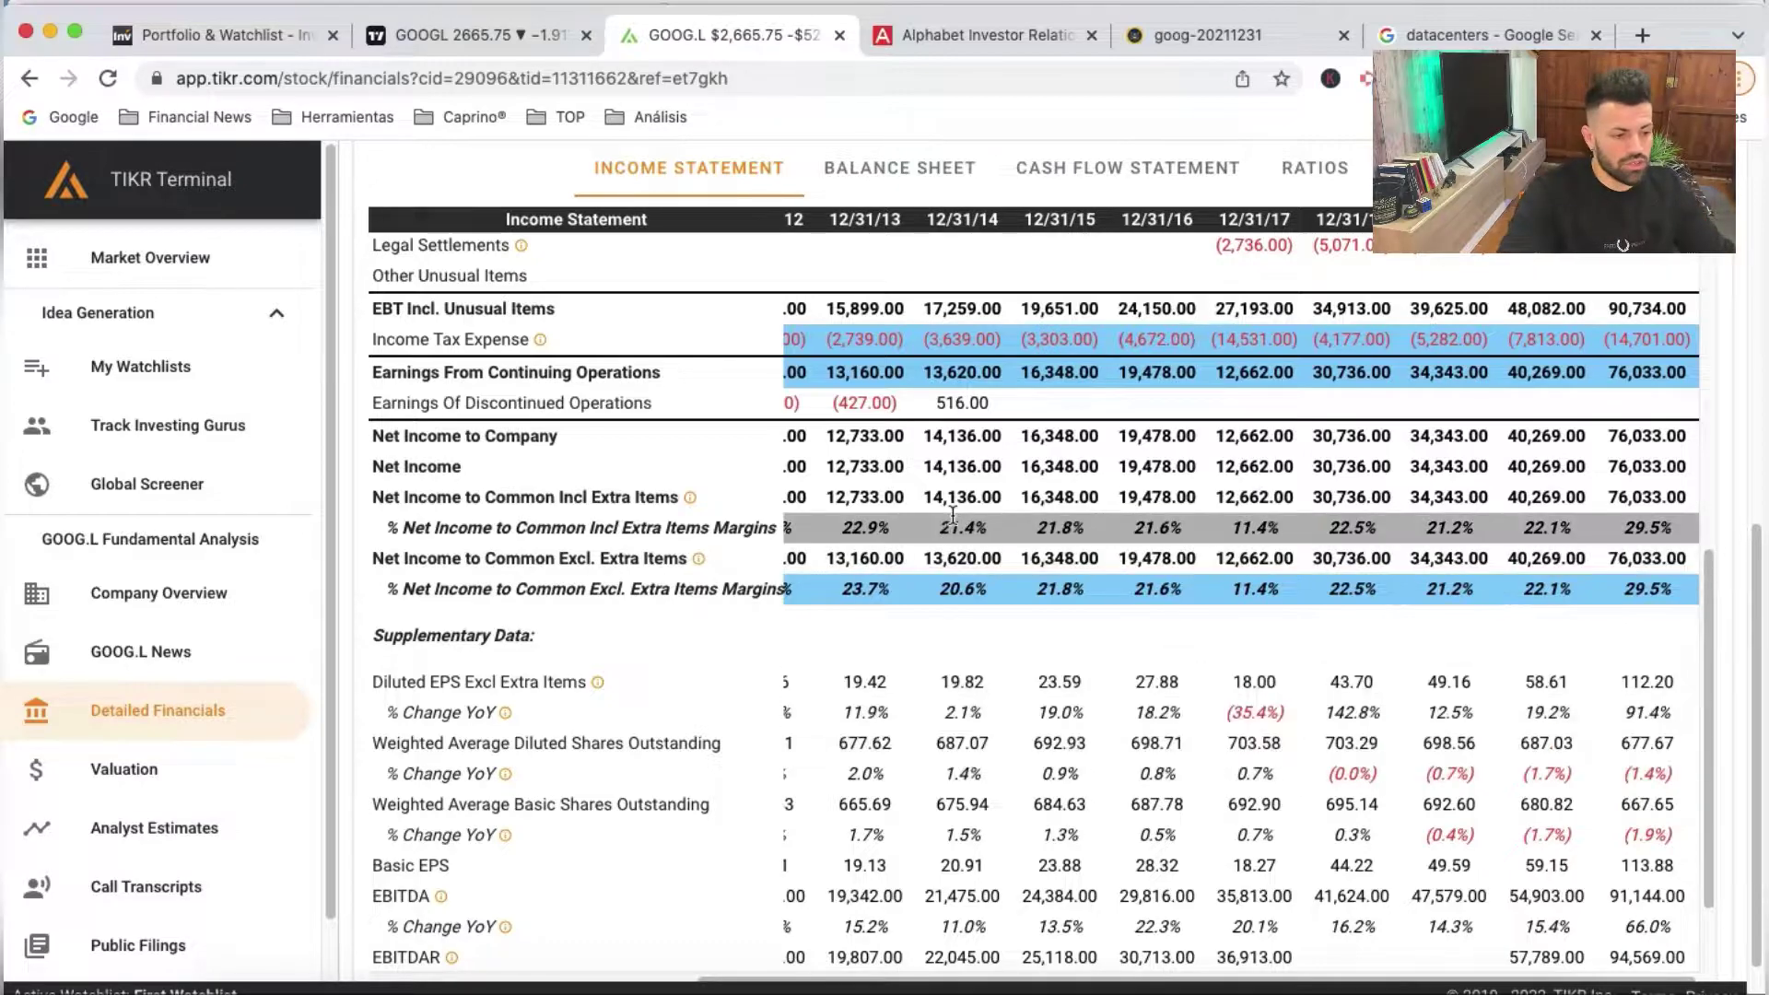
scroll(1152, 405, "up", 6)
scroll(1146, 414, "up", 2)
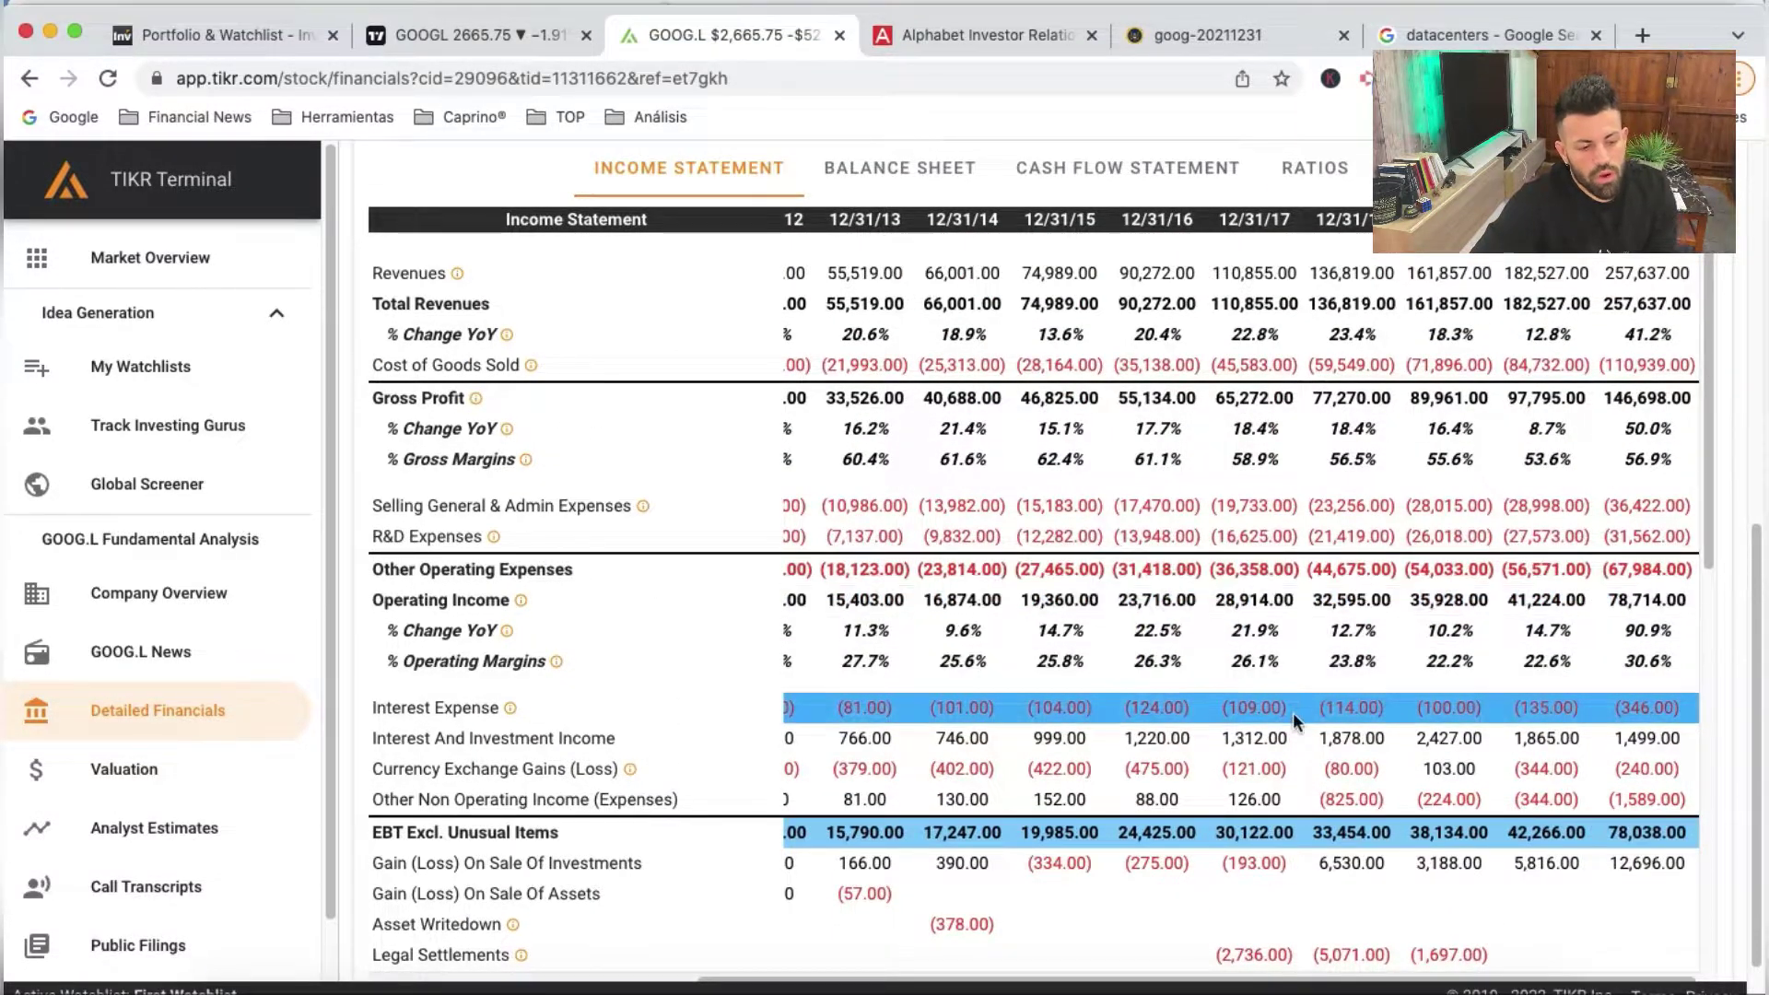
scroll(1334, 499, "up", 3)
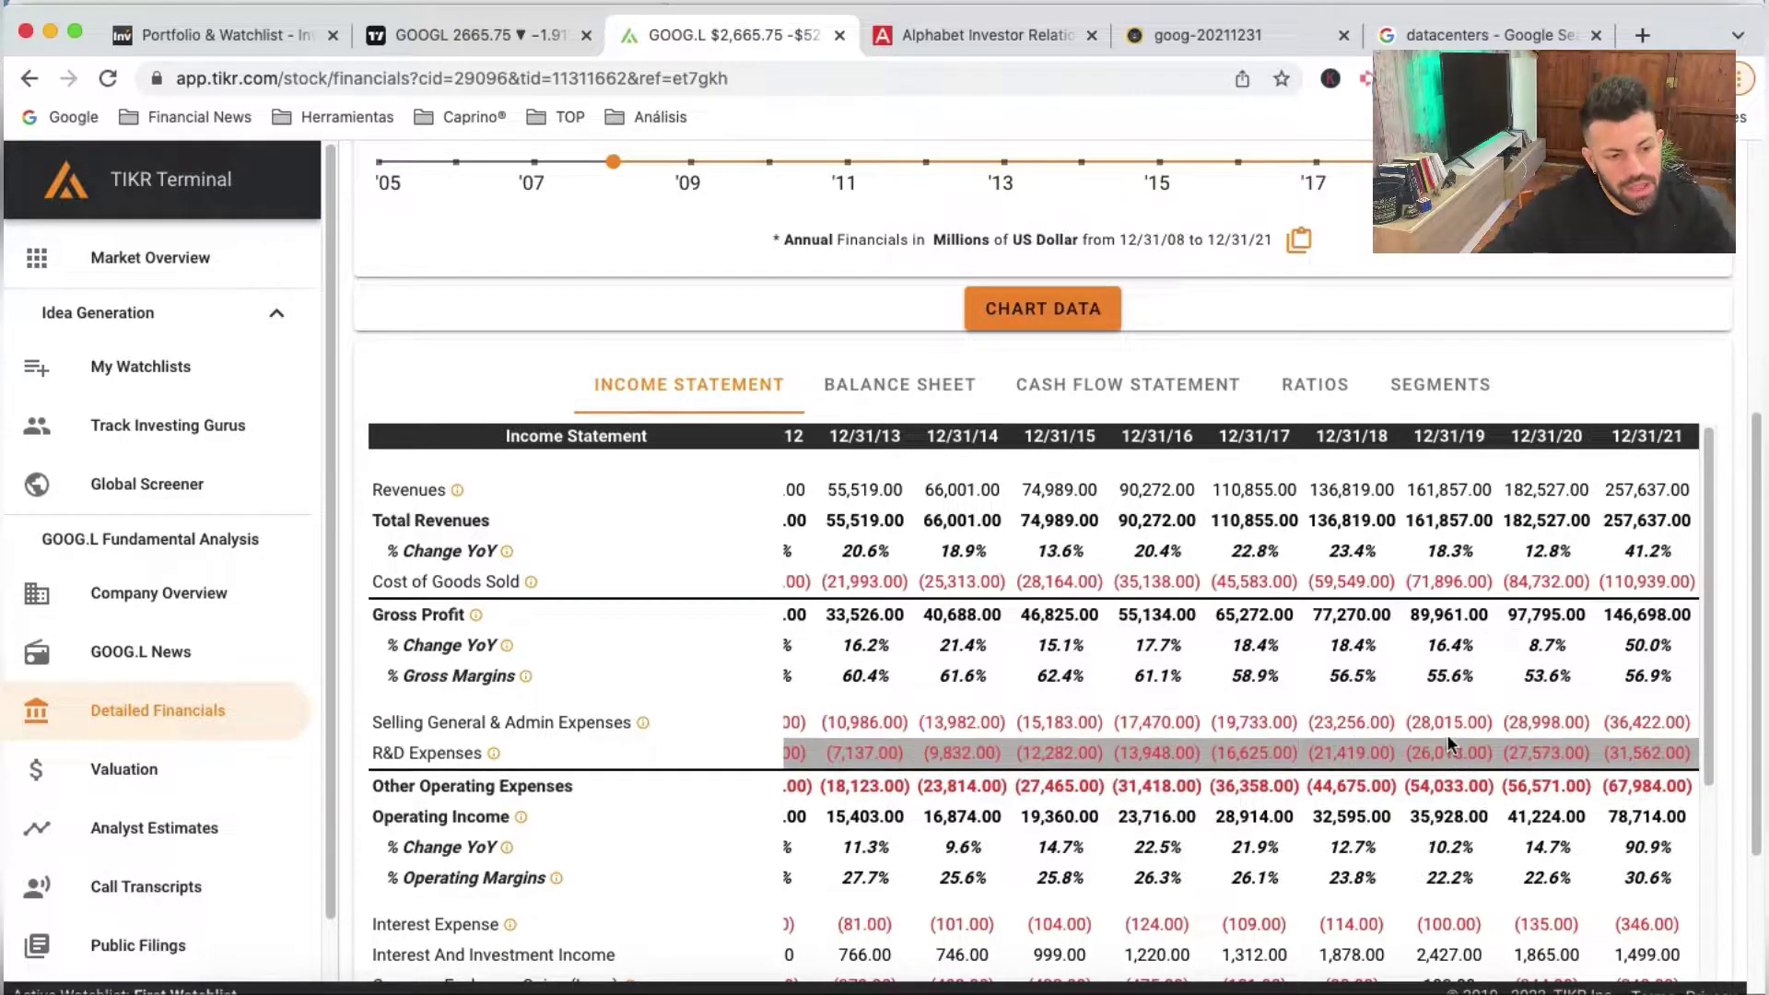
scroll(1143, 728, "down", 5)
scroll(1119, 691, "down", 1)
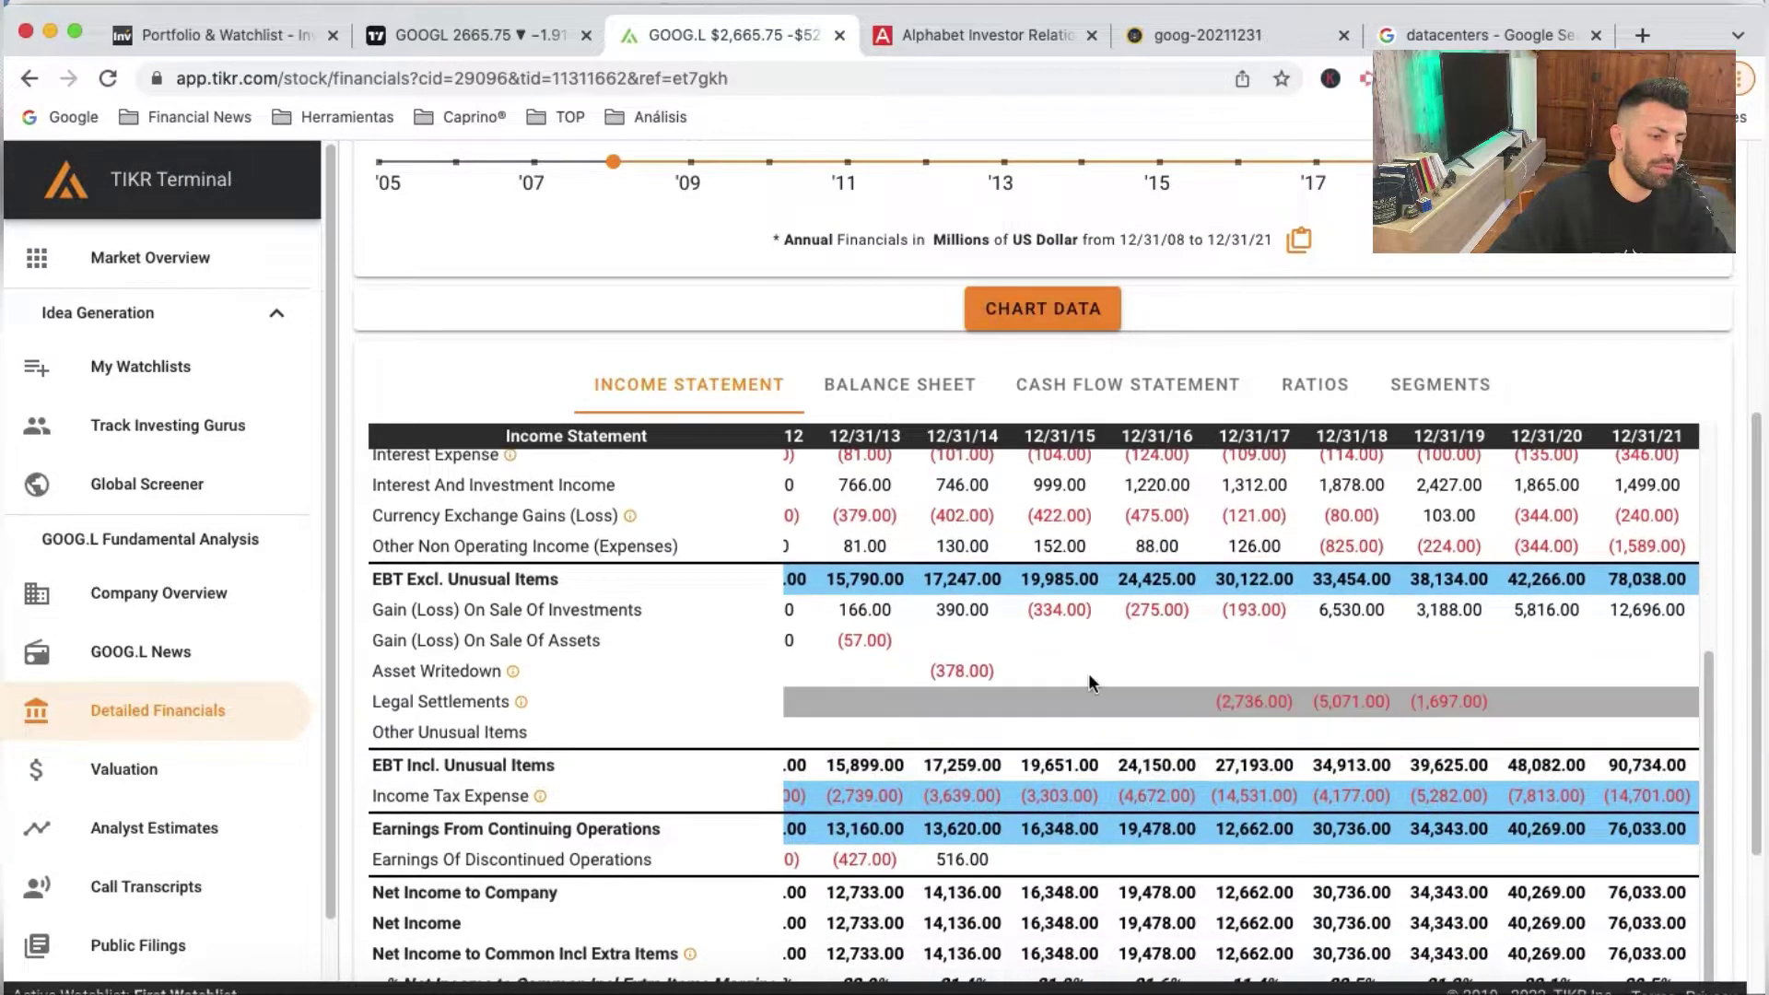
scroll(1082, 803, "down", 5)
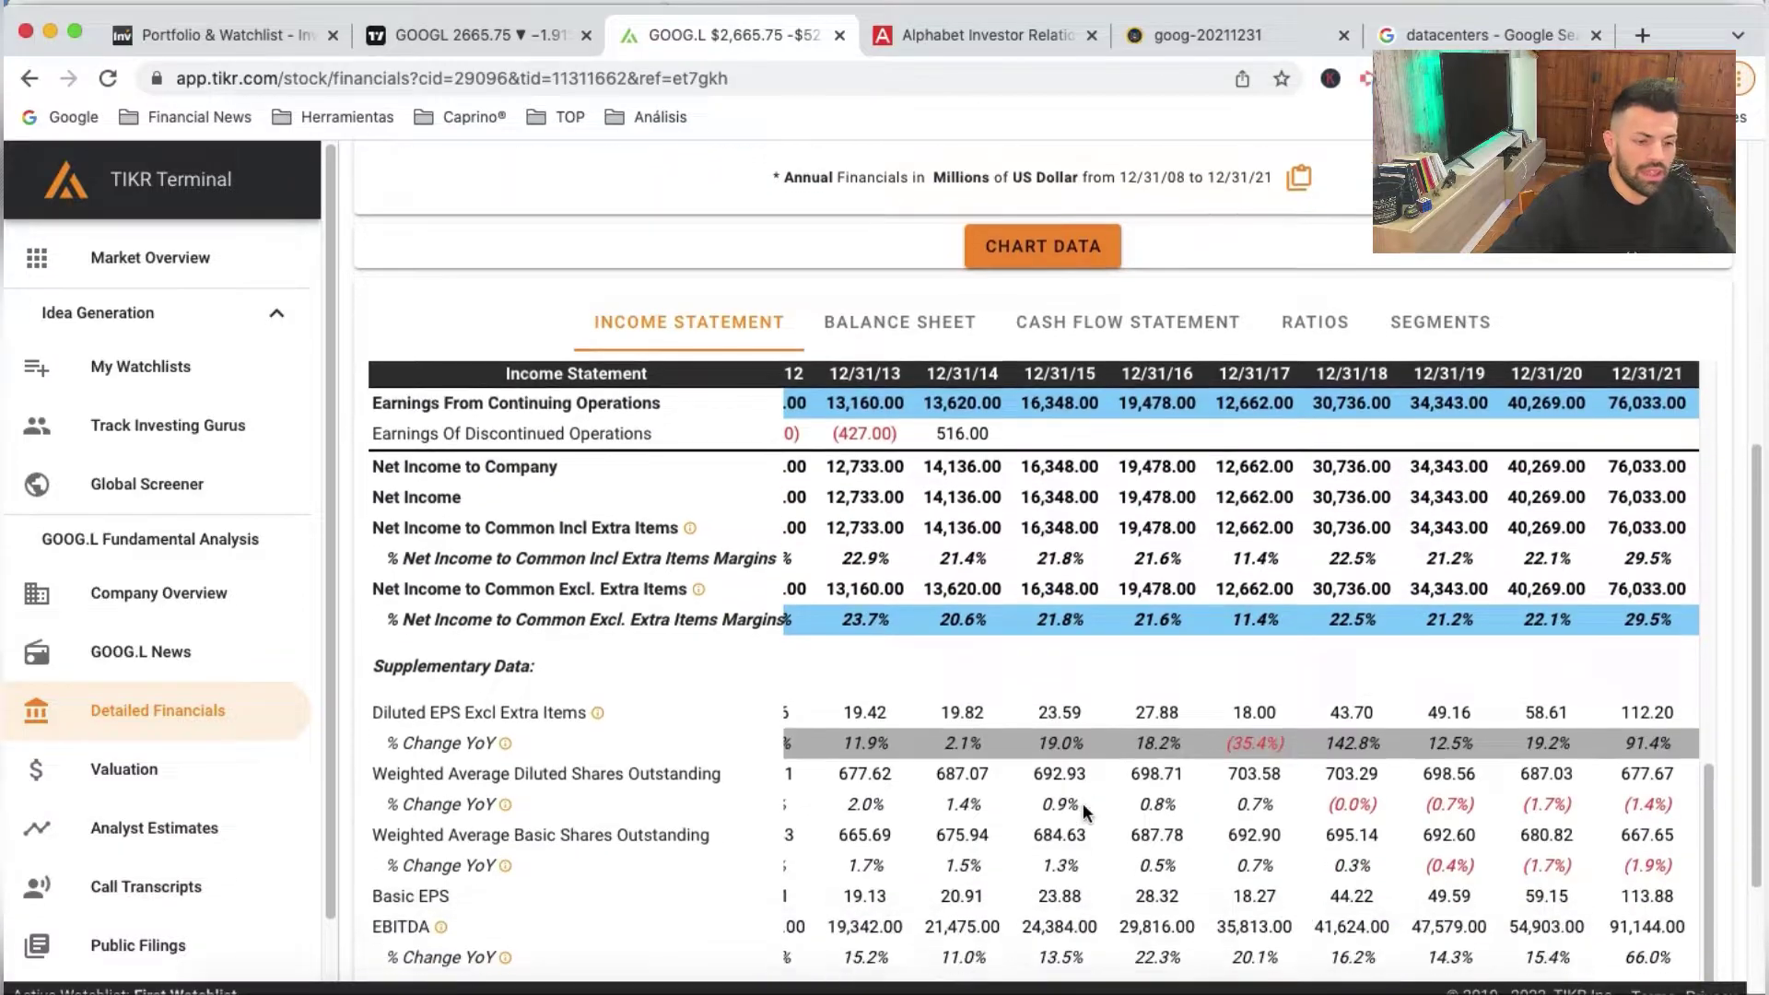
left_click(1127, 325)
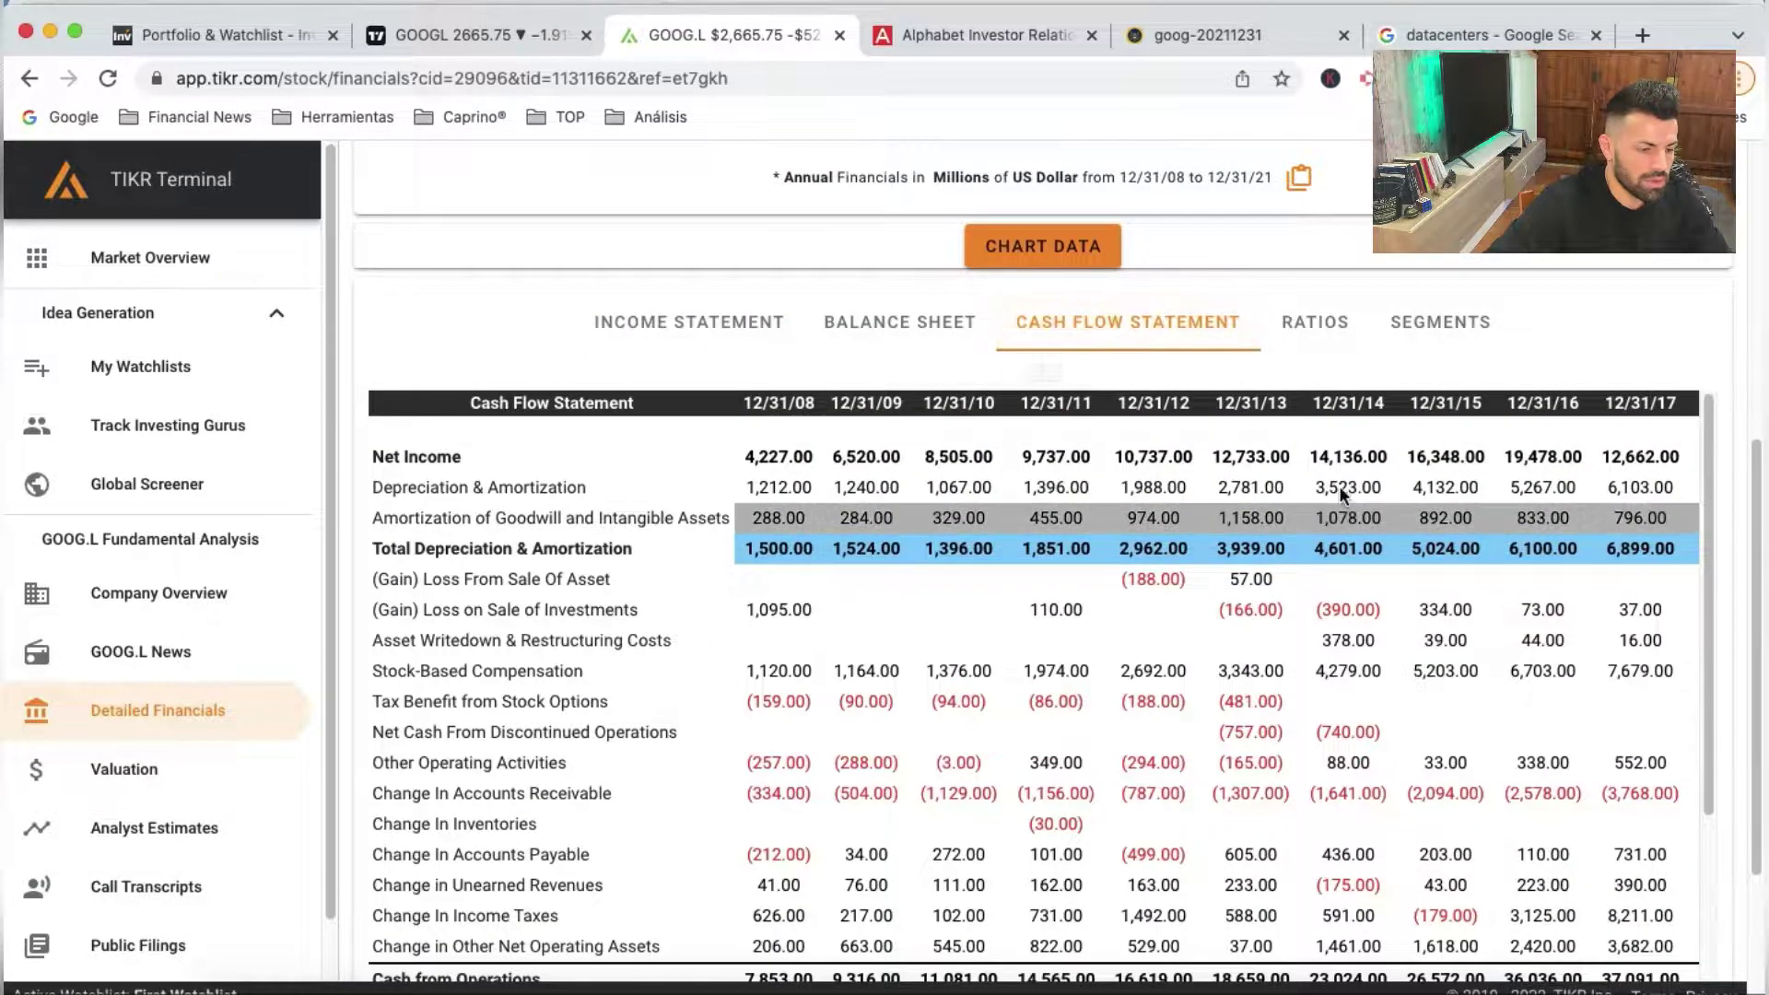
scroll(1602, 538, "up", 1)
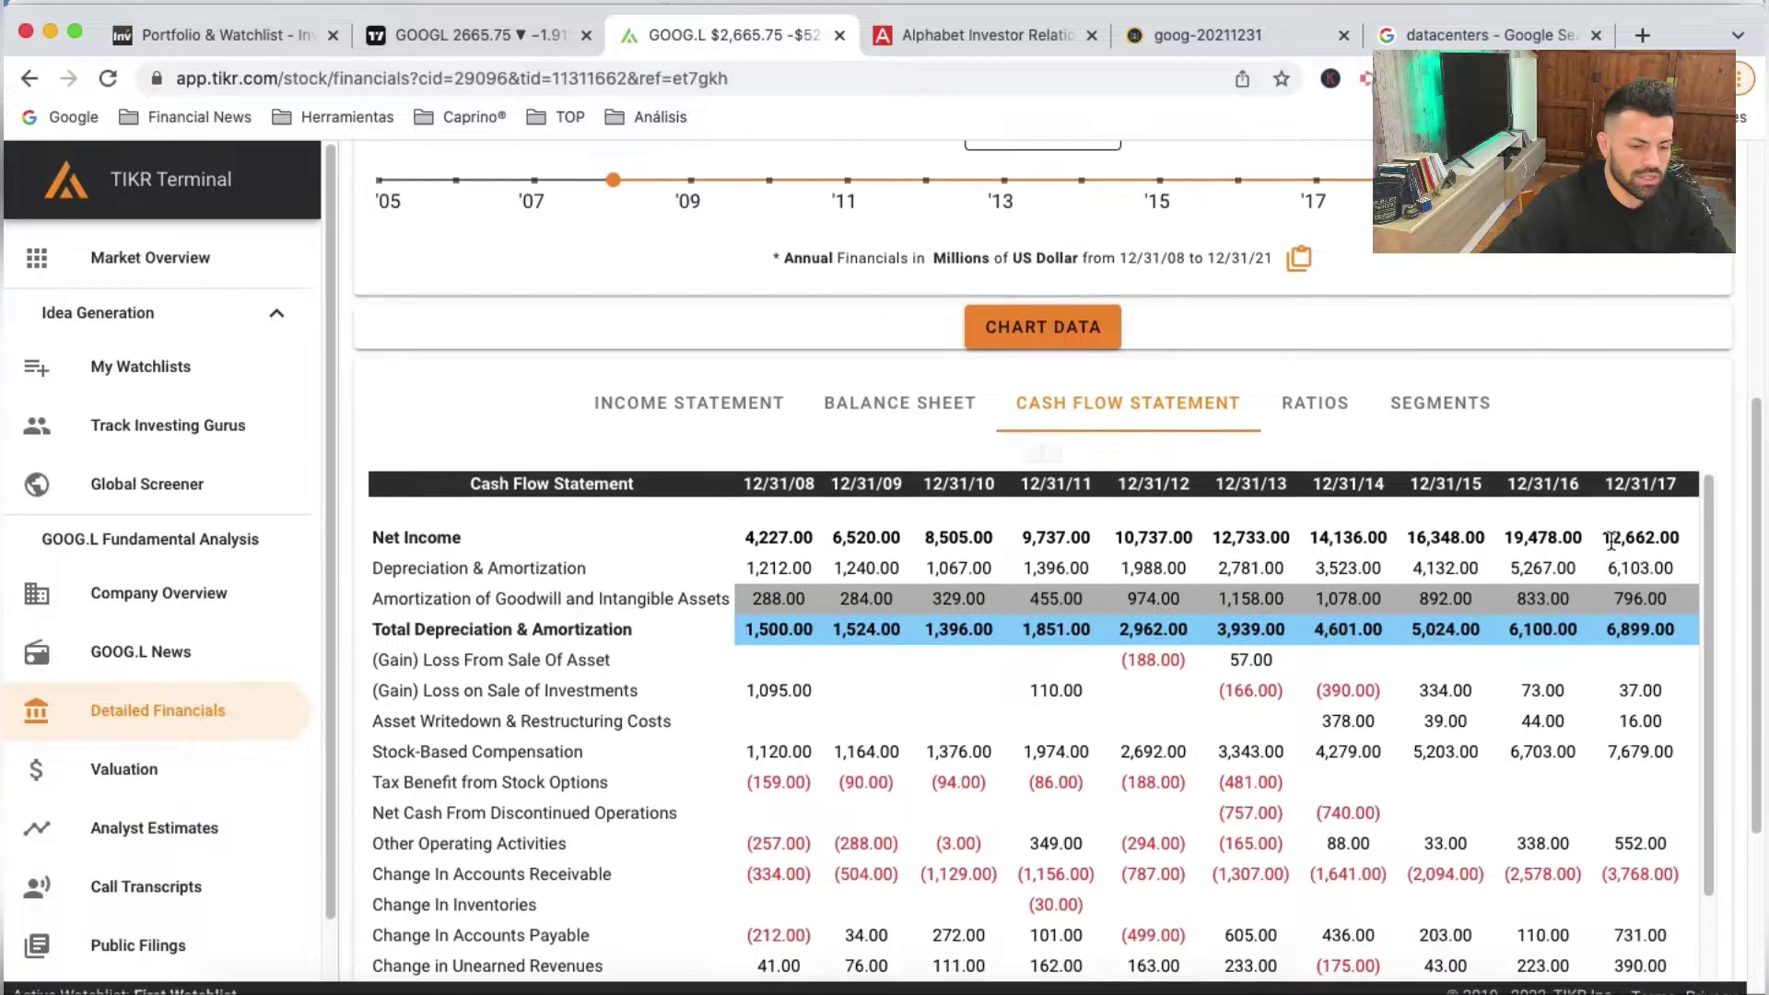
scroll(1622, 590, "right", 3)
scroll(1642, 637, "right", 1)
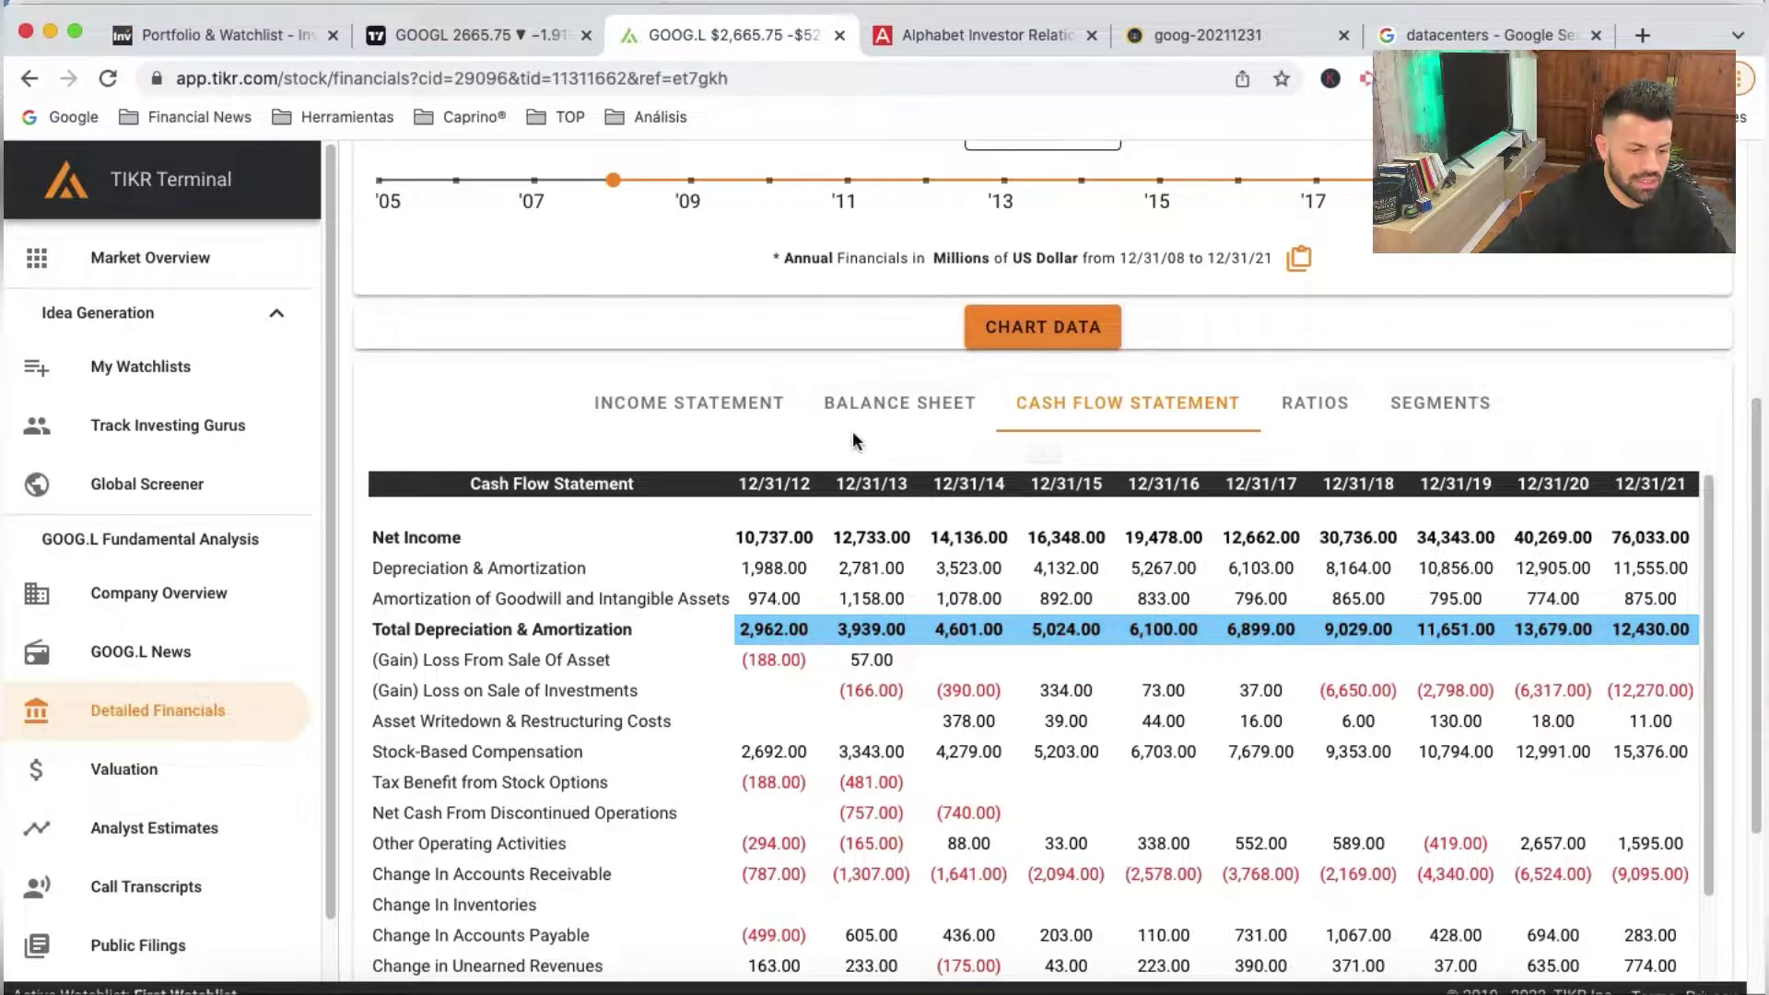
left_click(742, 407)
scroll(892, 665, "down", 2)
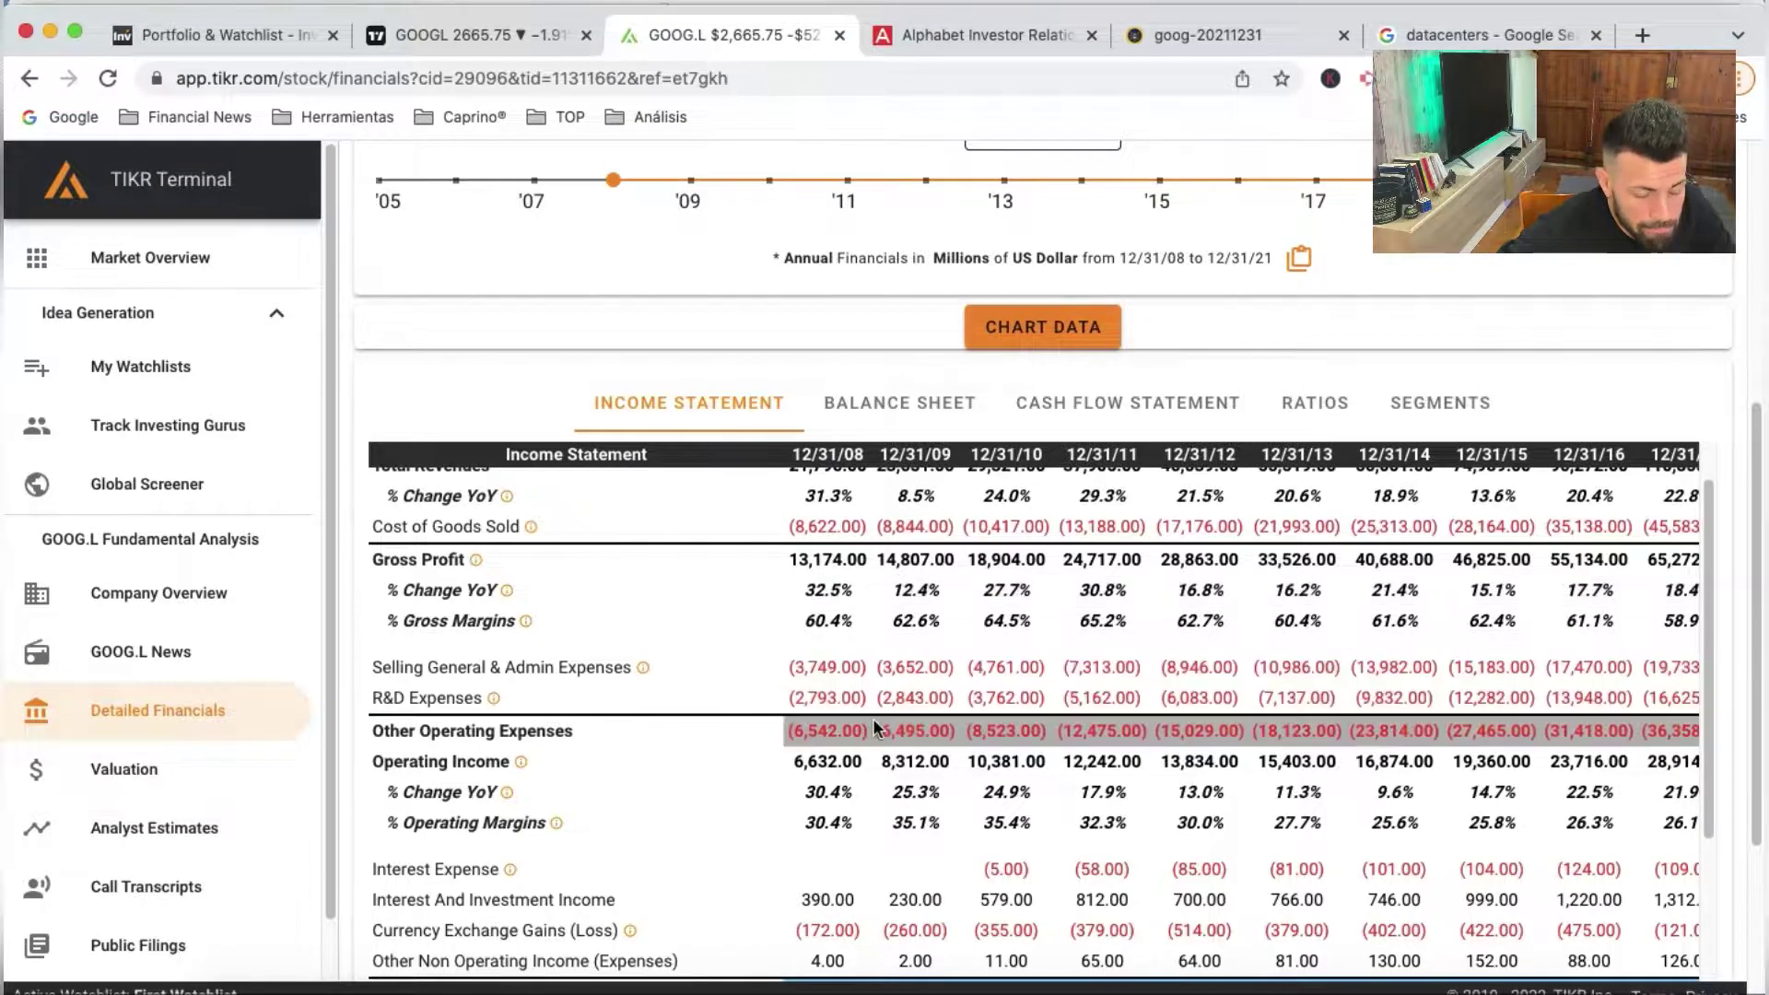
scroll(899, 682, "right", 1)
scroll(912, 710, "right", 2)
scroll(926, 737, "right", 2)
scroll(931, 751, "right", 1)
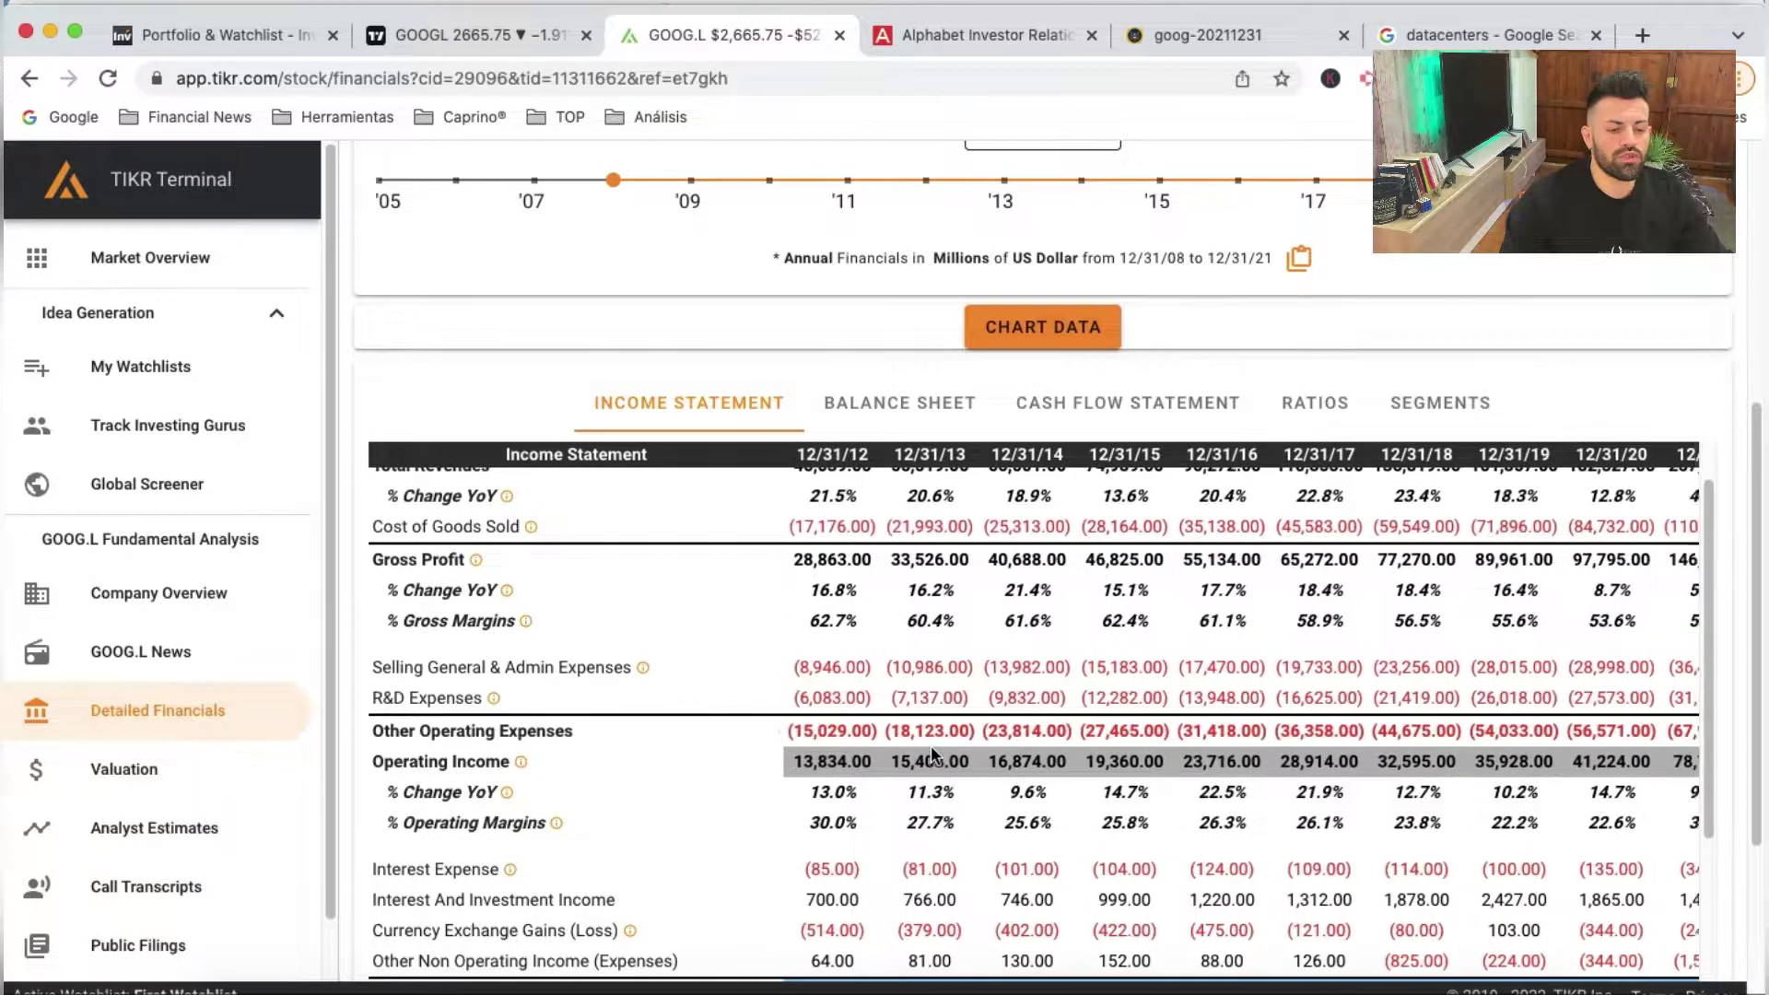
scroll(931, 752, "right", 1)
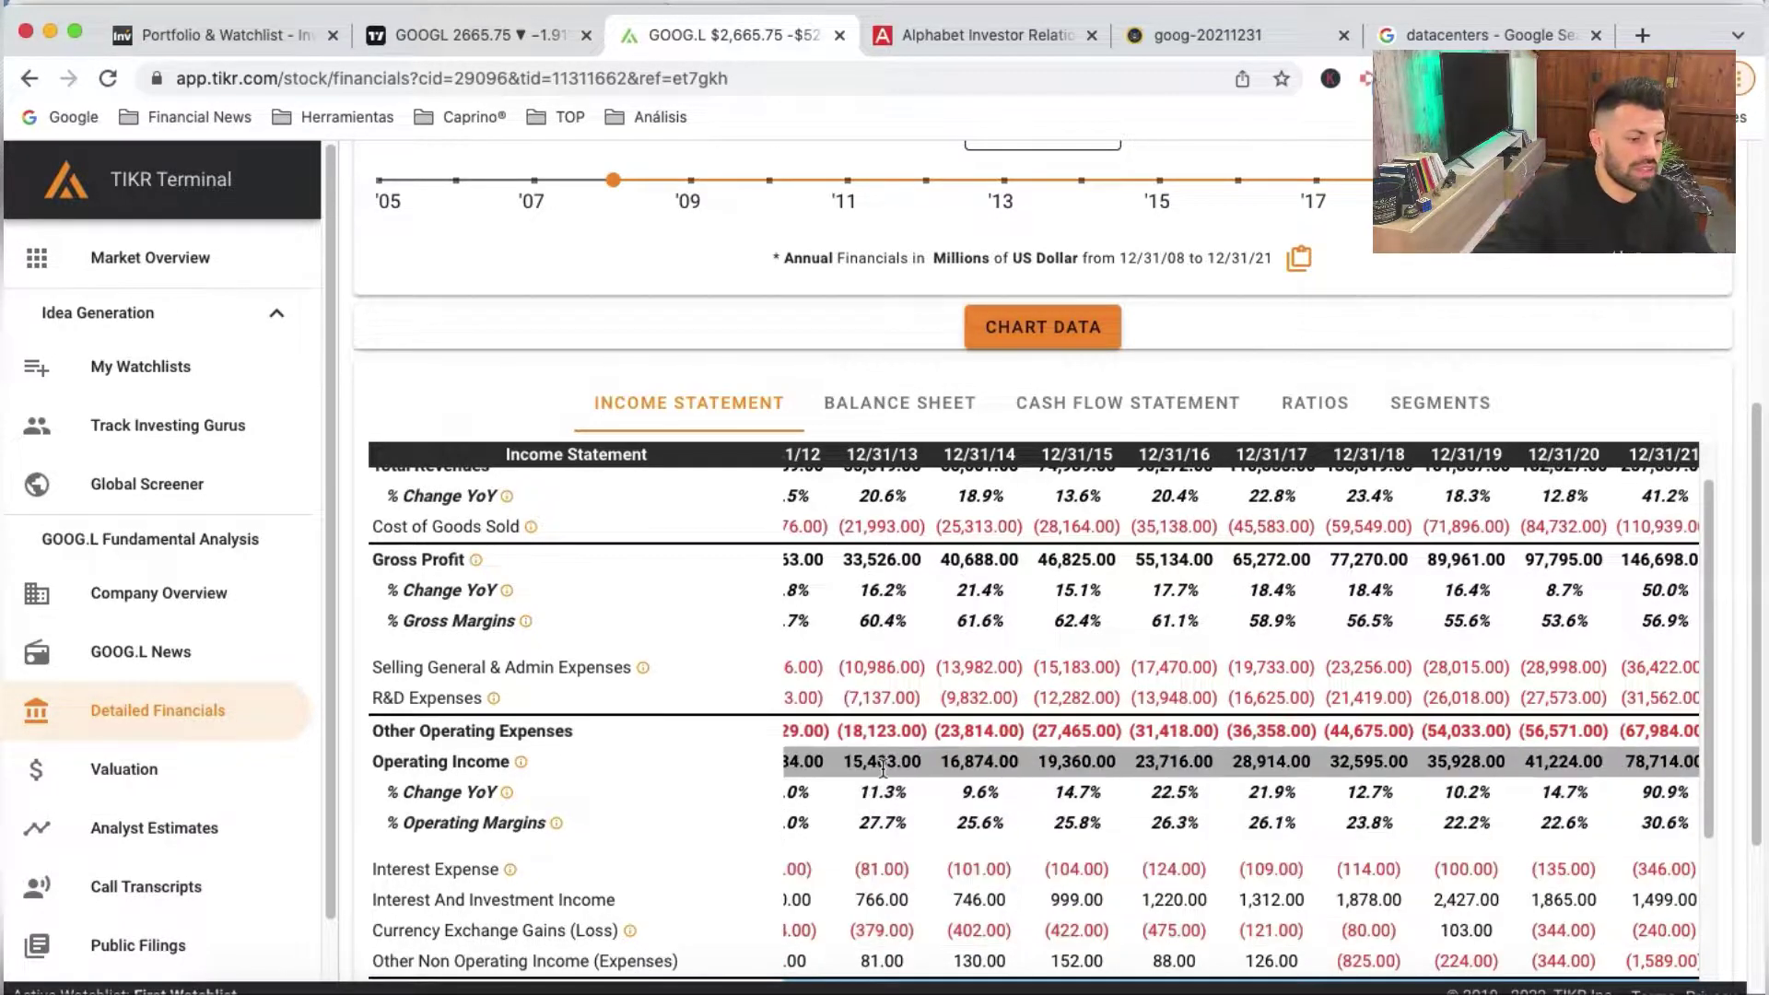
left_click(882, 763)
scroll(1006, 777, "right", 1)
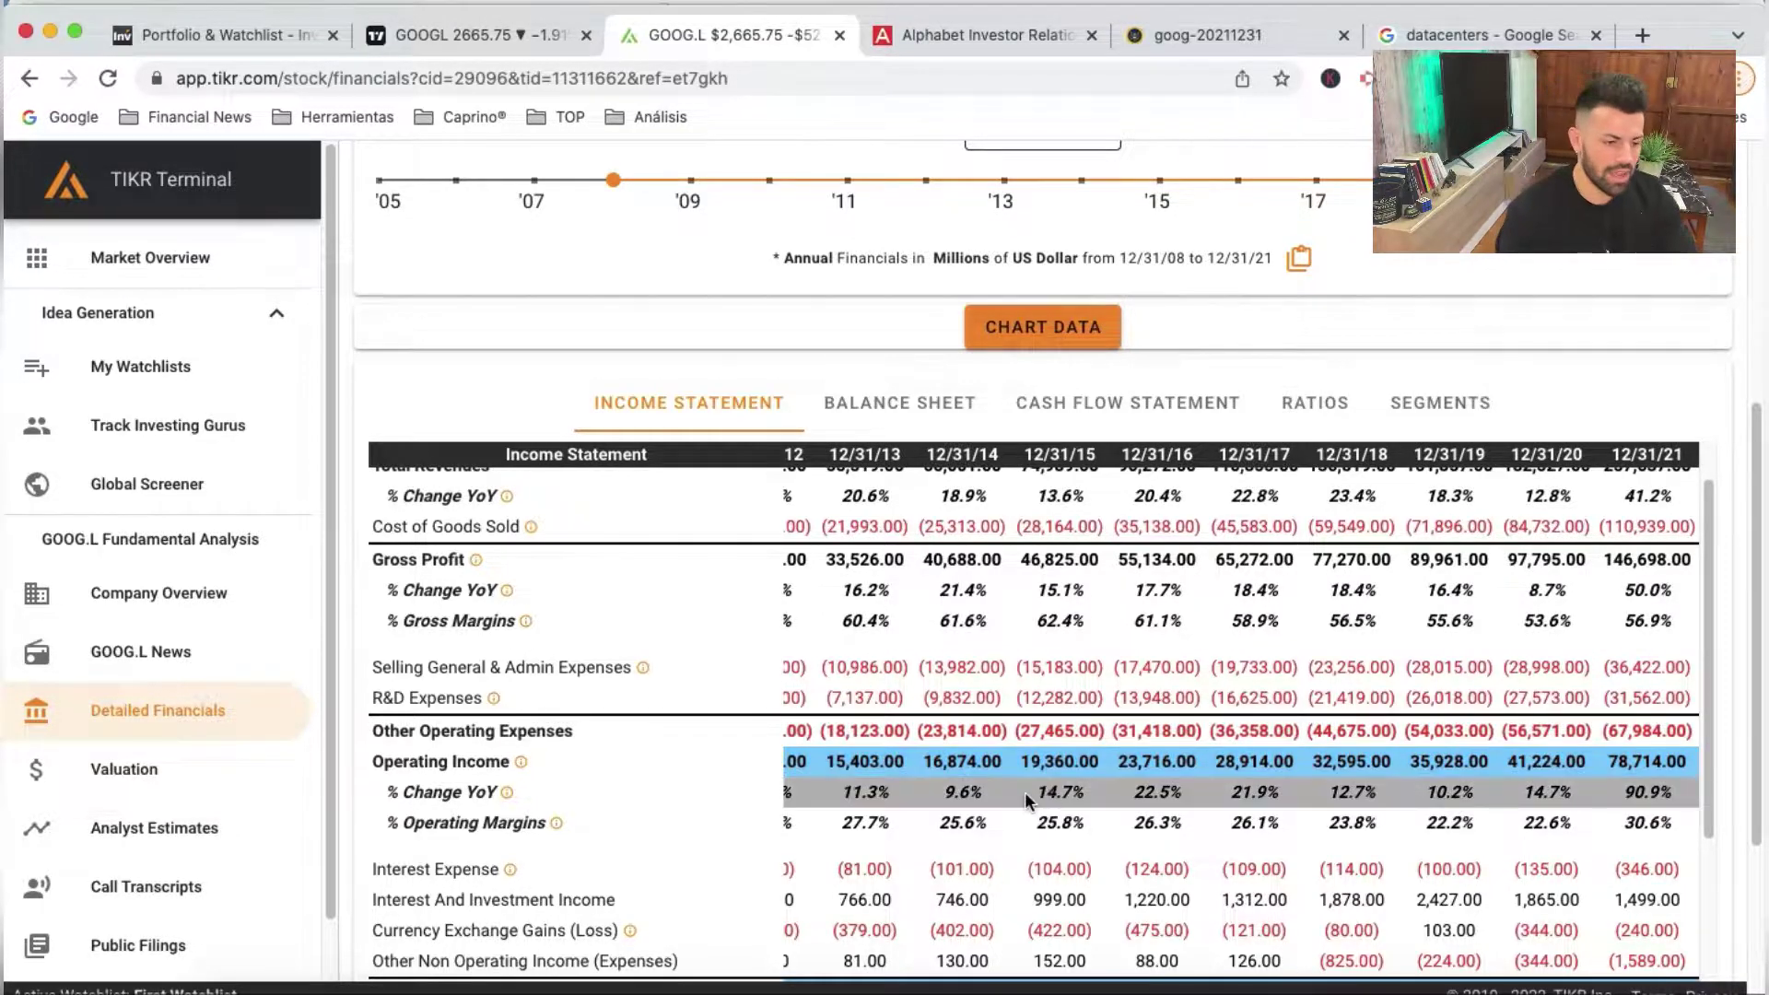
scroll(1007, 778, "down", 3)
scroll(1014, 788, "down", 3)
scroll(1021, 794, "down", 3)
scroll(1021, 800, "down", 3)
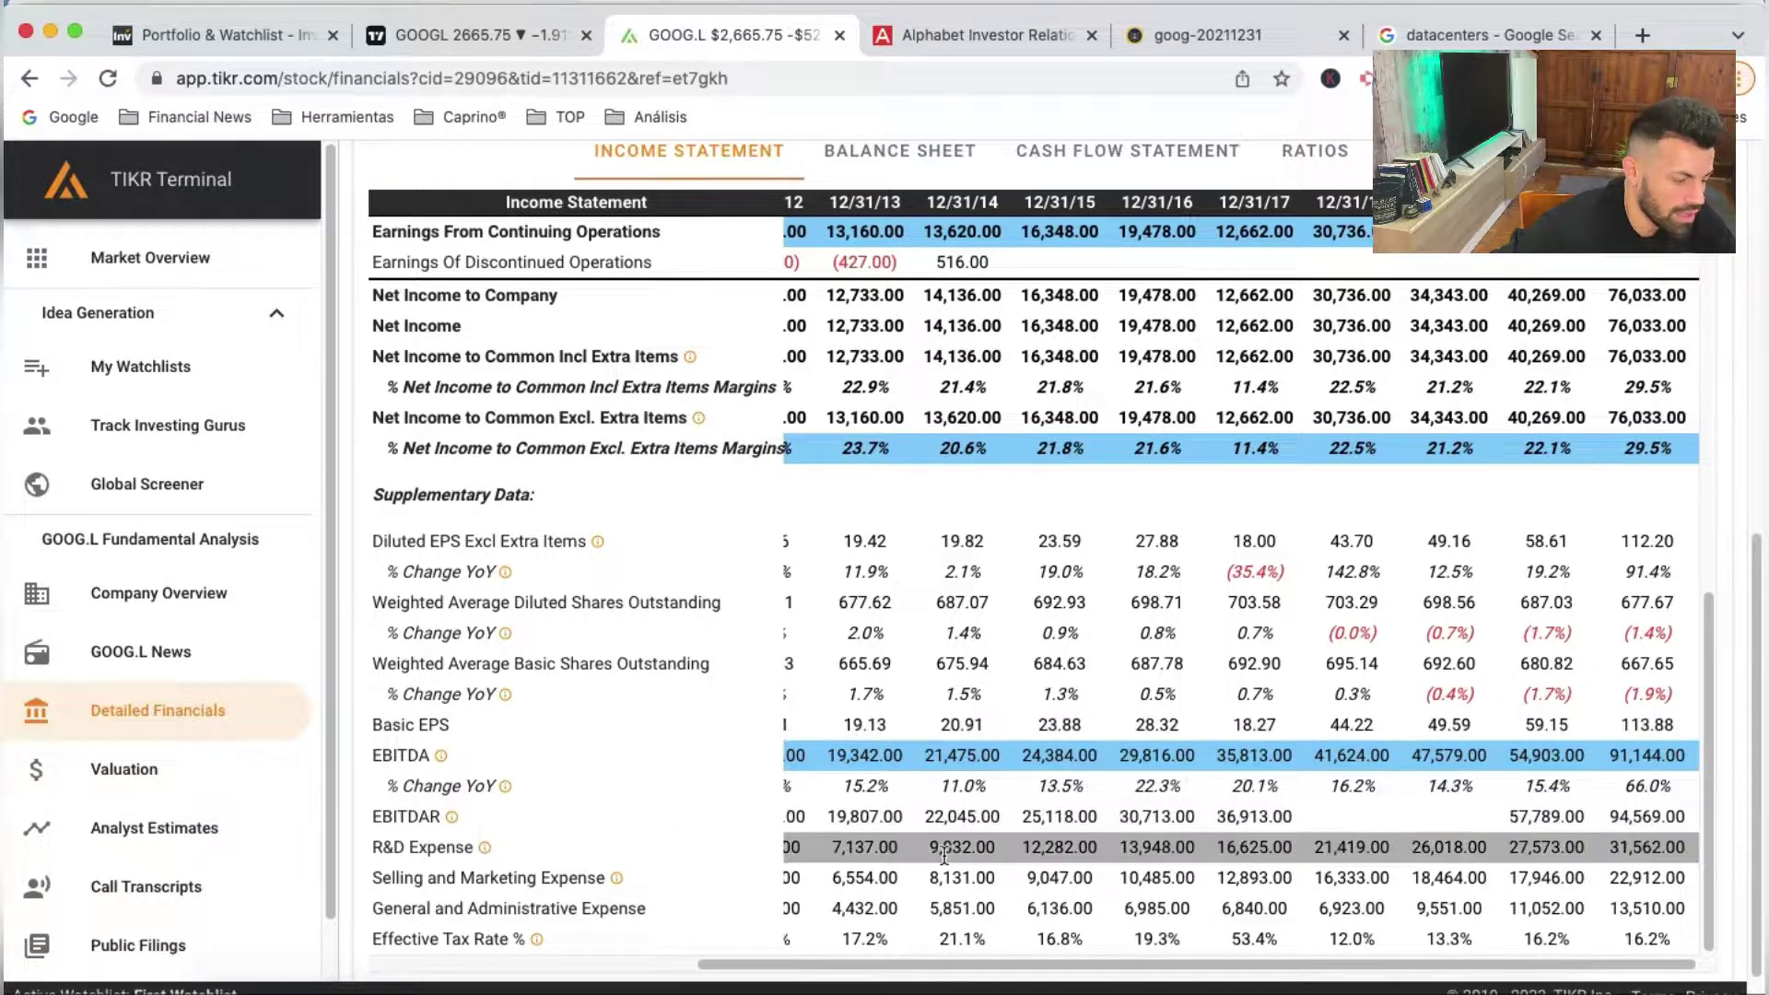
left_click(949, 938)
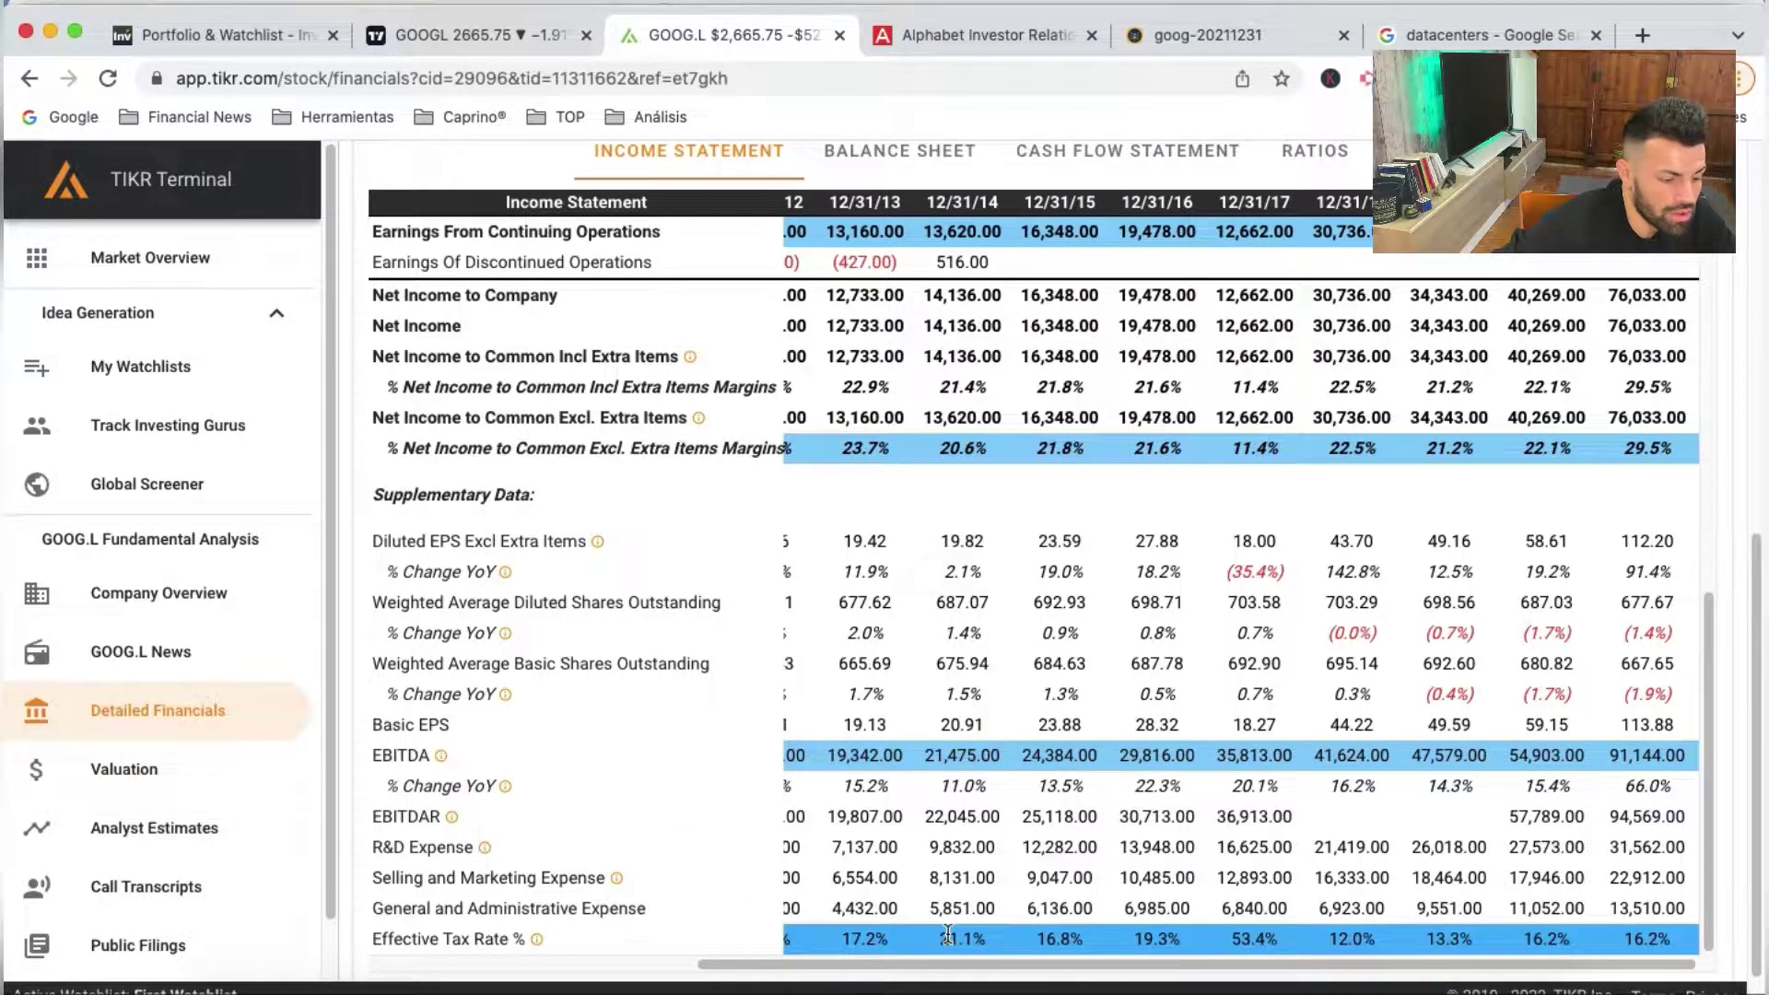
left_click(1008, 749)
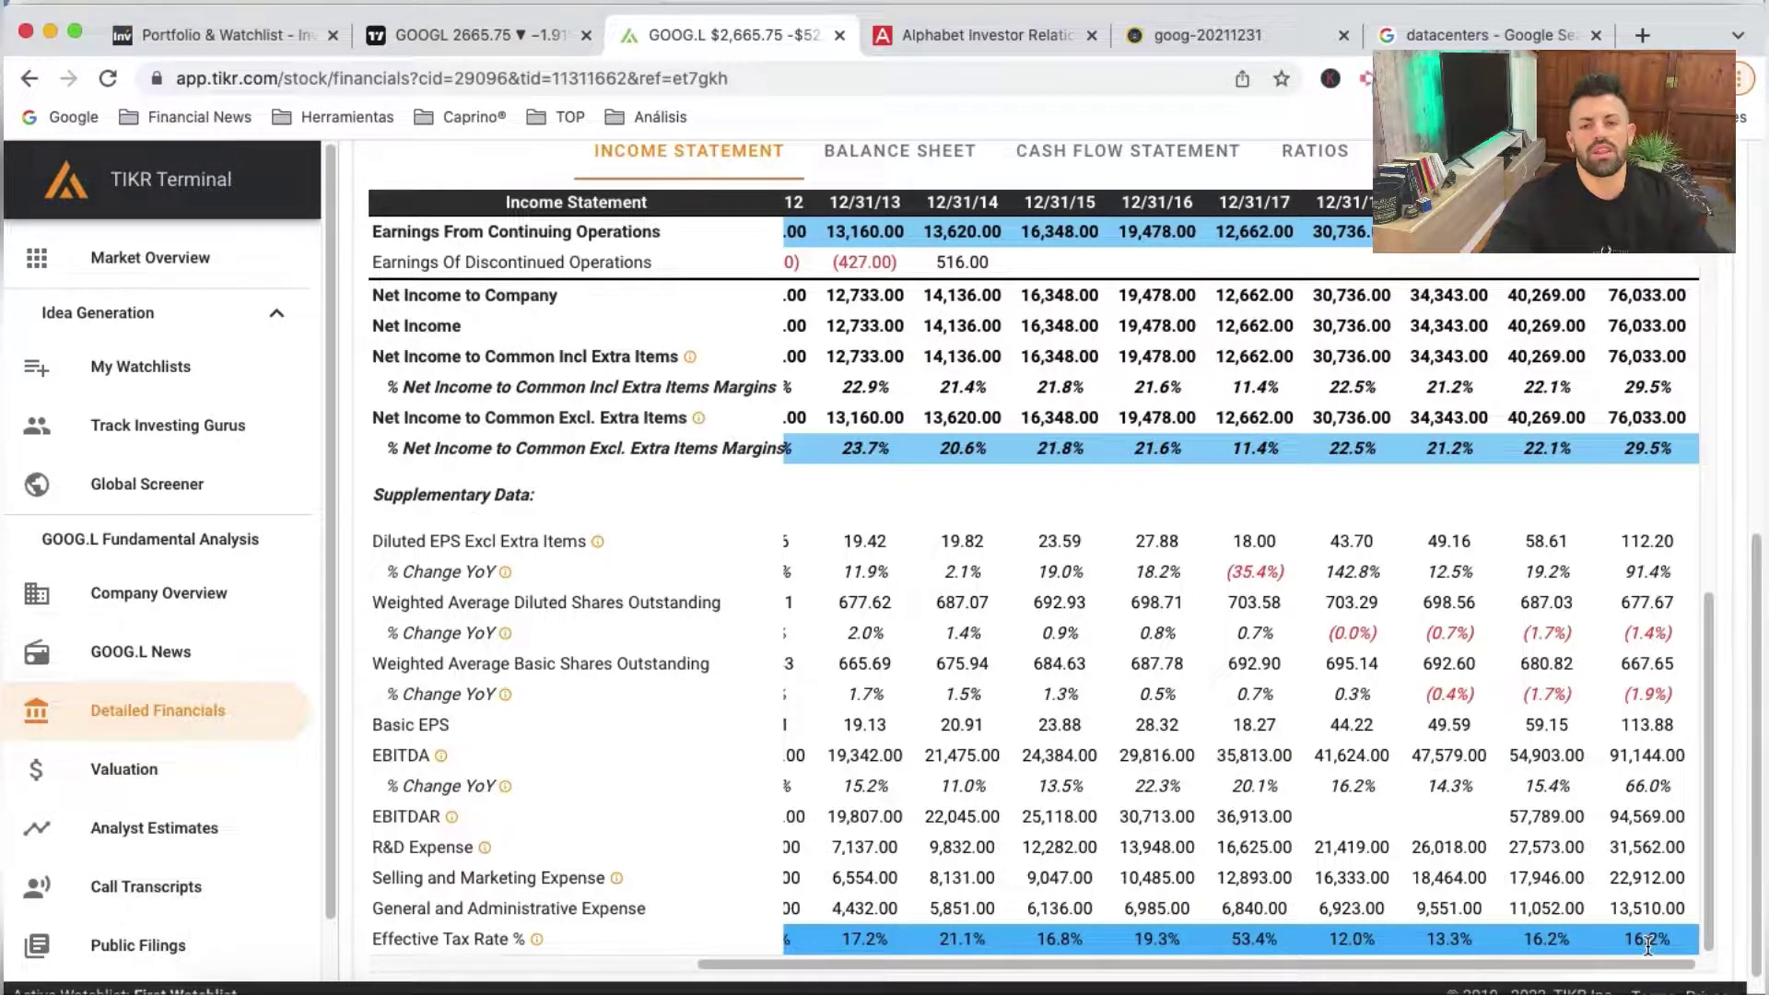
scroll(1647, 946, "up", 1)
scroll(1647, 947, "up", 6)
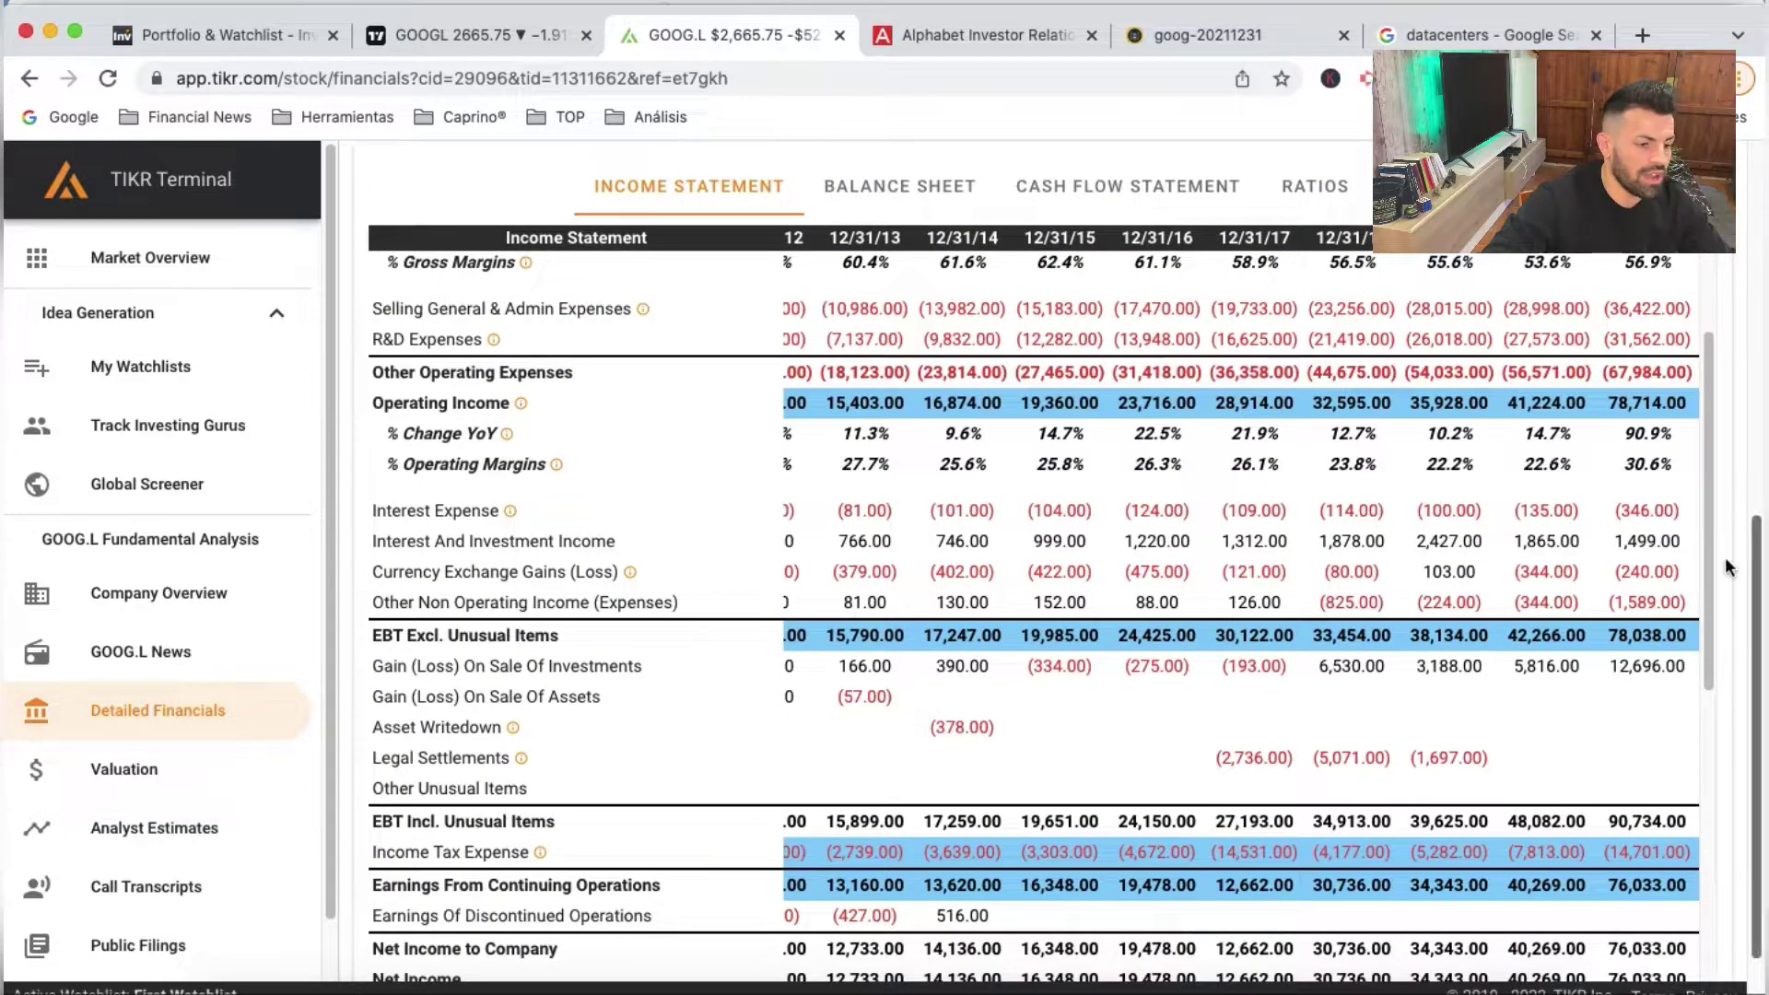
scroll(1384, 702, "down", 1)
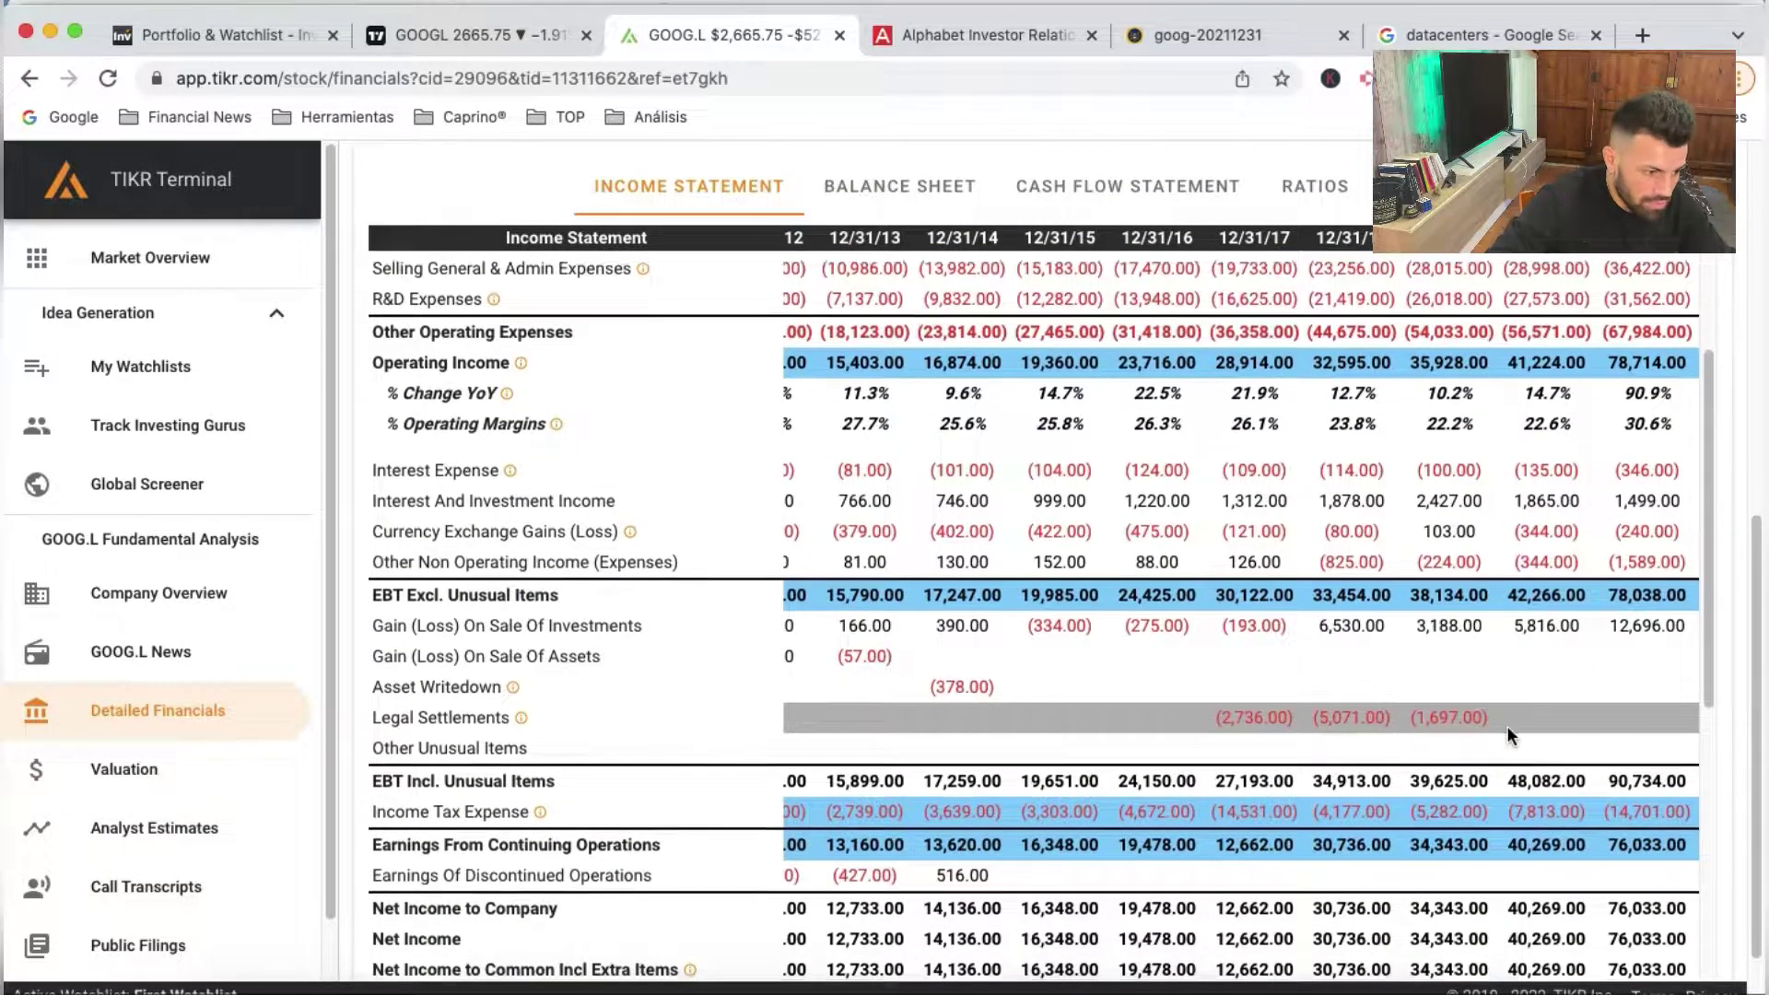
scroll(1507, 726, "down", 1)
left_click(1515, 807)
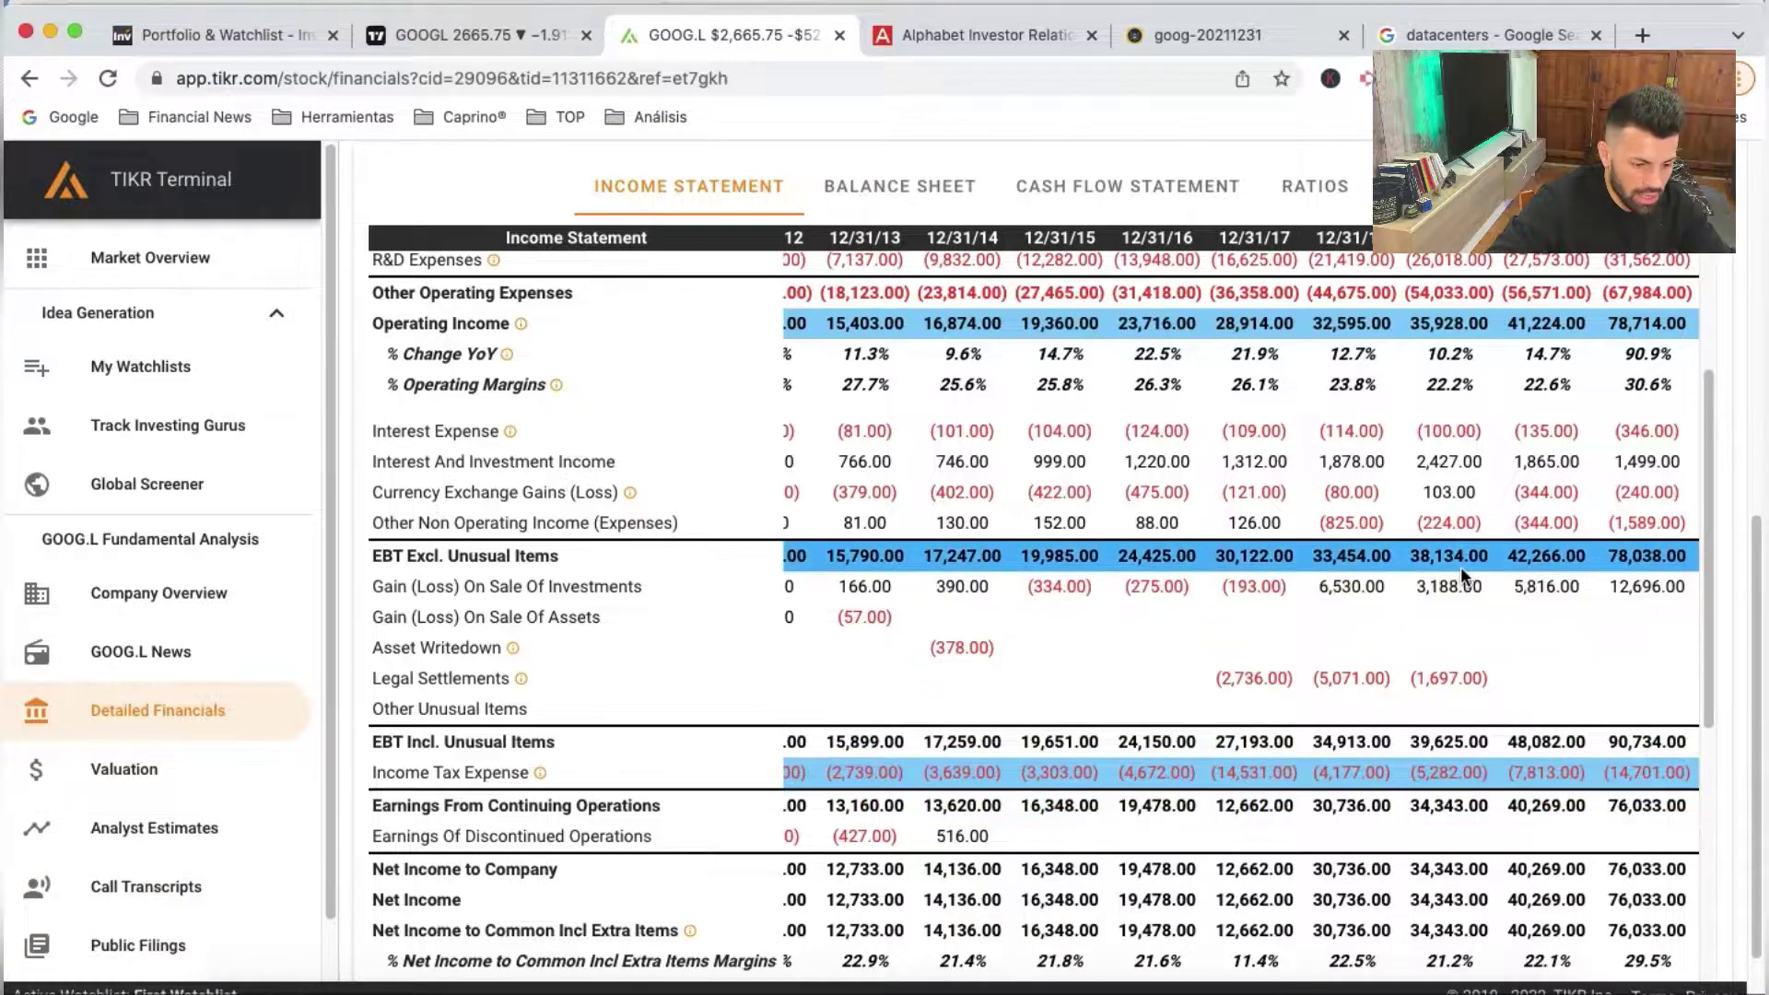
left_click(1461, 557)
left_click(1452, 324)
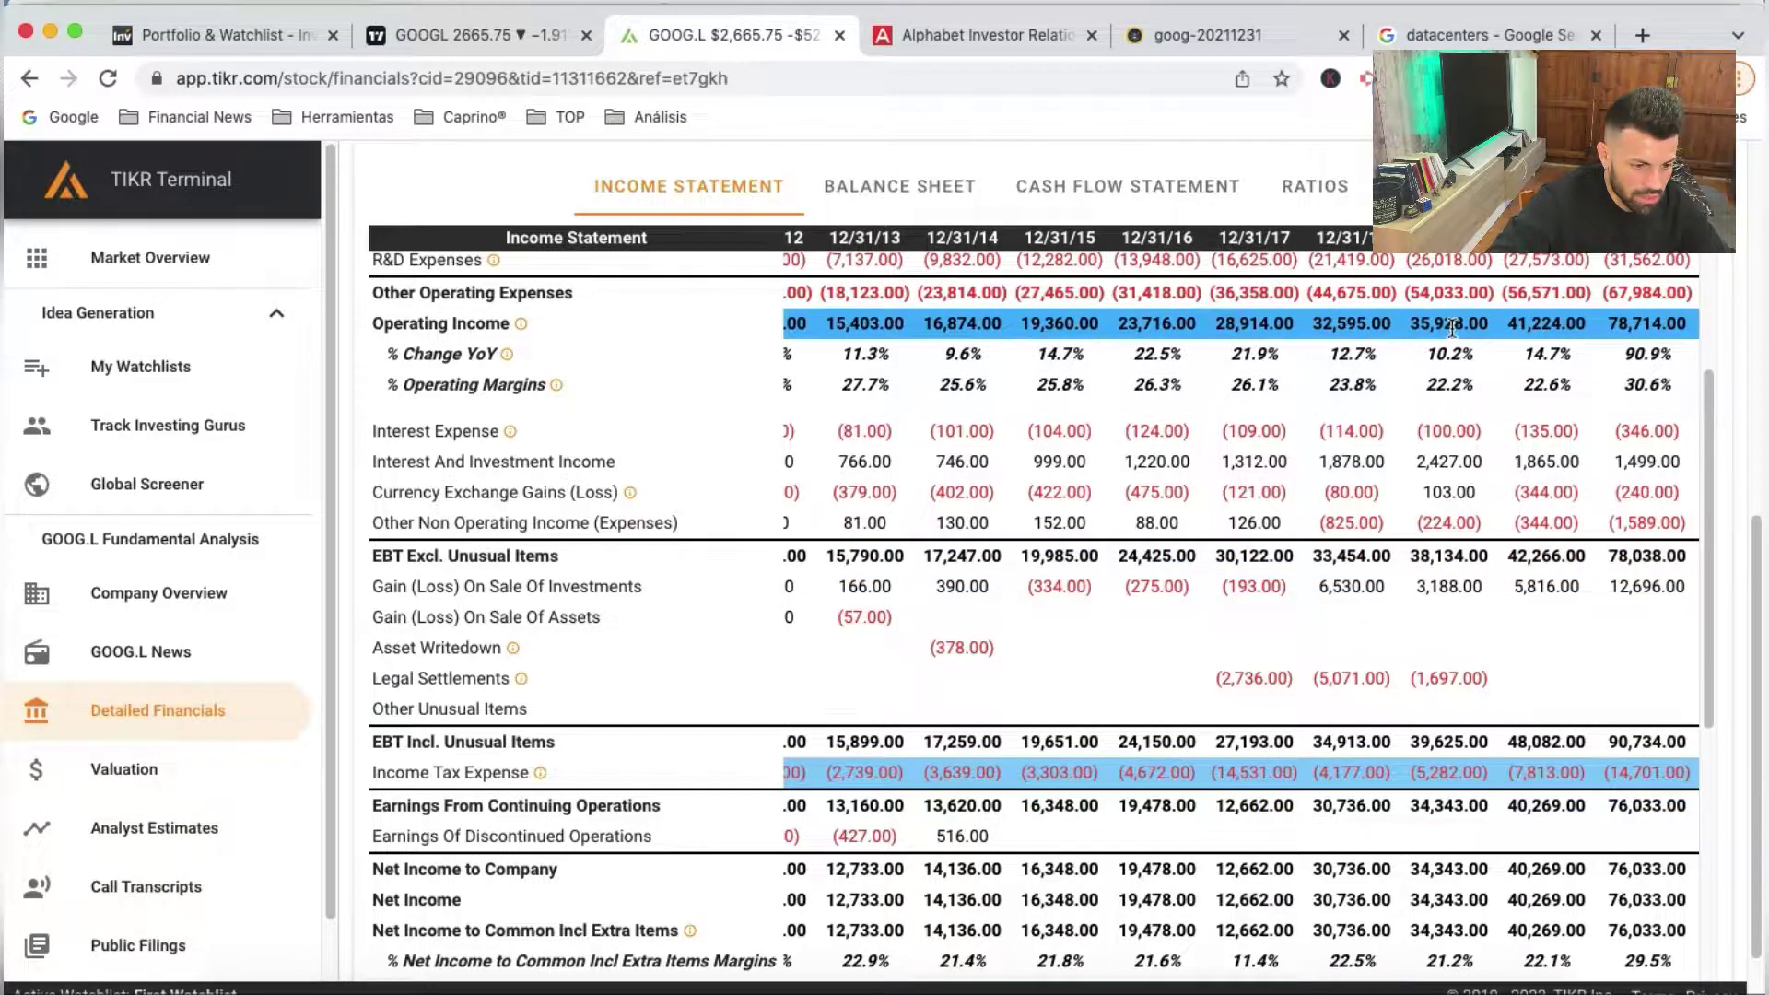
left_click(1596, 776)
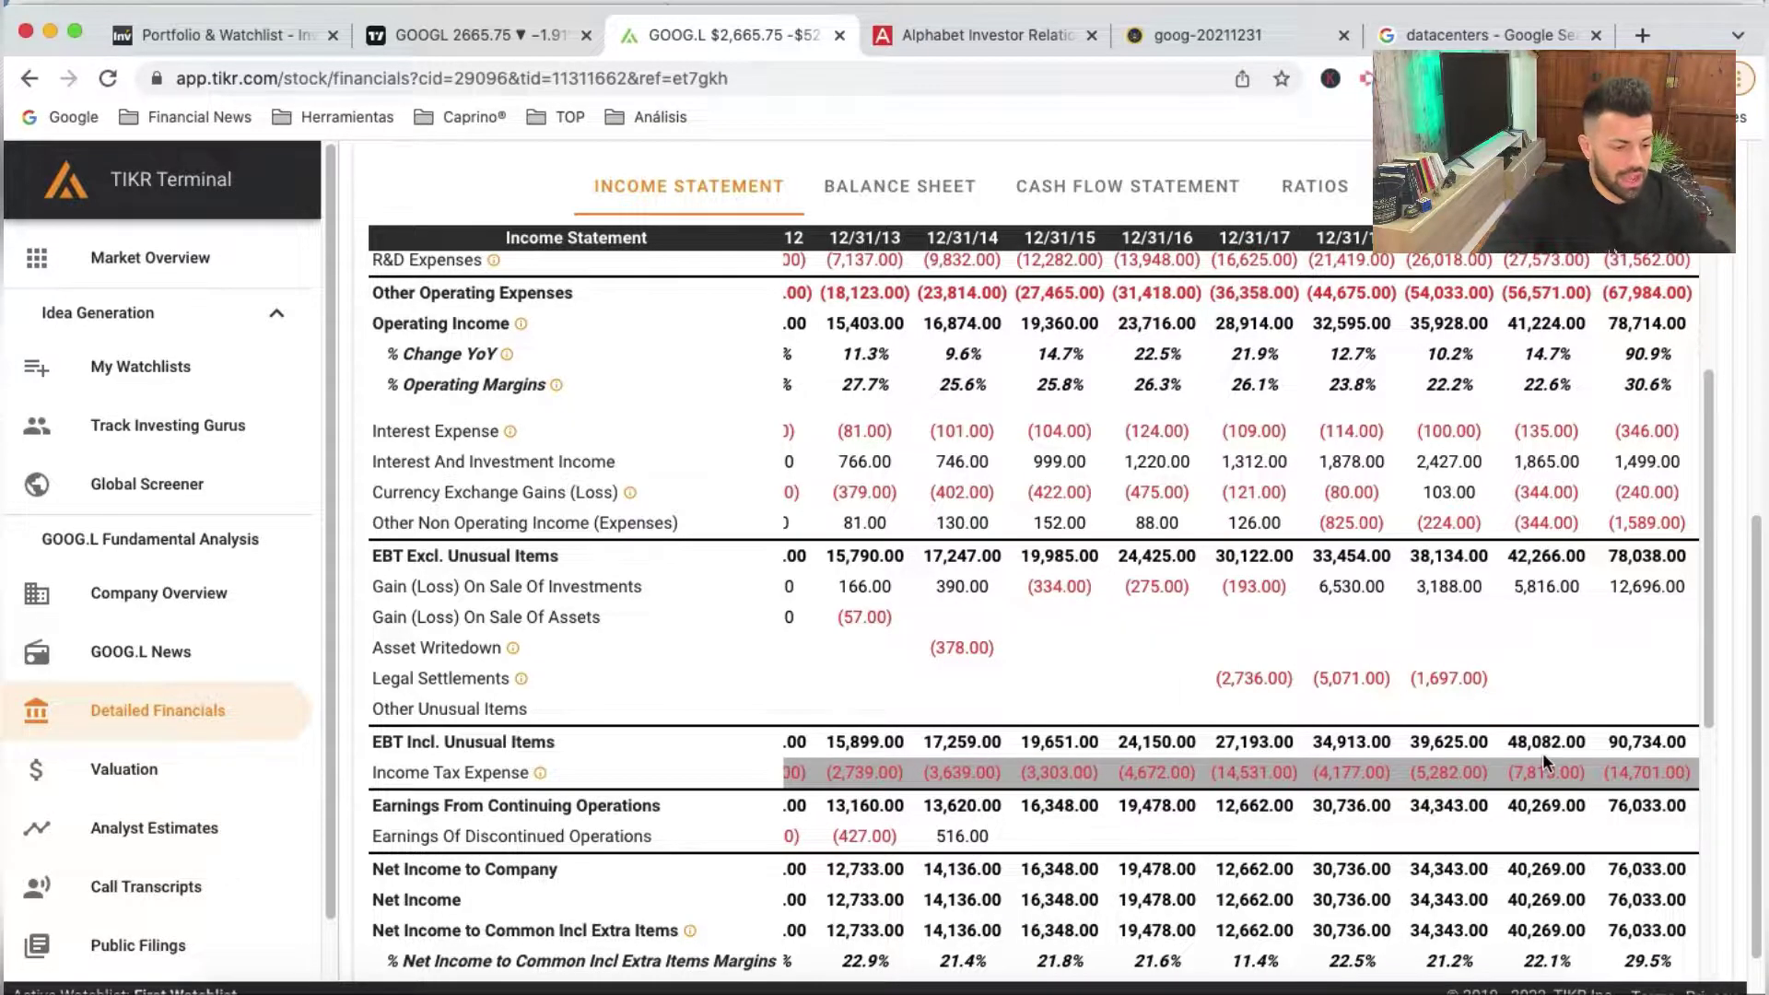
left_click(1628, 772)
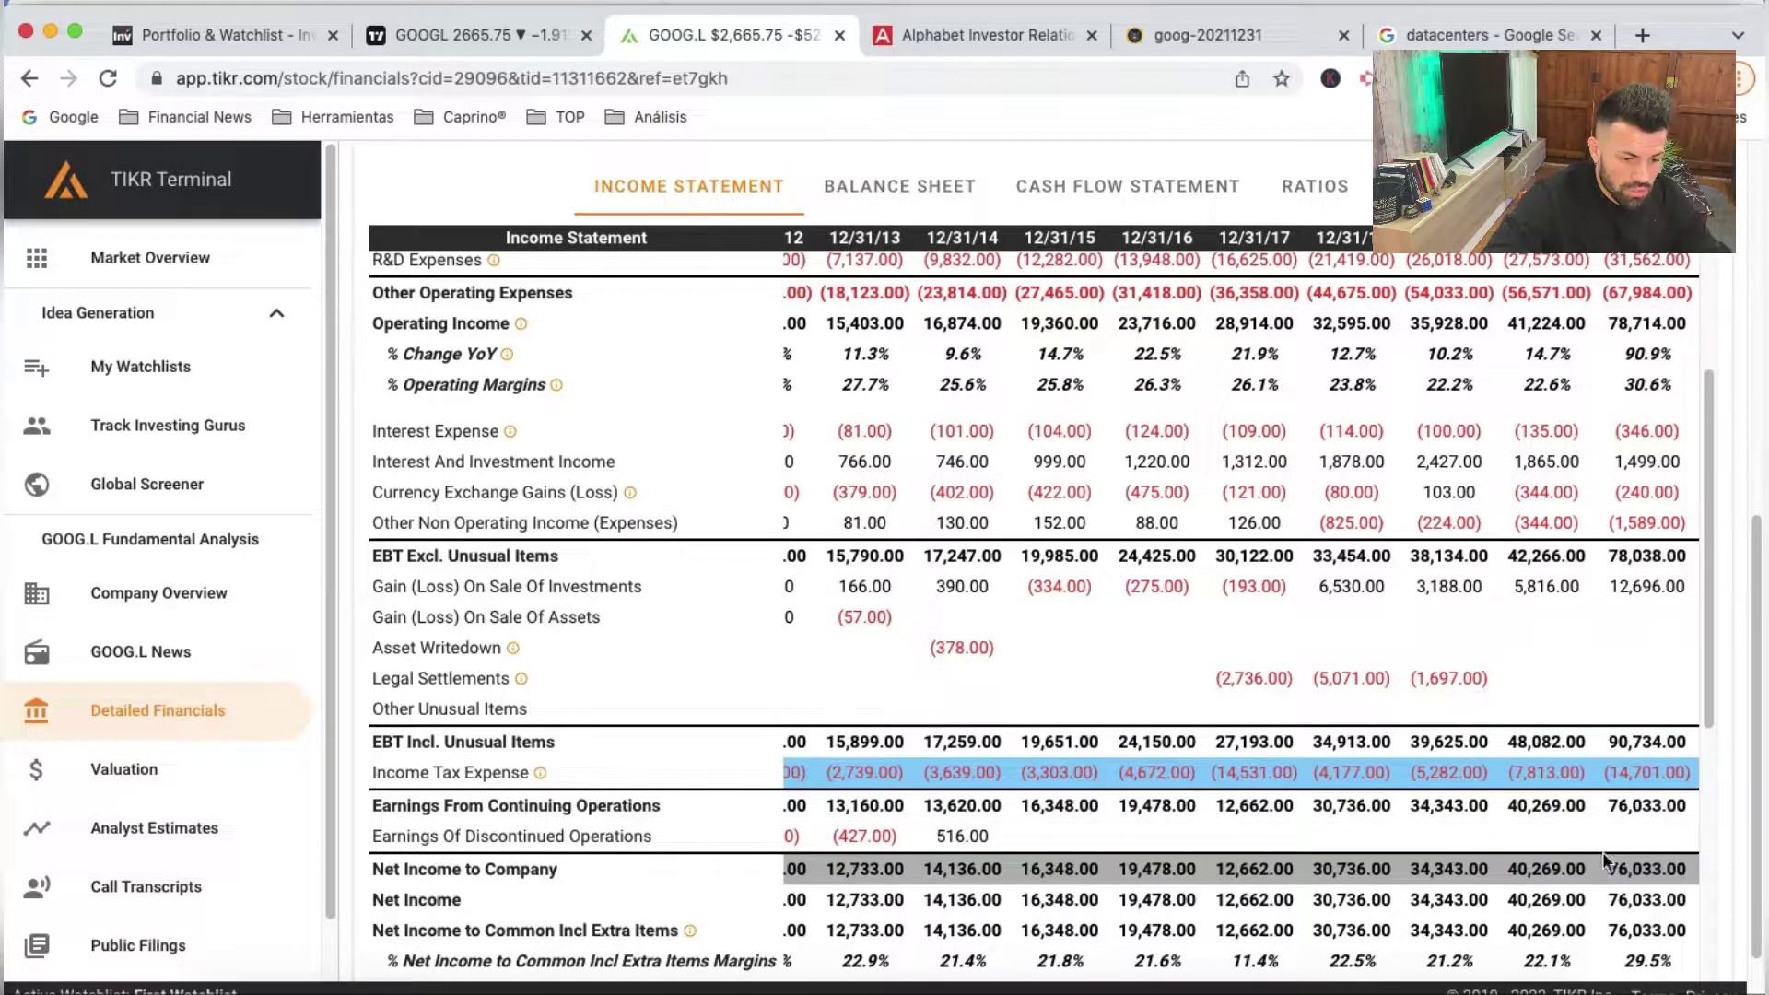
left_click(1618, 739)
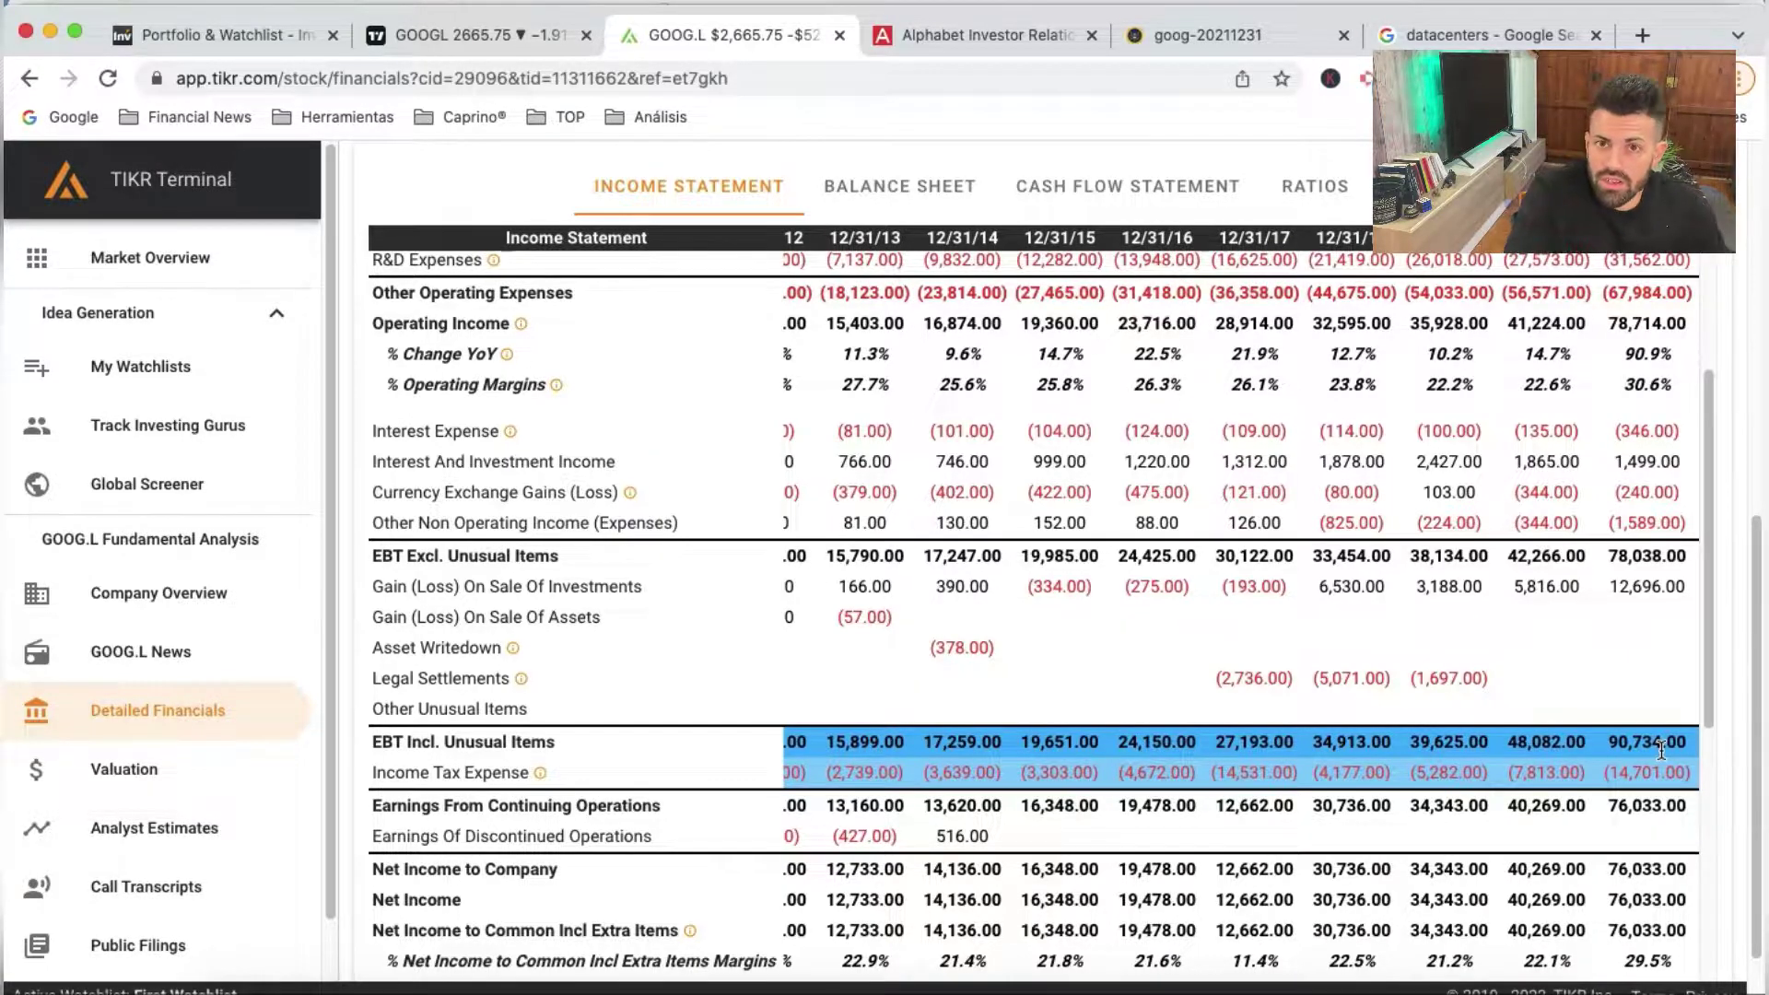
left_click_drag(1661, 749, 1633, 775)
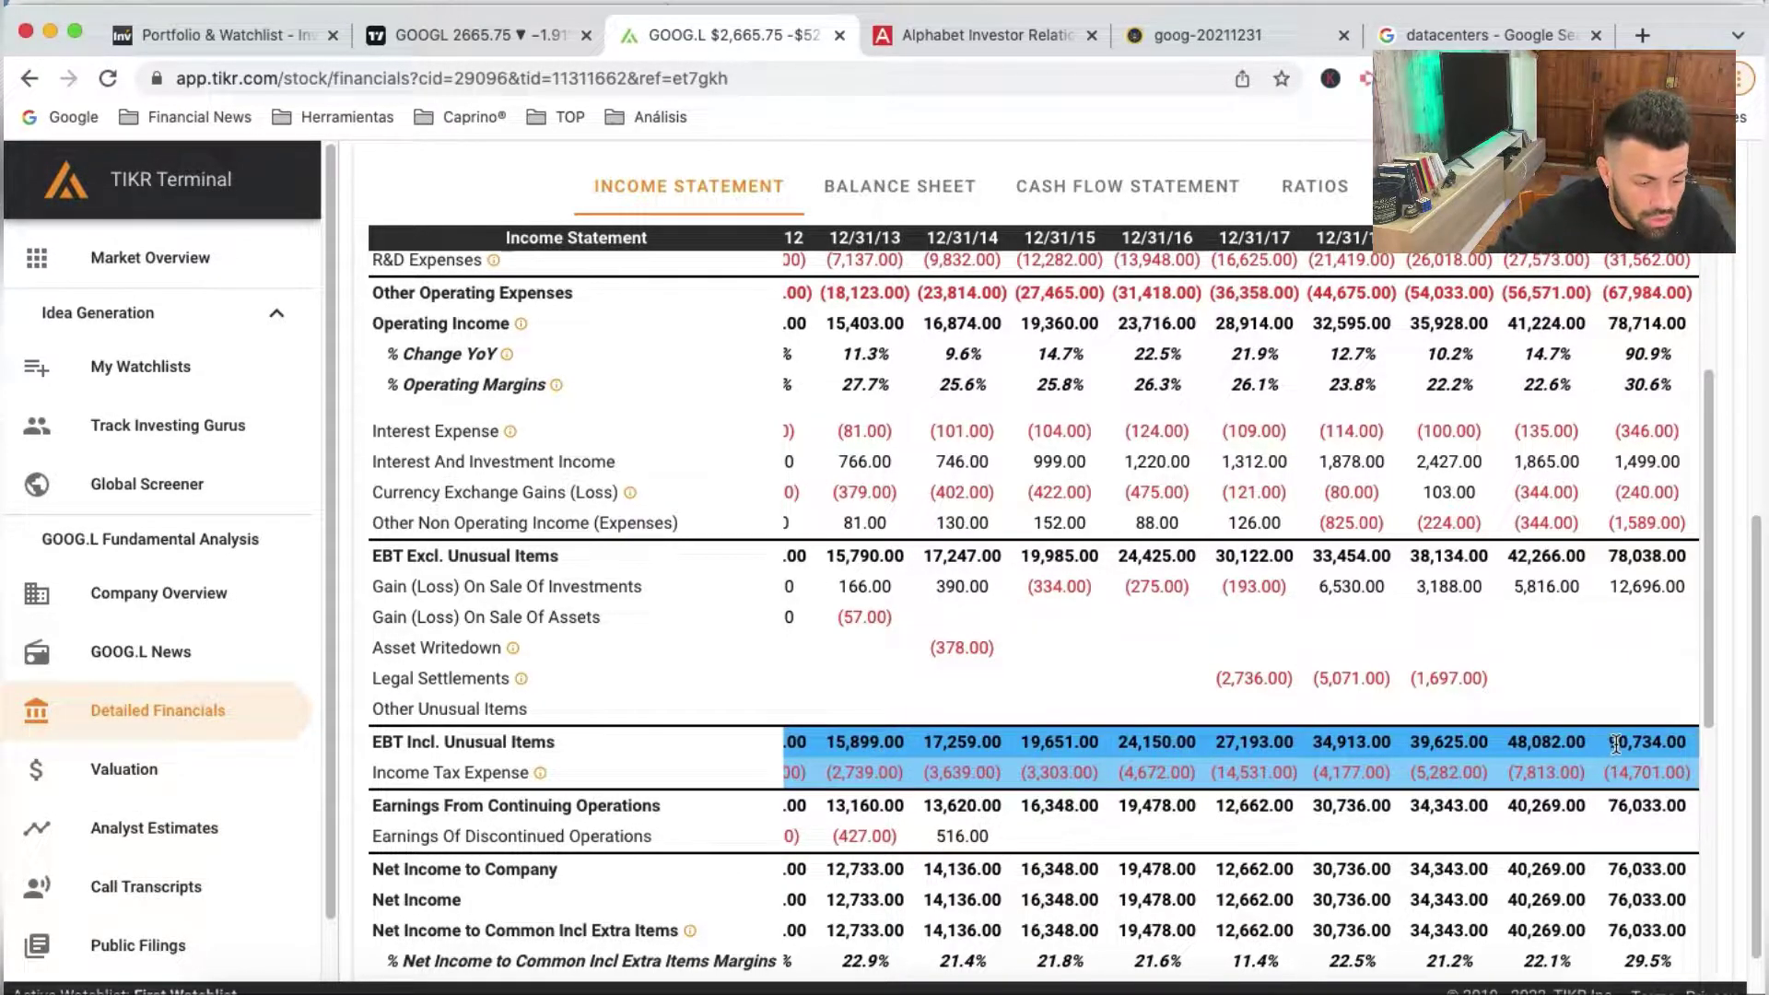
scroll(1550, 814, "down", 7)
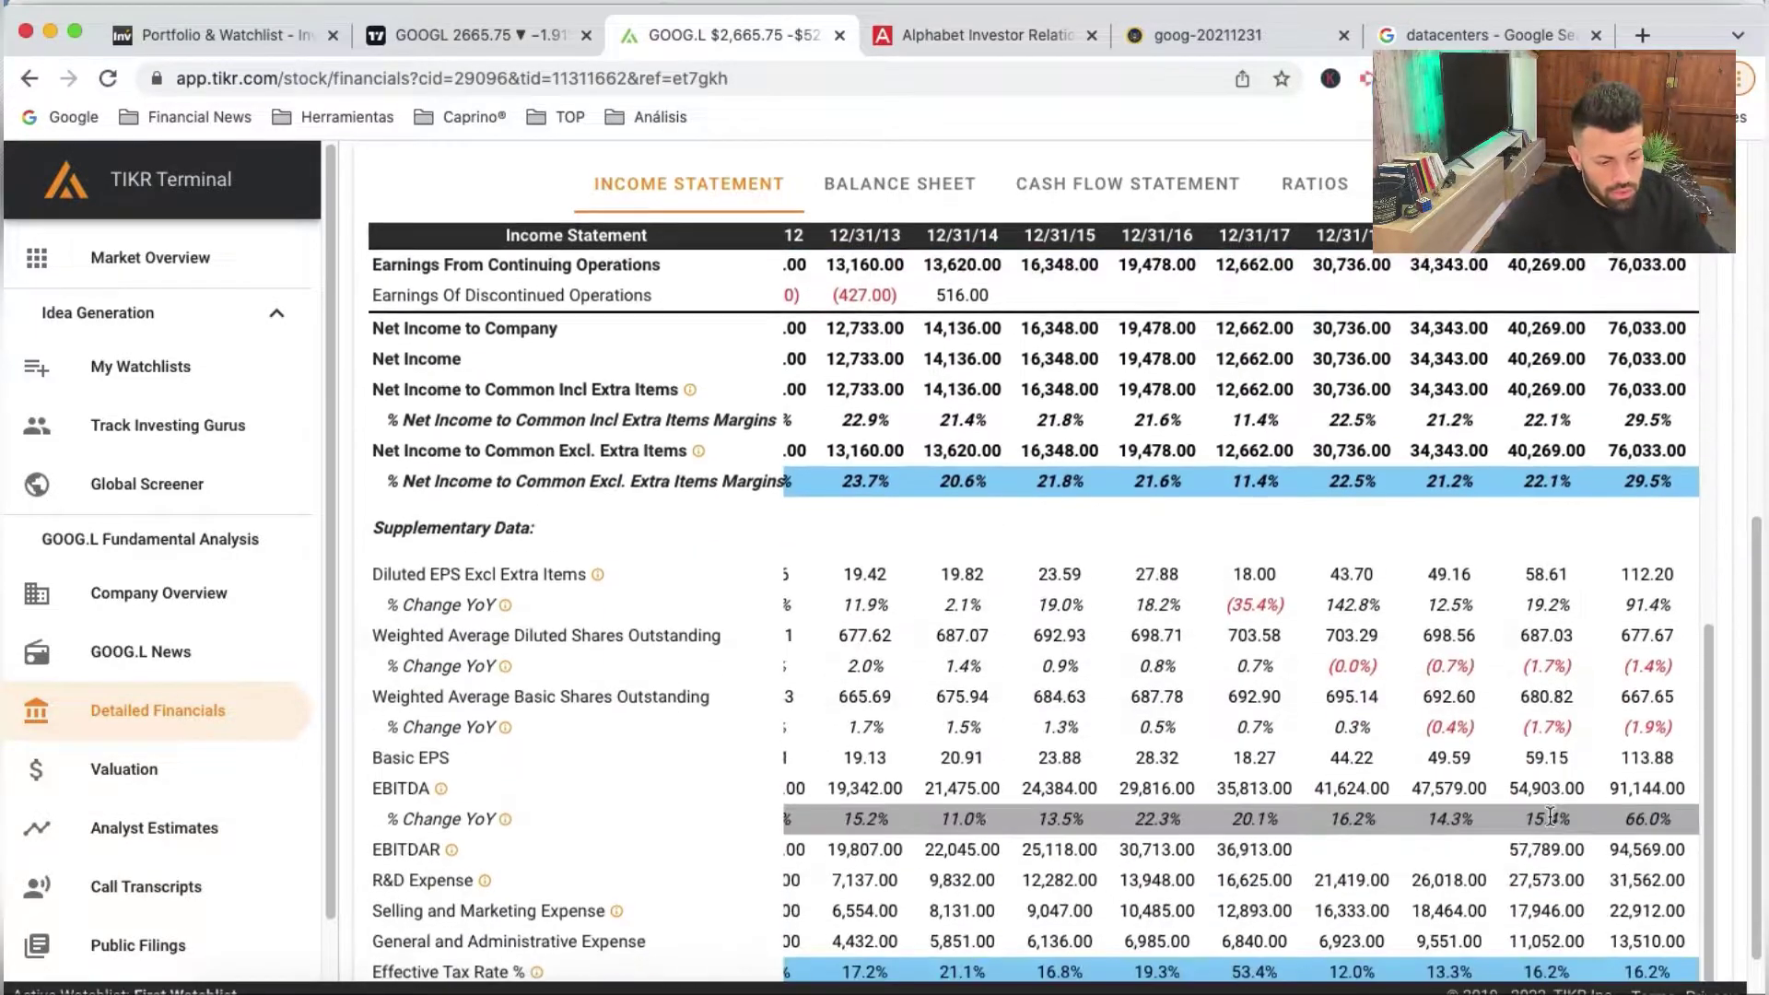
scroll(1621, 875, "down", 1)
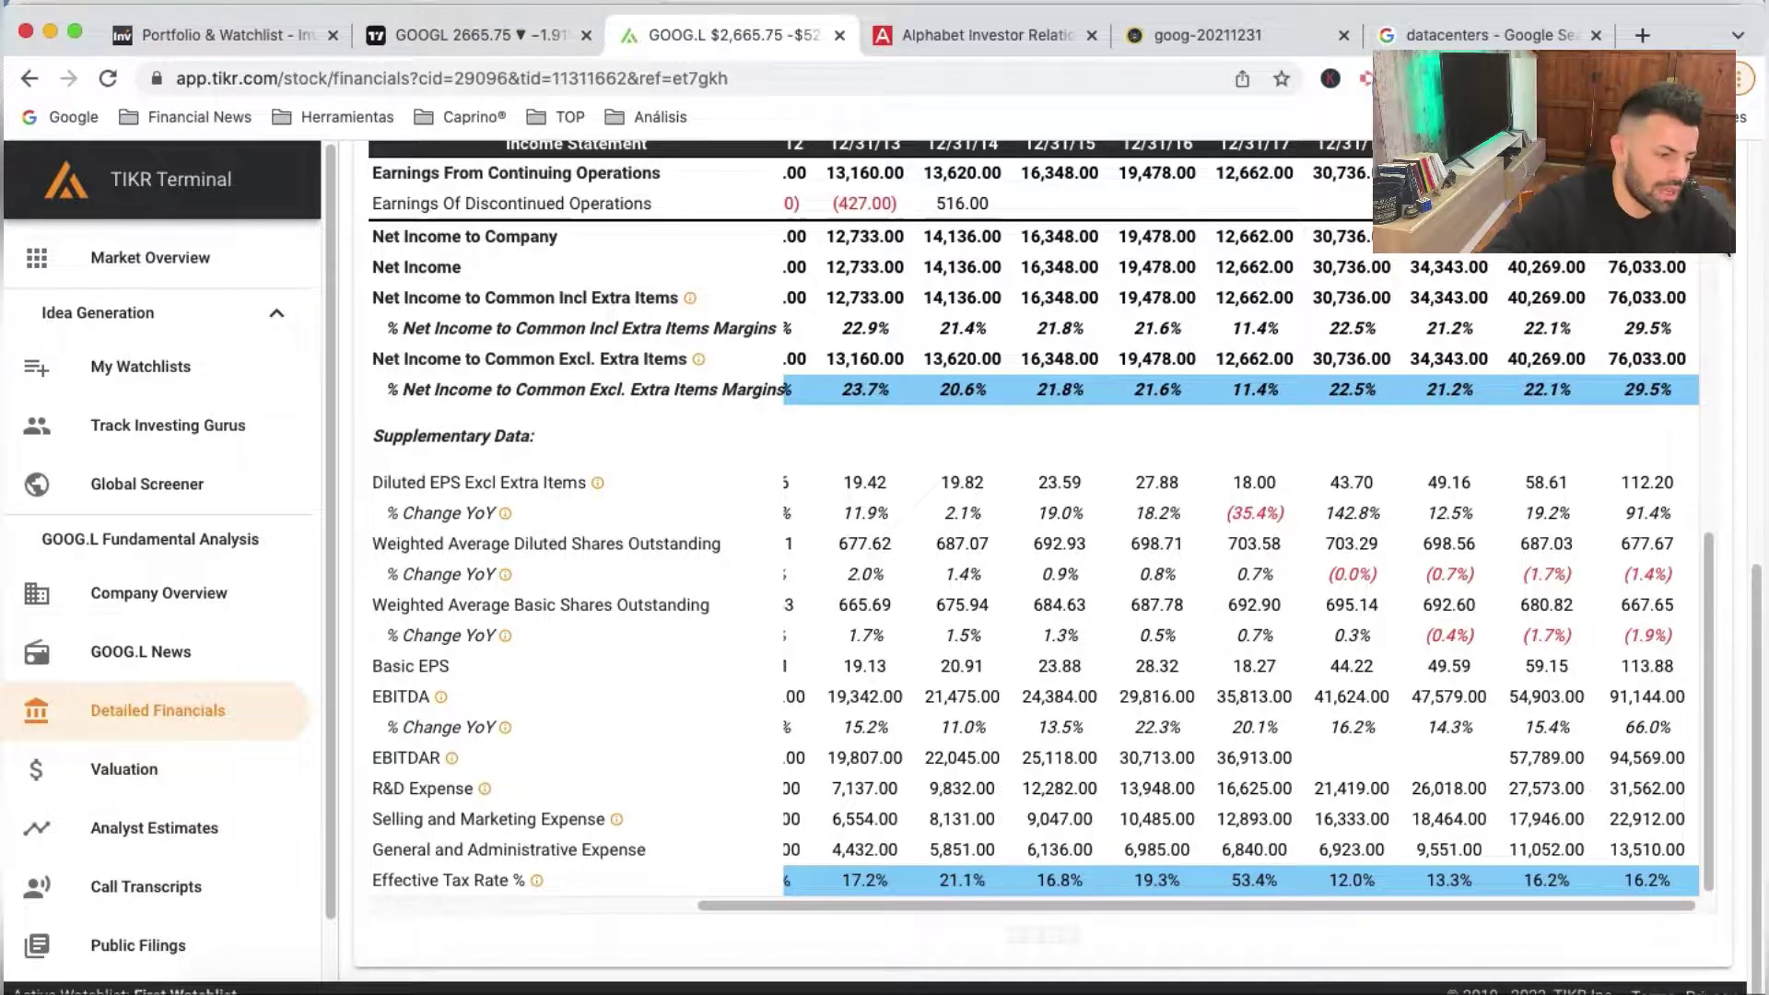
scroll(1483, 277, "up", 3)
scroll(1482, 358, "up", 2)
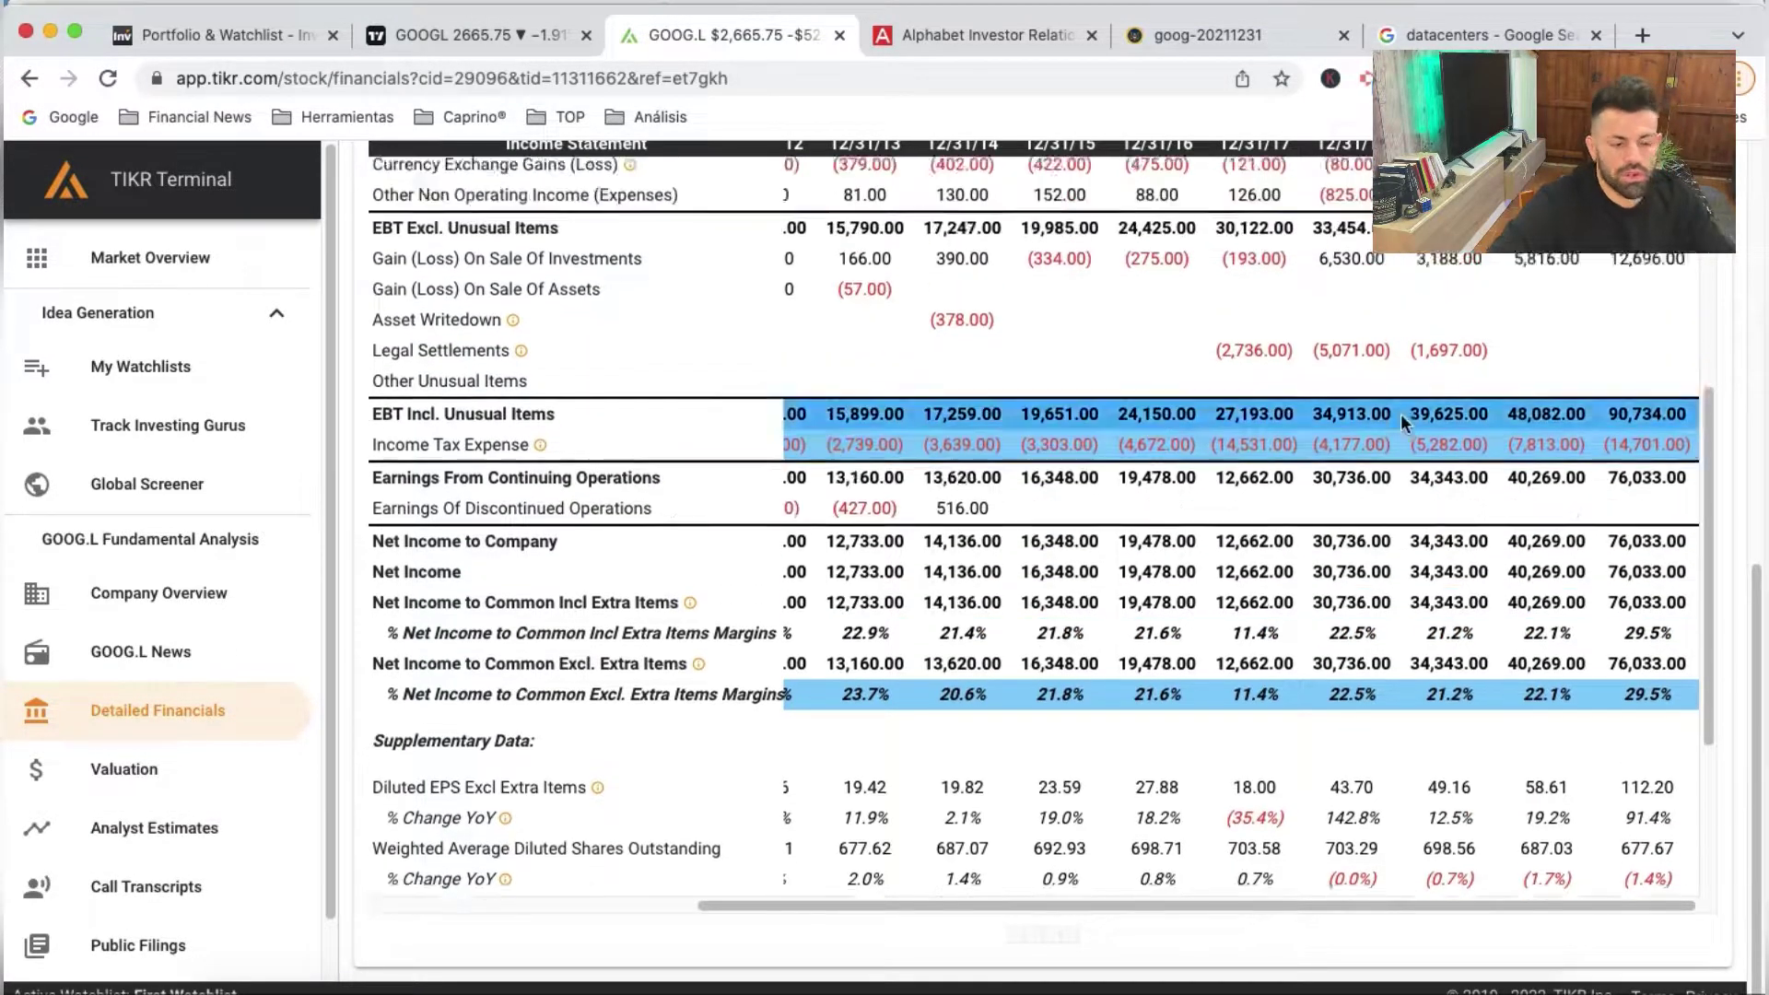
scroll(1400, 413, "up", 3)
scroll(1198, 461, "up", 3)
scroll(905, 528, "up", 3)
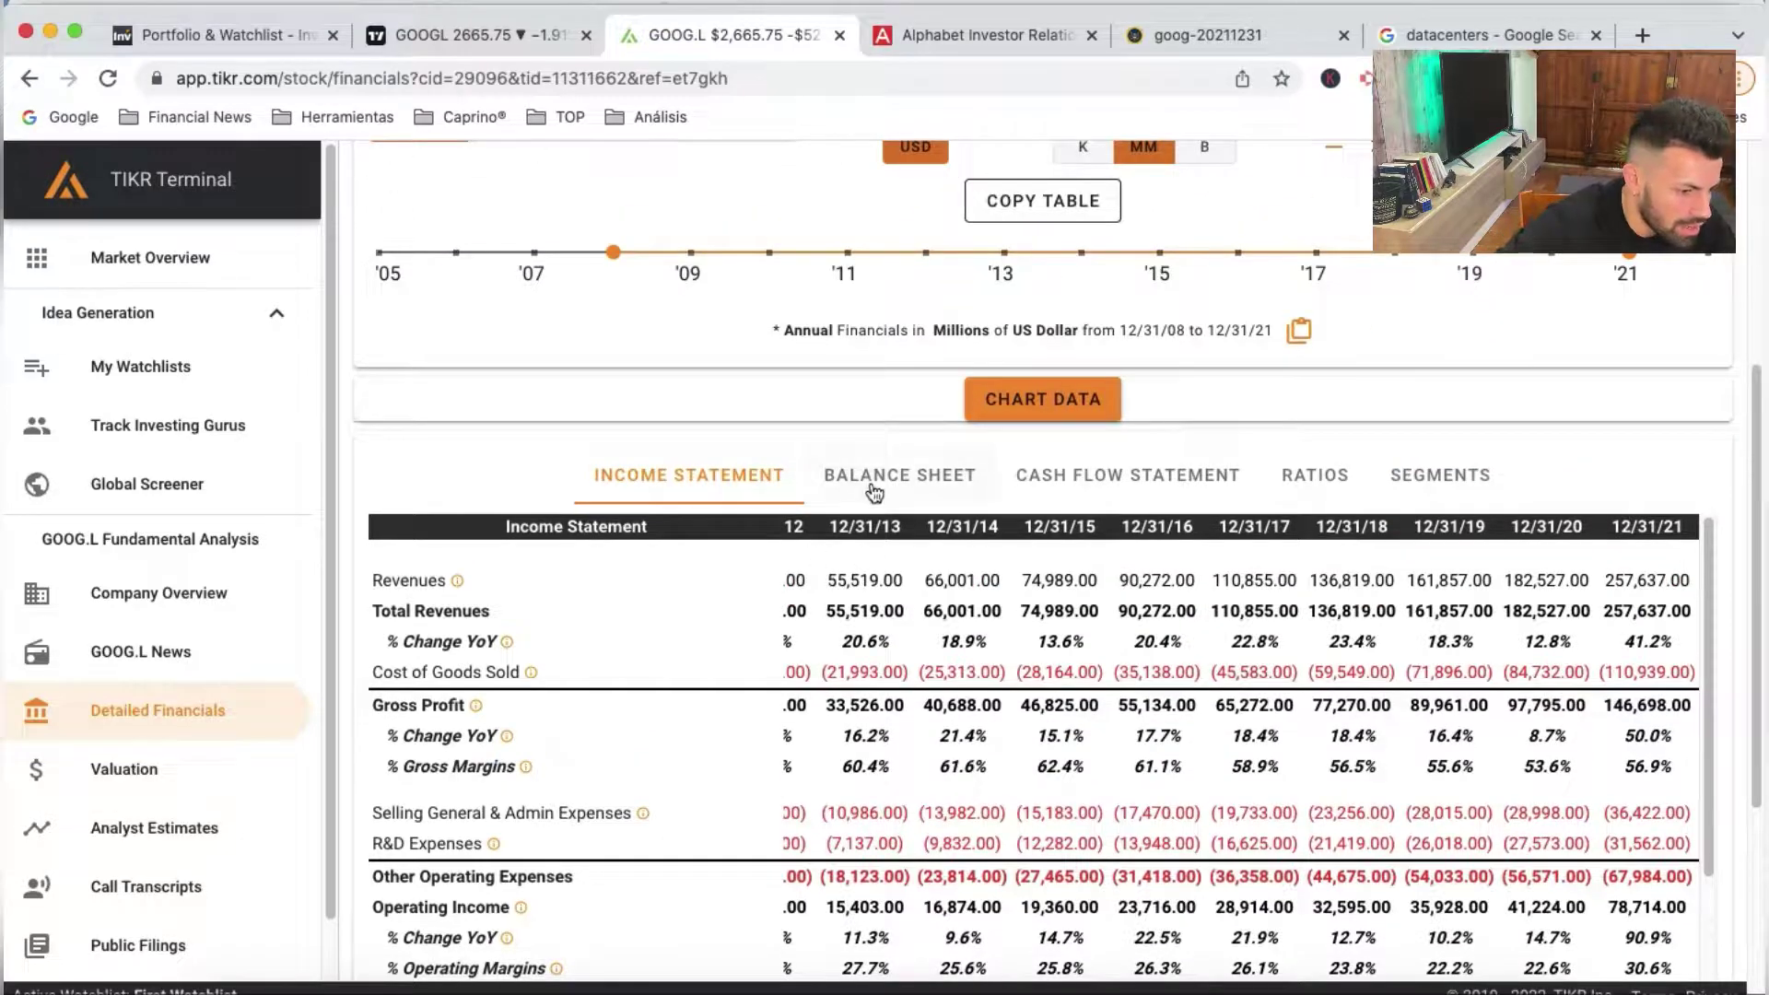
Back in the Alphabet workbook, review the early Effective Tax Rate % and TAC / COGS values
key("super+Tab")
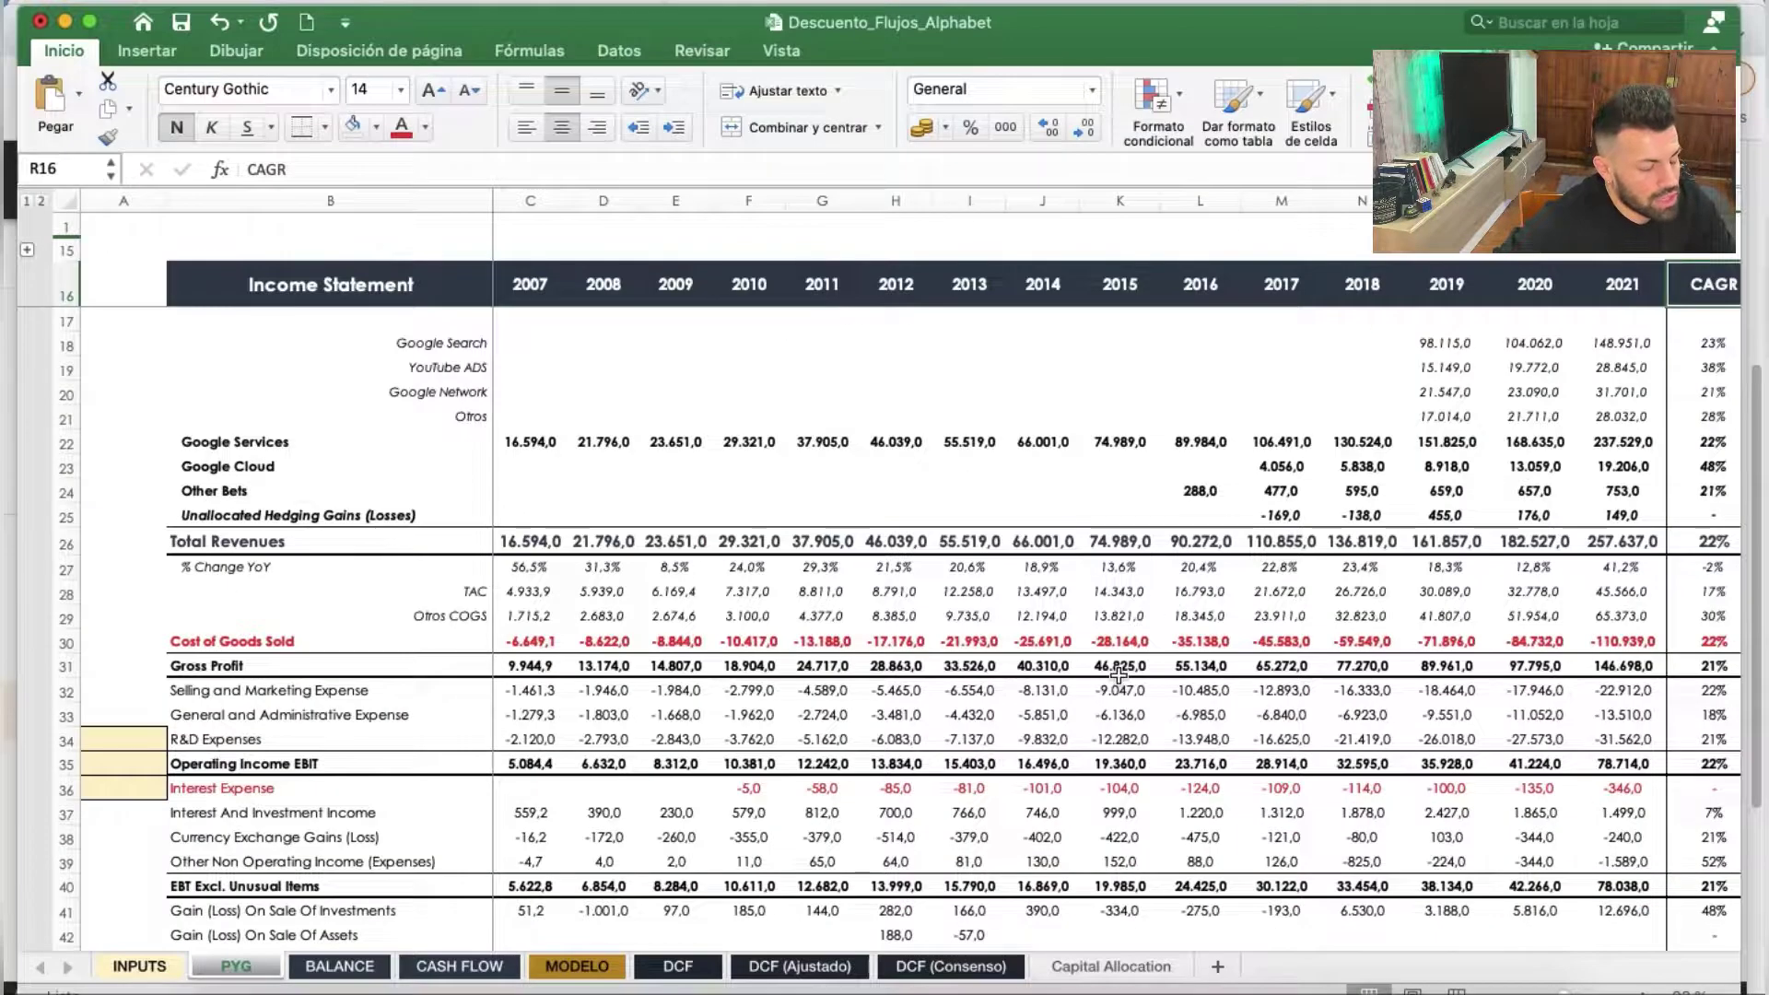
scroll(1119, 676, "down", 3)
scroll(737, 691, "down", 6)
scroll(462, 711, "down", 2)
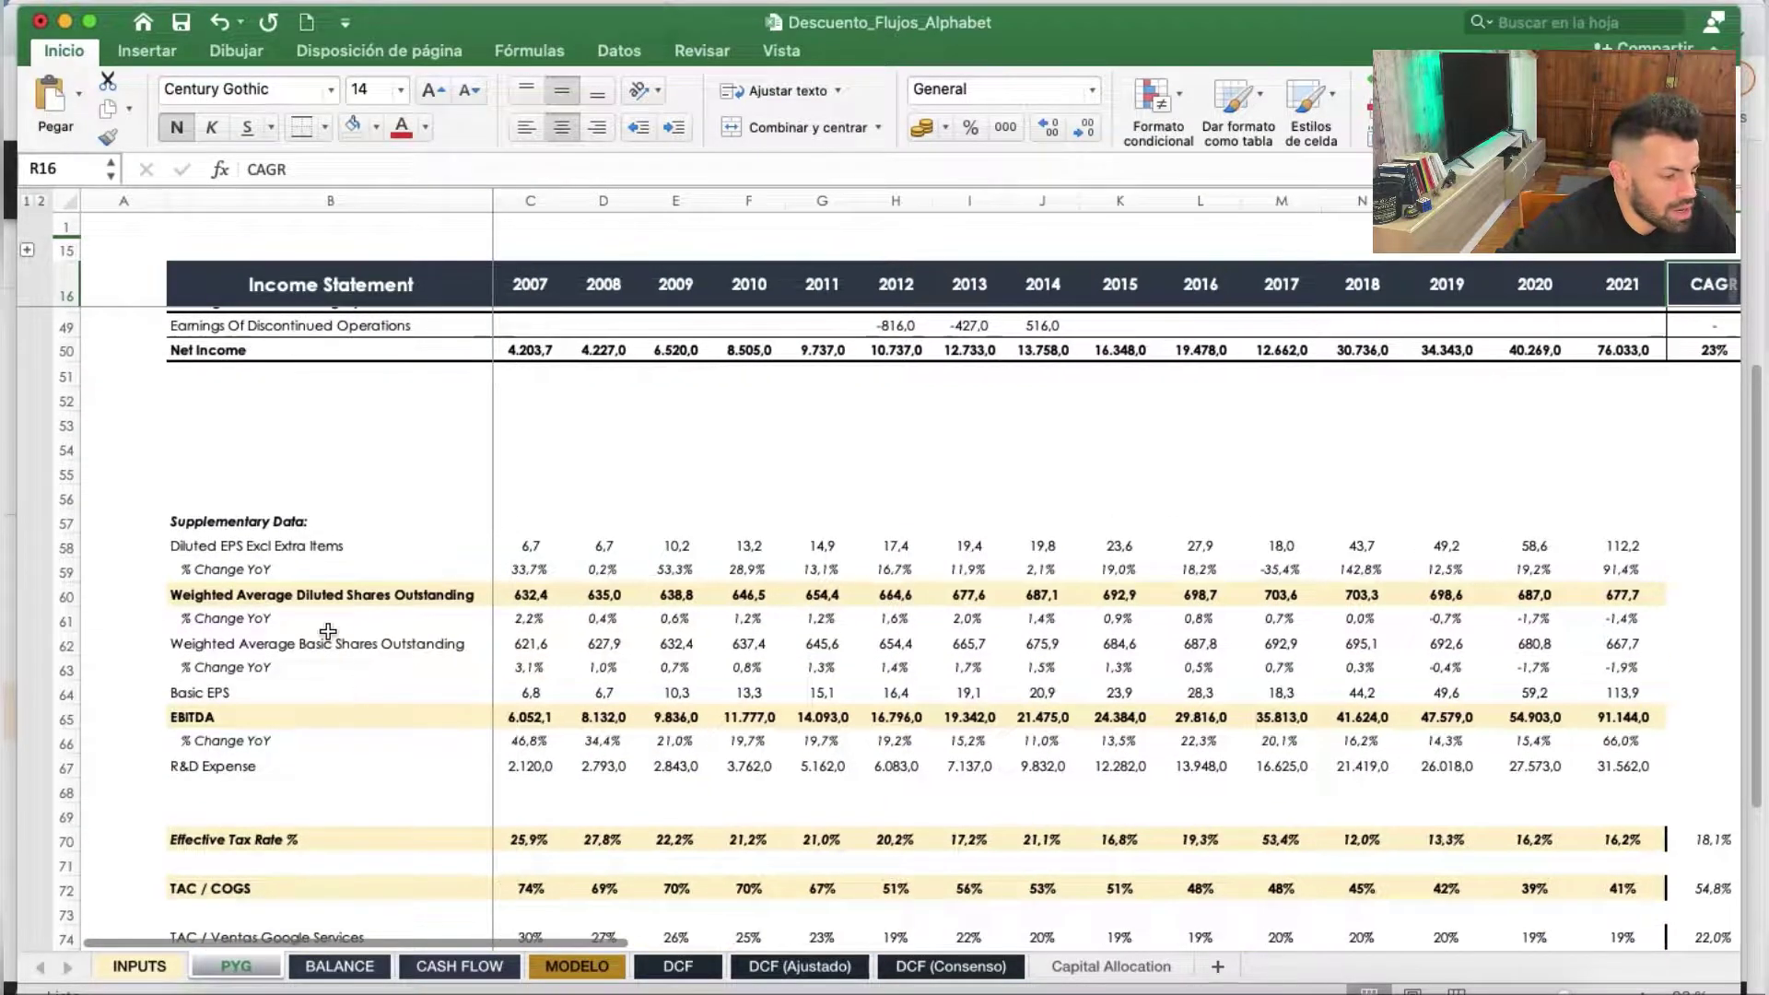
scroll(497, 732, "down", 1)
left_click_drag(305, 798, 737, 798)
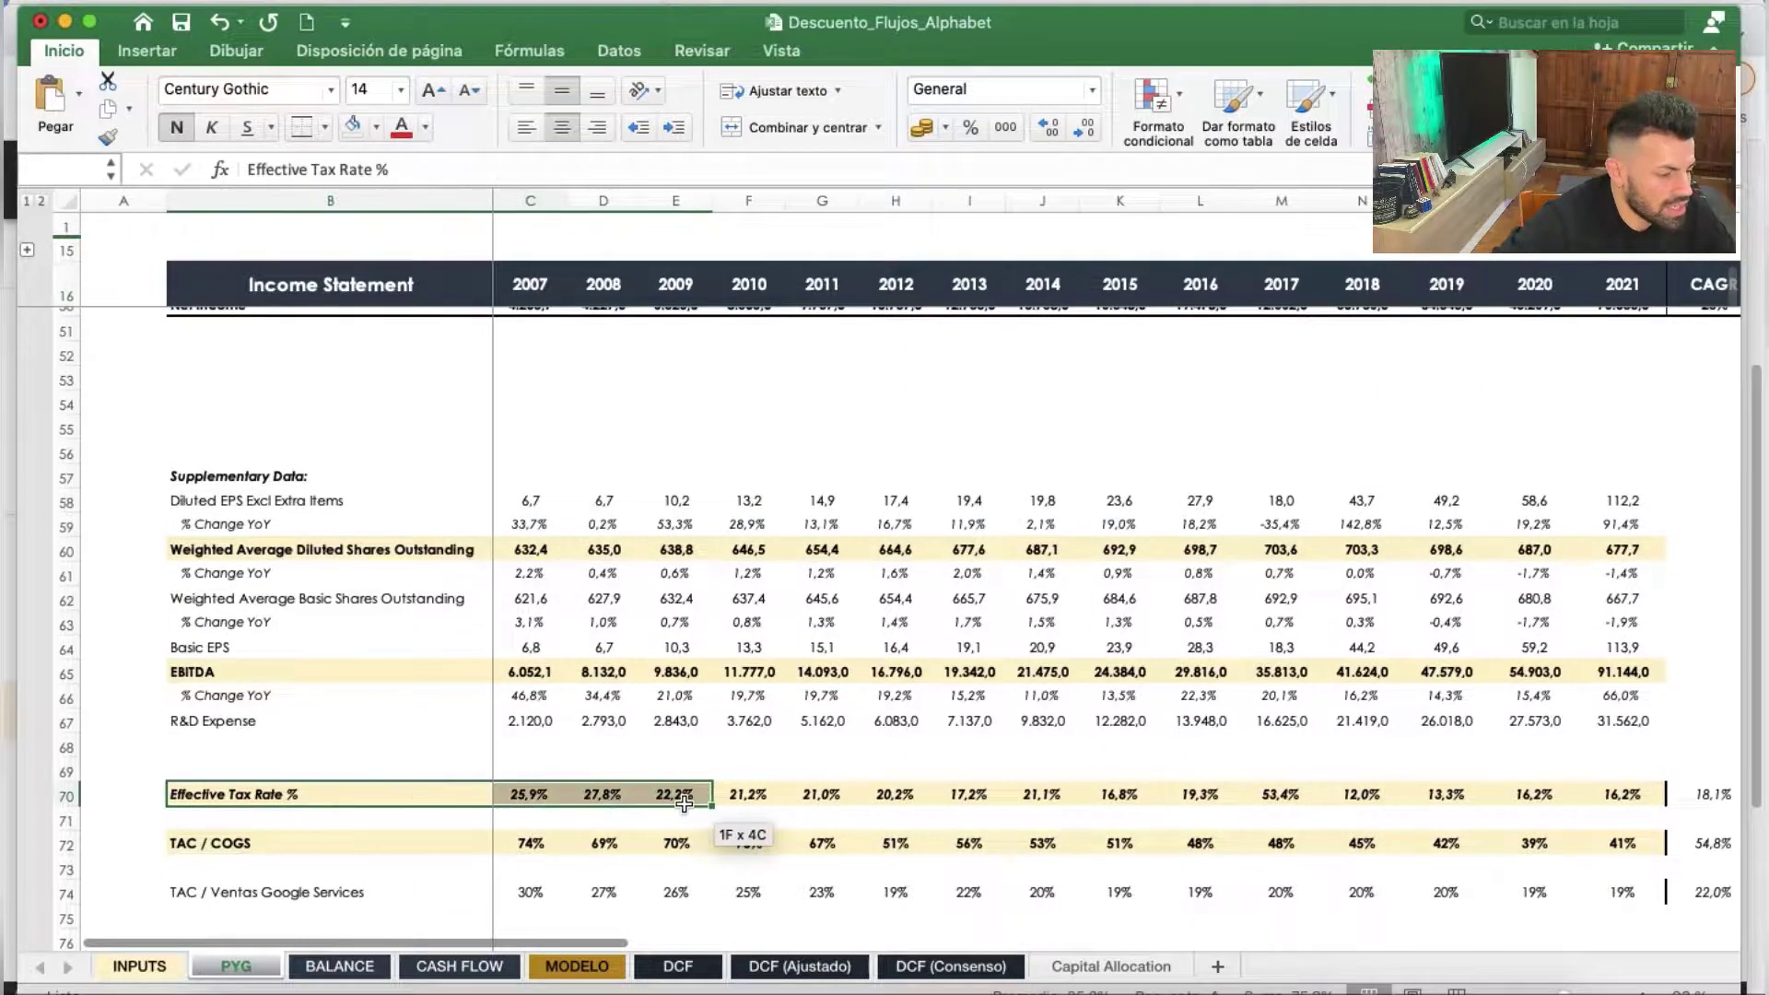
left_click_drag(406, 842, 738, 846)
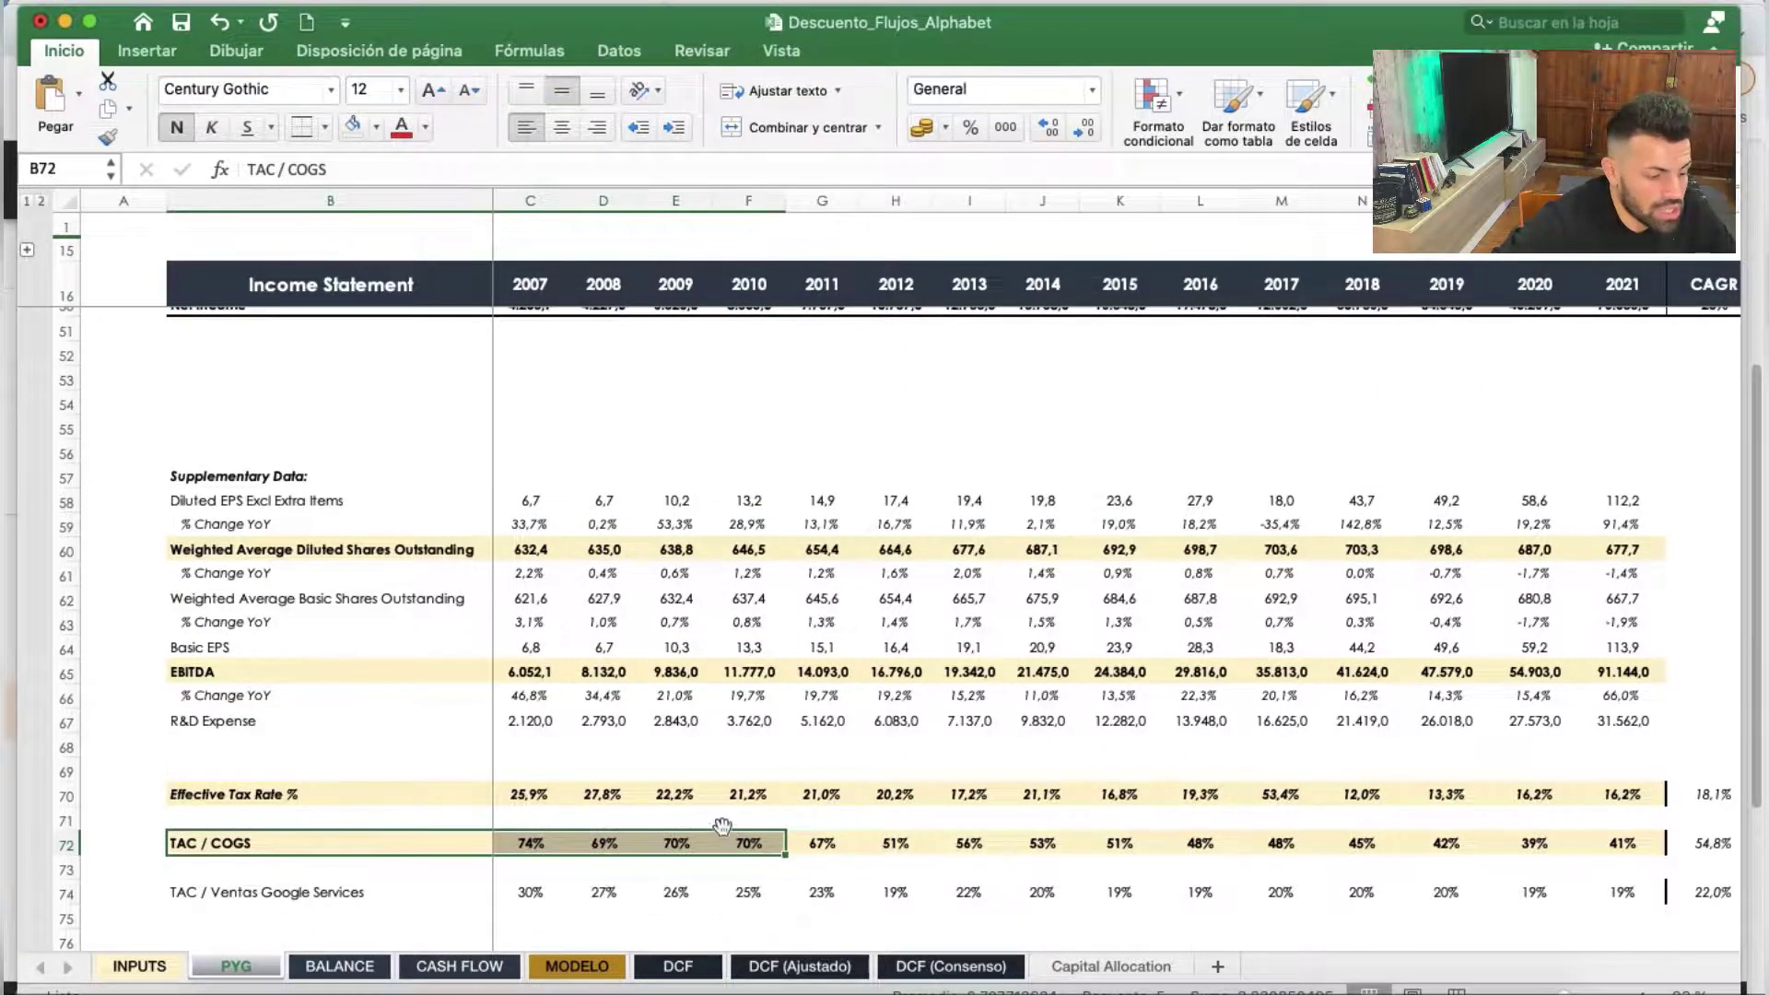
scroll(424, 716, "up", 3)
scroll(425, 716, "up", 4)
scroll(424, 715, "up", 4)
Inspect the Net Income row 50 and its 2021 formula in Q50 (76.033)
left_click(412, 613)
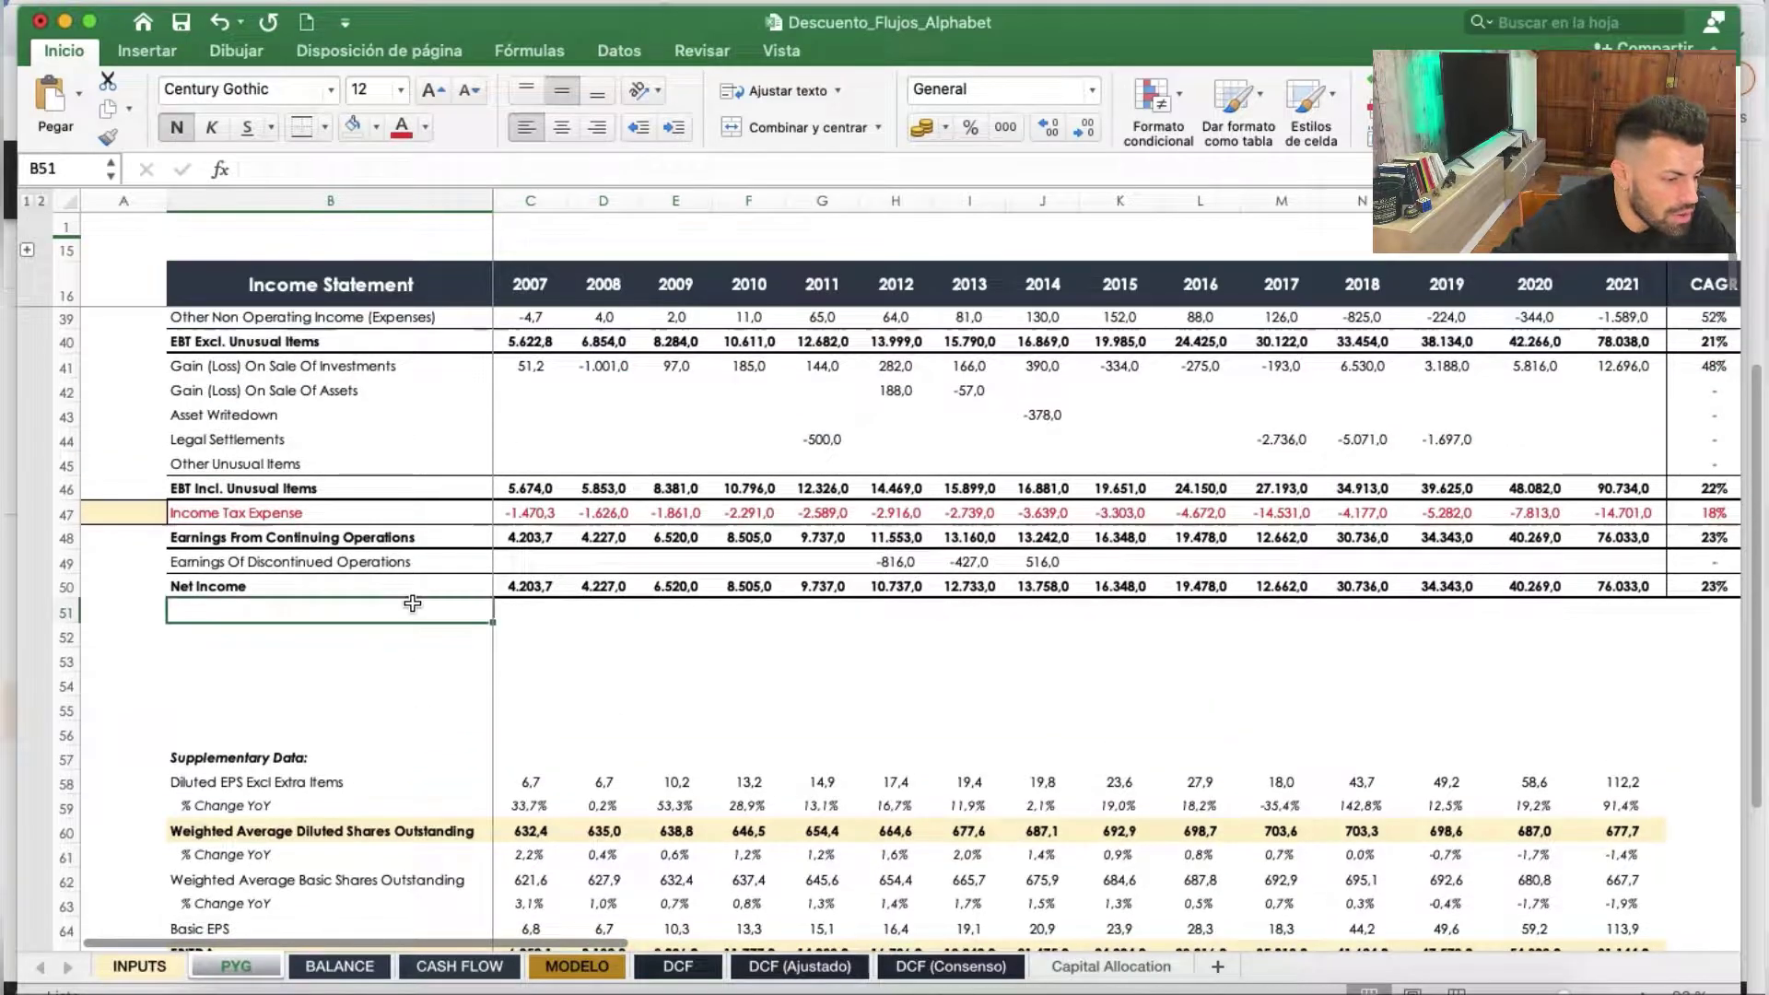
scroll(560, 652, "up", 5)
scroll(560, 652, "up", 4)
scroll(560, 652, "up", 4)
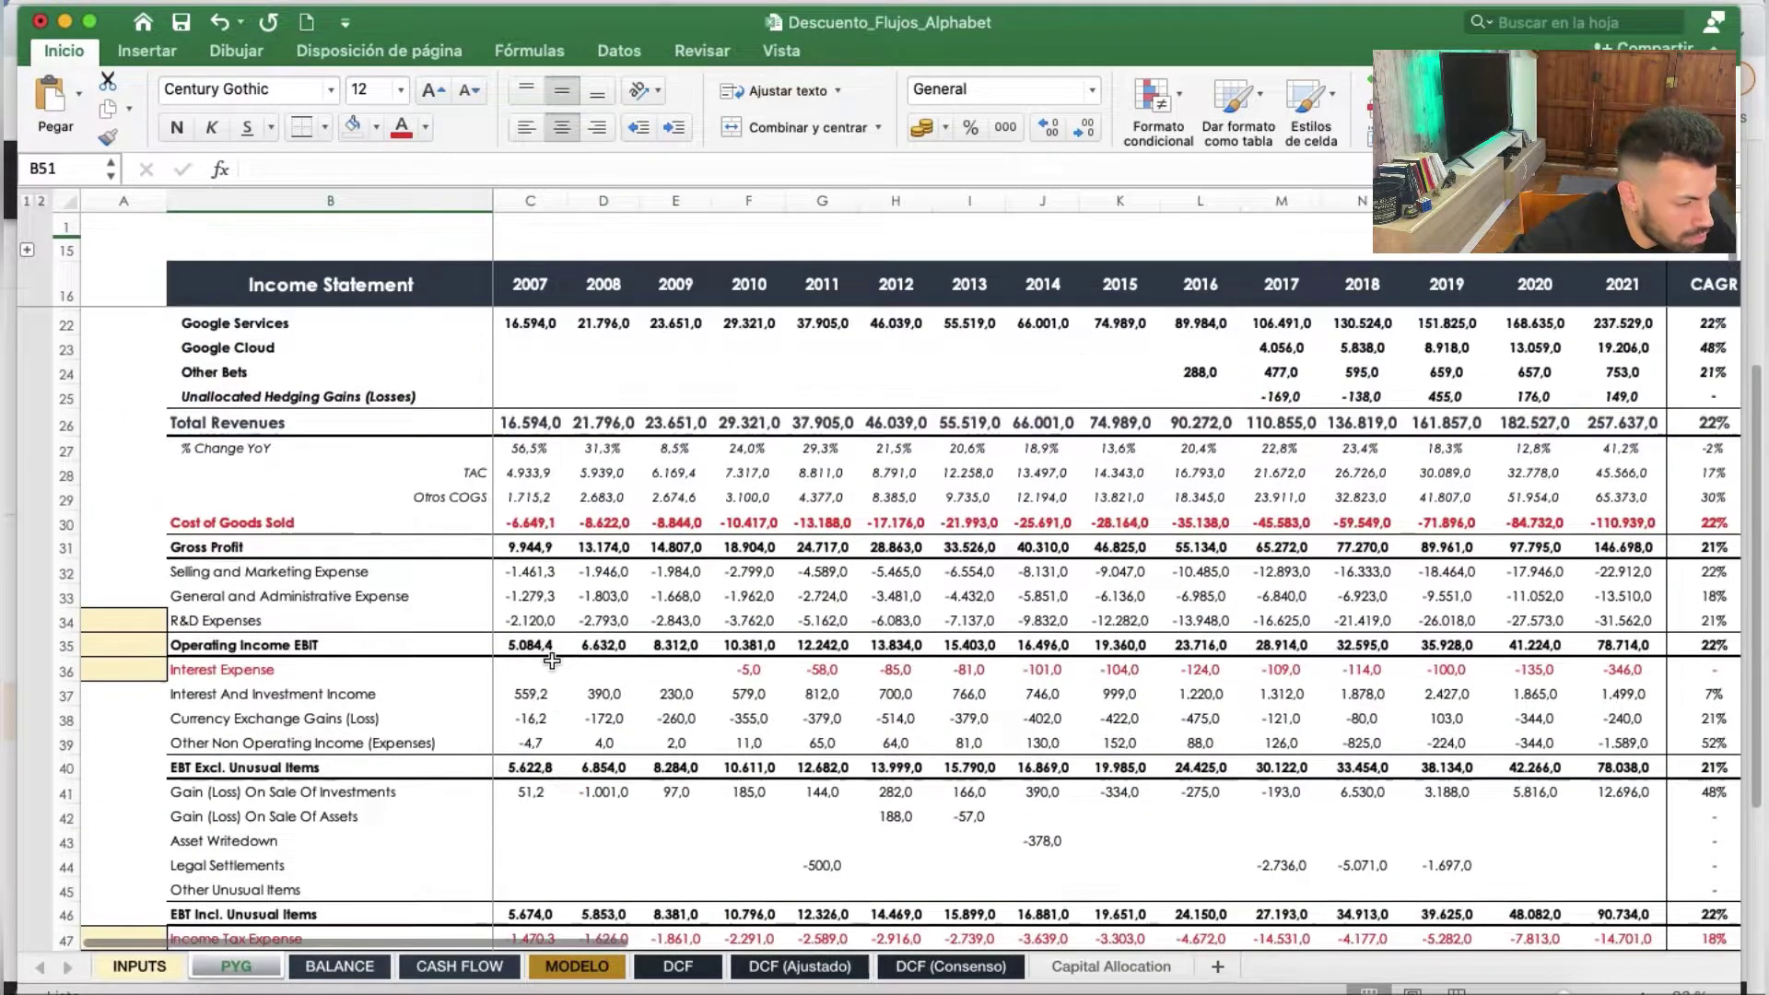
scroll(558, 652, "down", 2)
scroll(556, 652, "down", 3)
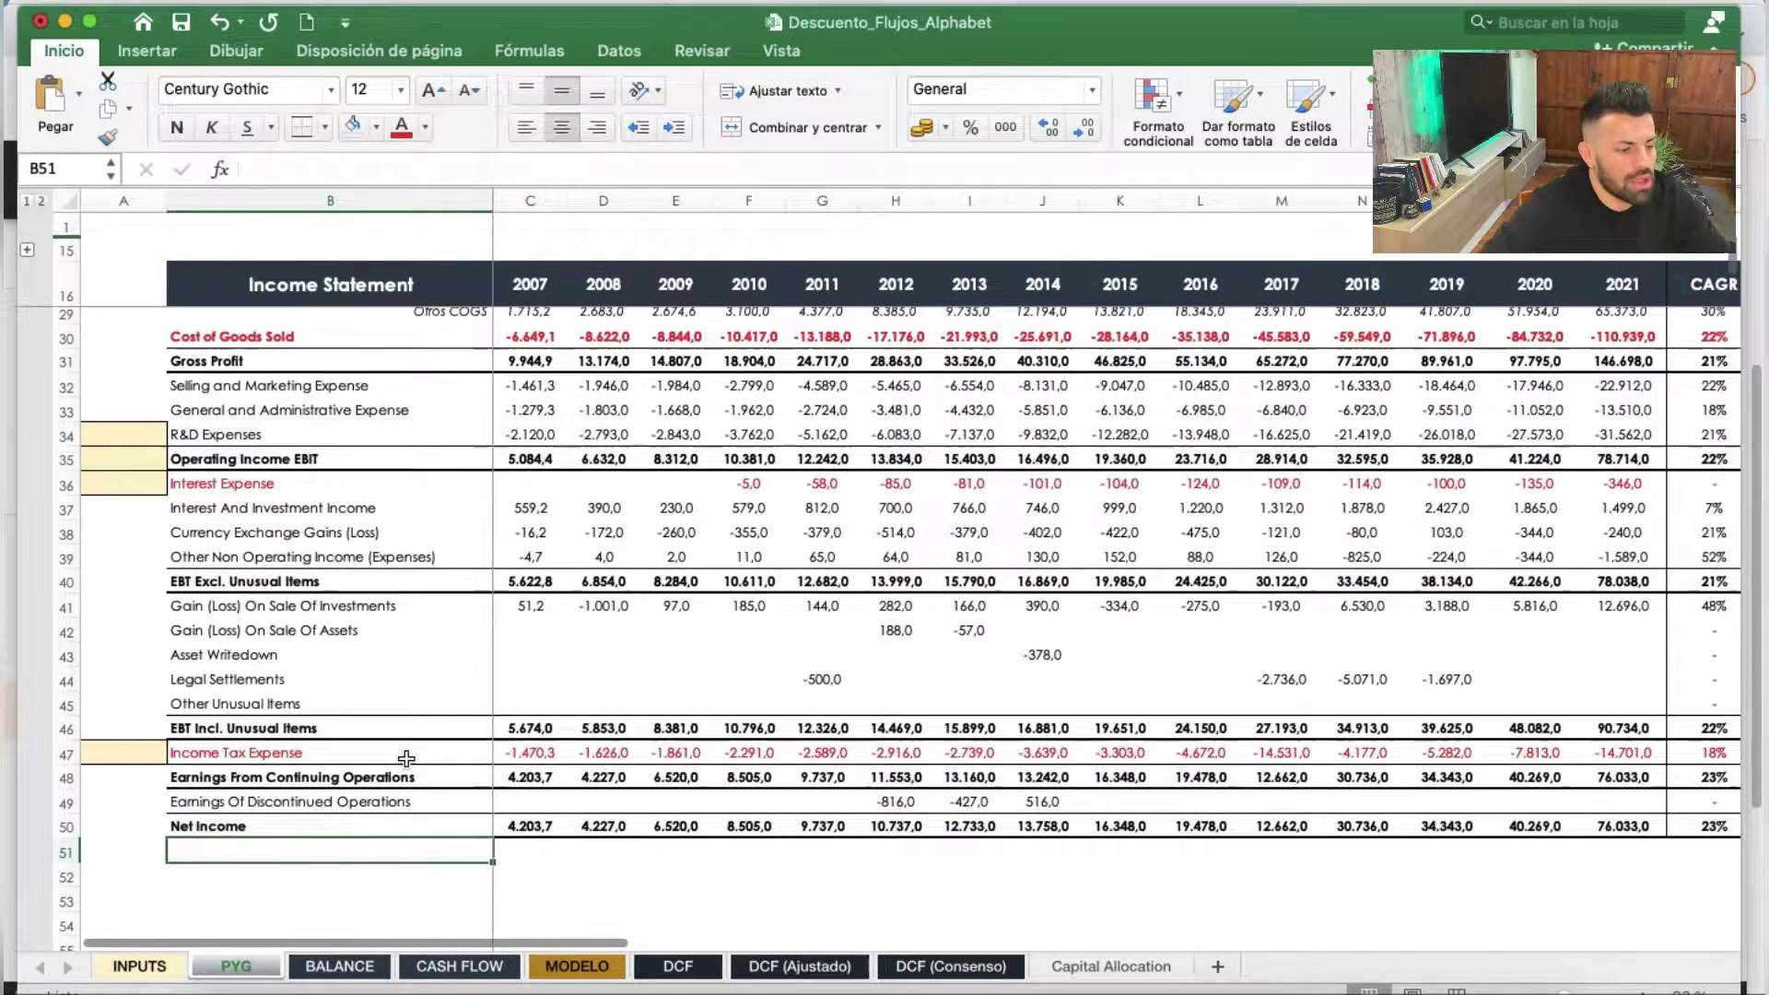
left_click(478, 834)
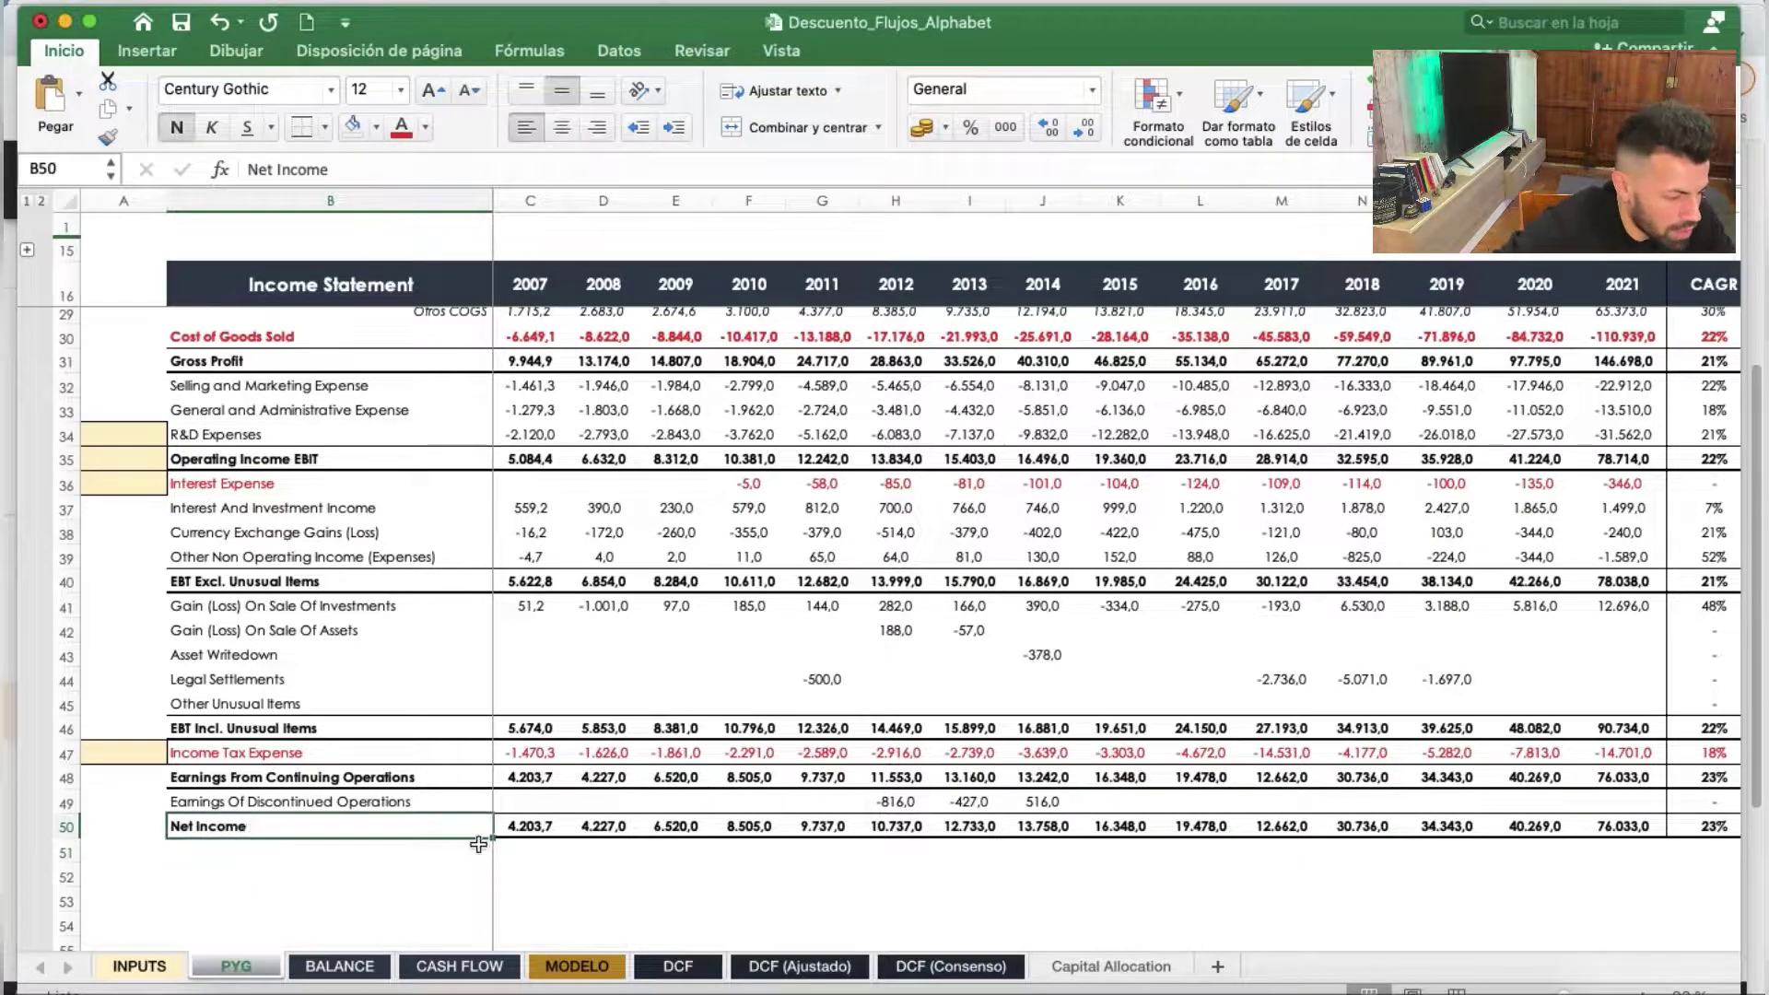
left_click(1632, 831)
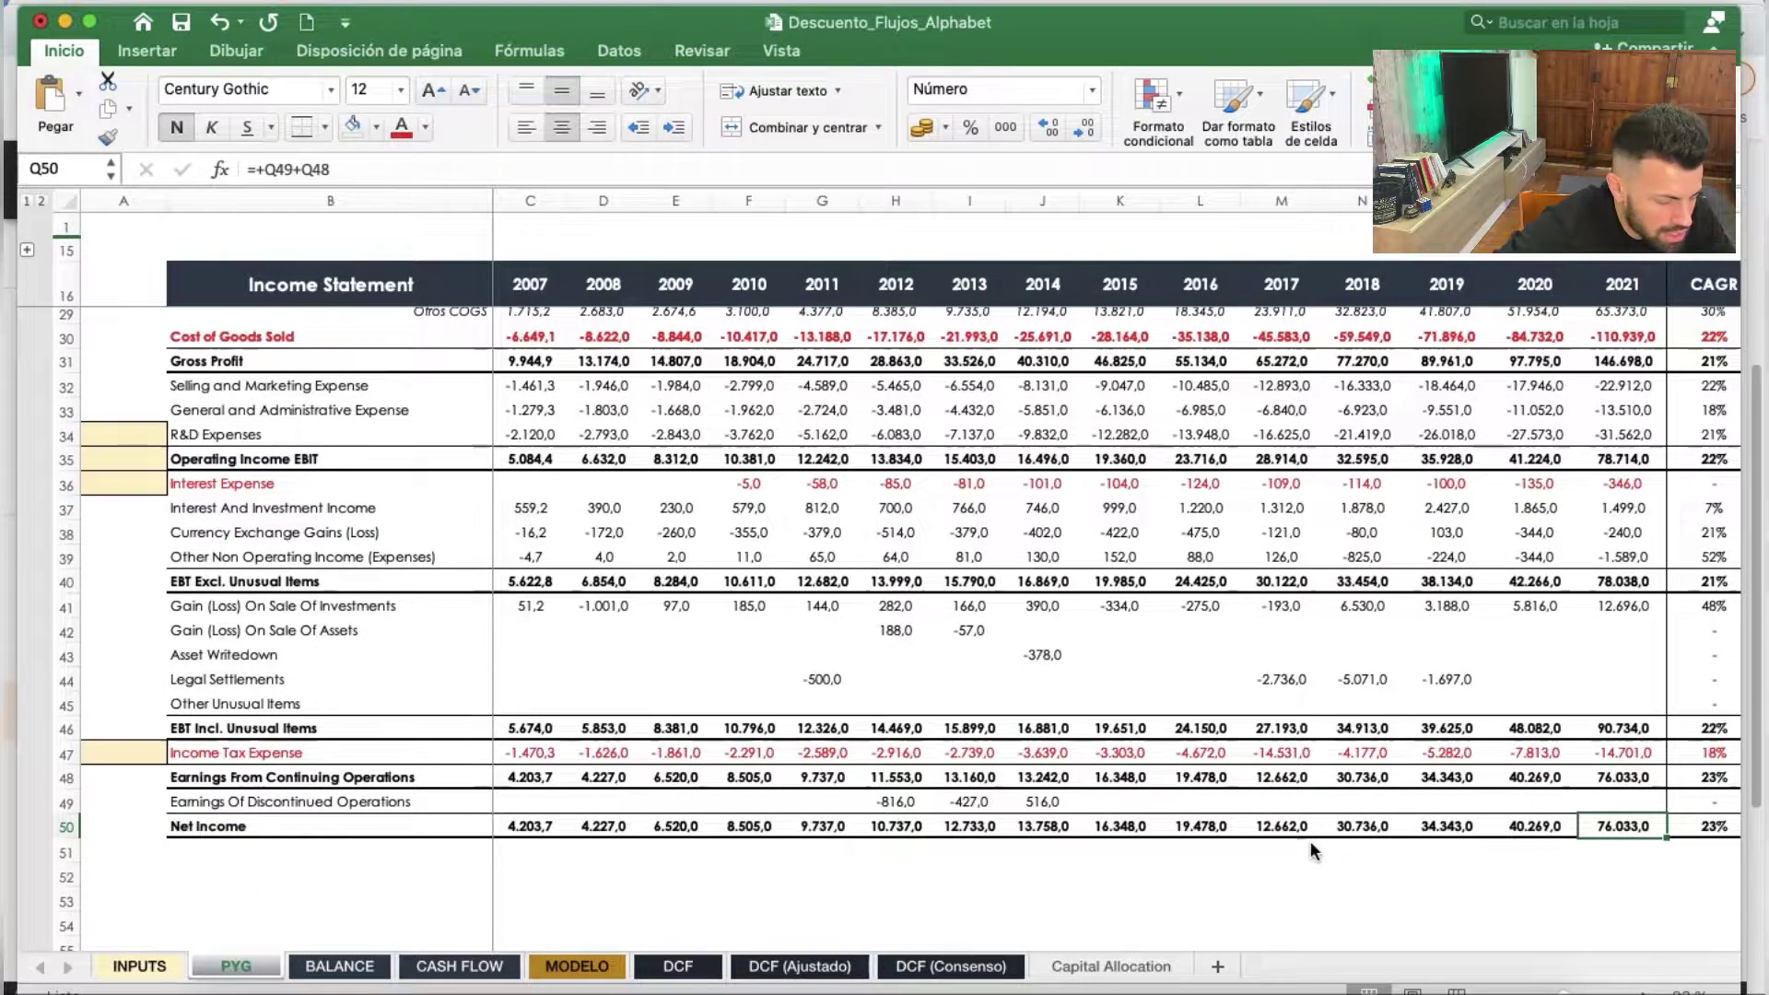
Switch to TIKR's income statement and scroll down to the net income rows
key("super+Tab")
scroll(936, 824, "down", 5)
scroll(1198, 719, "down", 5)
scroll(1508, 608, "down", 5)
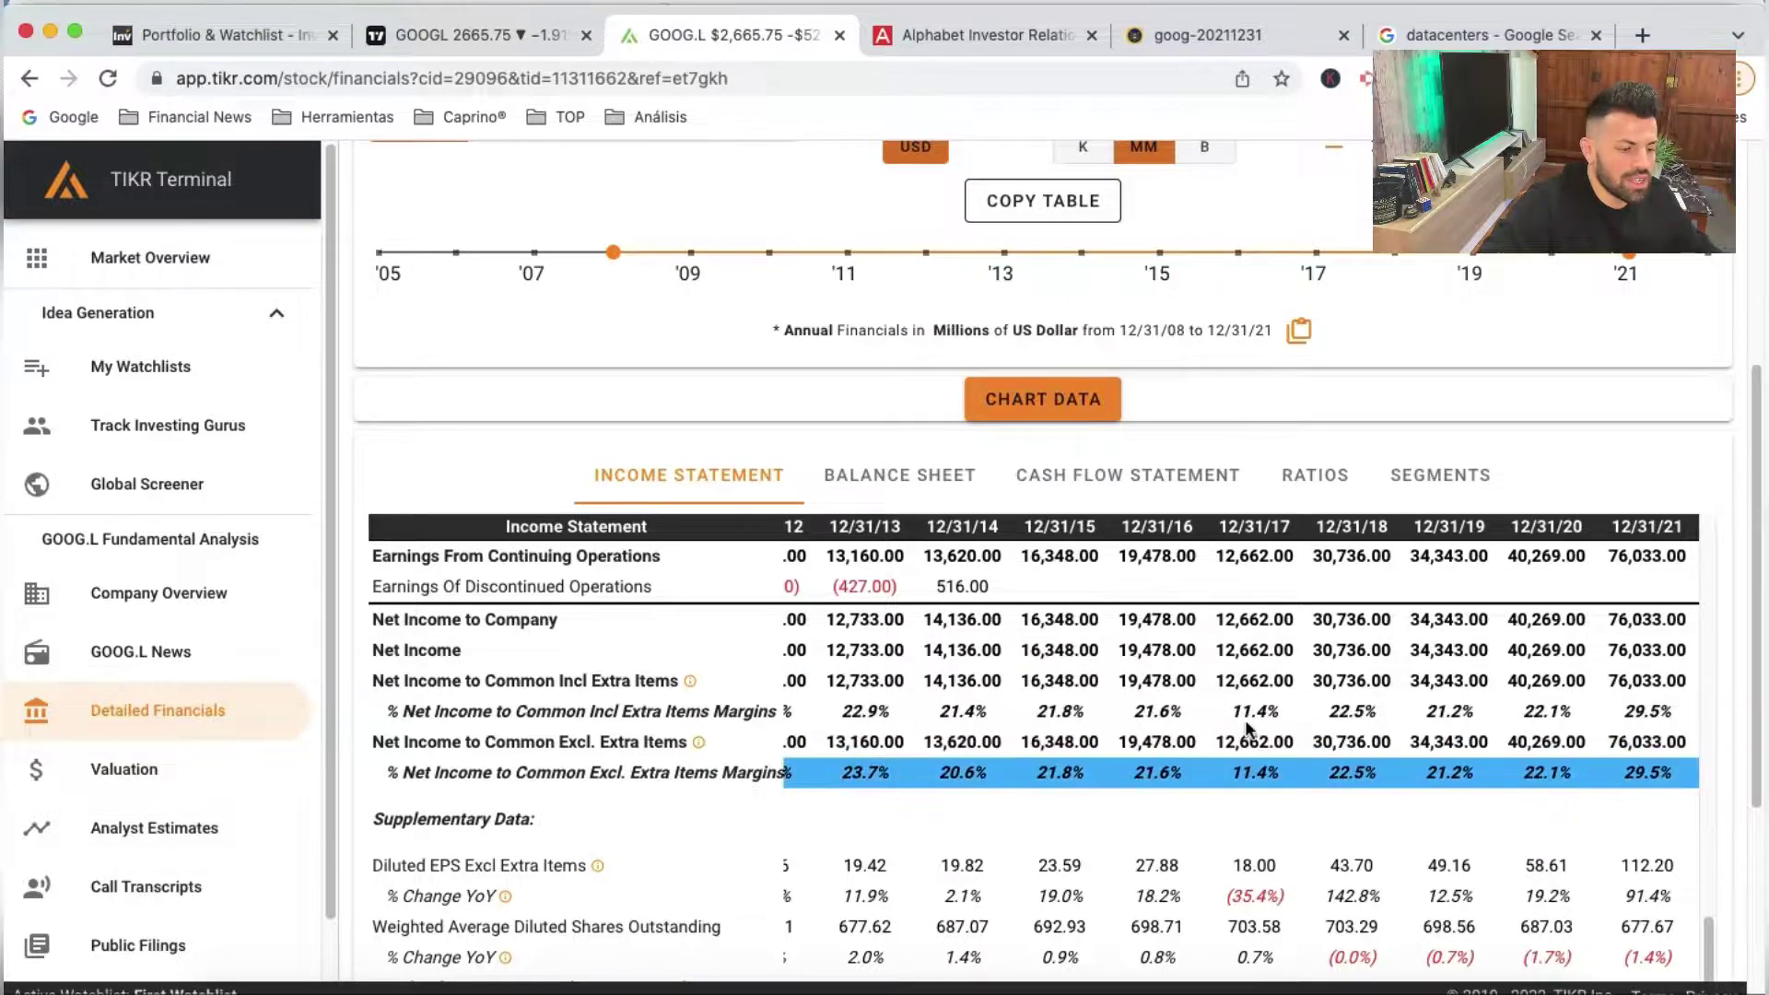
Mark TIKR's Net Income to Company row (76,033.00 for 2021), review EBT and tax rows, return to Excel
left_click(1345, 620)
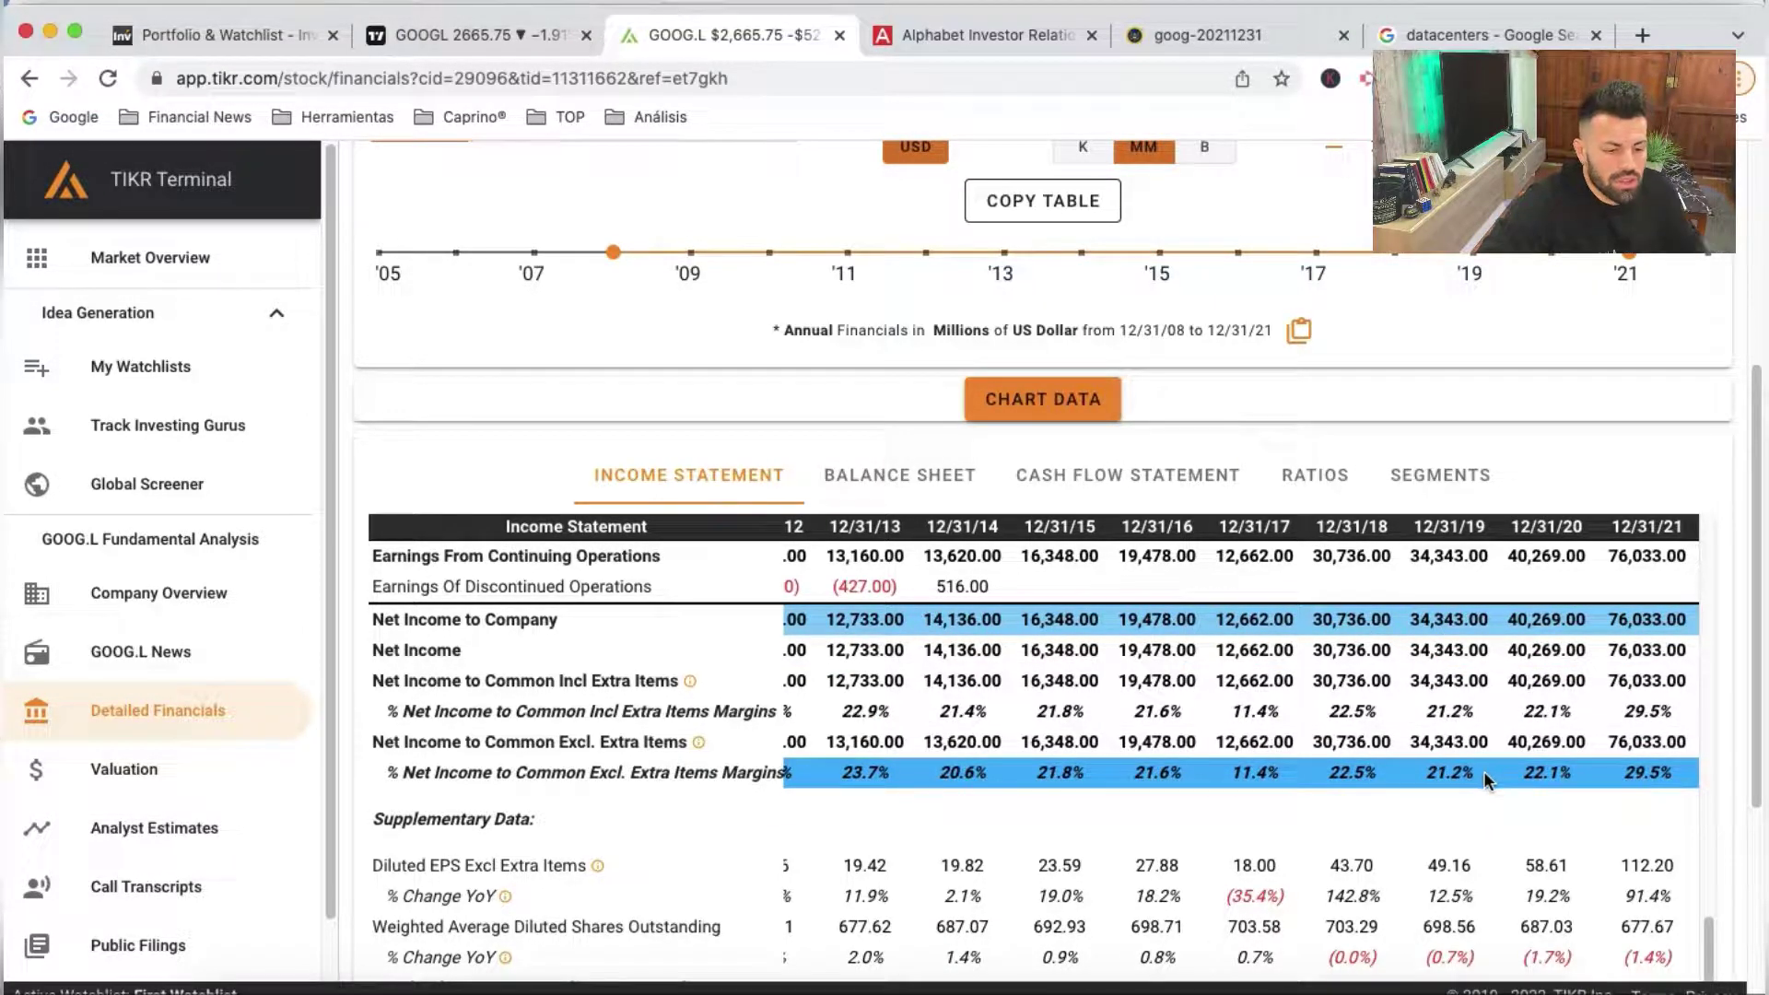
scroll(947, 678, "up", 1)
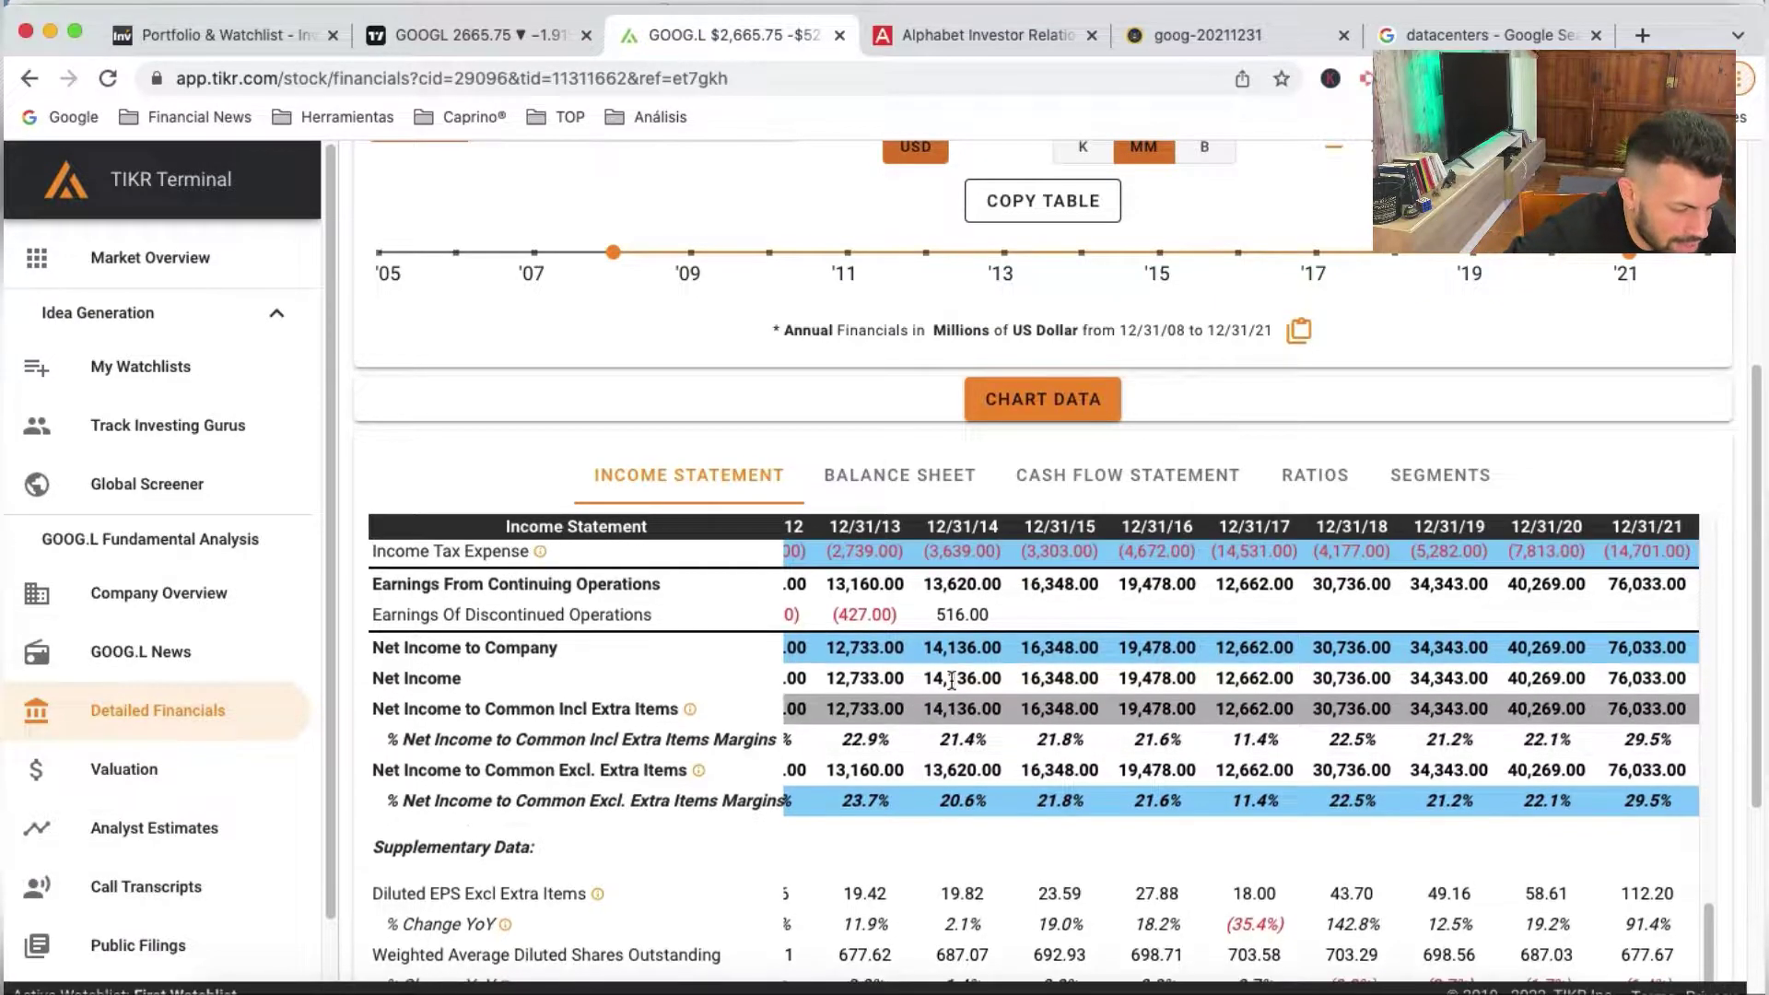
scroll(947, 678, "up", 2)
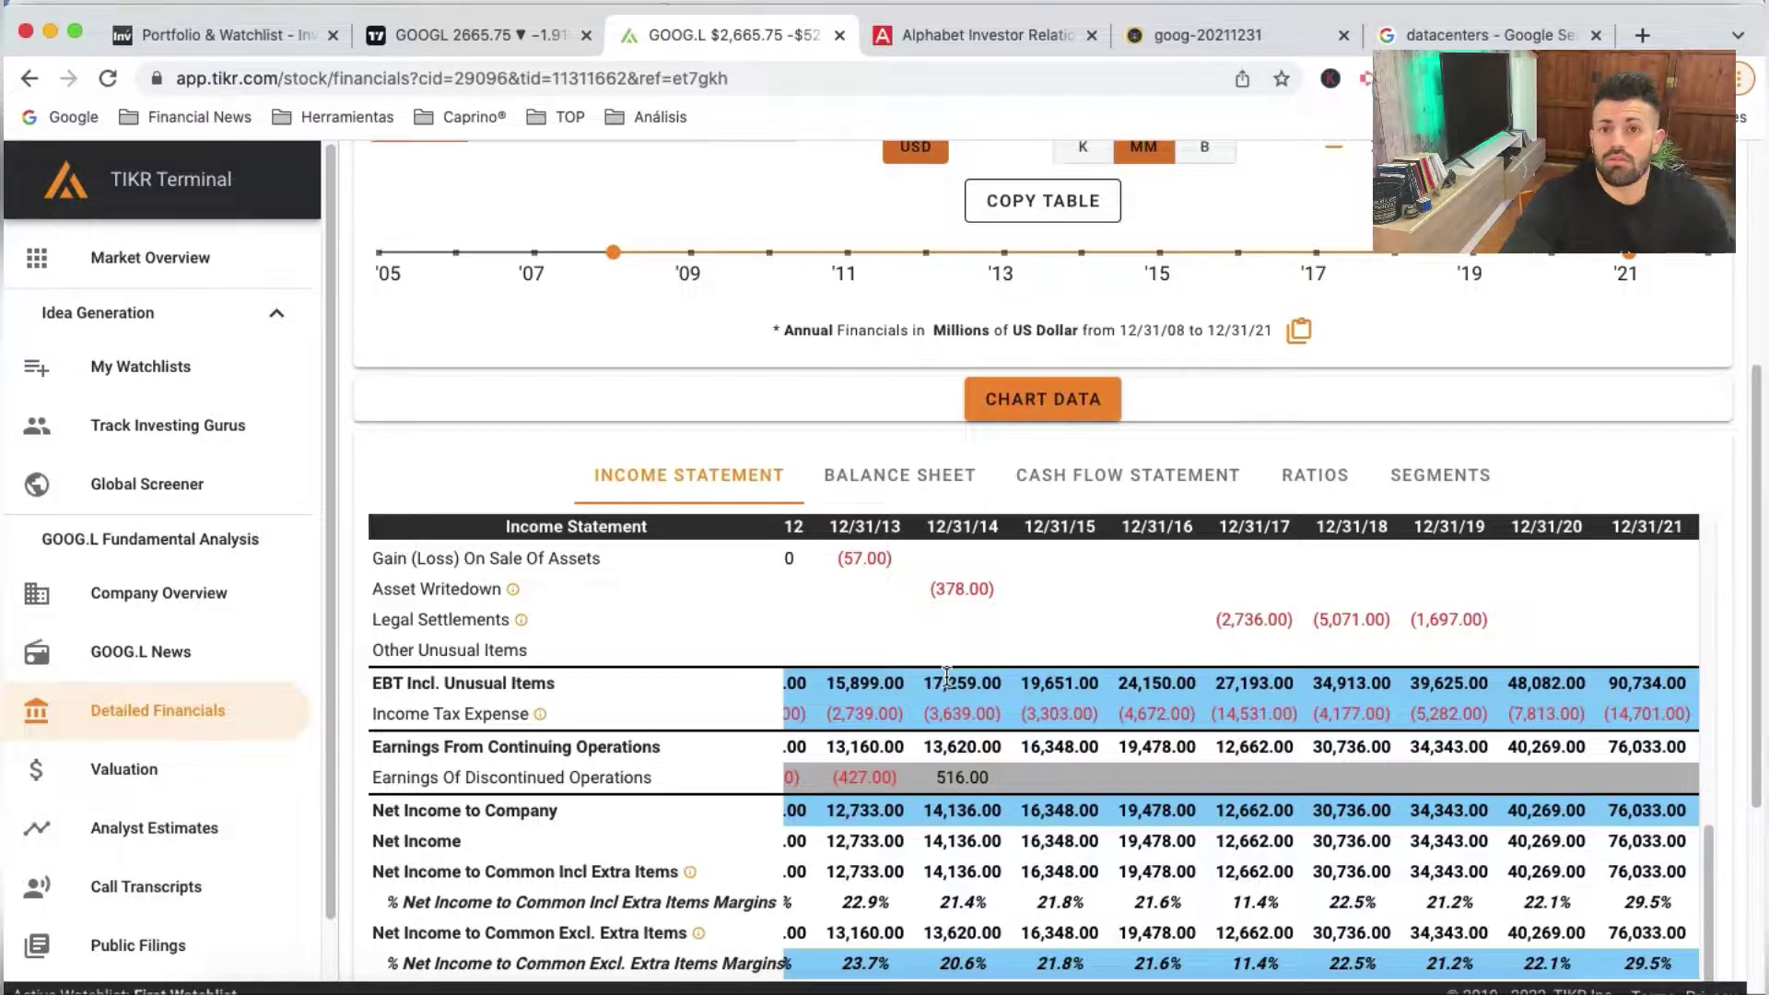
key("super+Tab")
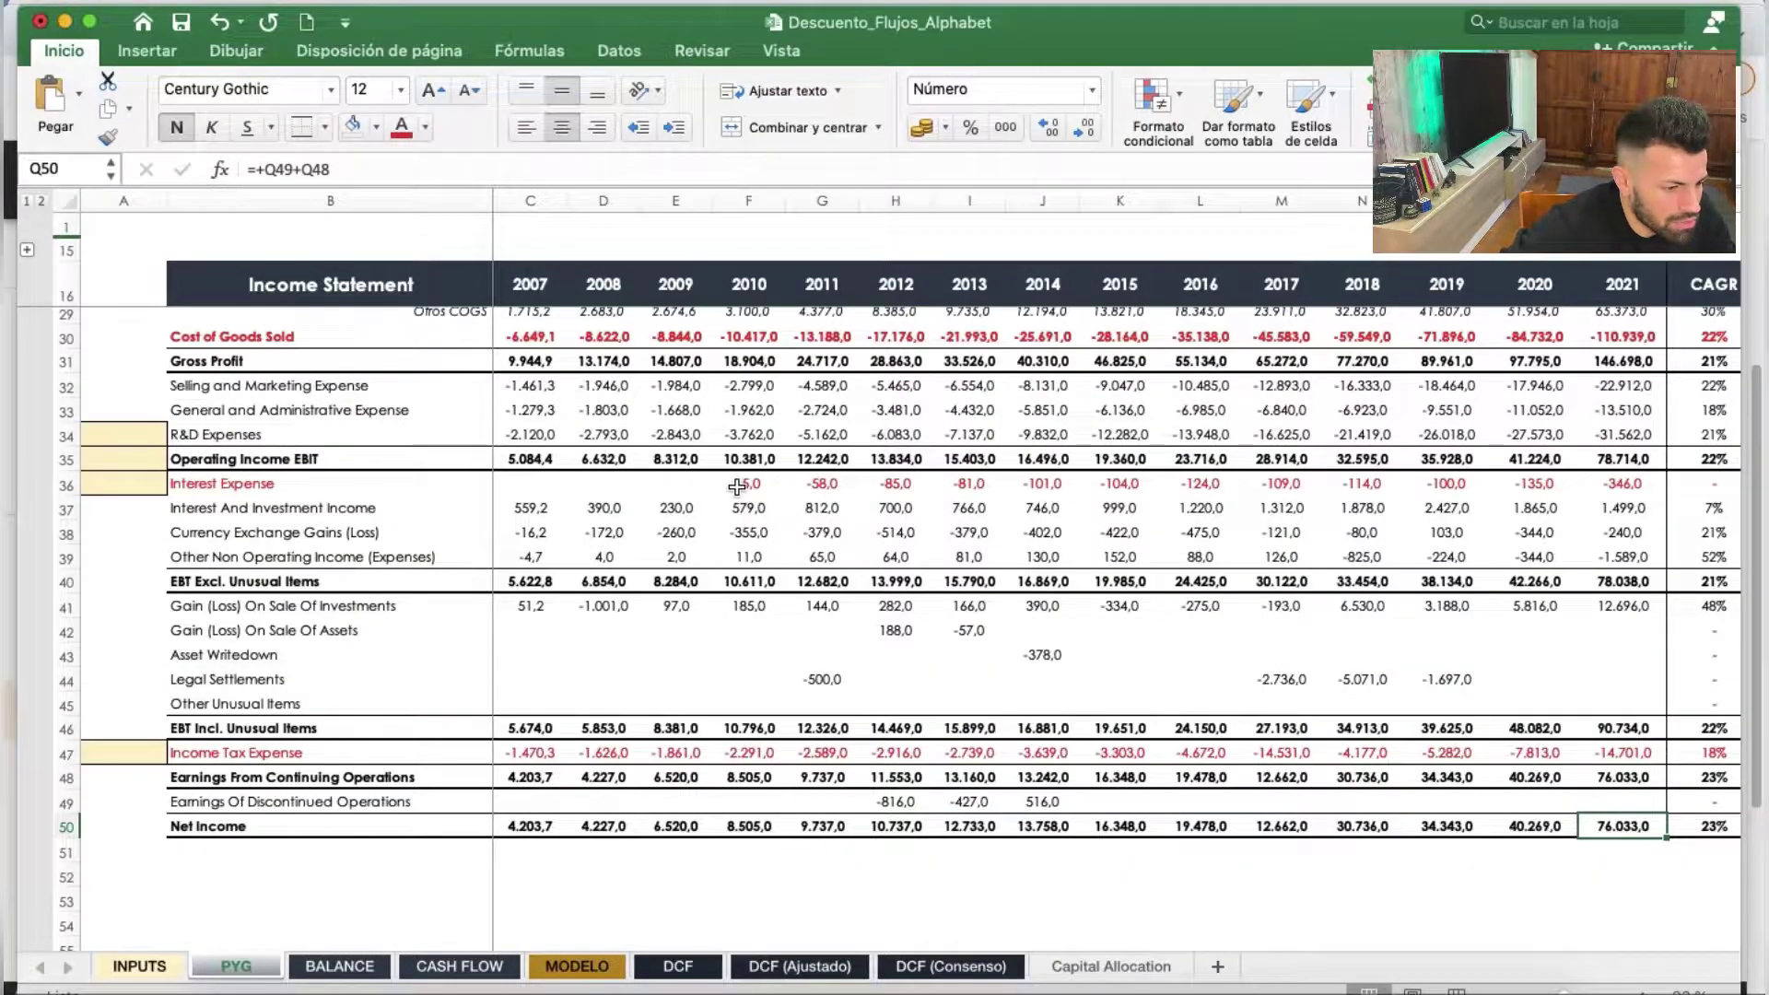
Unfreeze the sheet's existing panes via Movilizar paneles on the Vista tab
scroll(737, 487, "up", 5)
left_click(519, 321)
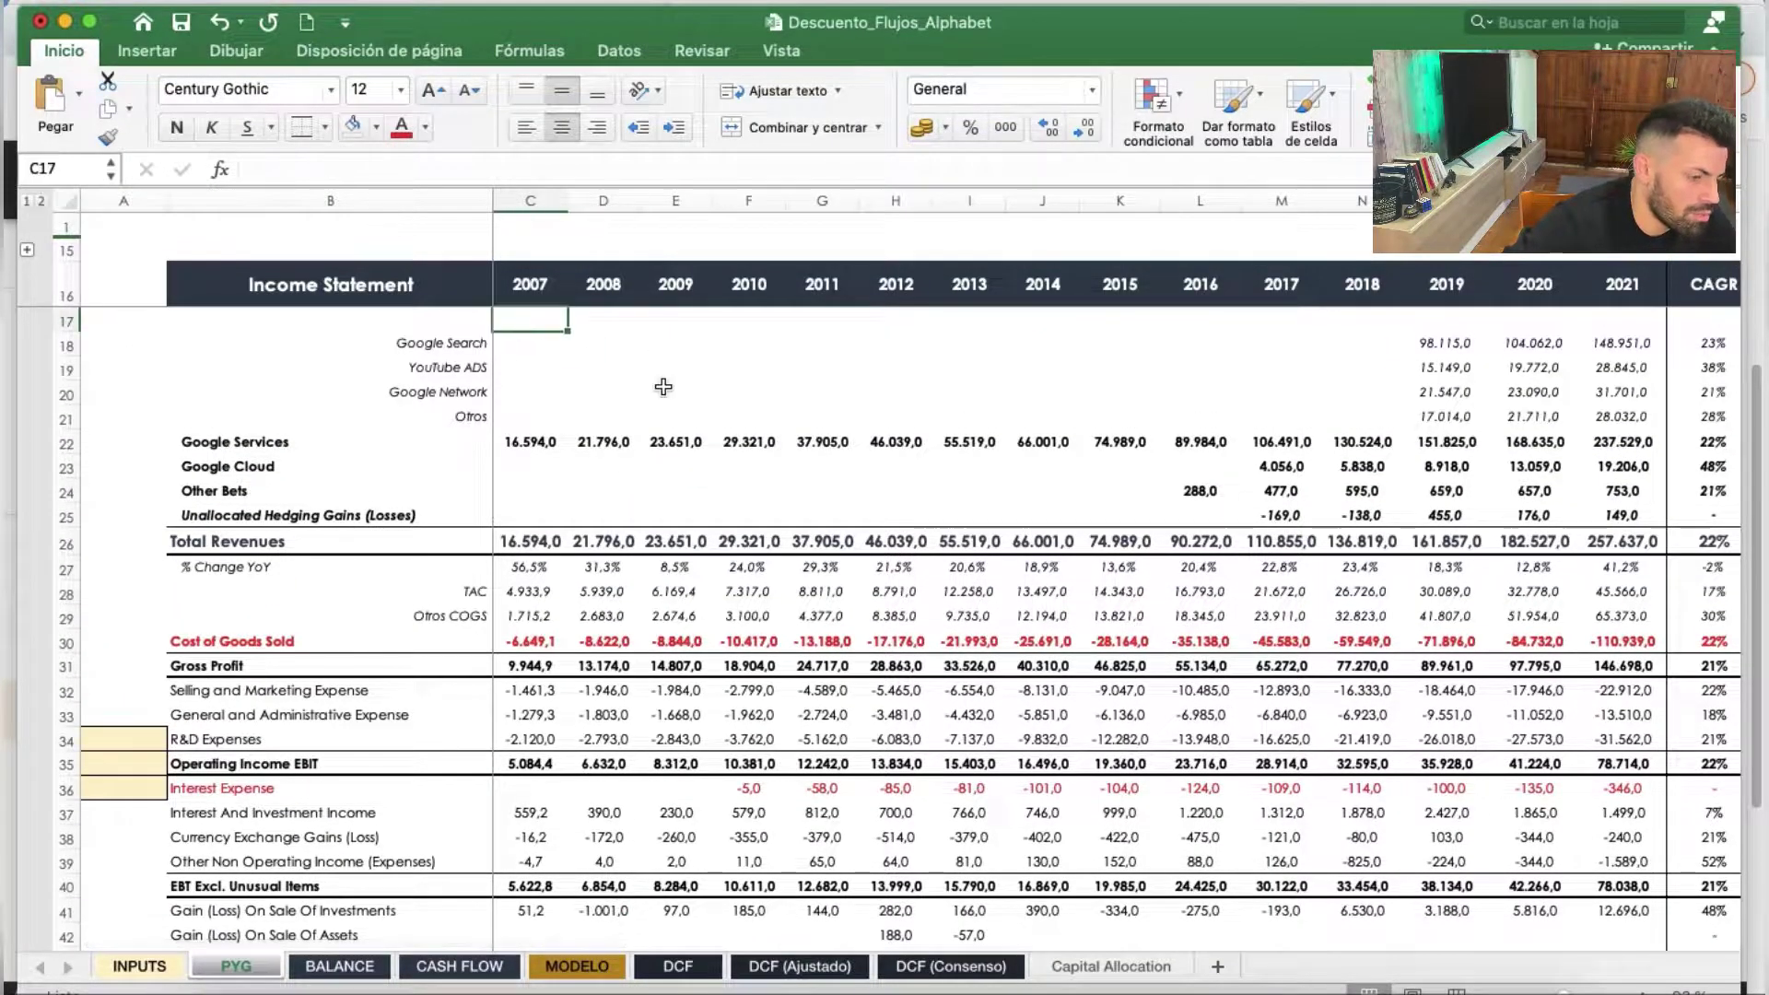
left_click(781, 50)
left_click(1042, 90)
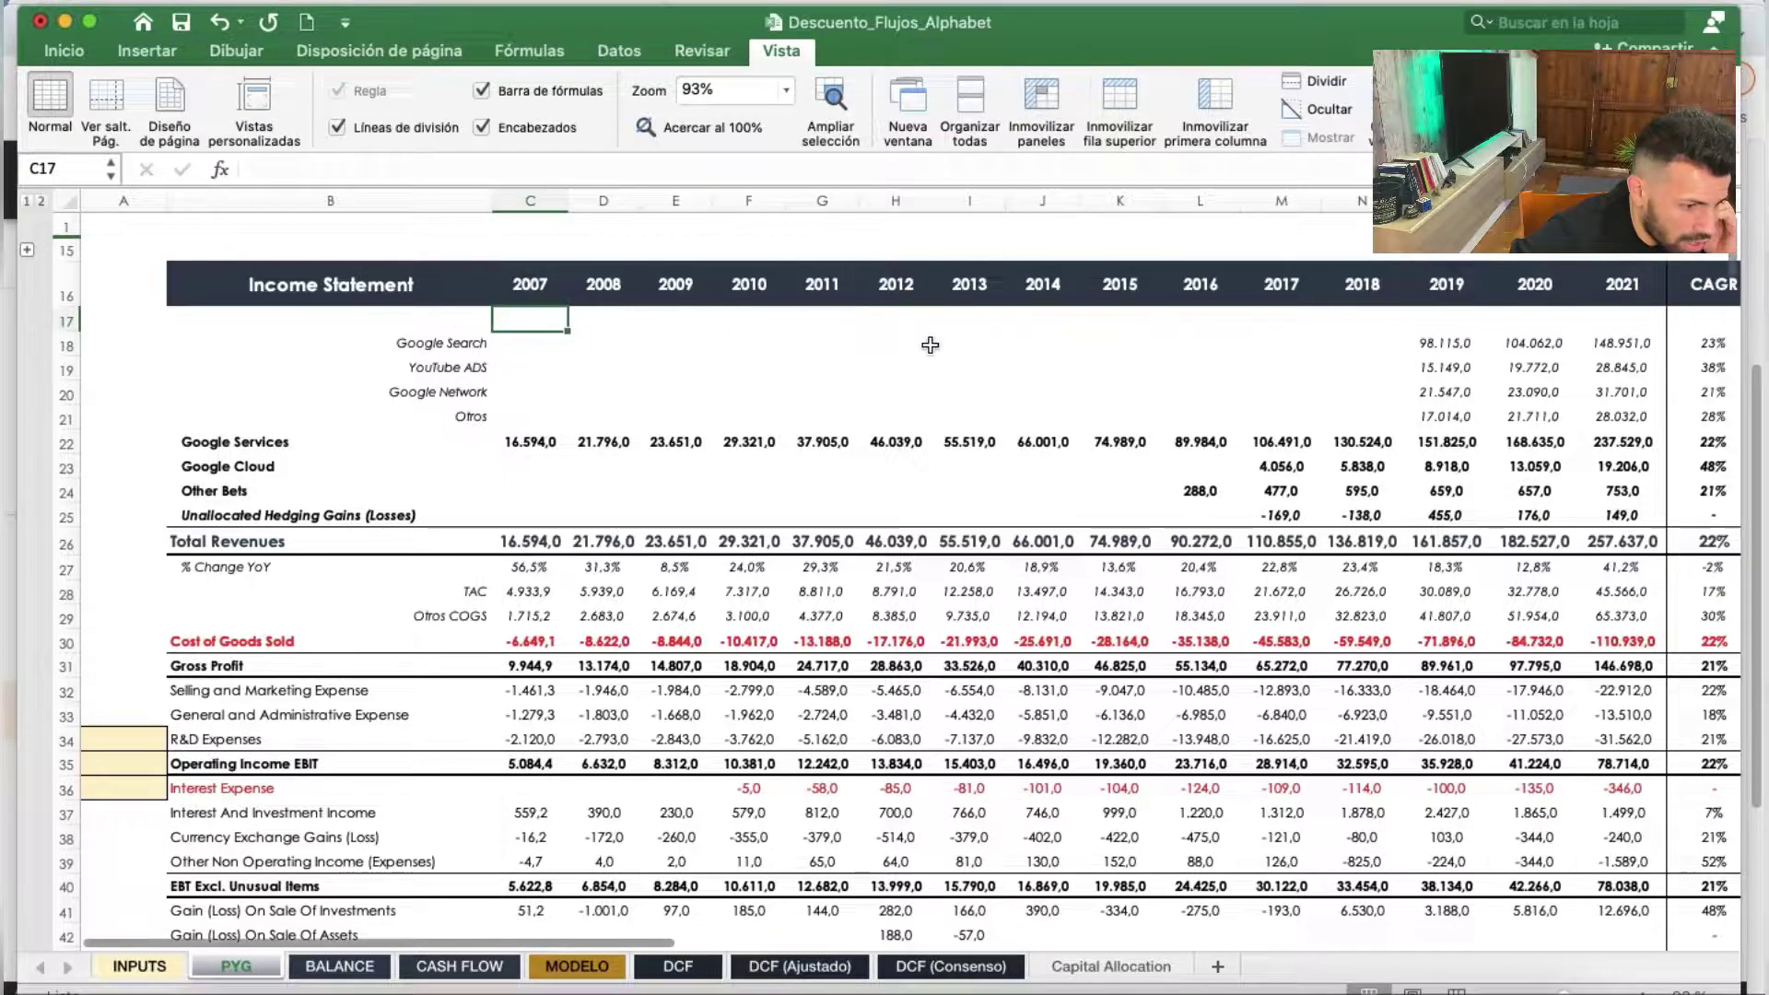
left_click(799, 440)
Freeze panes at C17 so the year header row and label columns stay fixed
scroll(999, 536, "right", 2)
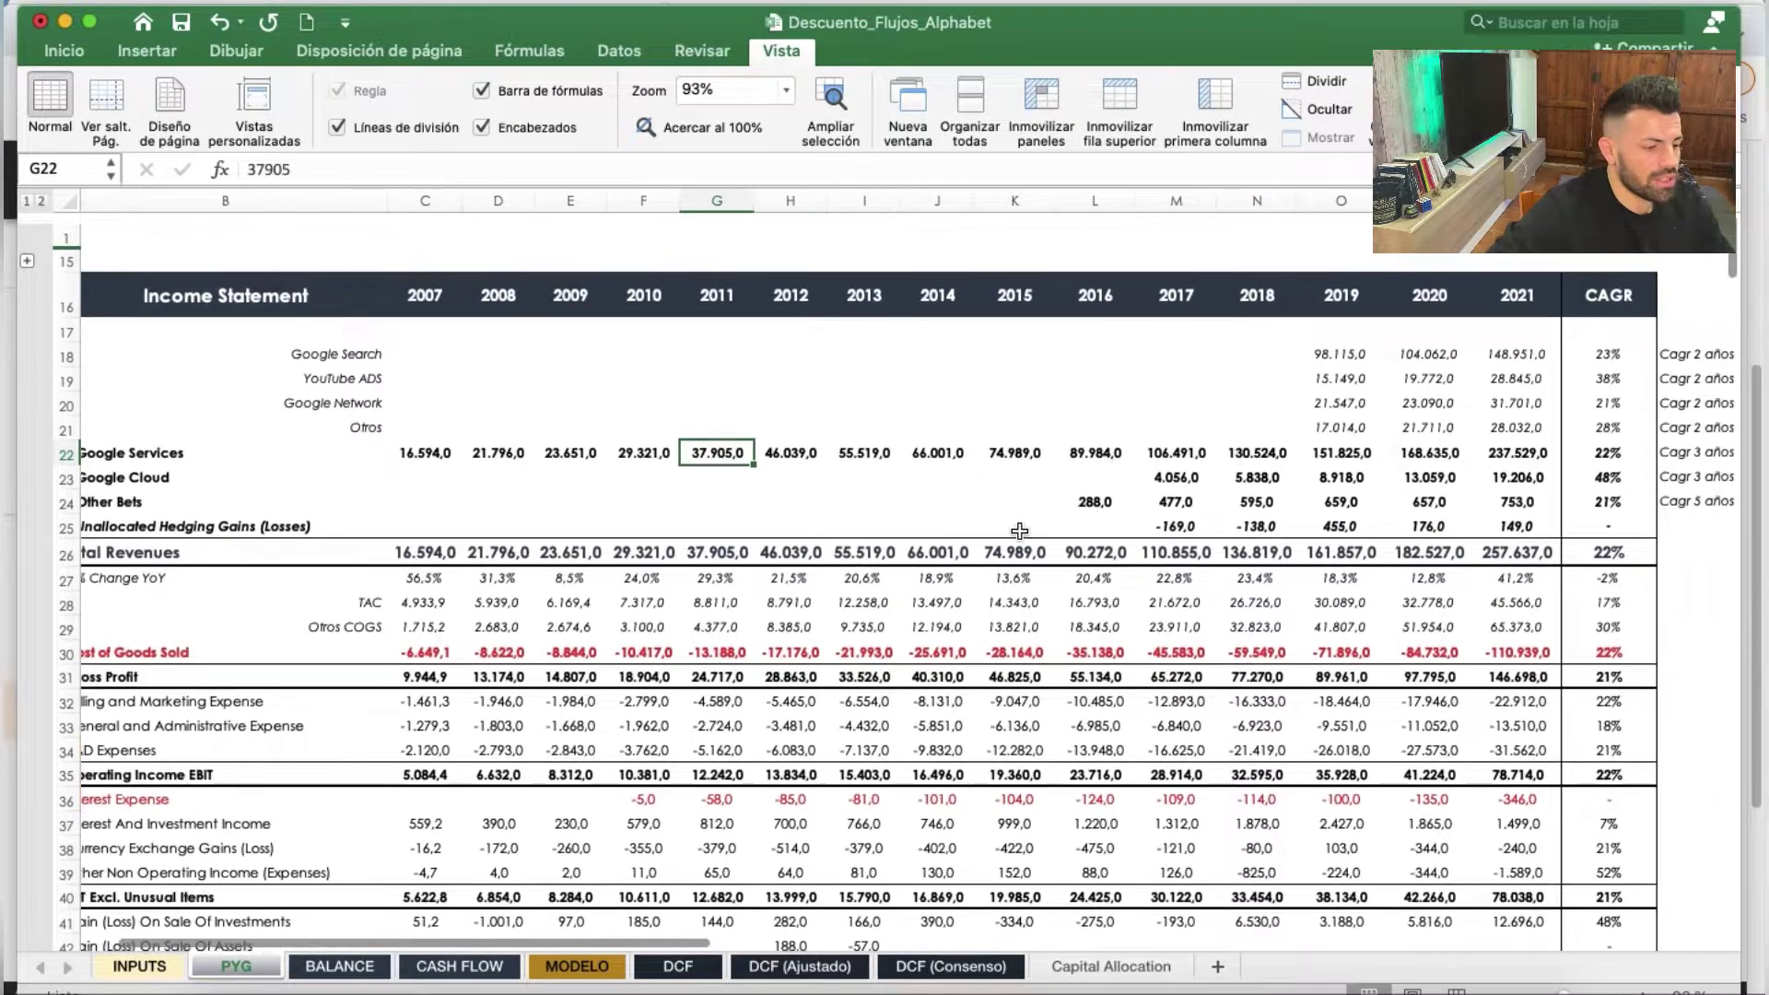
scroll(1005, 535, "down", 4)
scroll(1017, 531, "down", 14)
scroll(1017, 530, "up", 8)
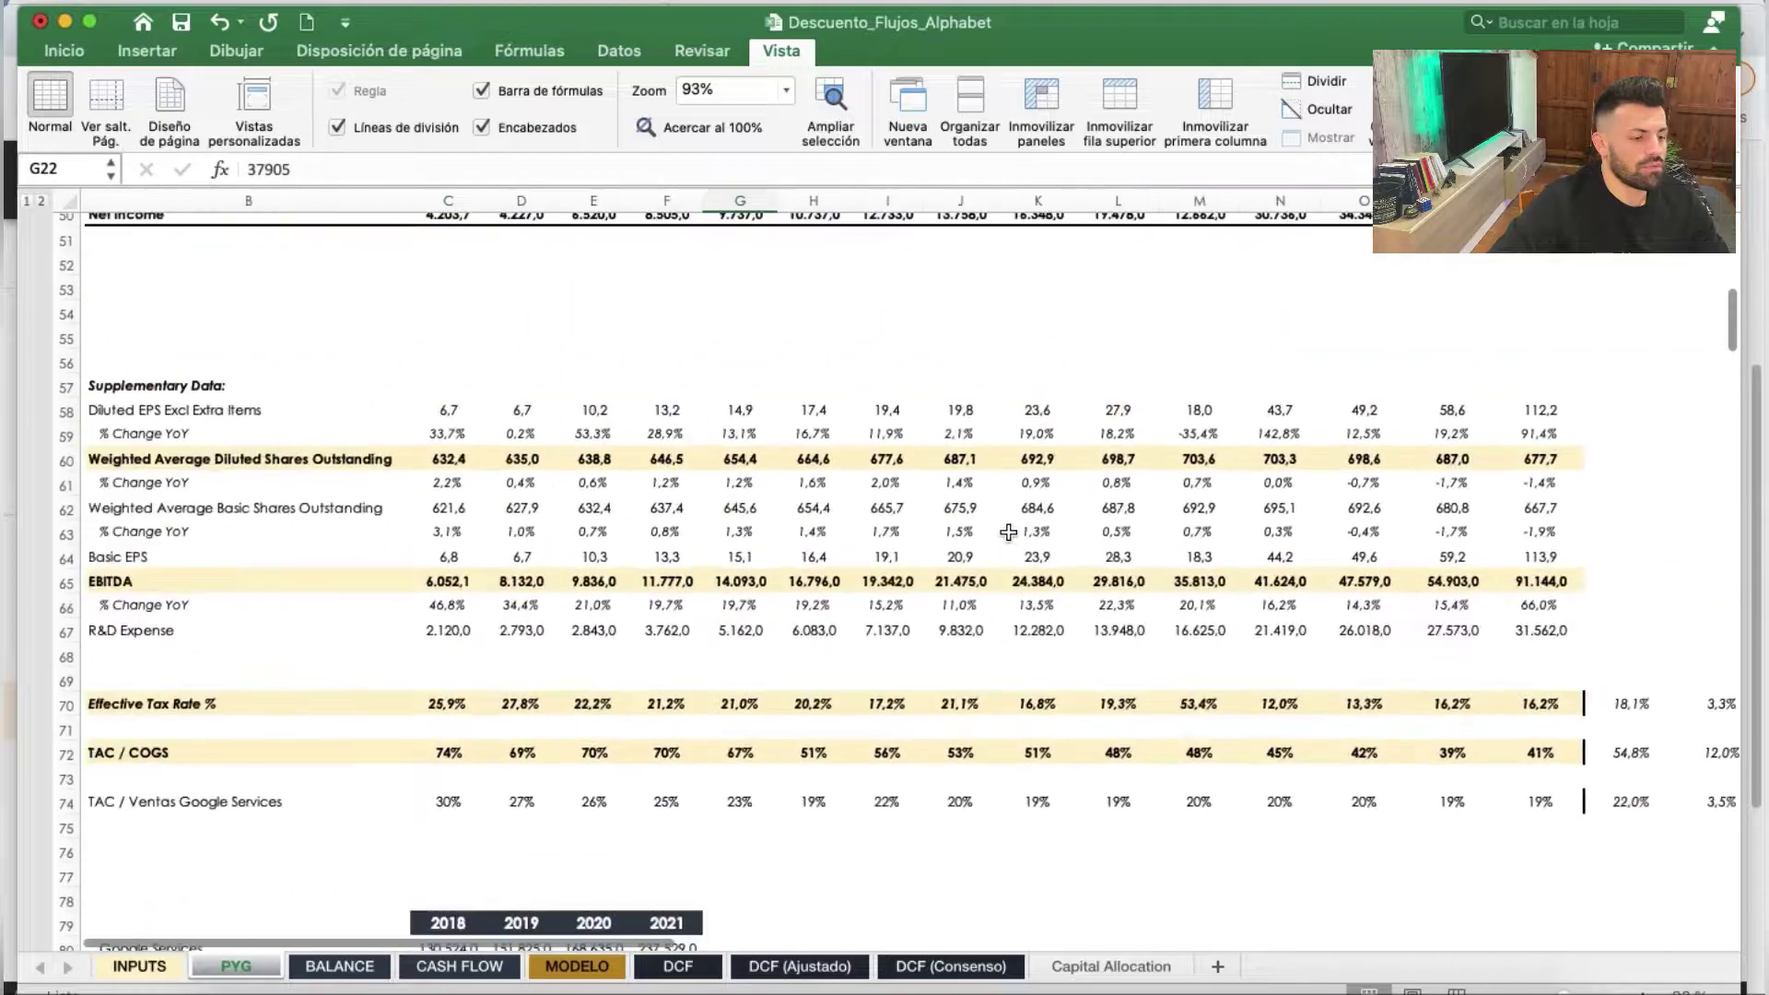
scroll(921, 489, "up", 5)
scroll(737, 415, "up", 5)
scroll(645, 369, "left", 2)
scroll(516, 316, "up", 1)
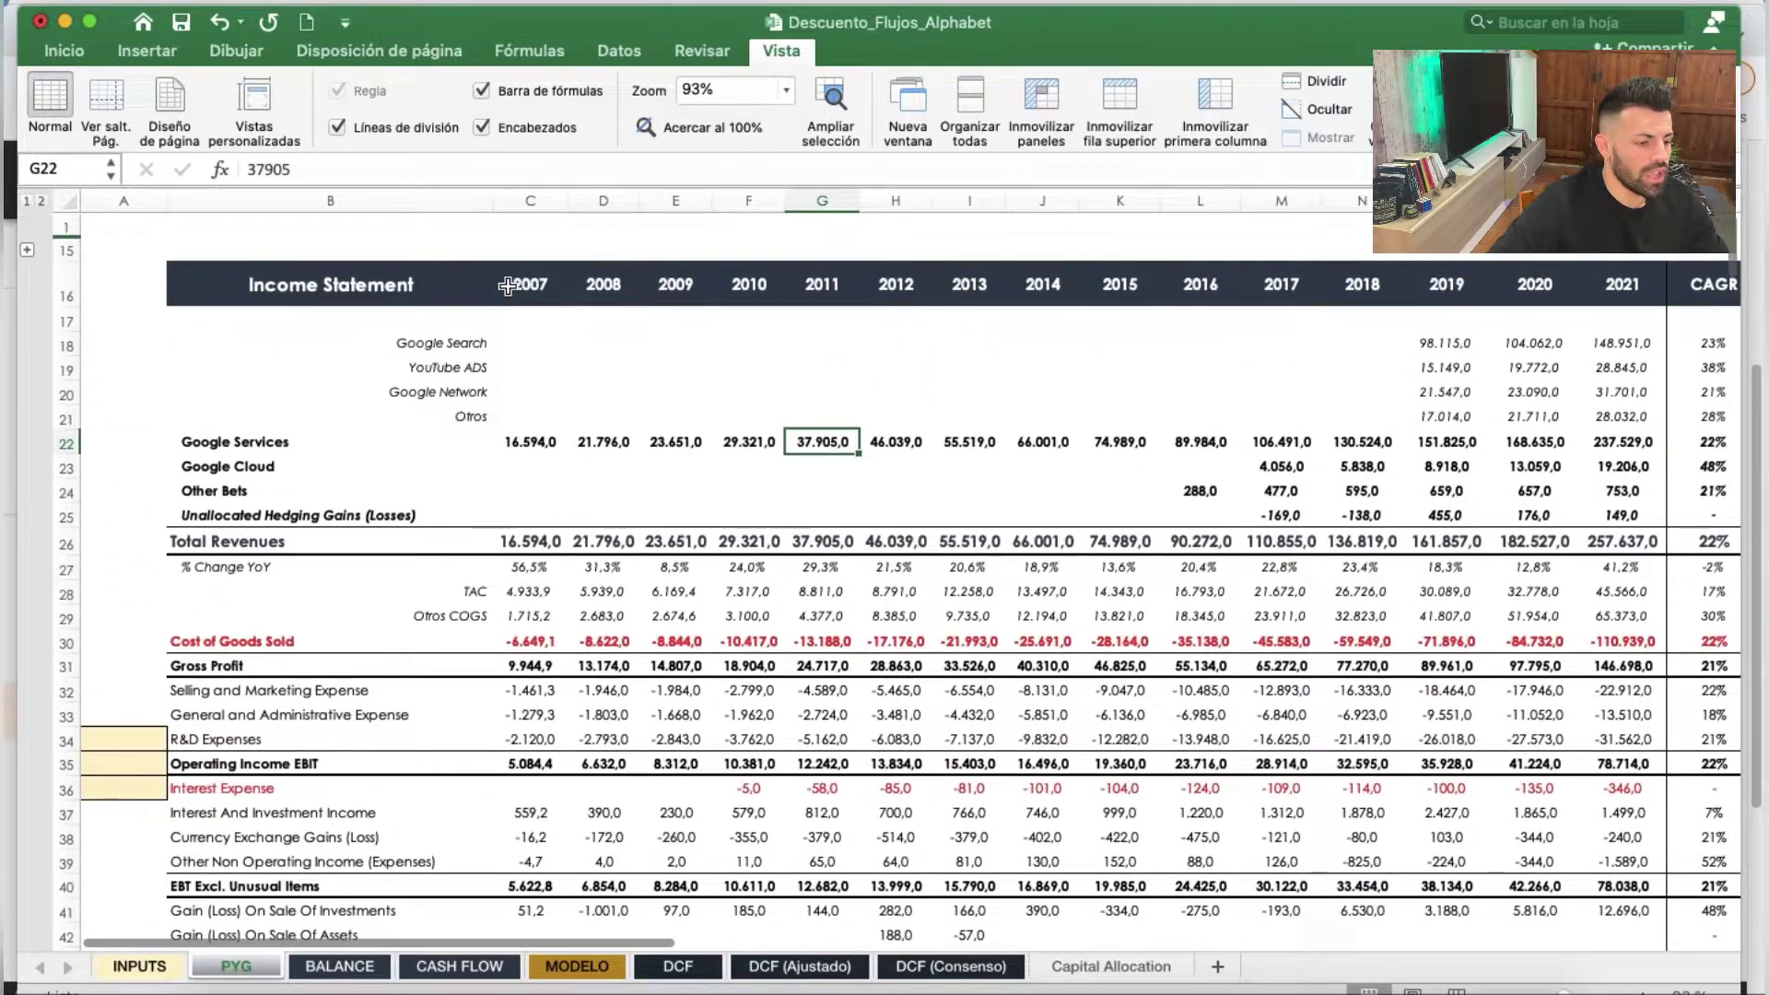
left_click_drag(487, 287, 391, 466)
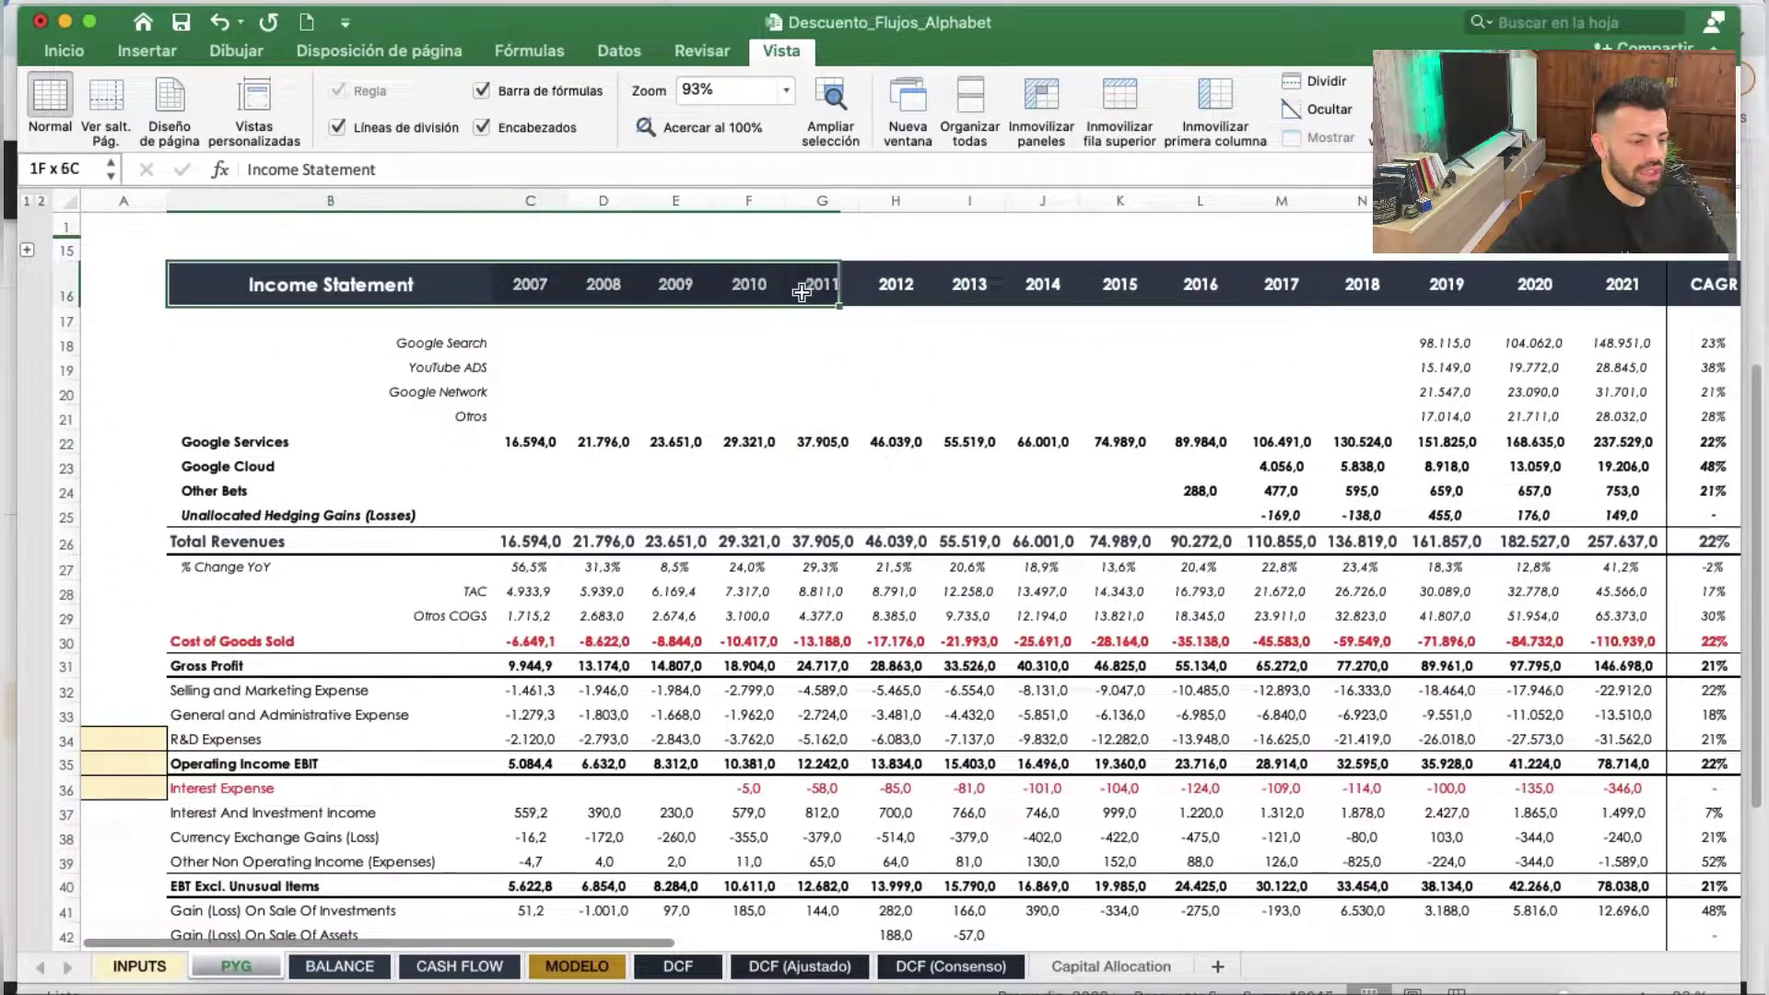
left_click(539, 323)
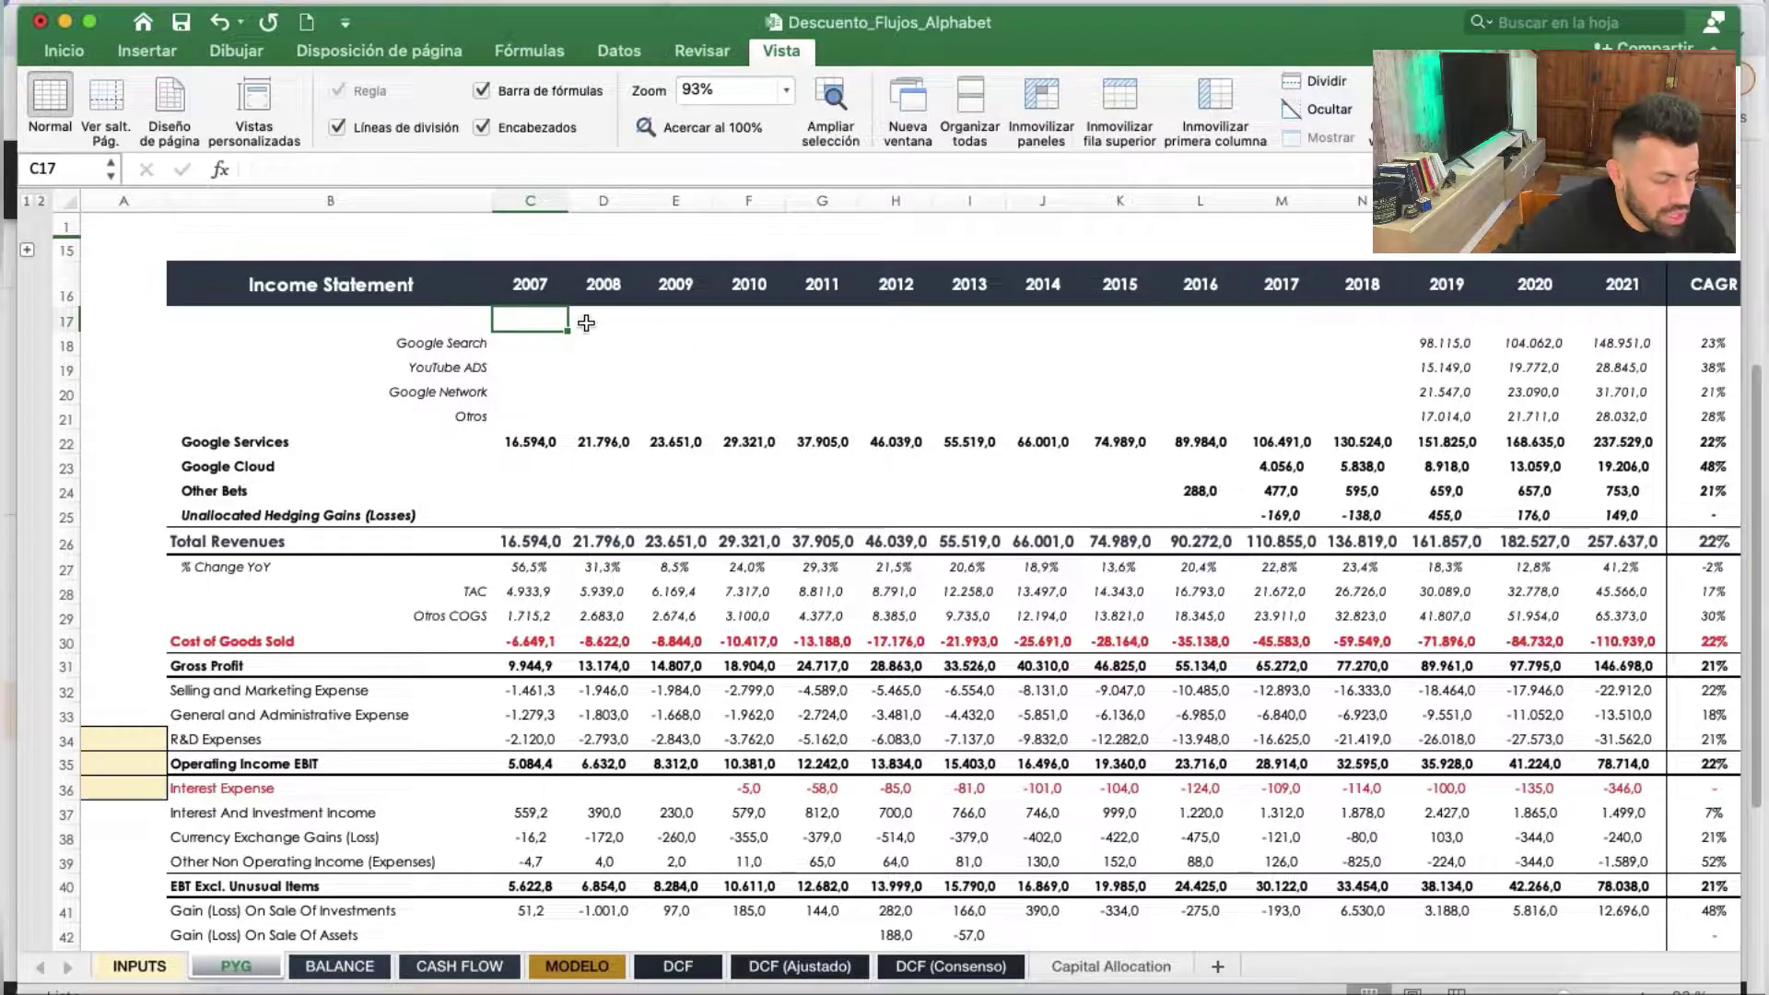
left_click(1042, 97)
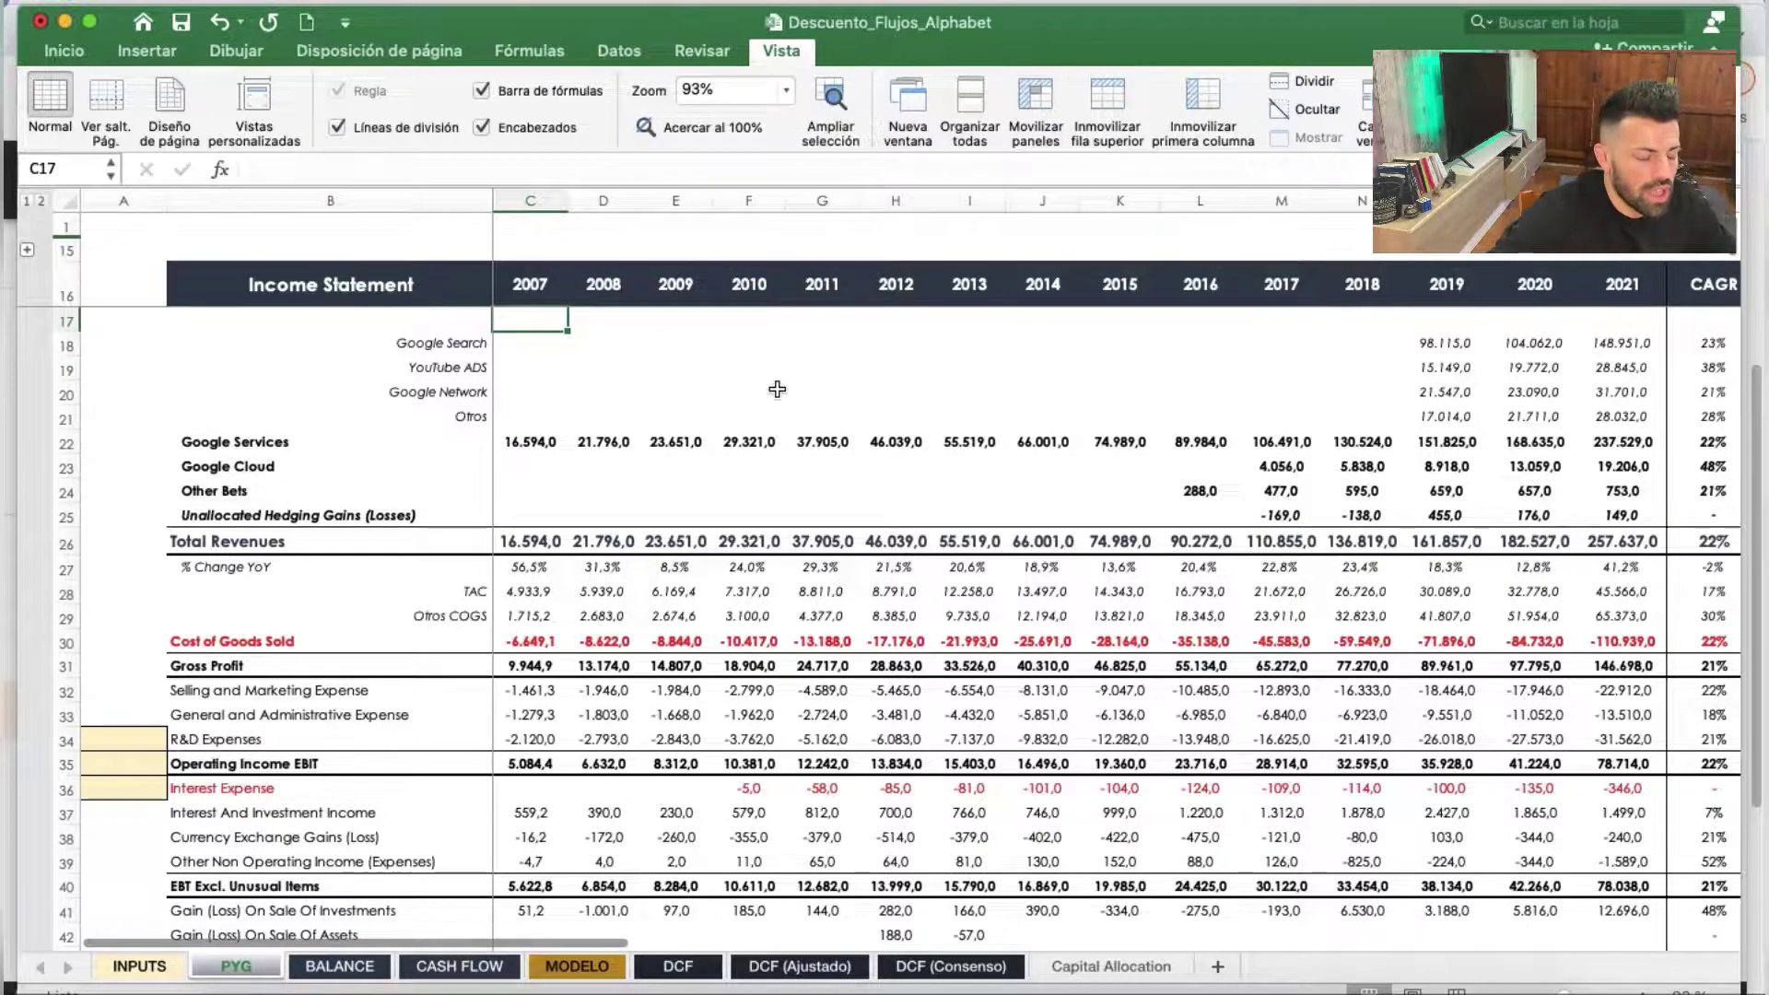
Scroll down and across the statement to confirm headers and labels stay in place
scroll(761, 453, "down", 5)
scroll(645, 406, "down", 2)
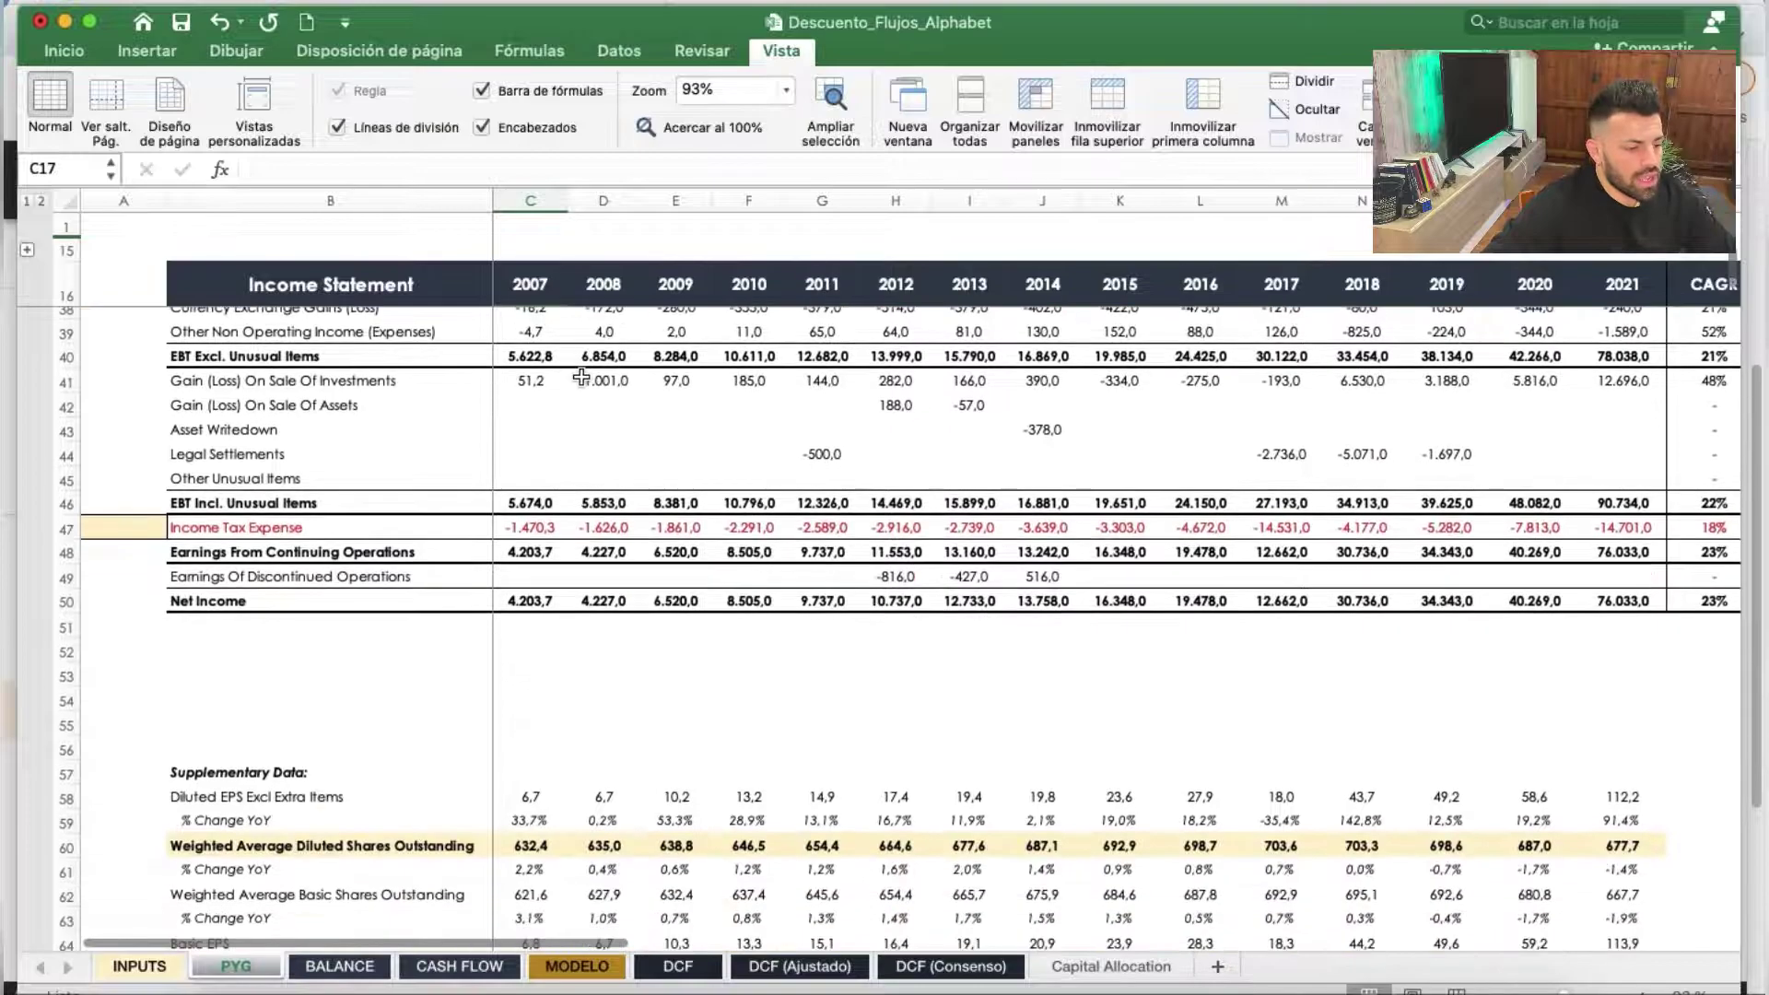
scroll(581, 377, "down", 2)
scroll(571, 488, "up", 10)
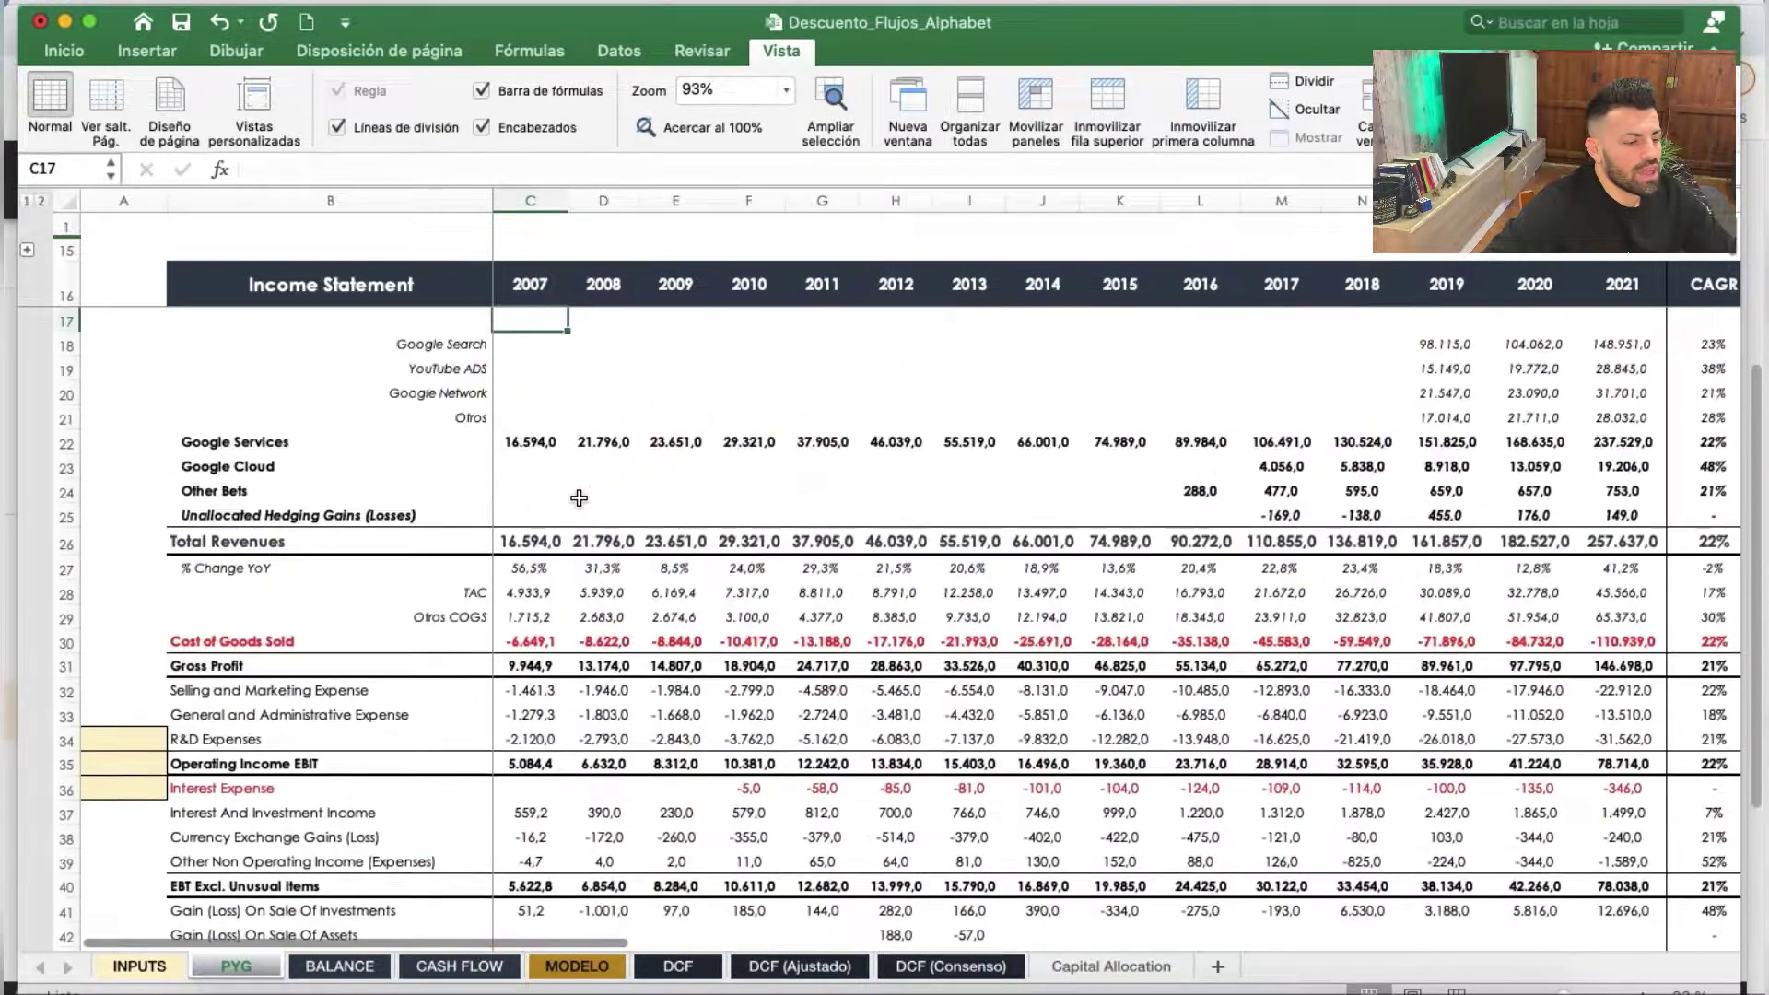
scroll(516, 433, "right", 5)
scroll(470, 378, "right", 2)
scroll(469, 378, "right", 1)
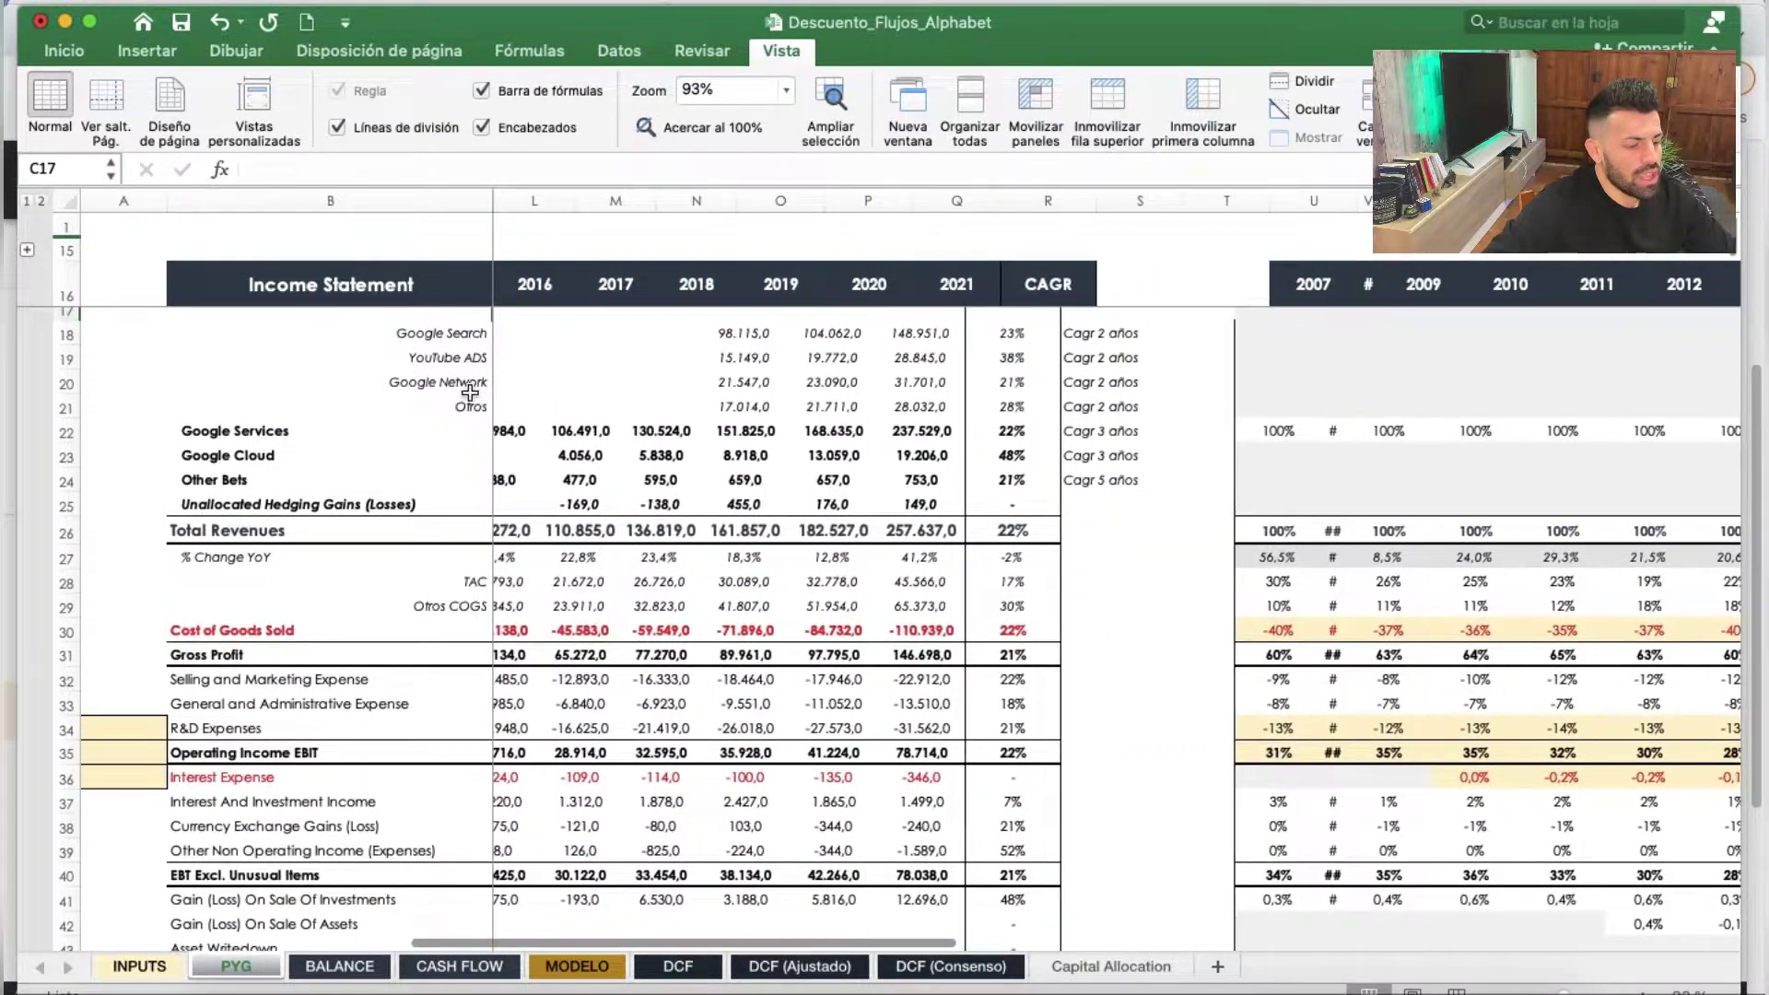
scroll(786, 504, "right", 4)
scroll(787, 505, "right", 1)
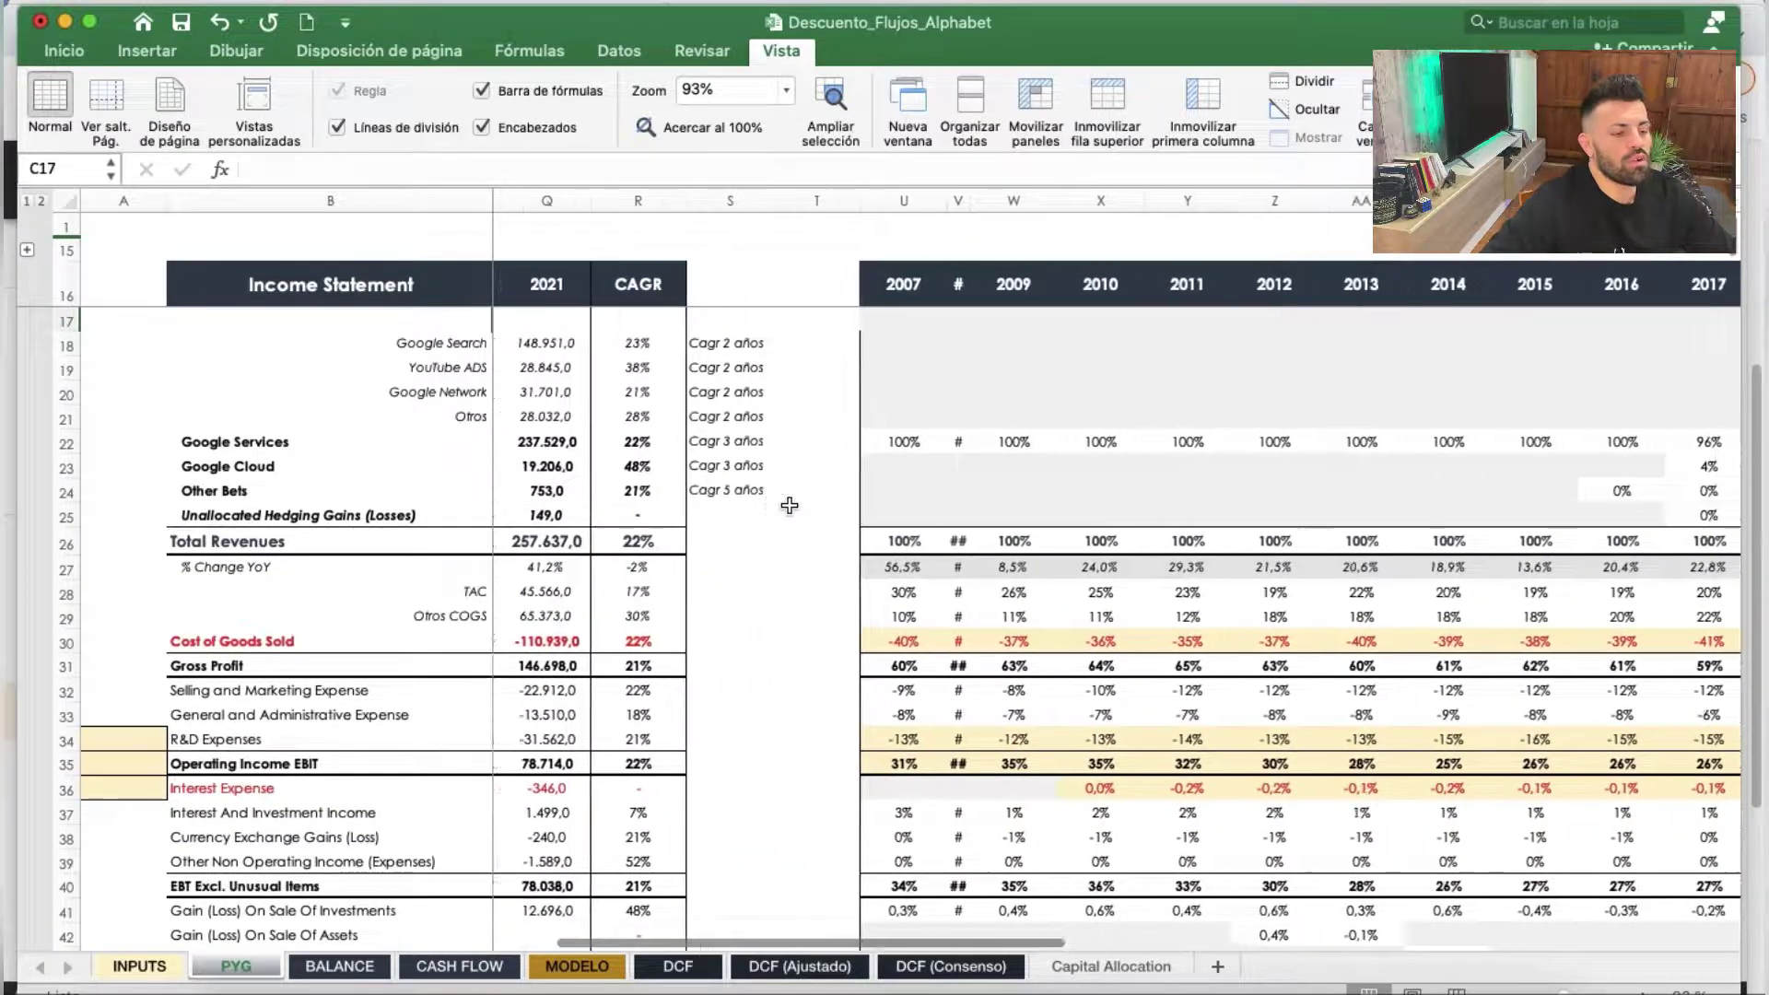
scroll(789, 505, "left", 3)
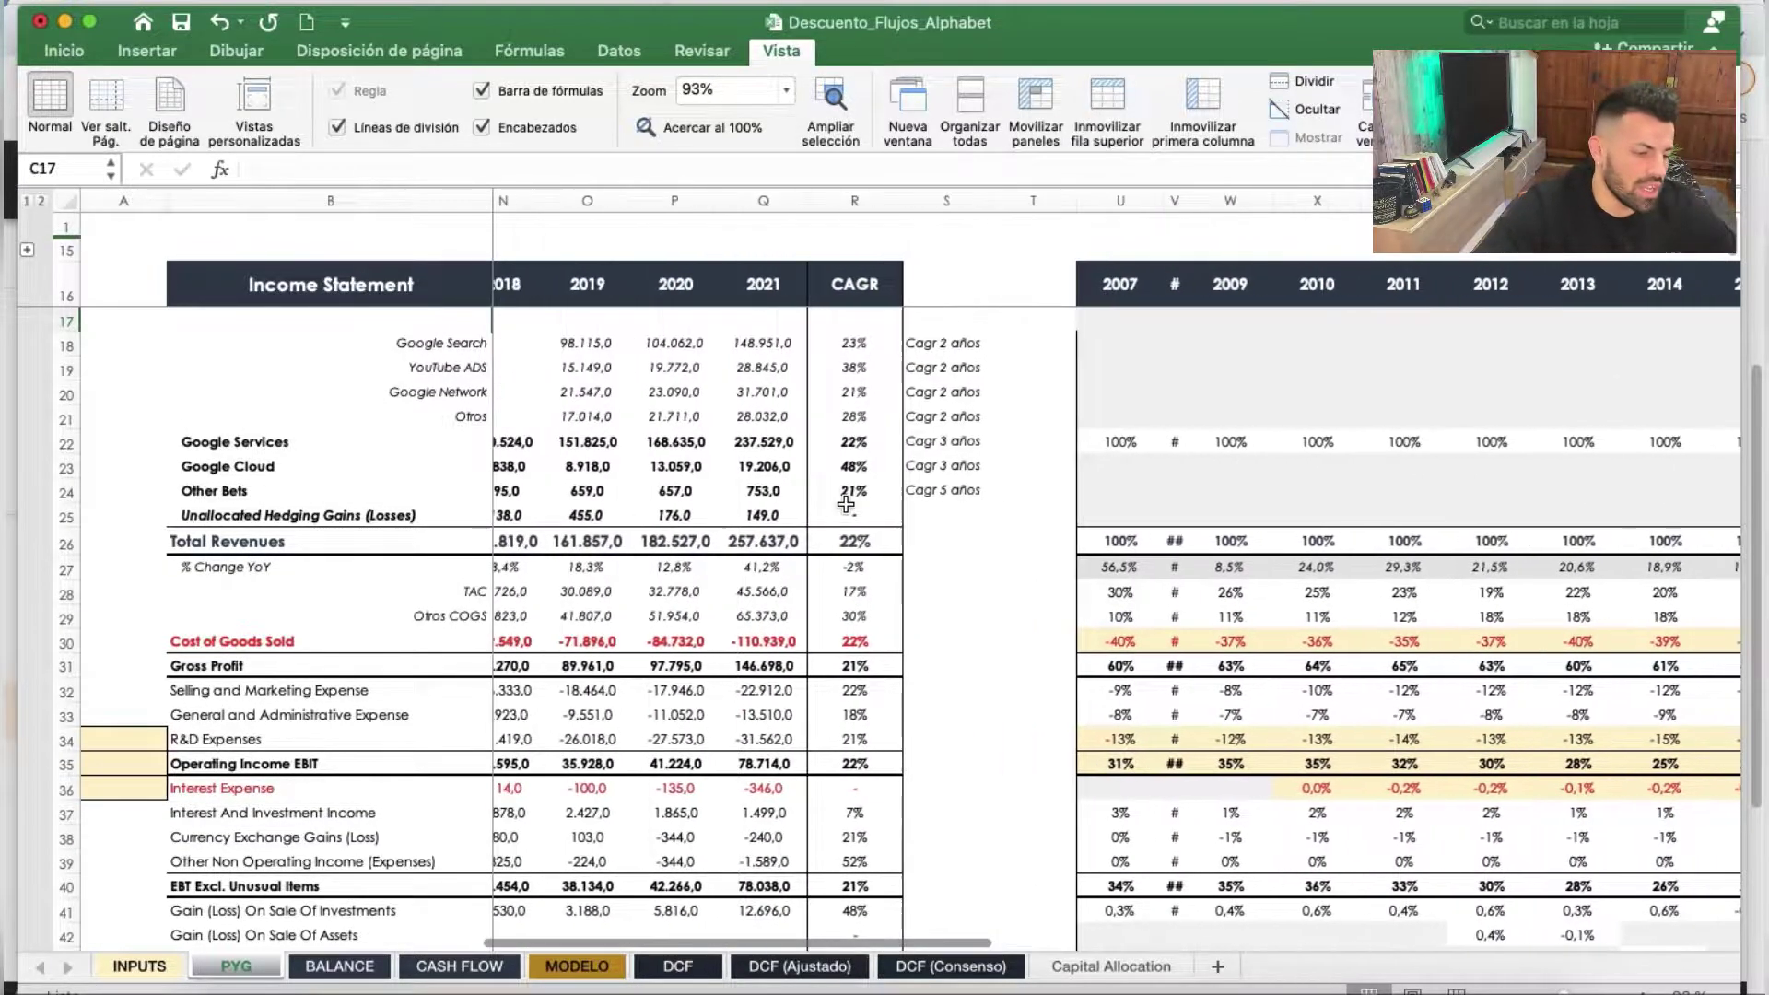
scroll(846, 504, "left", 8)
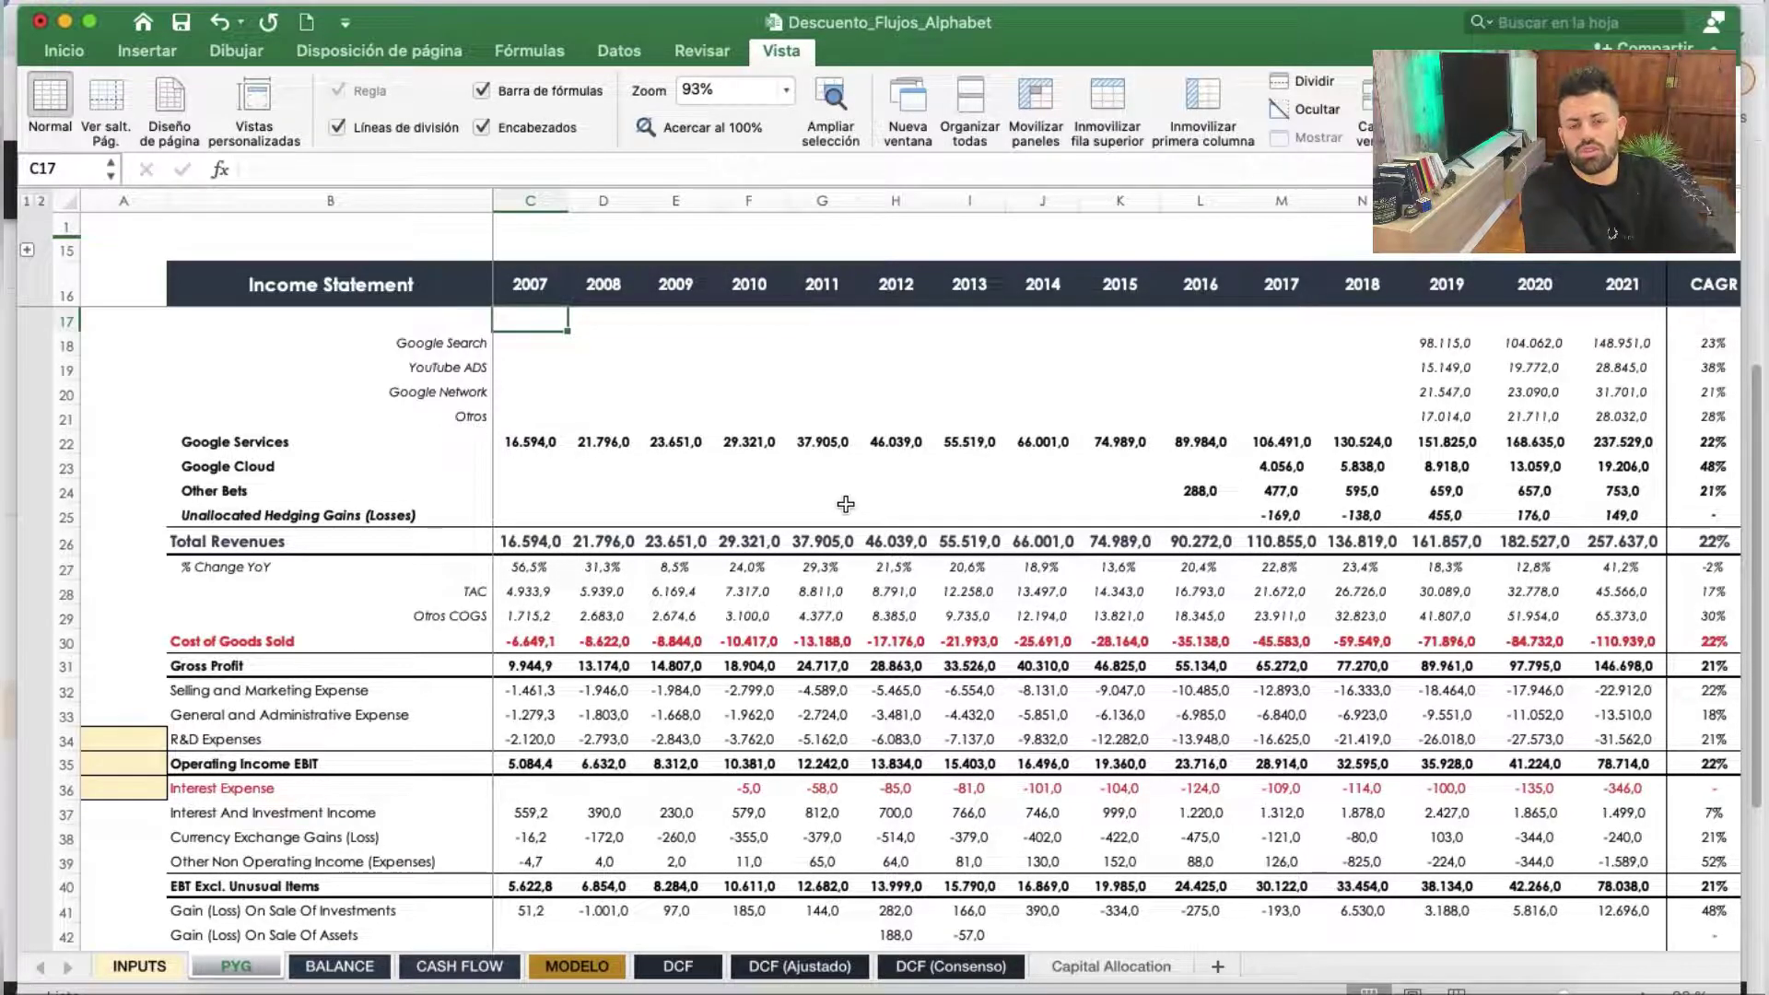
Select the 2017 TAC value of 21.672,0 in cell M28
scroll(1348, 515, "right", 5)
scroll(1348, 515, "down", 3)
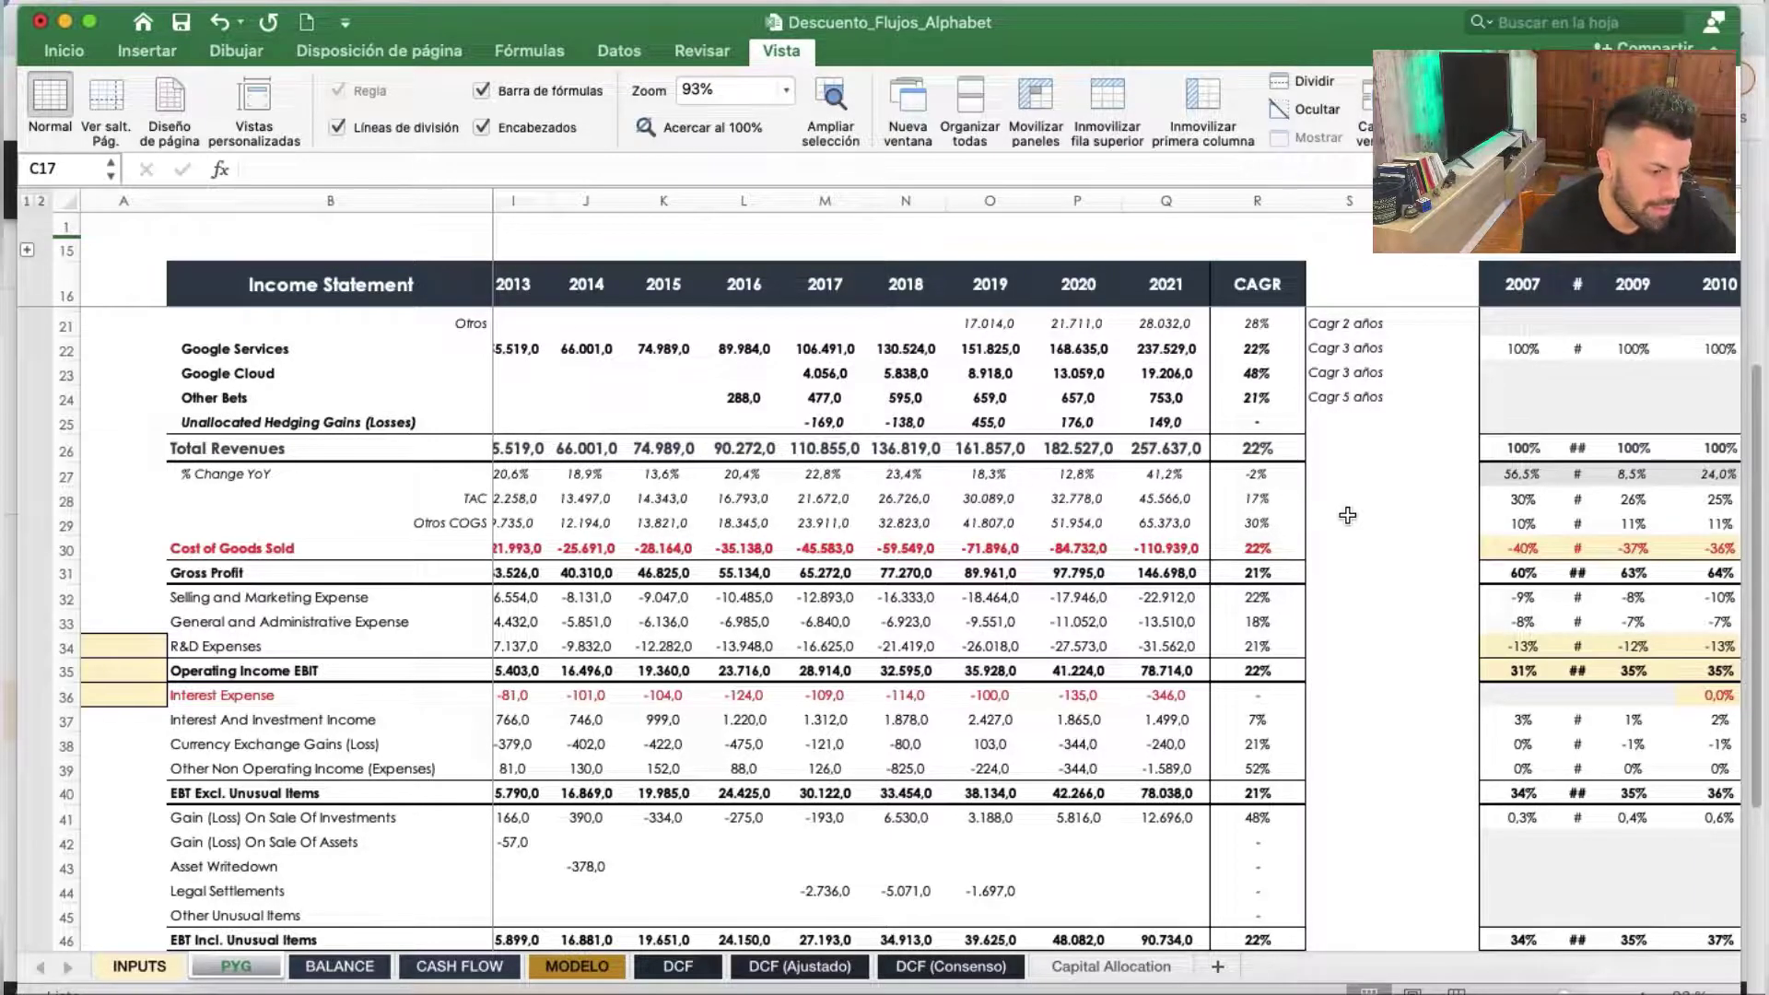
scroll(1348, 515, "up", 2)
scroll(1348, 515, "left", 1)
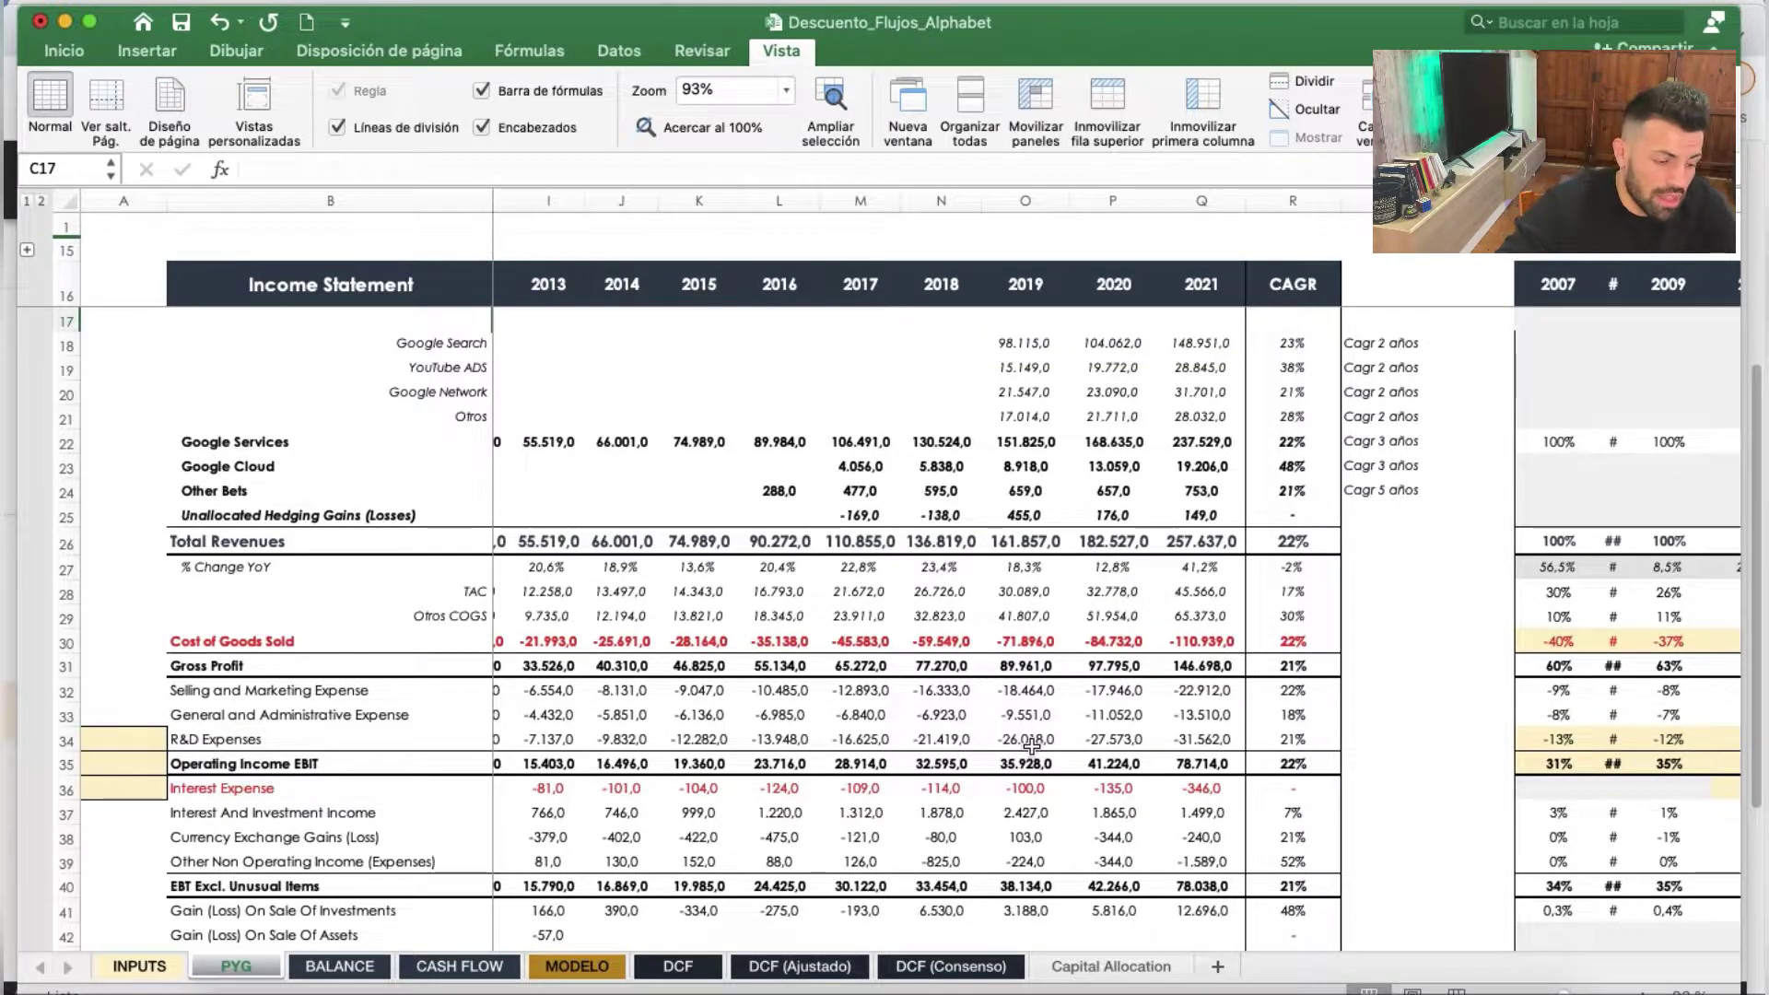
left_click(839, 582)
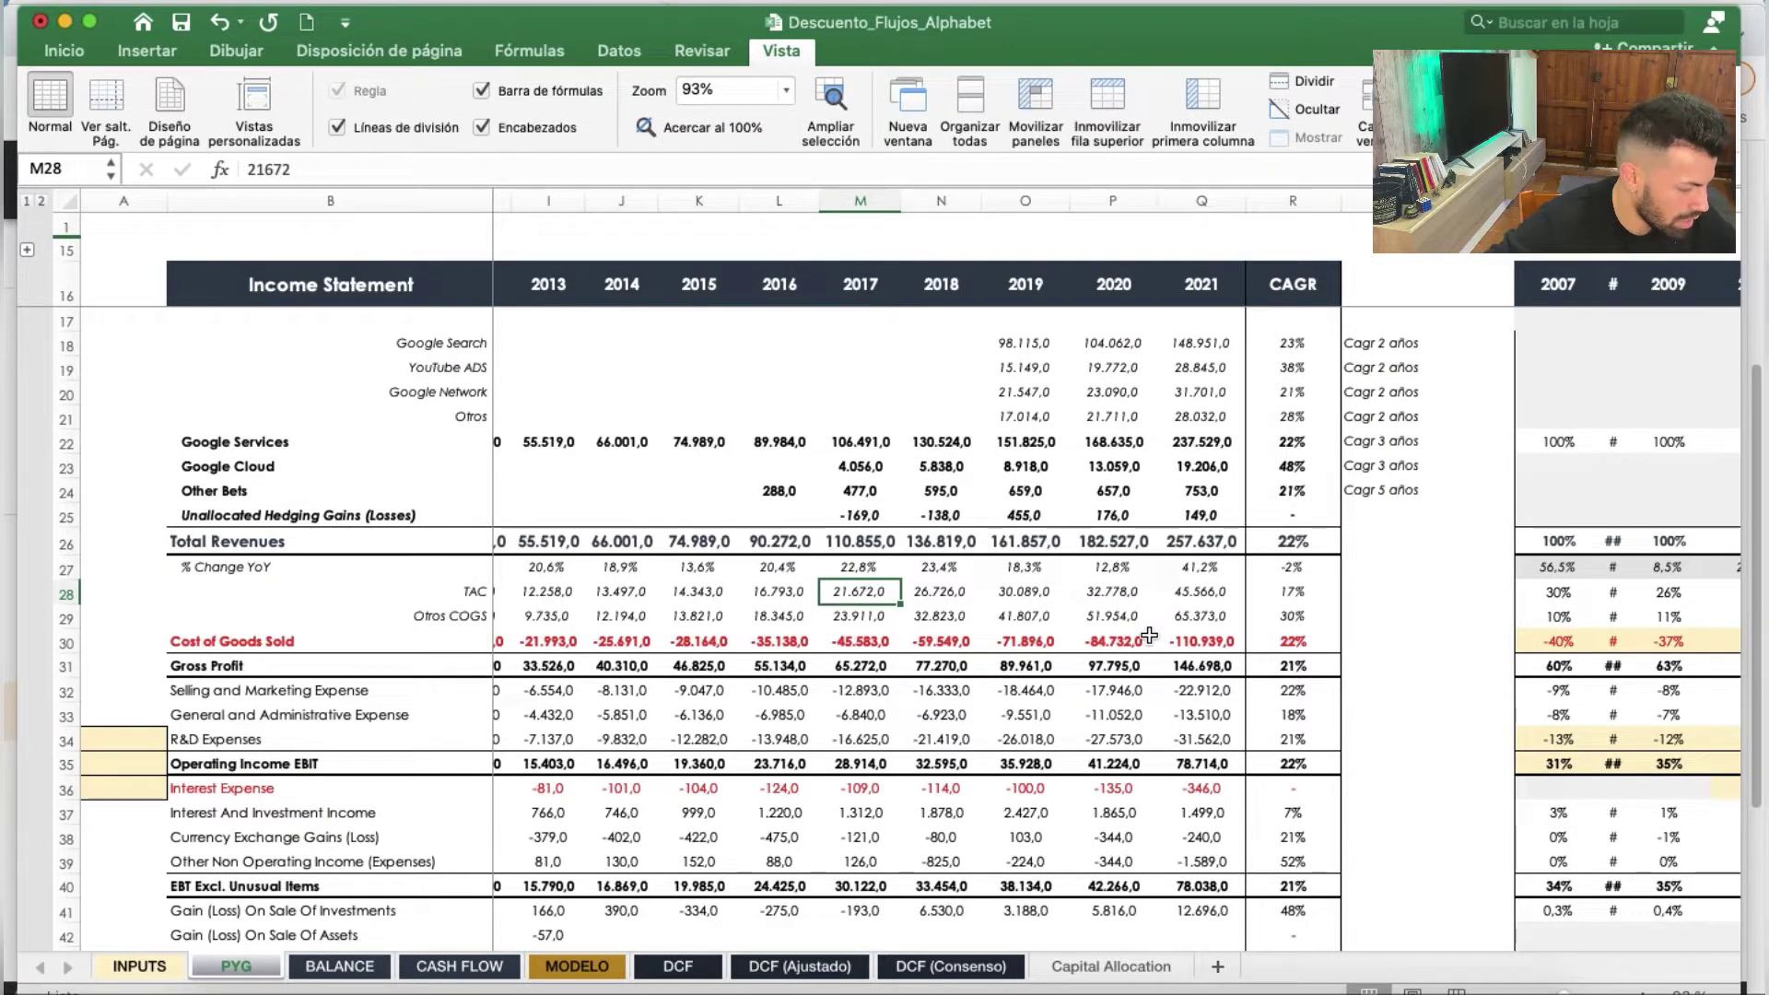